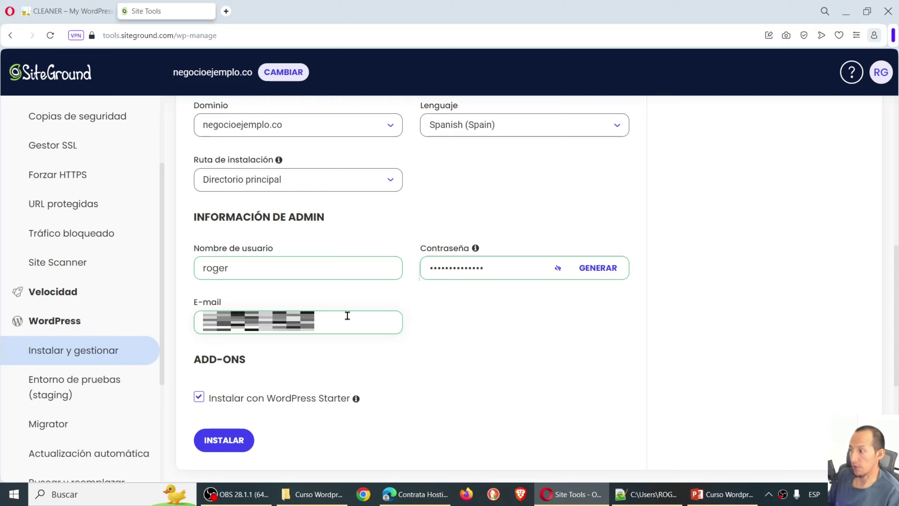
Install WordPress 6.5.2 on negocioejemplo.co with 'Instalar con WordPress Starter' unchecked, then open its admin panel
click(199, 398)
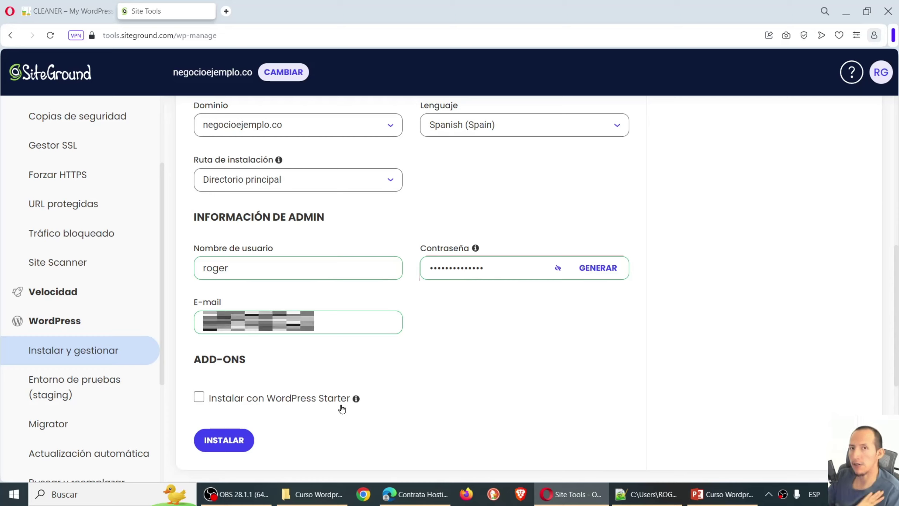
click(248, 448)
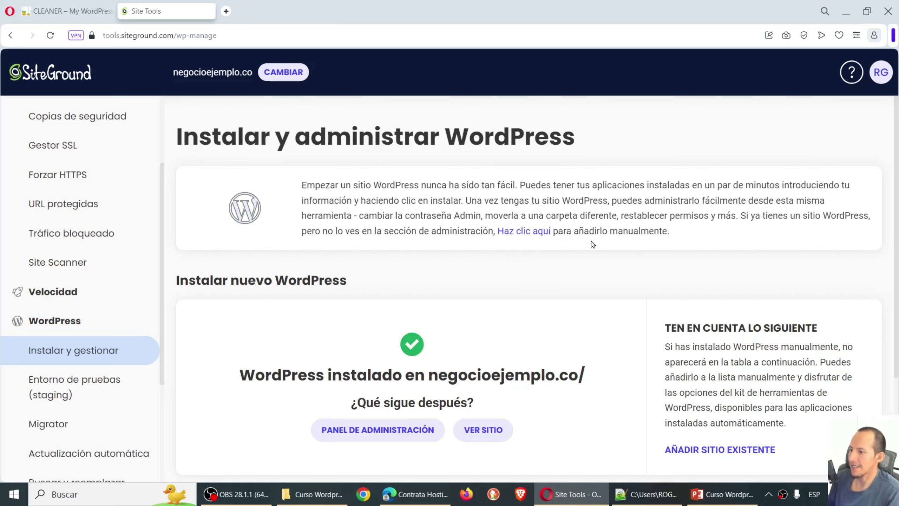
scroll(651, 304, down, 2)
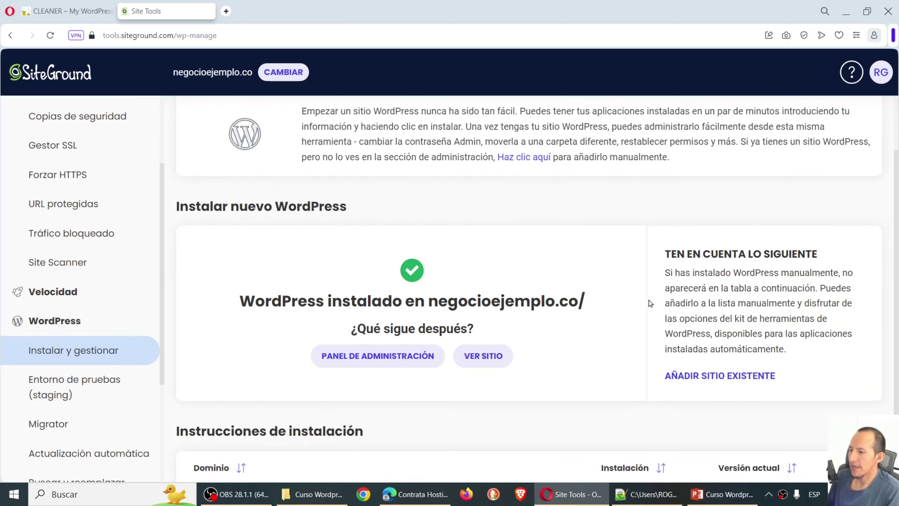
scroll(651, 303, down, 2)
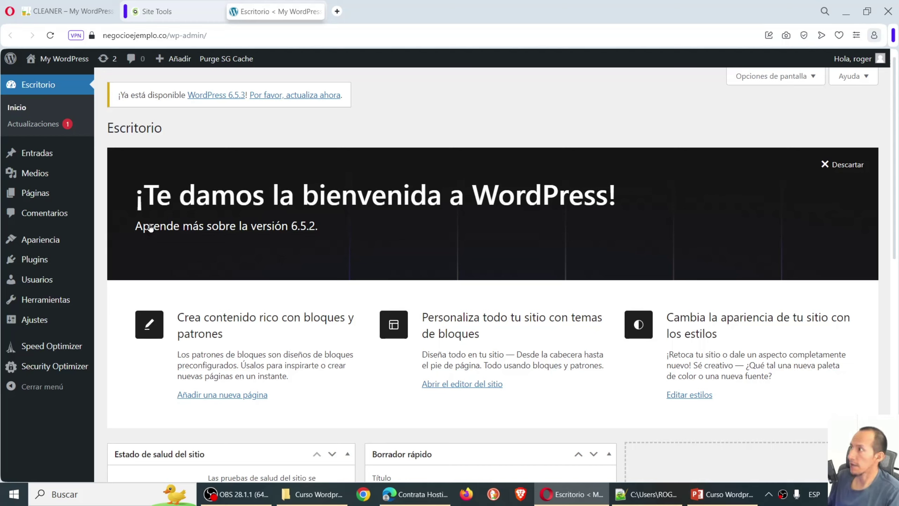
Open the negocioejemplo.co homepage from 'My WordPress' in a new browser tab
mouse_move(73, 65)
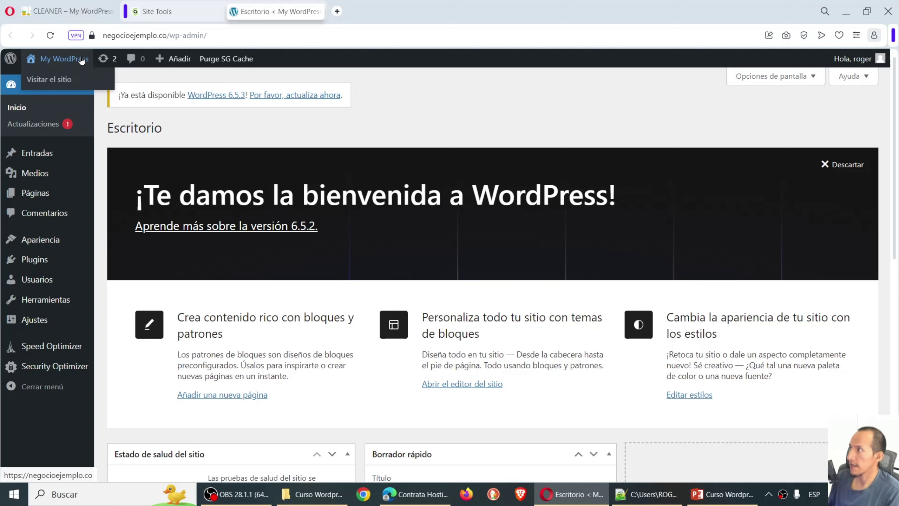
right_click(81, 59)
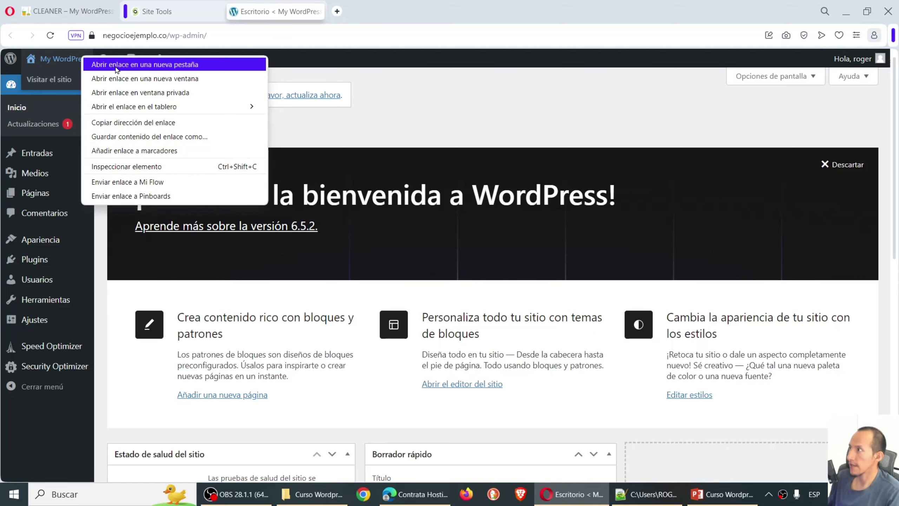
click(204, 65)
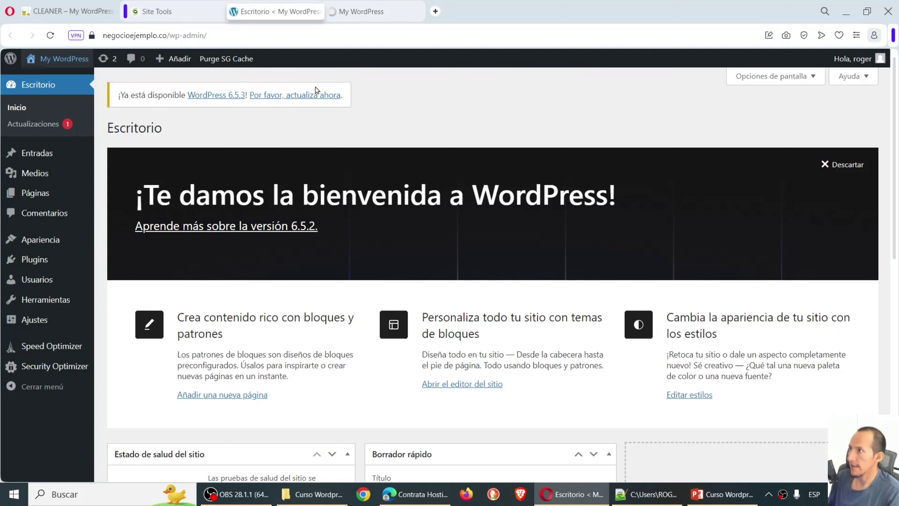
click(371, 18)
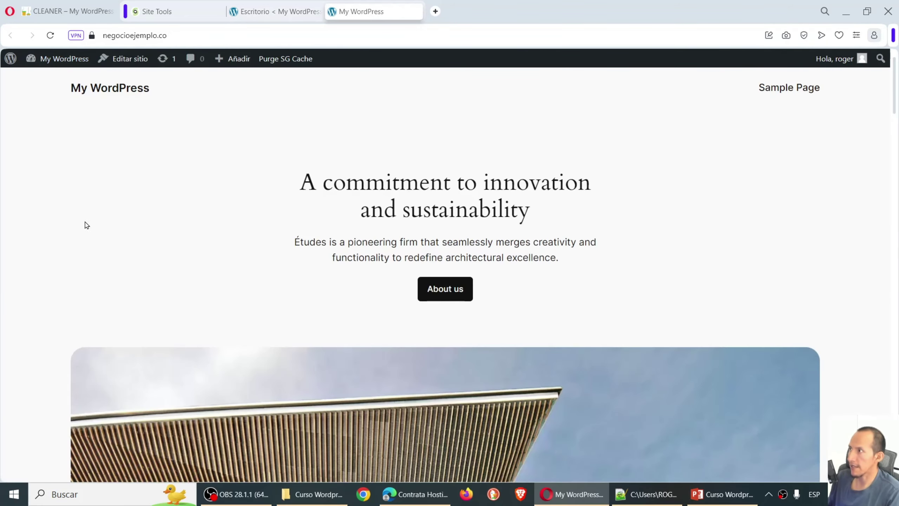
Highlight the site's domain negocioejemplo.co in the address bar
scroll(84, 227, down, 10)
scroll(63, 236, up, 10)
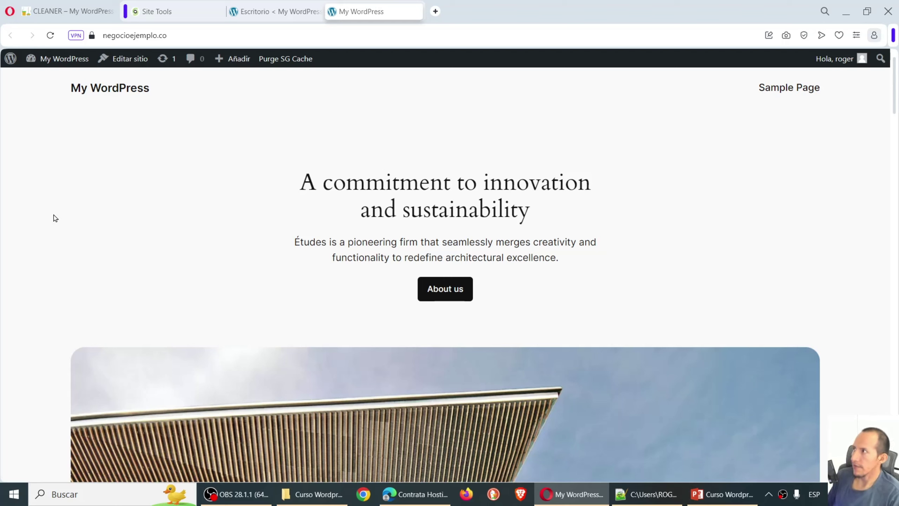
click(206, 32)
click(219, 33)
drag(211, 35, 96, 45)
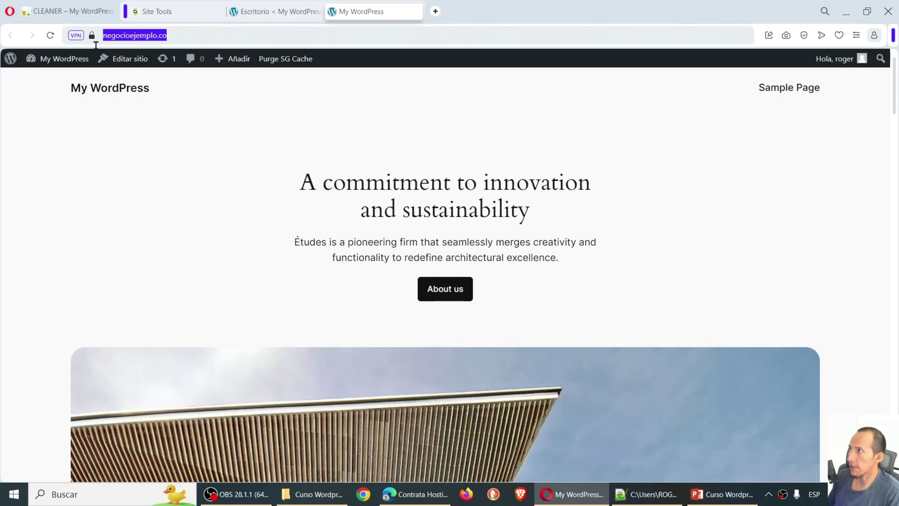
click(204, 34)
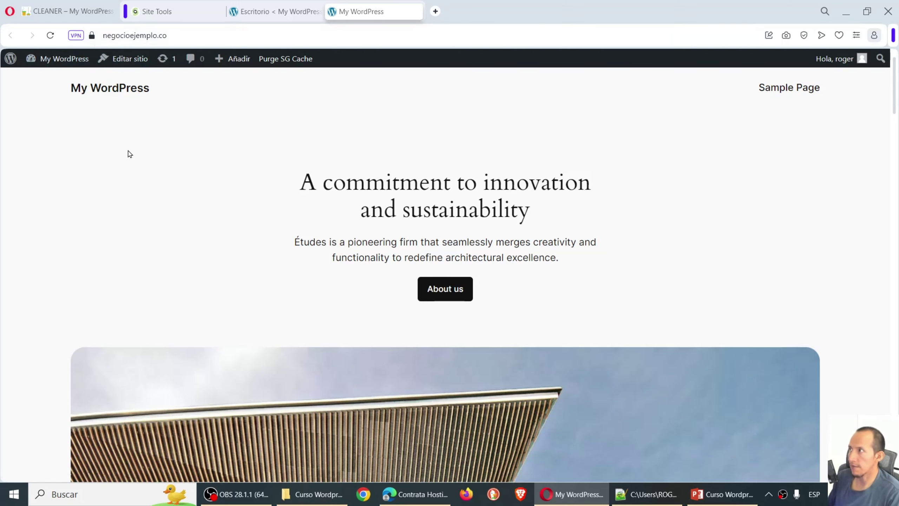
Scroll through the default homepage sections, then switch to the admin dashboard
scroll(71, 180, down, 4)
scroll(70, 180, up, 4)
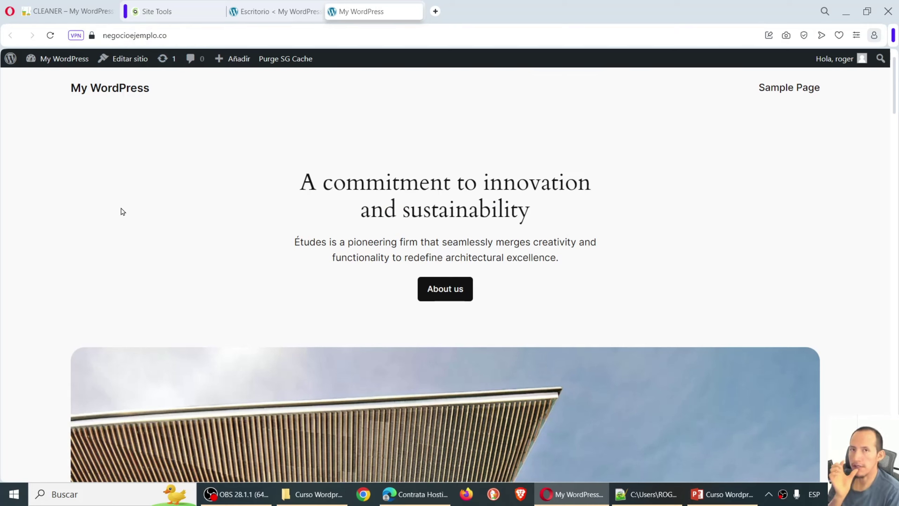
scroll(54, 213, down, 10)
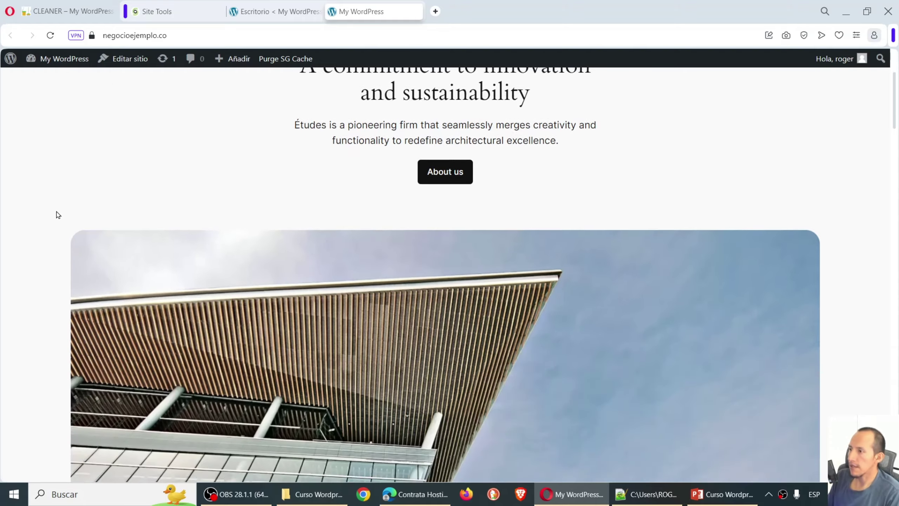
scroll(79, 308, down, 6)
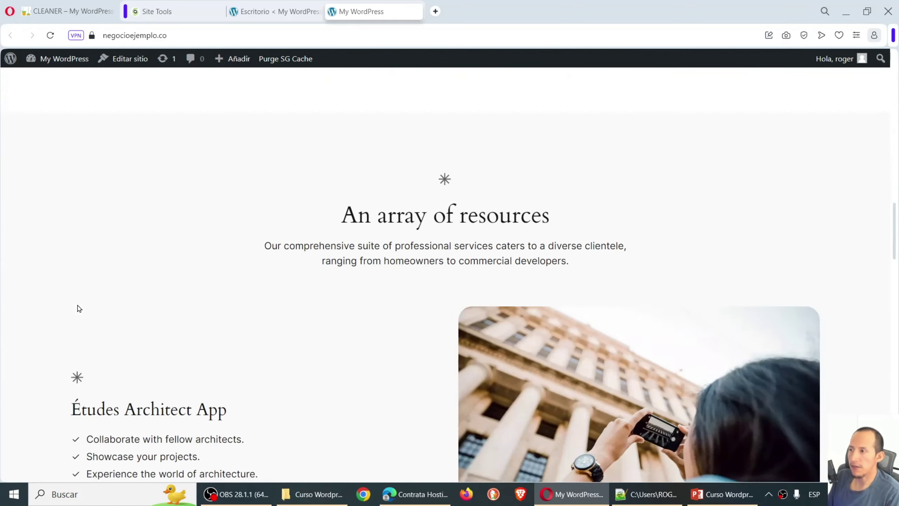
scroll(79, 305, up, 15)
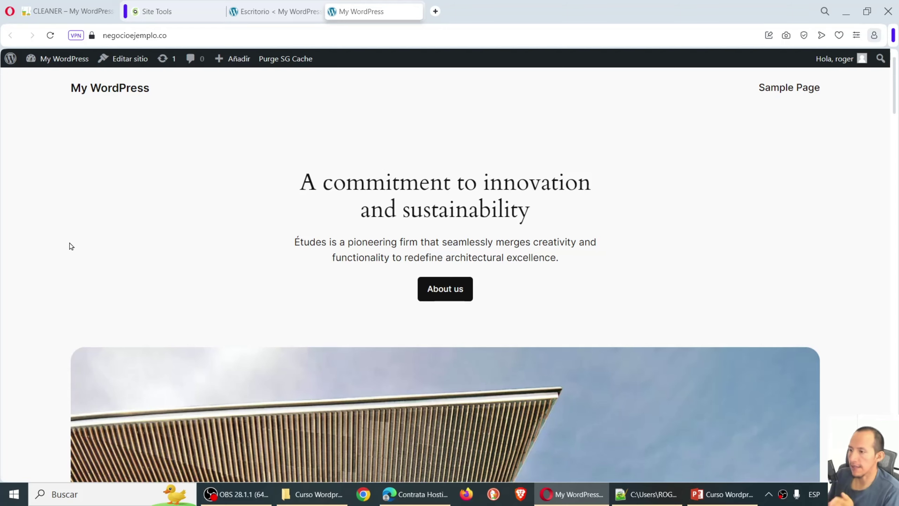
scroll(69, 247, down, 6)
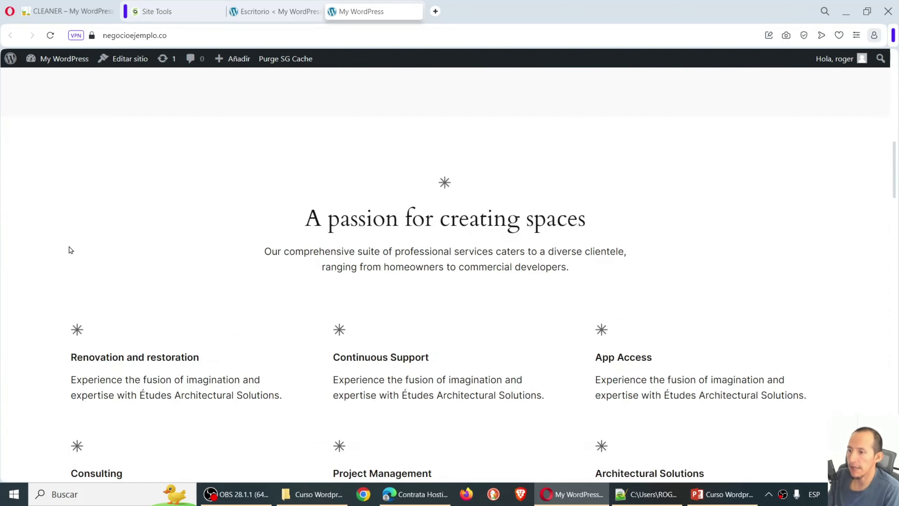
scroll(70, 249, up, 3)
scroll(71, 252, up, 10)
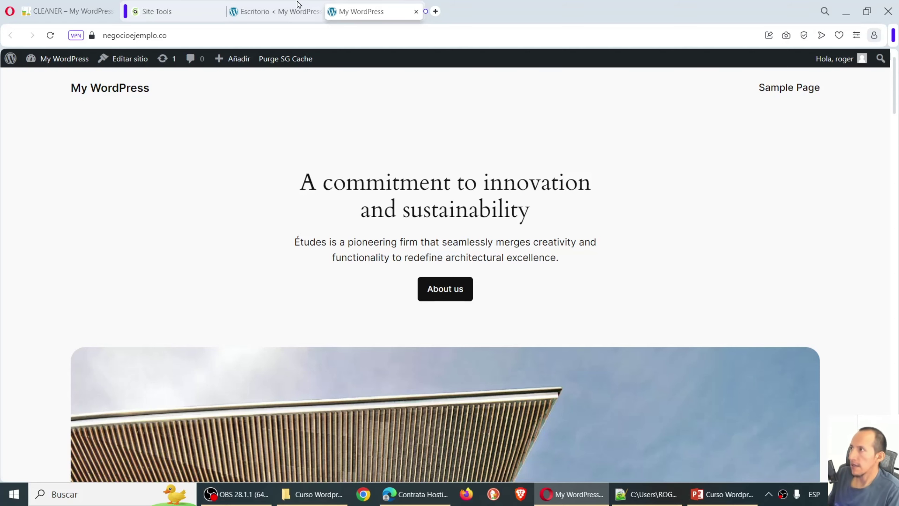
click(280, 10)
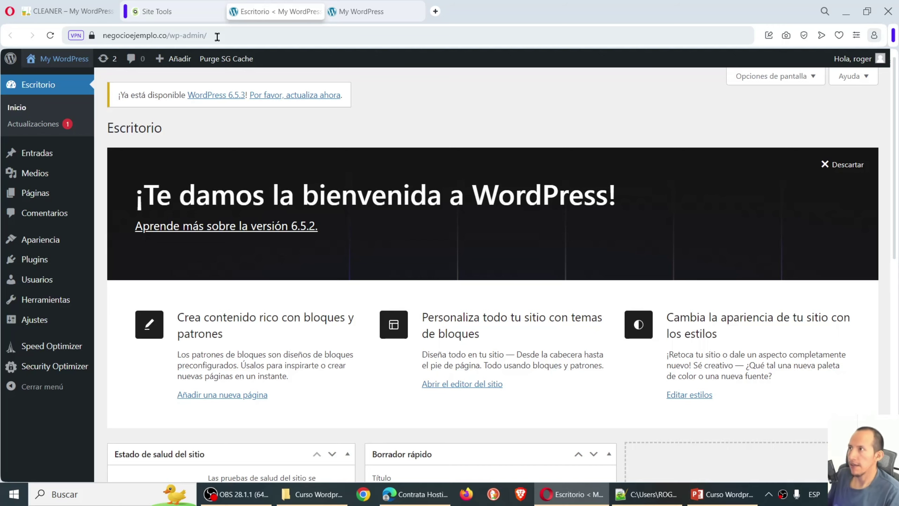
Take one more look at the live homepage before returning to the Escritorio dashboard
click(368, 11)
scroll(318, 213, down, 5)
scroll(276, 279, up, 5)
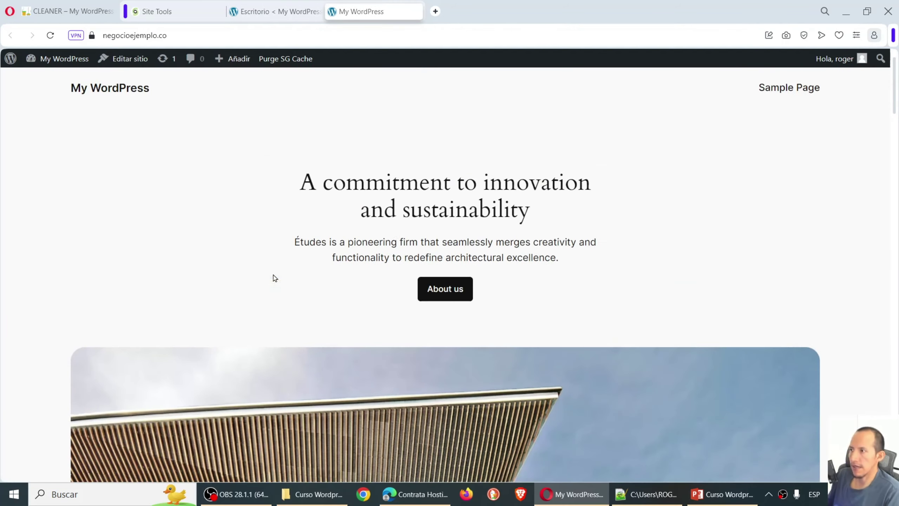
scroll(504, 337, down, 10)
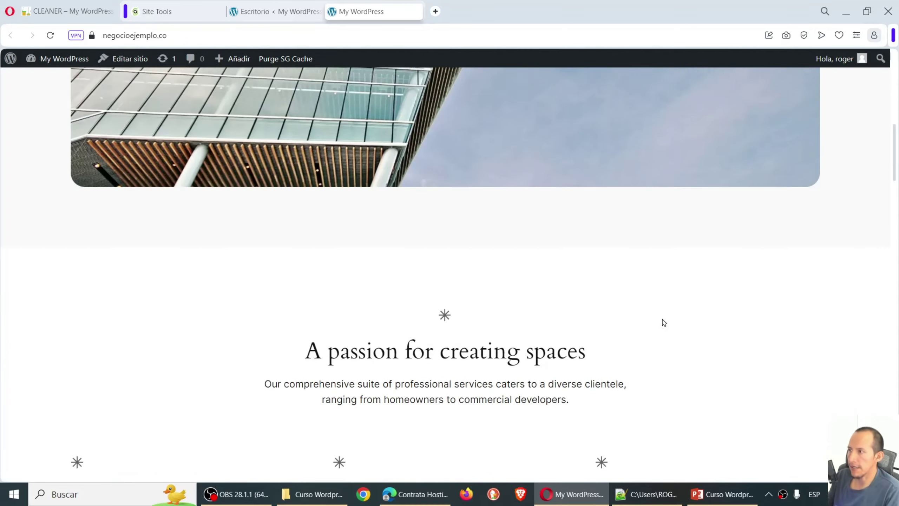
scroll(664, 322, up, 10)
click(270, 8)
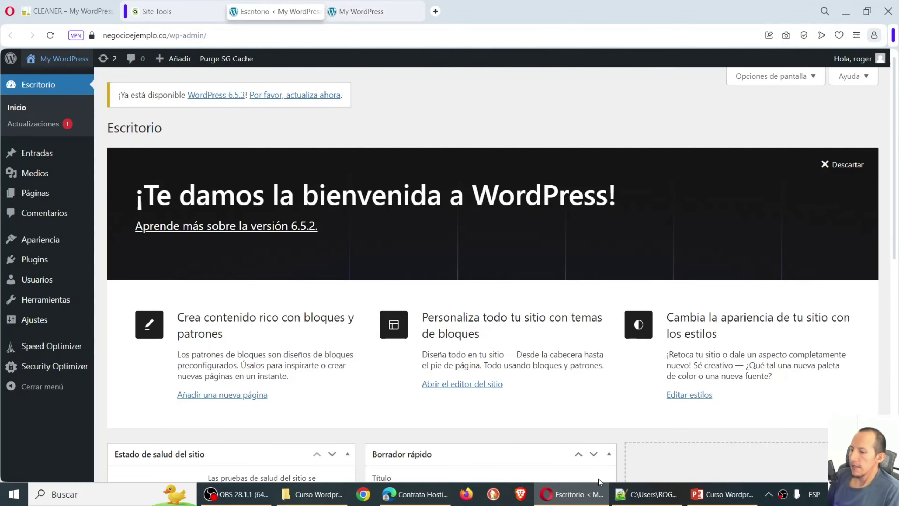
Show slide 10, 'El escritorio de WordPress', in PowerPoint, then return to the browser dashboard
click(713, 496)
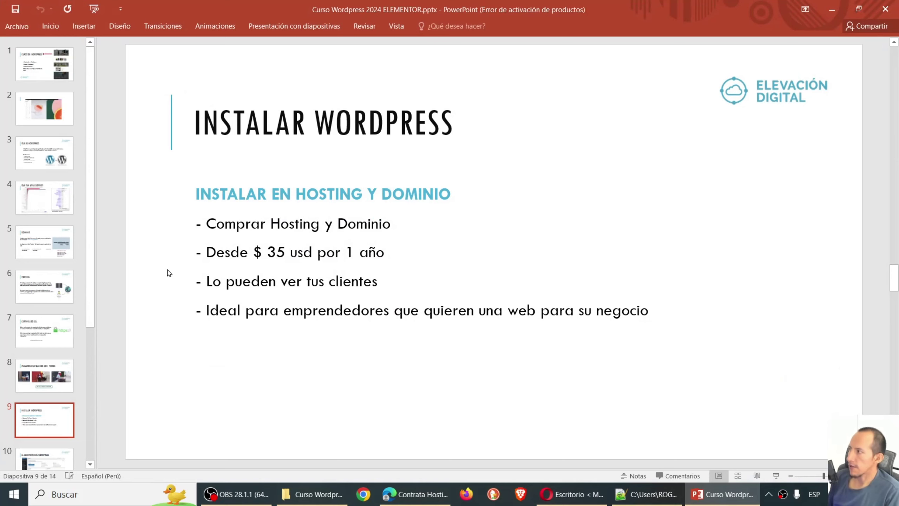
scroll(58, 407, down, 2)
click(58, 399)
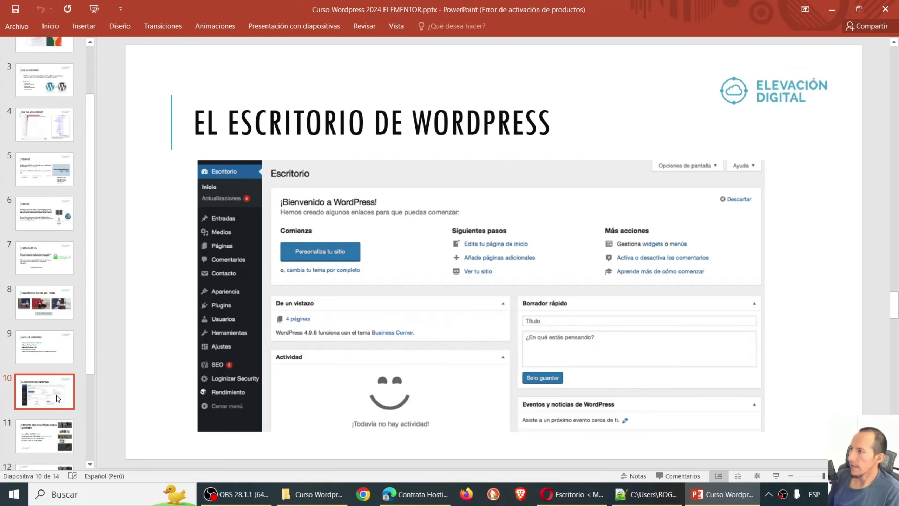
scroll(58, 365, down, 3)
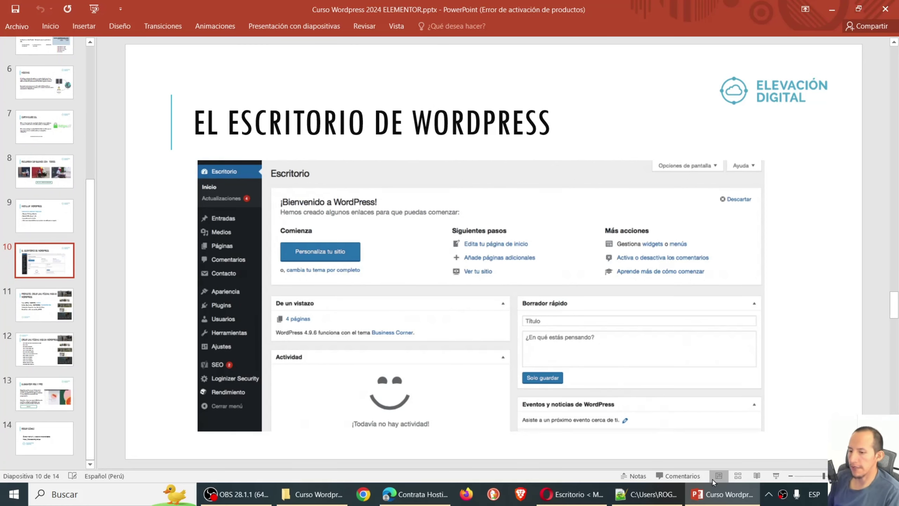
click(719, 494)
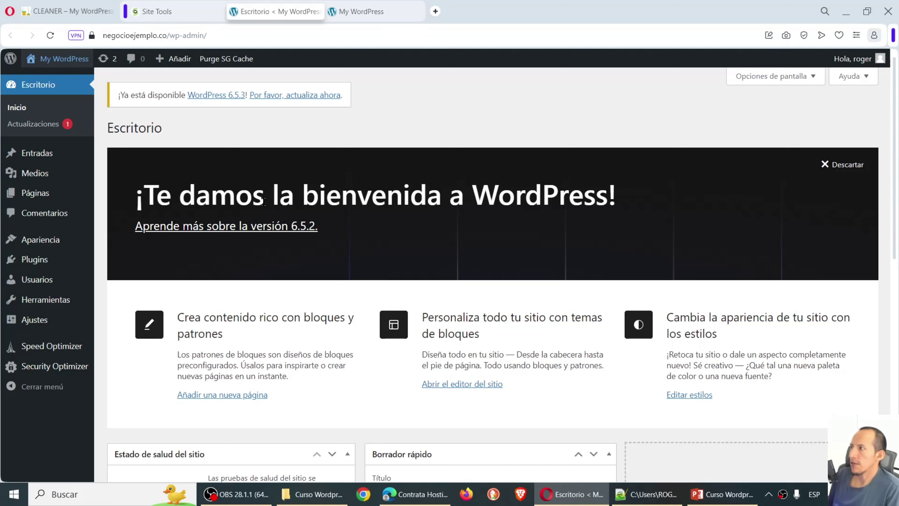
Point out the Escritorio heading, then open Actualizaciones showing 6.5.2 installed and 6.5.3 available
double_click(142, 125)
click(175, 130)
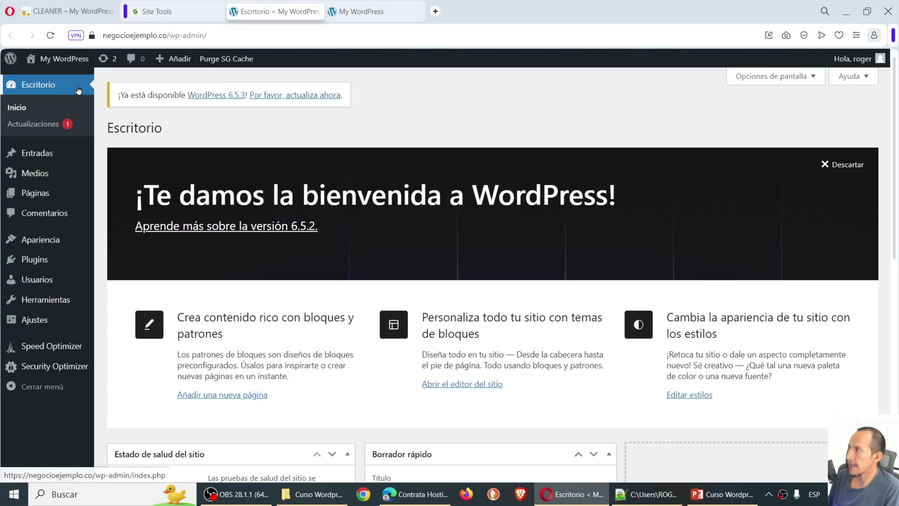
click(56, 126)
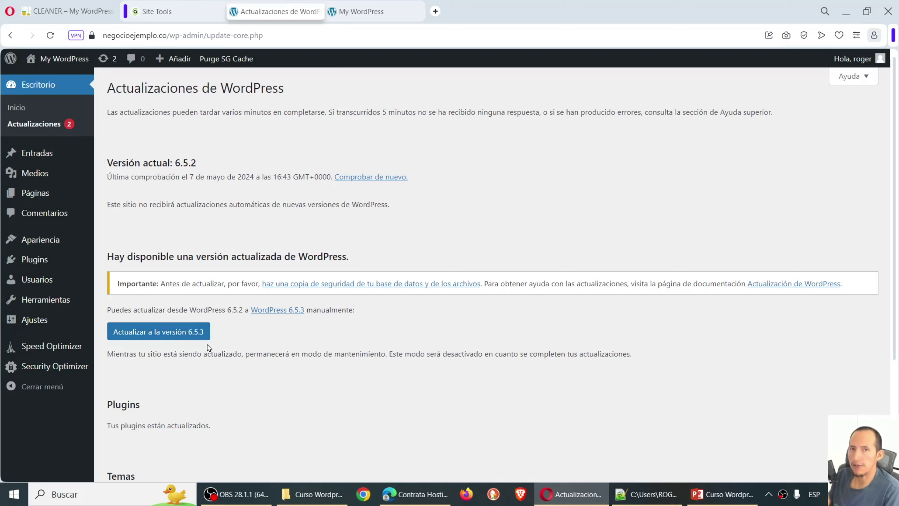
scroll(393, 394, down, 4)
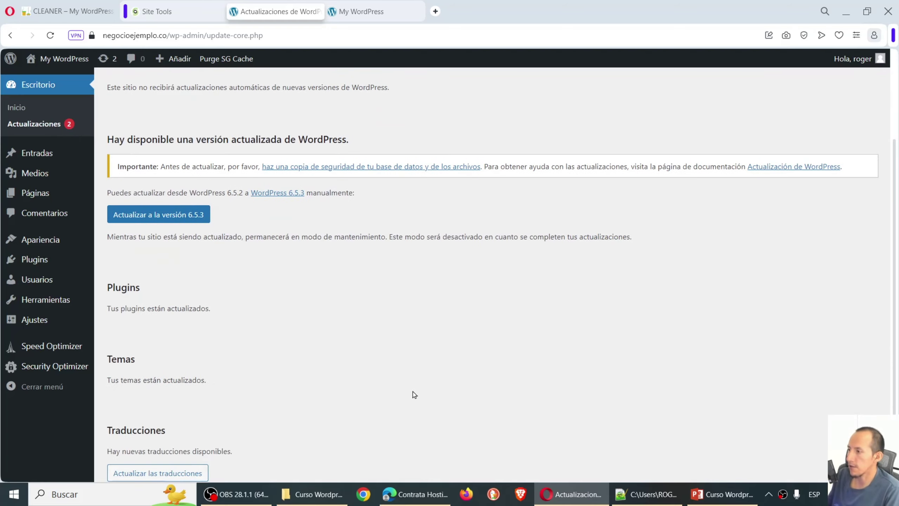
scroll(414, 394, up, 4)
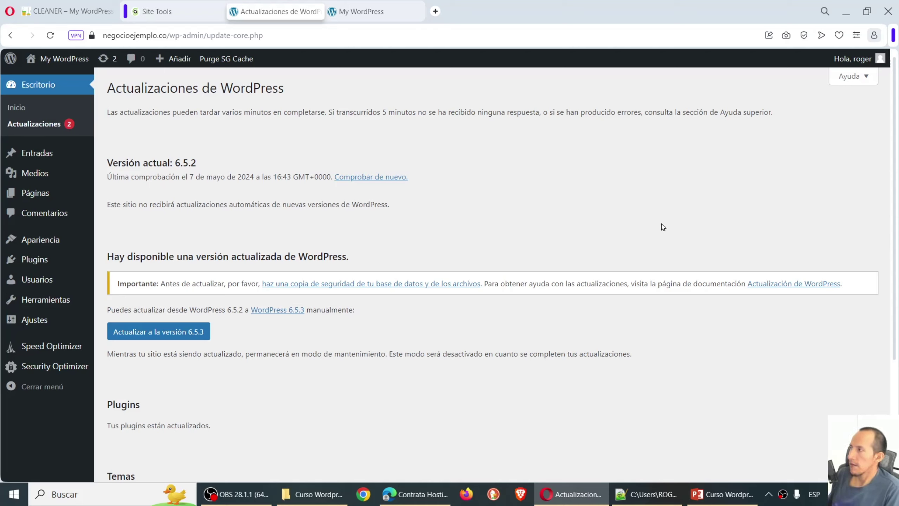
click(77, 158)
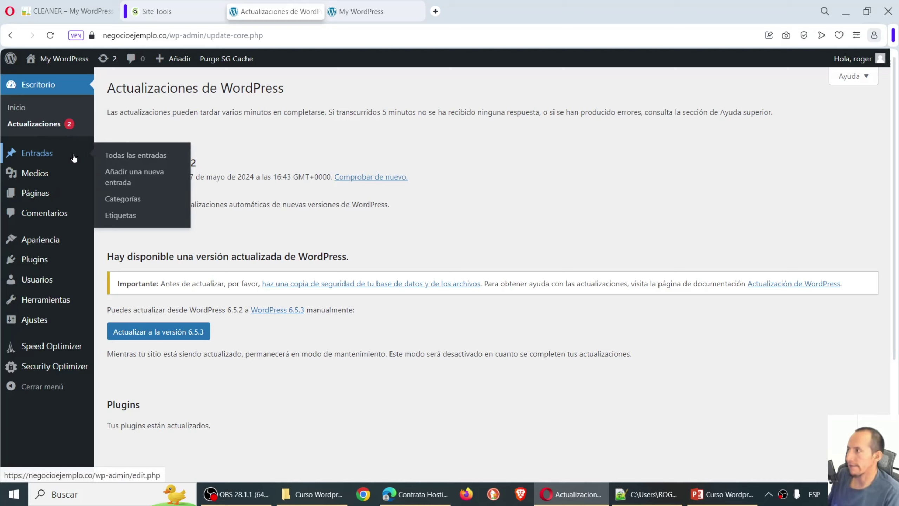
Switch to the Edge browser showing the SiteGround checkout totalling 59.88 USD
mouse_move(64, 180)
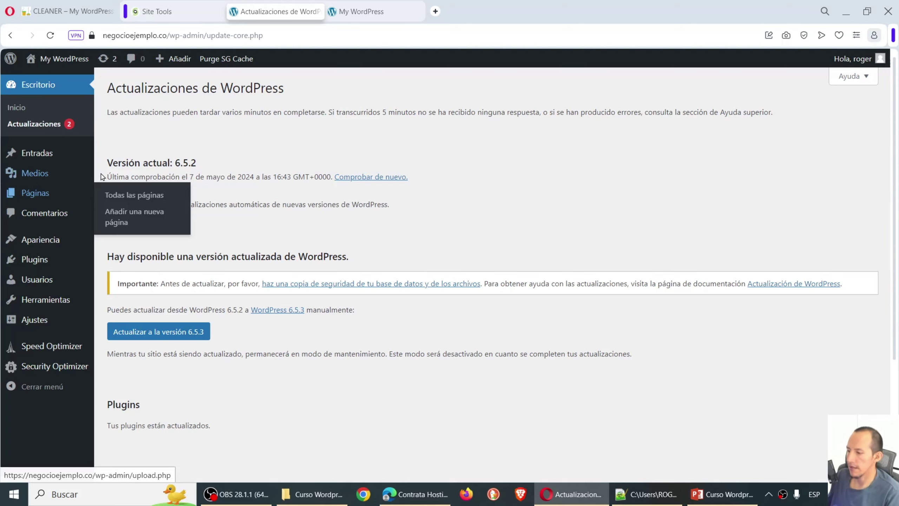
click(416, 495)
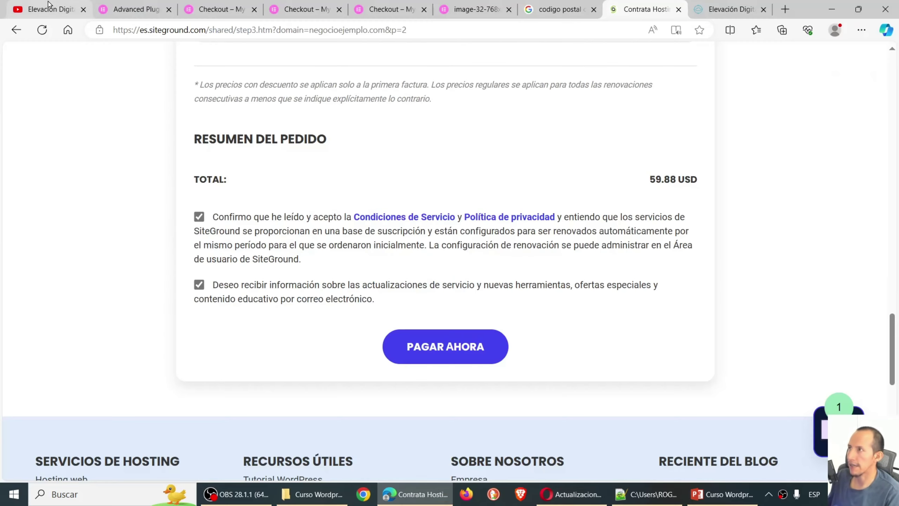
Open the Elevación Digital homepage at elevaciondigital.pe and scroll through its sections
click(737, 4)
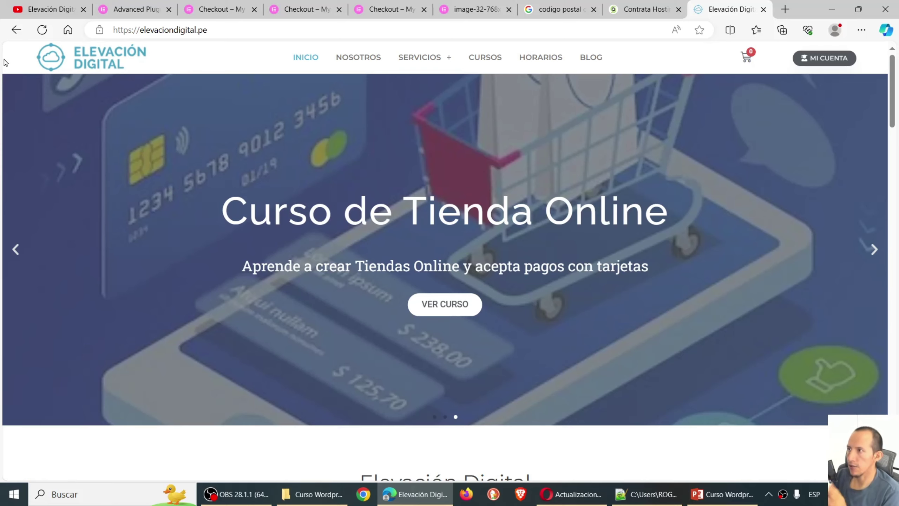
scroll(121, 305, down, 10)
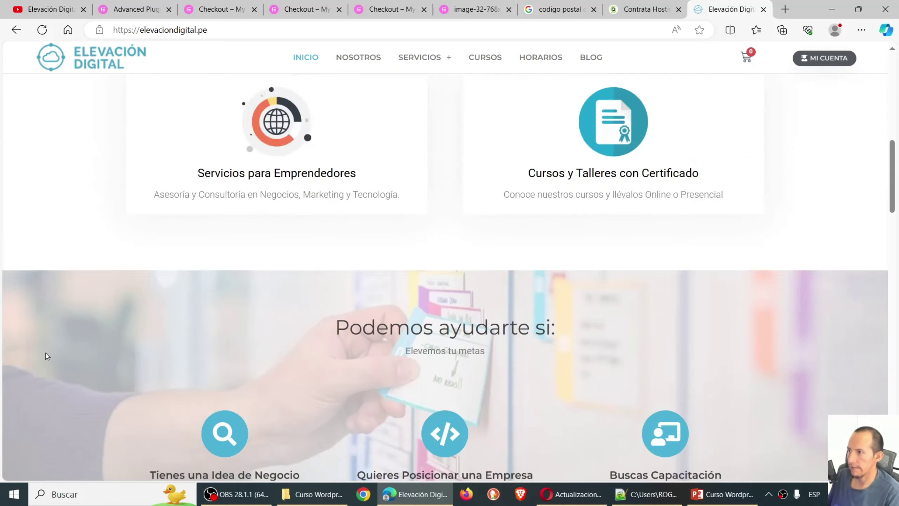
scroll(44, 356, up, 10)
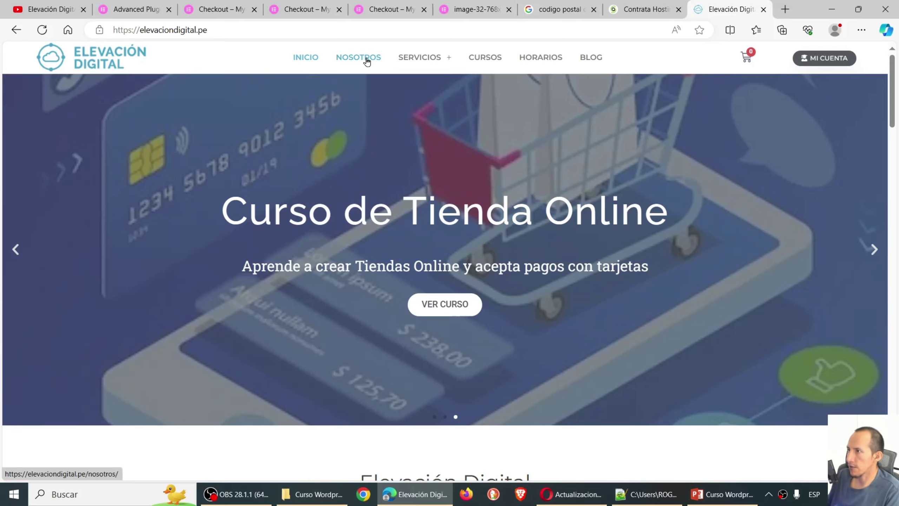
mouse_move(428, 62)
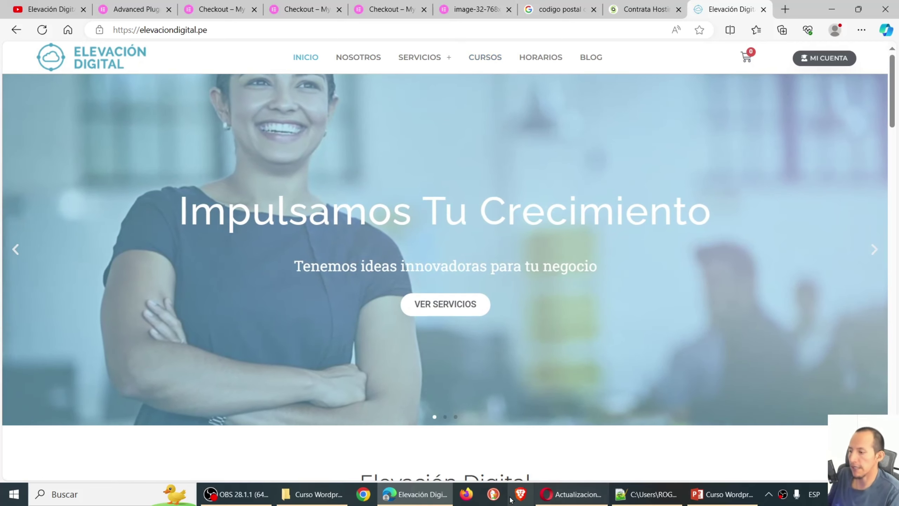
click(571, 495)
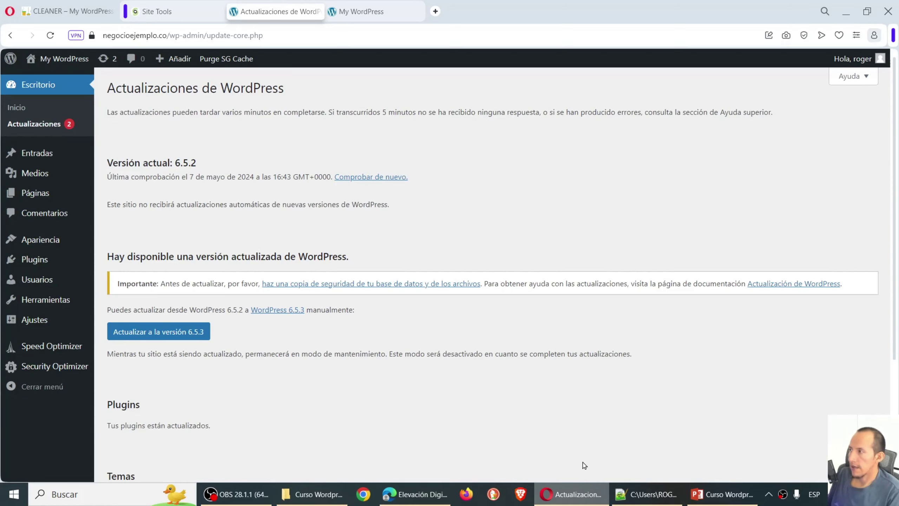
mouse_move(58, 198)
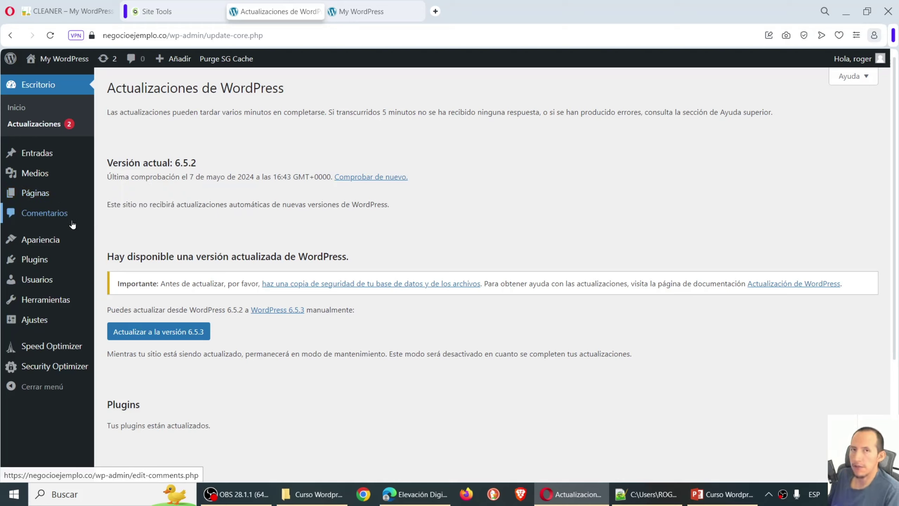
mouse_move(61, 244)
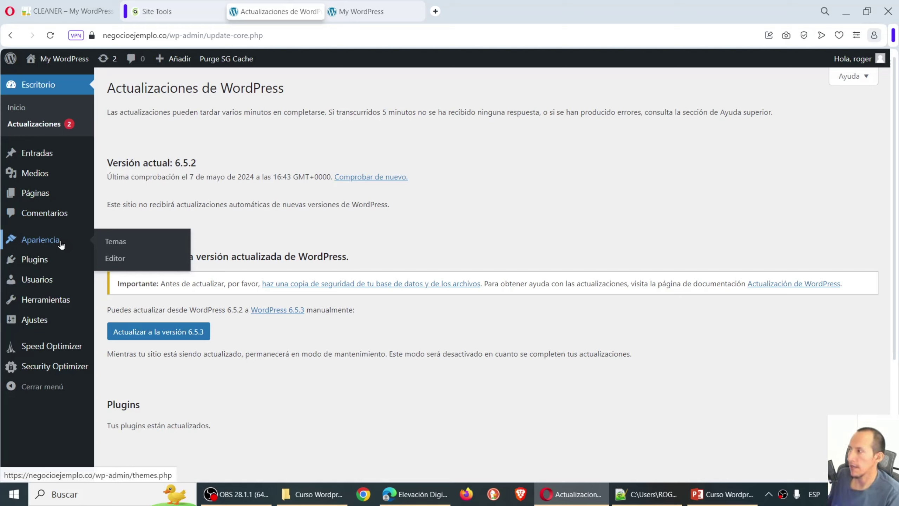
mouse_move(62, 263)
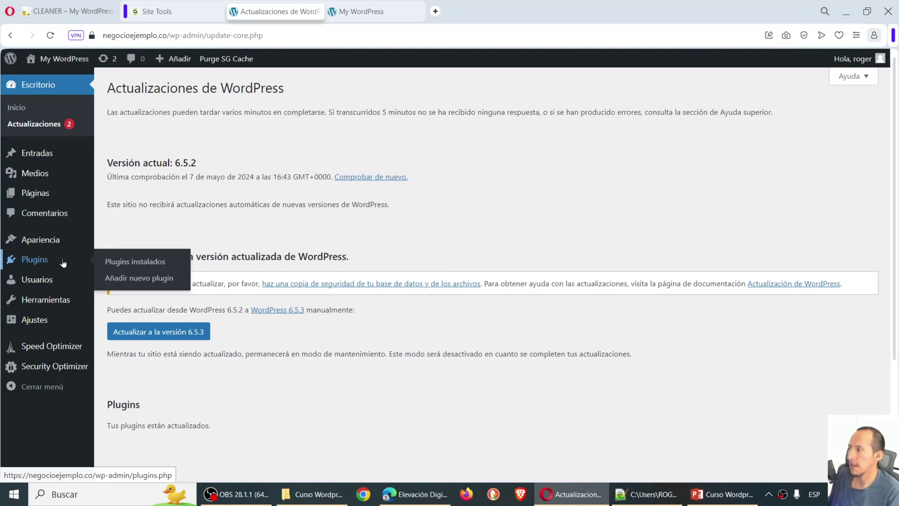
mouse_move(63, 279)
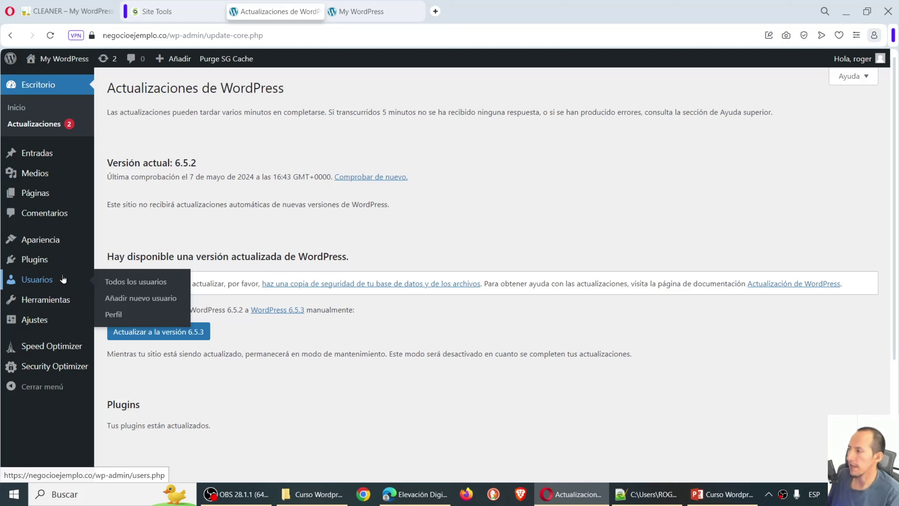
mouse_move(57, 299)
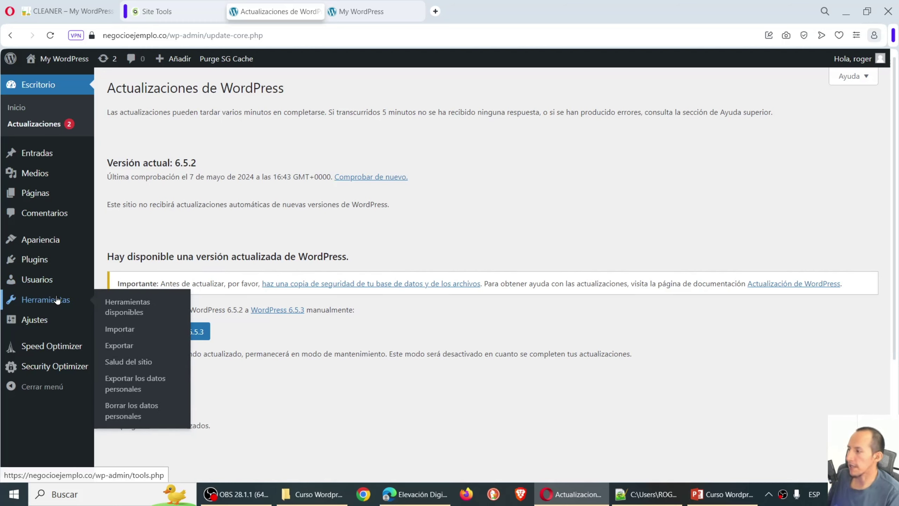
Show the Ajustes, Speed Optimizer and Security Optimizer menus in the admin sidebar
click(58, 324)
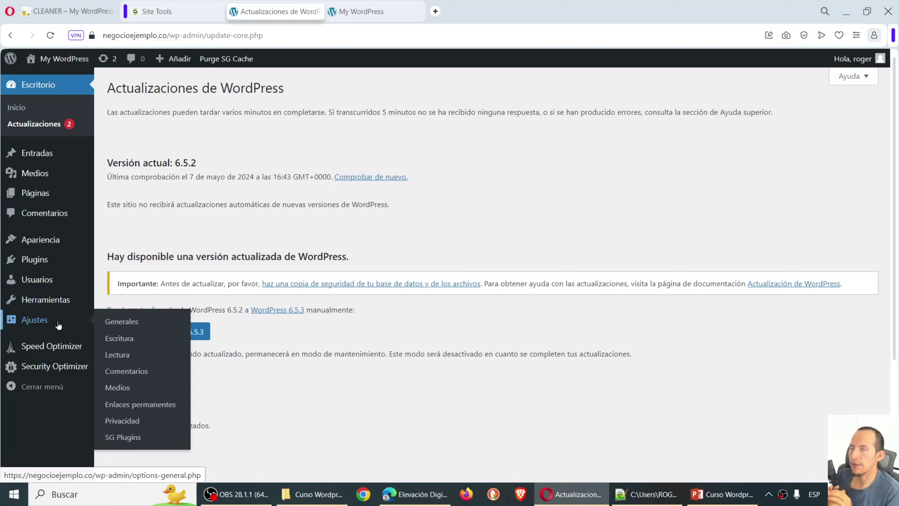
click(58, 324)
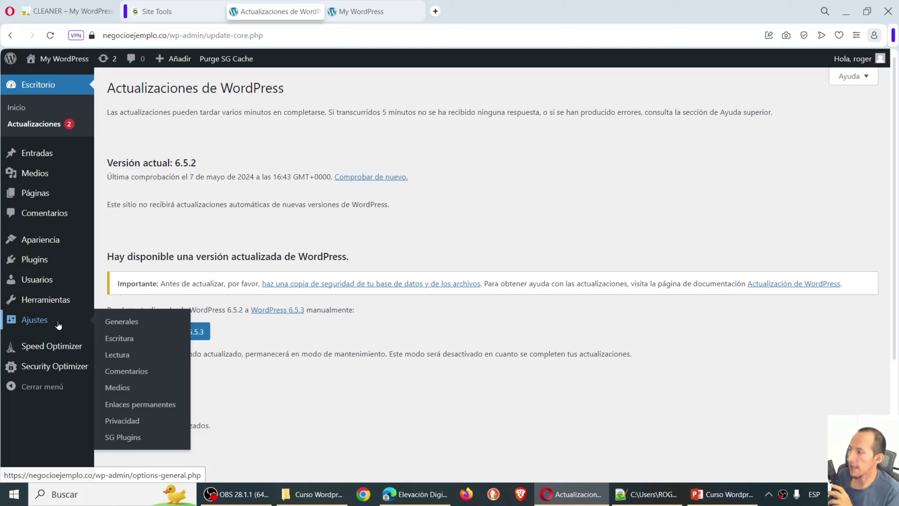
click(58, 324)
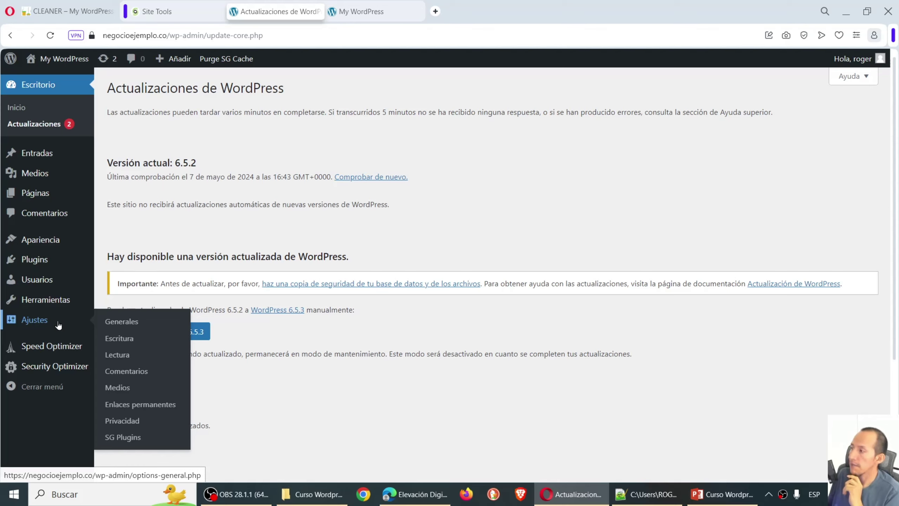
click(59, 324)
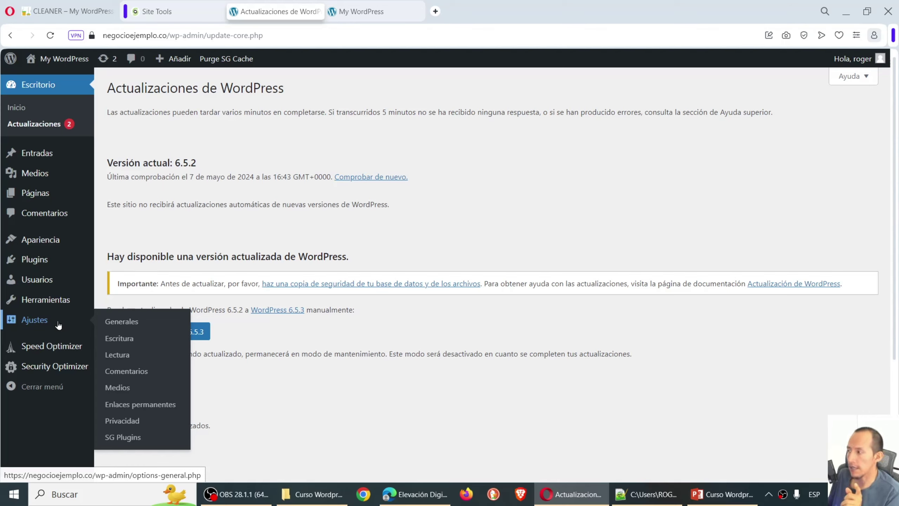
click(59, 325)
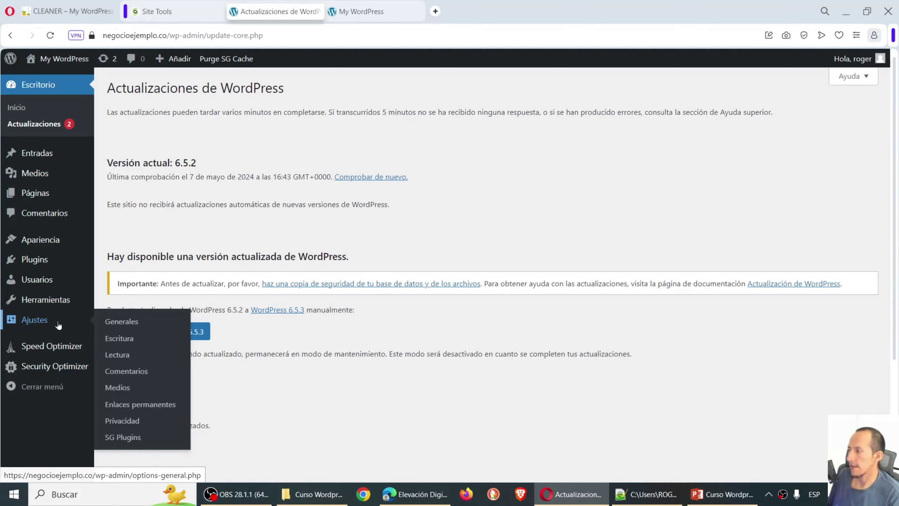
mouse_move(81, 348)
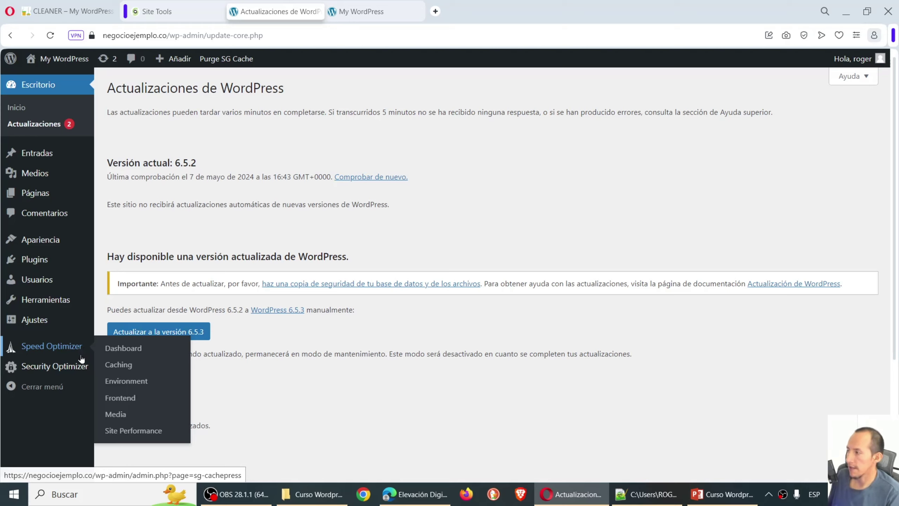
mouse_move(79, 369)
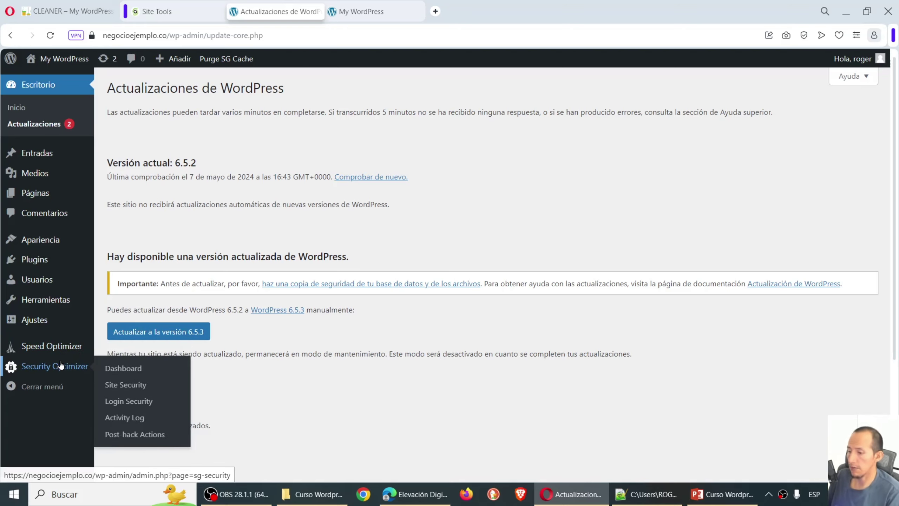
Present slide 11, 'Proyecto: crear una página web en WordPress', full screen in PowerPoint
click(716, 496)
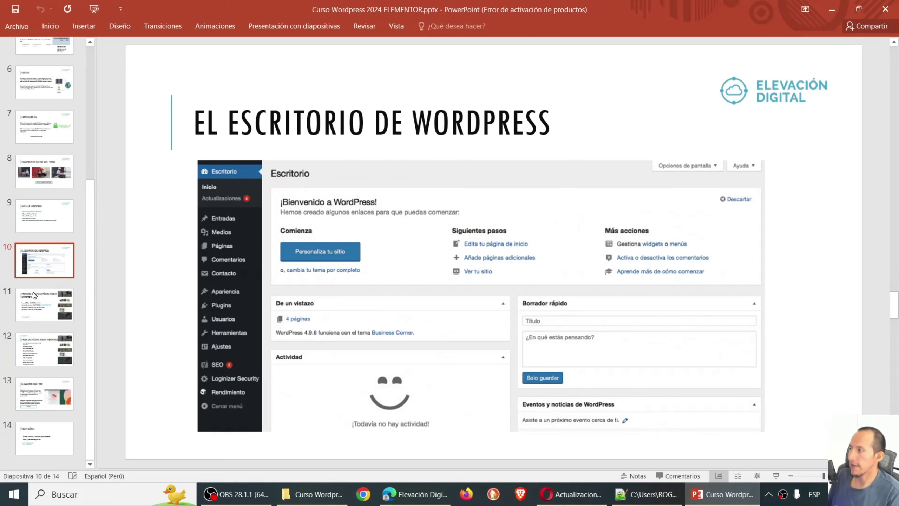
click(32, 304)
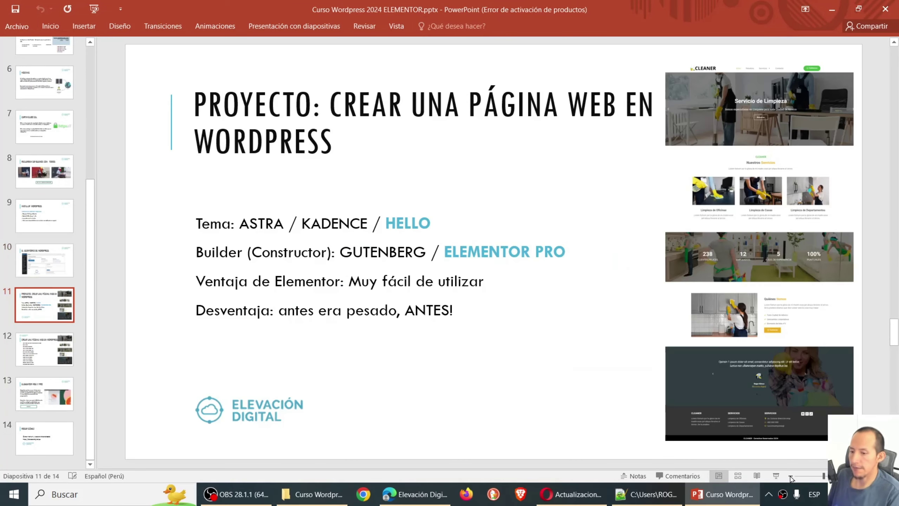
click(776, 476)
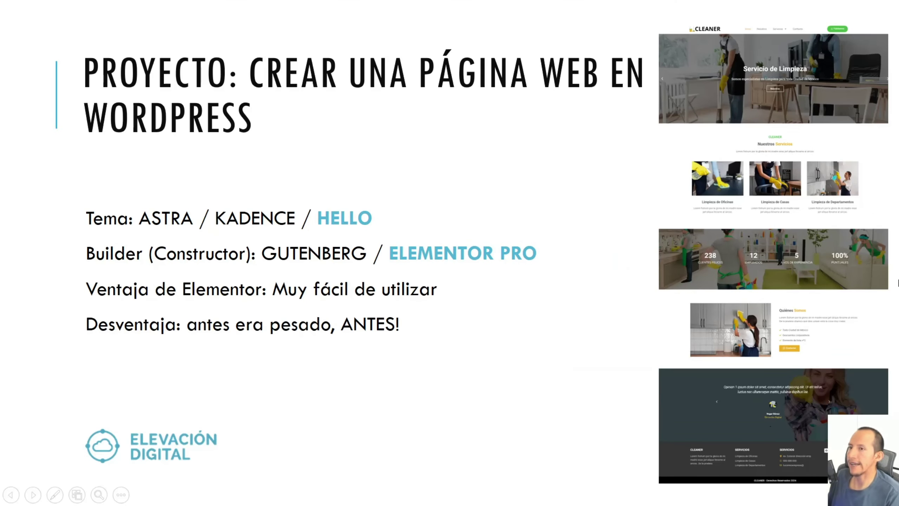
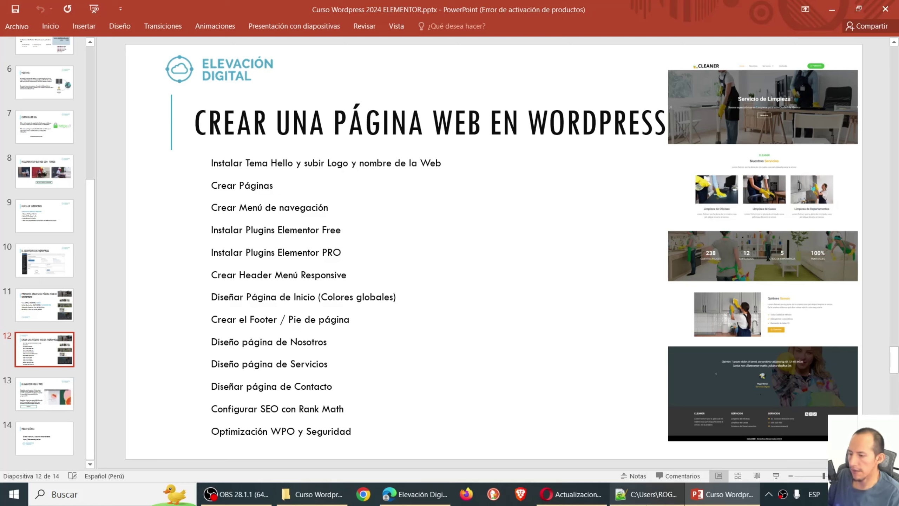
In the WordPress dashboard, go to Apariencia > Temas and start adding a new theme
click(578, 495)
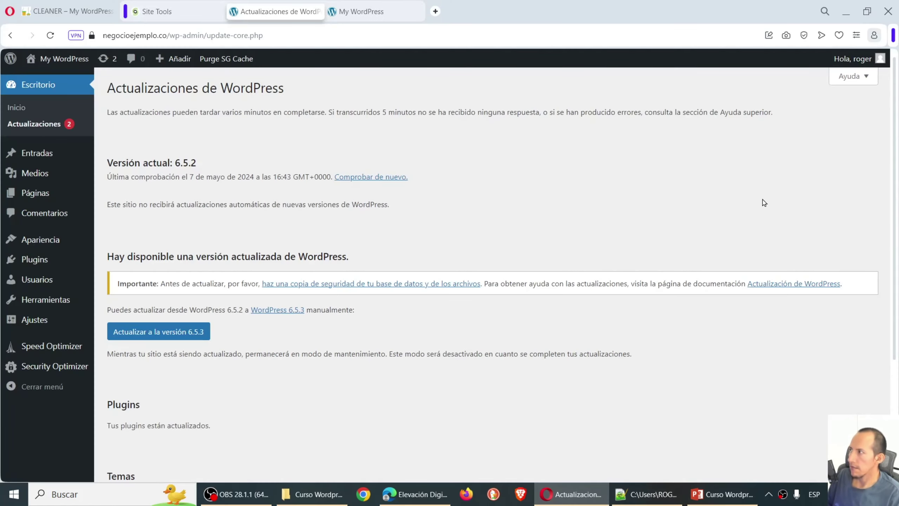
mouse_move(59, 240)
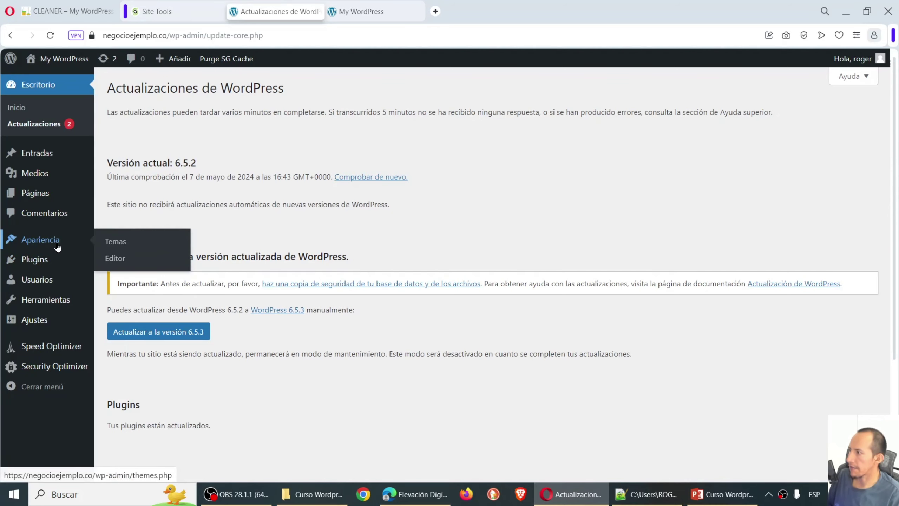
click(118, 242)
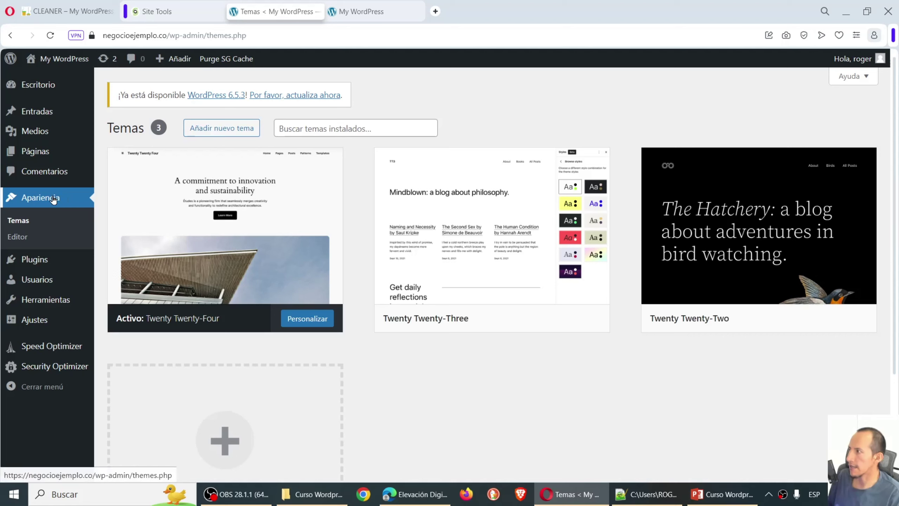
click(68, 202)
click(253, 136)
Search the theme directory for 'hello', then install and activate Hello Elementor
click(758, 162)
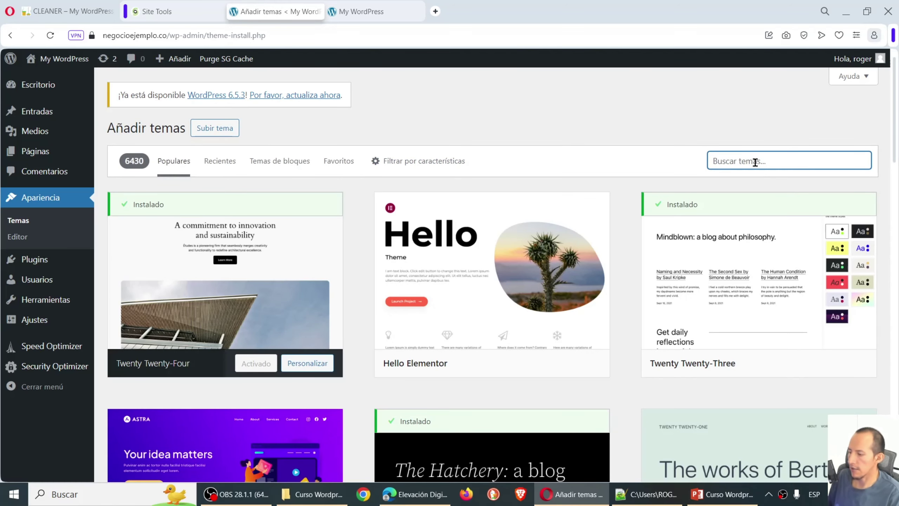
text(hrllo)
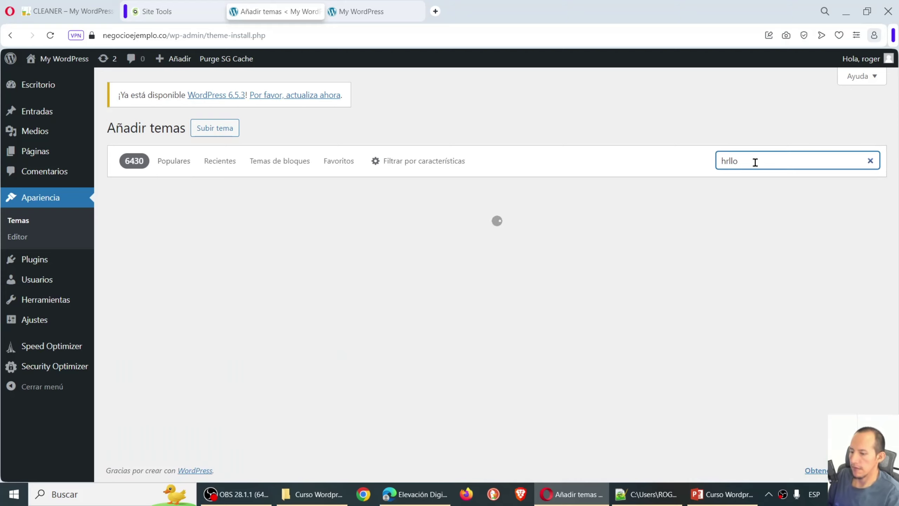
key(BackSpace)
key(BackSpace)
key(BackSpace)
key(BackSpace)
text(ello)
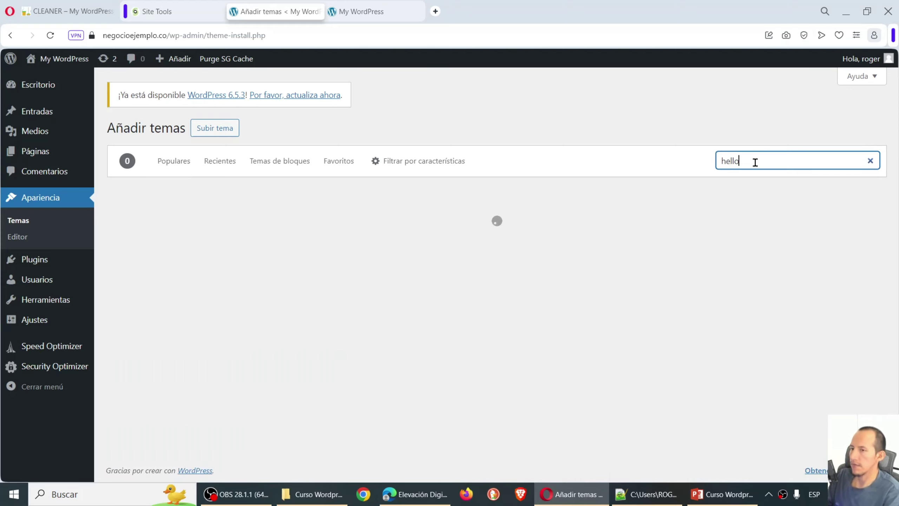
mouse_move(705, 265)
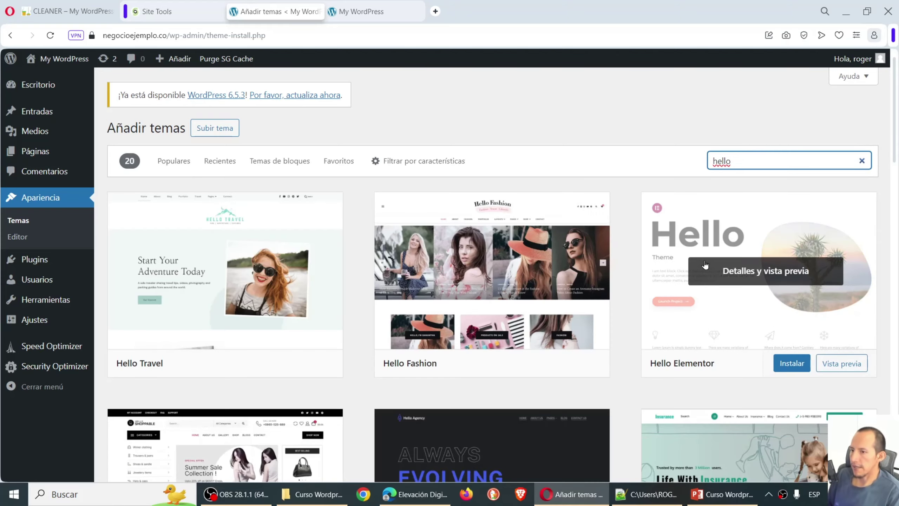
click(793, 371)
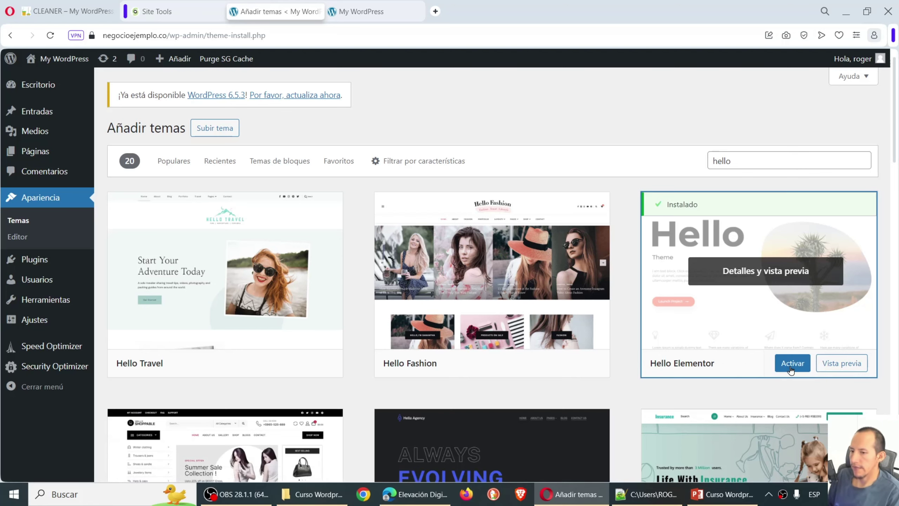
click(792, 370)
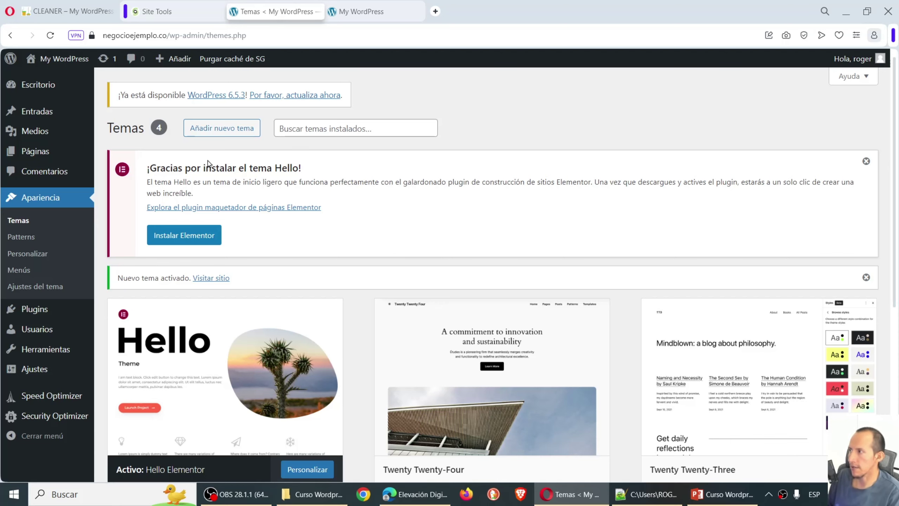
Dismiss the theme notices and open Identidad del sitio in the Customizer
click(867, 166)
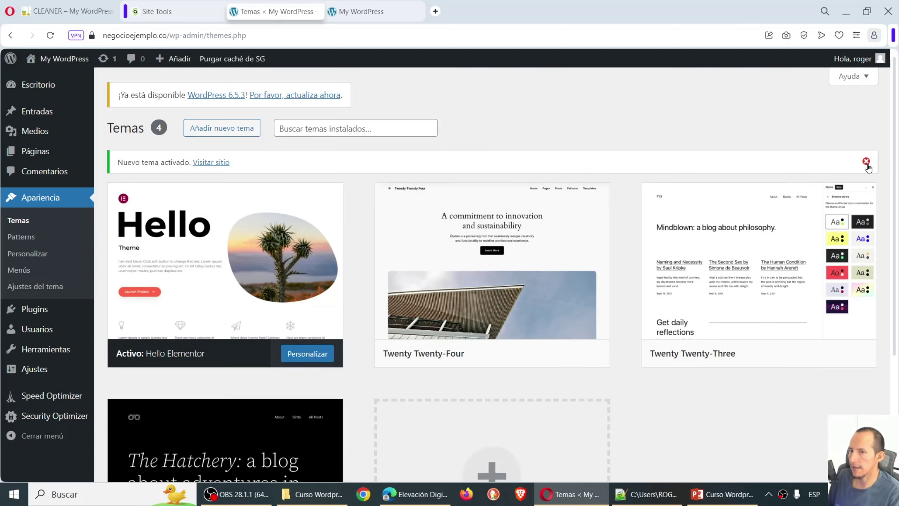
click(866, 162)
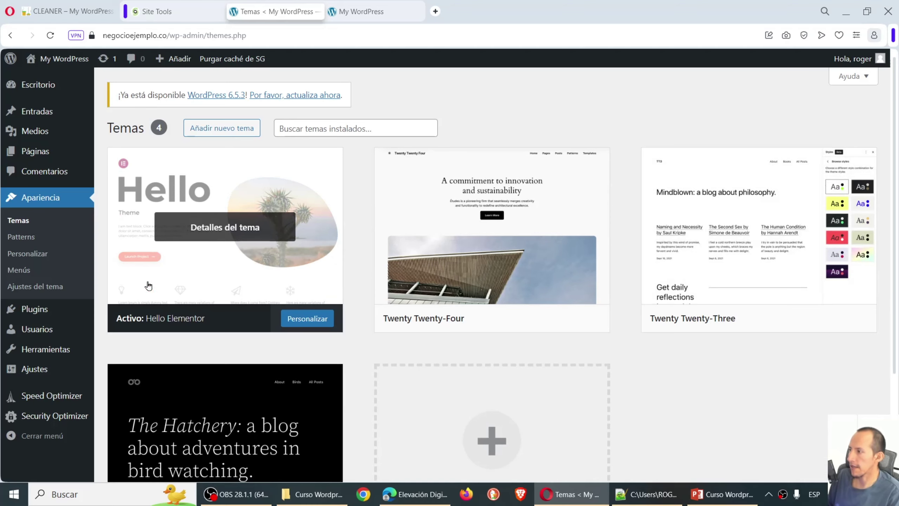
click(332, 327)
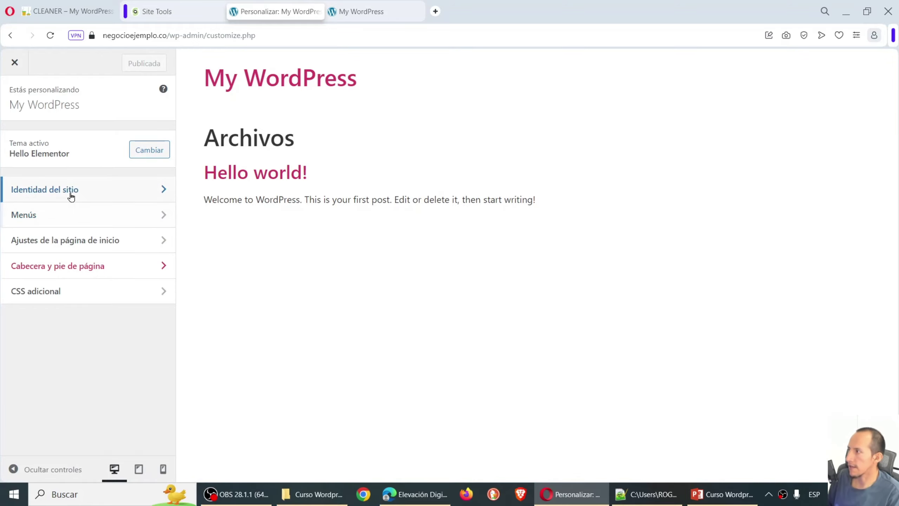
click(139, 195)
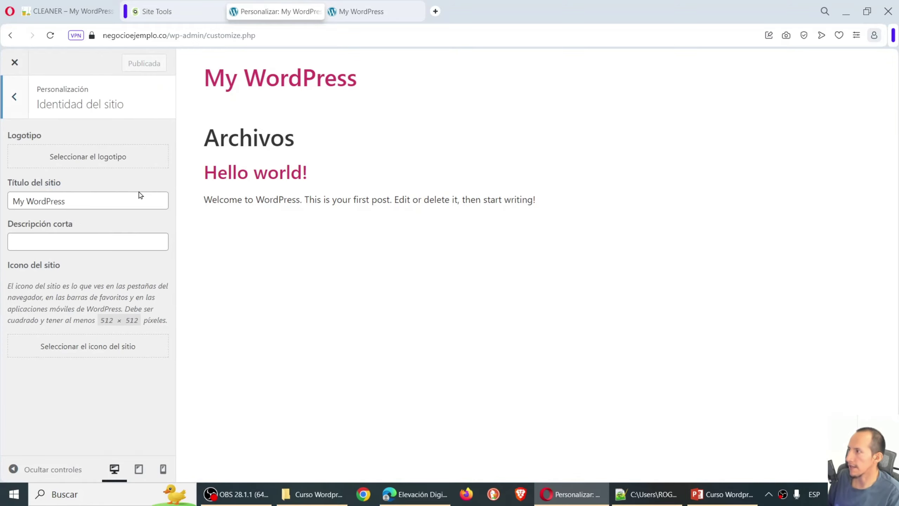
Upload logo cleaner.png as the logo image with alt text 'logo cleaner'
click(146, 162)
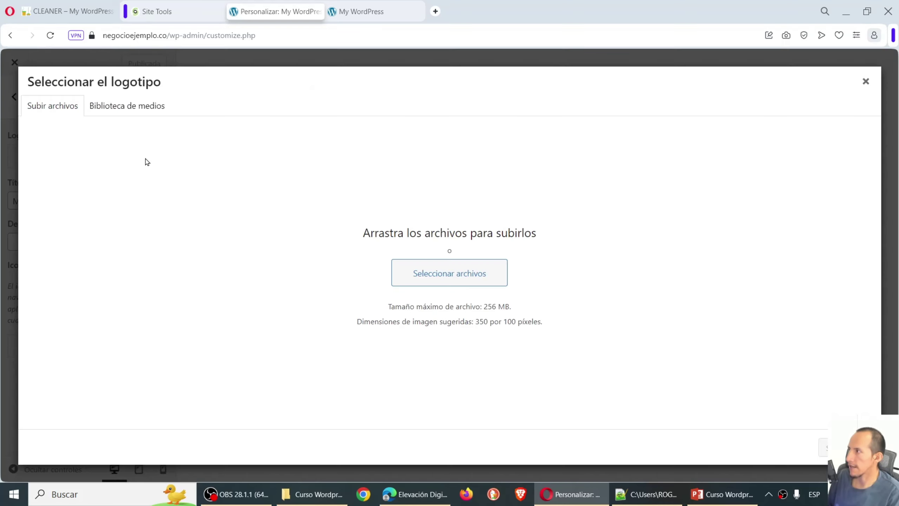
click(492, 276)
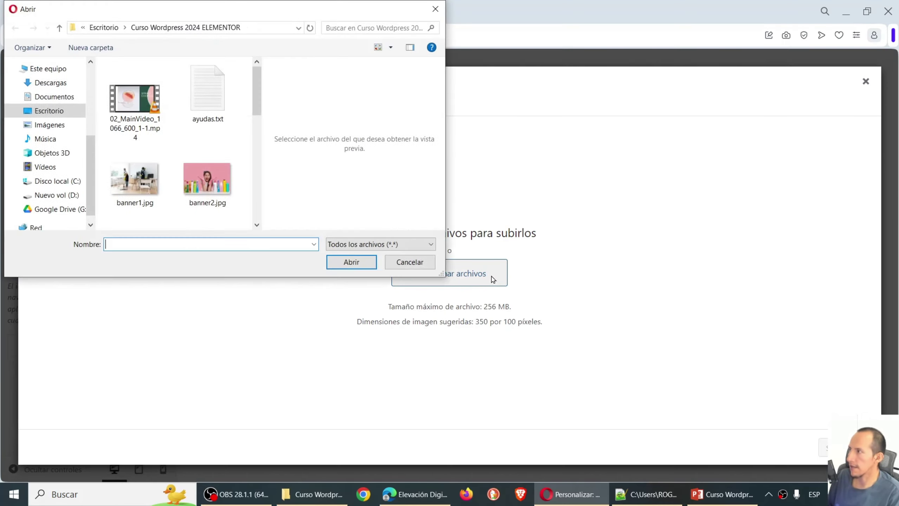
scroll(176, 196, down, 10)
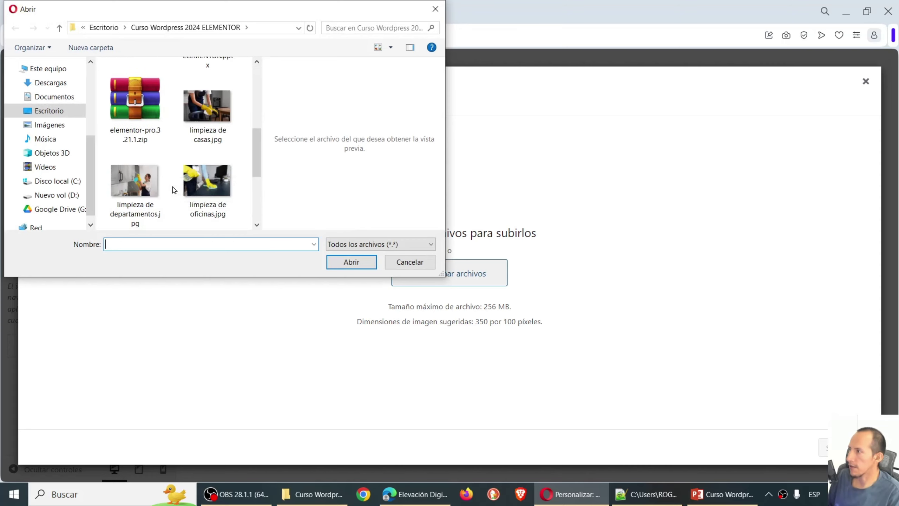
click(135, 136)
click(352, 262)
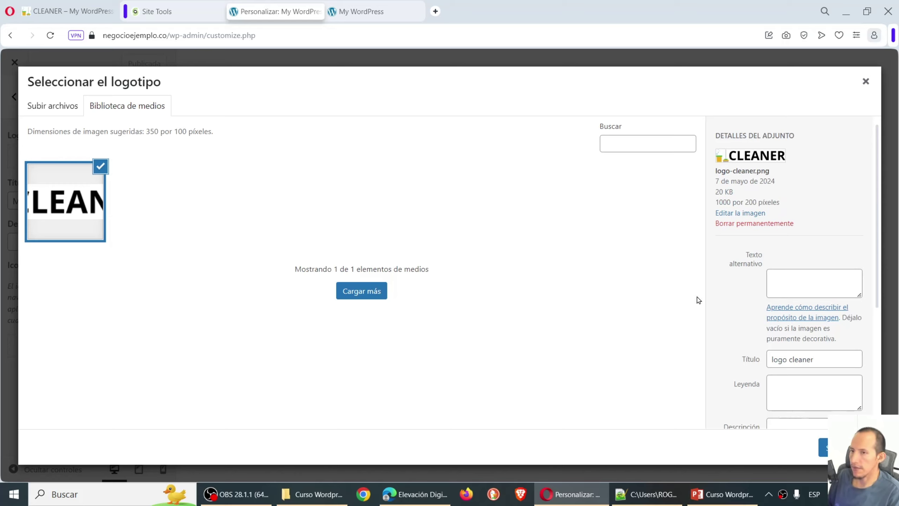
click(808, 278)
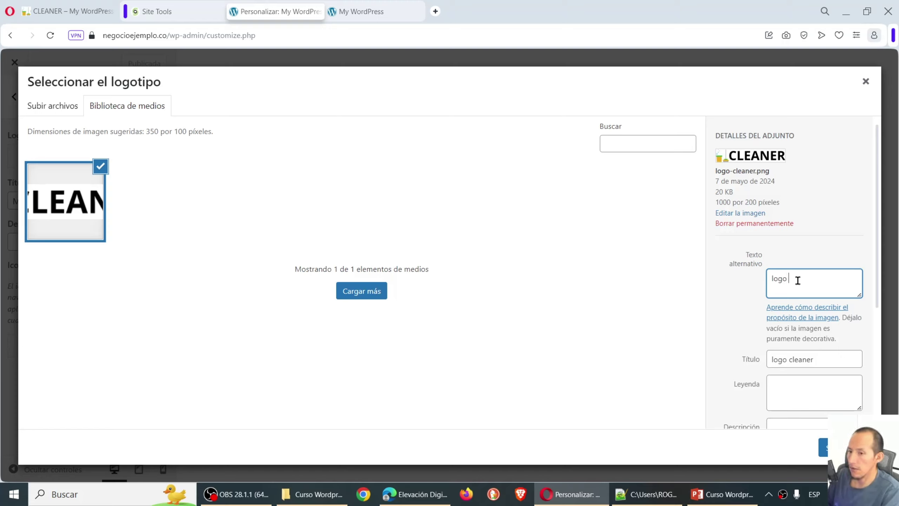
click(732, 334)
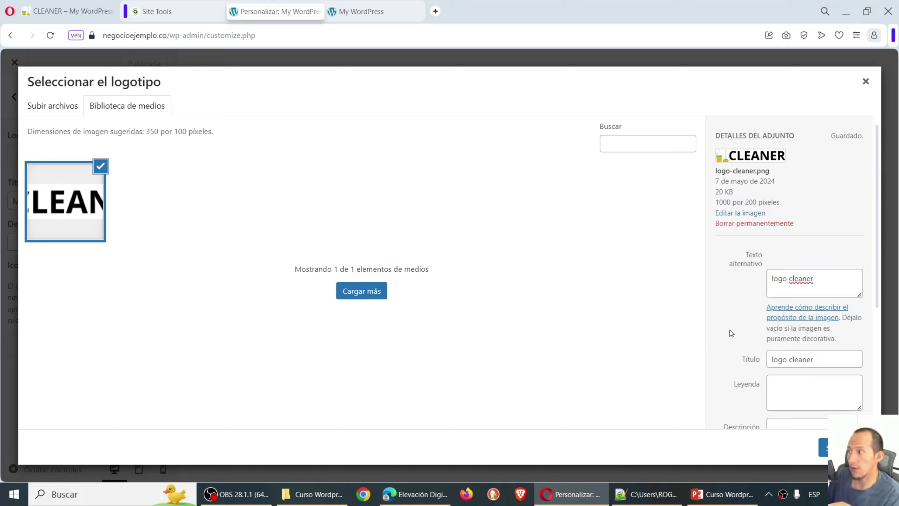
Use the uploaded CLEANER image as the site logo, skipping the crop
click(825, 447)
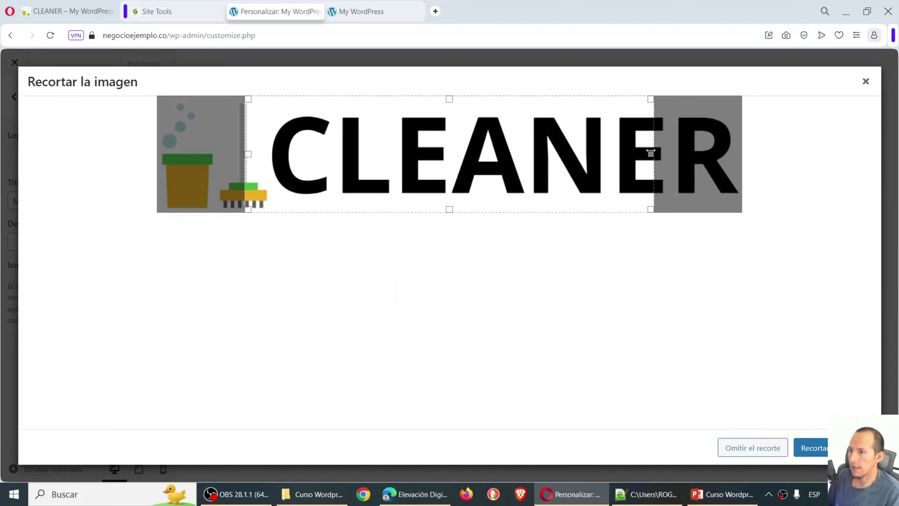
drag(651, 153, 763, 166)
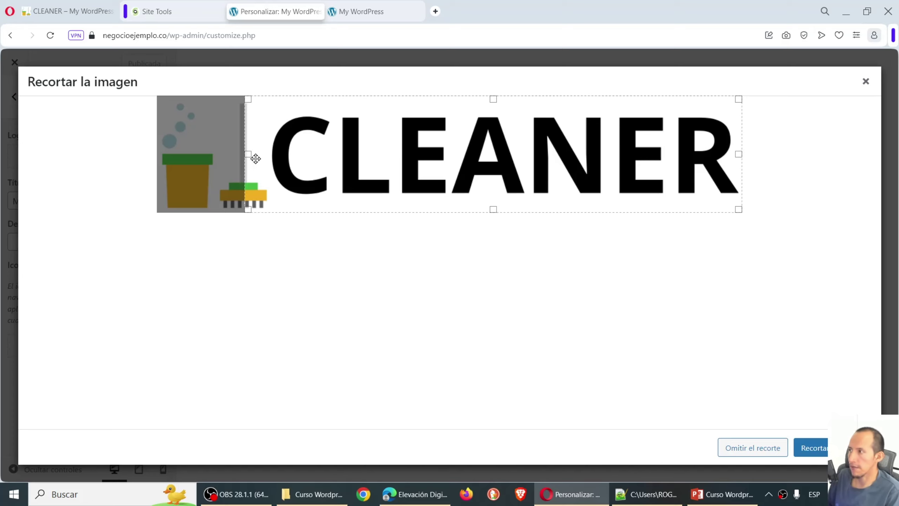
drag(249, 155, 100, 162)
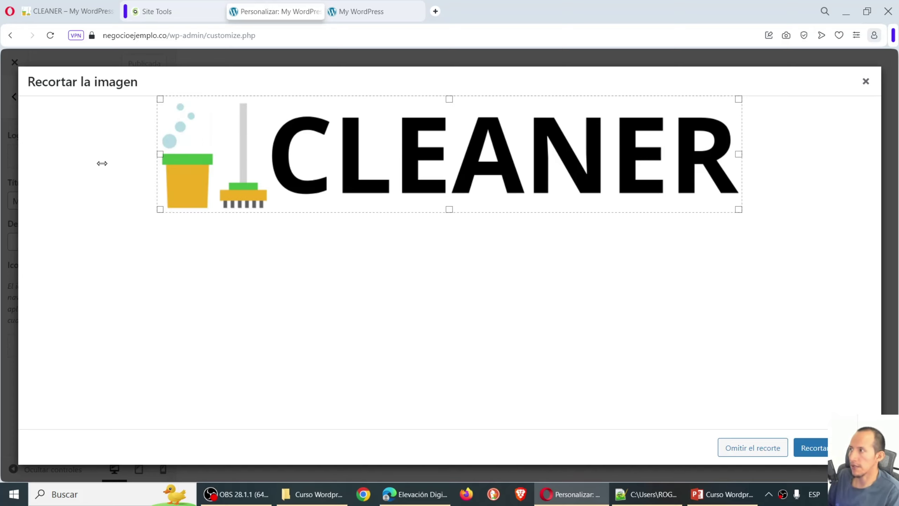
click(775, 452)
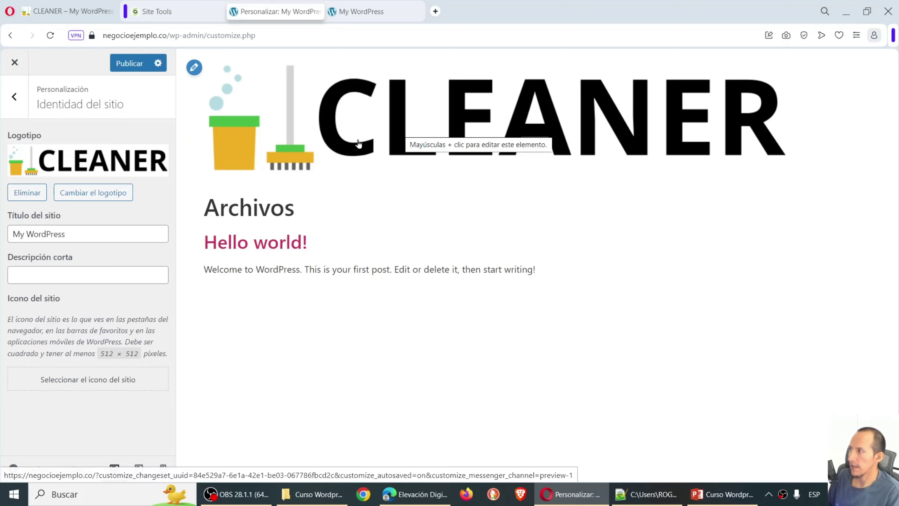
Replace the site title with 'CLEANER'
drag(111, 237, 1, 245)
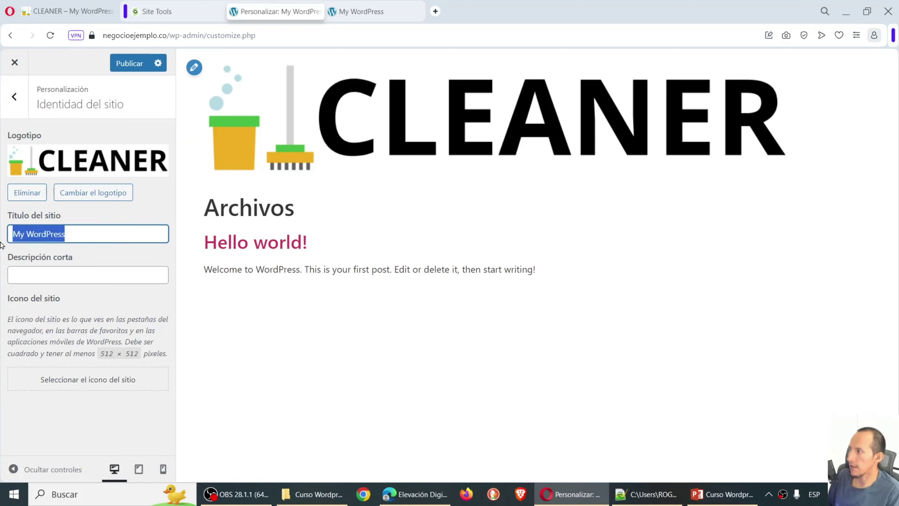
text(CLEANER)
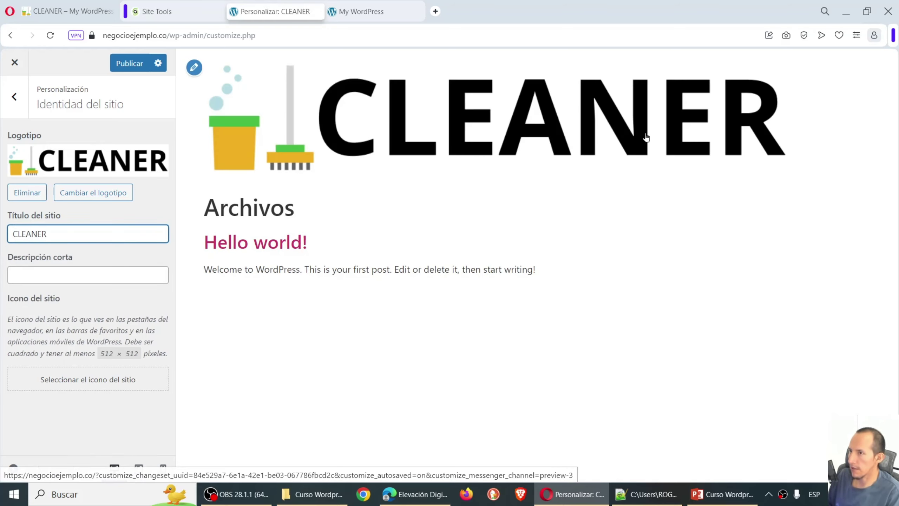
key(ctrl+a)
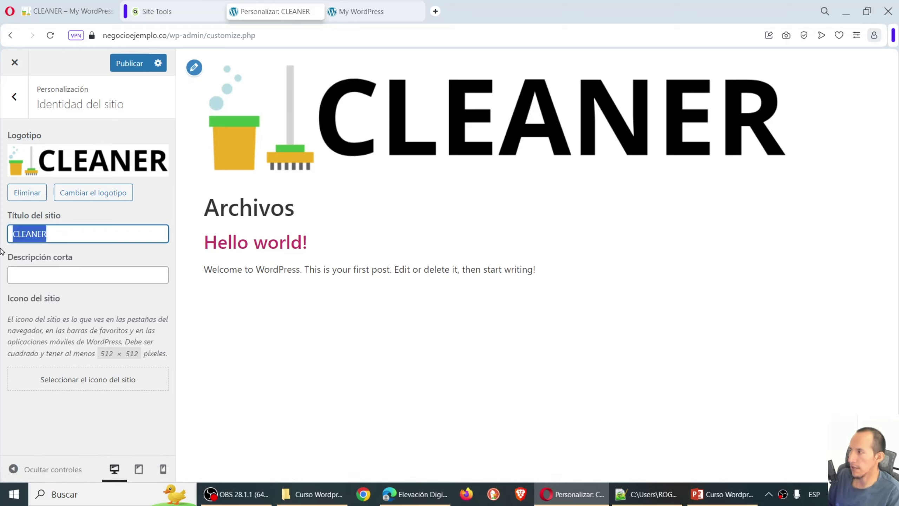
click(73, 264)
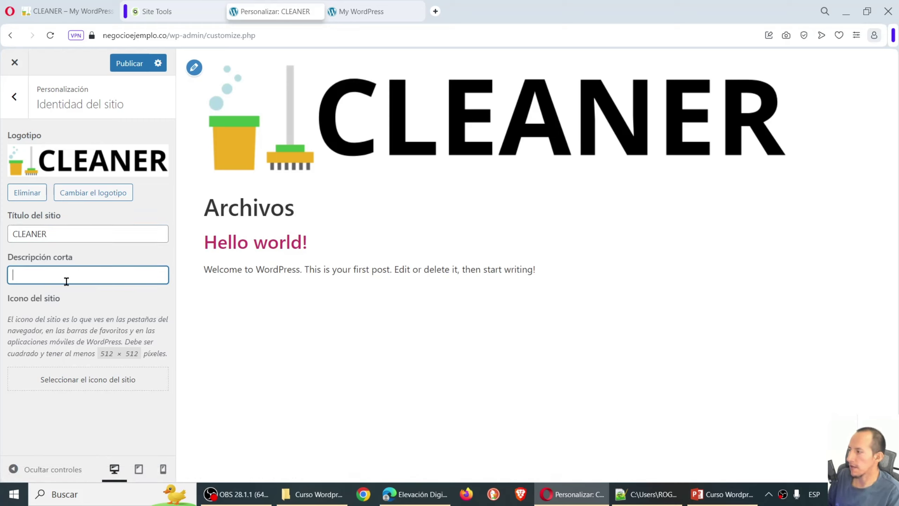
Crop the bucket-and-broom part of the logo as the site icon and publish
click(150, 384)
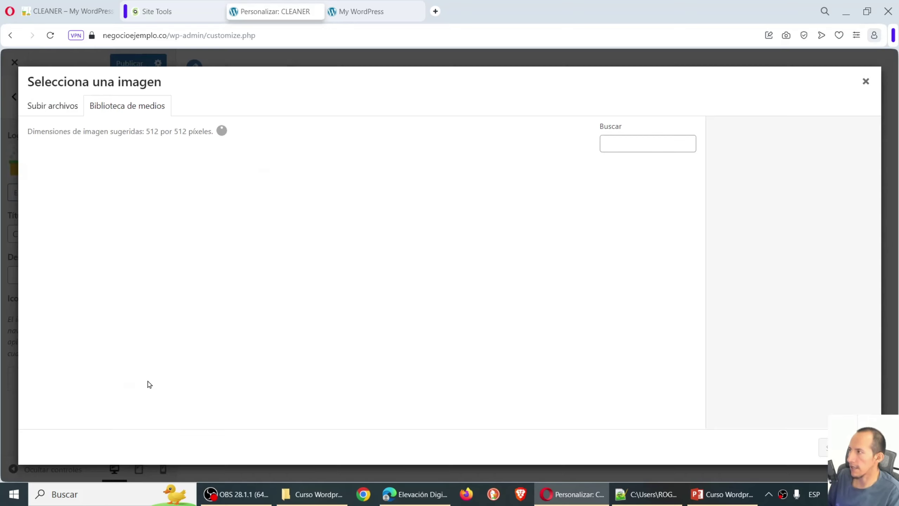
click(69, 223)
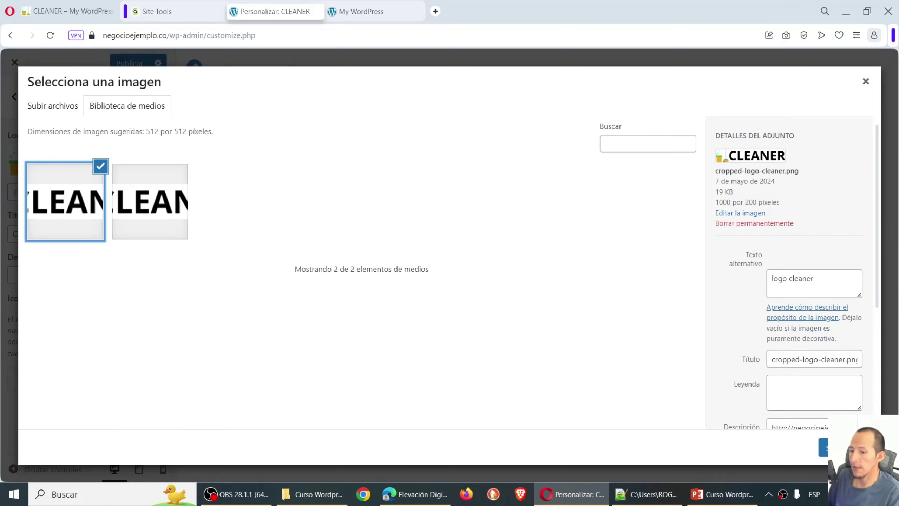
click(824, 447)
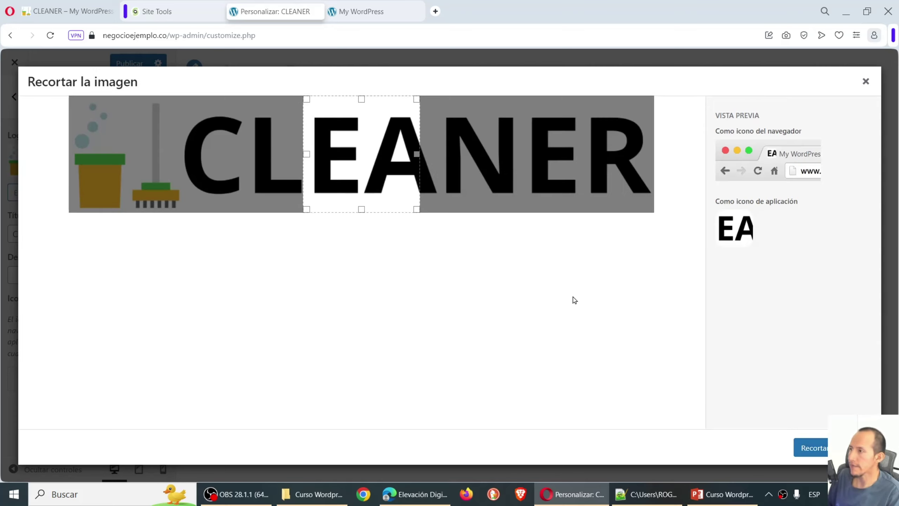
drag(372, 152, 110, 163)
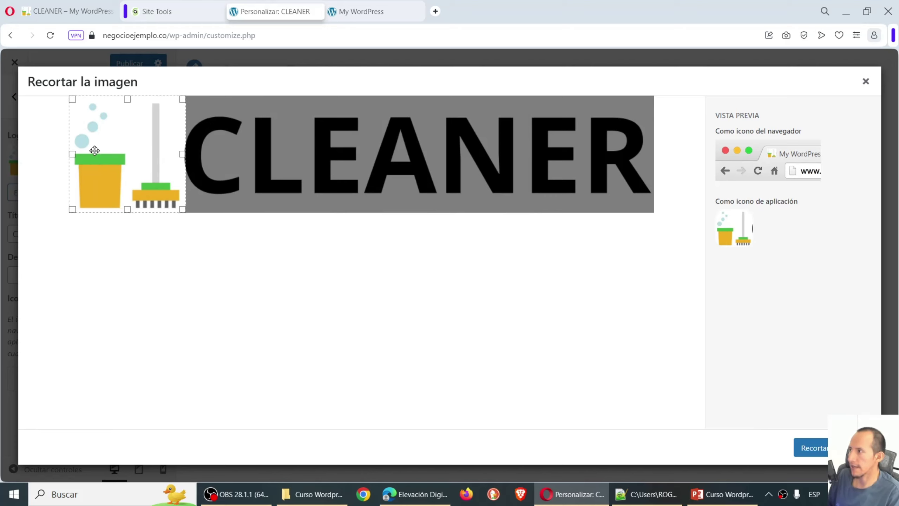
click(804, 448)
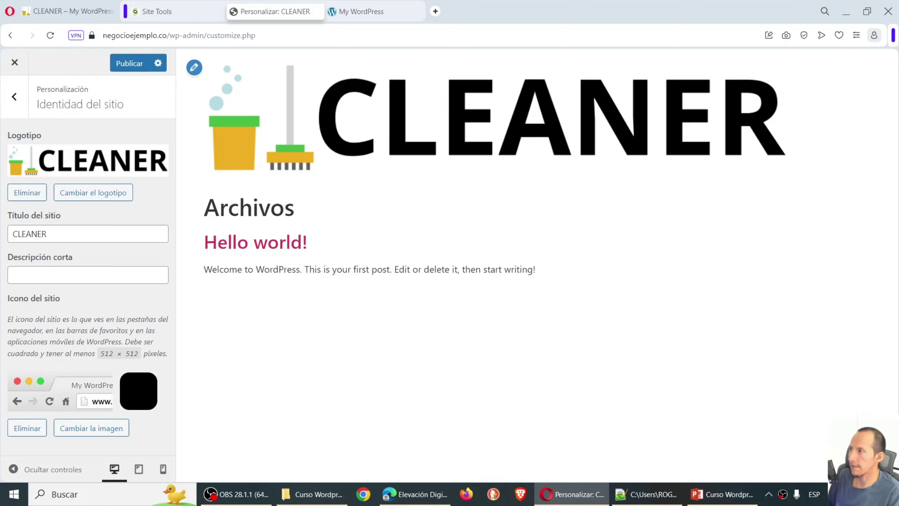
click(130, 64)
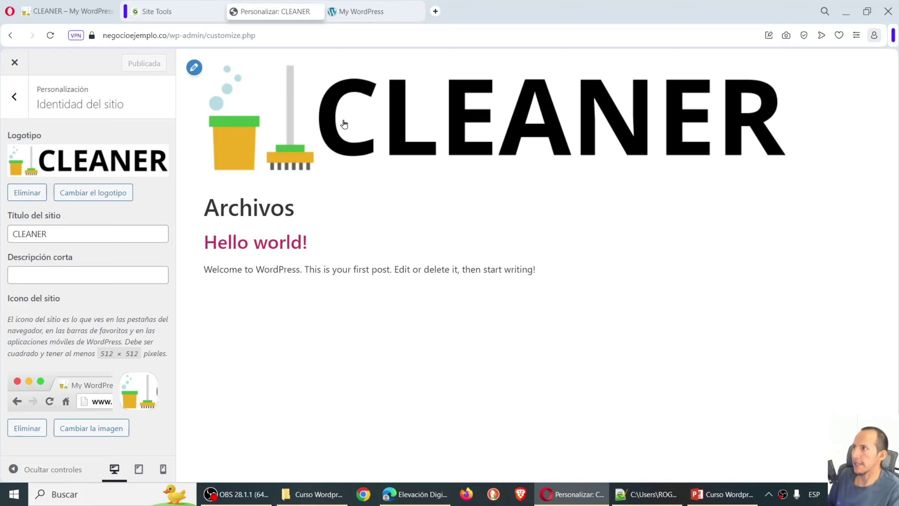
Reload the My WordPress tab to view the CLEANER logo, then close the Customizer back to Temas
click(379, 15)
click(51, 35)
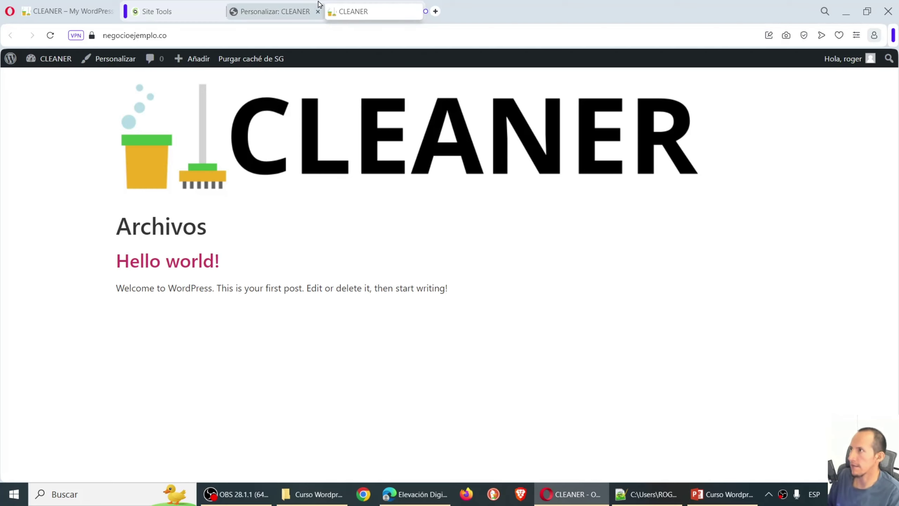
click(298, 7)
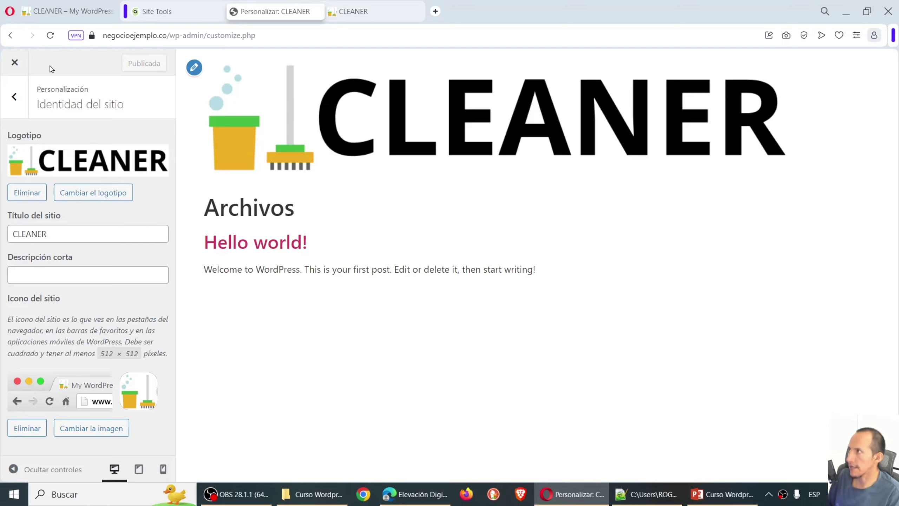
click(18, 70)
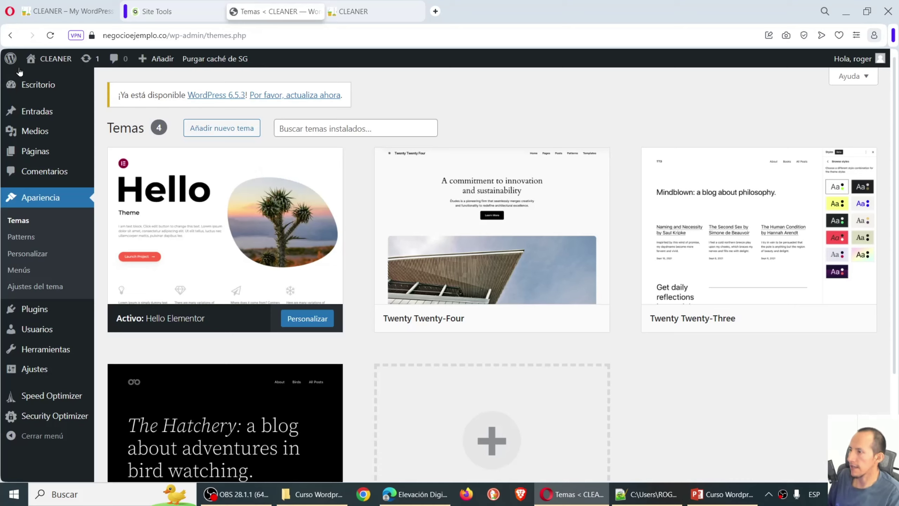
click(723, 499)
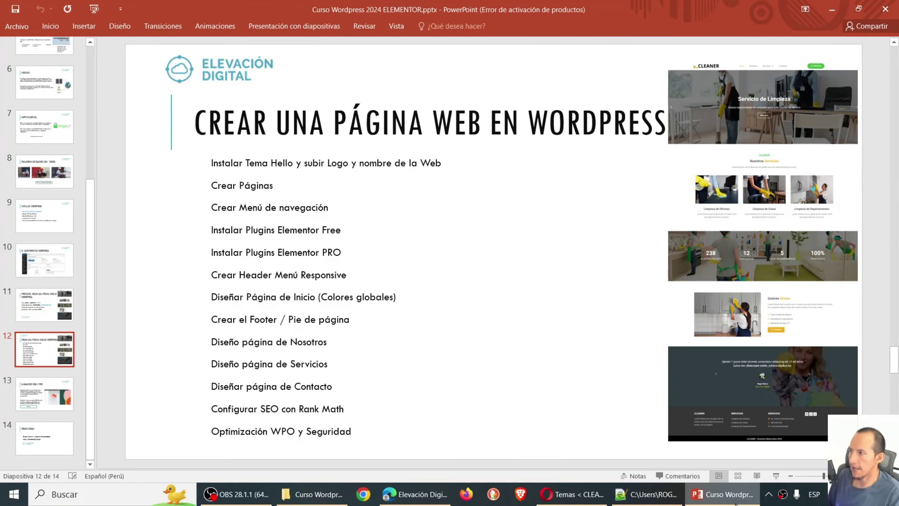
click(735, 502)
mouse_move(576, 245)
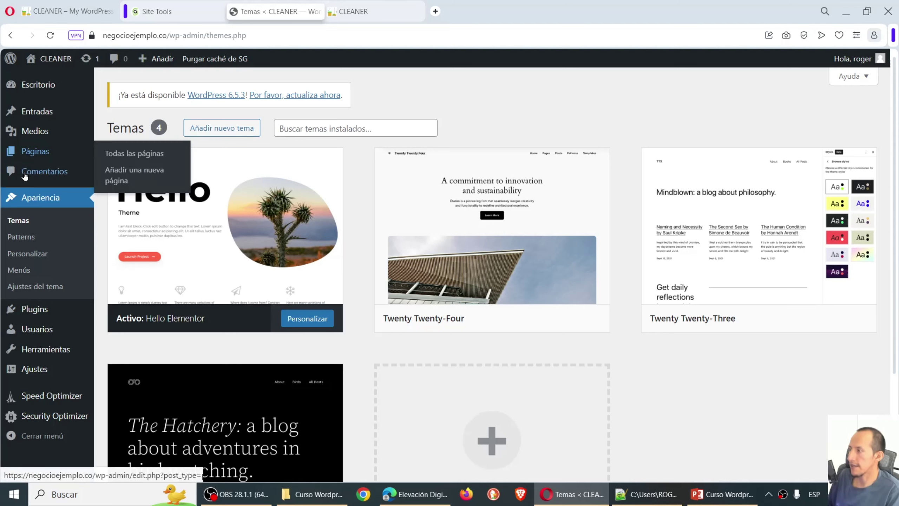
Add a new page titled 'Inicio', publish it, and return to the Pages list
click(65, 153)
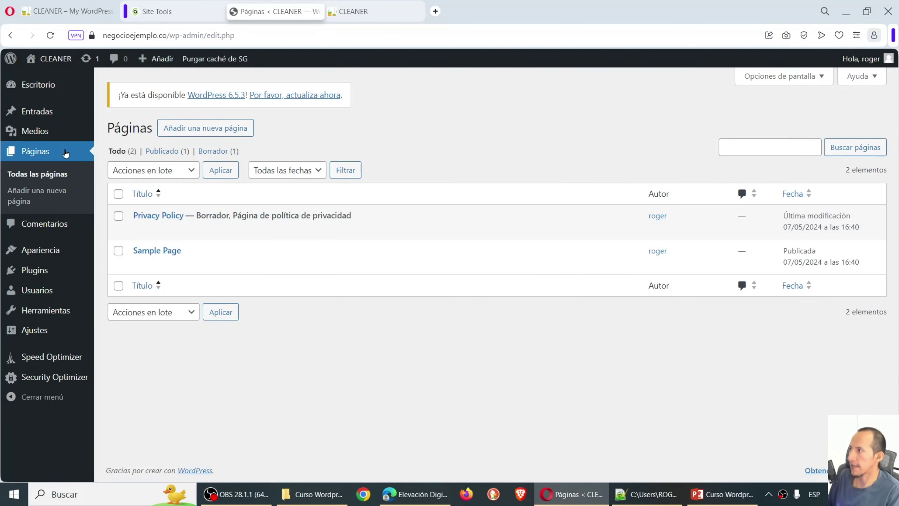
click(240, 137)
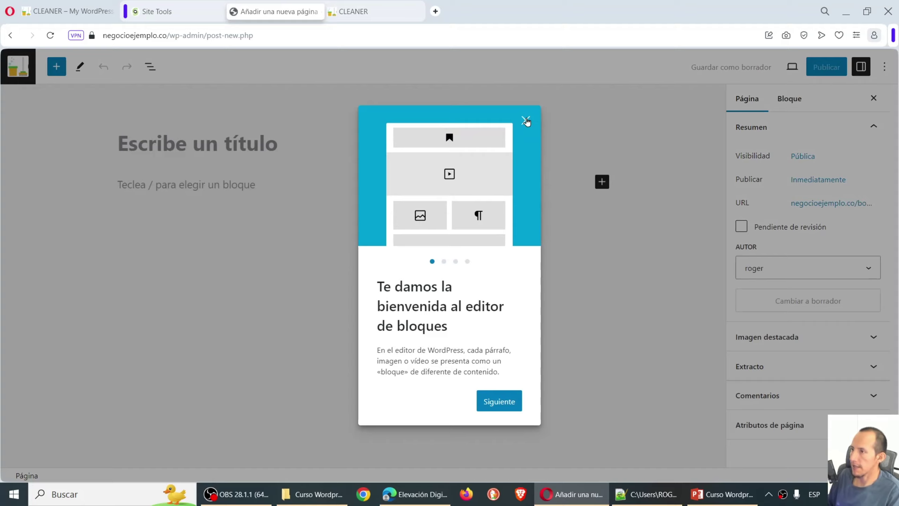
click(526, 121)
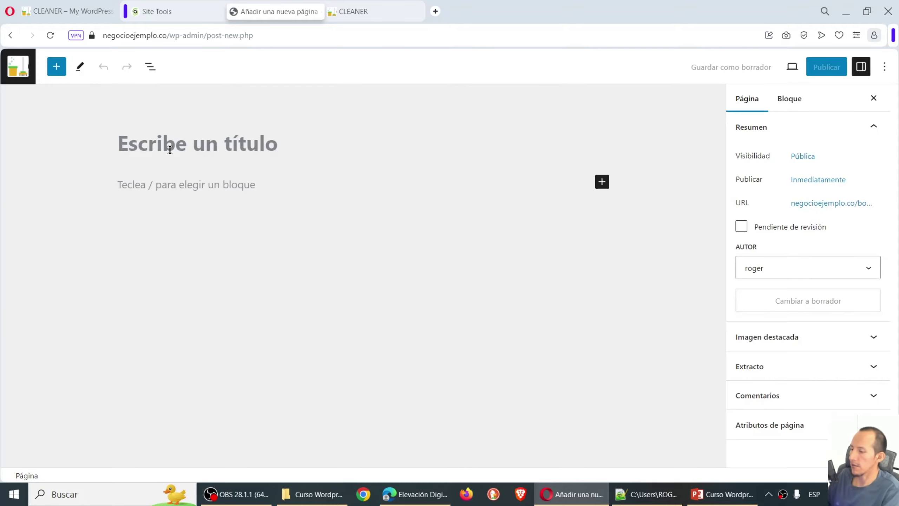
text(Inicio)
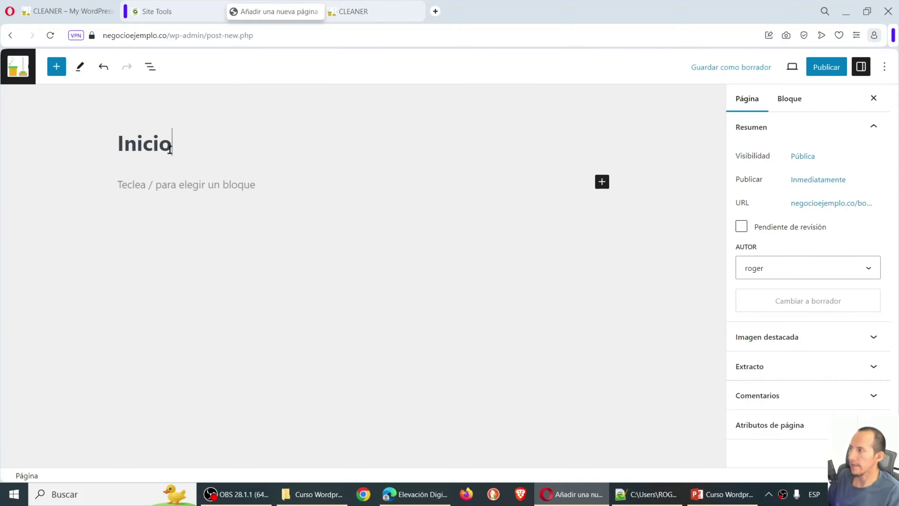
click(826, 67)
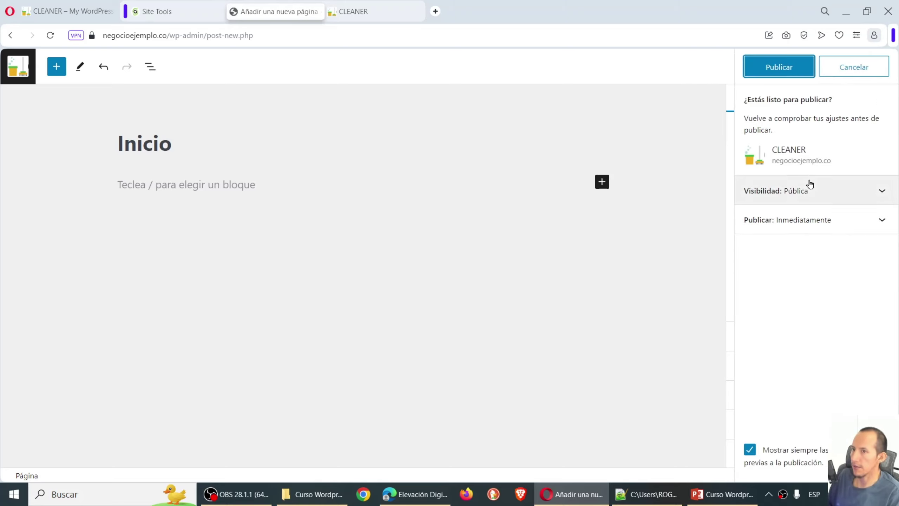
click(802, 73)
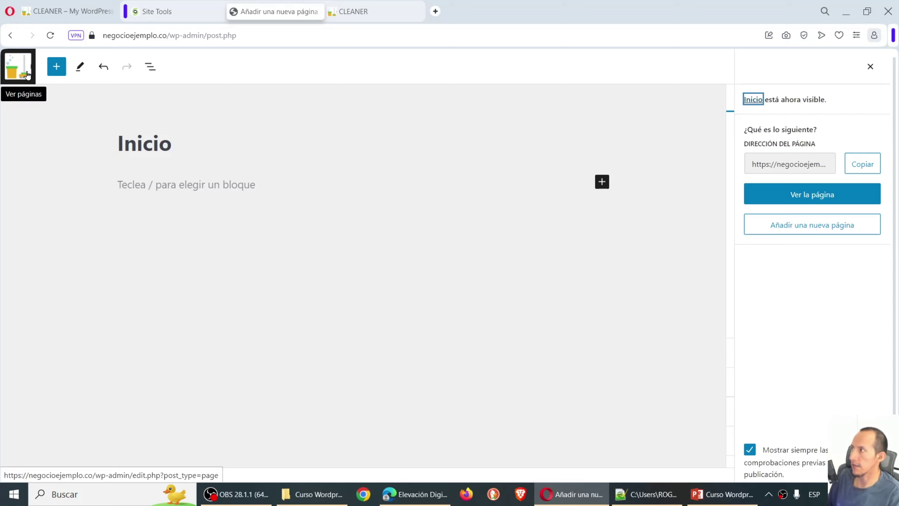
click(25, 75)
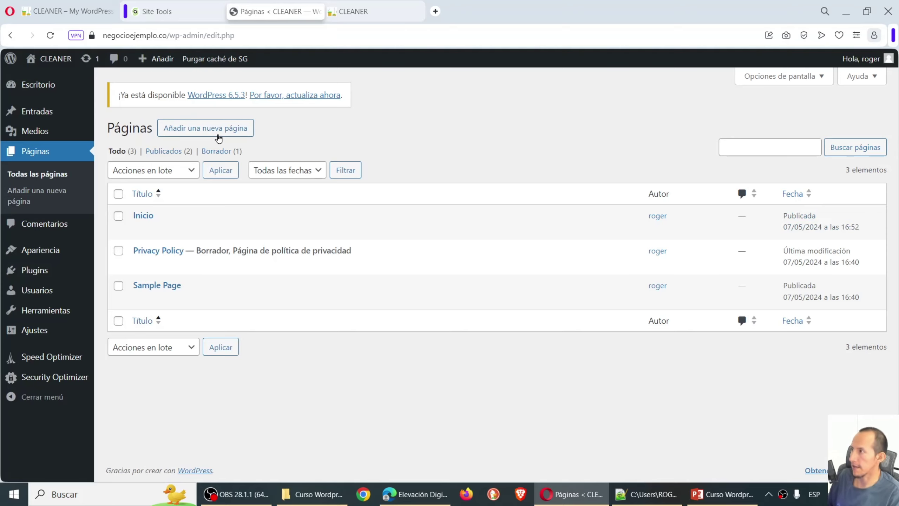
Create and publish an empty page titled 'Nosotros'
click(248, 136)
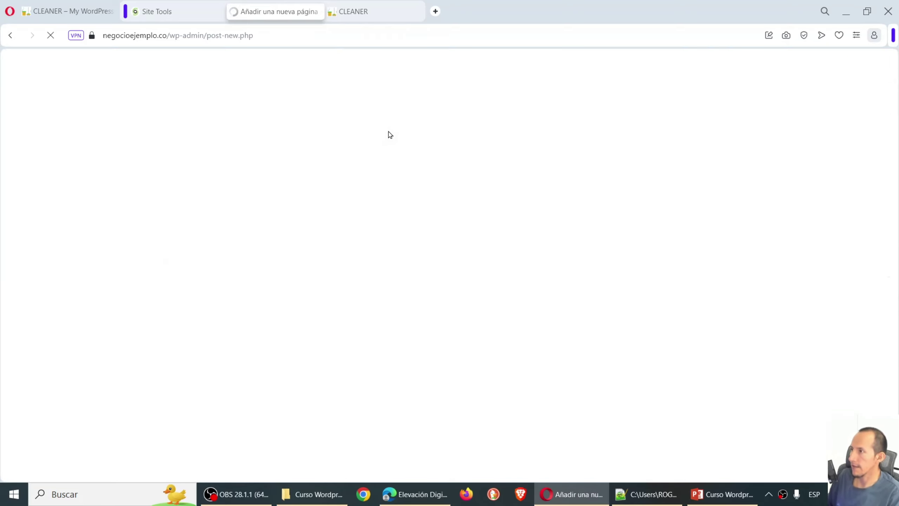
text(Nosotros)
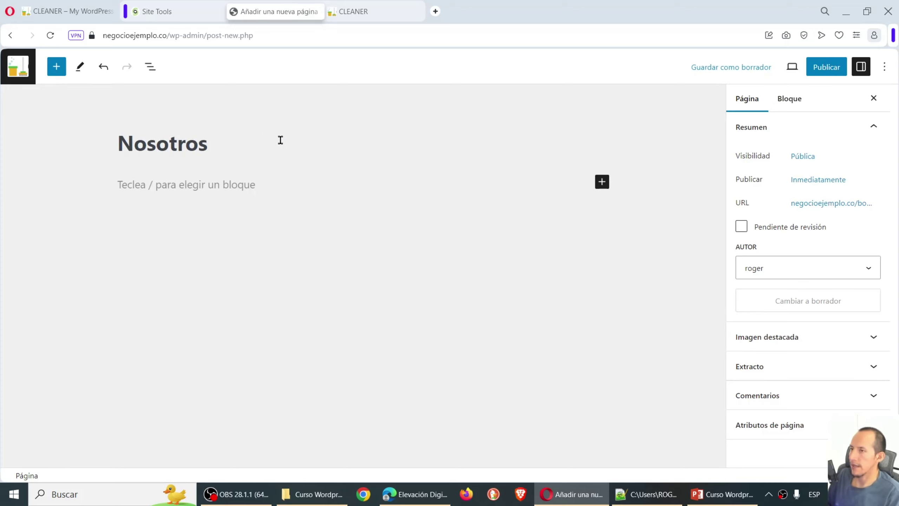
click(842, 75)
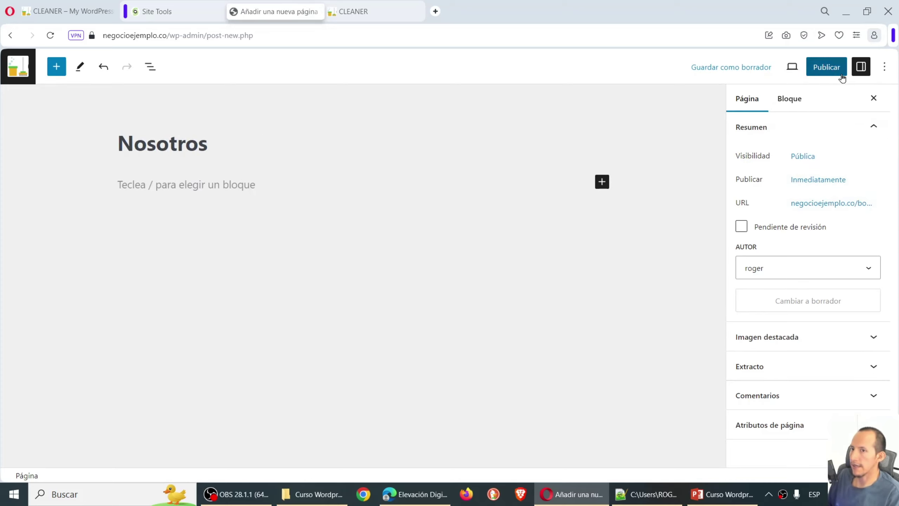
click(811, 72)
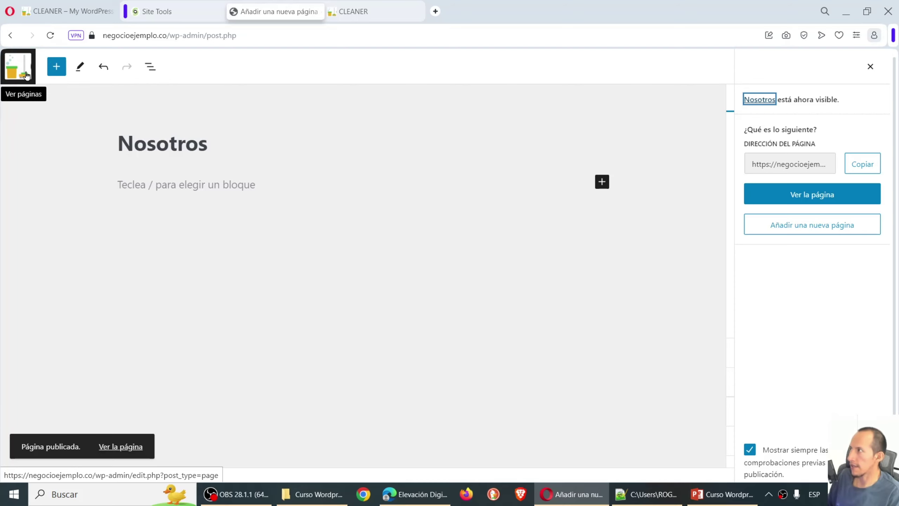
click(27, 76)
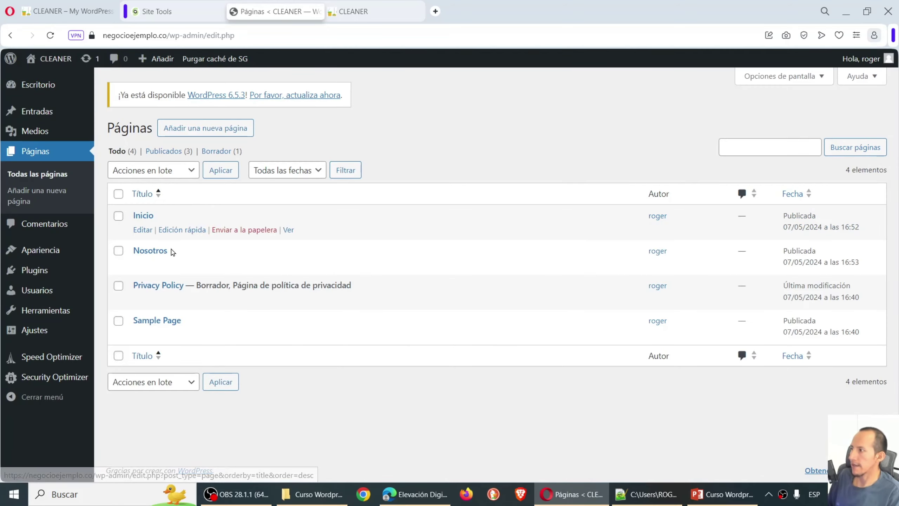
Create and publish an empty page titled 'Contacto', then return to the Pages list
click(203, 128)
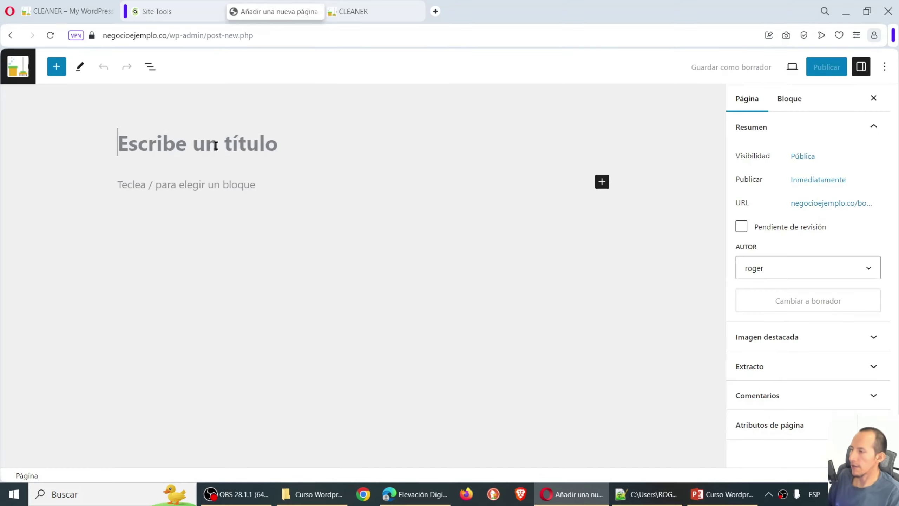
text(Contact)
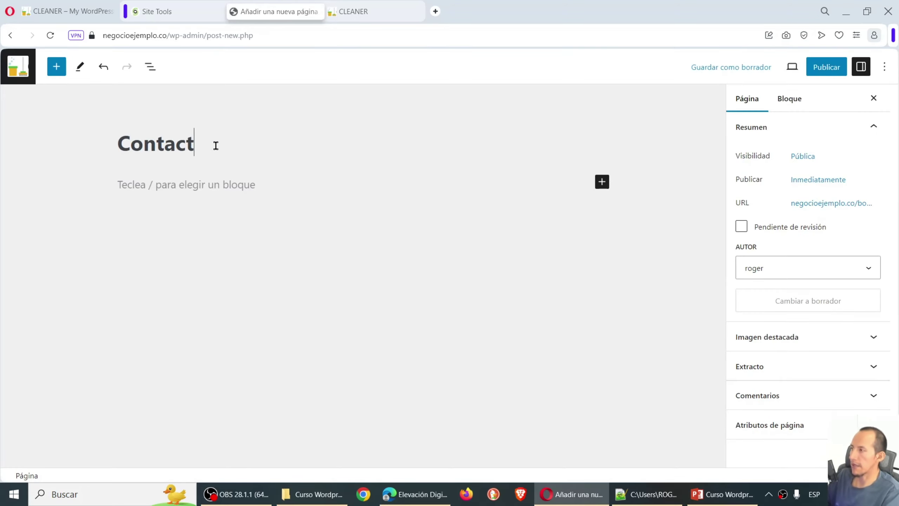
text(o)
click(810, 71)
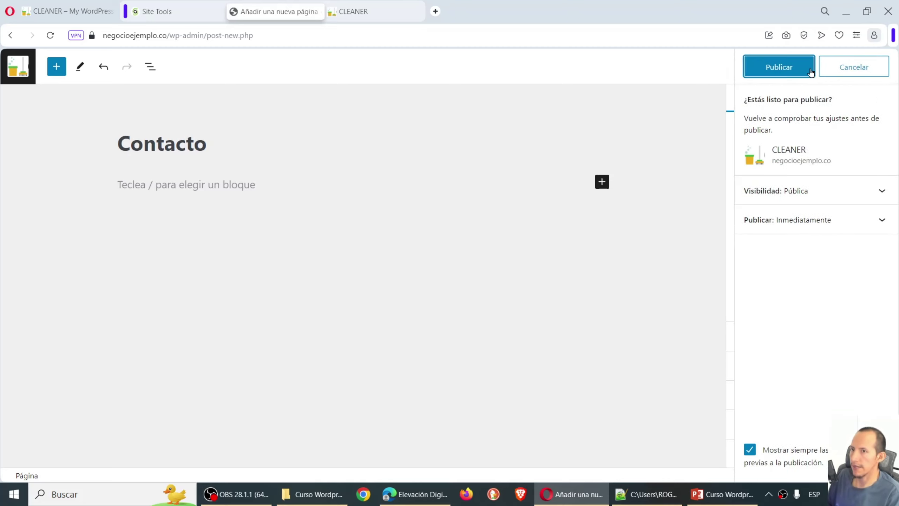
click(811, 71)
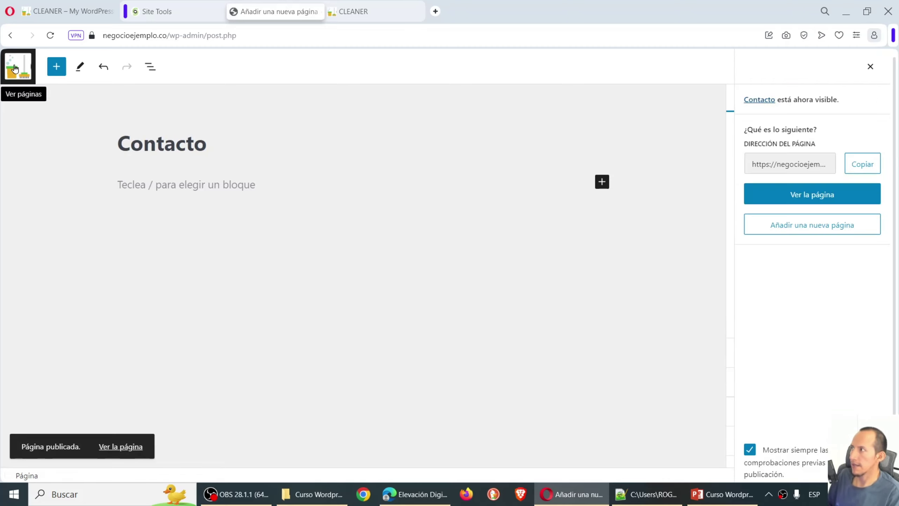
click(14, 68)
Copy 'Limpieza de Oficinas' from the notes file and publish it as a new page
click(648, 495)
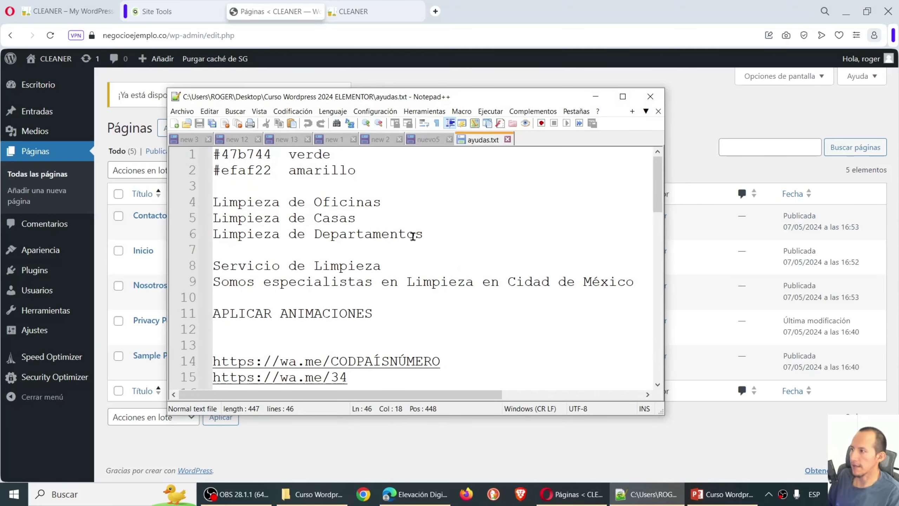
drag(387, 202, 215, 205)
key(ctrl+c)
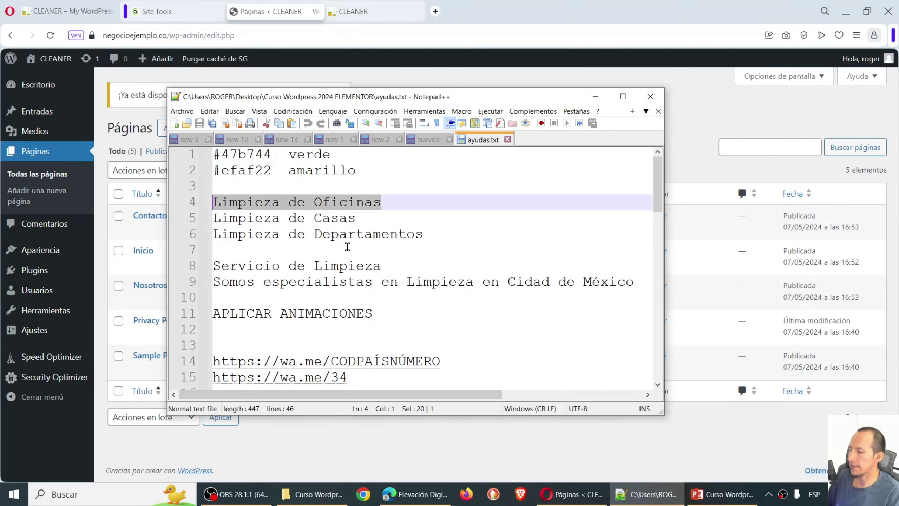
key(alt+Tab)
click(203, 127)
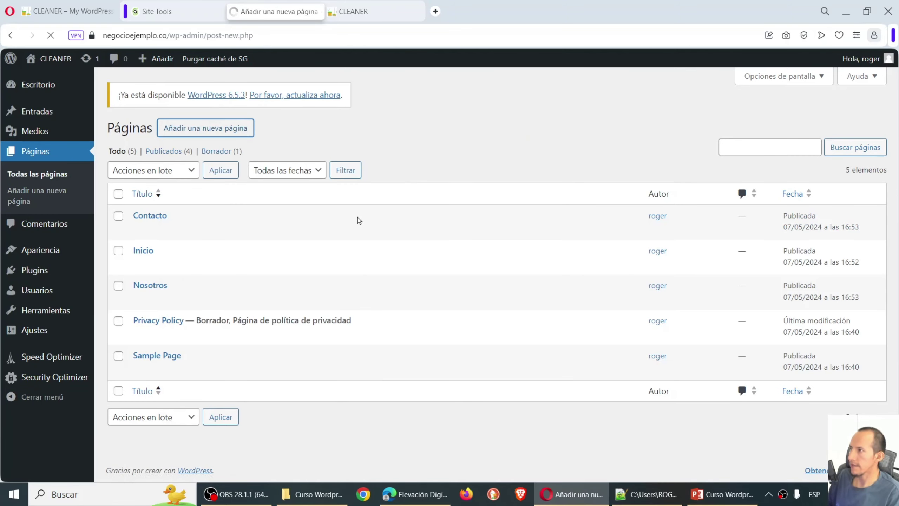
key(ctrl+v)
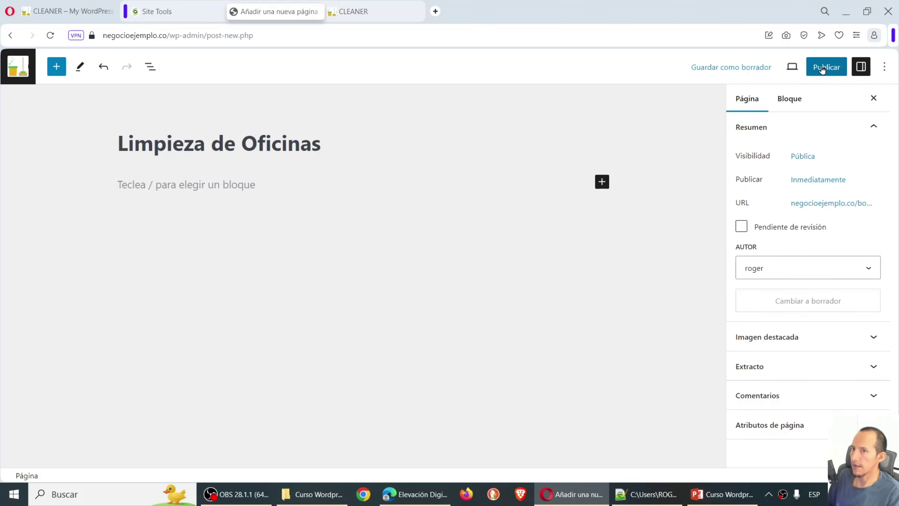
click(822, 69)
click(778, 67)
Copy 'Limpieza de Casas' from the notes and publish a page with that title
click(645, 494)
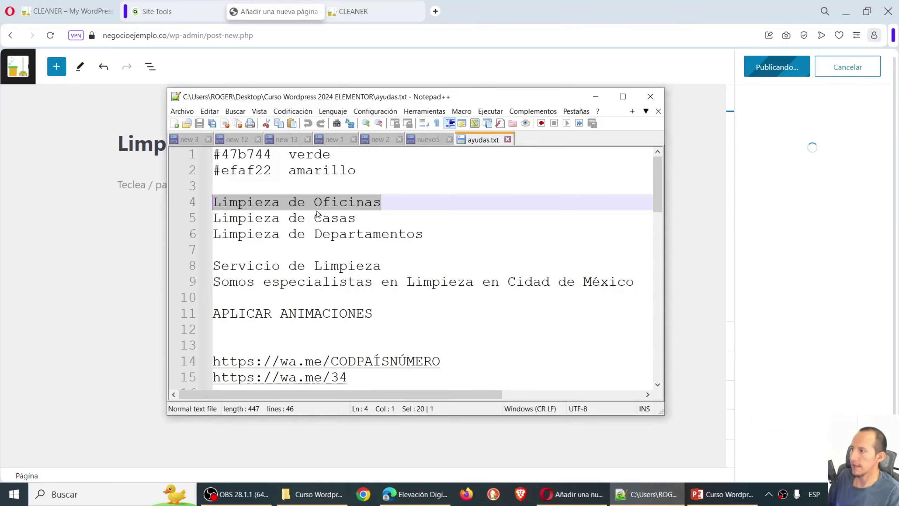
drag(357, 218, 192, 224)
key(ctrl+c)
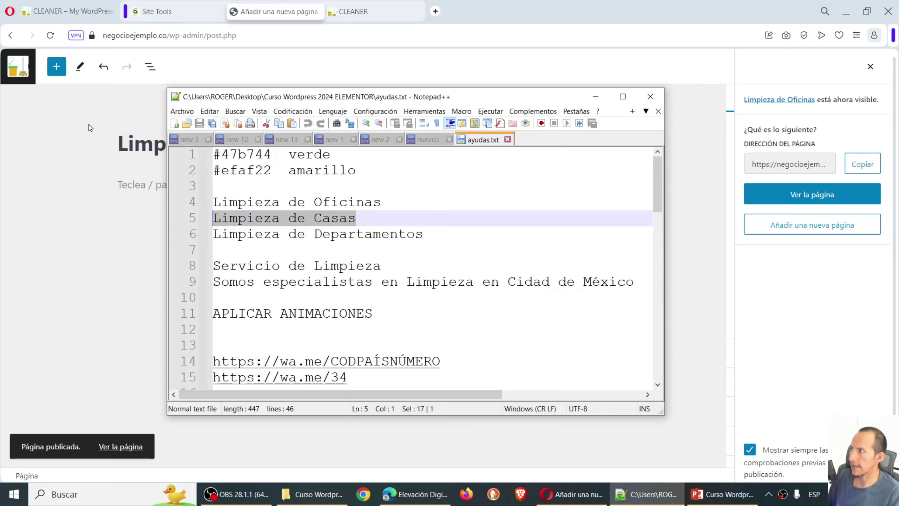
click(17, 67)
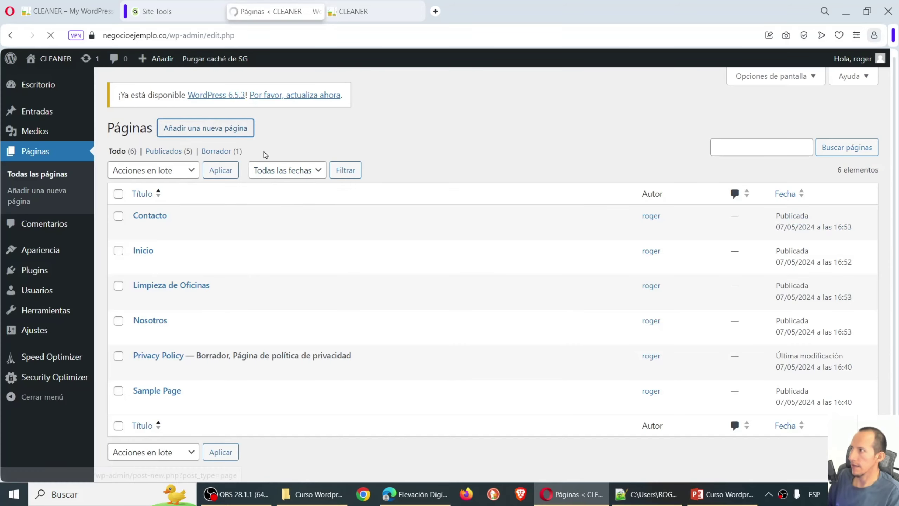
key(ctrl+v)
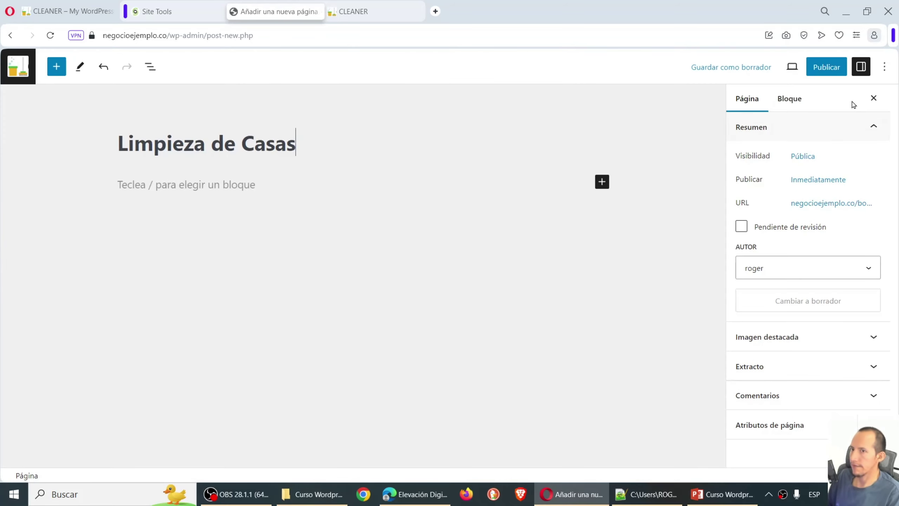
click(826, 67)
click(778, 67)
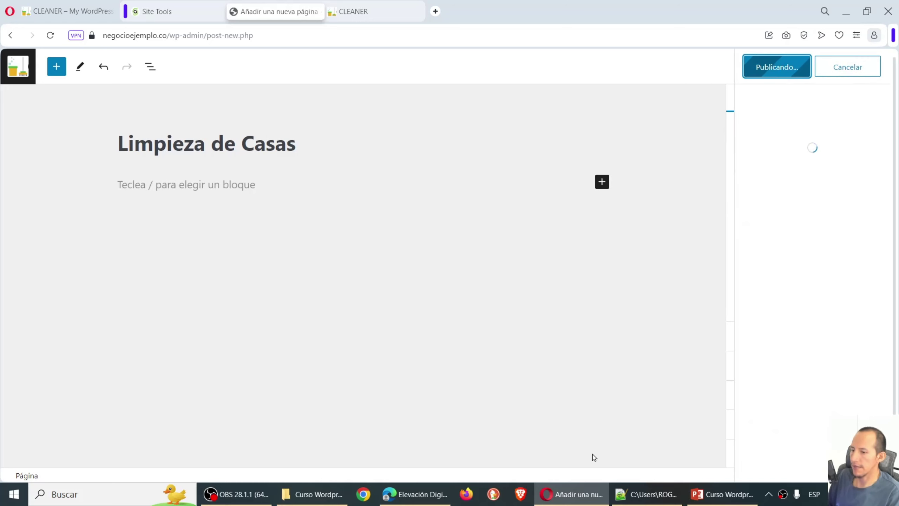
Copy 'Limpieza de Departamentos' from the notes and publish it as a new page
click(677, 497)
drag(438, 235, 213, 230)
key(ctrl+c)
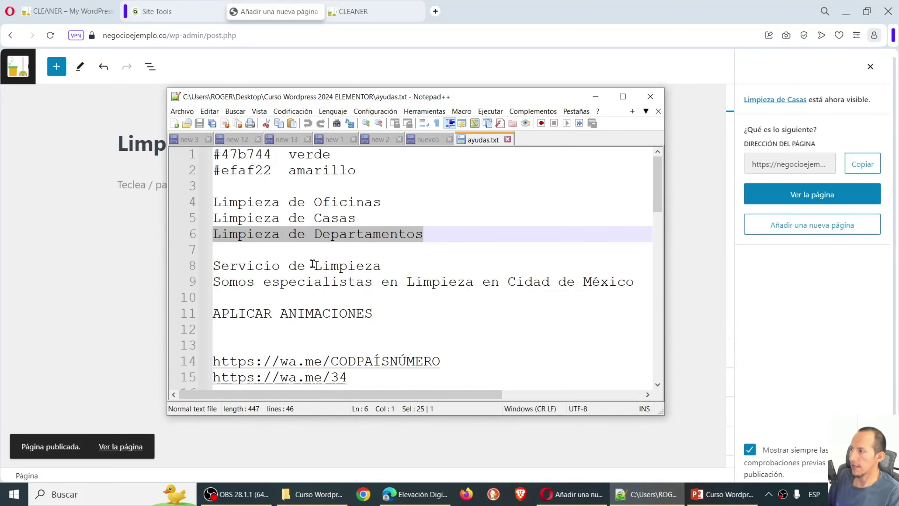
click(17, 66)
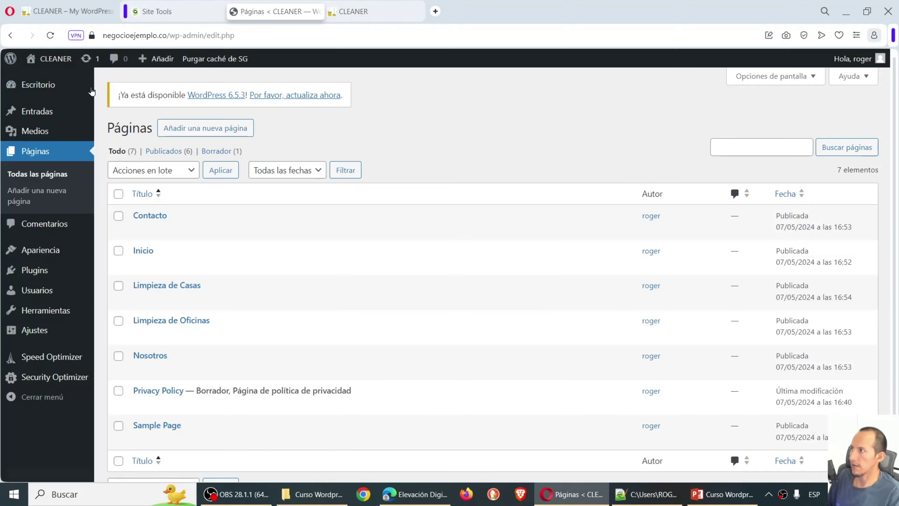
click(239, 127)
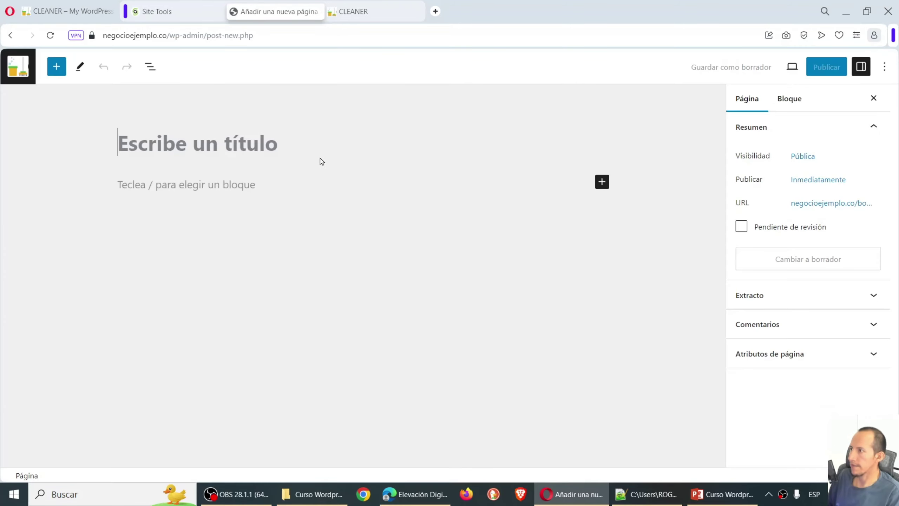
key(ctrl+v)
click(827, 67)
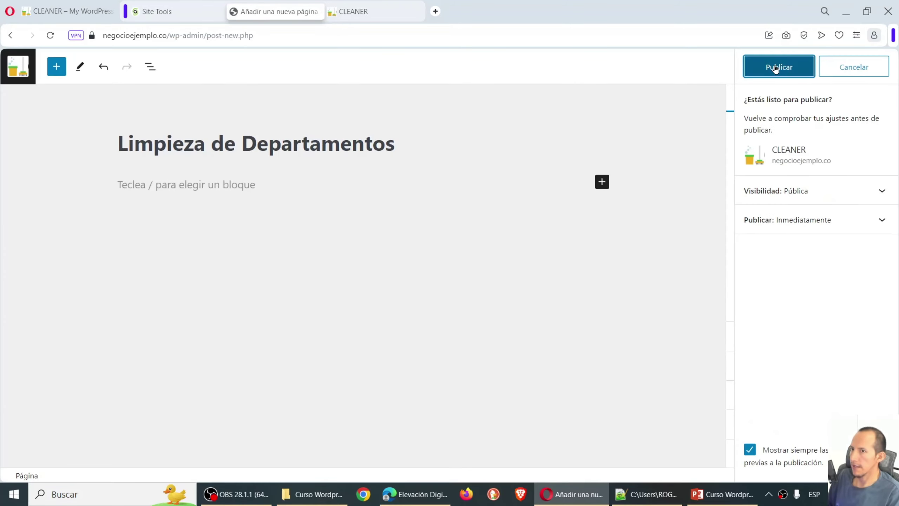
click(775, 67)
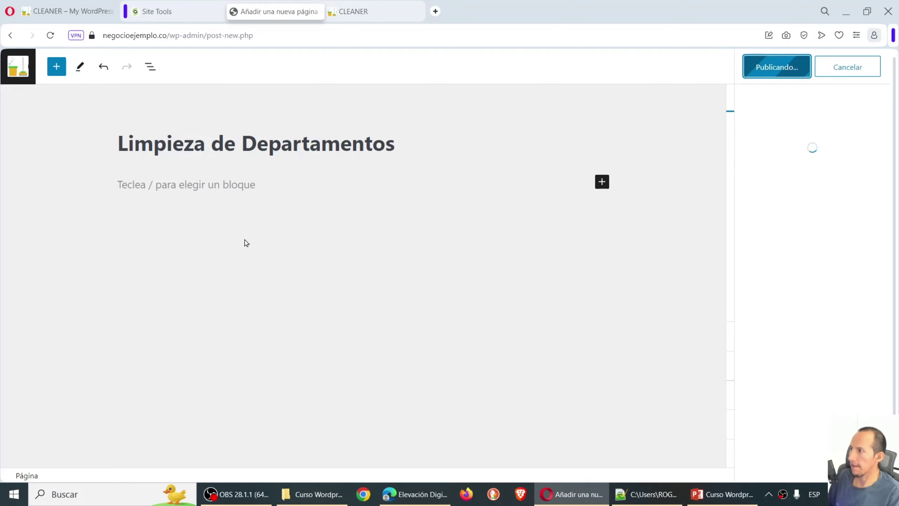
click(11, 75)
click(721, 494)
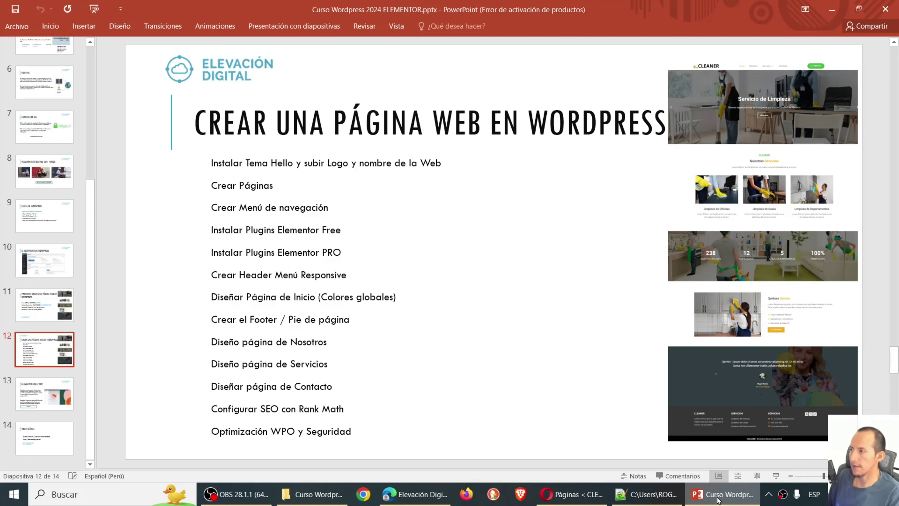
click(718, 499)
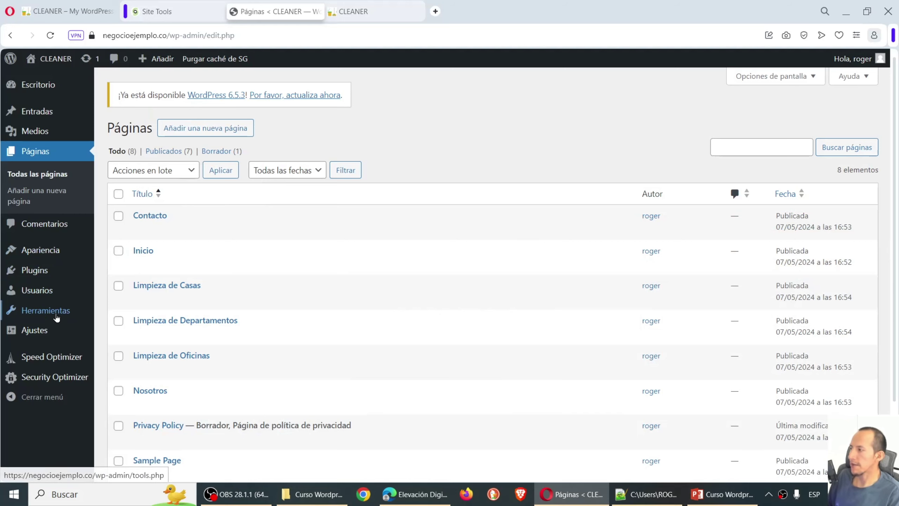
In Ajustes > Lectura, choose a static front page set to Inicio and save
click(59, 332)
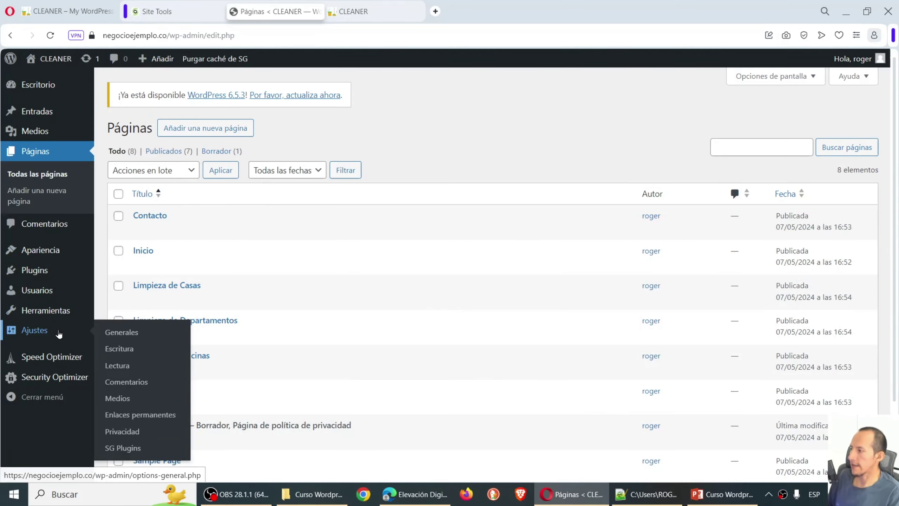
click(145, 365)
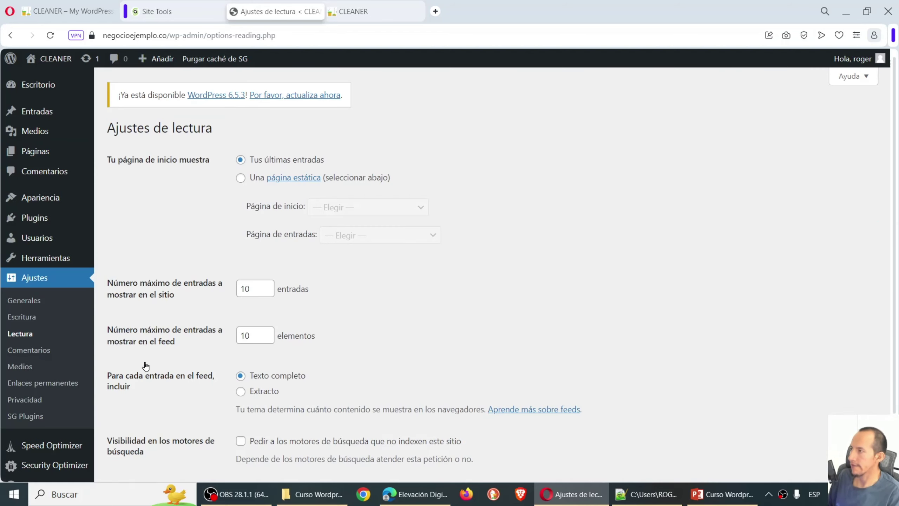
click(240, 178)
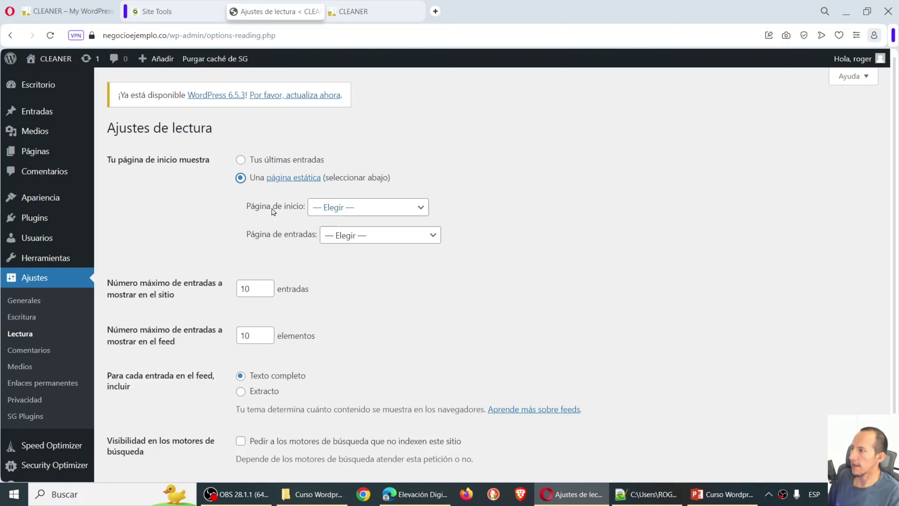
click(376, 210)
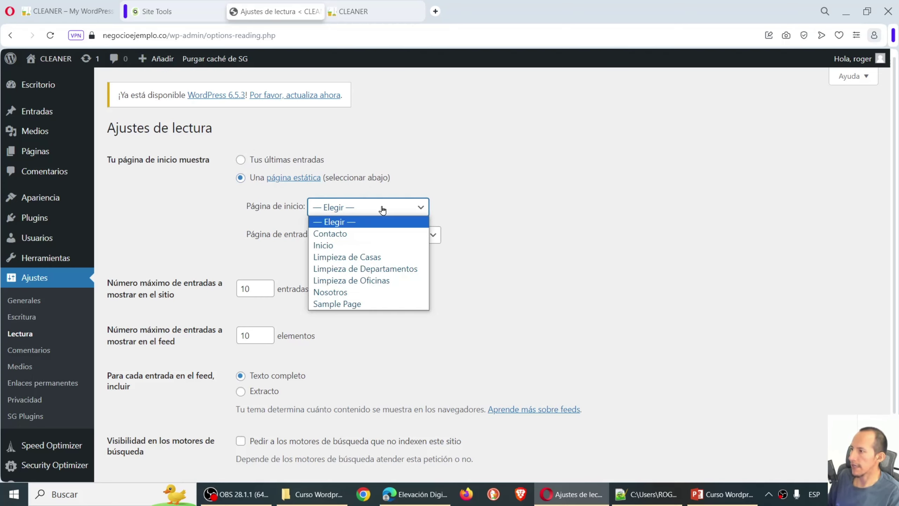
click(373, 245)
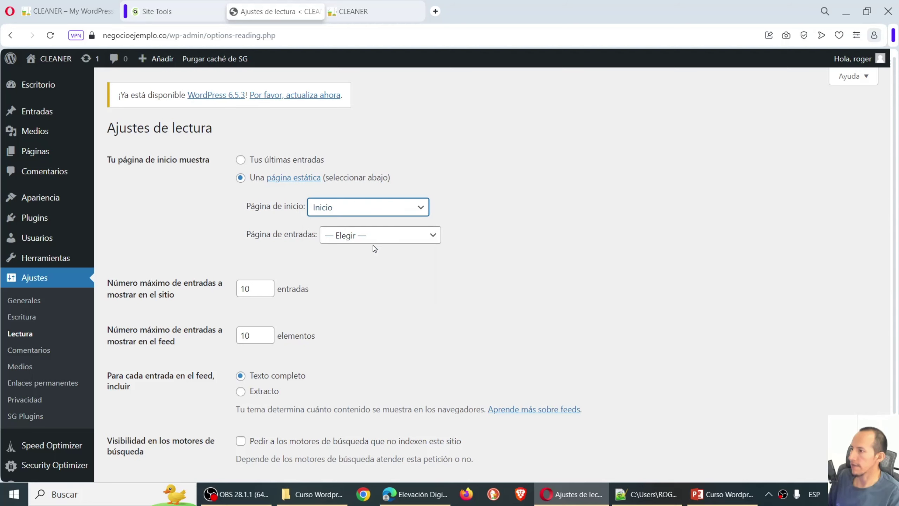
scroll(369, 301, down, 2)
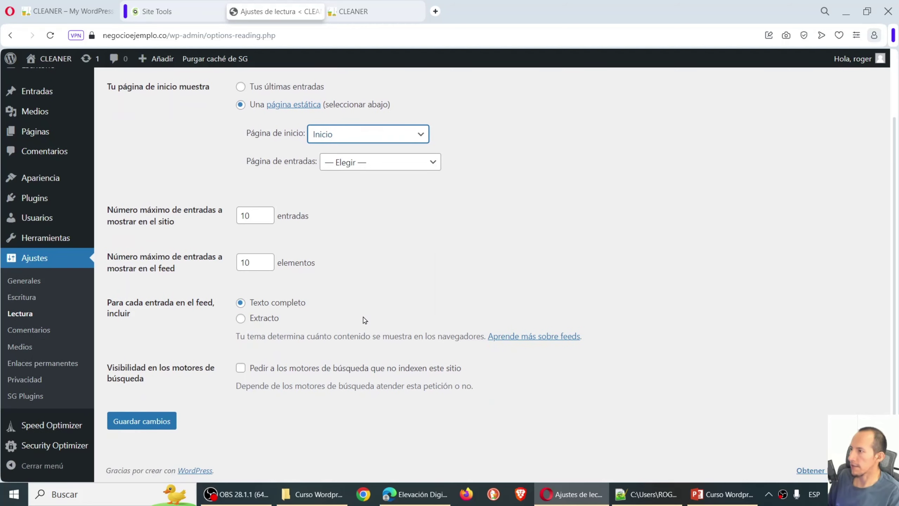
click(148, 428)
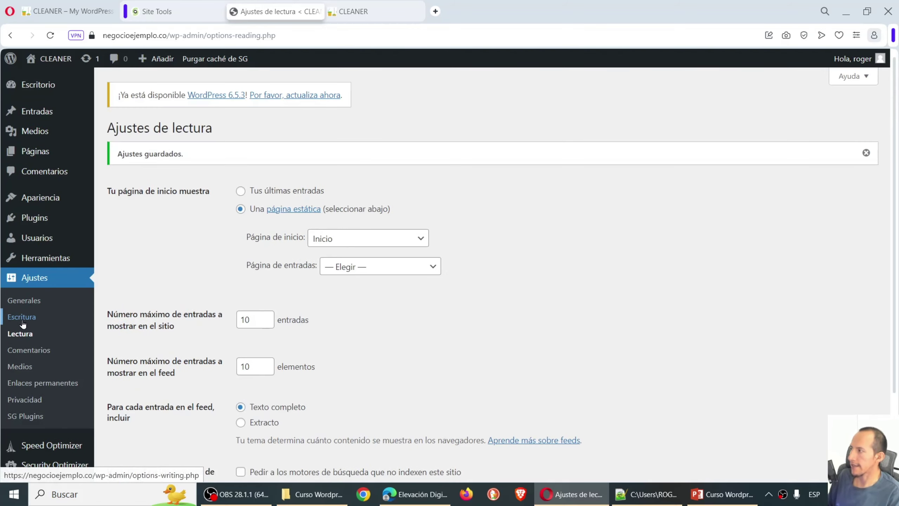
mouse_move(68, 201)
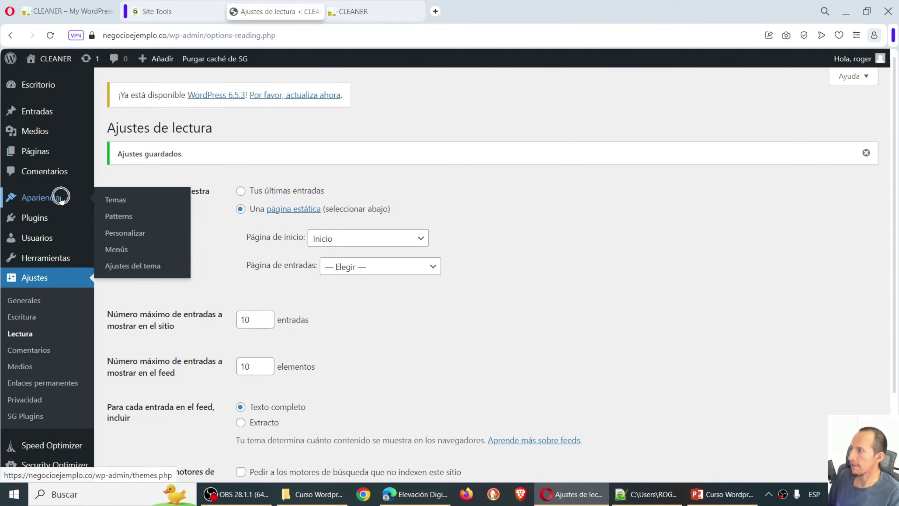
Create a menu named 'mimenu' assigned to the Cabecera location and list all pages
click(143, 251)
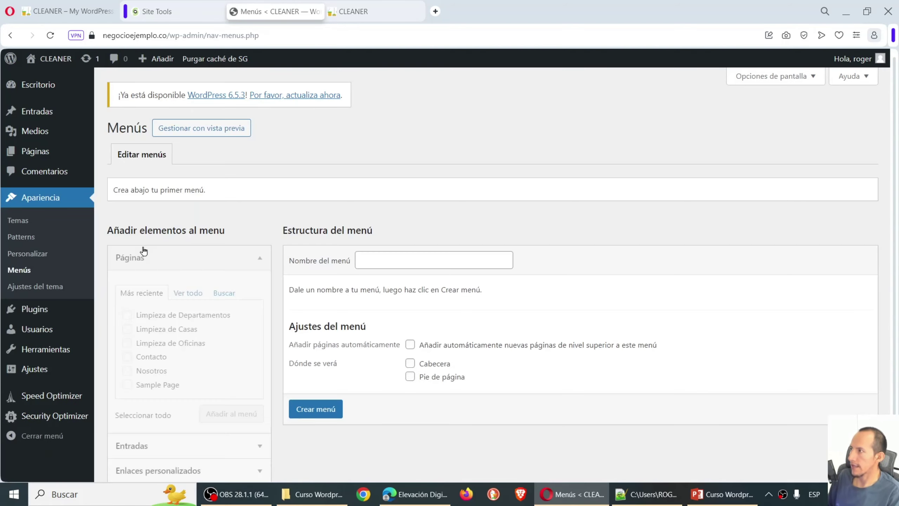
click(404, 261)
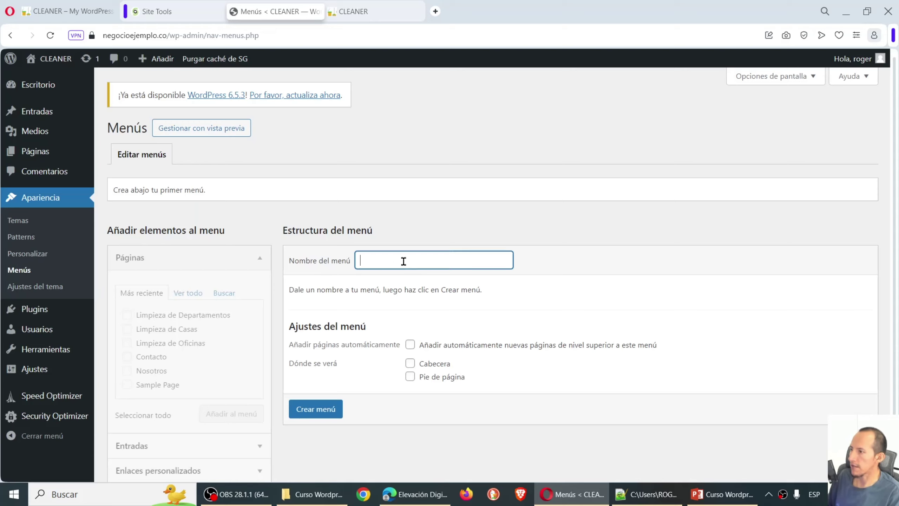
text(mimenu)
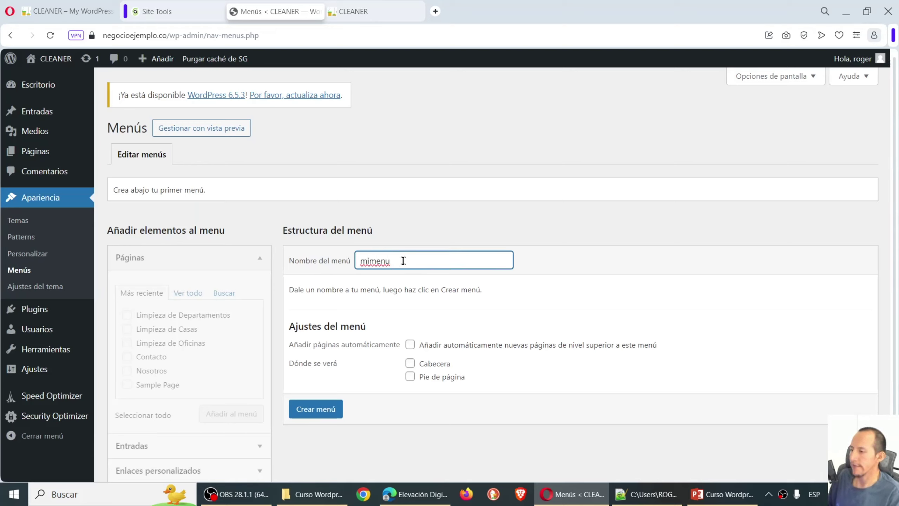
click(412, 365)
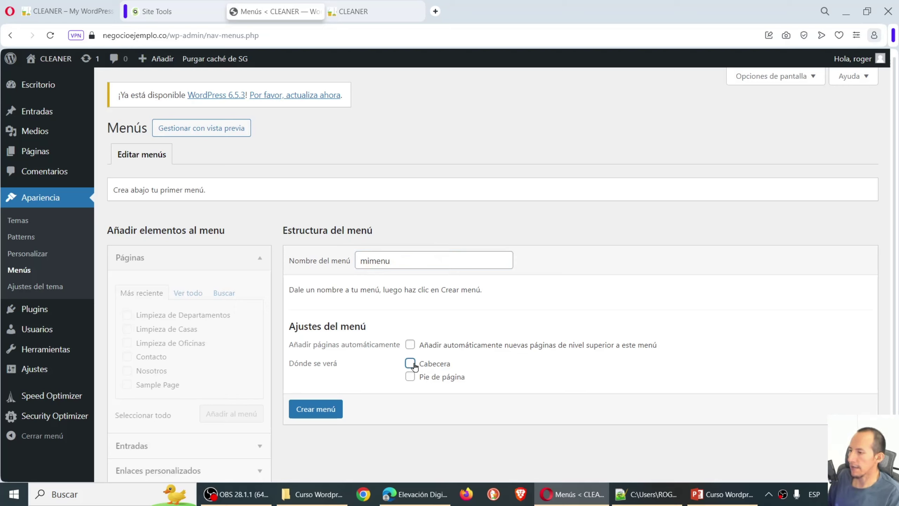
click(323, 417)
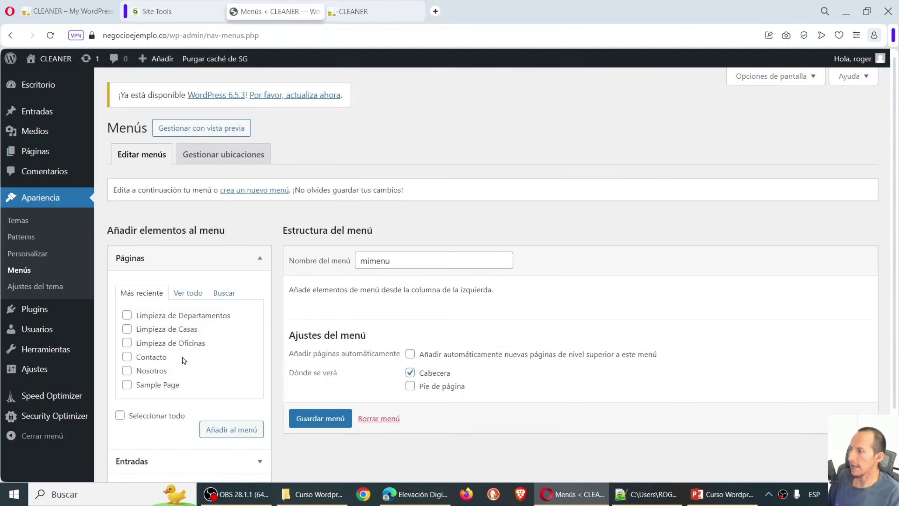
click(192, 294)
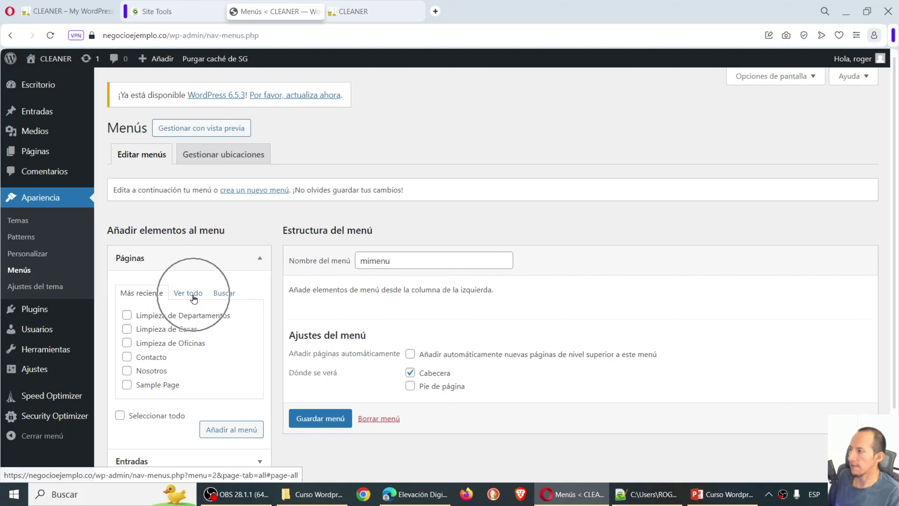
scroll(212, 311, down, 2)
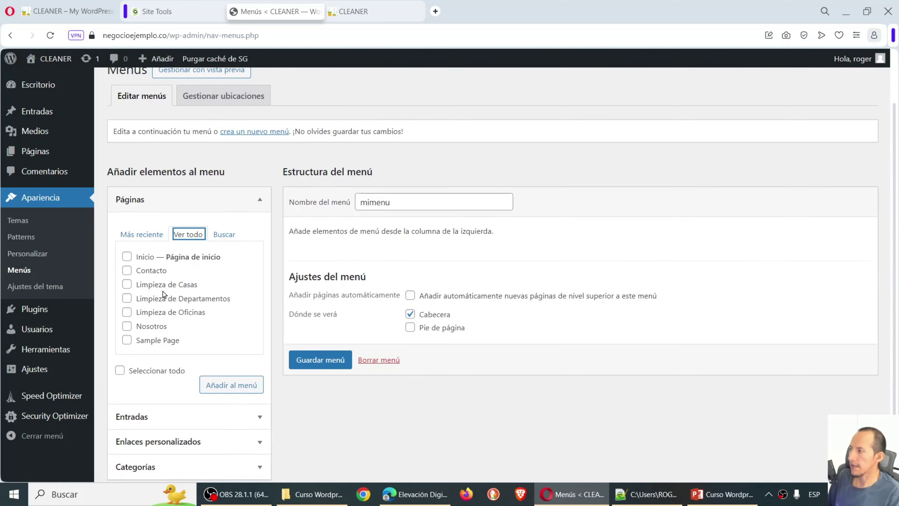
Add Inicio, Contacto, the three Limpieza pages and Nosotros to mimenu
click(127, 257)
click(128, 271)
click(127, 285)
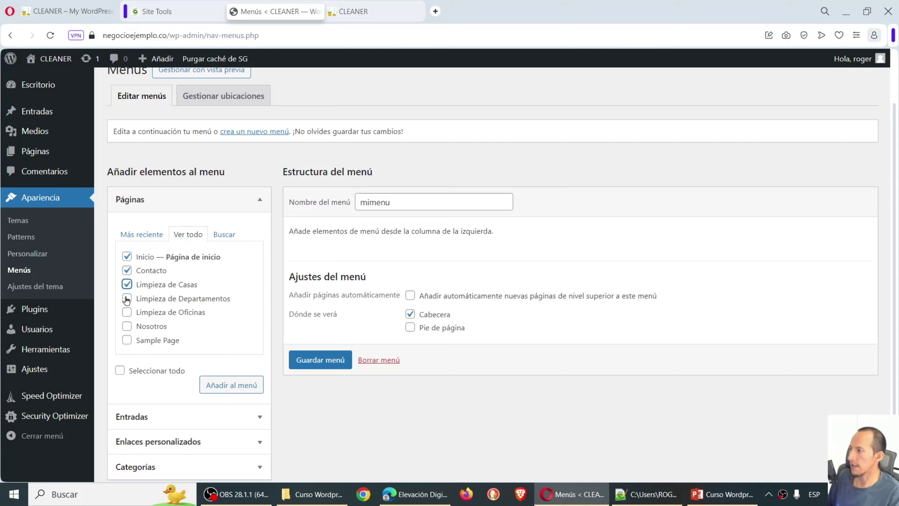
click(127, 298)
click(127, 312)
click(128, 327)
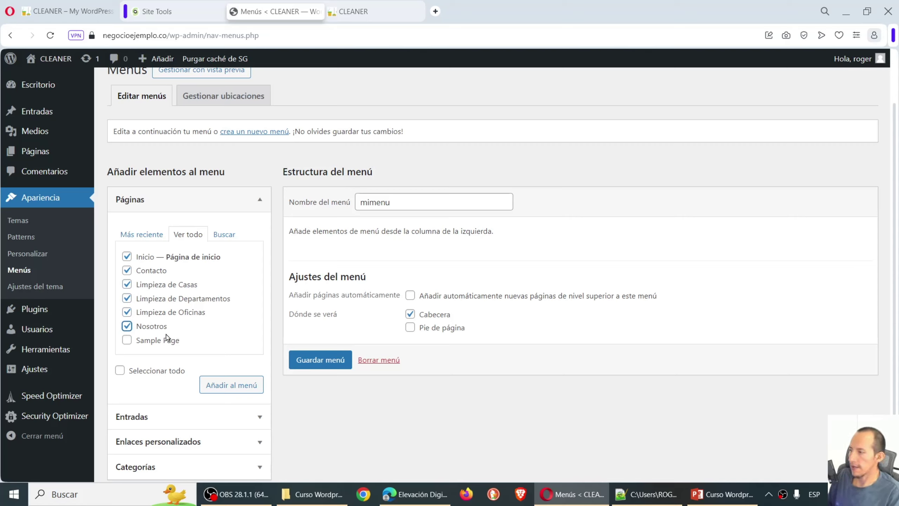
click(254, 391)
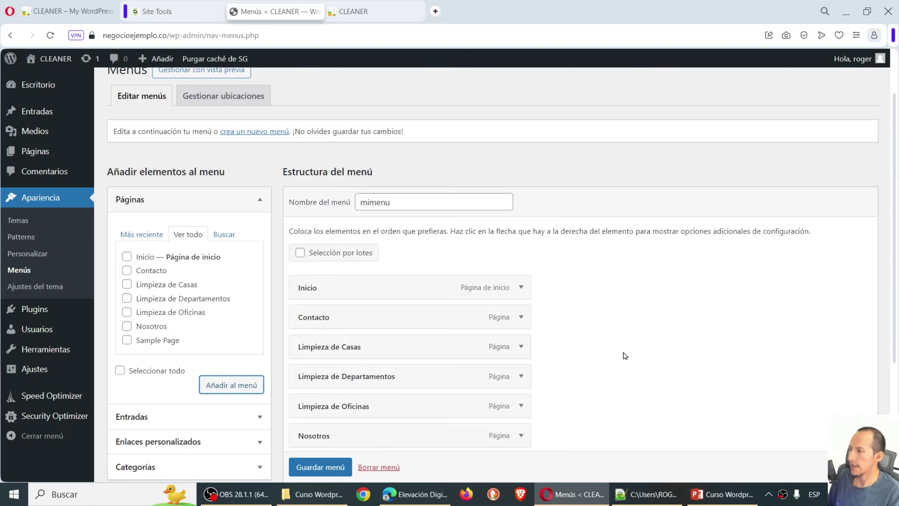
Move Contacto to the bottom of the menu and save it
scroll(567, 337, down, 2)
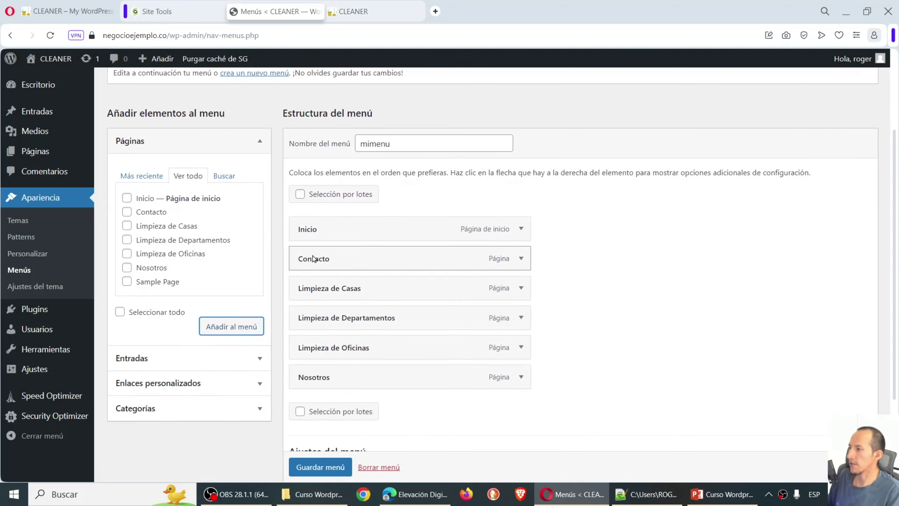
mouse_move(315, 262)
mouse_down()
mouse_move(319, 390)
mouse_move(315, 358)
mouse_move(332, 251)
mouse_move(313, 253)
mouse_up()
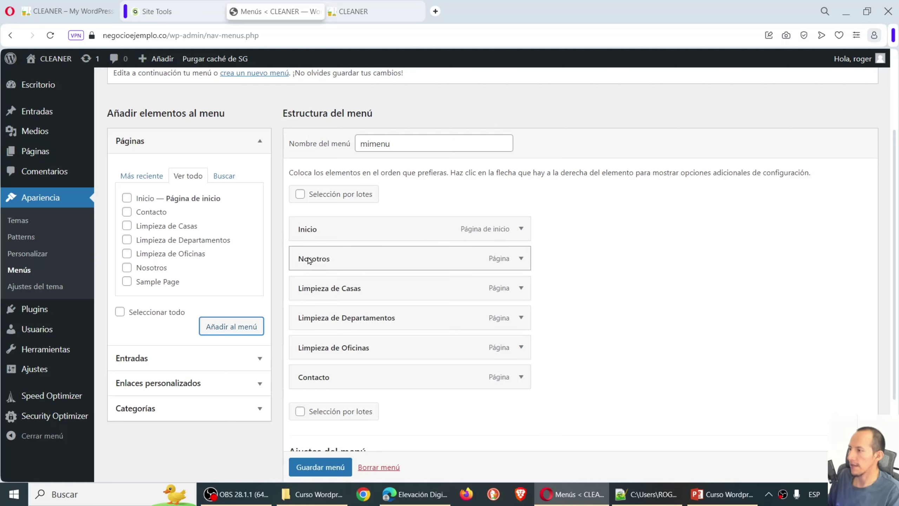
scroll(321, 467, down, 2)
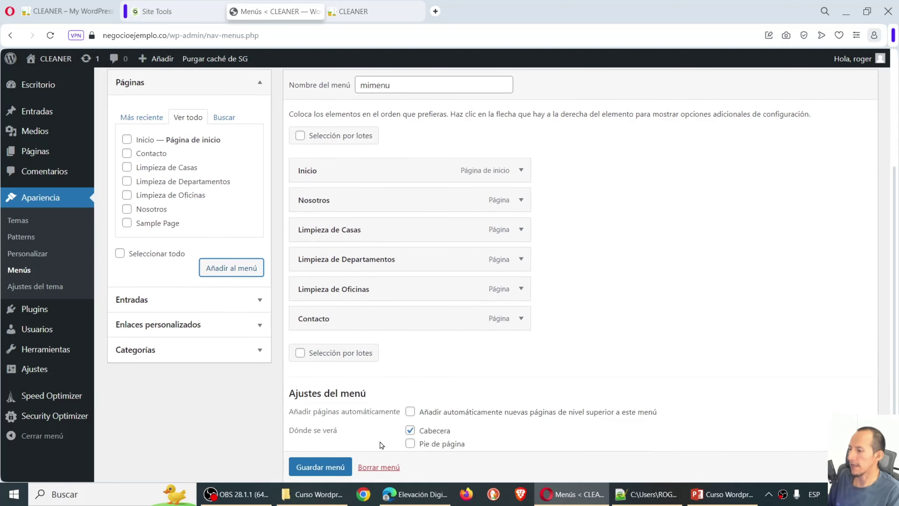
click(345, 467)
scroll(345, 467, down, 1)
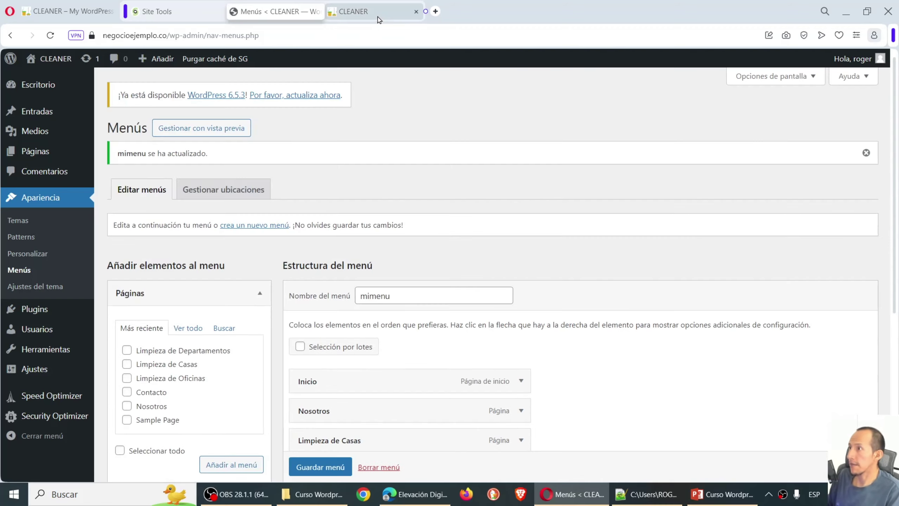
Reload the CLEANER front page to see Inicio with the six-item header menu
click(378, 17)
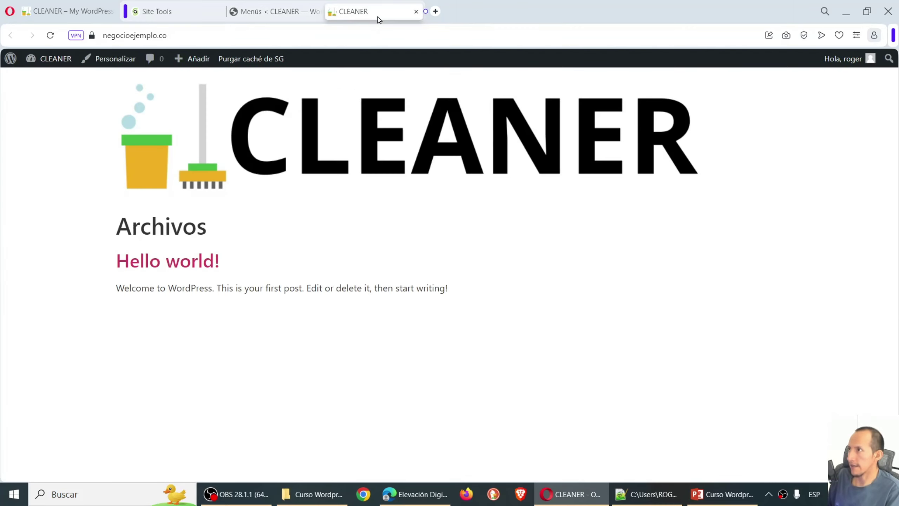
click(46, 38)
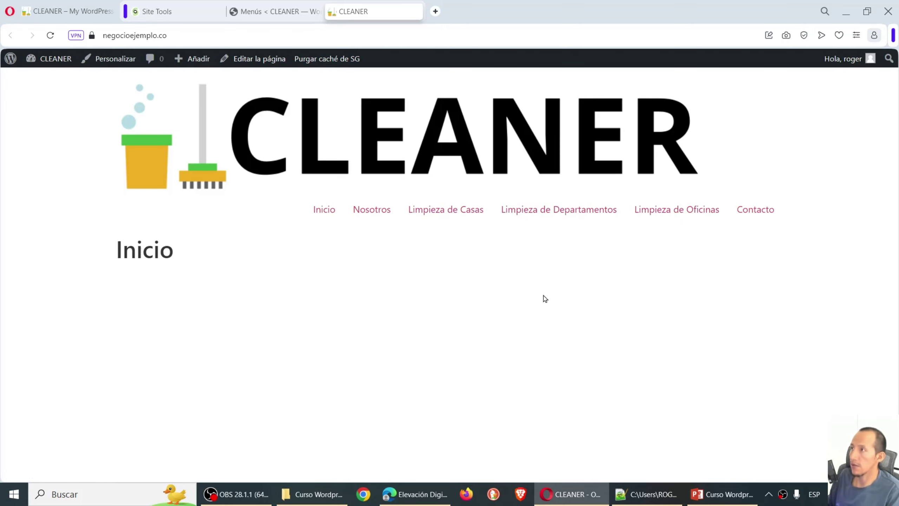
Add a custom link with URL # and text 'Servicios' to mimenu
click(268, 4)
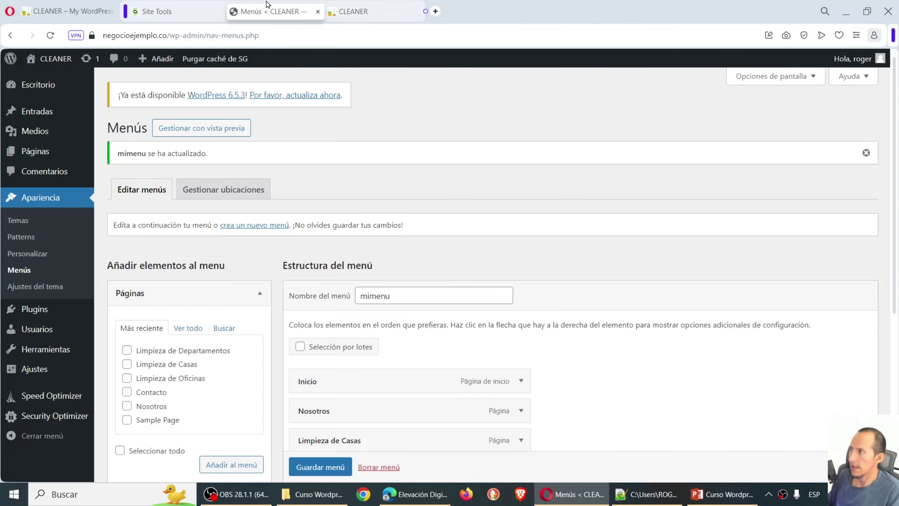
scroll(185, 258, down, 3)
scroll(176, 160, up, 5)
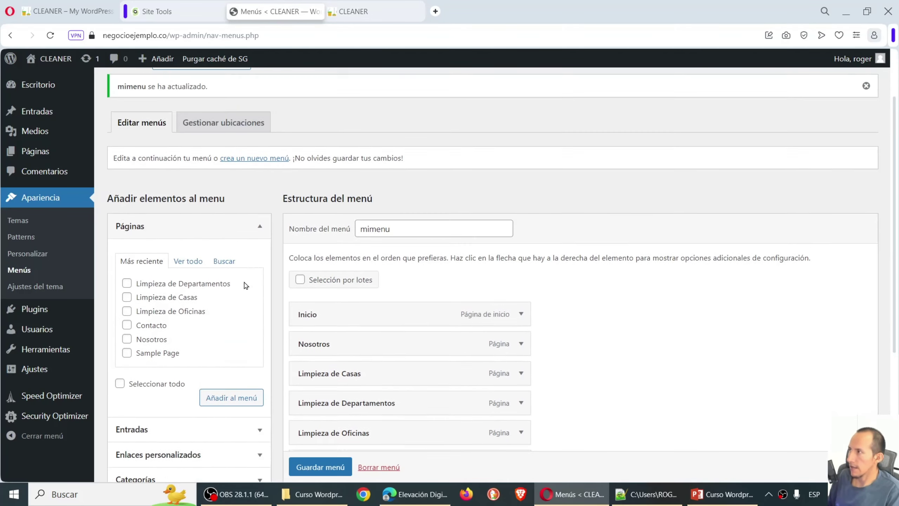
scroll(187, 361, down, 6)
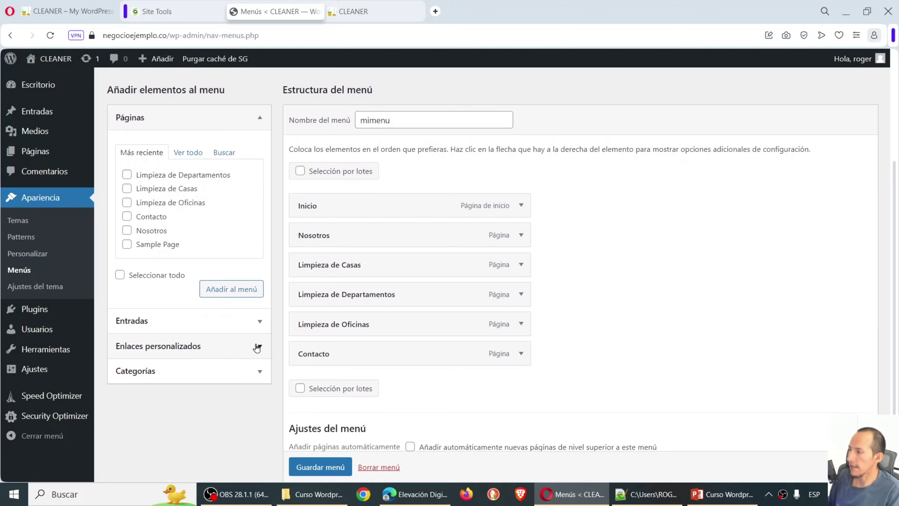
click(257, 347)
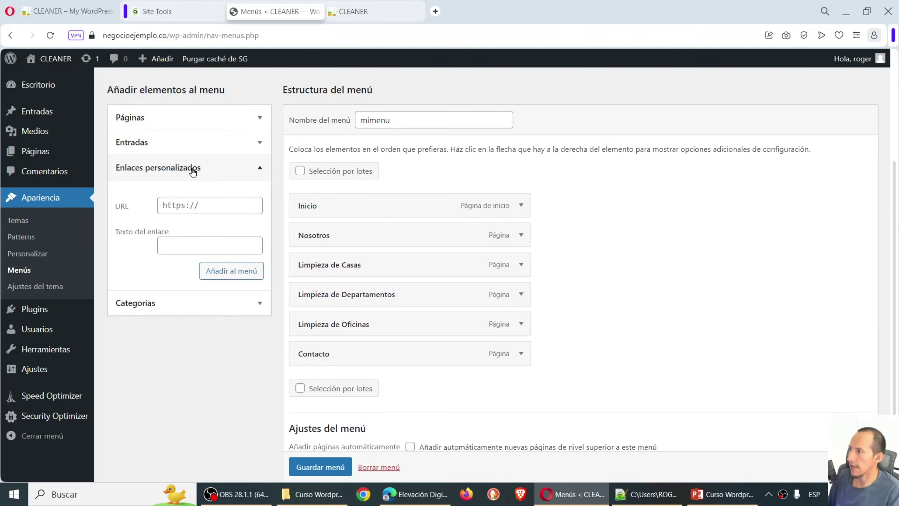
click(207, 208)
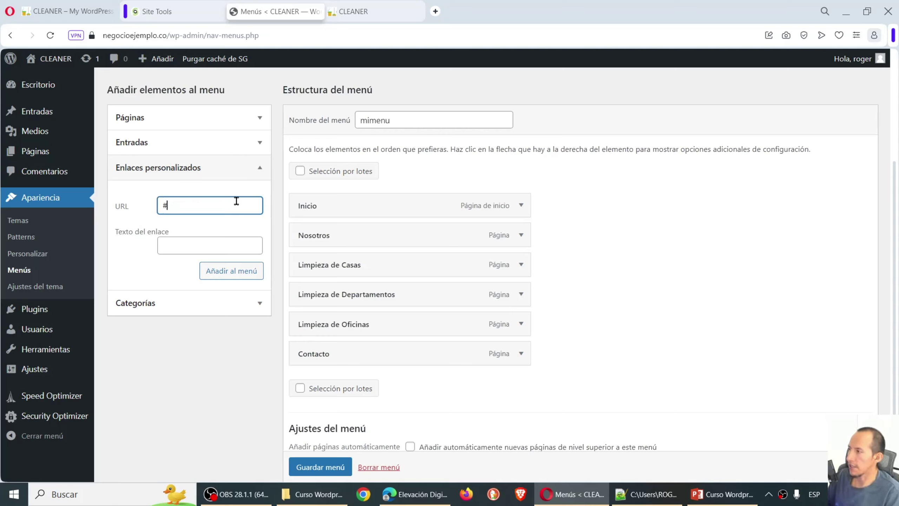
click(176, 246)
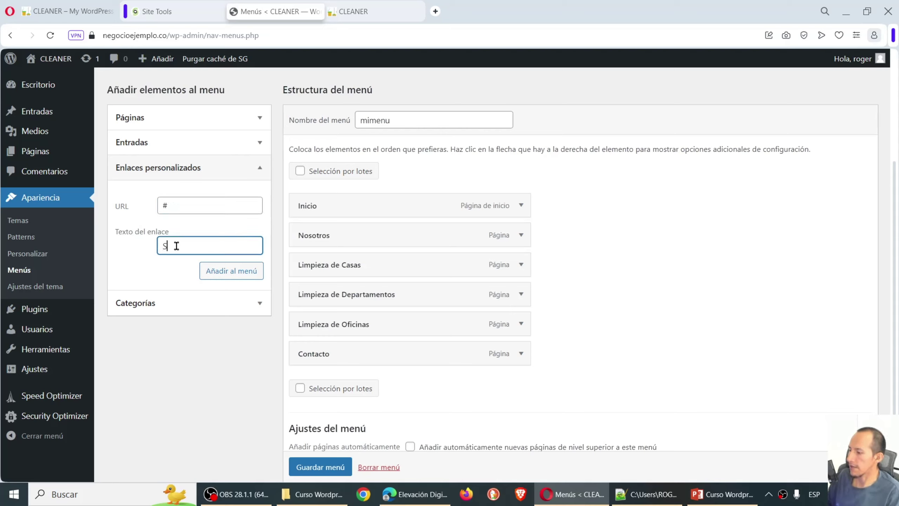
text(Servicios)
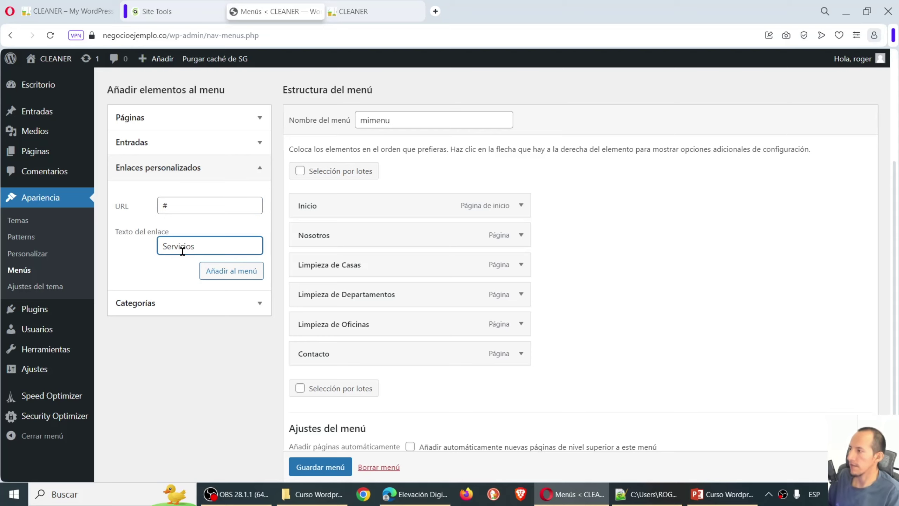
click(254, 280)
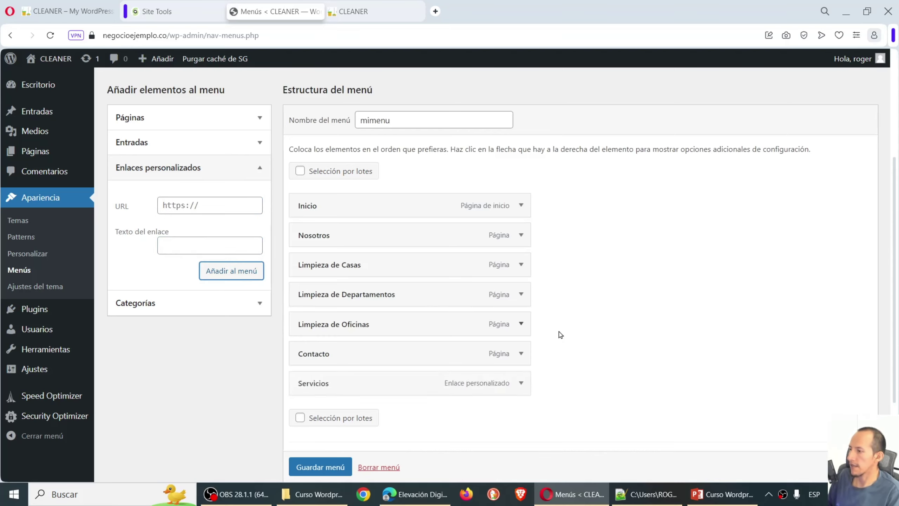
Place Servicios below Nosotros, nest Limpieza de Casas, Departamentos and Oficinas under it, and save the menu
scroll(496, 326, down, 3)
scroll(390, 328, up, 2)
click(375, 322)
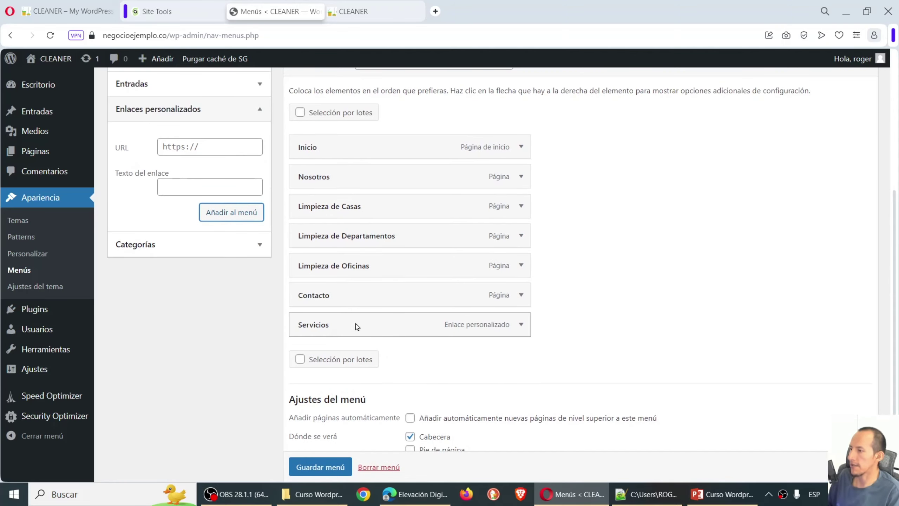
drag(317, 328, 318, 214)
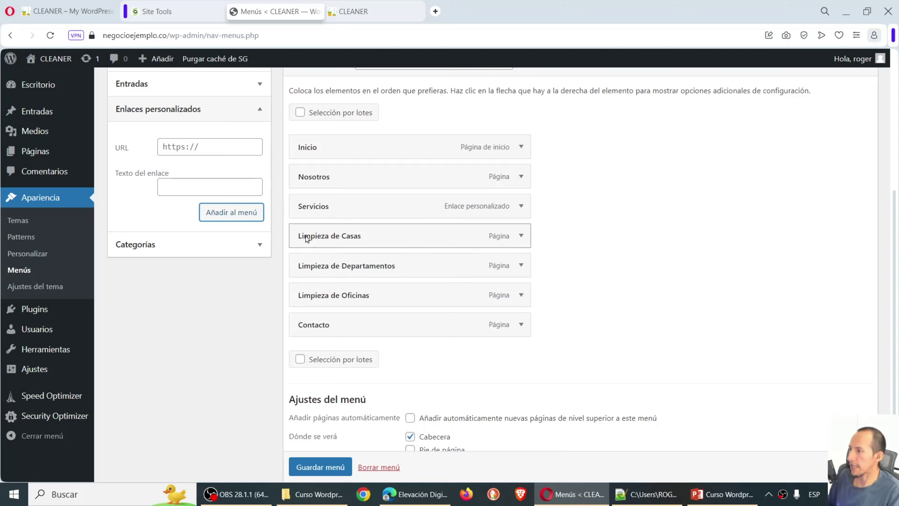
drag(306, 238, 325, 239)
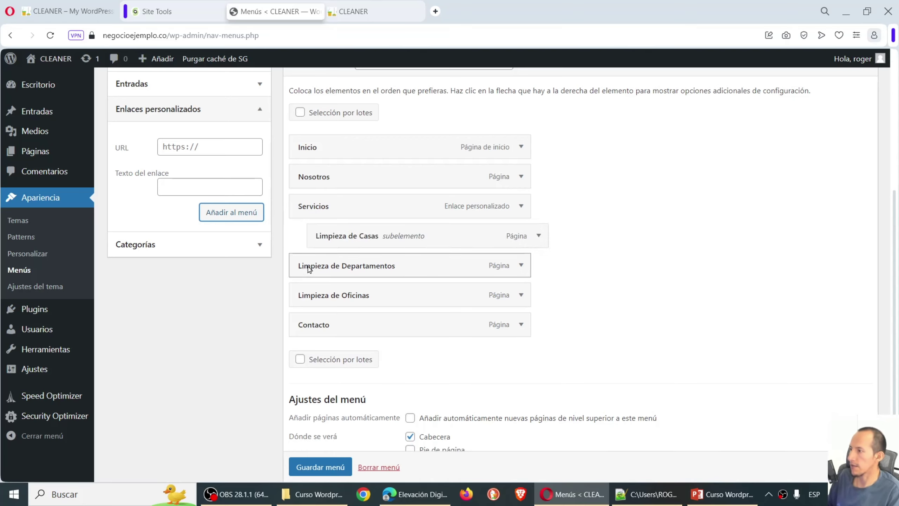
drag(308, 269, 329, 267)
drag(299, 304, 321, 306)
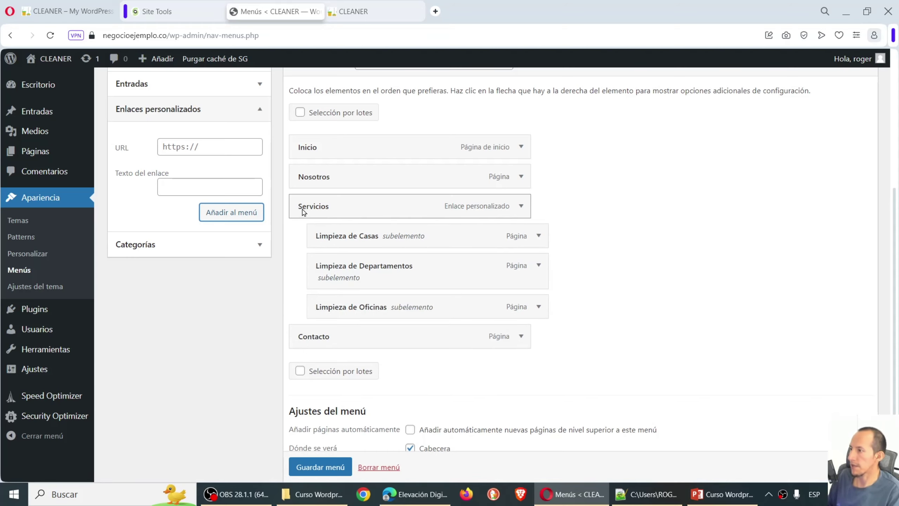
scroll(355, 308, down, 2)
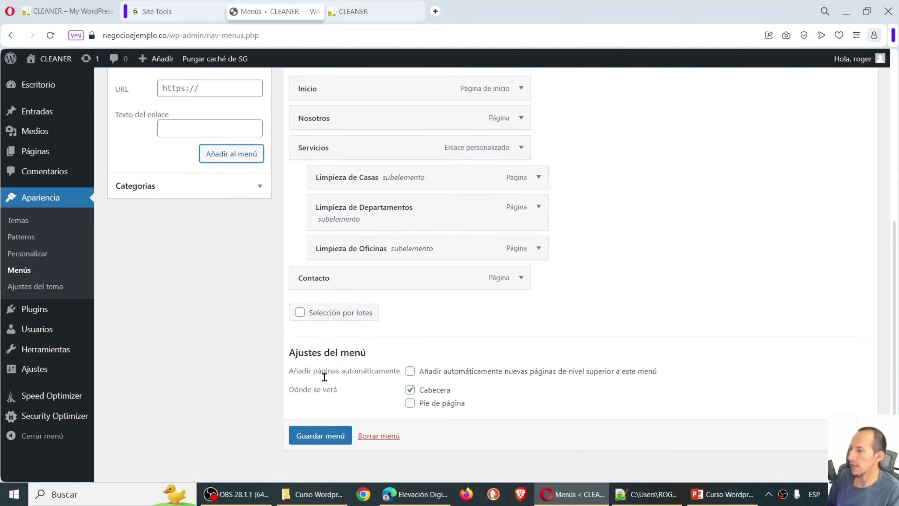
click(299, 435)
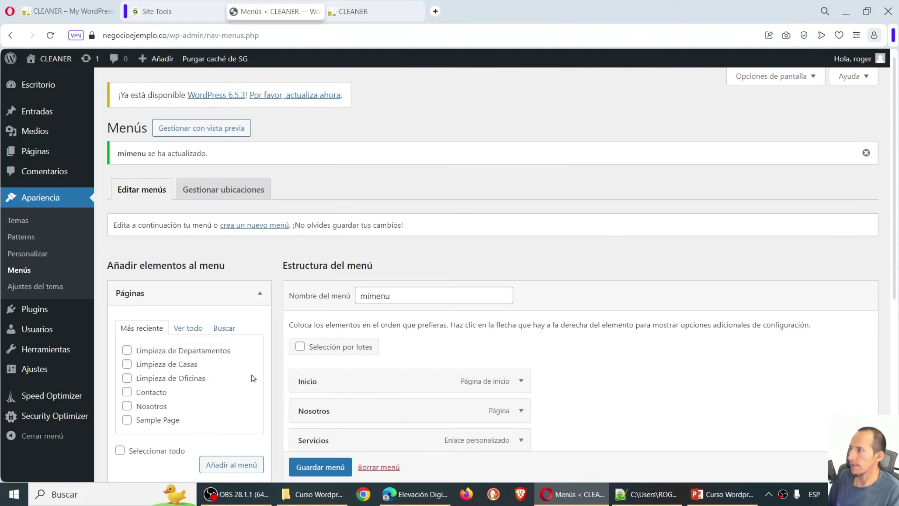
click(319, 464)
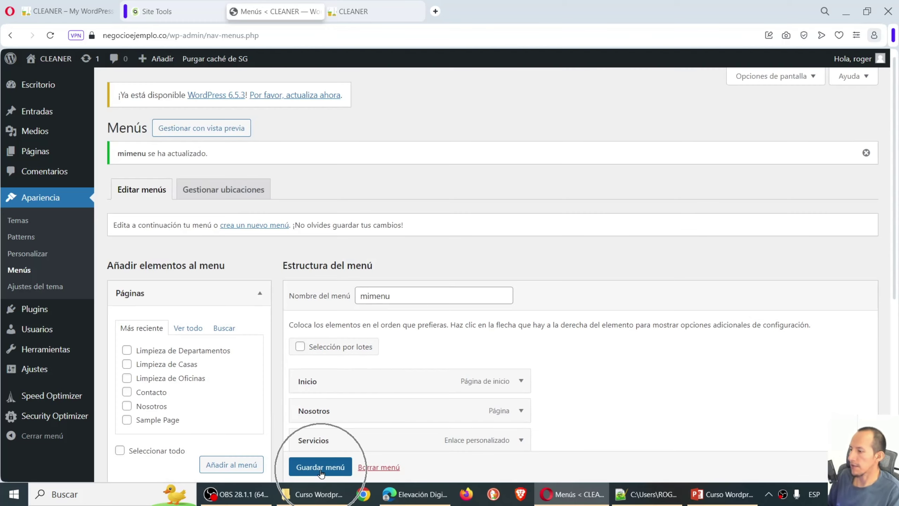
Reload the CLEANER site to view the Servicios dropdown, then return to the PowerPoint presentation
click(382, 5)
click(51, 35)
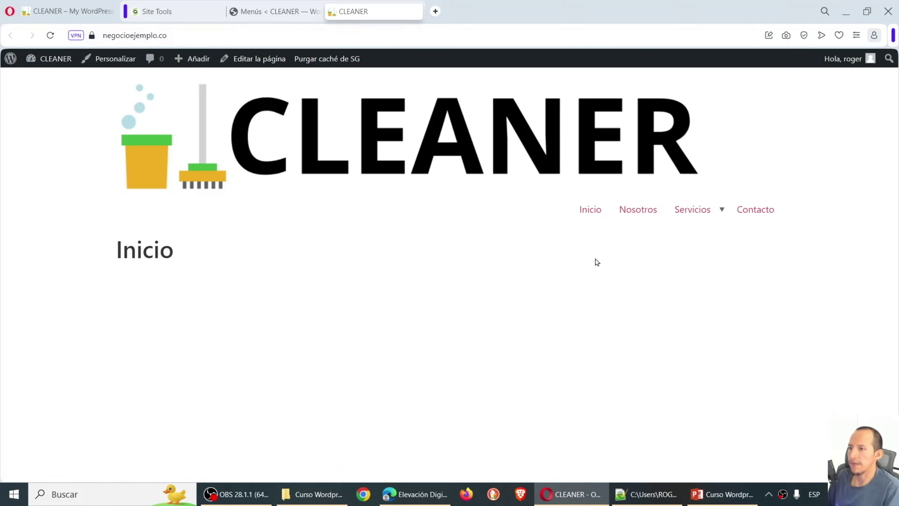
mouse_move(701, 220)
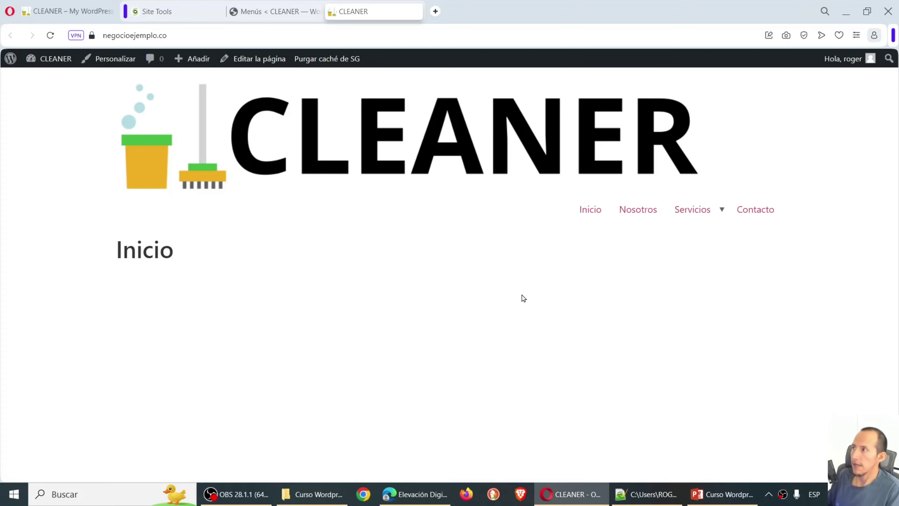
click(704, 493)
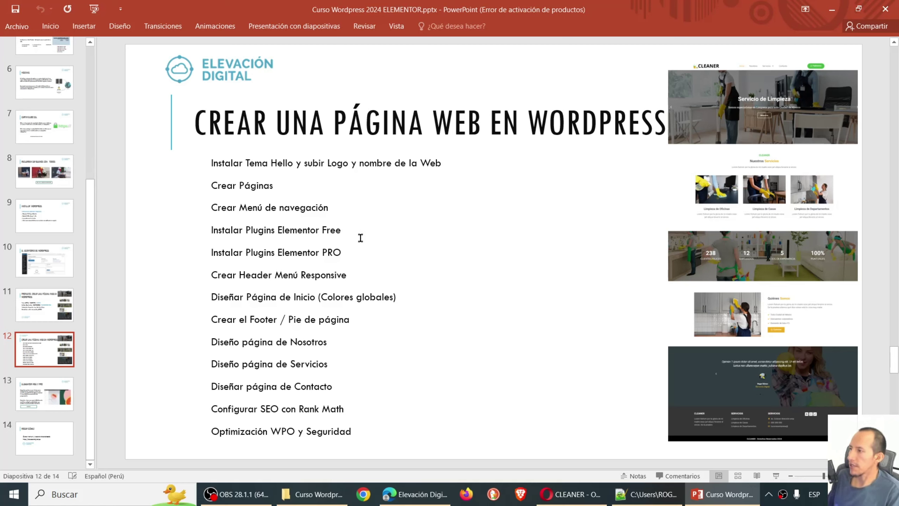
Go from the browser's admin tab to Plugins and then to Añadir nuevo plugin
click(833, 10)
click(276, 11)
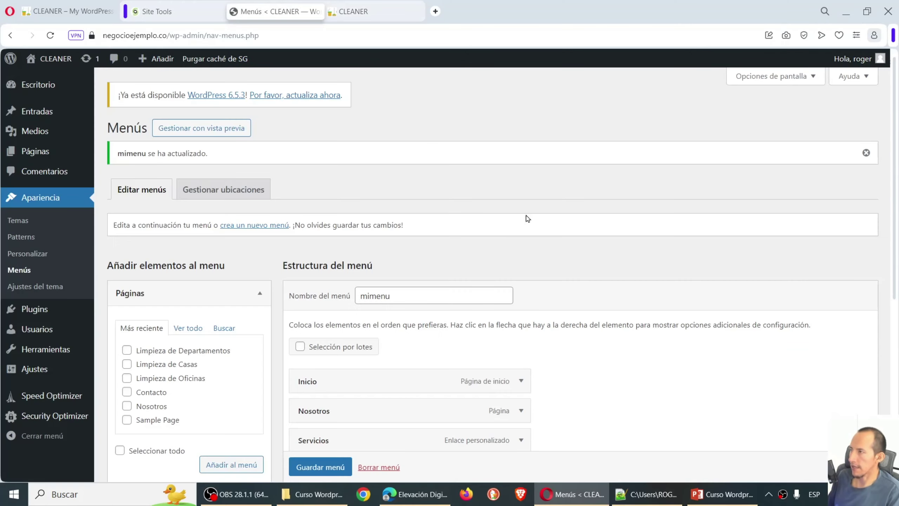
mouse_move(50, 317)
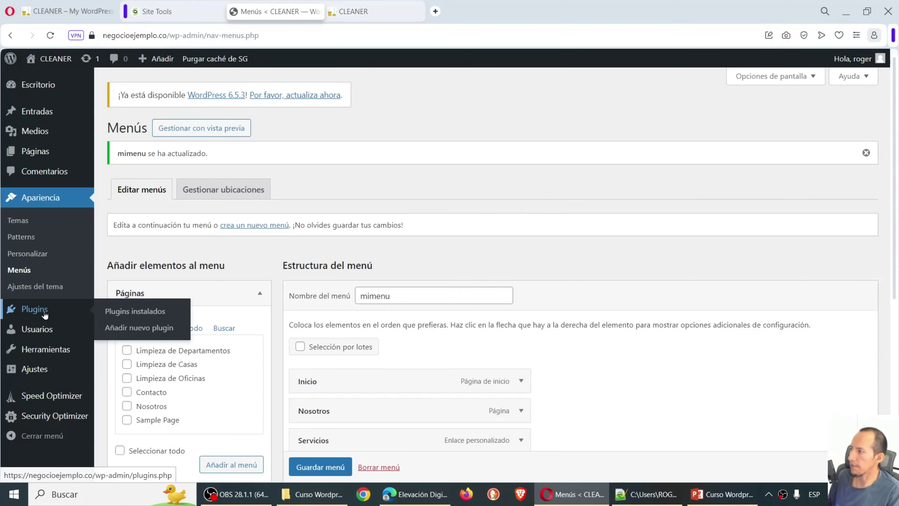
click(47, 311)
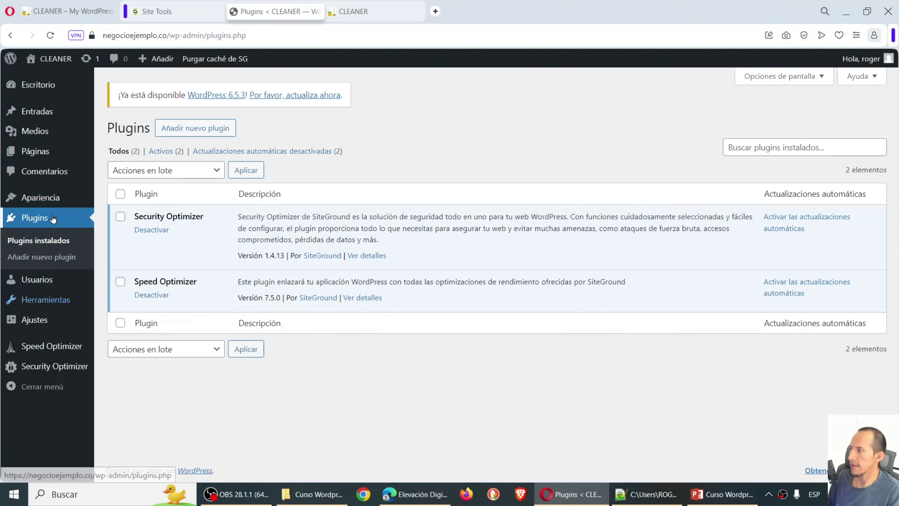
click(54, 217)
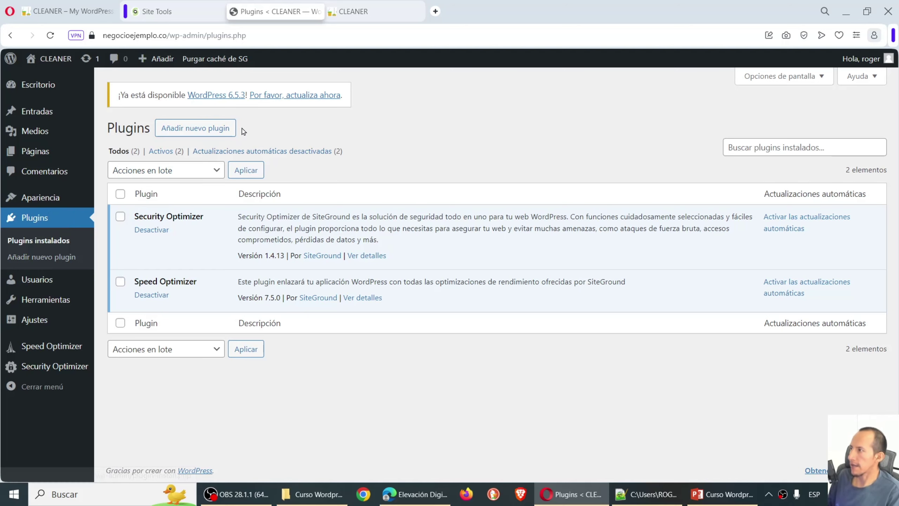
click(227, 133)
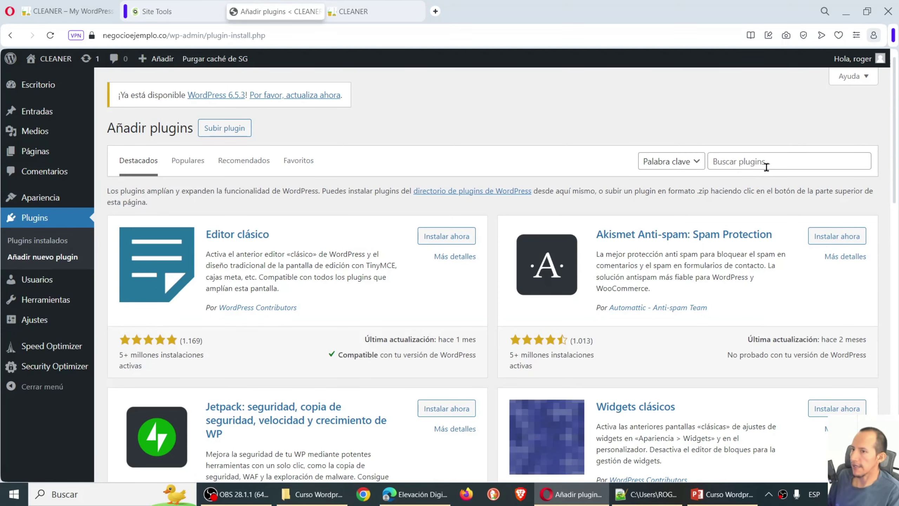
Search plugins for 'elementor', then install and activate Elementor Website Builder
click(767, 167)
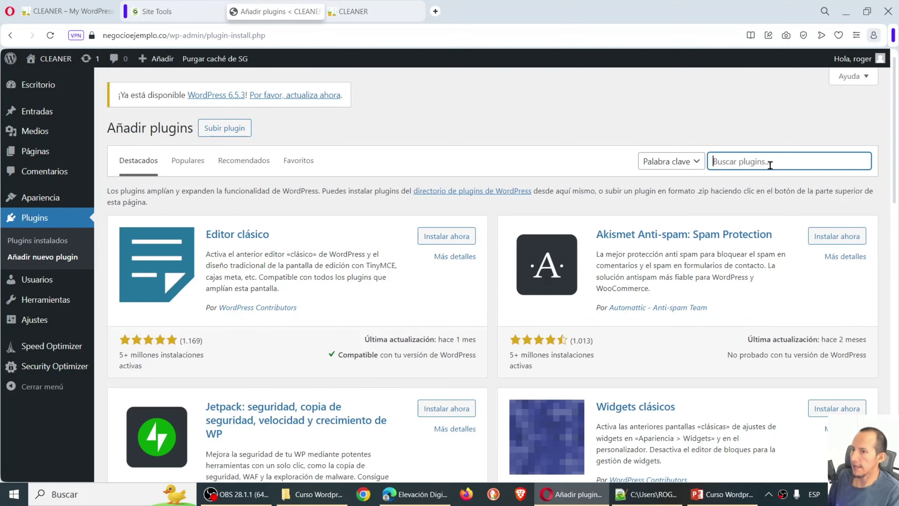
text(elementor)
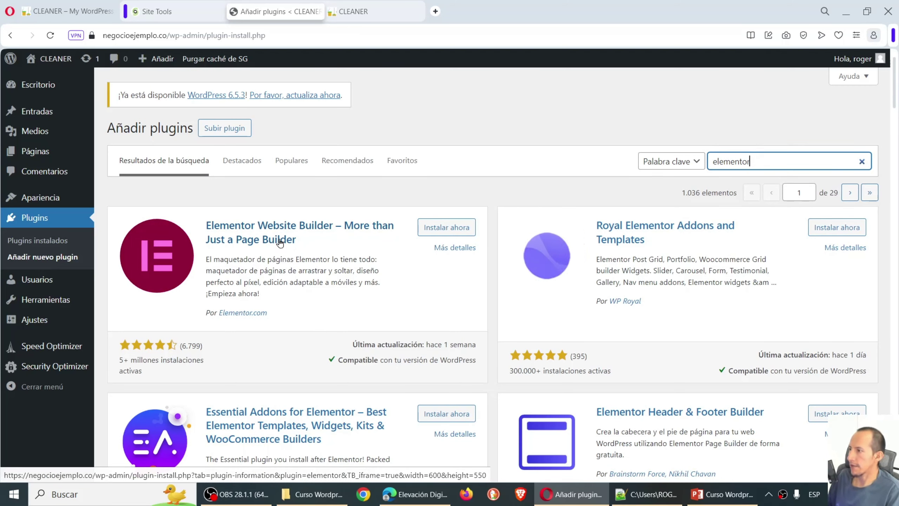
click(472, 230)
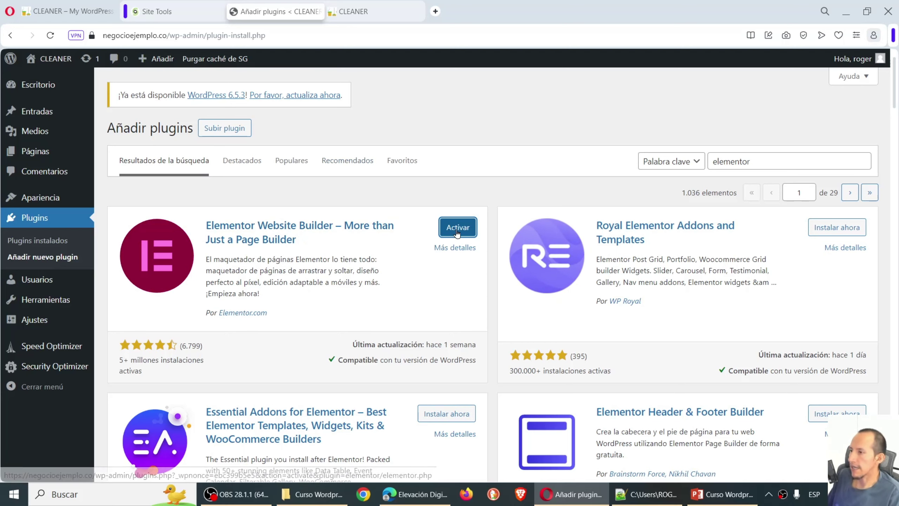
click(468, 231)
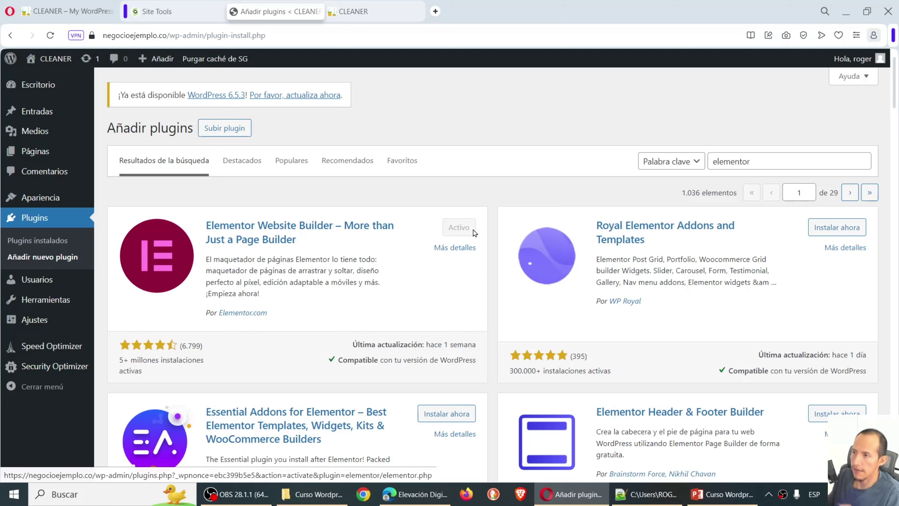
mouse_move(860, 56)
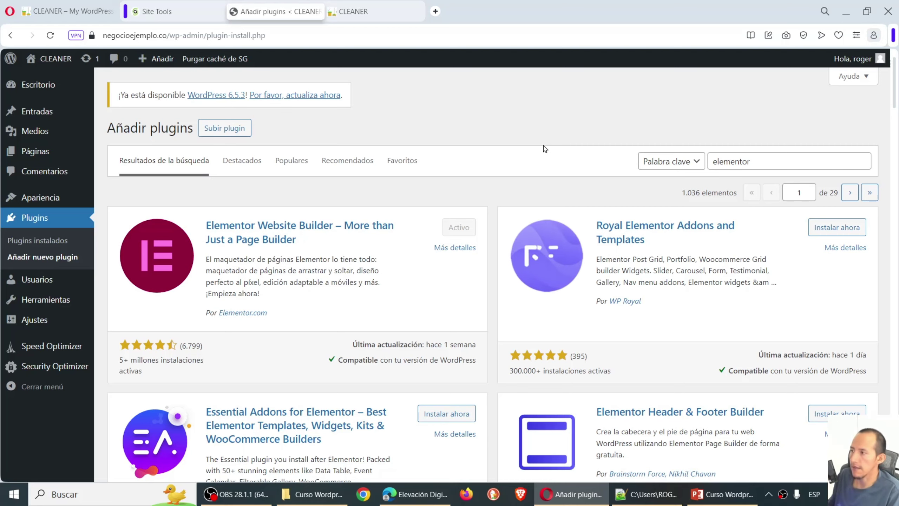
In PowerPoint, start the slide show from slide 13, ELEMENTOR FREE Y PRO
key(alt+Tab)
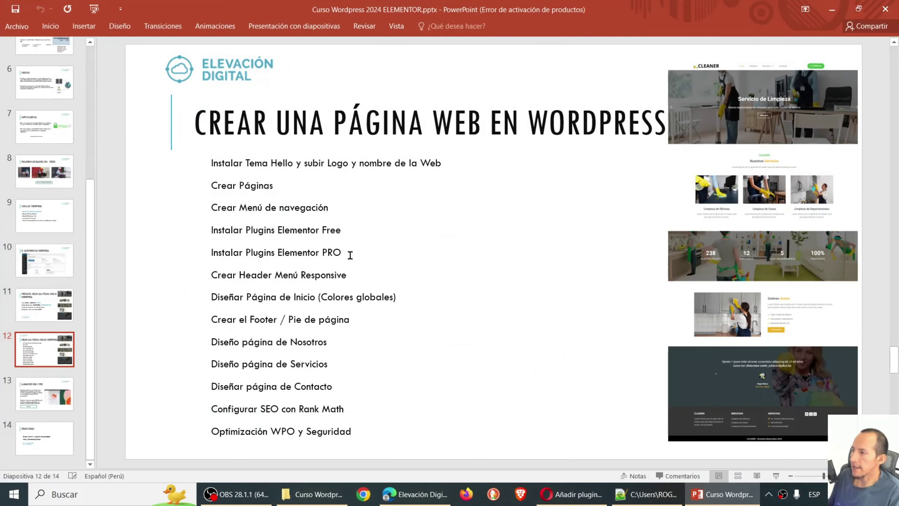
click(53, 400)
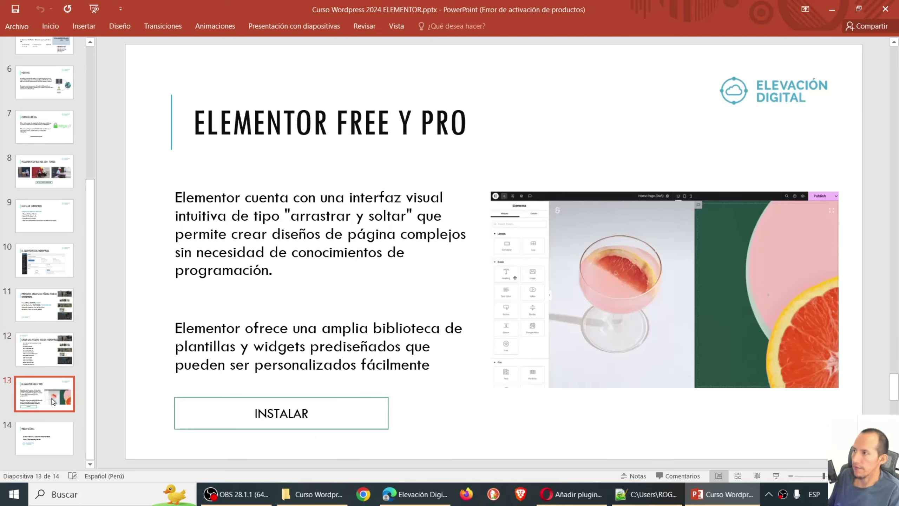
click(776, 476)
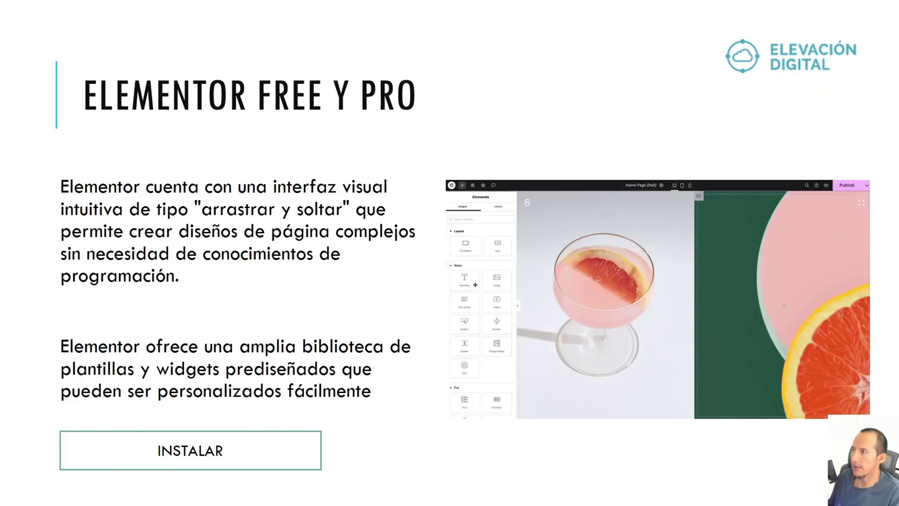
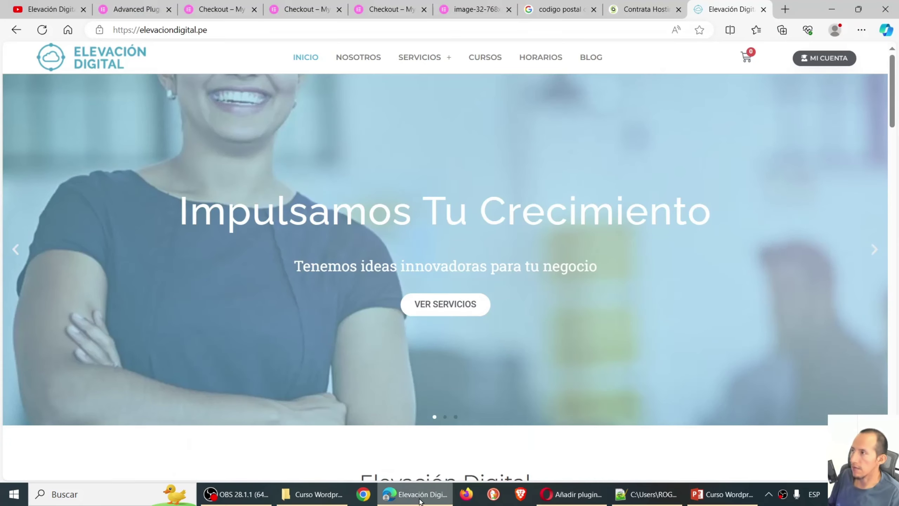
Scroll the Elementor Pro page to the yearly plans: Essential 59, Advanced 99, Expert 199, Agency 399 USD
click(126, 3)
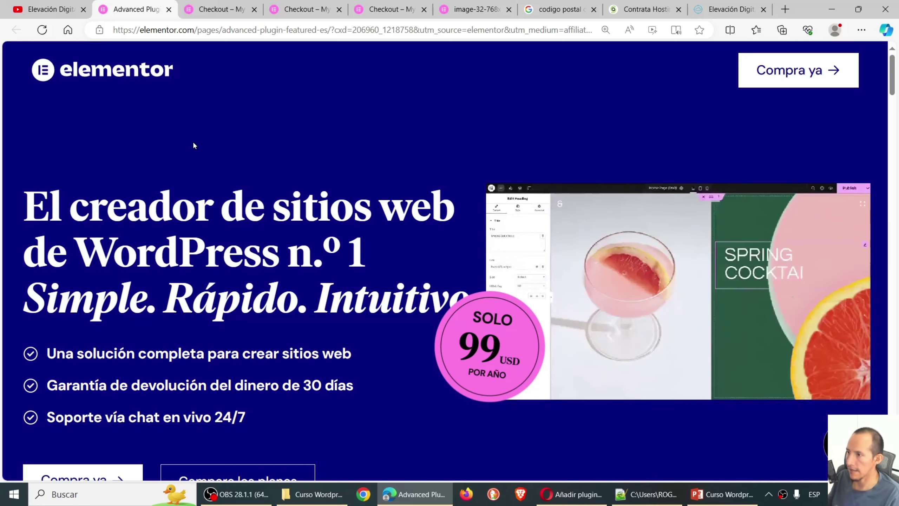
scroll(194, 146, down, 6)
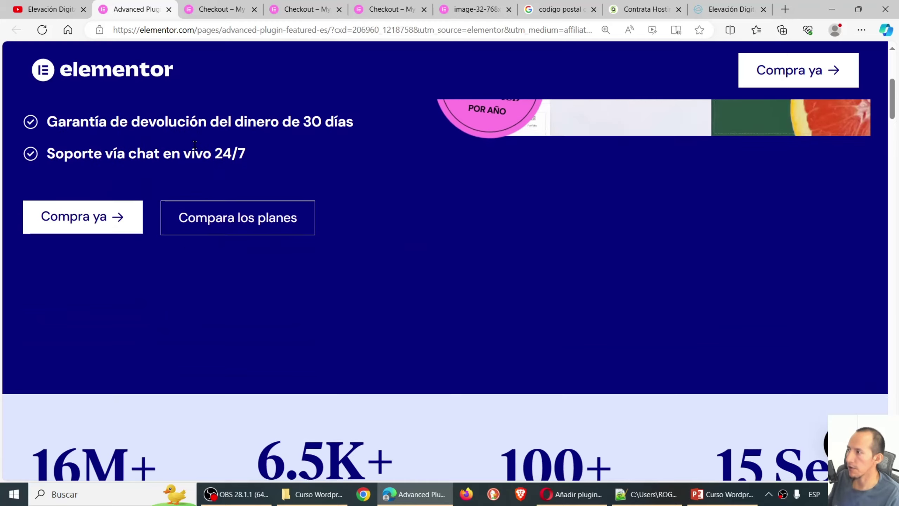
scroll(317, 233, down, 10)
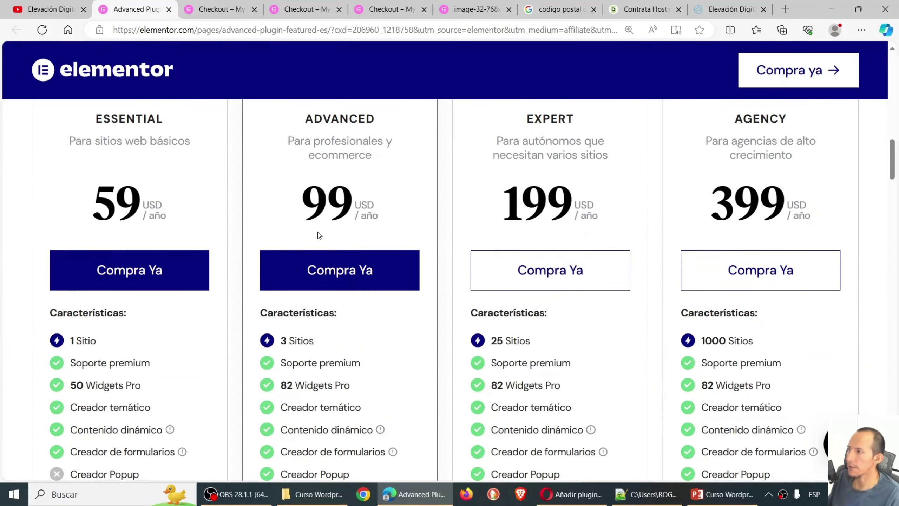
scroll(319, 235, up, 1)
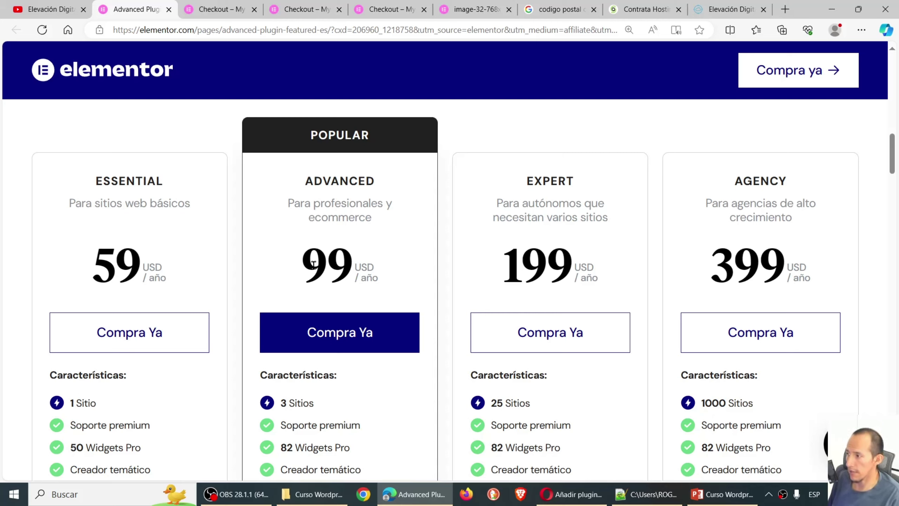
scroll(361, 341, down, 2)
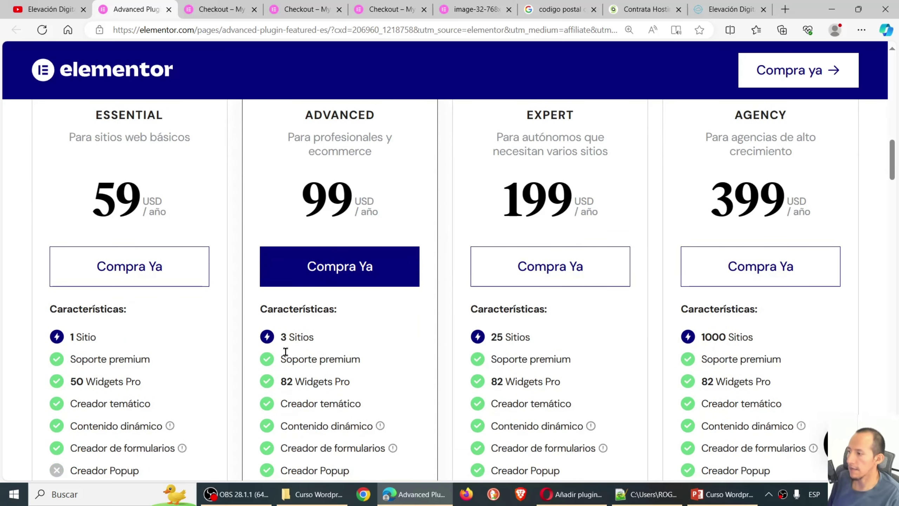
scroll(308, 333, up, 2)
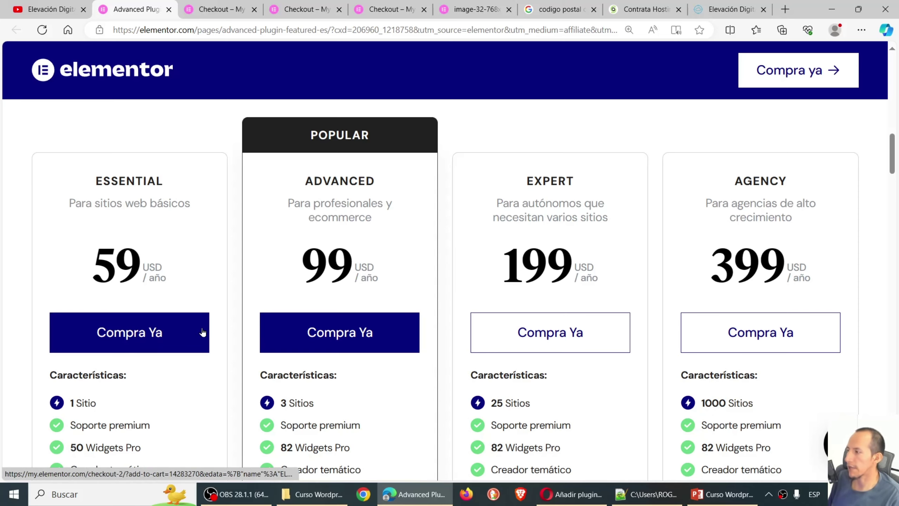
On the Essential plan checkout, choose to continue with an e-mail address
click(228, 7)
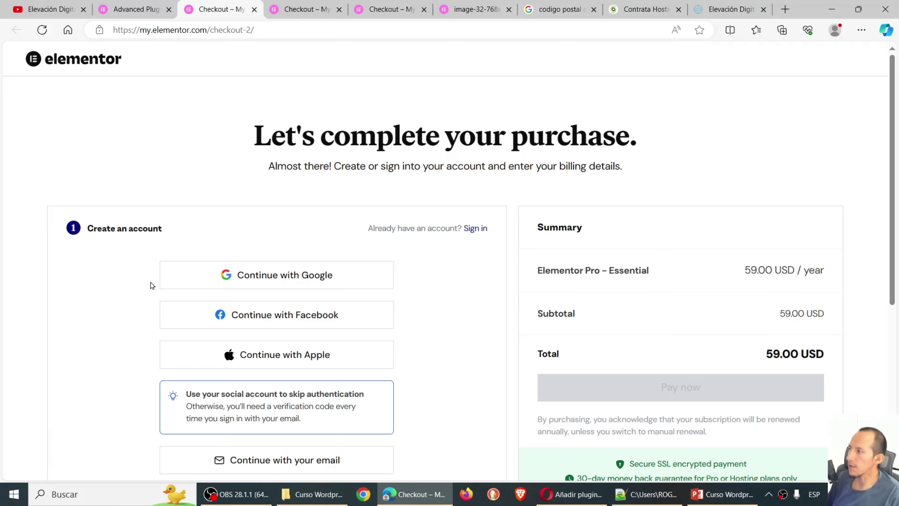
scroll(435, 293, down, 2)
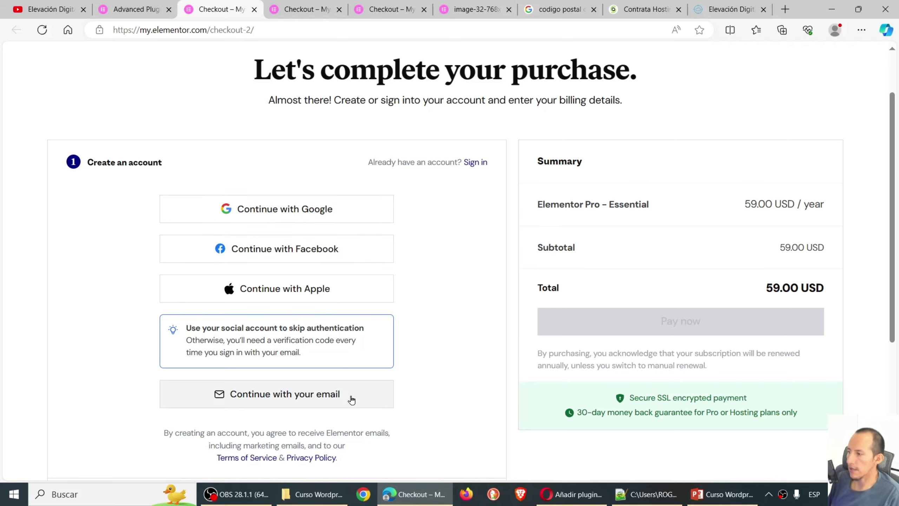
scroll(352, 399, down, 2)
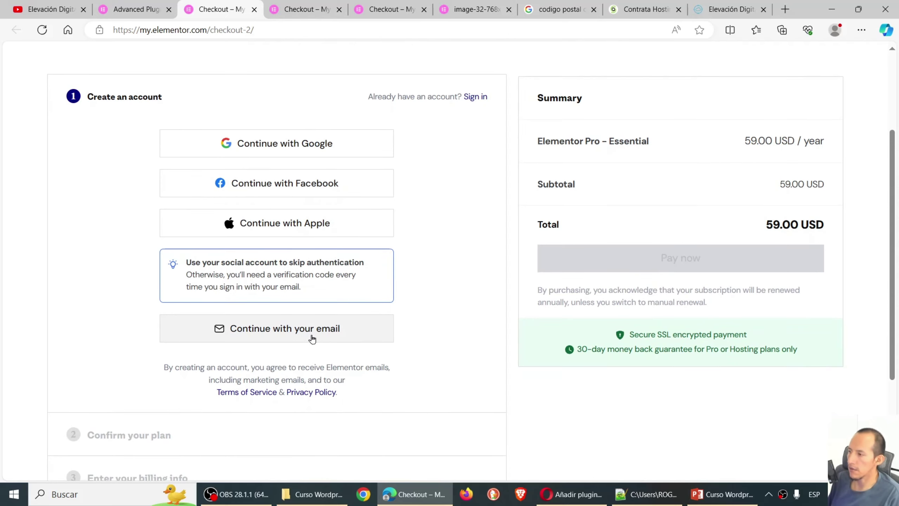
click(360, 333)
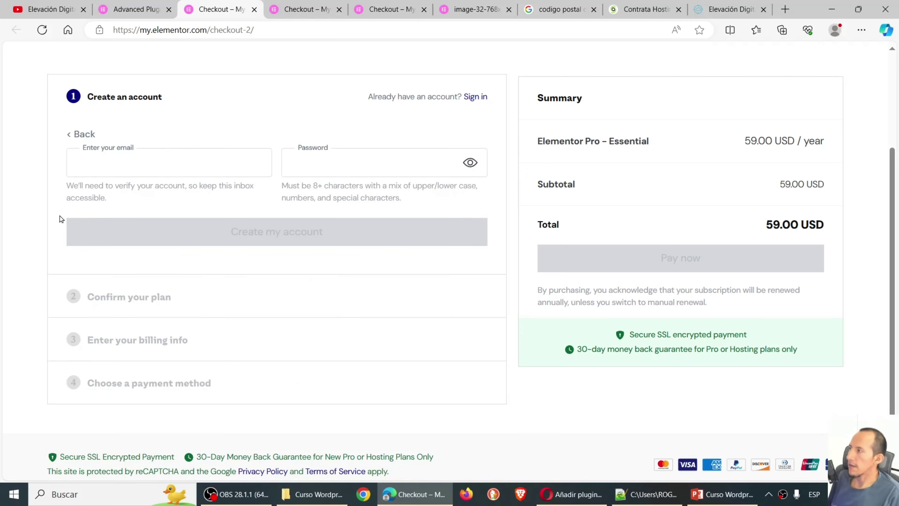
Fill in the new account's e-mail and password and create the account
click(114, 163)
click(354, 167)
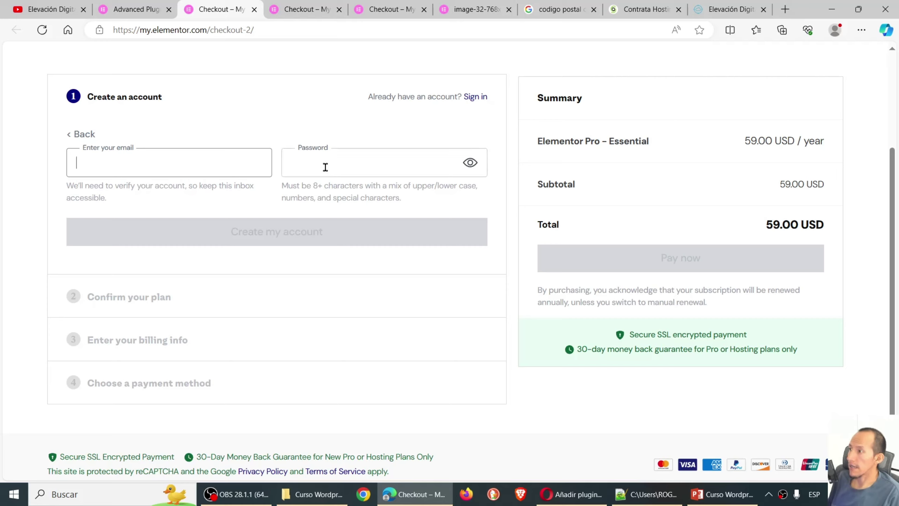
click(188, 152)
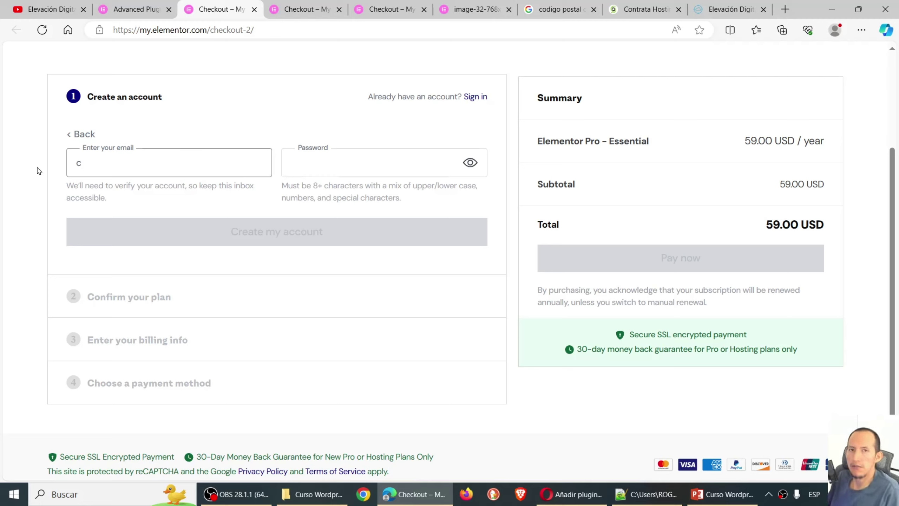
click(327, 169)
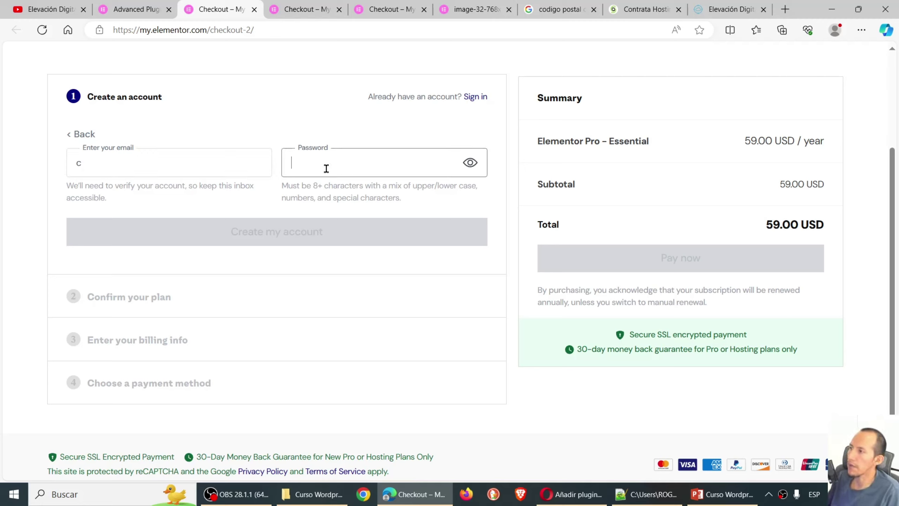
text(c)
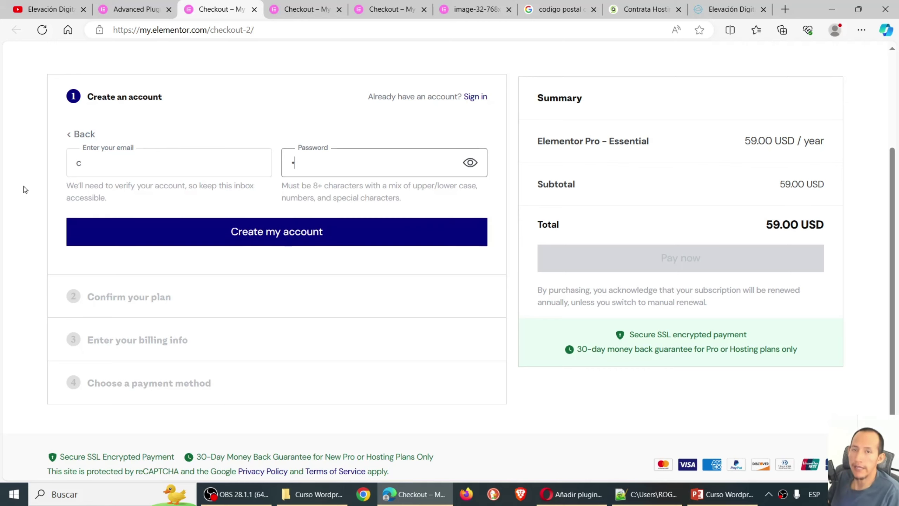
click(332, 241)
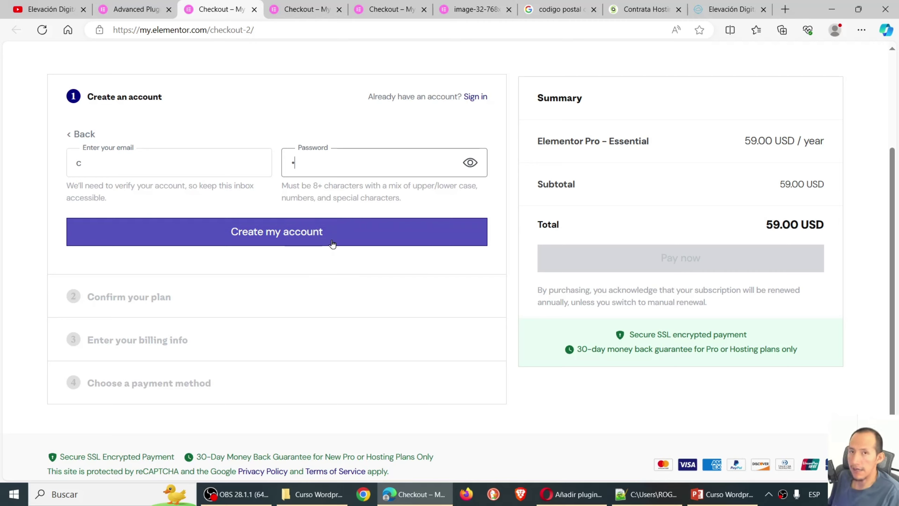
click(335, 242)
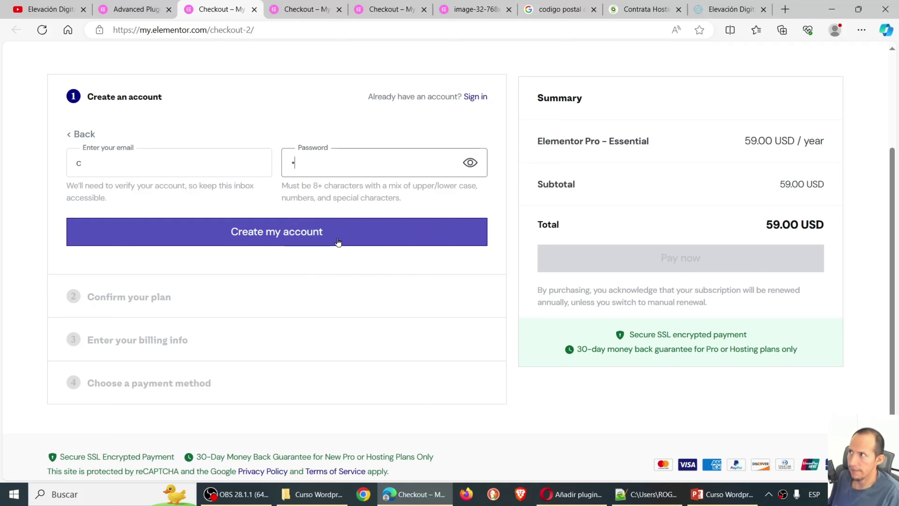
click(320, 7)
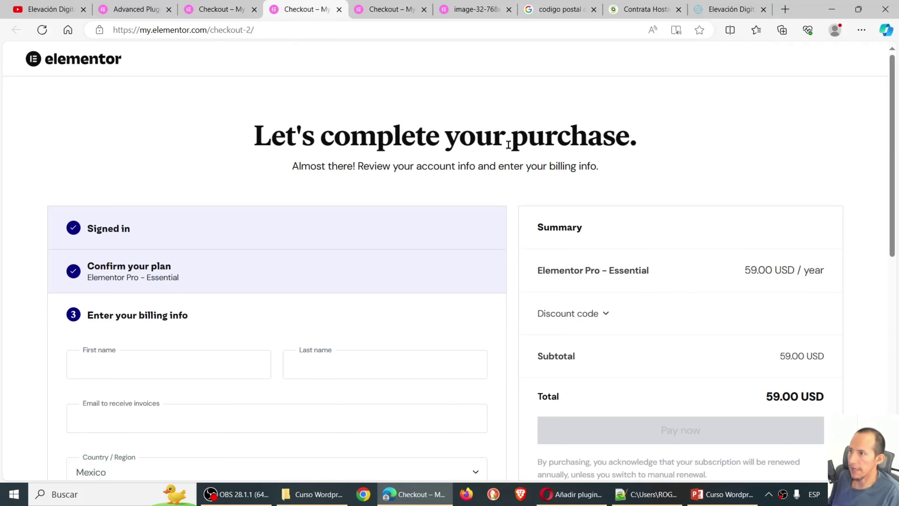
scroll(290, 252, down, 2)
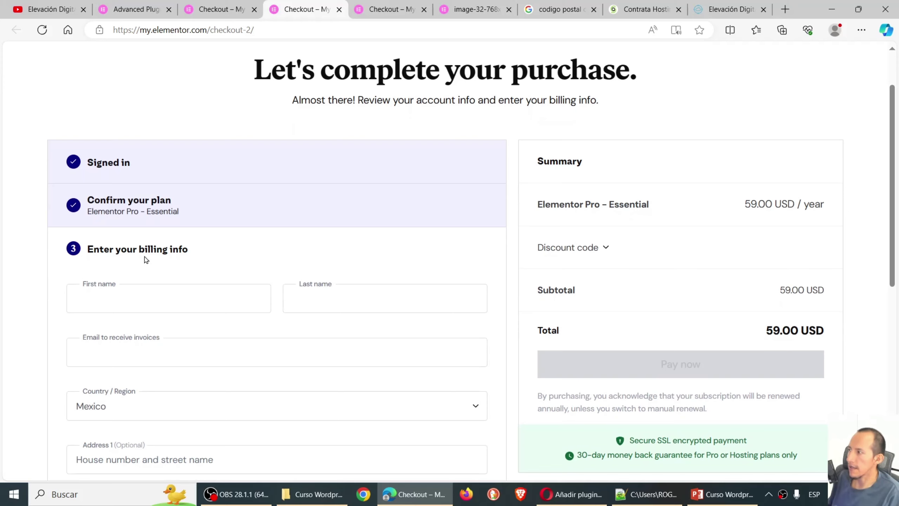
scroll(85, 257, down, 2)
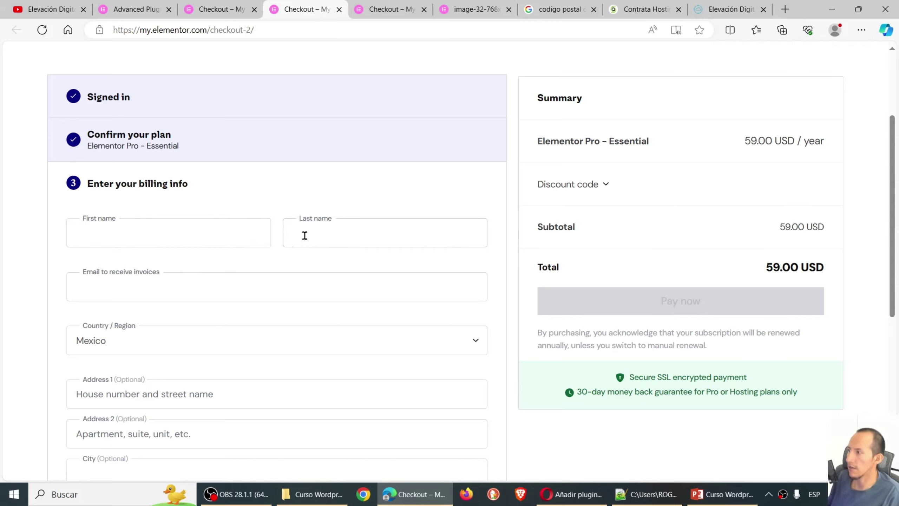
scroll(223, 251, down, 2)
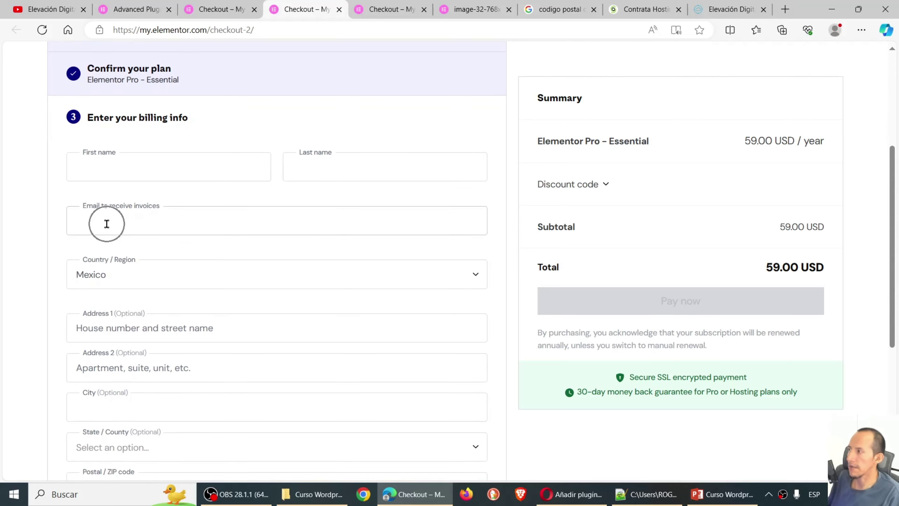
scroll(48, 238, down, 2)
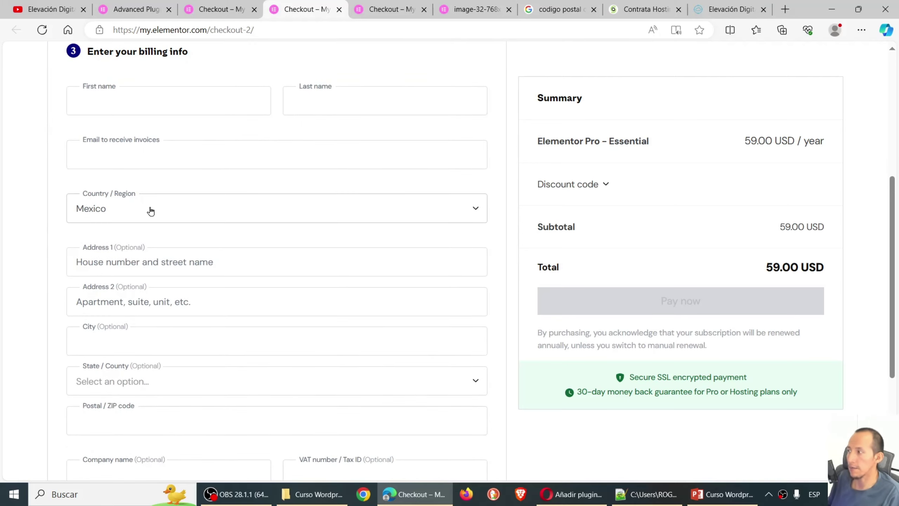
scroll(82, 229, down, 2)
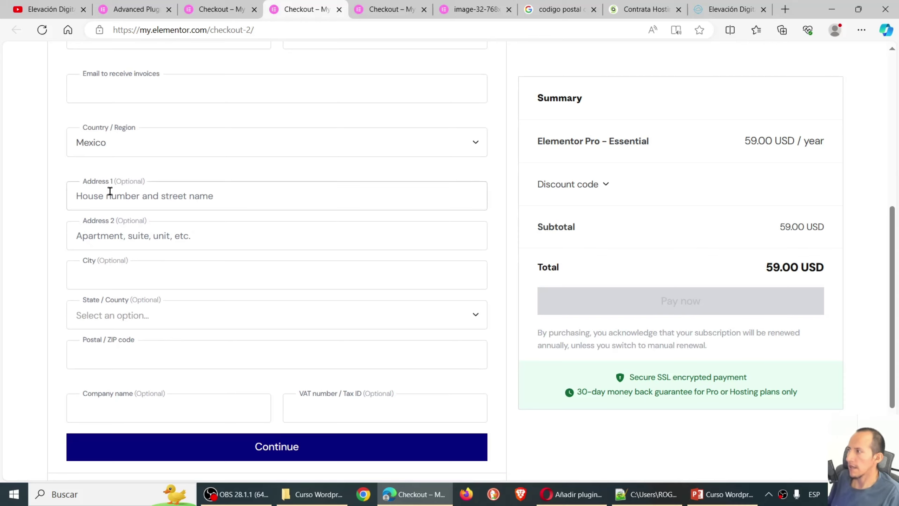
scroll(154, 307, down, 2)
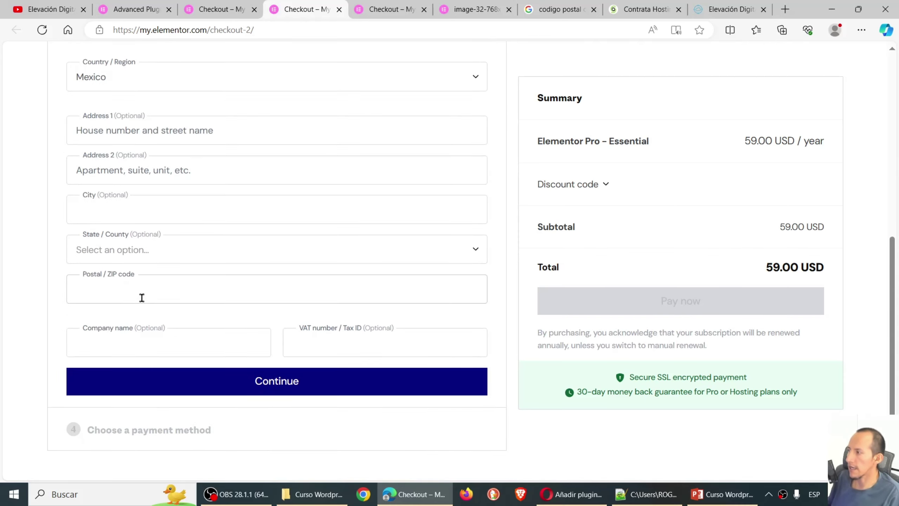
click(100, 290)
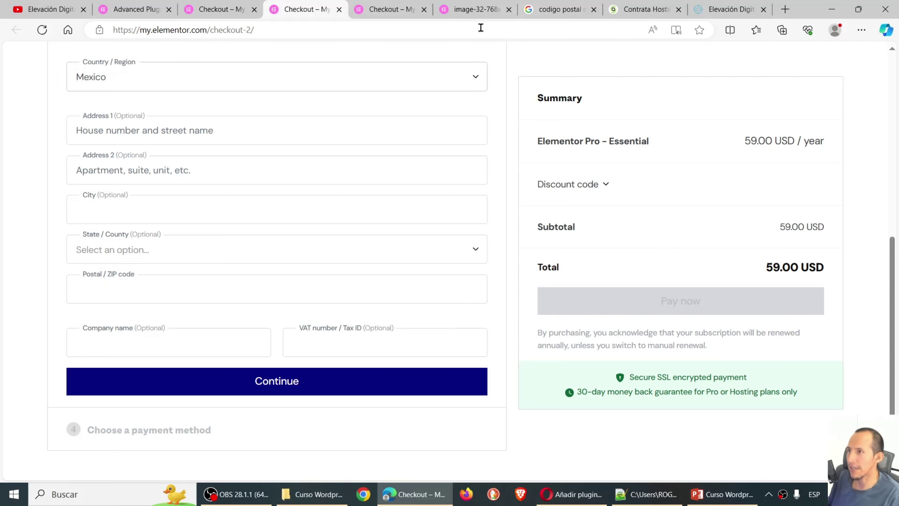
click(547, 8)
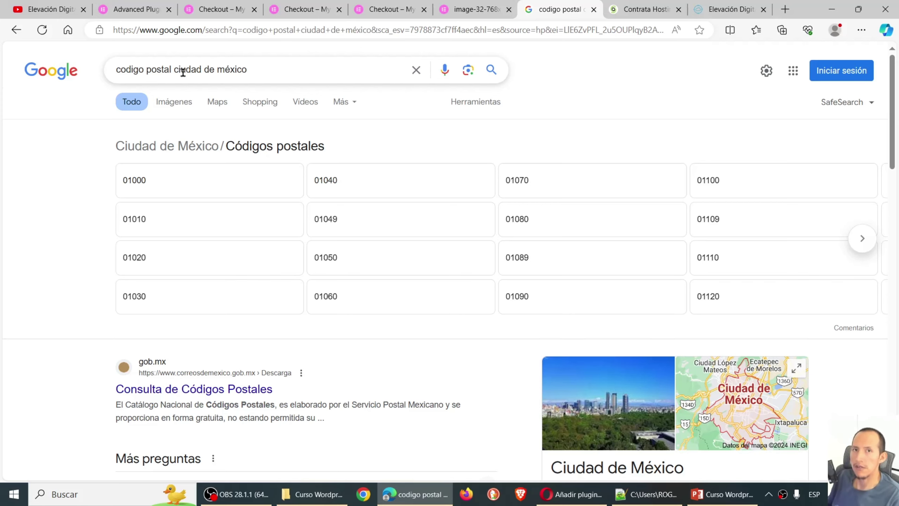
click(306, 10)
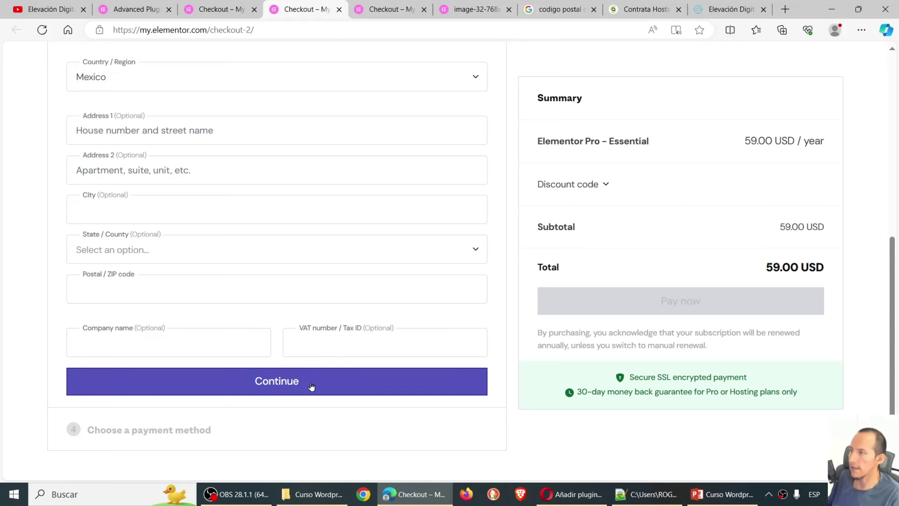
Continue to the payment step, demonstrate Pay now, and show the sample Thank you screenshot
click(389, 4)
scroll(4, 205, down, 3)
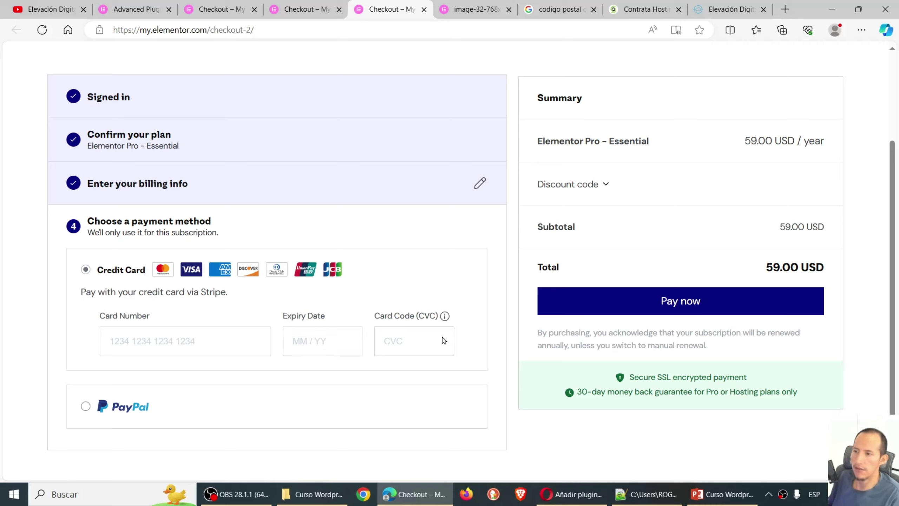
click(759, 311)
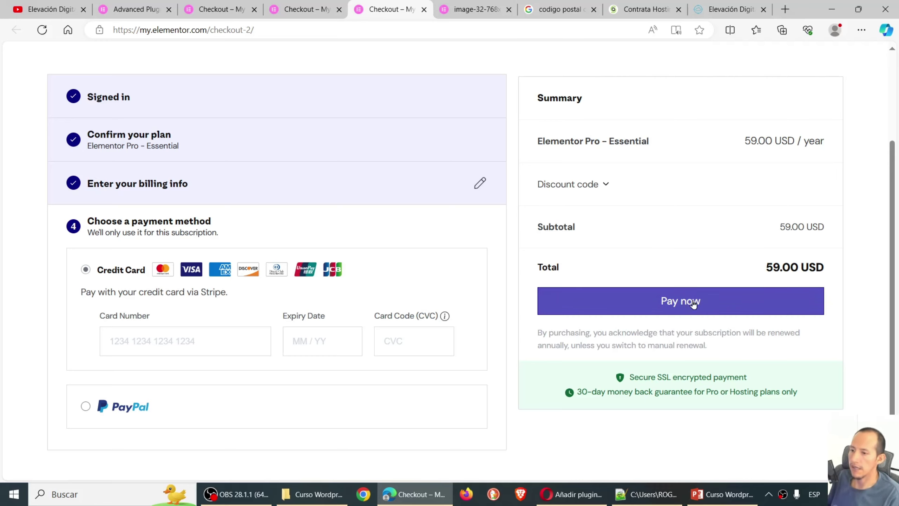
click(477, 9)
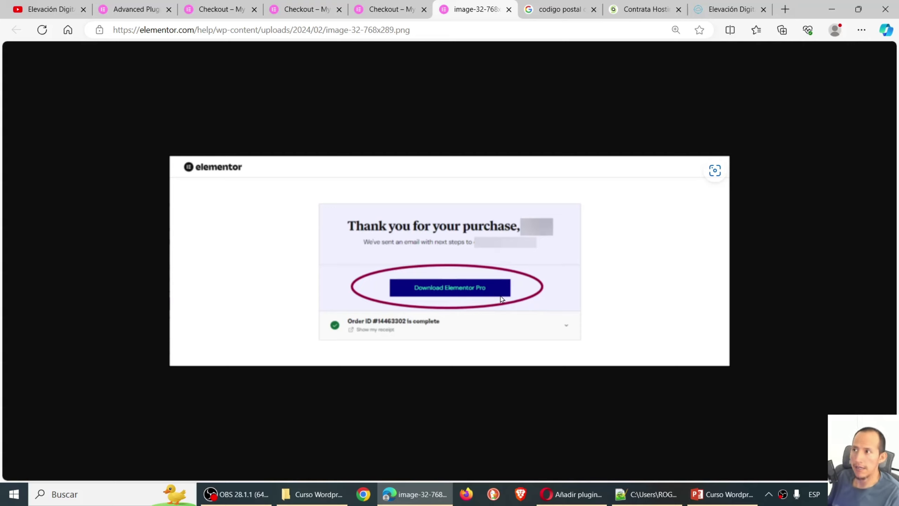
Point out elementor-pro.3.21.1.zip in the Curso Wordpress 2024 ELEMENTOR folder
click(312, 494)
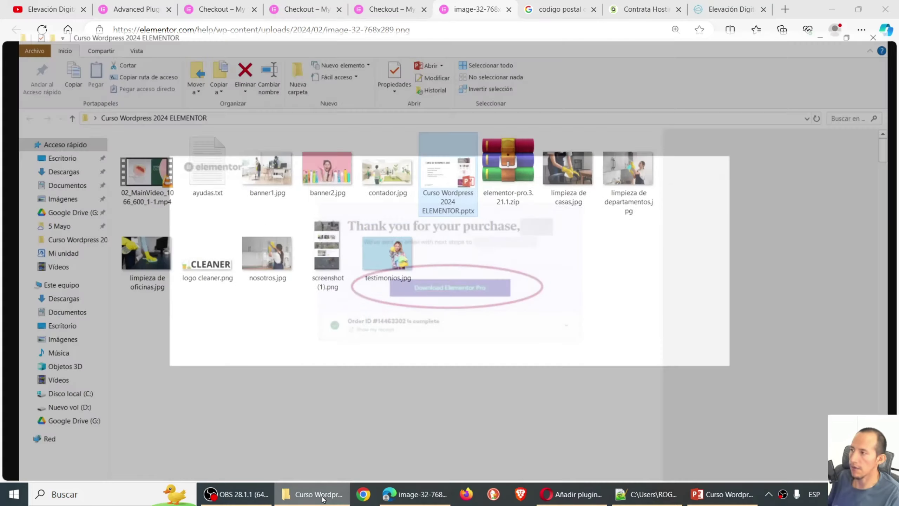
click(472, 342)
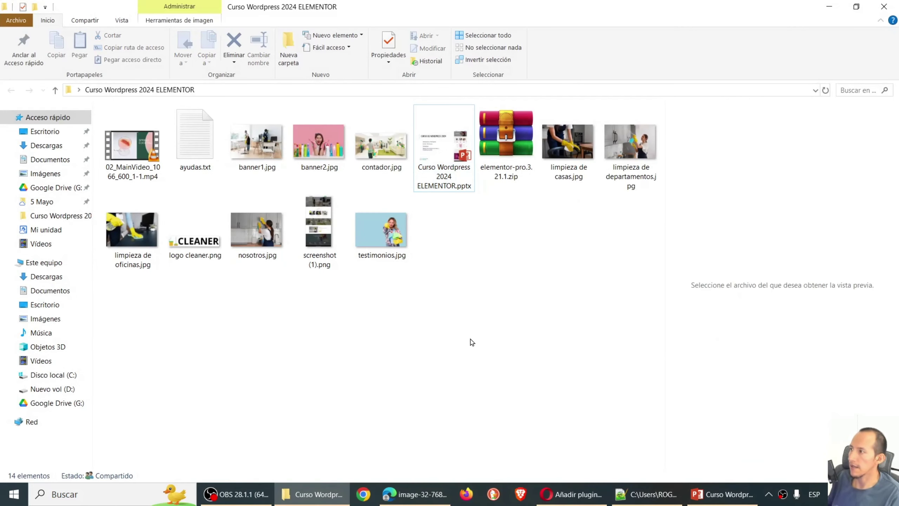
click(514, 184)
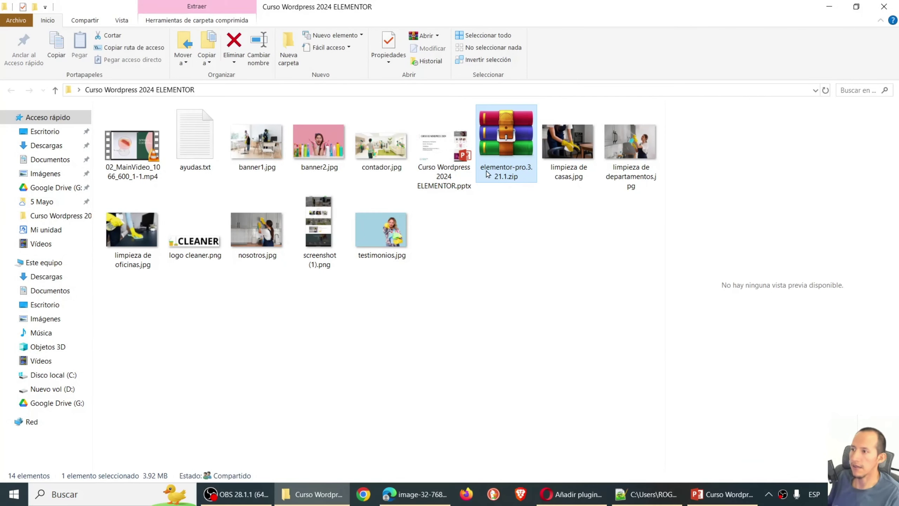
click(526, 283)
click(516, 166)
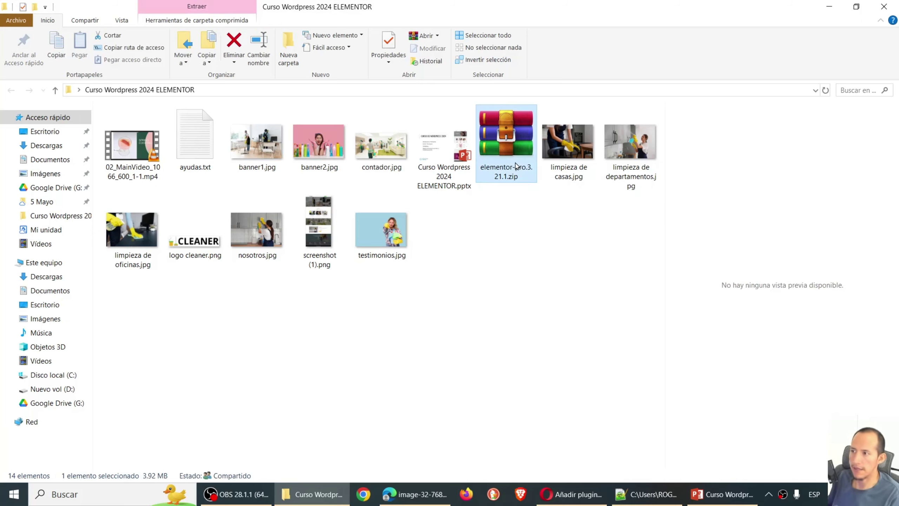
Return to the CLEANER site's WordPress Plugins list and open Add Plugins
click(534, 292)
click(571, 494)
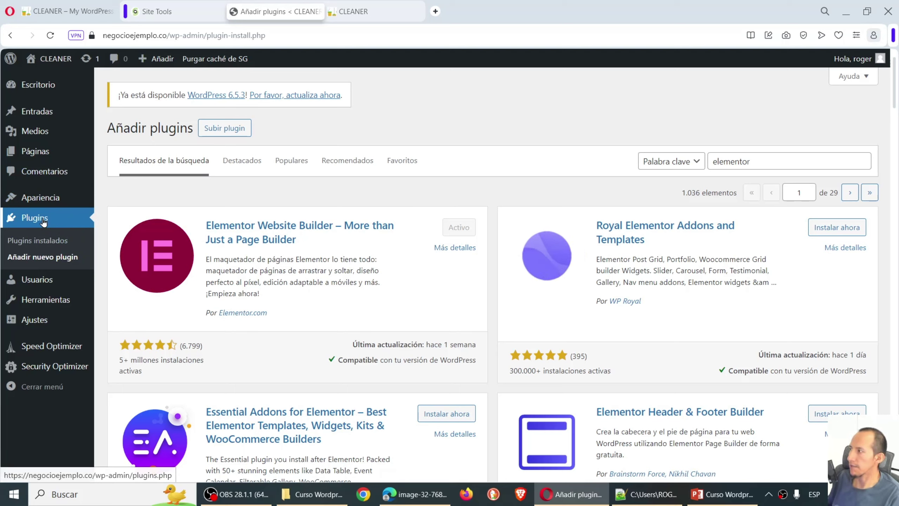
click(66, 219)
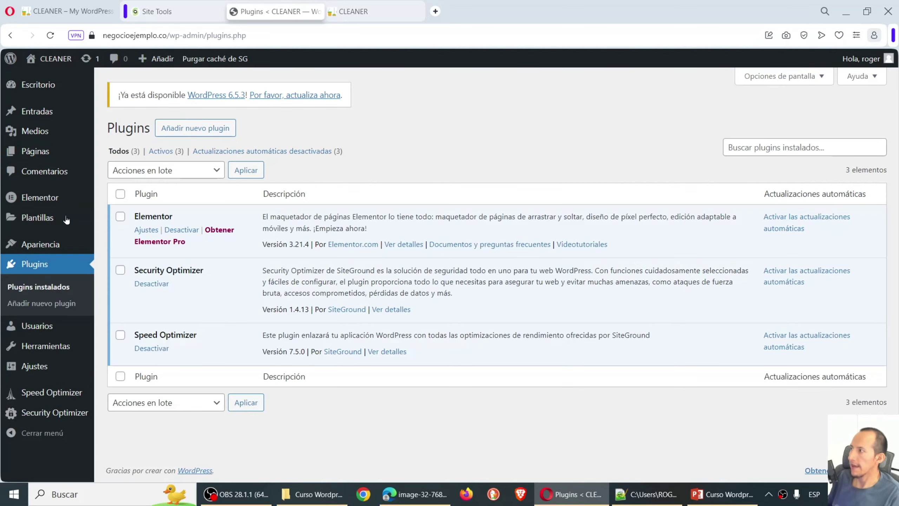
click(231, 134)
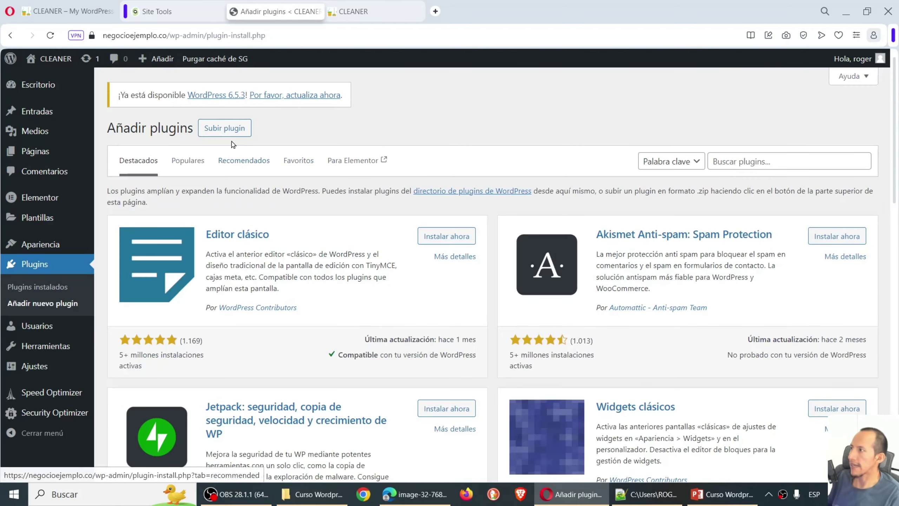
Select elementor-pro.3.21.1.zip in the Subir plugin upload form
click(244, 132)
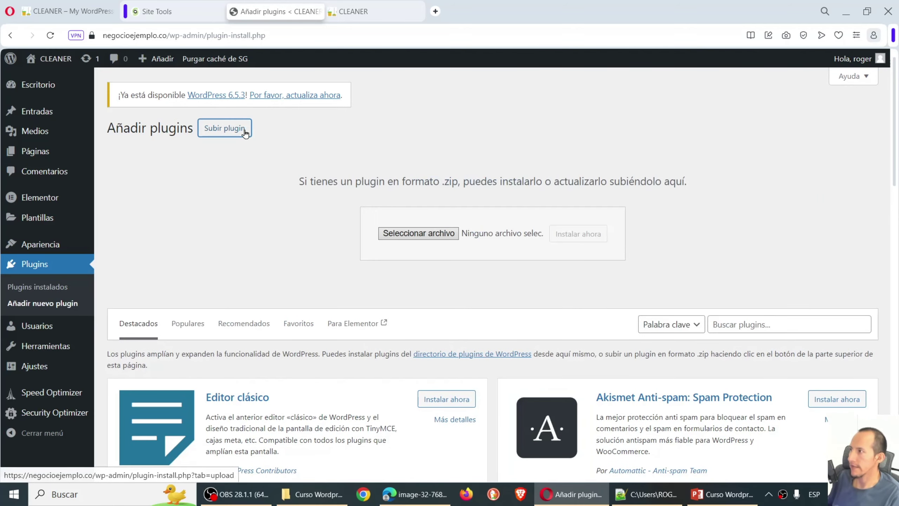
click(450, 235)
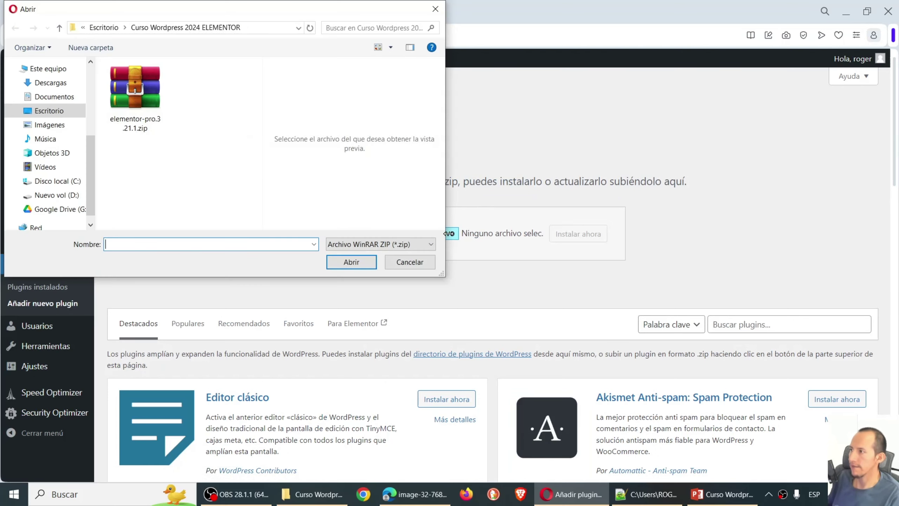
click(143, 111)
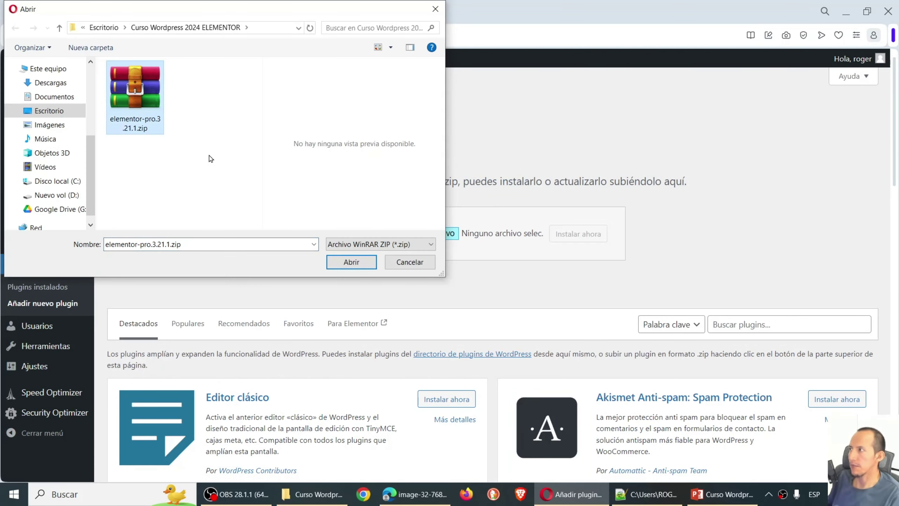
click(351, 262)
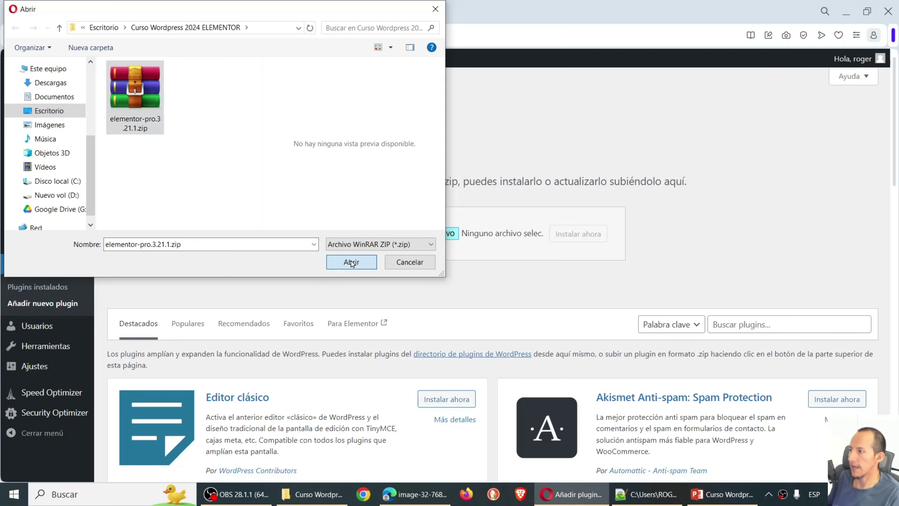
Install and activate Elementor Pro 3.21.1, then show the course outline slide
click(604, 242)
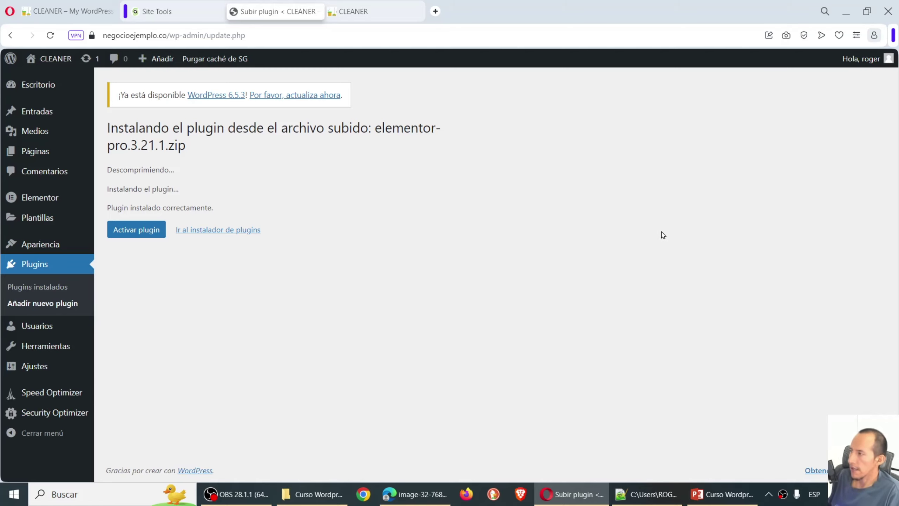
click(157, 236)
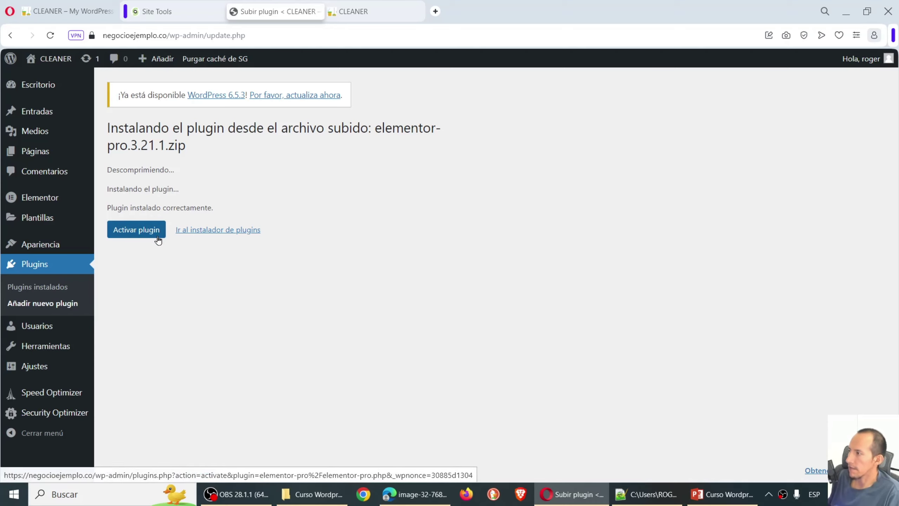
click(158, 240)
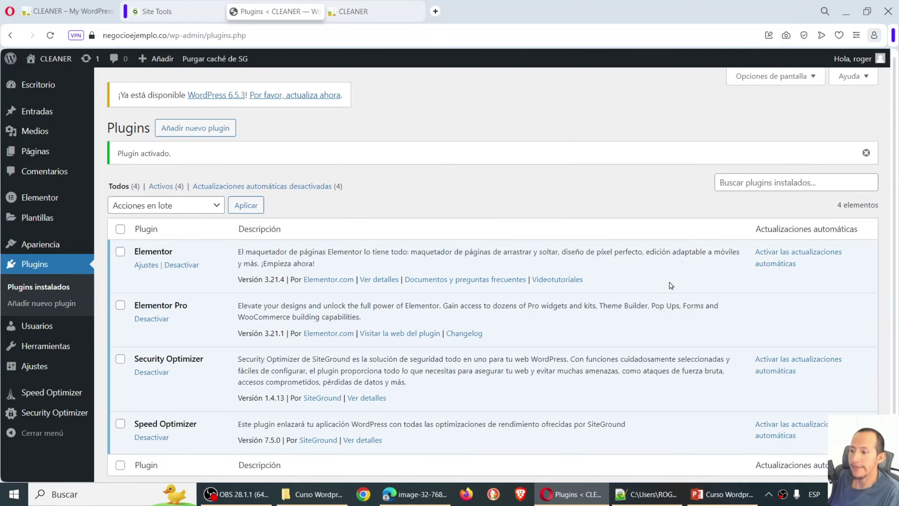
click(722, 494)
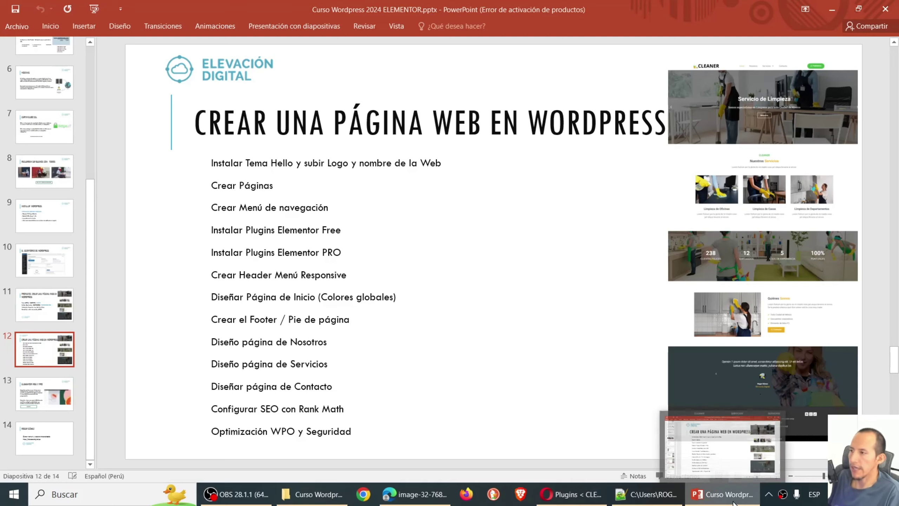
click(734, 503)
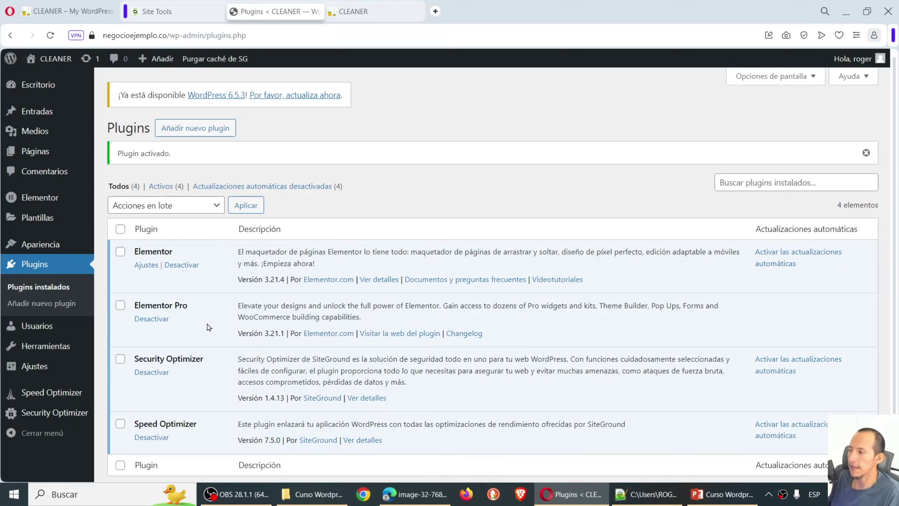
click(719, 494)
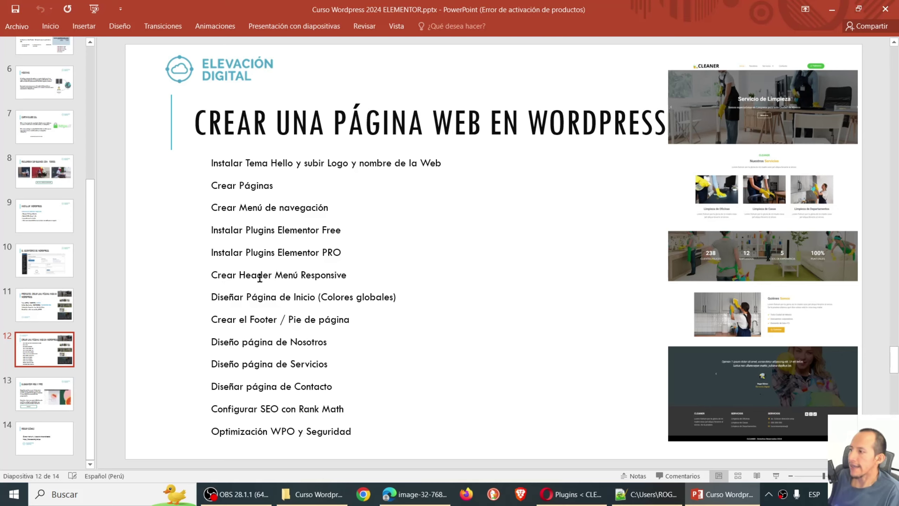
key(ctrl)
key(ctrl)
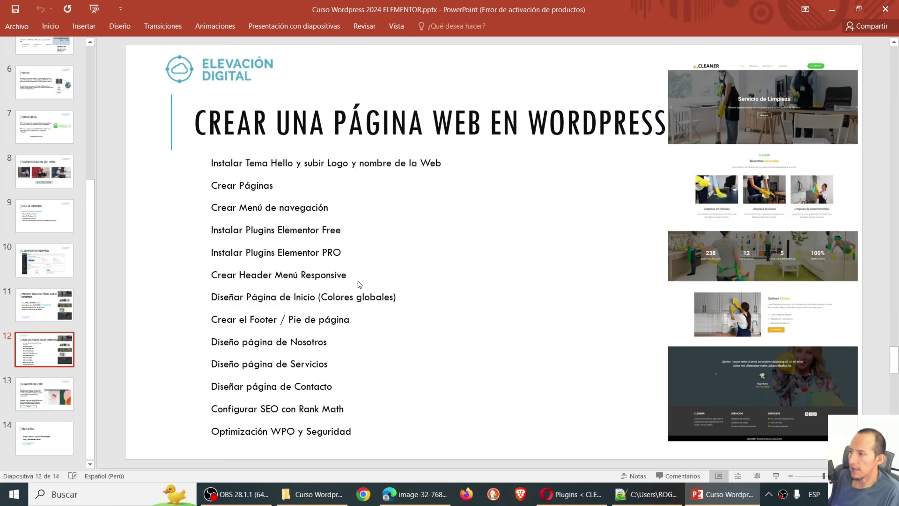
click(718, 494)
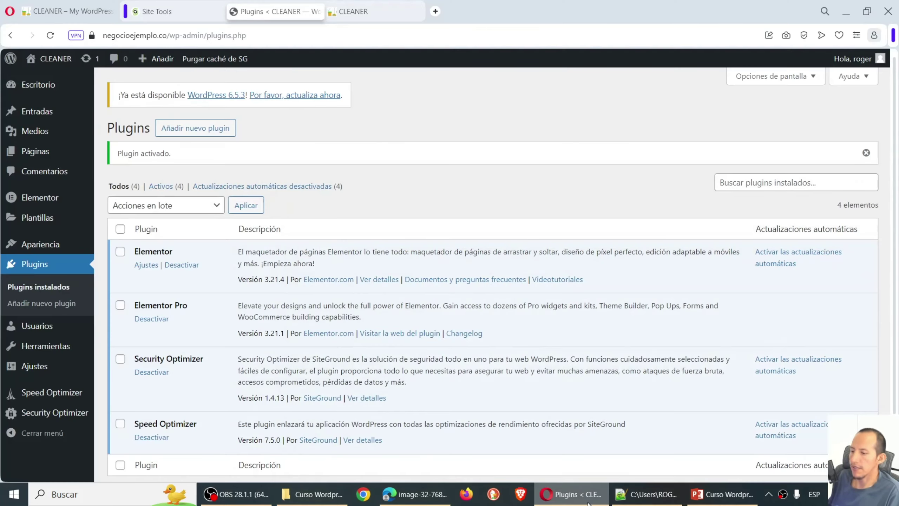
Bring the WordPress plugins page forward and open the Plantillas submenu
click(589, 502)
click(588, 502)
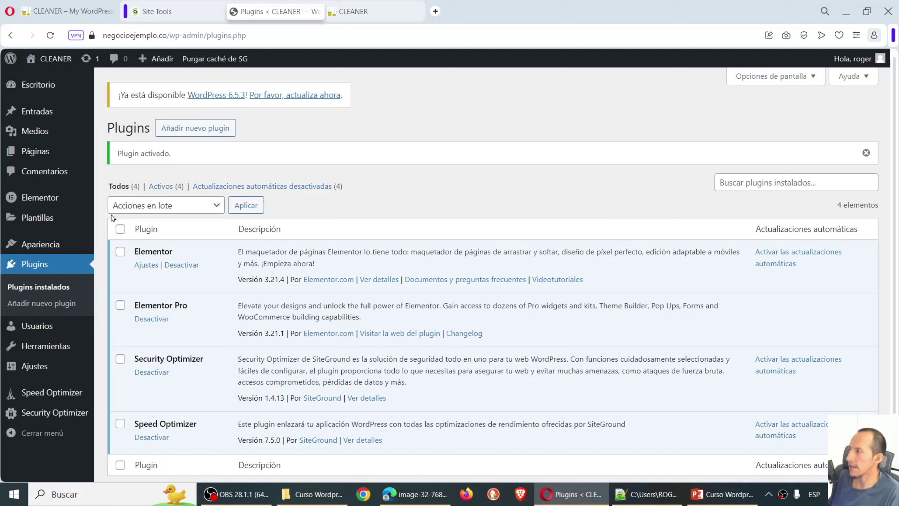
mouse_move(61, 222)
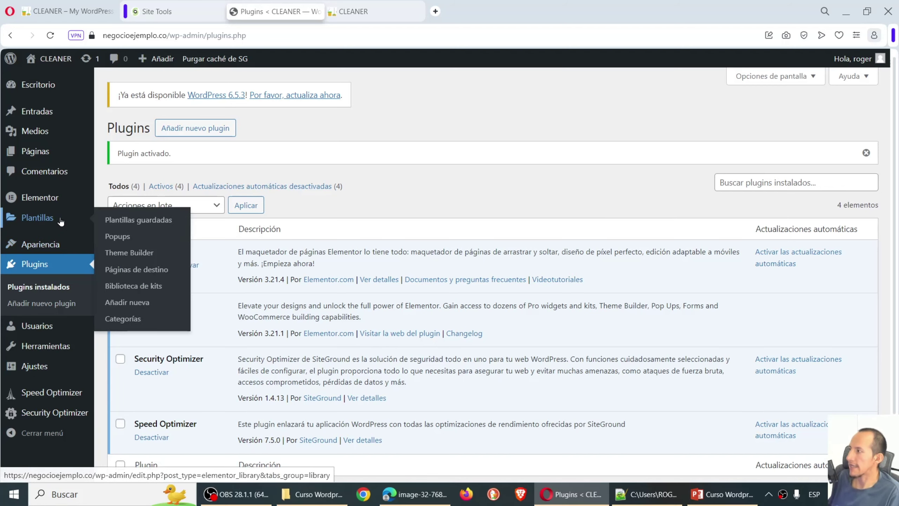
click(61, 218)
Open Elementor's Theme Builder and add a new Header template
click(172, 254)
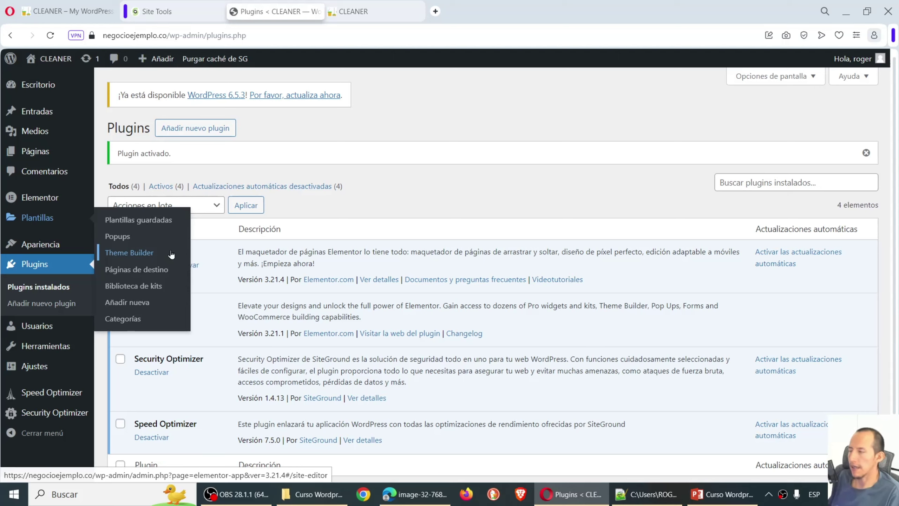
click(171, 254)
click(171, 254)
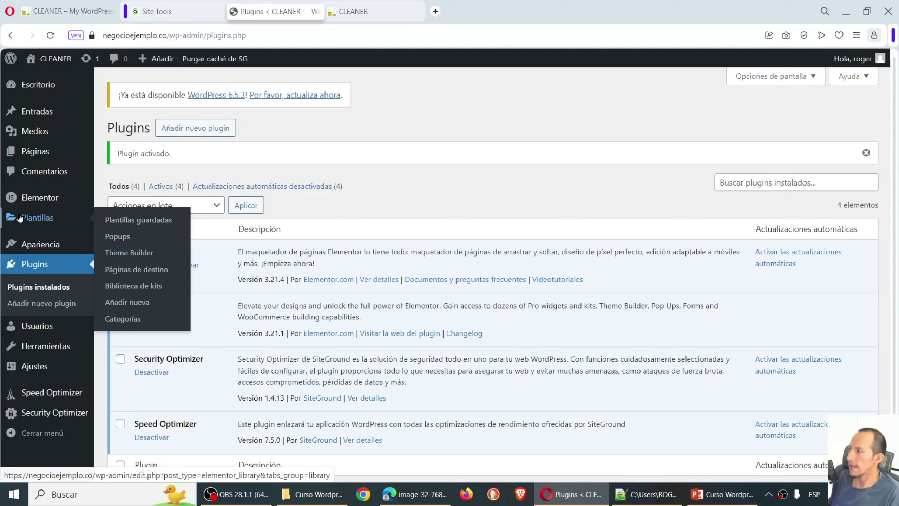
click(163, 256)
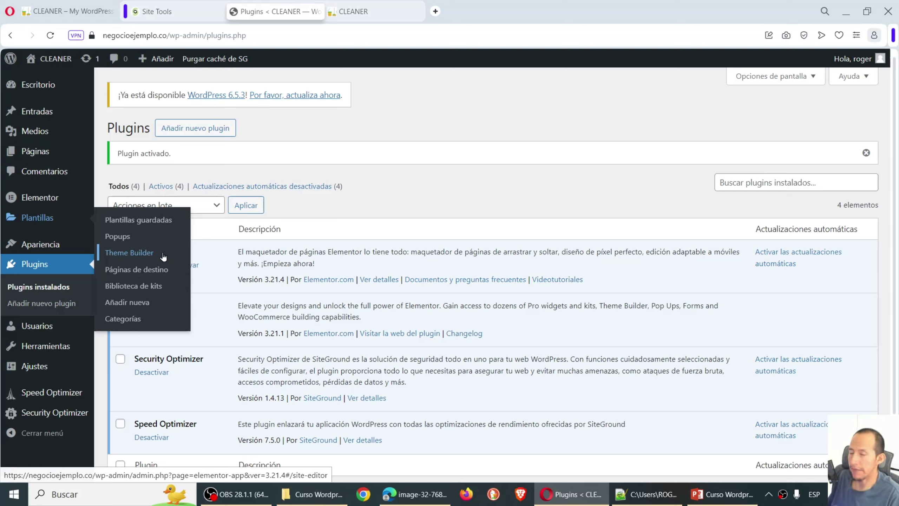
click(164, 253)
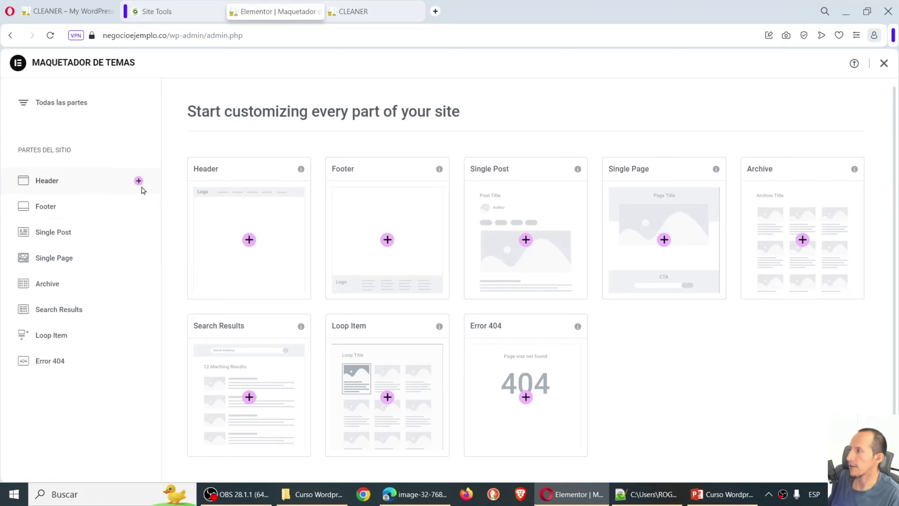
click(139, 181)
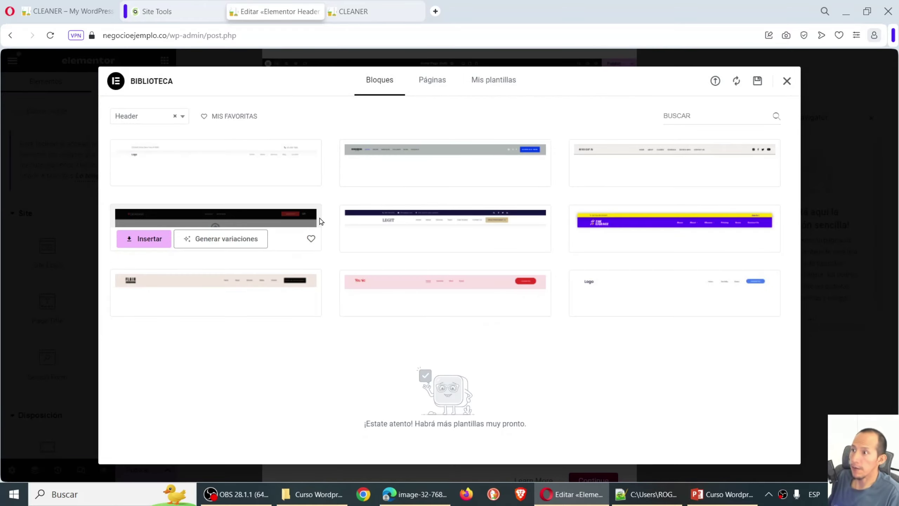
Preview The Garage header in the block library, then close the library without inserting it
mouse_move(195, 181)
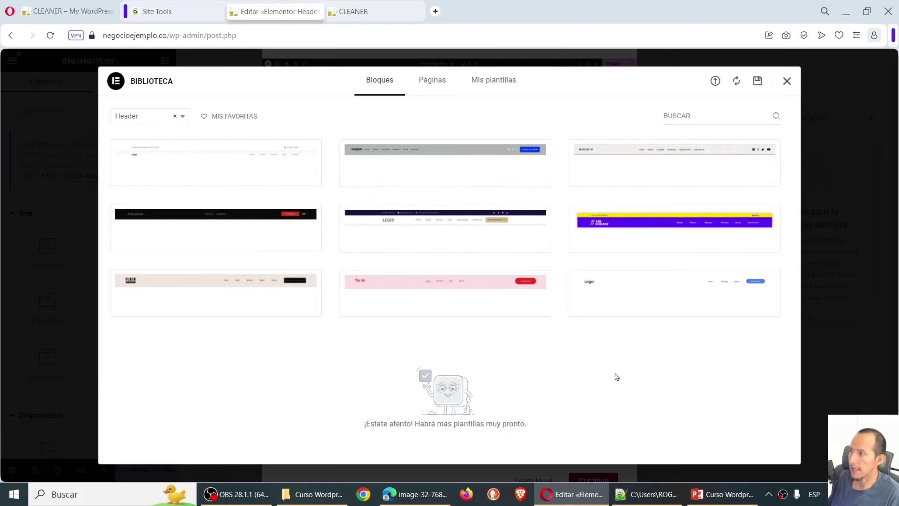
mouse_move(634, 222)
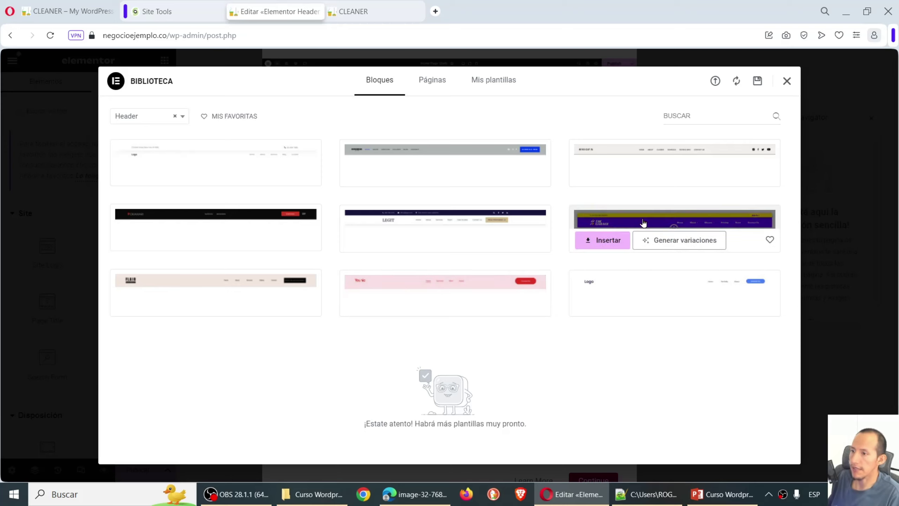
click(627, 220)
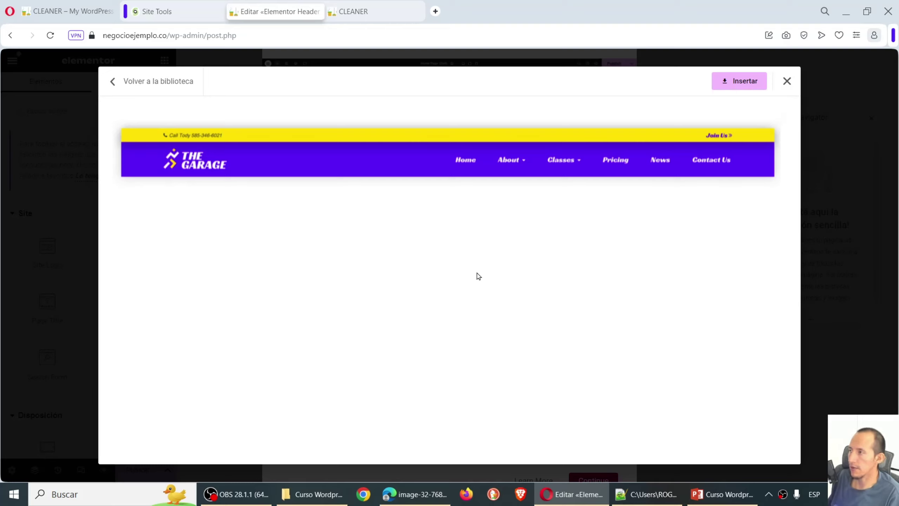
click(788, 82)
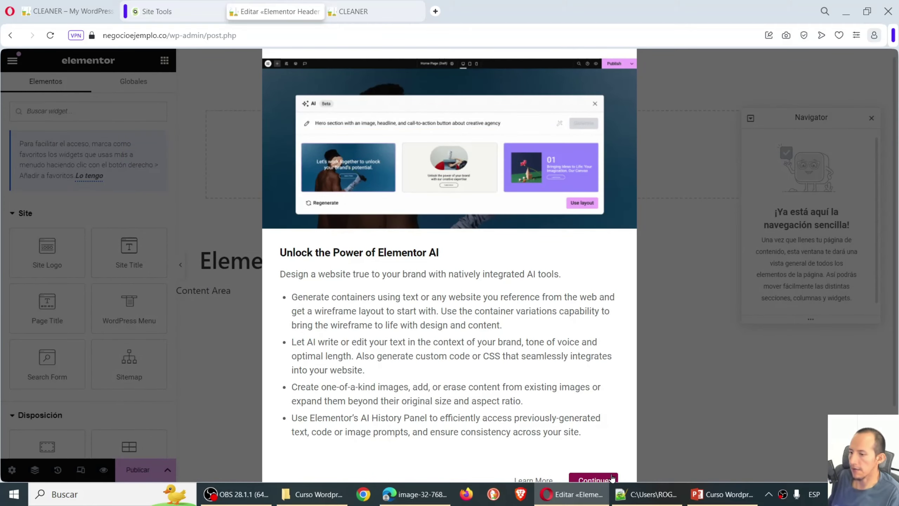
Dismiss the Elementor AI introduction and close the Navigator panel
click(594, 478)
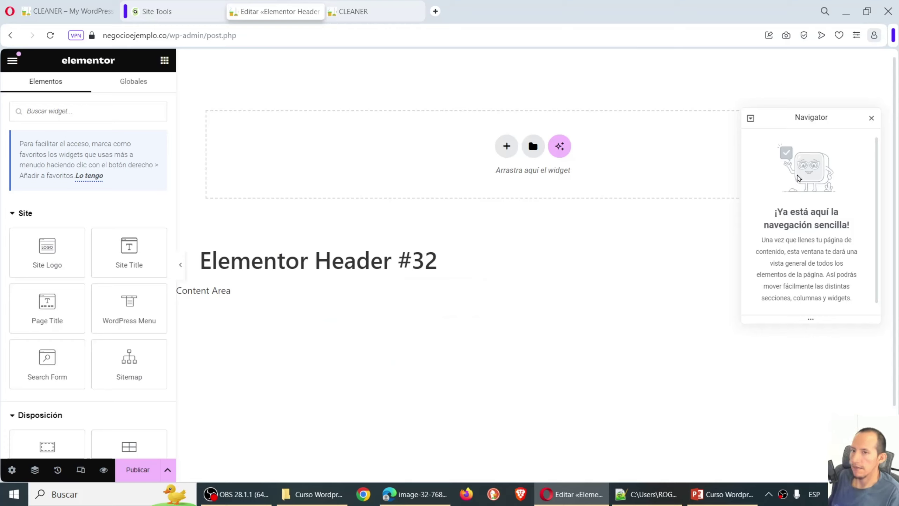
drag(798, 122, 769, 192)
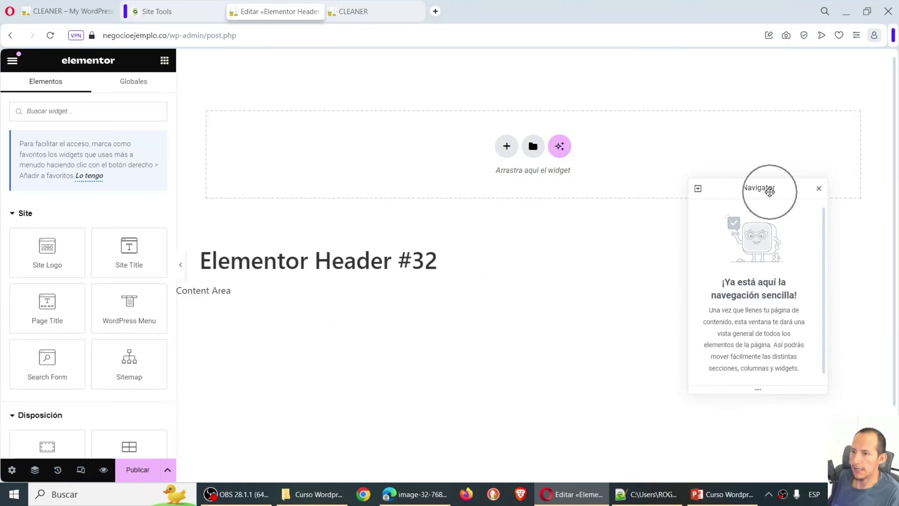
click(819, 189)
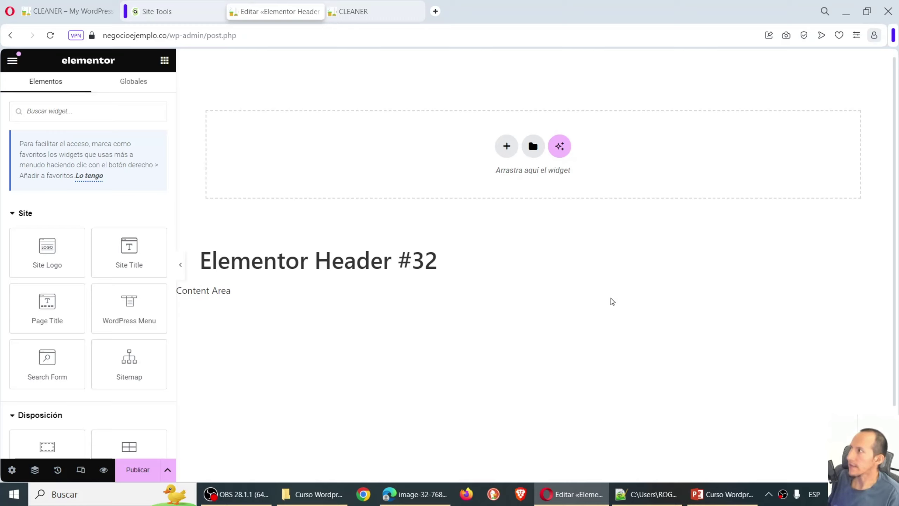
Open the editor's hamburger menu, then return to the Elements widget panel
click(16, 67)
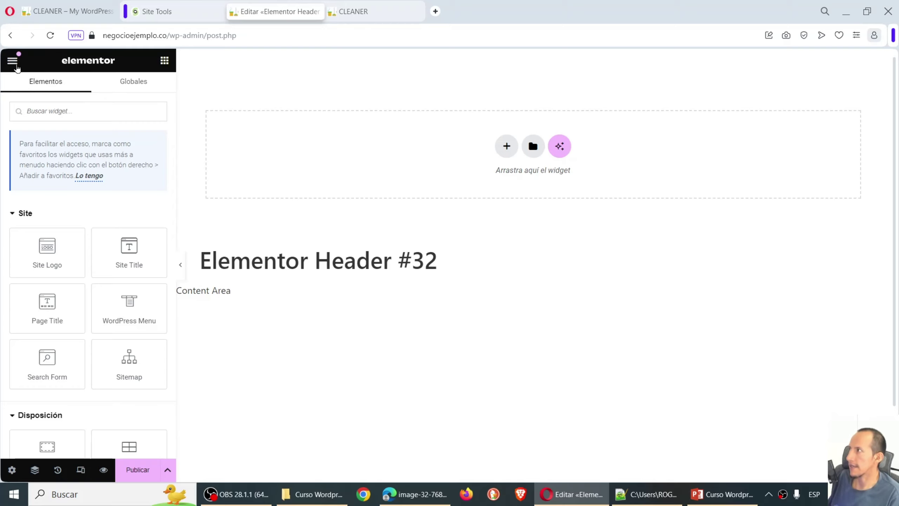
click(17, 68)
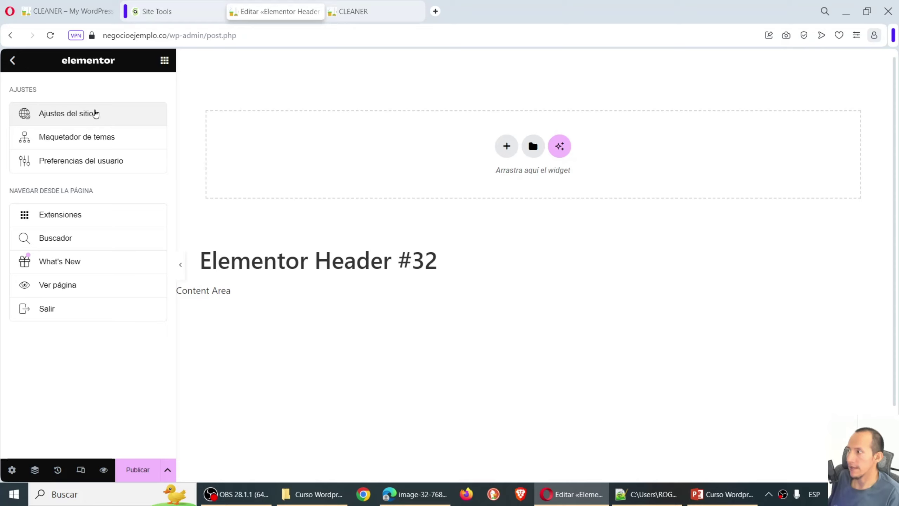
click(79, 314)
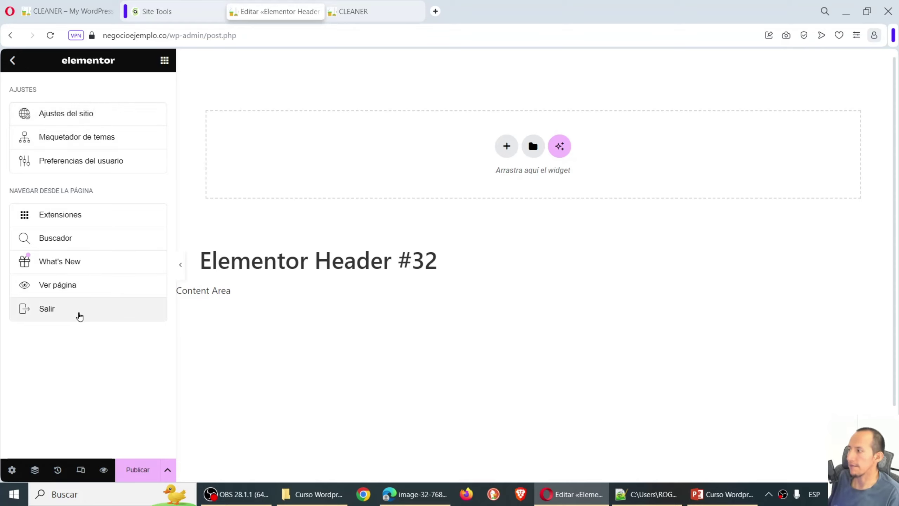
click(79, 315)
click(79, 314)
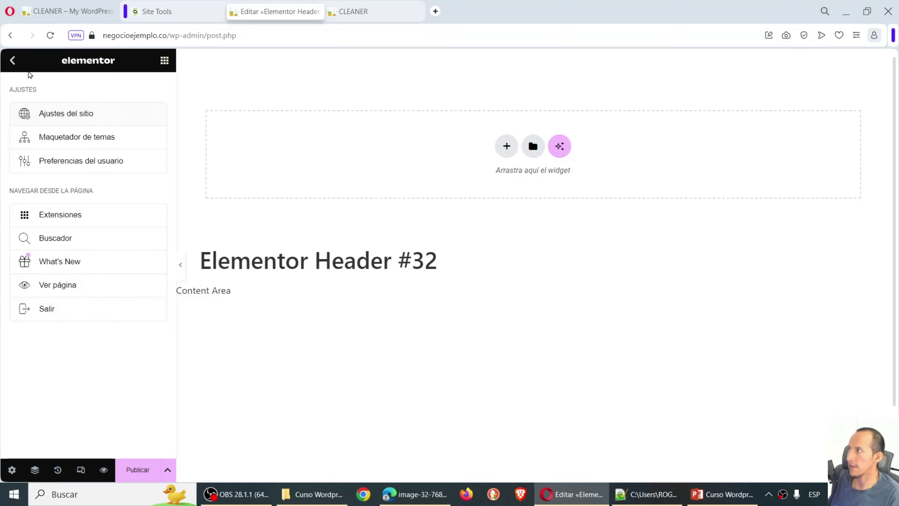
click(12, 63)
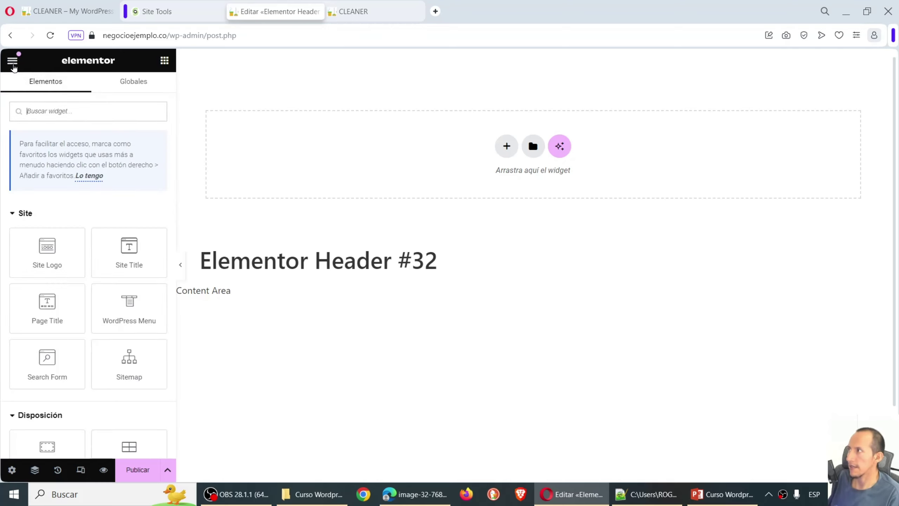
click(91, 66)
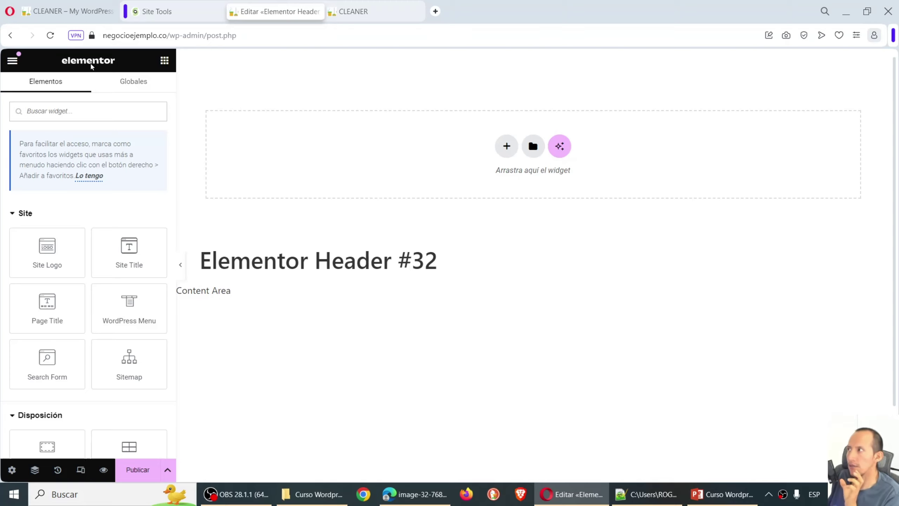
click(91, 67)
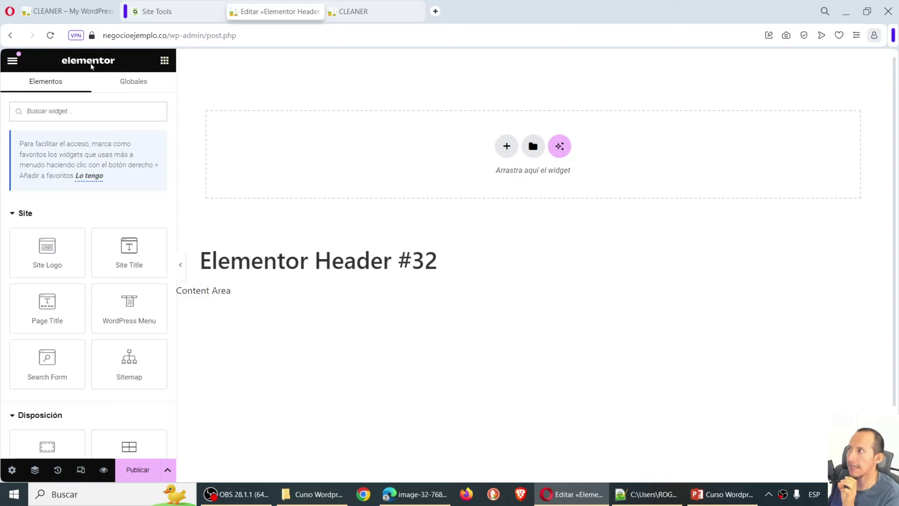
click(91, 67)
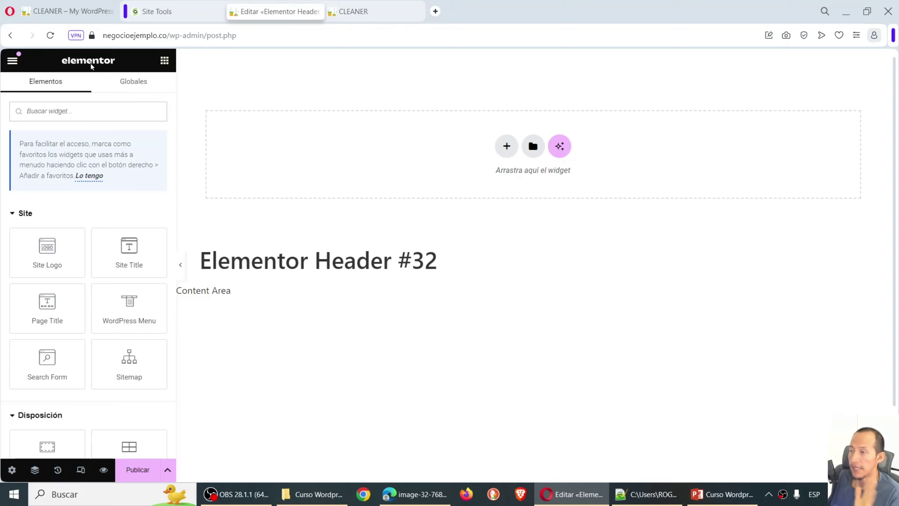
click(169, 67)
click(169, 67)
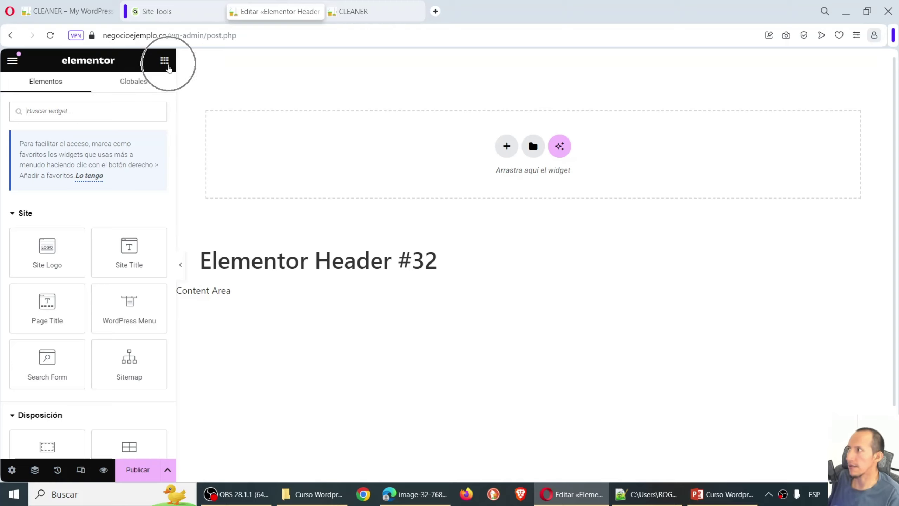
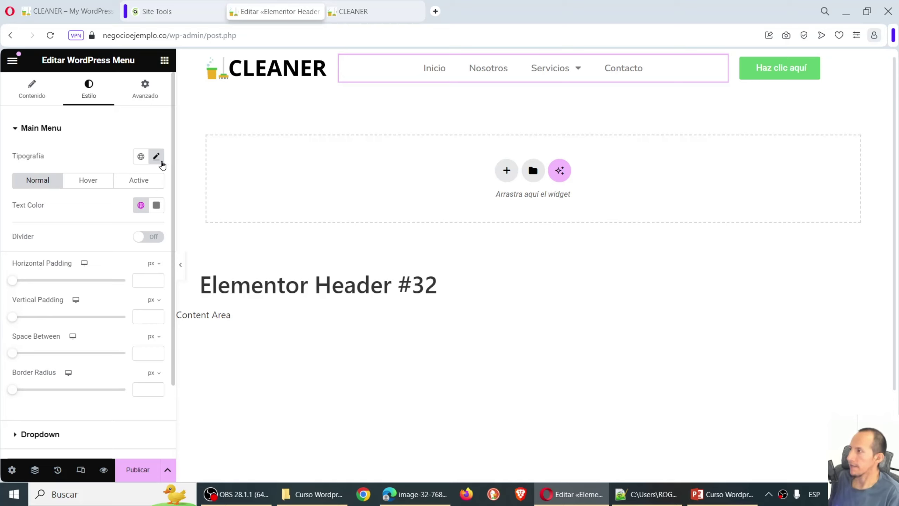
Toggle the menu's Tipografía popover and switch to the Hover colour settings
click(158, 162)
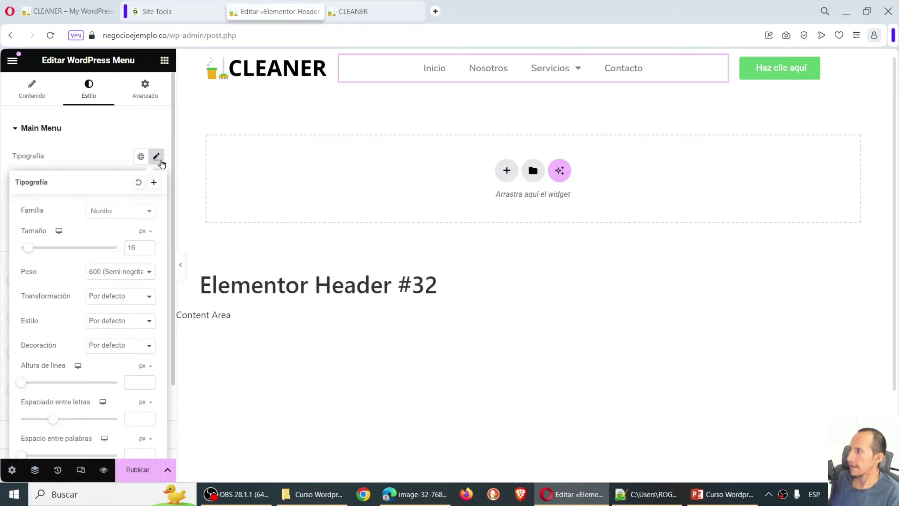
click(158, 162)
click(158, 162)
click(158, 162)
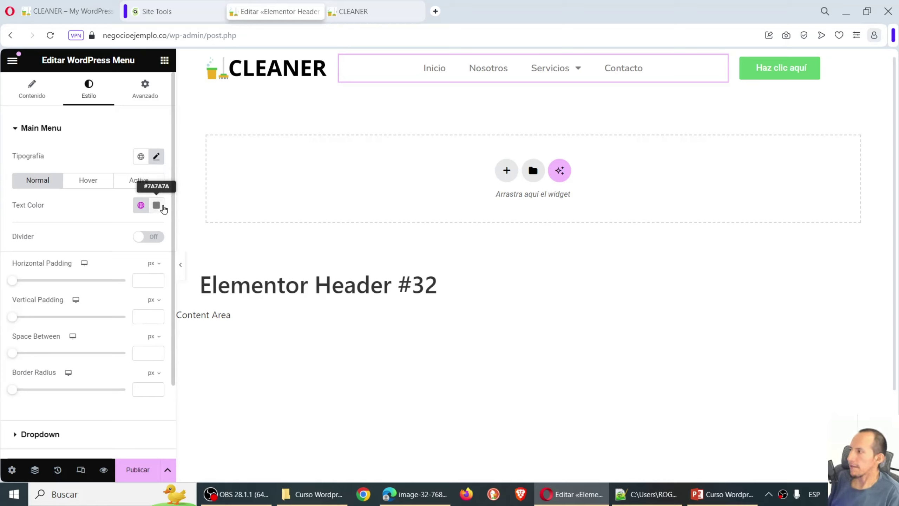
click(94, 184)
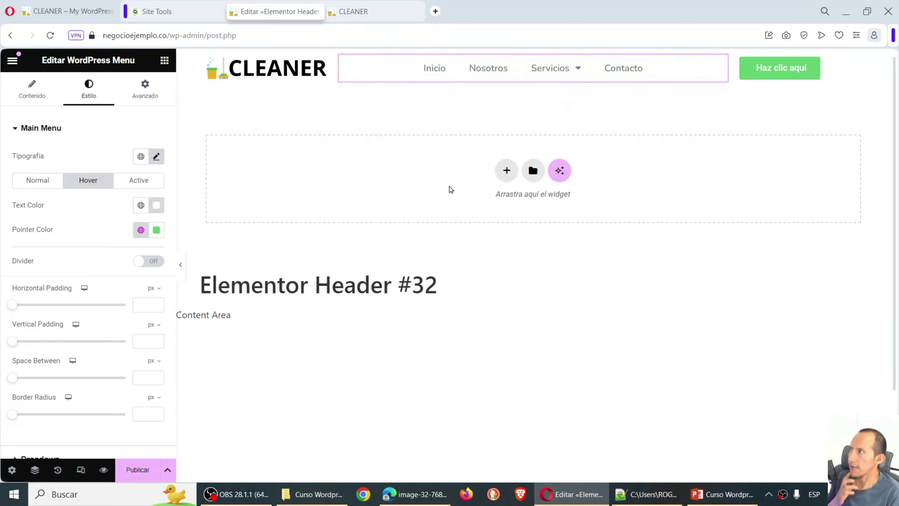
Compare with the live CLEANER site's yellow menu hover effect, then return to the editor
click(70, 10)
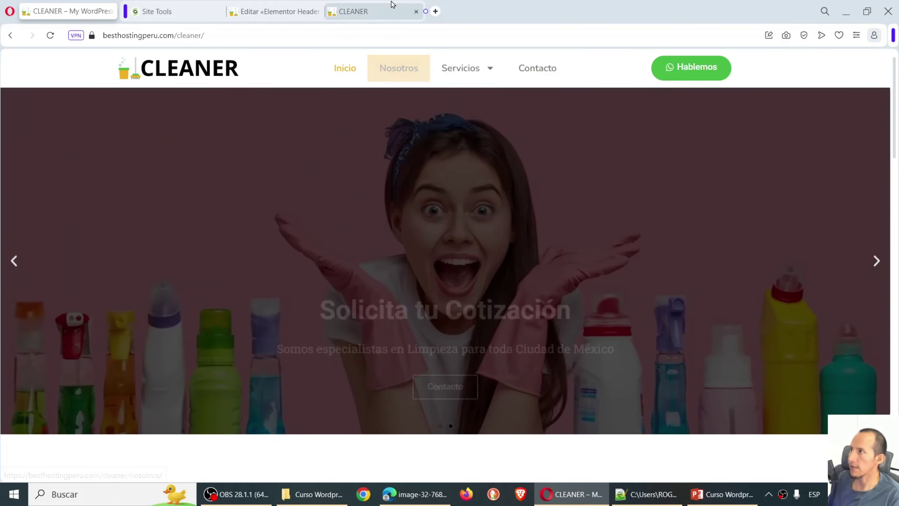
click(392, 6)
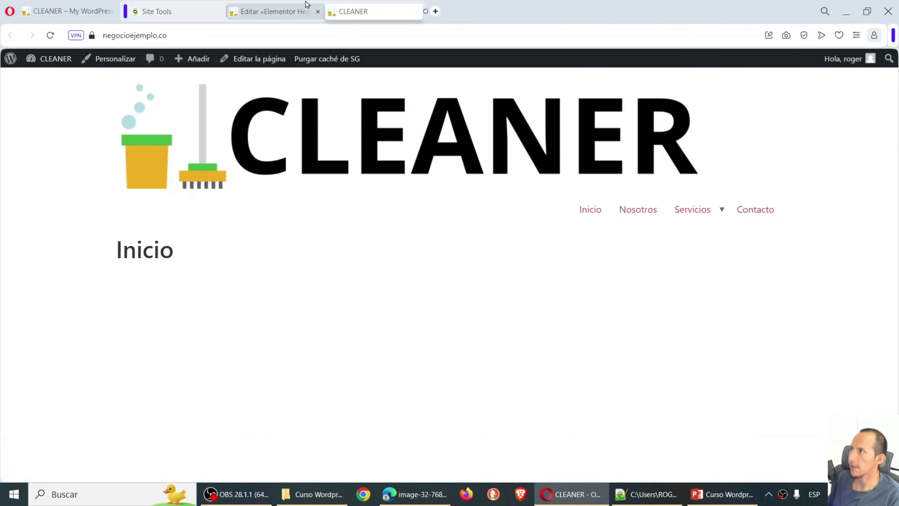
click(293, 7)
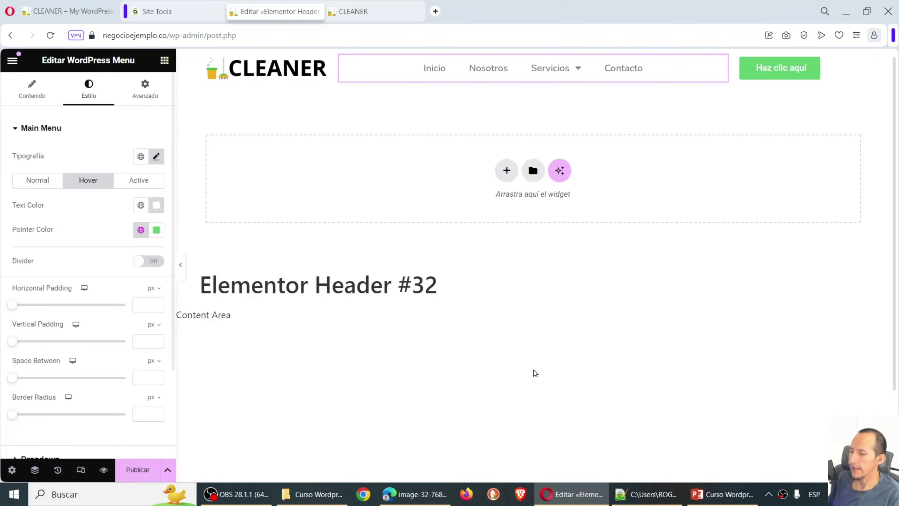
Copy the yellow hex code efaf22 from the Notepad++ colour notes
click(644, 494)
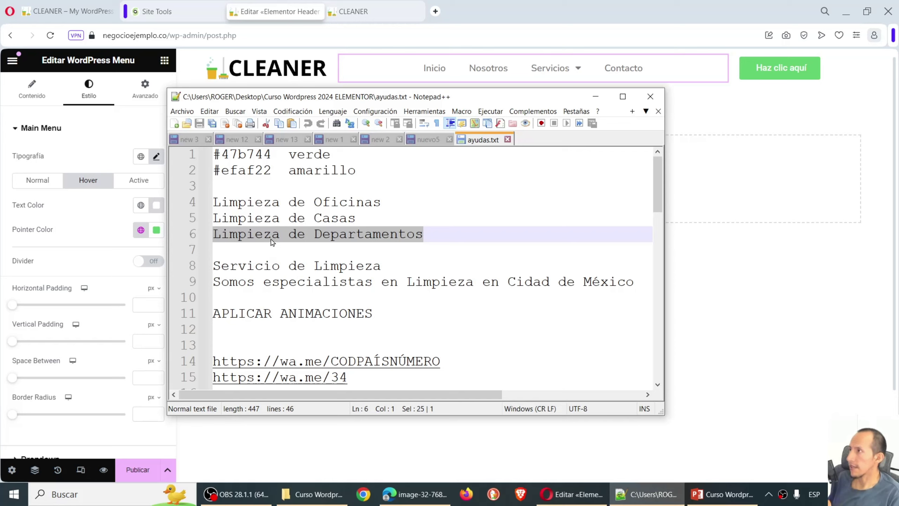
click(314, 170)
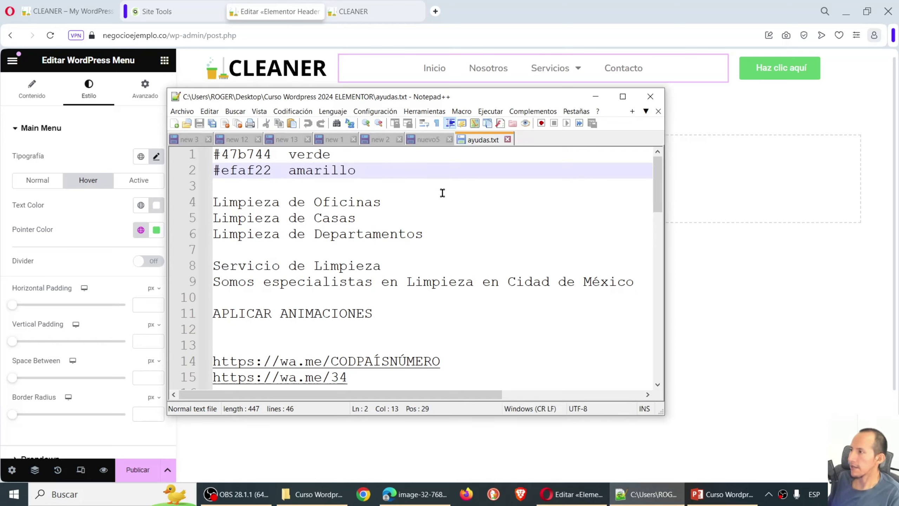
double_click(237, 167)
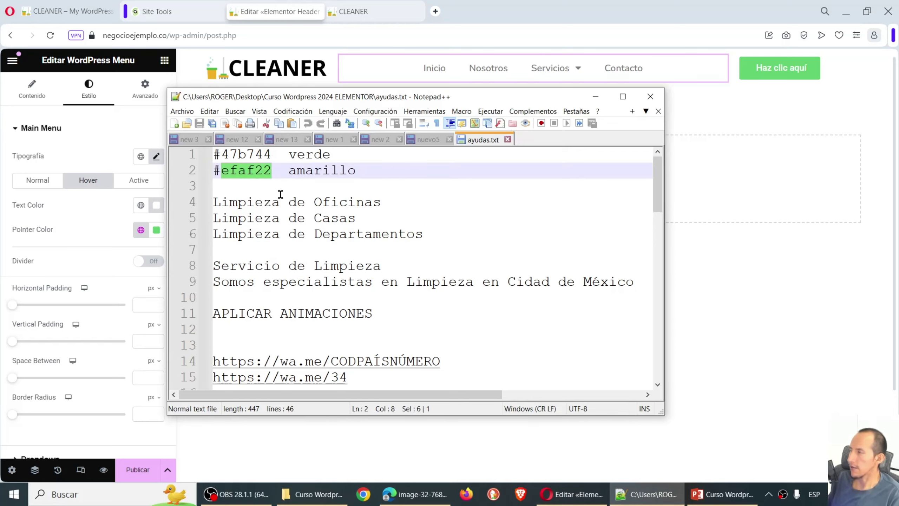
click(257, 4)
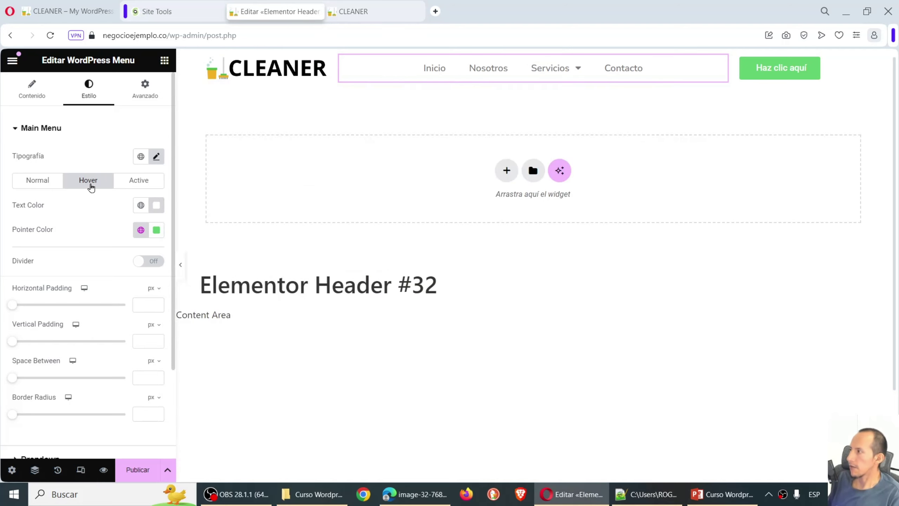
Set the menu's Hover pointer colour to #efaf22 instead of green
click(141, 230)
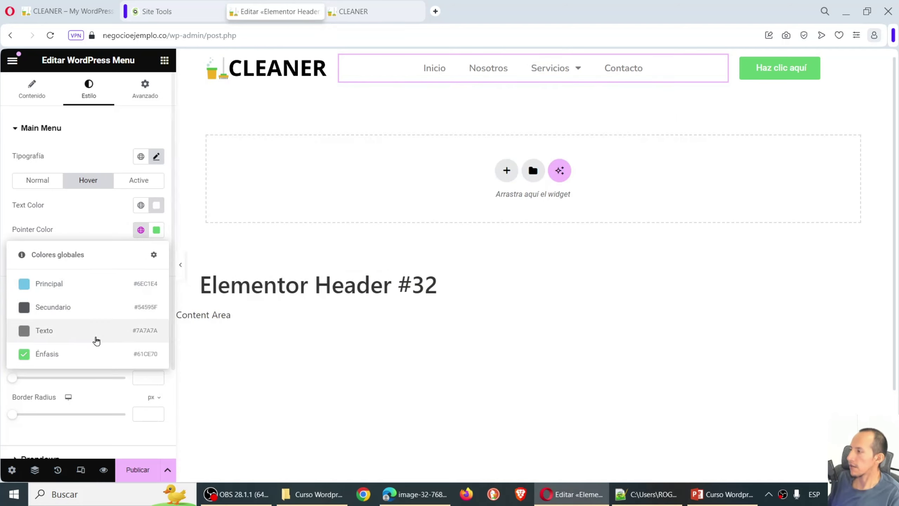
click(156, 230)
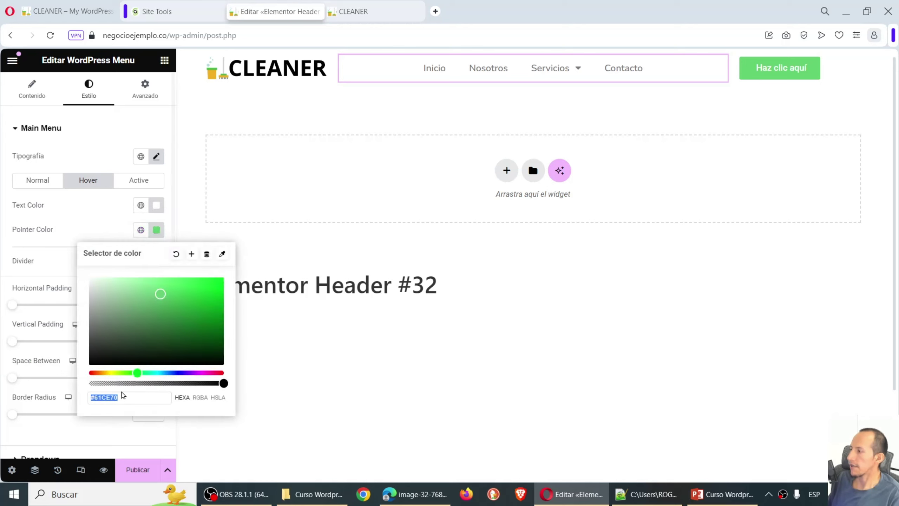
text(#efaf22)
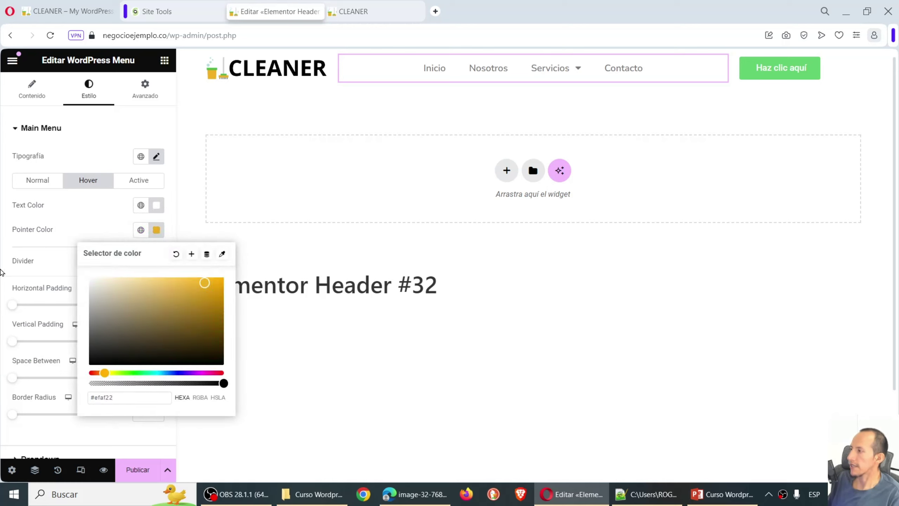
click(14, 244)
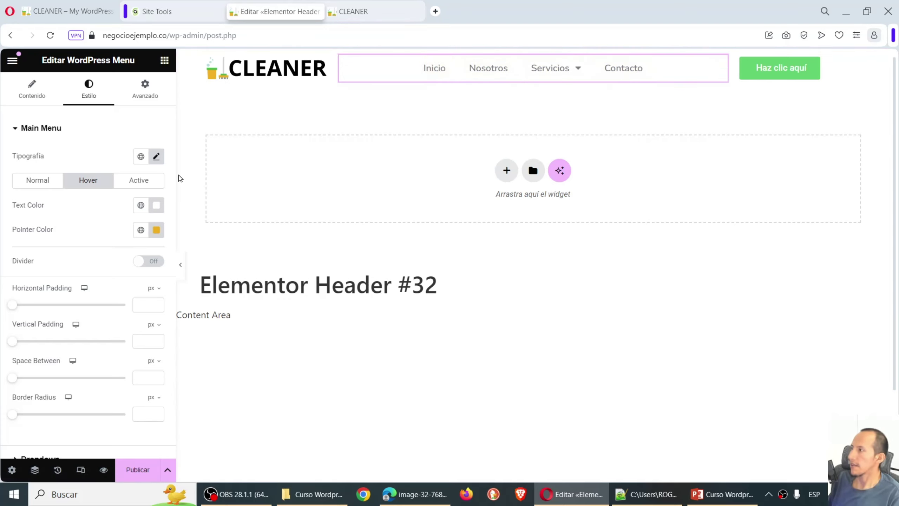
Switch to the Active state and check how the live site marks the current page
click(138, 180)
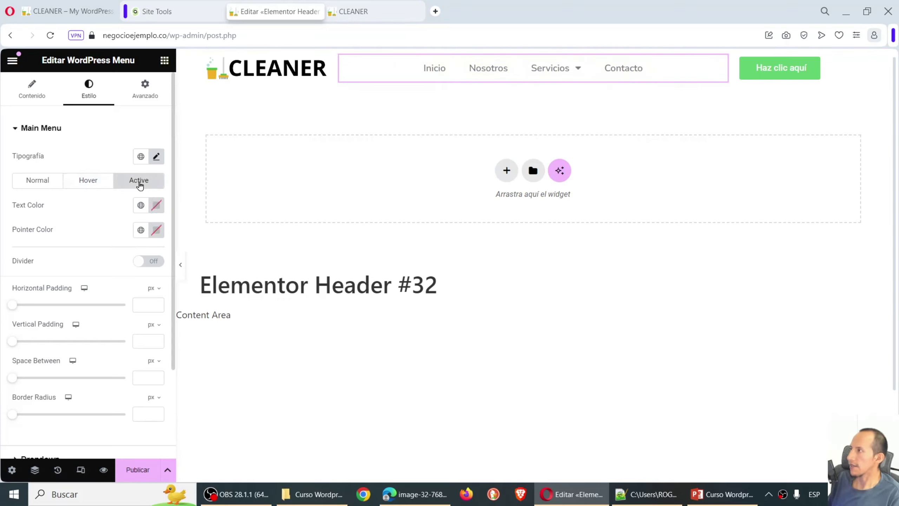
click(42, 4)
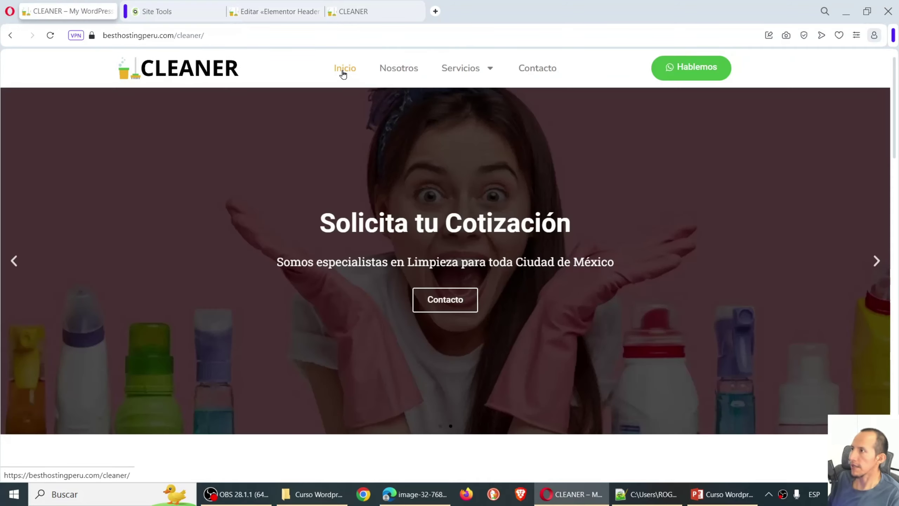
click(378, 4)
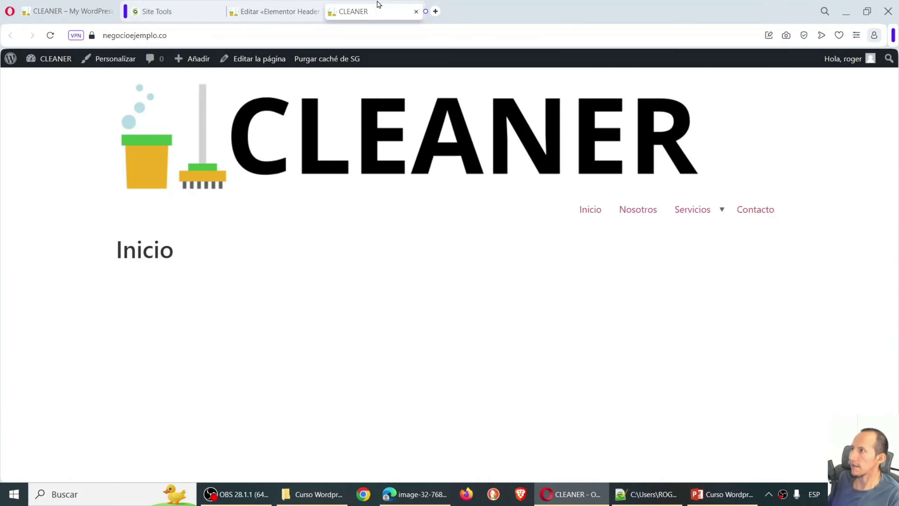
click(240, 4)
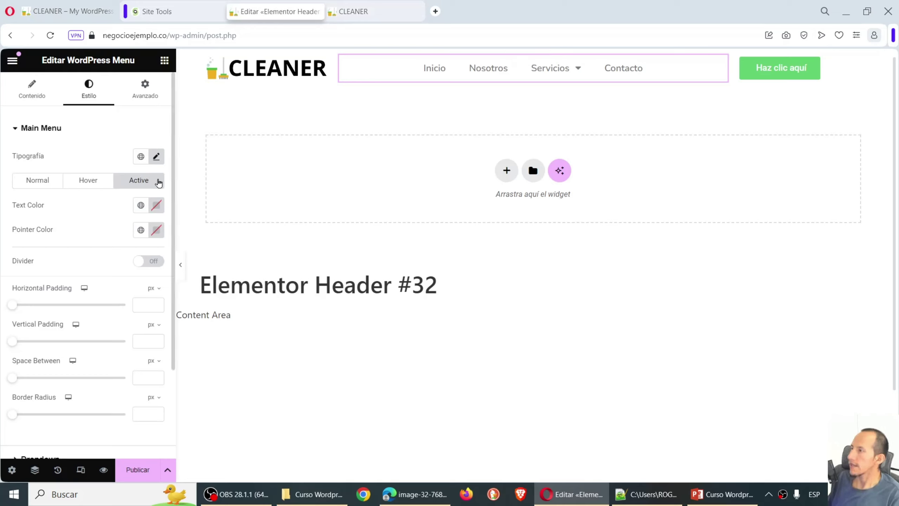
Set the active item's Text Color to #efaf22 and Pointer Color to #FFFFFF
click(157, 206)
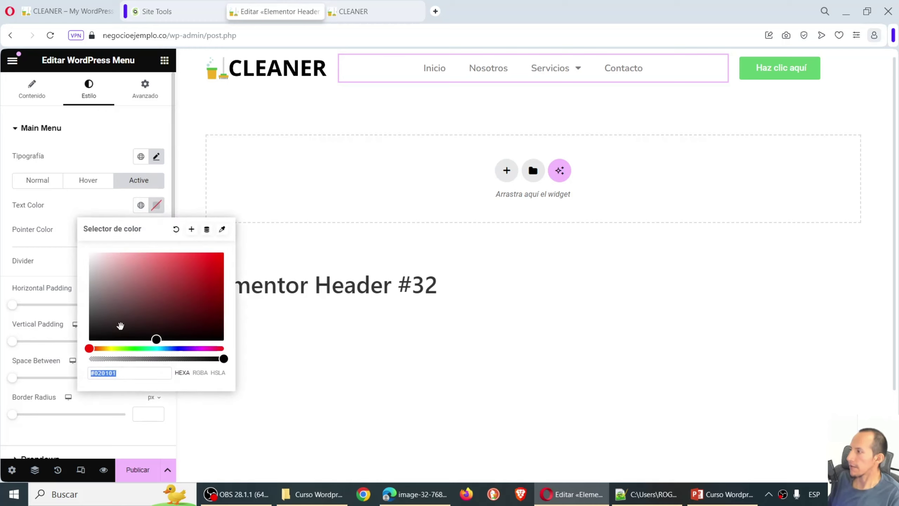
text(#efaf22)
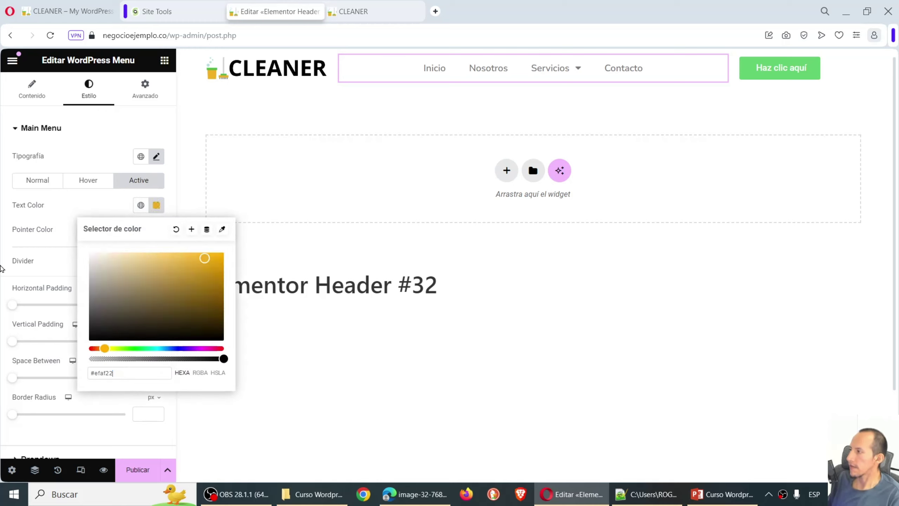
click(14, 228)
click(157, 229)
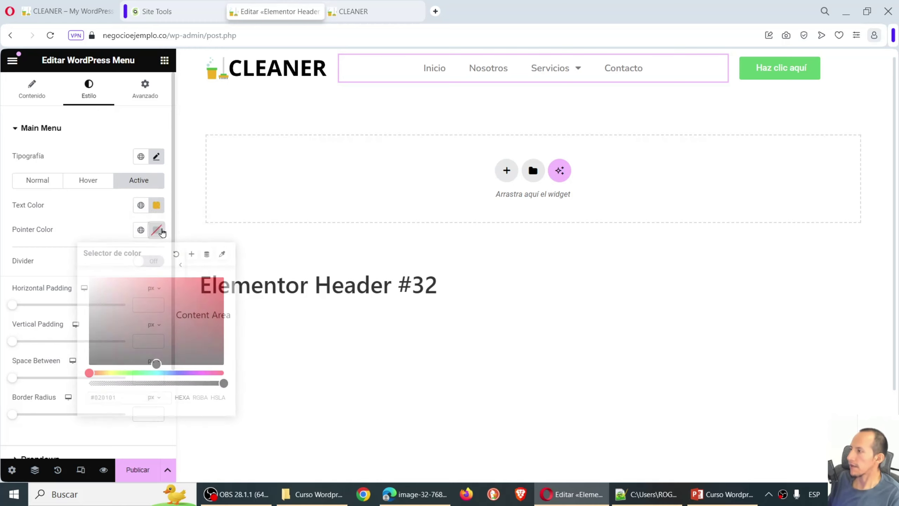
text(#FFFFFF)
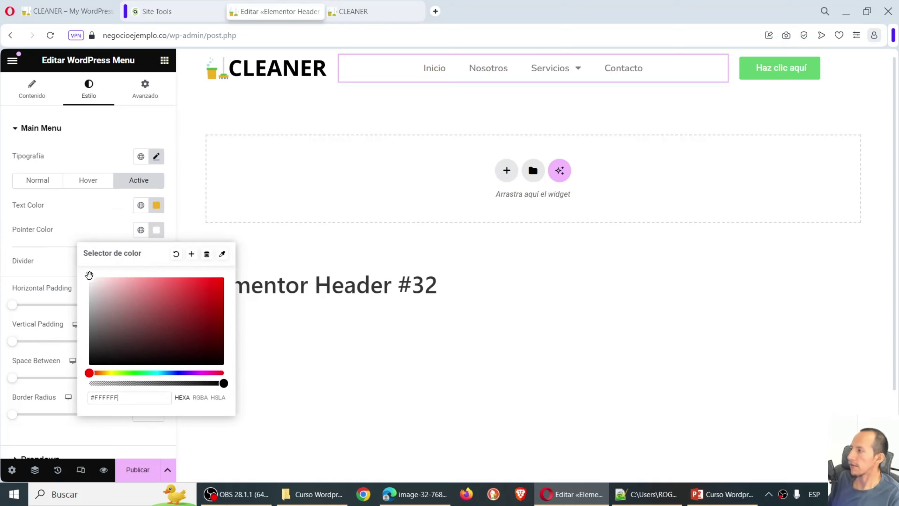
click(156, 229)
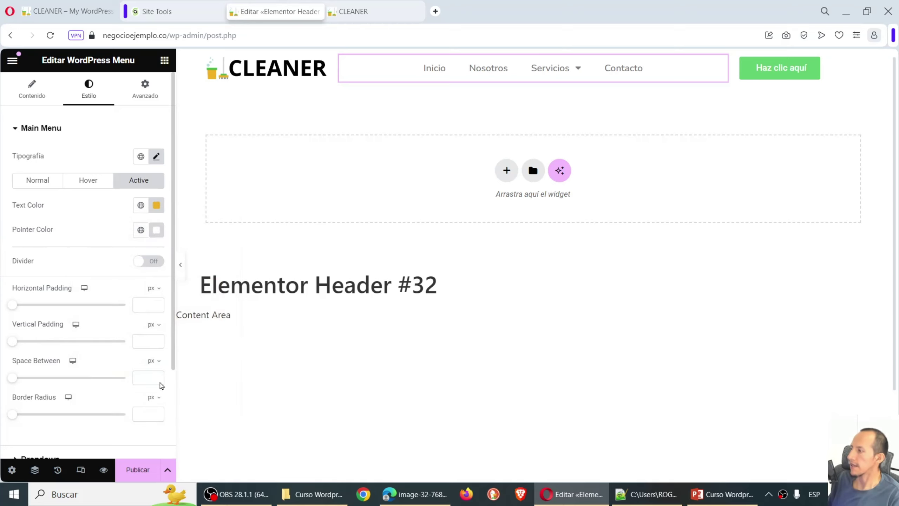
Publish the header with an Include Entire Site condition and switch to the live site
click(138, 471)
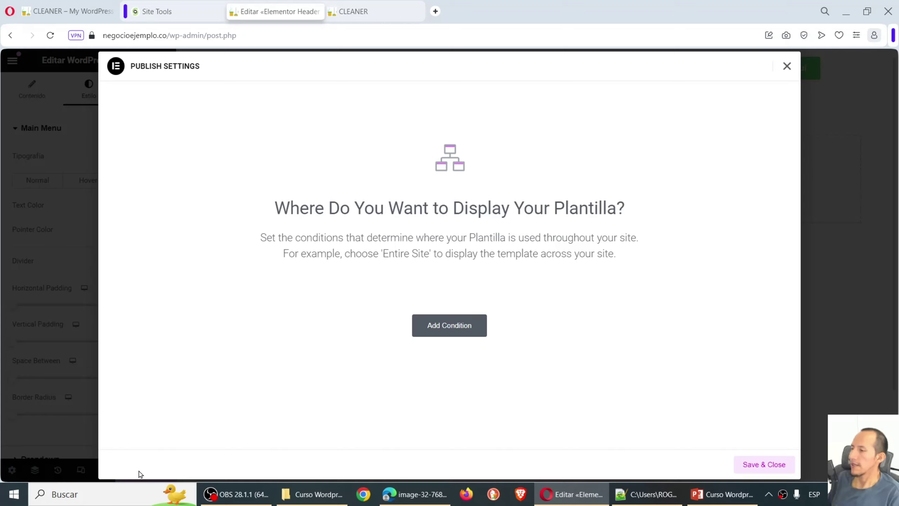
click(480, 330)
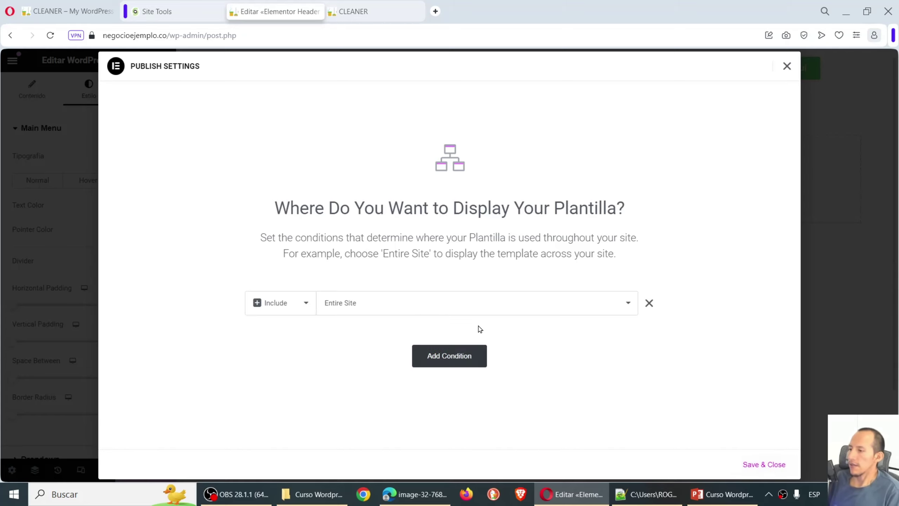
click(293, 311)
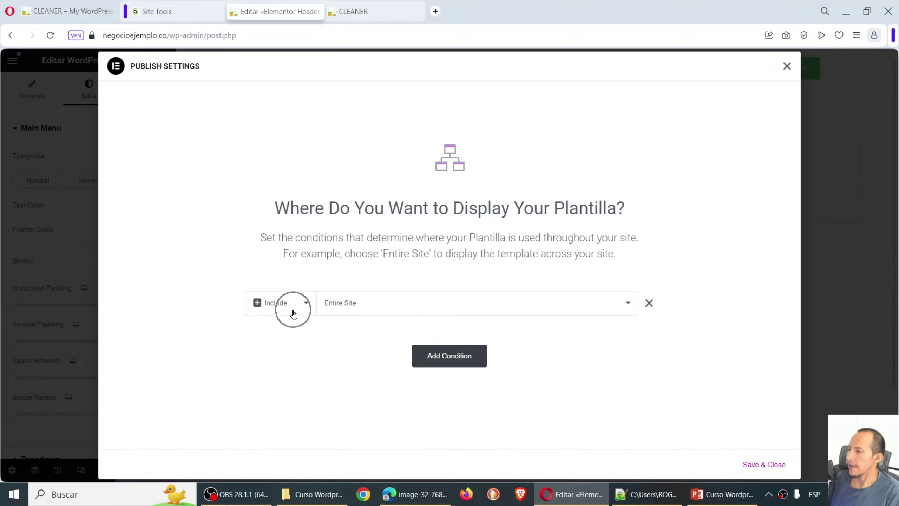
click(365, 309)
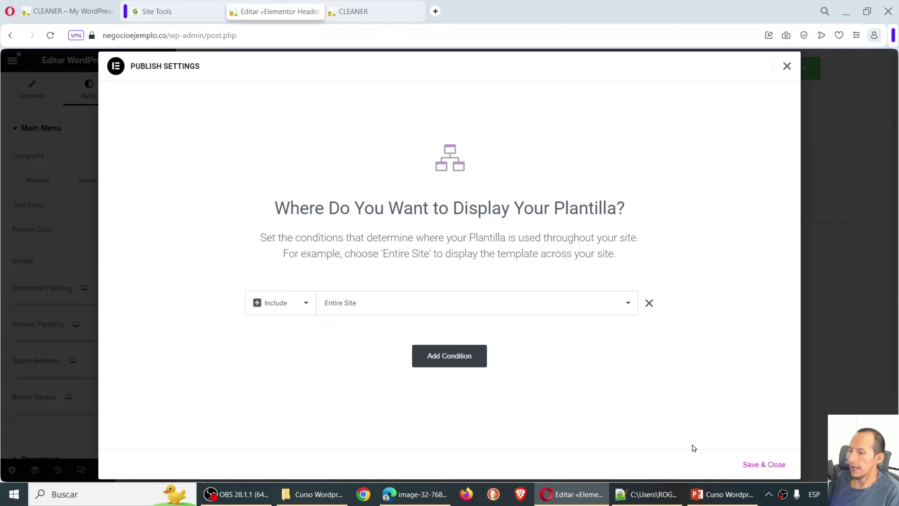
click(758, 467)
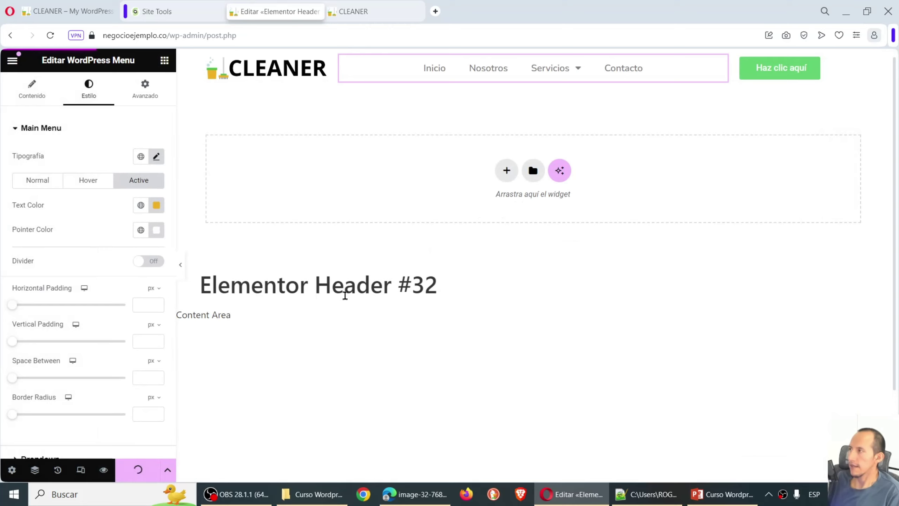
click(387, 5)
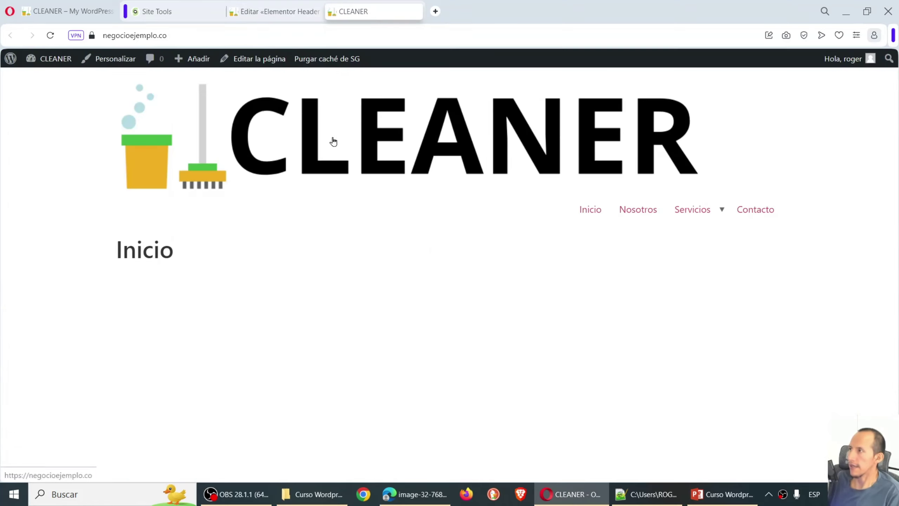
Reload the live site, visit Contacto and Nosotros via the new header, then return to the editor
click(51, 36)
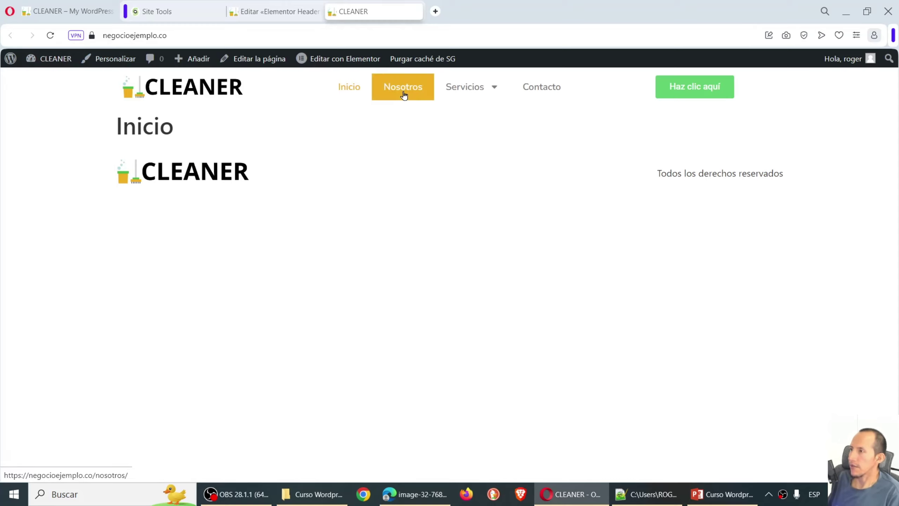
click(543, 94)
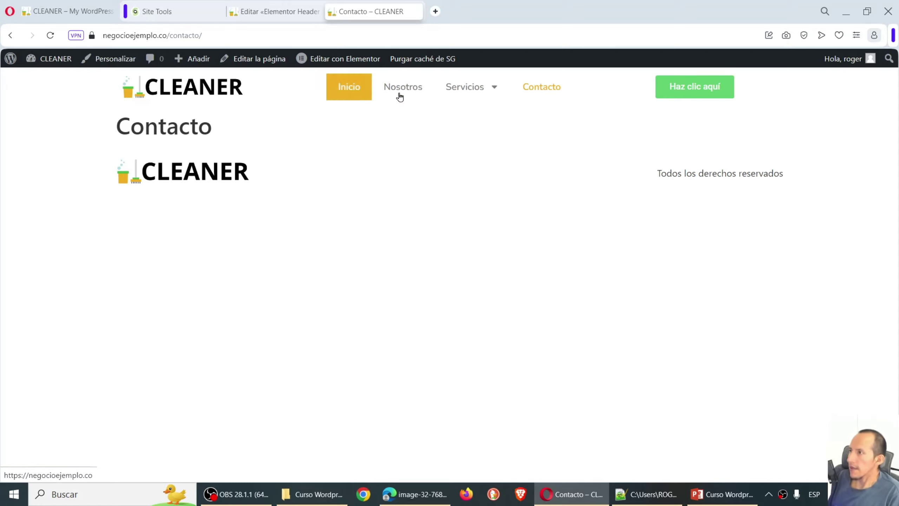
mouse_move(477, 95)
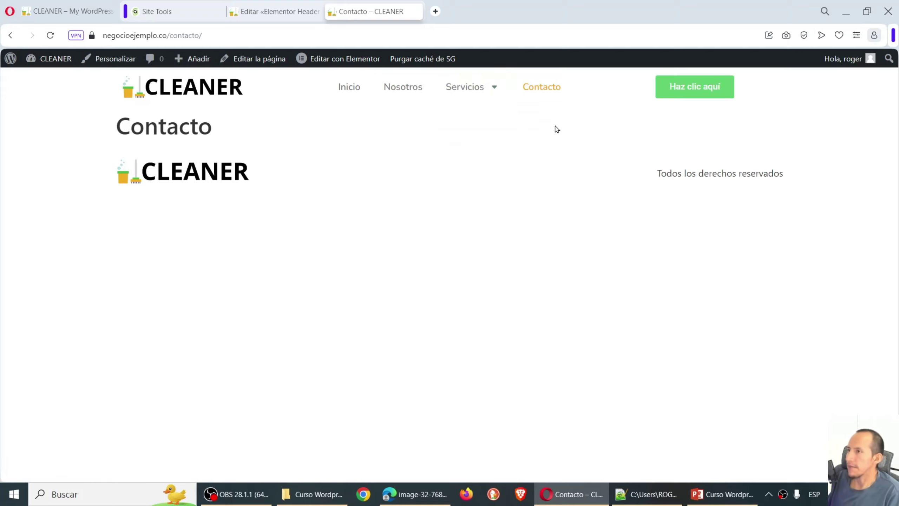
click(403, 88)
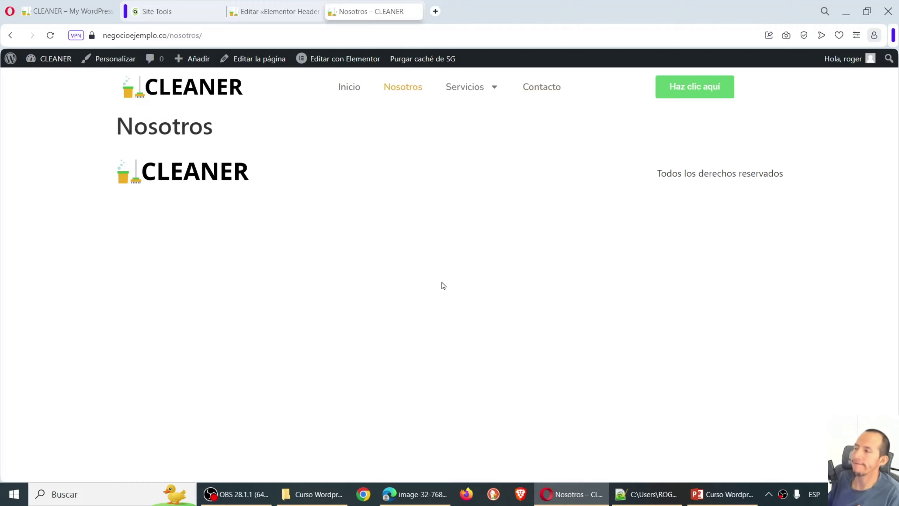
click(301, 8)
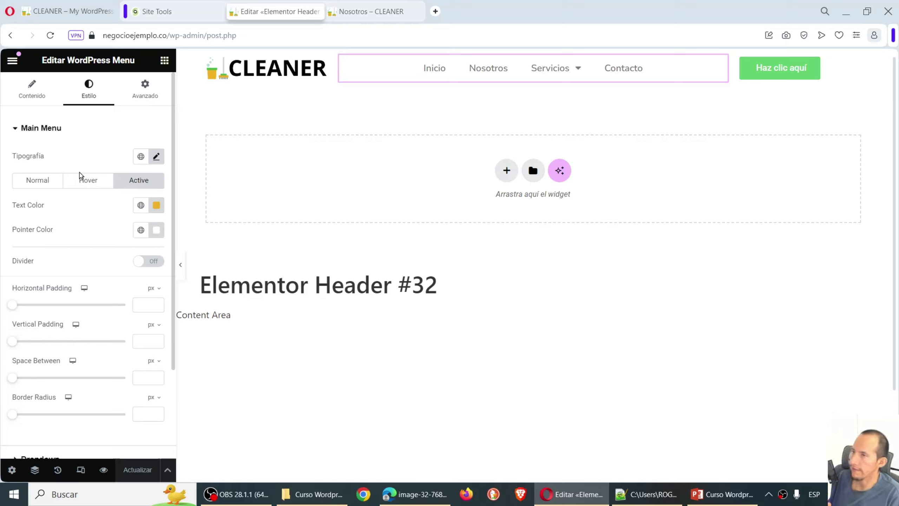
scroll(96, 311, down, 3)
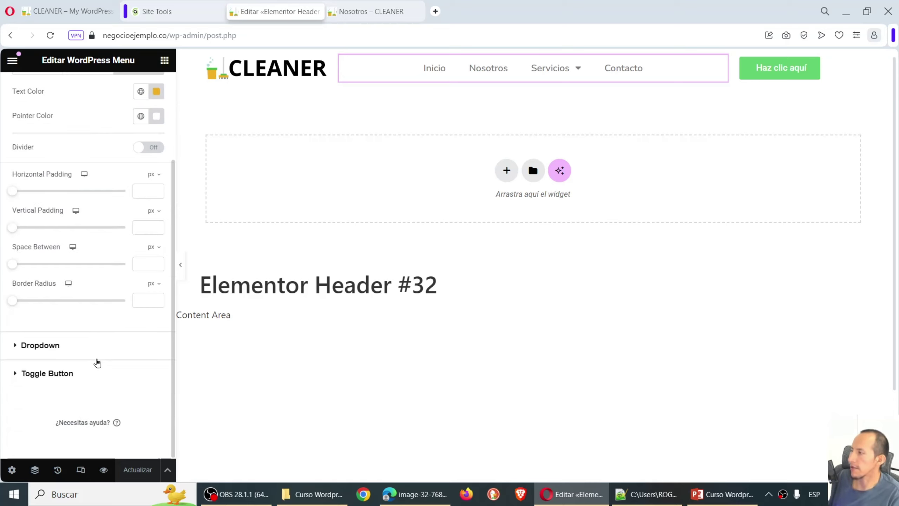
scroll(89, 369, up, 3)
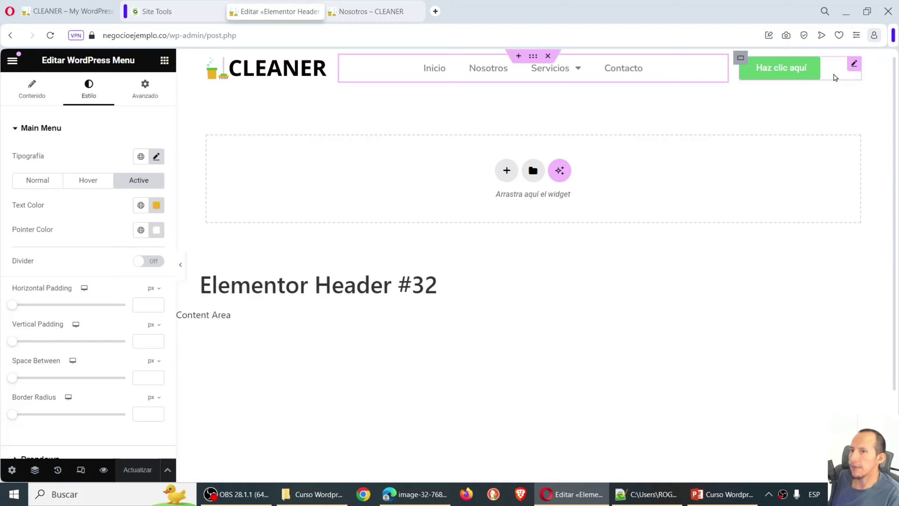
Change the header button text from 'Haz clic aquí' to 'Hablemos' and clear its # link
click(854, 66)
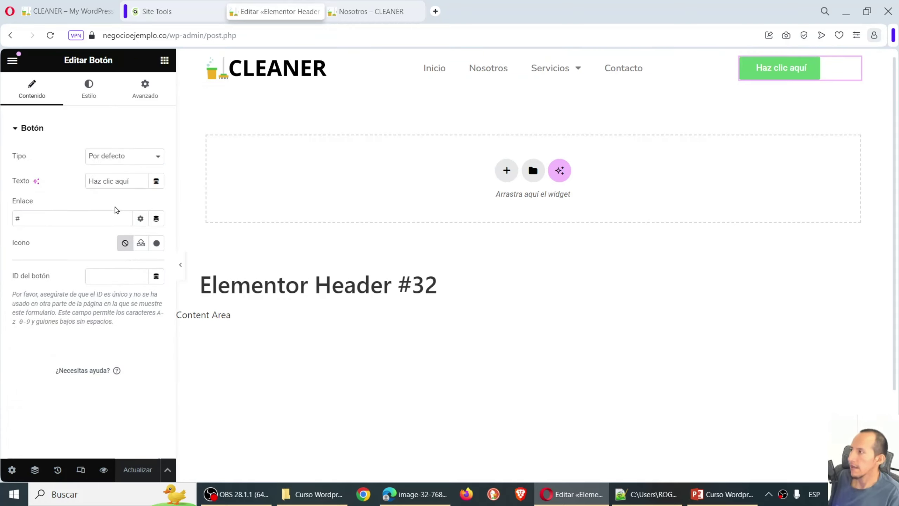
drag(136, 179, 76, 185)
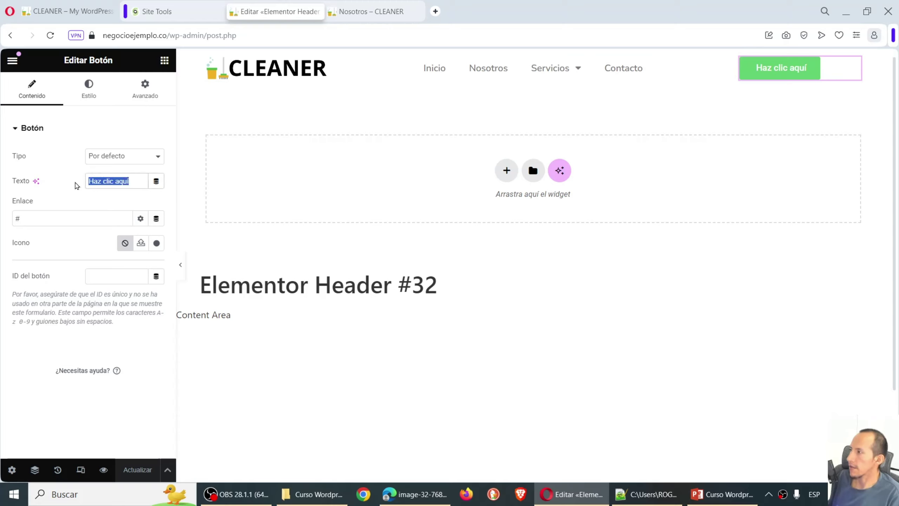
text(Hablemos)
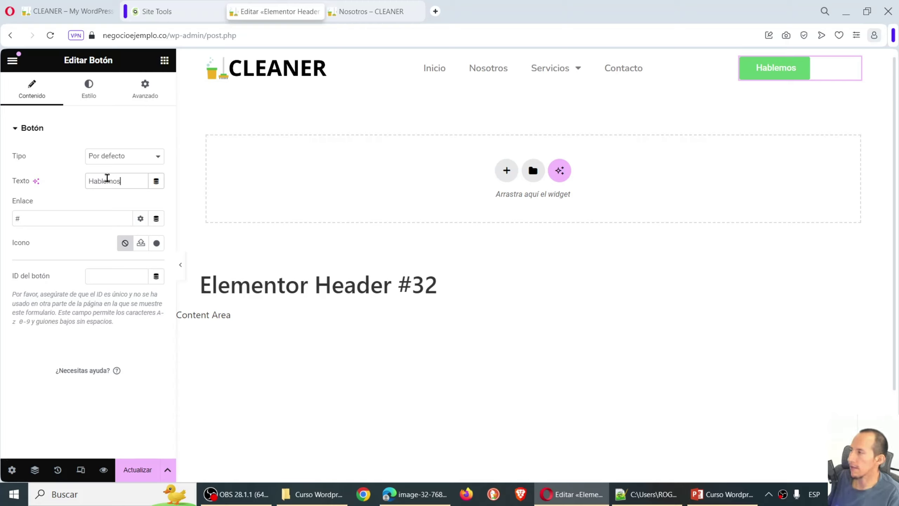
click(35, 220)
key(BackSpace)
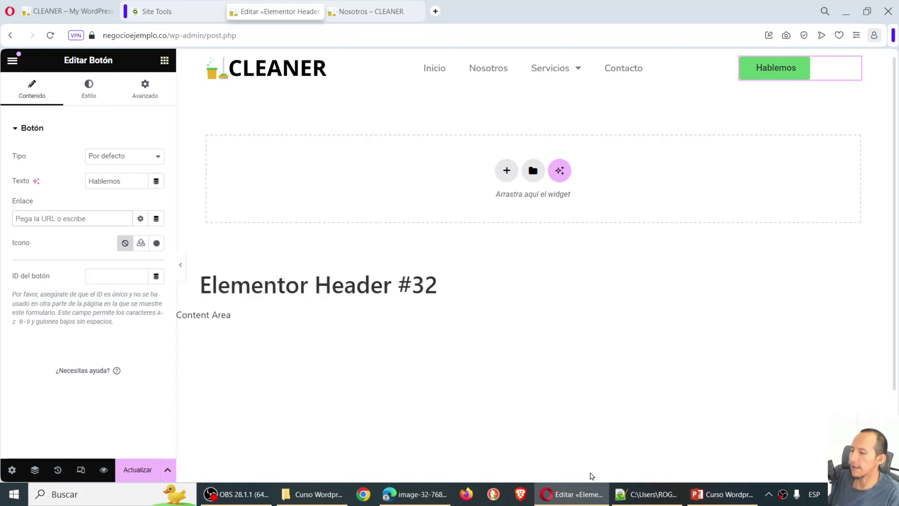
In ayudas.txt, insert a blank line after the CODPAÍSNÚMERO WhatsApp template on line 14
click(646, 494)
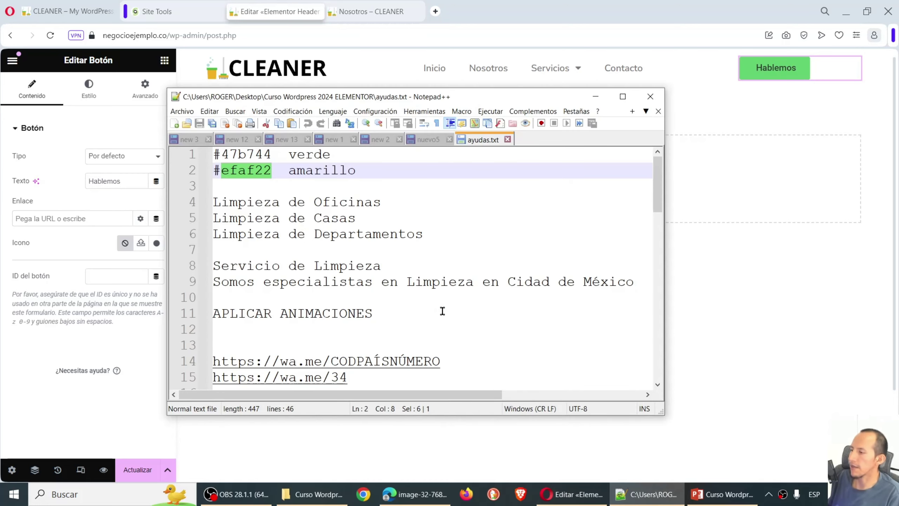
scroll(442, 310, down, 4)
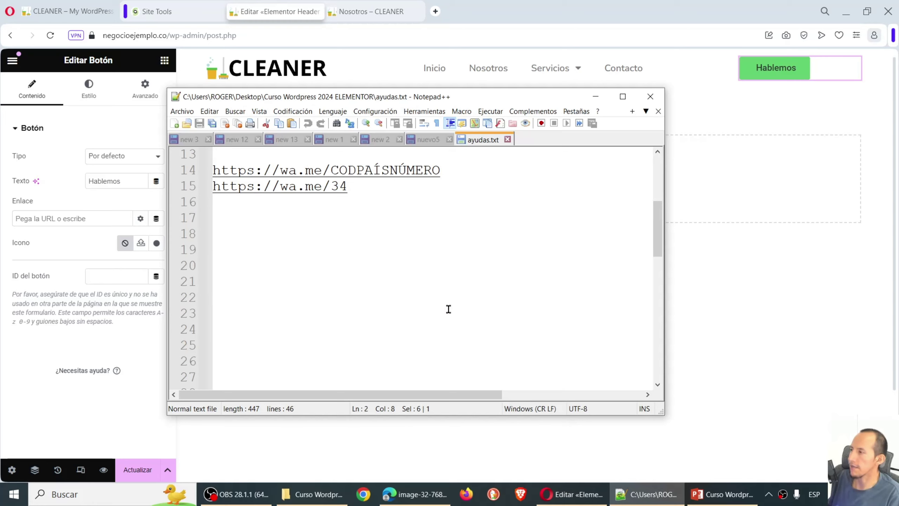
click(445, 301)
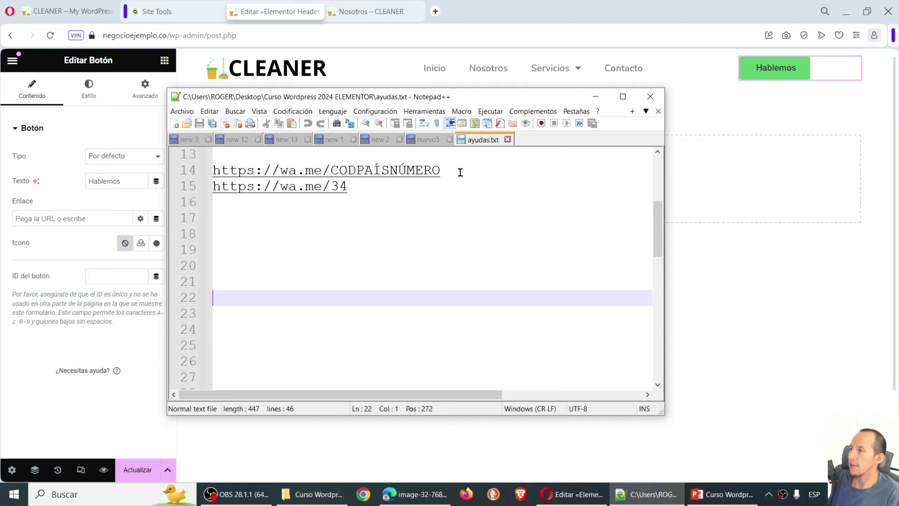
drag(459, 172, 360, 179)
drag(487, 171, 390, 171)
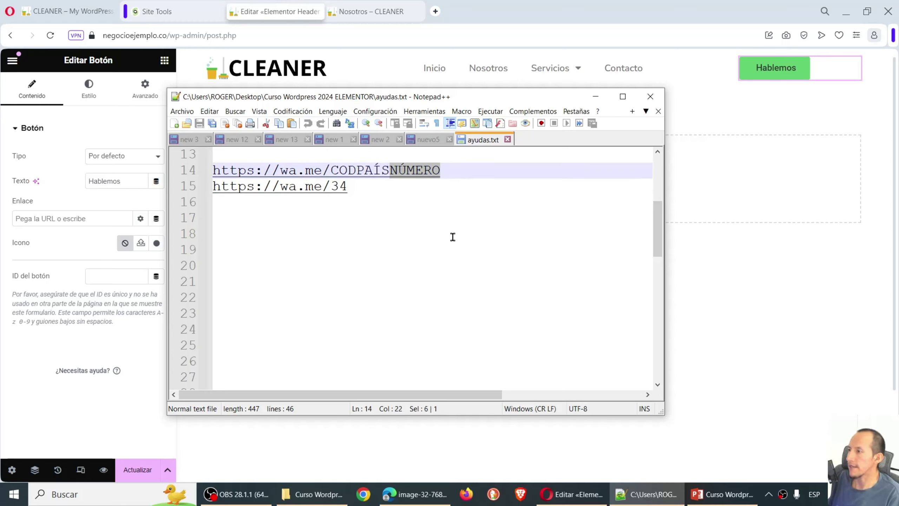
click(411, 186)
click(464, 176)
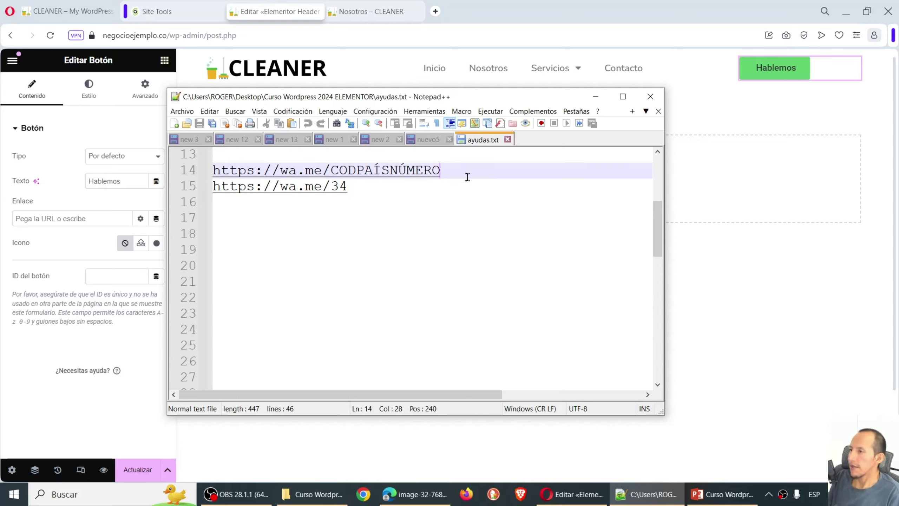
key(Return)
click(451, 237)
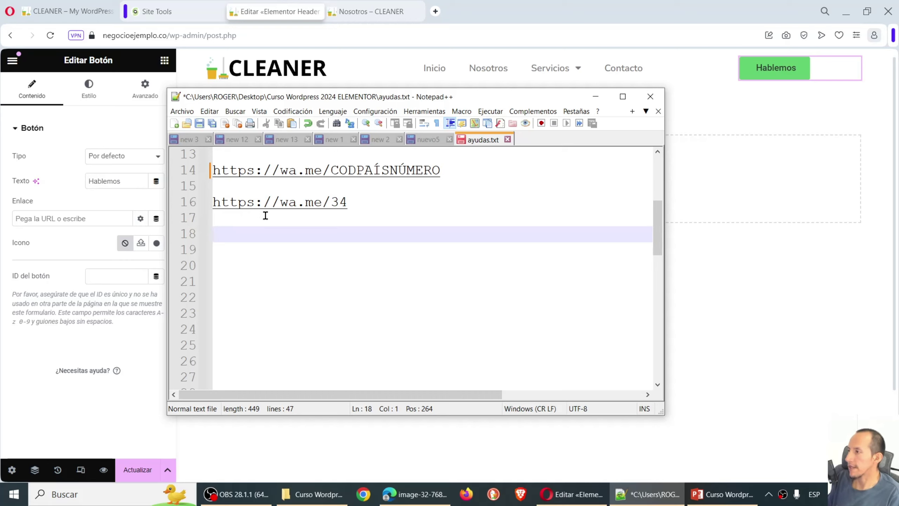
Edit line 16's wa.me/34 link to wa.me/340, trying a + prefix before the number
click(377, 202)
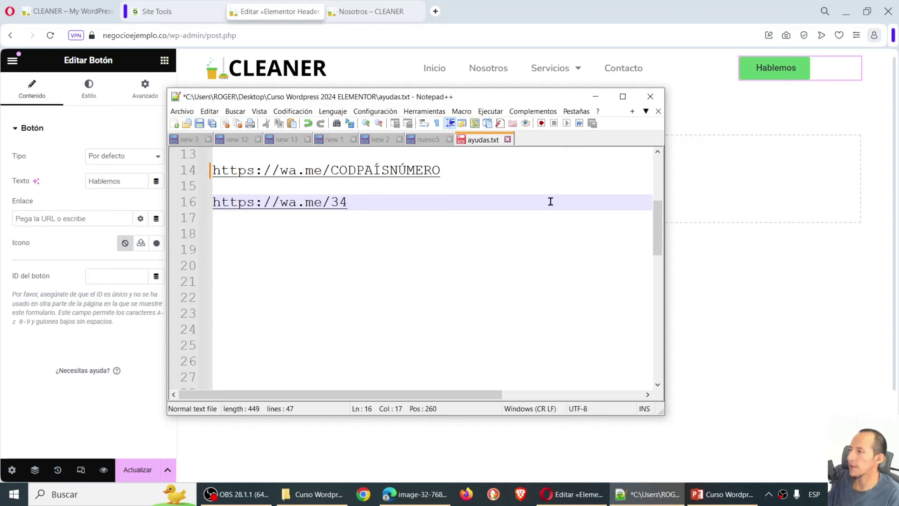
text(0)
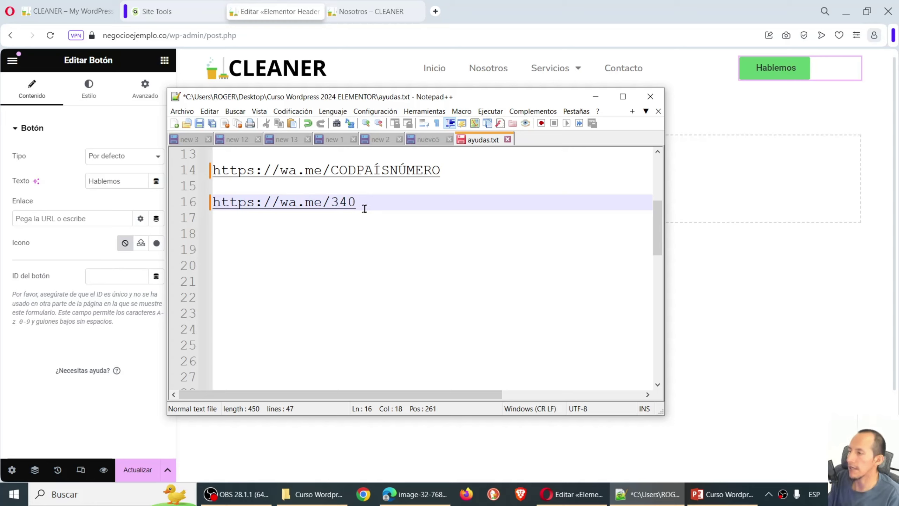
click(329, 207)
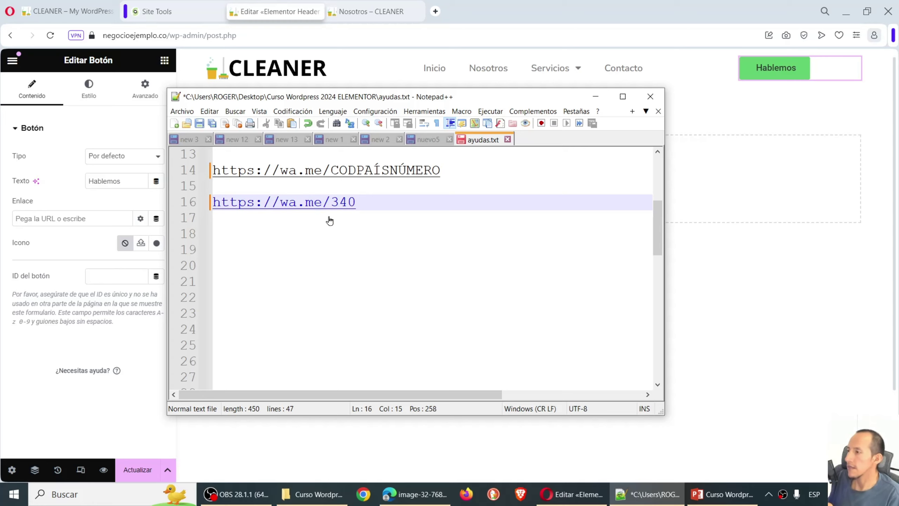
drag(330, 203, 410, 217)
click(393, 194)
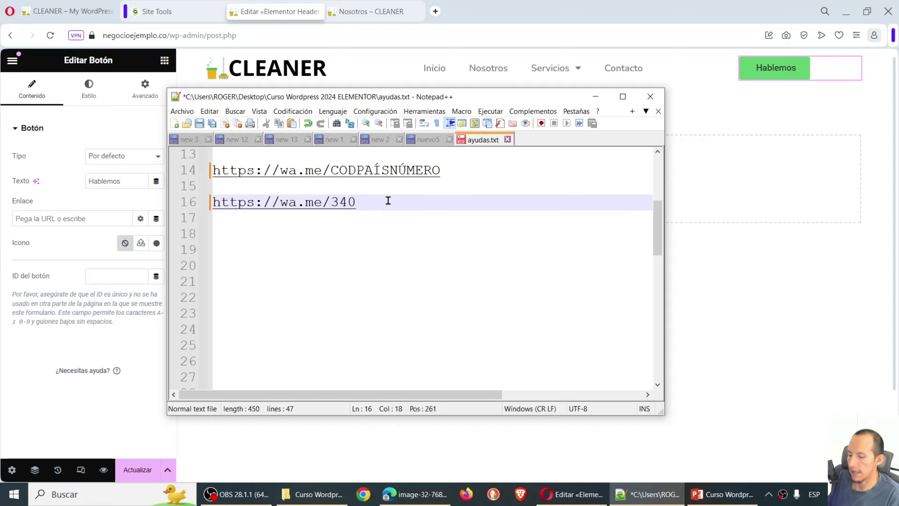
key(Left)
key(Left)
key(Left)
text(+)
click(402, 249)
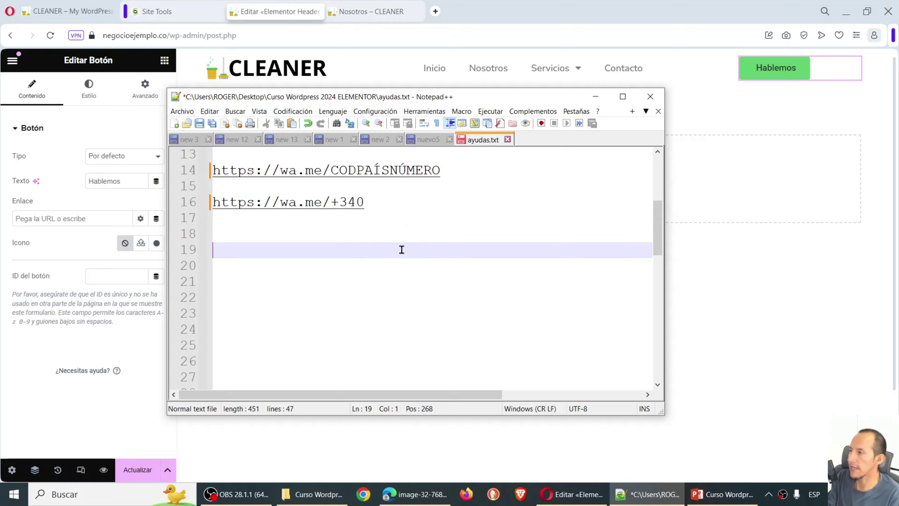
click(410, 195)
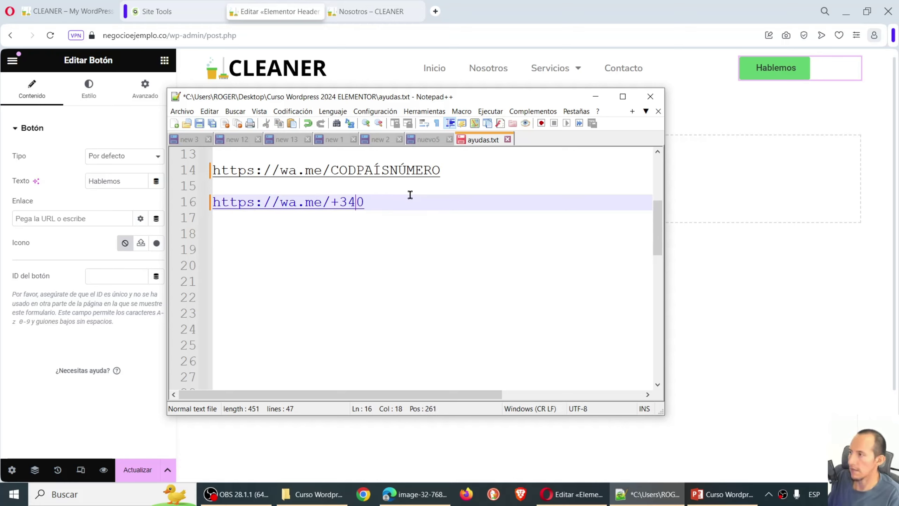
key(Left)
key(Left)
key(BackSpace)
click(394, 256)
click(380, 202)
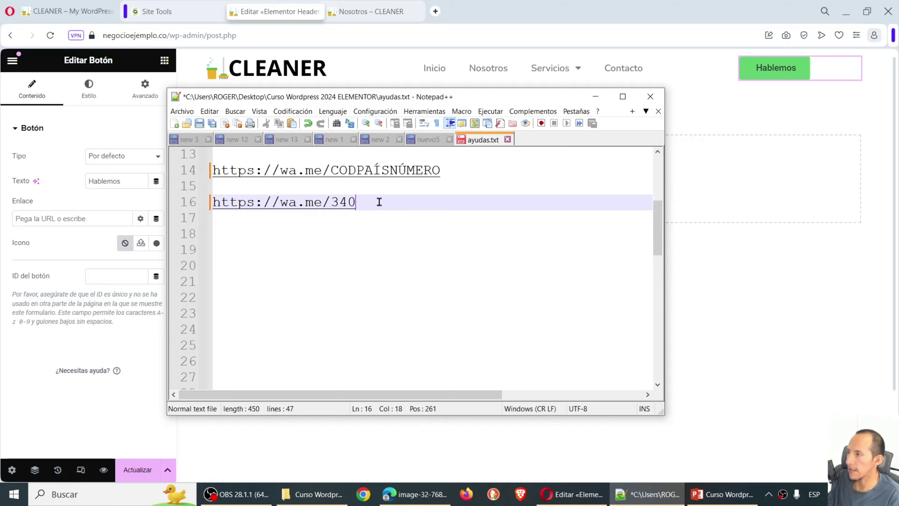
click(201, 209)
key(shift+Left)
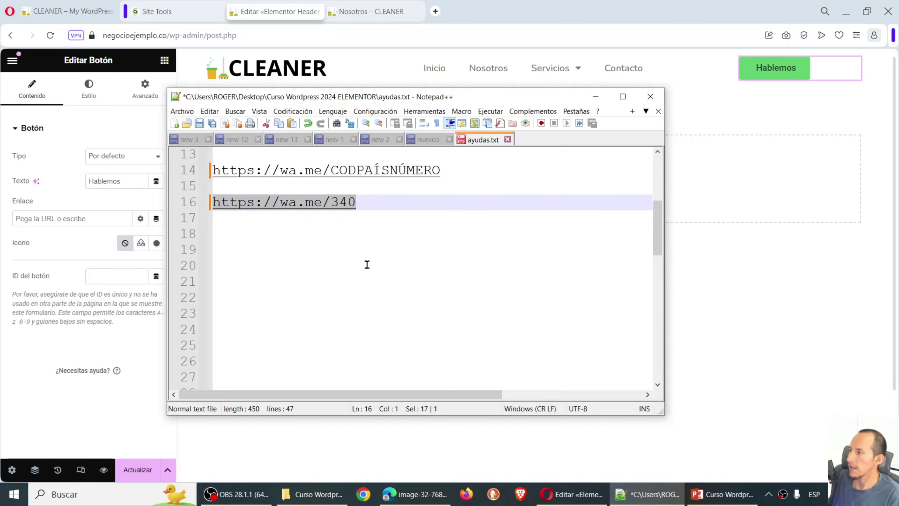
click(389, 267)
click(55, 214)
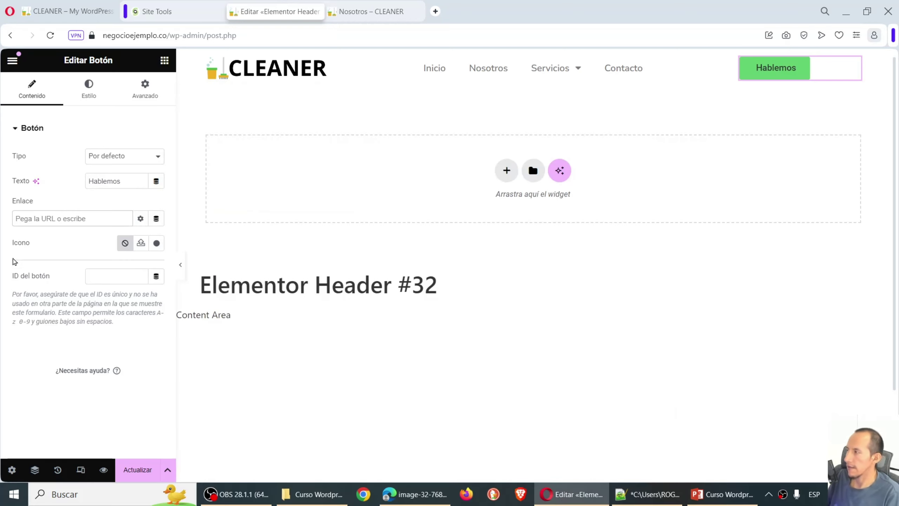
Enter the button's WhatsApp link and insert the WhatsApp icon found by searching 'wha'
text(https://wa.me/510)
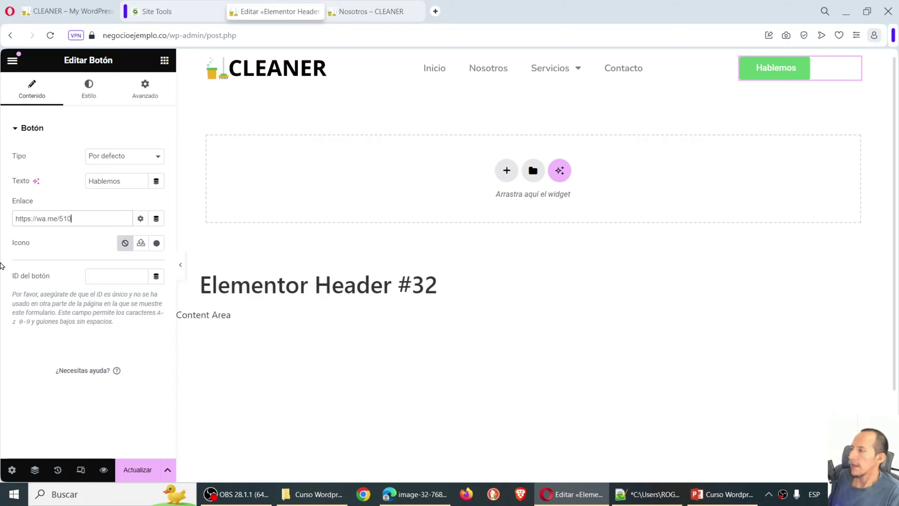
click(162, 249)
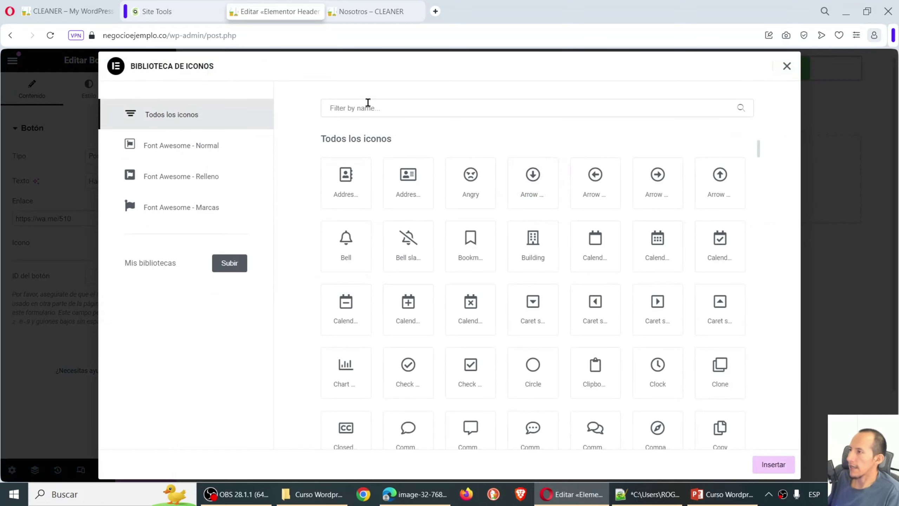
click(386, 111)
text(w)
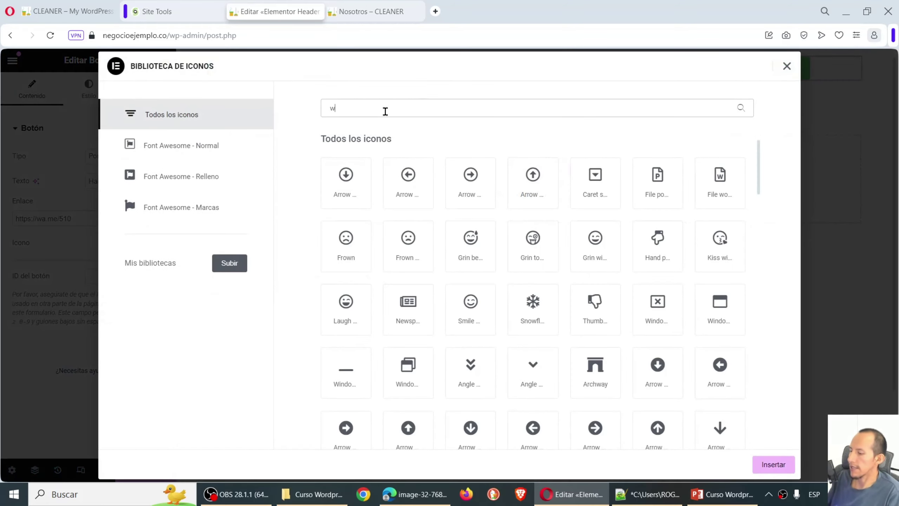
text(hs)
key(BackSpace)
text(a)
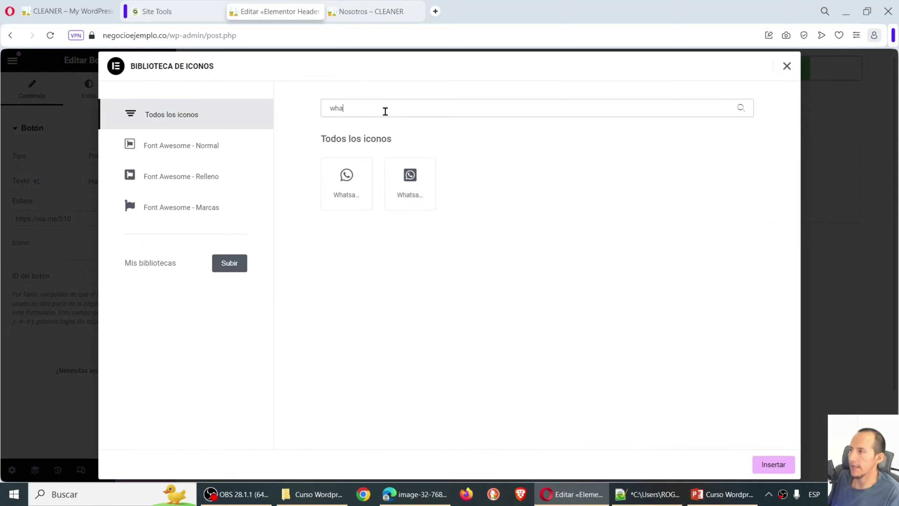
click(359, 198)
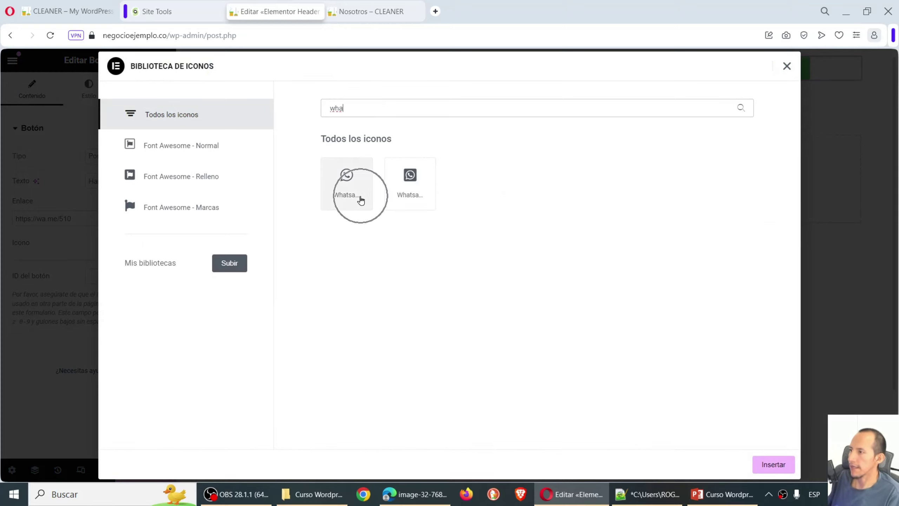
click(788, 467)
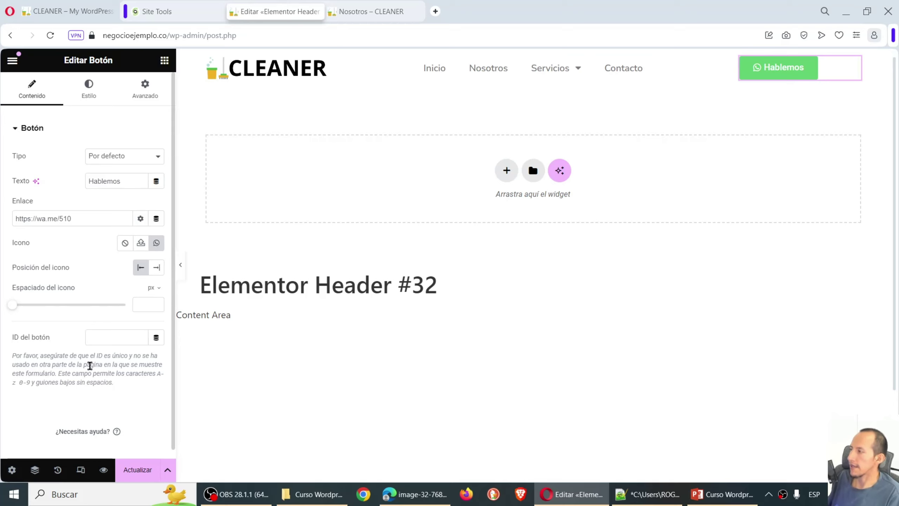
Set the Hablemos button's Alineación to Centro and compare with the live homepage header
click(91, 93)
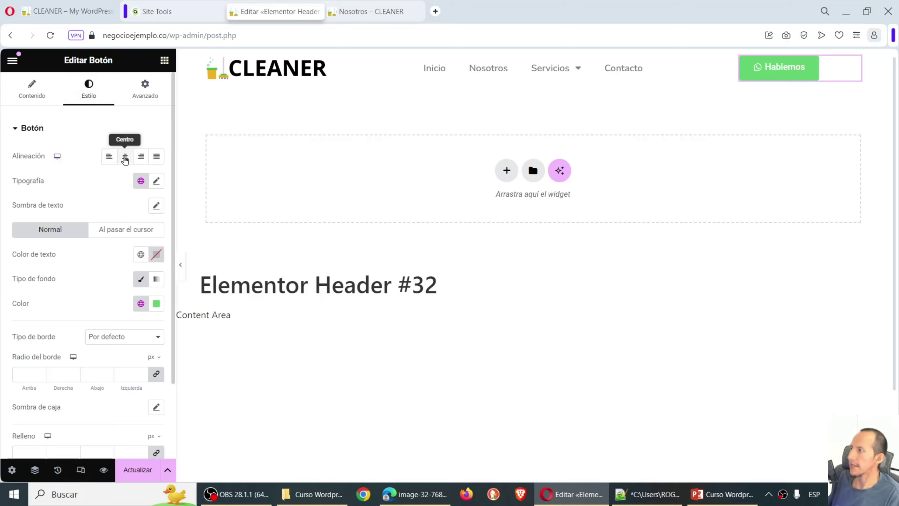
click(125, 158)
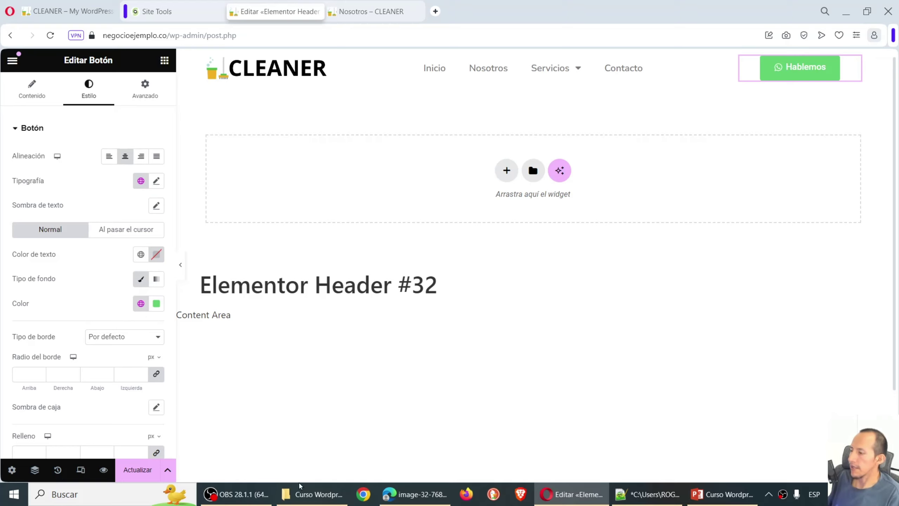
click(73, 11)
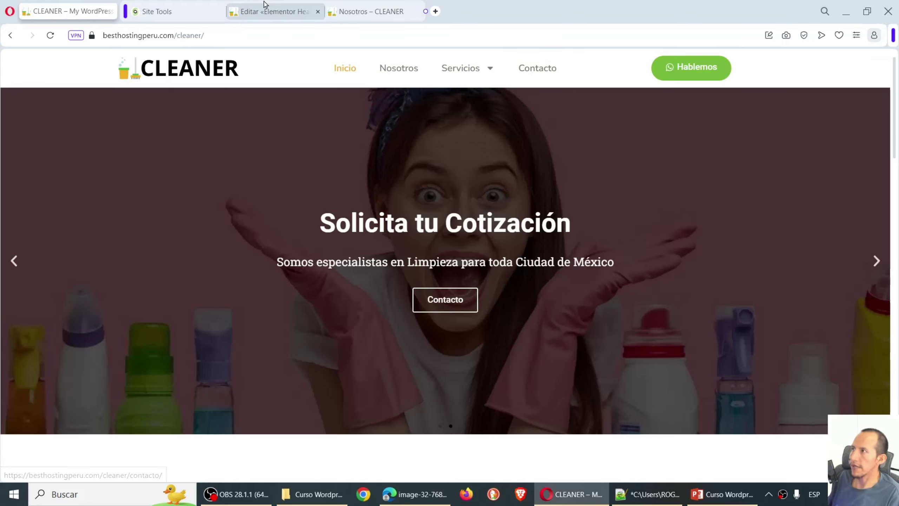
click(257, 10)
Change the button background to green #47b744 from the notes, then select yellow efaf22
click(648, 494)
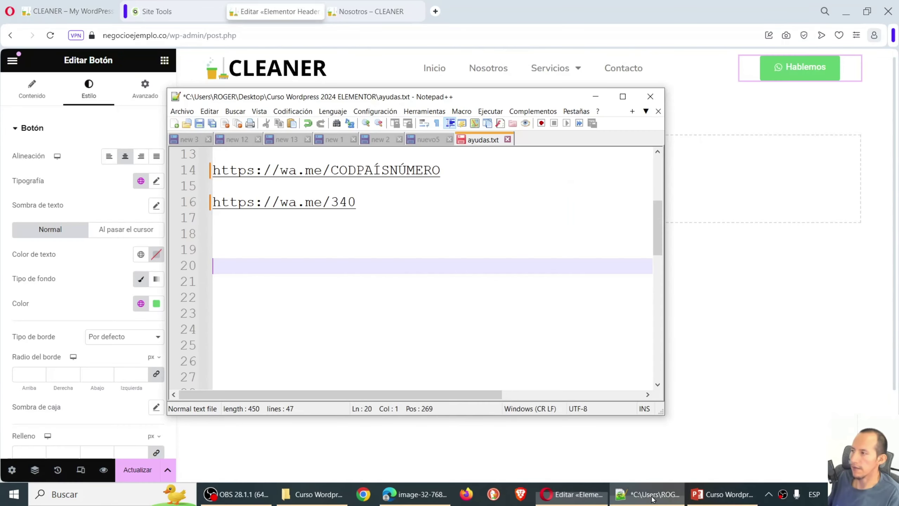
scroll(353, 273, up, 4)
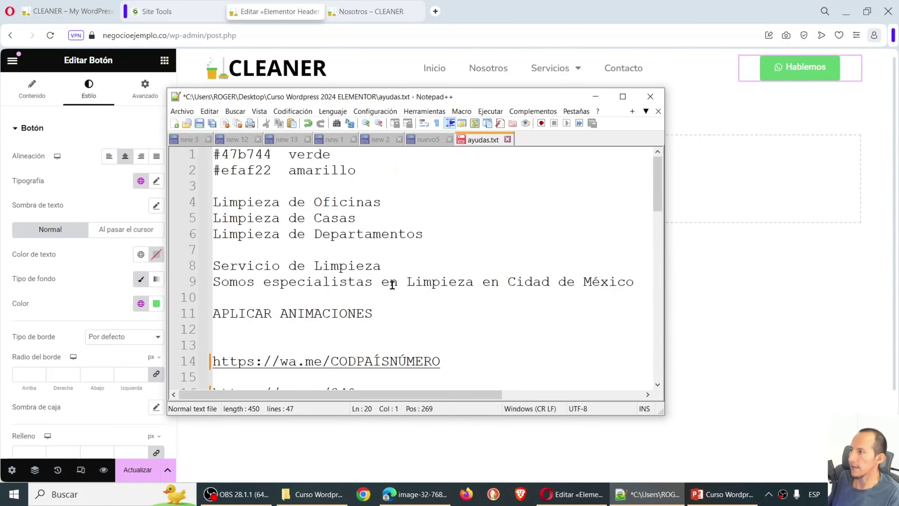
double_click(258, 156)
key(ctrl+c)
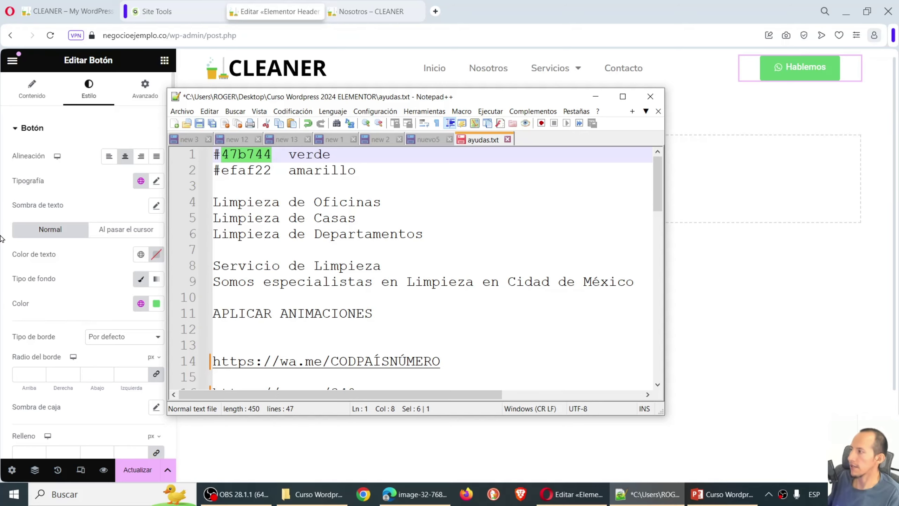
click(140, 313)
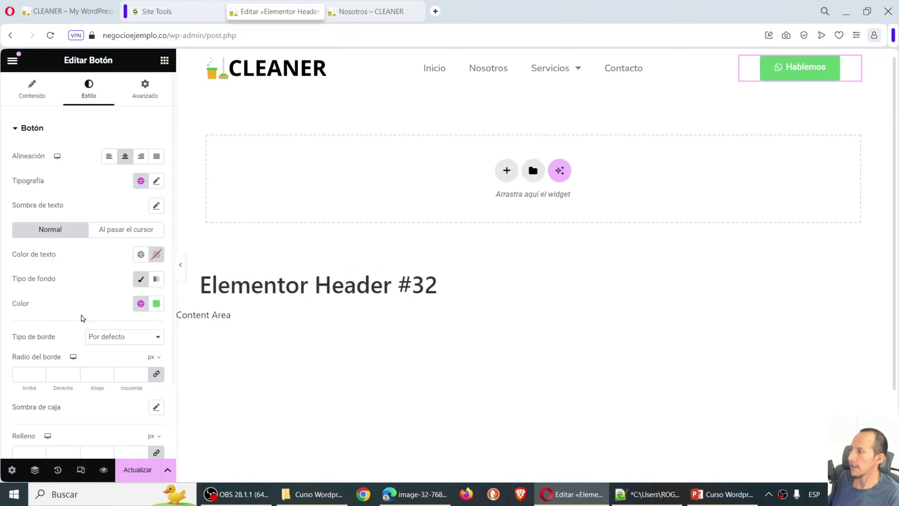
click(156, 304)
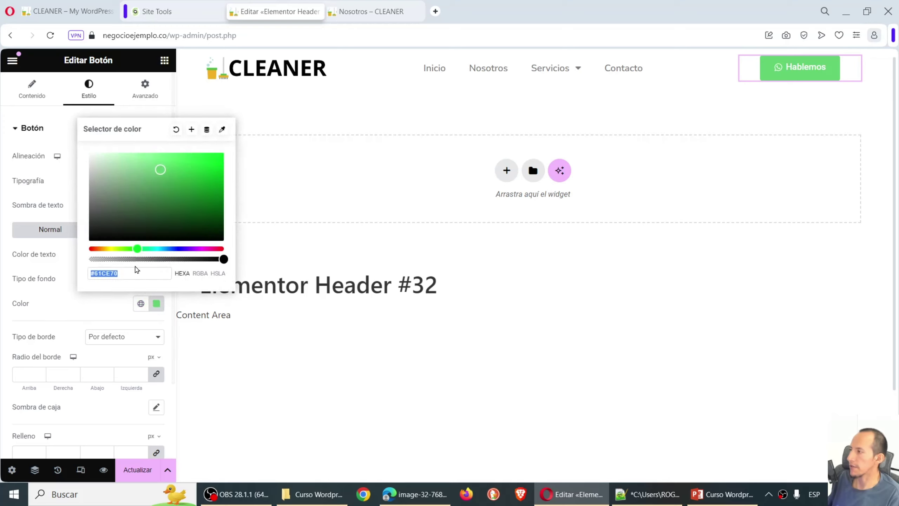
double_click(106, 273)
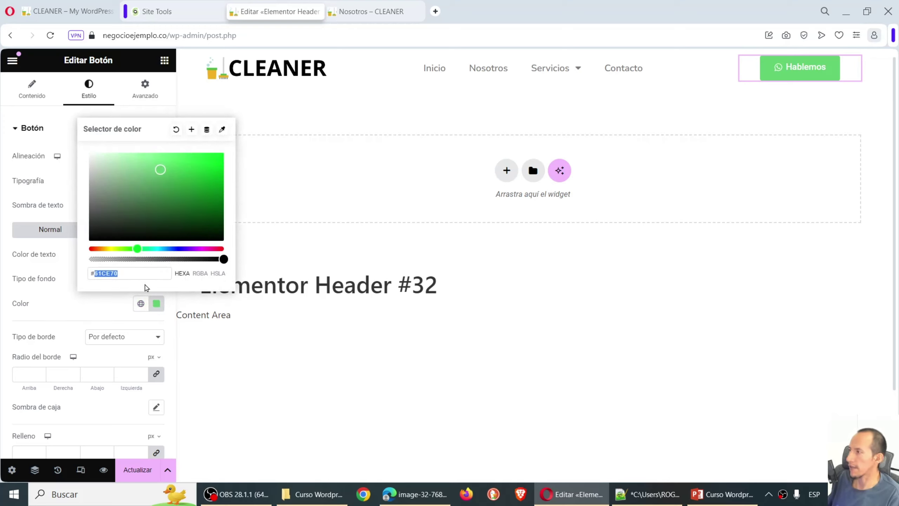
key(ctrl+v)
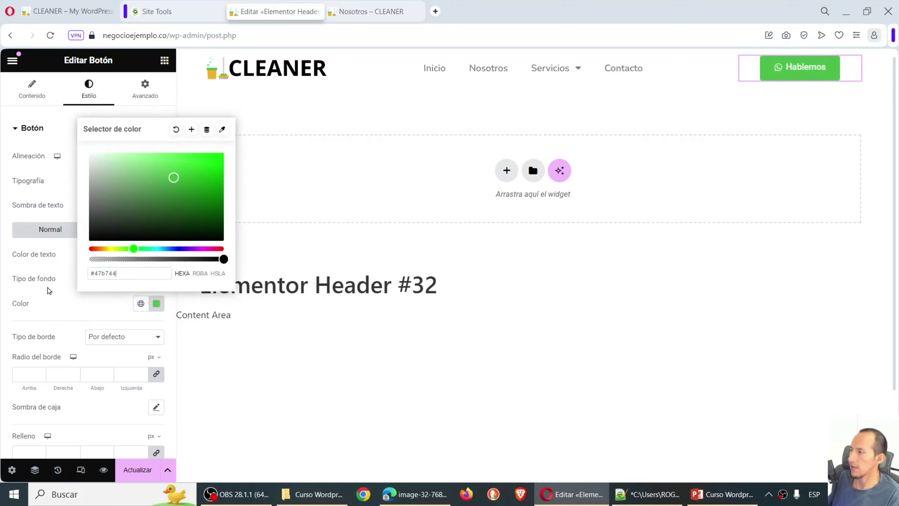
click(156, 304)
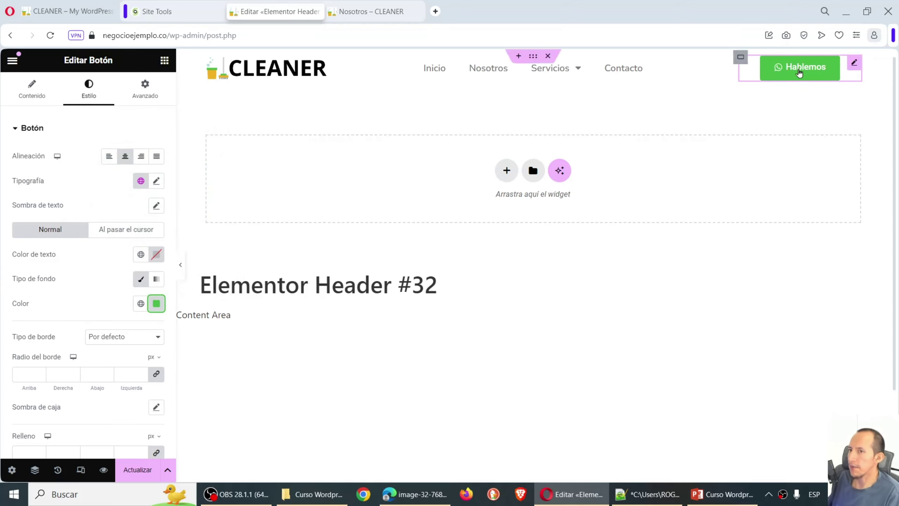
click(648, 494)
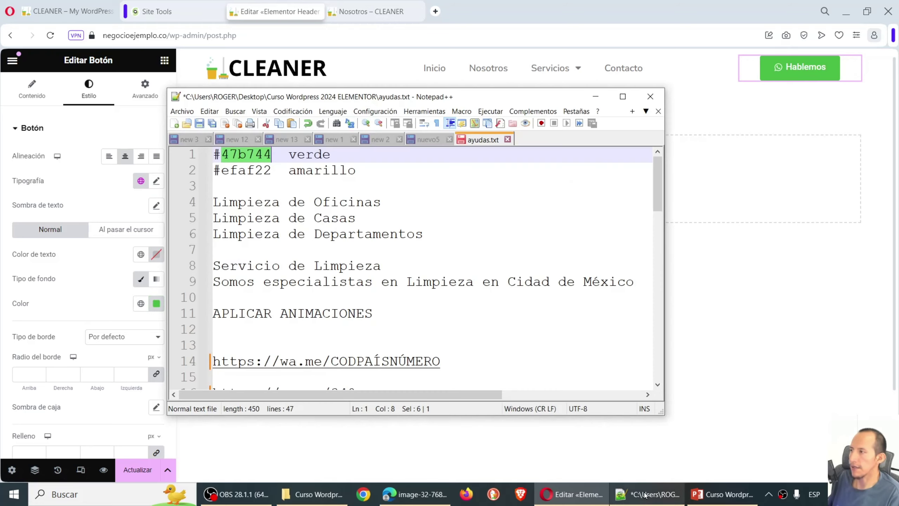
double_click(324, 174)
Set the button's hover background to yellow #efaf22 and preview the header with the panel hidden
double_click(254, 173)
key(ctrl+c)
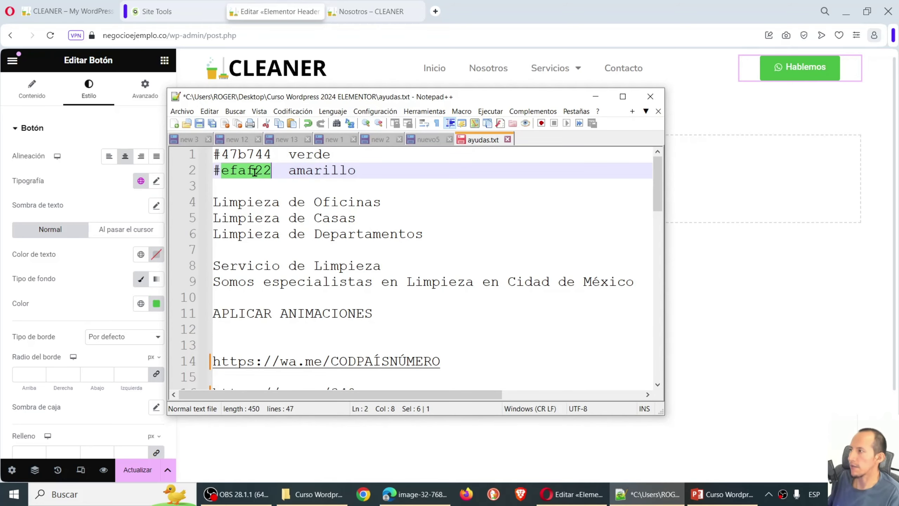
key(alt+Tab)
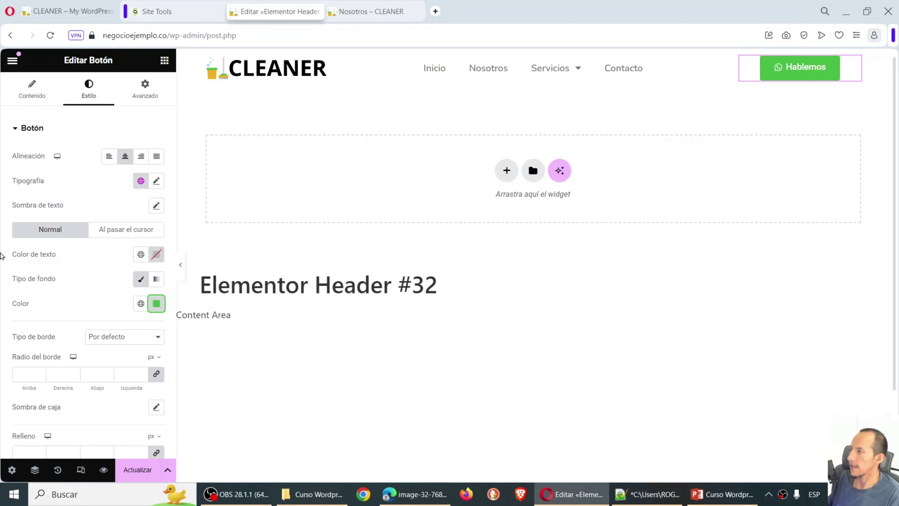
click(134, 231)
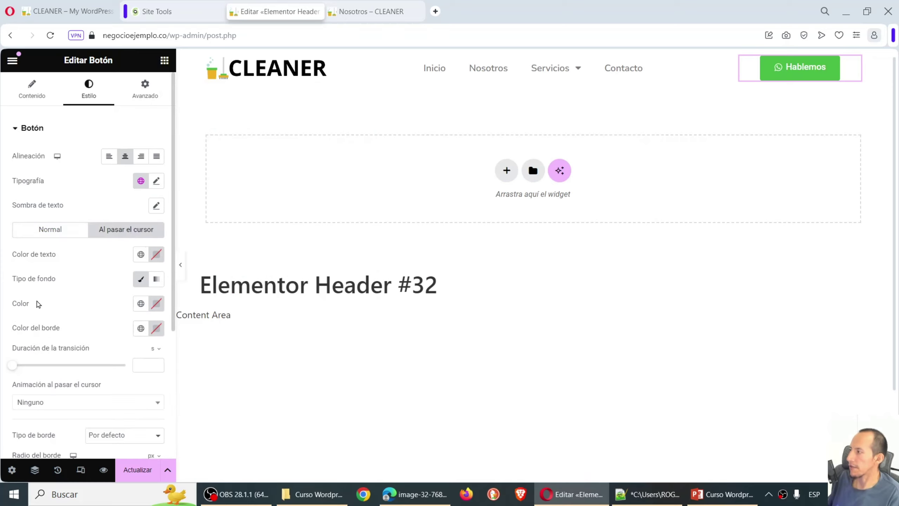
click(153, 305)
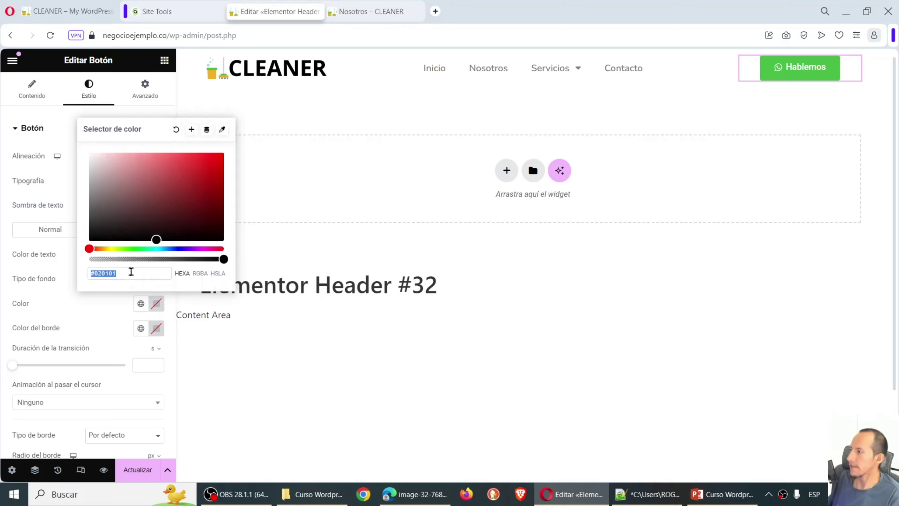
click(114, 273)
double_click(114, 273)
key(ctrl+v)
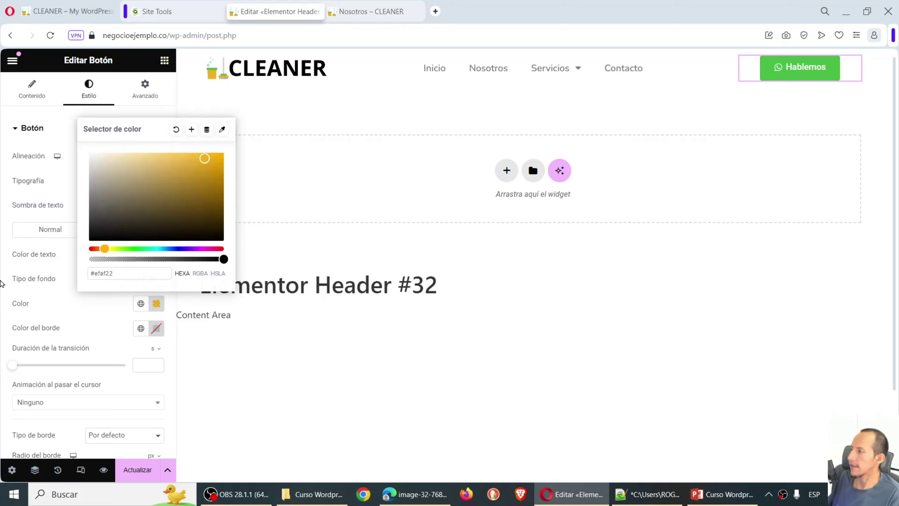
click(156, 303)
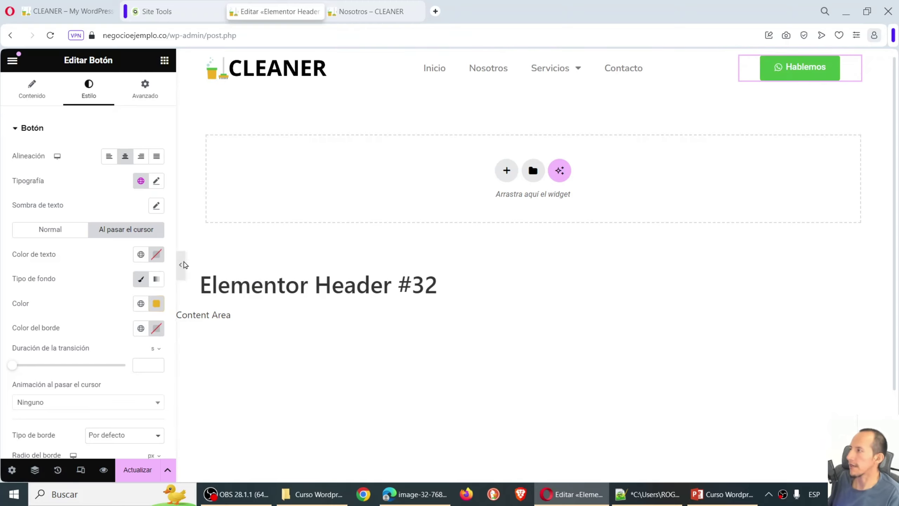
click(183, 265)
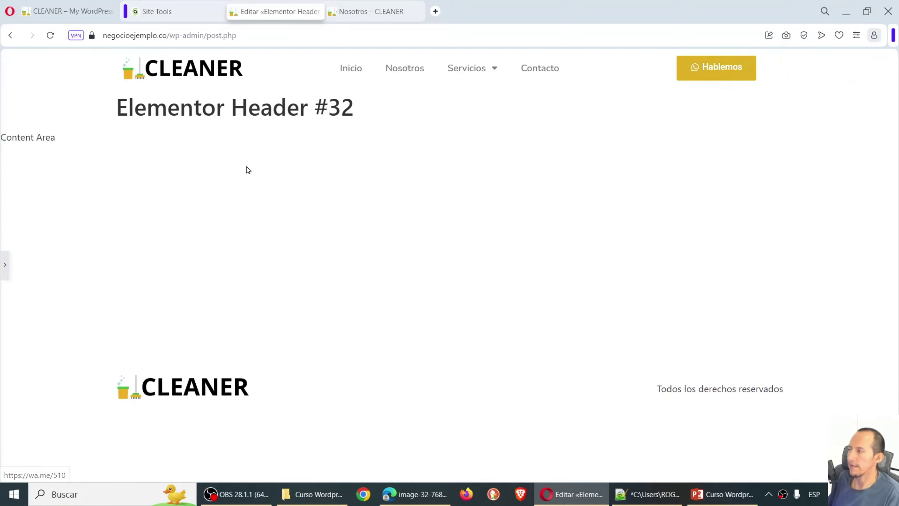
click(5, 265)
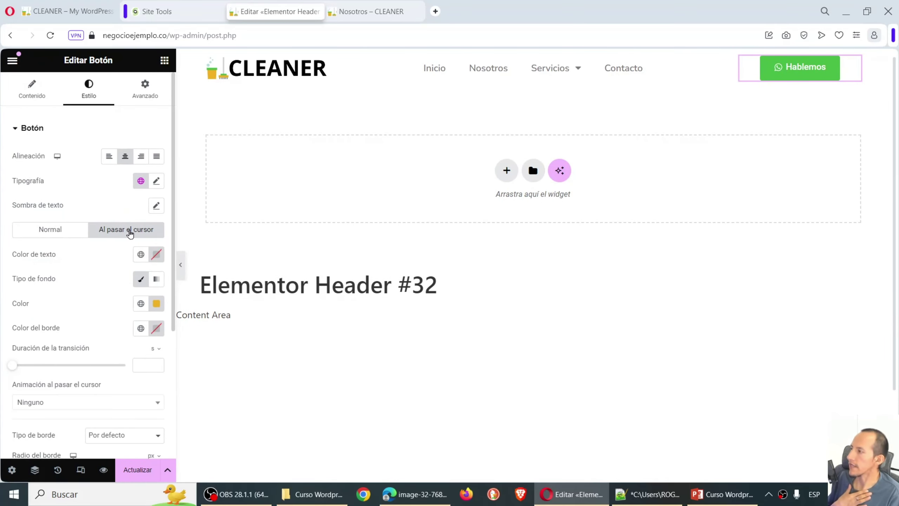
Give the Hablemos button the Push hover animation
scroll(108, 271, down, 2)
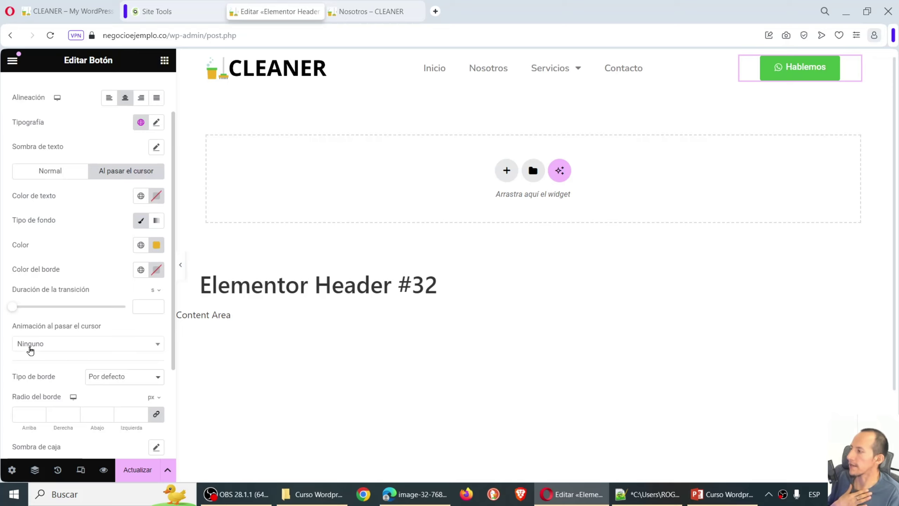
click(72, 343)
click(27, 301)
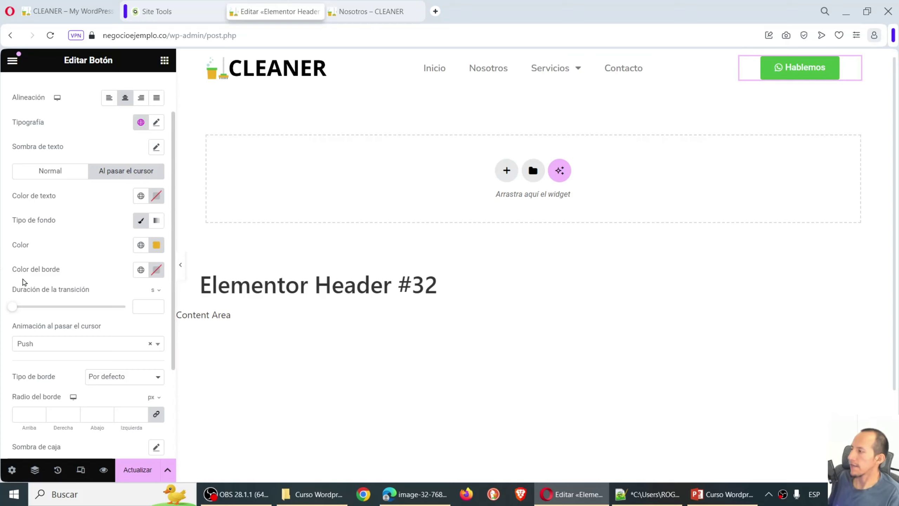
Set the button's border radius to 25 px and save the header with Actualizar
scroll(22, 282, down, 2)
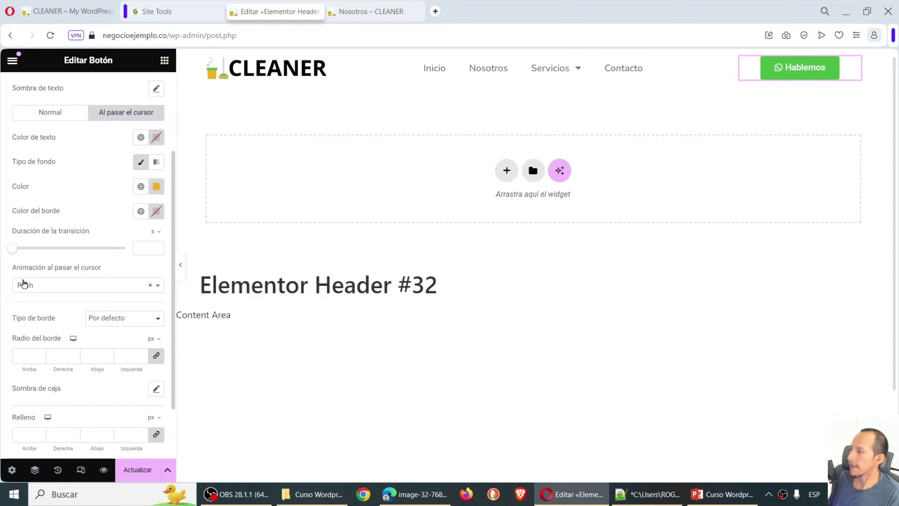
click(22, 358)
text(25)
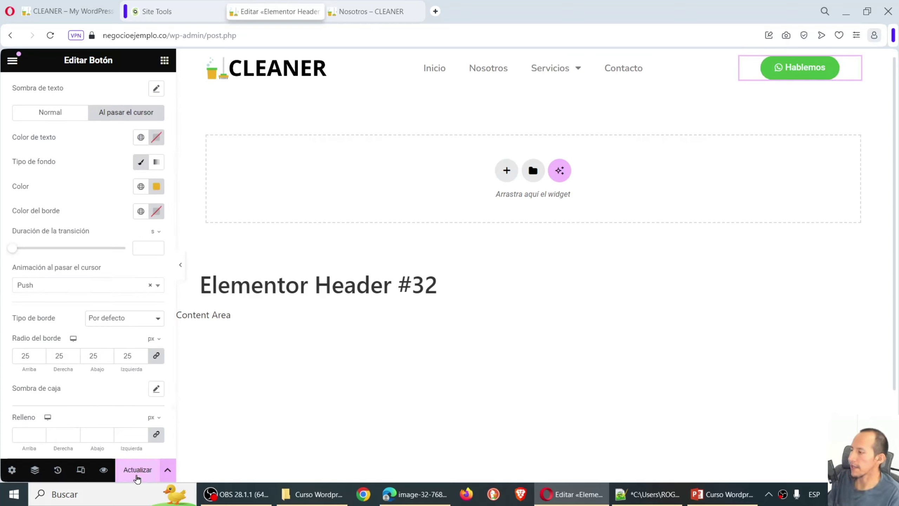
click(138, 470)
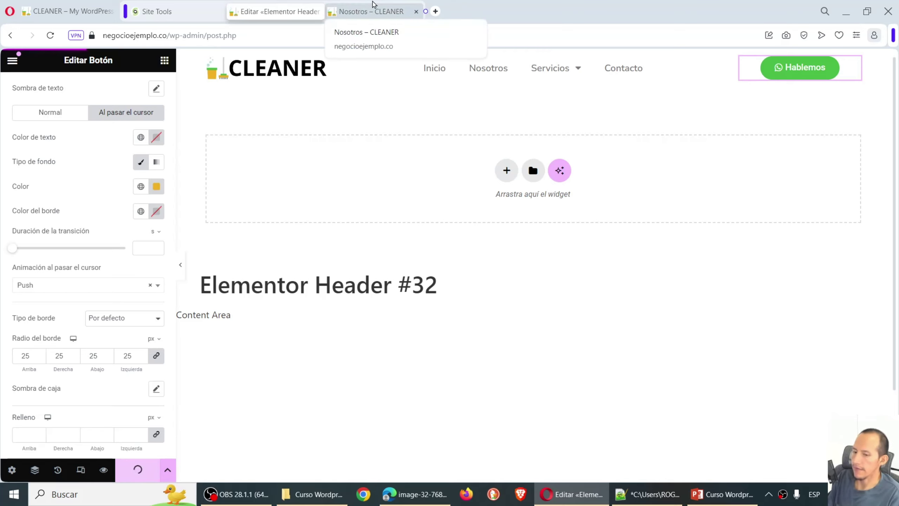
click(373, 5)
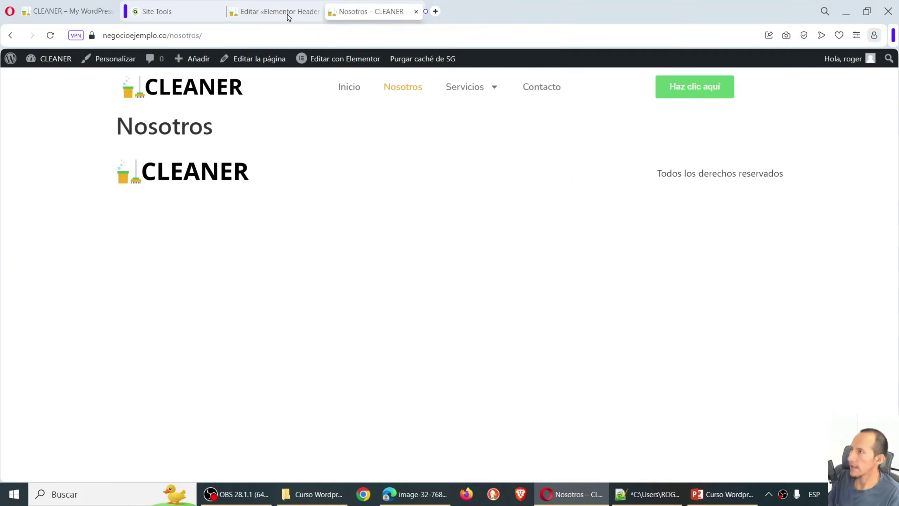
click(50, 35)
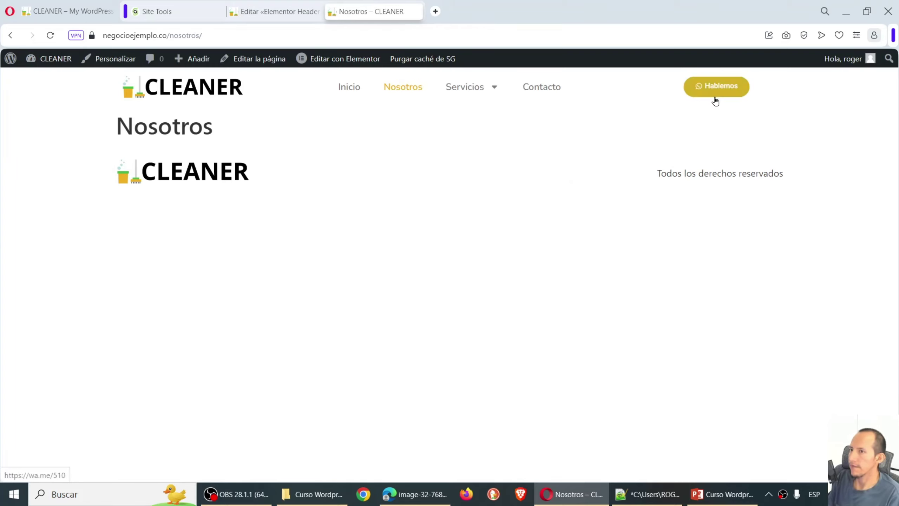
mouse_move(476, 89)
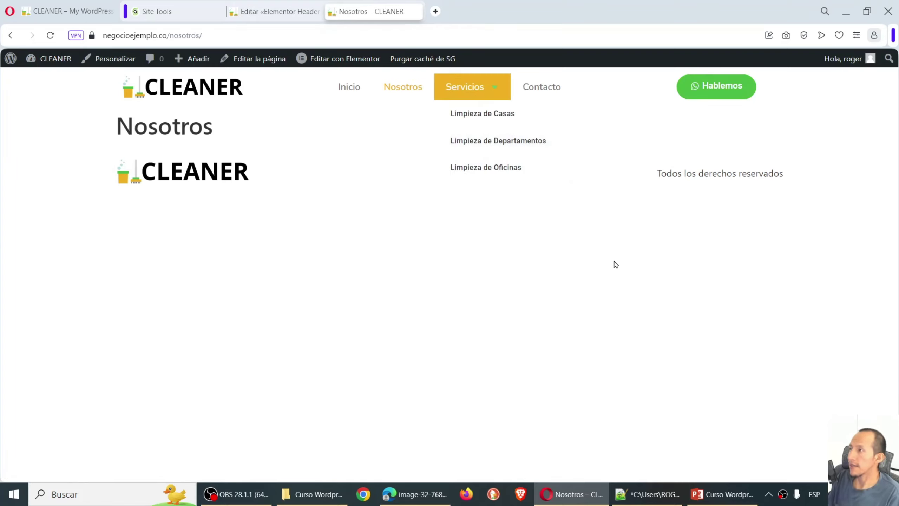
click(274, 5)
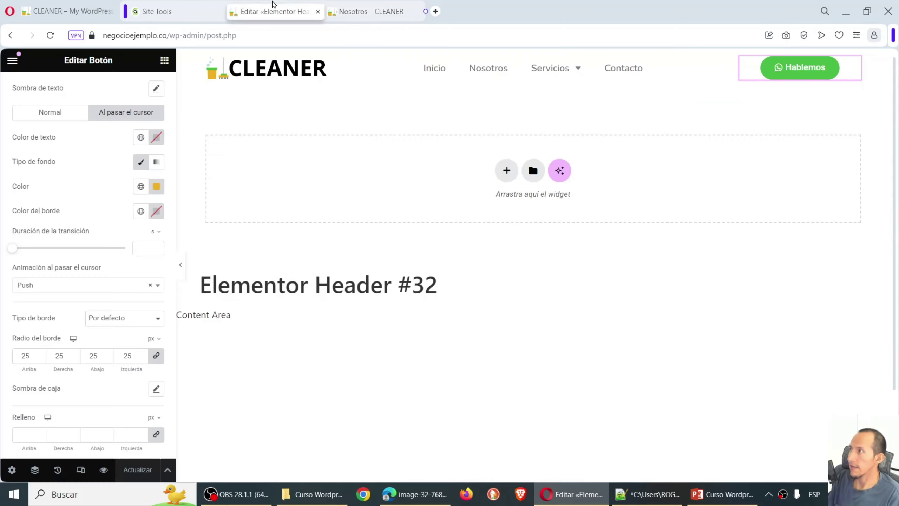
In the Móvil vertical preview, set the logo container's width to 45%
click(81, 474)
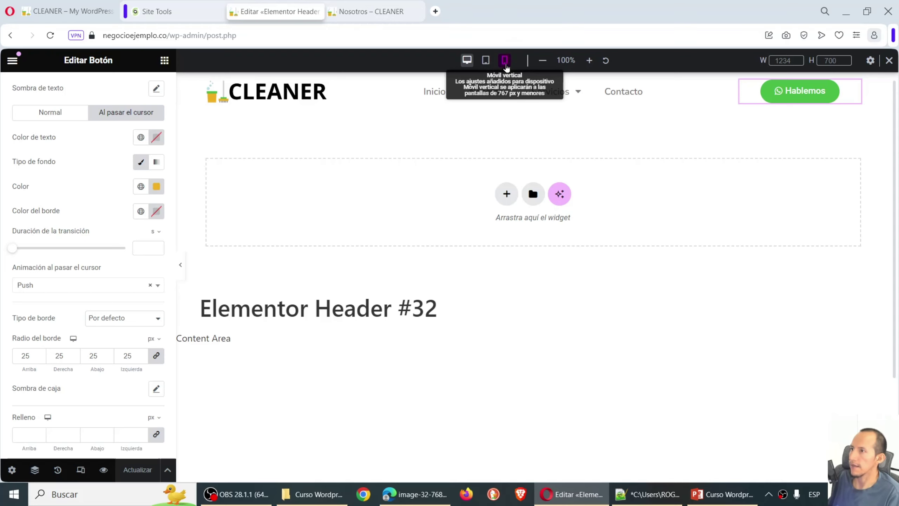
click(505, 61)
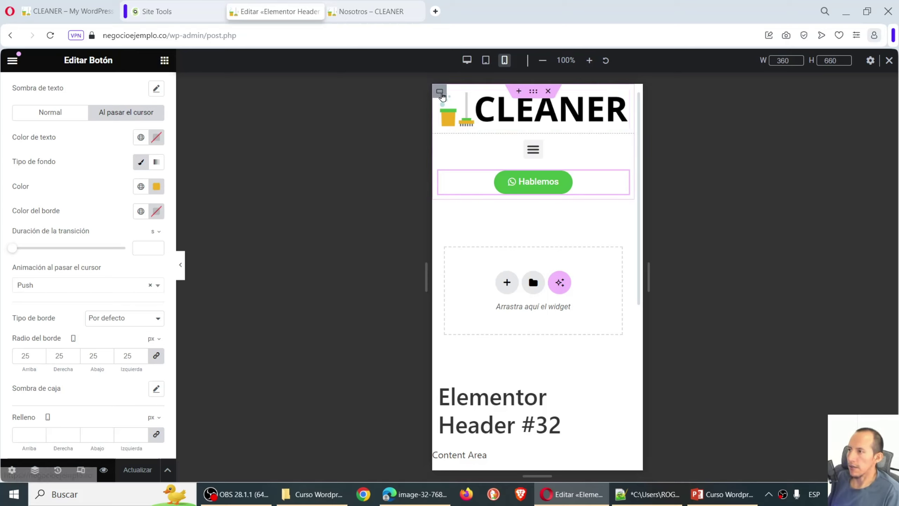
click(440, 92)
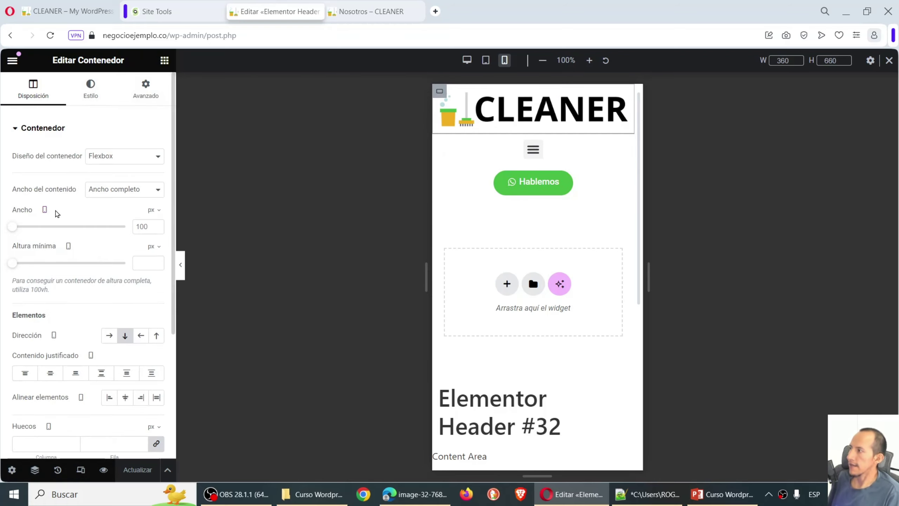
click(154, 213)
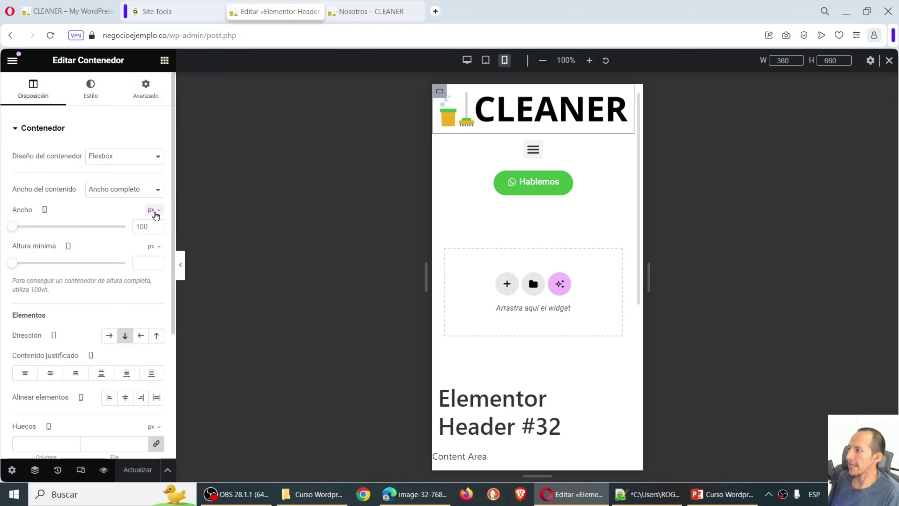
click(159, 214)
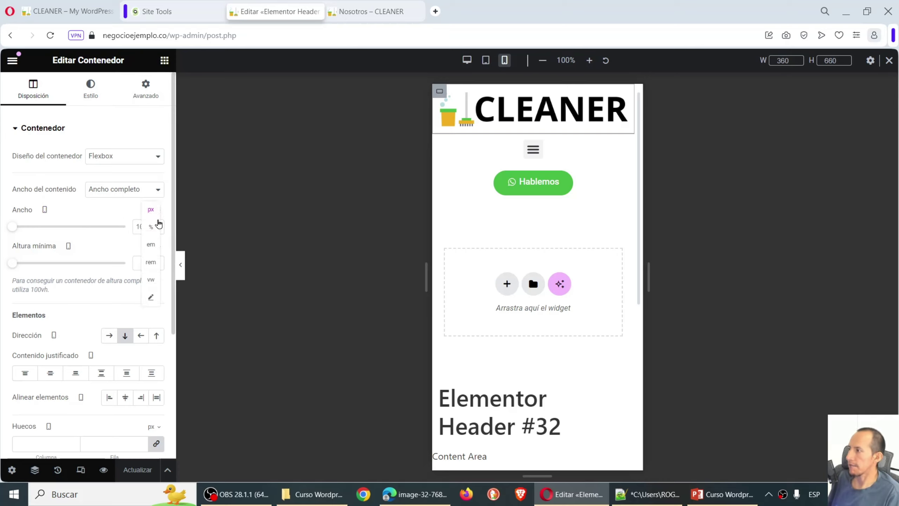
click(153, 228)
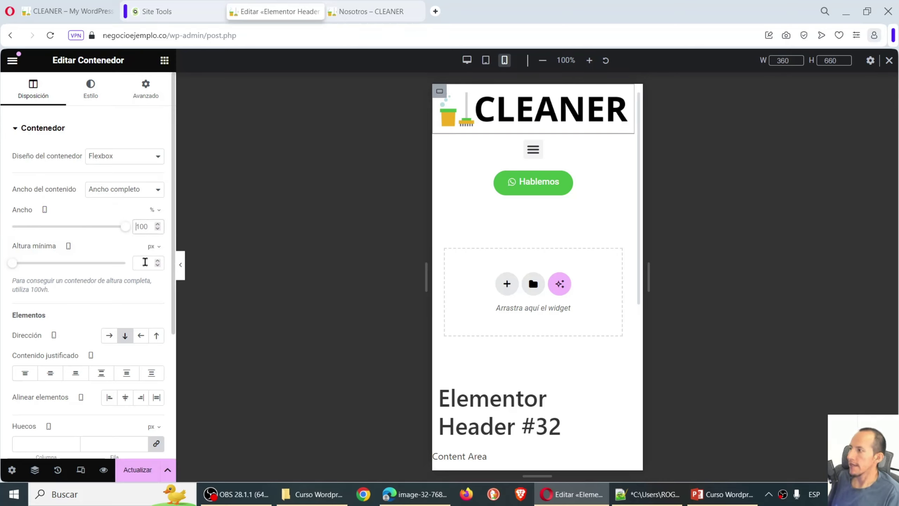
text(45)
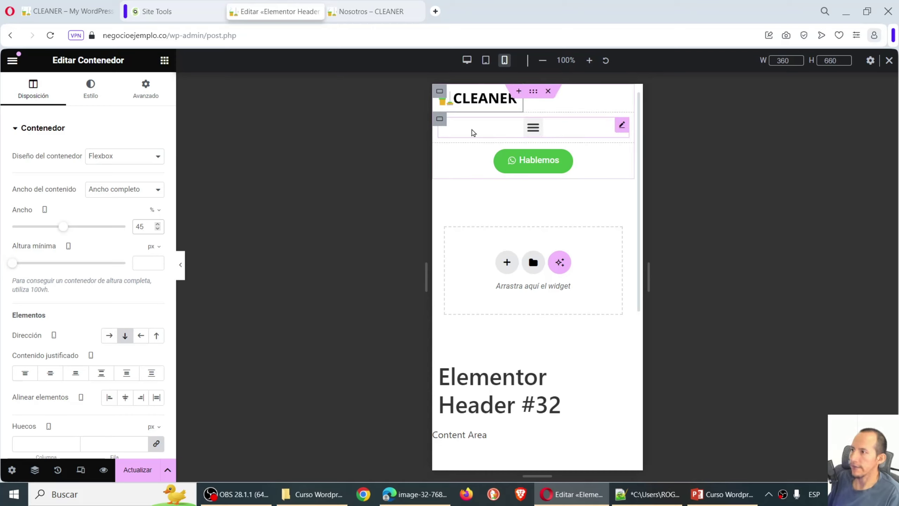
Set the menu container's mobile width to 15%
click(440, 120)
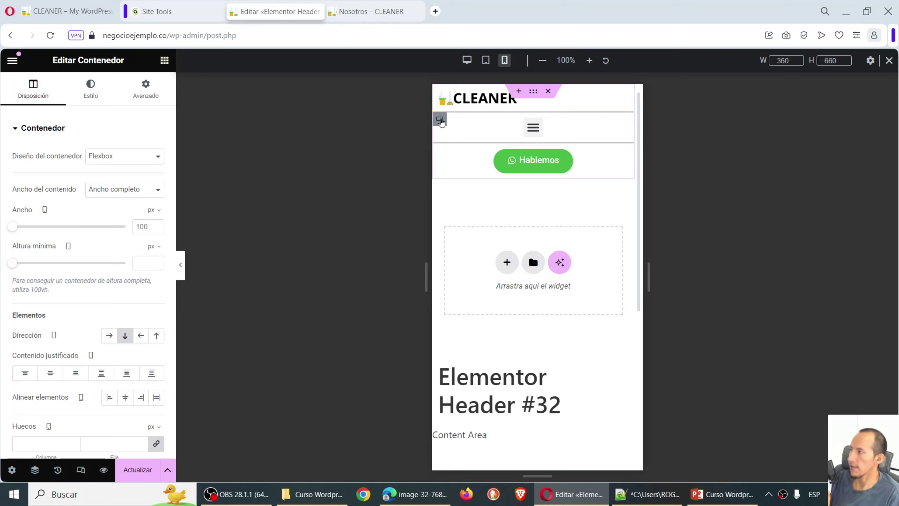
click(159, 212)
click(151, 224)
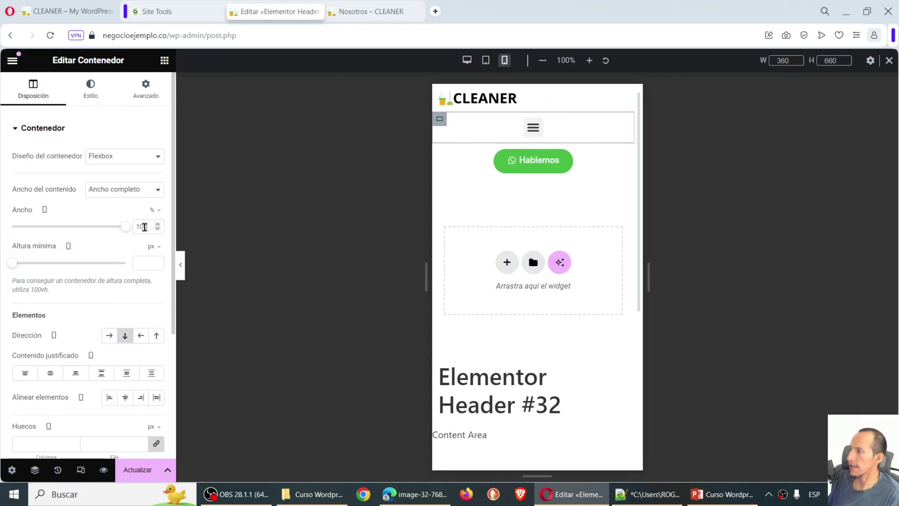
double_click(145, 227)
text(15)
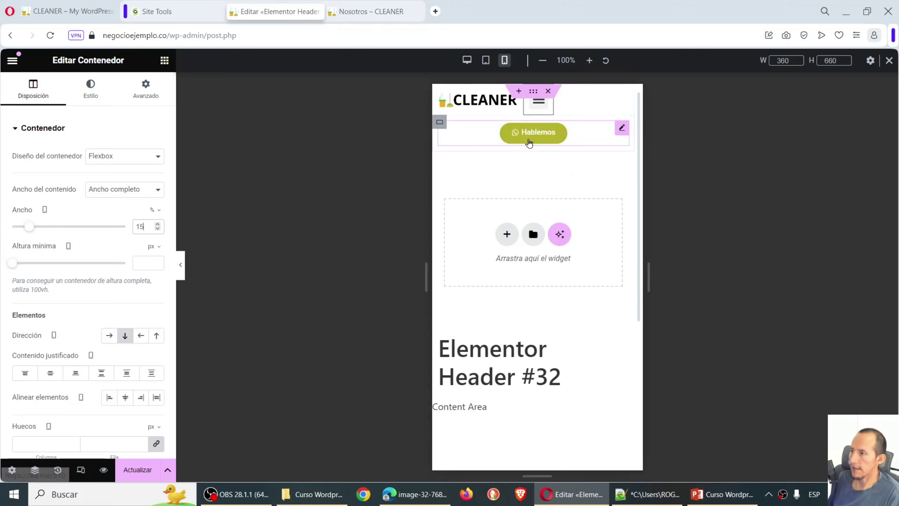
Set the Hablemos container's mobile width to 40% and collapse the editing panel
click(440, 124)
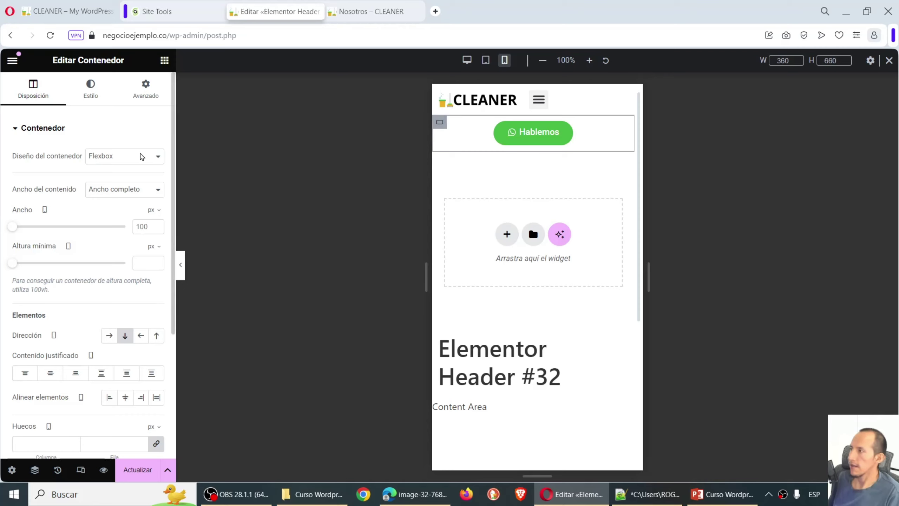
click(160, 213)
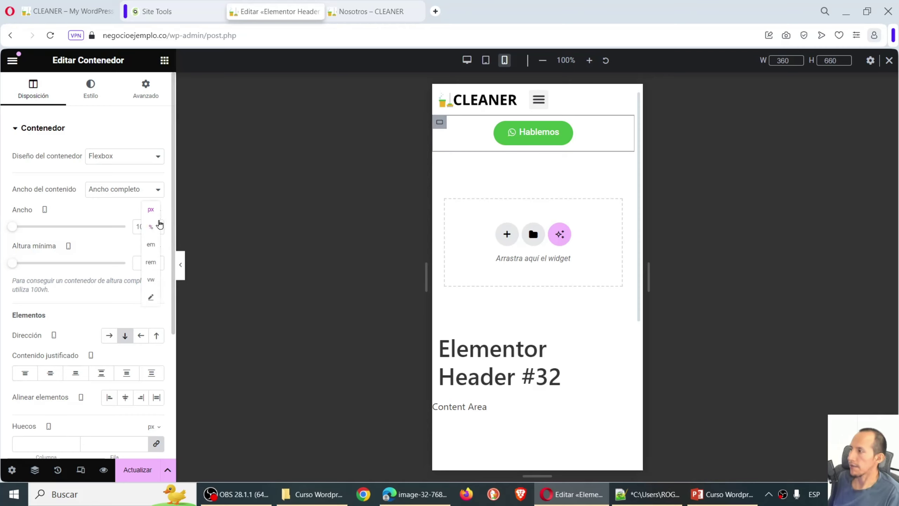
click(156, 229)
double_click(144, 227)
text(40)
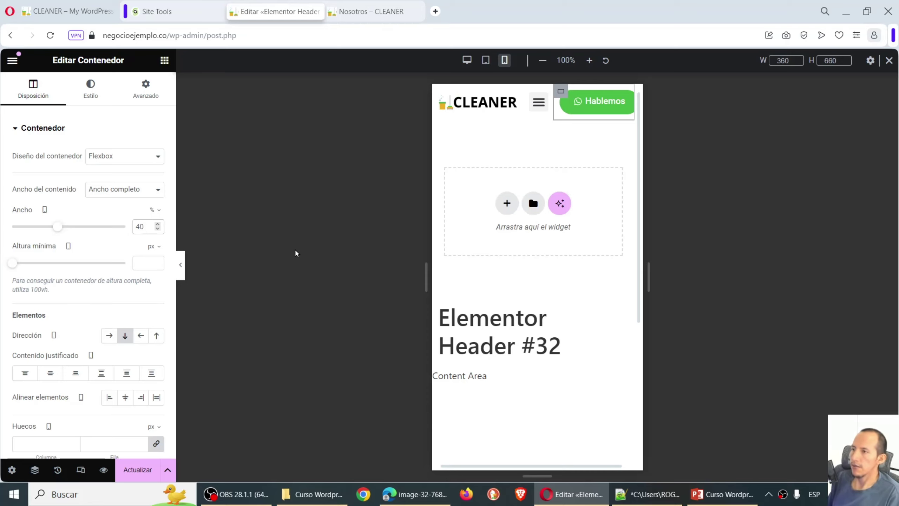
click(183, 269)
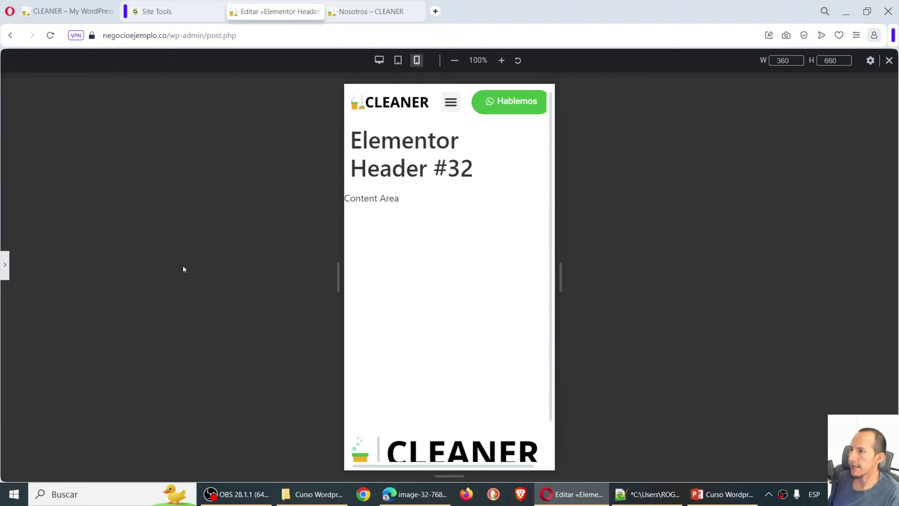
Reopen the panel and show the Hablemos button's Tipografía settings (Roboto, weight 500)
scroll(461, 264, down, 2)
scroll(495, 198, up, 2)
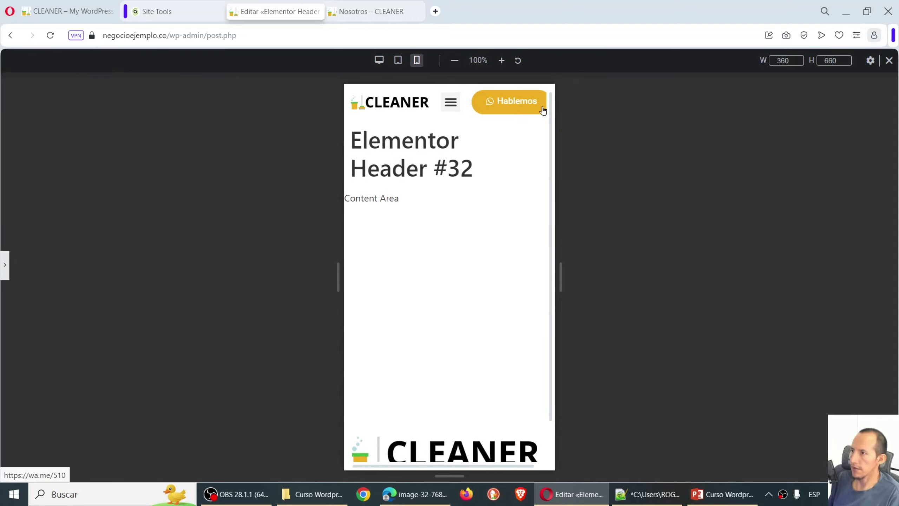
click(5, 264)
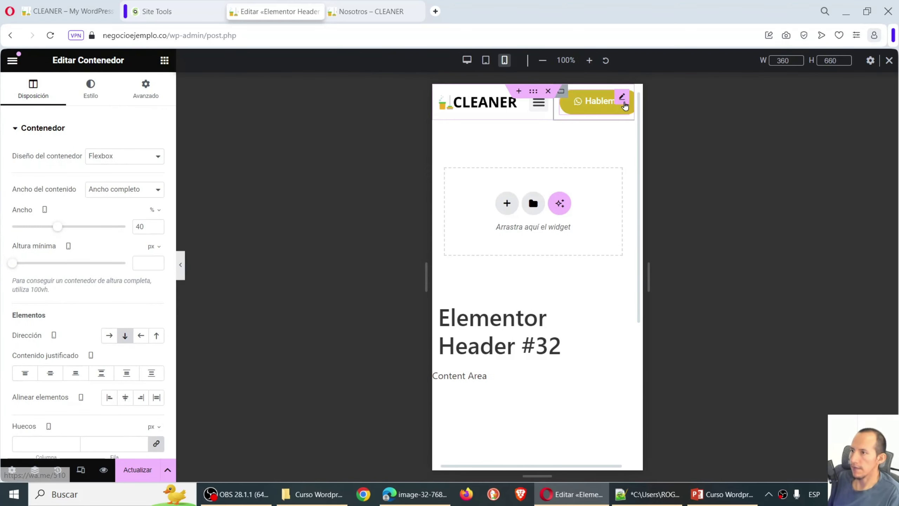
click(624, 102)
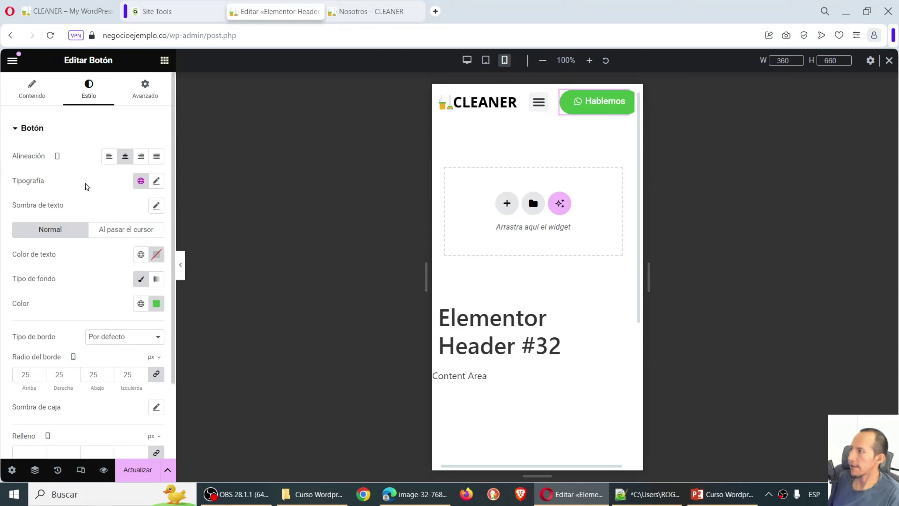
click(159, 188)
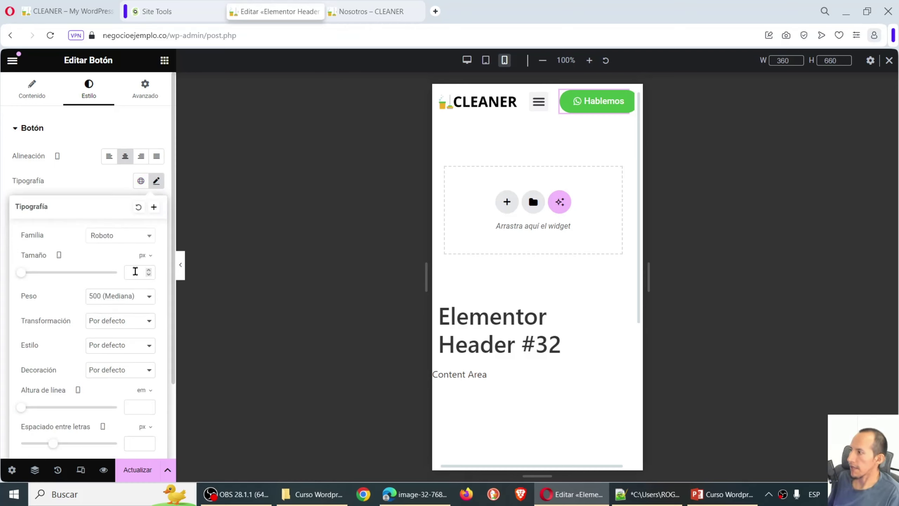
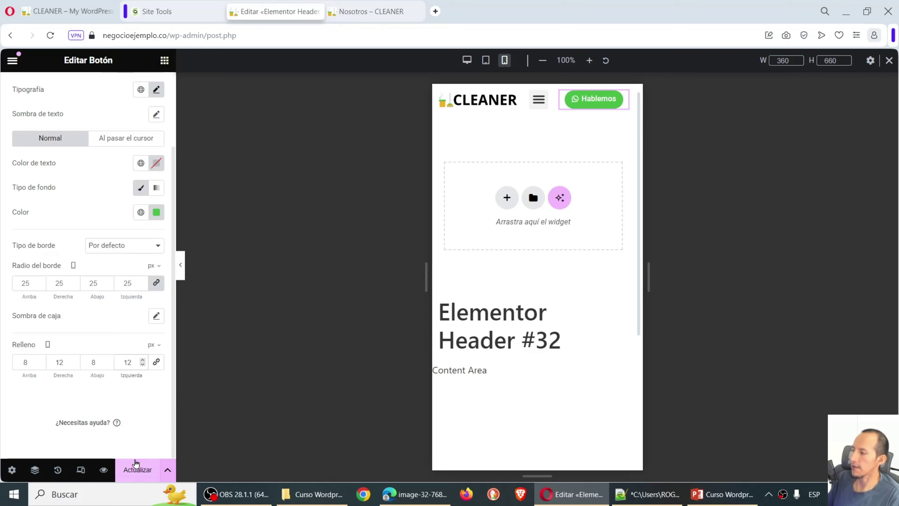
Save the header and reload the live Nosotros page to show the saved header
click(138, 470)
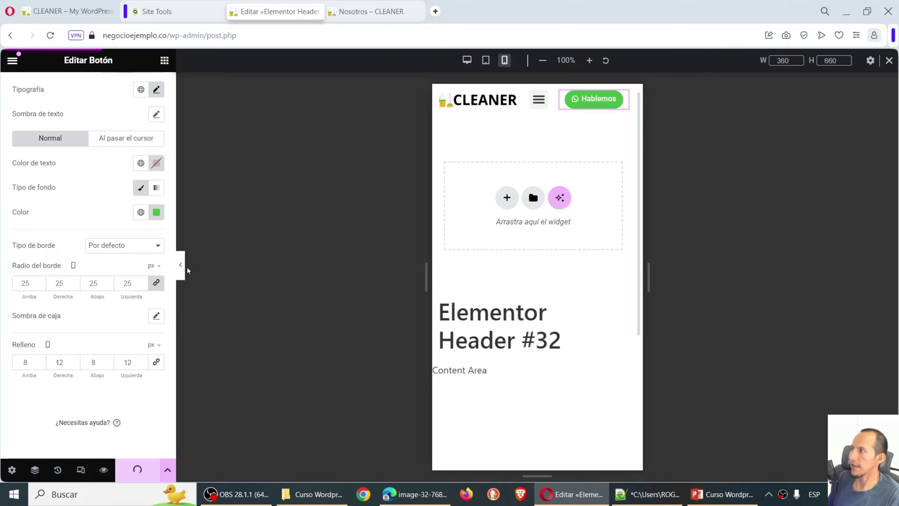
click(378, 6)
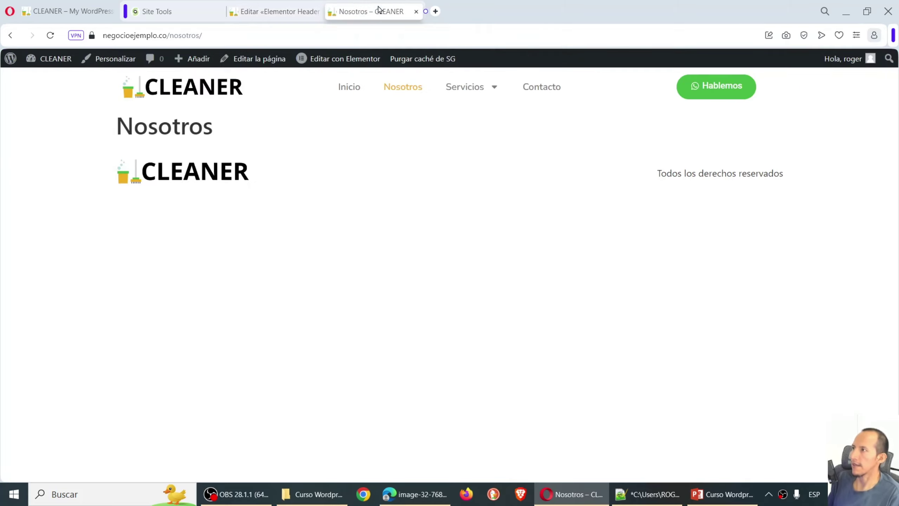
click(50, 36)
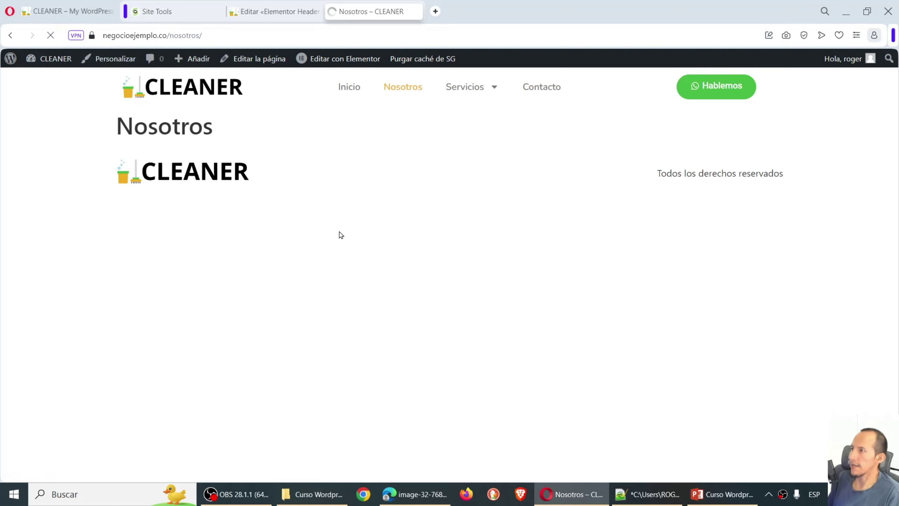
Emulate an iPhone XR in DevTools, open and close the mobile menu, then close DevTools
right_click(443, 198)
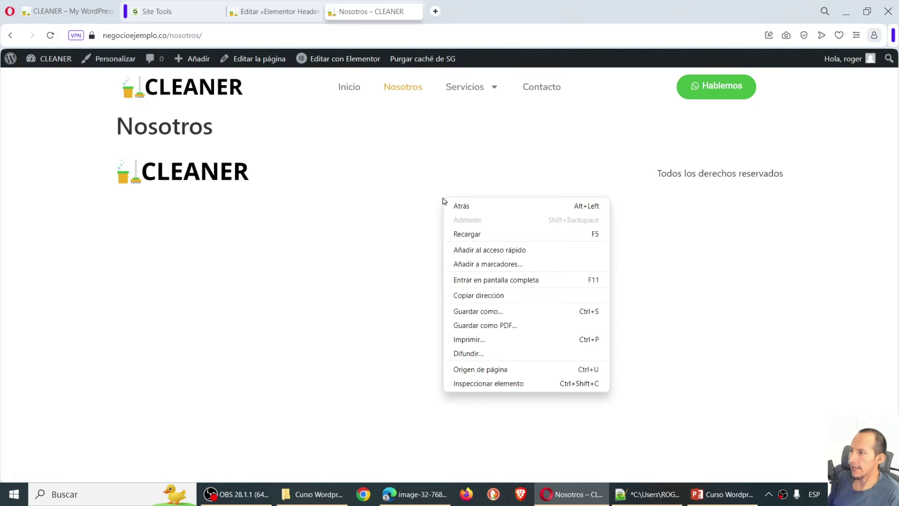
click(510, 388)
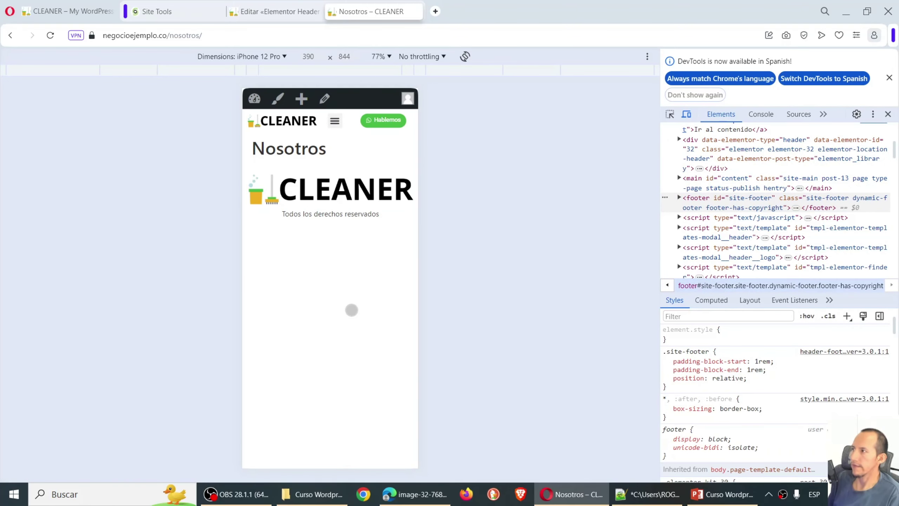
click(274, 57)
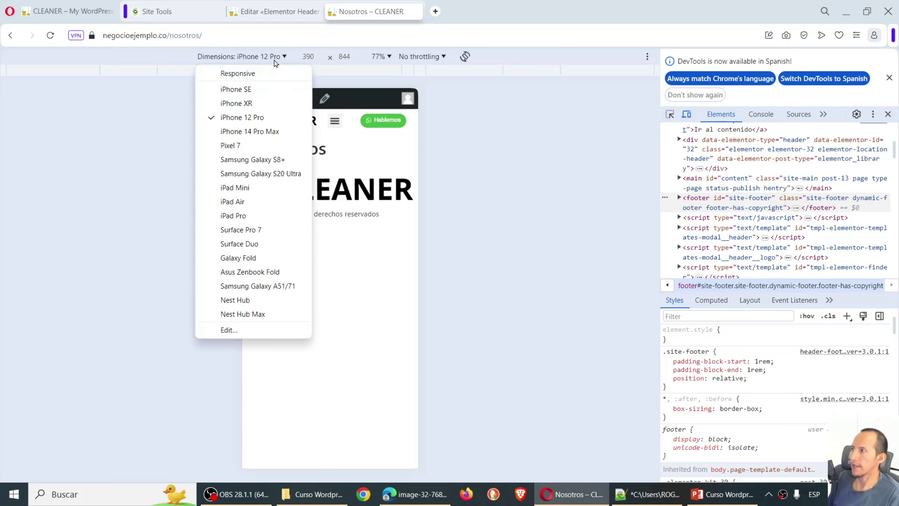
click(243, 103)
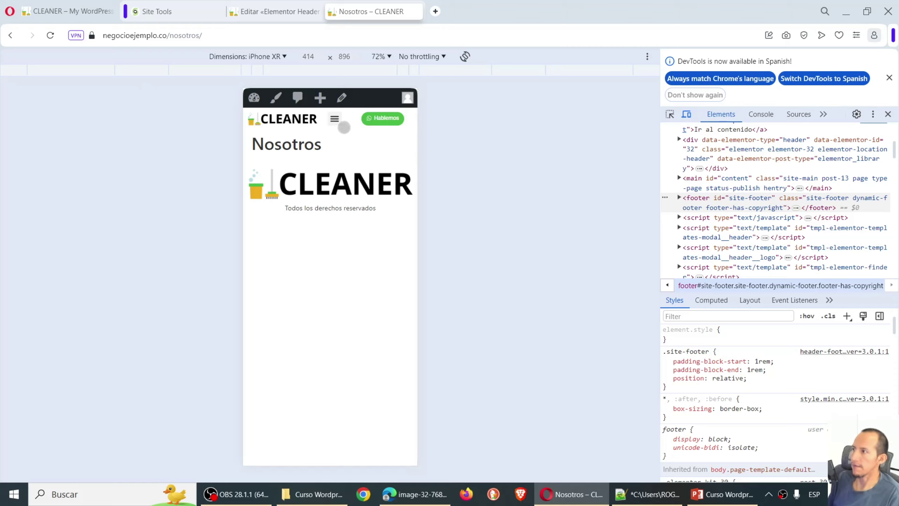
click(334, 118)
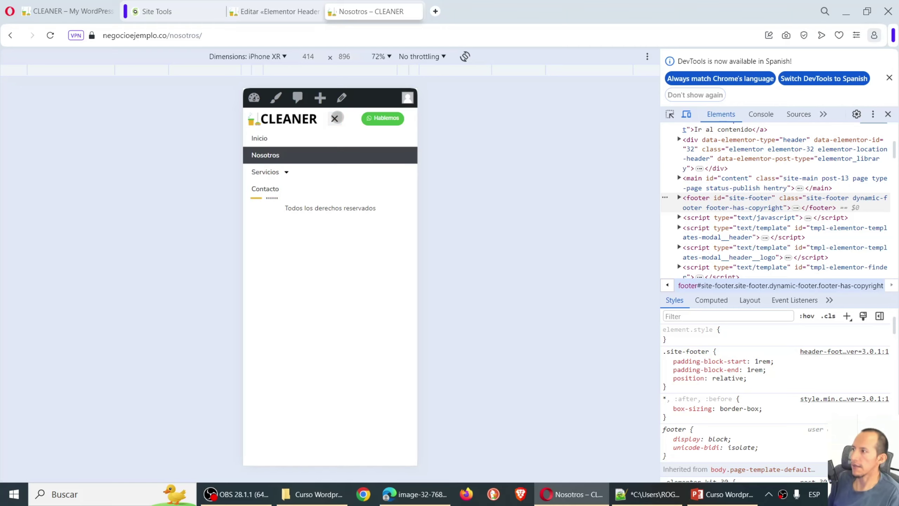
click(335, 119)
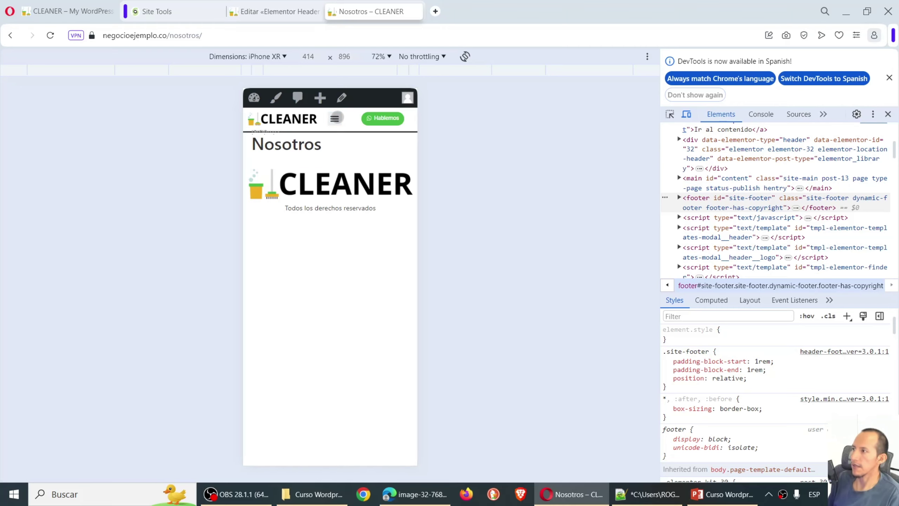
click(889, 78)
click(888, 57)
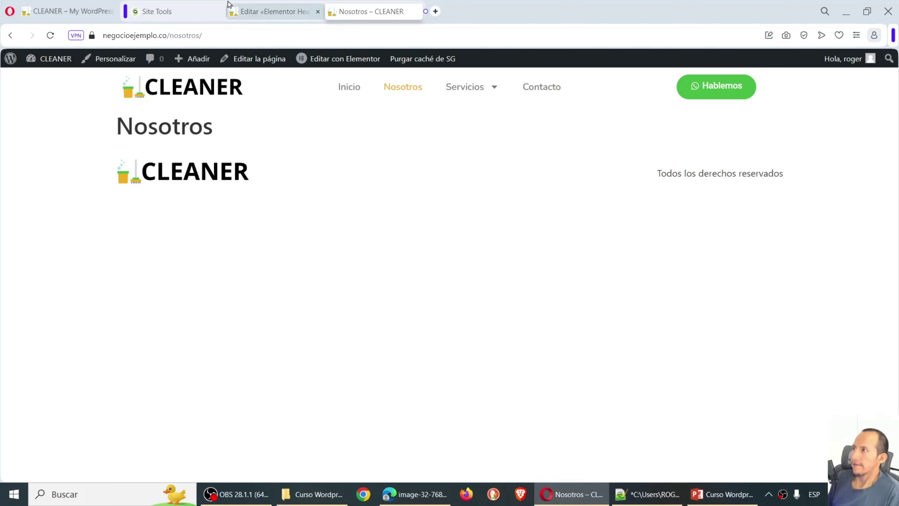
Set the Elementor header preview to desktop width and go to the reference CLEANER homepage
click(251, 4)
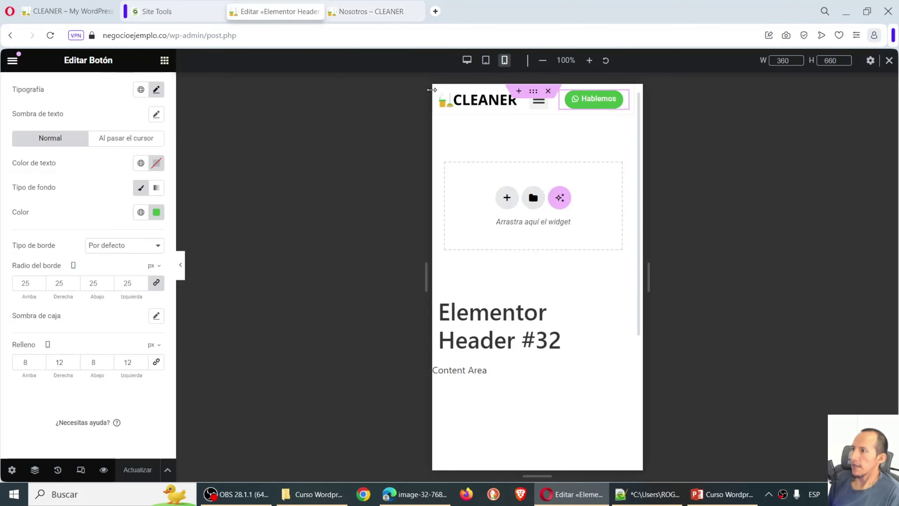
click(467, 60)
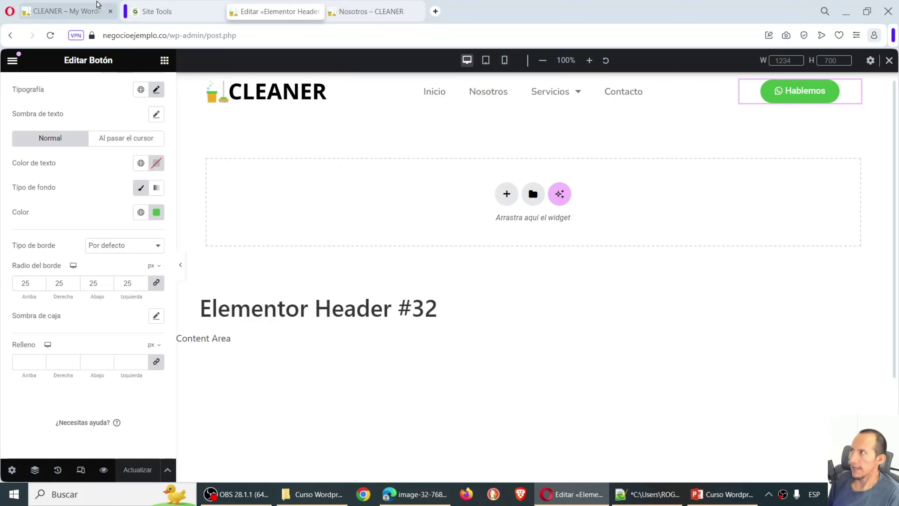
click(75, 6)
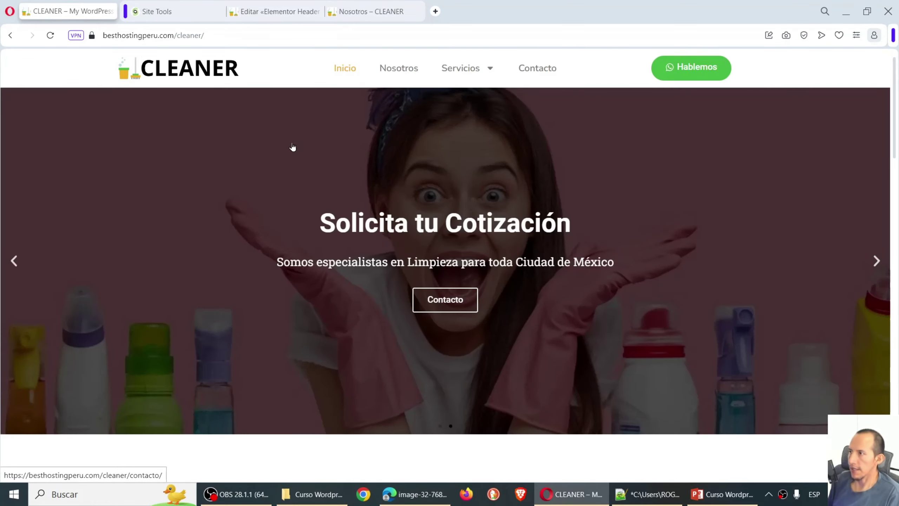
Scroll through the reference homepage's hero slider, services cards, counters, Quiénes Somos and testimonials
scroll(277, 221, down, 10)
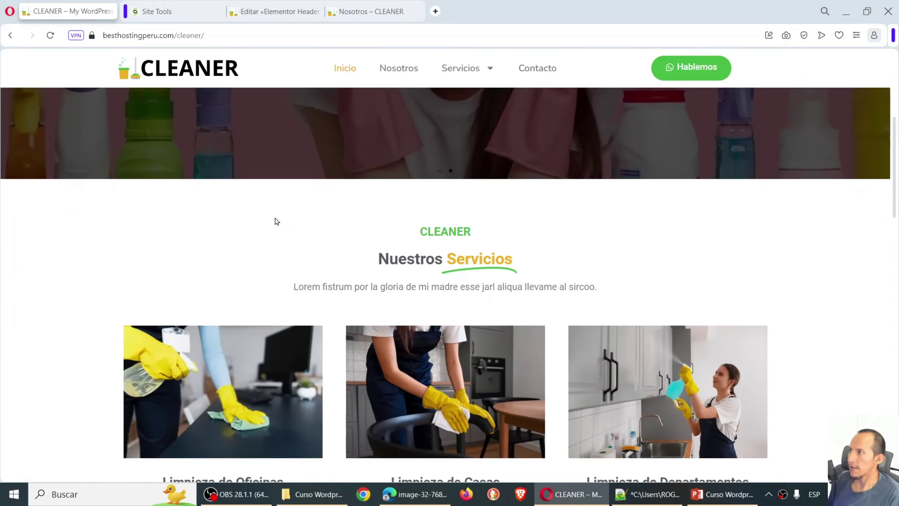
scroll(69, 245, down, 5)
scroll(69, 249, up, 7)
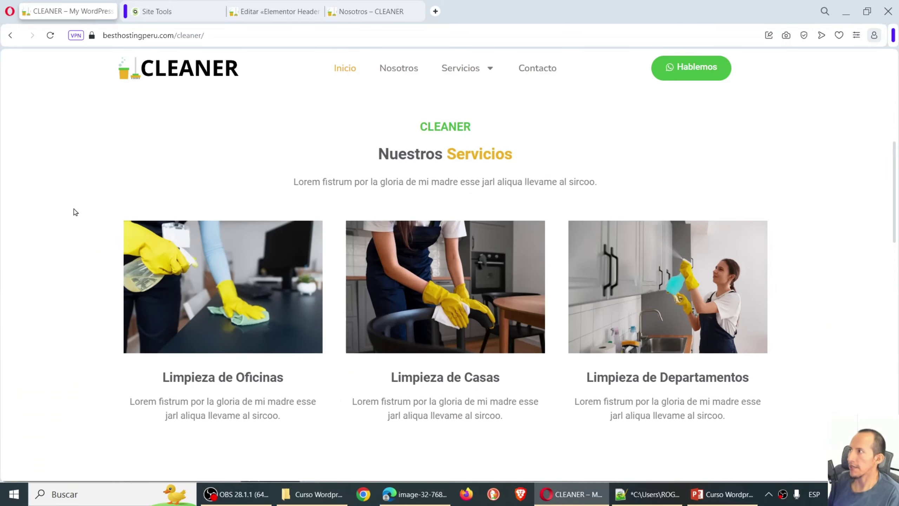
scroll(52, 195, down, 5)
scroll(69, 234, up, 8)
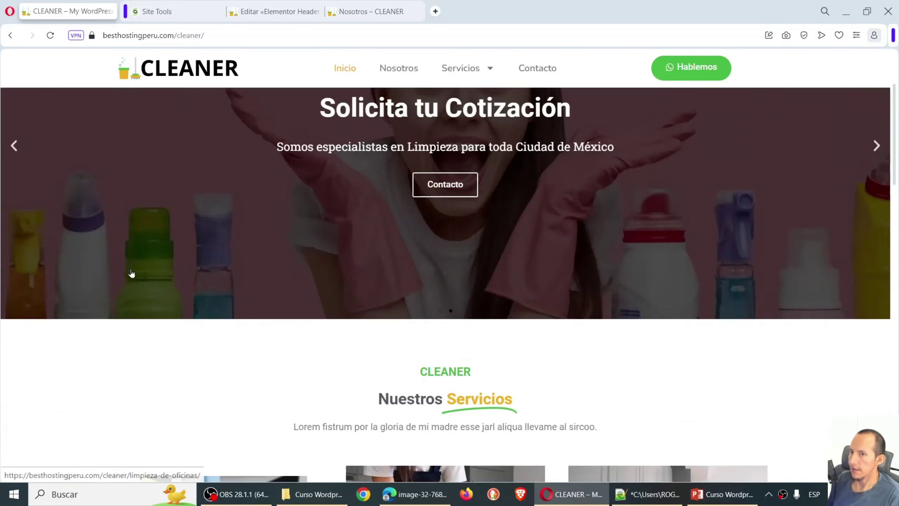
scroll(277, 257, down, 10)
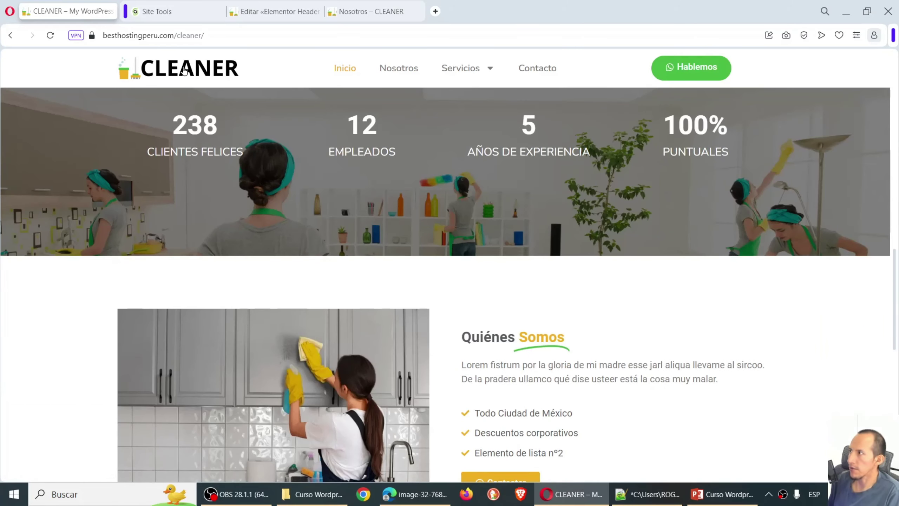
scroll(775, 251, down, 8)
scroll(793, 315, up, 7)
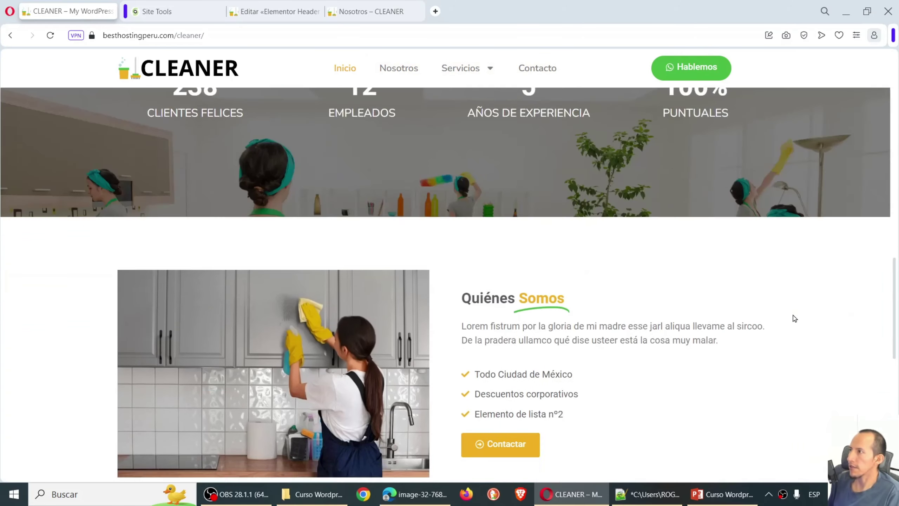
scroll(793, 315, down, 7)
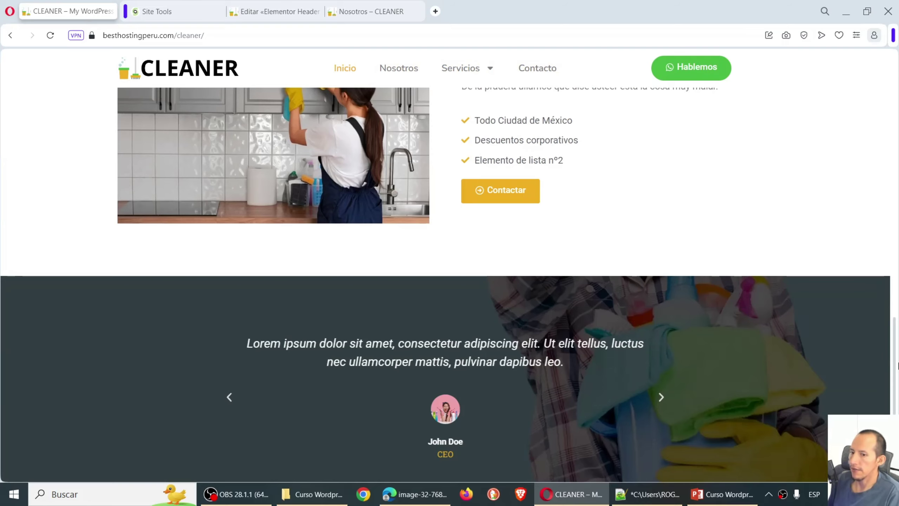
scroll(898, 365, down, 2)
scroll(898, 365, up, 10)
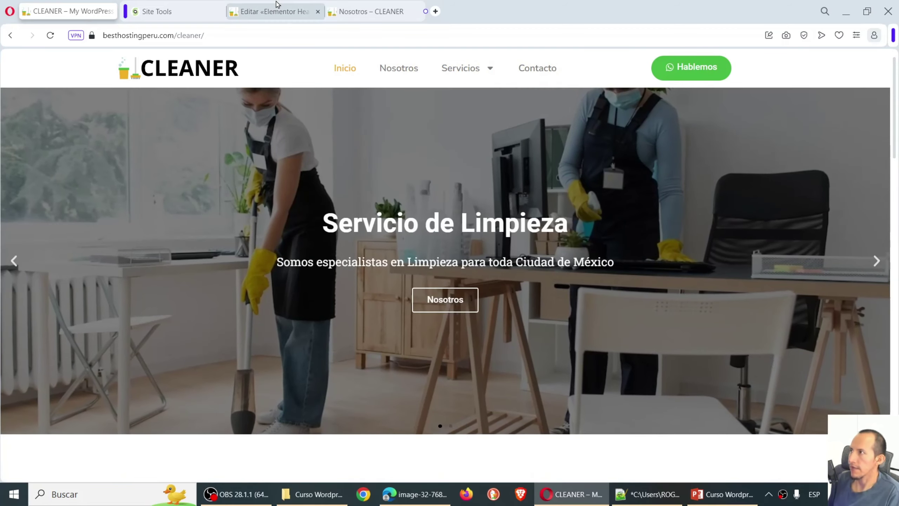
Set the header container's Motion Effects Sticky option to Top and save the header
click(277, 5)
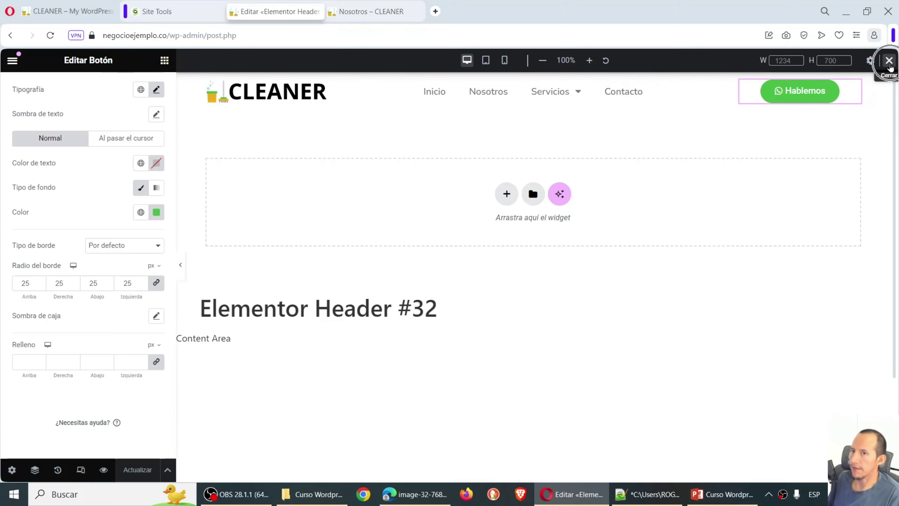
click(889, 61)
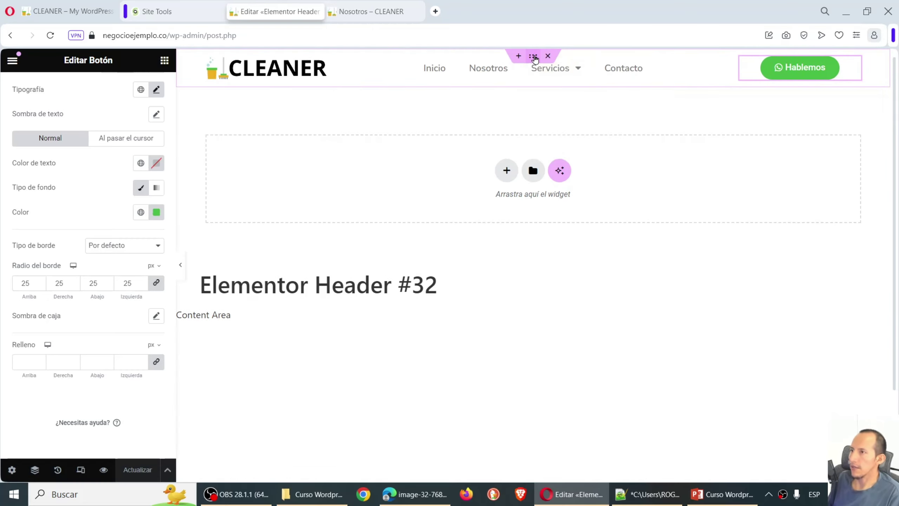
click(534, 58)
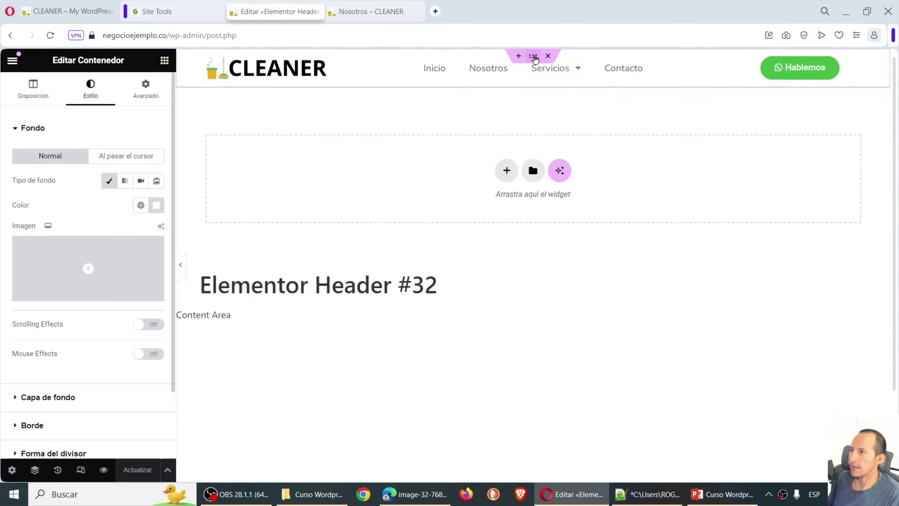
click(143, 90)
click(157, 90)
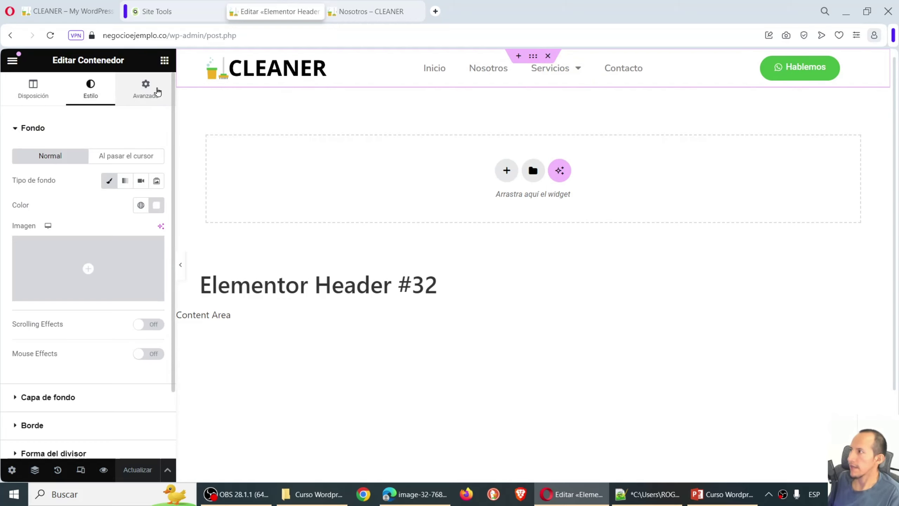
scroll(41, 242, down, 3)
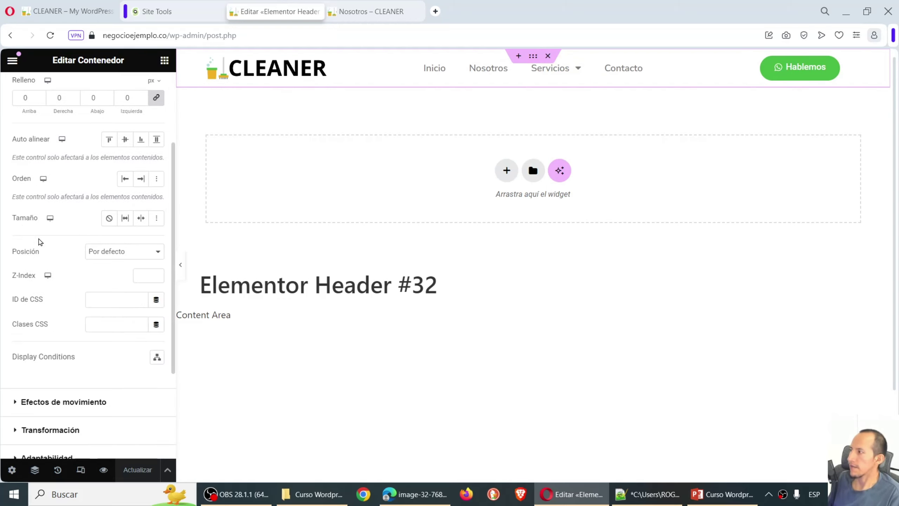
click(87, 344)
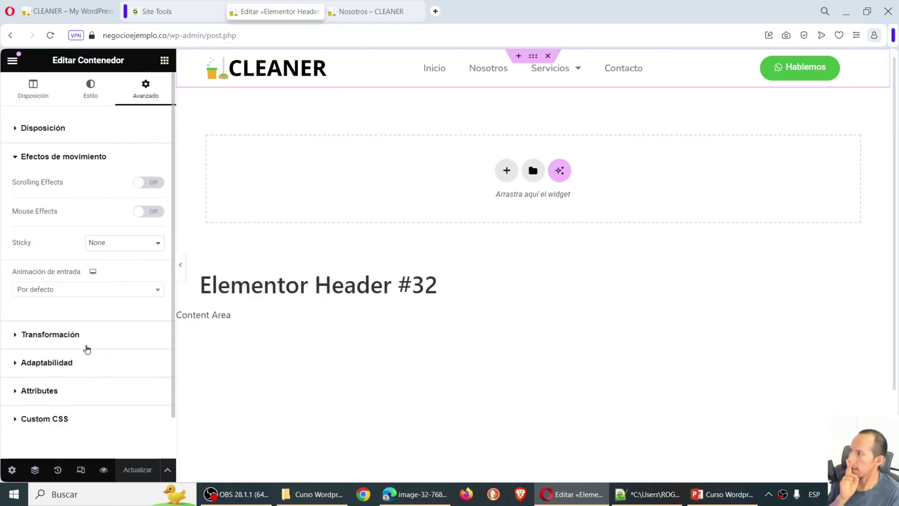
click(124, 243)
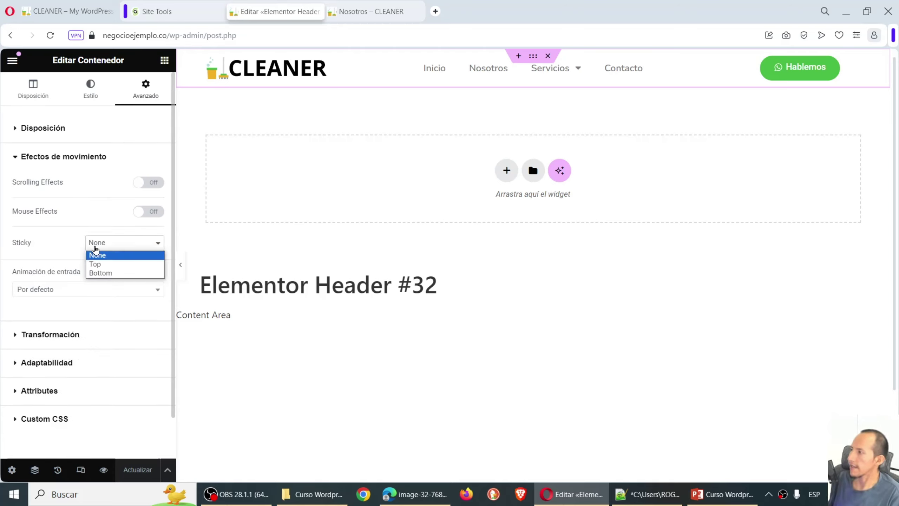
click(125, 258)
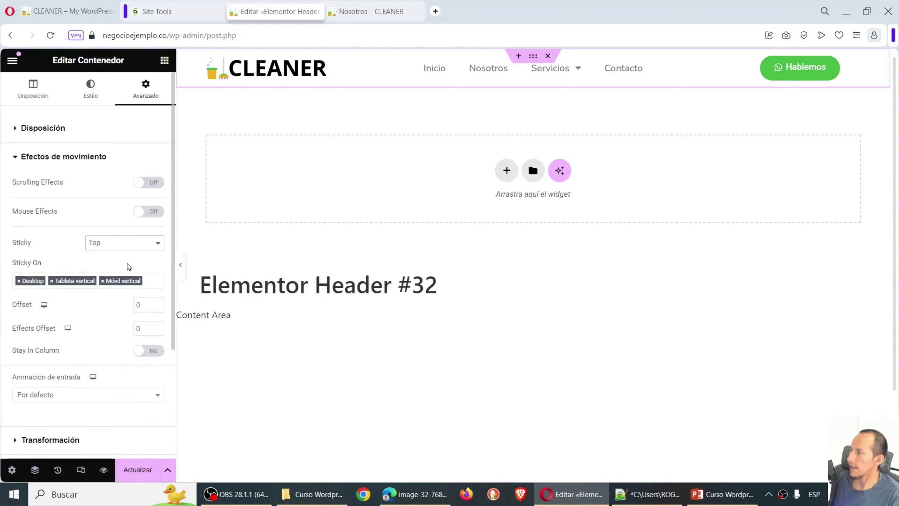
click(137, 470)
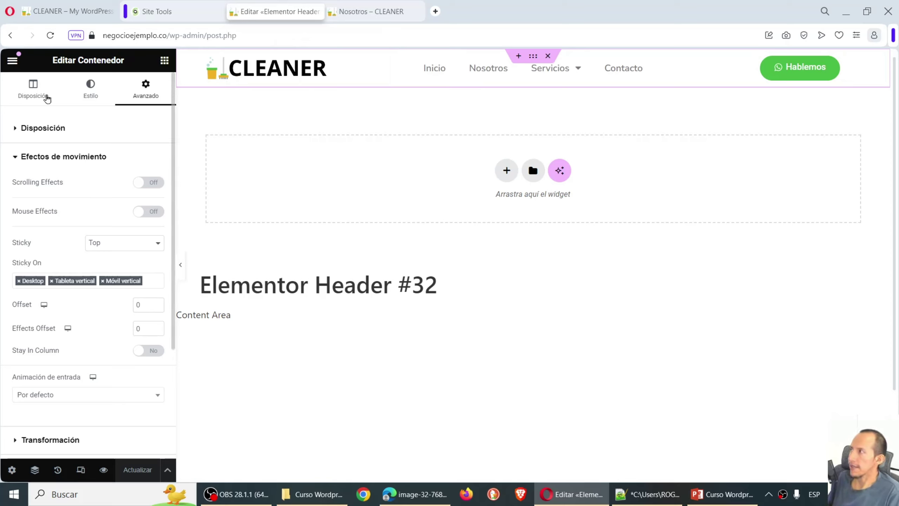
Exit Elementor via Salir, apply and confirm leaving, landing on the 'Elementor Header #32' edit page
click(13, 62)
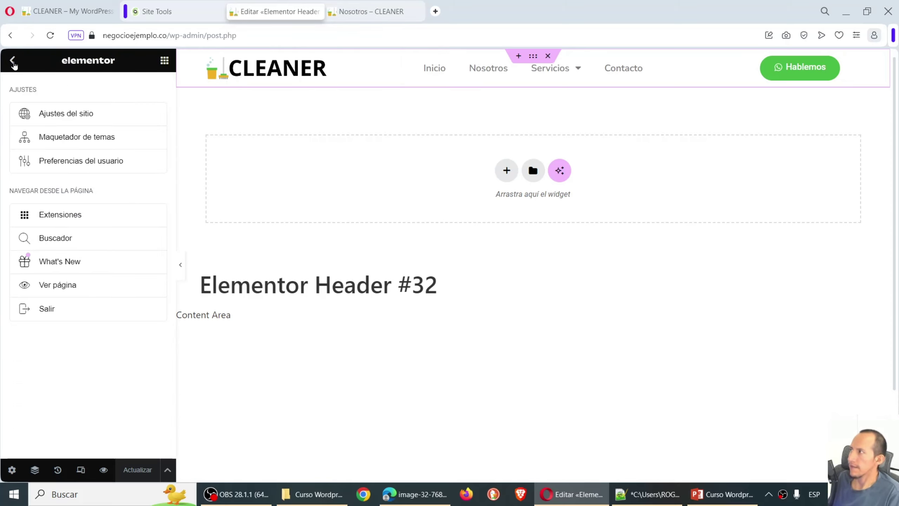
click(75, 308)
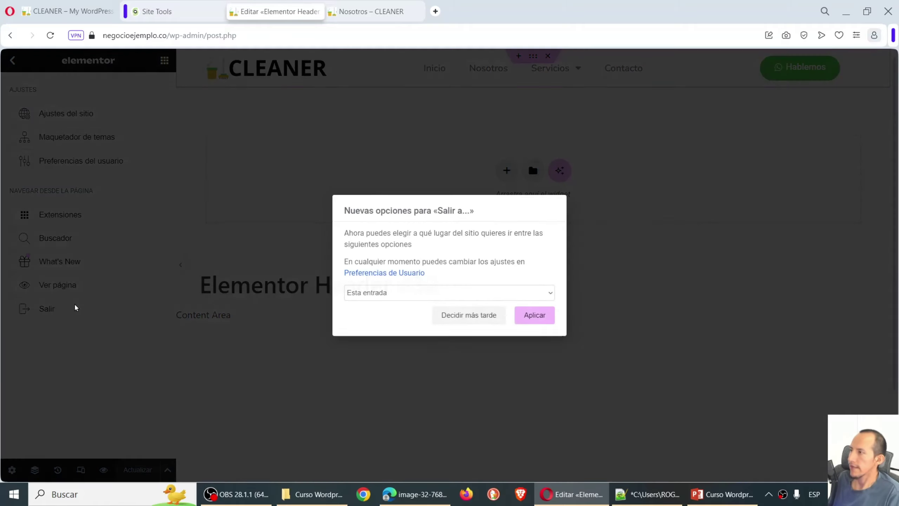
click(546, 318)
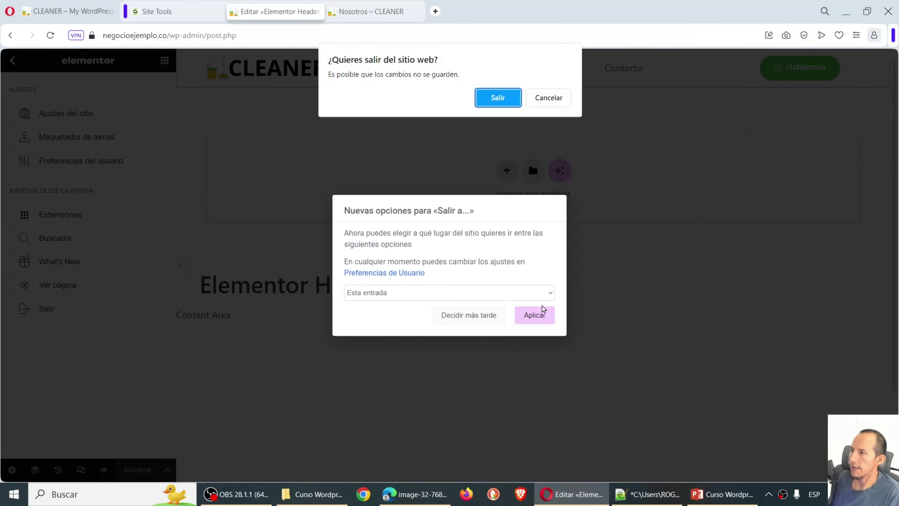
click(501, 101)
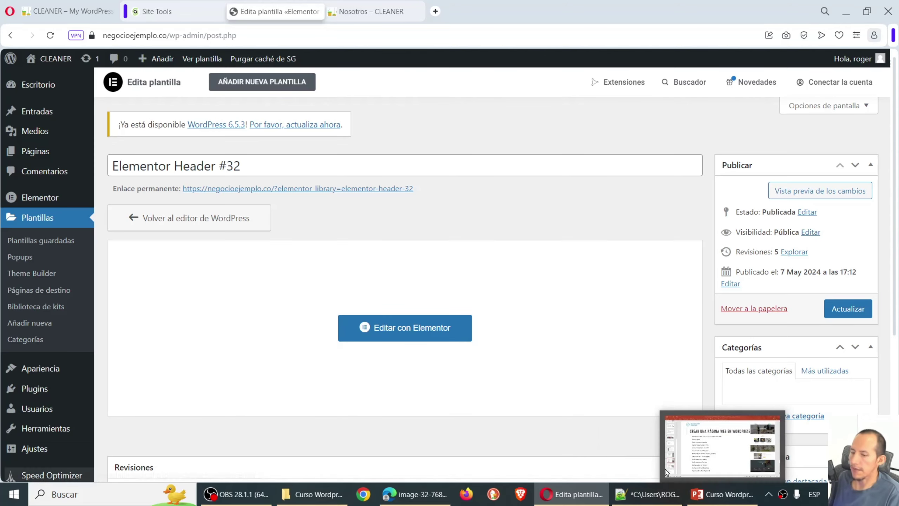
click(715, 496)
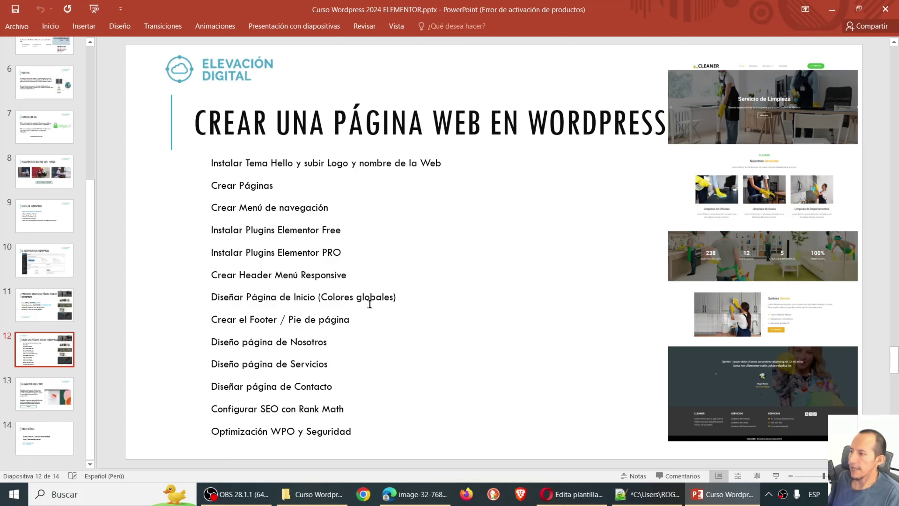
click(729, 495)
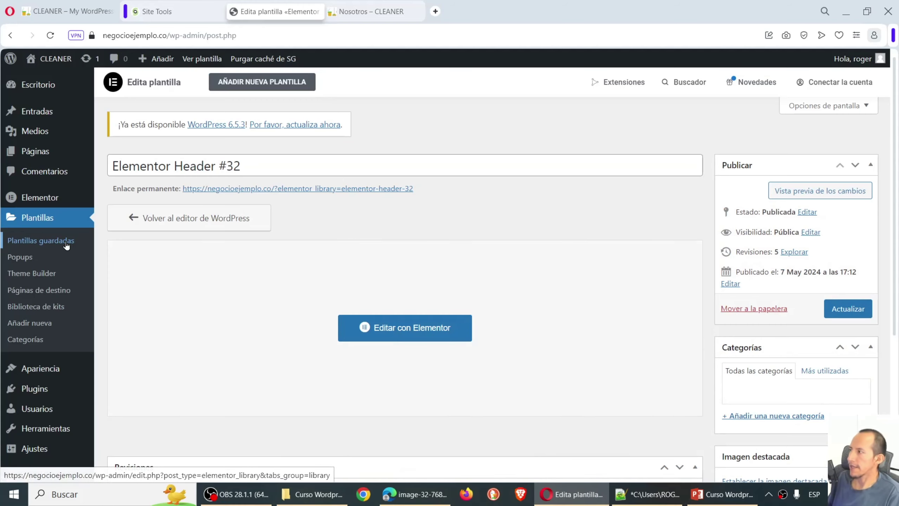
Open the Inicio page from Páginas and launch it with 'Editar con Elementor'
click(60, 153)
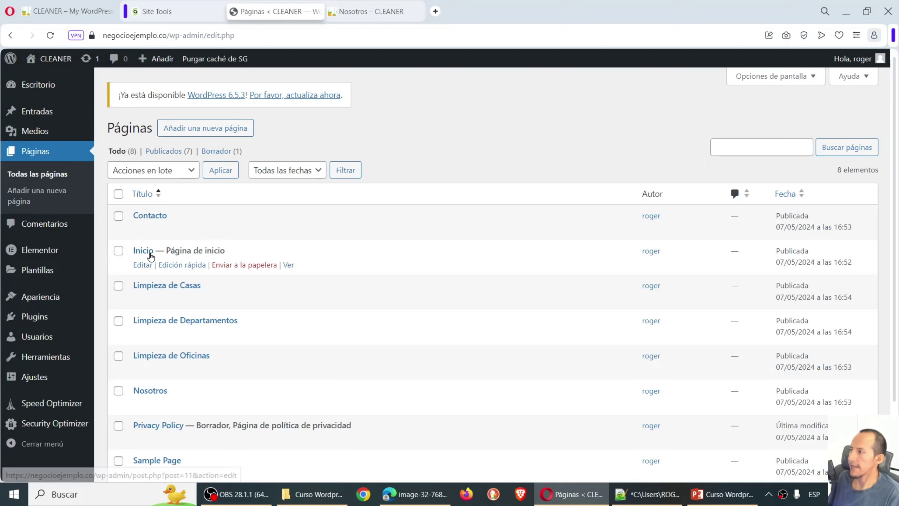
click(148, 252)
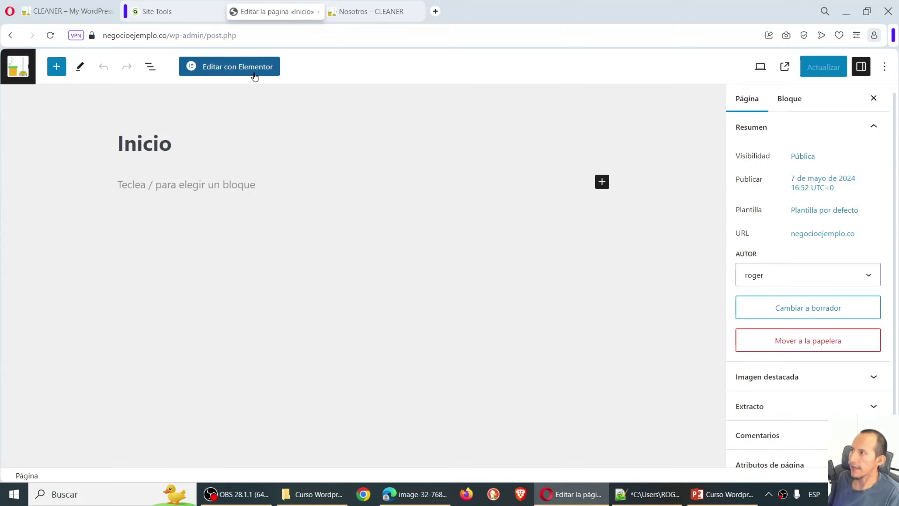
click(254, 67)
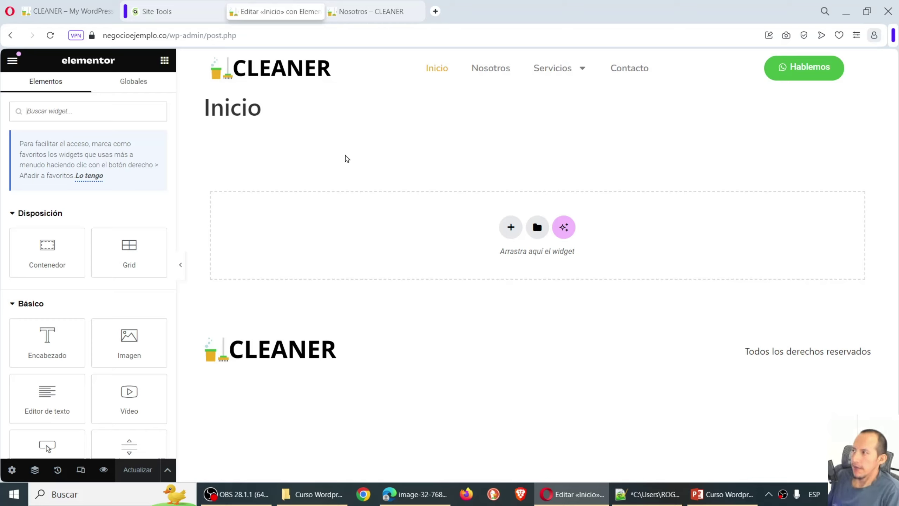
In Page Settings, set Estructura de página to 'Elementor ancho completo'
double_click(224, 116)
click(283, 131)
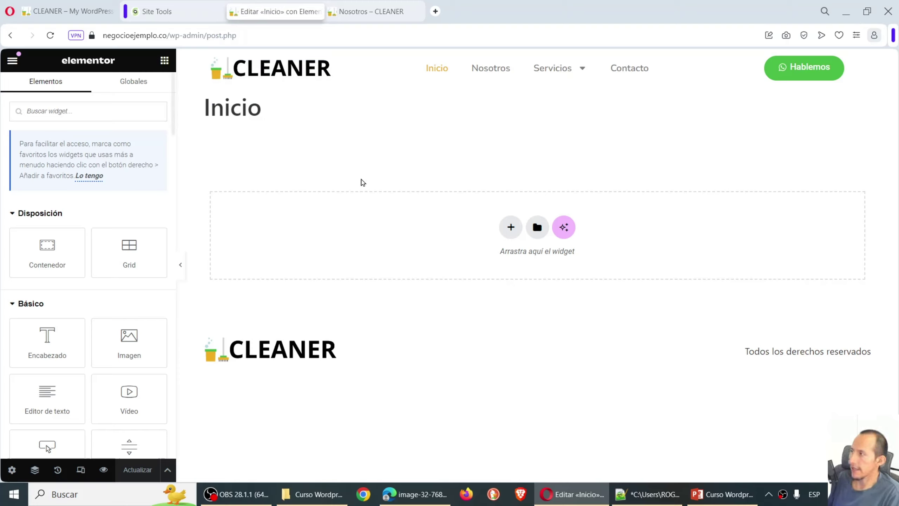
click(16, 472)
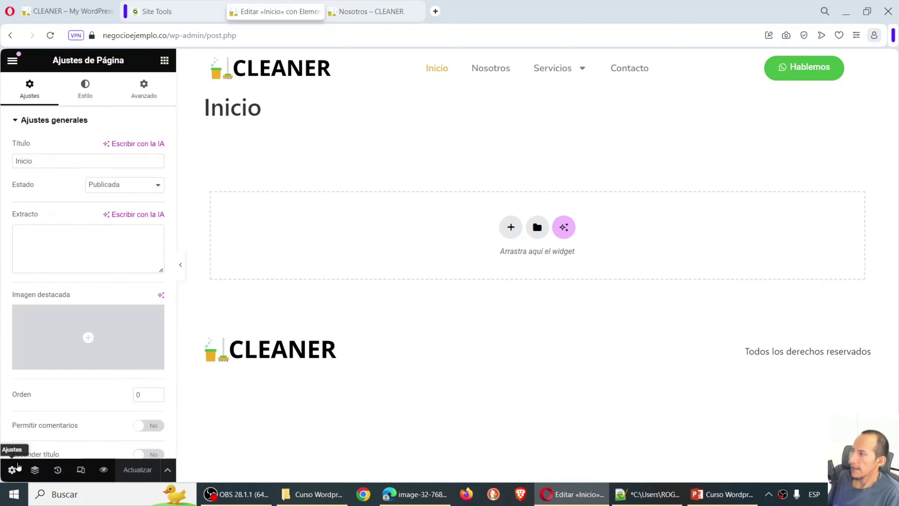
scroll(94, 255, down, 3)
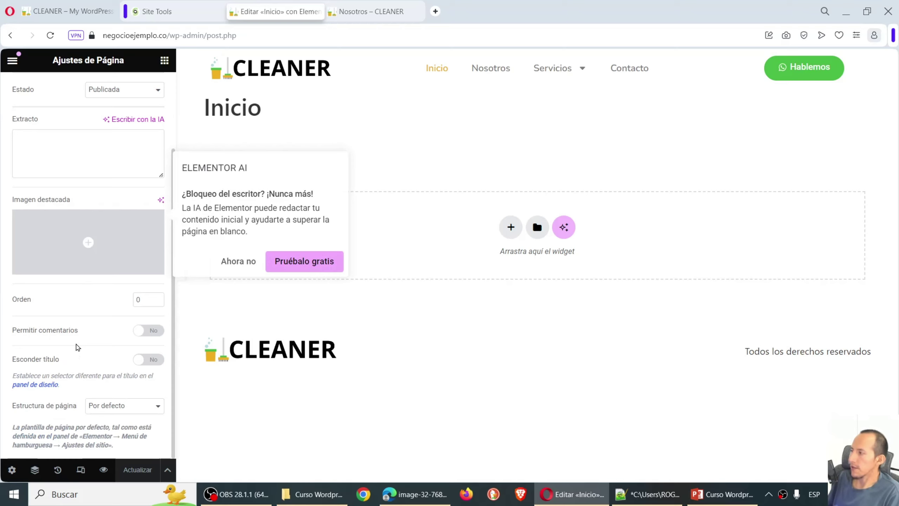
click(149, 360)
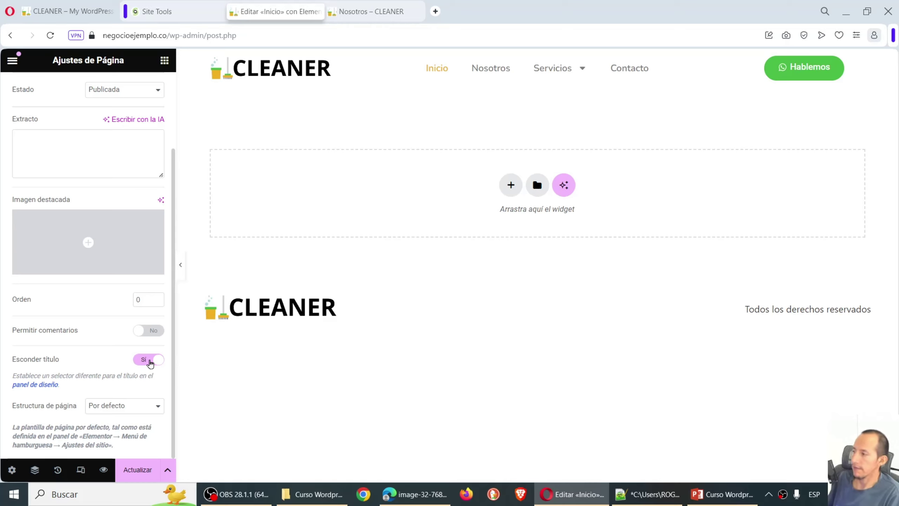
click(149, 360)
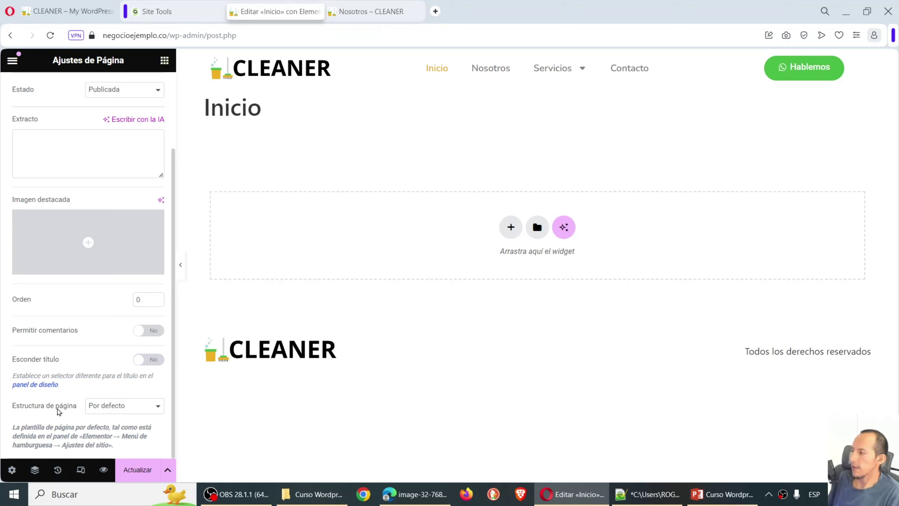
click(128, 407)
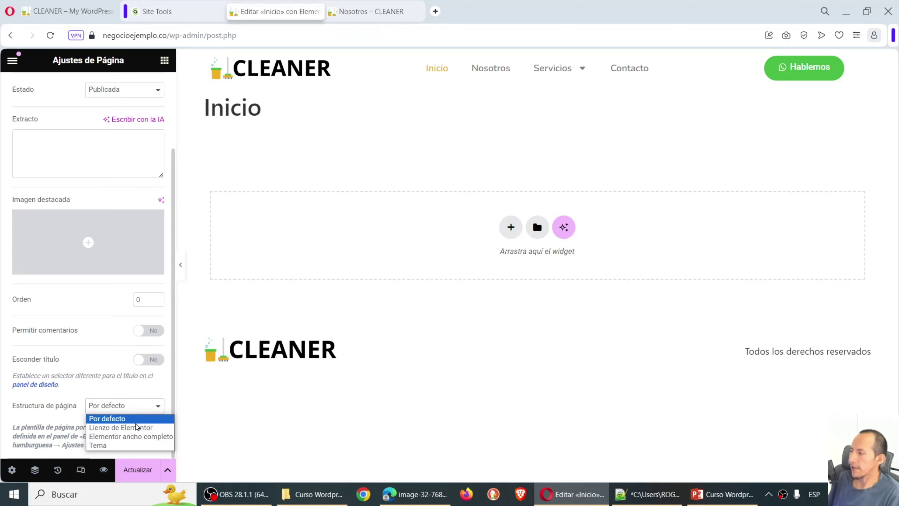
click(148, 436)
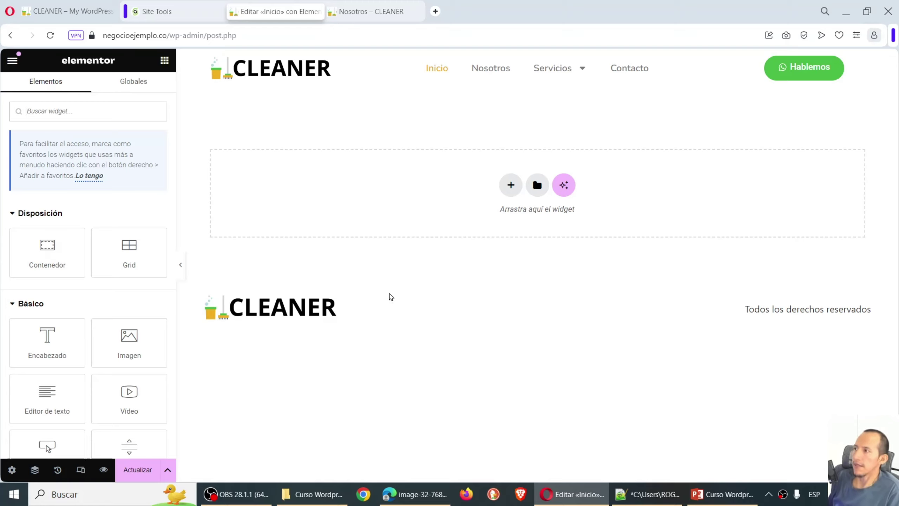
Add a single-column Flexbox container to the Inicio page
click(513, 191)
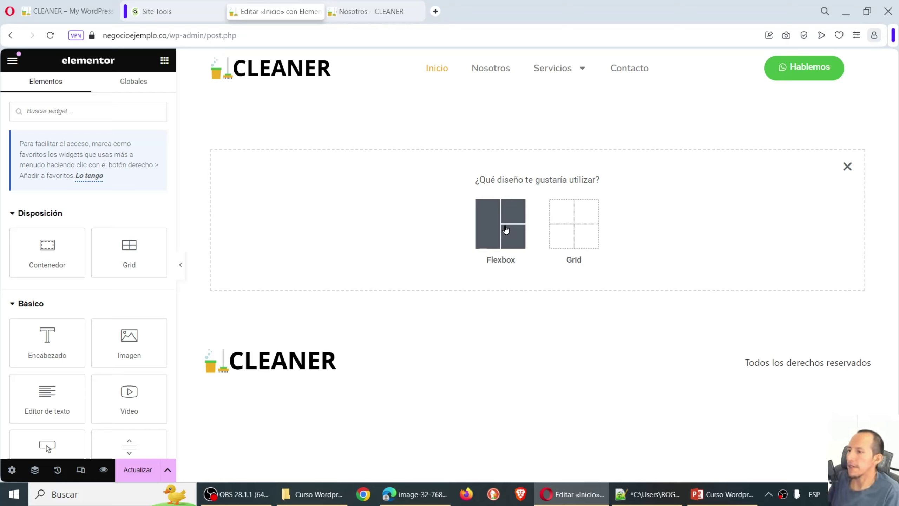
click(506, 229)
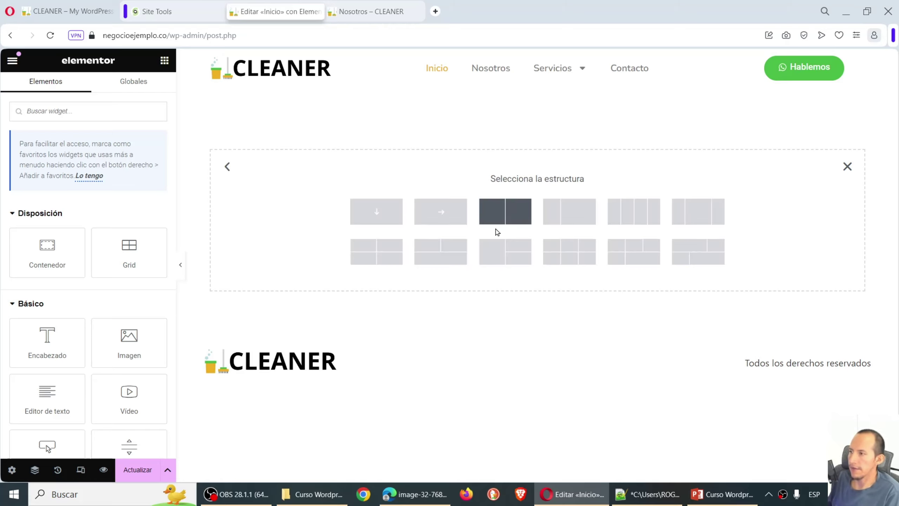
click(391, 220)
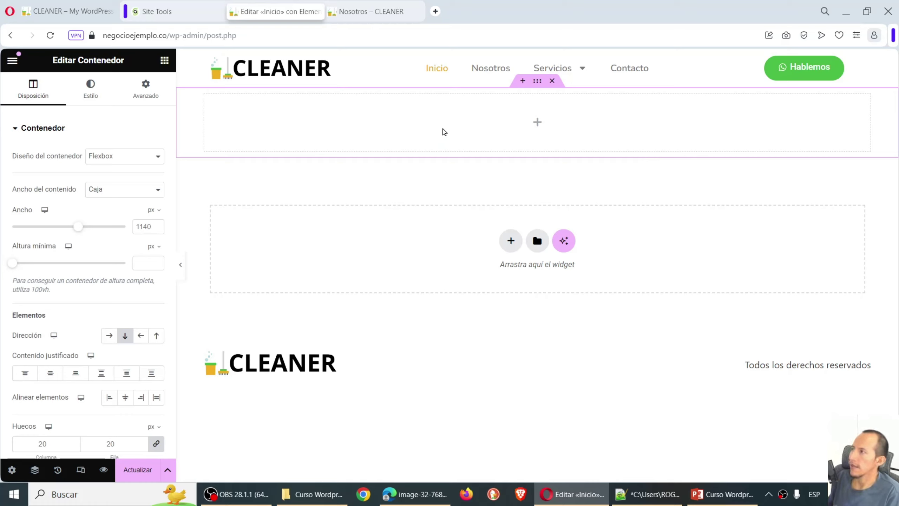
Search widgets for 'sl' and drag the Slides widget into the new container
click(165, 61)
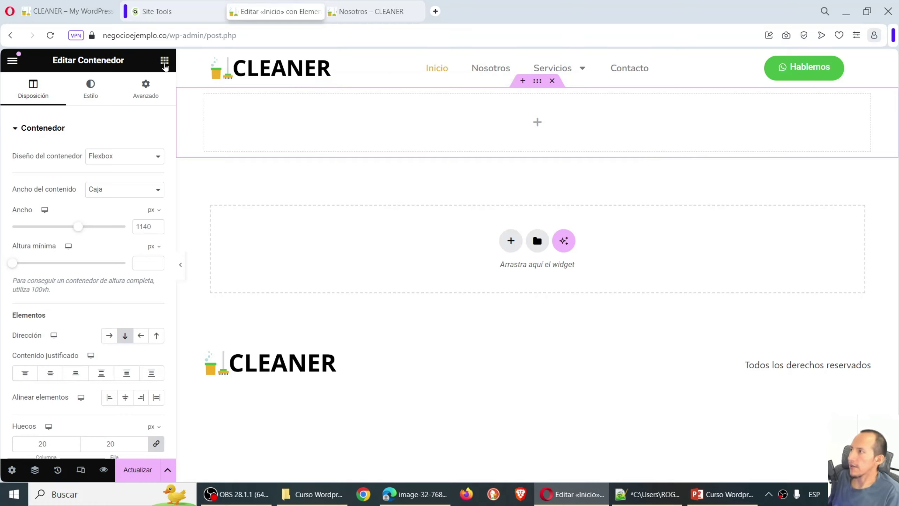
click(165, 62)
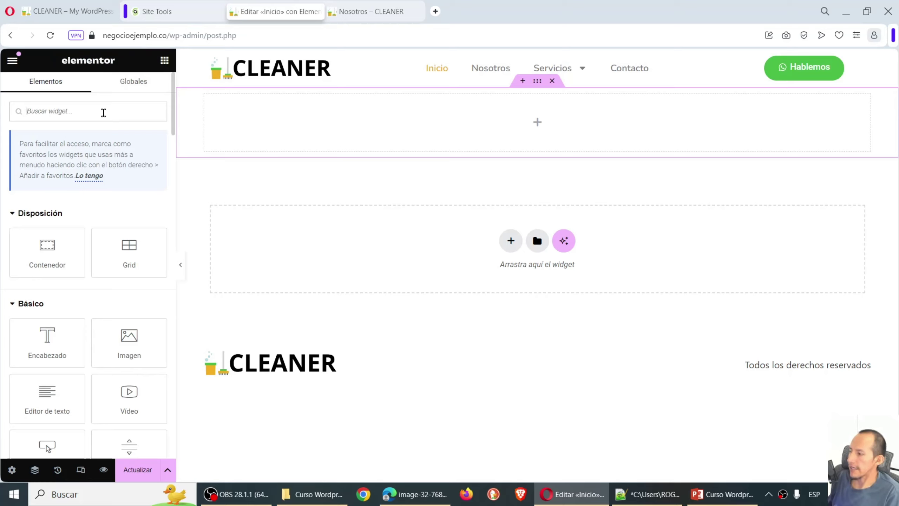
text(slid)
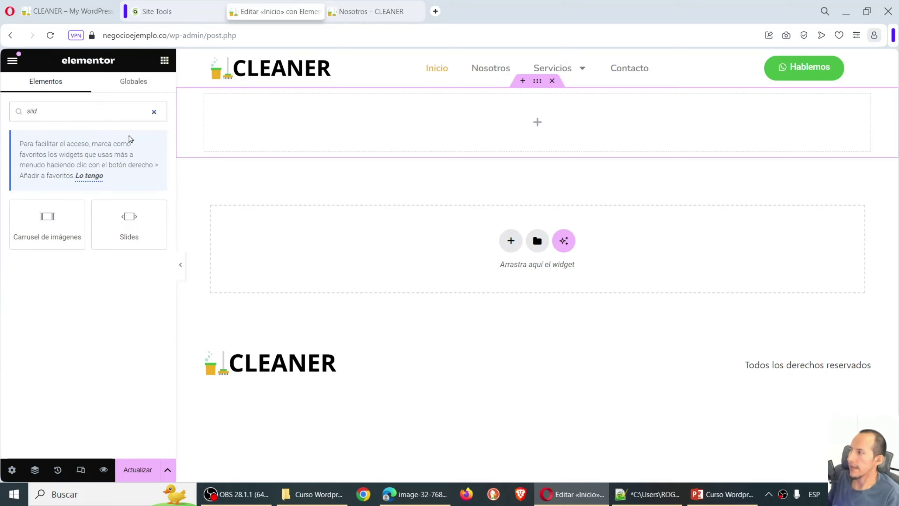
click(157, 242)
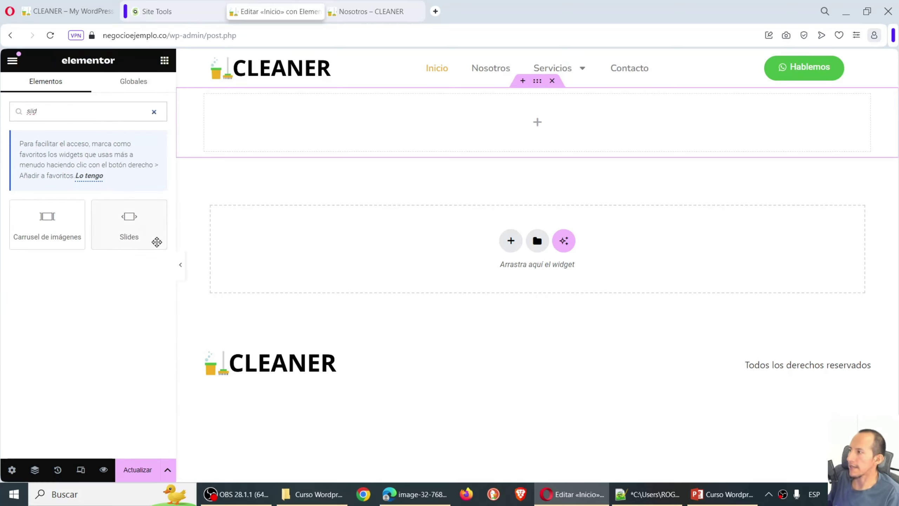
drag(127, 236, 453, 132)
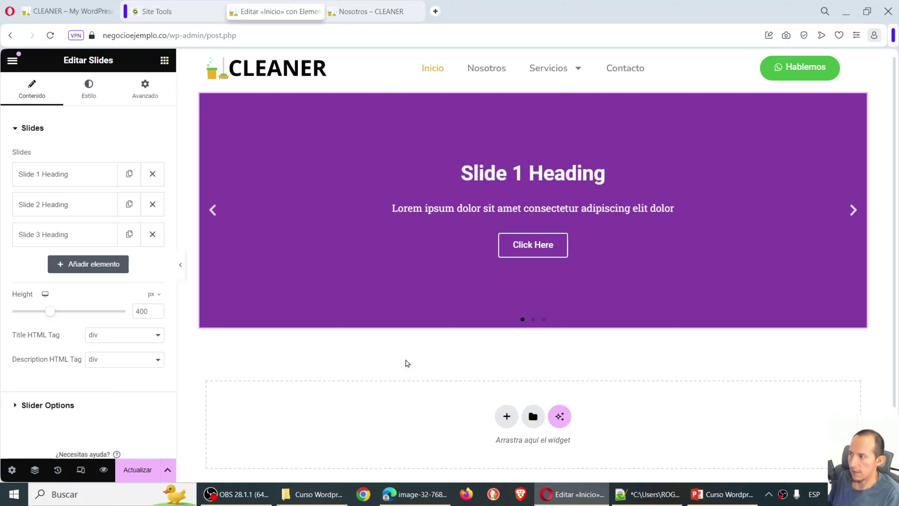
Save the page, view the autoplaying slider on the live Inicio page, then return to the editor
click(141, 470)
click(147, 477)
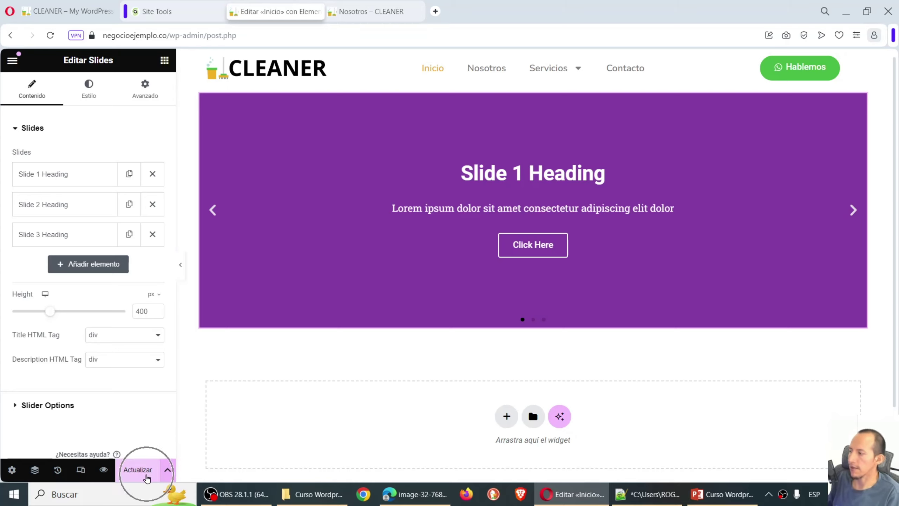
click(147, 477)
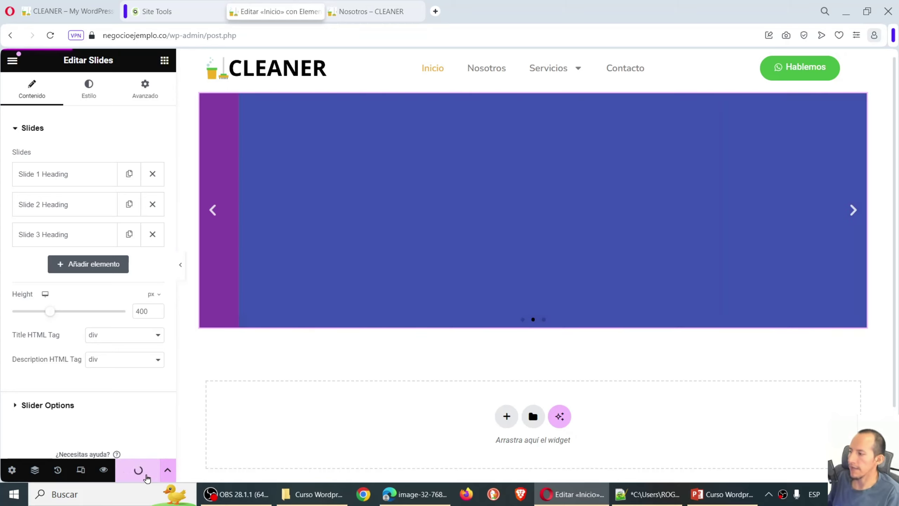
click(388, 5)
click(351, 88)
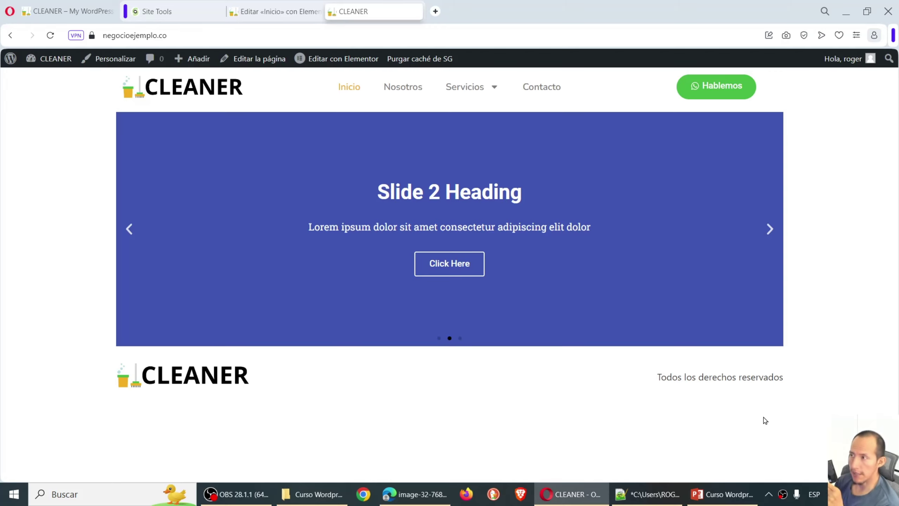
click(254, 5)
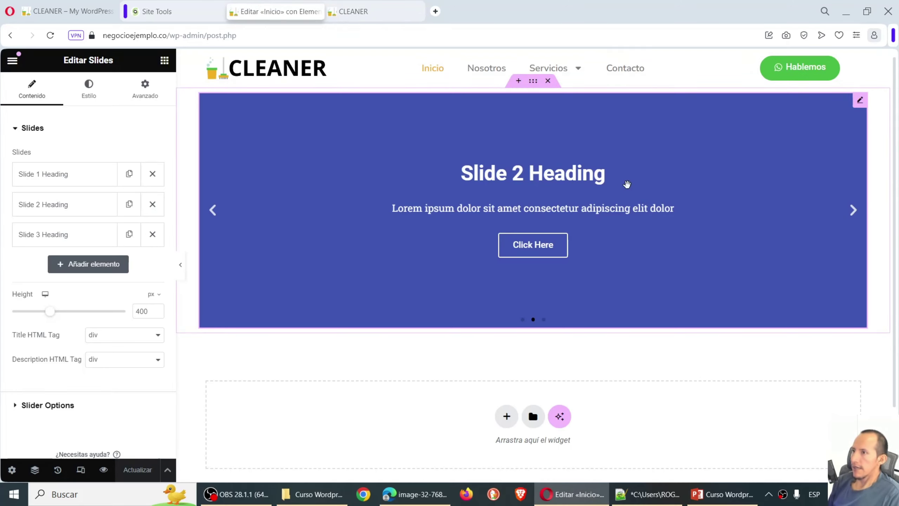
Delete Slides 3 and 2, then expand Slide 1 Heading's settings
drag(61, 60, 116, 61)
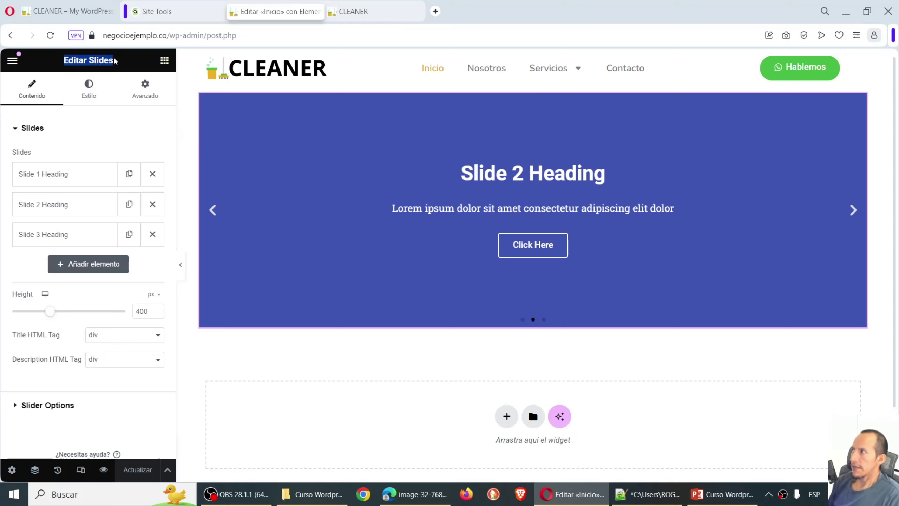
click(102, 58)
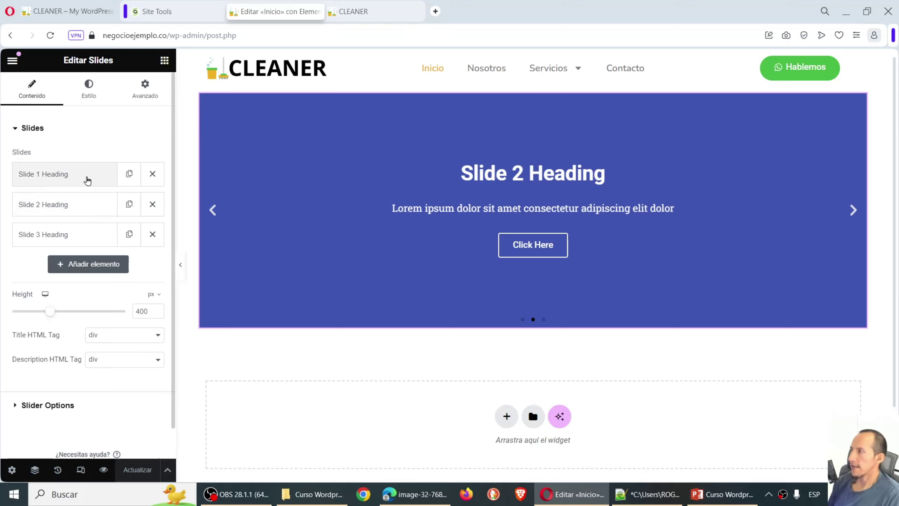
click(152, 236)
click(152, 204)
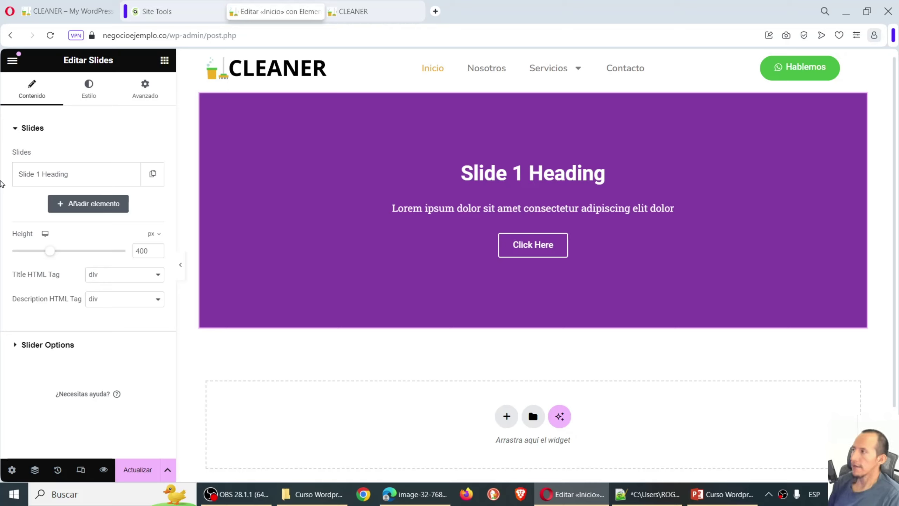
click(51, 179)
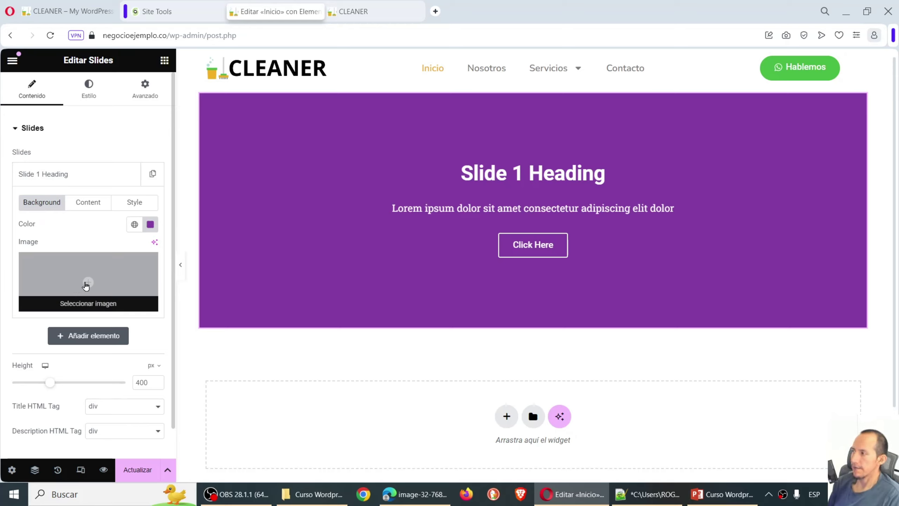
Upload banner1.jpg and insert it as Slide 1's background image
click(105, 277)
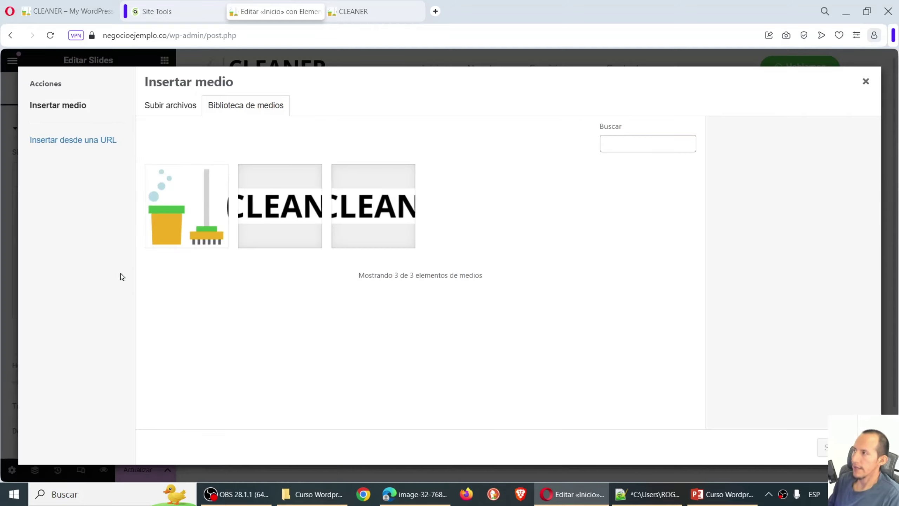
click(181, 112)
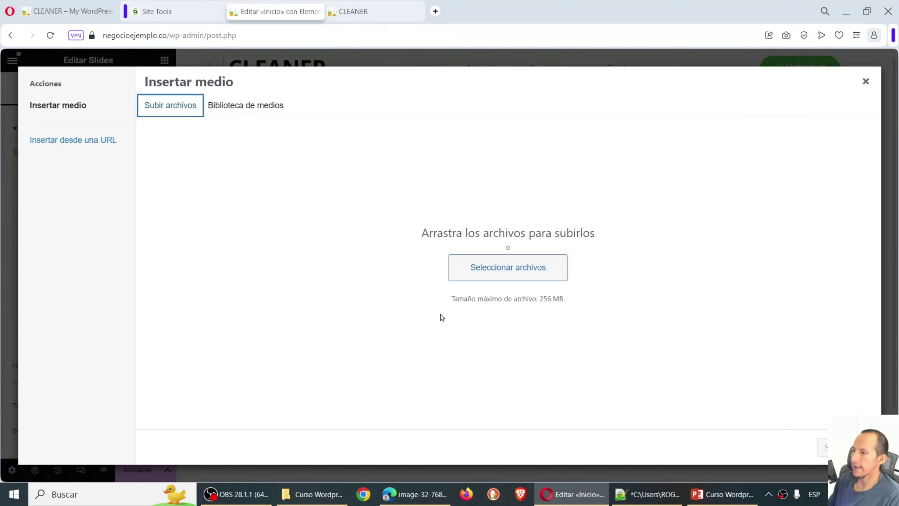
click(552, 268)
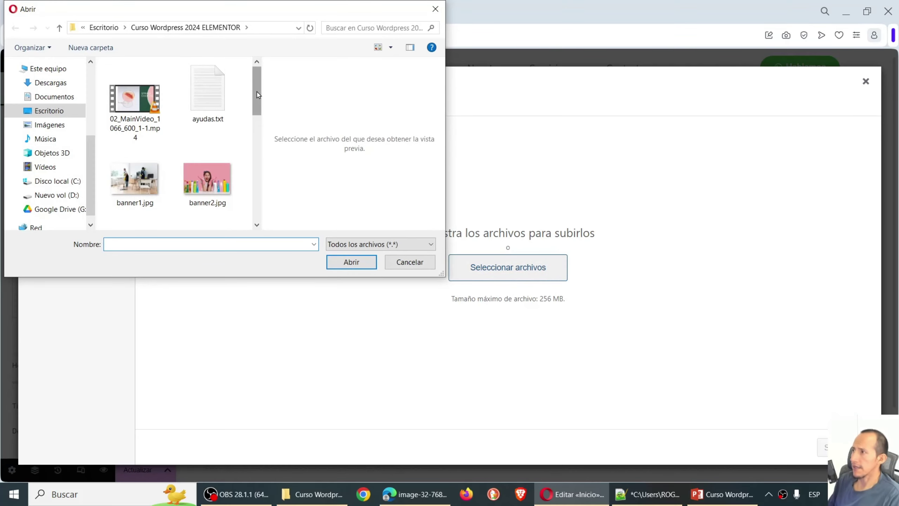
scroll(257, 95, down, 1)
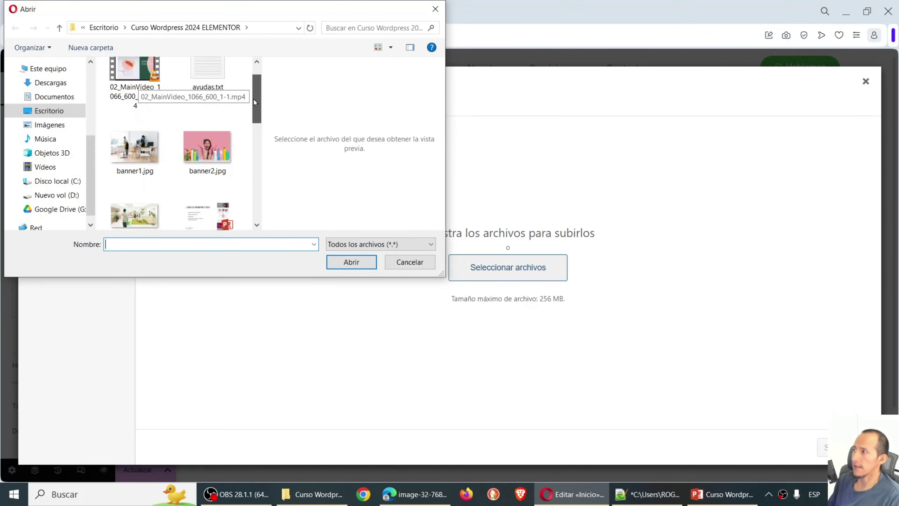
double_click(128, 162)
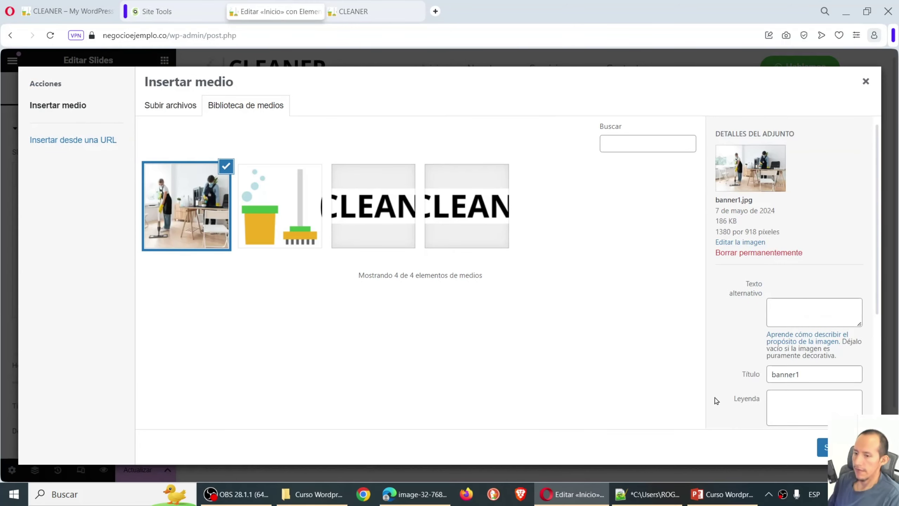
click(823, 447)
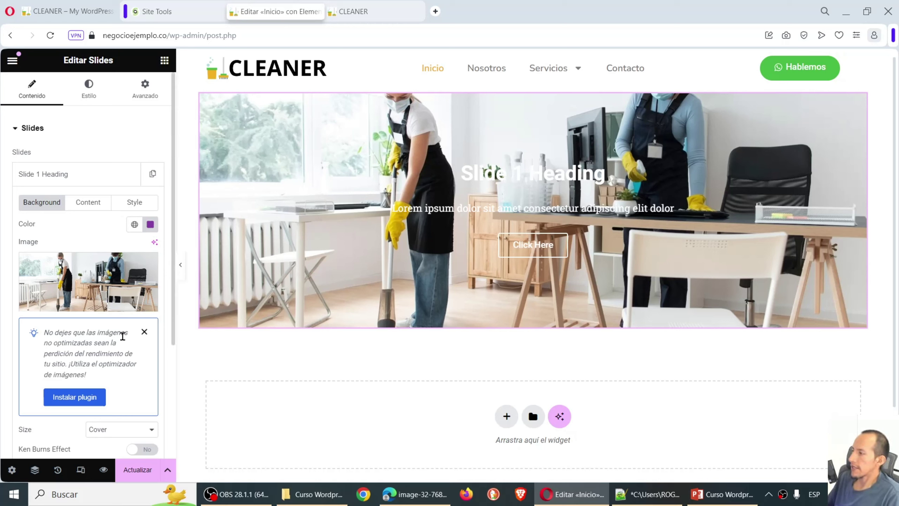
Give Slide 1 a Ken Burns effect with zoom direction In, keeping the image size at Cover
click(145, 332)
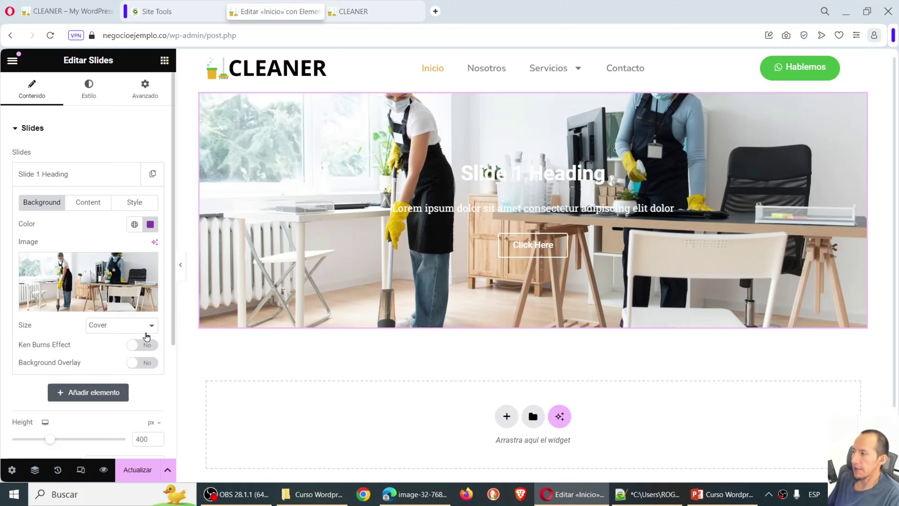
click(108, 326)
click(110, 328)
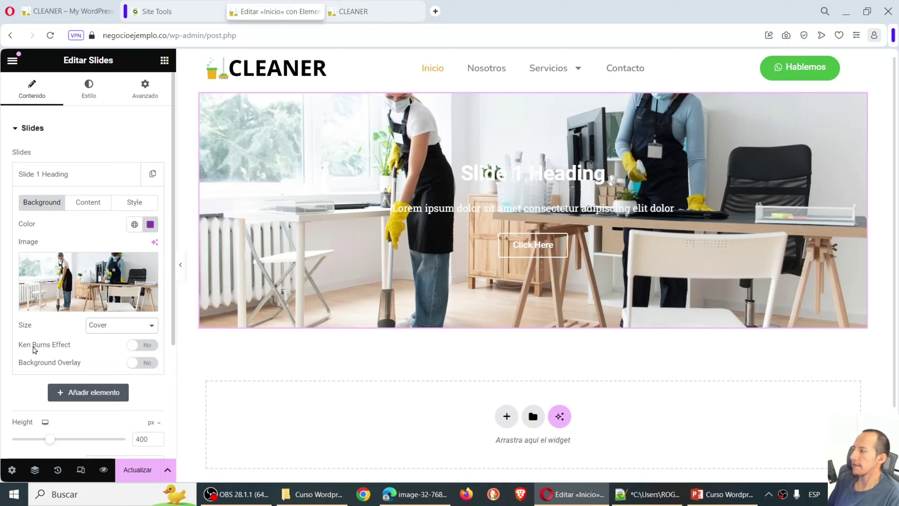
click(142, 345)
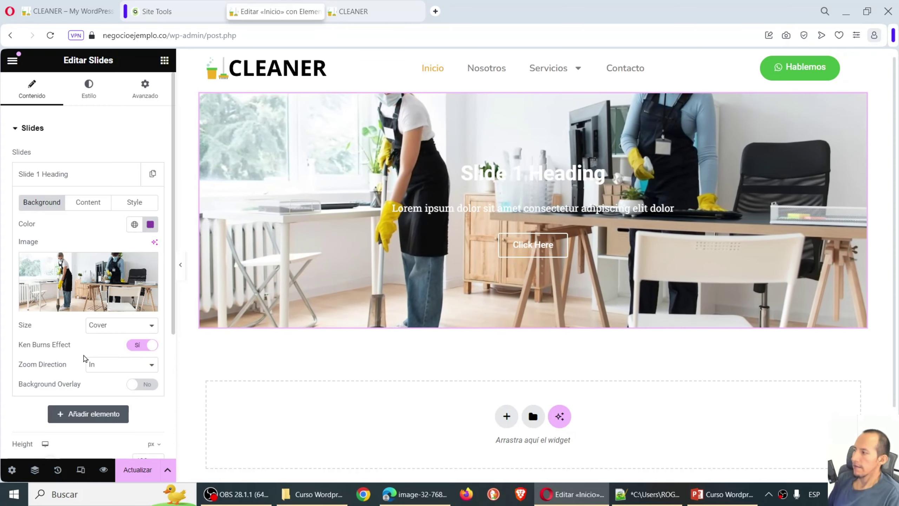
click(112, 370)
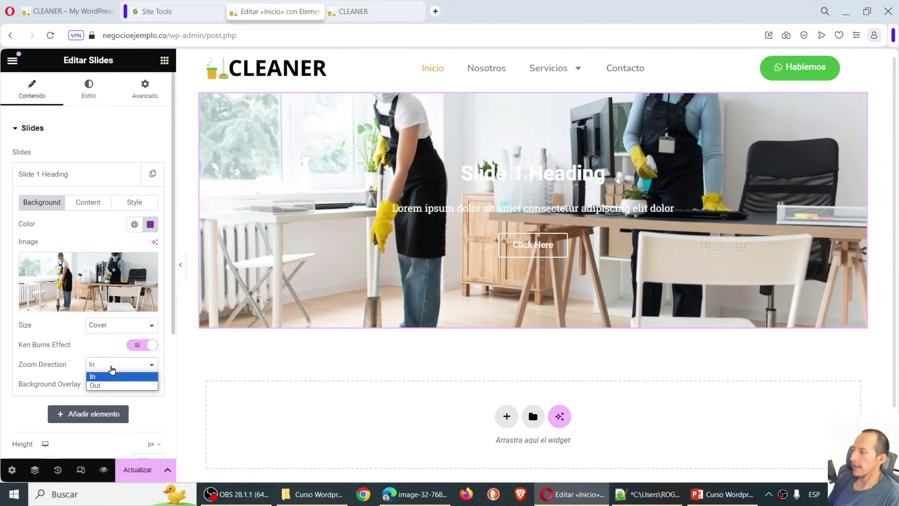
click(102, 385)
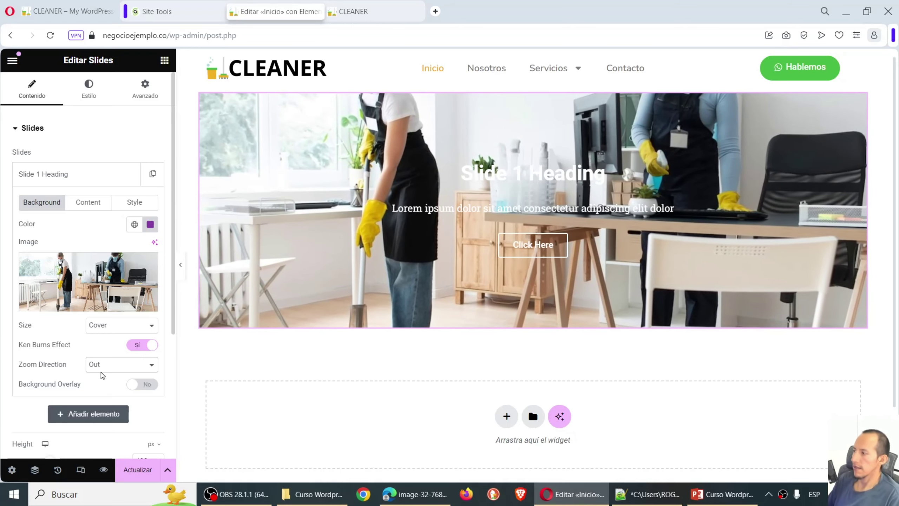
click(100, 368)
click(98, 379)
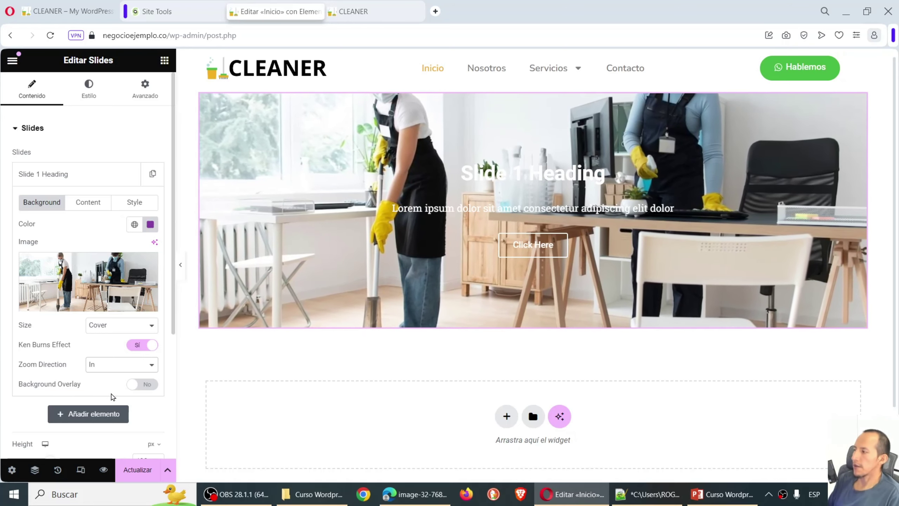
Enable a dark background overlay over the slide photo and save the page
click(146, 384)
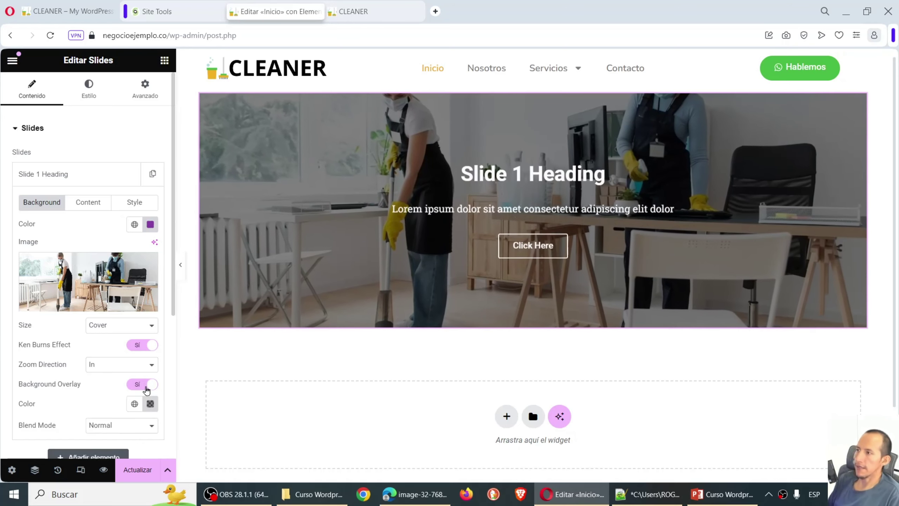
scroll(84, 393, down, 2)
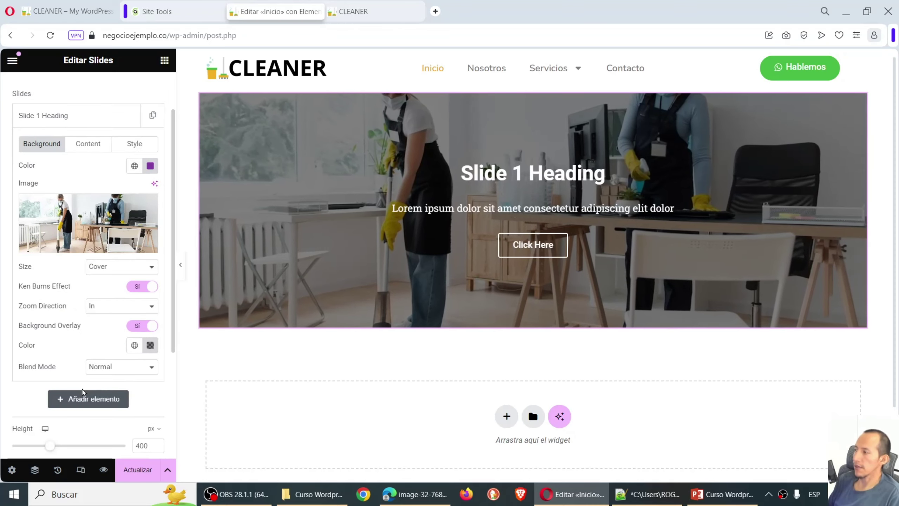
click(150, 345)
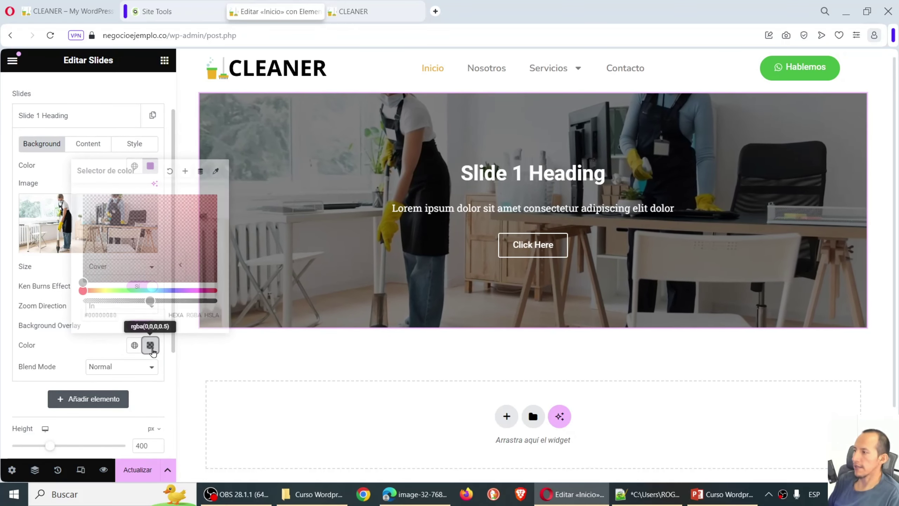
click(11, 315)
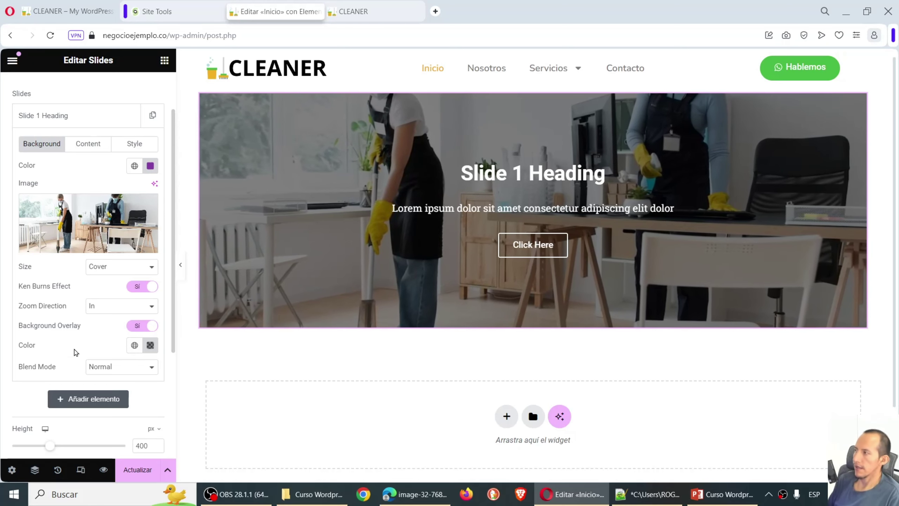
scroll(71, 352, up, 2)
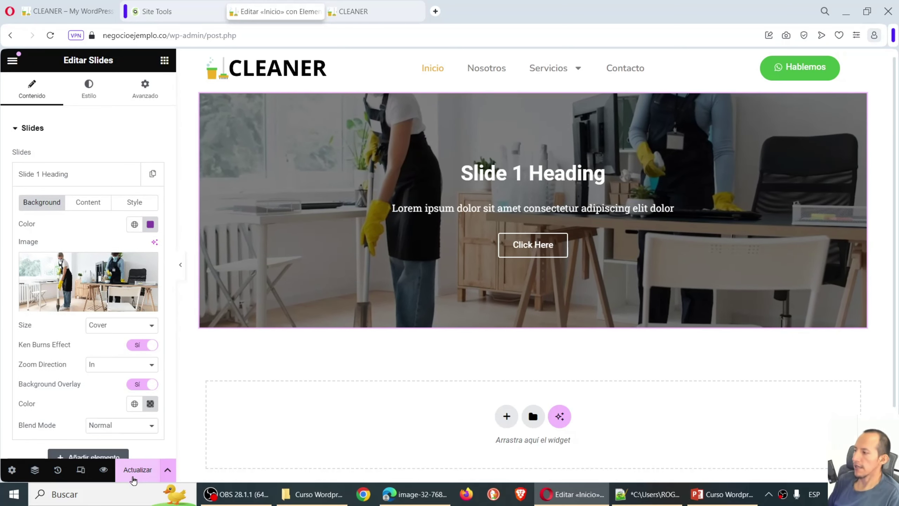
click(144, 476)
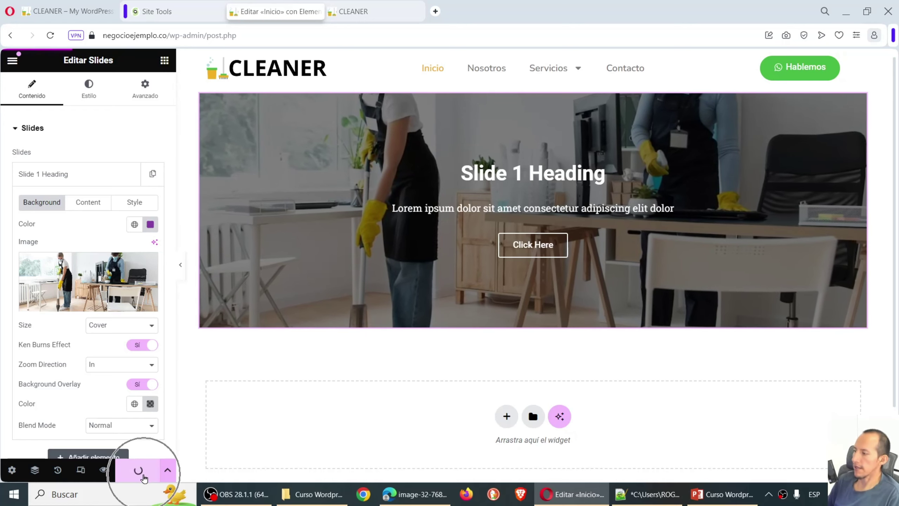
click(365, 11)
click(50, 35)
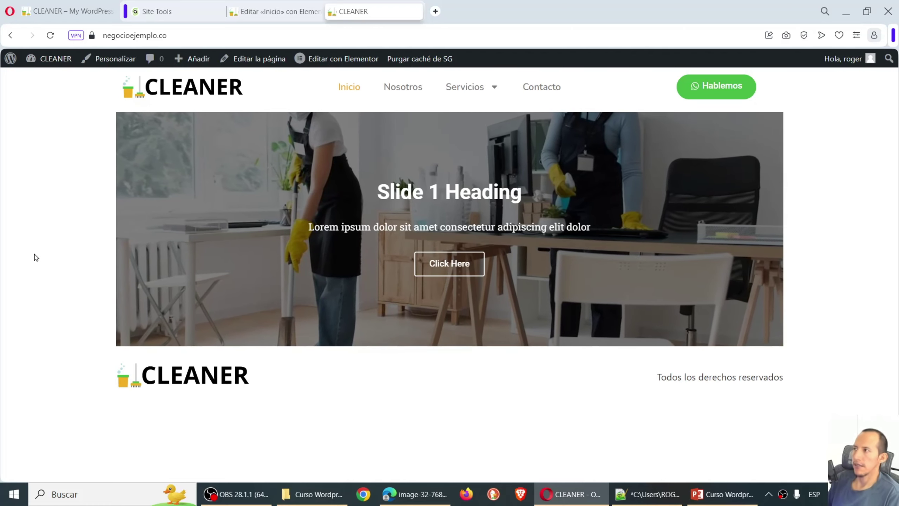
click(296, 5)
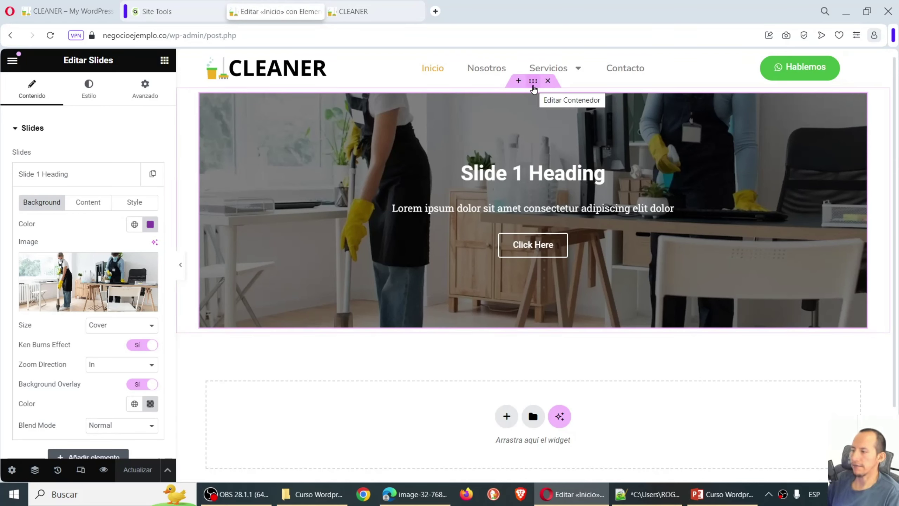
Make the slider's container full width with 0 padding, then save the page
click(533, 81)
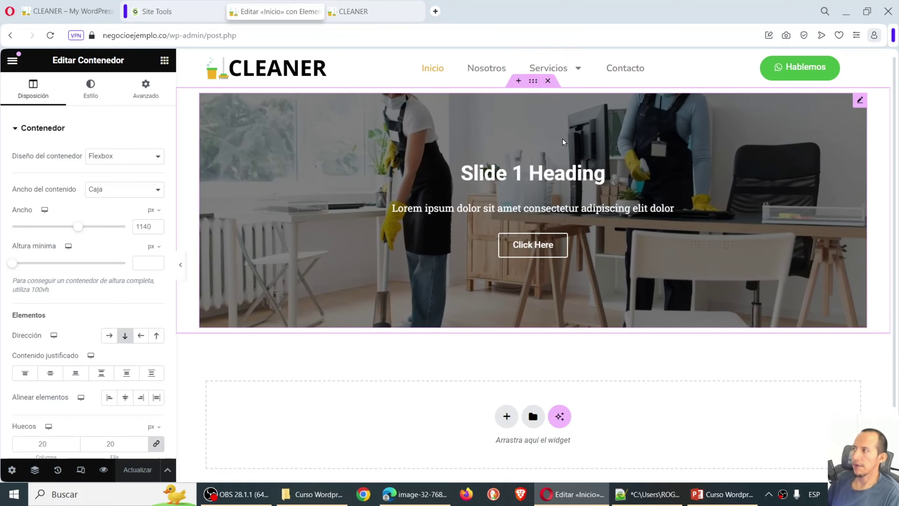
click(134, 197)
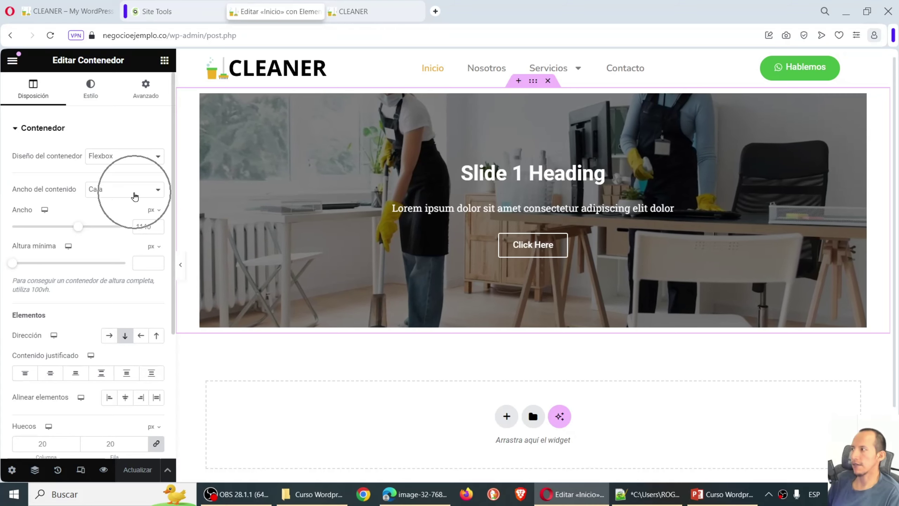
click(128, 209)
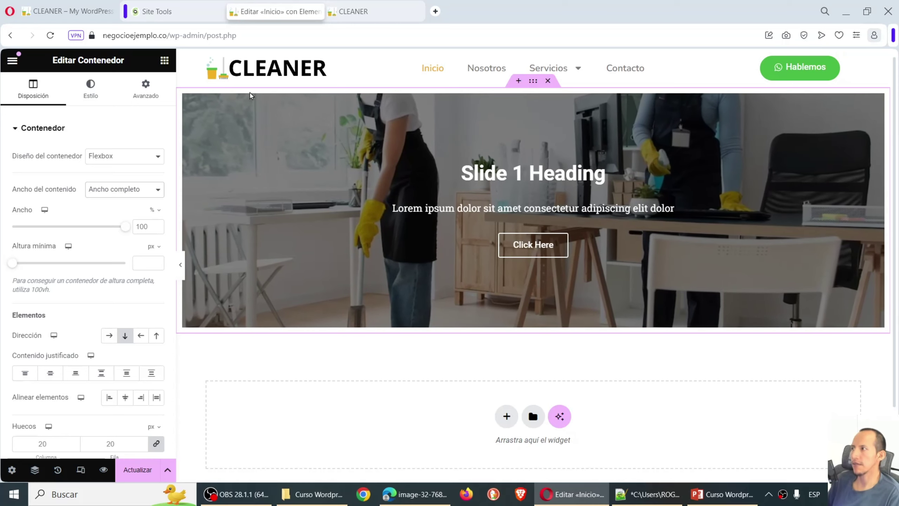
click(155, 91)
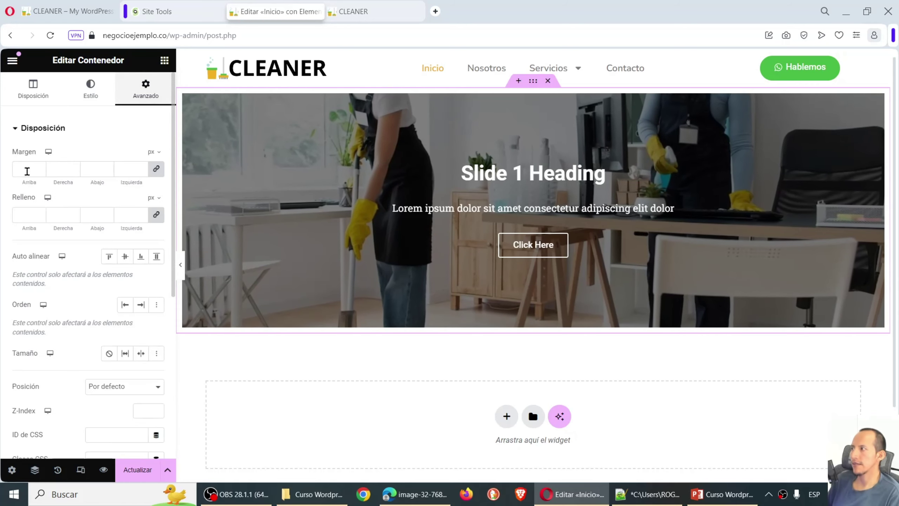
click(28, 214)
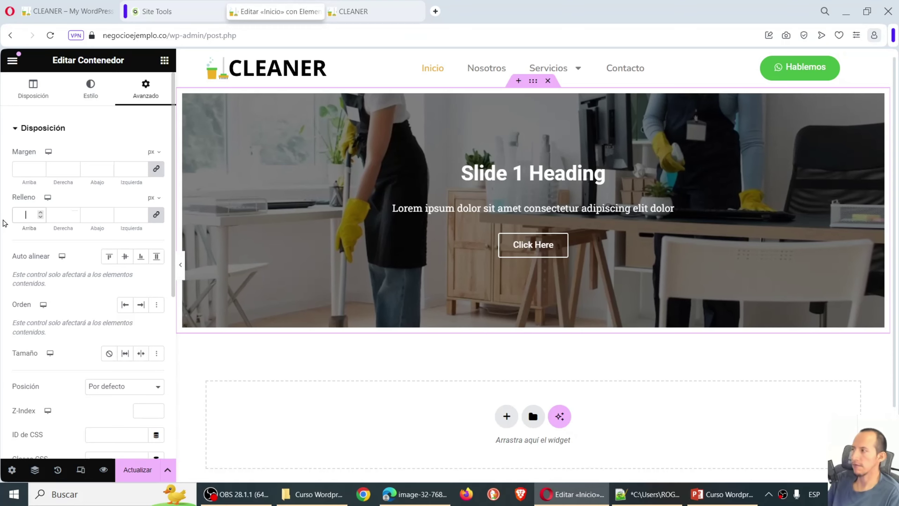
text(0)
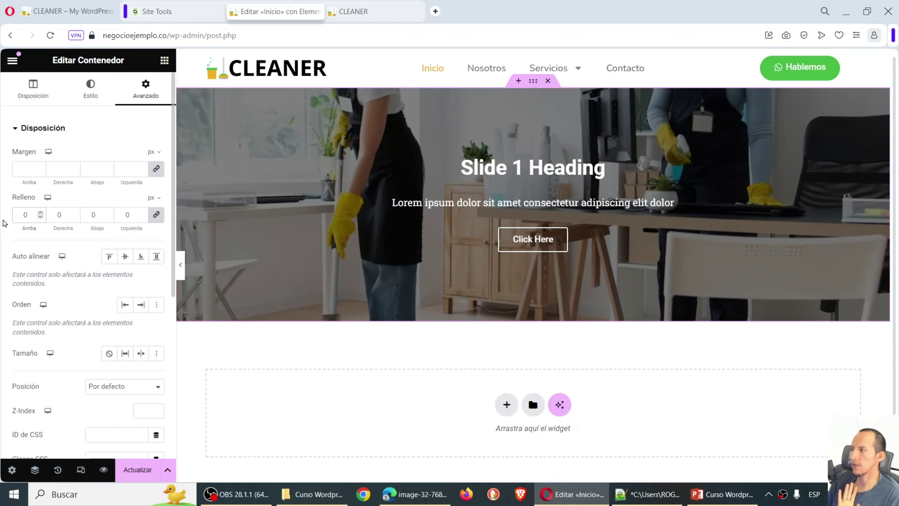
click(137, 470)
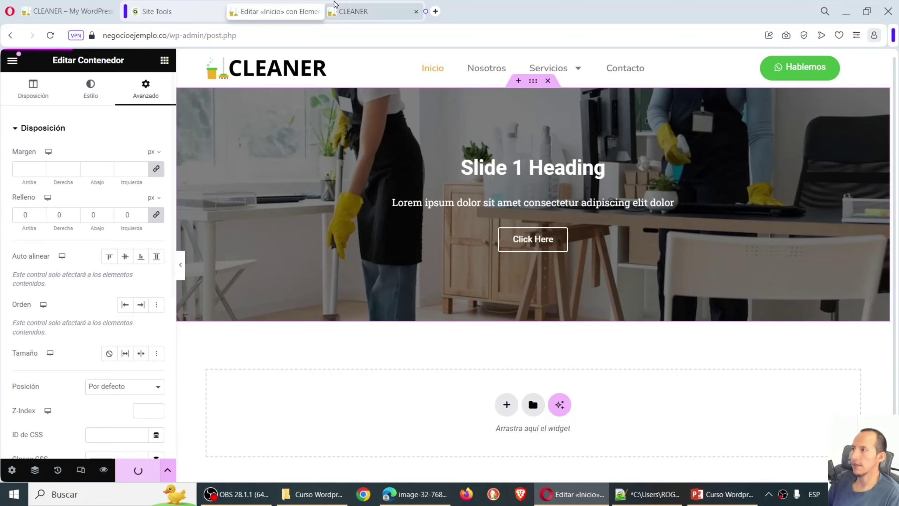
Reload the live home page to check the slider, then go back to the editor
click(374, 10)
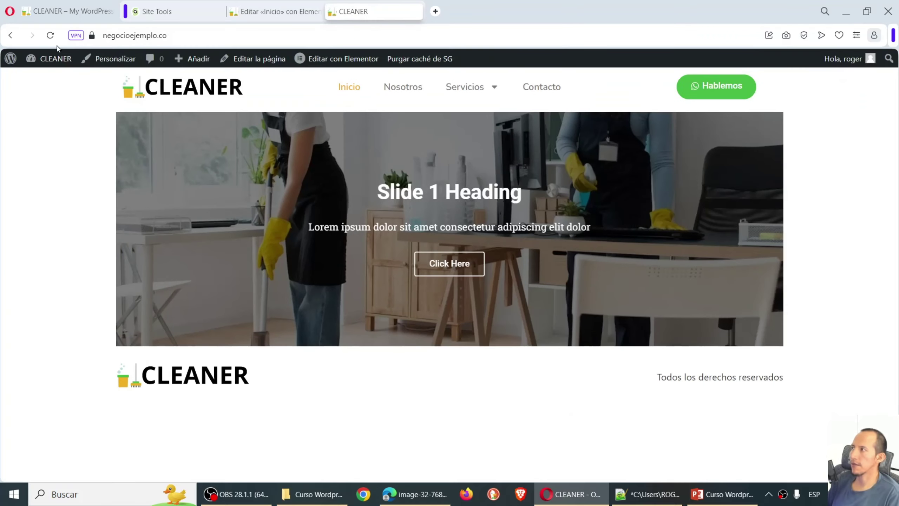
click(50, 37)
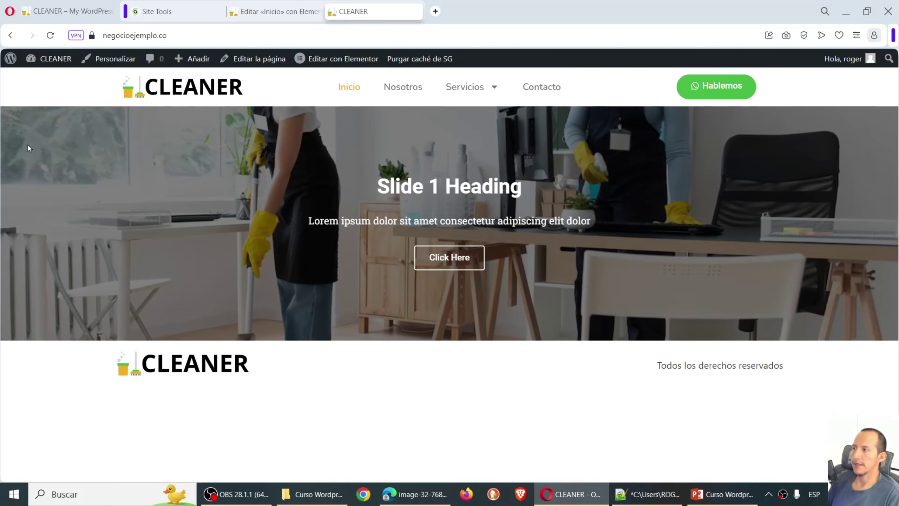
click(287, 5)
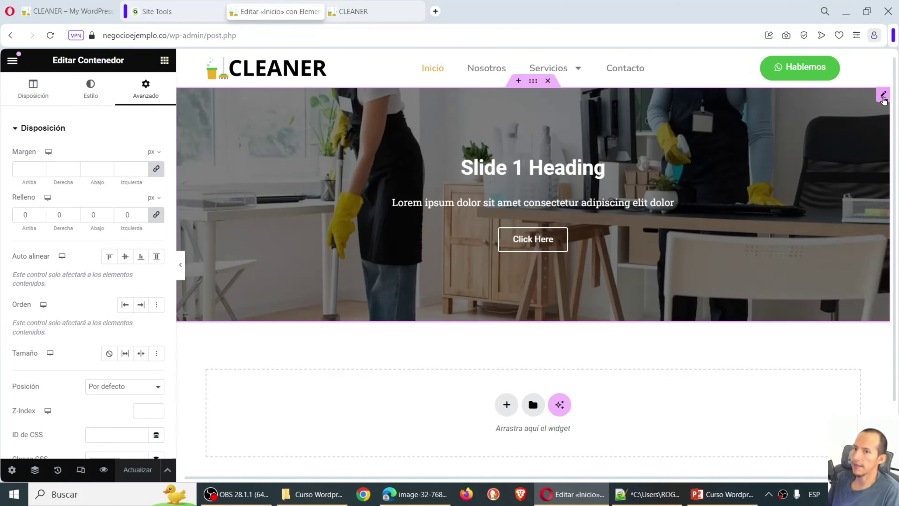
Set the Slides widget height to 75 vh, save, and check it on the live page
click(883, 95)
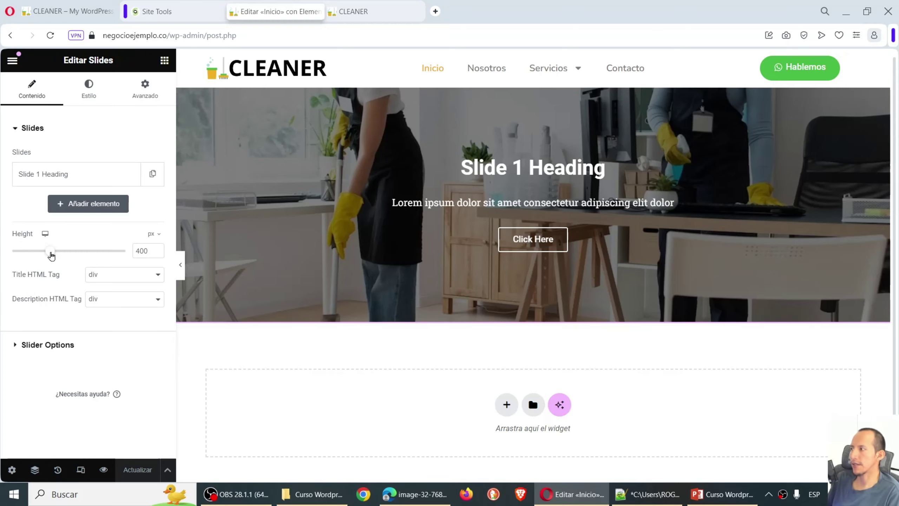
mouse_move(55, 256)
mouse_down()
mouse_move(72, 257)
mouse_move(58, 258)
mouse_up()
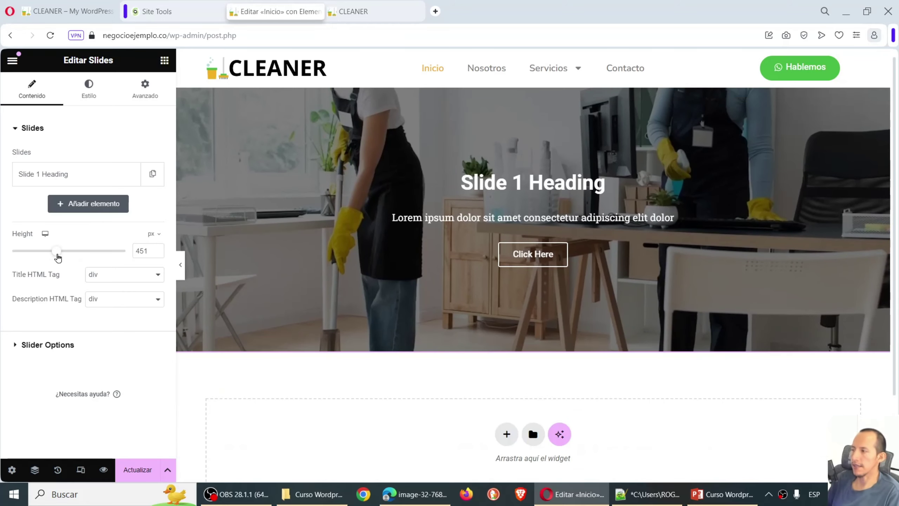
click(159, 235)
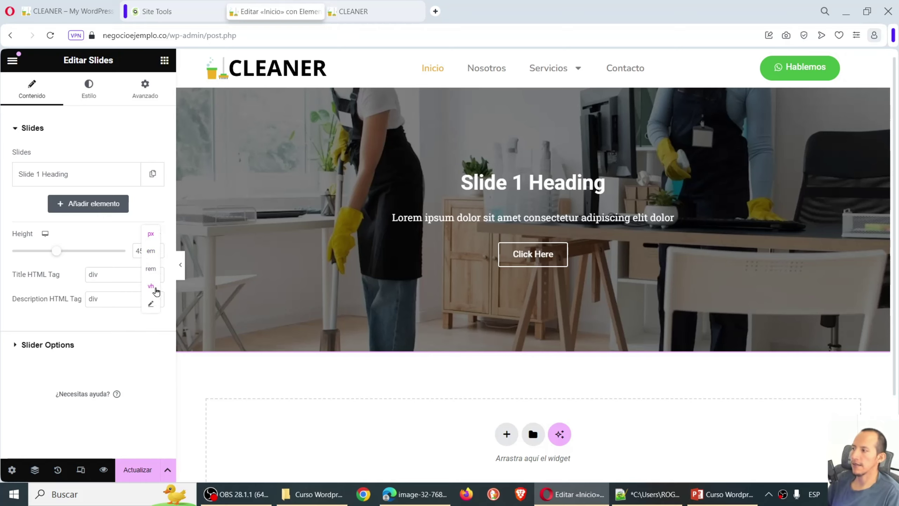
key(super)
key(super)
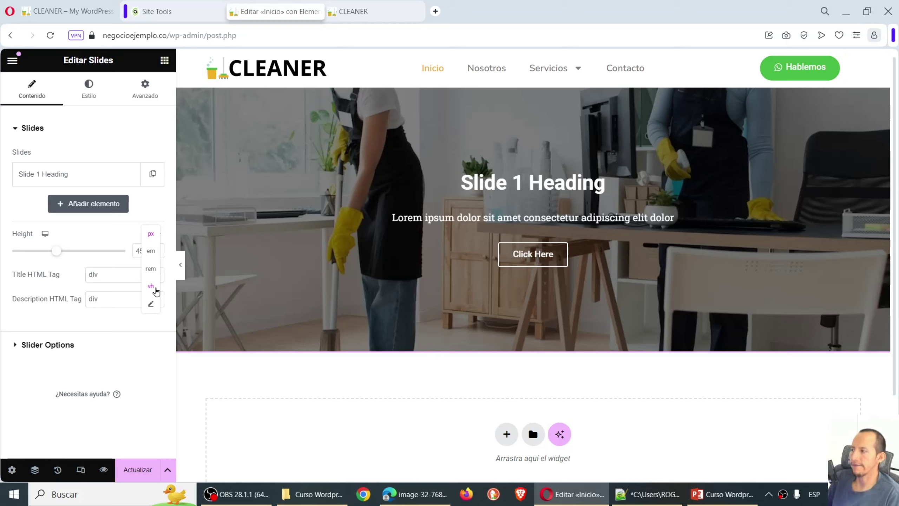
click(155, 287)
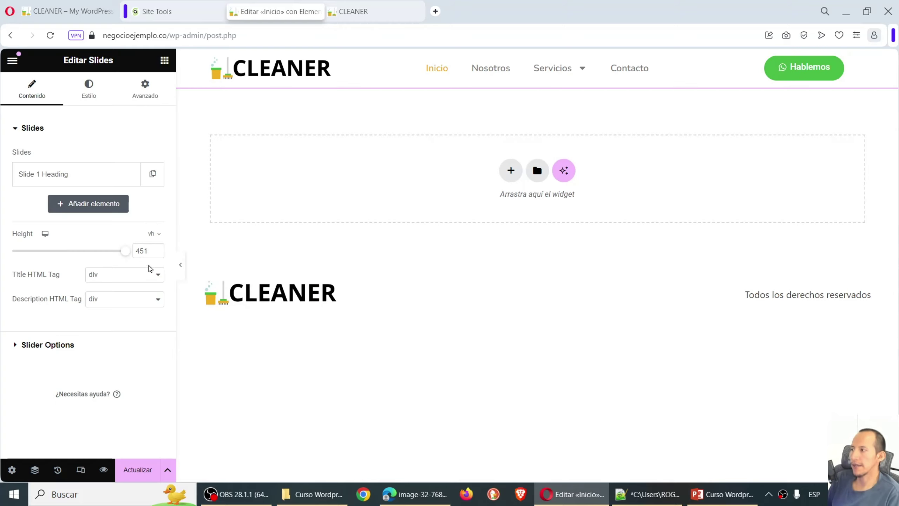
text(70)
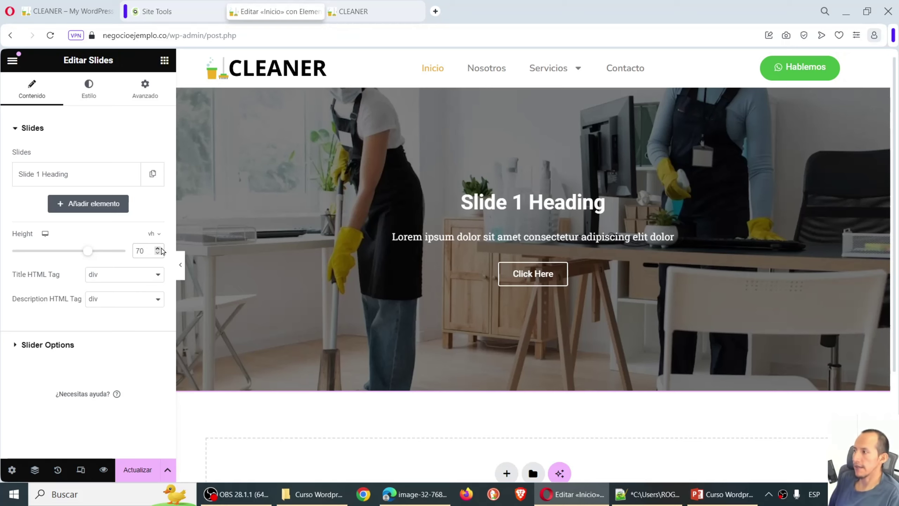
click(158, 249)
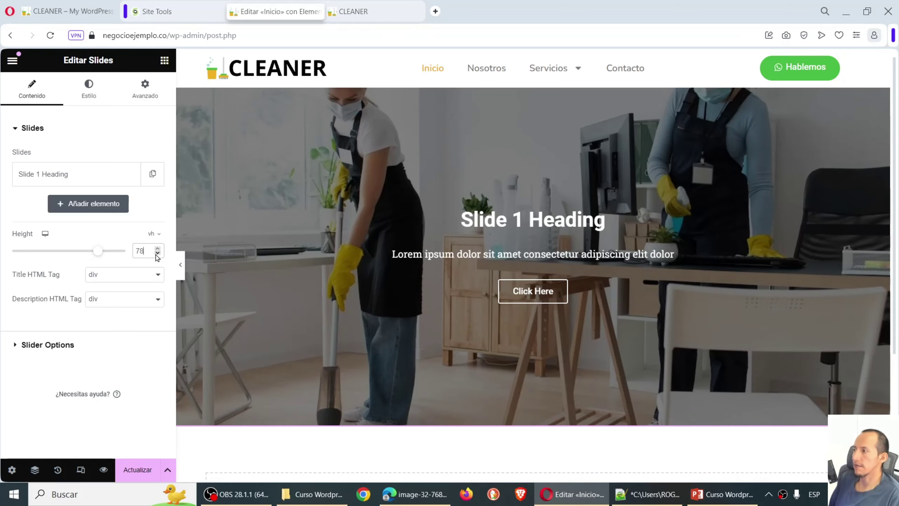
click(158, 253)
click(158, 253)
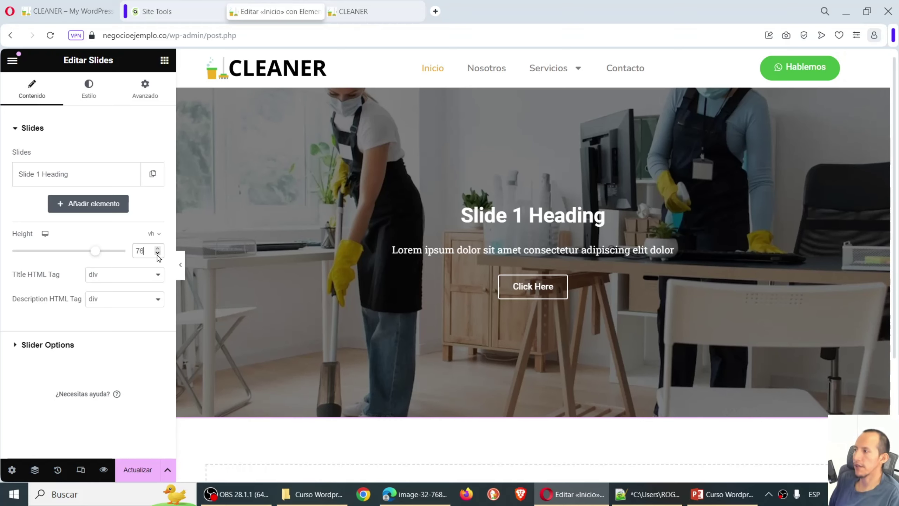
click(158, 254)
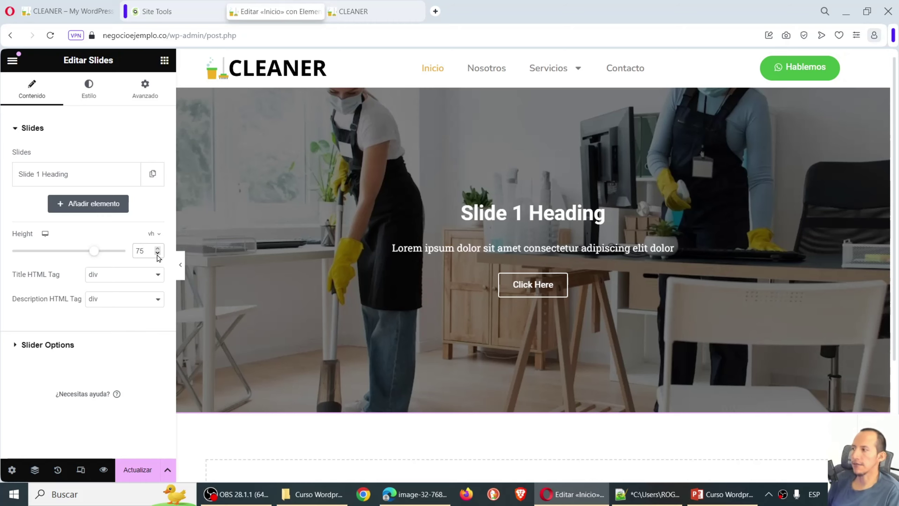
click(149, 465)
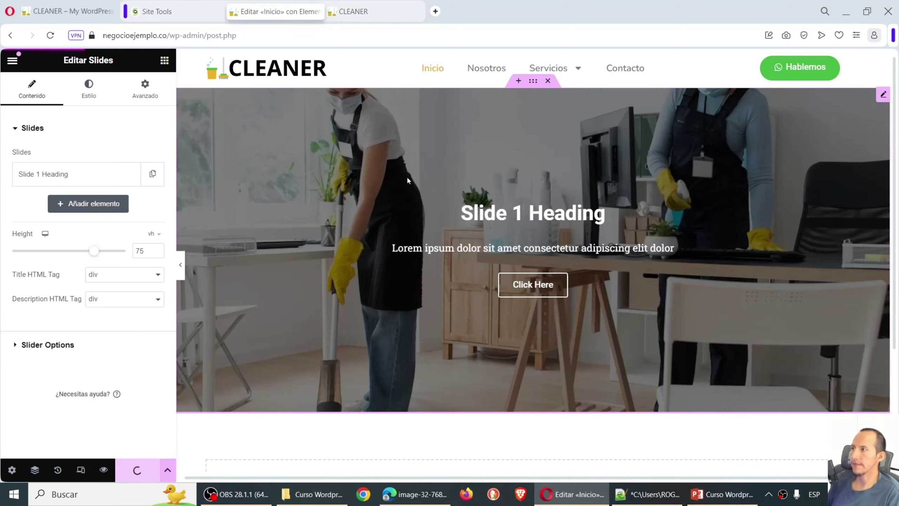
click(398, 5)
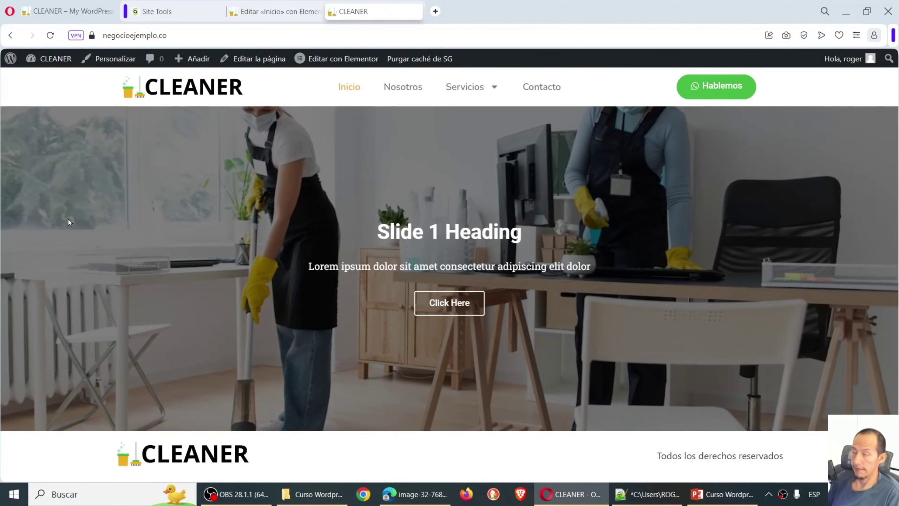
click(277, 12)
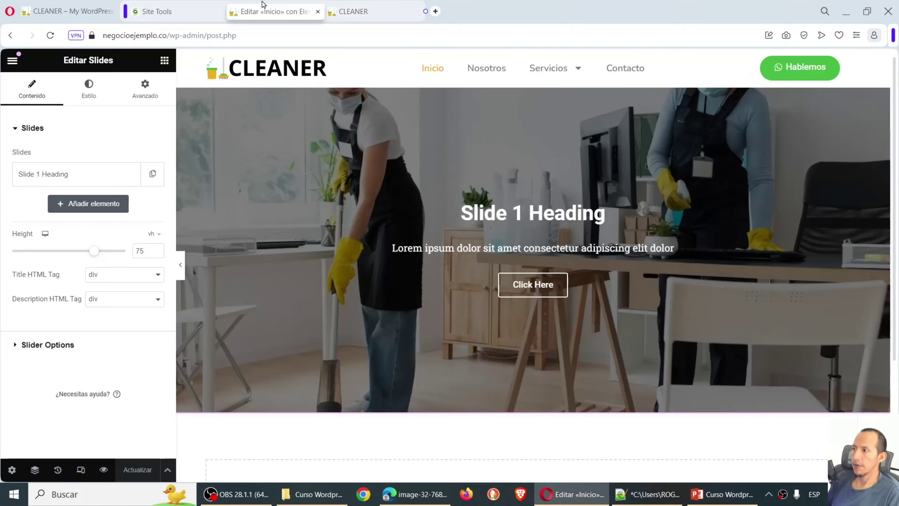
Copy the tagline from the notes and retitle the first slide 'Servicio de Limpieza'
click(650, 494)
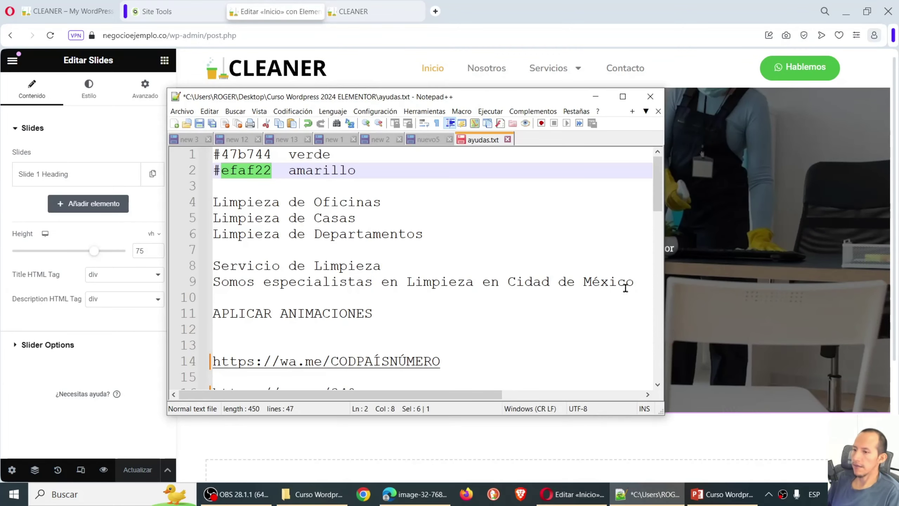
drag(636, 281, 193, 278)
key(ctrl+c)
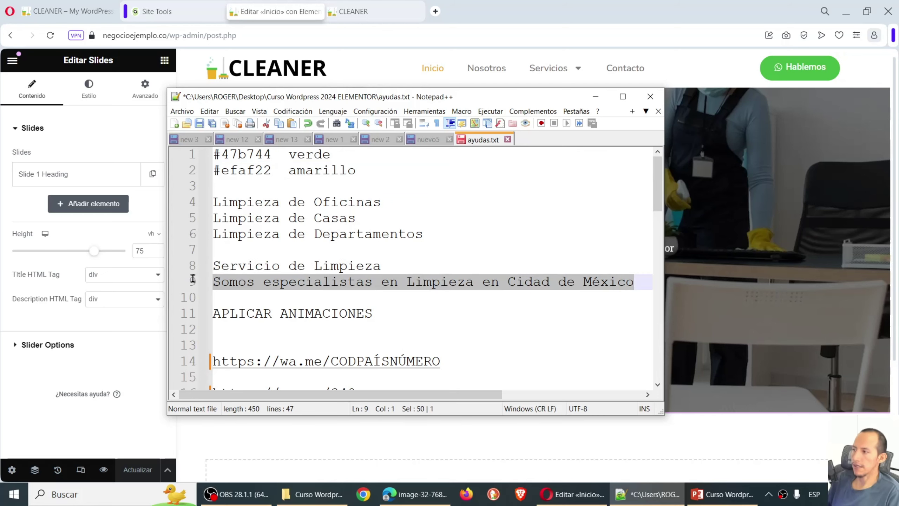
click(290, 4)
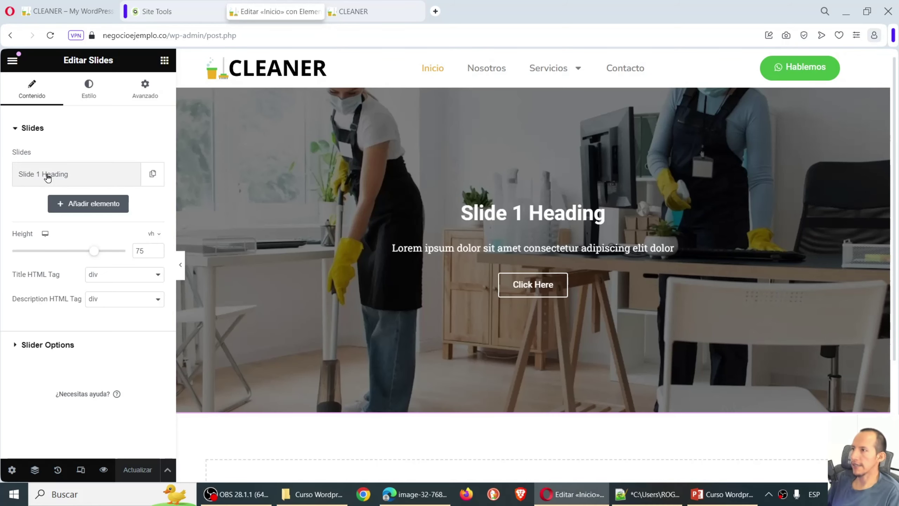
click(76, 177)
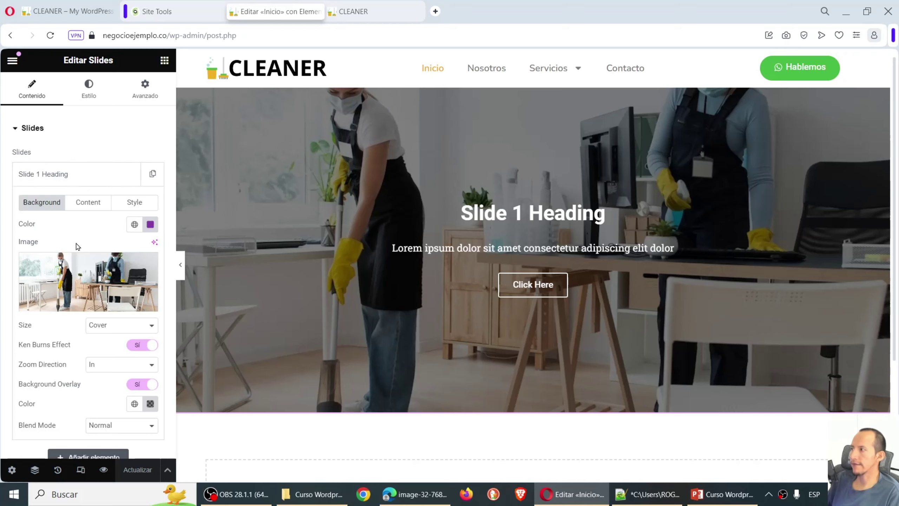
click(92, 210)
drag(85, 239, 2, 244)
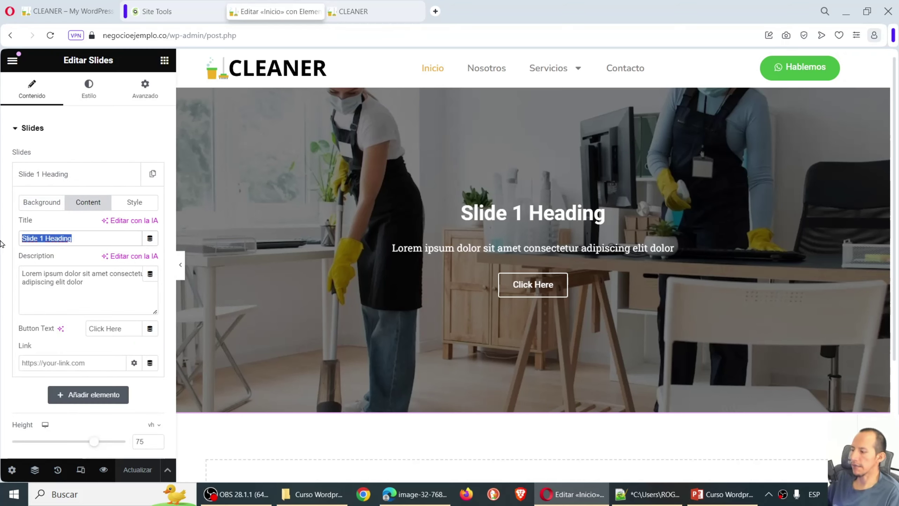
text(Servicio d)
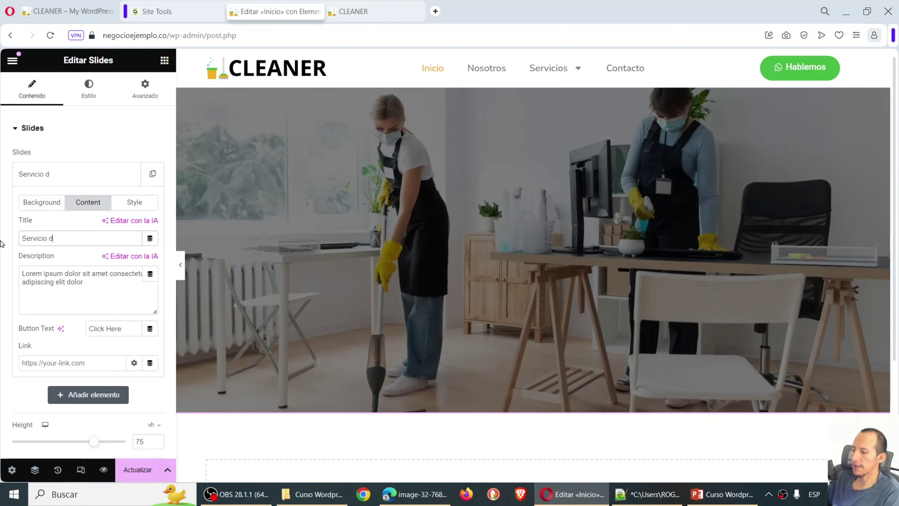
text(e Limpieza)
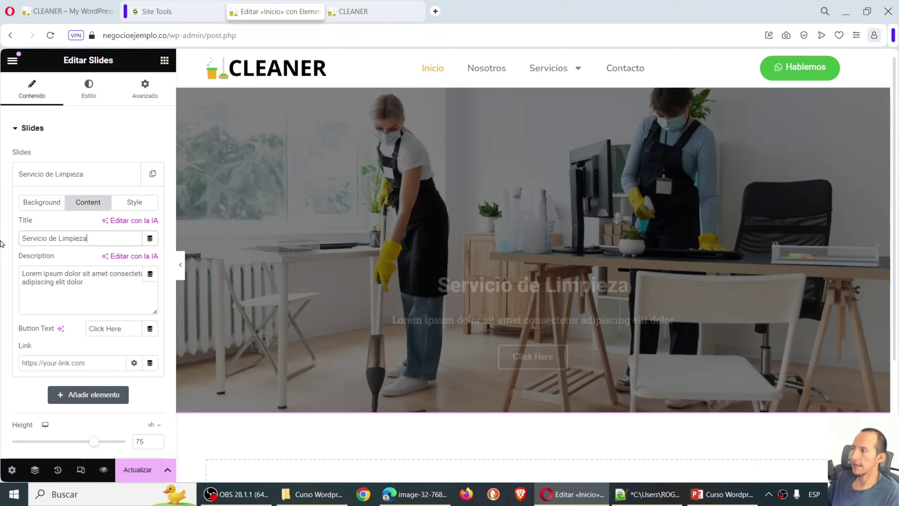
Paste the tagline as the description, correcting 'Cidad' to 'Cuidad', and set the button text to 'Contactar'
triple_click(117, 291)
key(ctrl+v)
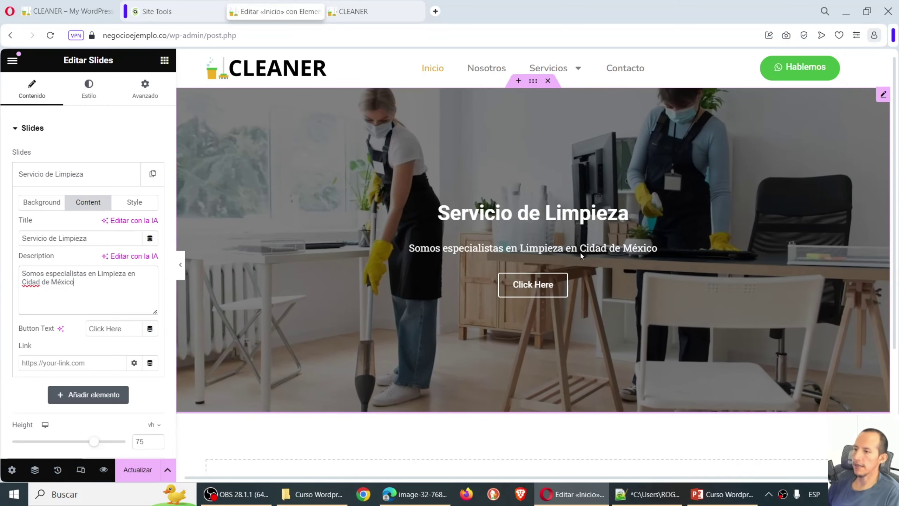
right_click(29, 283)
click(53, 111)
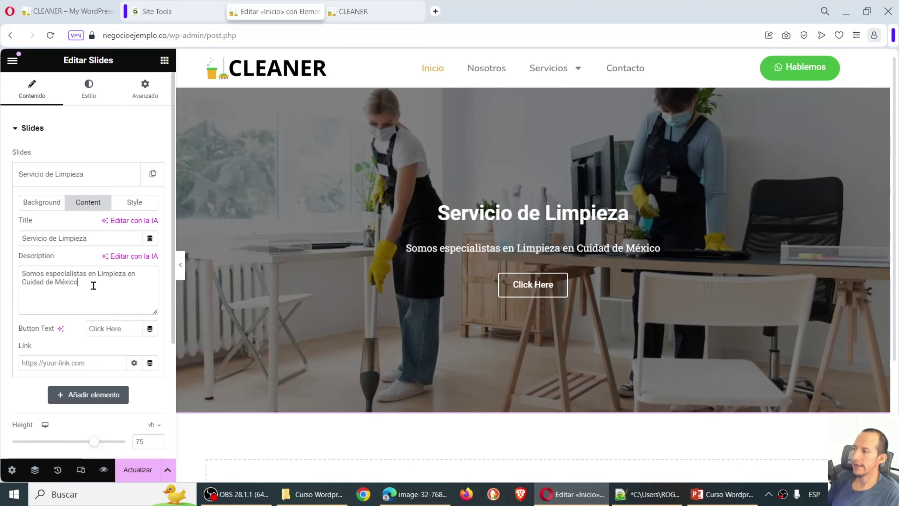
click(108, 329)
drag(125, 329, 49, 333)
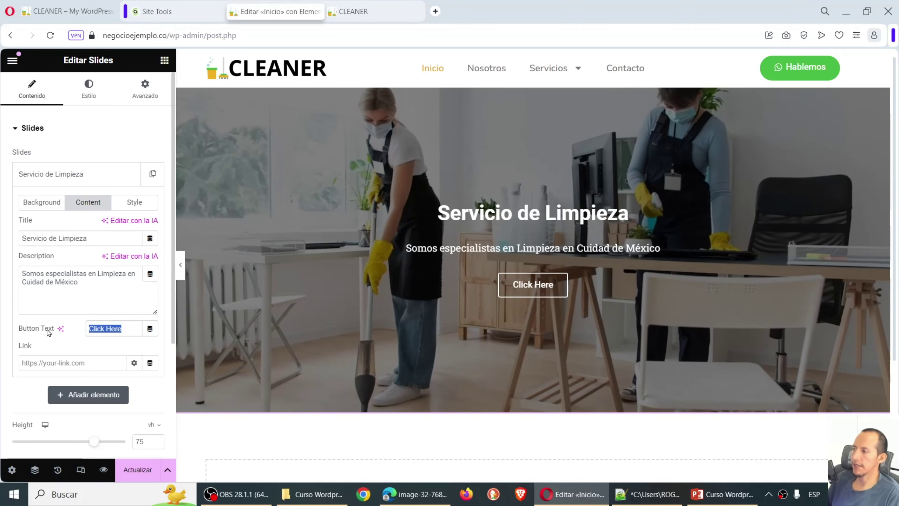
text(Contactar)
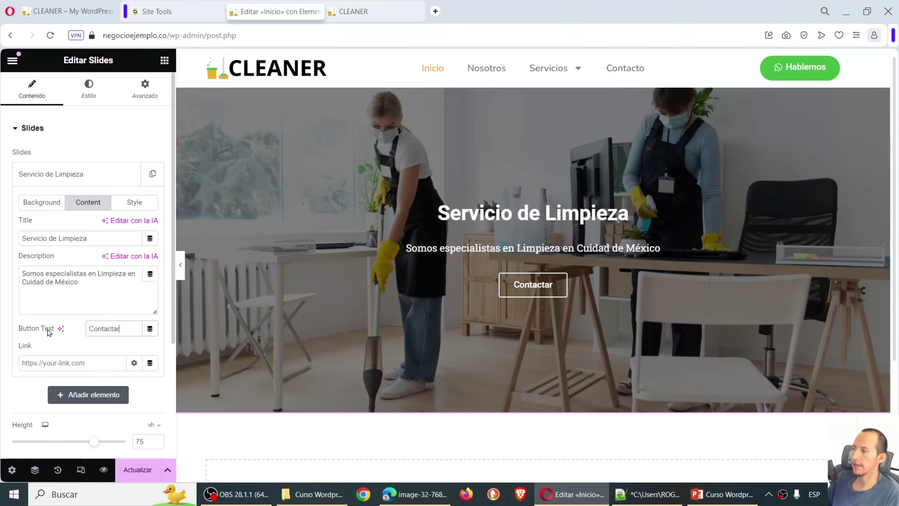
Link the slide's button to the Contacto page
click(356, 10)
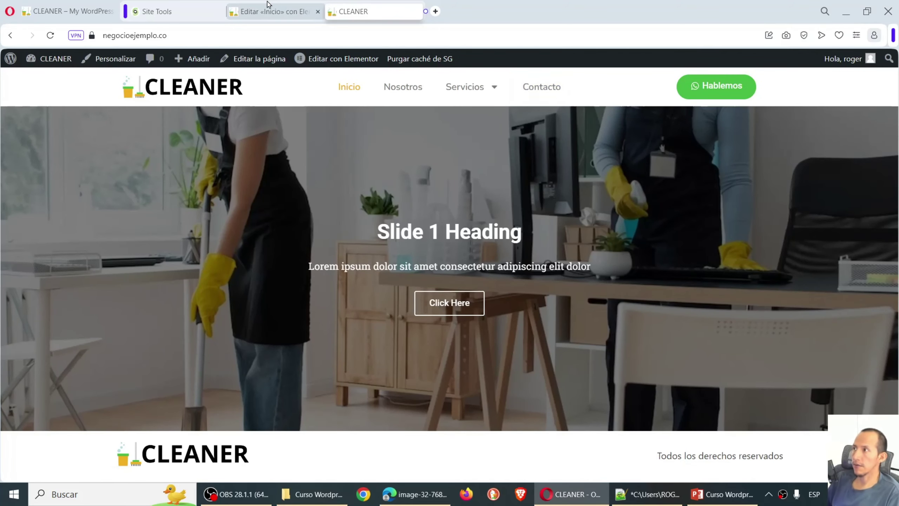
click(276, 12)
text(con)
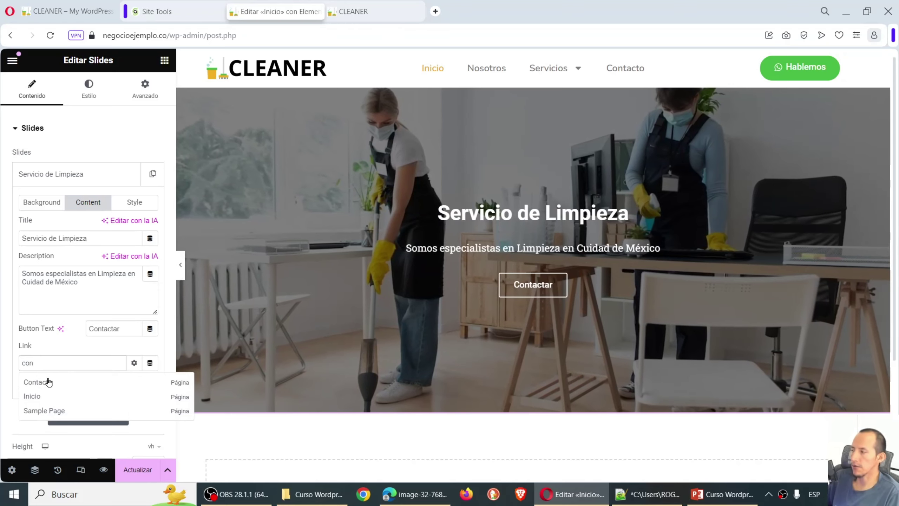
click(48, 382)
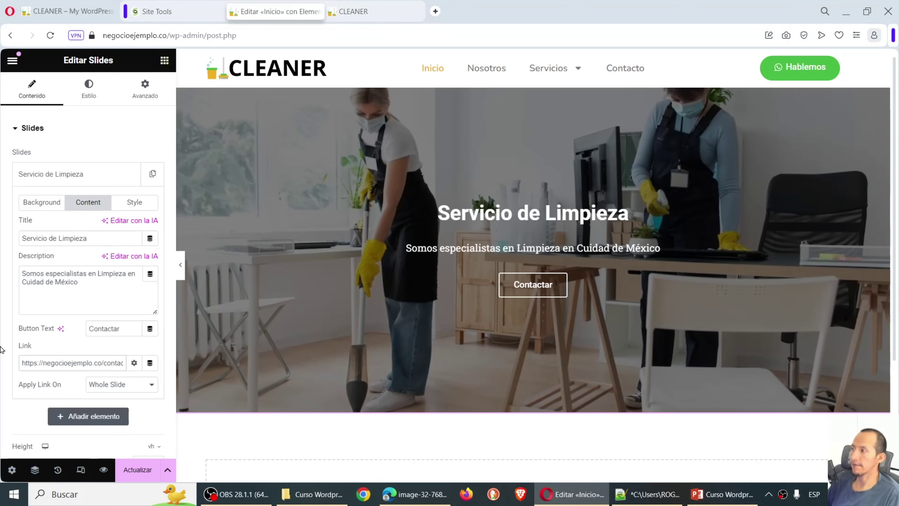
click(141, 209)
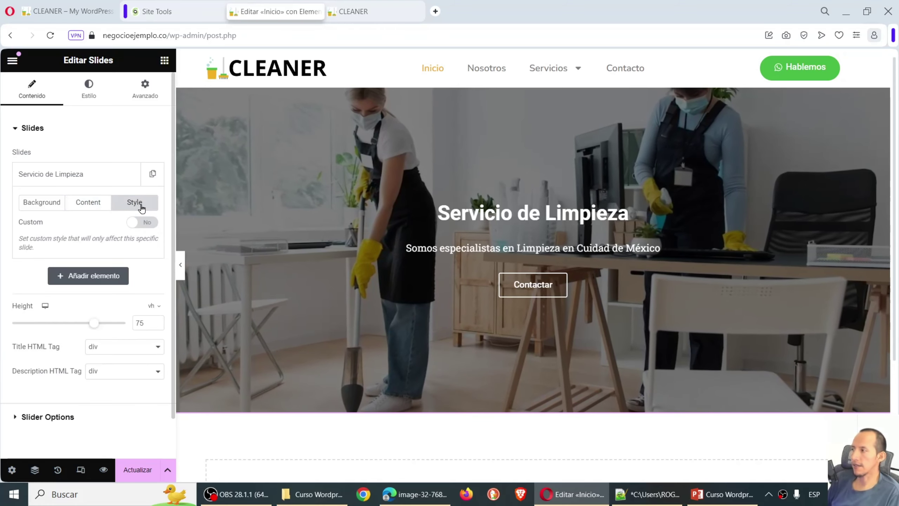
click(87, 203)
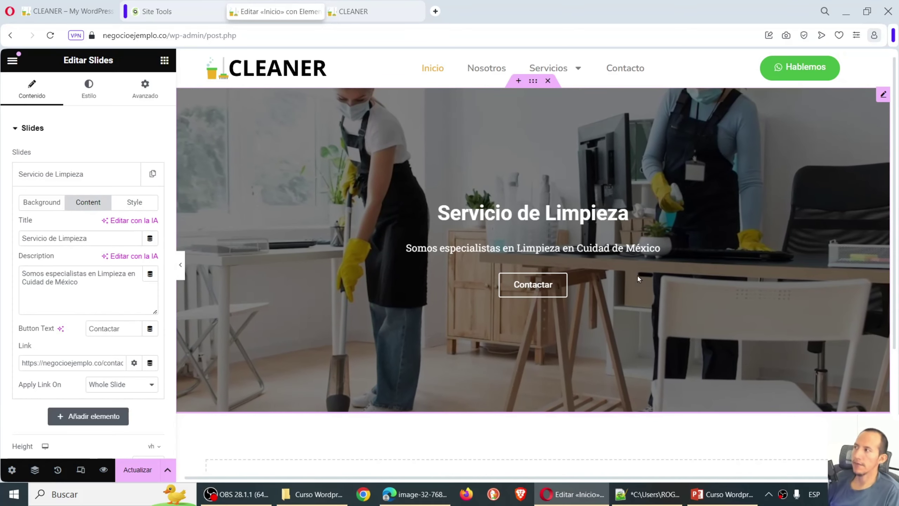
Set the slide title's typography size to 50 px
click(95, 97)
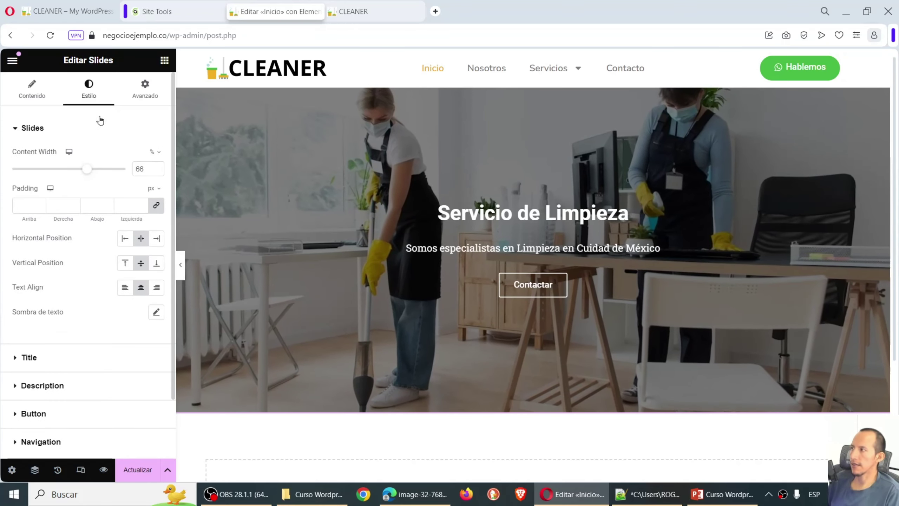
click(104, 94)
scroll(53, 355, down, 2)
click(51, 303)
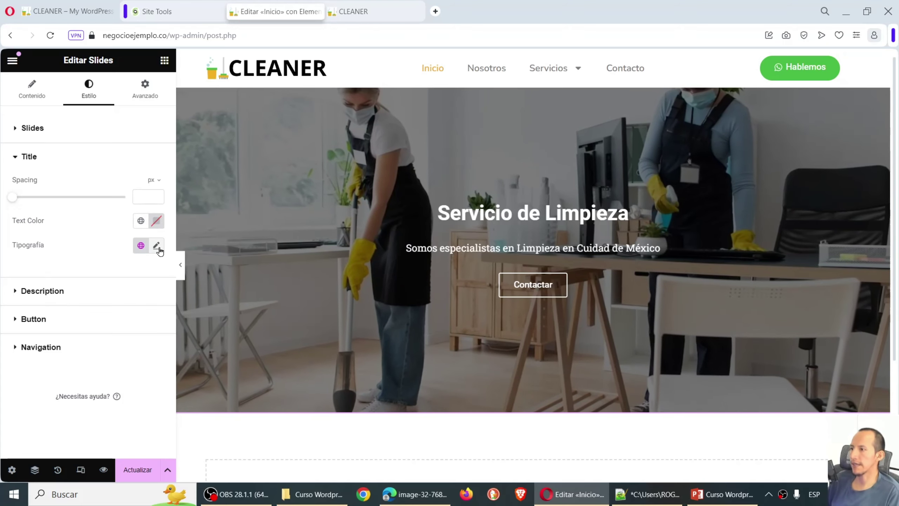
click(570, 220)
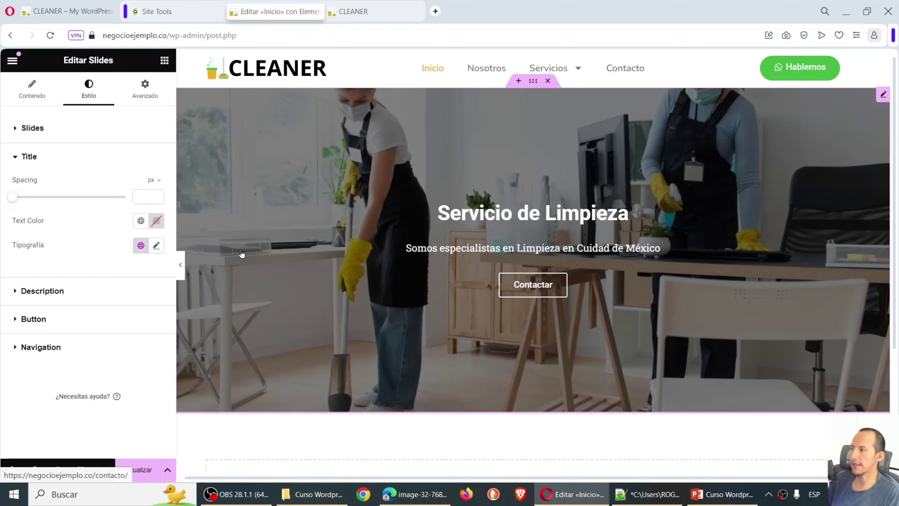
click(161, 249)
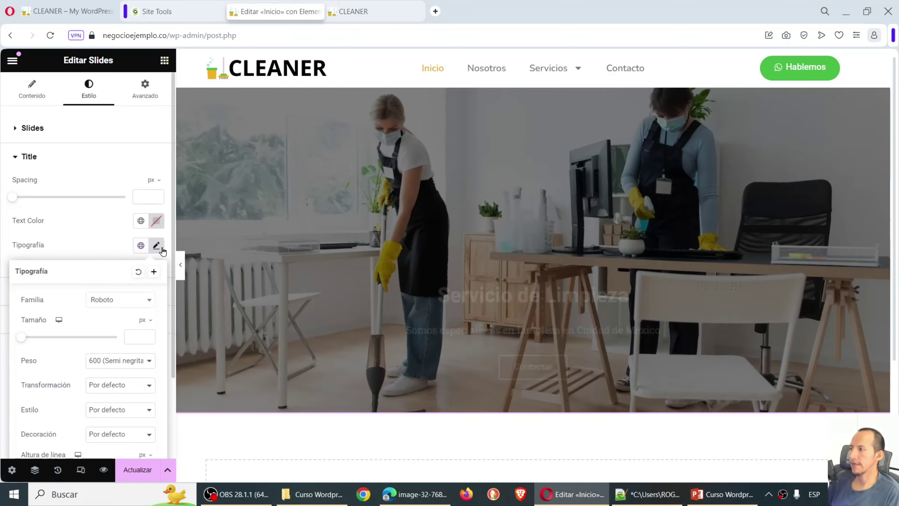
scroll(107, 315, down, 2)
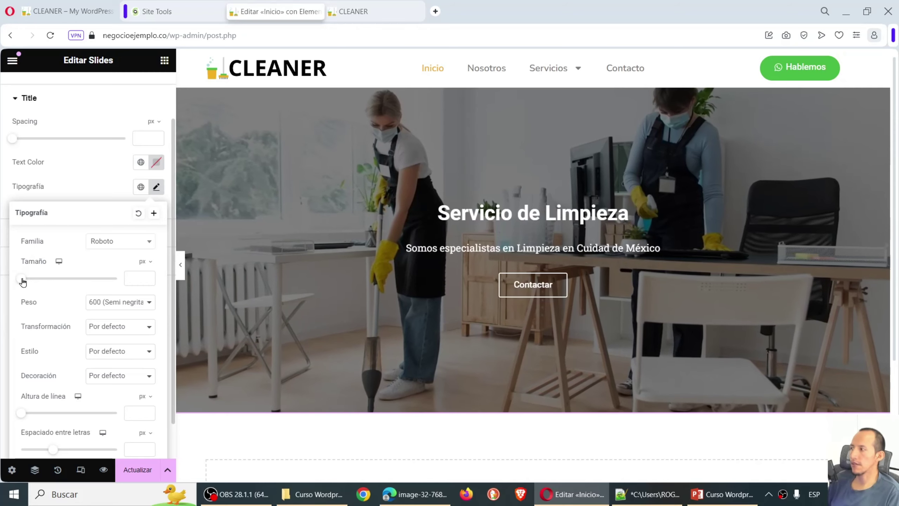
drag(22, 280, 47, 285)
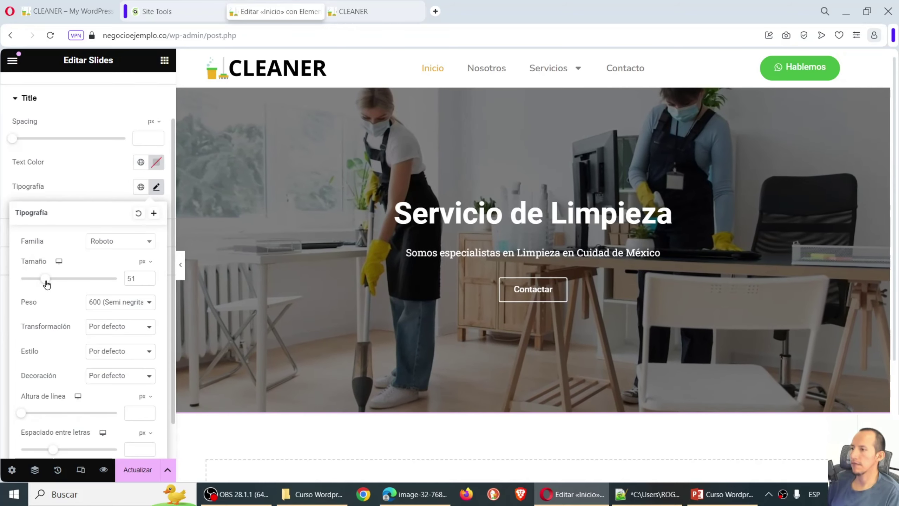
click(149, 282)
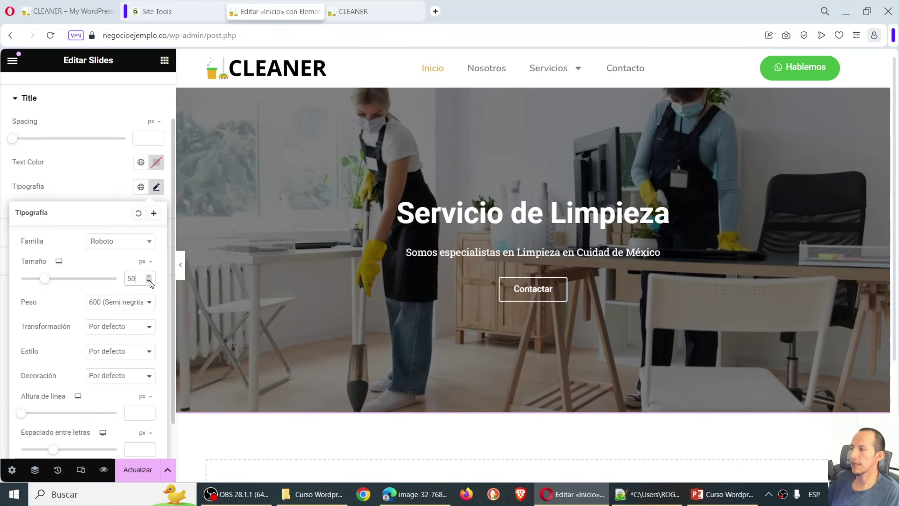
Clear the title's custom letter spacing so it stays at default
scroll(112, 318, down, 1)
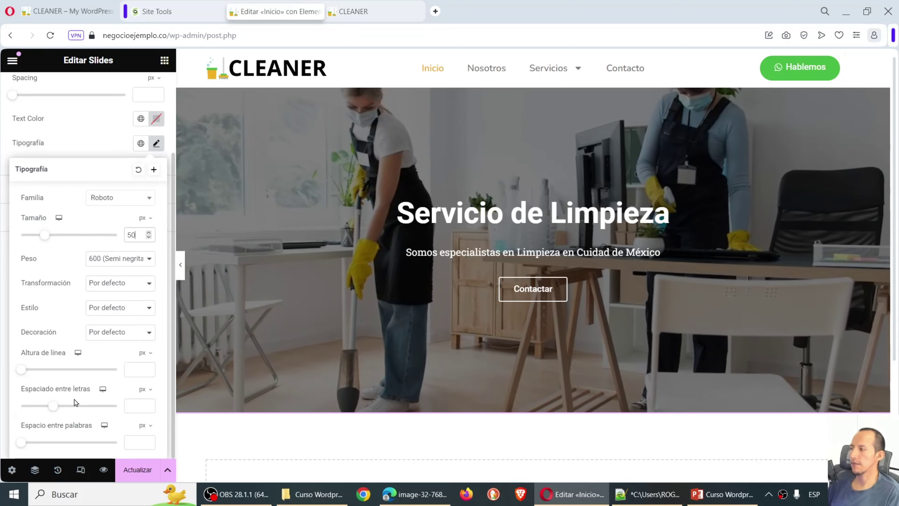
mouse_move(52, 410)
mouse_down()
mouse_move(132, 408)
mouse_move(18, 416)
mouse_move(61, 413)
mouse_up()
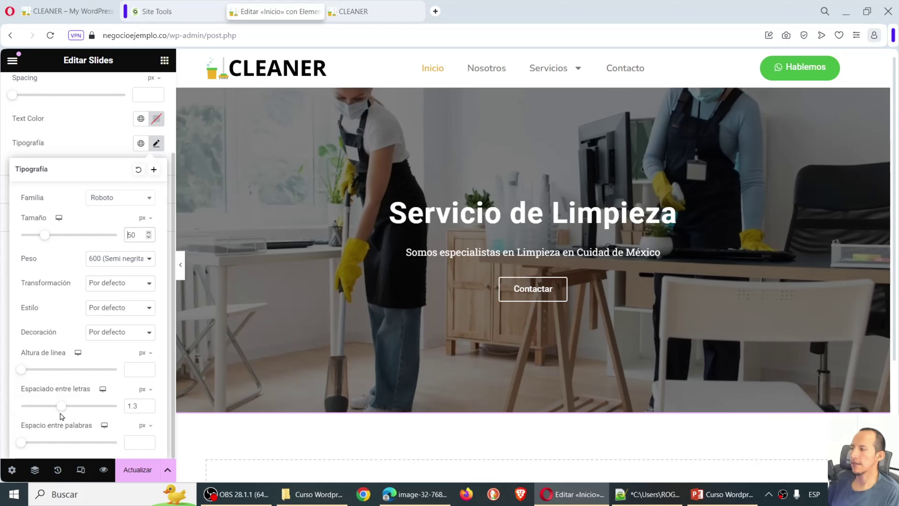
double_click(144, 405)
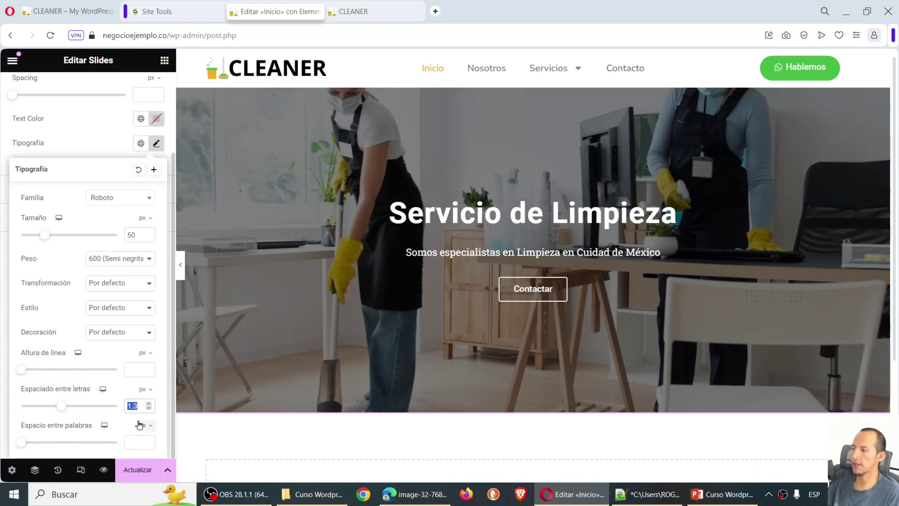
key(BackSpace)
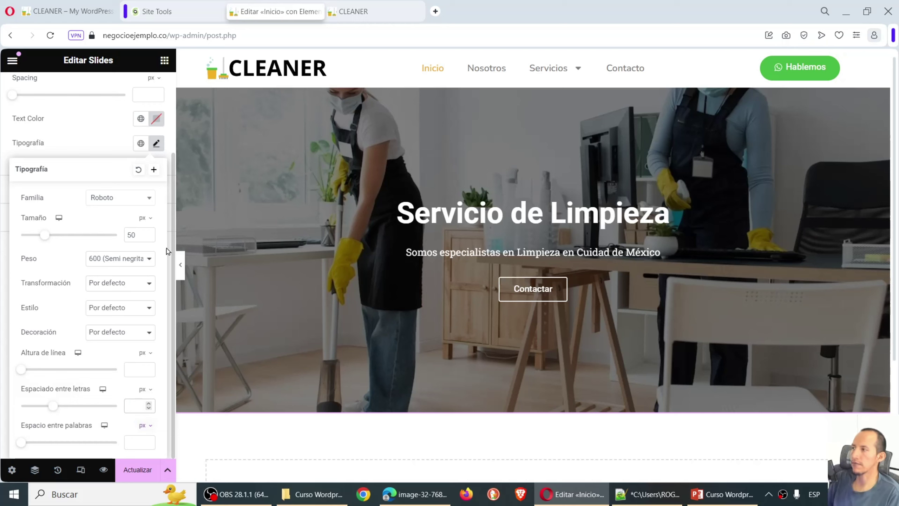
click(156, 145)
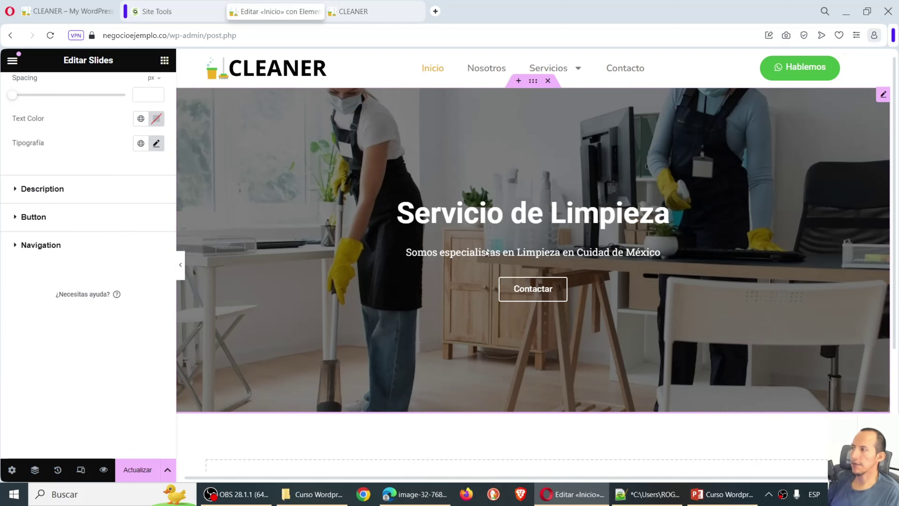
scroll(55, 216, up, 2)
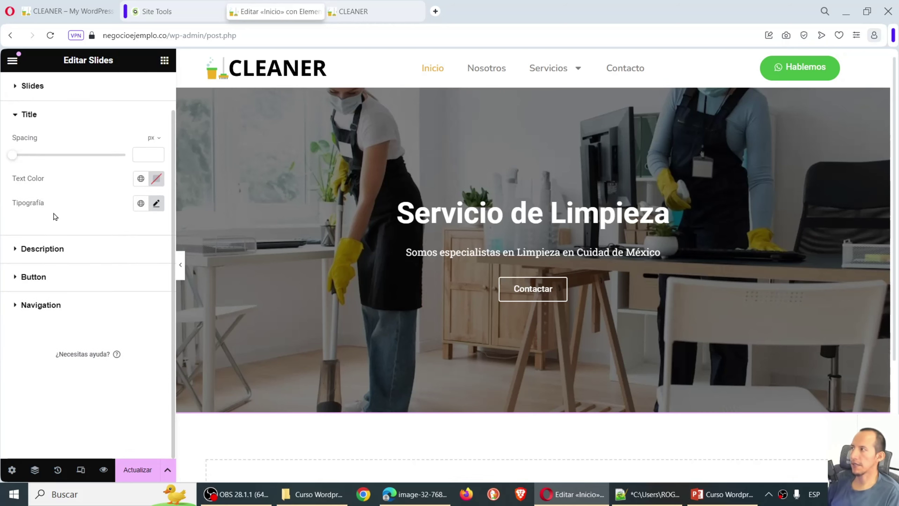
Set the slide description's typography size to 20 px and save the page
click(49, 119)
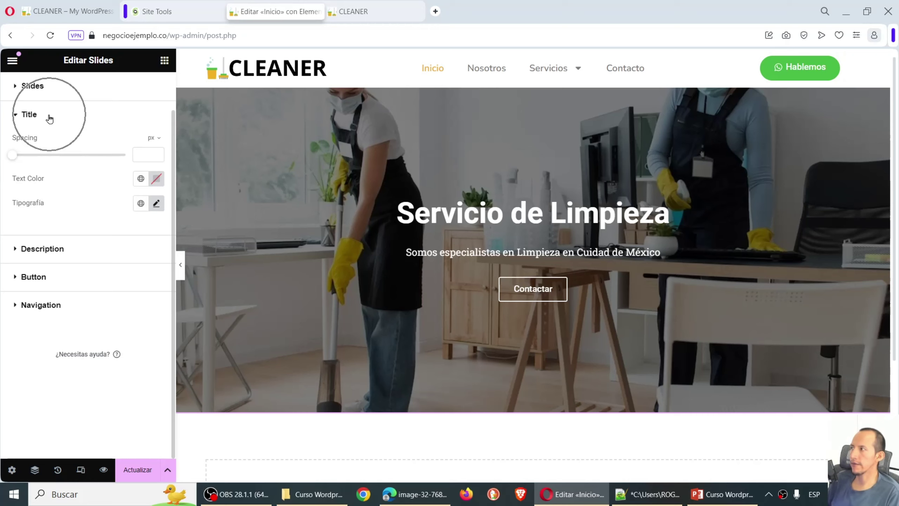
click(70, 252)
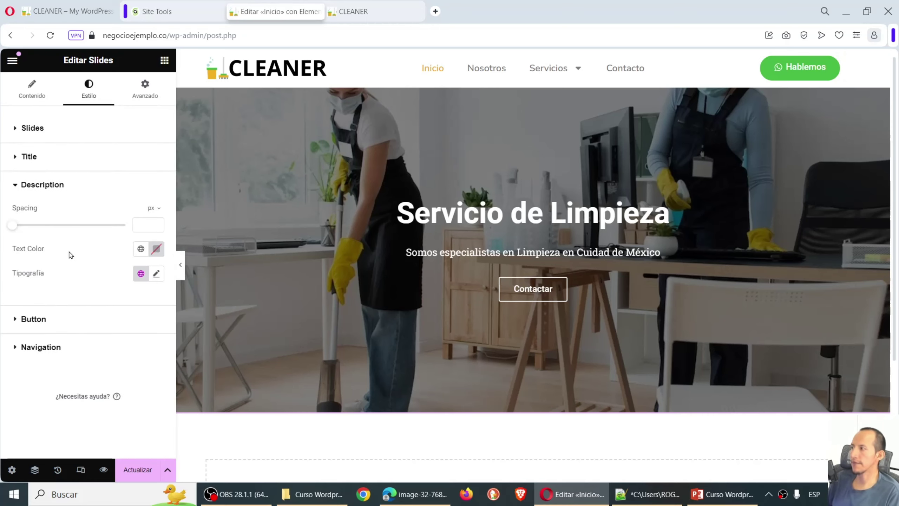
click(157, 274)
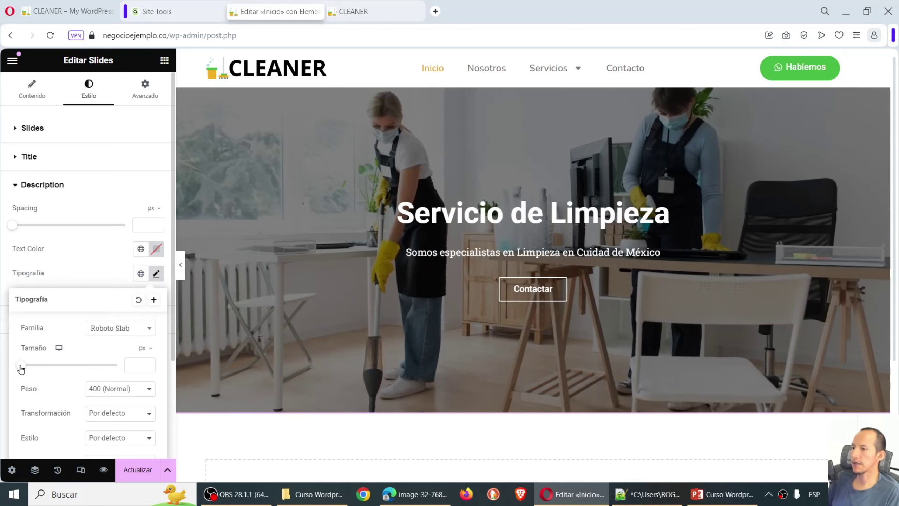
drag(21, 368, 29, 366)
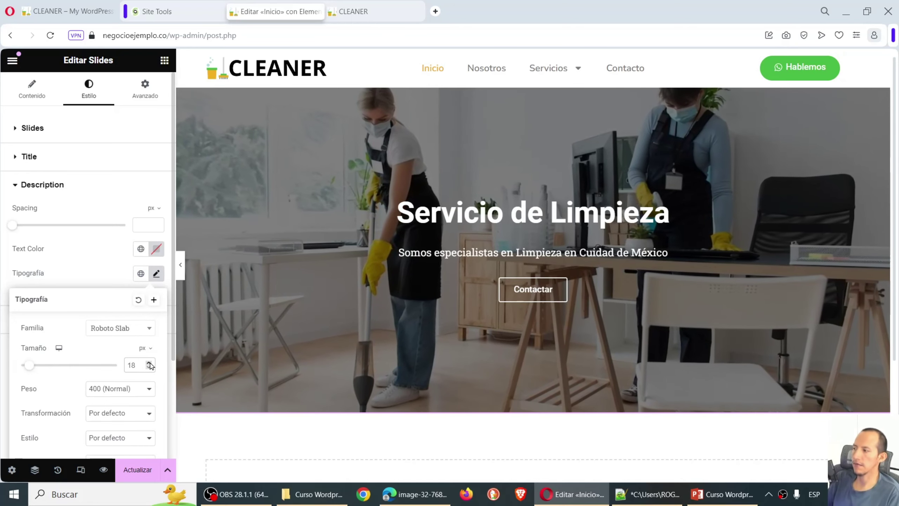
click(149, 362)
click(149, 363)
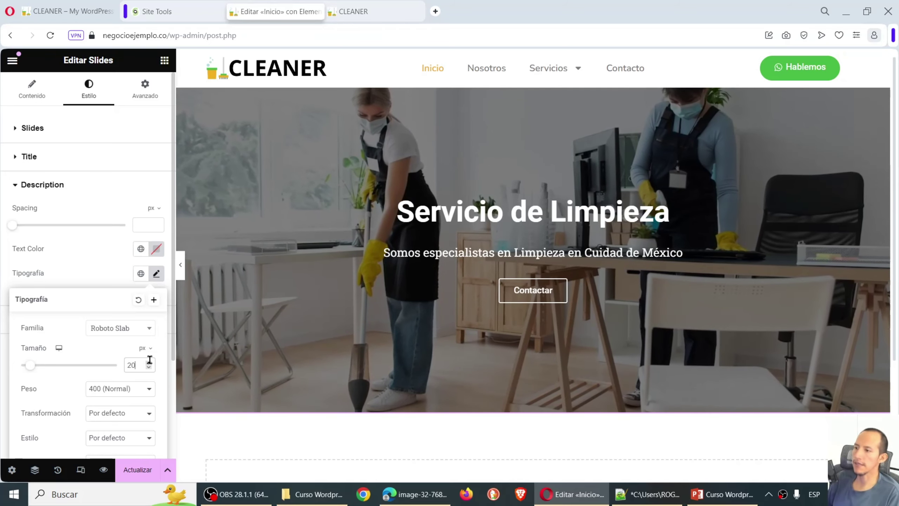
click(137, 473)
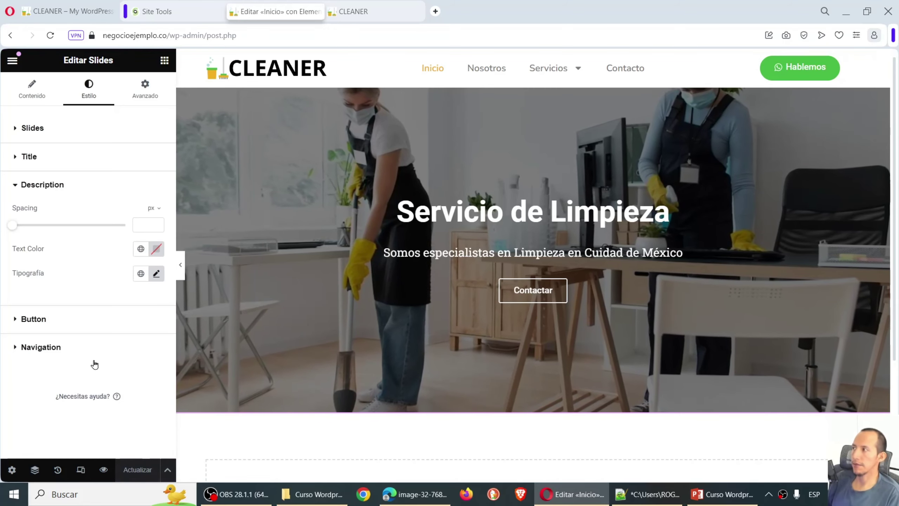
click(32, 96)
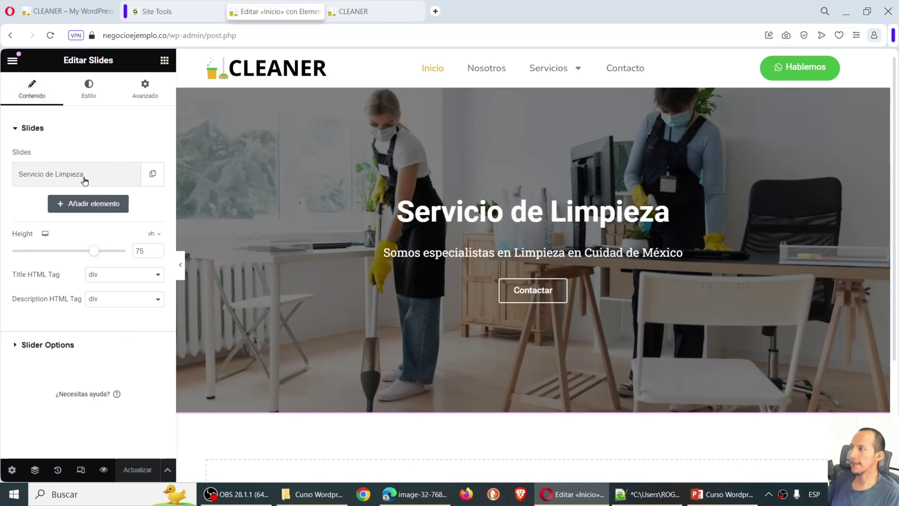
Duplicate the first slide to create a second slide
click(155, 181)
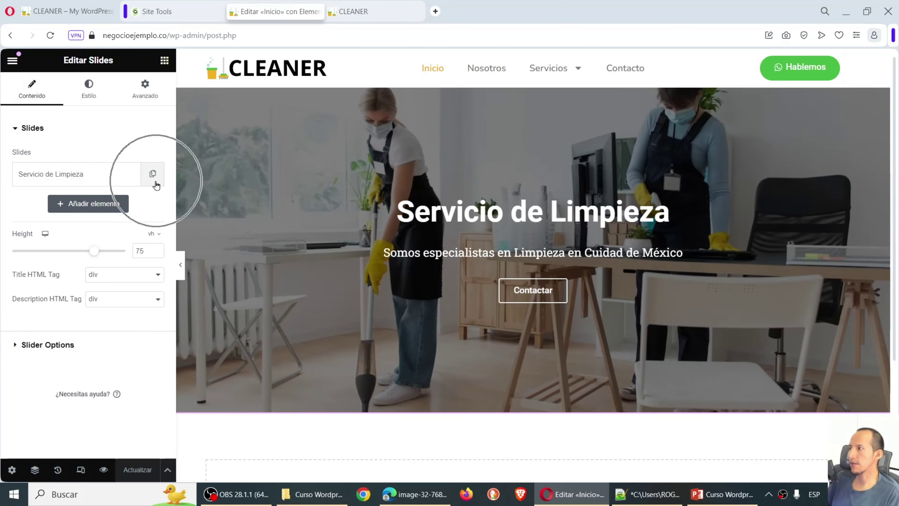
click(155, 181)
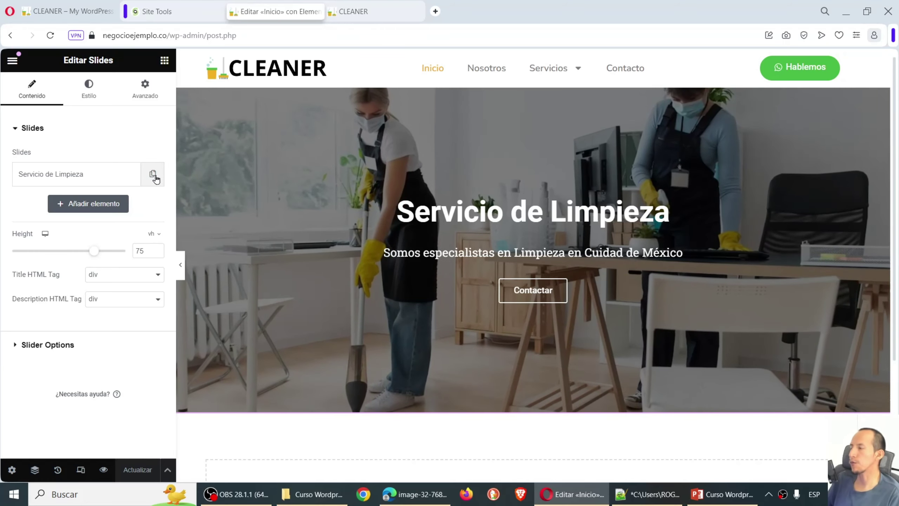
click(156, 180)
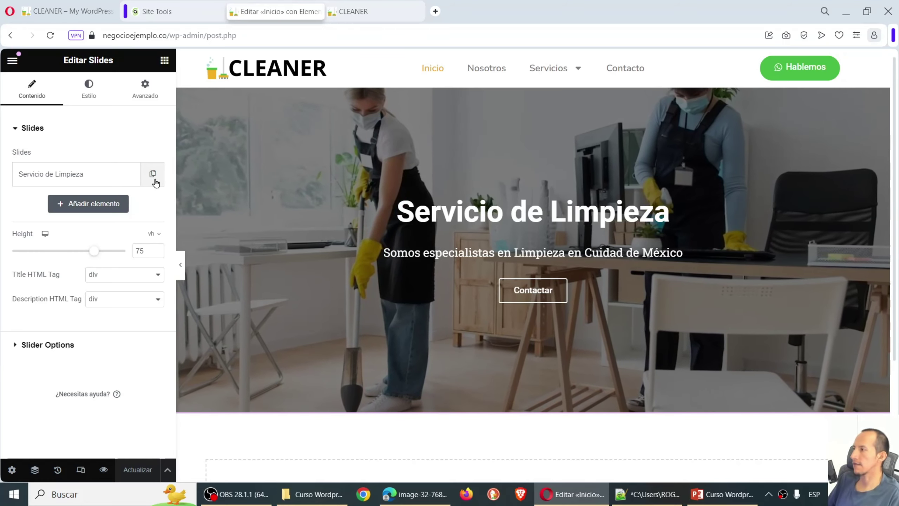
click(154, 182)
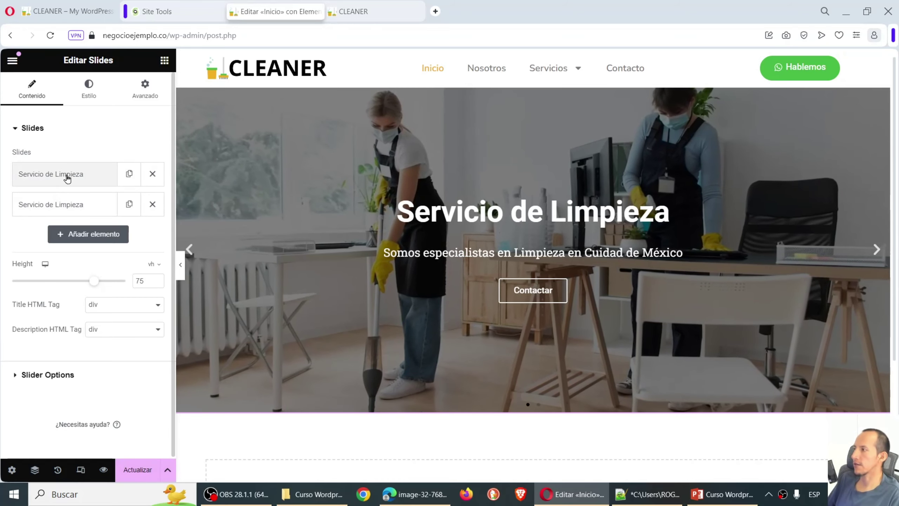
click(62, 206)
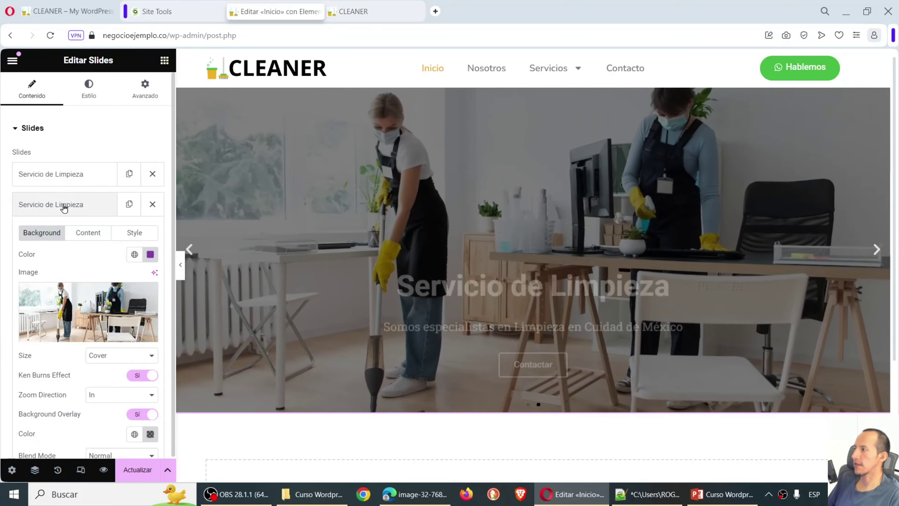
Upload banner2.jpg and use it as the second slide's background image
mouse_move(78, 316)
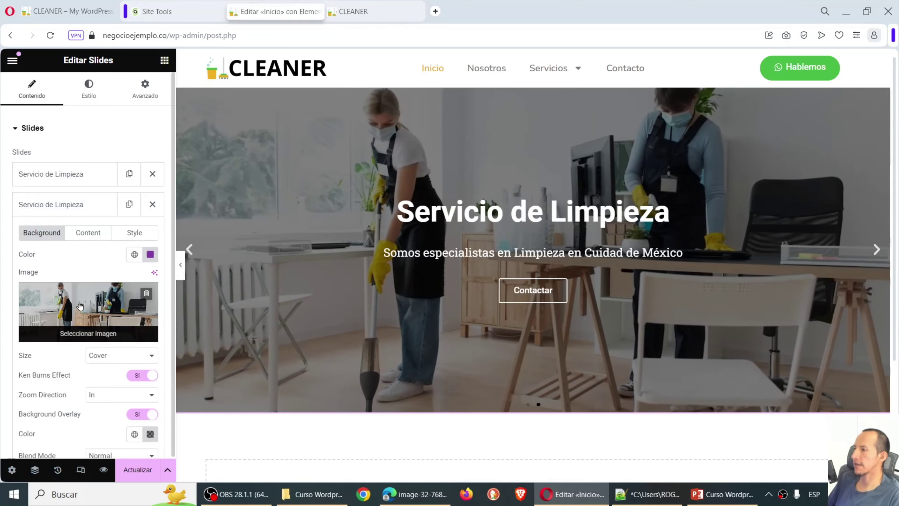
click(81, 306)
click(161, 111)
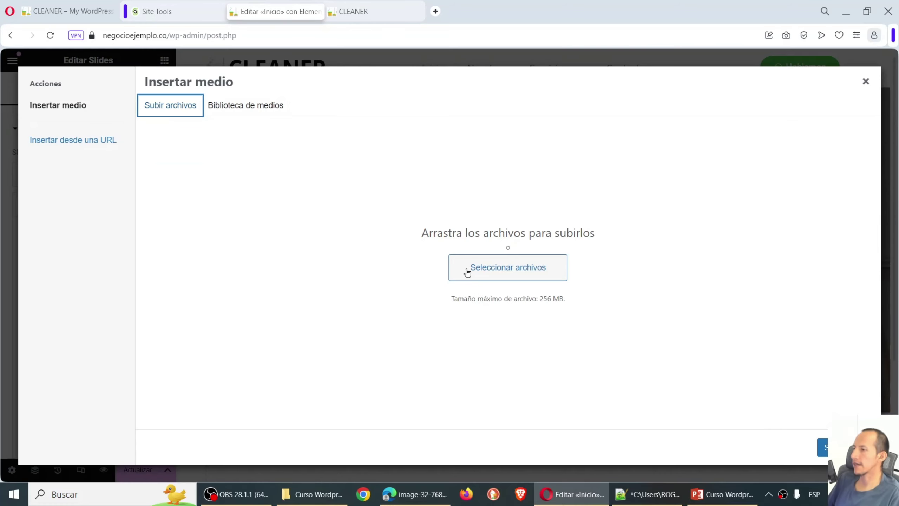
click(496, 276)
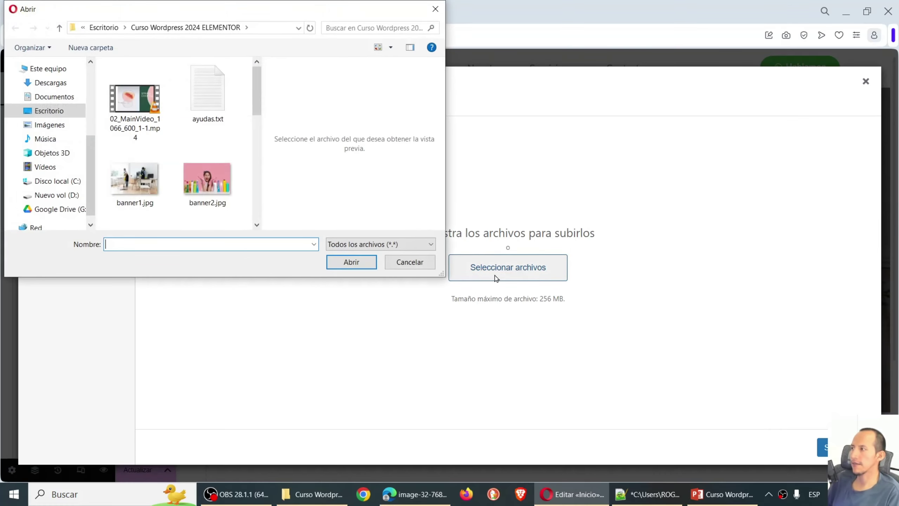
double_click(197, 150)
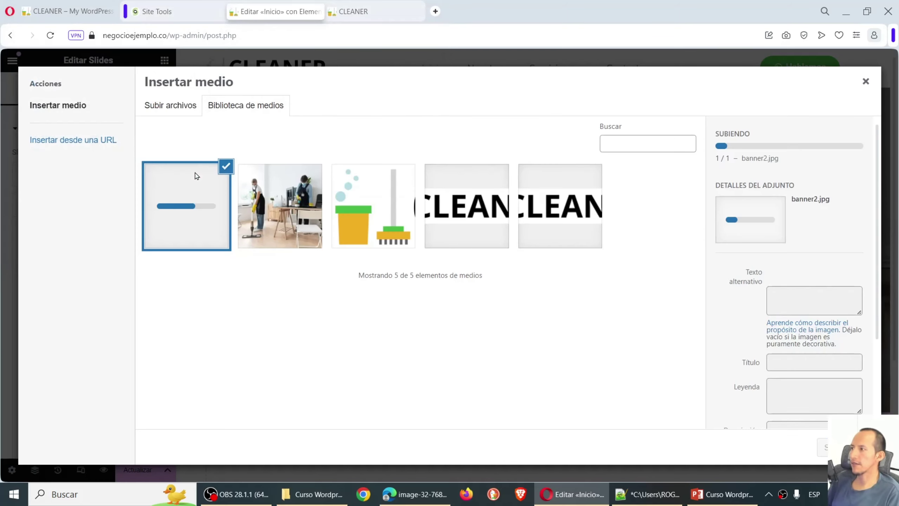
click(825, 448)
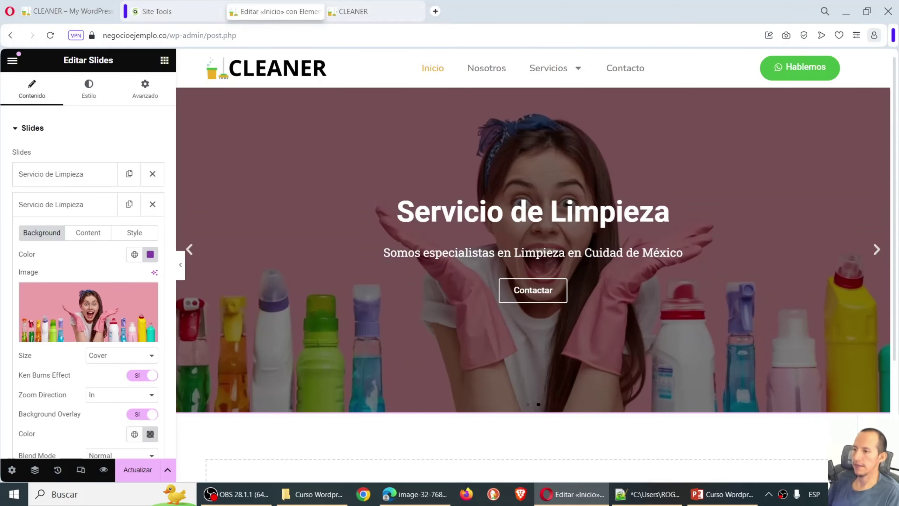
scroll(22, 369, down, 3)
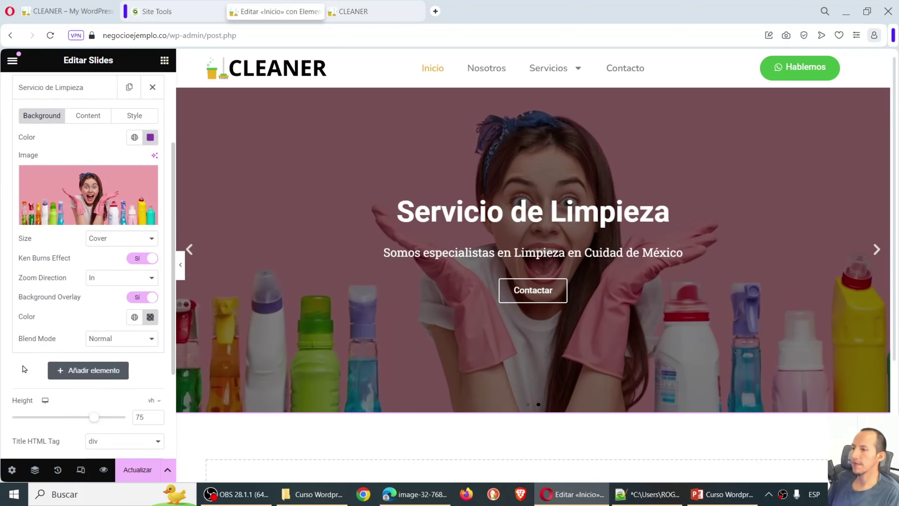
scroll(24, 369, up, 2)
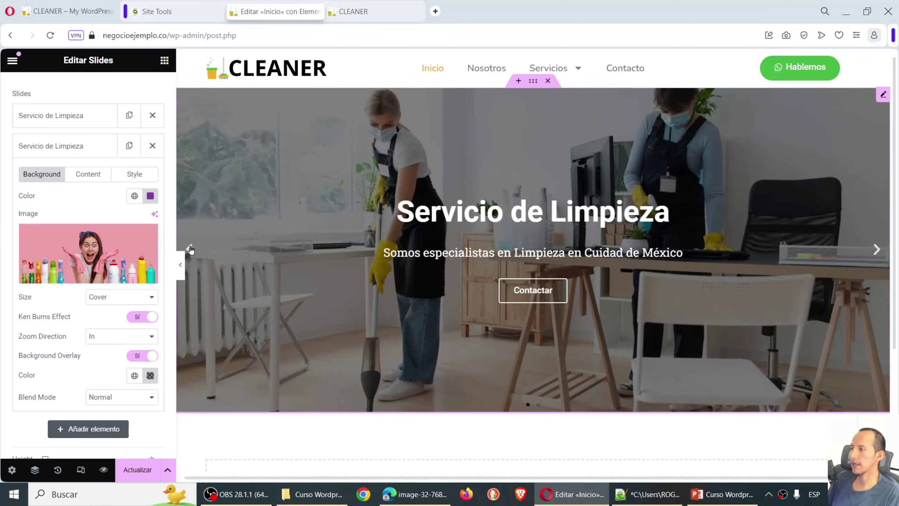
Change the second slide's overlay colour to a translucent near-black, #010101A3
click(191, 252)
click(148, 377)
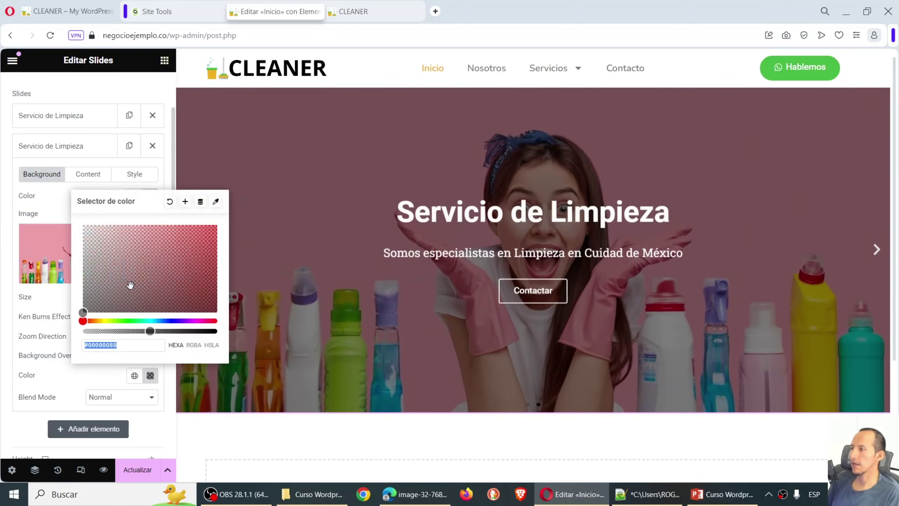
drag(150, 332, 169, 331)
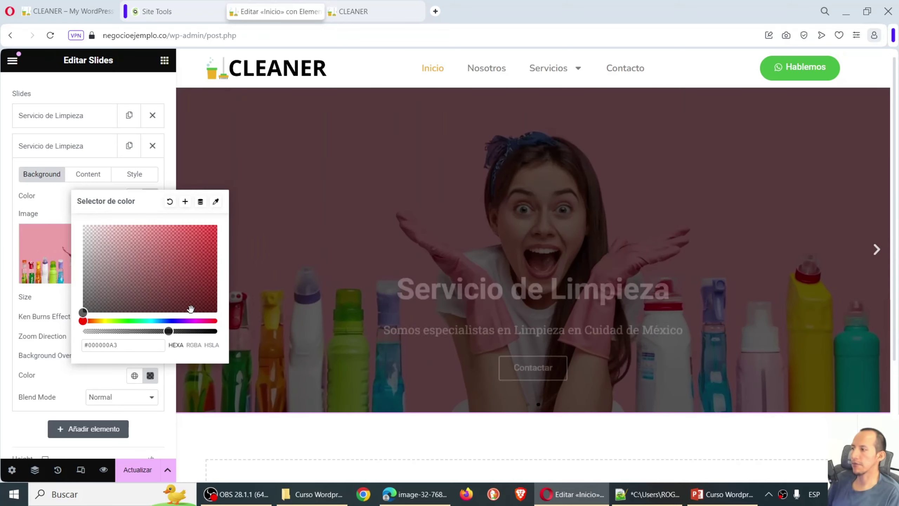
drag(84, 321, 132, 321)
click(208, 246)
drag(208, 245, 58, 318)
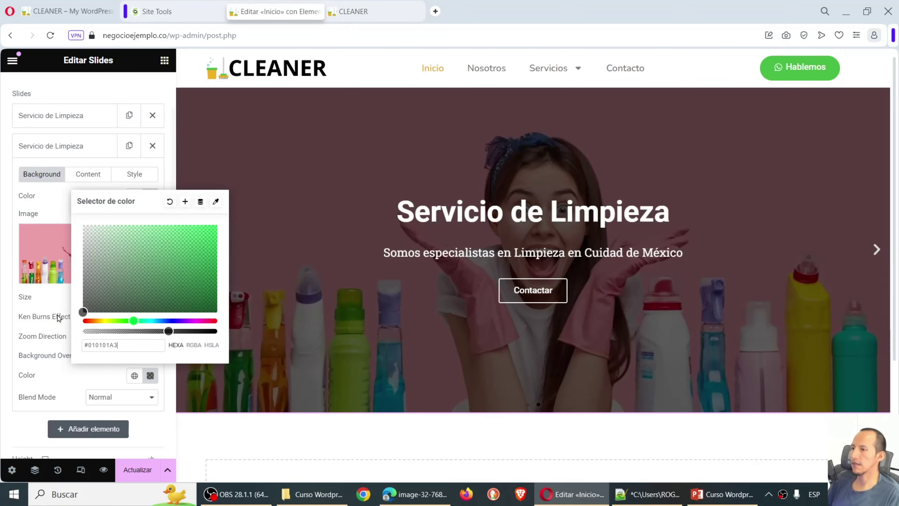
click(150, 377)
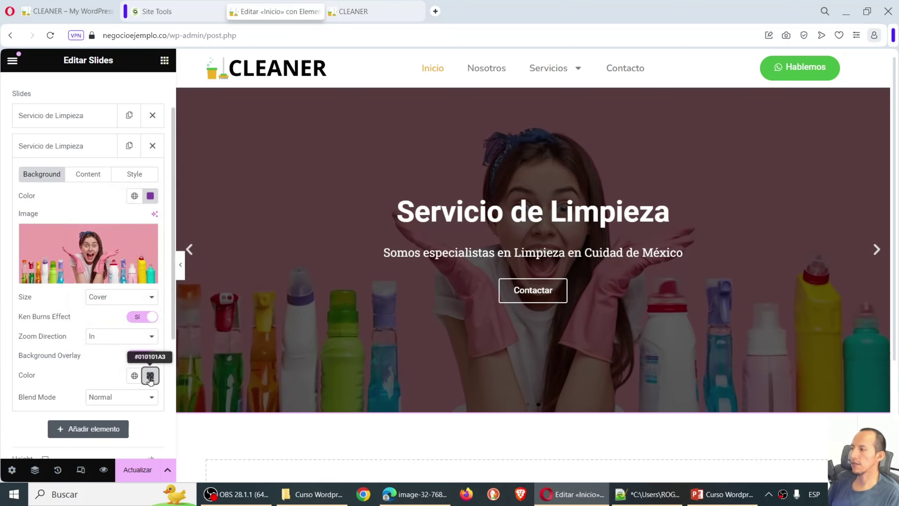
Replace 'Servicio de' in the second slide's title so it reads 'Limpieza con Garantía'
click(89, 175)
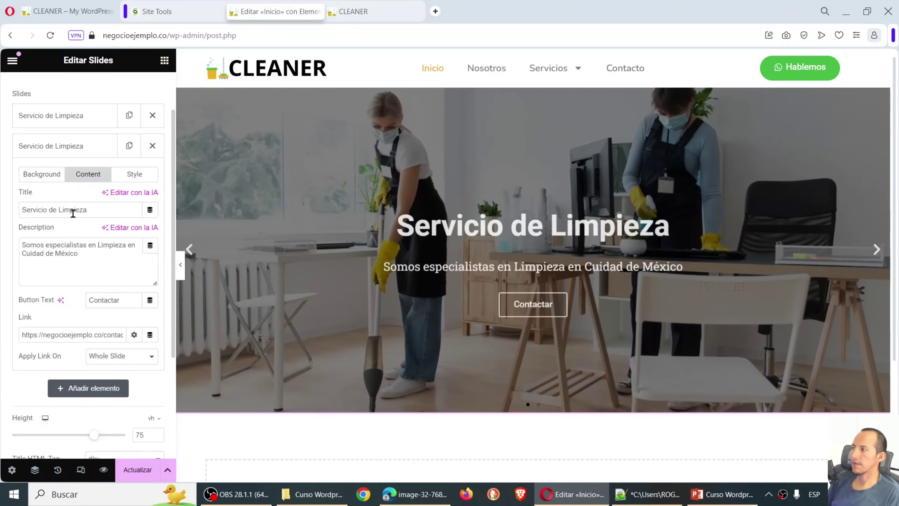
drag(58, 209, 14, 210)
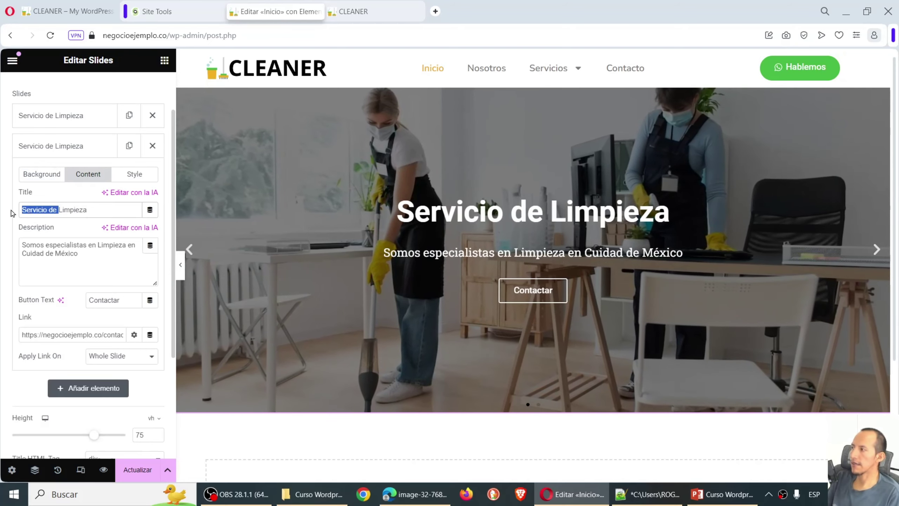
key(BackSpace)
click(80, 210)
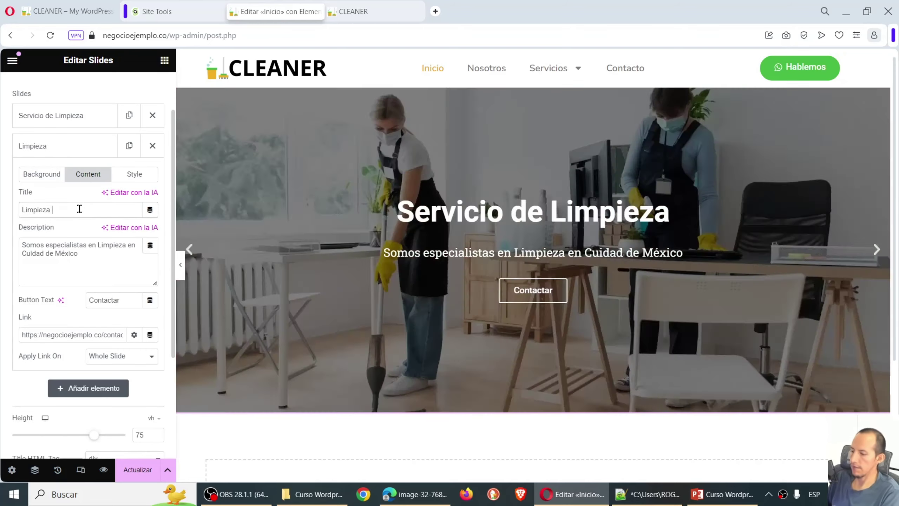
text(con Garantía)
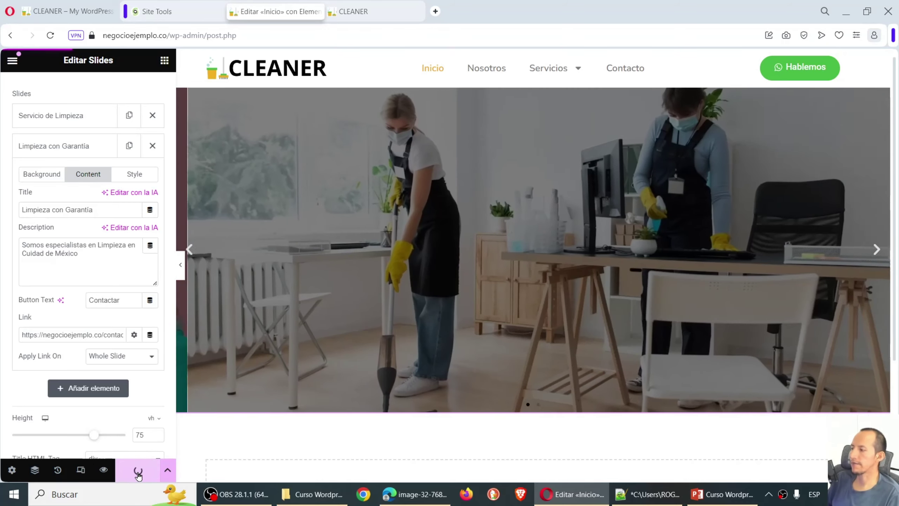
Reload the live CLEANER home page to watch both slides rotate, then return to Elementor
click(392, 4)
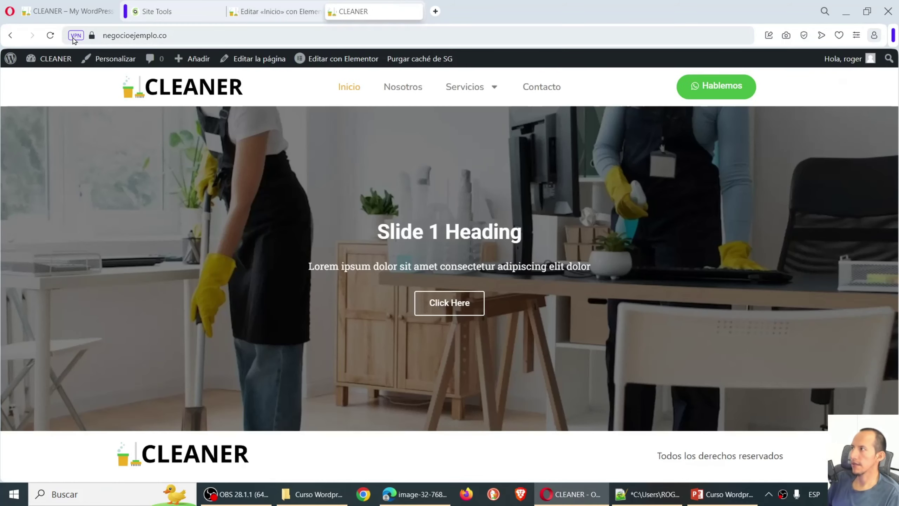
click(51, 37)
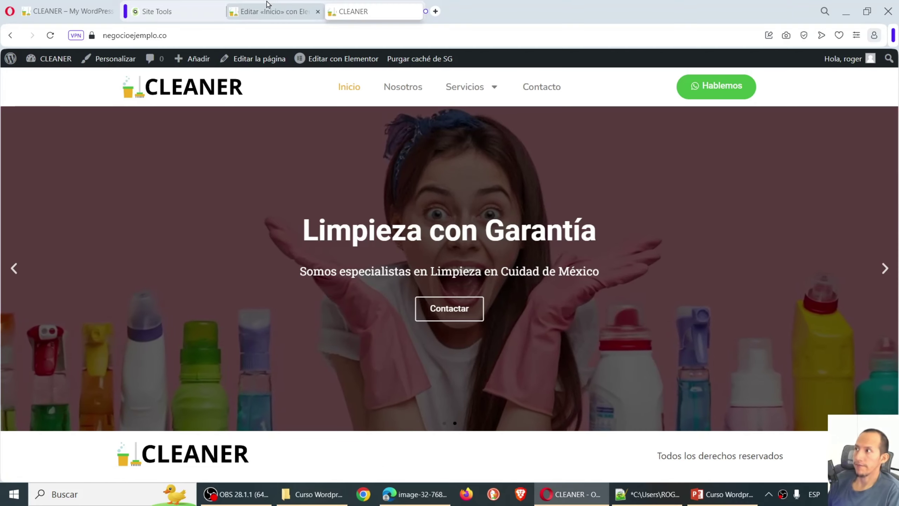
click(272, 11)
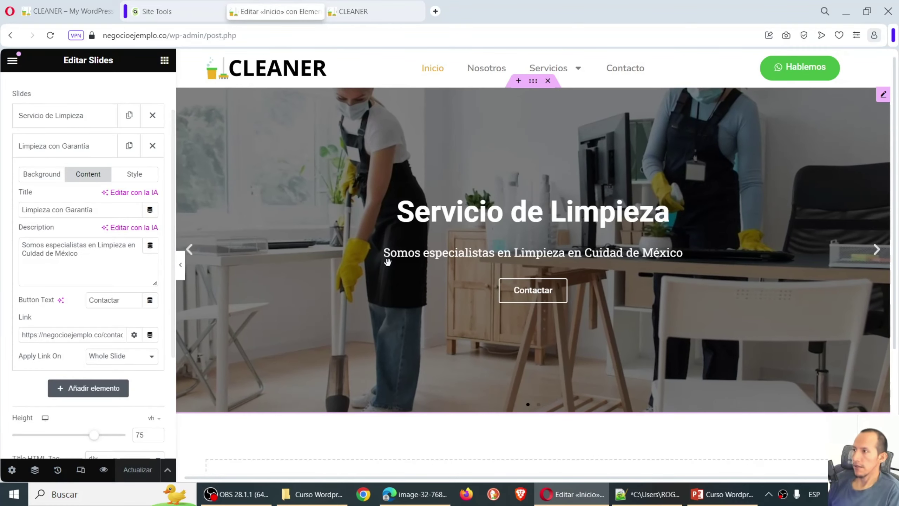
Preview the page at mobile size and advance the slider to the second slide
click(81, 475)
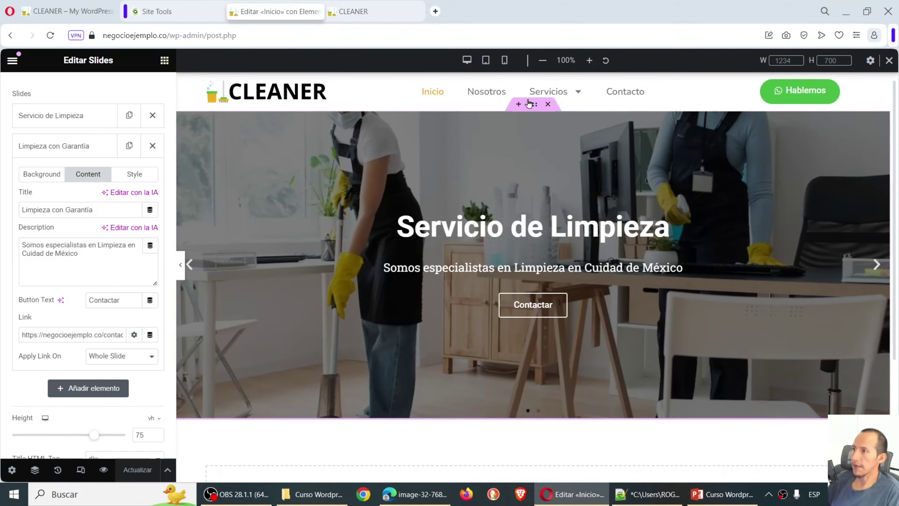
click(505, 60)
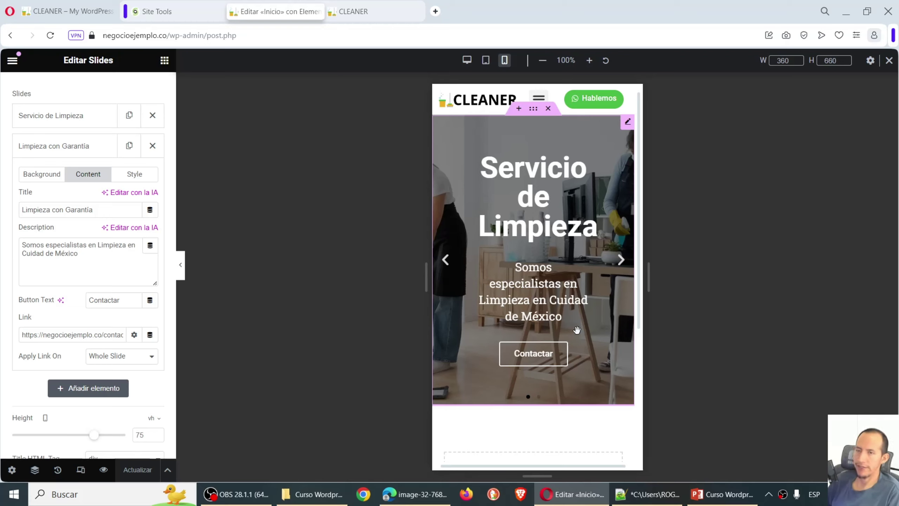
click(622, 261)
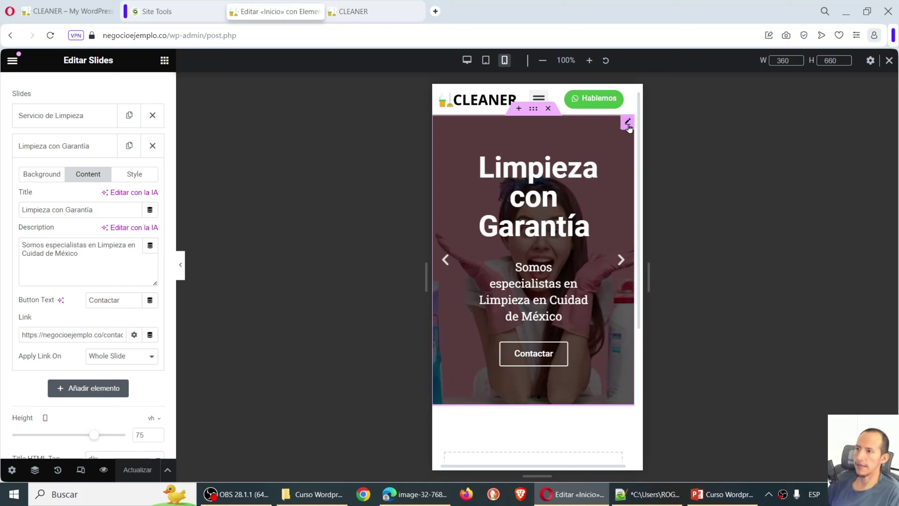
Lower the hero slider's mobile height to 60 vh
scroll(70, 185, up, 2)
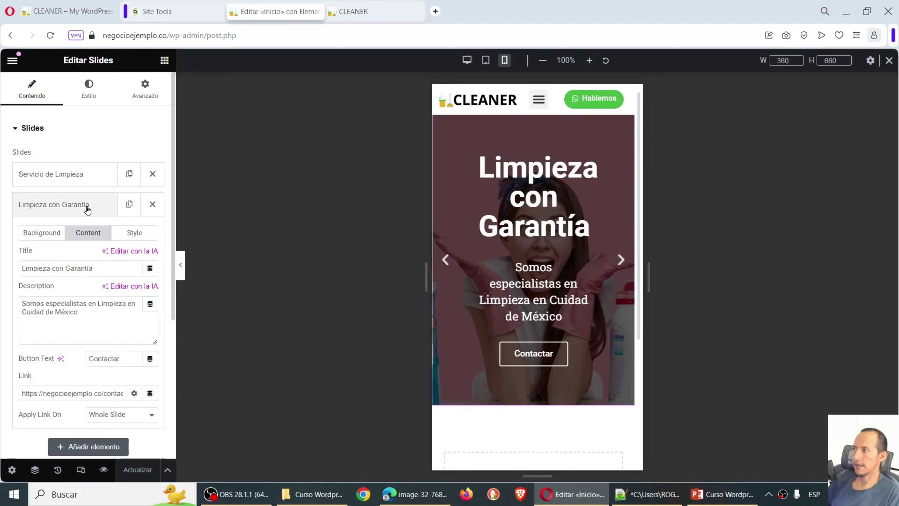
scroll(44, 228, down, 3)
scroll(43, 226, down, 2)
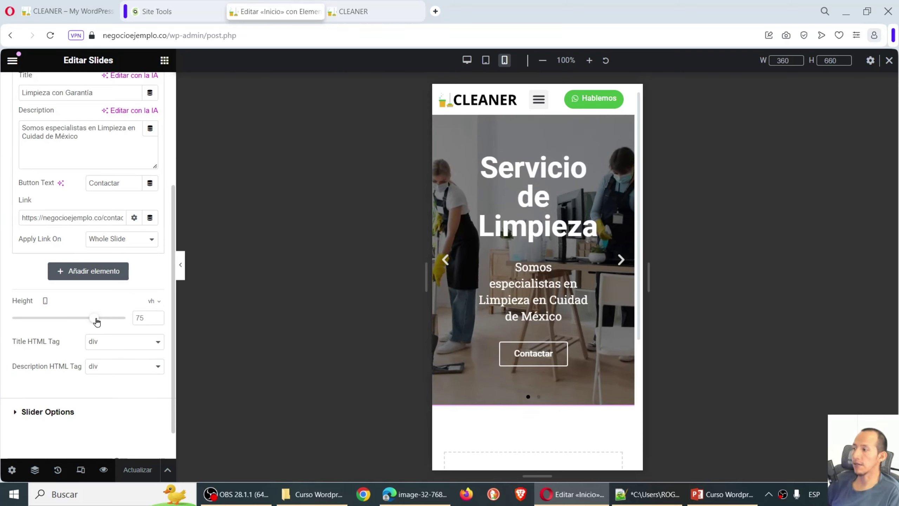
drag(96, 319, 78, 325)
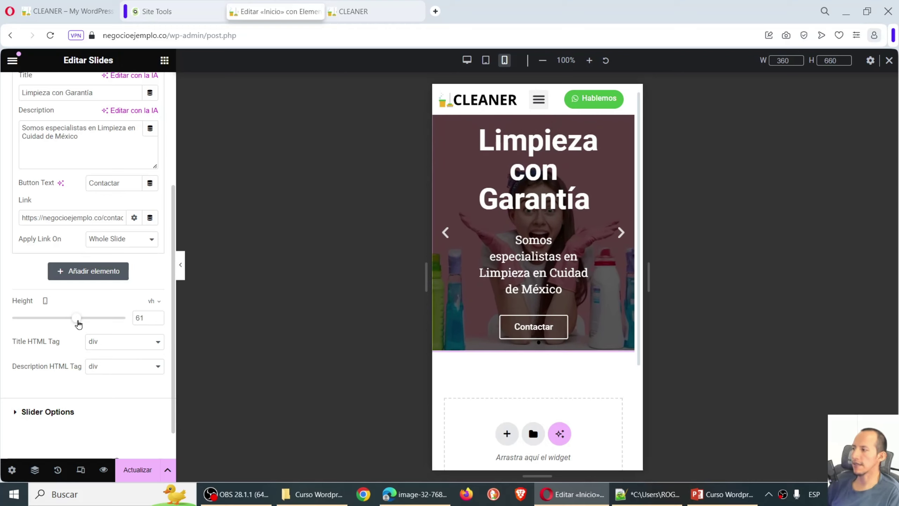
click(158, 321)
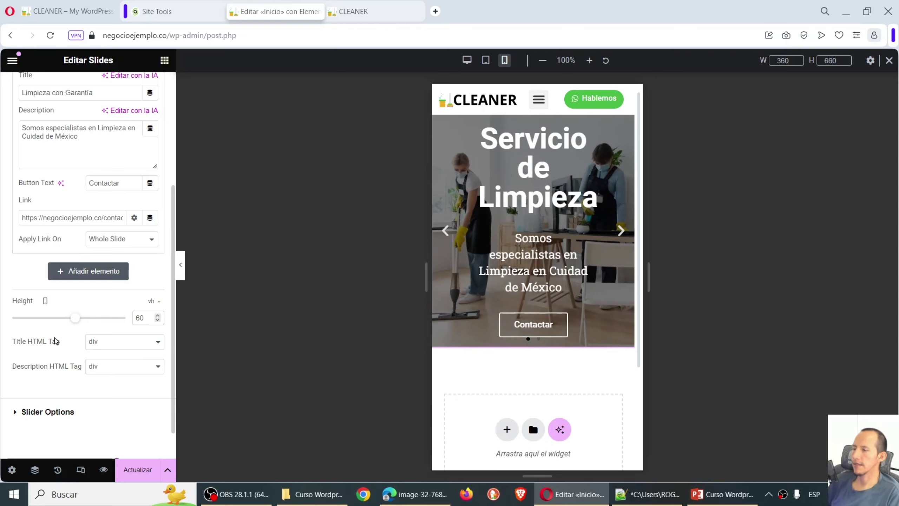
scroll(55, 341, up, 5)
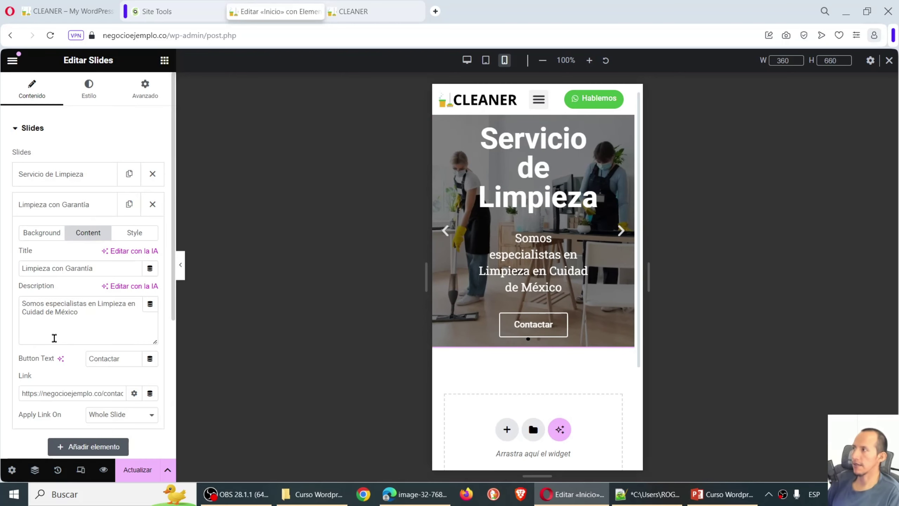
Set the slider's mobile Content Width to 90% and expand the Title style section
click(104, 86)
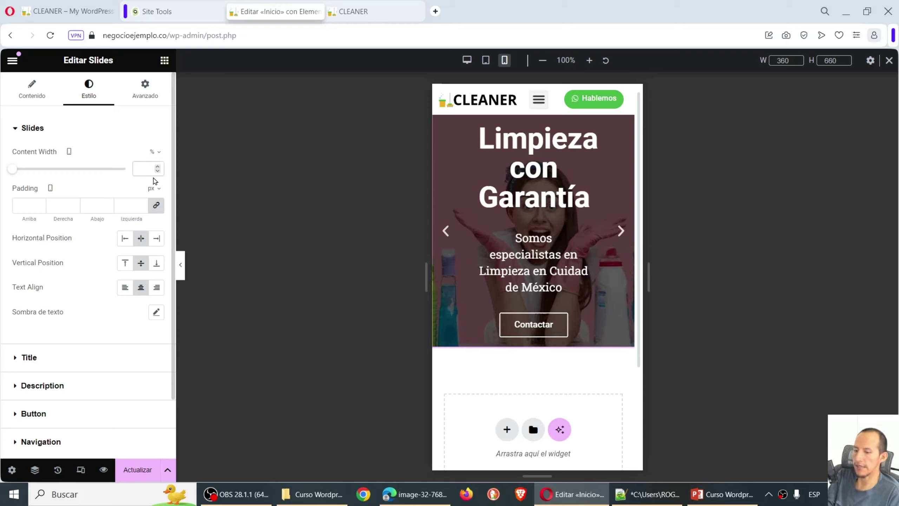
text(90)
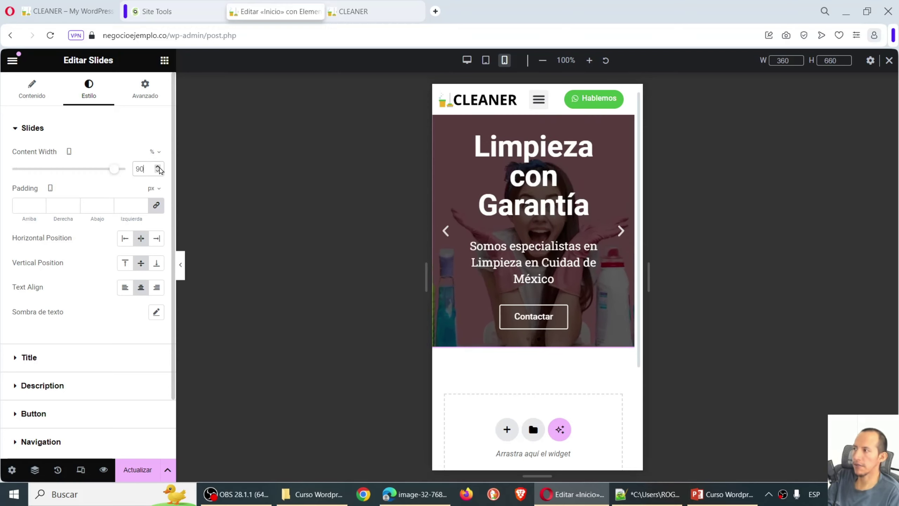
click(159, 167)
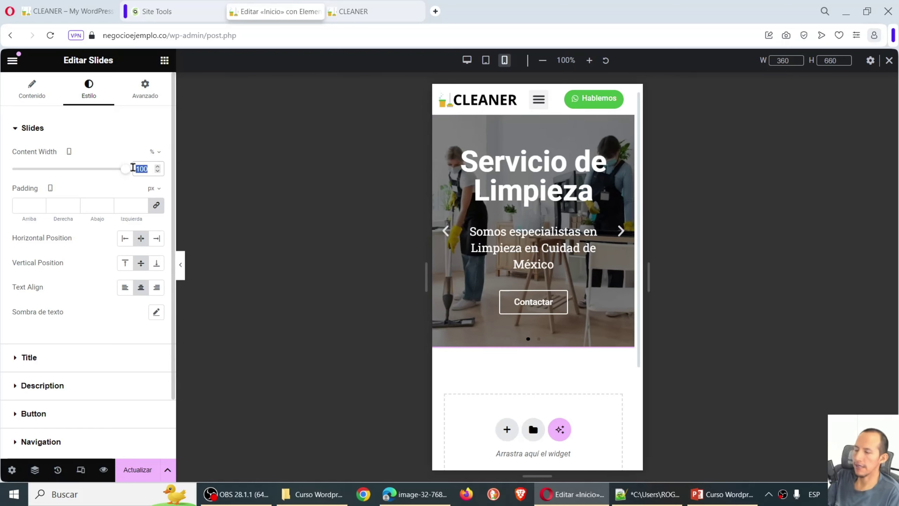
text(50)
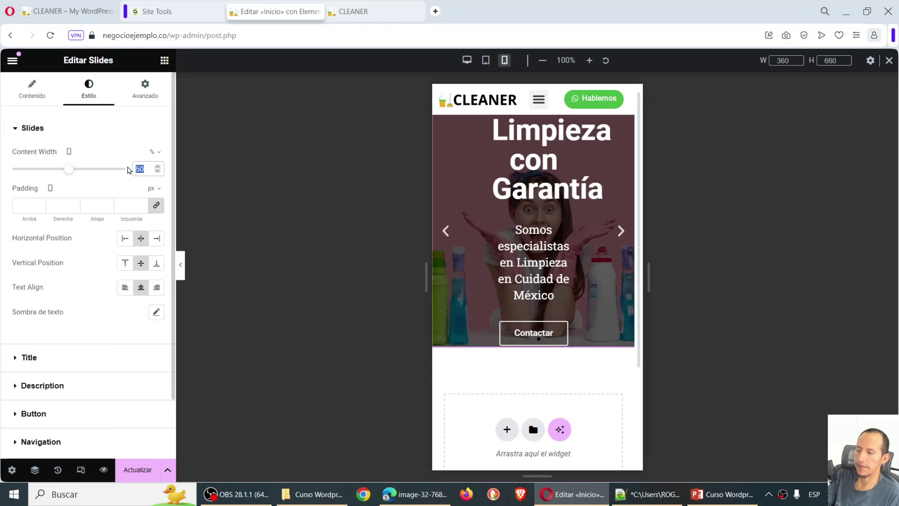
text(80)
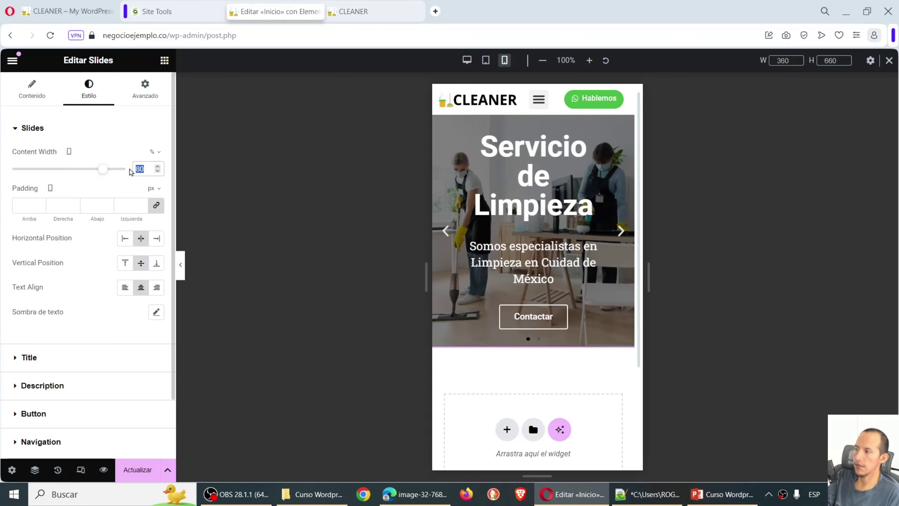
text(90)
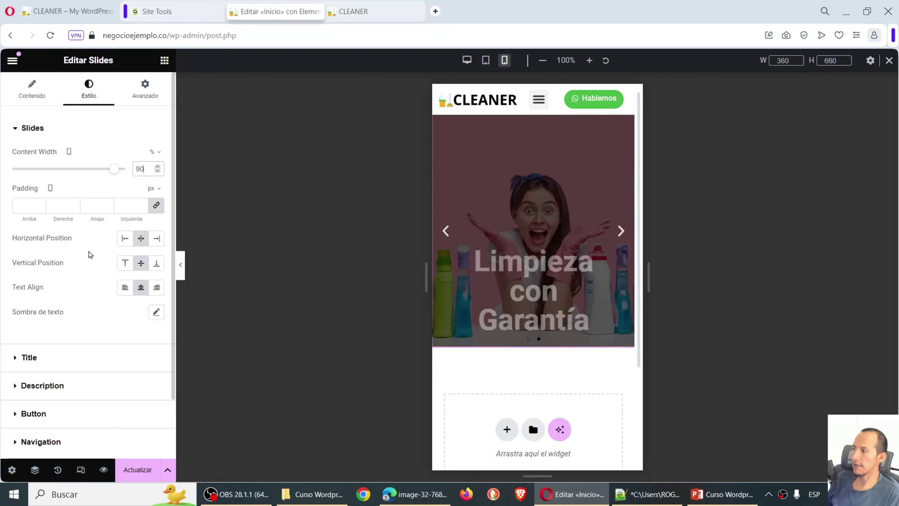
click(21, 357)
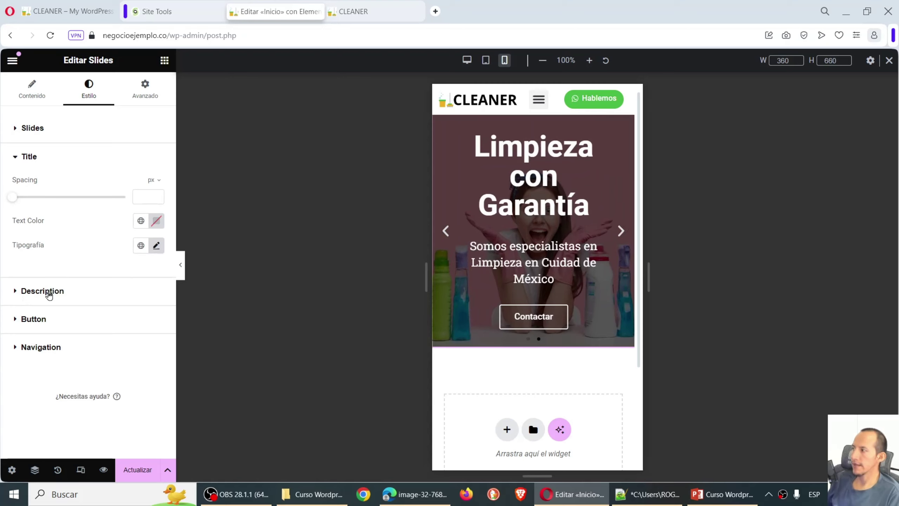
Set the mobile slide title font size to 35px
click(156, 246)
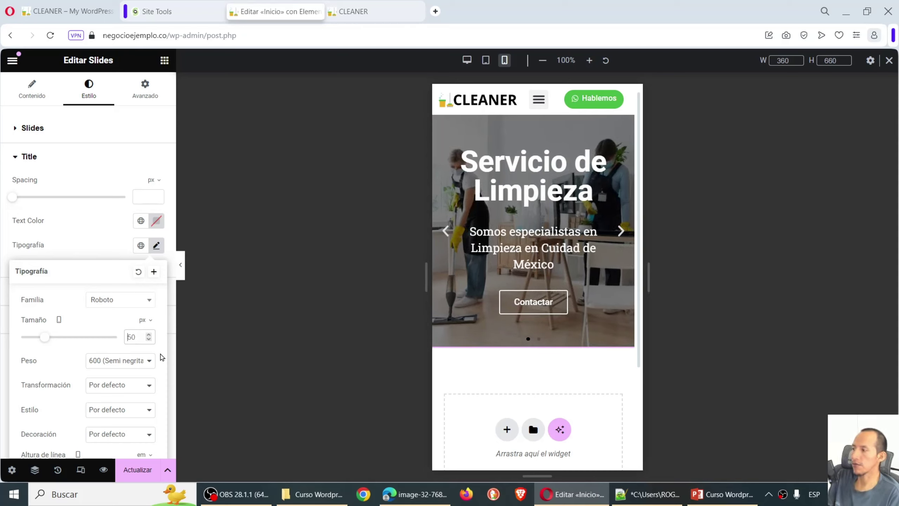
key(Delete)
text(4)
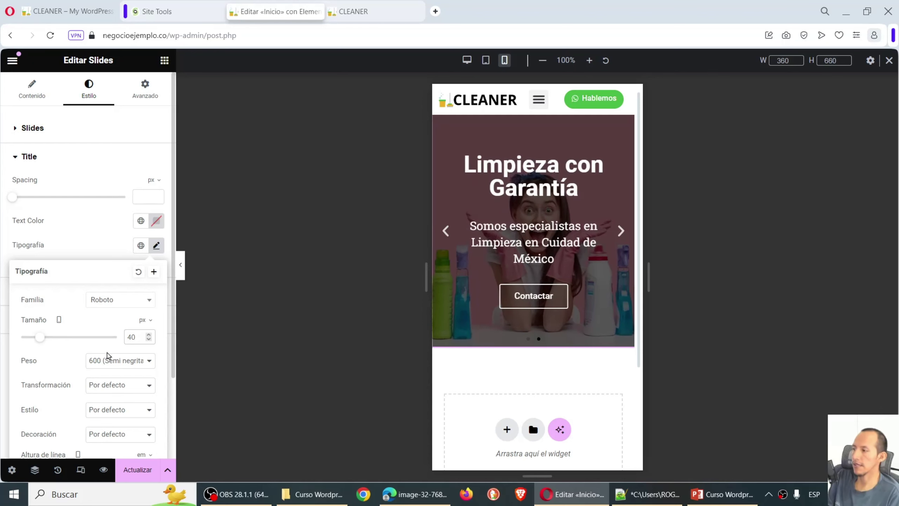
click(149, 340)
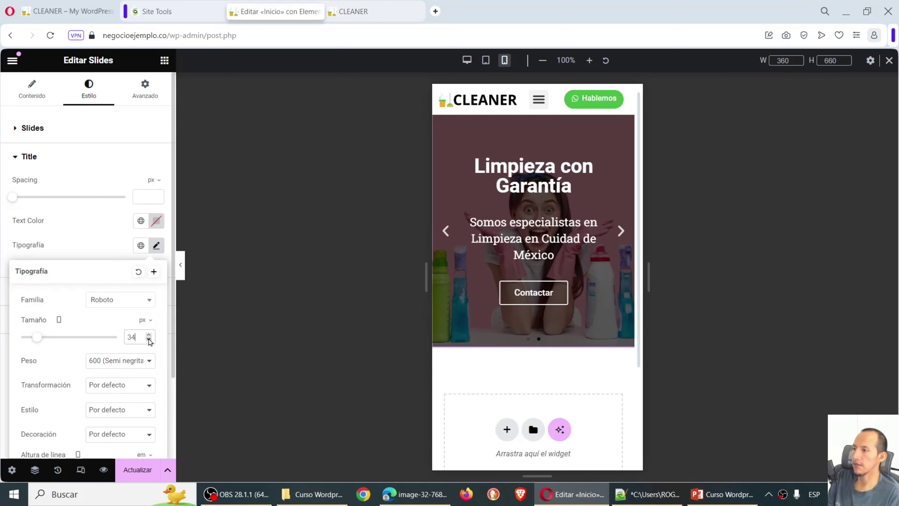
click(149, 334)
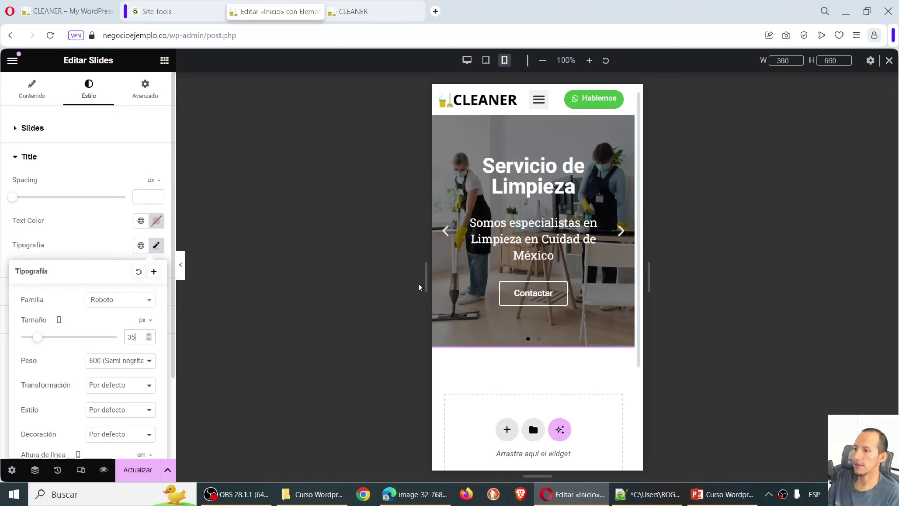
click(156, 248)
Set the mobile slide description font size to 18px and save the page with Actualizar
click(71, 295)
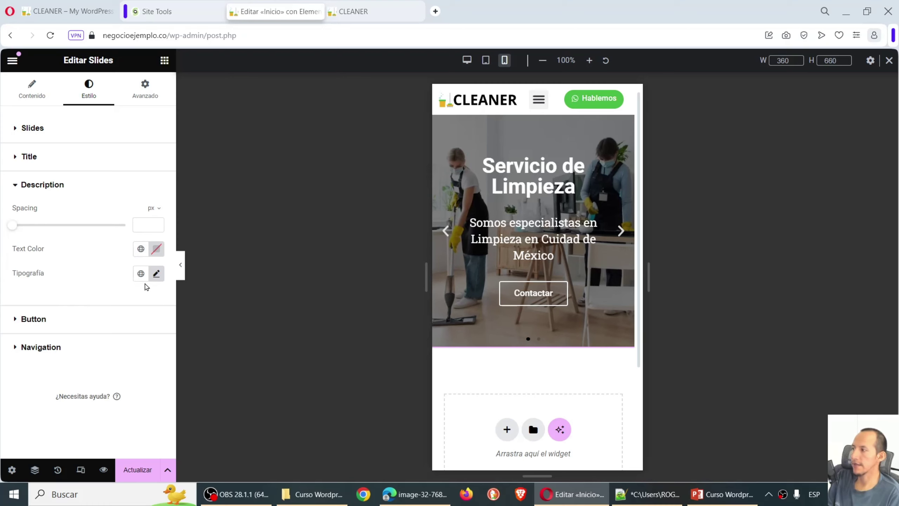
click(157, 273)
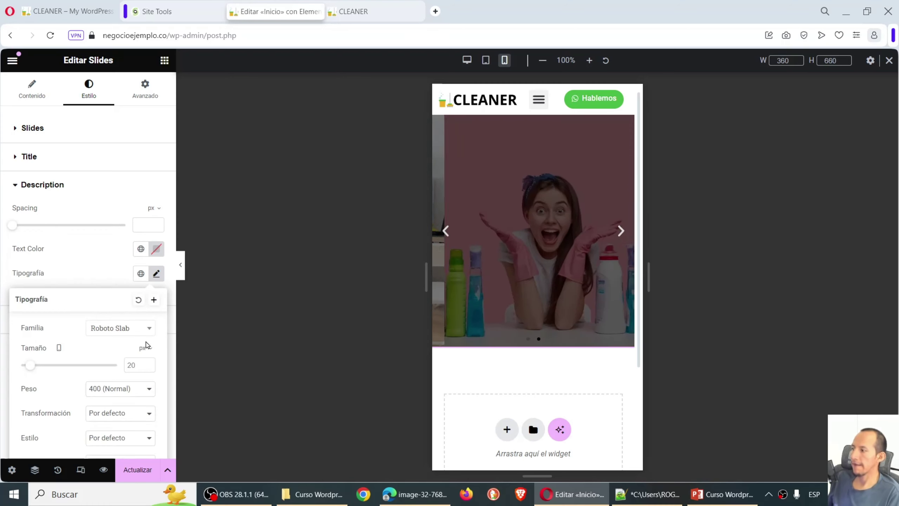
double_click(140, 363)
text(1)
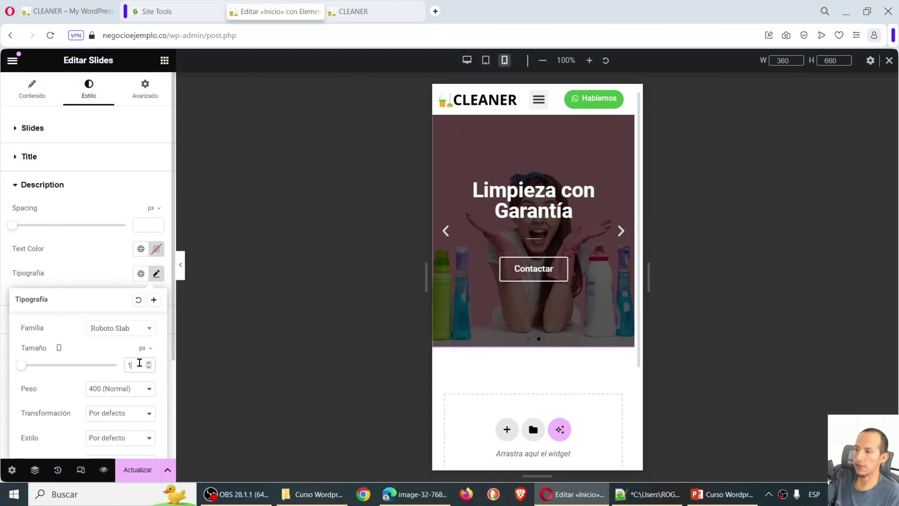
text(810)
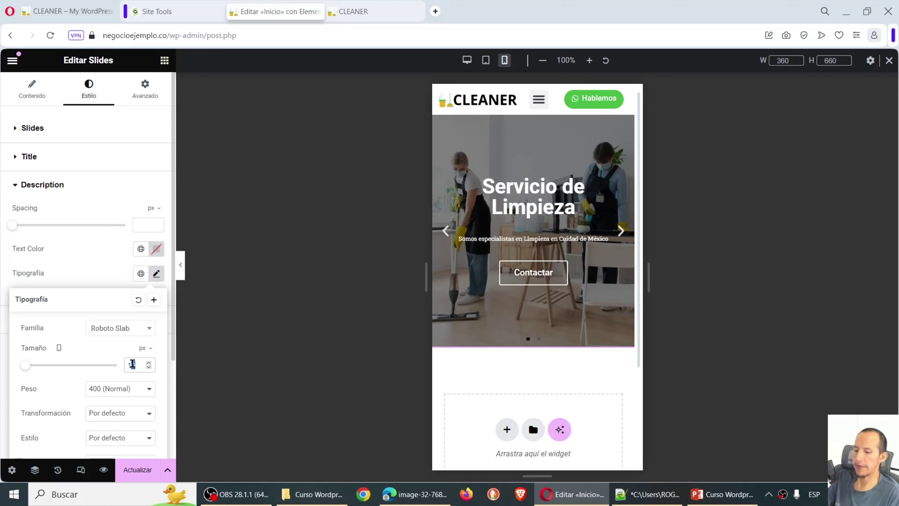
text(8)
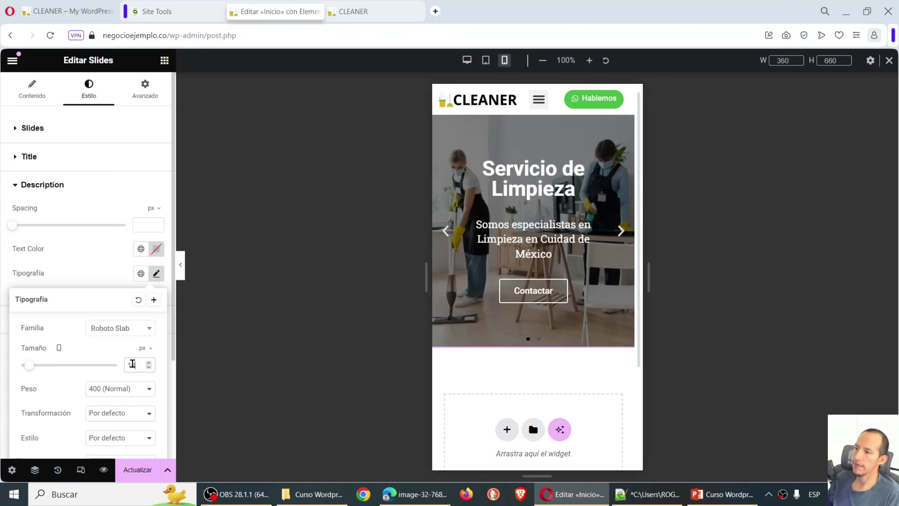
click(137, 470)
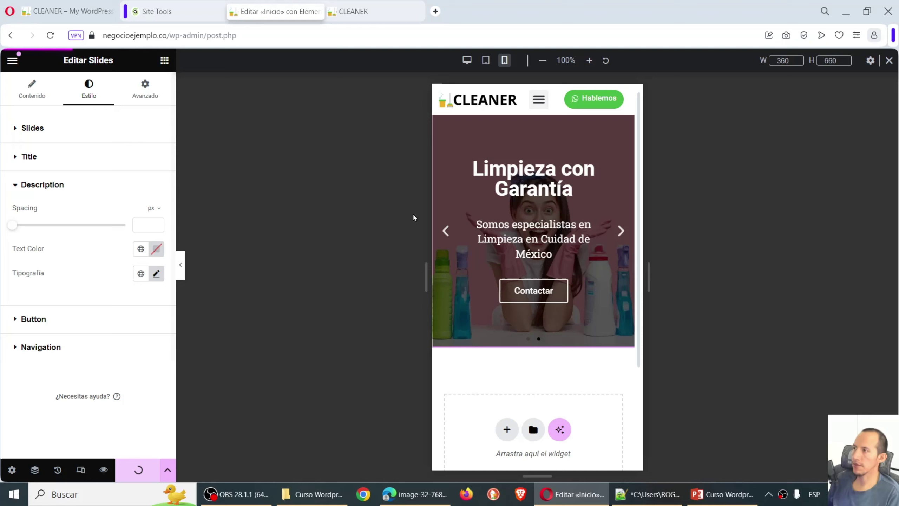
click(377, 5)
Reload the live home page and open the Inspeccionar elemento developer tools
right_click(266, 135)
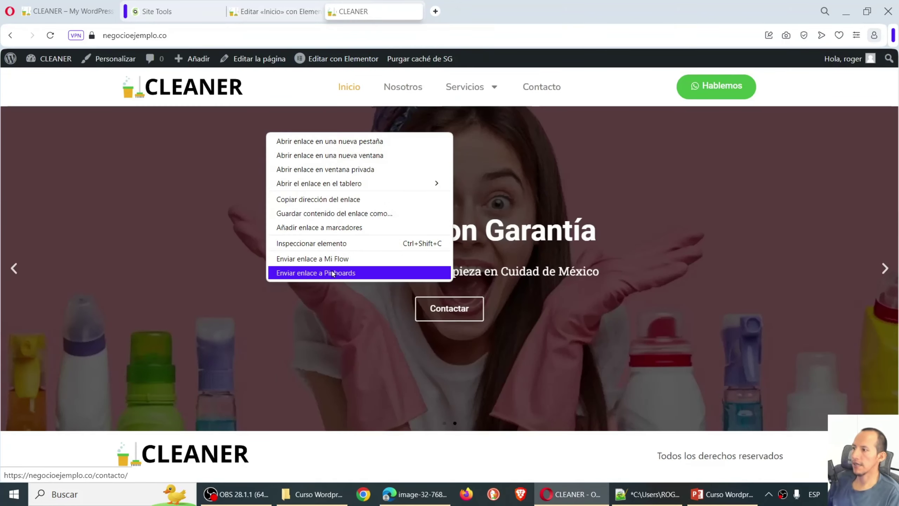
click(376, 5)
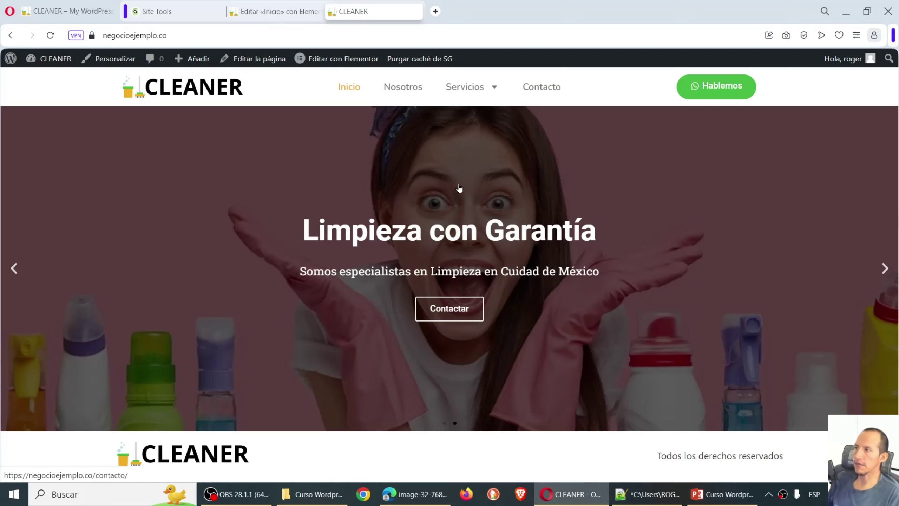
click(50, 36)
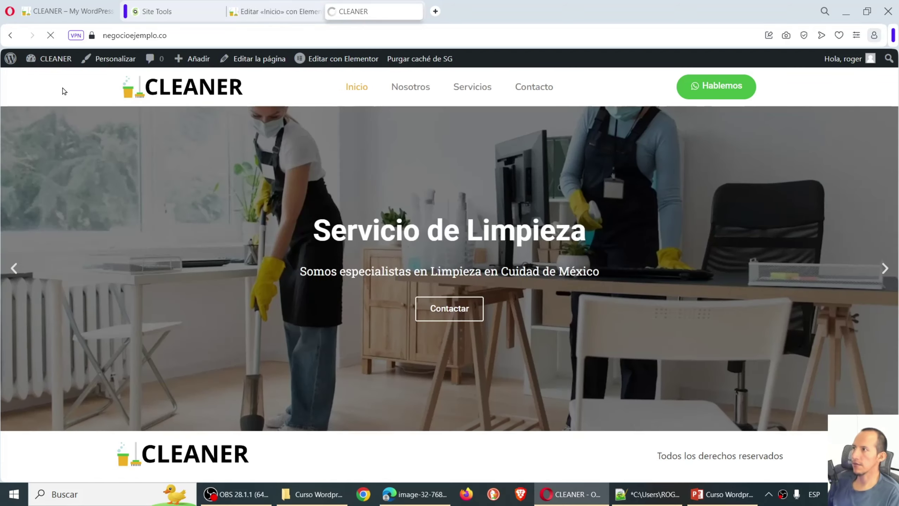
right_click(62, 89)
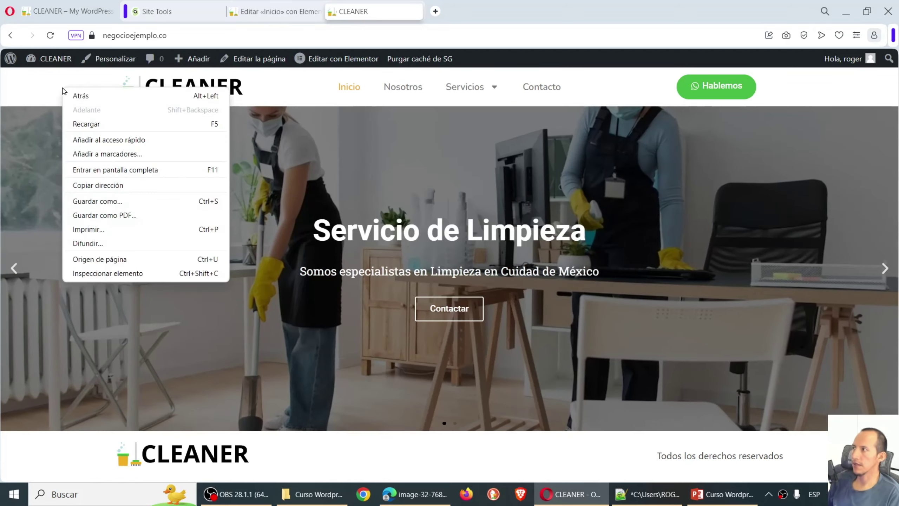
click(114, 275)
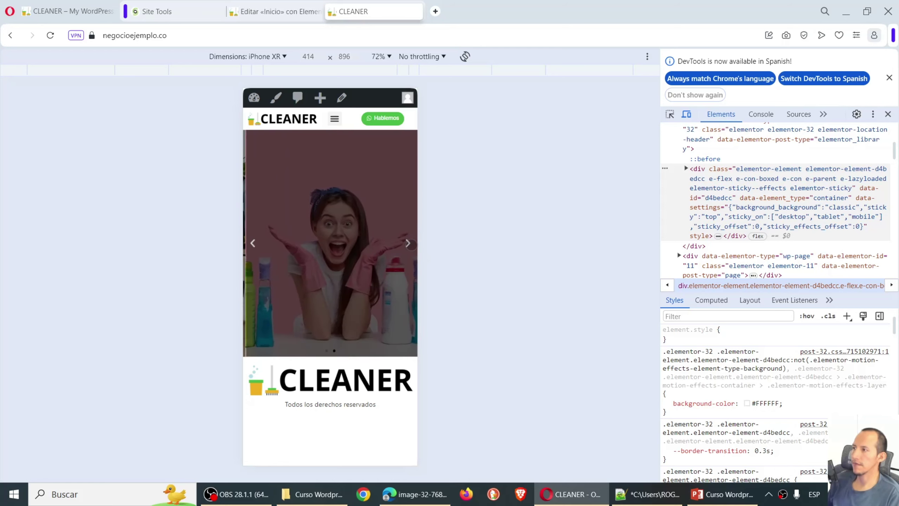
Preview the home page as an iPhone 12 Pro, then return to the editor's slider Contenido settings
click(272, 56)
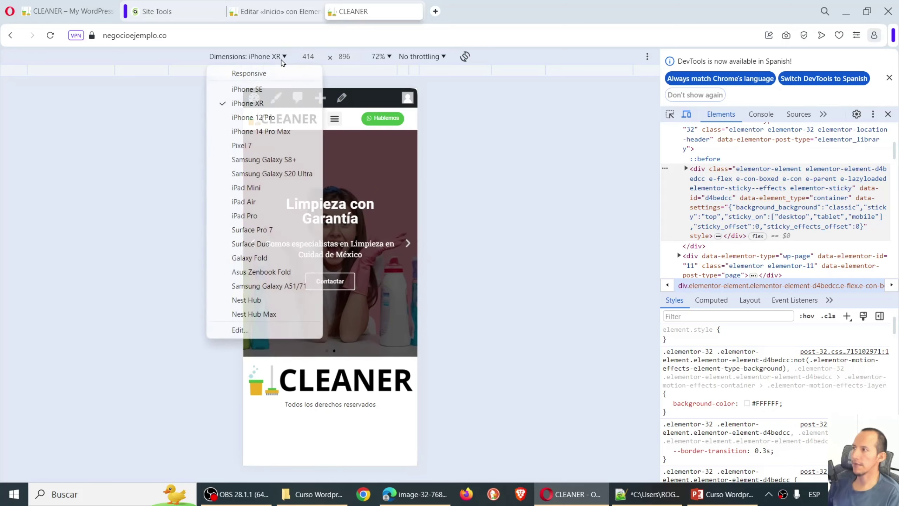
click(262, 116)
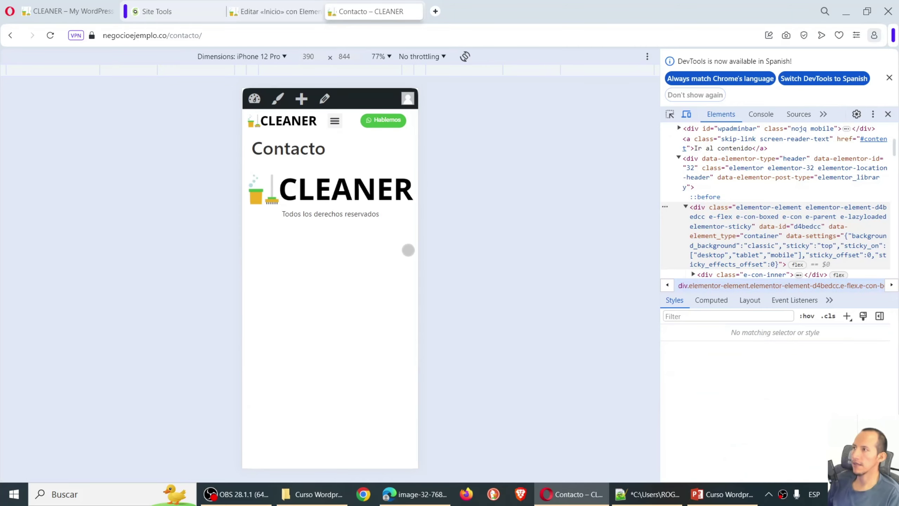
click(9, 36)
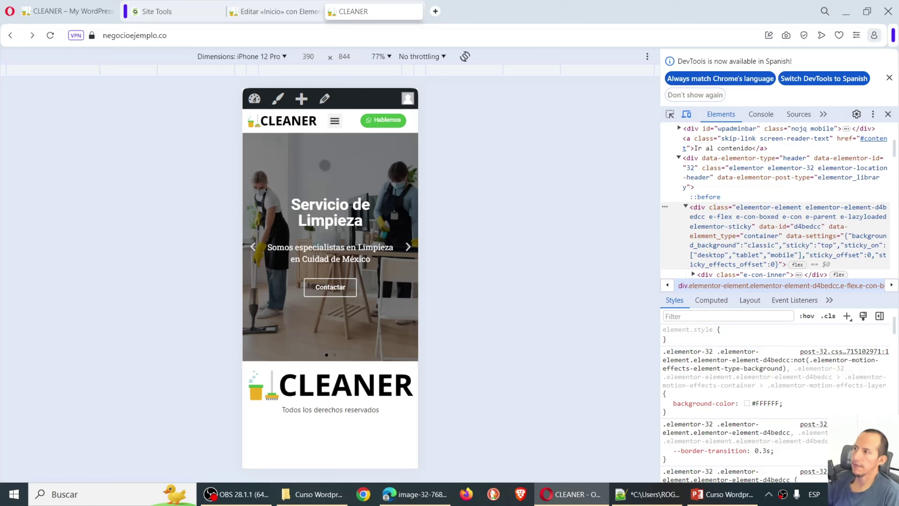
click(276, 4)
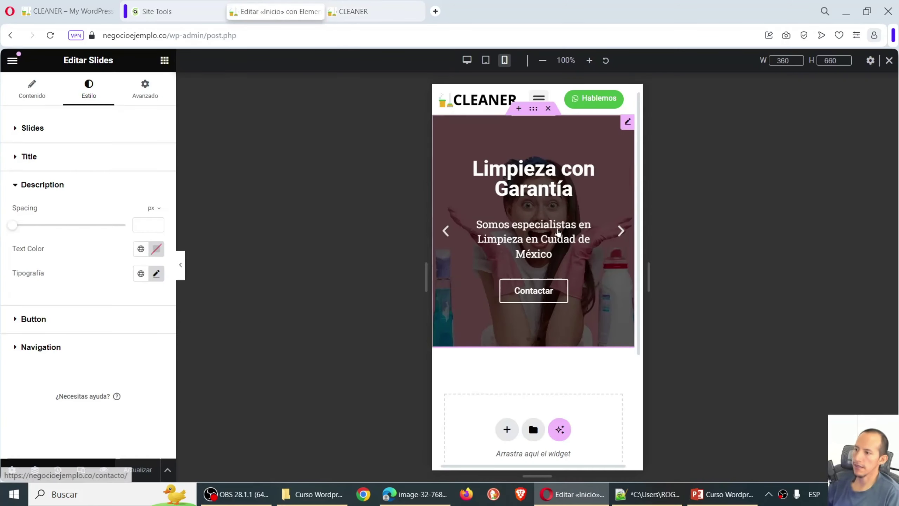
click(411, 7)
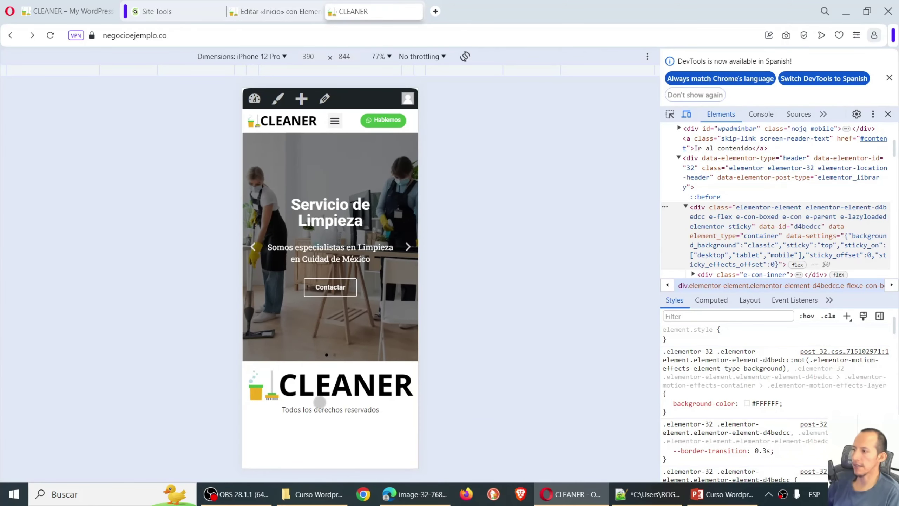
click(275, 11)
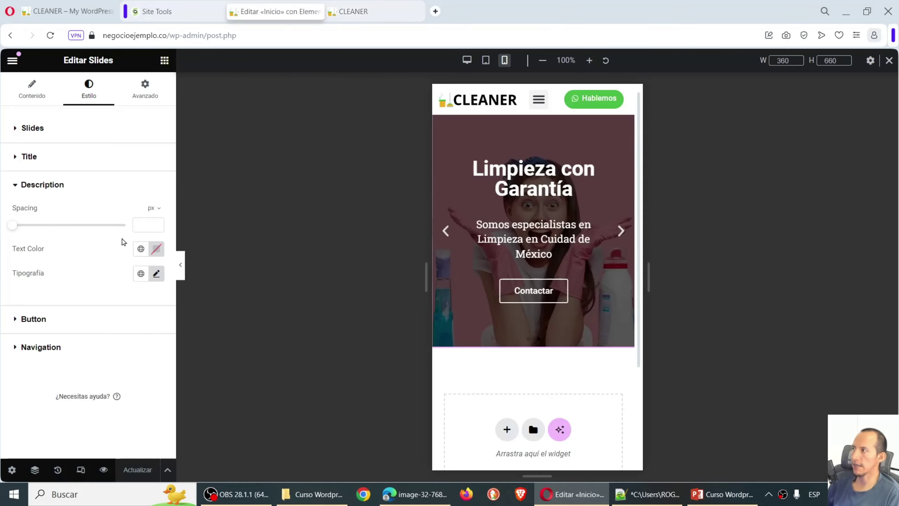
click(32, 89)
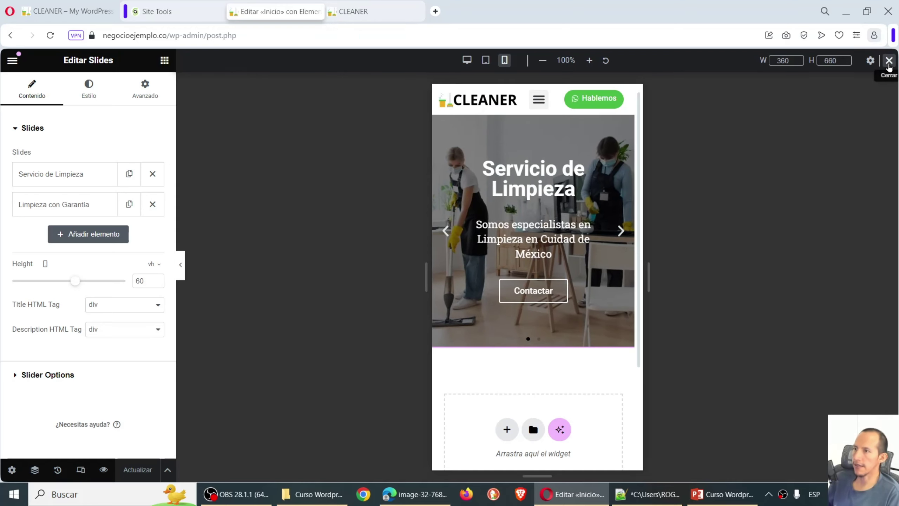
Switch the Elementor editor back to desktop preview and check the site tabs
click(889, 64)
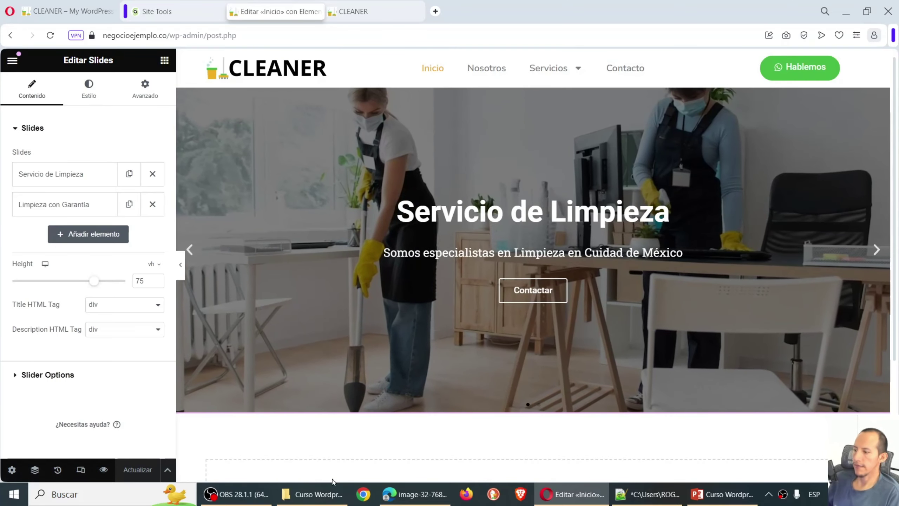
click(67, 10)
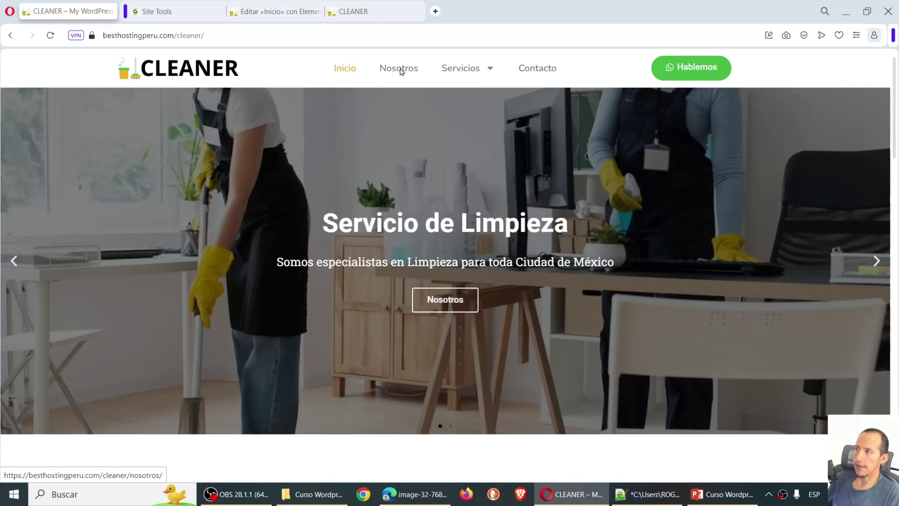
click(375, 4)
click(322, 6)
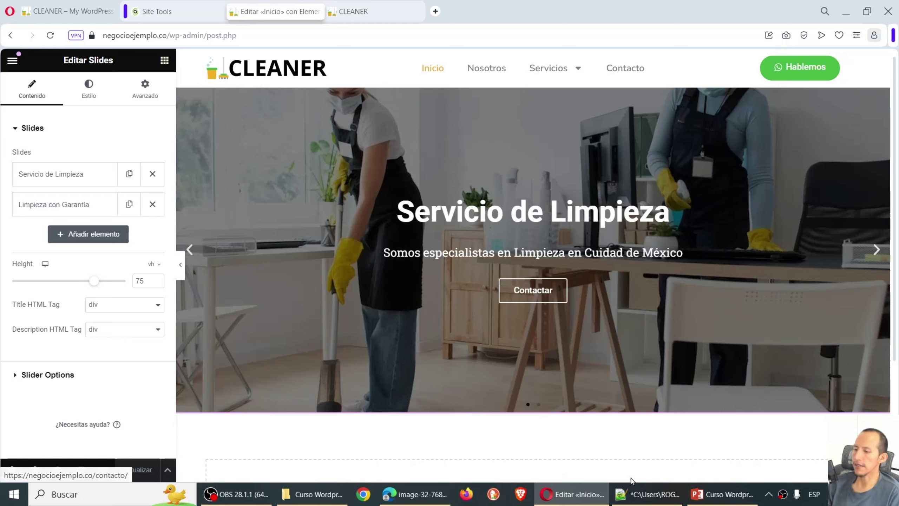
Look up the green colour code in the notes file and open Elementor's main menu
click(648, 495)
click(267, 158)
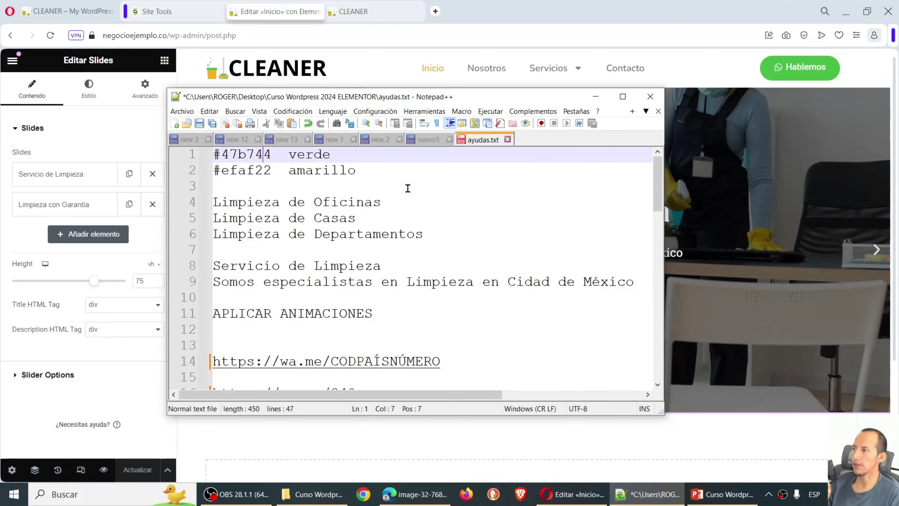
click(126, 225)
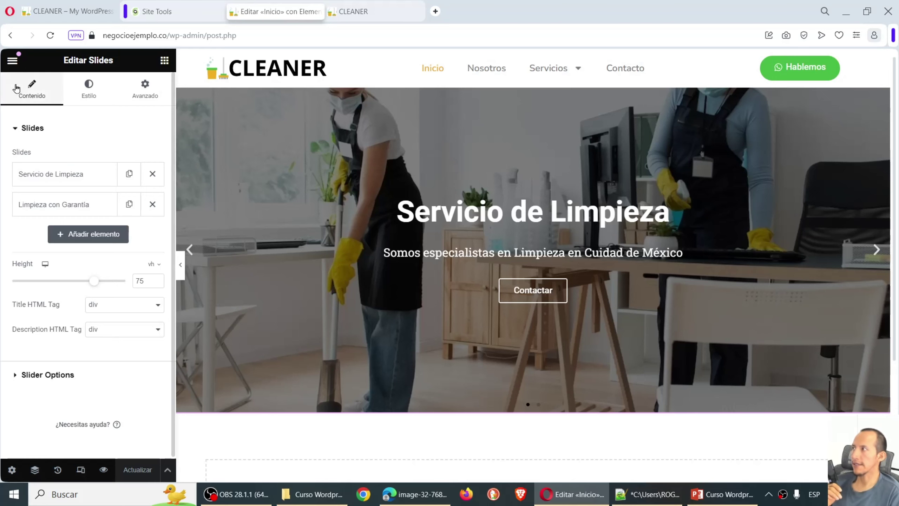
click(13, 61)
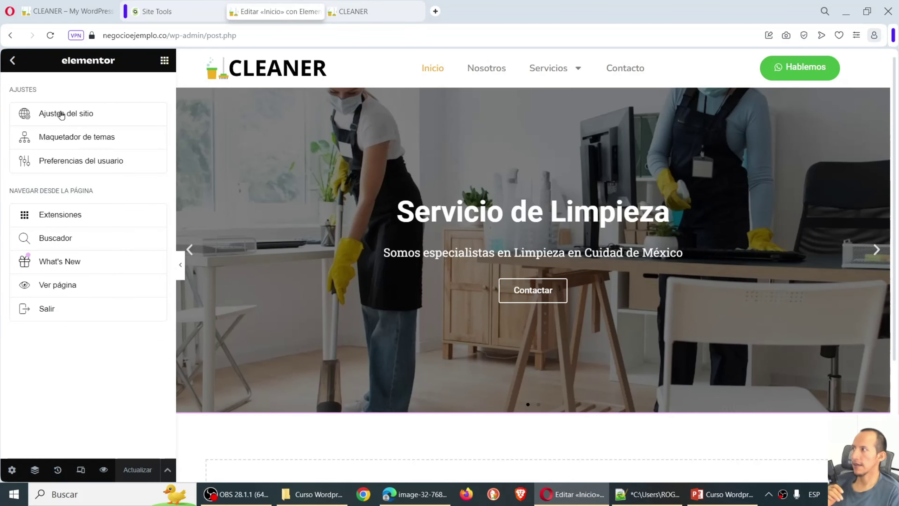
In Ajustes del sitio > Colores globales, add a custom colour named 'naranja amarillo'
click(13, 61)
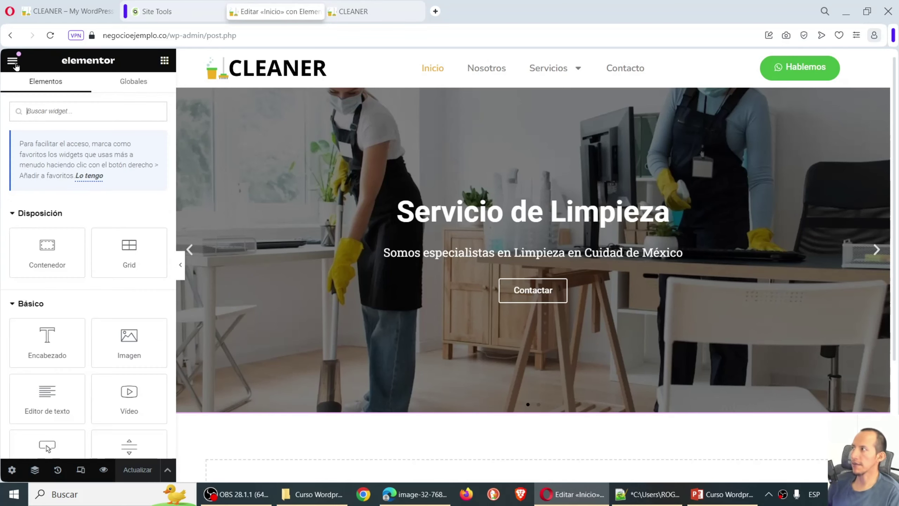
click(13, 61)
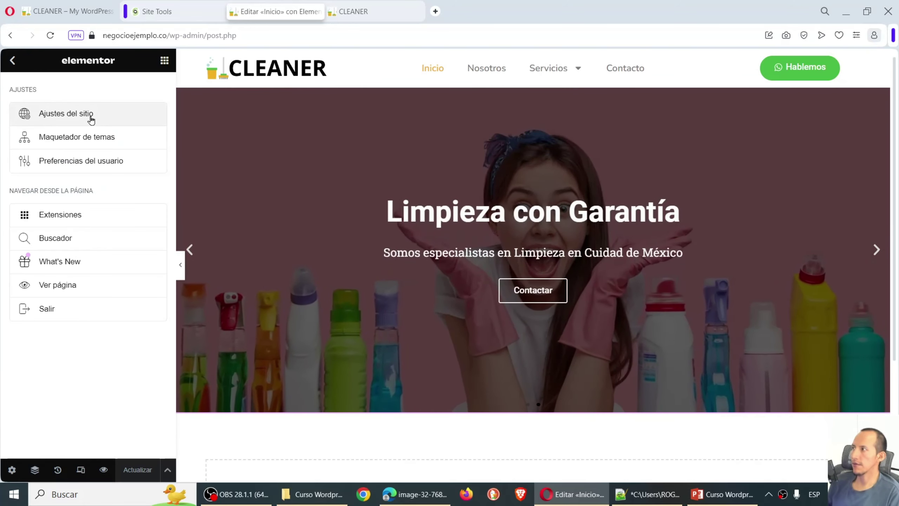
click(104, 116)
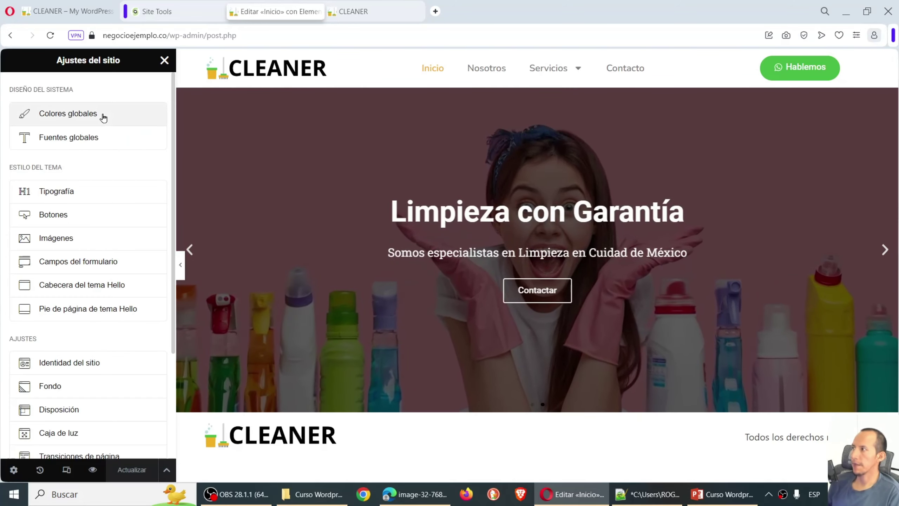
click(121, 116)
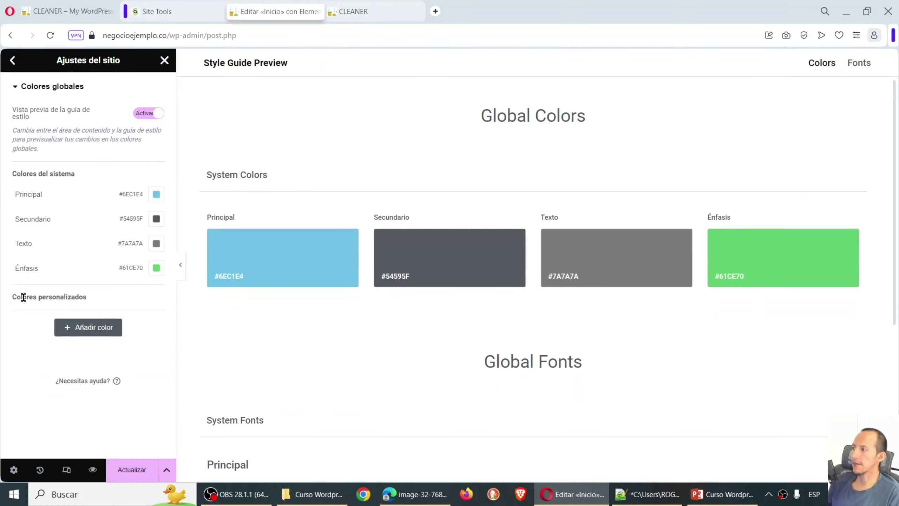
click(50, 294)
click(114, 336)
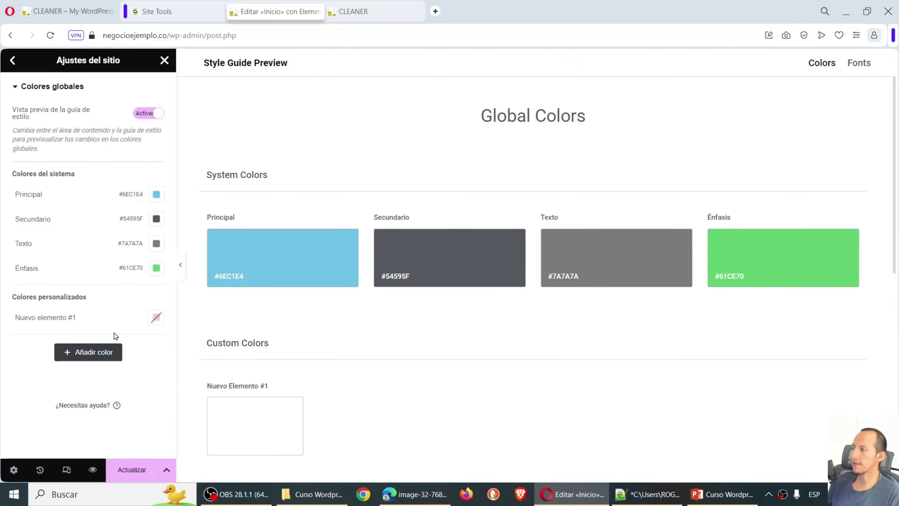
triple_click(73, 317)
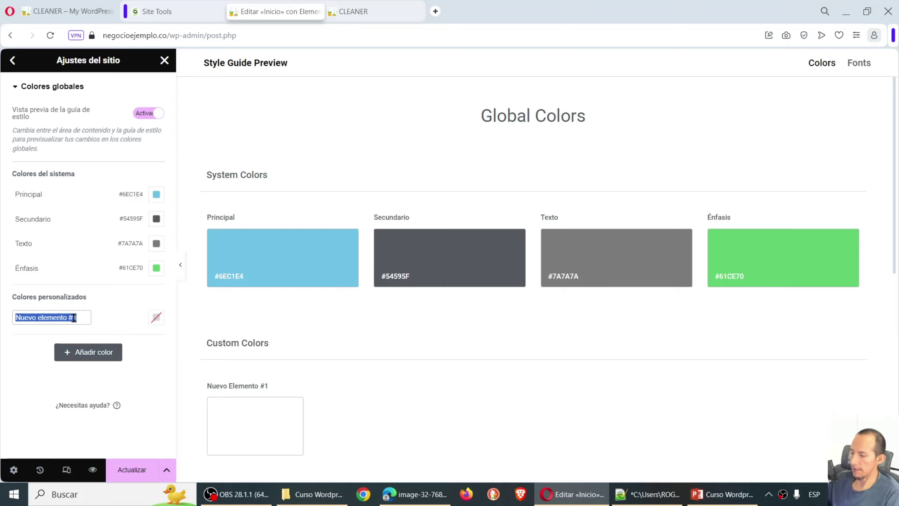
text(naranja)
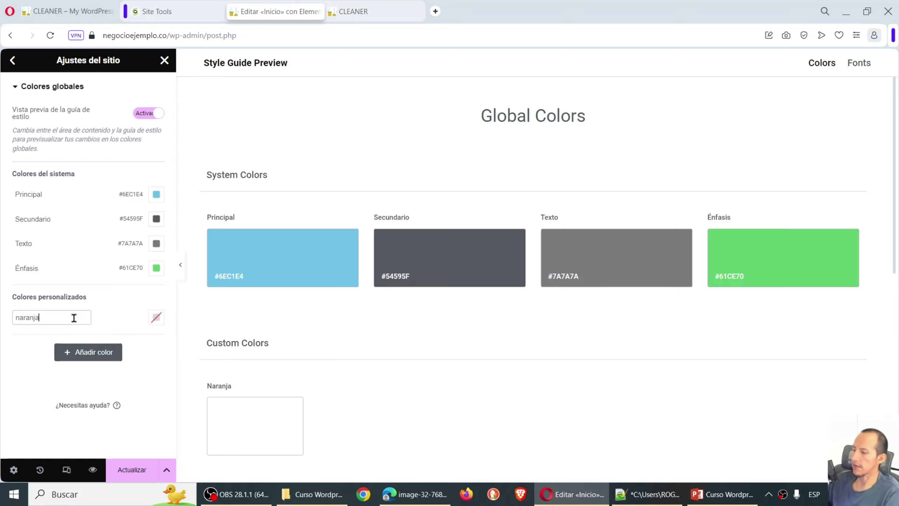
text( amarillo)
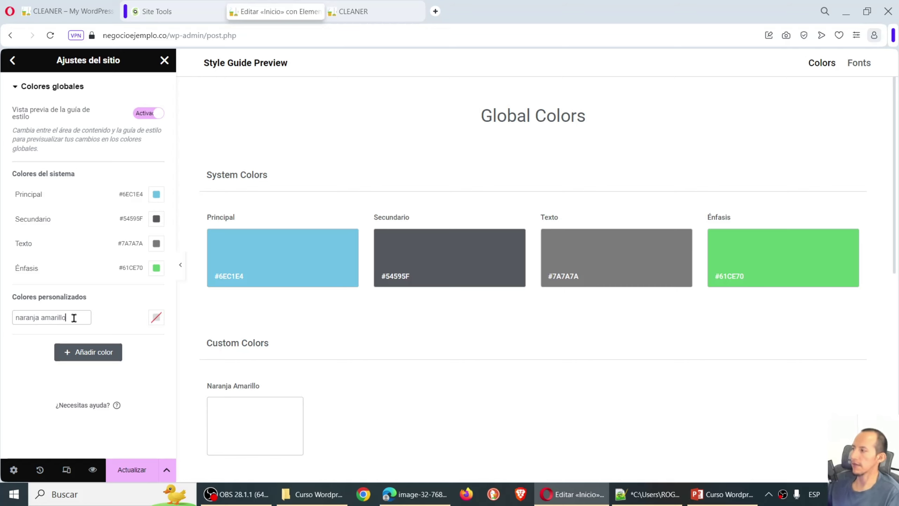
Copy #efaf22 from the notes file and paste it as naranja amarillo's HEX value
click(673, 494)
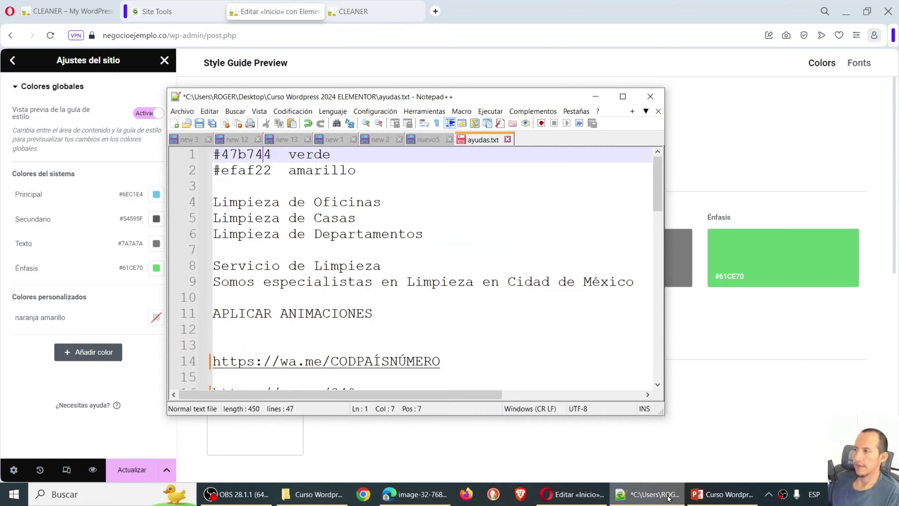
click(297, 171)
double_click(262, 168)
key(ctrl+c)
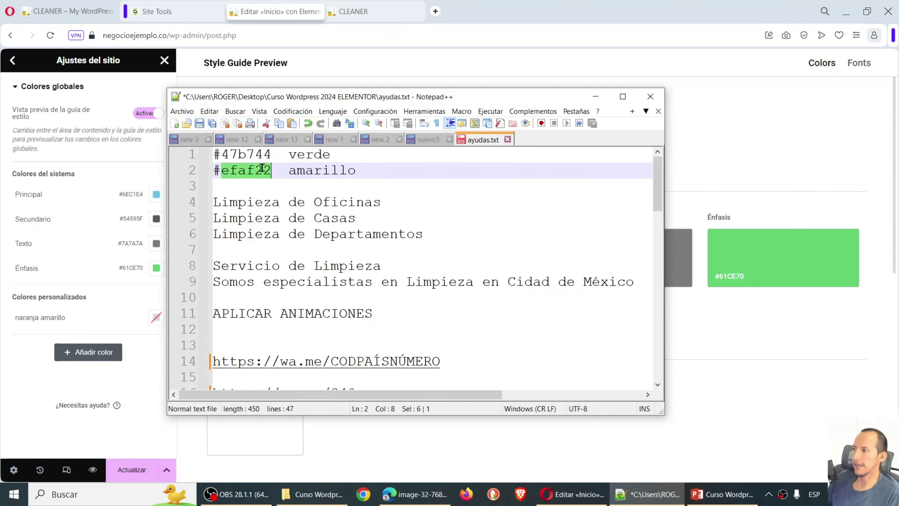
click(3, 333)
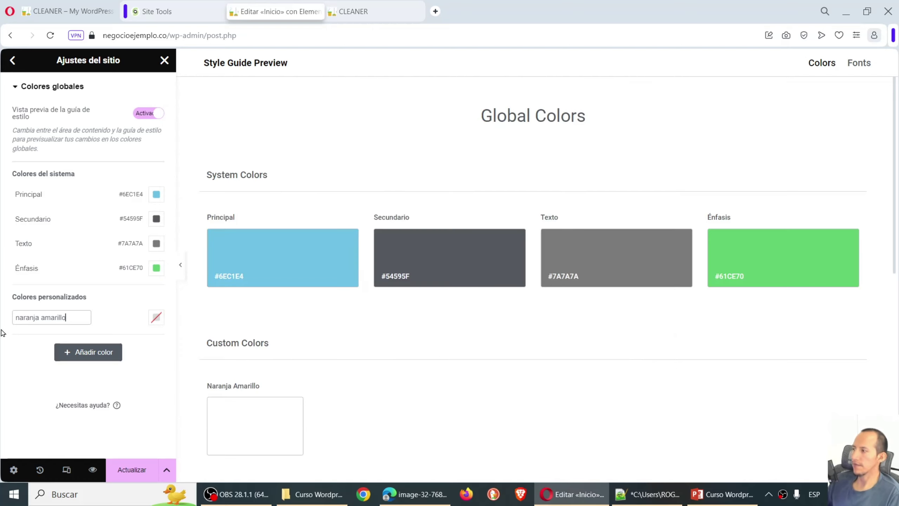
click(157, 317)
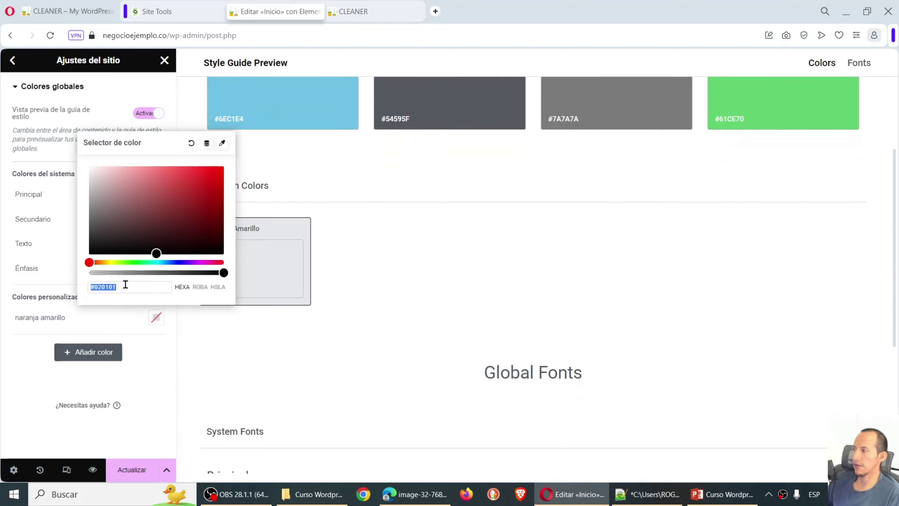
click(114, 288)
double_click(107, 287)
key(ctrl+v)
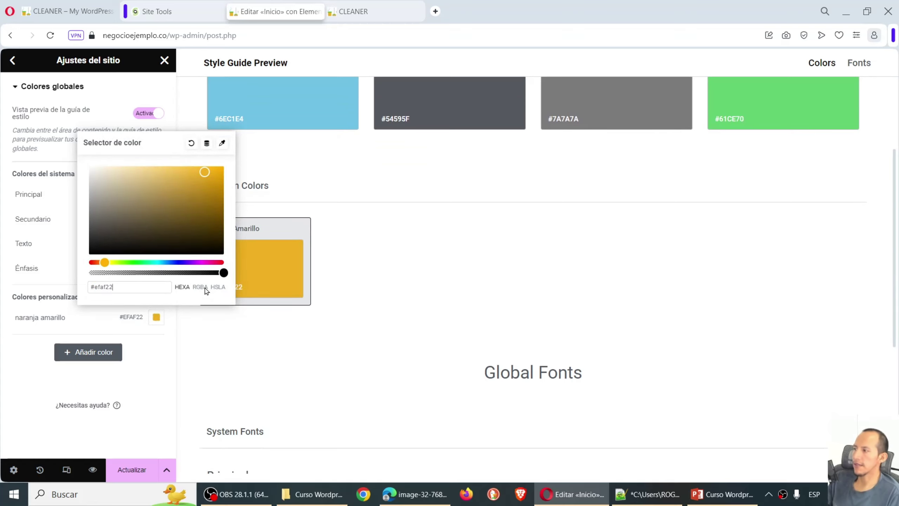
click(156, 317)
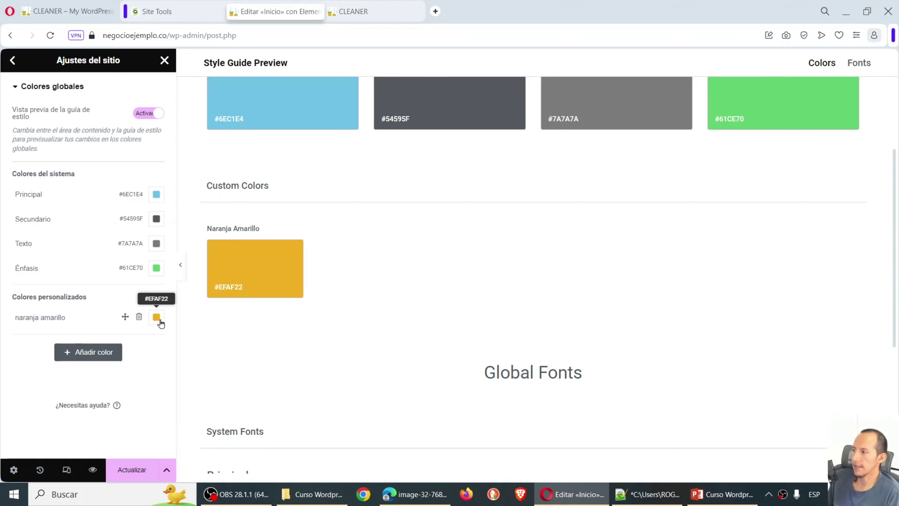
Copy the green hex code 47b744 from the notes file
click(655, 496)
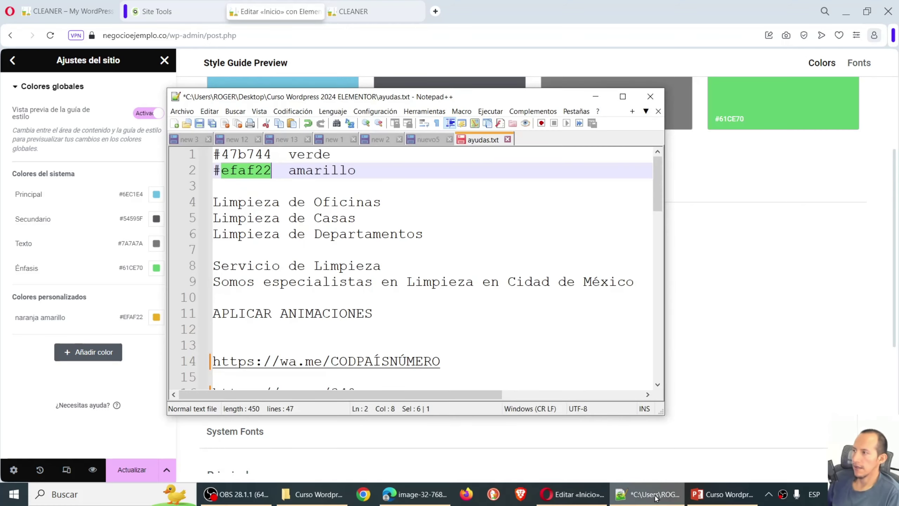
double_click(244, 155)
key(ctrl+c)
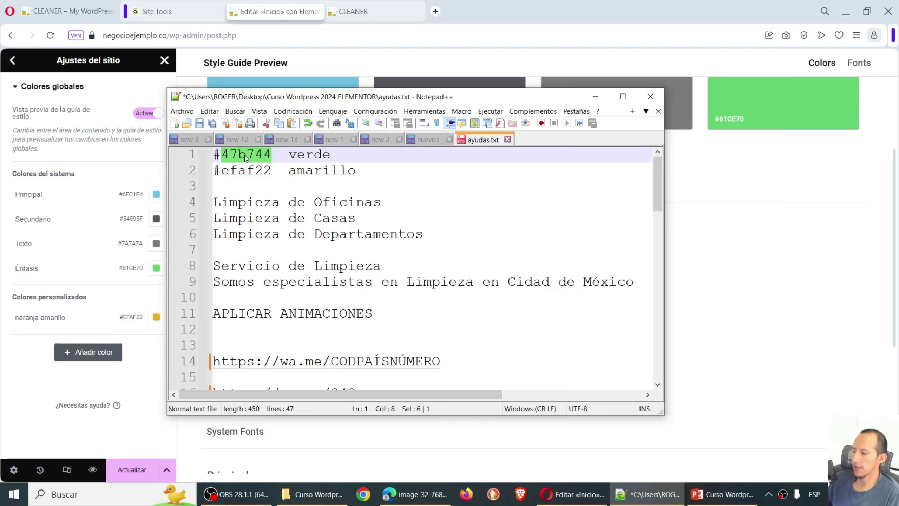
click(2, 338)
Add a second custom global colour and rename it 'verde'
click(88, 352)
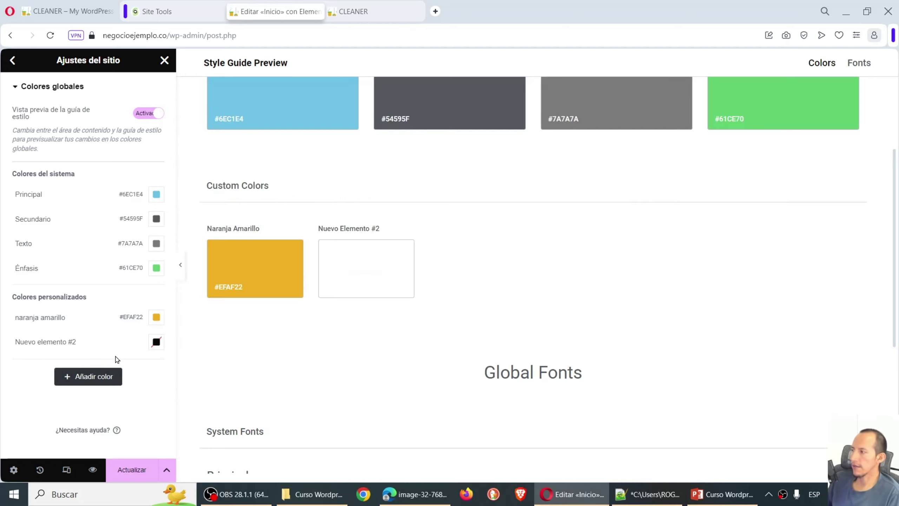
click(82, 346)
text(verde)
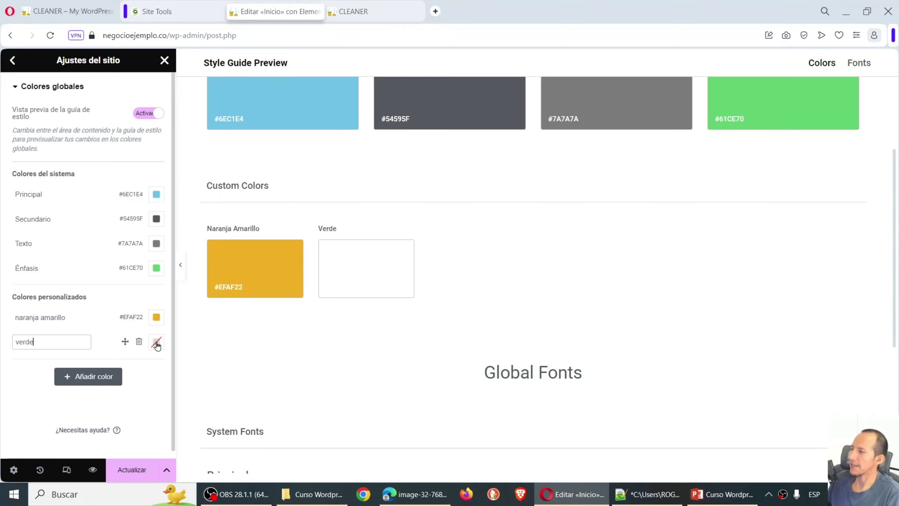
Paste #47B744 into verde's HEX field and save the site settings with Actualizar
click(156, 342)
click(106, 311)
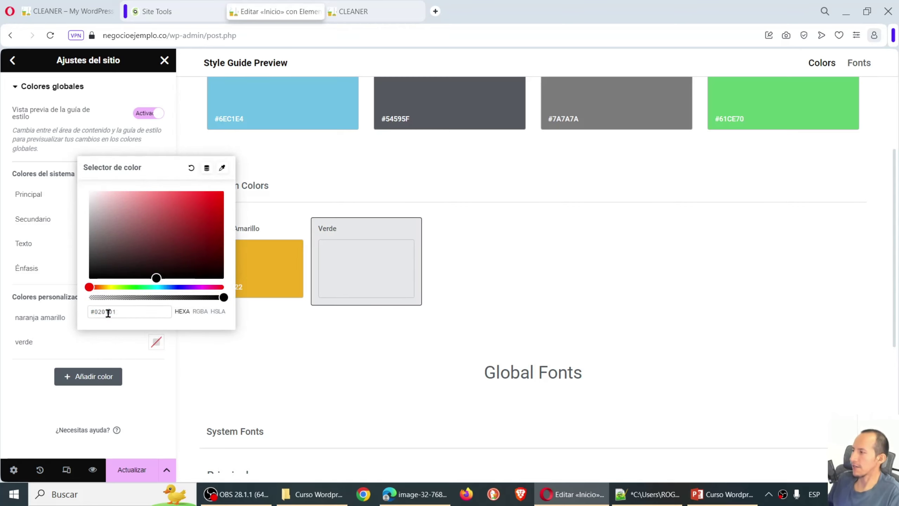
double_click(108, 312)
key(ctrl+v)
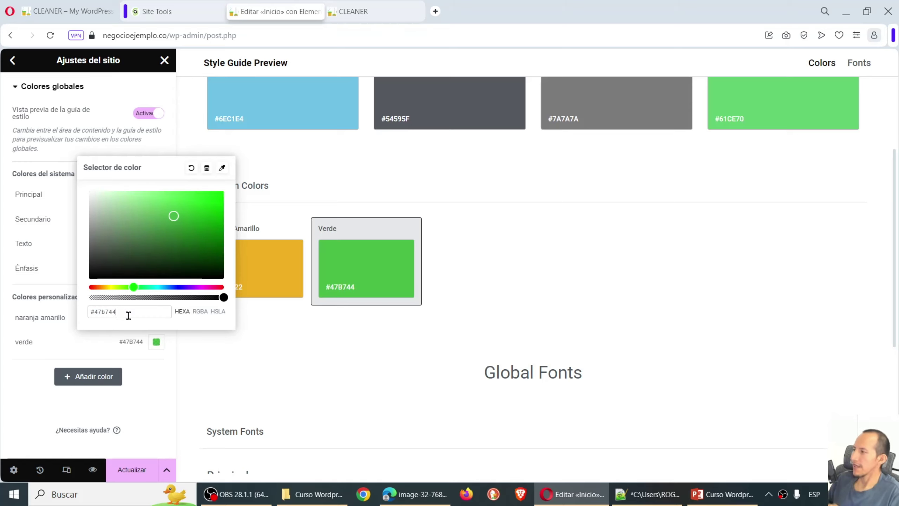
click(134, 314)
click(9, 373)
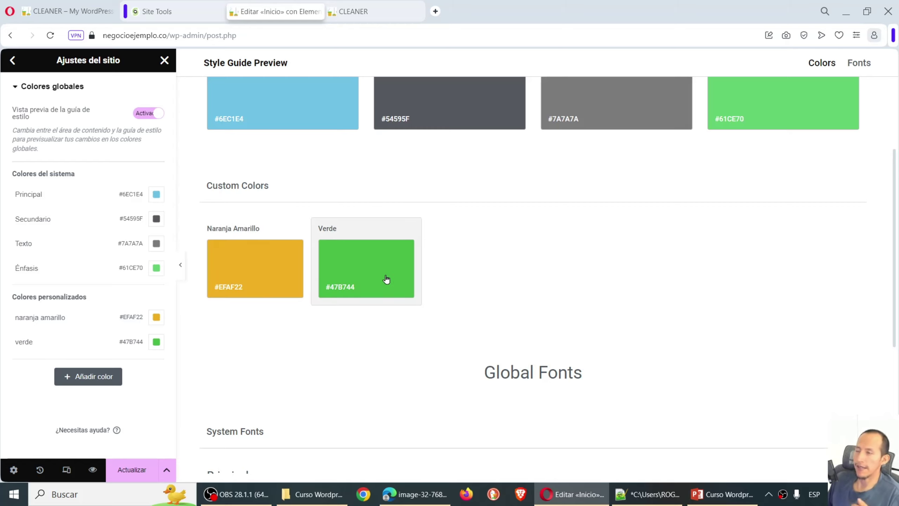
click(136, 473)
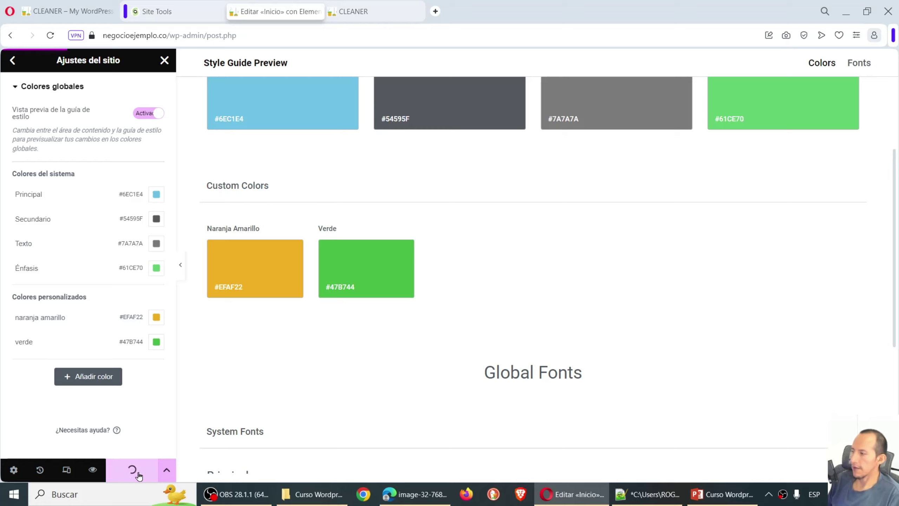
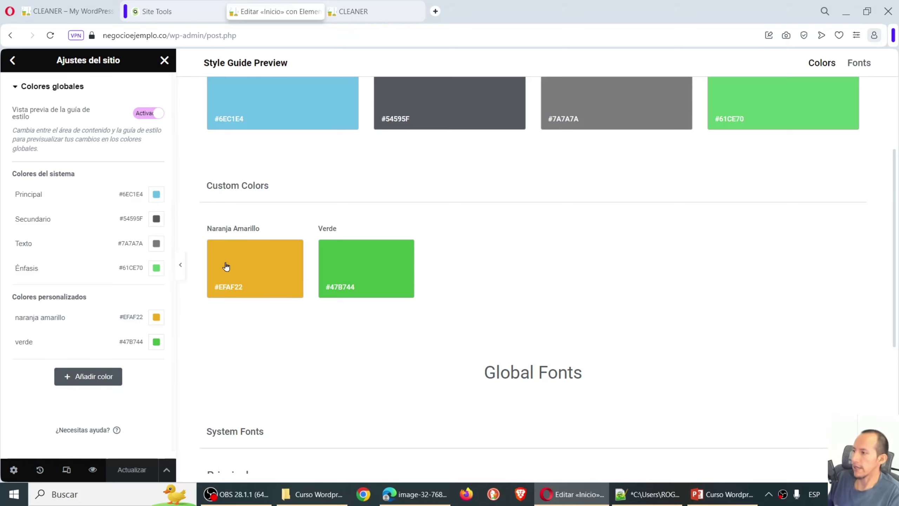
Close Site Settings and scroll through the live CLEANER site's Nuestros Servicios section
click(164, 61)
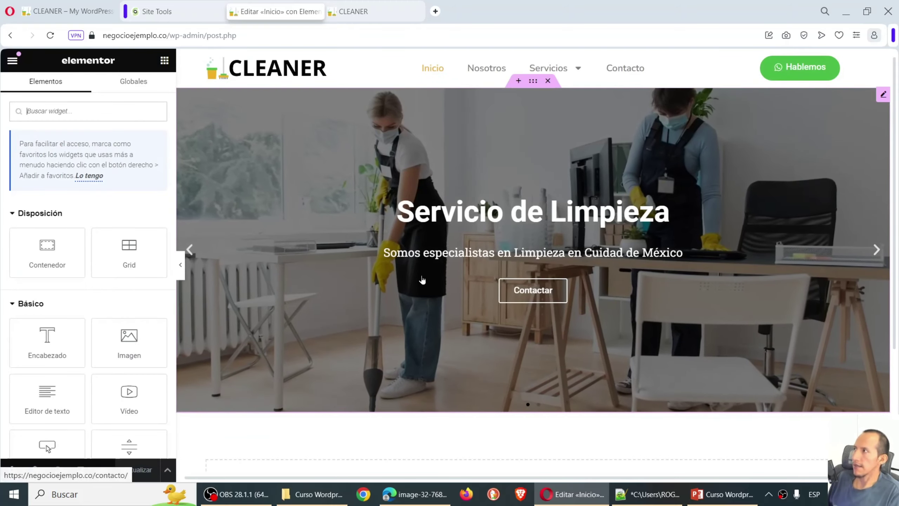
click(63, 5)
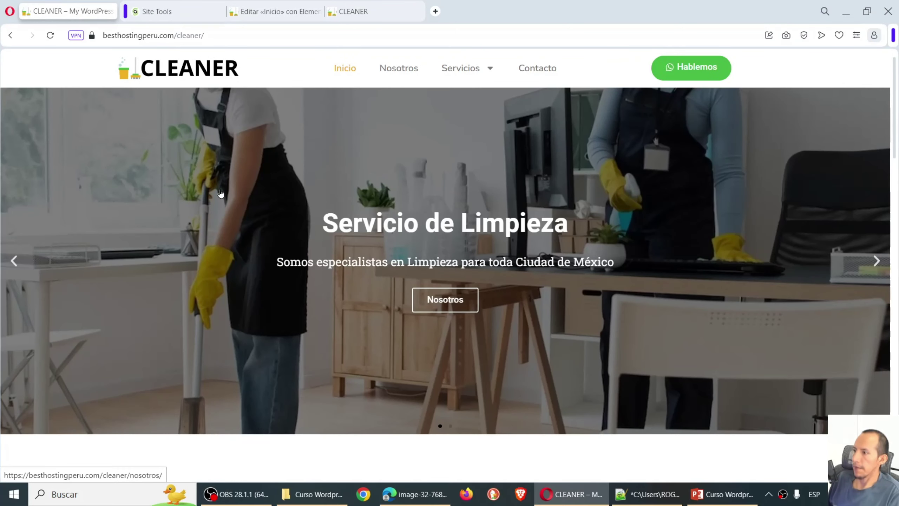
scroll(220, 194, down, 8)
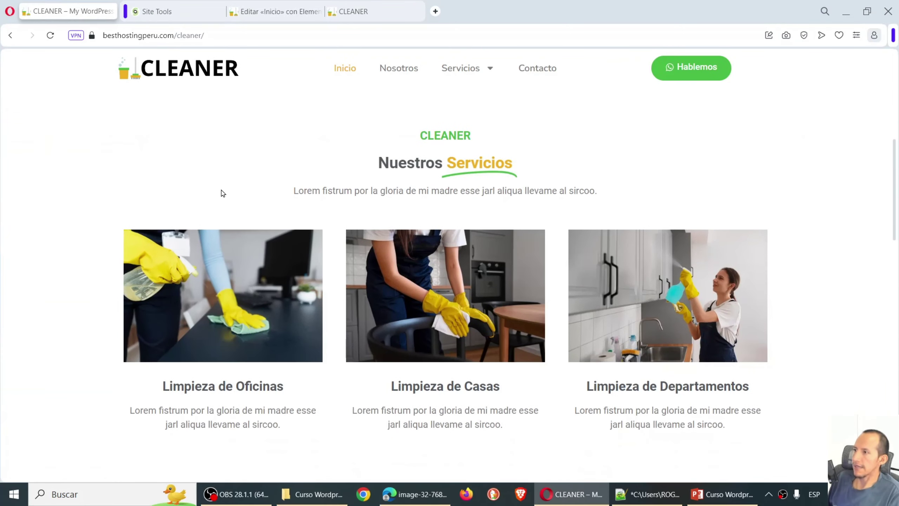
scroll(352, 211, up, 2)
scroll(588, 221, down, 2)
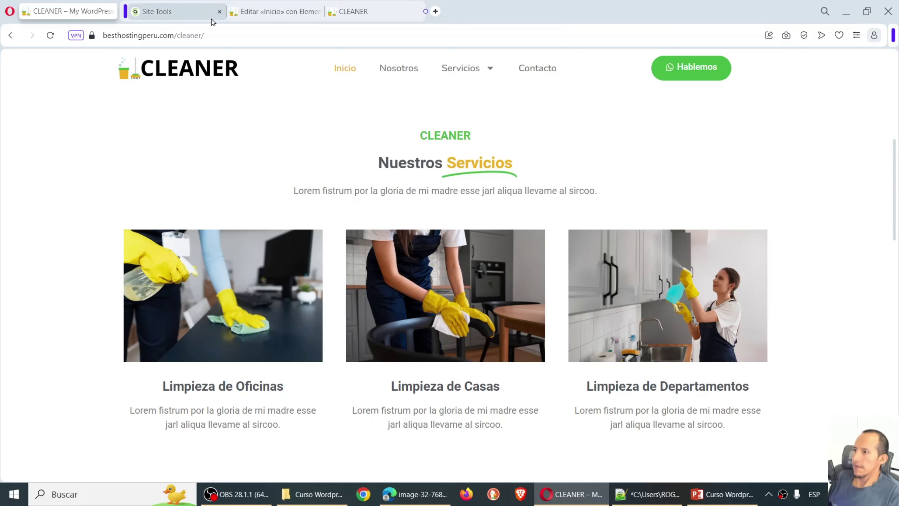
Back in the home page editor, add a single-structure flexbox container below the hero slider
click(279, 10)
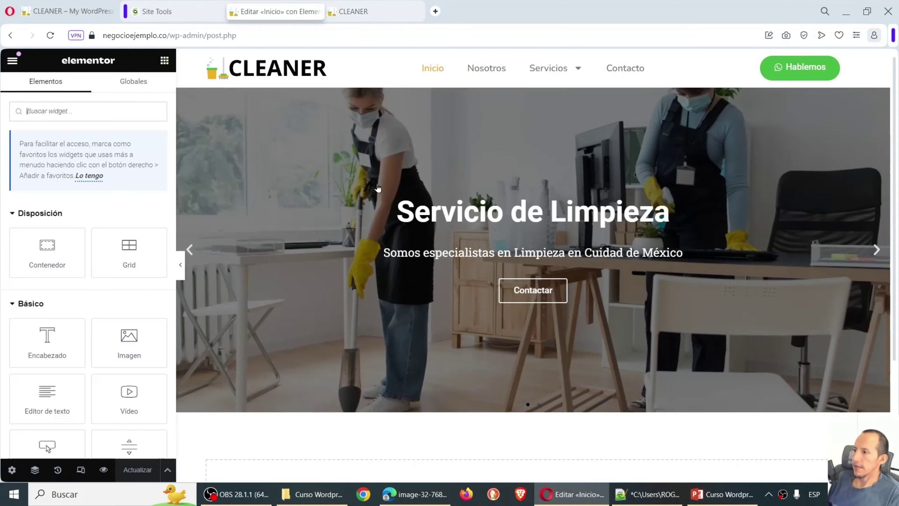
scroll(514, 315, down, 5)
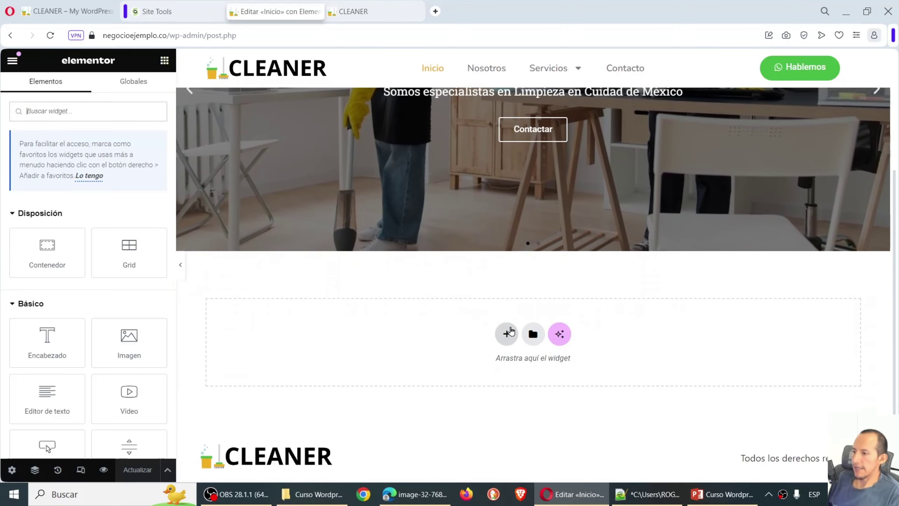
click(507, 333)
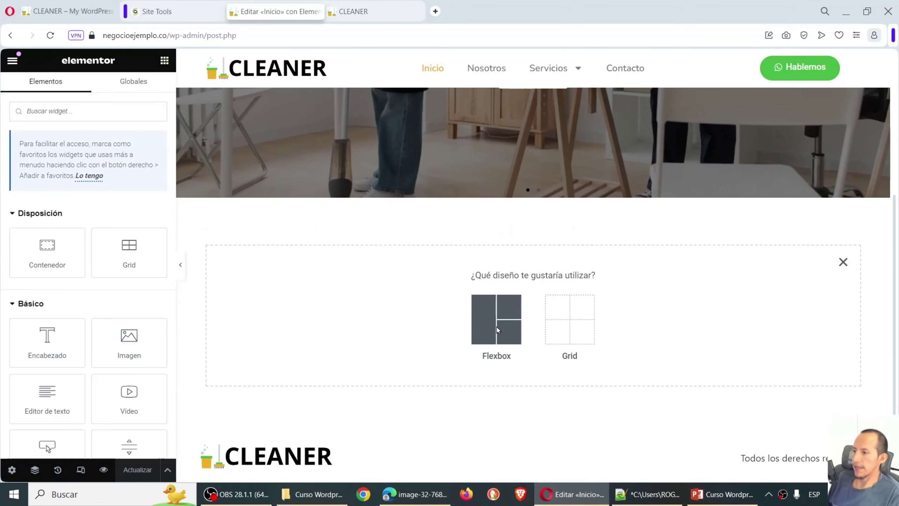
click(498, 330)
click(363, 315)
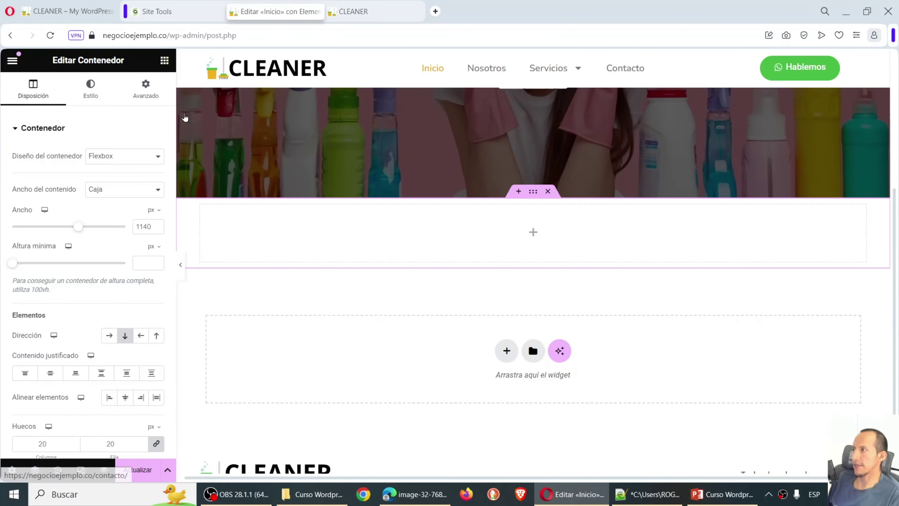
Drag the Encabezado heading widget into the new empty container
click(164, 60)
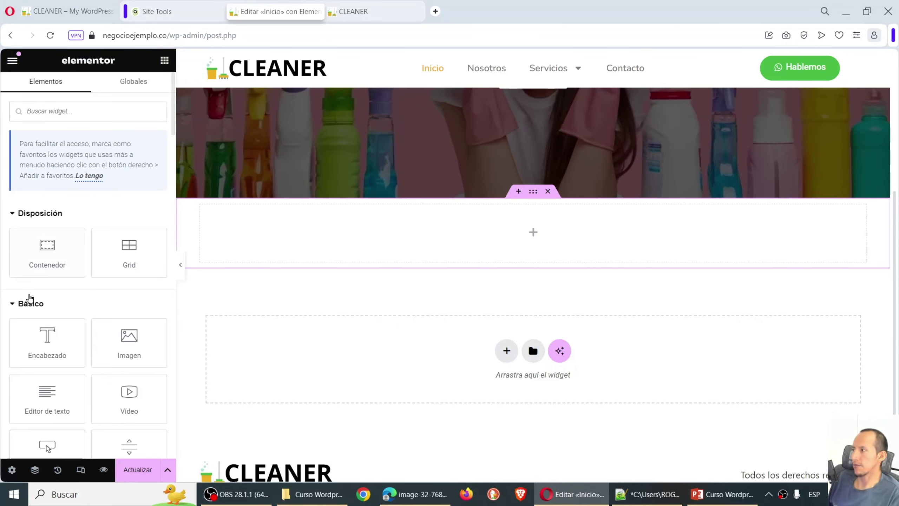
click(70, 345)
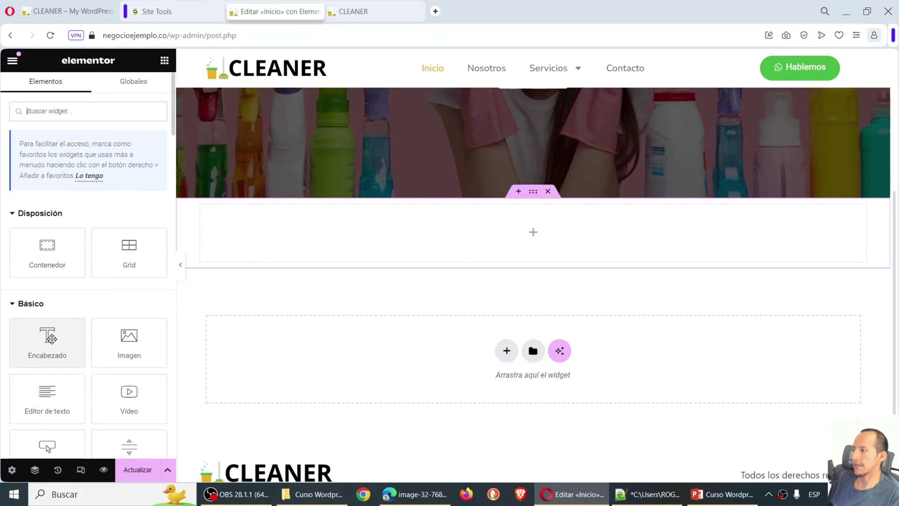
drag(51, 339, 556, 238)
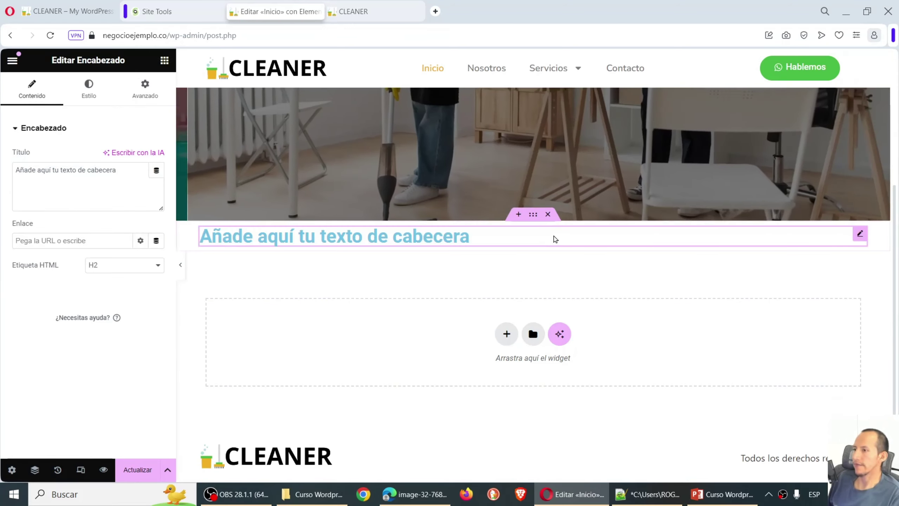
click(165, 61)
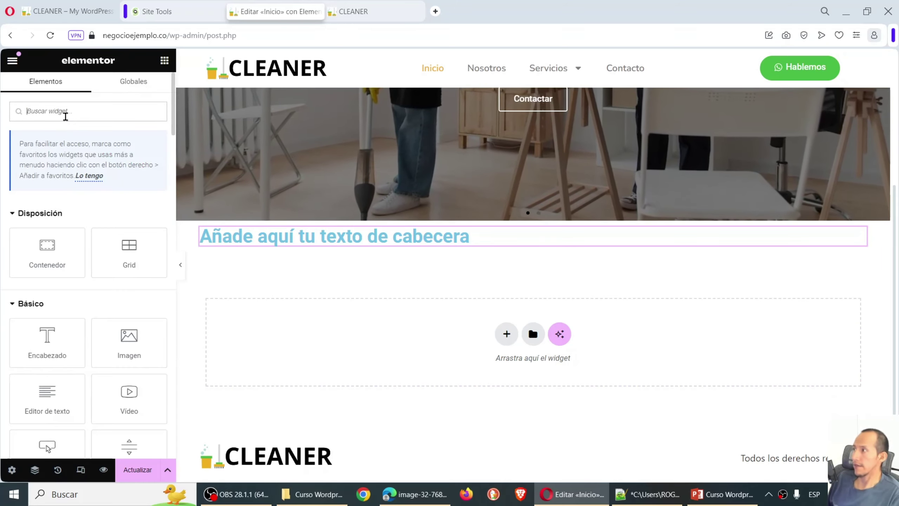
text(ani)
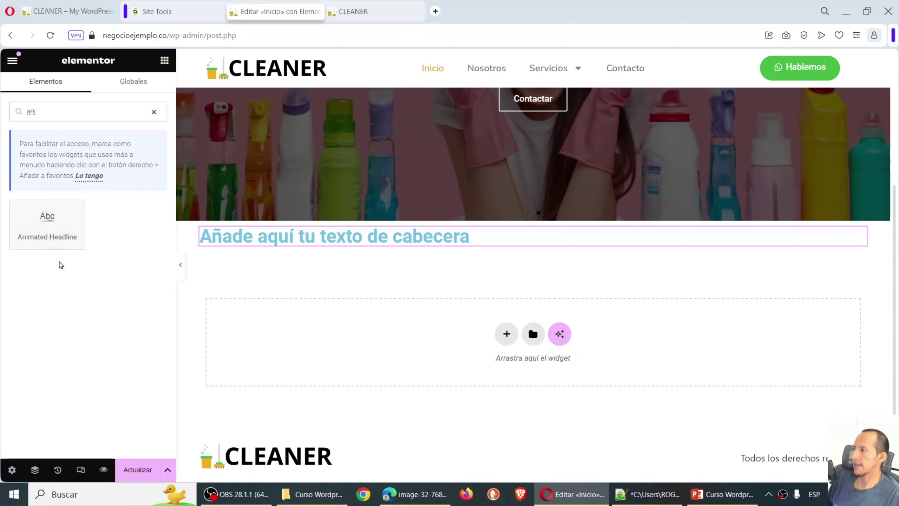
Place the Animated Headline widget below the heading, undoing and redoing the first placement
drag(36, 233, 356, 238)
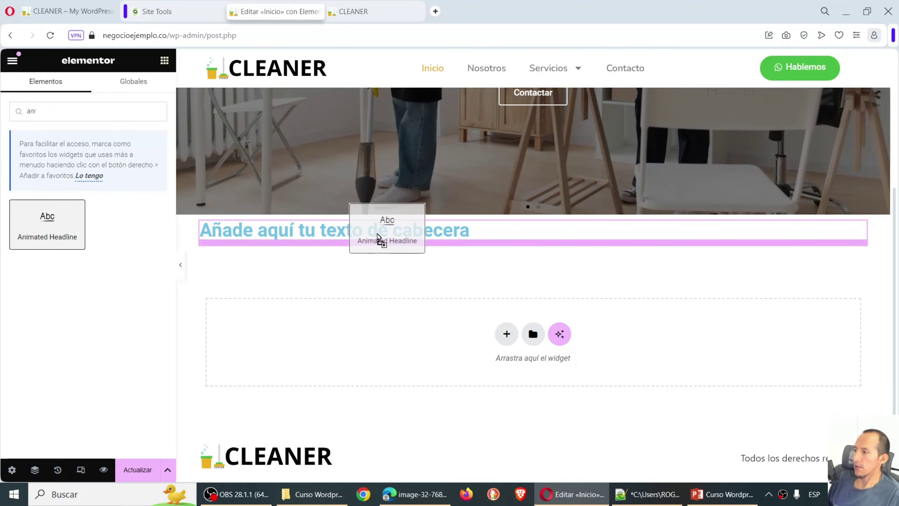
mouse_move(378, 237)
mouse_down()
mouse_move(377, 216)
mouse_move(375, 249)
mouse_move(380, 233)
mouse_move(370, 243)
mouse_up()
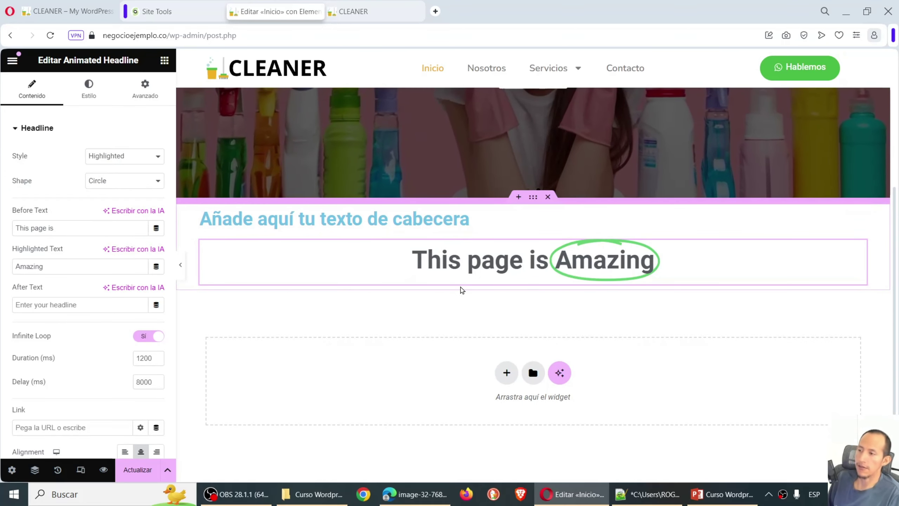
key(ctrl+z)
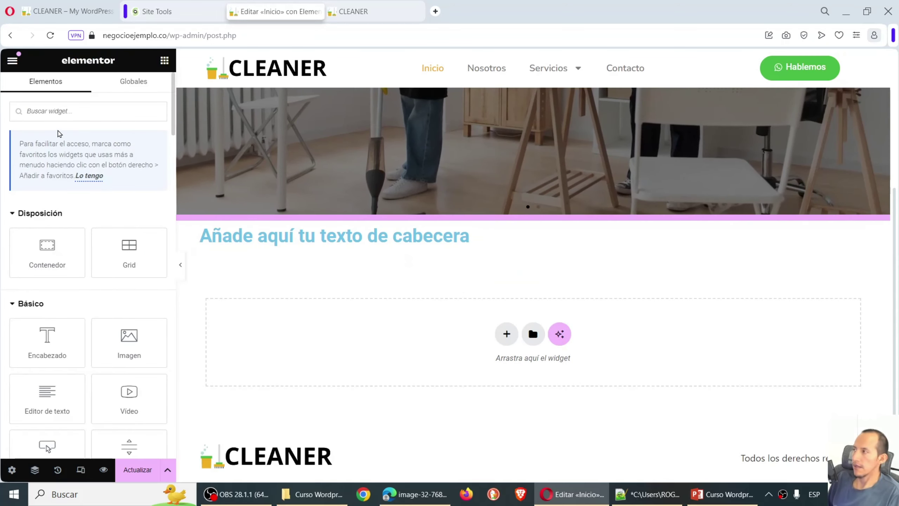
click(61, 112)
text(anim)
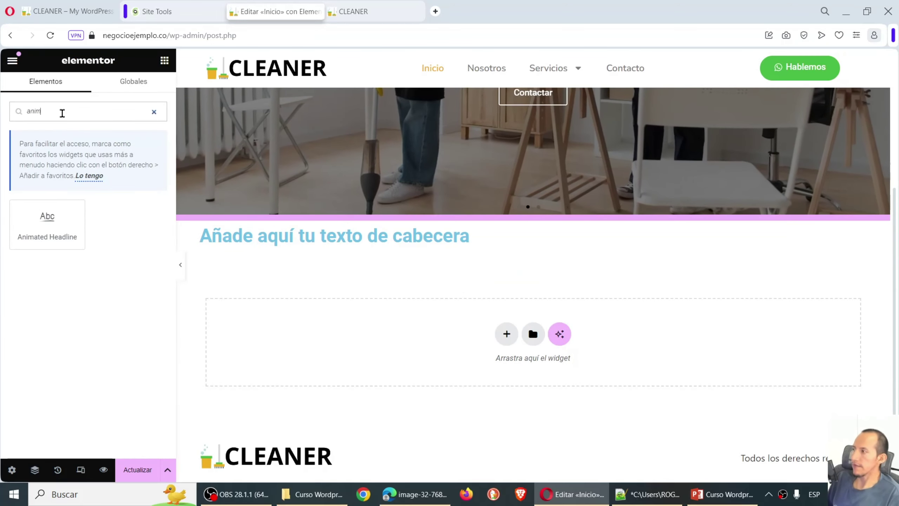
drag(65, 223, 409, 245)
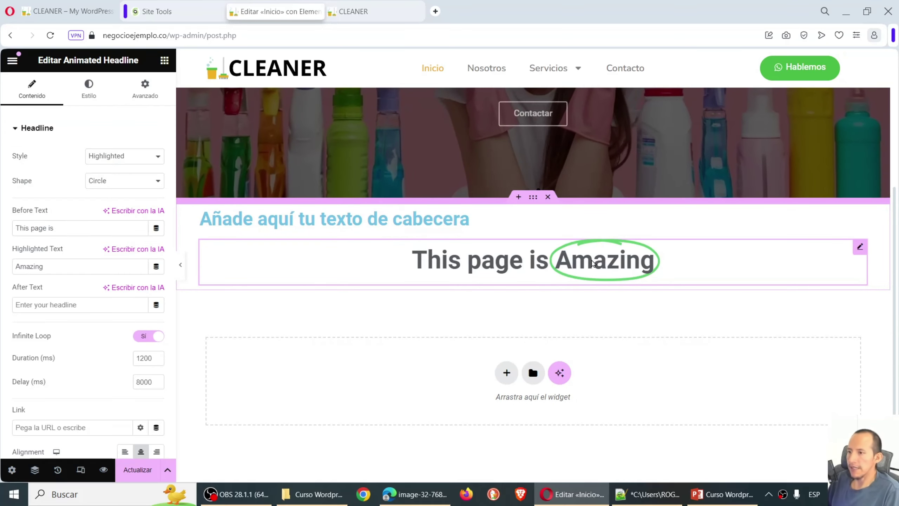
right_click(860, 253)
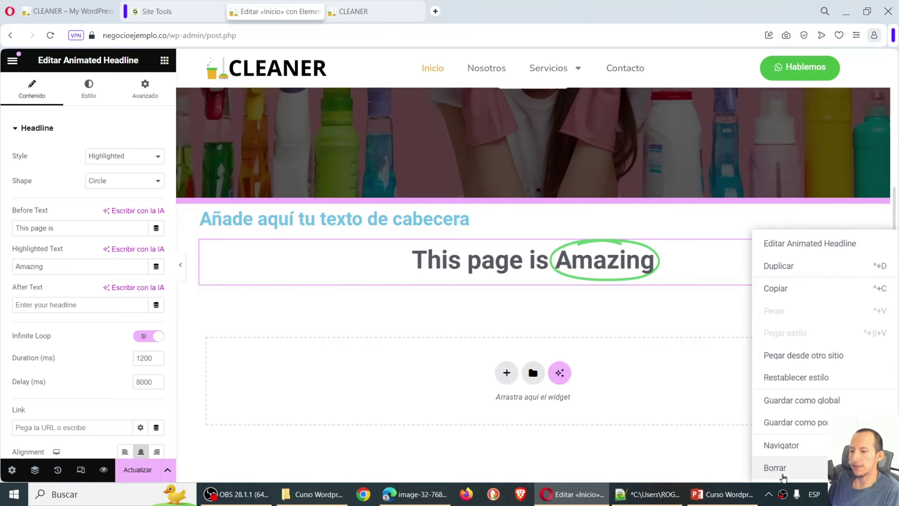
key(Escape)
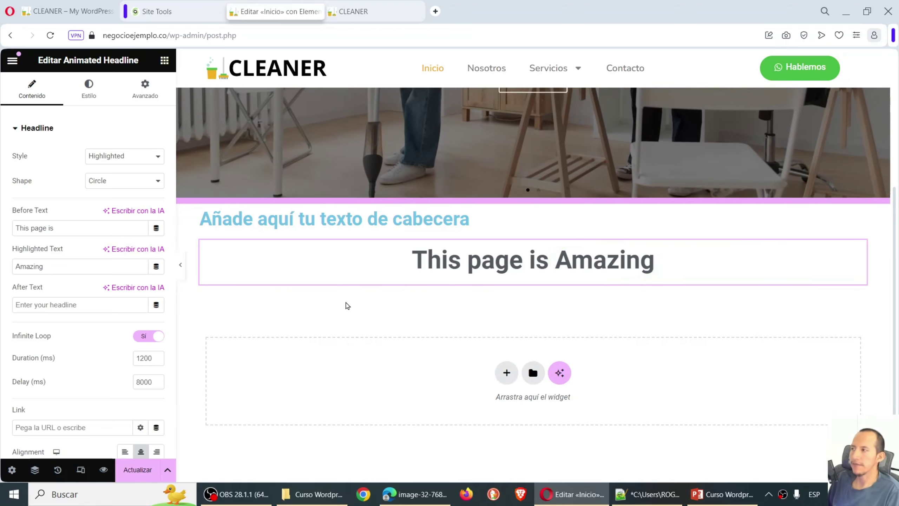
Add an Editor de texto paragraph below the animated headline
click(165, 60)
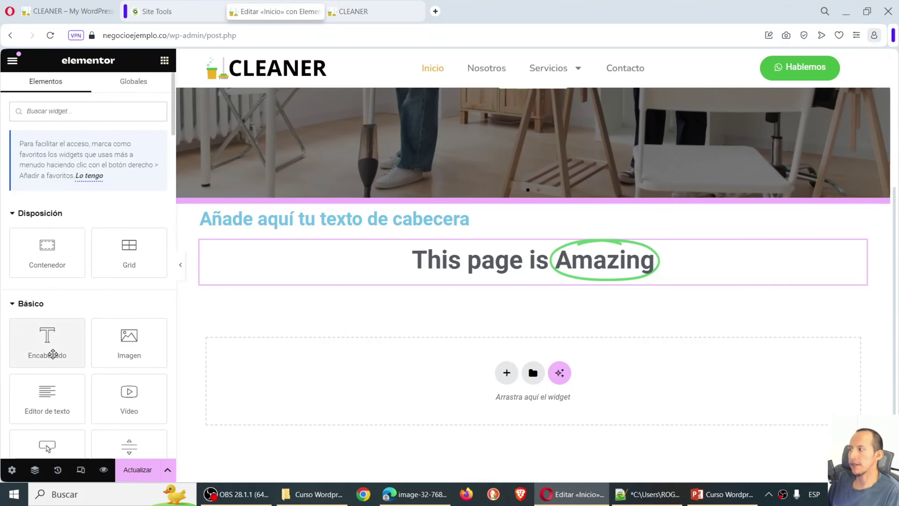
scroll(60, 404, down, 3)
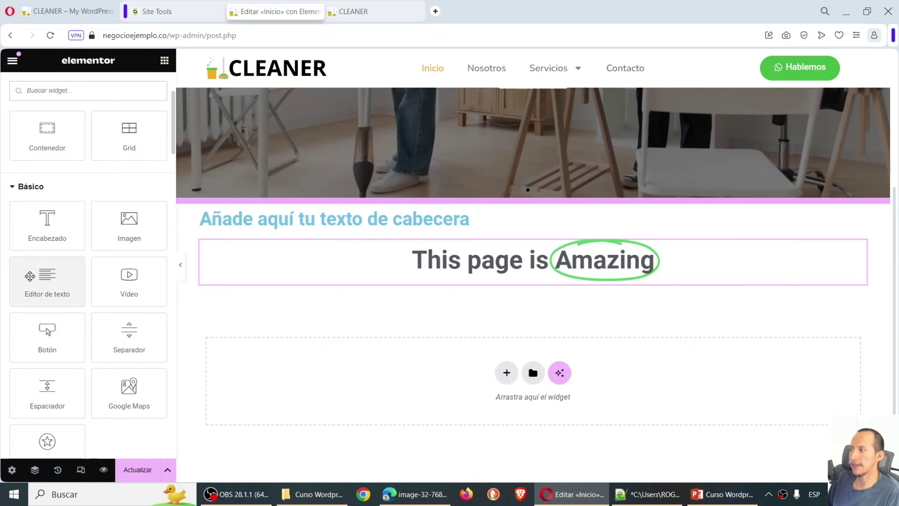
drag(32, 274, 500, 266)
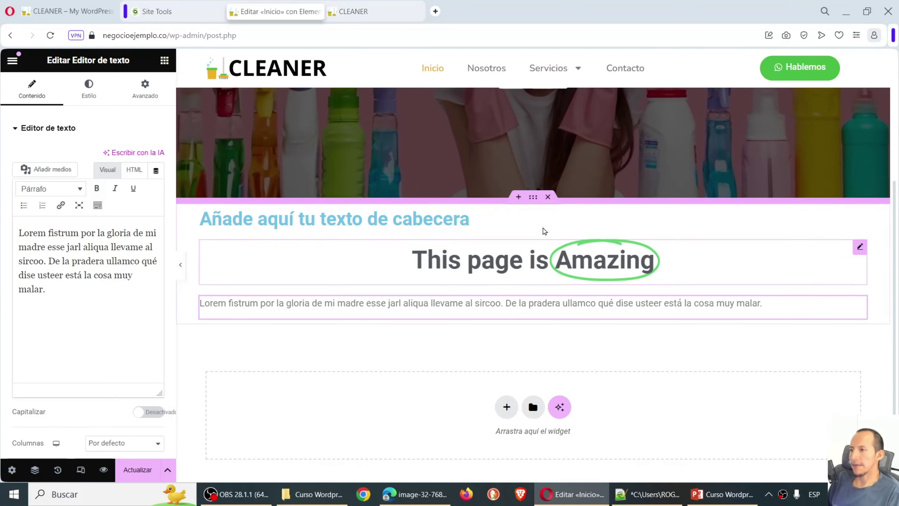
Unlink the container's margins and set Arriba and Abajo to 70 px in Avanzado
click(534, 198)
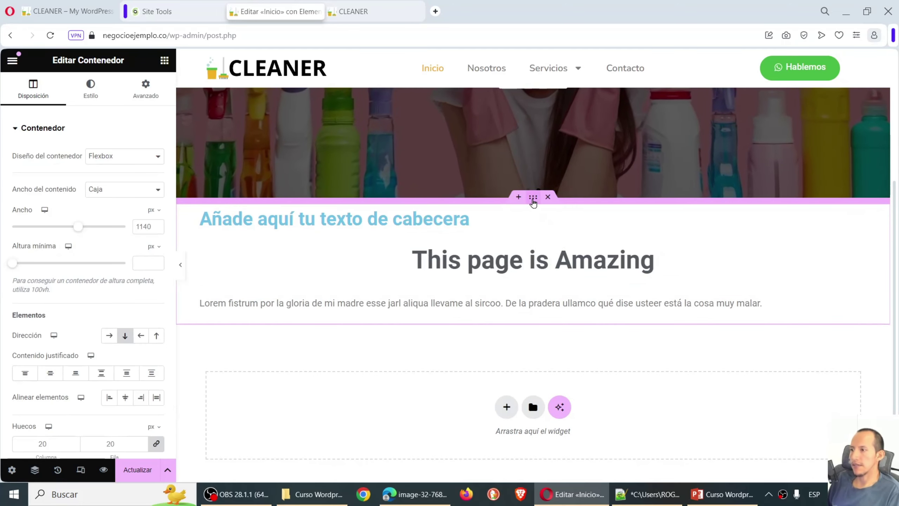
scroll(469, 353, down, 1)
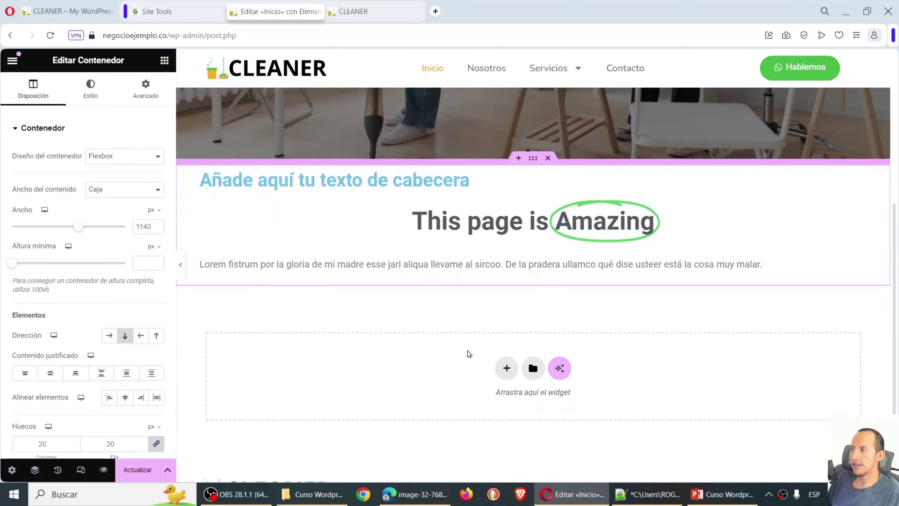
scroll(469, 353, up, 1)
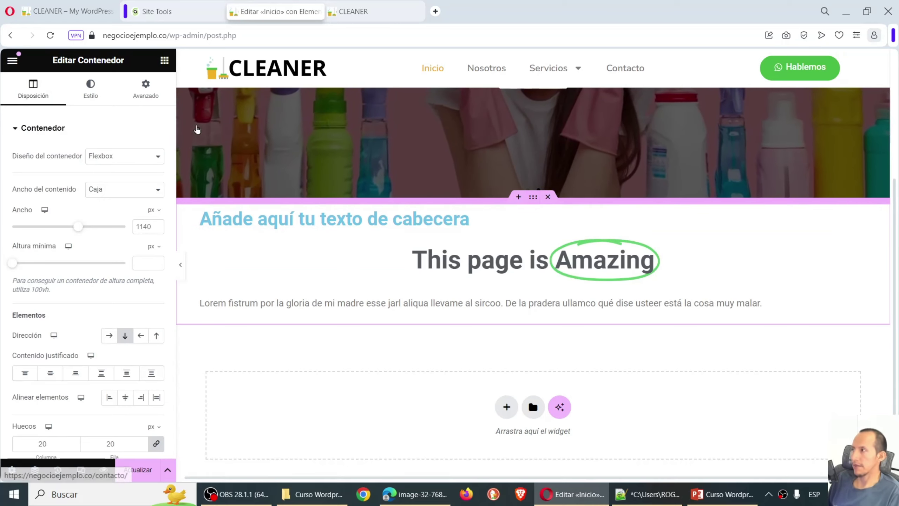
click(156, 94)
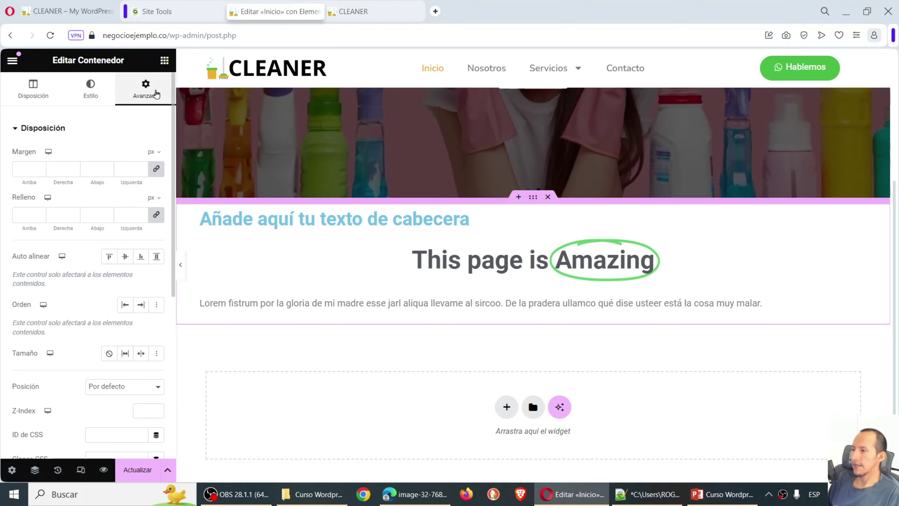
click(156, 170)
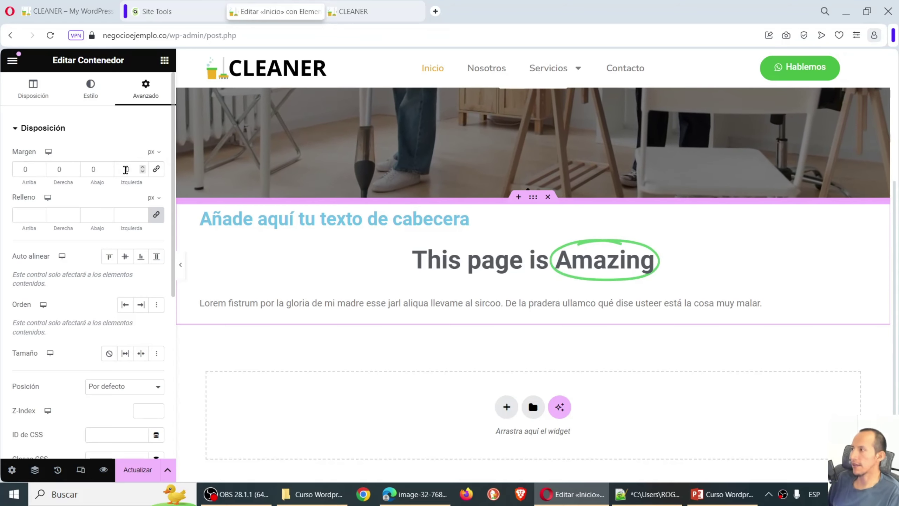
click(39, 171)
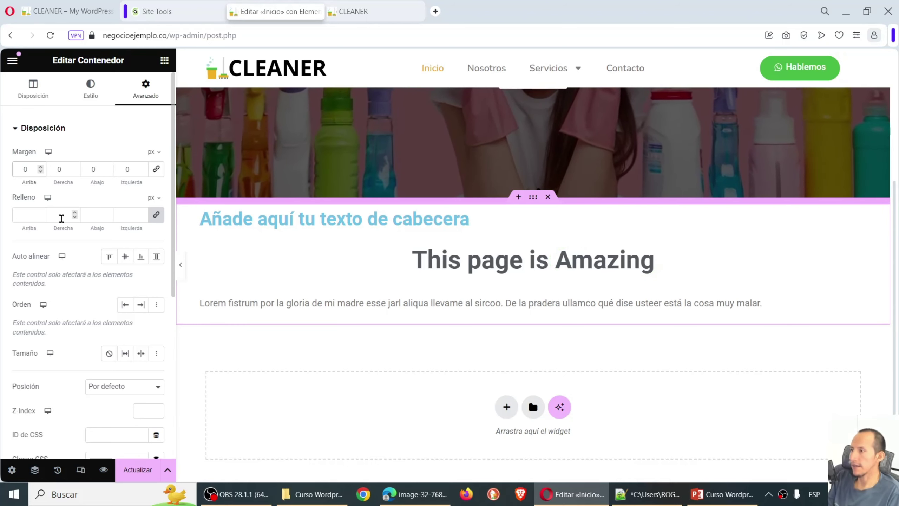
text(70)
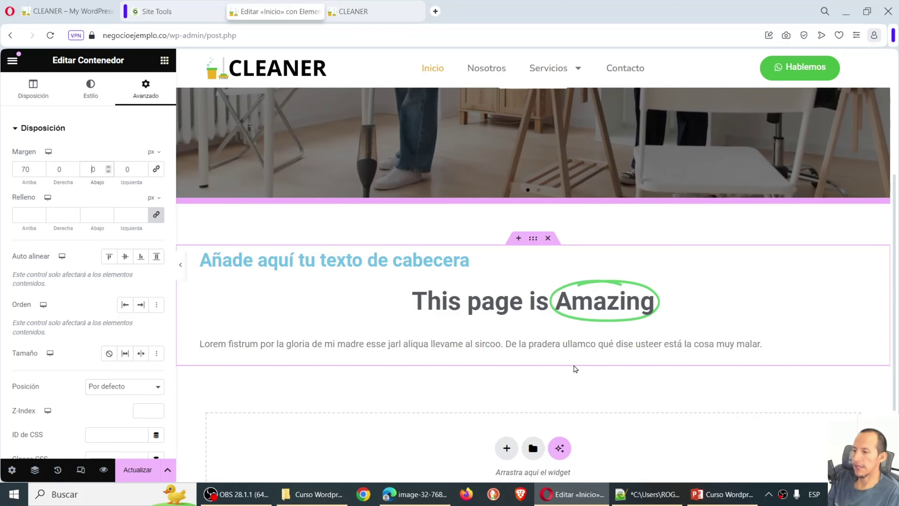
text(7)
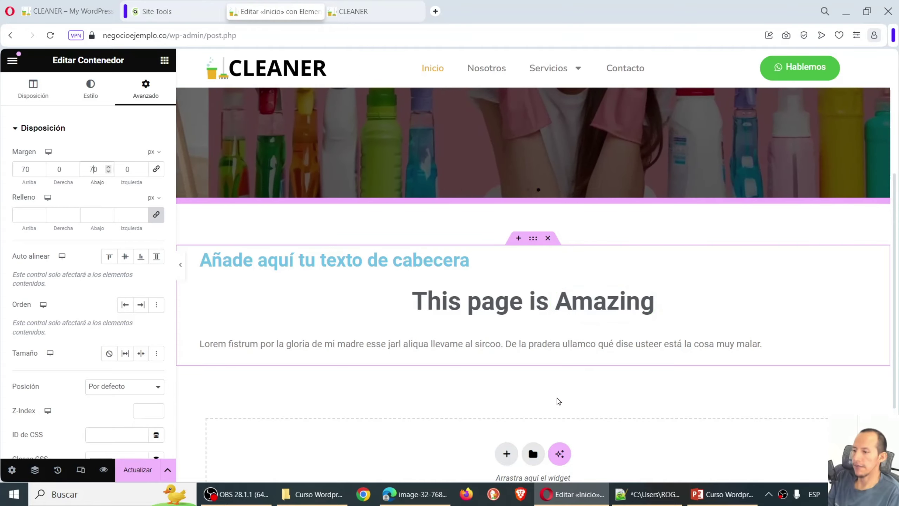
key(BackSpace)
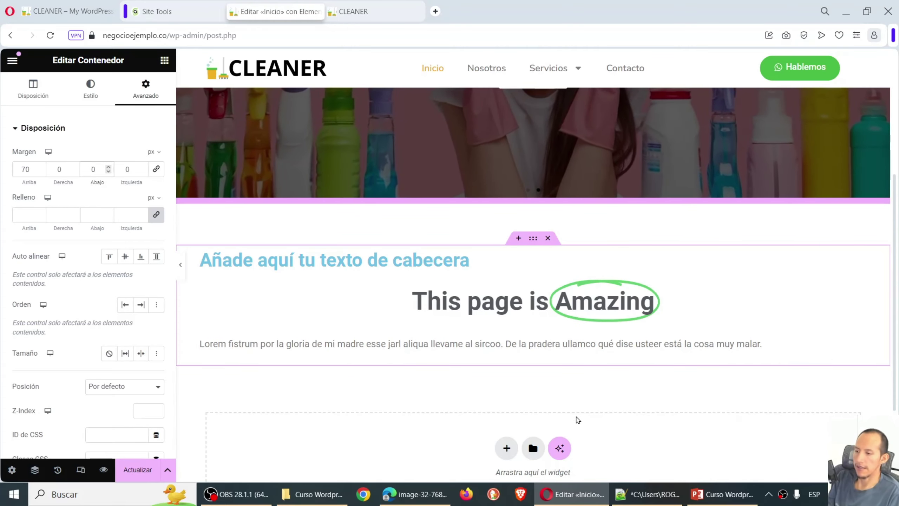
text(7)
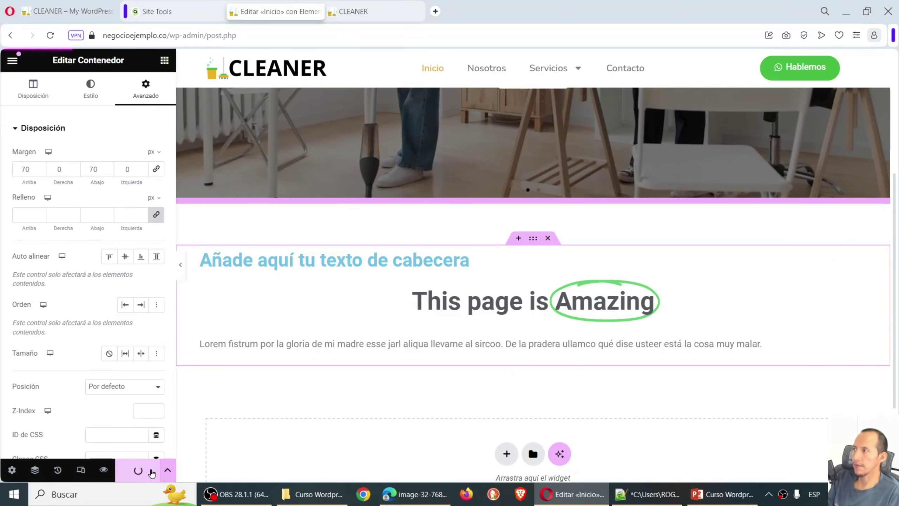
Close DevTools and reload the live homepage to inspect the new section, then return to the editor
click(367, 6)
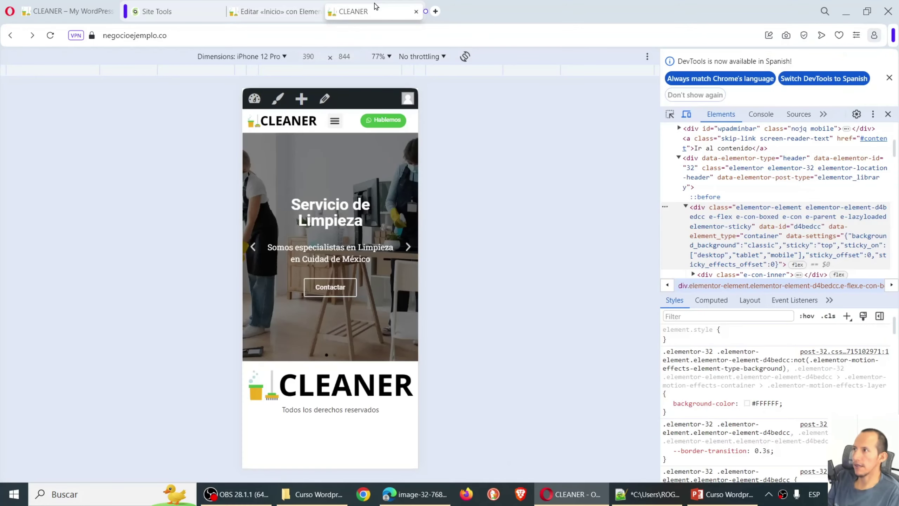
click(889, 77)
click(888, 56)
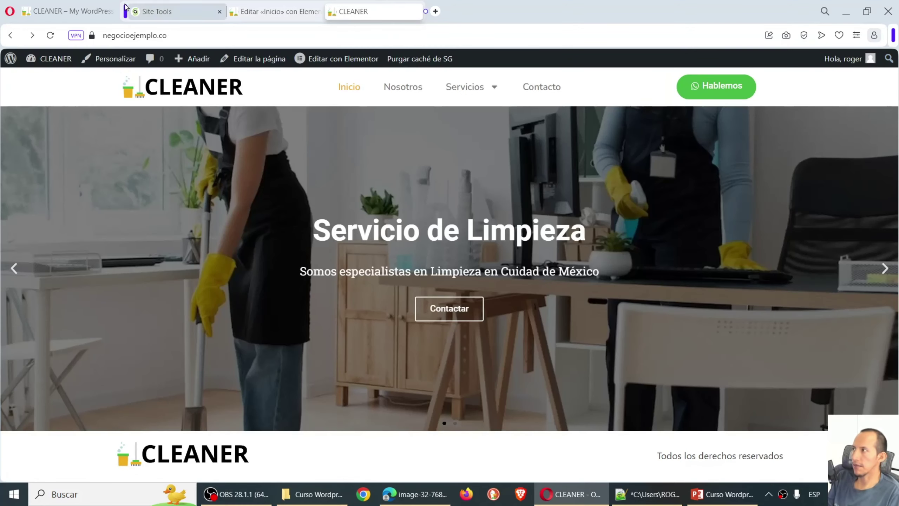
click(52, 35)
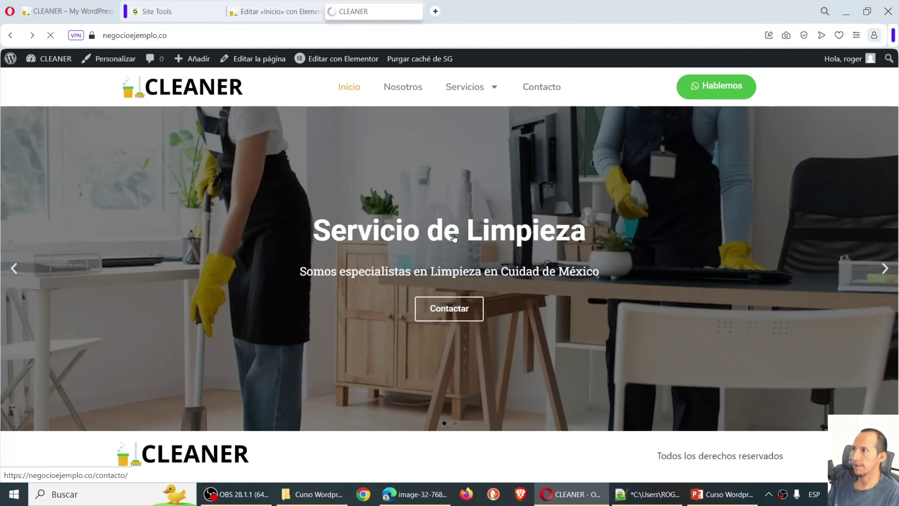
scroll(706, 268, down, 5)
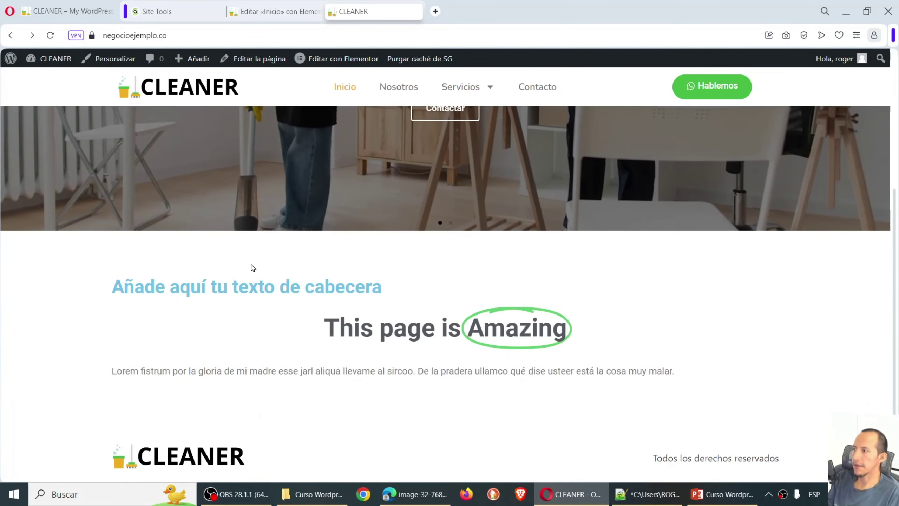
scroll(172, 351, up, 3)
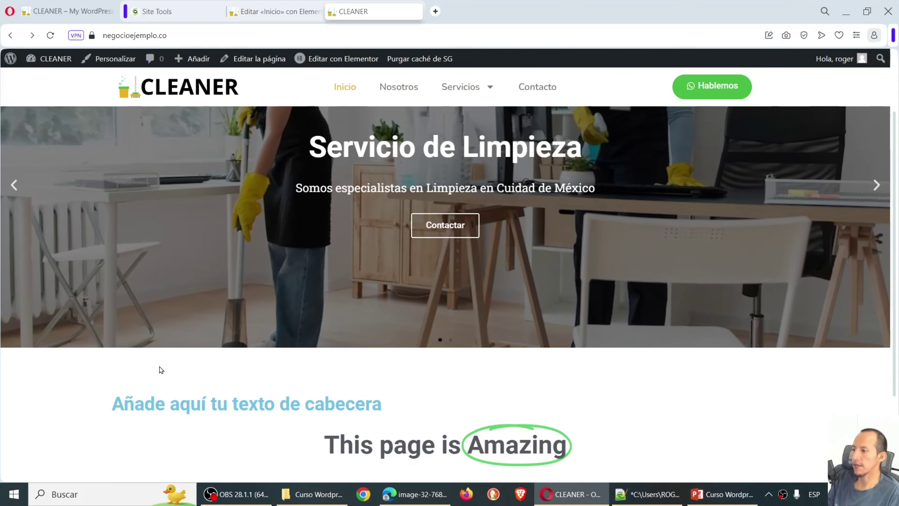
scroll(161, 367, down, 3)
scroll(167, 357, up, 2)
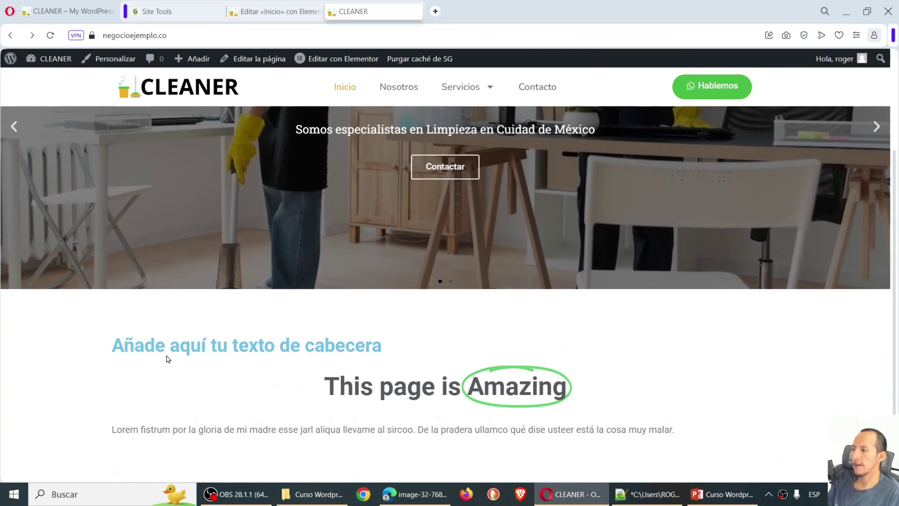
click(322, 5)
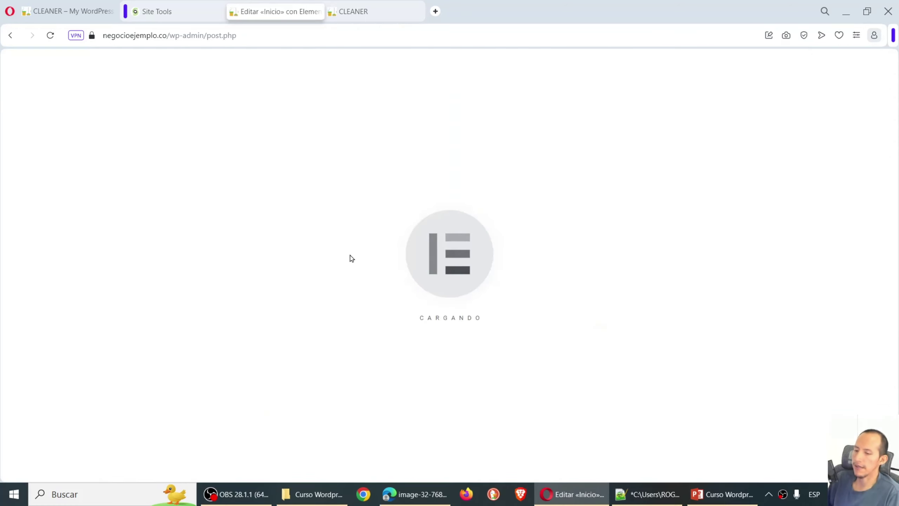
Replace the placeholder heading's title text with CLEANER
scroll(401, 291, down, 5)
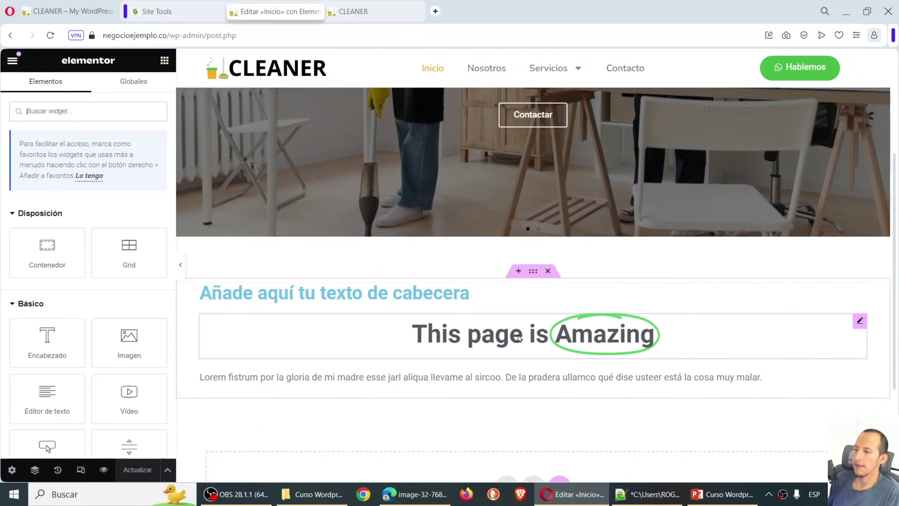
scroll(518, 338, down, 2)
scroll(519, 337, up, 2)
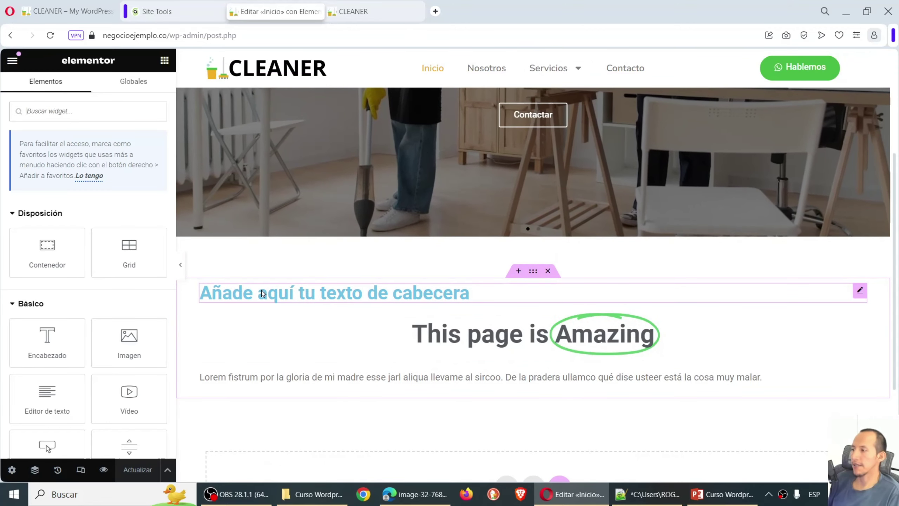
click(275, 299)
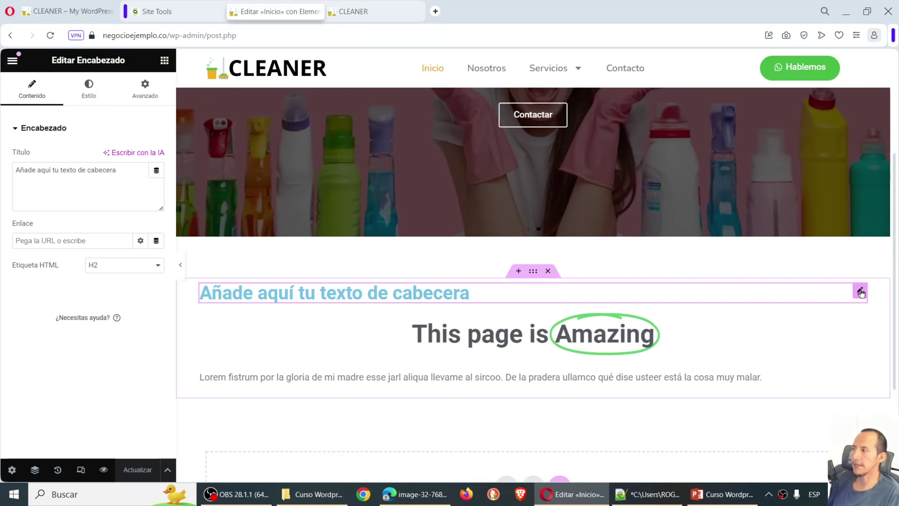
click(85, 201)
key(ctrl+a)
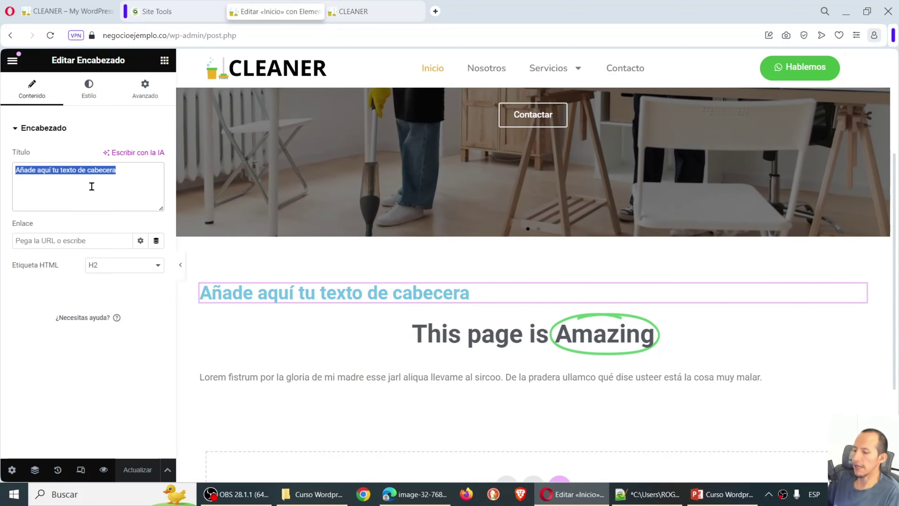
text(CLEAN)
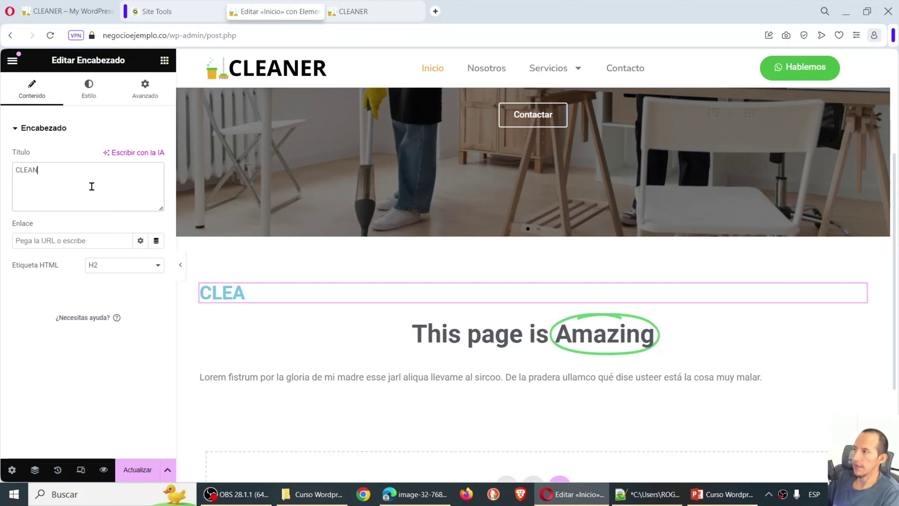
text(ER)
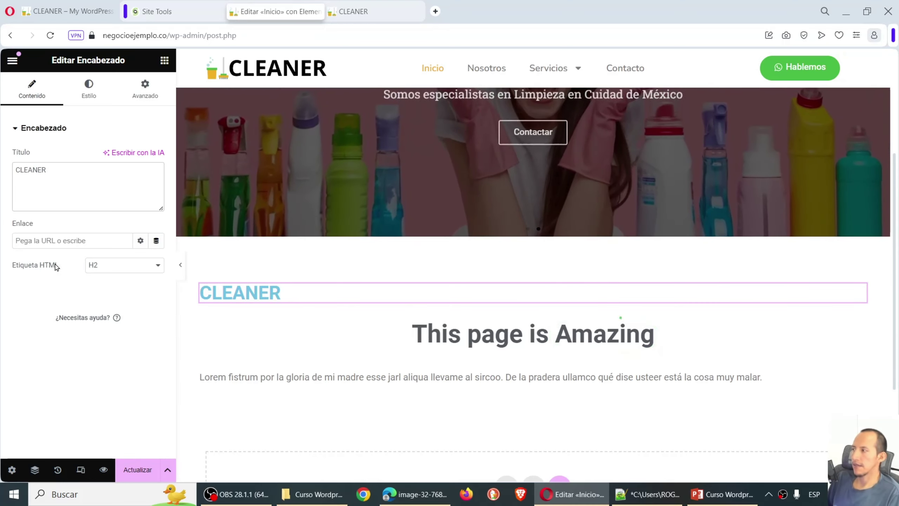
Set the heading's HTML tag to H1, then bring up the YouTube channel's Videos page
click(106, 270)
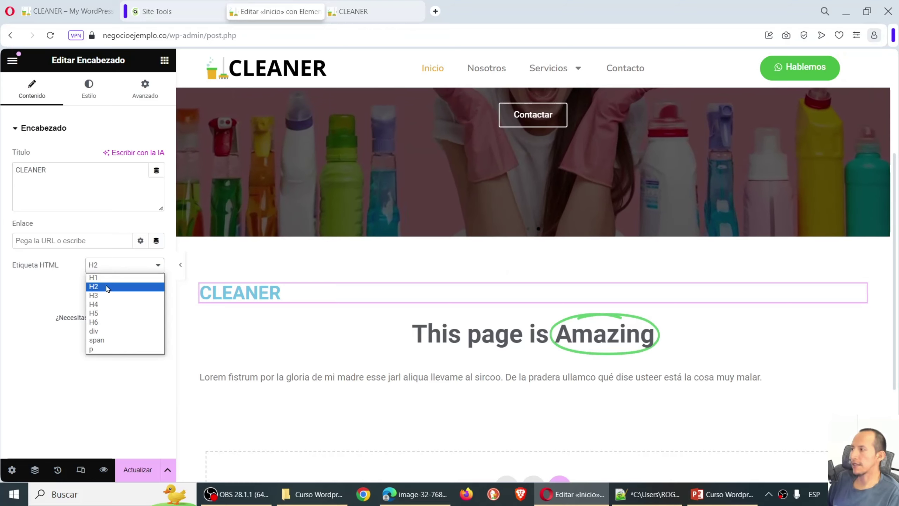
click(107, 278)
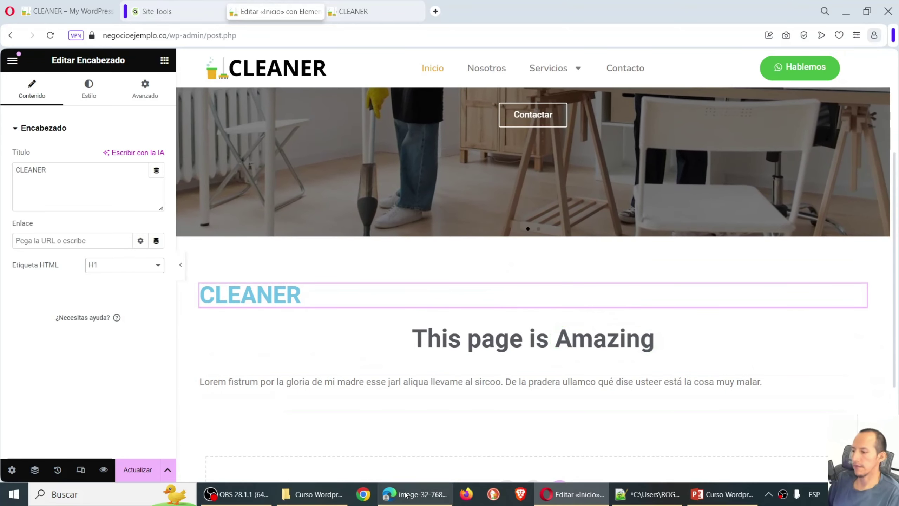
click(406, 494)
click(53, 9)
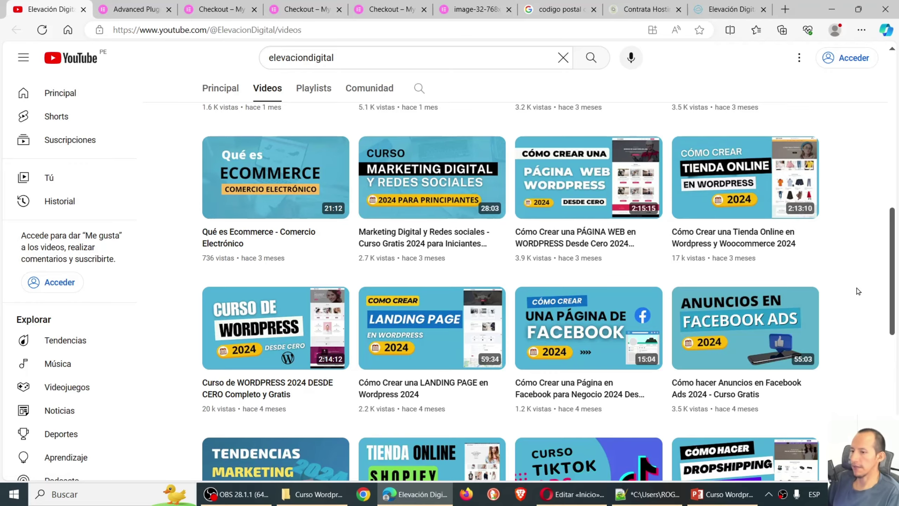
Browse the YouTube channel's video list, then switch back to the Elementor window
scroll(859, 291, down, 10)
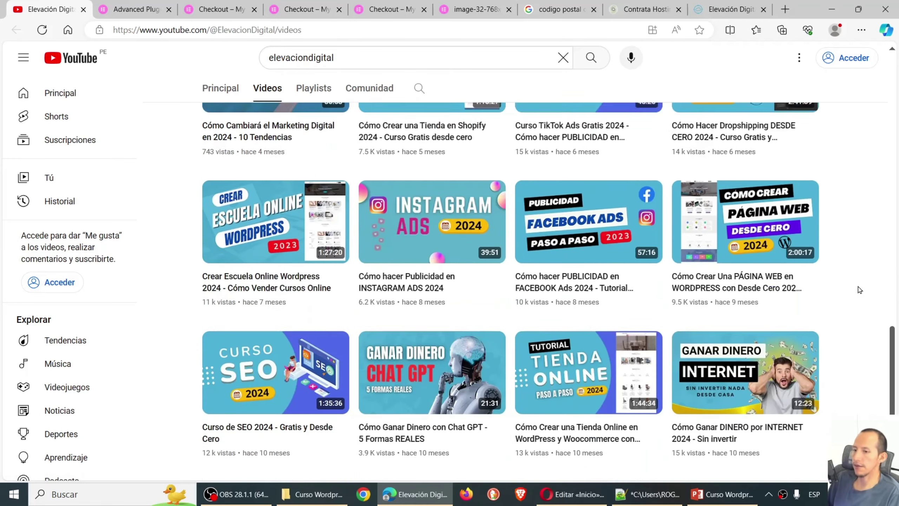
scroll(859, 290, down, 1)
scroll(272, 314, down, 2)
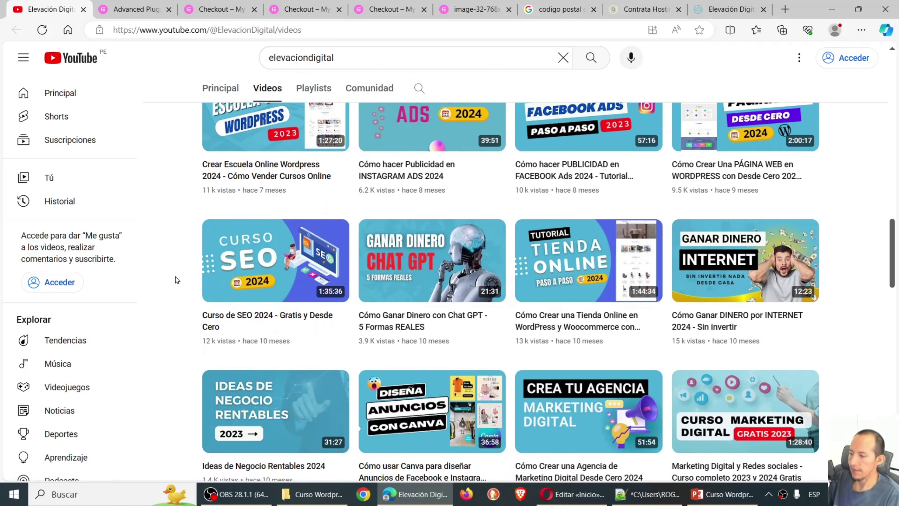
click(581, 499)
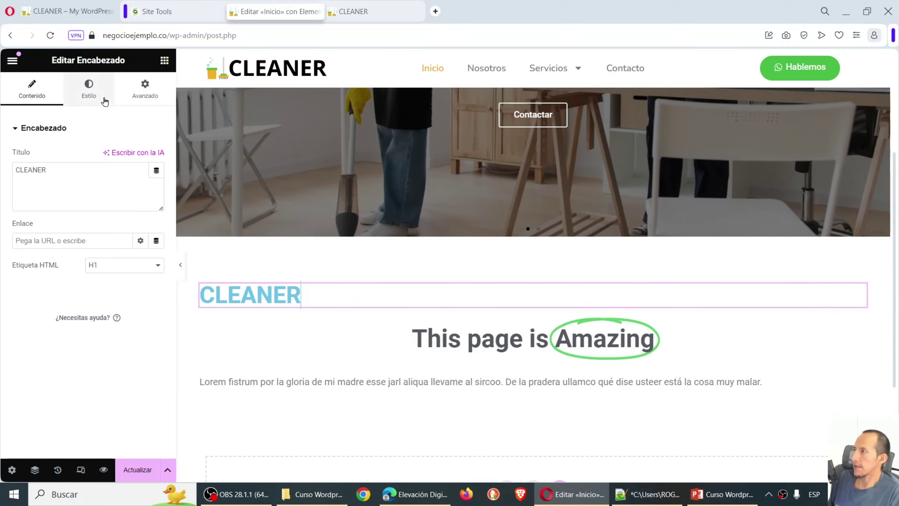
Centre-align the CLEANER heading and give it the Secundario global colour
click(88, 87)
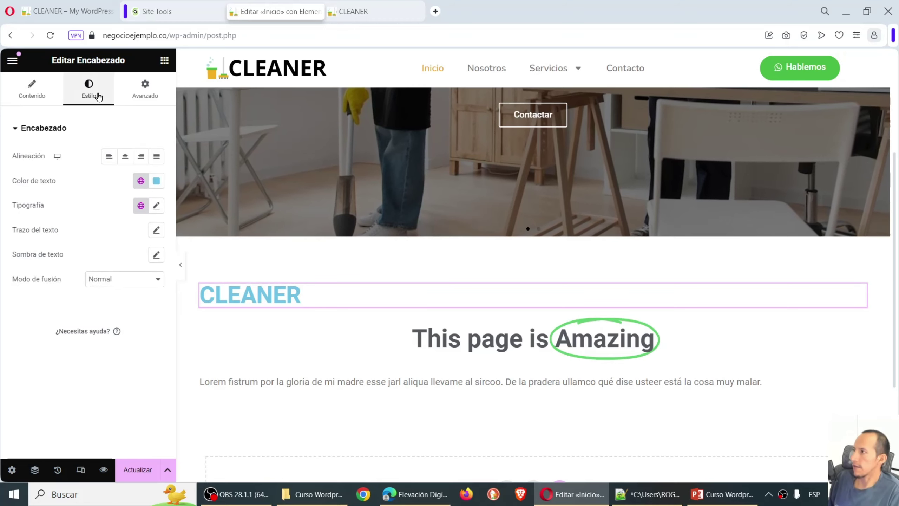
click(125, 156)
click(156, 181)
text(#575757)
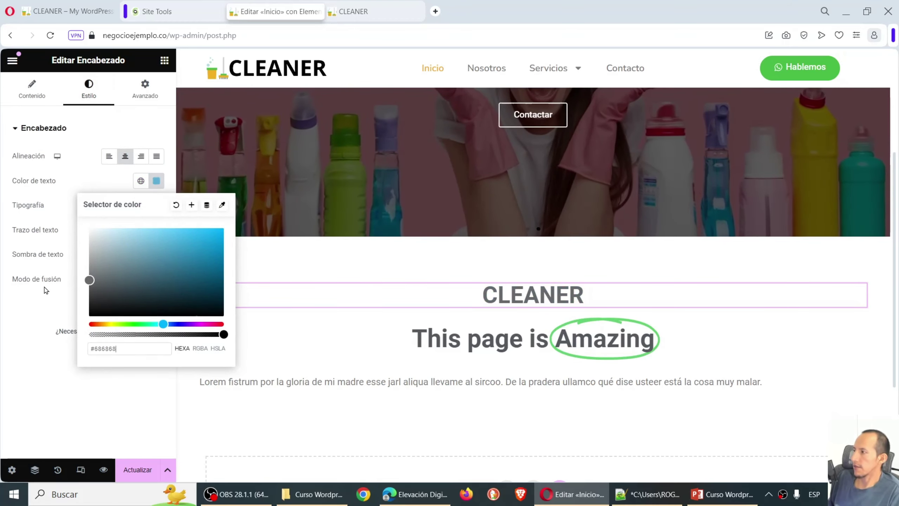
click(151, 185)
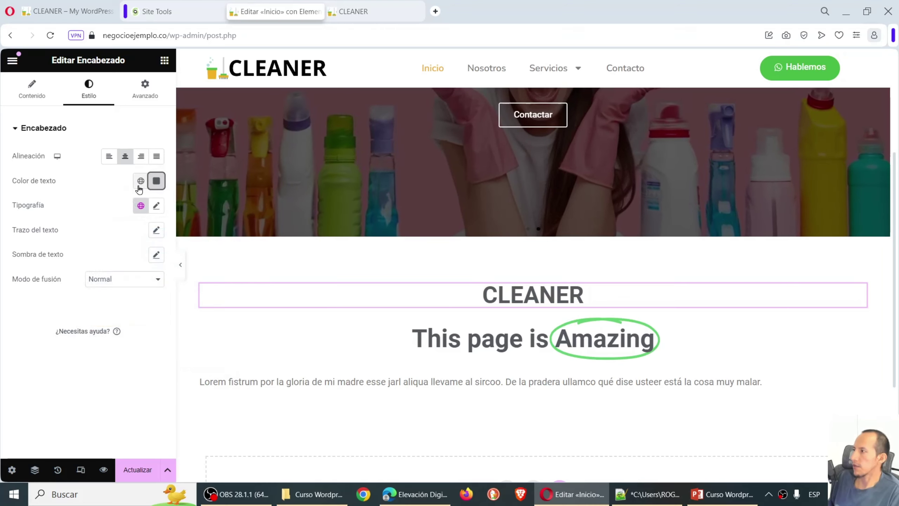
click(140, 182)
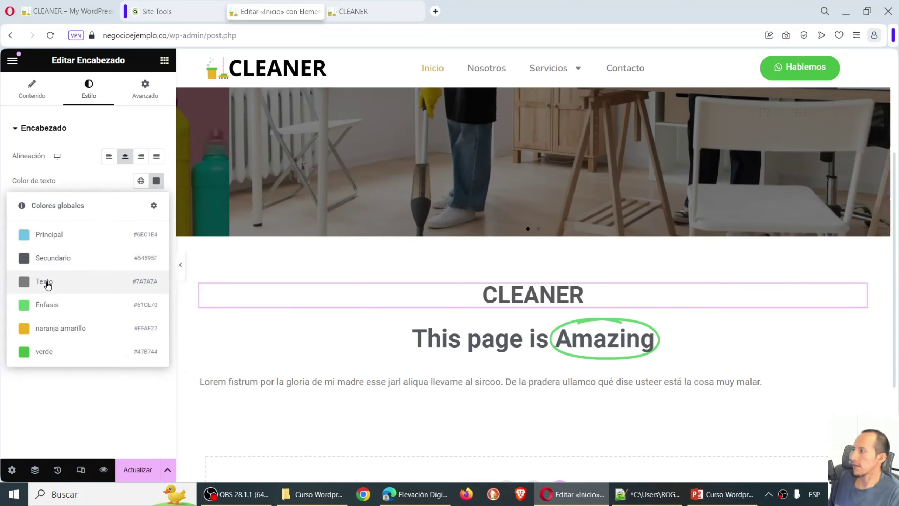
click(54, 264)
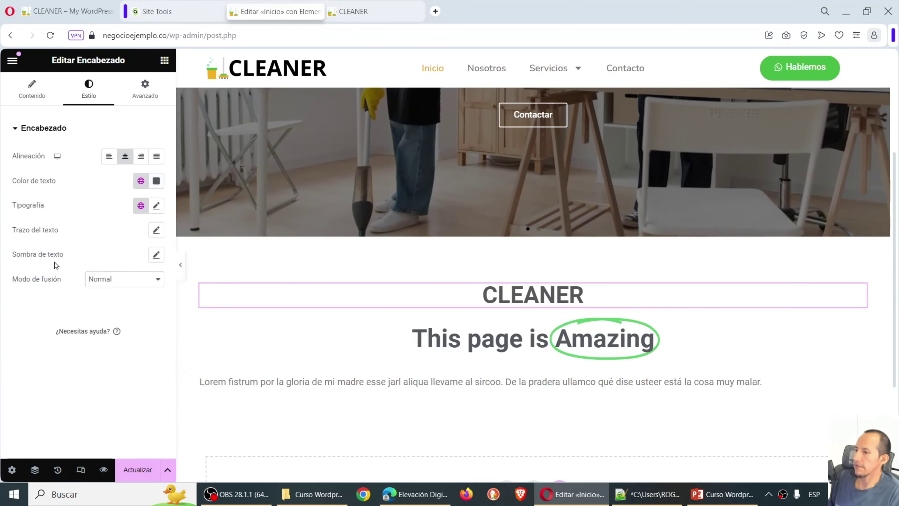
Set the CLEANER heading's typography size to 18 px
click(156, 206)
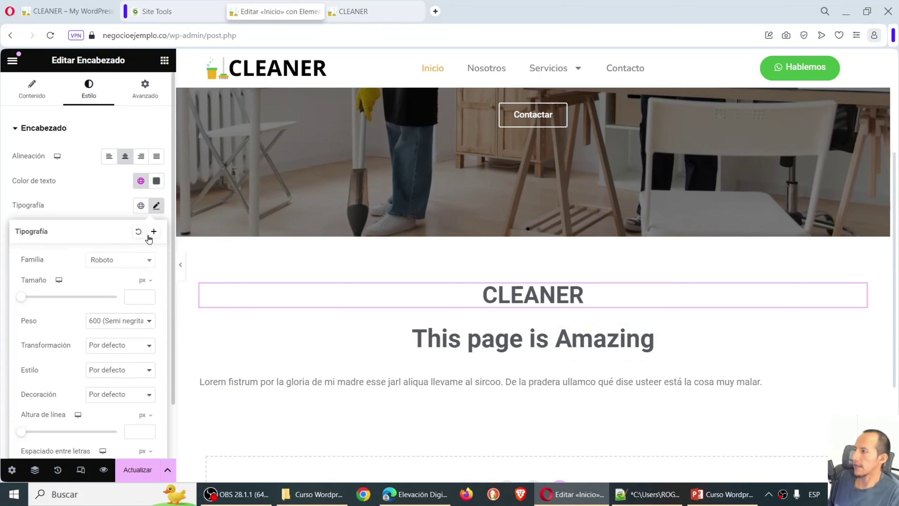
drag(22, 298, 28, 300)
drag(28, 299, 31, 299)
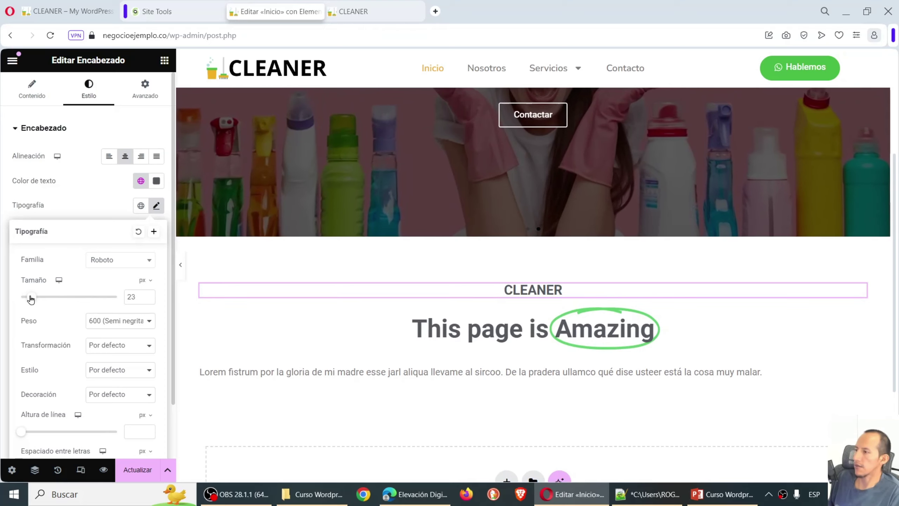
click(148, 300)
click(149, 299)
click(149, 299)
click(149, 299)
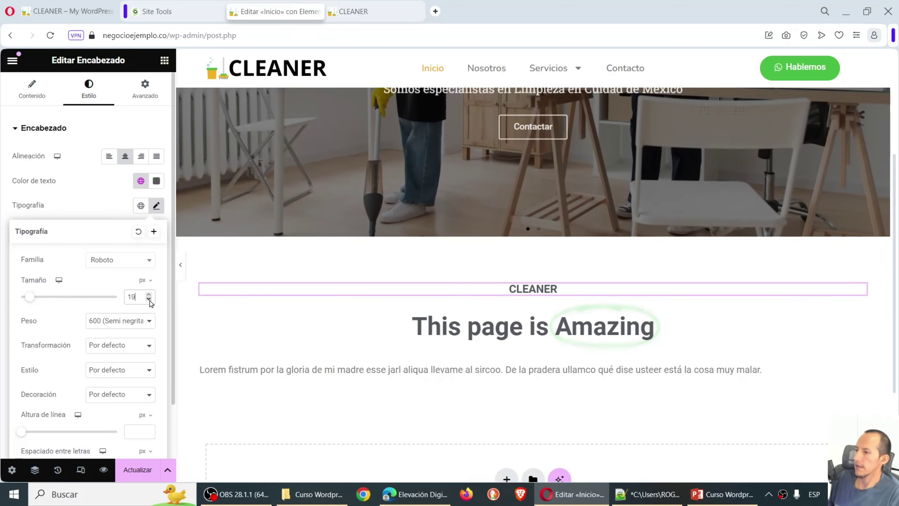
click(148, 299)
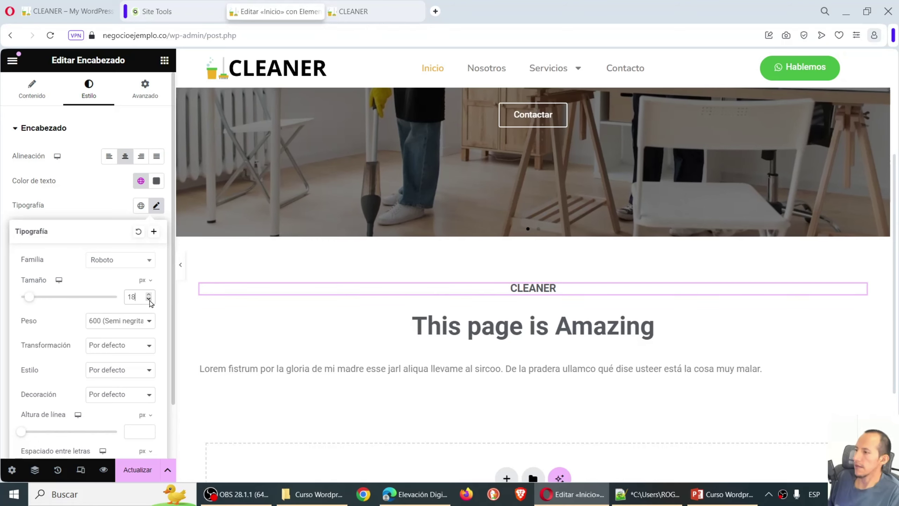
click(157, 209)
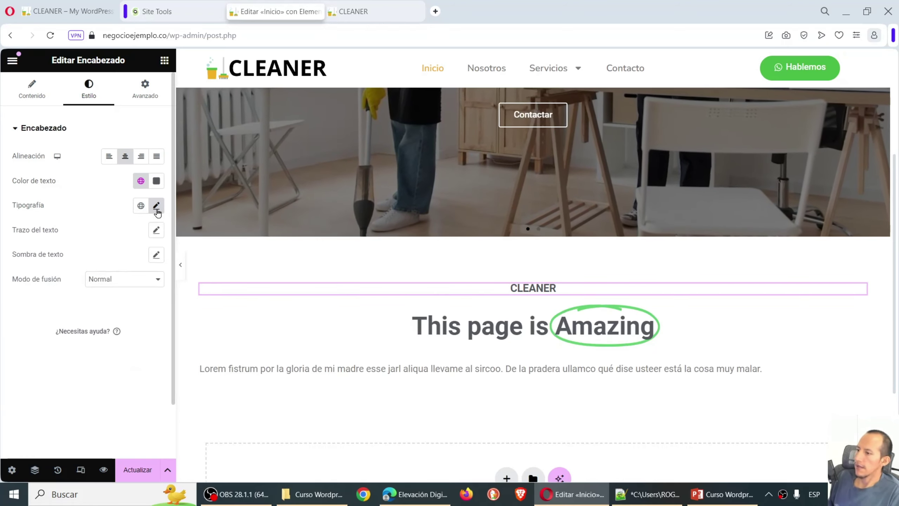
scroll(431, 266, down, 2)
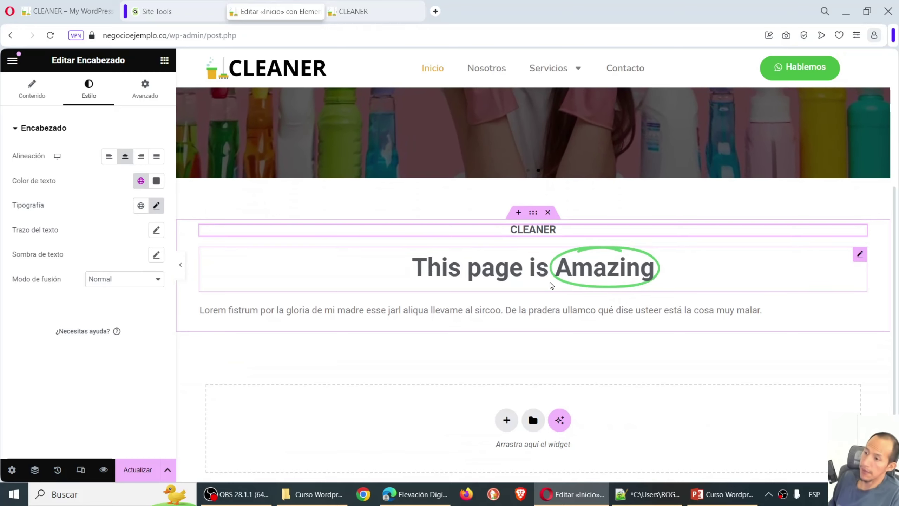
Try Curly, Underline and Double highlight shapes, settle on Underline, and compare with the live site
click(860, 255)
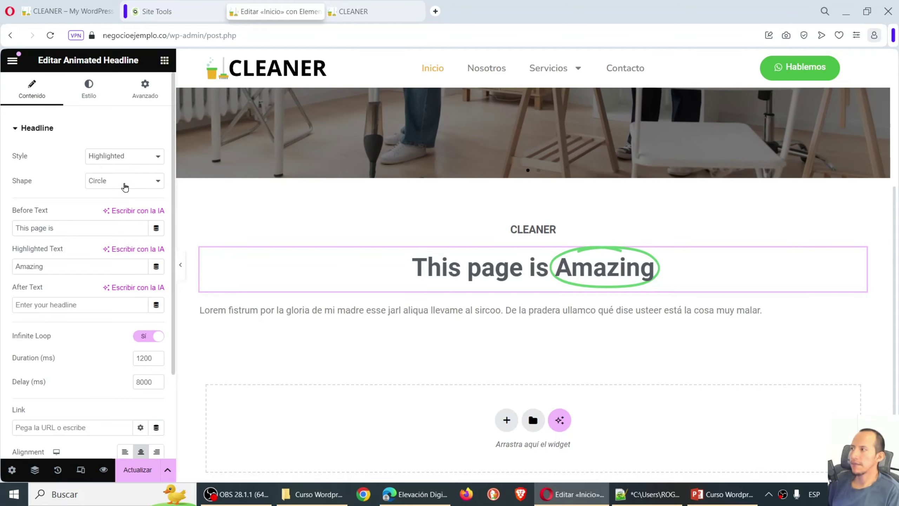
click(125, 186)
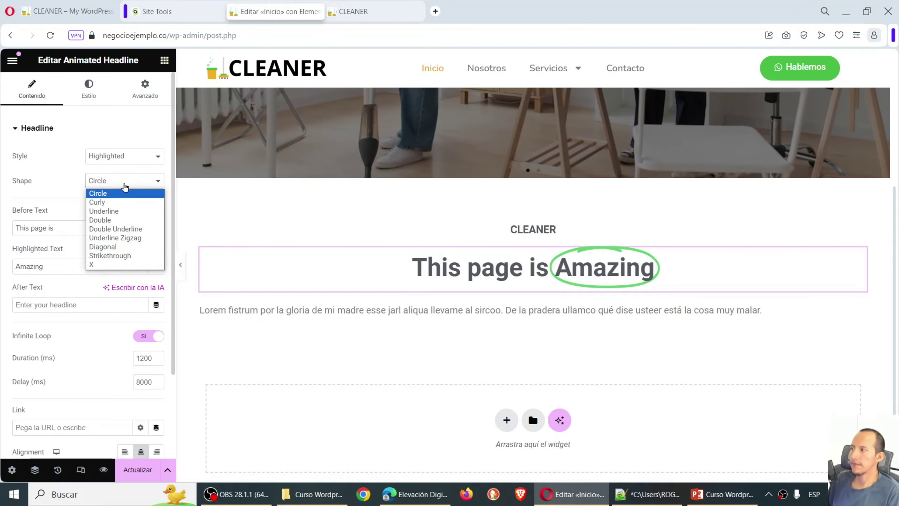
click(121, 202)
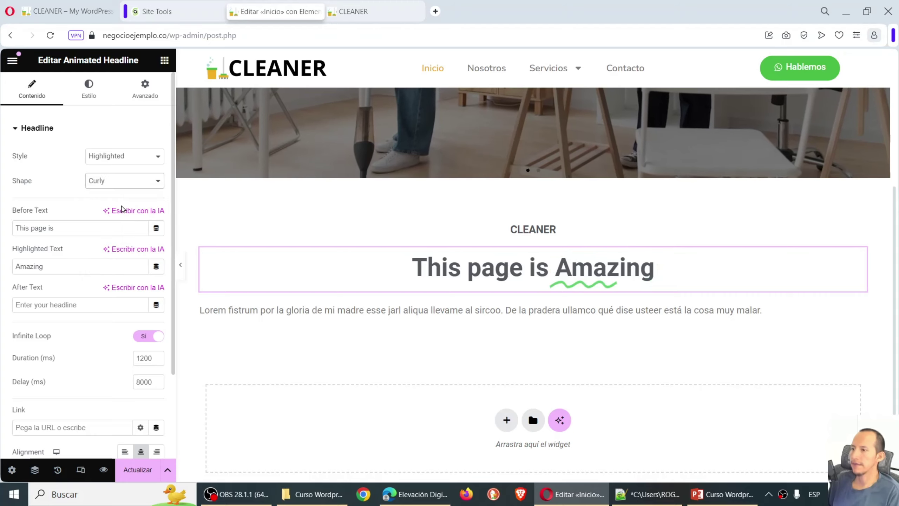
click(114, 181)
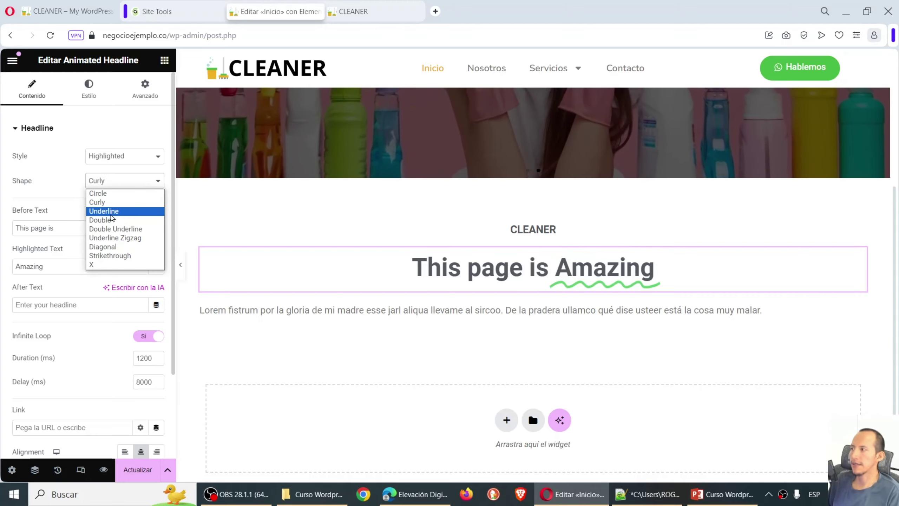
click(111, 214)
click(121, 183)
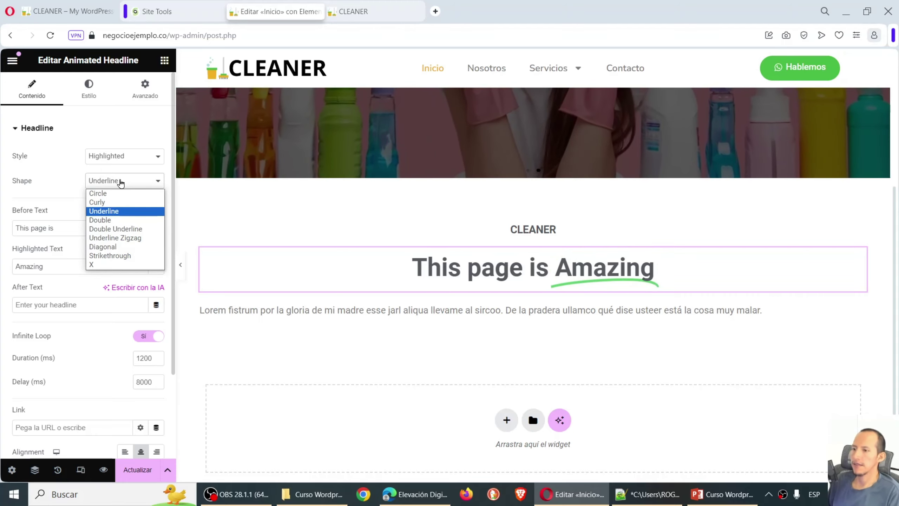
click(104, 220)
click(120, 187)
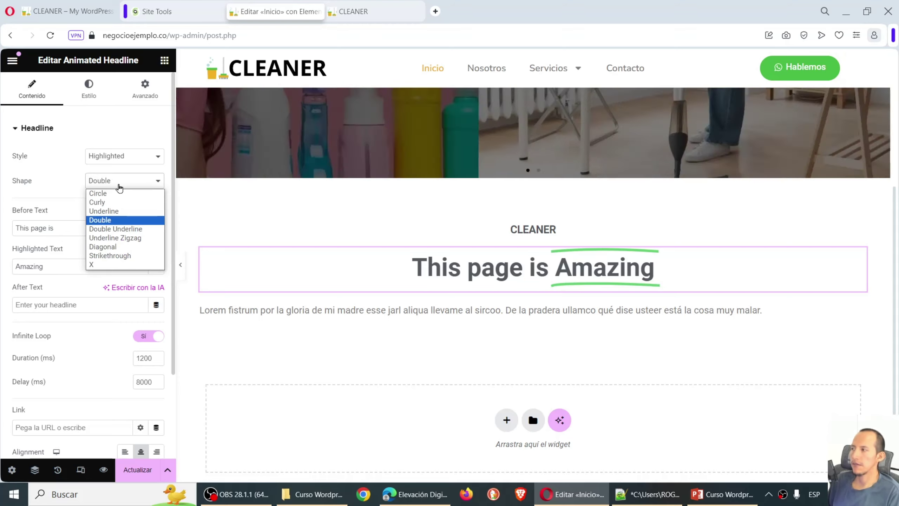
click(110, 213)
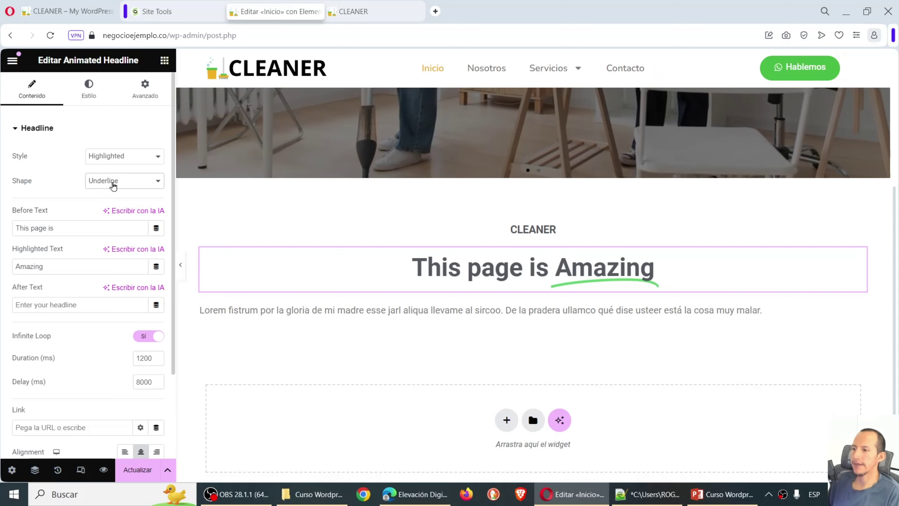
click(67, 10)
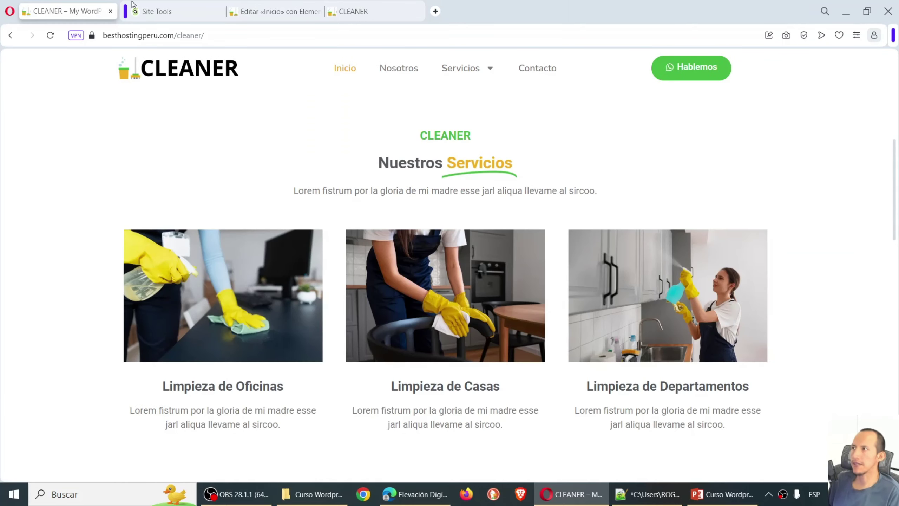
click(261, 4)
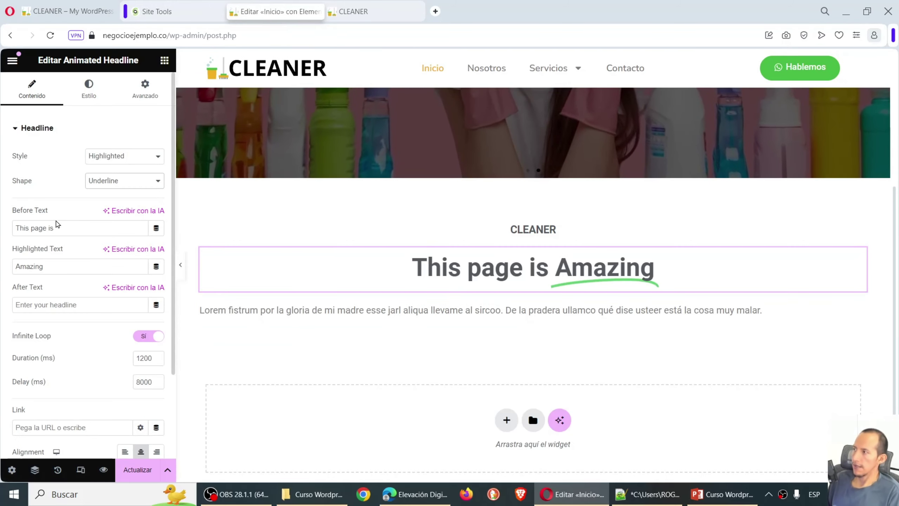
Set the headline's Shape Color to the global 'verde' green
click(92, 89)
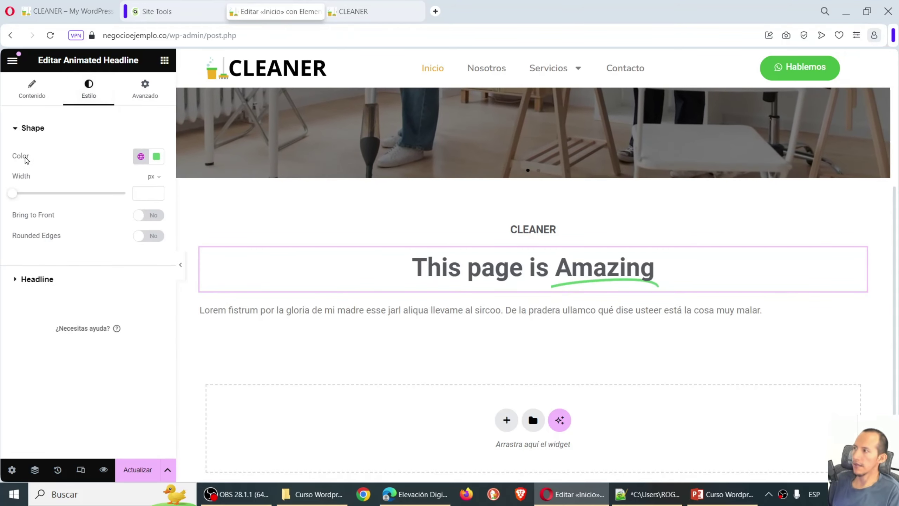
click(67, 11)
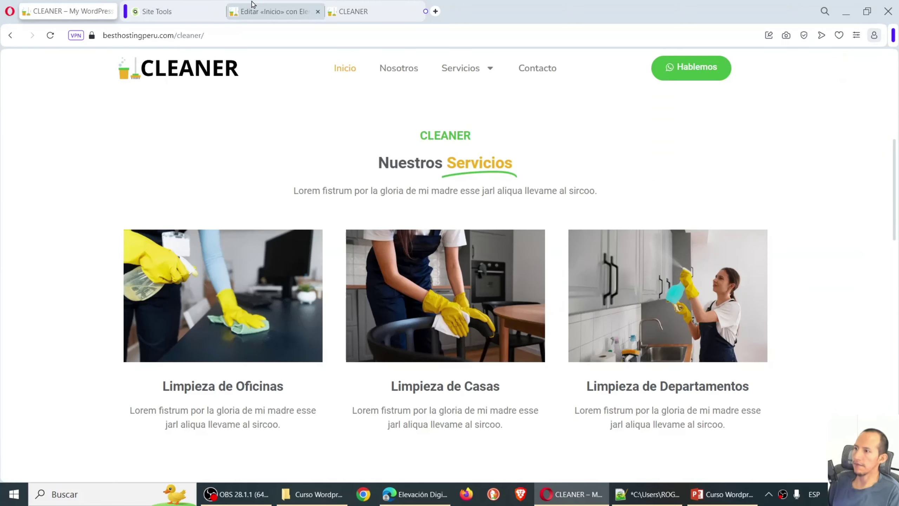
click(254, 6)
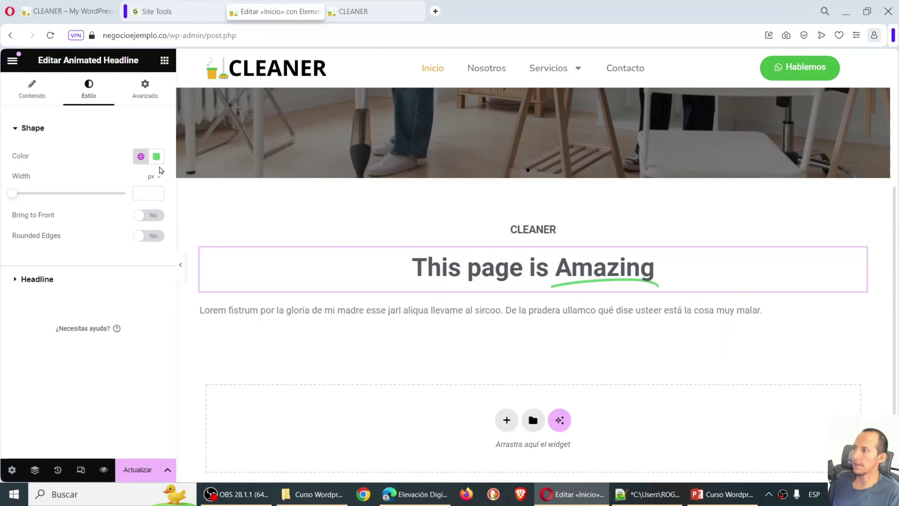
click(141, 156)
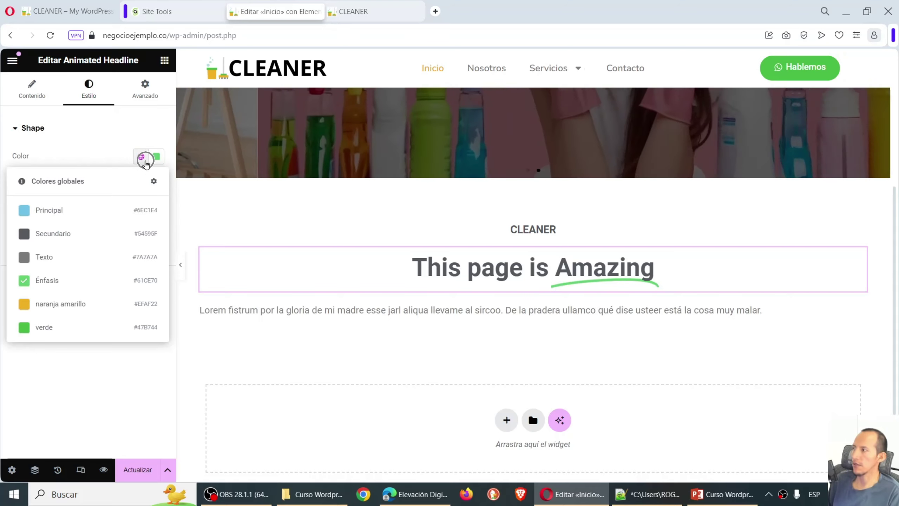
click(57, 333)
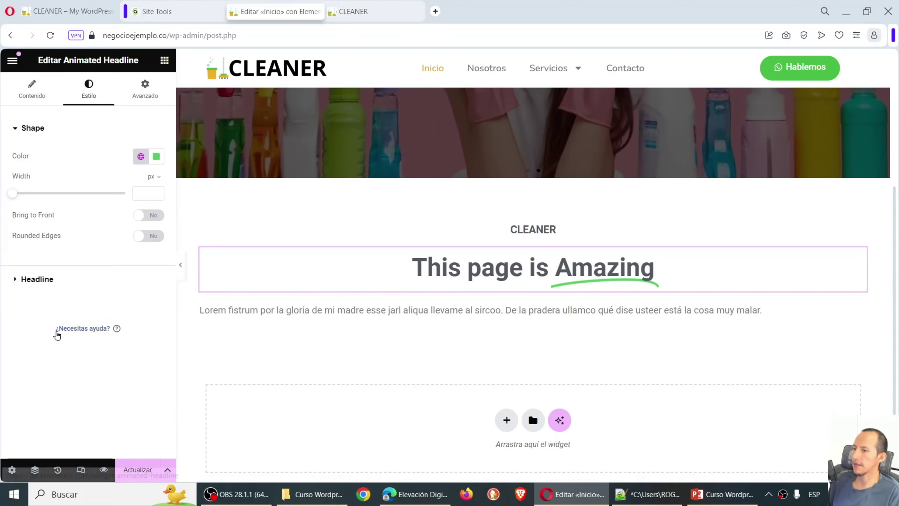
Colour the animated word Amazing with the global 'naranja amarillo', then compare with the live site
click(24, 282)
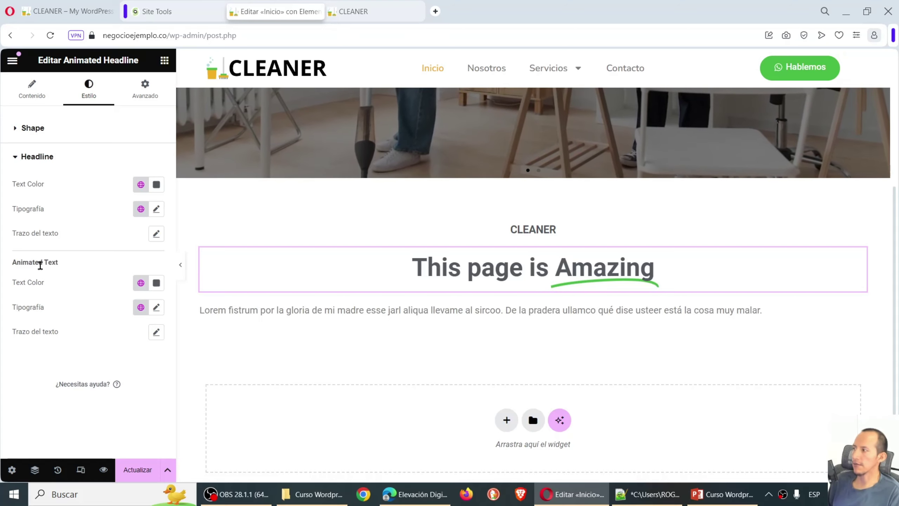
click(143, 285)
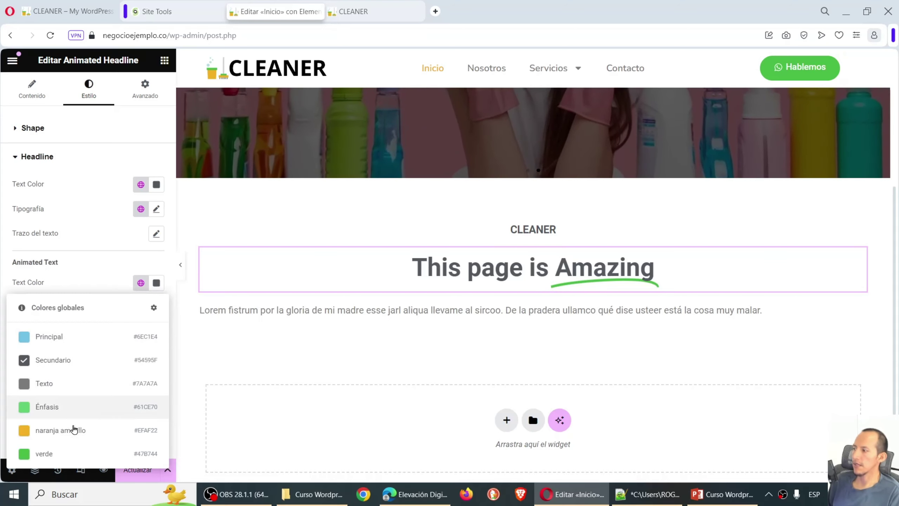
click(71, 436)
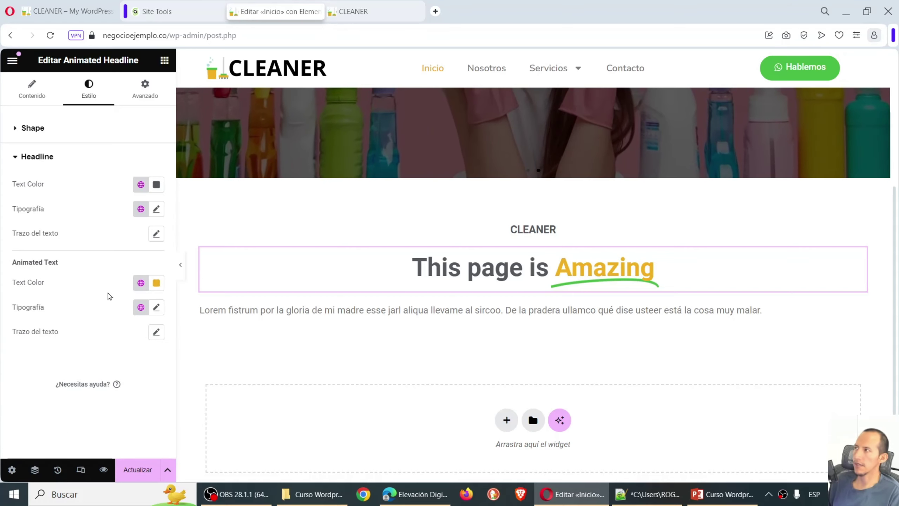
click(50, 4)
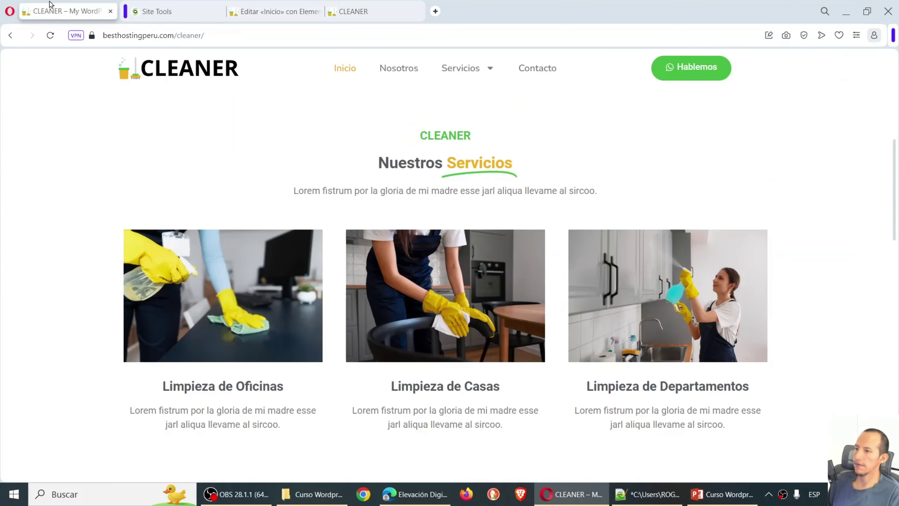
click(259, 4)
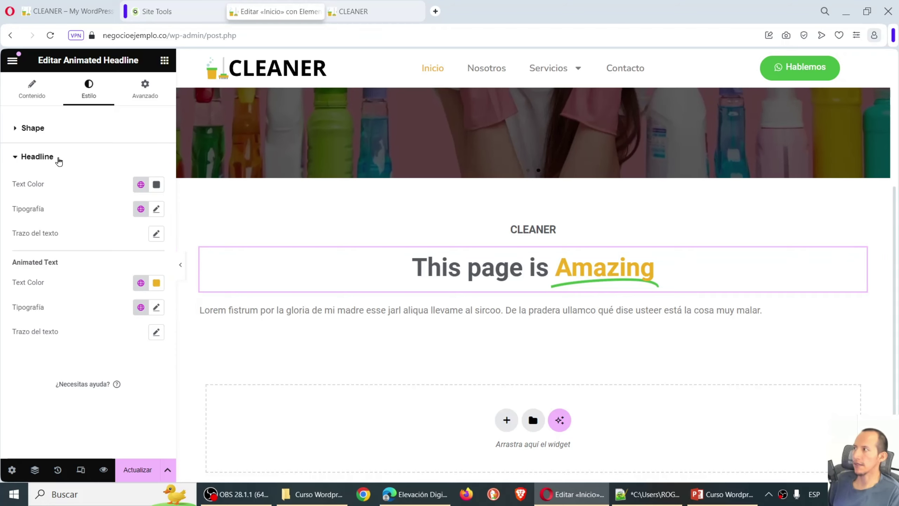
Change the animated headline text to 'Nuestros Servicios', replacing 'This page is' and 'Amazing'
click(33, 97)
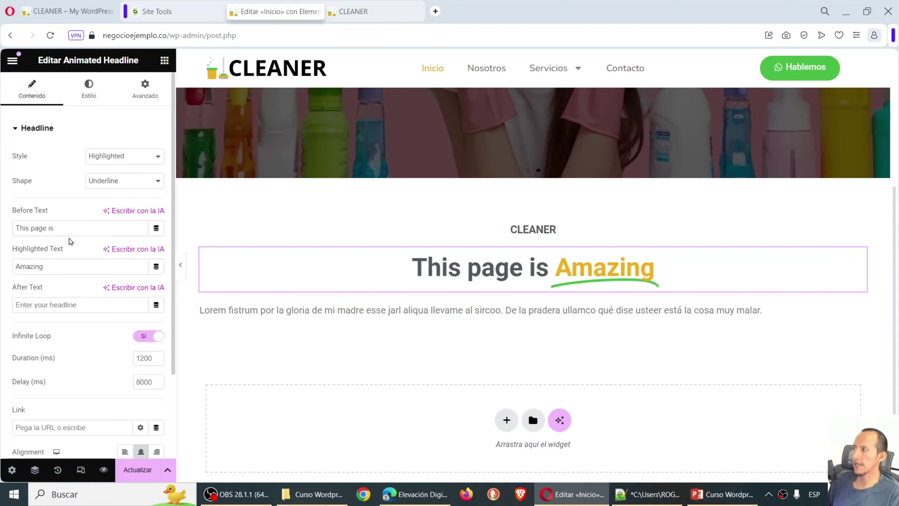
drag(96, 228, 2, 228)
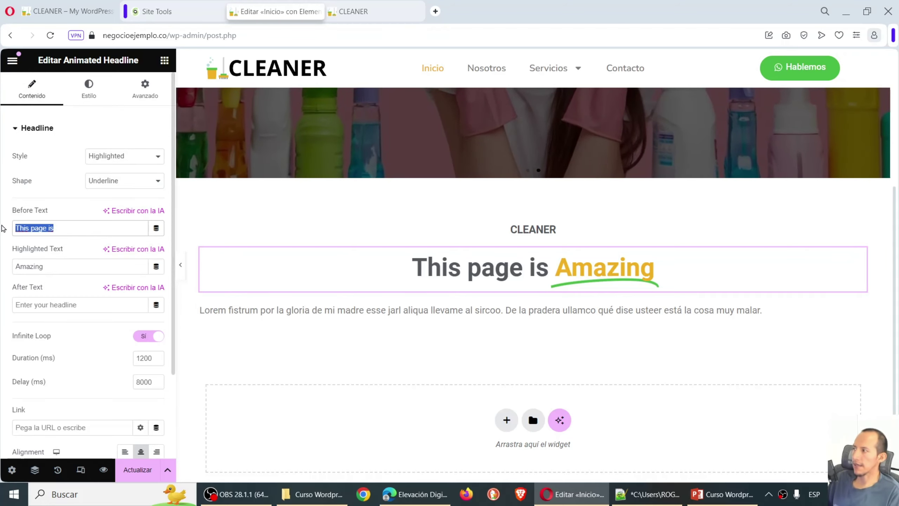
text(n)
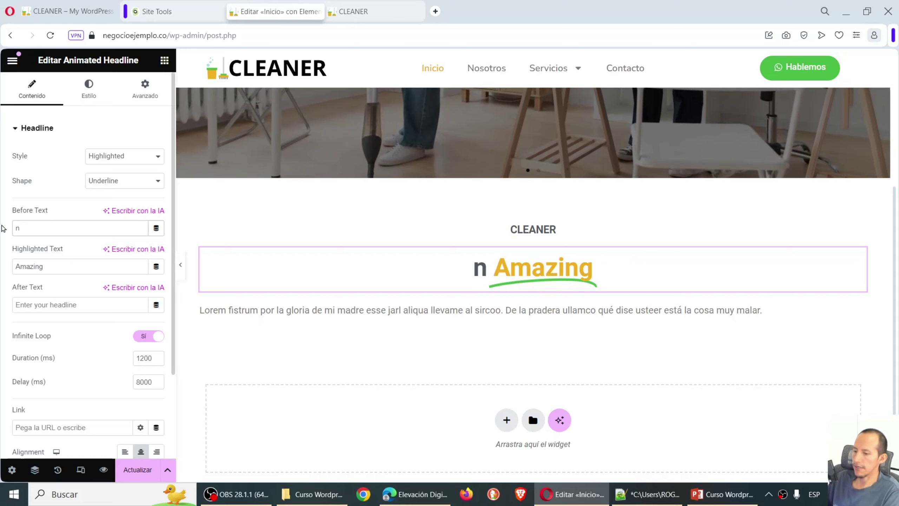
key(BackSpace)
text(Nuestros)
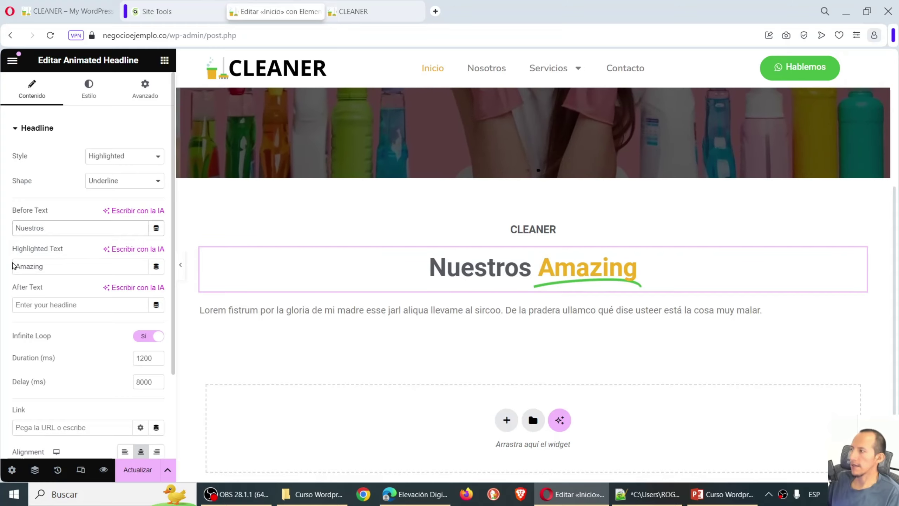
double_click(32, 266)
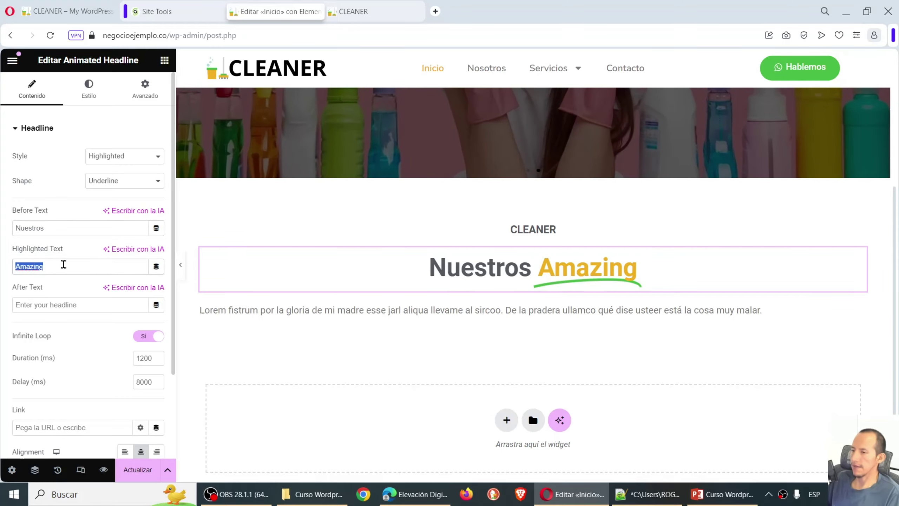
text(Servicios)
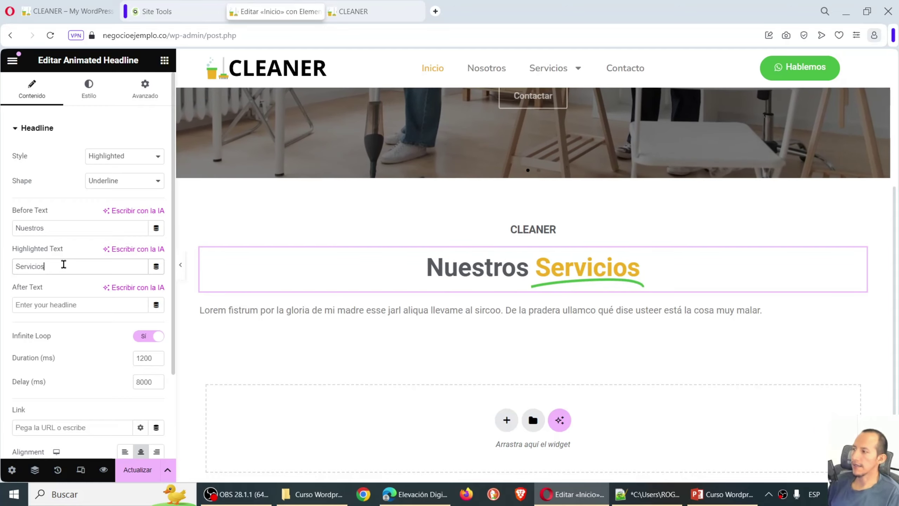
Set the headline's typography size to 27 px, matching the reference services heading
click(107, 103)
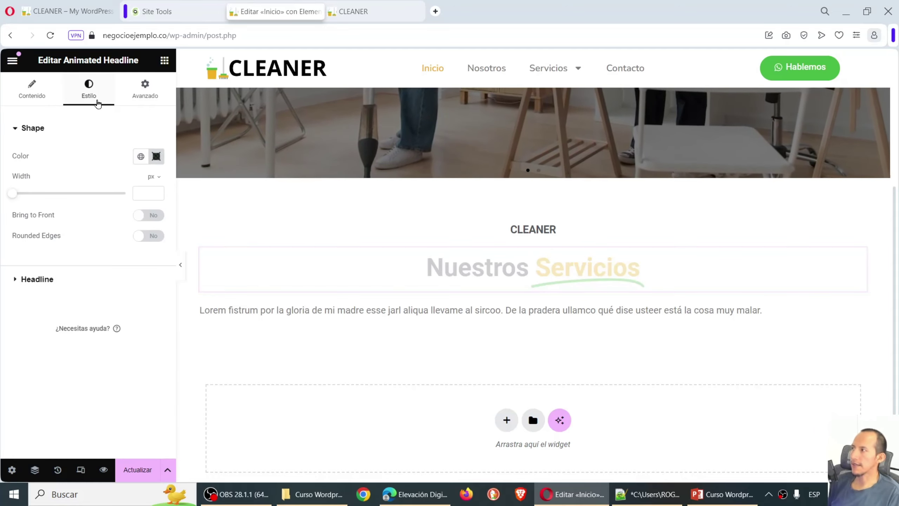
click(53, 280)
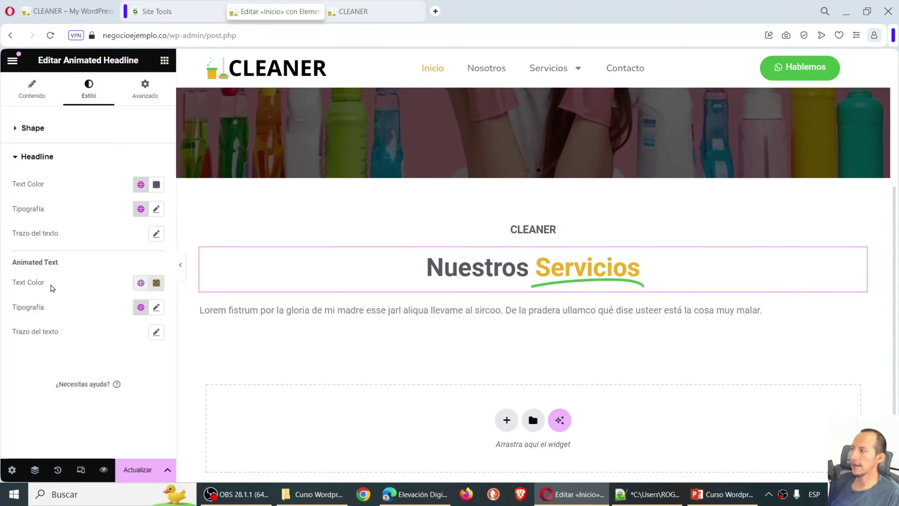
click(157, 210)
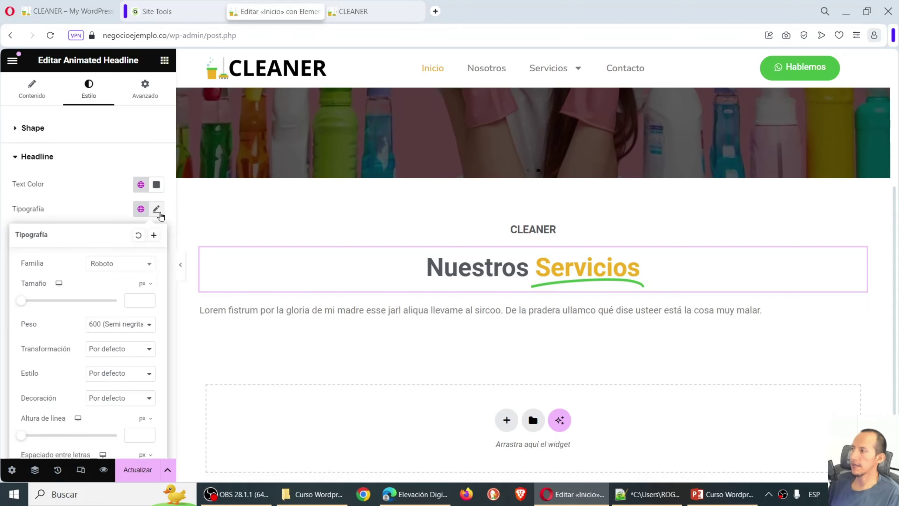
click(137, 301)
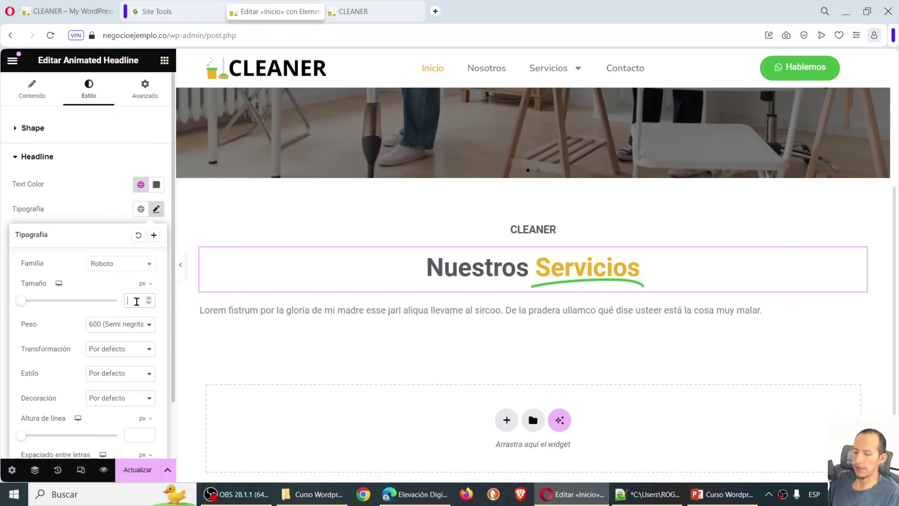
text(25)
click(71, 10)
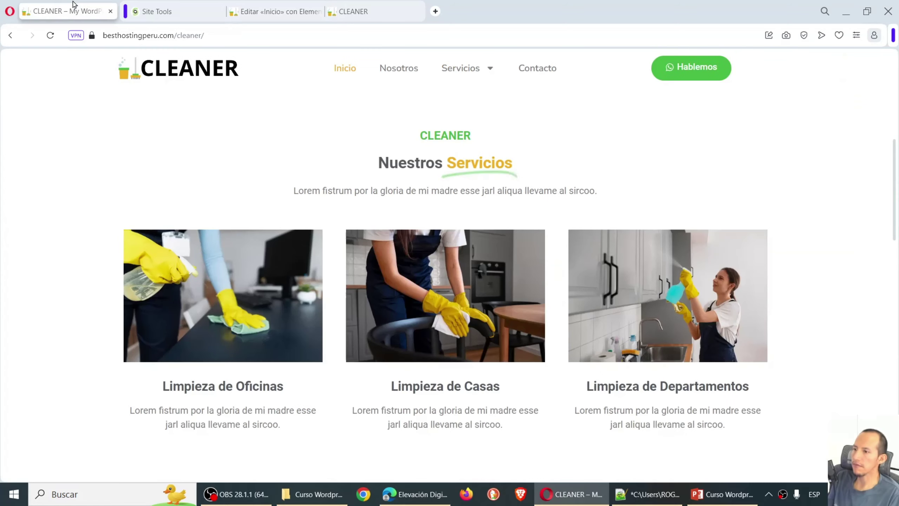
click(272, 7)
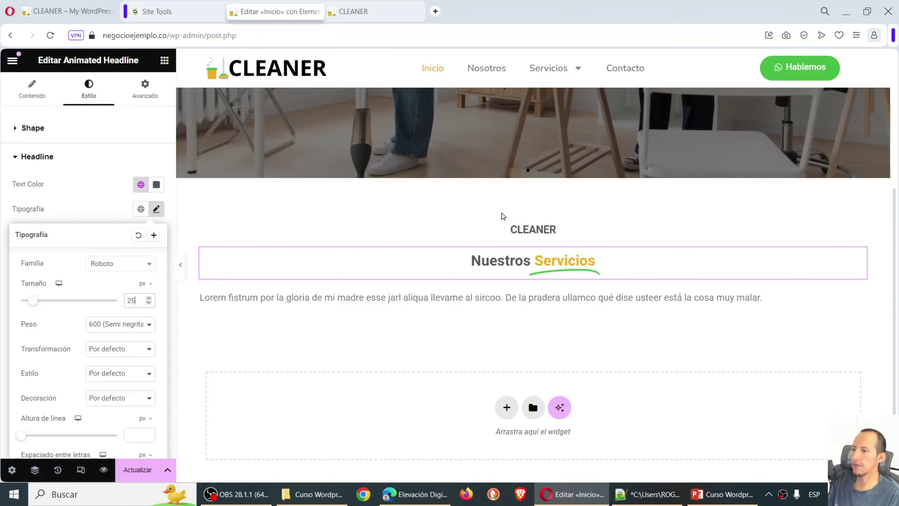
click(149, 299)
click(149, 299)
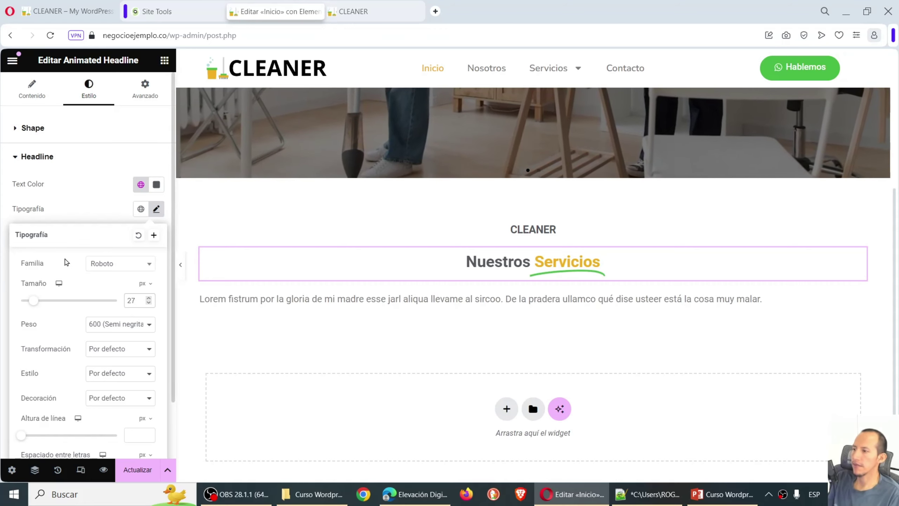
click(507, 304)
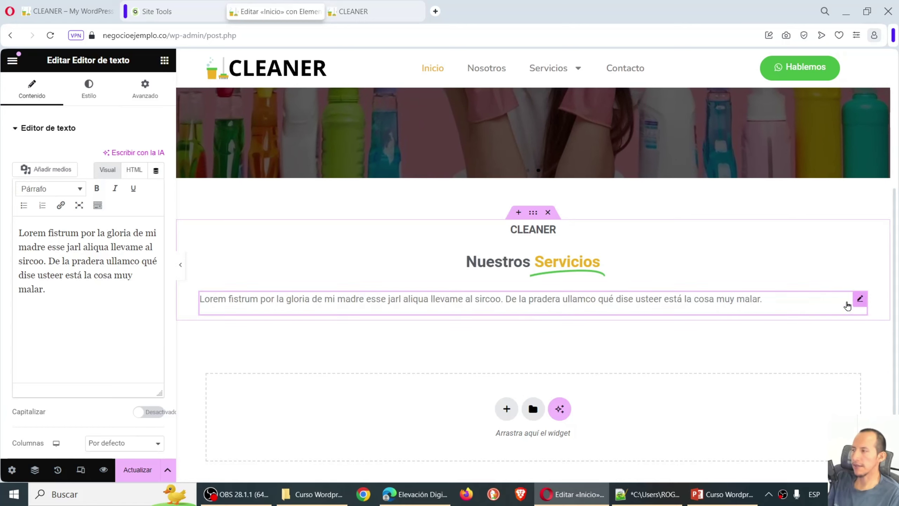
Center the description paragraph, cut its ending so it stops at 'De la pradera', and save
click(88, 92)
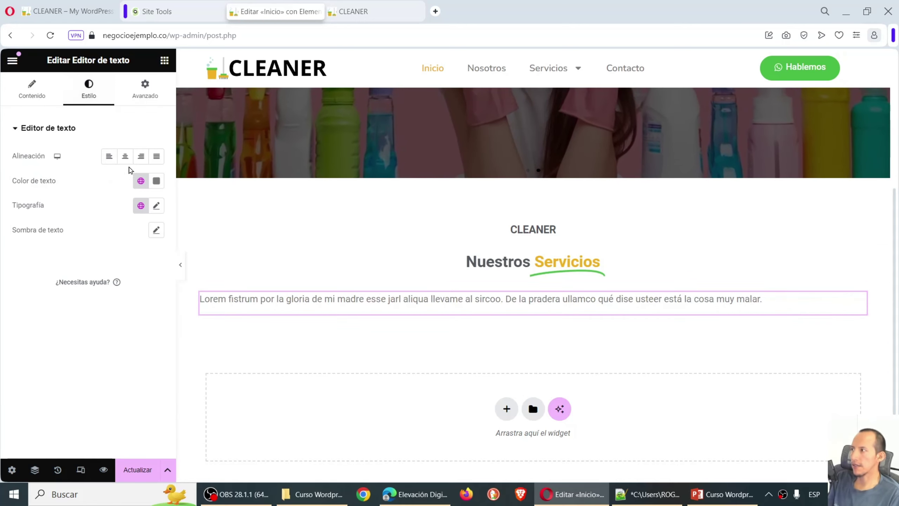
click(125, 156)
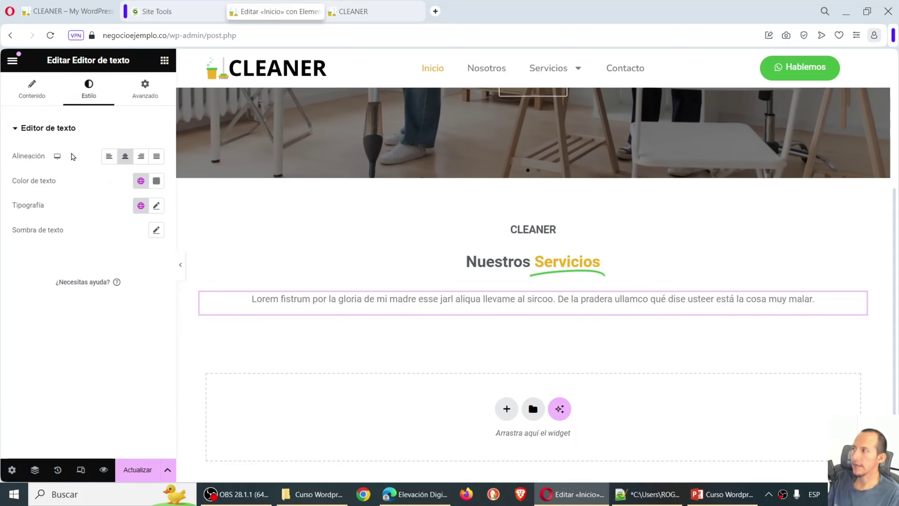
click(51, 98)
drag(109, 296, 108, 262)
key(BackSpace)
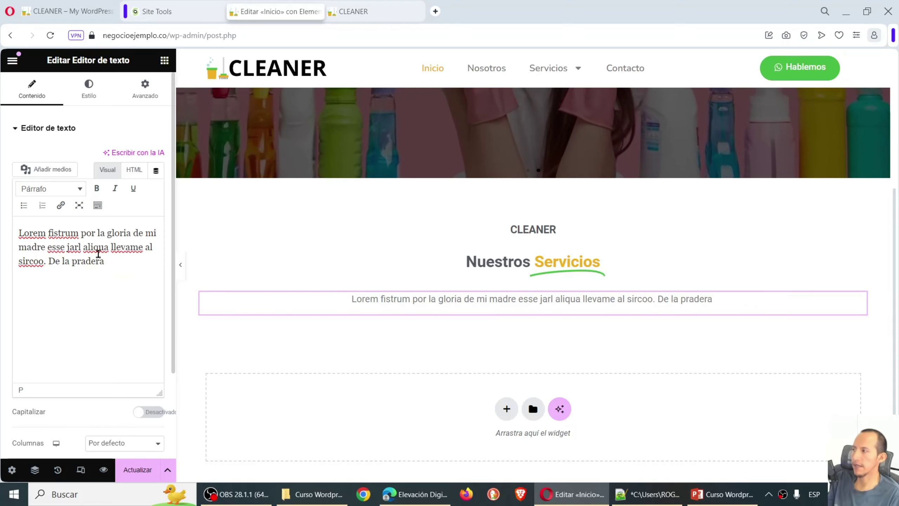
key(ctrl+a)
click(124, 268)
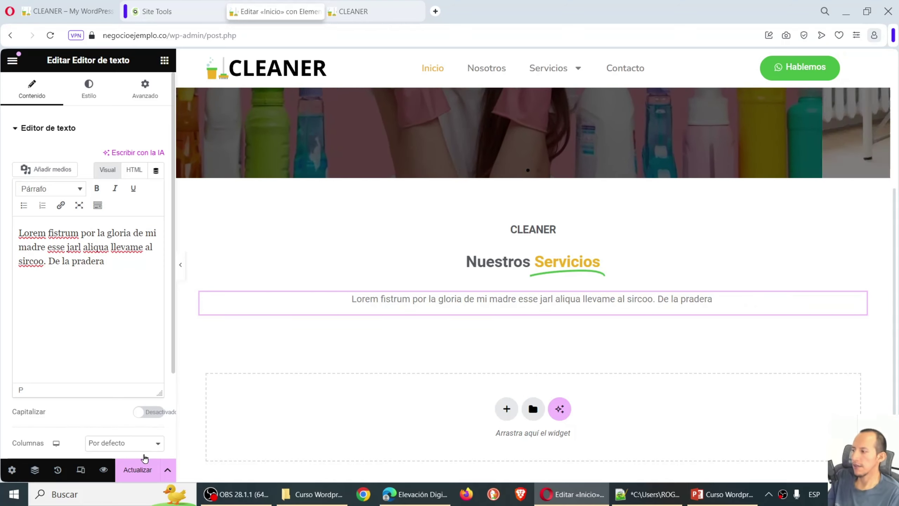
click(138, 470)
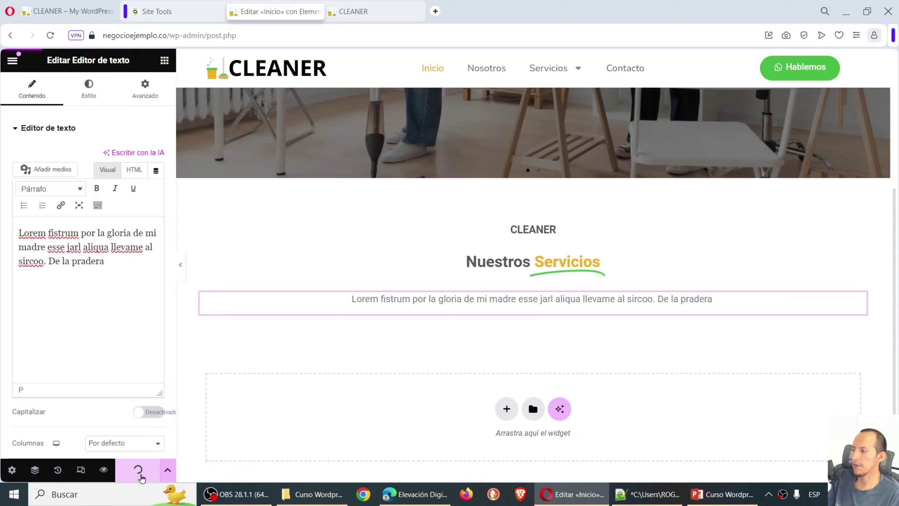
click(370, 8)
click(50, 35)
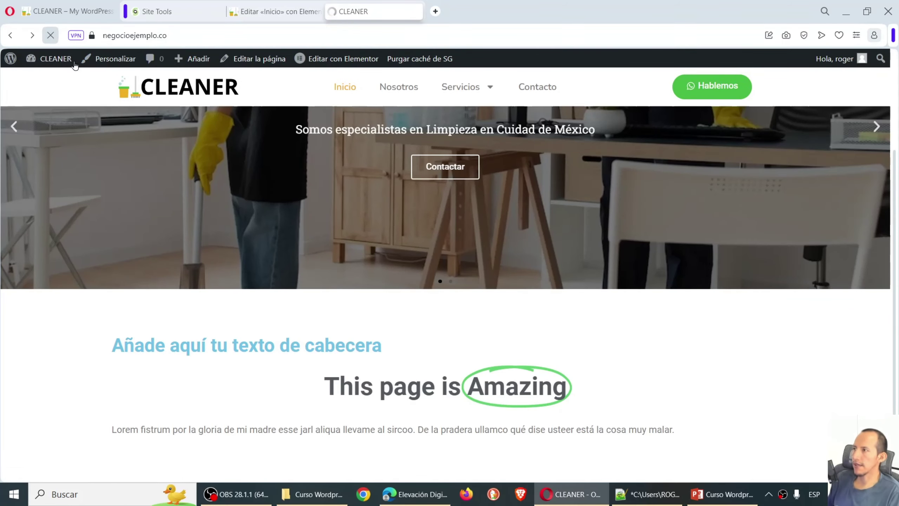
scroll(699, 297, down, 1)
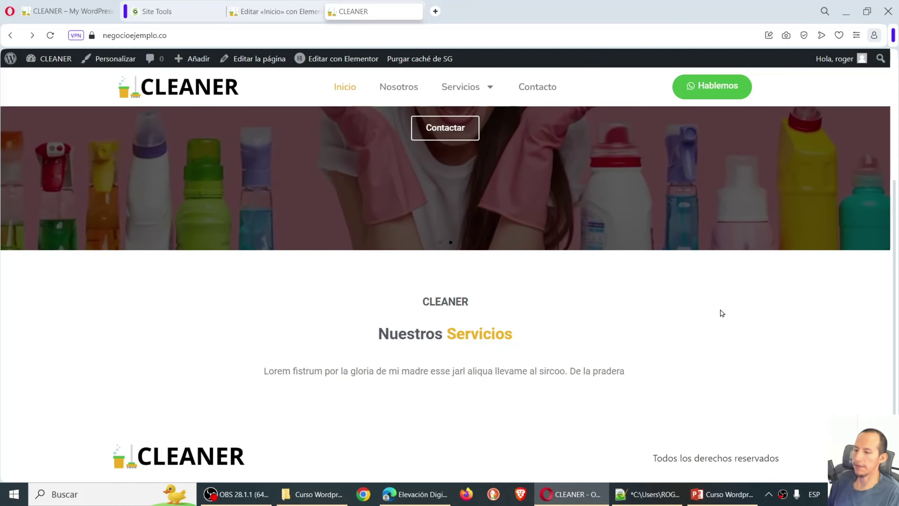
click(280, 4)
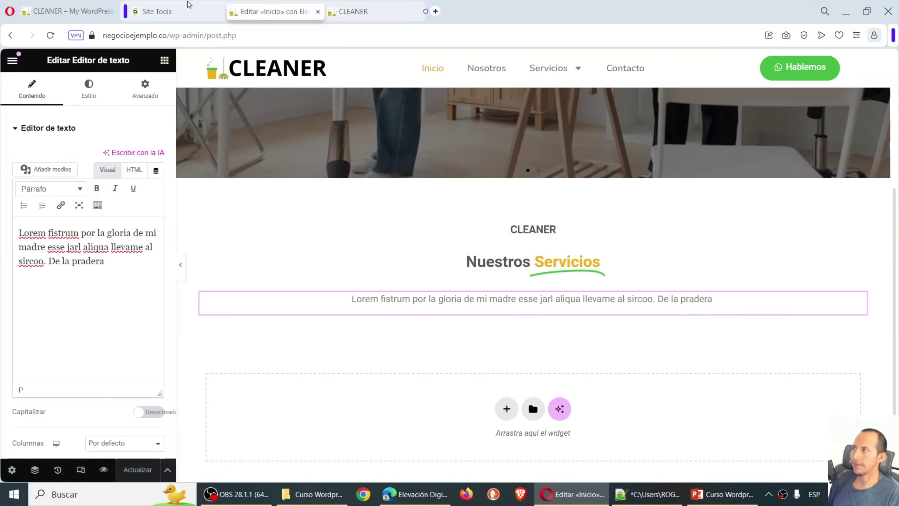
click(85, 9)
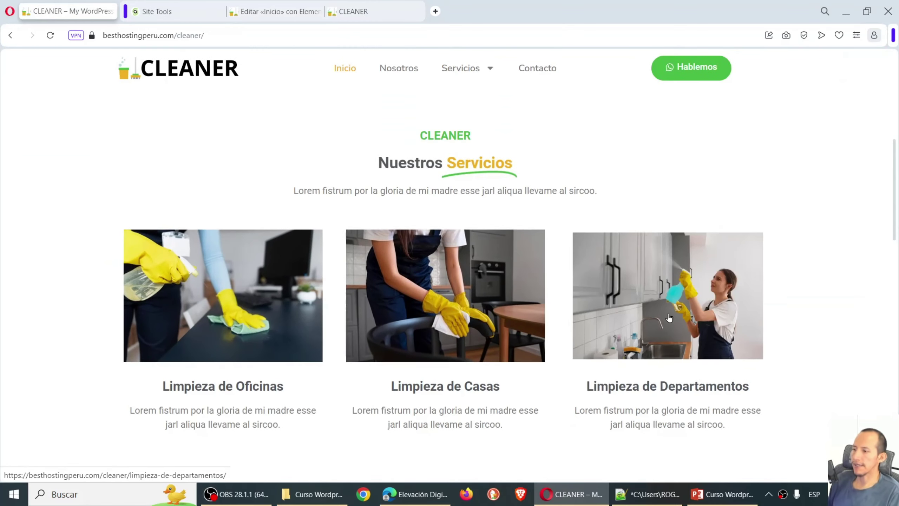
scroll(810, 311, down, 3)
scroll(818, 316, up, 1)
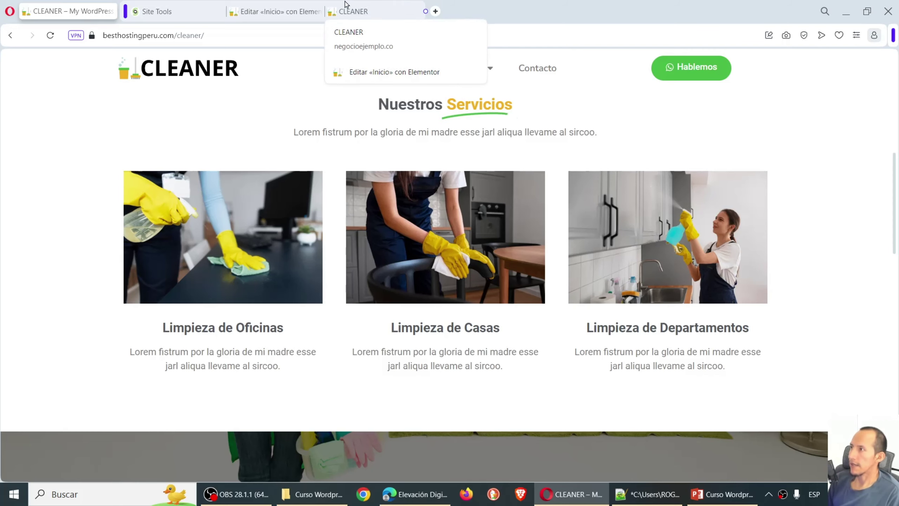
click(277, 11)
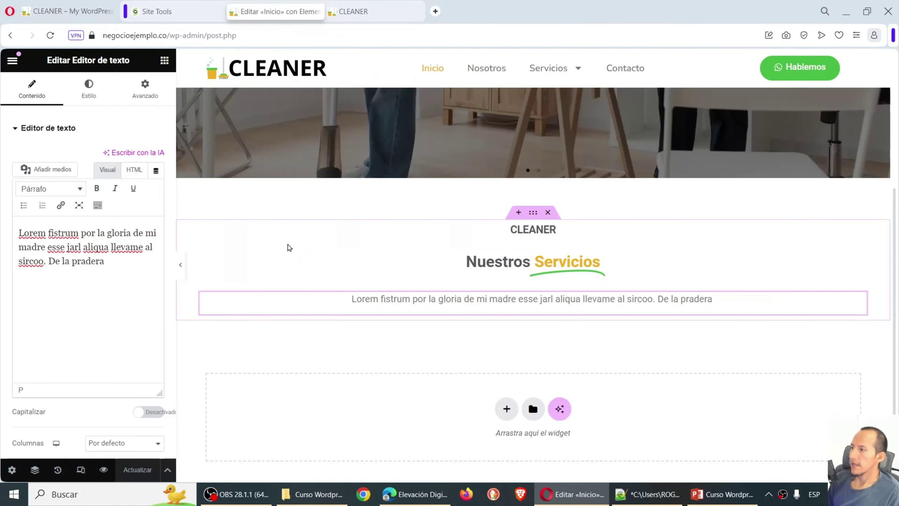
Insert a flexbox container with a three-column structure beneath the services paragraph
scroll(294, 255, down, 2)
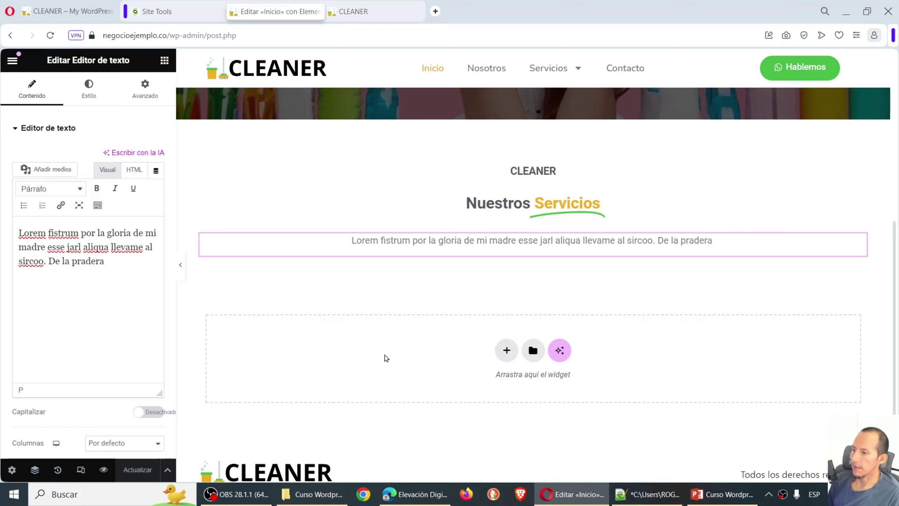
click(507, 351)
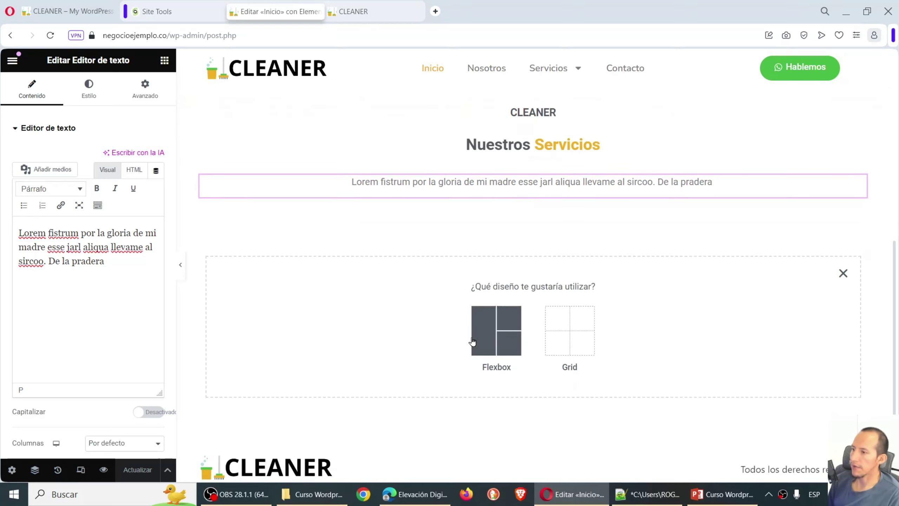
click(502, 335)
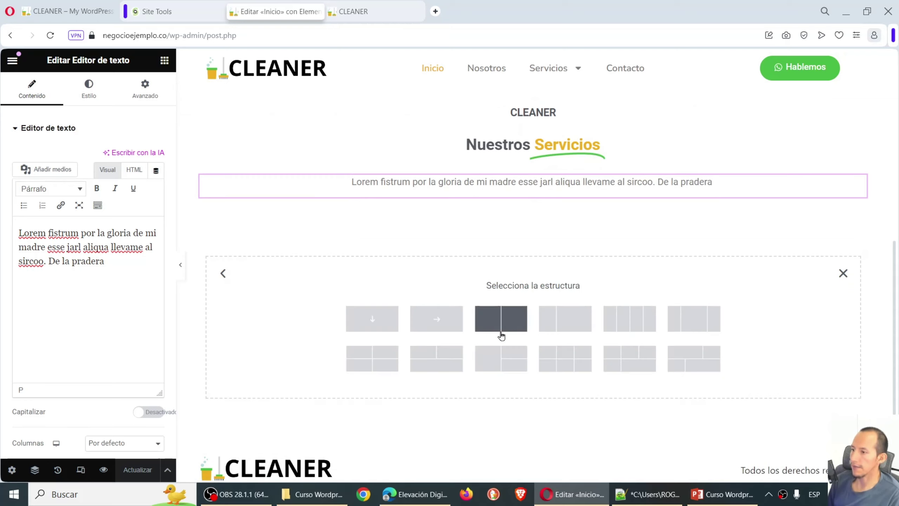
click(692, 327)
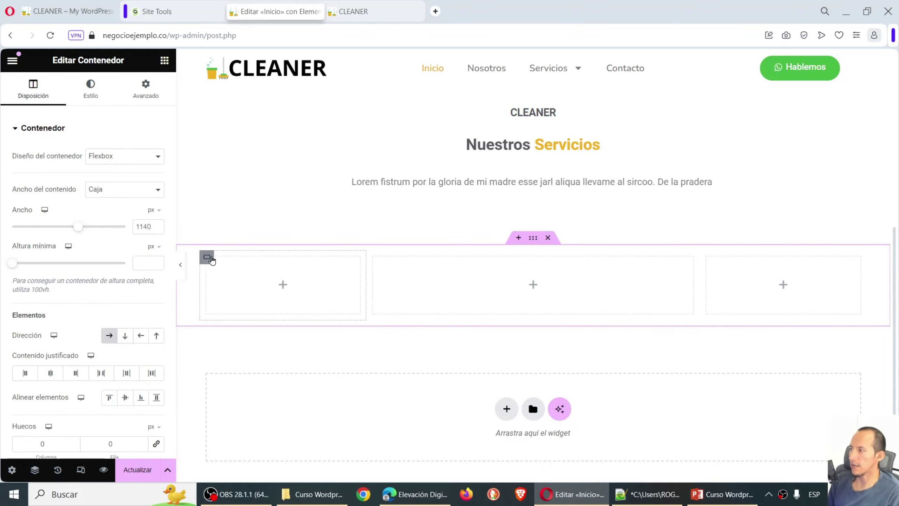
Set the column widths in percent: 33% for the first, 25% middle, 33% last
click(246, 262)
click(374, 258)
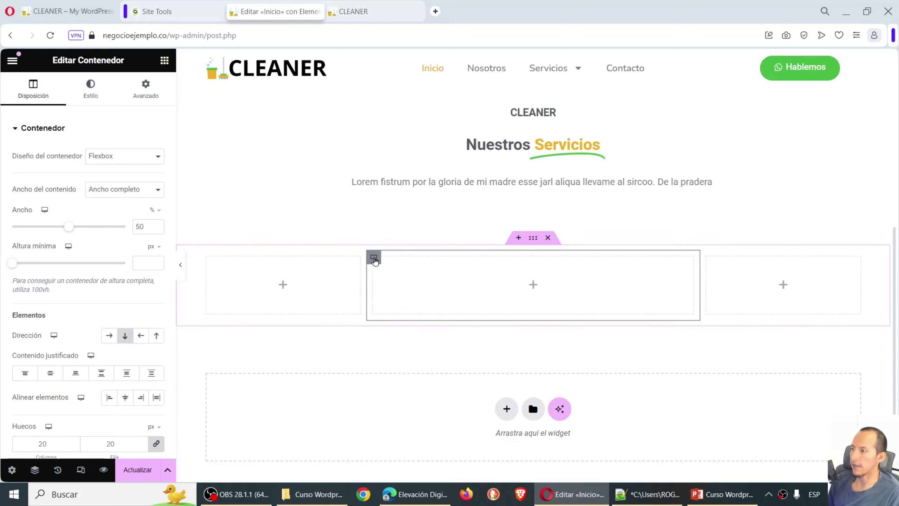
click(208, 259)
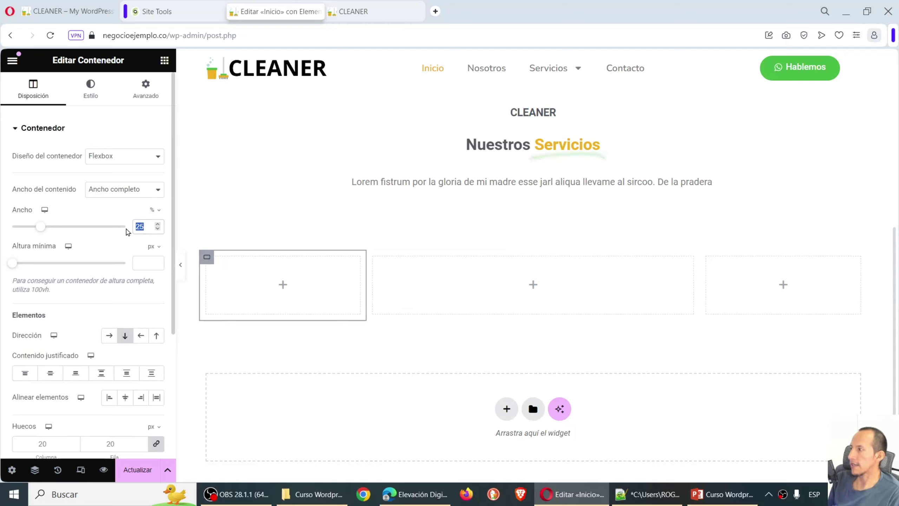
text(33)
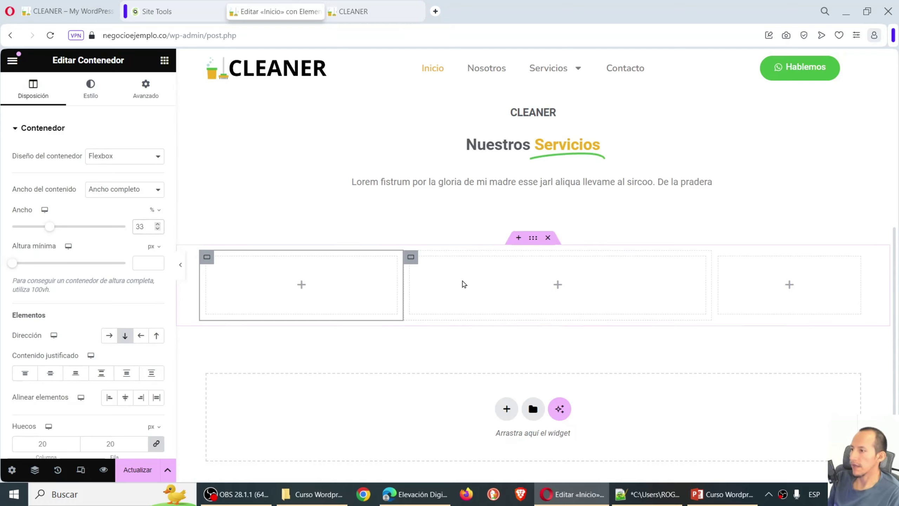
click(410, 259)
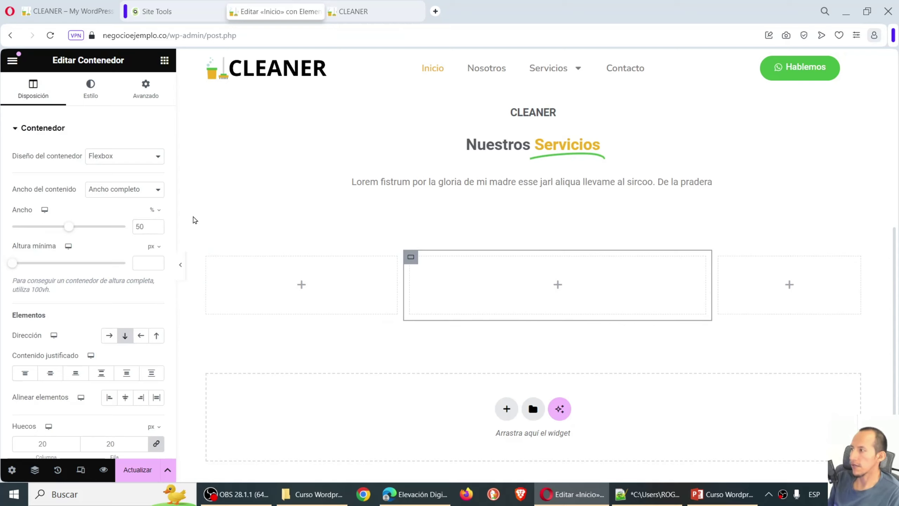
click(154, 210)
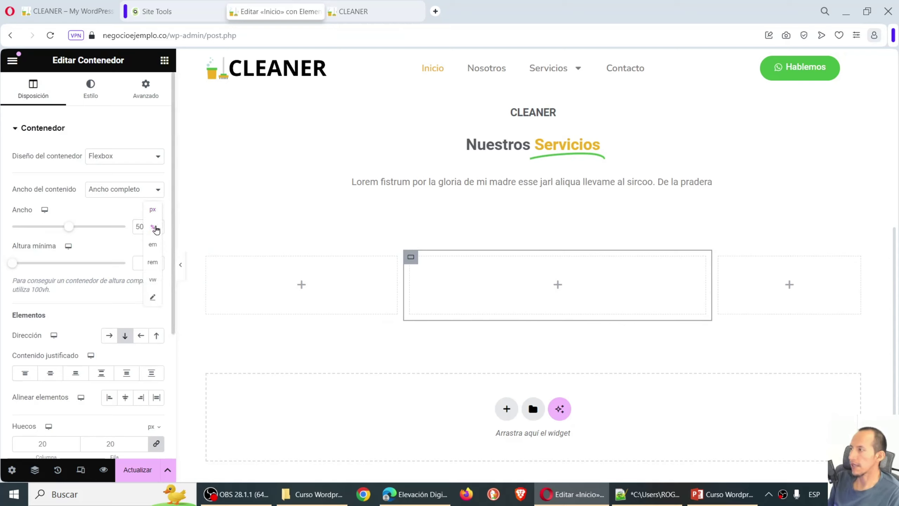
click(155, 227)
key(BackSpace)
text(25)
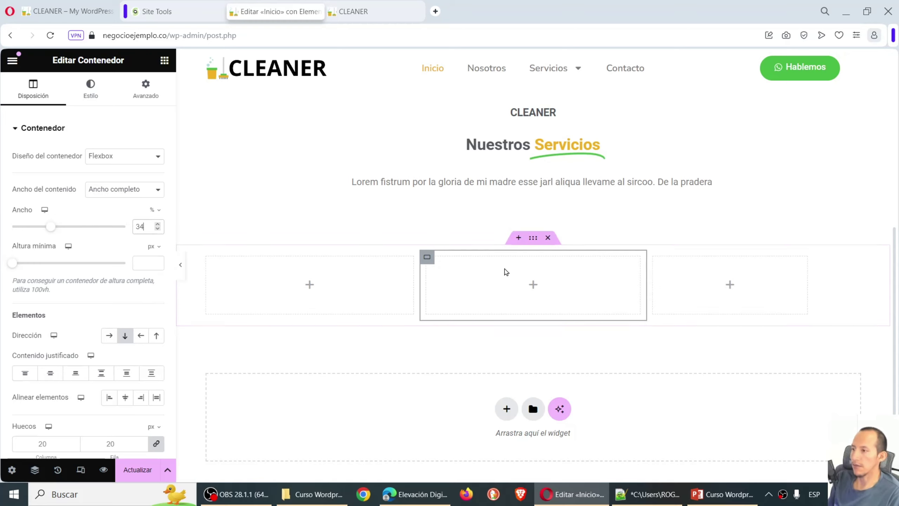
click(653, 258)
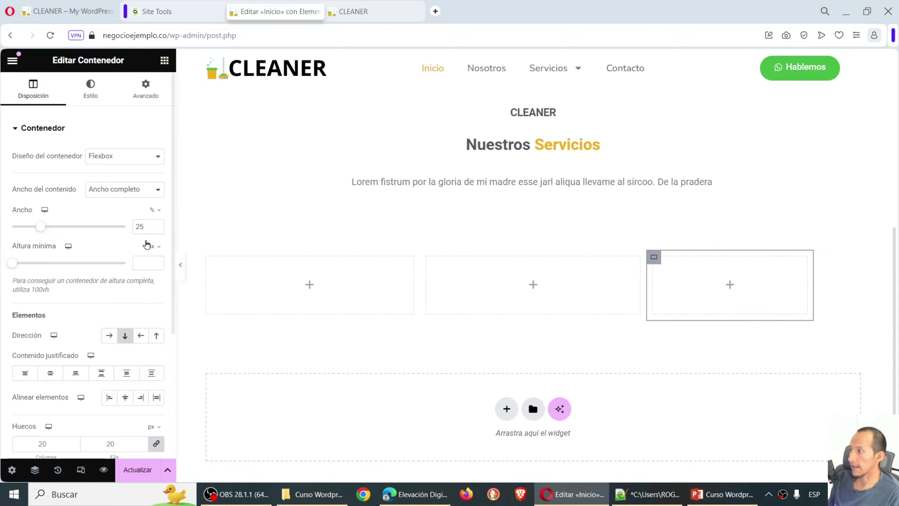
drag(144, 226, 132, 228)
text(33)
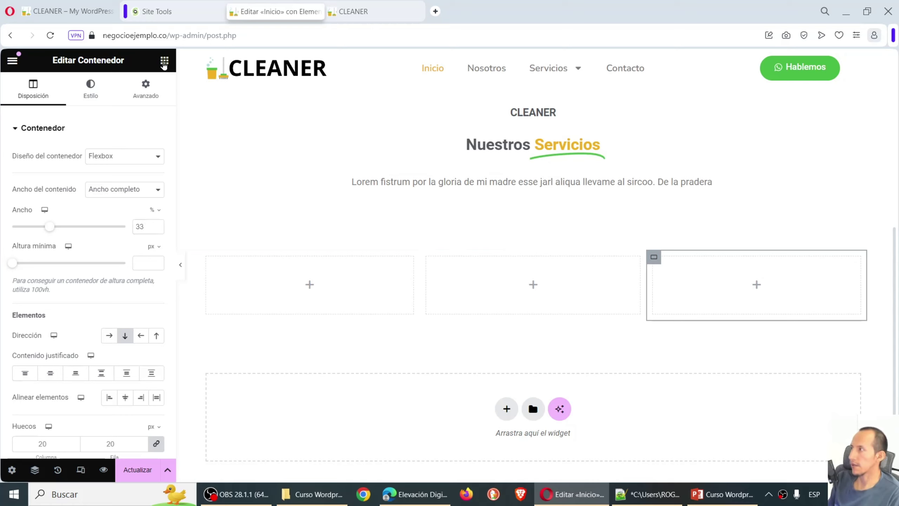
Place a 'Cuadro de imagen' box in column one and paste copies into columns two and three
click(164, 60)
text(cuad)
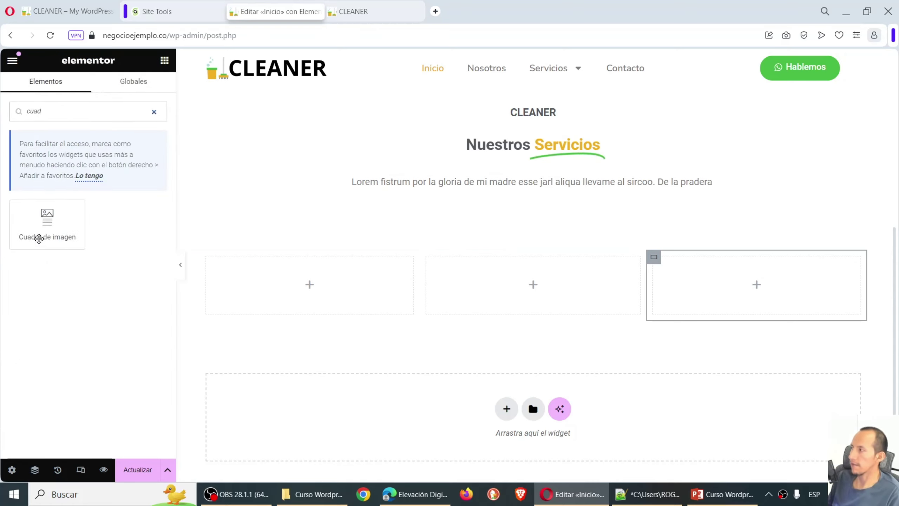
drag(37, 237, 341, 281)
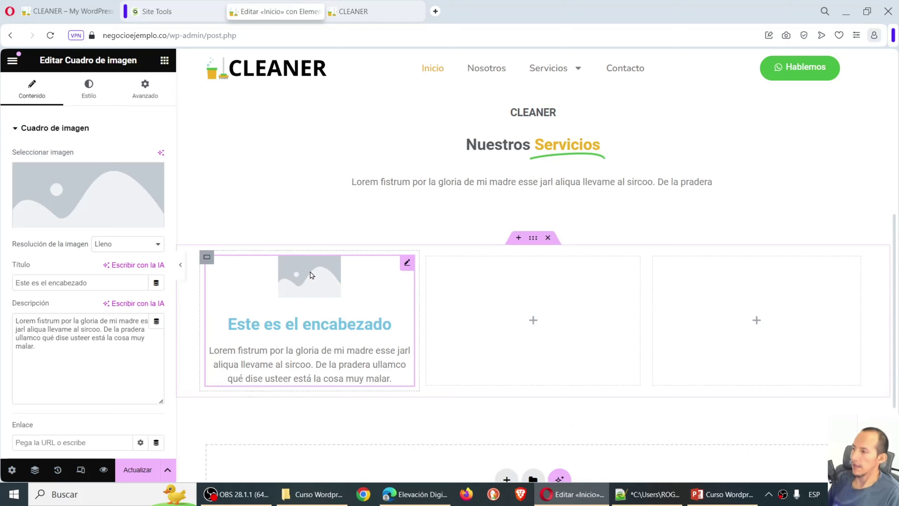
right_click(315, 284)
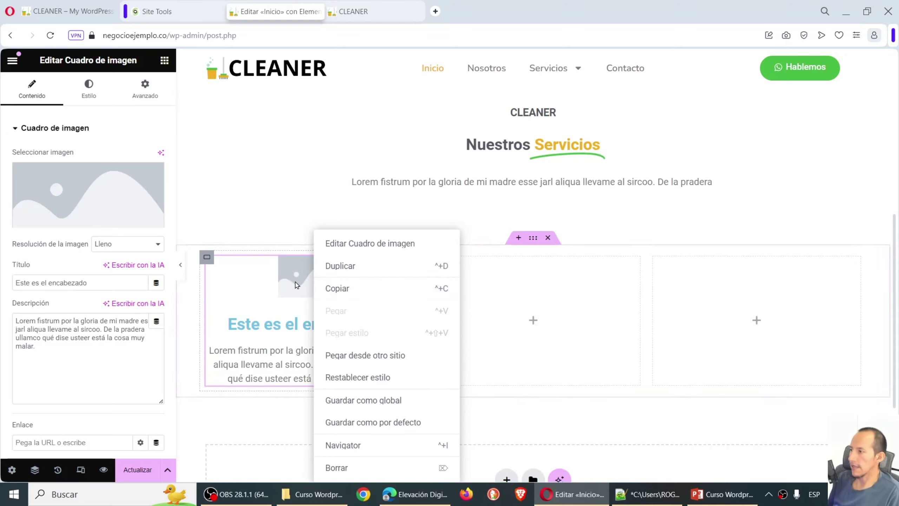
click(352, 292)
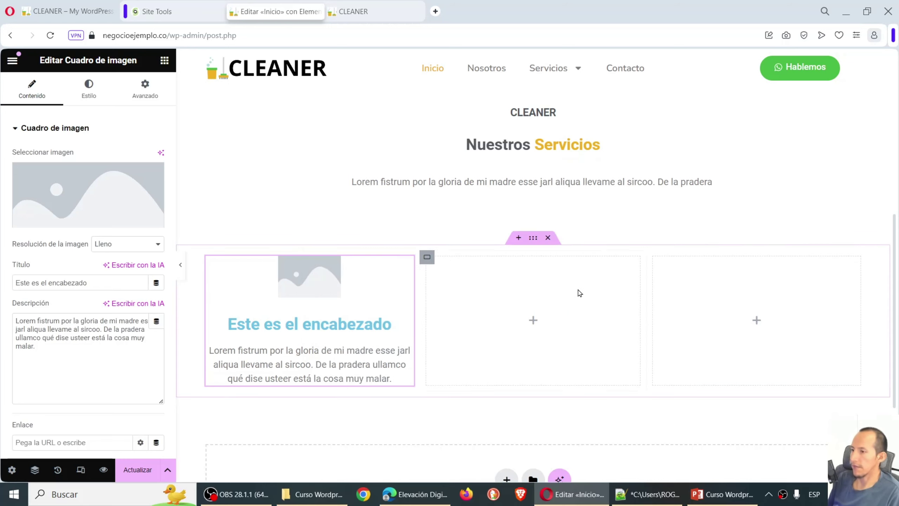
right_click(578, 289)
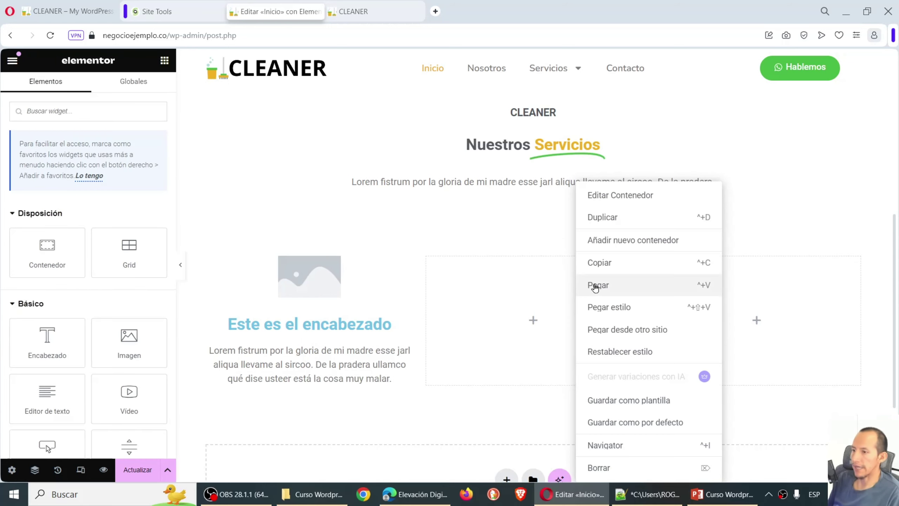
click(595, 288)
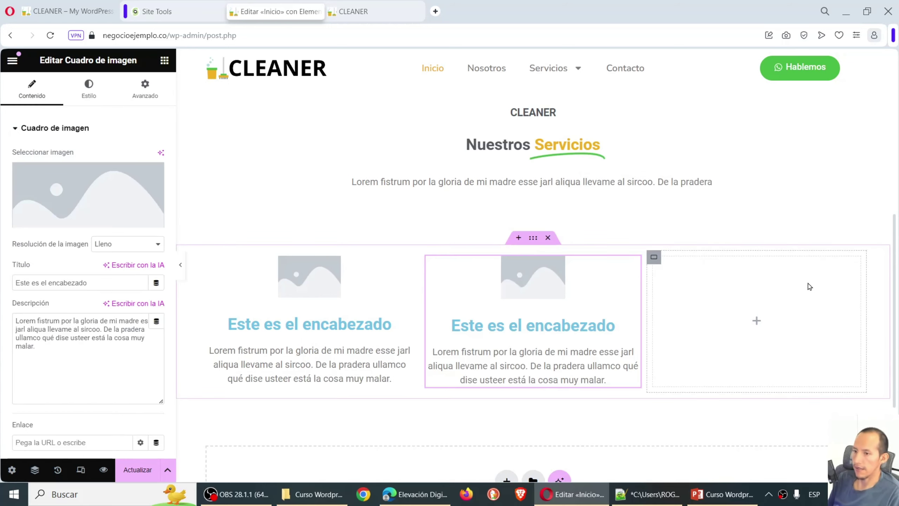
right_click(782, 280)
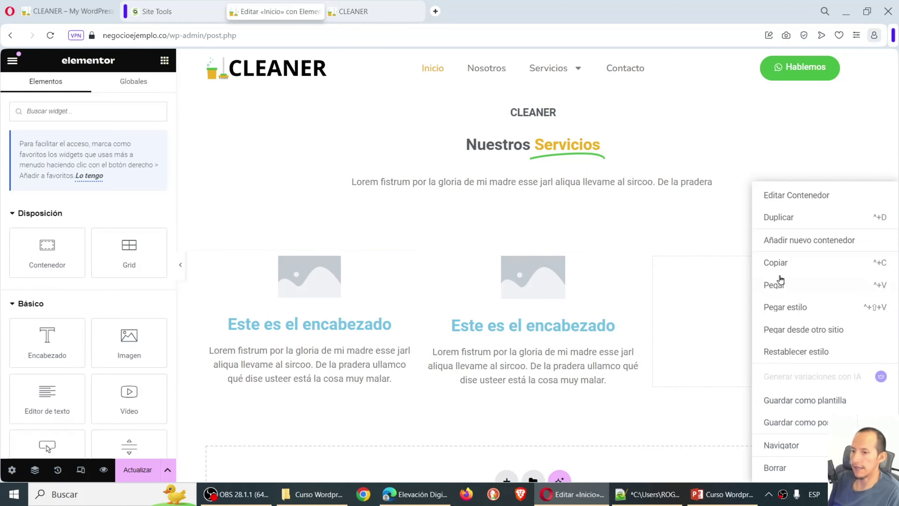
click(798, 288)
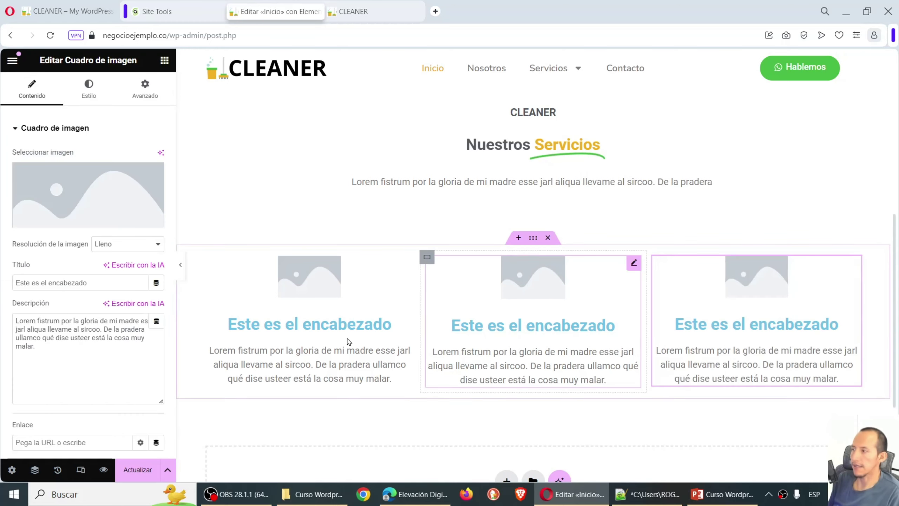
Preview the page without the panel, then delete the row holding the three cards
click(181, 265)
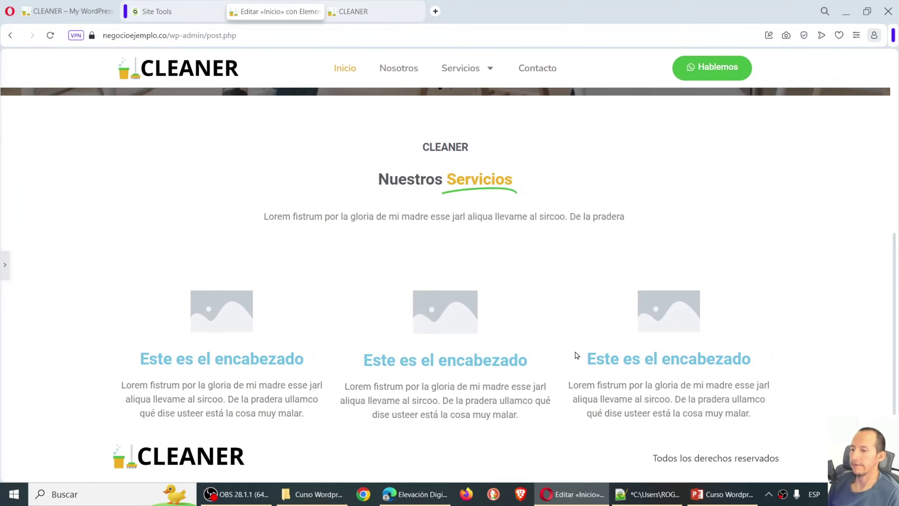
click(11, 263)
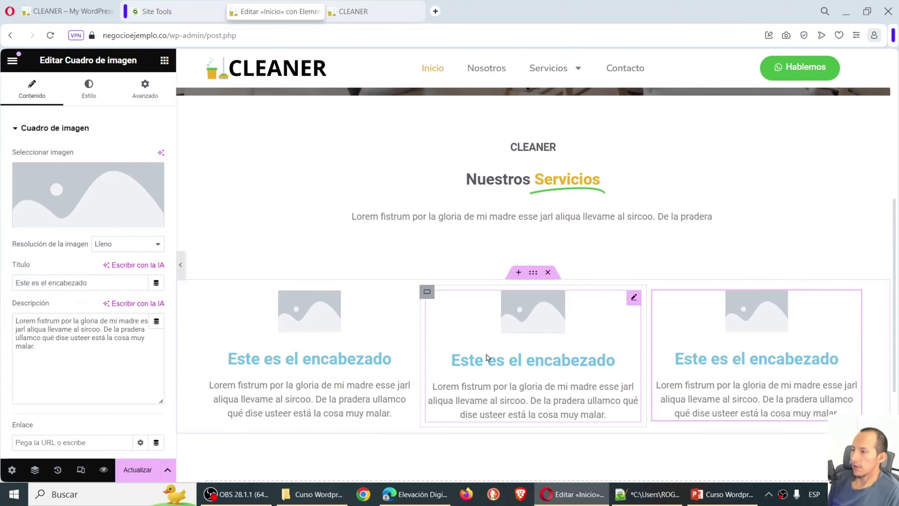
scroll(551, 347, down, 2)
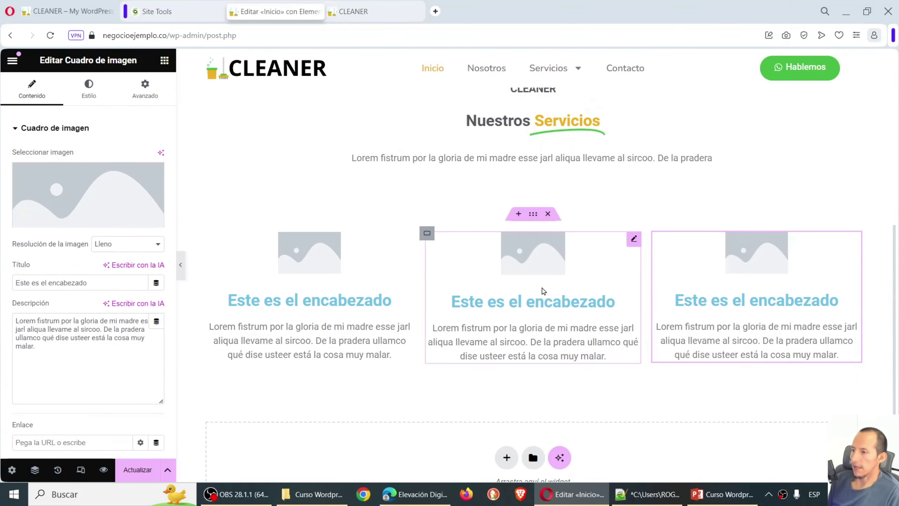
click(548, 217)
scroll(532, 376, up, 2)
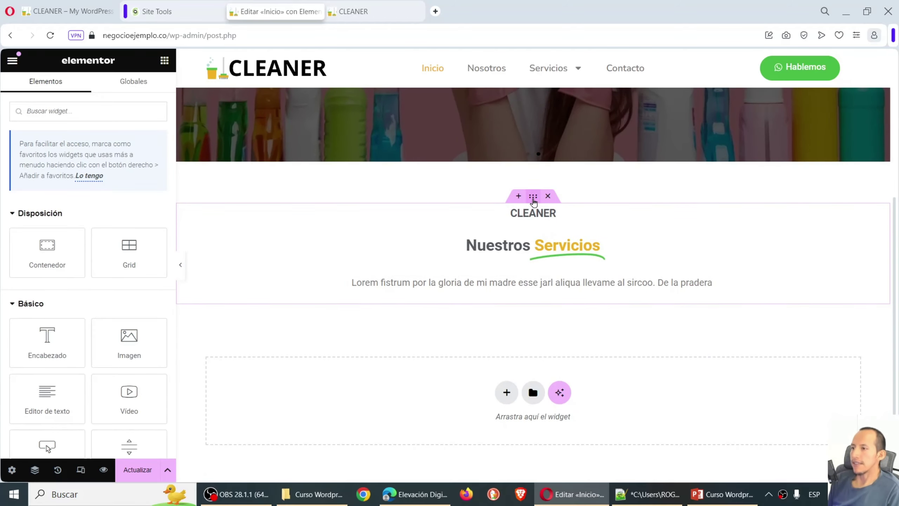
Start a new container below the services heading to show the Flexbox/Grid chooser, then close it
click(533, 200)
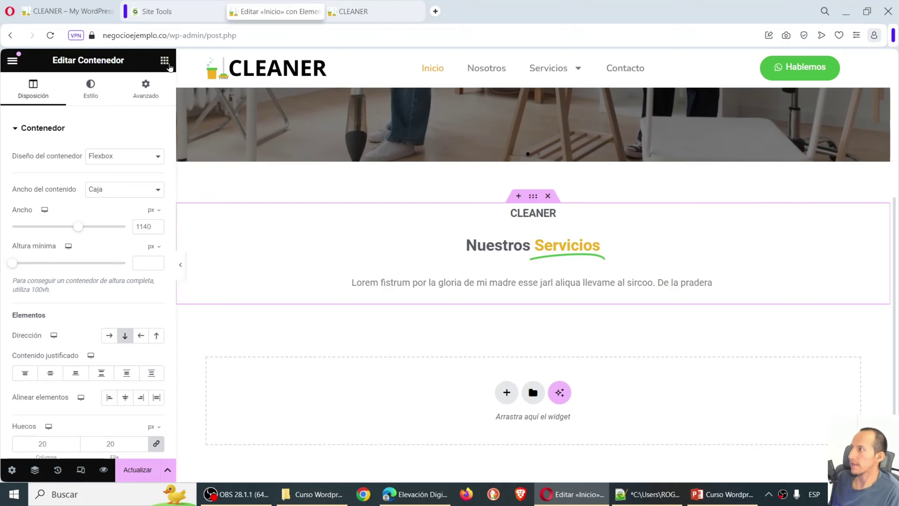
click(165, 62)
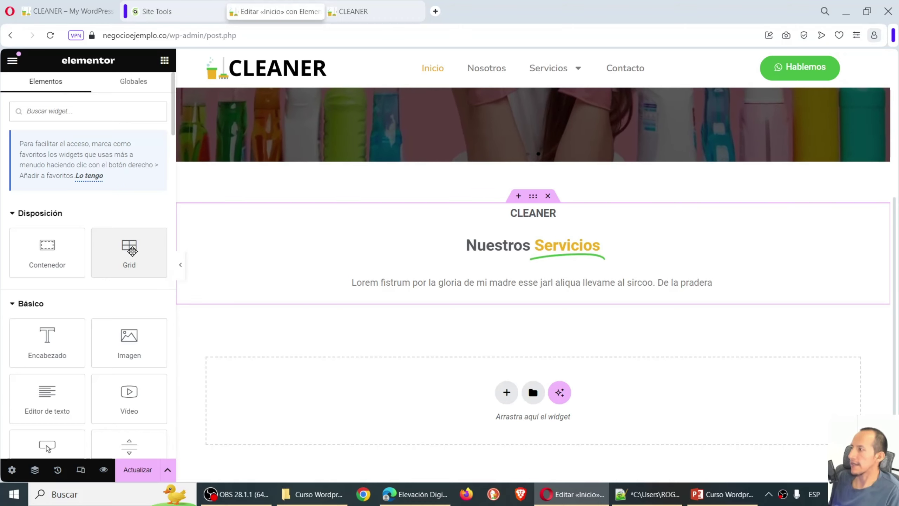
drag(131, 252, 596, 301)
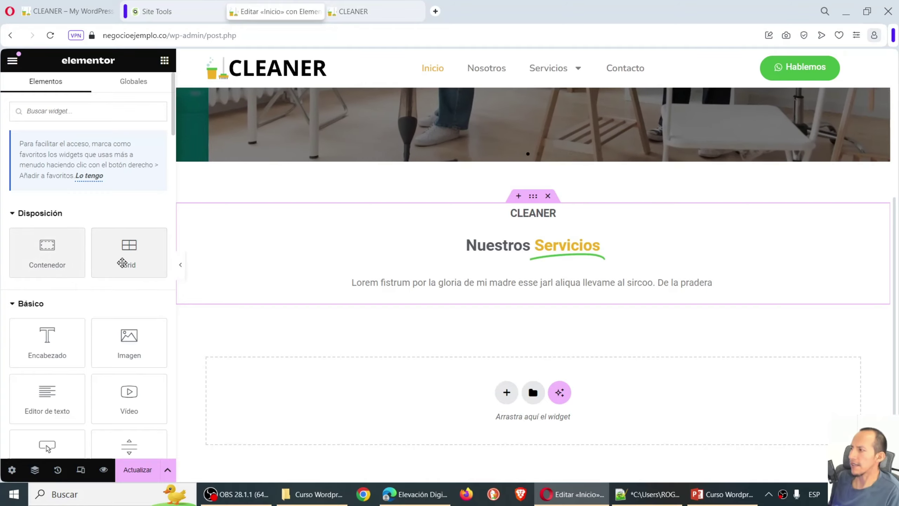
click(507, 392)
scroll(518, 438, down, 2)
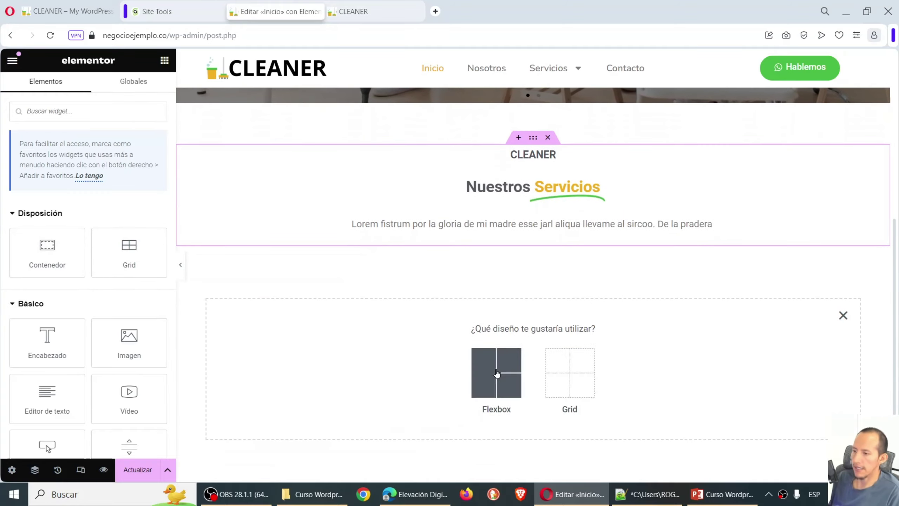
click(844, 316)
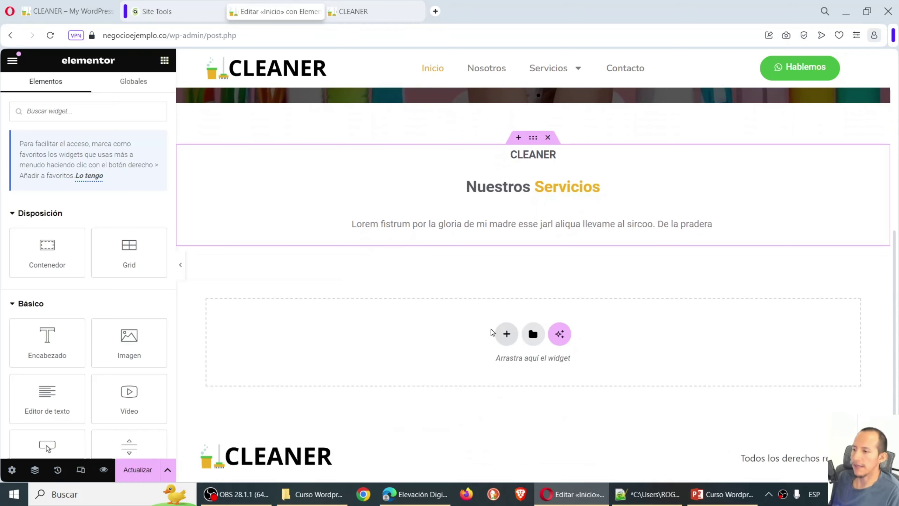
Reopen the layout chooser under the services heading and close it without adding anything
click(506, 331)
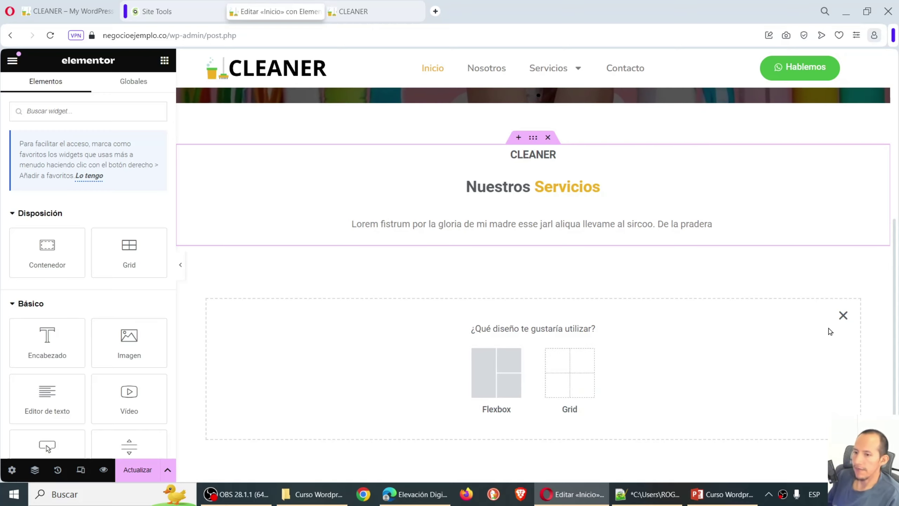
click(843, 315)
scroll(592, 368, up, 3)
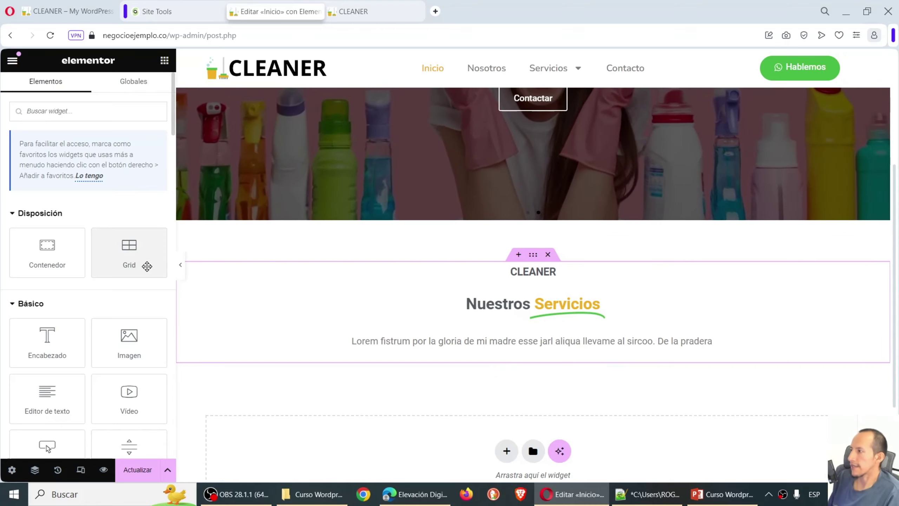
Add a three-column, two-row grid below the services text, then delete it again
drag(147, 266, 485, 351)
scroll(539, 362, down, 5)
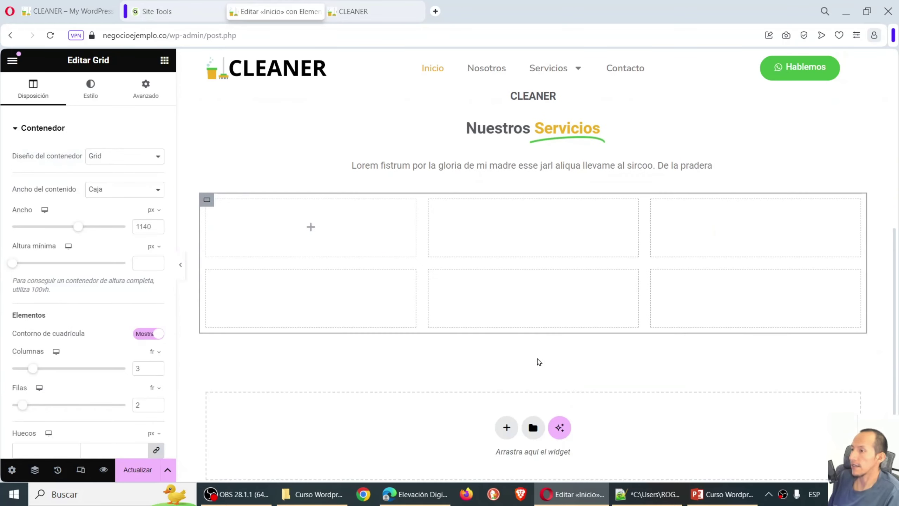
scroll(538, 362, up, 2)
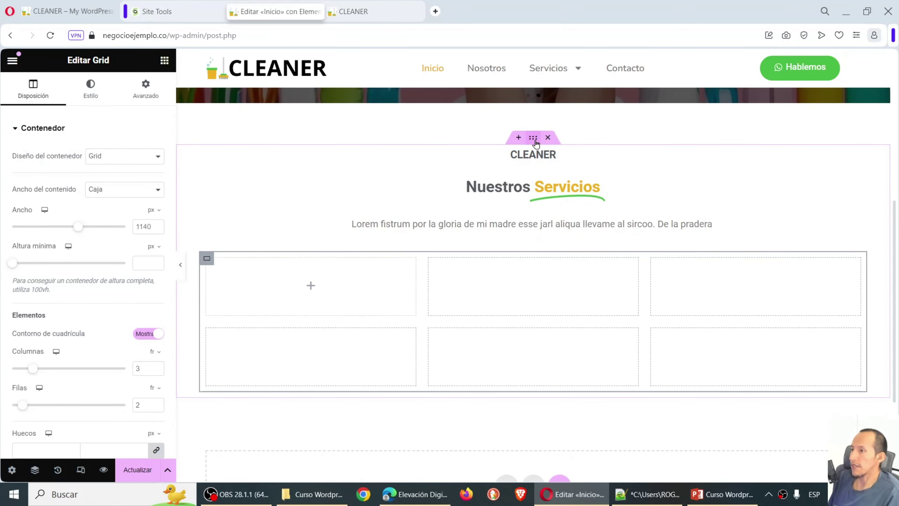
click(537, 142)
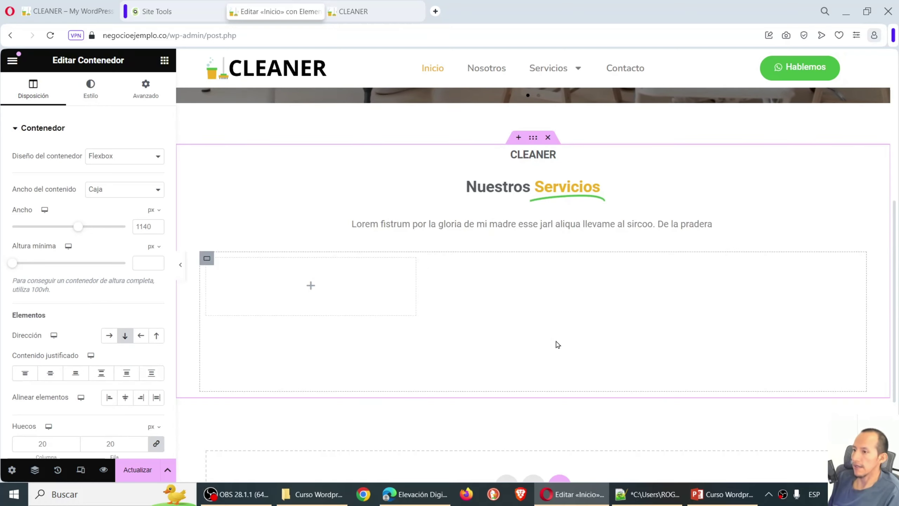
click(208, 260)
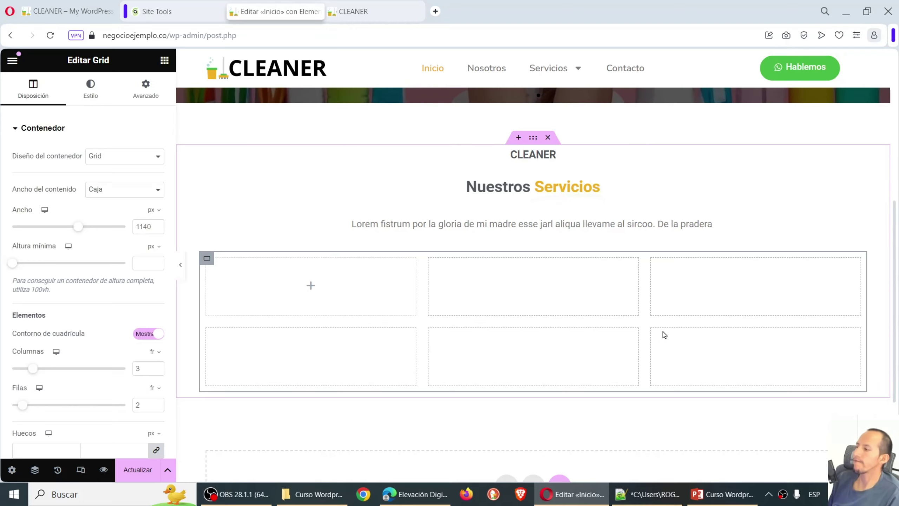
right_click(206, 261)
click(203, 261)
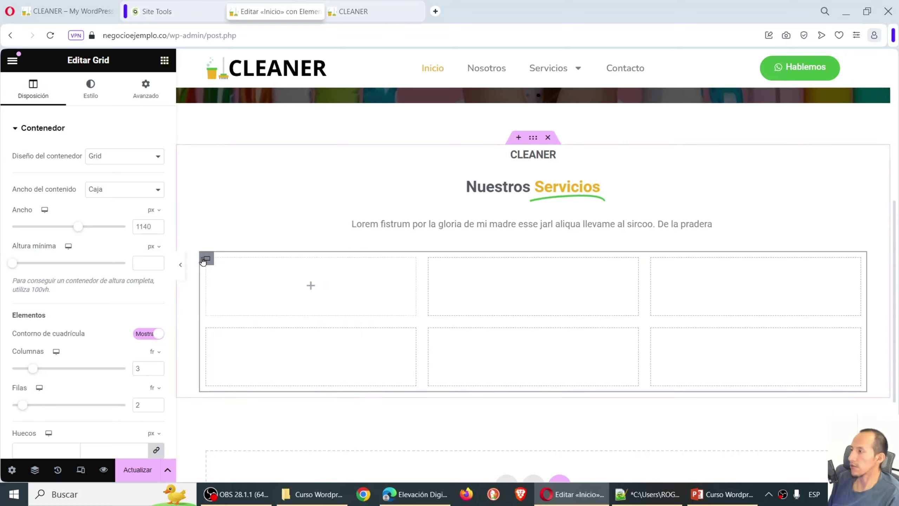
right_click(208, 261)
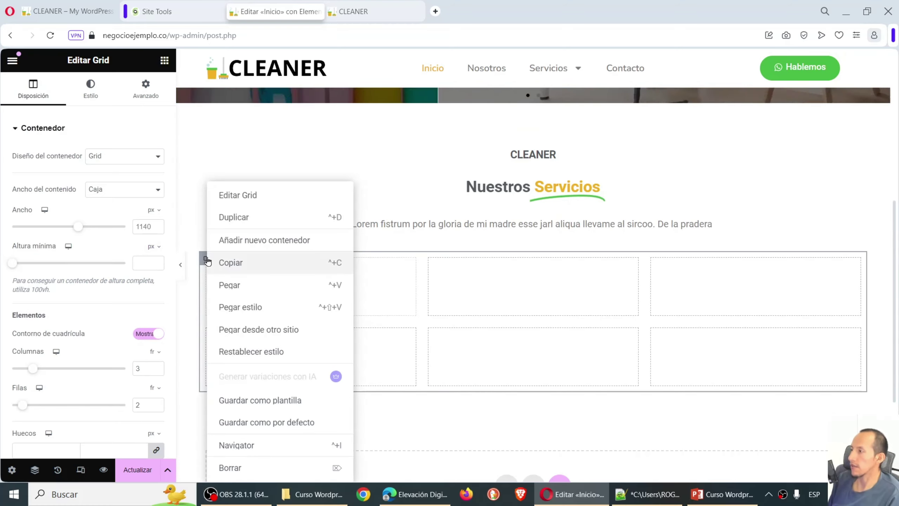
click(235, 468)
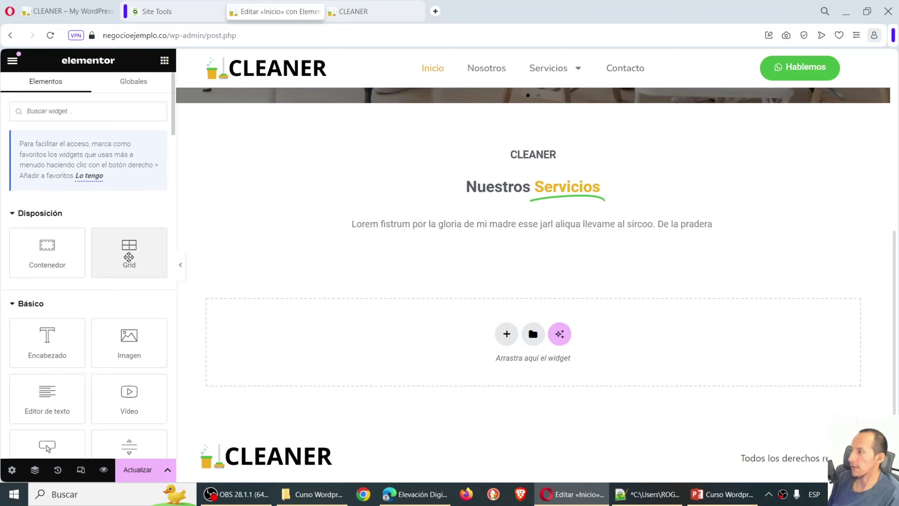
Drop a Grid under the intro text and set it to 3 columns and 1 row
drag(137, 262, 521, 238)
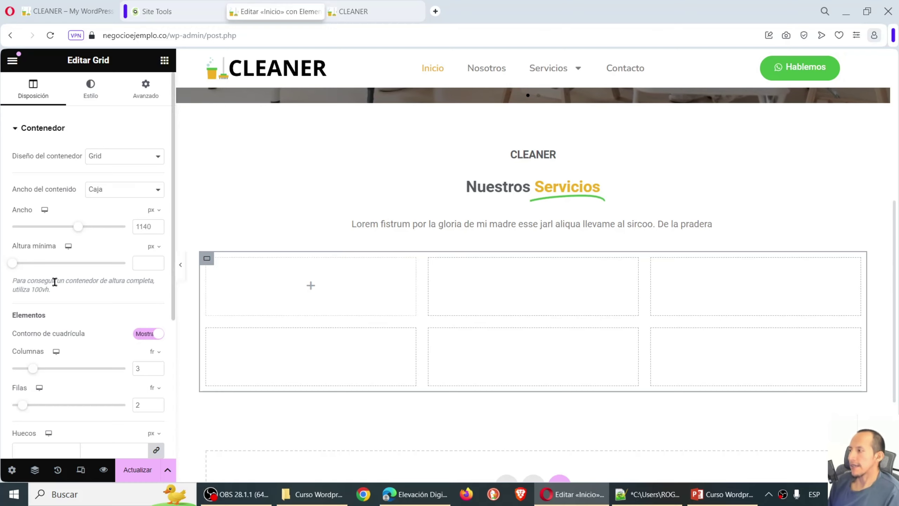
scroll(55, 281, down, 3)
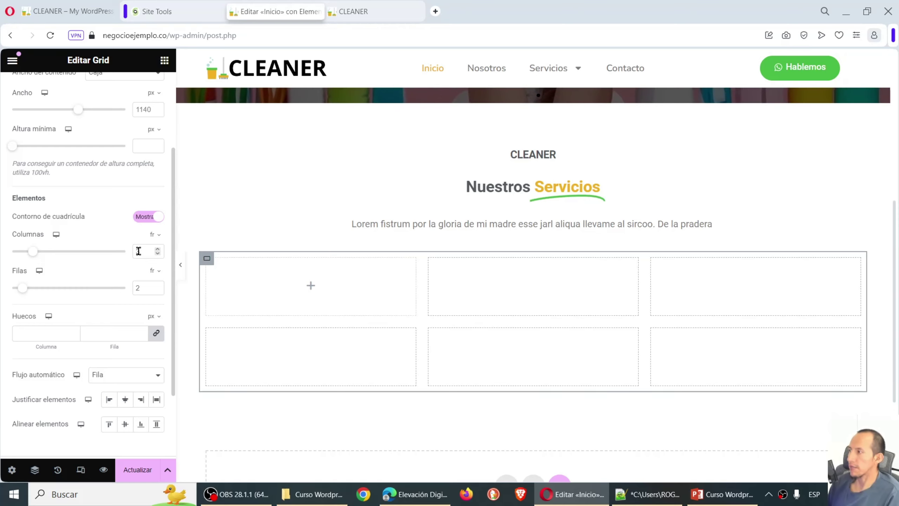
click(157, 249)
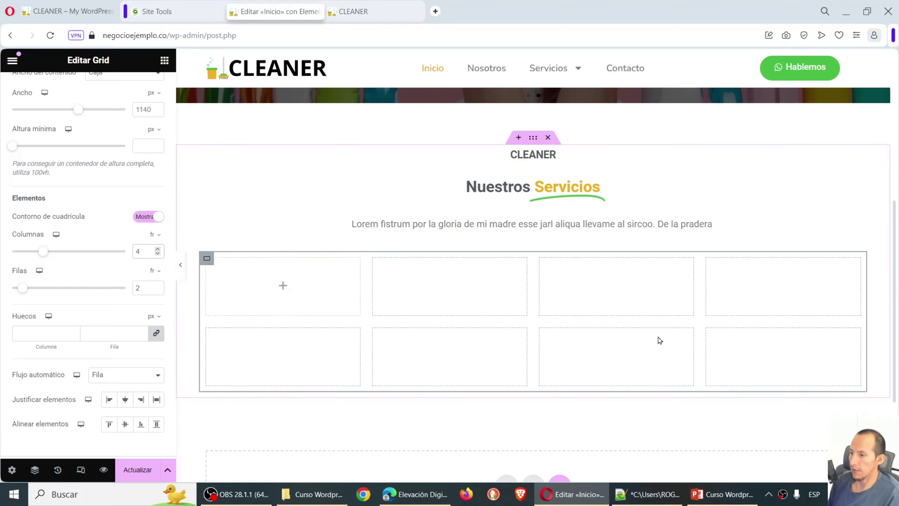
click(157, 289)
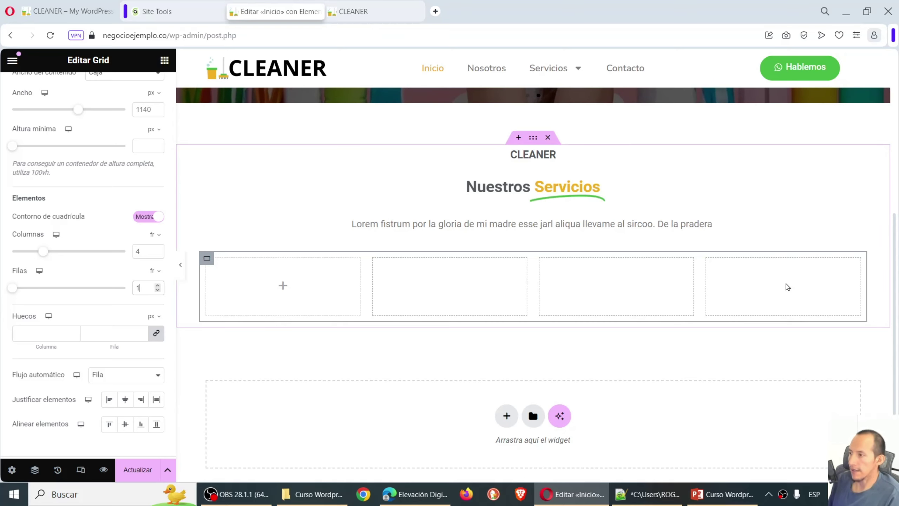
click(158, 255)
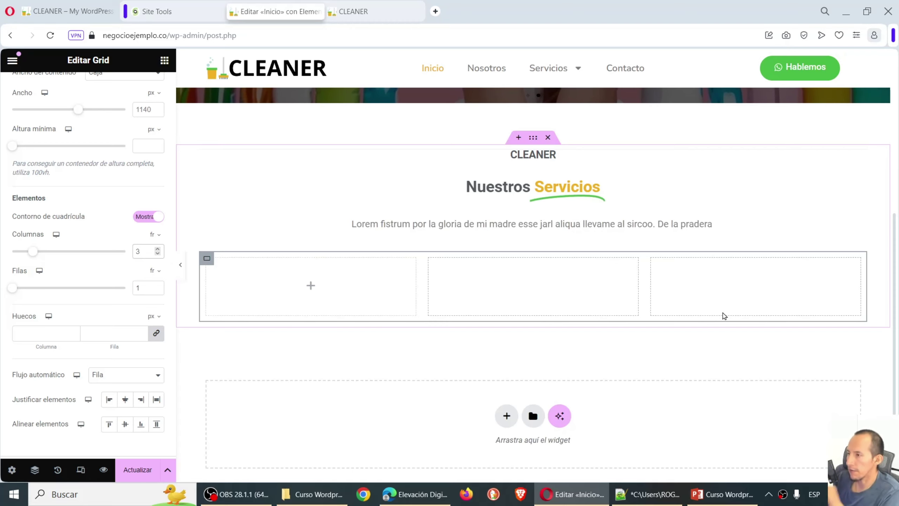
scroll(74, 296, up, 3)
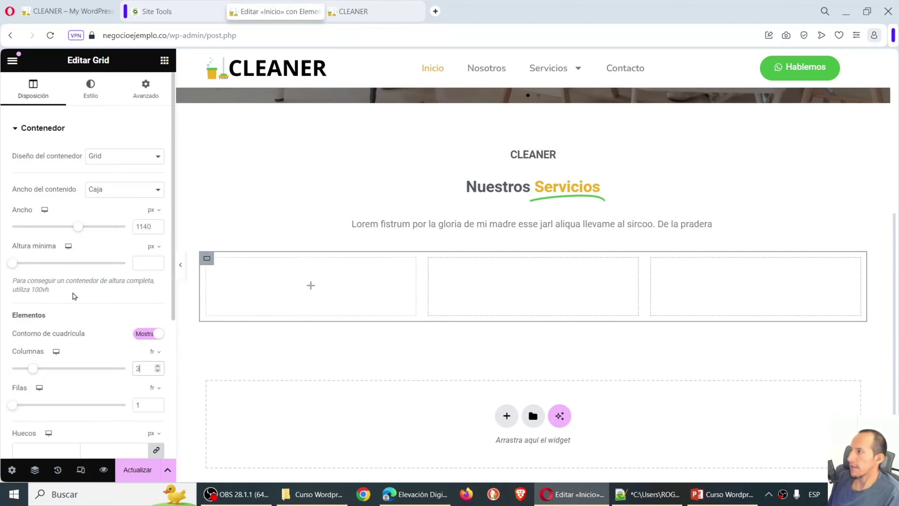
click(165, 60)
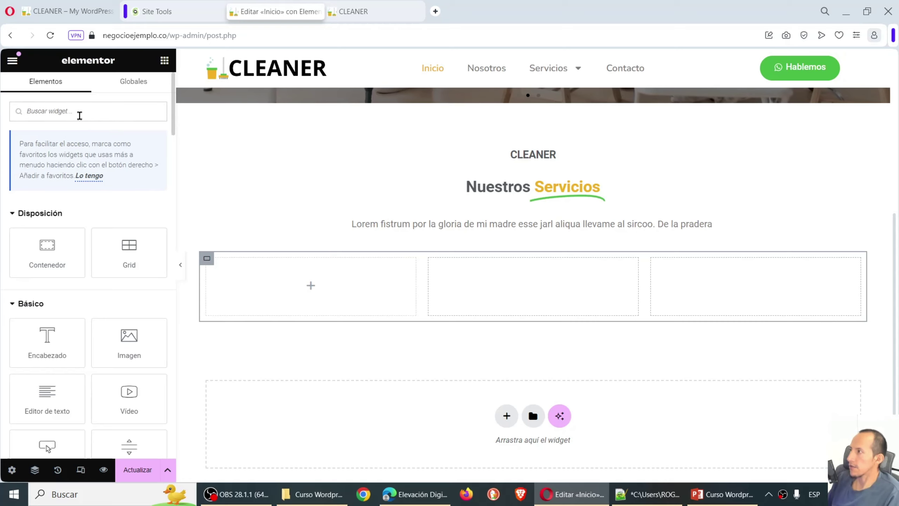
Put a 'Cuadro de imagen' box in the first grid cell and paste copies into cells two and three
text(cuad)
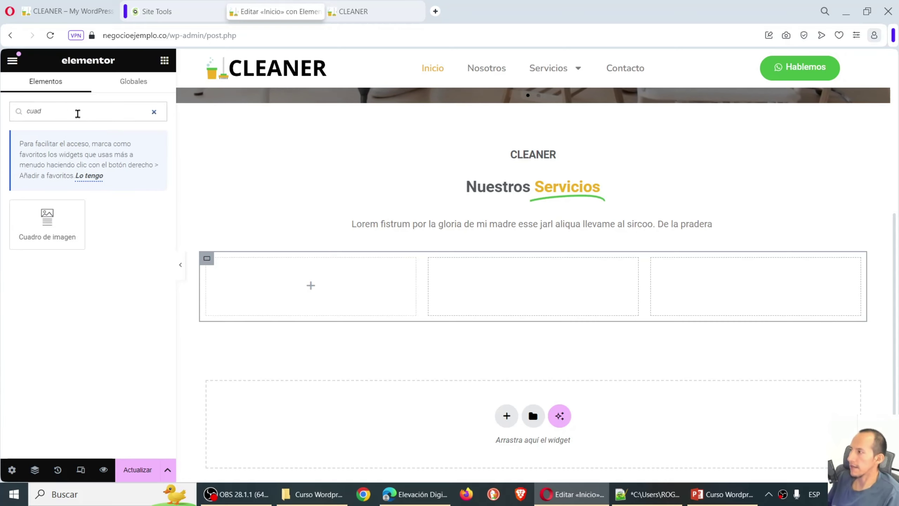
drag(69, 230, 386, 312)
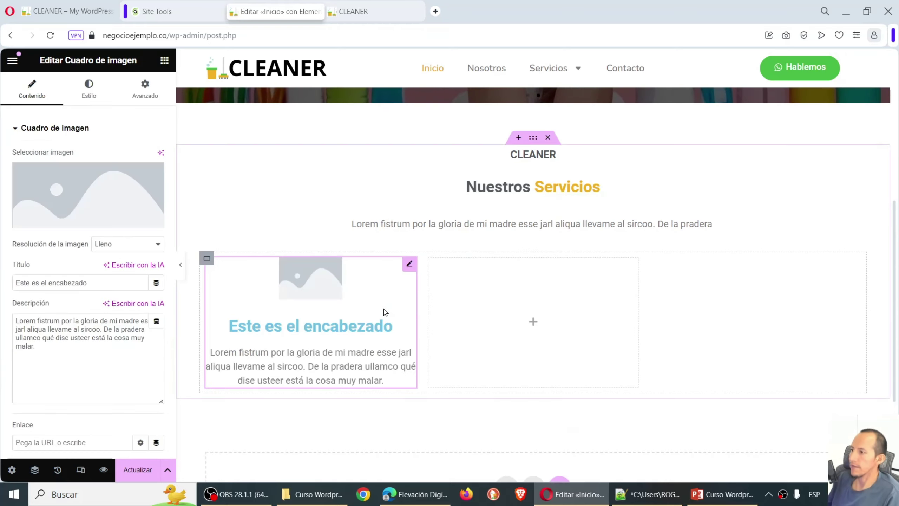
right_click(364, 283)
click(395, 289)
right_click(578, 291)
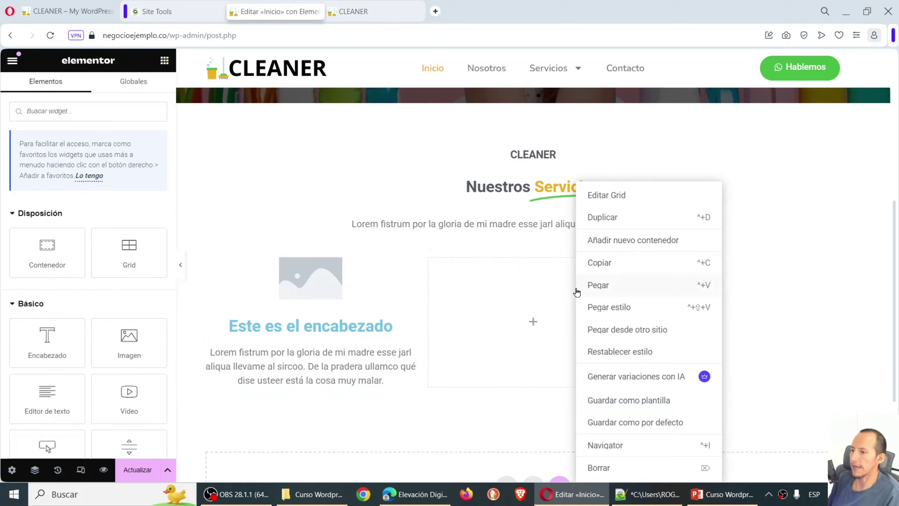
click(620, 295)
right_click(817, 307)
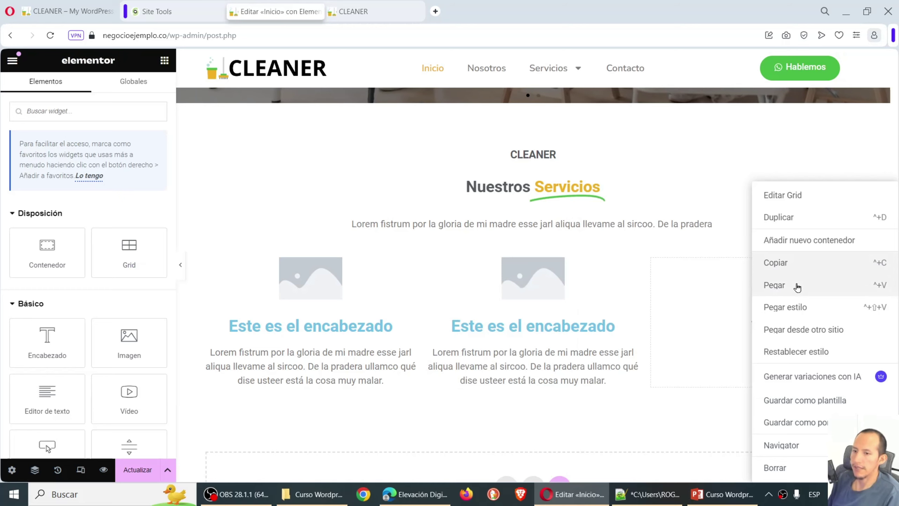
click(797, 287)
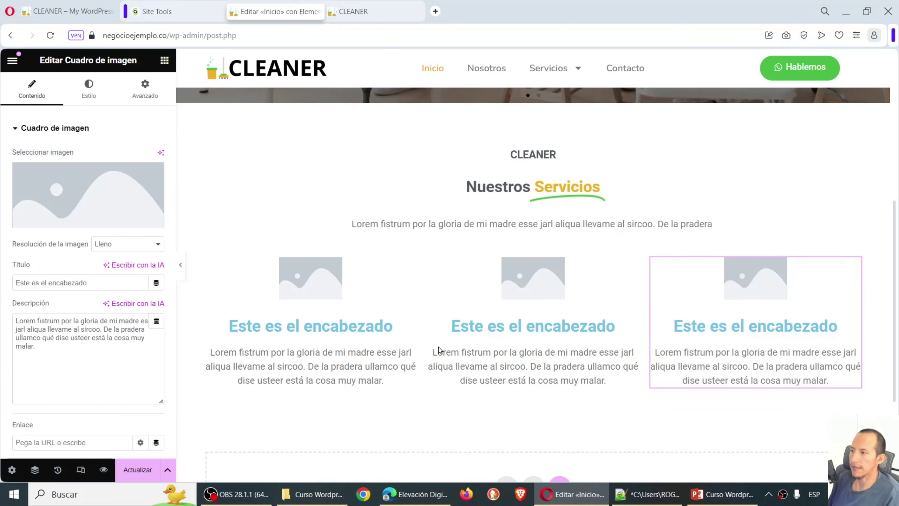
Preview the page full width, then delete the grid with its three image boxes
click(182, 268)
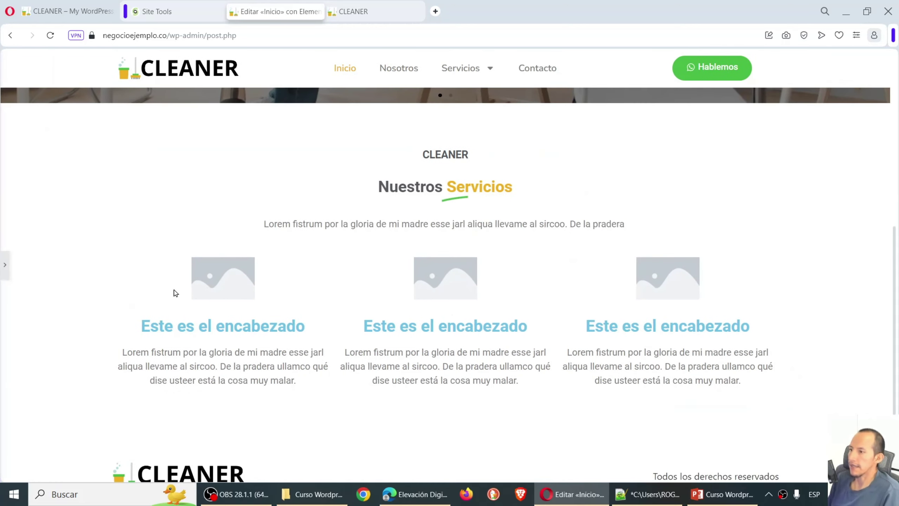
click(4, 269)
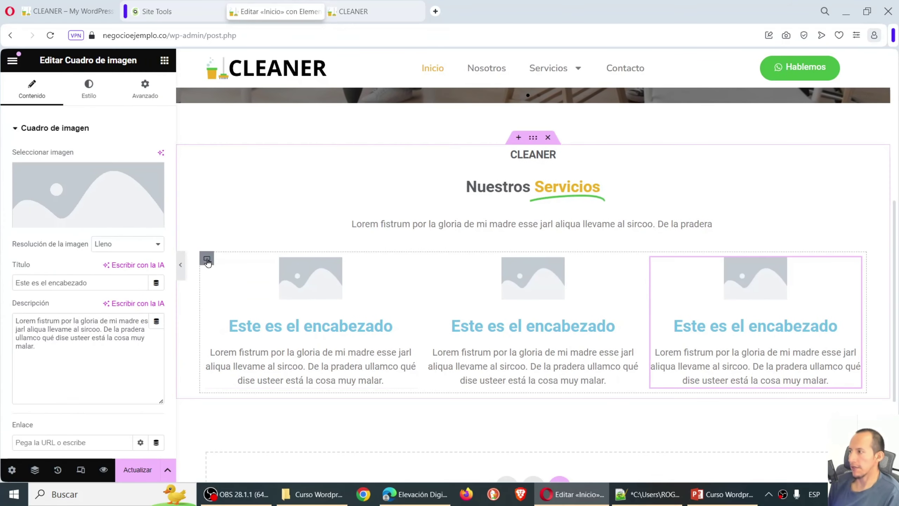
click(207, 259)
right_click(209, 261)
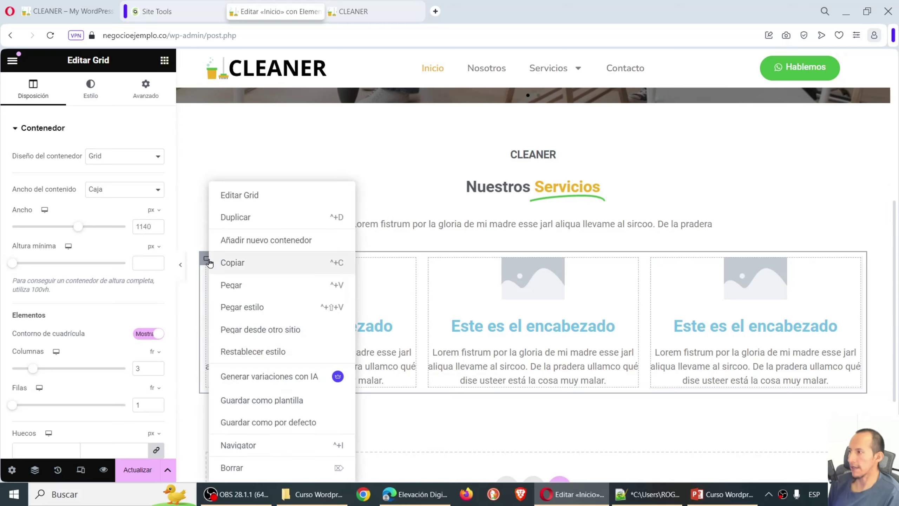
click(232, 468)
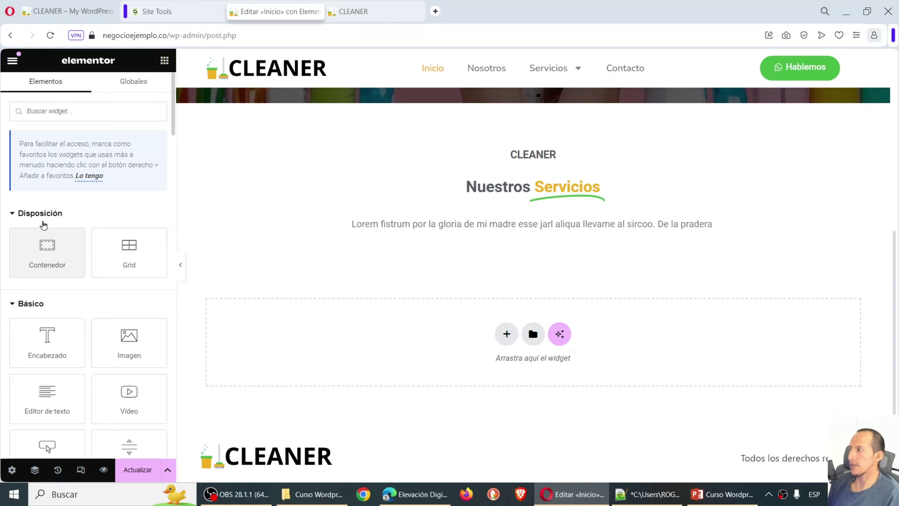
Drop a Contenedor below the Nuestros Servicios intro text and nest a second container inside it
drag(49, 259, 482, 233)
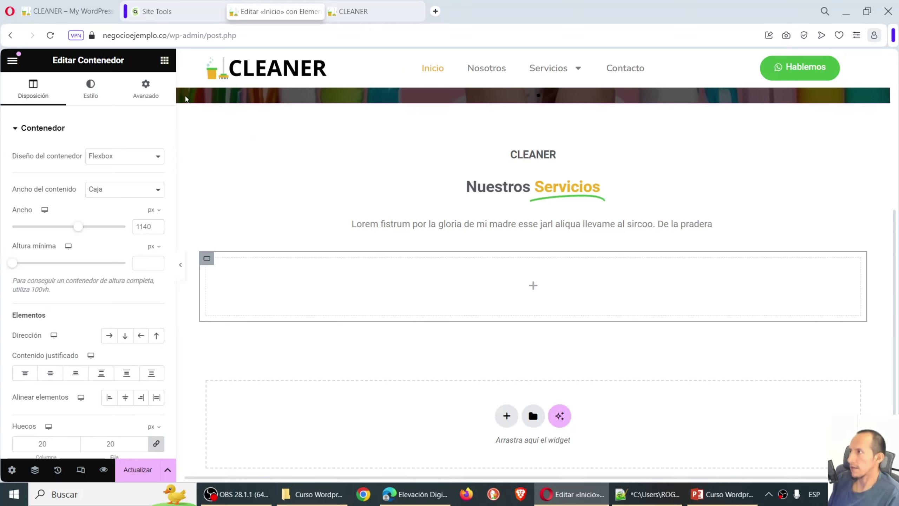
click(165, 62)
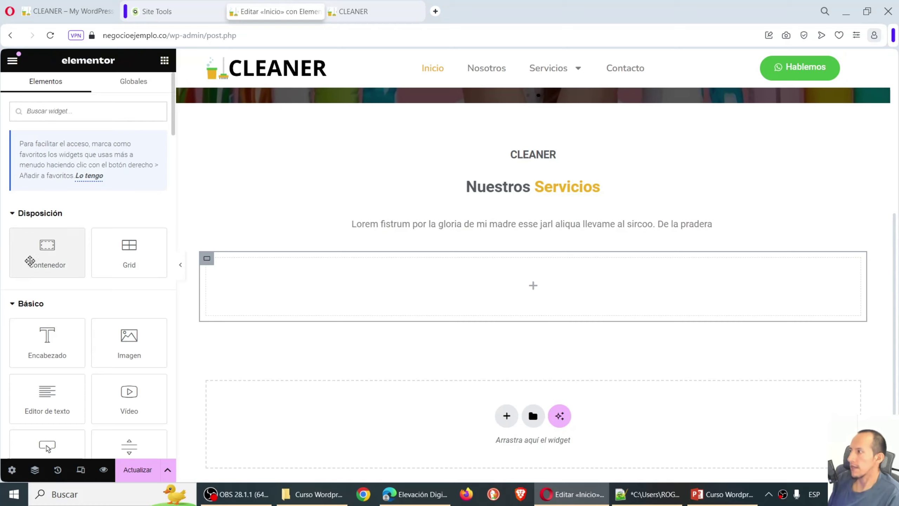
drag(46, 249, 259, 282)
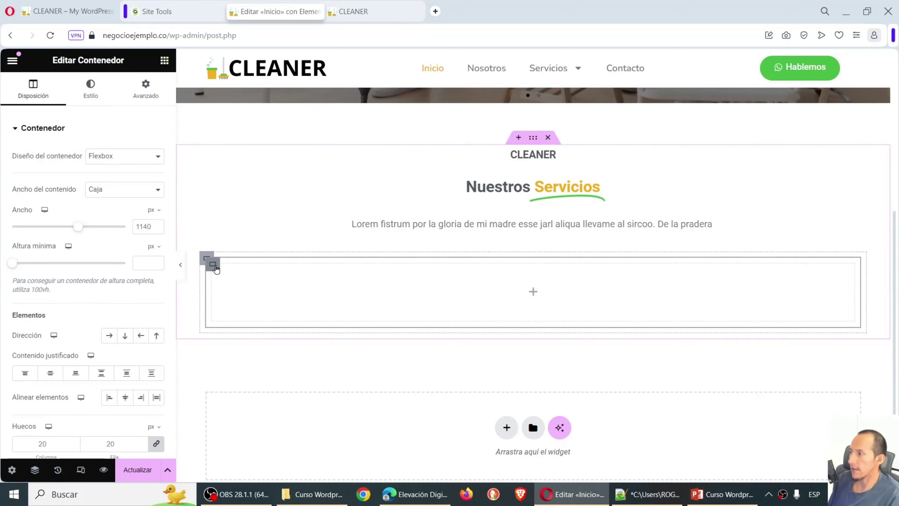
Try adding another nested container below the first, then delete that misplaced lower container
click(165, 63)
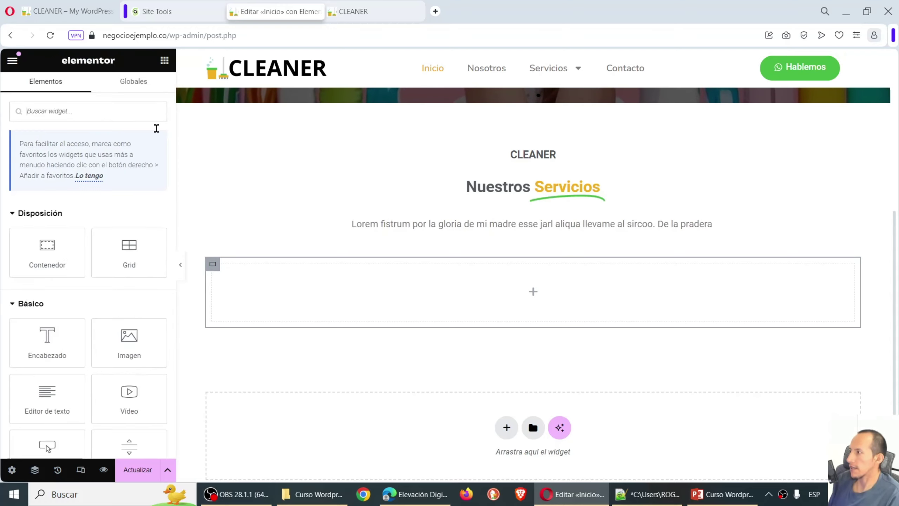
drag(54, 252, 332, 293)
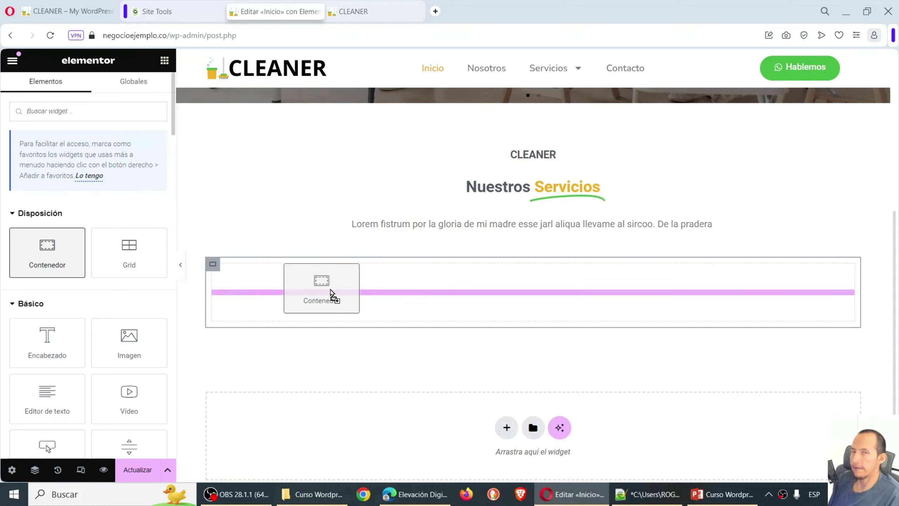
drag(331, 293, 313, 329)
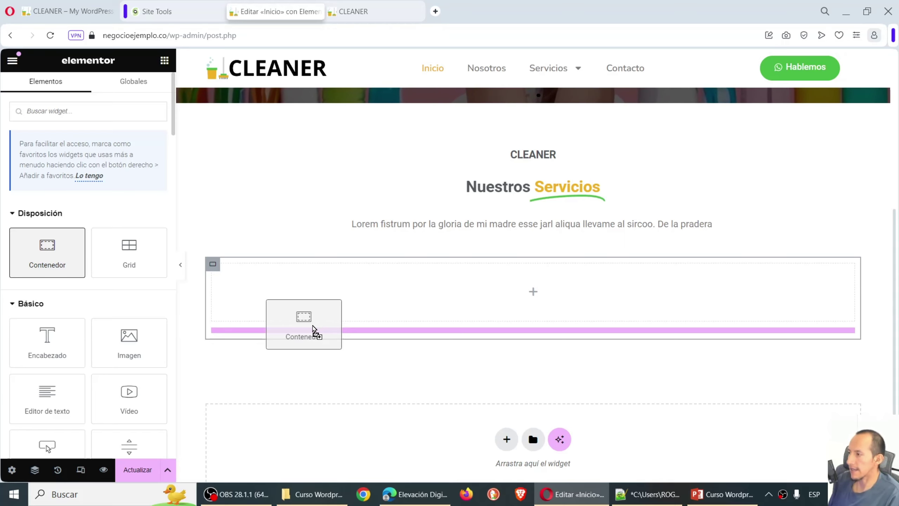
drag(313, 329, 313, 329)
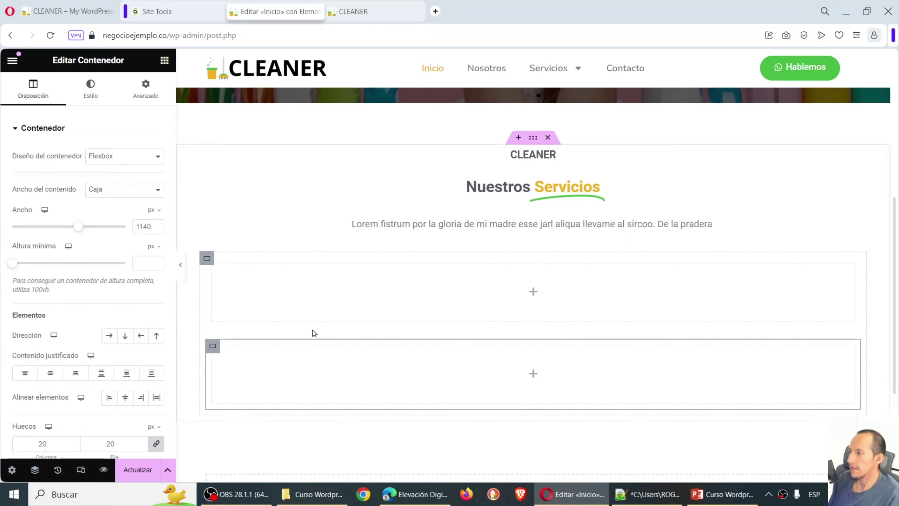
click(209, 260)
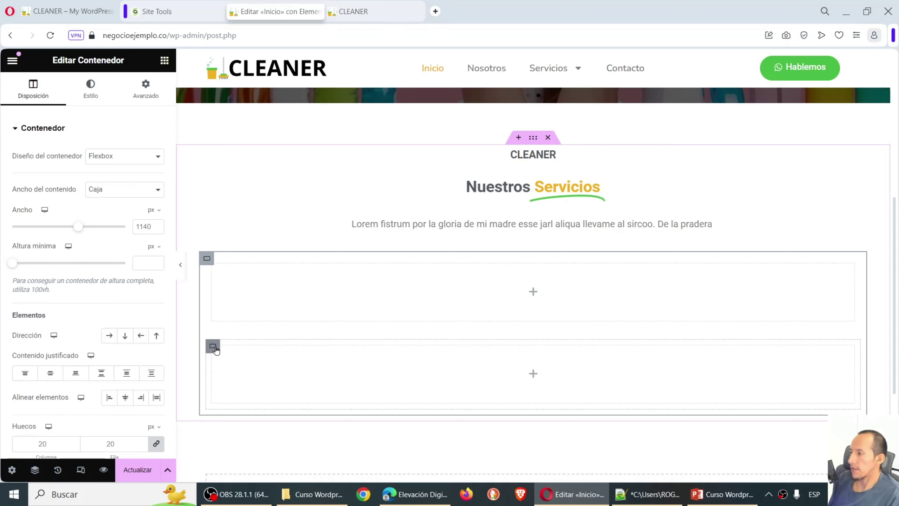
right_click(214, 348)
click(239, 468)
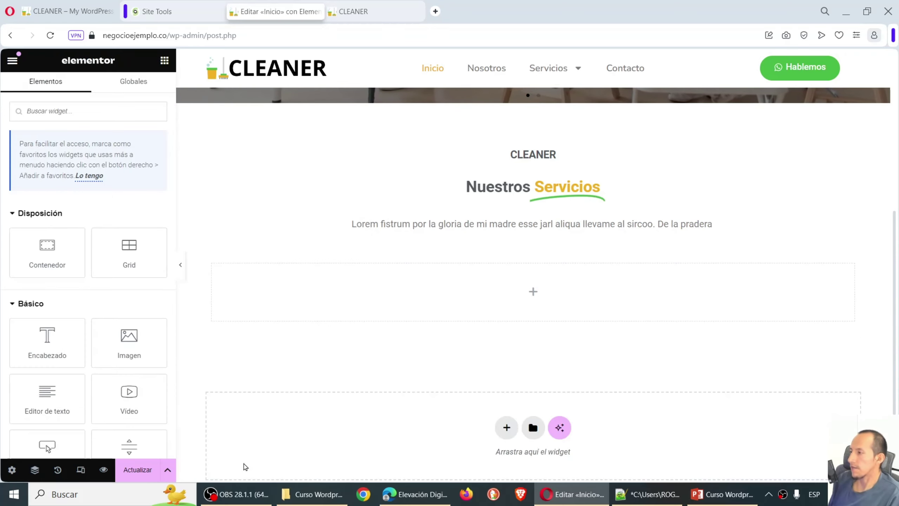
Duplicate the inner container twice with Duplicar, then select the outer container holding all three
click(207, 259)
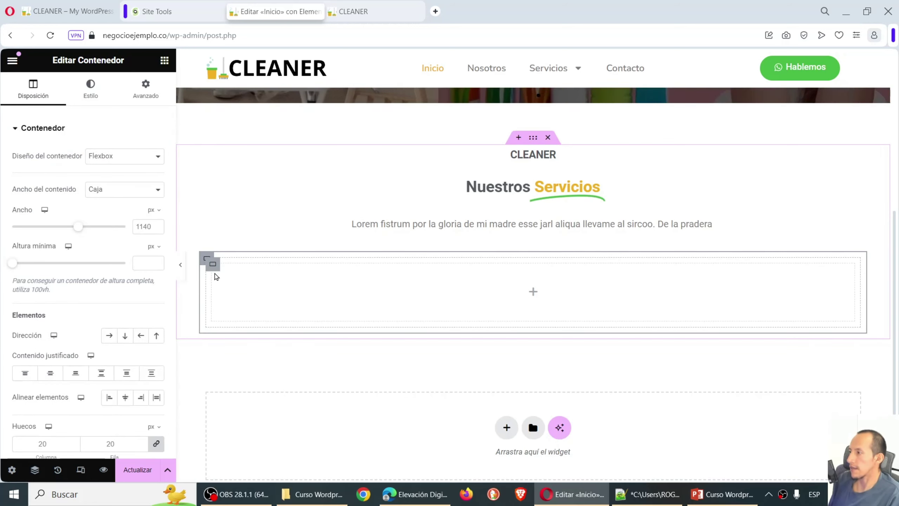
click(214, 269)
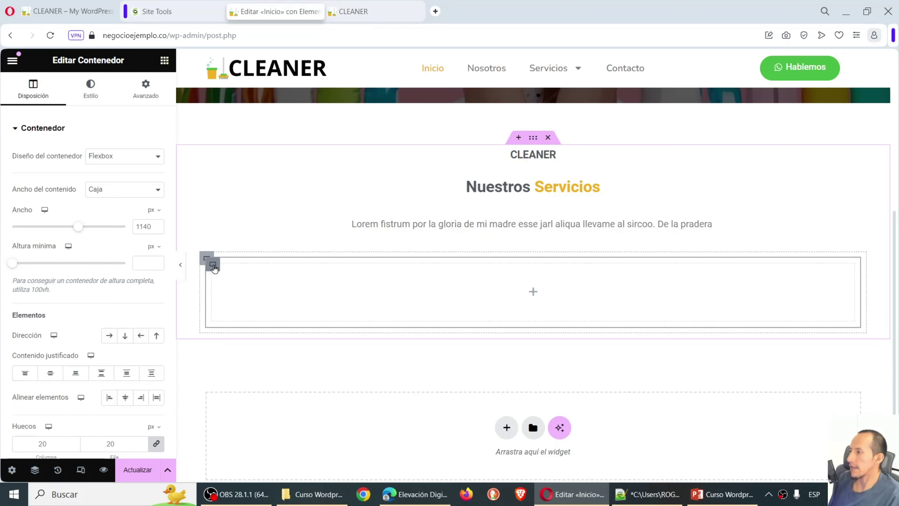
right_click(214, 268)
click(260, 226)
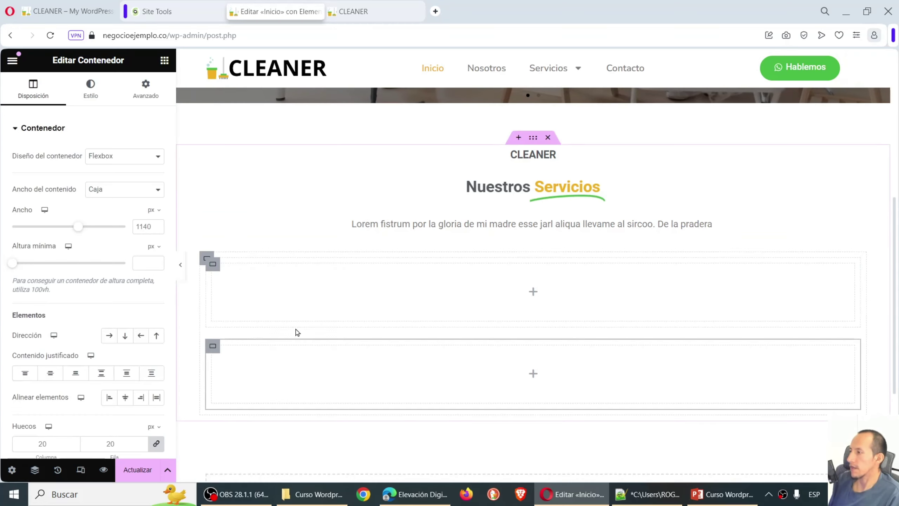
right_click(212, 263)
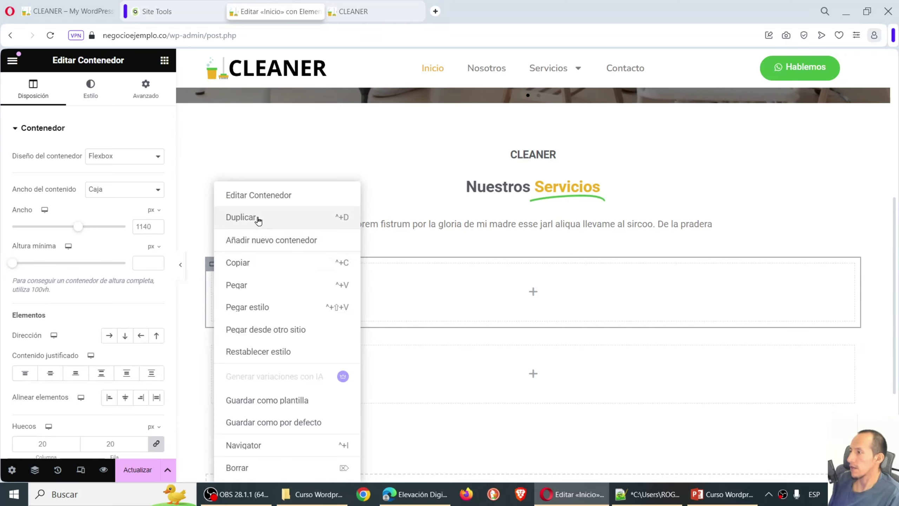
click(239, 217)
scroll(277, 376, down, 1)
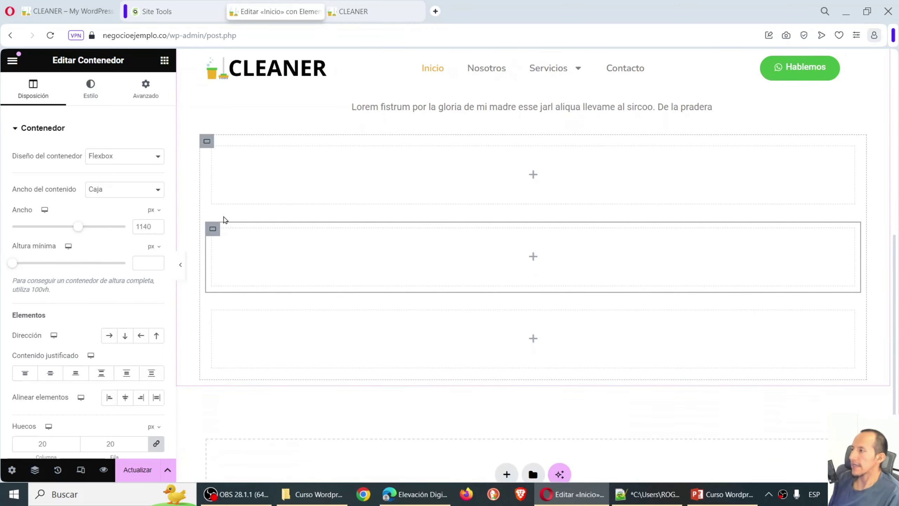
click(208, 143)
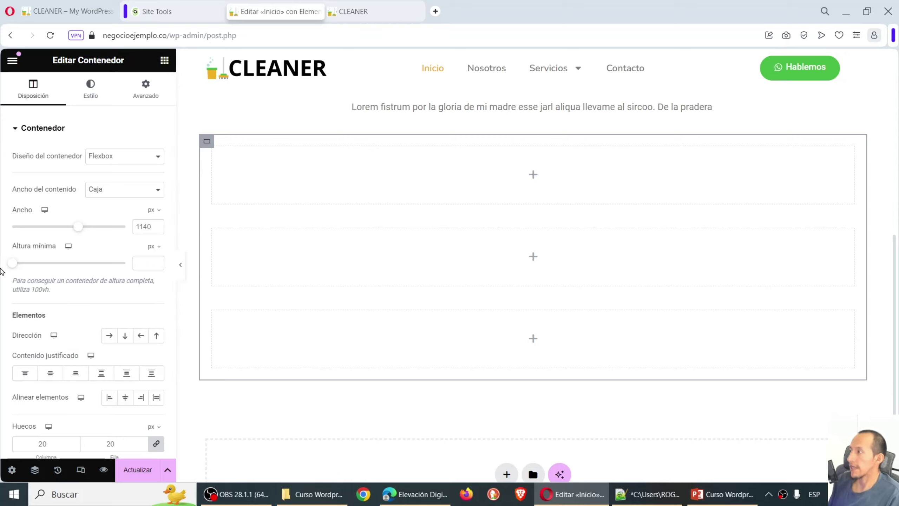
scroll(22, 272, down, 2)
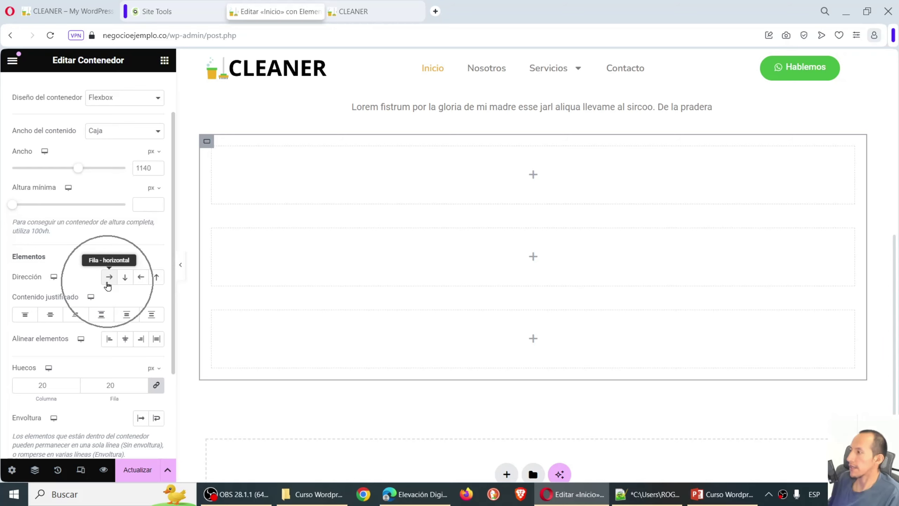
Set Dirección to Fila-horizontal and drop a Cuadro de imagen widget into the first column
click(109, 277)
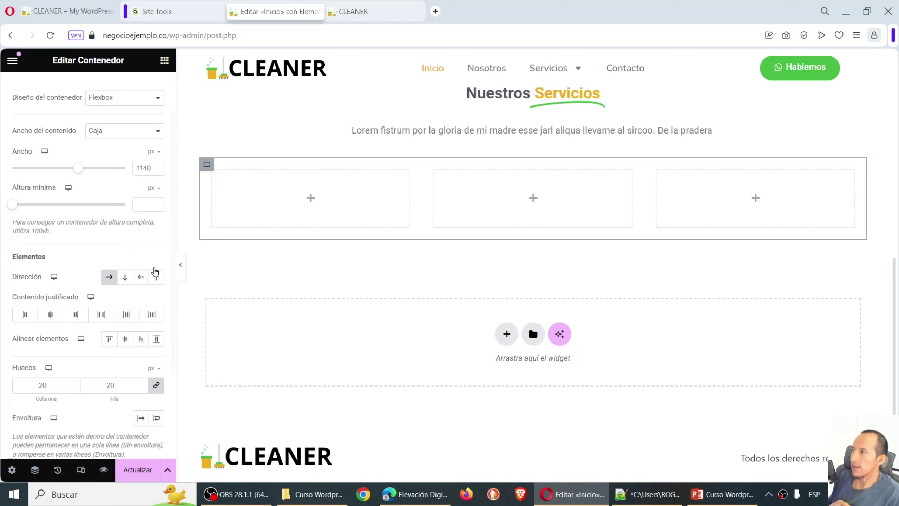
scroll(106, 238, up, 2)
click(166, 63)
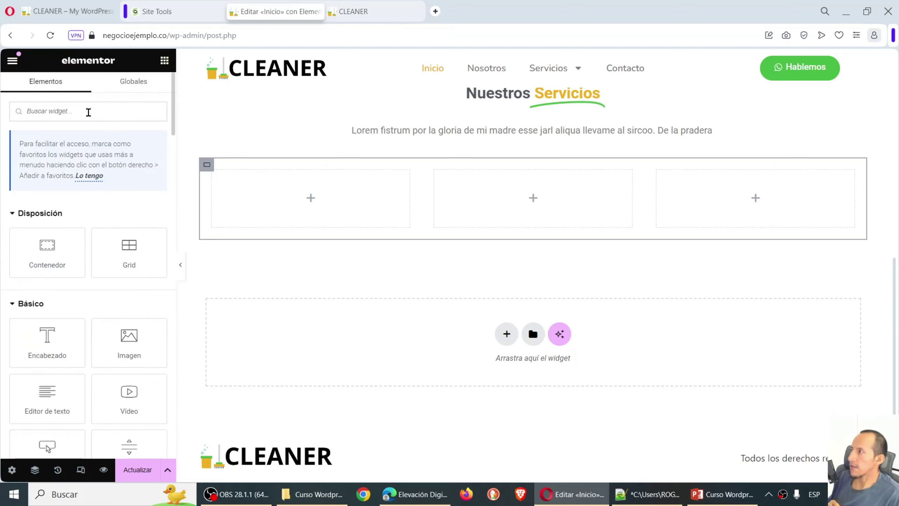
text(cua)
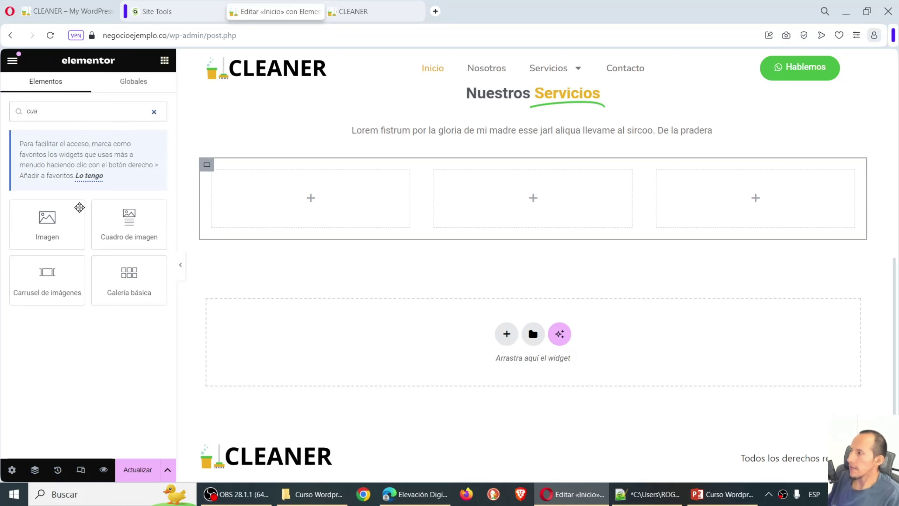
drag(130, 221, 315, 199)
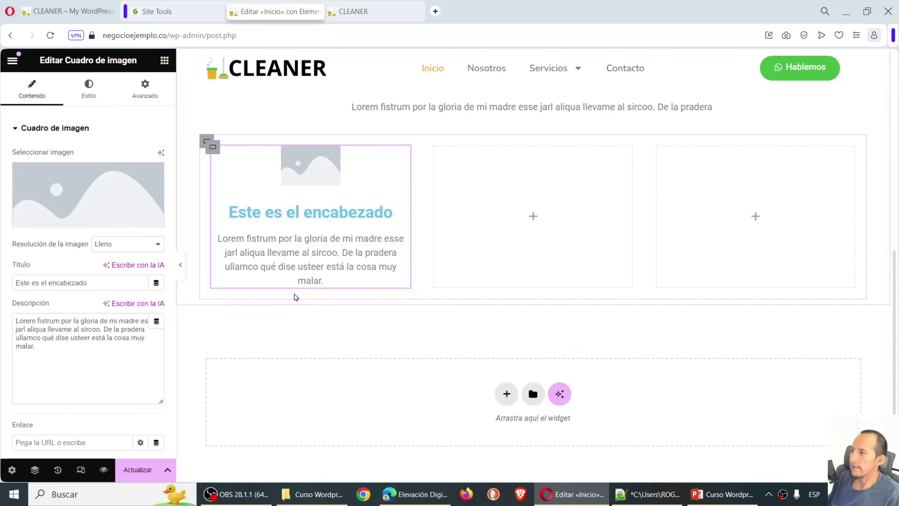
Copy the first image box and paste it into the middle column
right_click(356, 182)
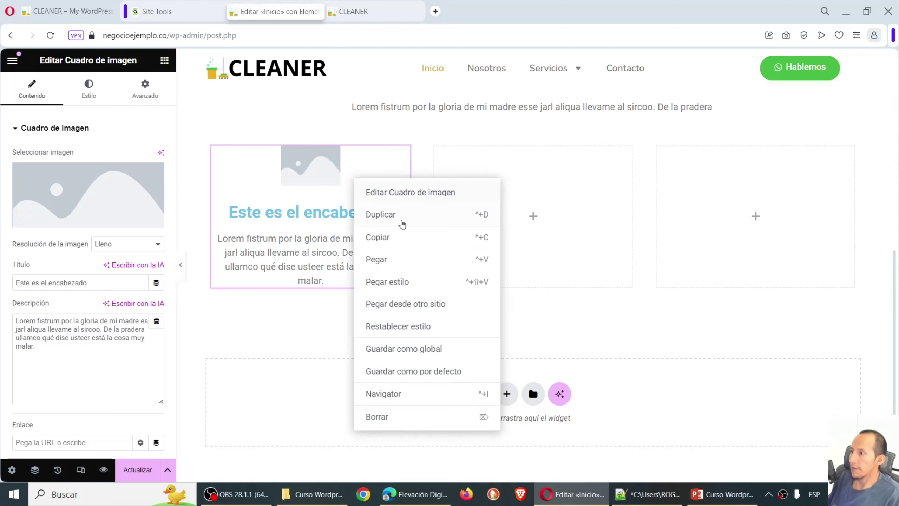
right_click(597, 184)
click(637, 288)
right_click(797, 185)
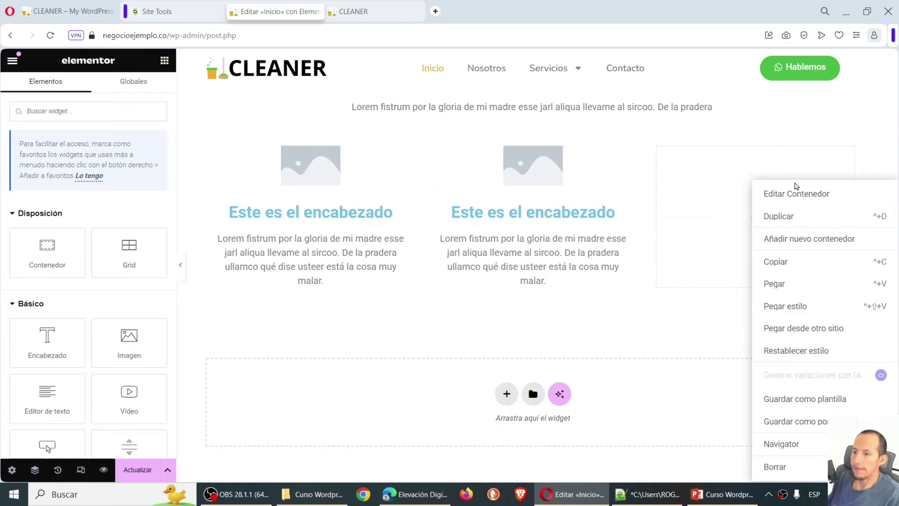
Paste the image box into the third column and preview the three-card layout
click(801, 283)
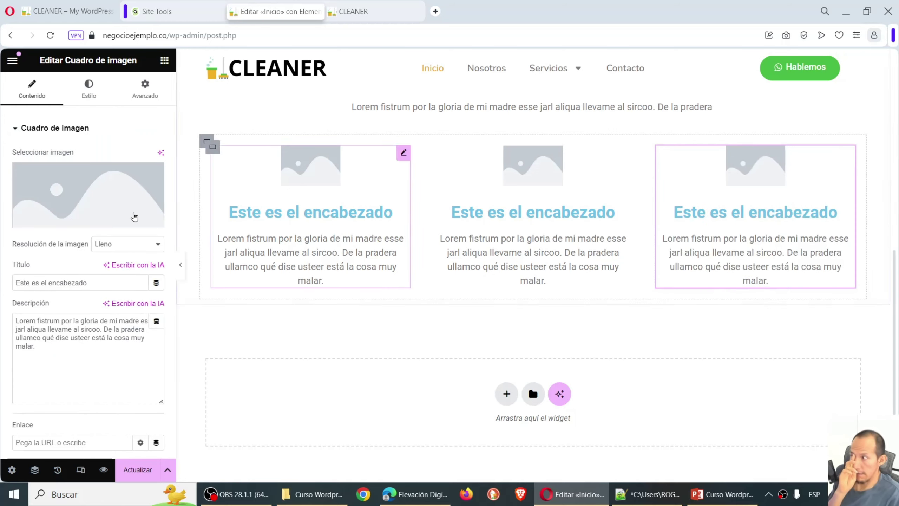
click(181, 264)
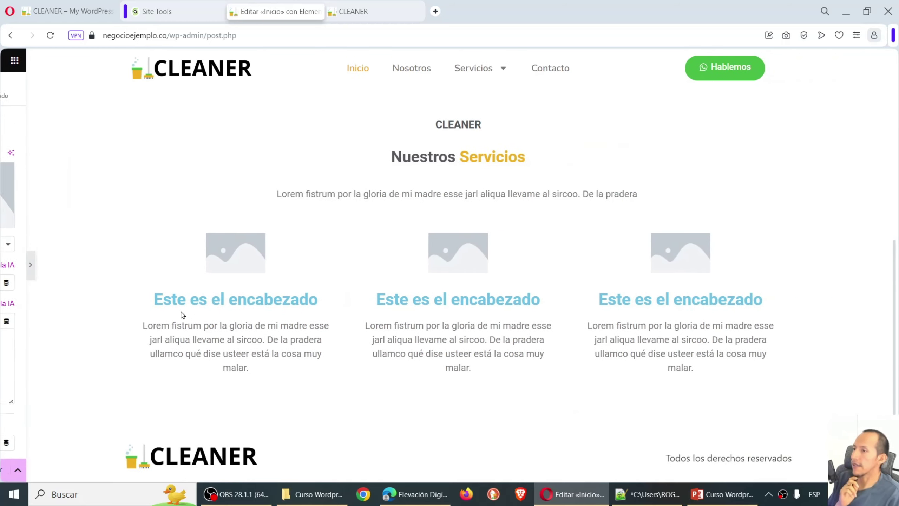
scroll(142, 322, down, 2)
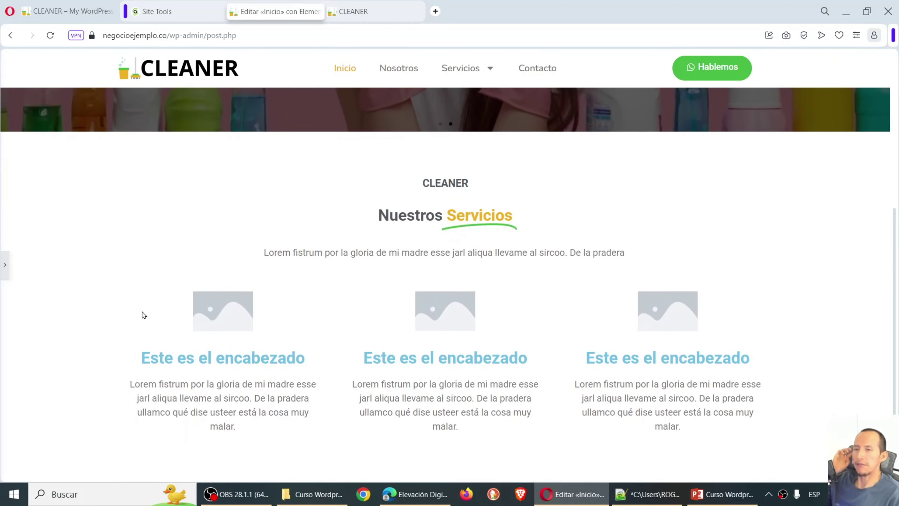
scroll(143, 316, down, 2)
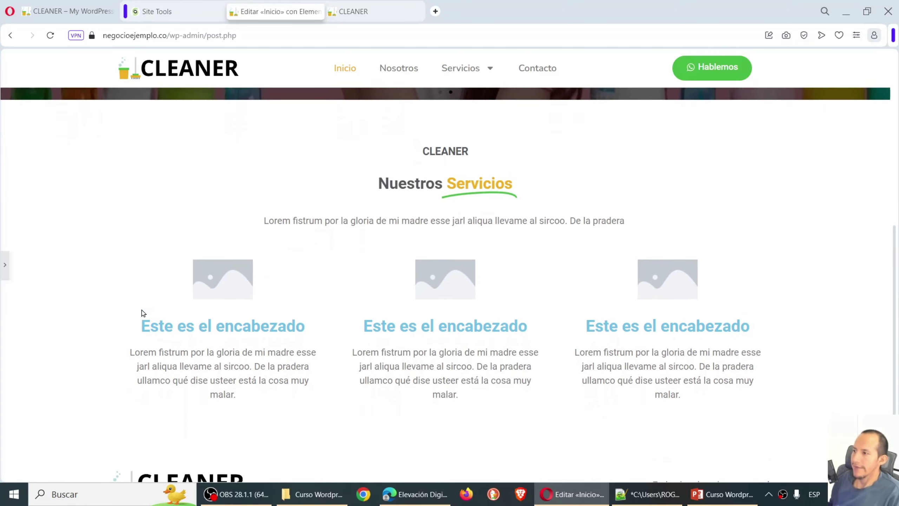
scroll(142, 313, up, 2)
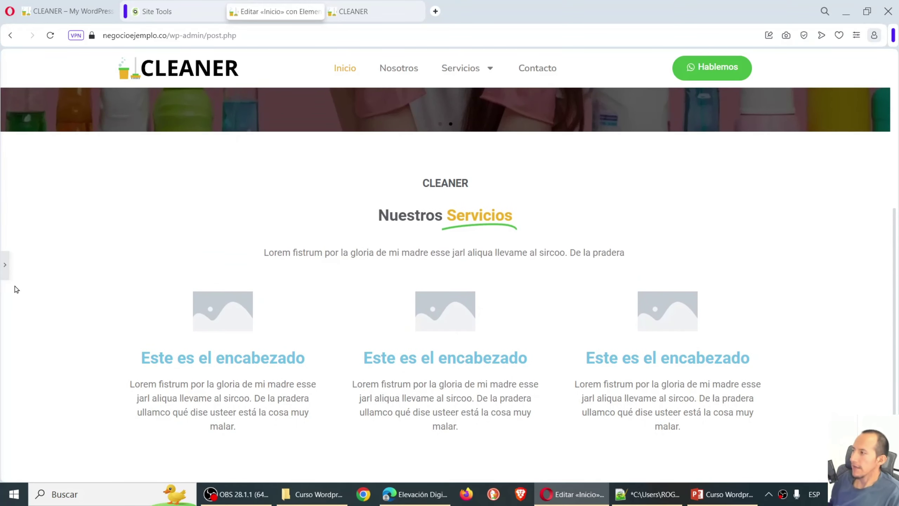
click(4, 268)
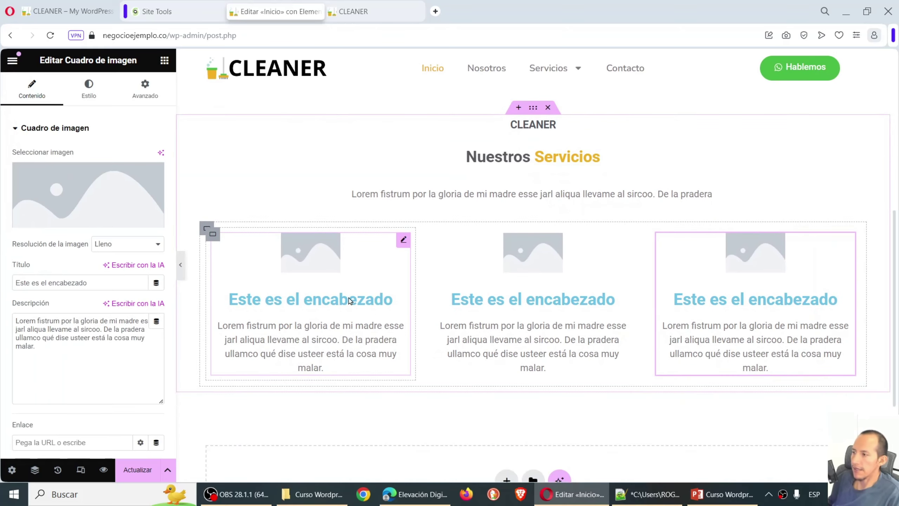
Title the first card 'Limpieza de Oficinas', copied from the Notepad++ notes
click(648, 494)
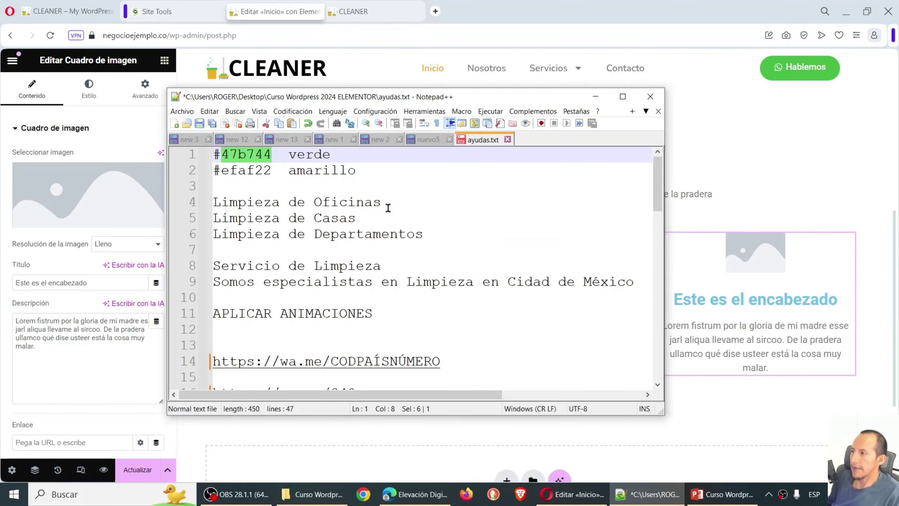
drag(386, 203, 175, 203)
key(ctrl+c)
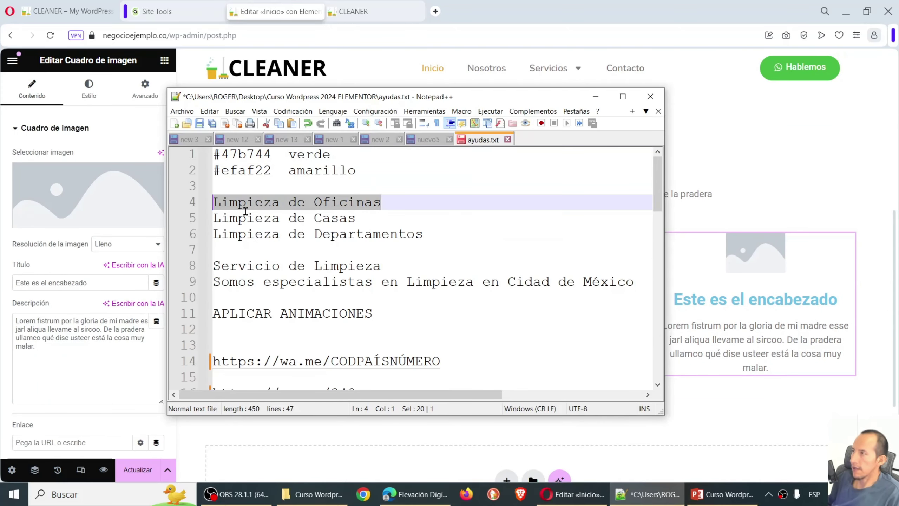
click(272, 11)
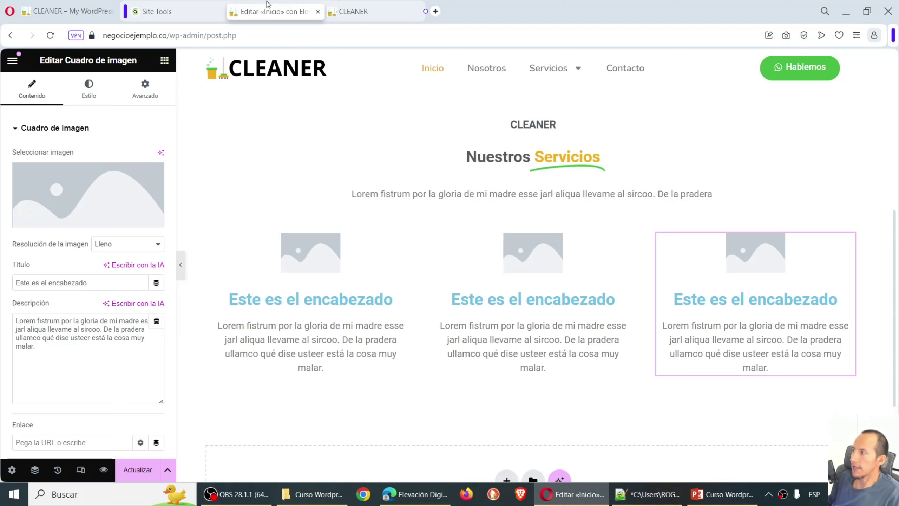
triple_click(132, 281)
key(ctrl+v)
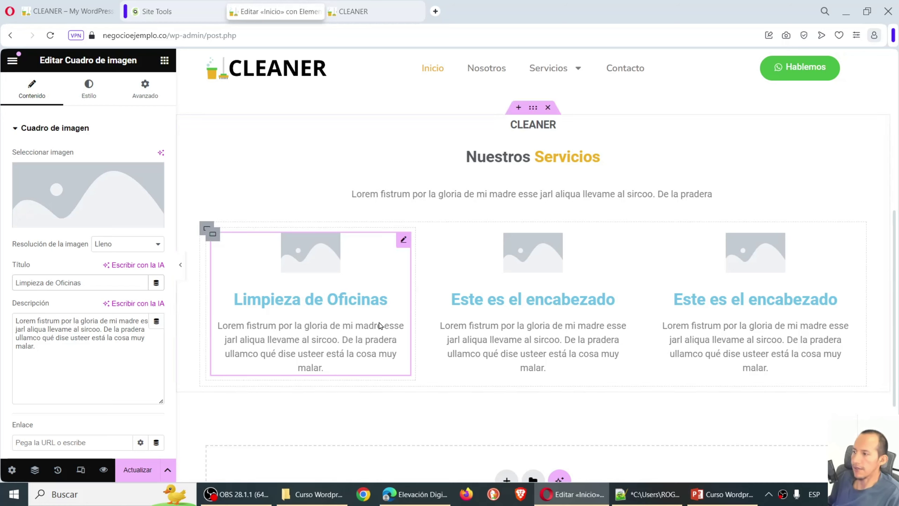
click(647, 495)
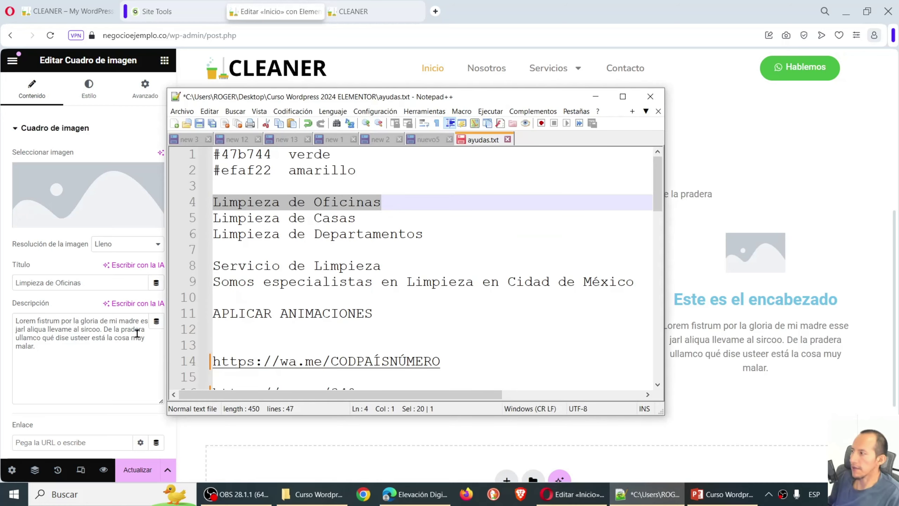
click(66, 353)
drag(67, 353, 5, 323)
click(53, 347)
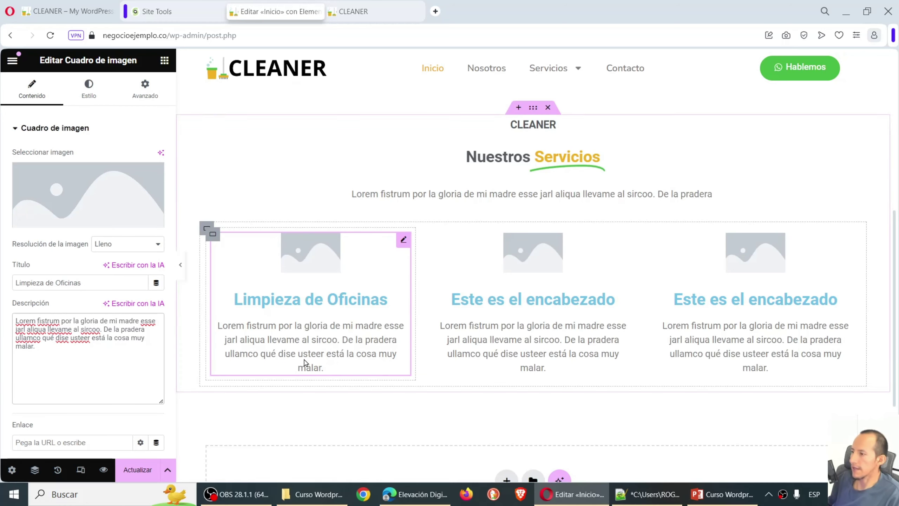
Title the middle card 'Limpieza de Casas' from the notes
click(647, 494)
drag(387, 222, 196, 222)
key(ctrl+c)
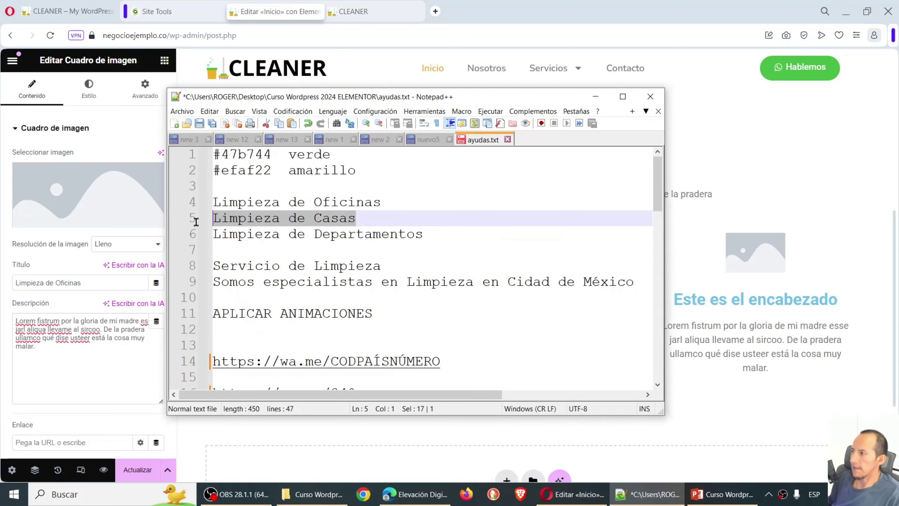
key(alt+Tab)
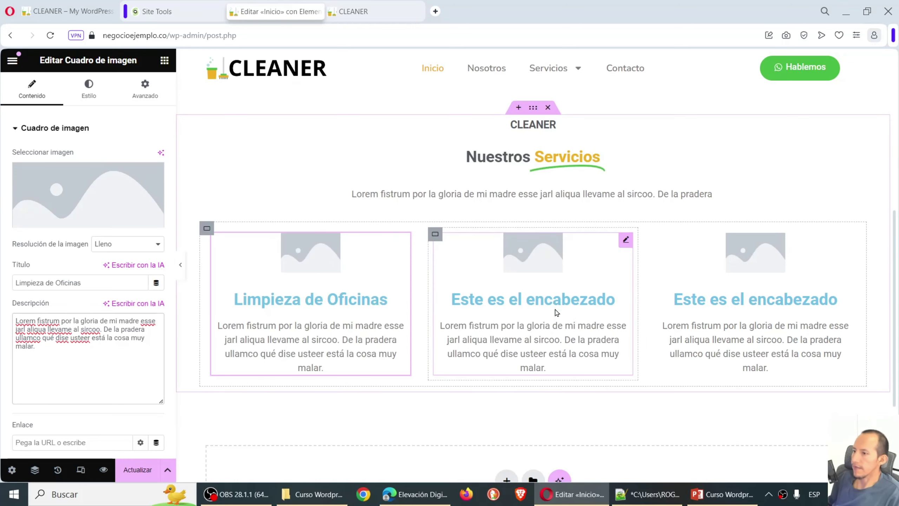
click(584, 299)
triple_click(107, 283)
key(ctrl+v)
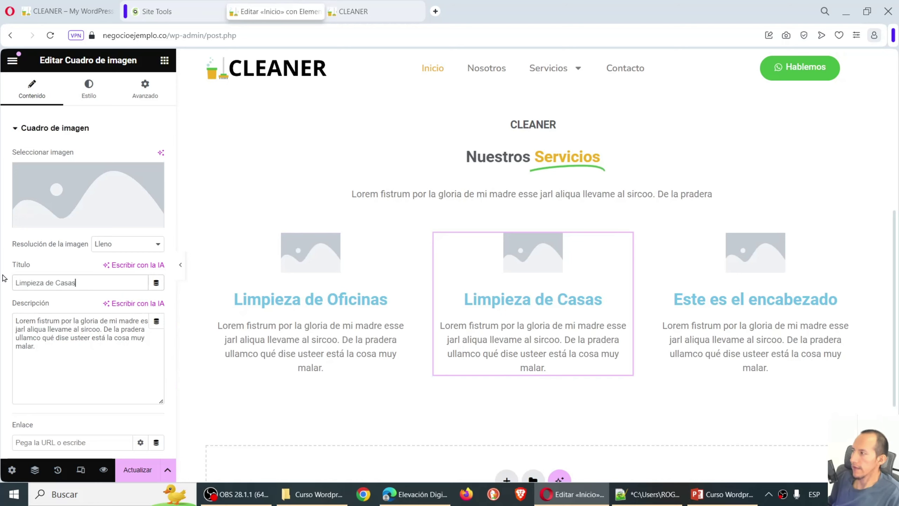
Title the third card 'Limpieza de Departamentos' from the notes
click(641, 496)
drag(436, 237, 204, 234)
key(ctrl+c)
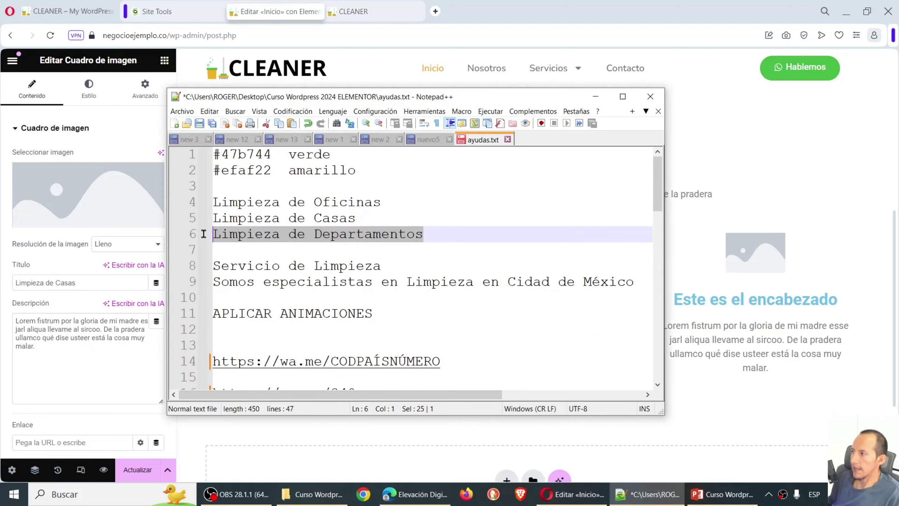
click(87, 363)
click(756, 301)
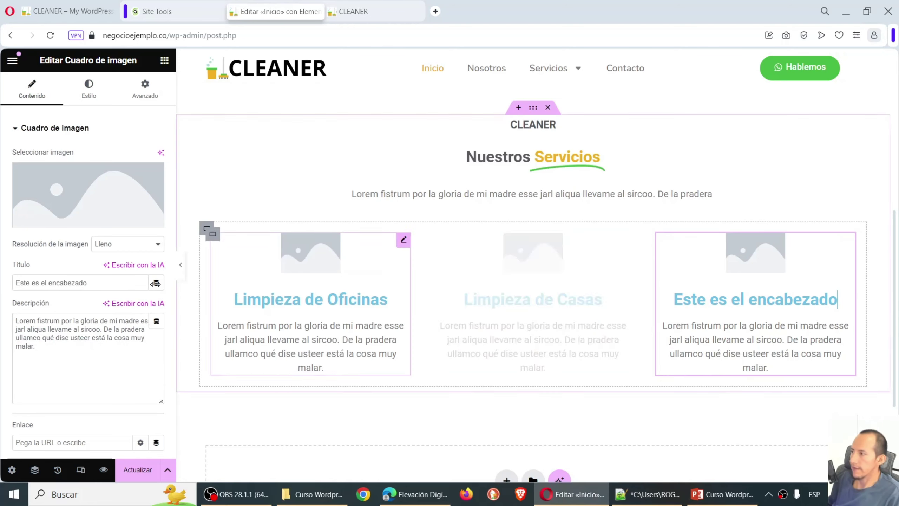
drag(87, 283, 1, 271)
key(ctrl+v)
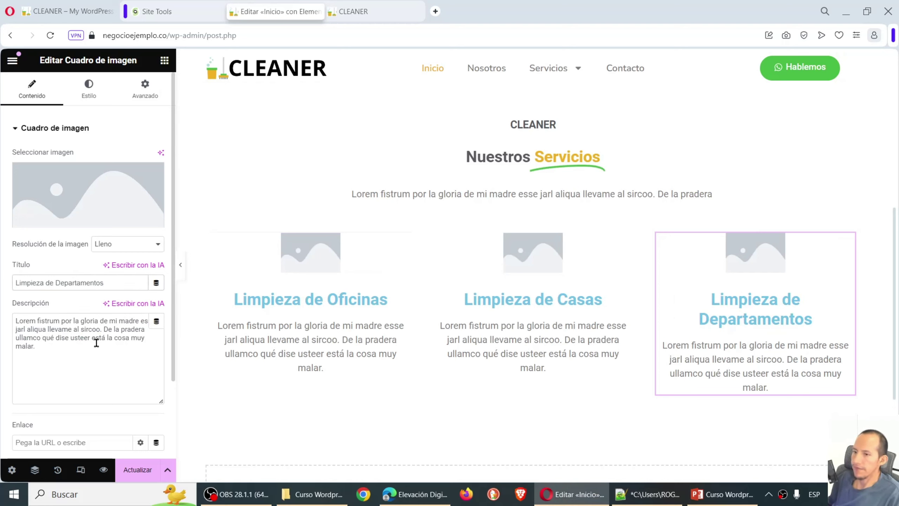
click(374, 301)
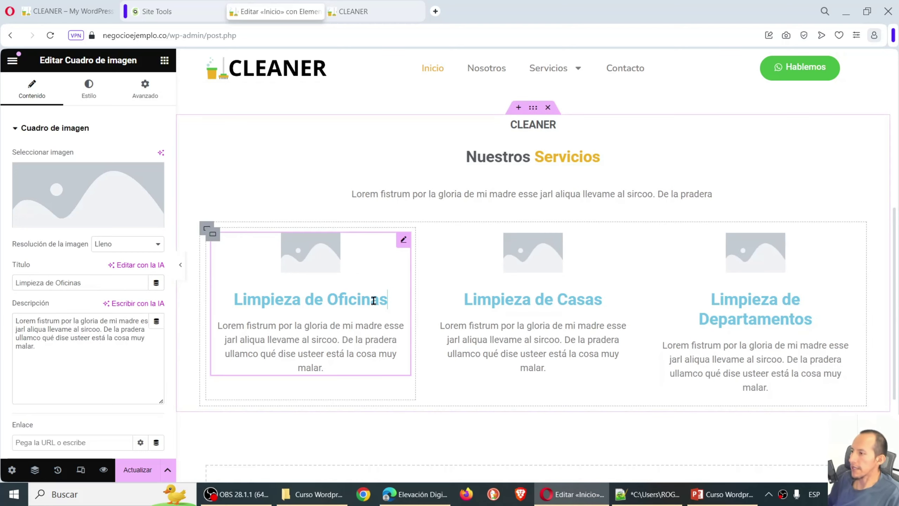
Upload limpieza de oficinas.jpg through the media library's Subir archivos tab
mouse_move(50, 194)
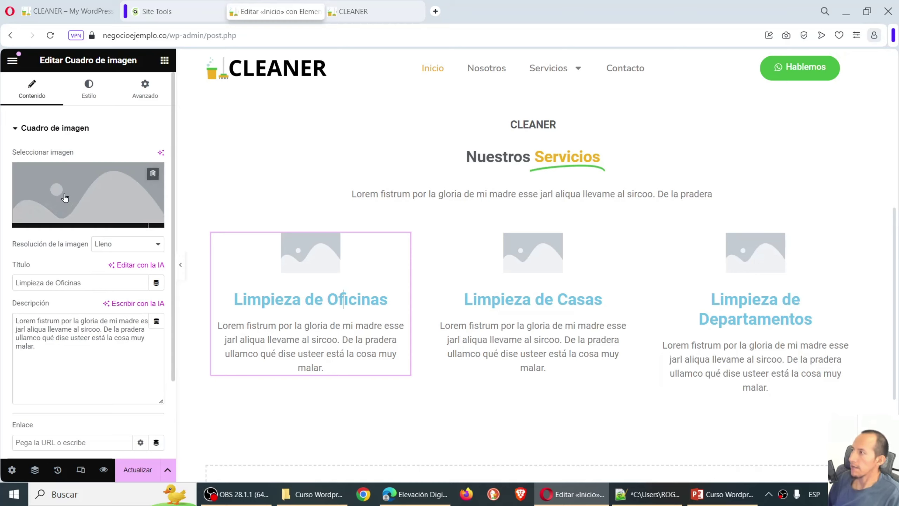
click(67, 184)
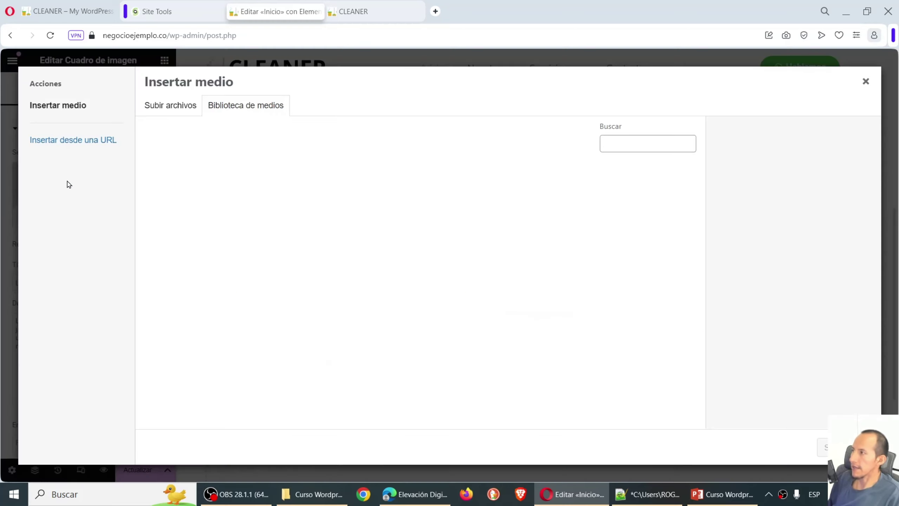
click(172, 106)
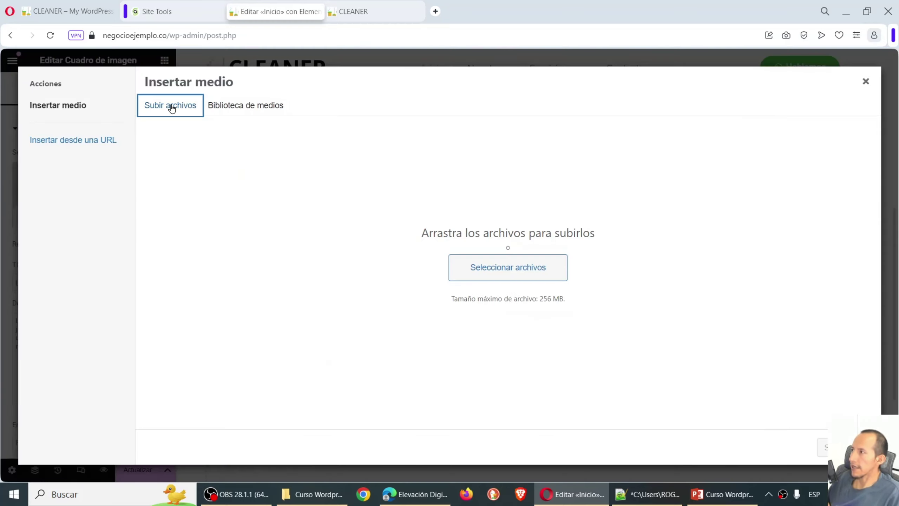
click(542, 272)
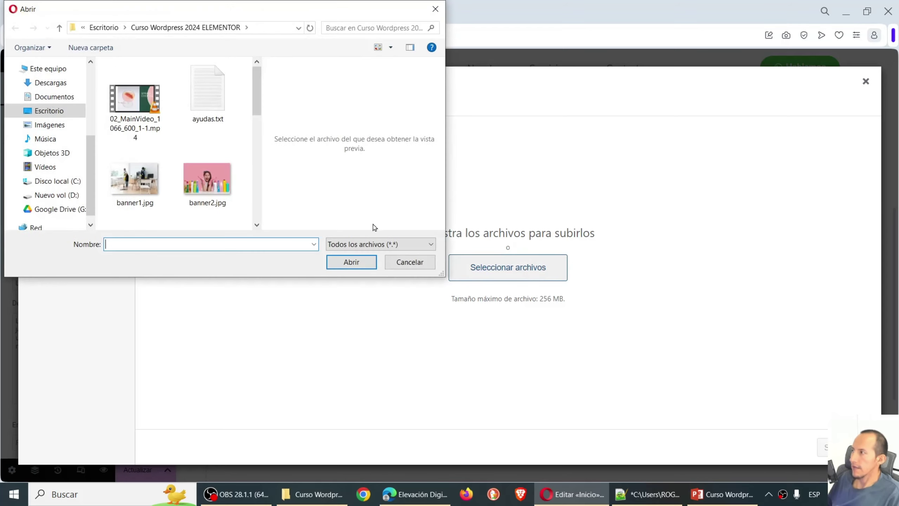
scroll(193, 173, down, 2)
scroll(193, 173, down, 2)
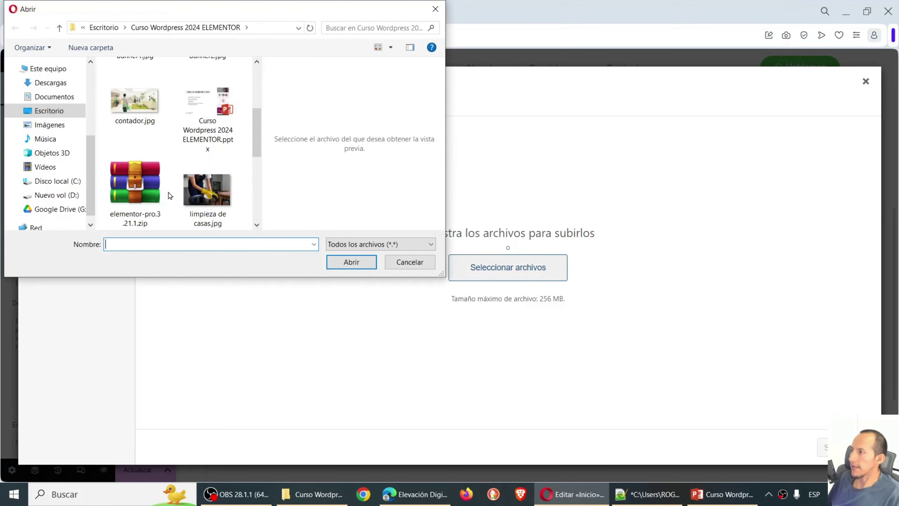
scroll(213, 204, down, 4)
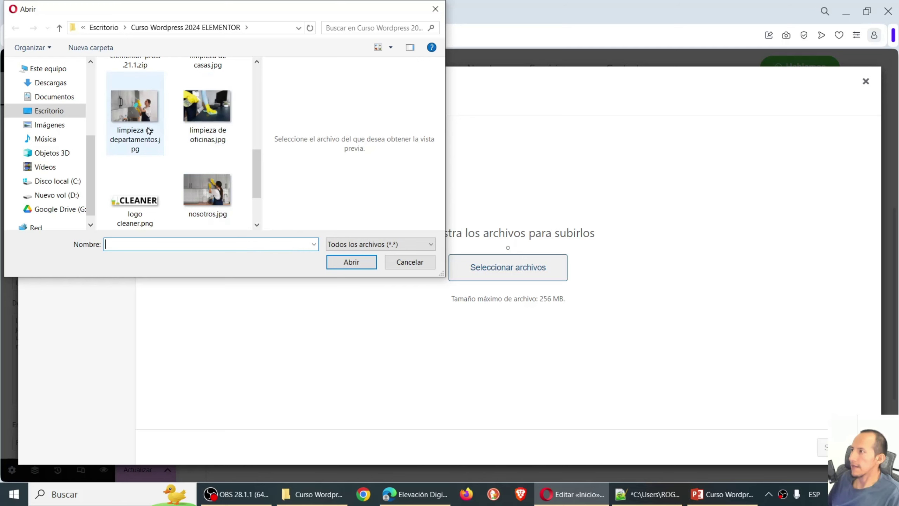
double_click(217, 144)
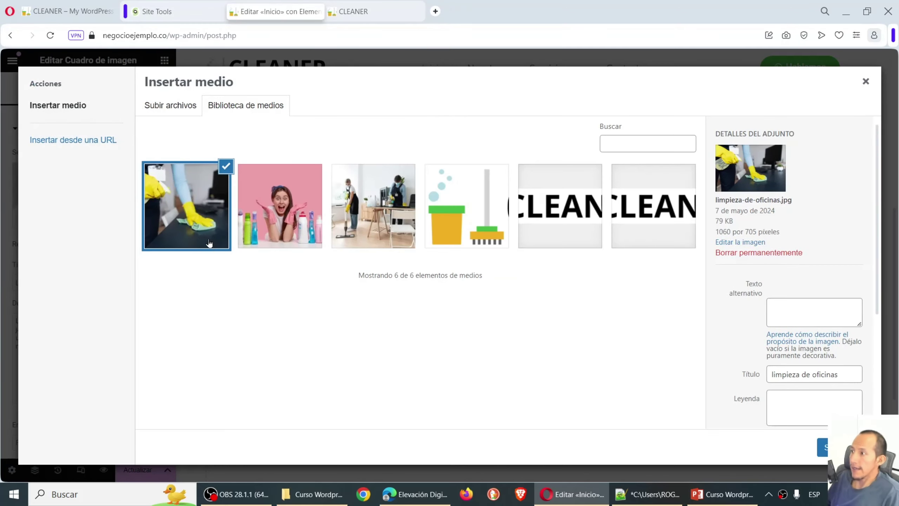
Set the photo's Texto alternativo to 'Limpieza de oficinas' and insert it into the card
click(799, 311)
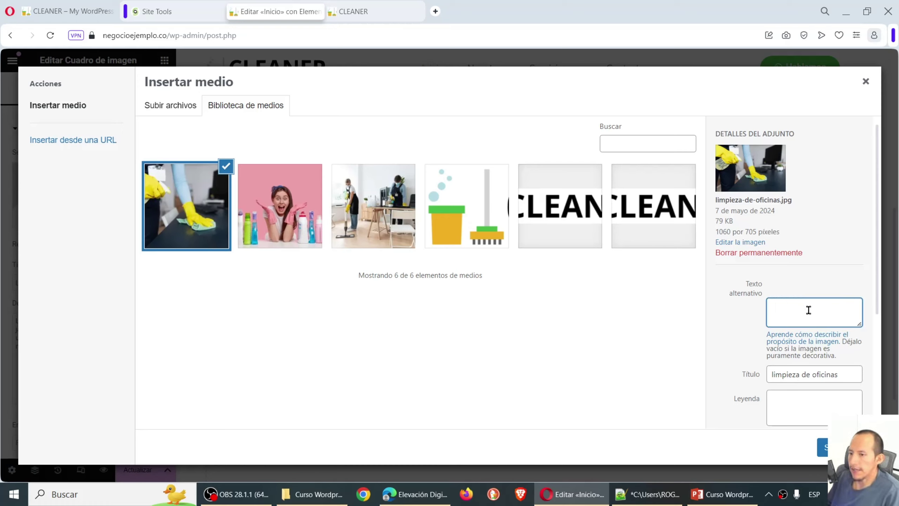
key(ctrl+v)
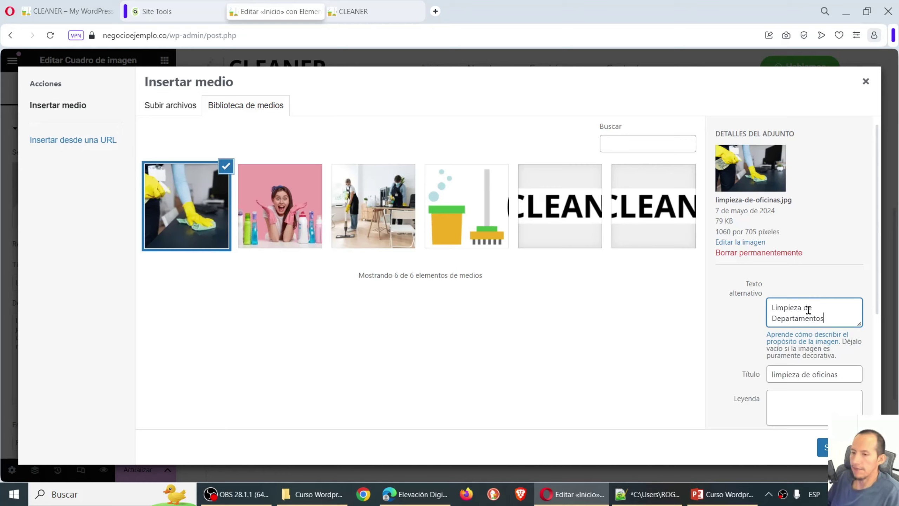
drag(844, 314, 759, 315)
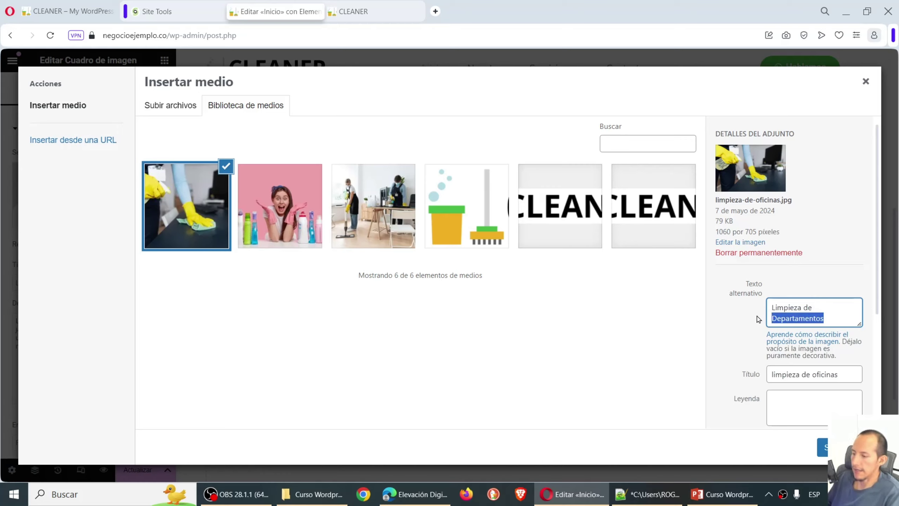
text(oficinas)
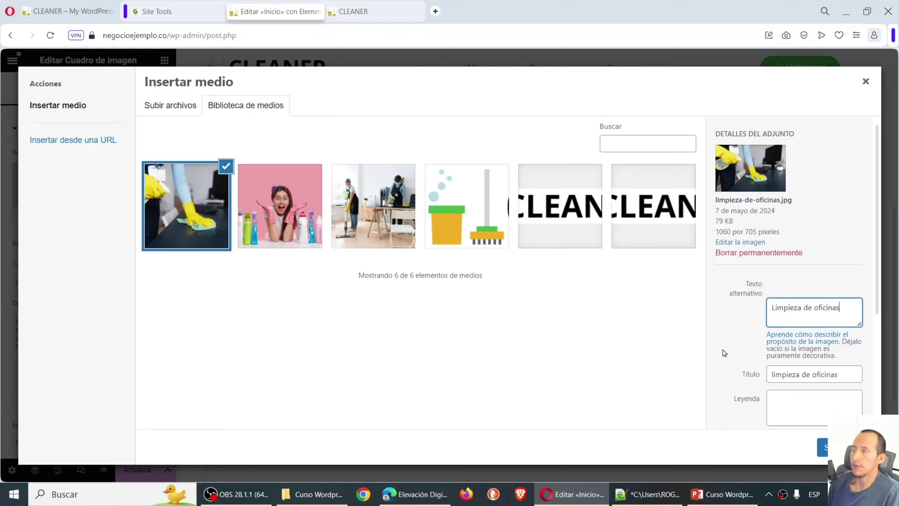
click(821, 447)
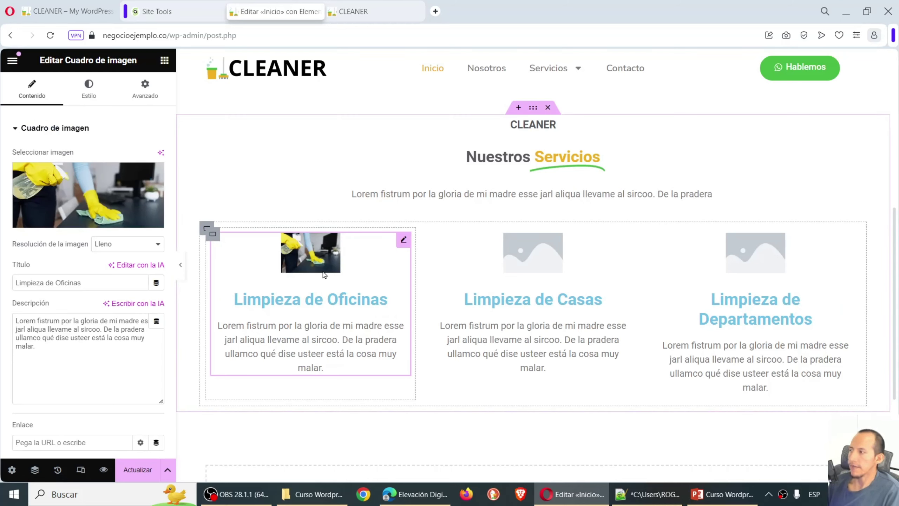
Link the Limpieza de Oficinas card to the limpieza-de-oficinas page via the Enlace field
scroll(69, 304, down, 2)
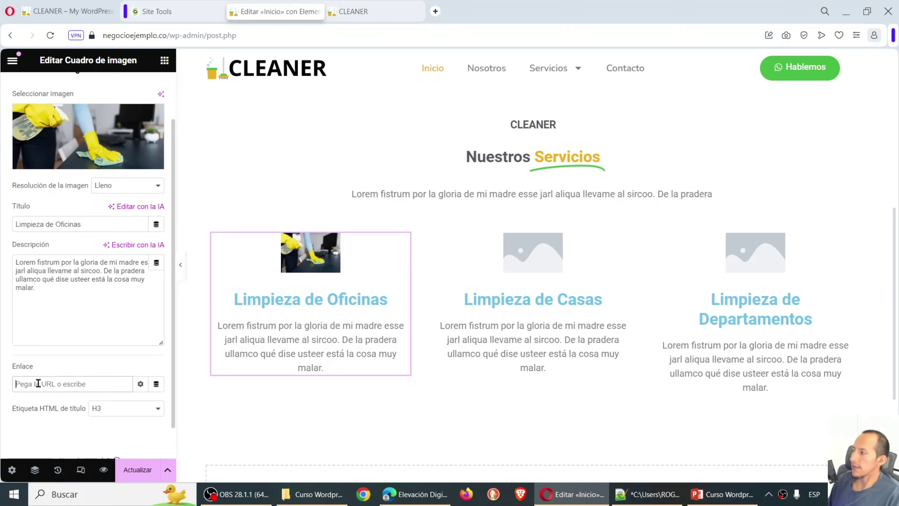
click(372, 12)
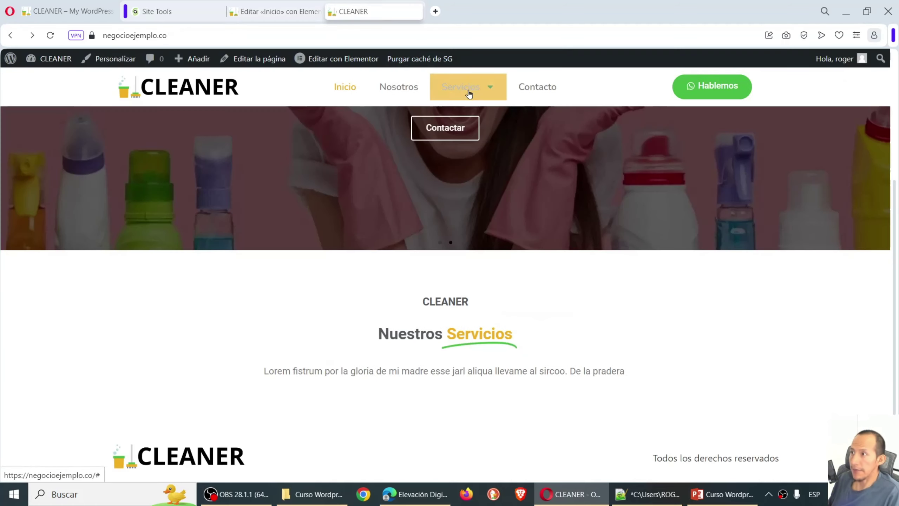
mouse_move(469, 93)
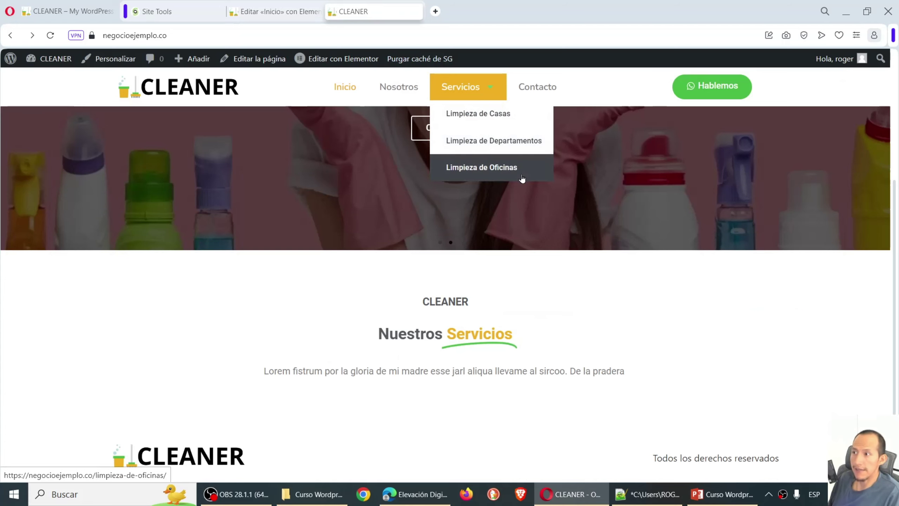
click(280, 12)
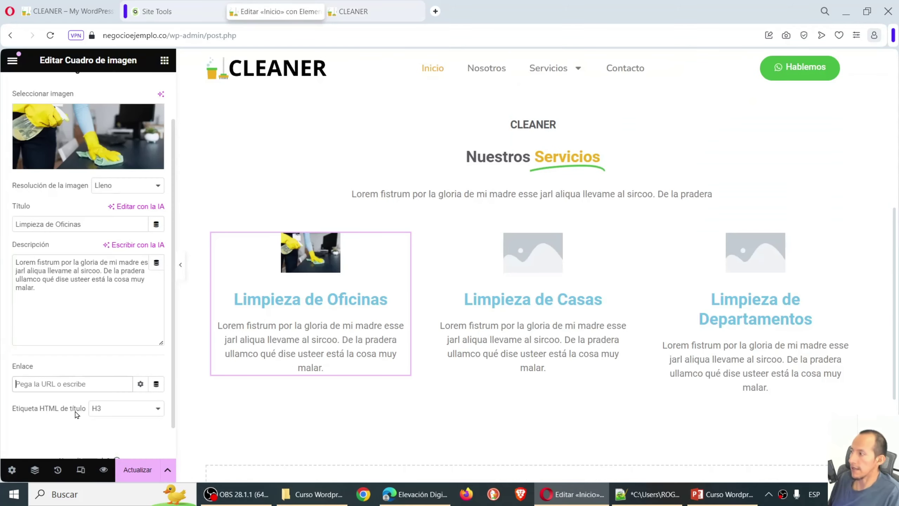
click(73, 385)
text(limpie)
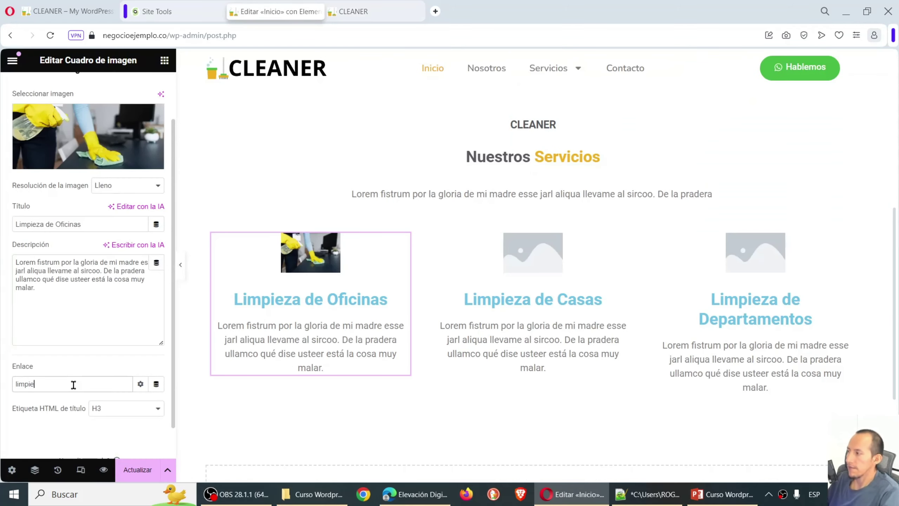
text(za)
scroll(63, 388, down, 1)
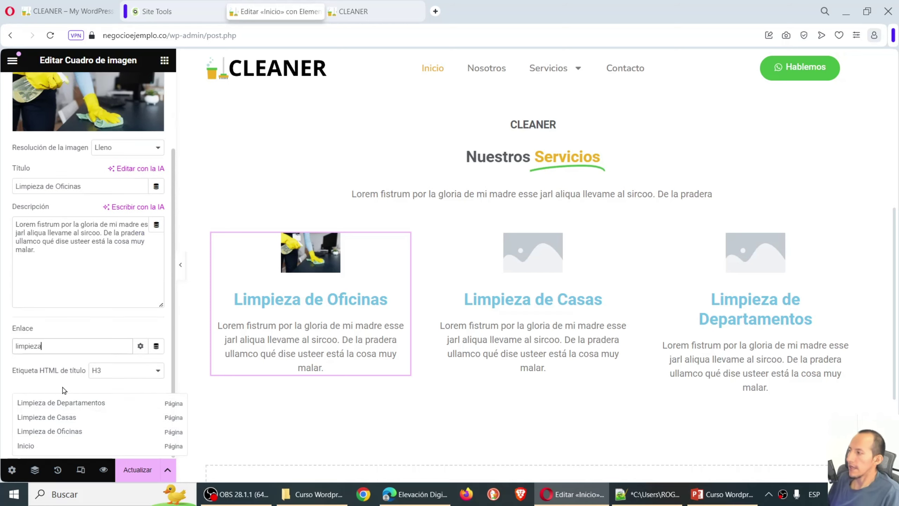
click(79, 435)
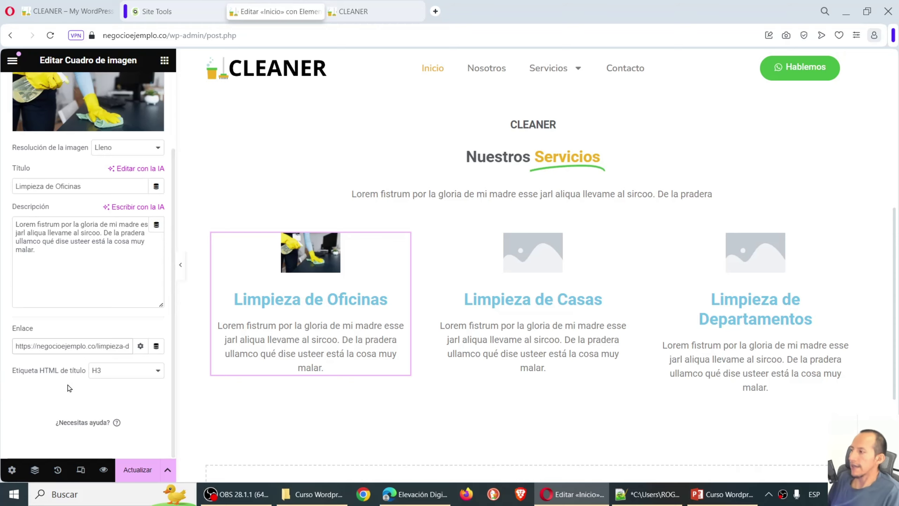
Set the card's Etiqueta HTML de título to H2
click(112, 376)
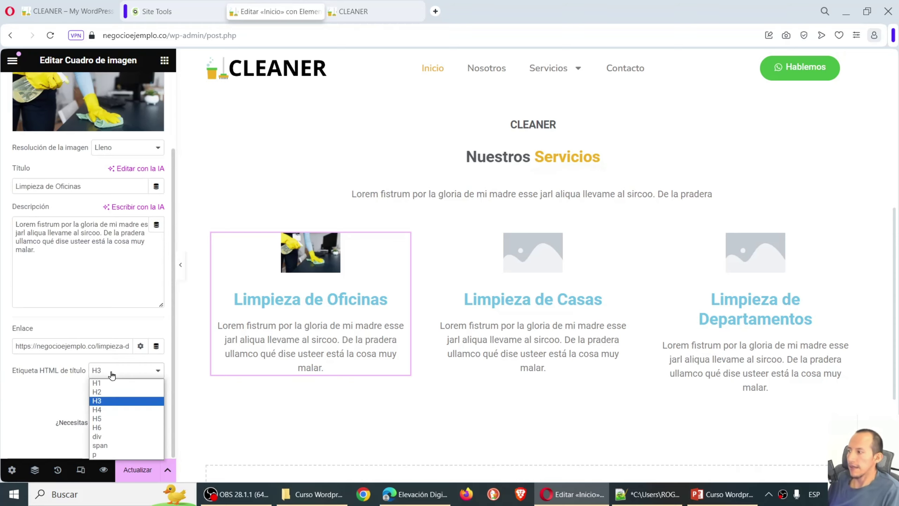
click(116, 389)
scroll(291, 352, up, 6)
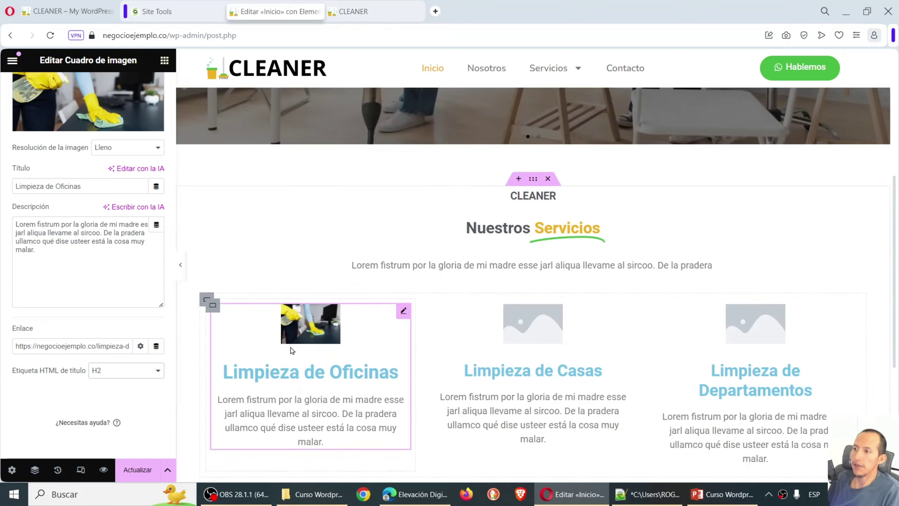
scroll(265, 361, down, 4)
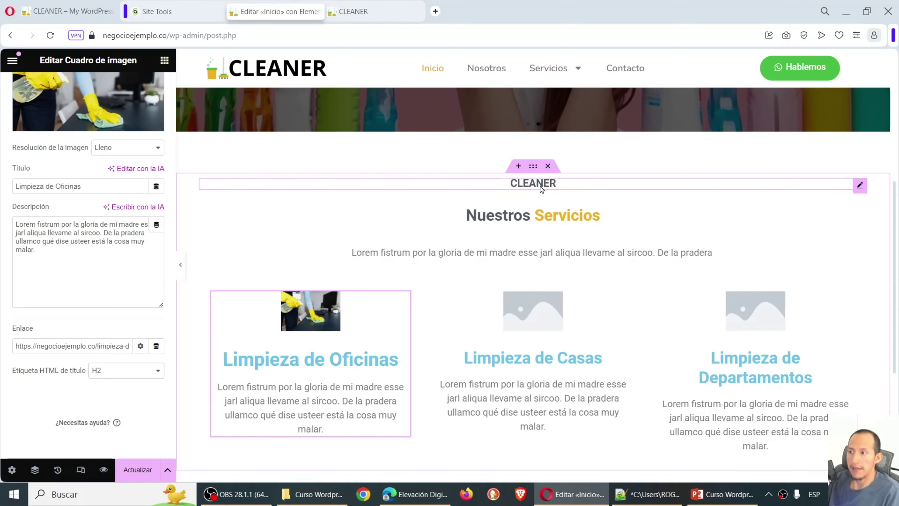
scroll(350, 330, down, 2)
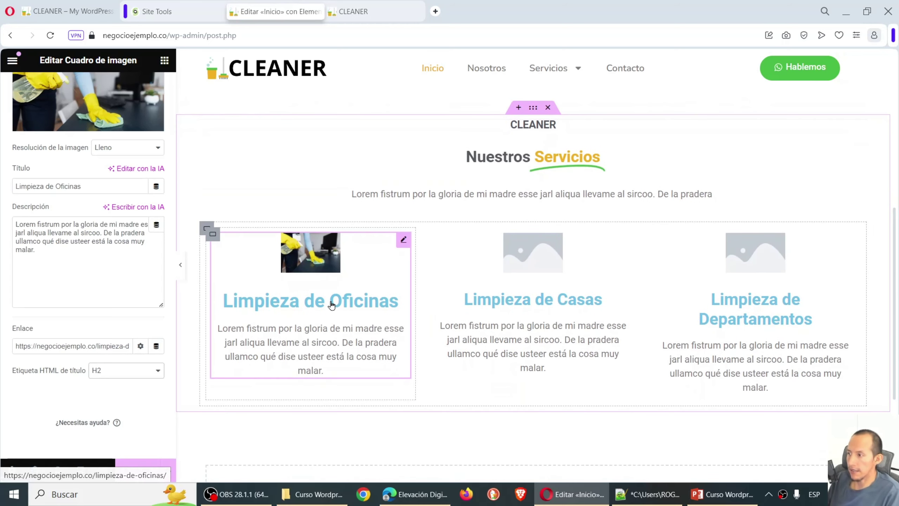
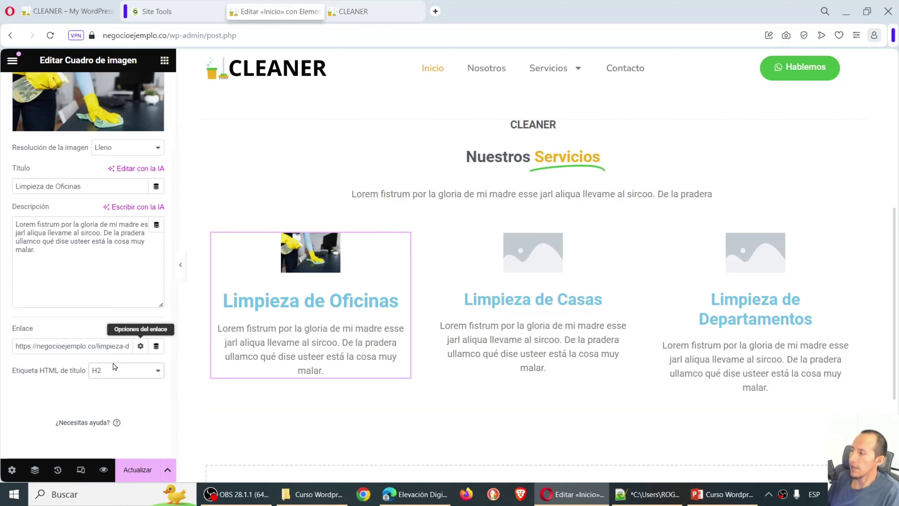
Set the office cleaning photo's image width to 100% of the card
scroll(63, 325, up, 3)
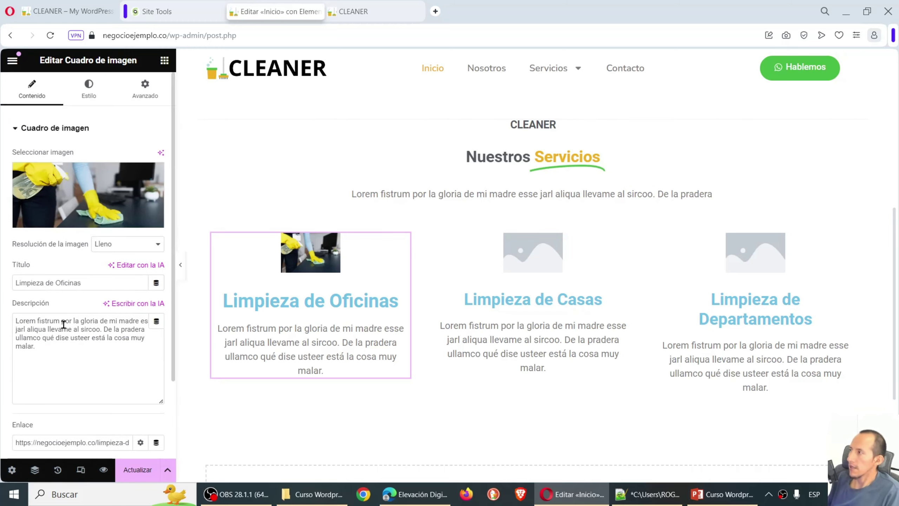
click(89, 91)
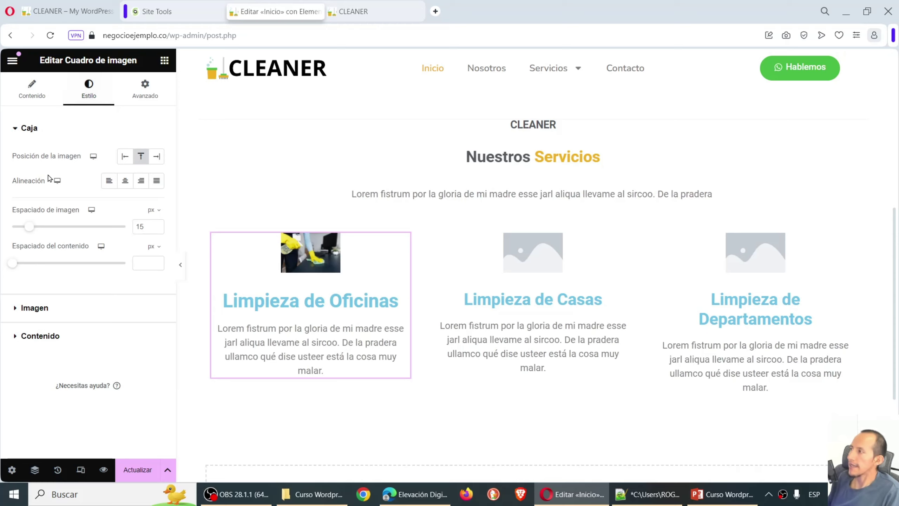
click(35, 308)
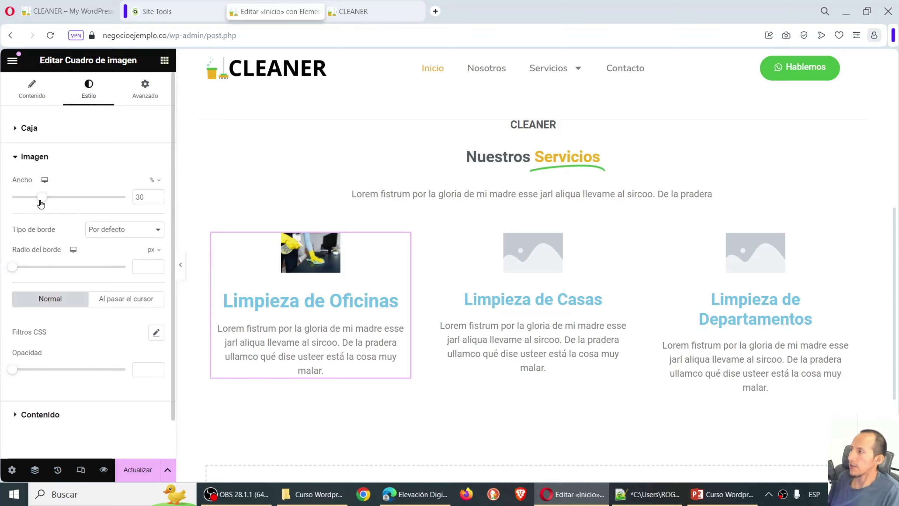
drag(61, 203, 131, 202)
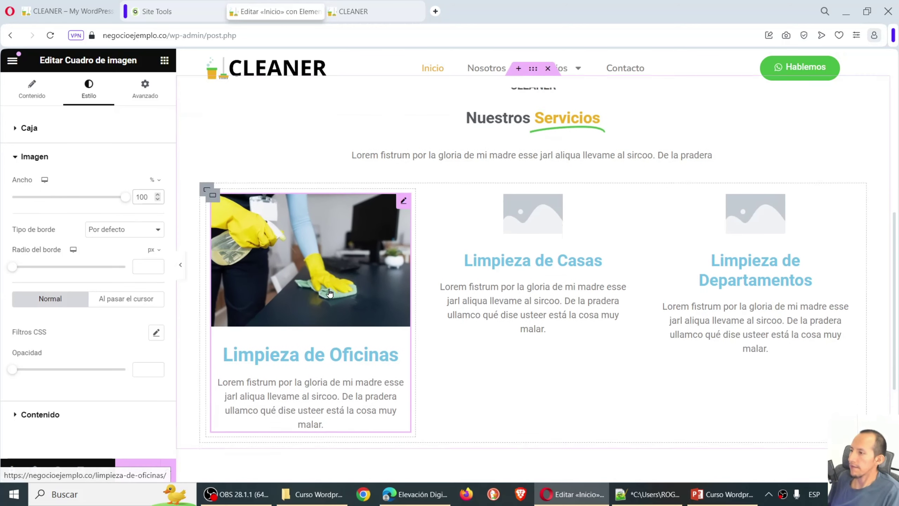
Give the office photo a Push hover animation
scroll(354, 305, down, 2)
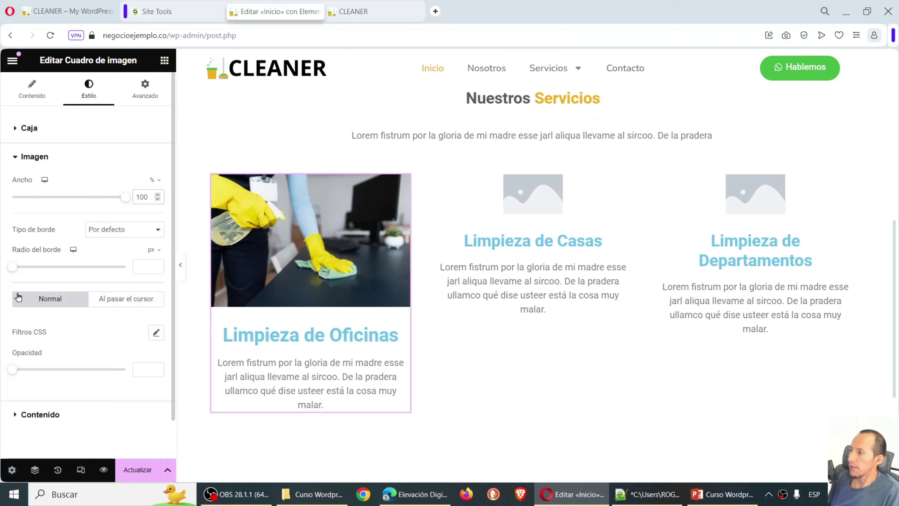
scroll(18, 297, down, 1)
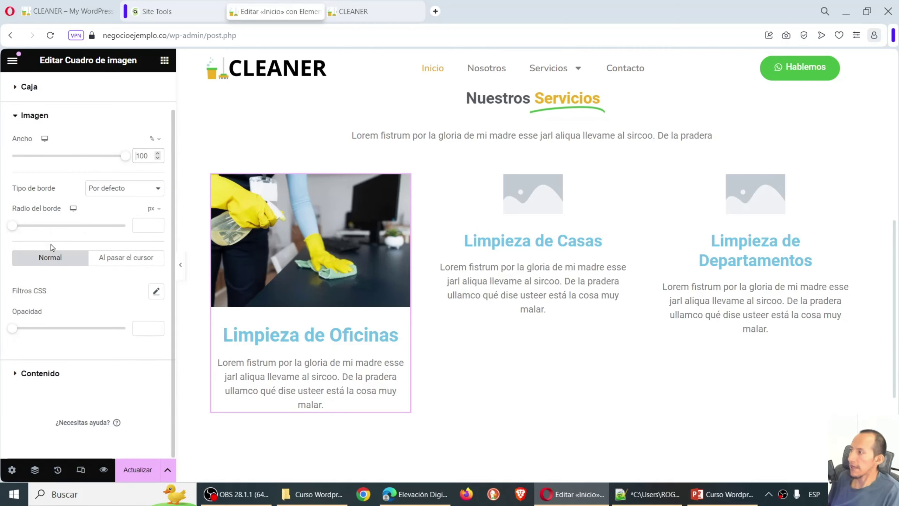
click(137, 262)
scroll(82, 287, down, 1)
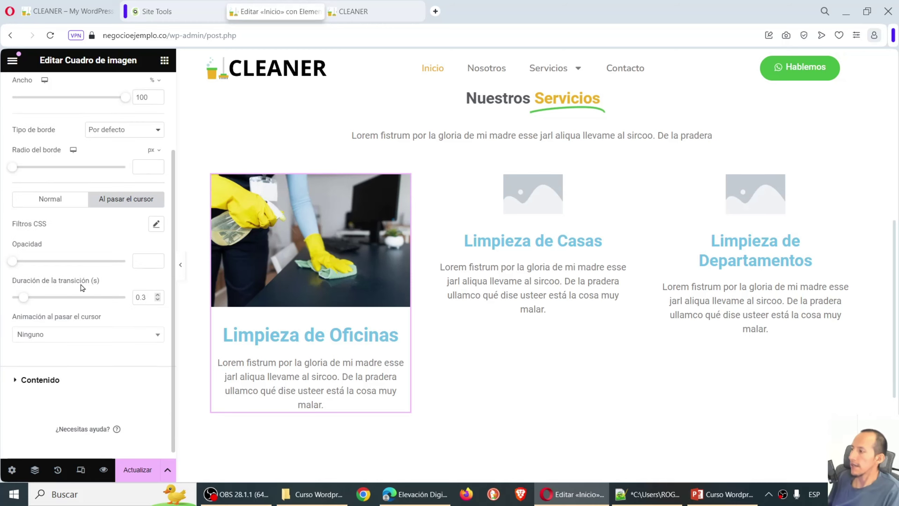
click(39, 339)
click(45, 440)
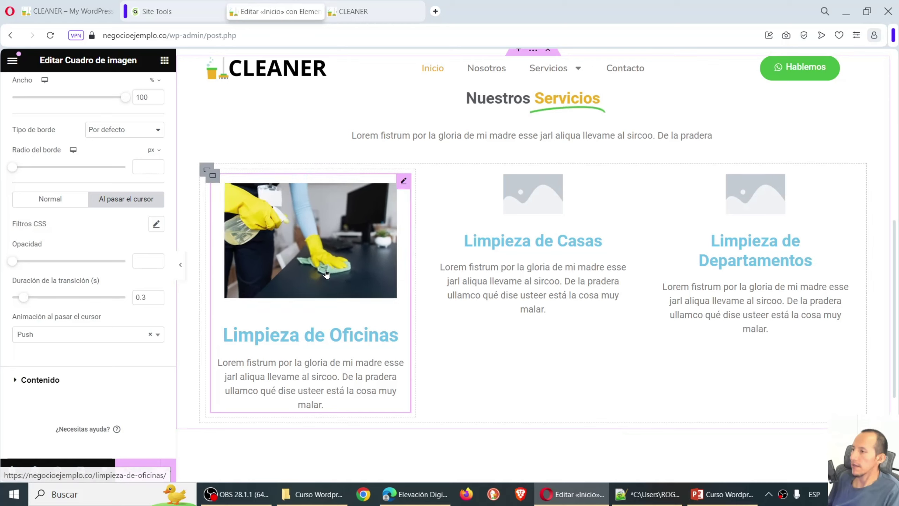
click(75, 381)
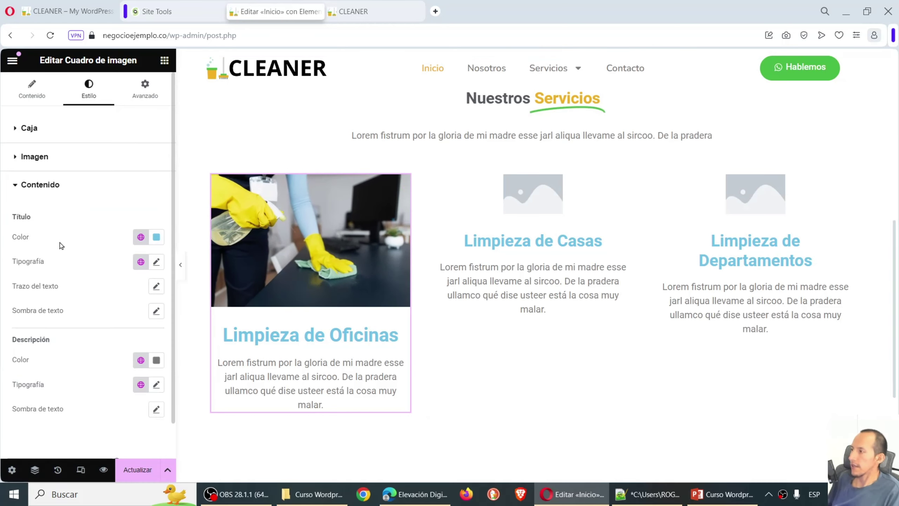
Darken the Limpieza de Oficinas title to dark grey and set its font size to 22
click(140, 237)
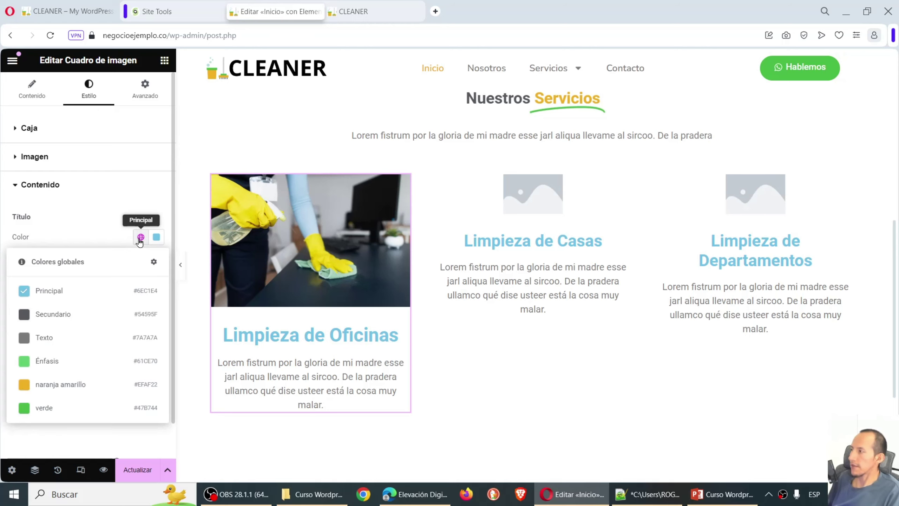
click(52, 319)
click(156, 237)
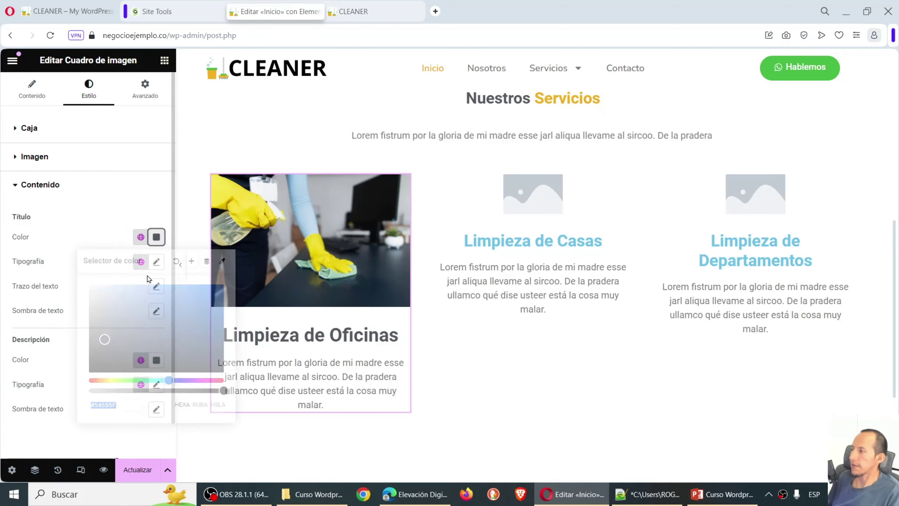
mouse_move(92, 355)
mouse_down()
mouse_move(103, 352)
mouse_move(95, 341)
mouse_move(99, 356)
mouse_up()
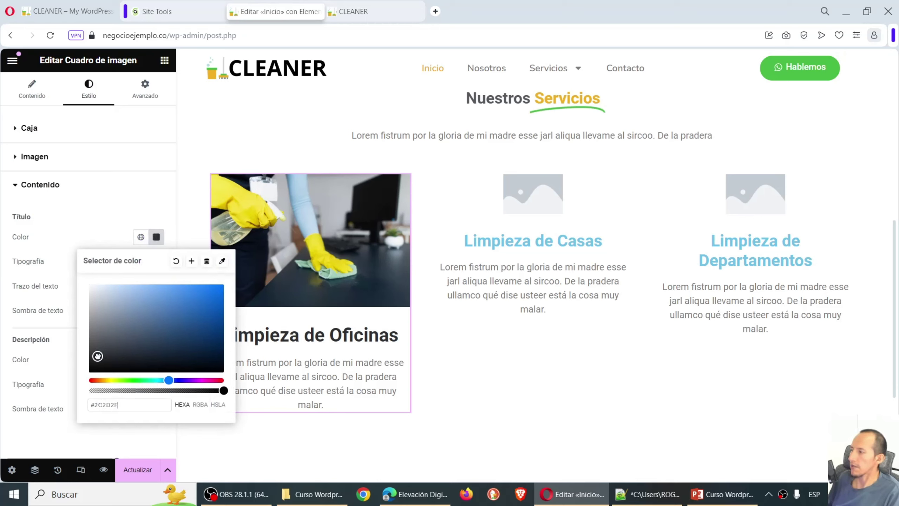
click(156, 237)
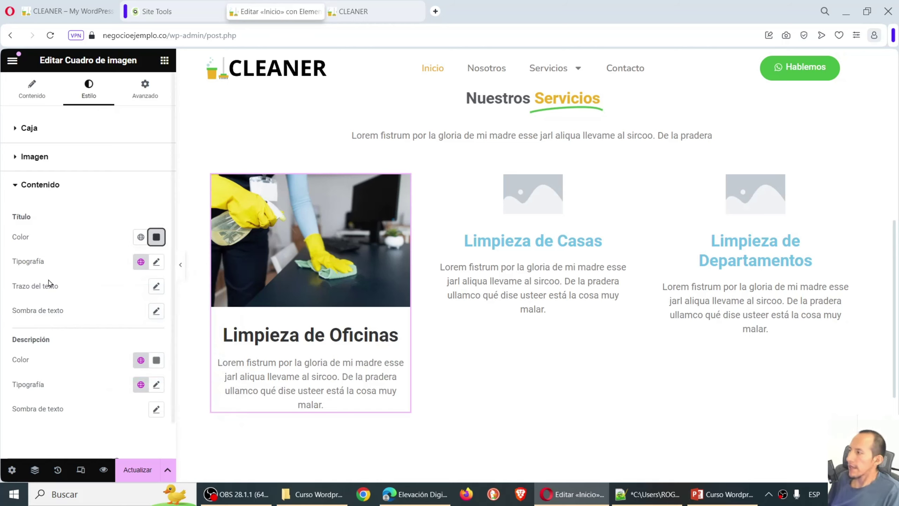
click(156, 262)
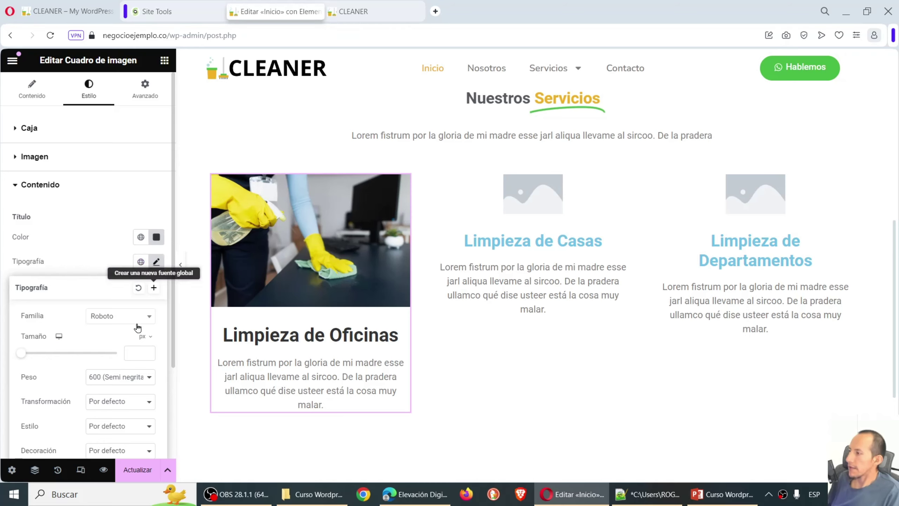
click(136, 353)
text(22)
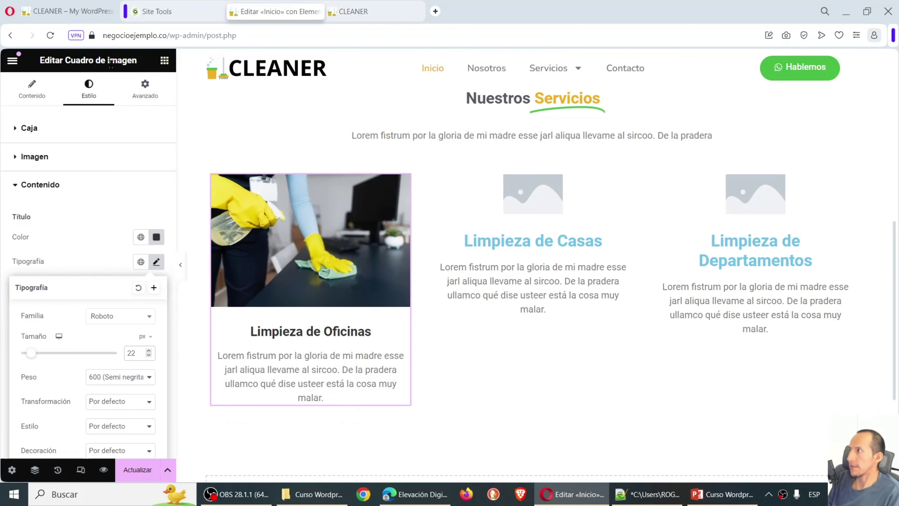
click(403, 186)
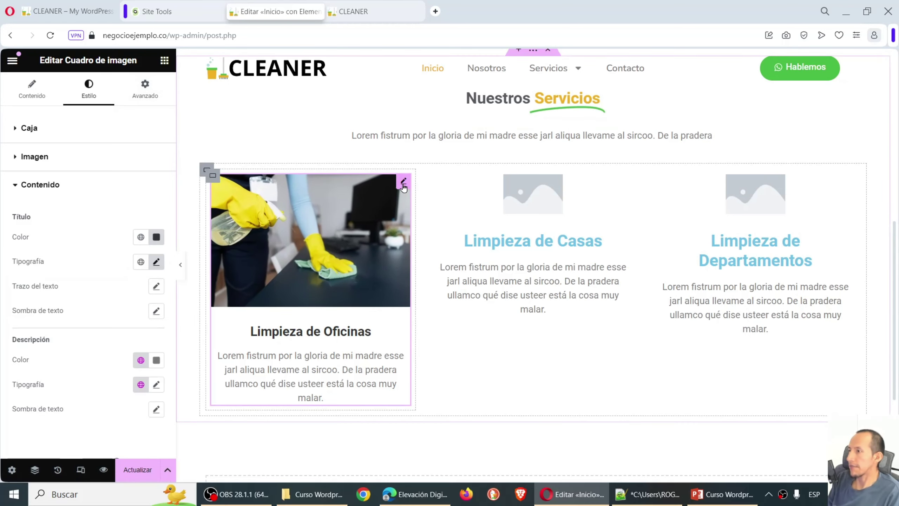
Copy the office card's style and paste it onto the Casas and Departamentos cards
right_click(404, 186)
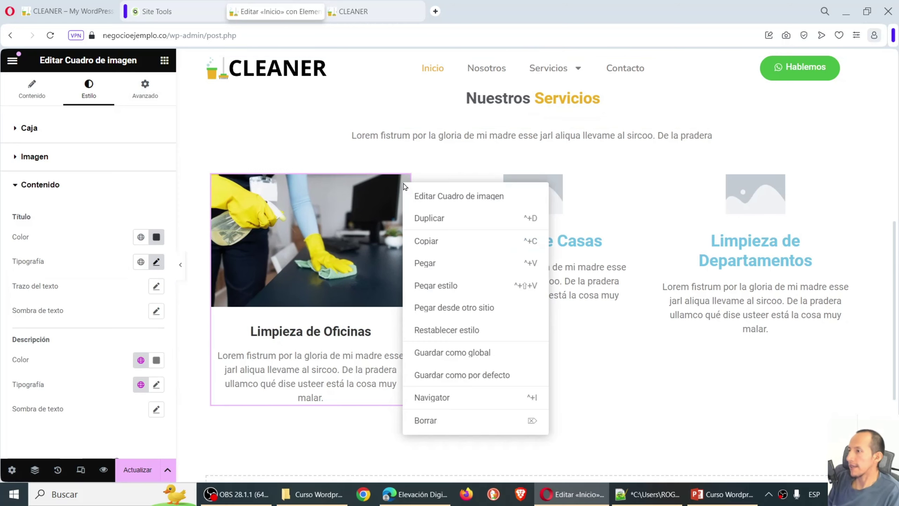
click(434, 246)
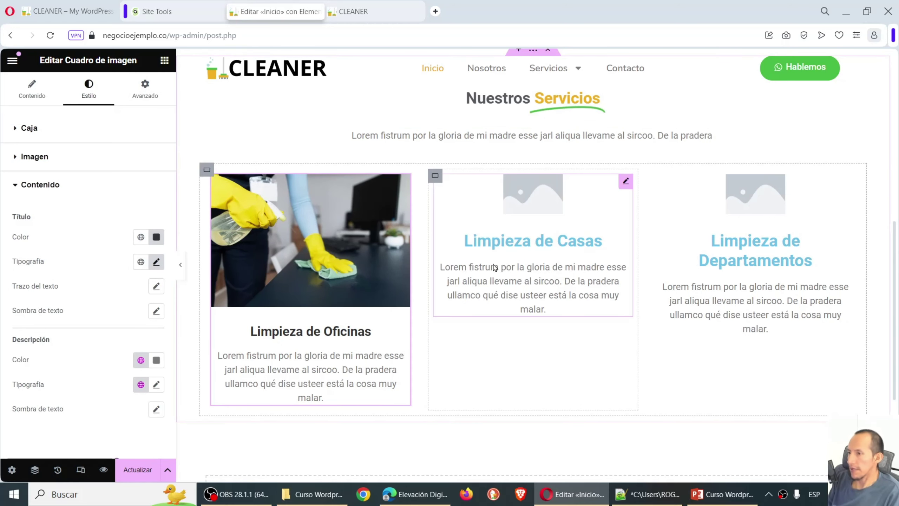
click(625, 182)
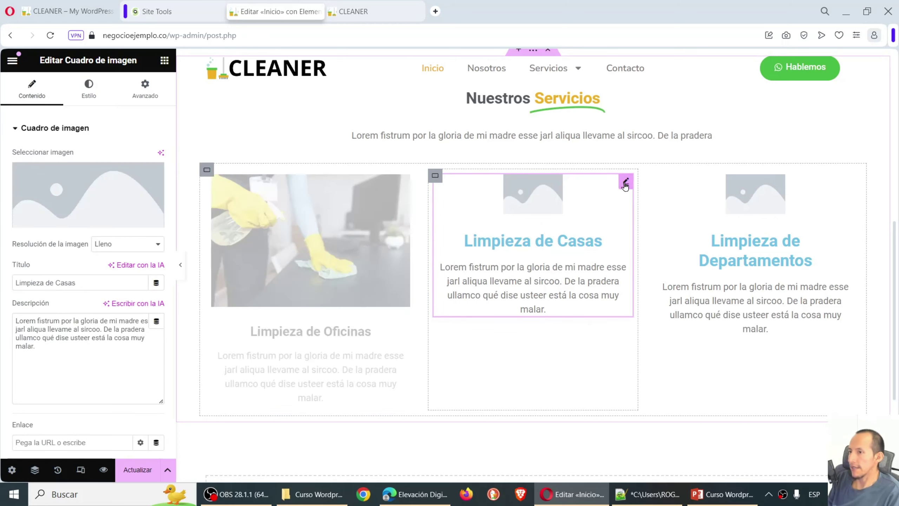
right_click(625, 187)
click(659, 286)
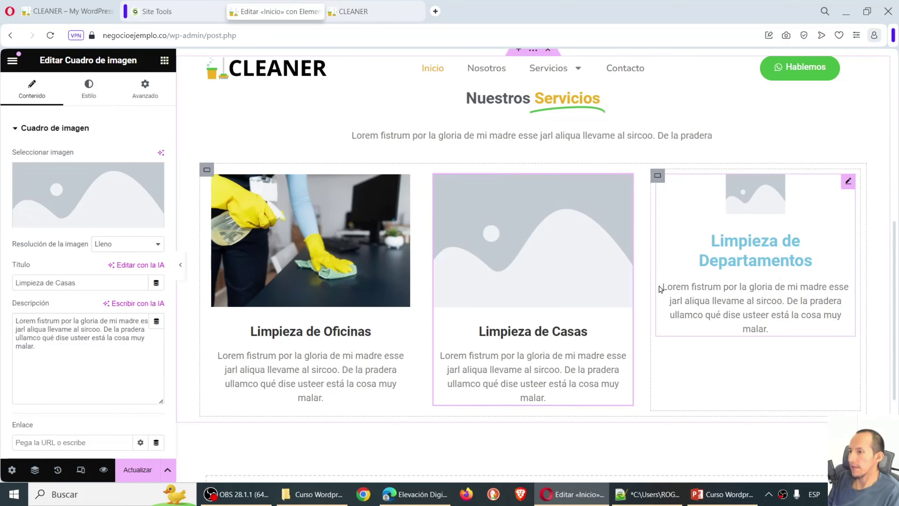
click(847, 183)
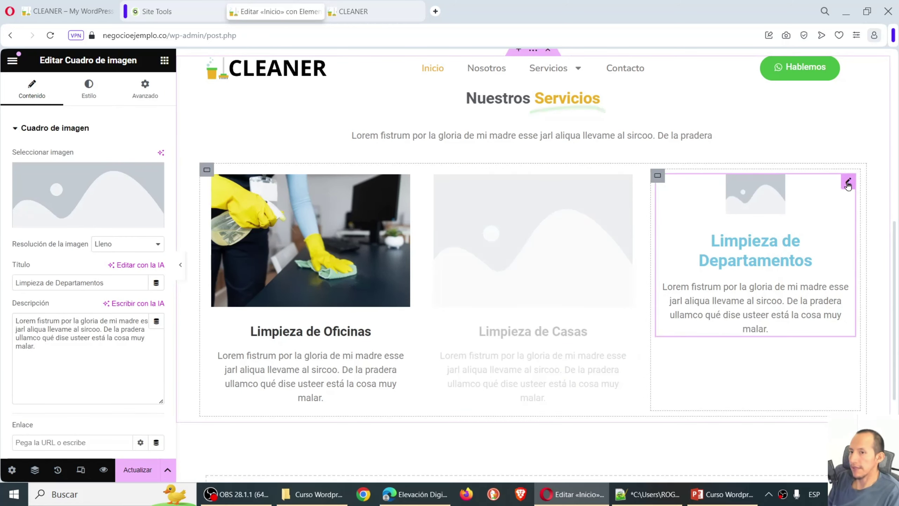
right_click(851, 187)
click(824, 287)
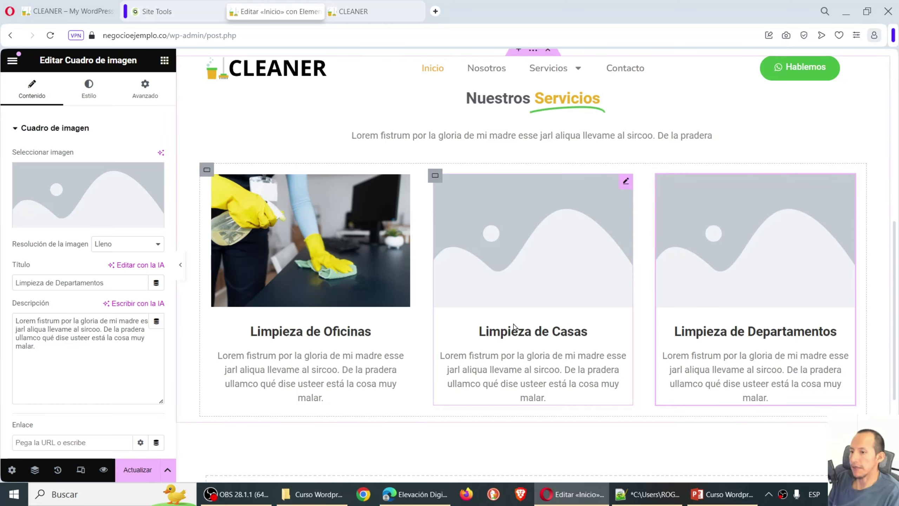
click(526, 234)
Upload limpieza de casas.jpg into the Casas card, using its title as alt text
click(57, 176)
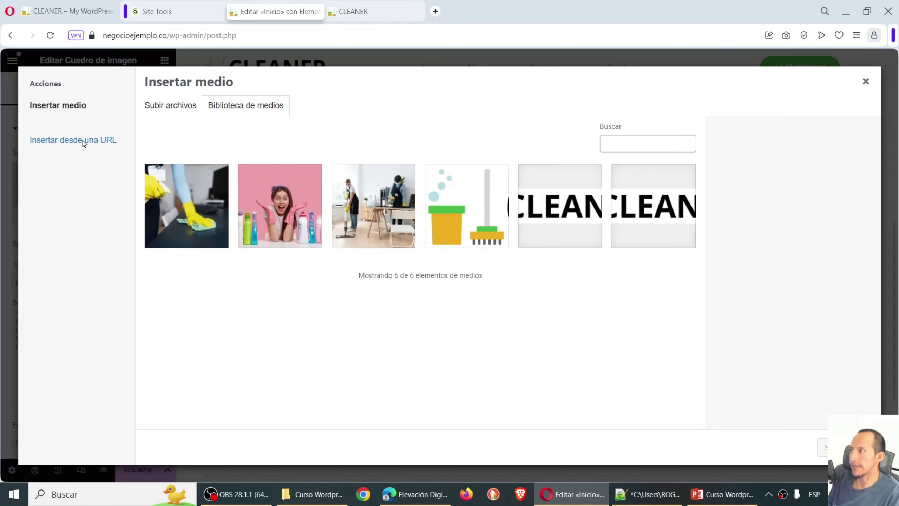
click(192, 112)
click(504, 275)
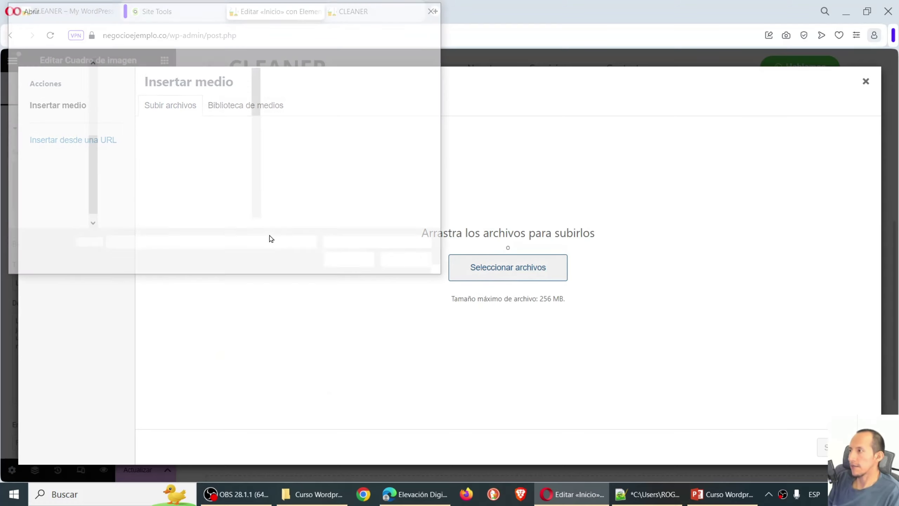
scroll(207, 194, down, 3)
double_click(207, 194)
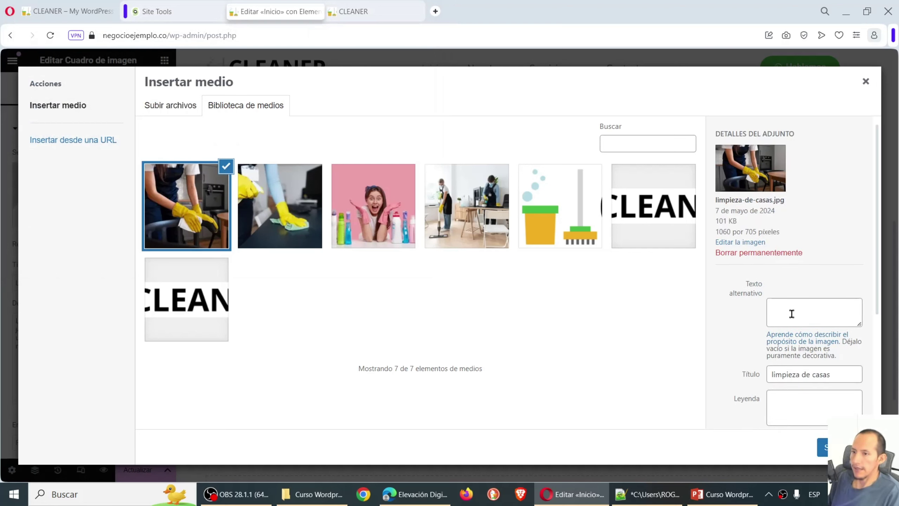
click(793, 314)
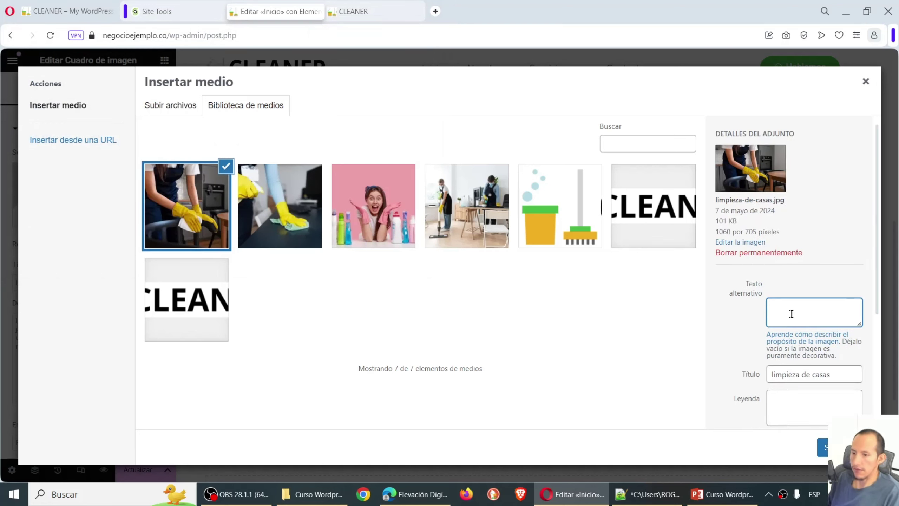
key(Tab)
key(ctrl+c)
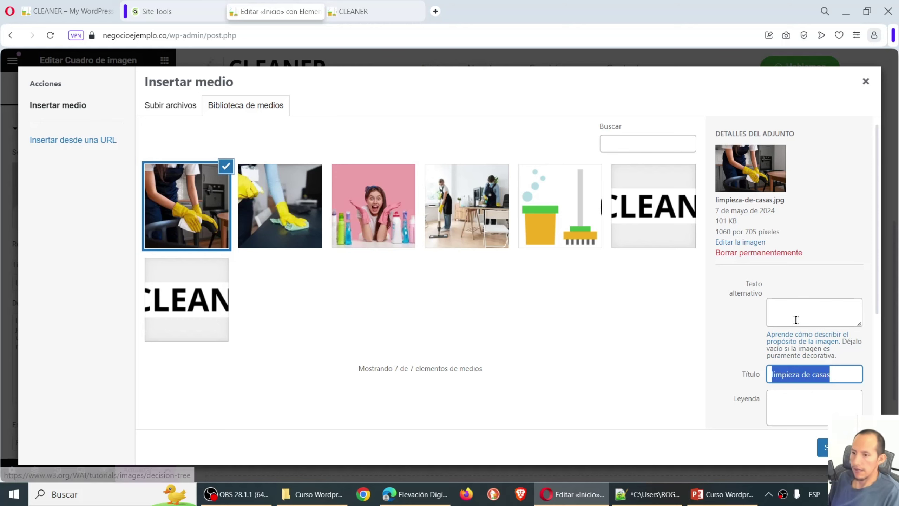
click(795, 317)
key(ctrl+v)
click(823, 447)
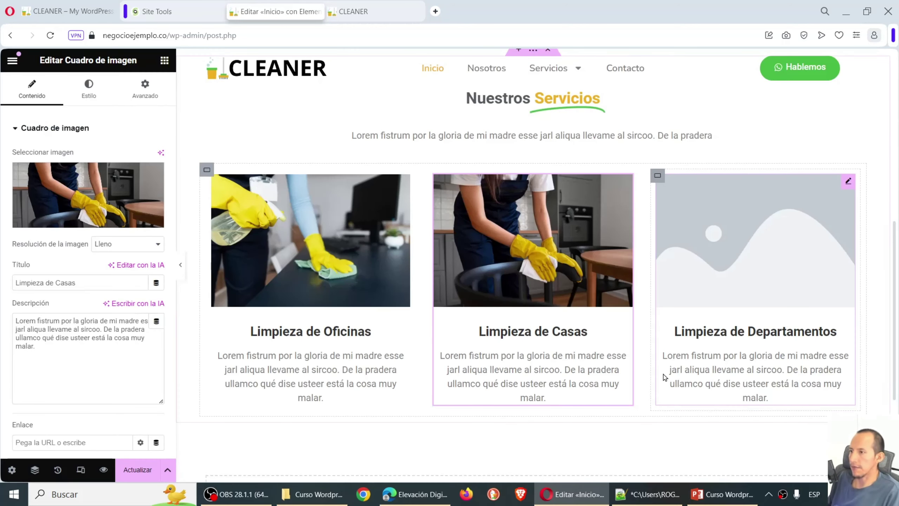
Upload limpieza de departamentos.jpg into the Departamentos card with matching alt text, then save
click(767, 244)
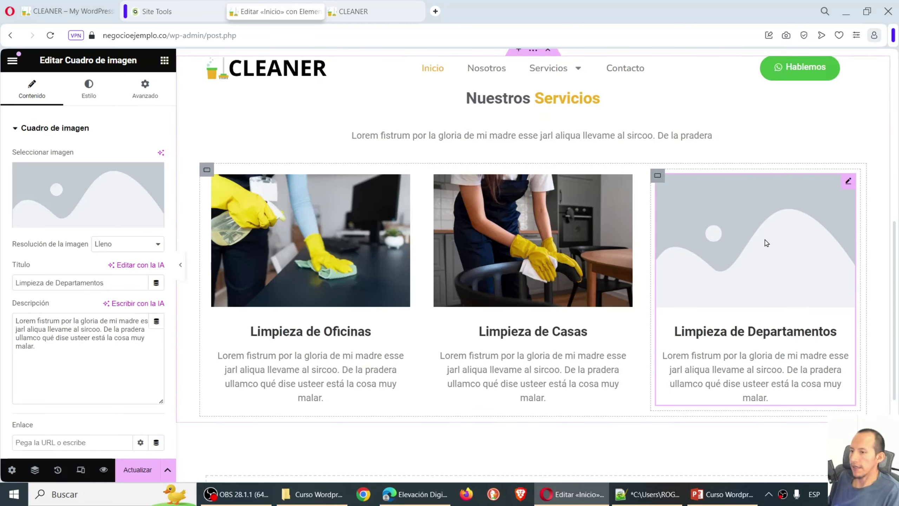
click(75, 185)
click(527, 269)
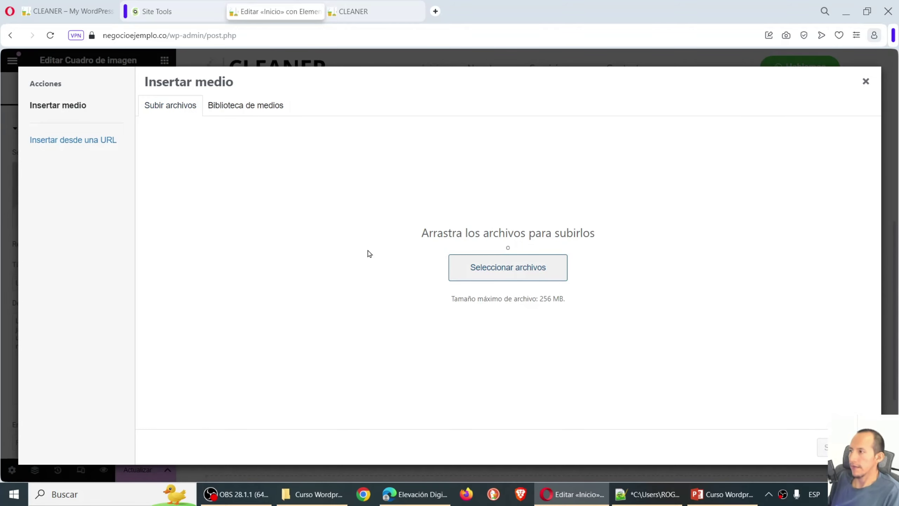
scroll(186, 180, down, 3)
scroll(186, 180, down, 2)
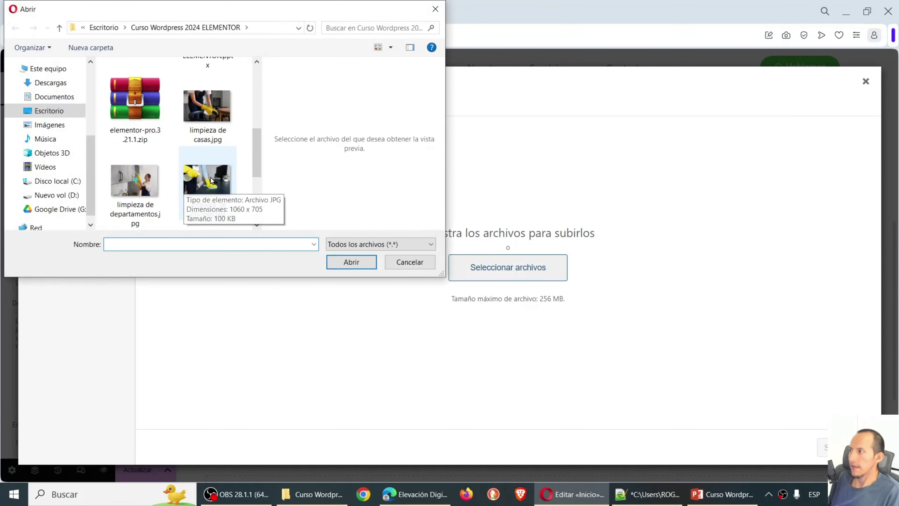
click(148, 193)
double_click(148, 194)
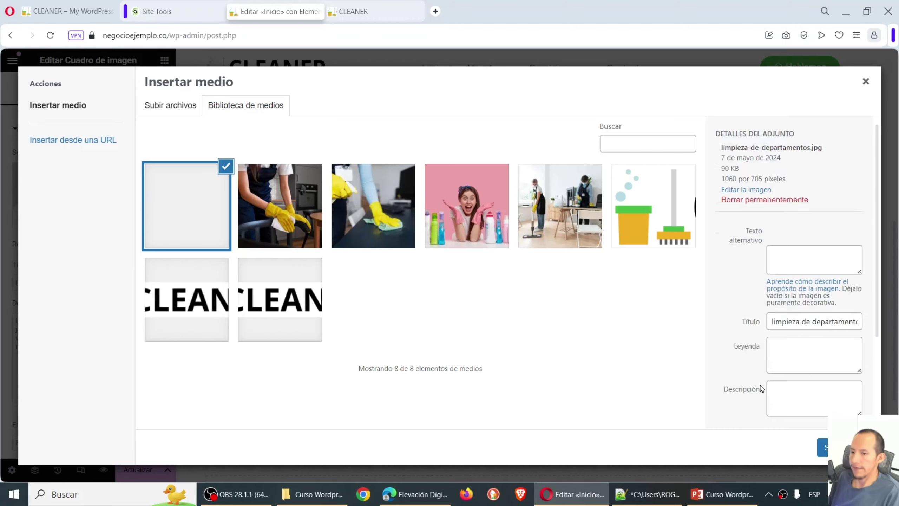
click(812, 375)
triple_click(811, 375)
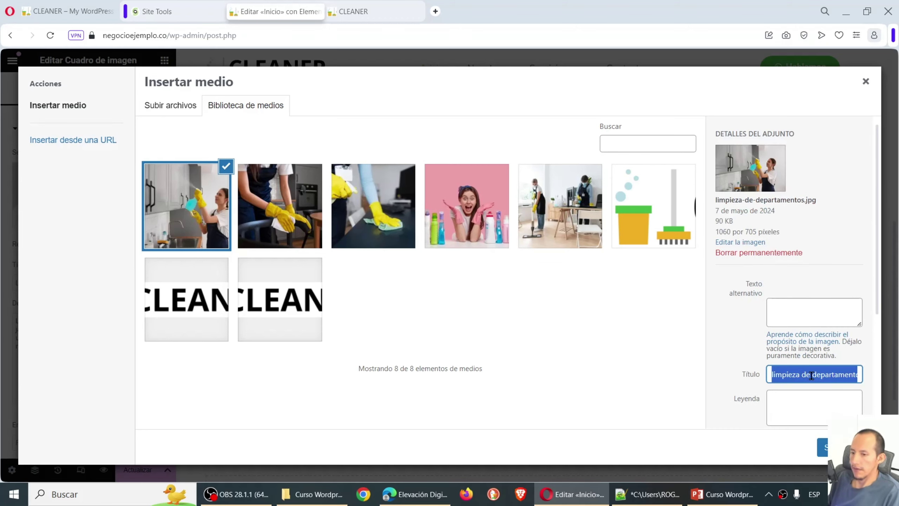
click(804, 310)
key(ctrl+v)
click(823, 447)
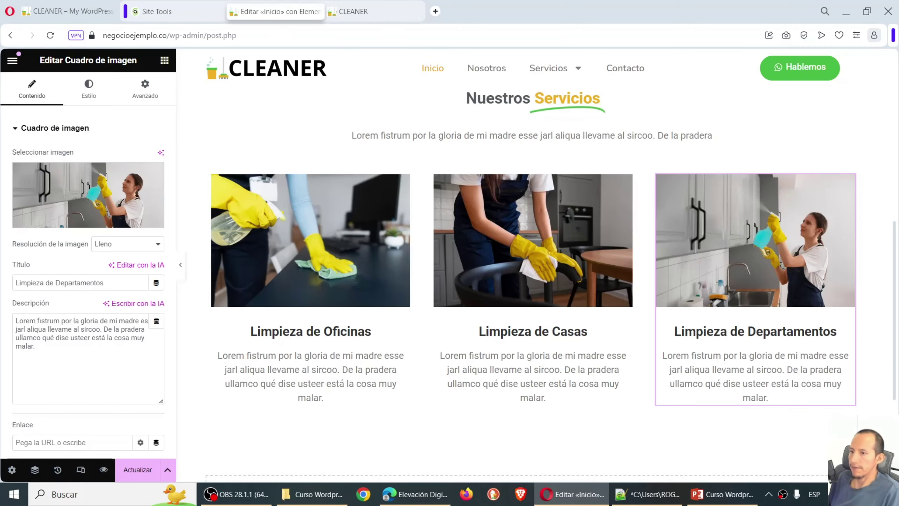
click(138, 470)
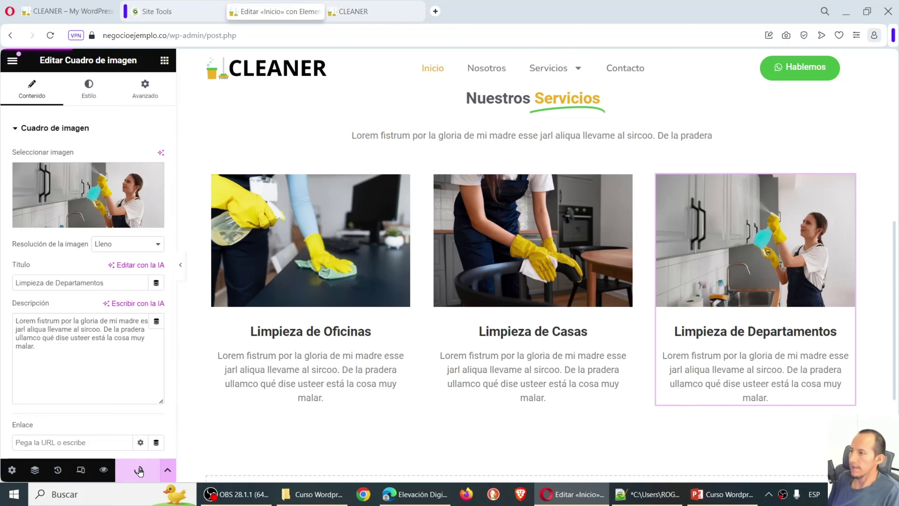
click(397, 7)
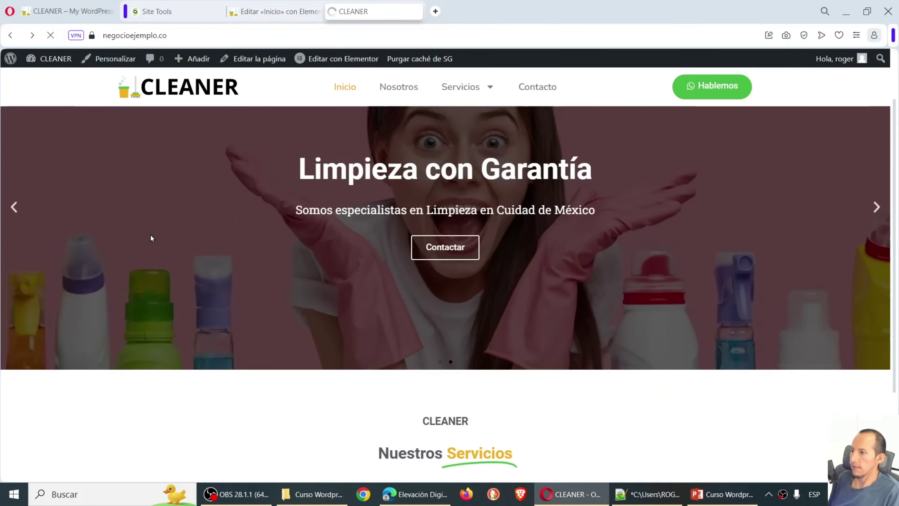
scroll(179, 219, down, 10)
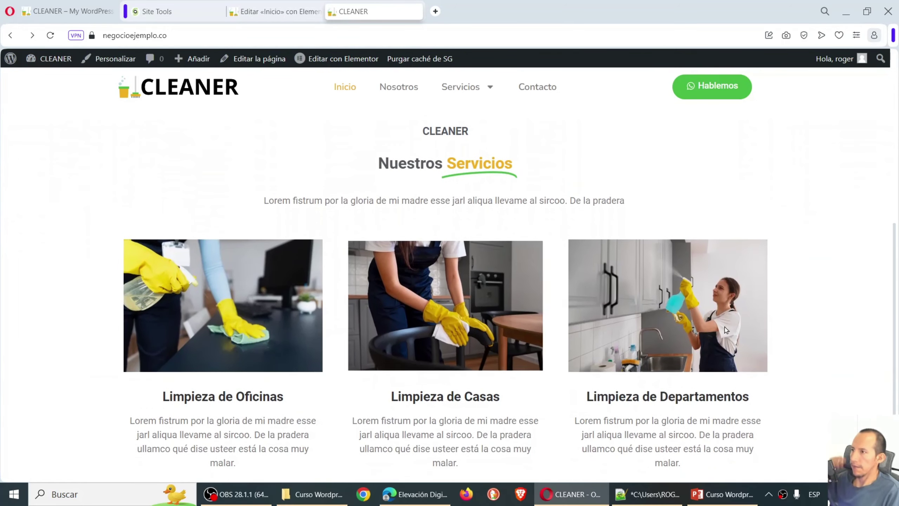
scroll(431, 255, down, 3)
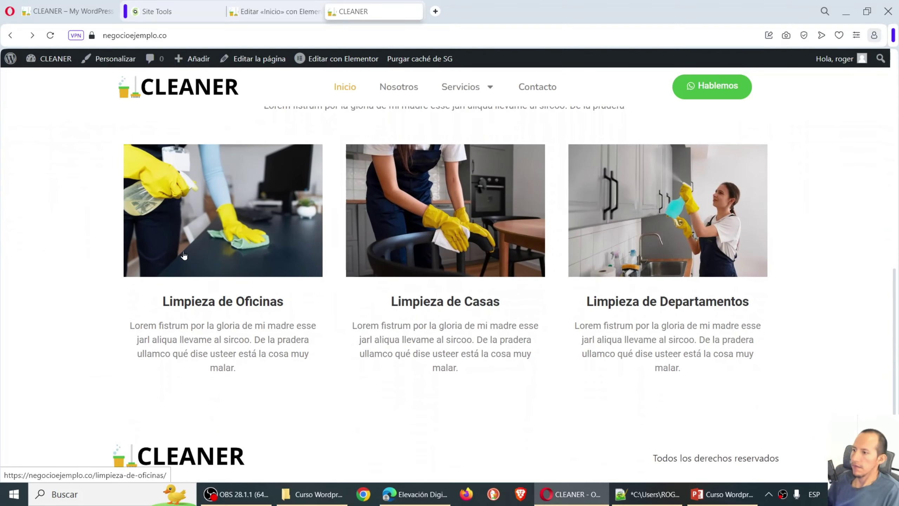
scroll(841, 302, up, 3)
scroll(841, 301, down, 3)
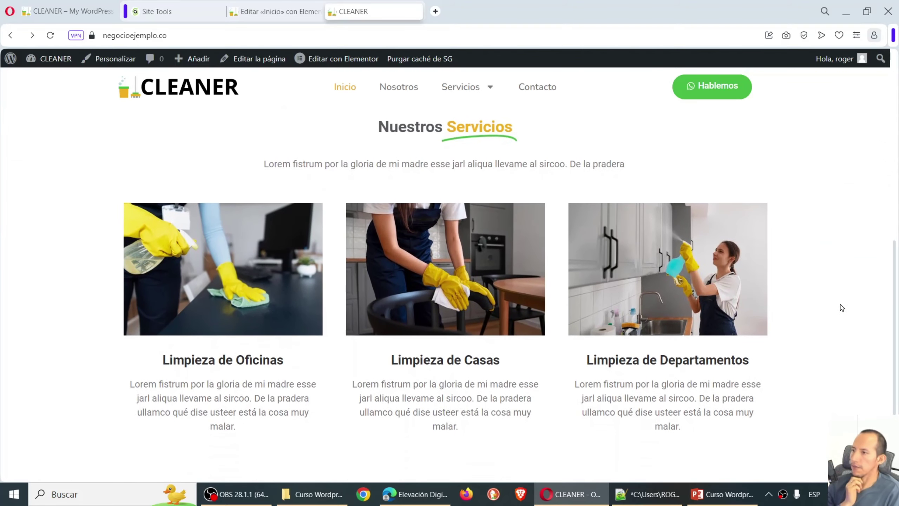
scroll(842, 307, up, 3)
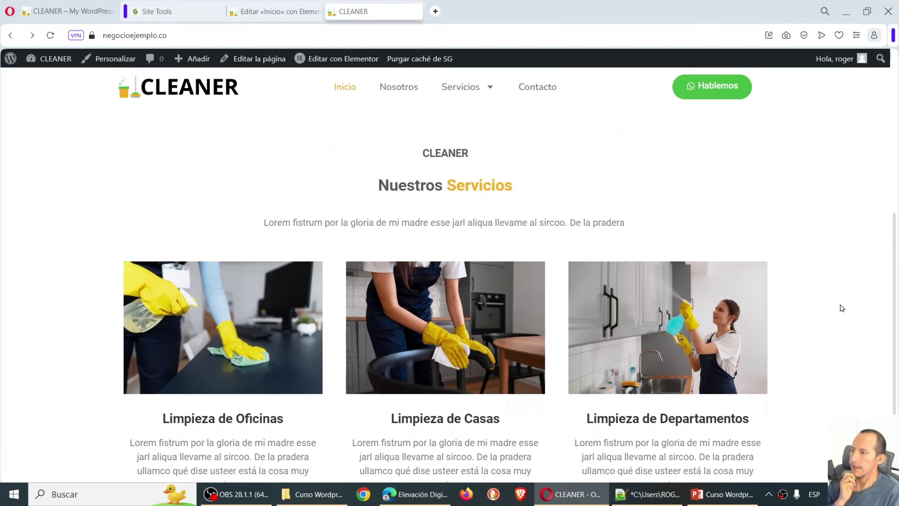
scroll(842, 307, down, 3)
scroll(842, 308, up, 2)
scroll(842, 308, down, 2)
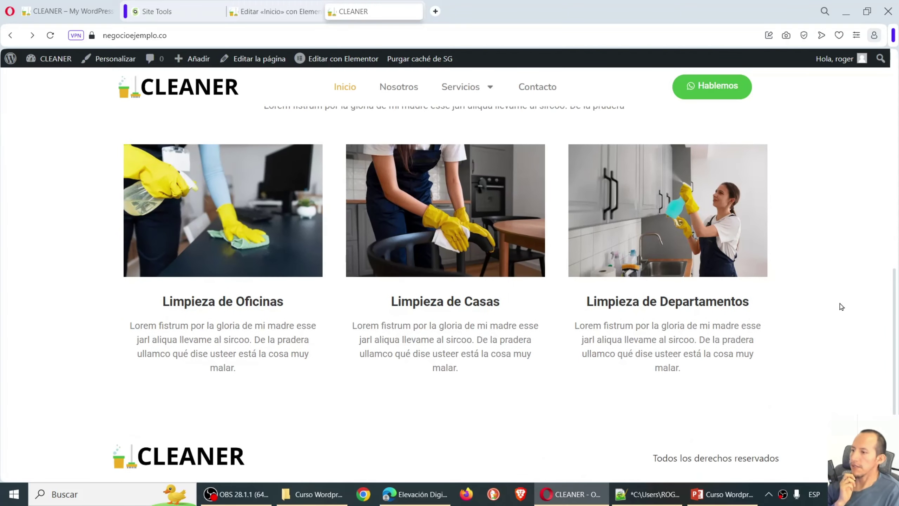
scroll(842, 306, up, 3)
scroll(842, 306, down, 3)
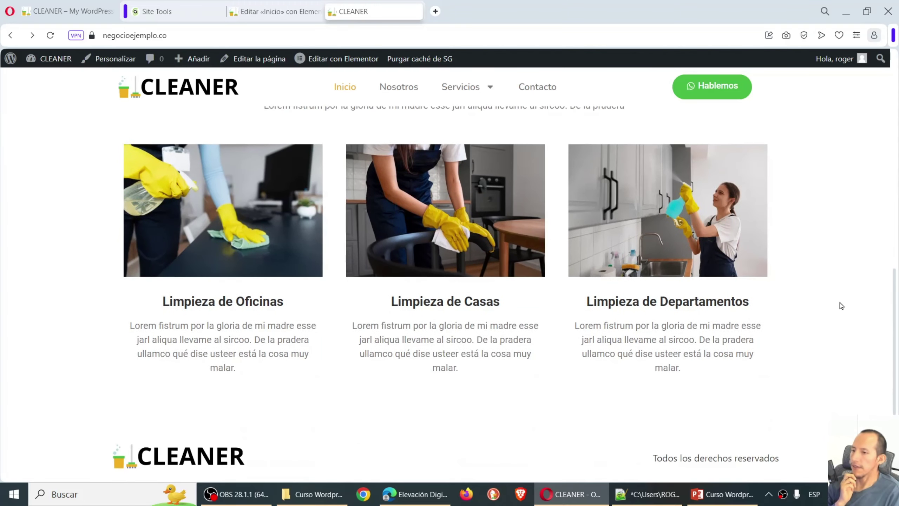
scroll(842, 303, up, 10)
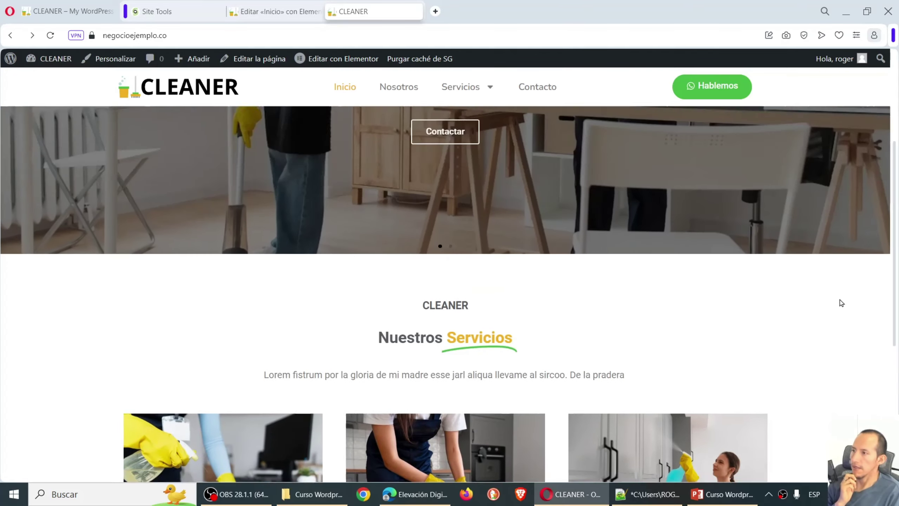
scroll(841, 305, down, 4)
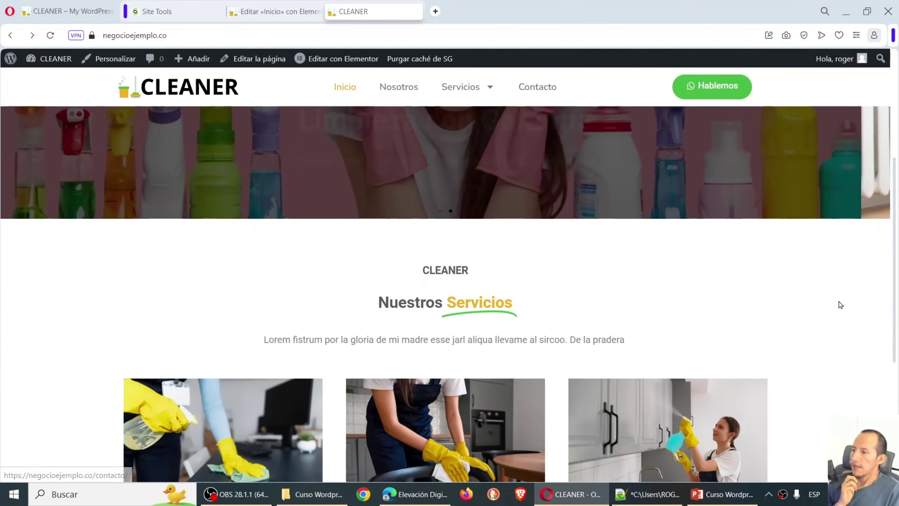
click(276, 12)
scroll(570, 262, up, 8)
scroll(564, 257, up, 4)
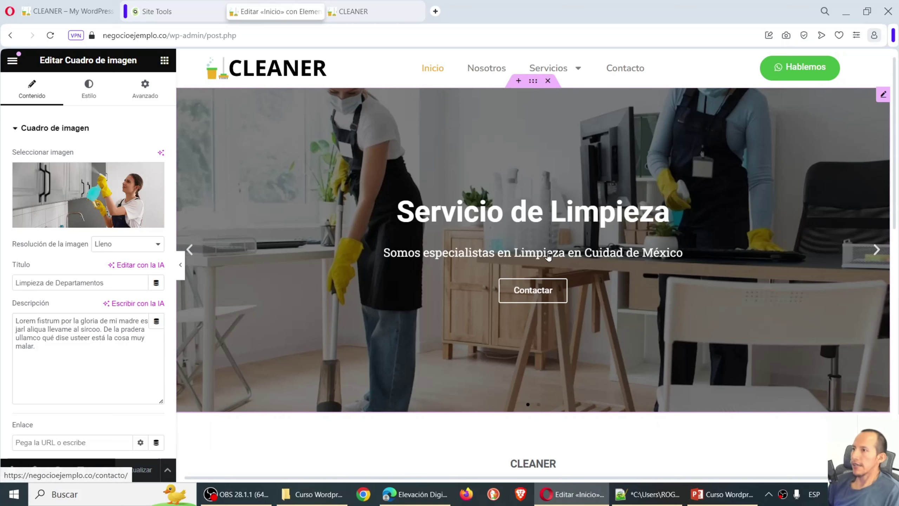
Try a Rotate In entrance animation on the hero container under Motion Effects
click(534, 81)
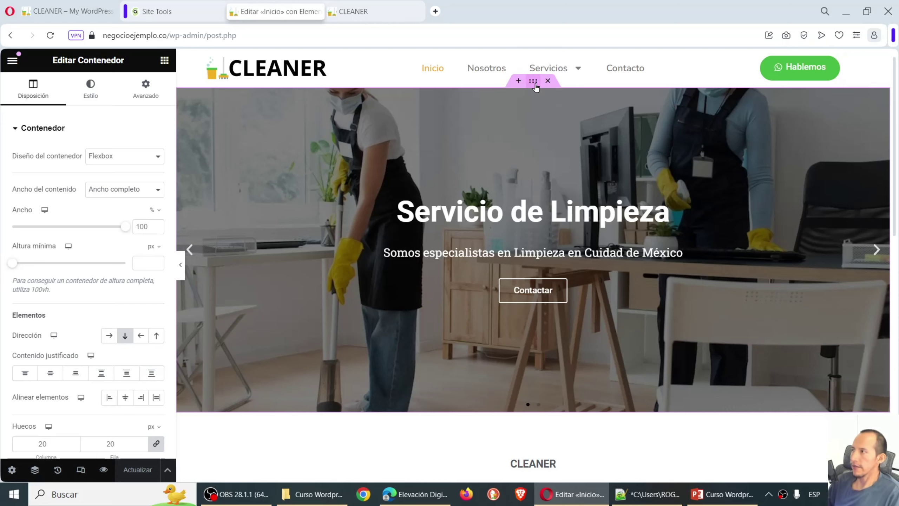
click(152, 92)
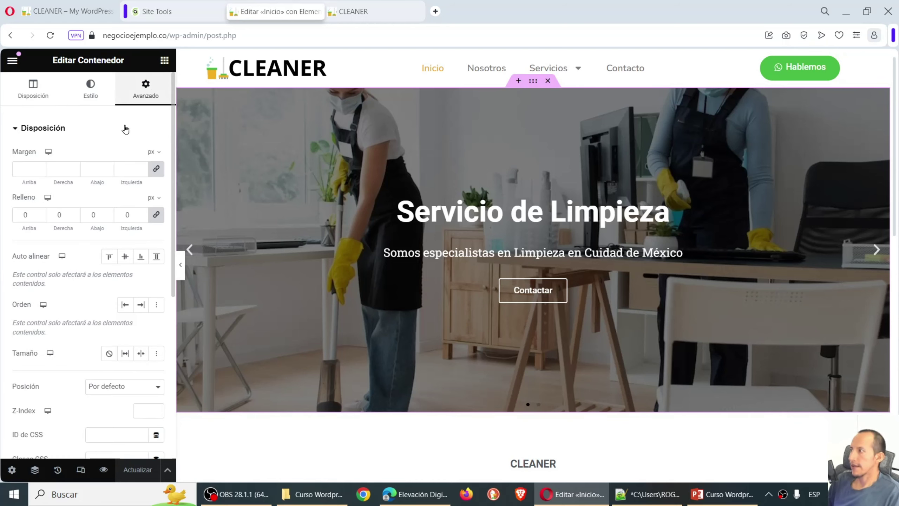
scroll(30, 241, down, 6)
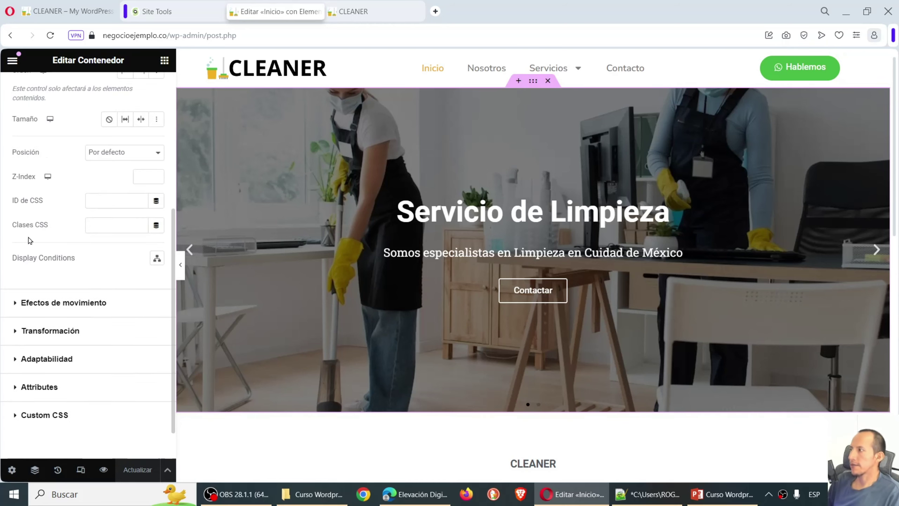
click(117, 306)
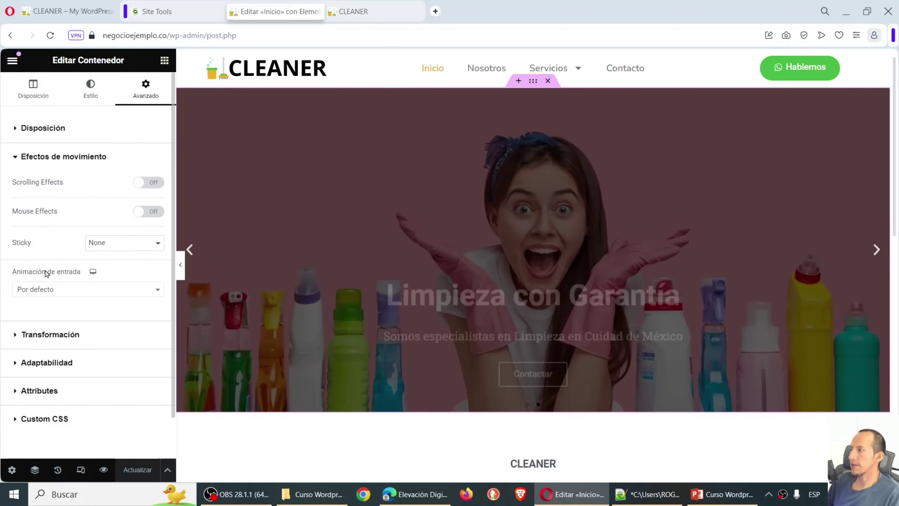
click(62, 292)
scroll(59, 349, down, 10)
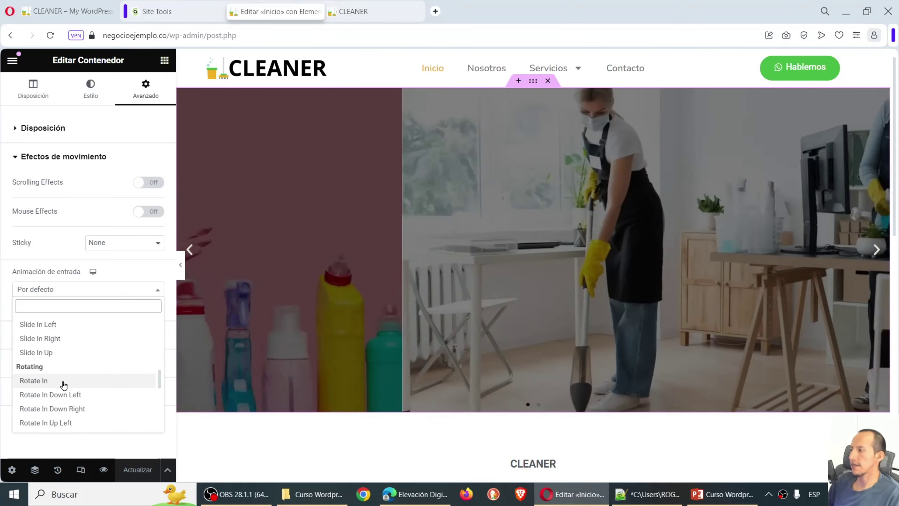
click(63, 384)
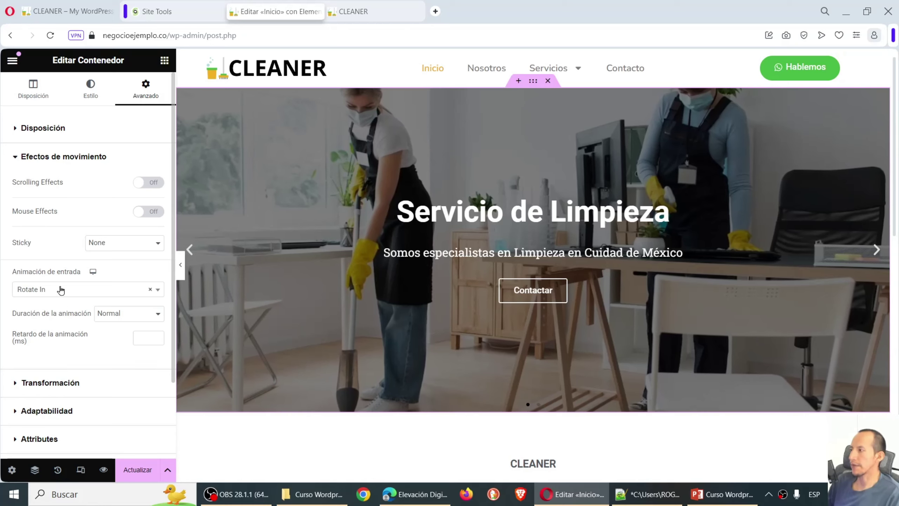
Try Jello and Light Speed In, then settle on Fade In as the entrance animation
click(61, 289)
scroll(58, 370, down, 5)
click(56, 369)
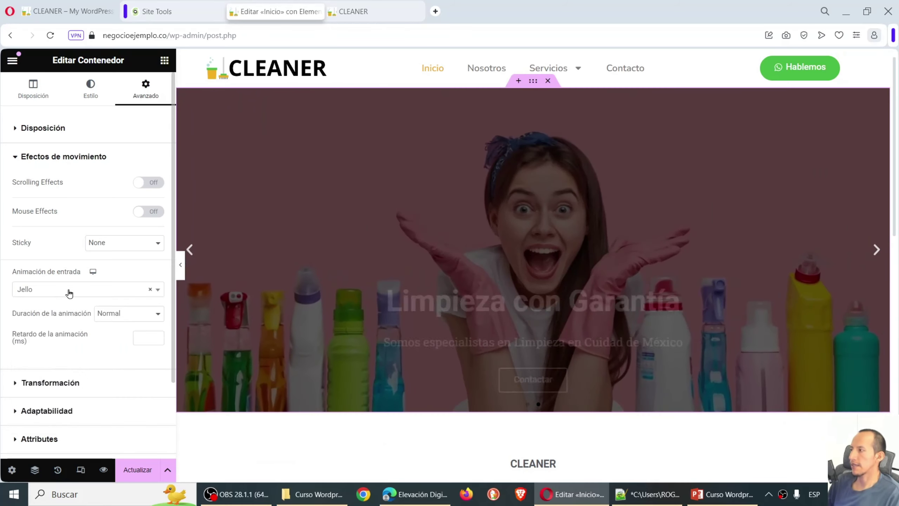
click(69, 290)
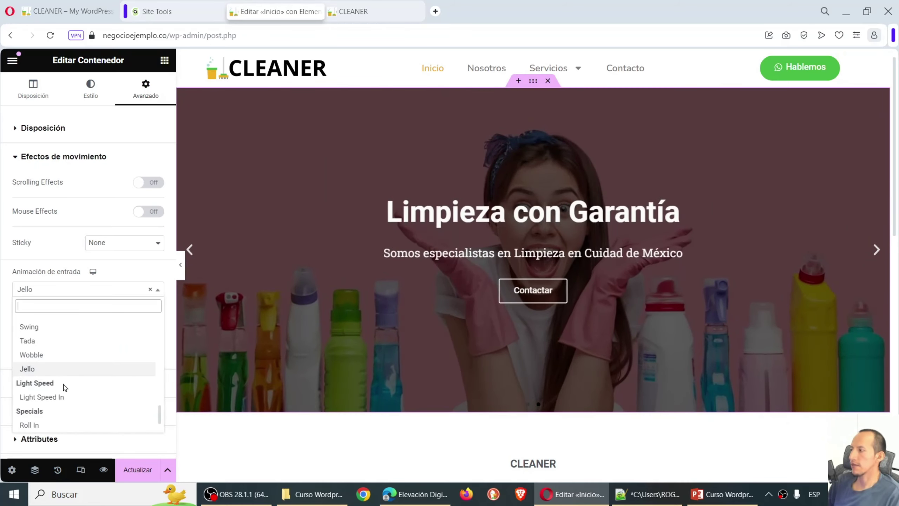
click(54, 397)
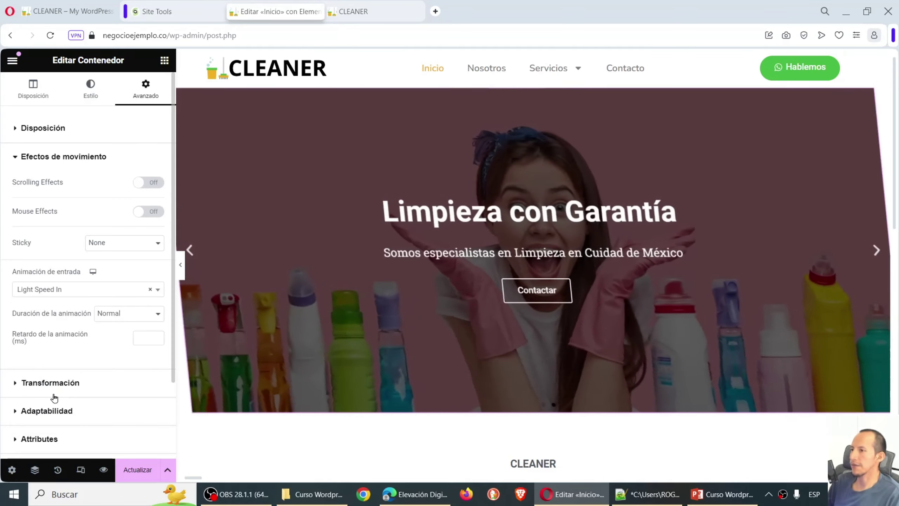
click(59, 293)
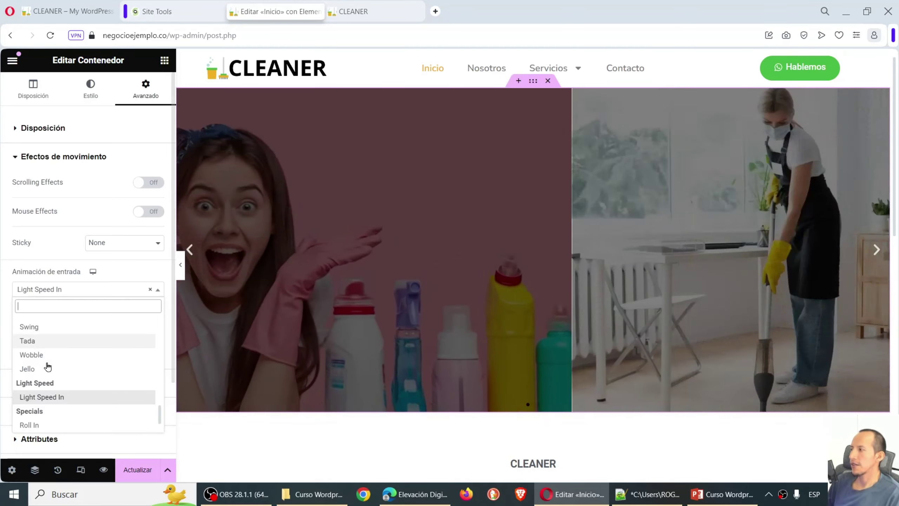
scroll(47, 363, up, 10)
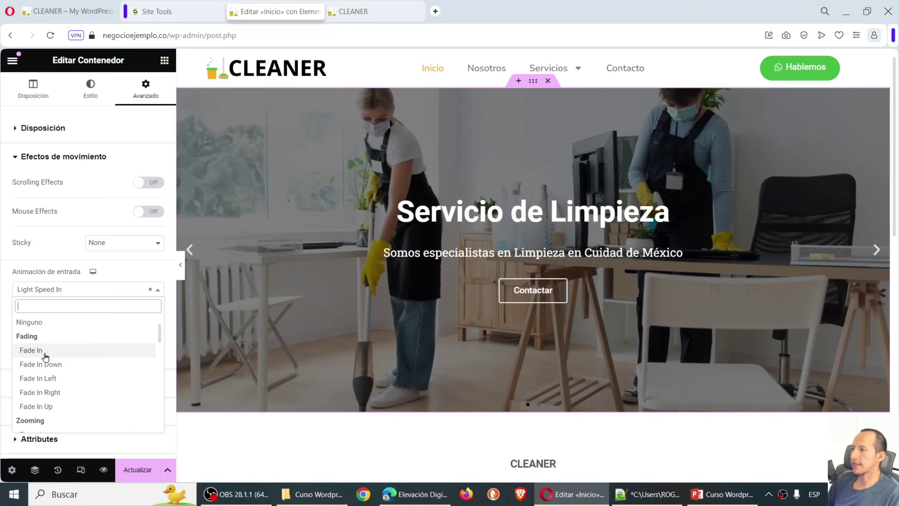
click(45, 351)
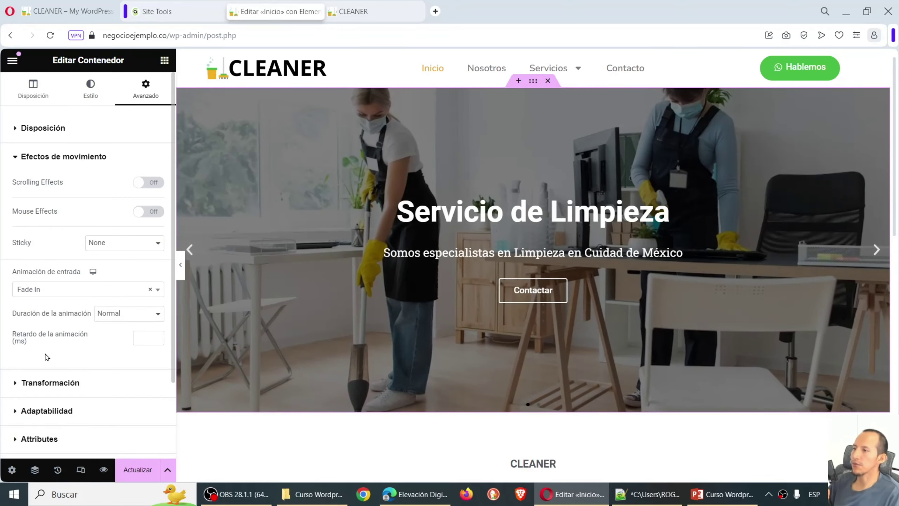
scroll(476, 315, down, 5)
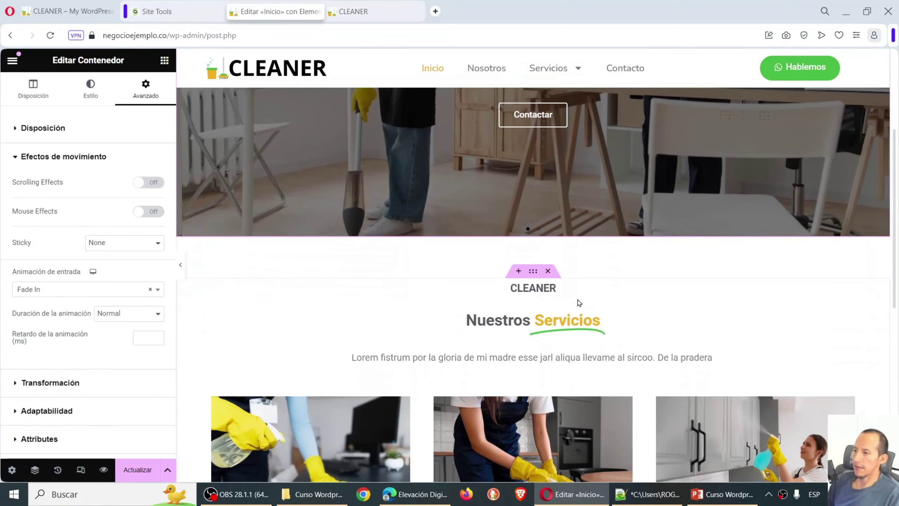
Give the CLEANER heading a Fade In Left entrance animation
click(567, 290)
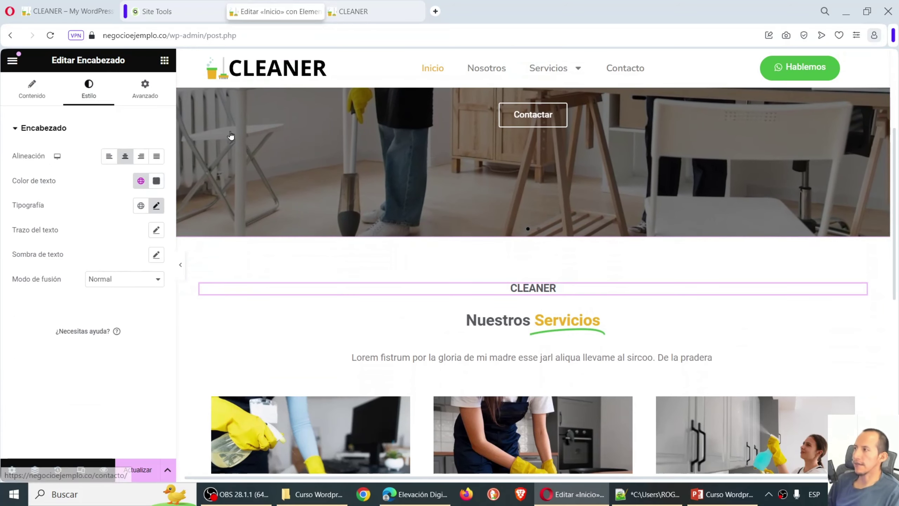
click(145, 88)
scroll(70, 301, down, 6)
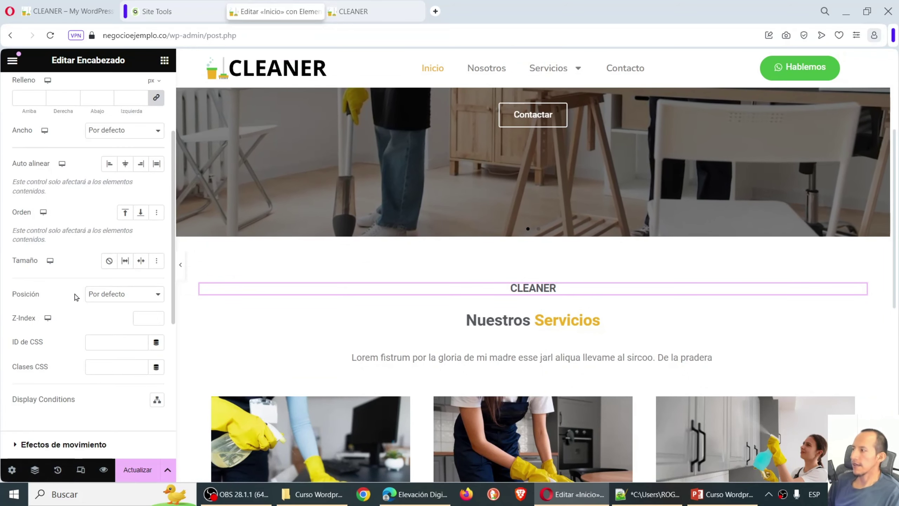
click(58, 329)
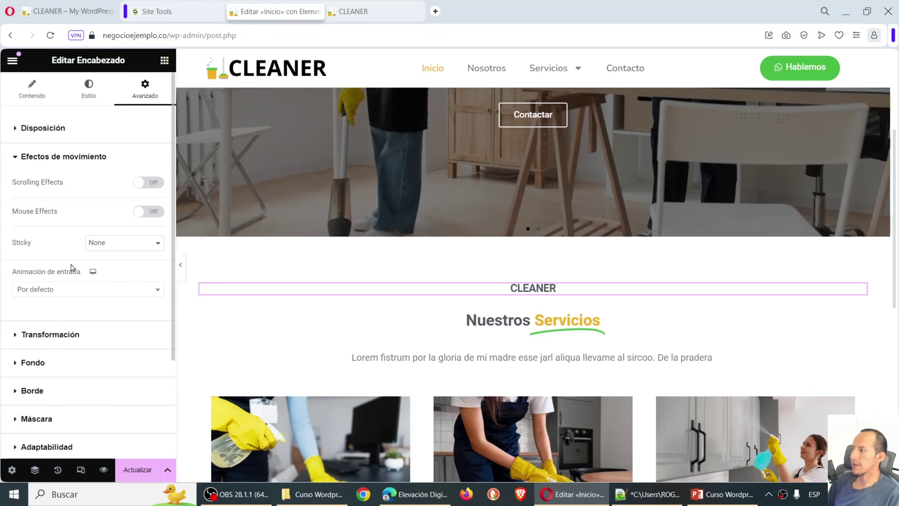
click(49, 290)
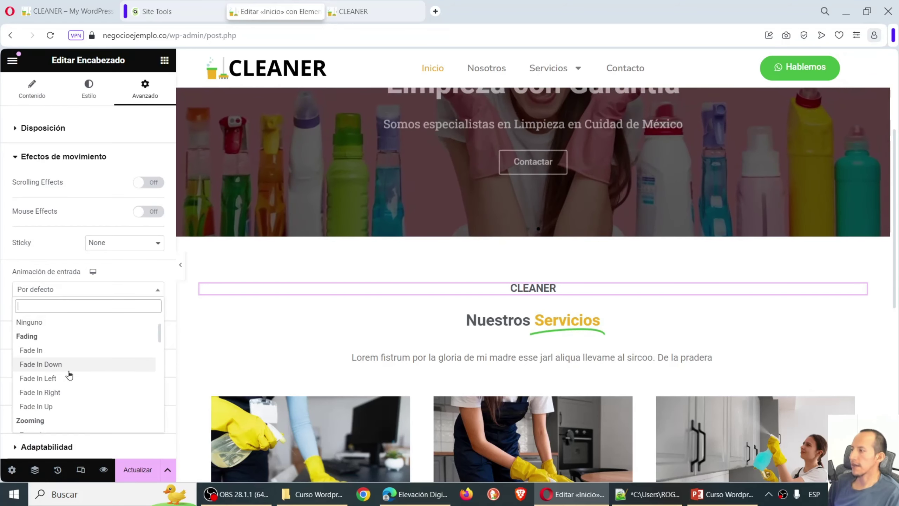
click(37, 378)
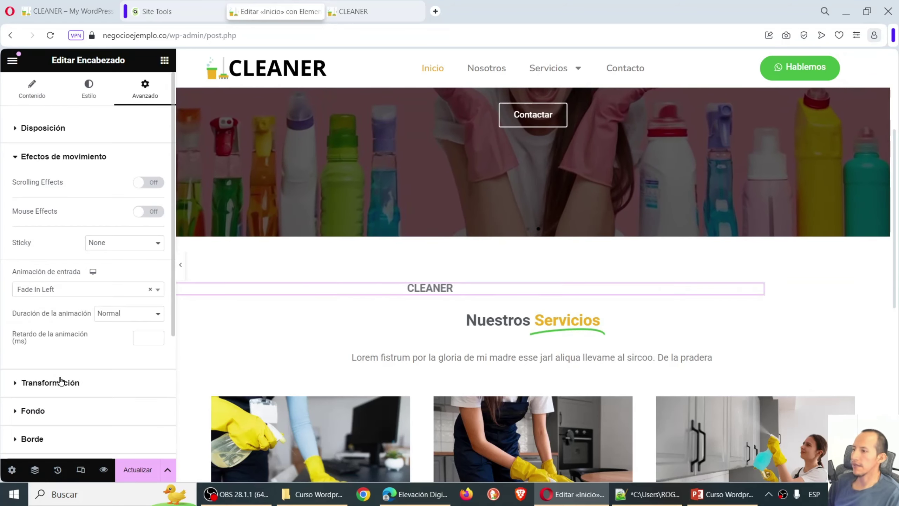
Make the Nuestros Servicios headline Fade In Left with a 1000 ms delay
click(640, 322)
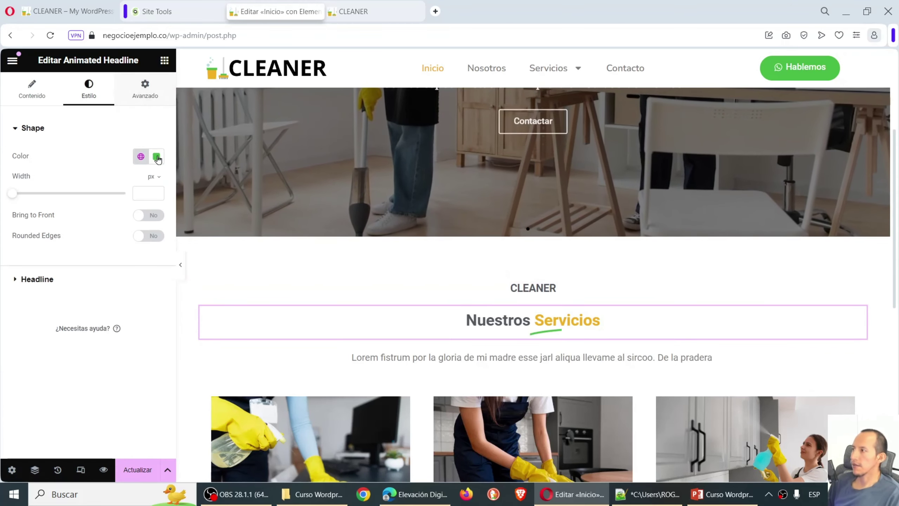
click(155, 96)
scroll(131, 341, down, 5)
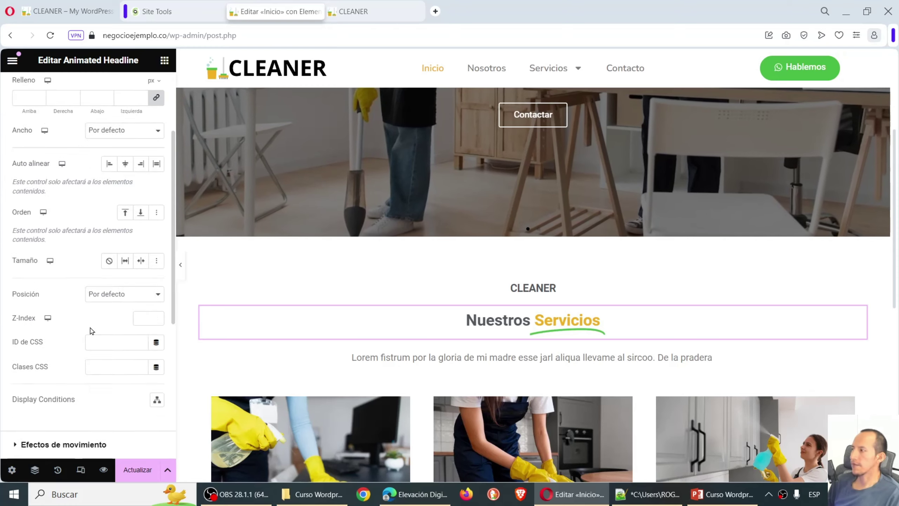
click(74, 388)
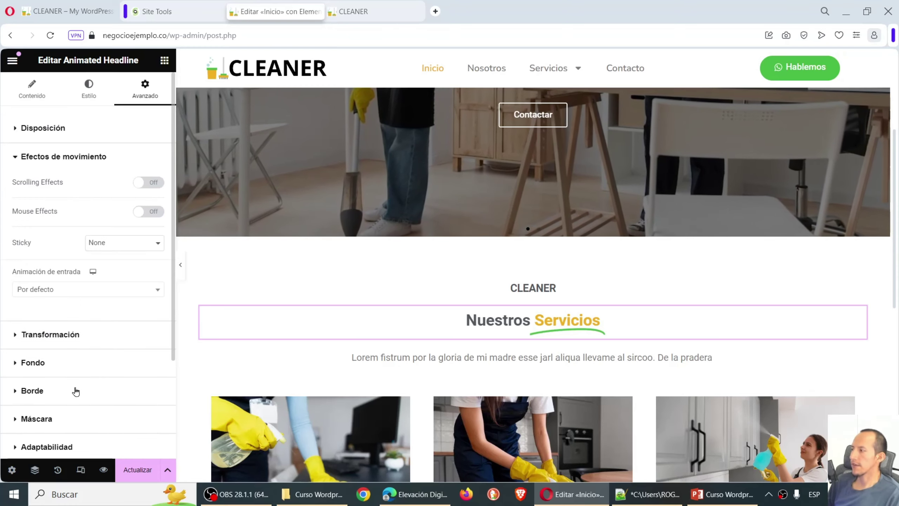
click(61, 297)
click(71, 376)
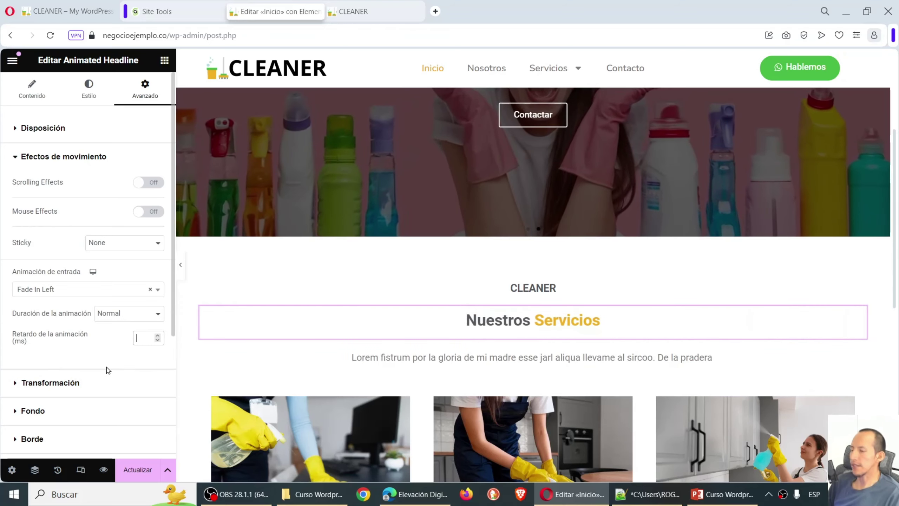
text(1000)
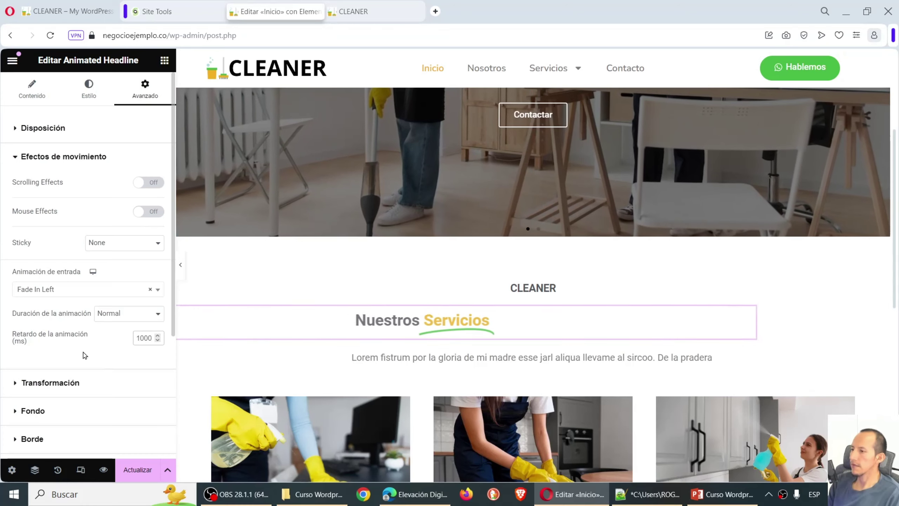
Make the intro paragraph Fade In Left with a 1500 ms delay, and save the page
click(483, 361)
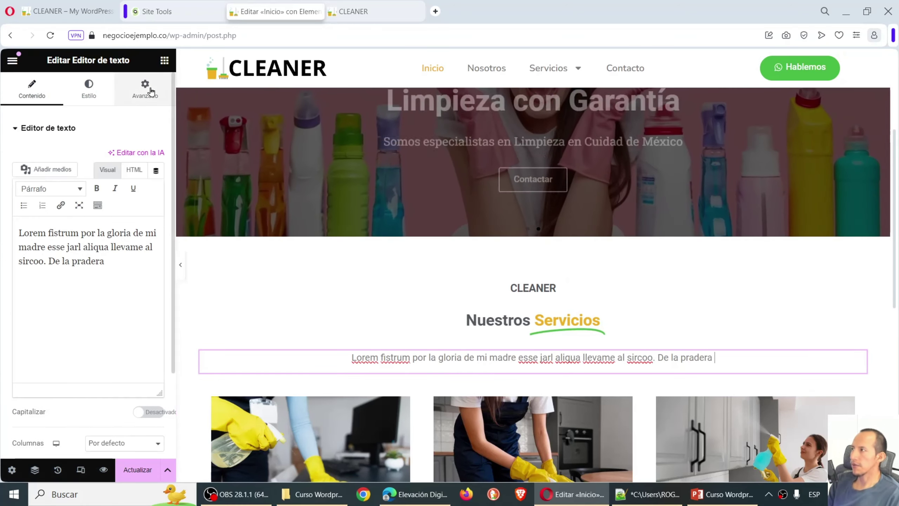
click(145, 89)
scroll(73, 257, down, 2)
scroll(73, 258, down, 5)
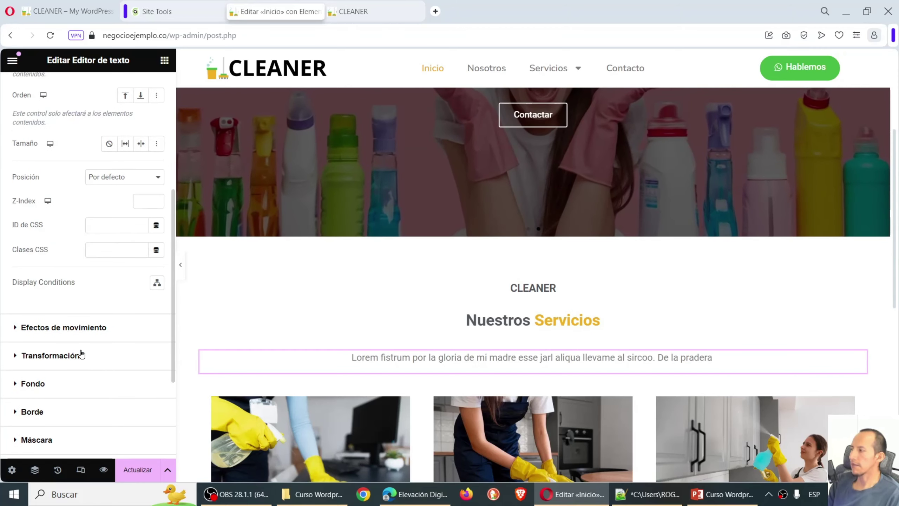
click(81, 328)
click(49, 290)
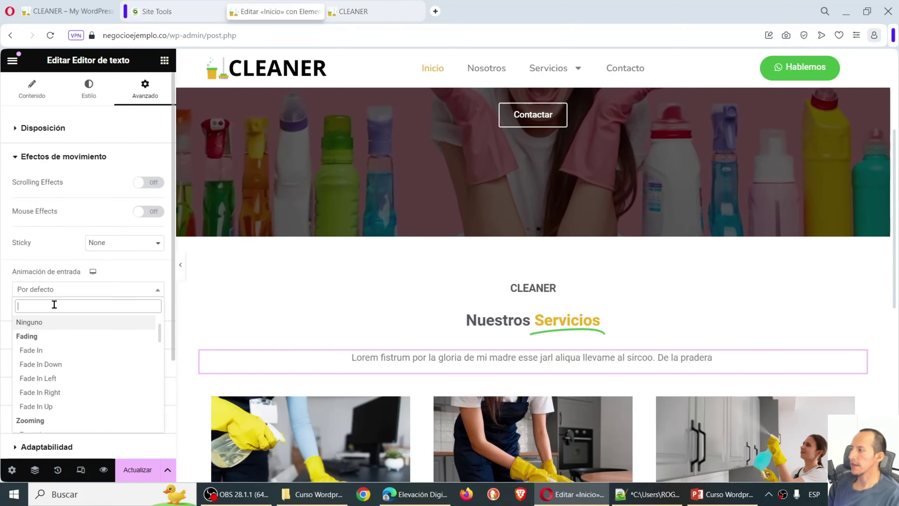
click(64, 376)
click(143, 337)
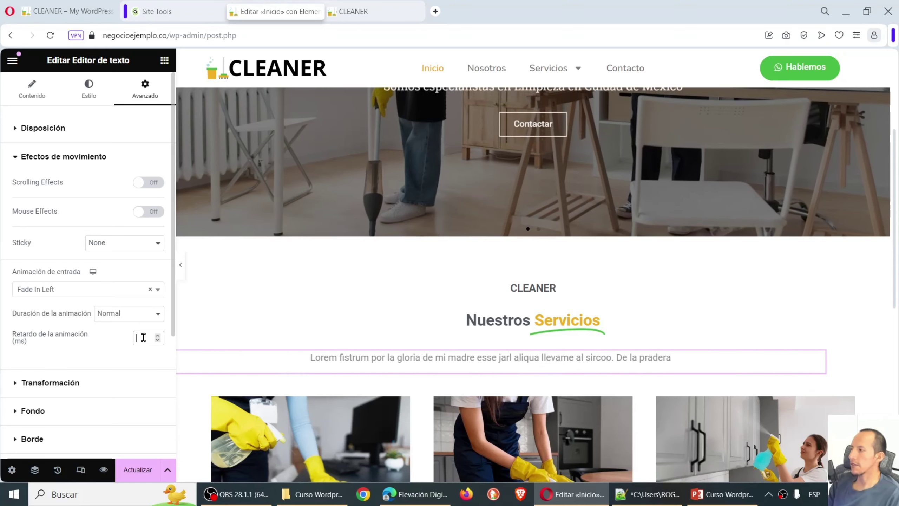
text(150)
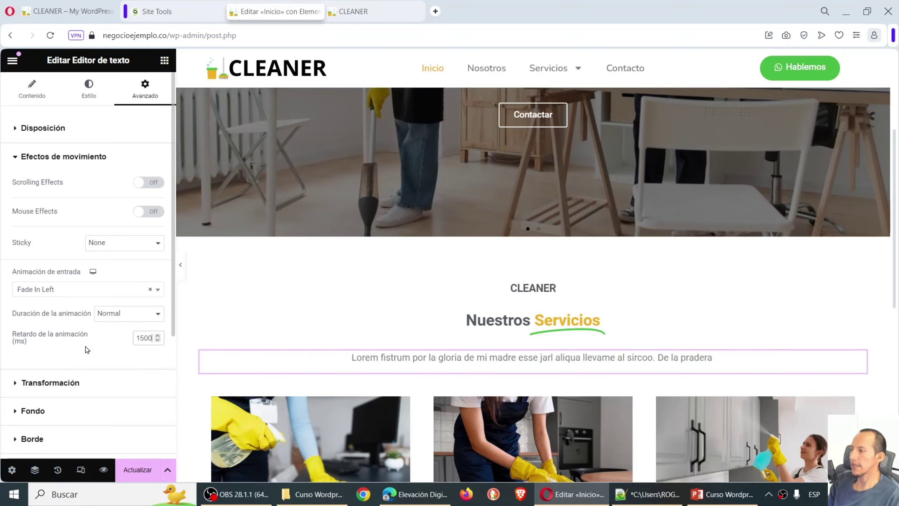
text(0)
click(138, 470)
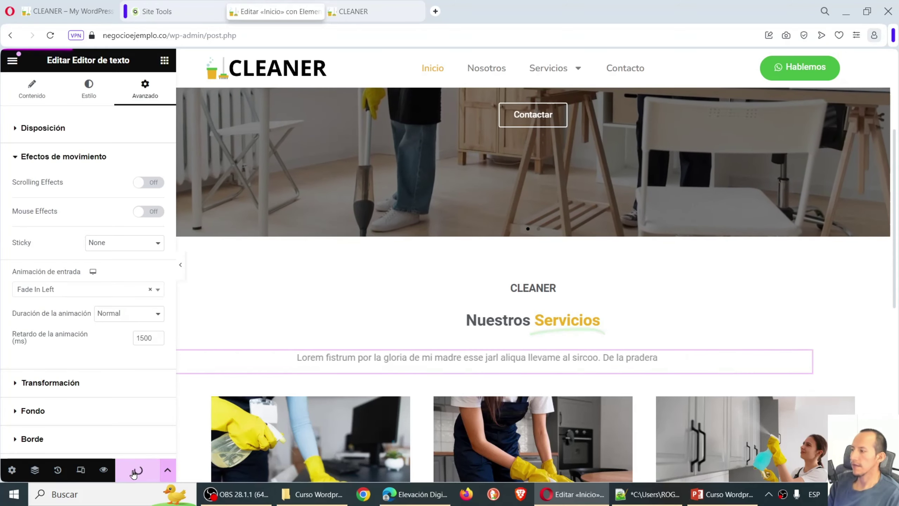
key(ctrl+Tab)
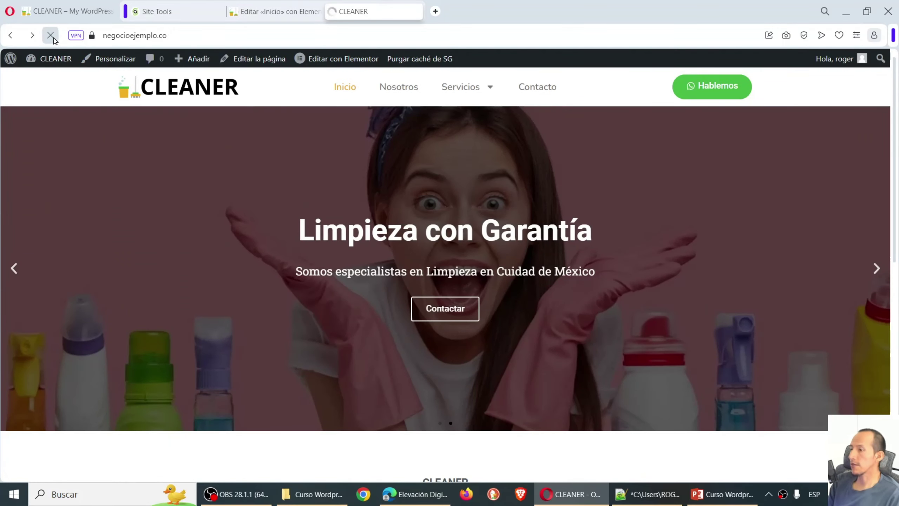
scroll(260, 220, down, 5)
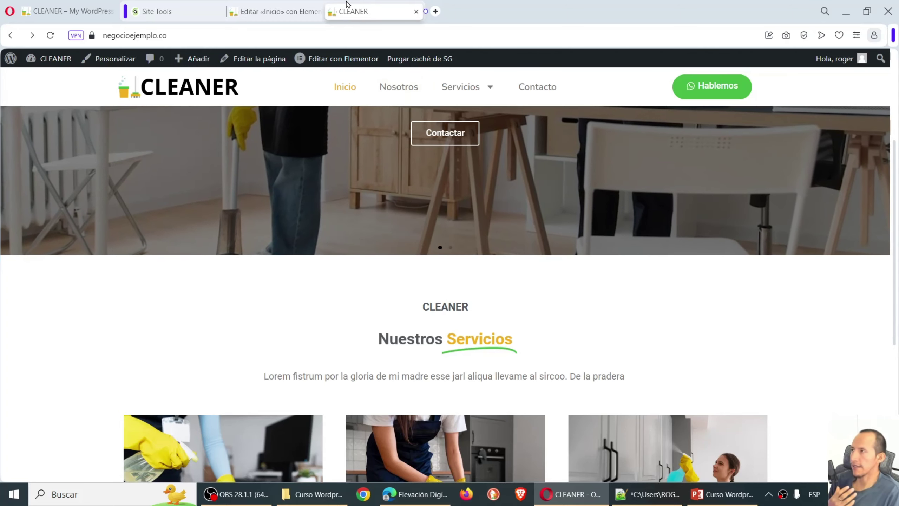
click(278, 17)
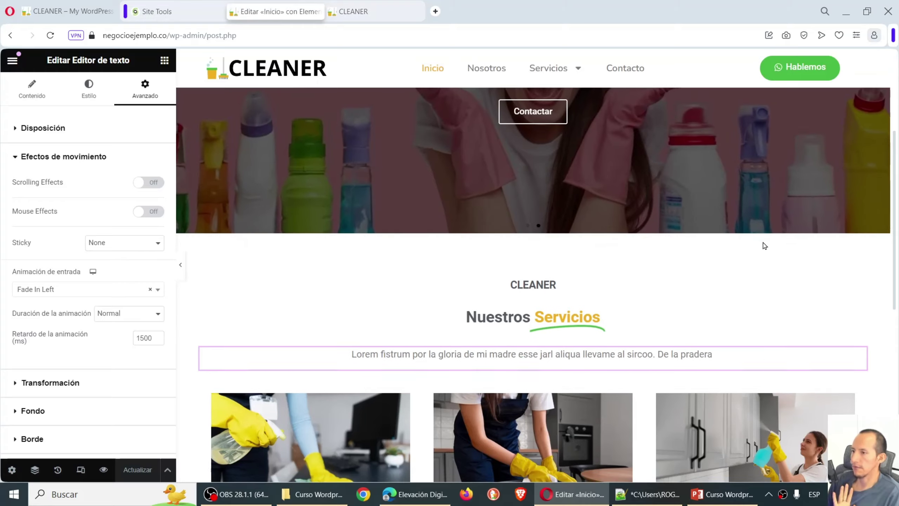
Give the Limpieza de Oficinas card a Fade In Left entrance animation
scroll(765, 246, down, 3)
scroll(765, 249, down, 3)
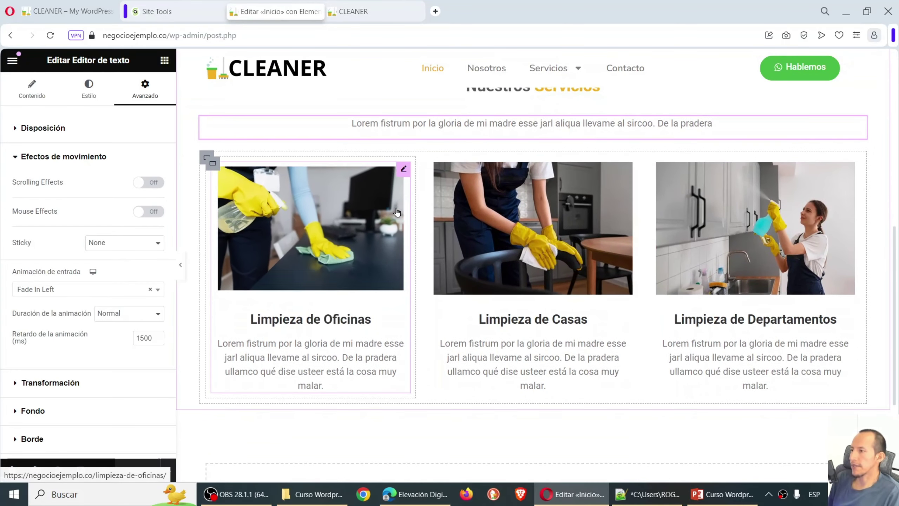
click(403, 172)
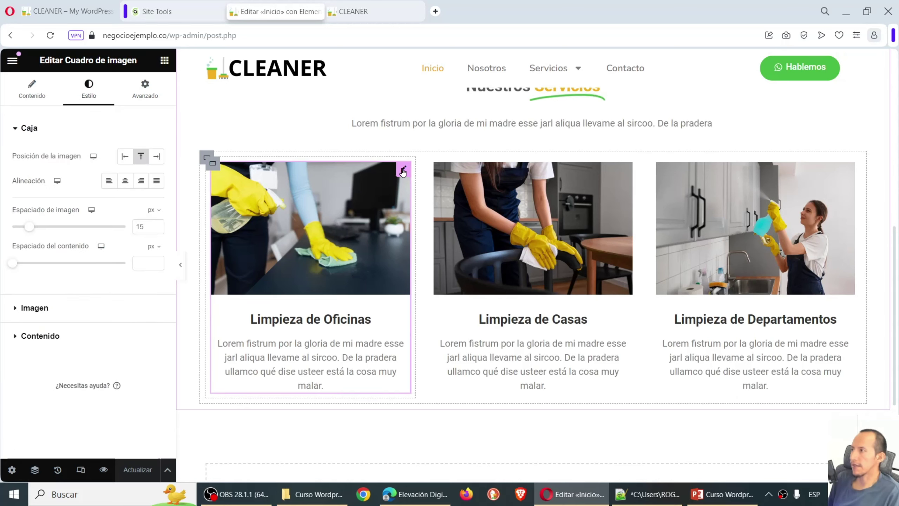
click(158, 101)
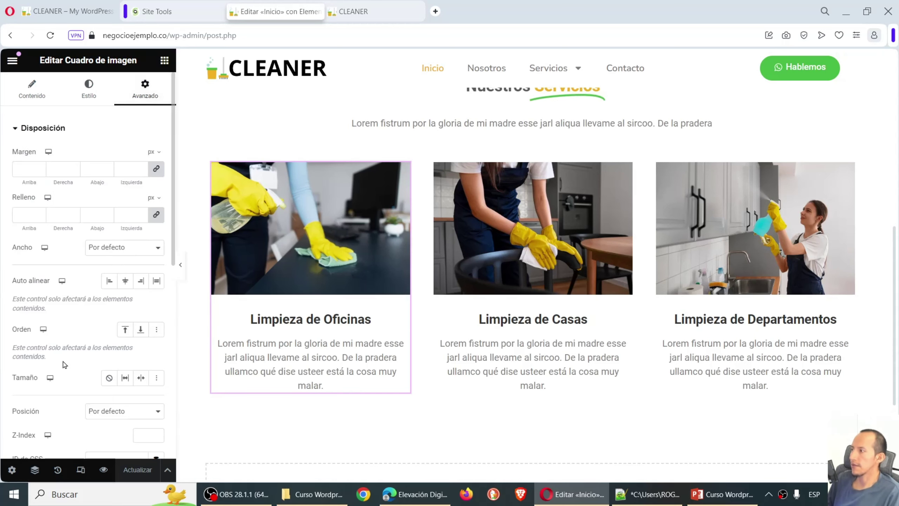
scroll(64, 365, down, 6)
click(133, 336)
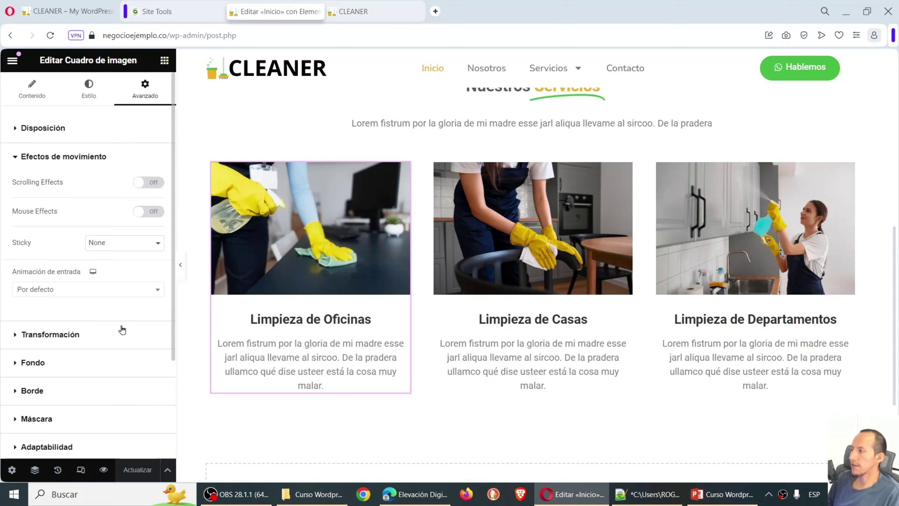
click(74, 295)
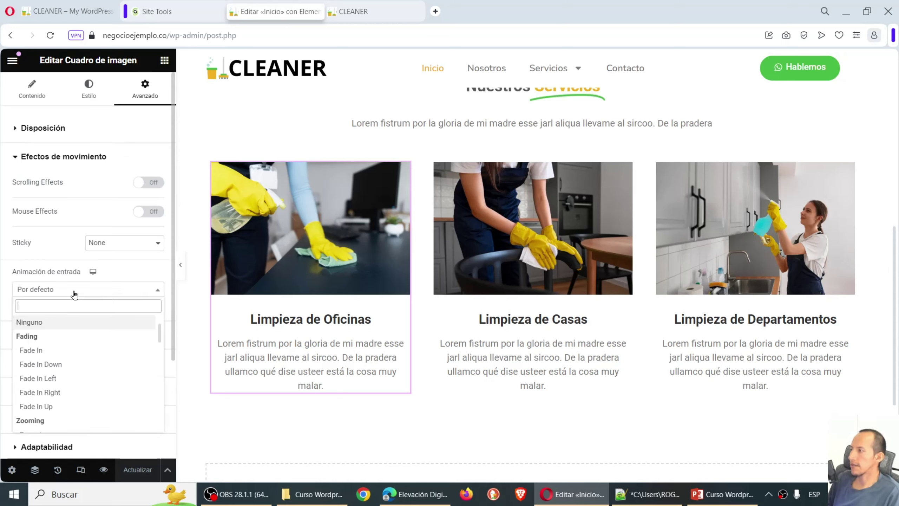
click(82, 378)
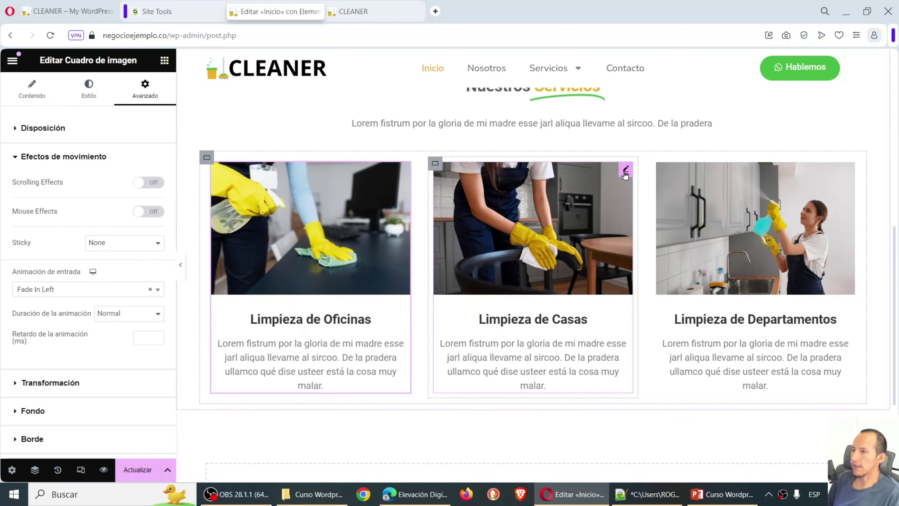
Give the Limpieza de Casas card a Fade In Up entrance animation
click(627, 174)
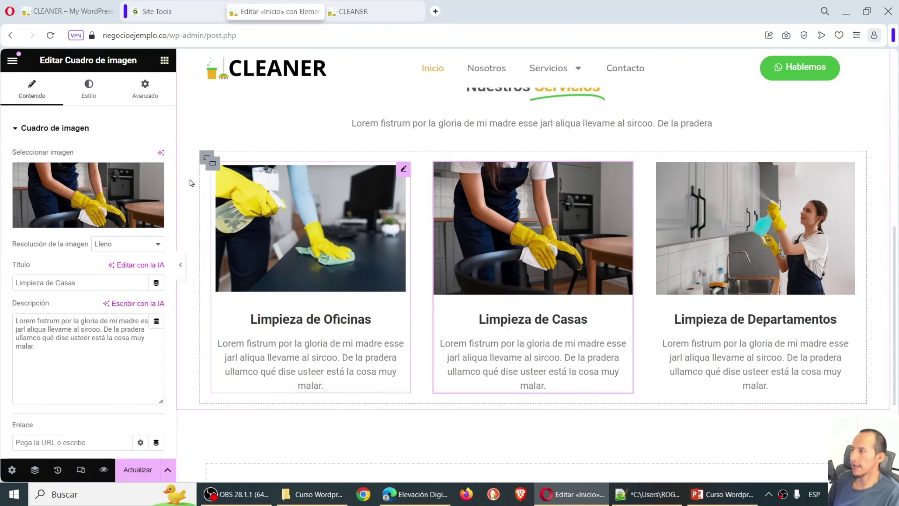
click(145, 89)
scroll(51, 349, down, 3)
scroll(51, 349, down, 3)
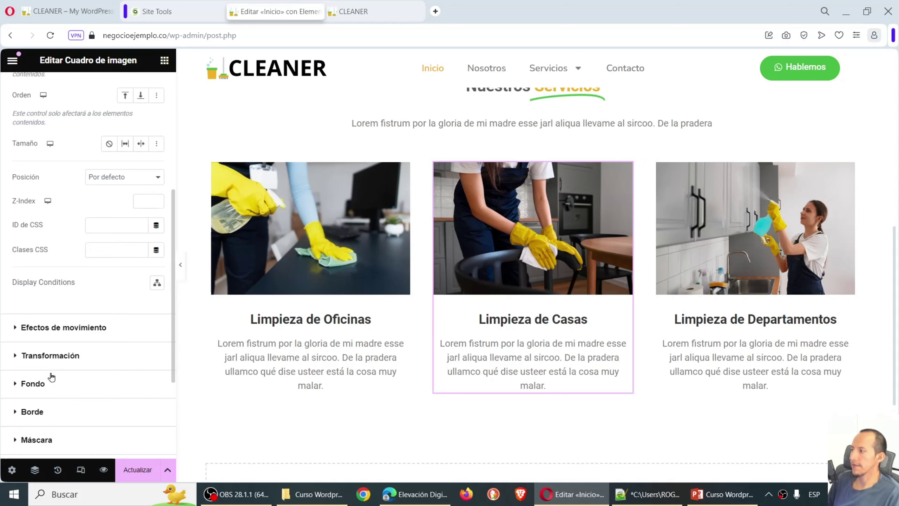
click(55, 333)
click(58, 291)
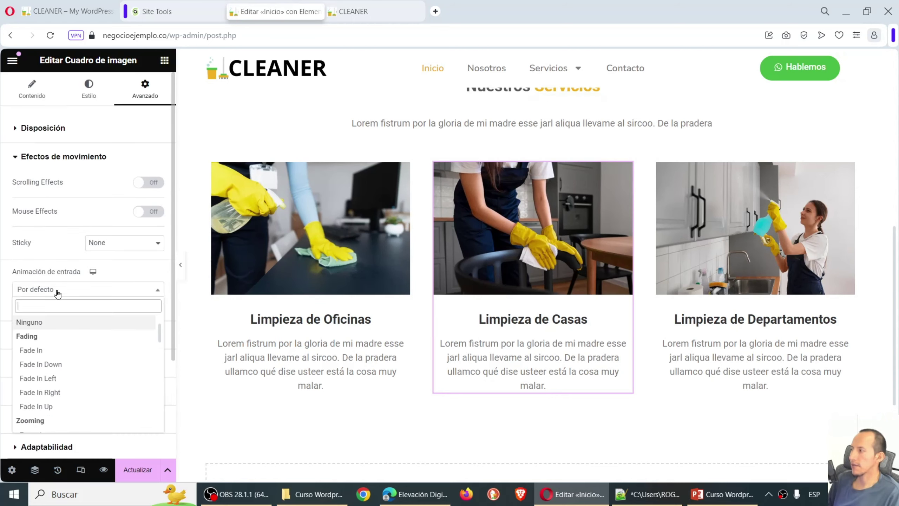
click(66, 407)
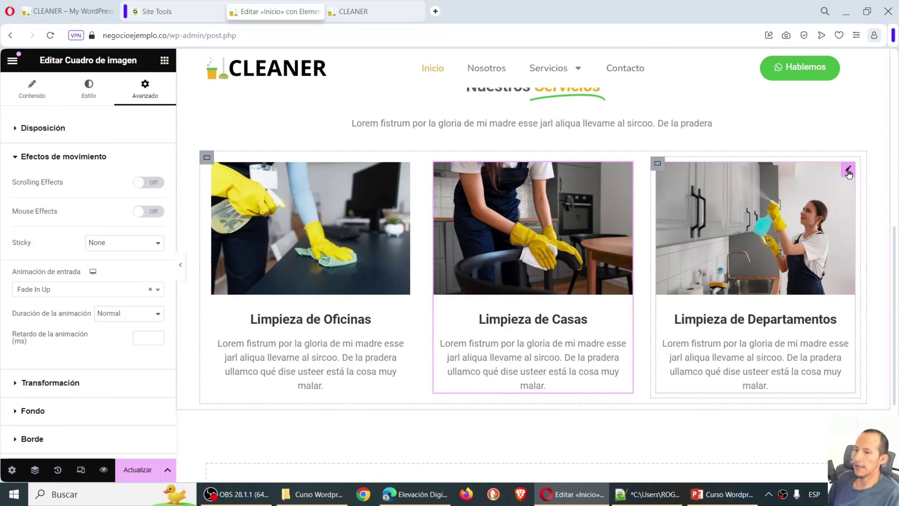
Give the Limpieza de Departamentos card a Fade In Right entrance animation, then view the live site
click(849, 170)
click(145, 88)
scroll(72, 277, down, 3)
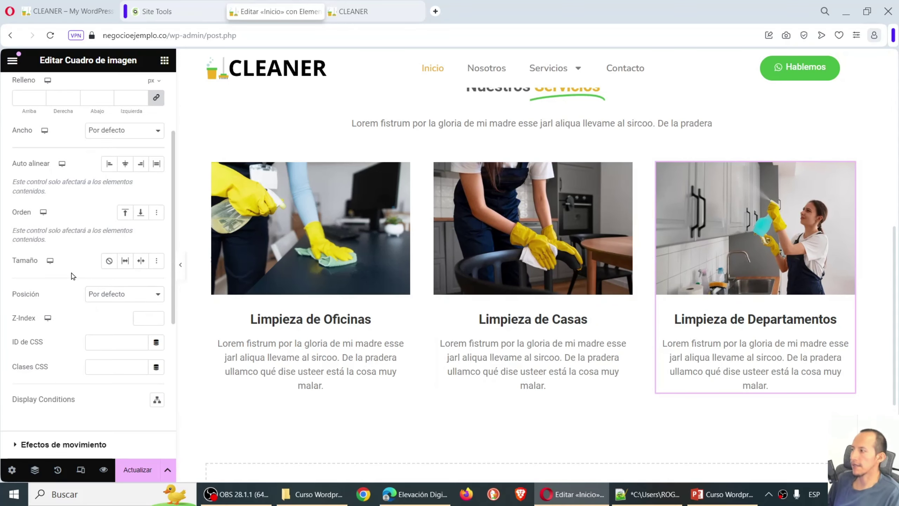
scroll(52, 361, down, 2)
click(59, 386)
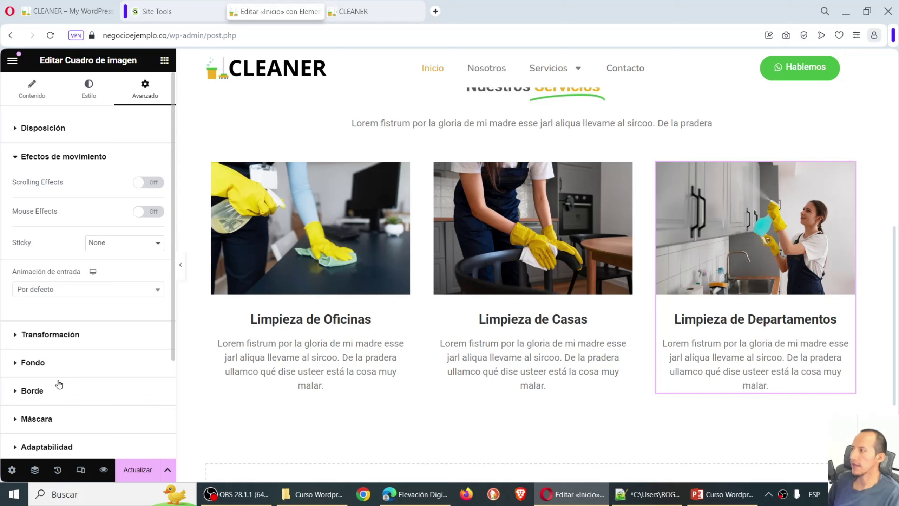
click(71, 291)
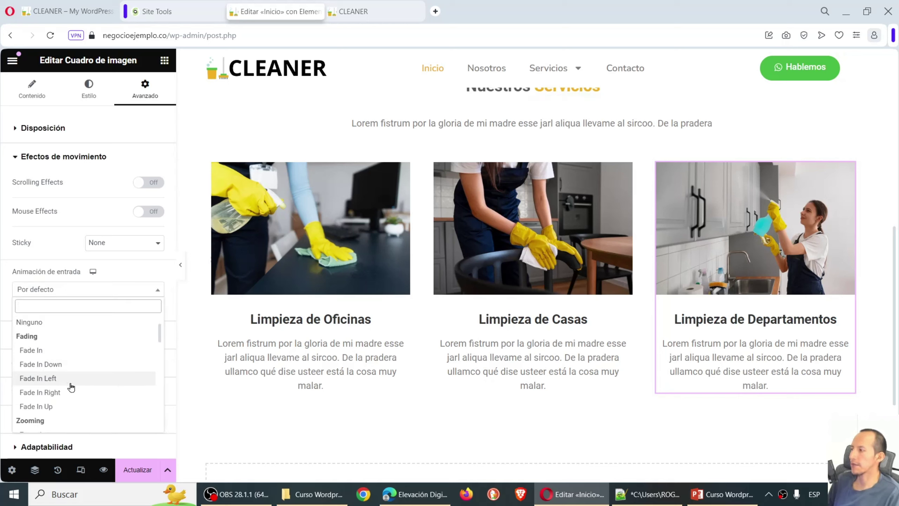
click(56, 392)
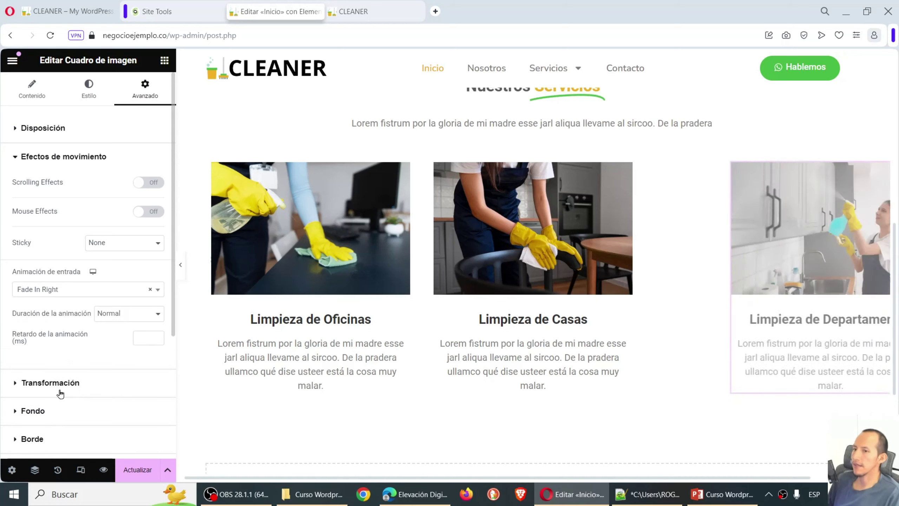
click(352, 10)
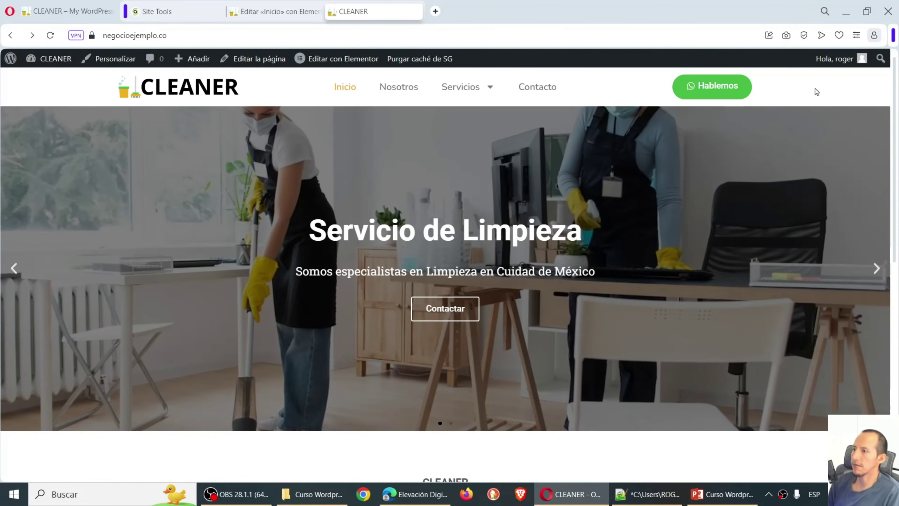
Reload the live homepage and scroll to Nuestros Servicios to watch the three cards animate in
scroll(811, 92, down, 3)
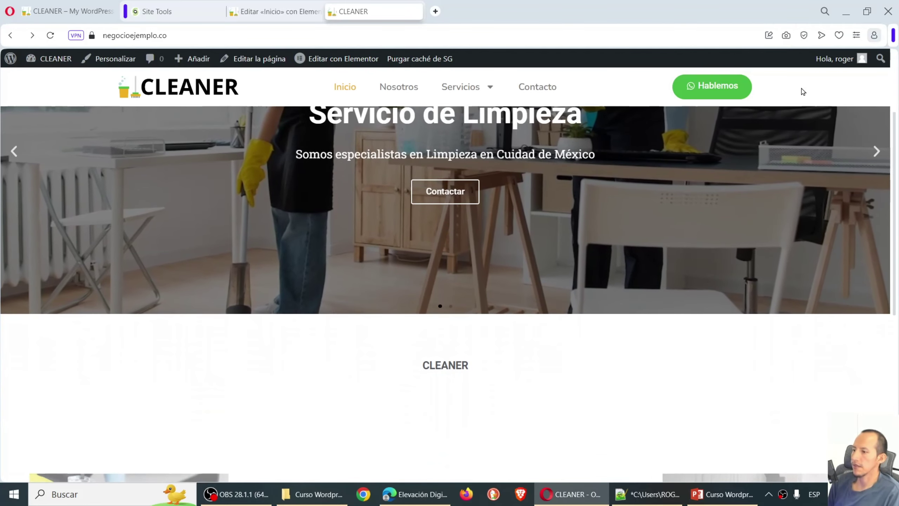
scroll(803, 93, down, 3)
scroll(803, 115, down, 4)
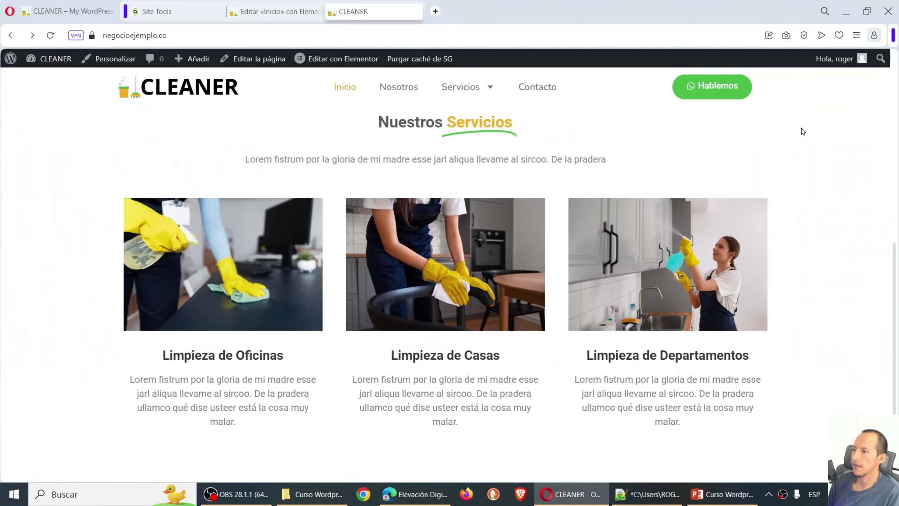
scroll(836, 241, up, 10)
click(43, 57)
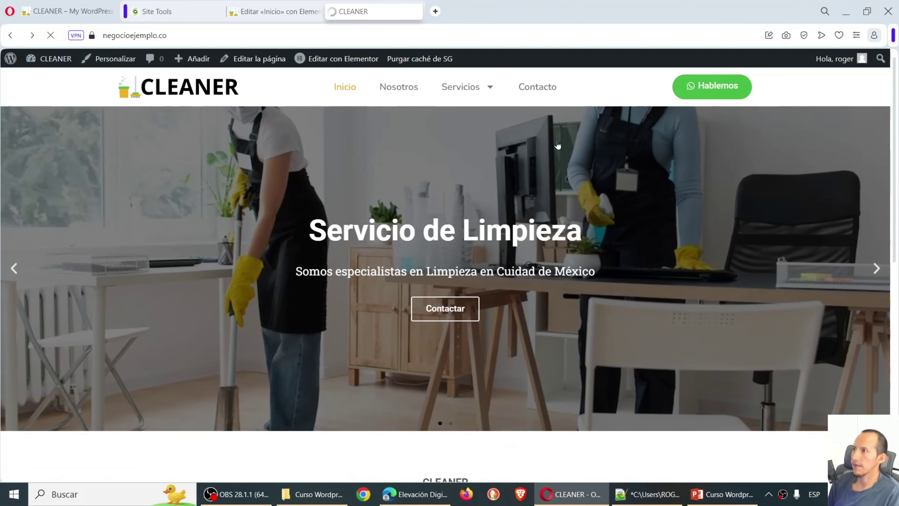
scroll(803, 168, down, 8)
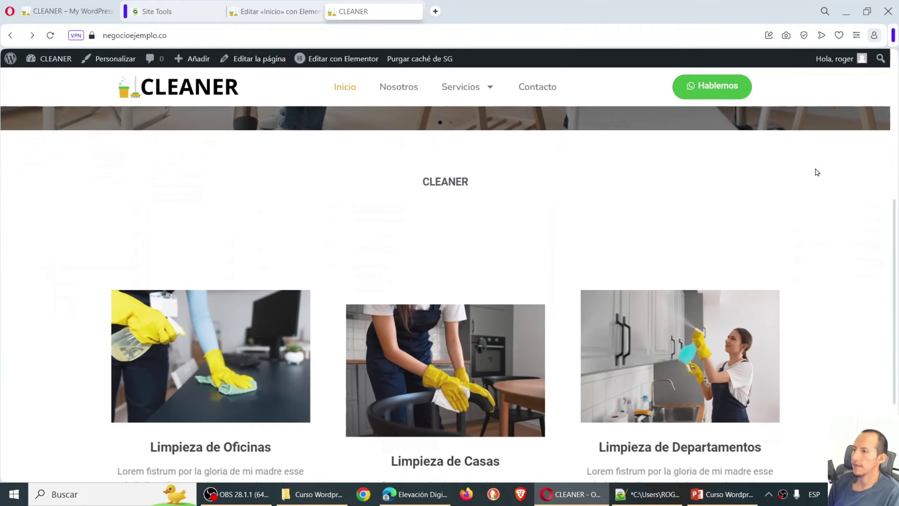
scroll(817, 173, down, 3)
scroll(818, 174, up, 10)
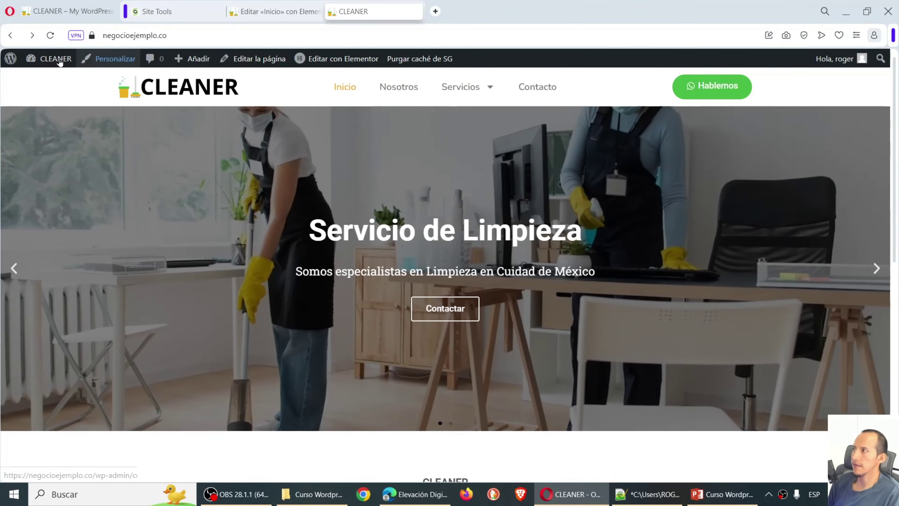
scroll(804, 204, down, 2)
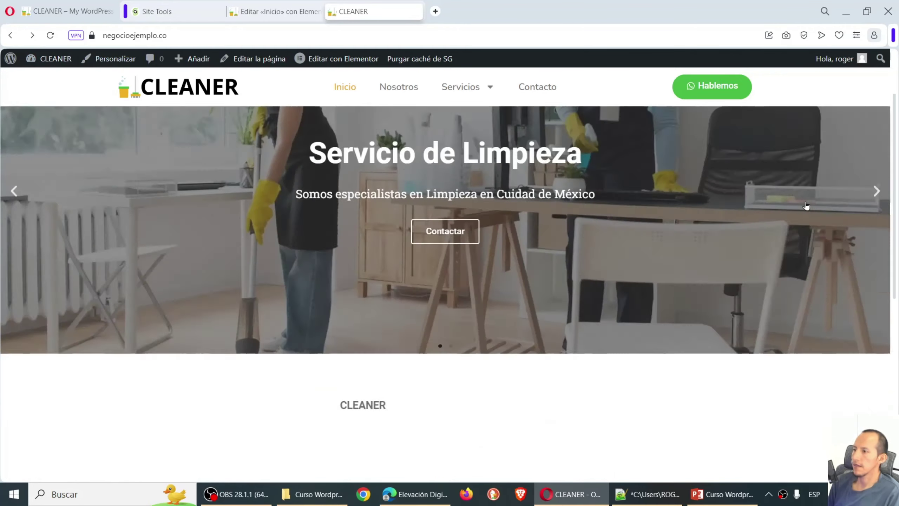
scroll(807, 206, down, 9)
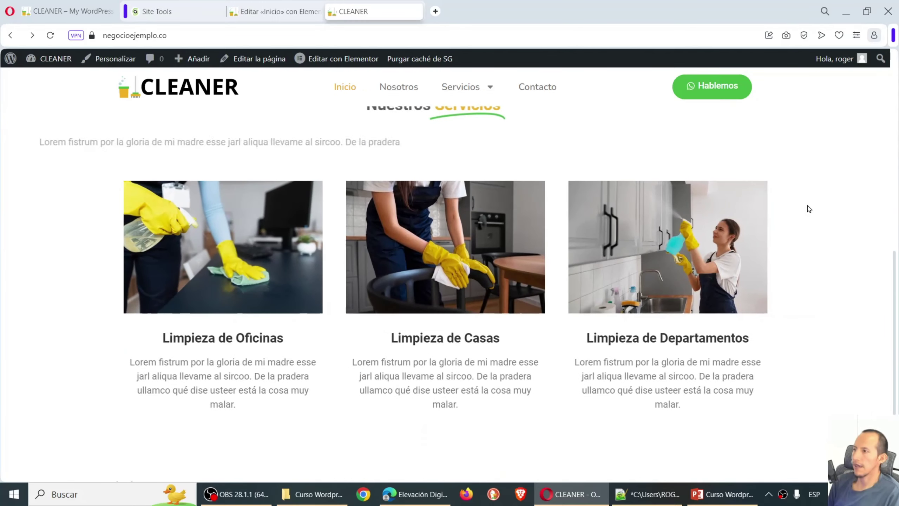
scroll(808, 211, up, 5)
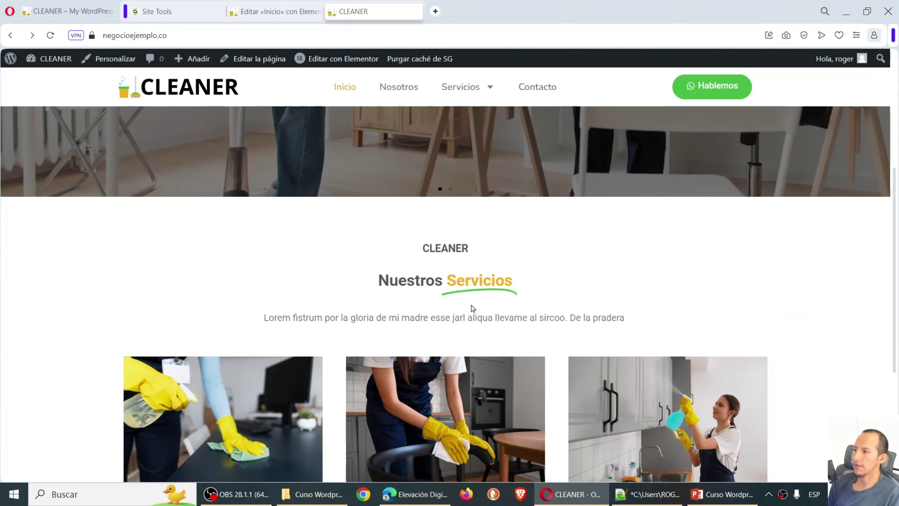
scroll(471, 308, down, 3)
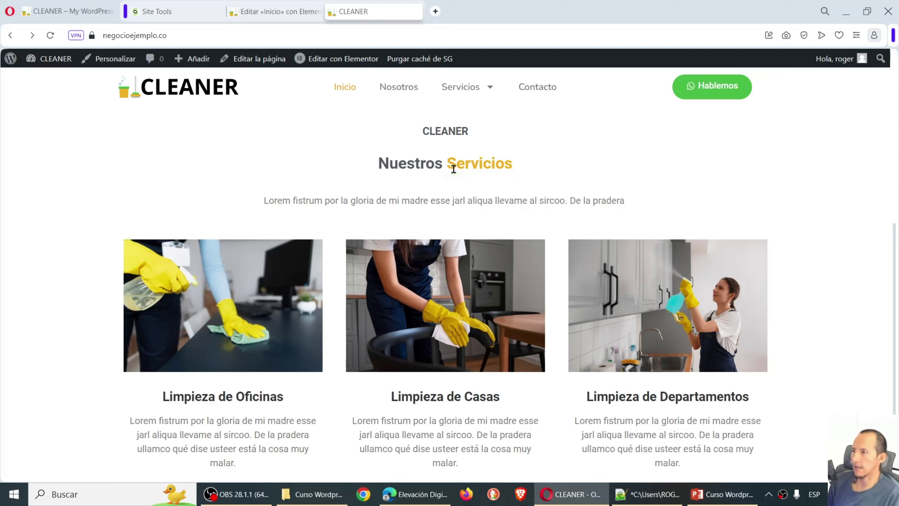
Preview the homepage in DevTools at iPhone 12 Pro size, scrolling through the stacked service cards
right_click(785, 155)
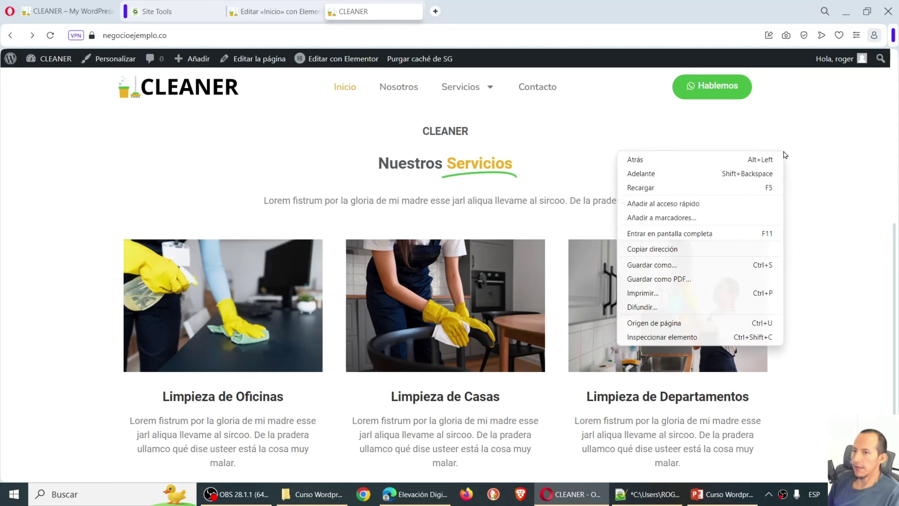
click(688, 337)
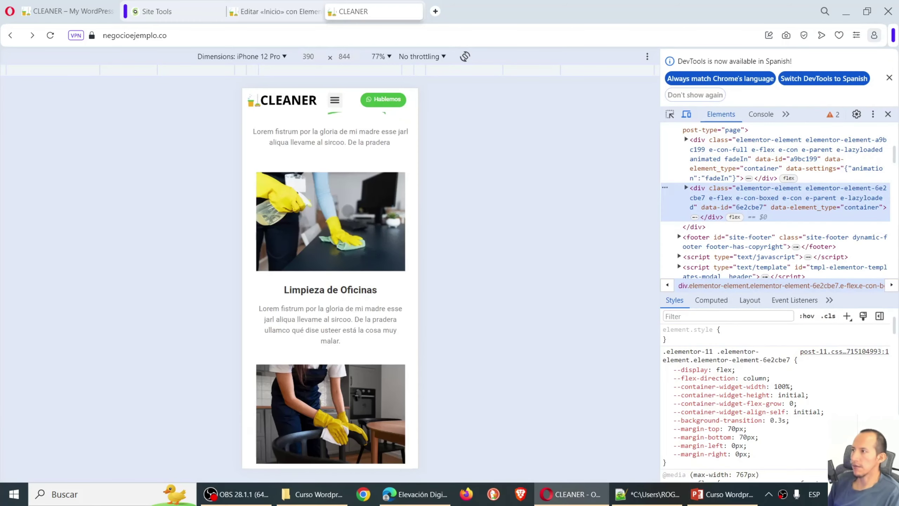
scroll(361, 222, down, 10)
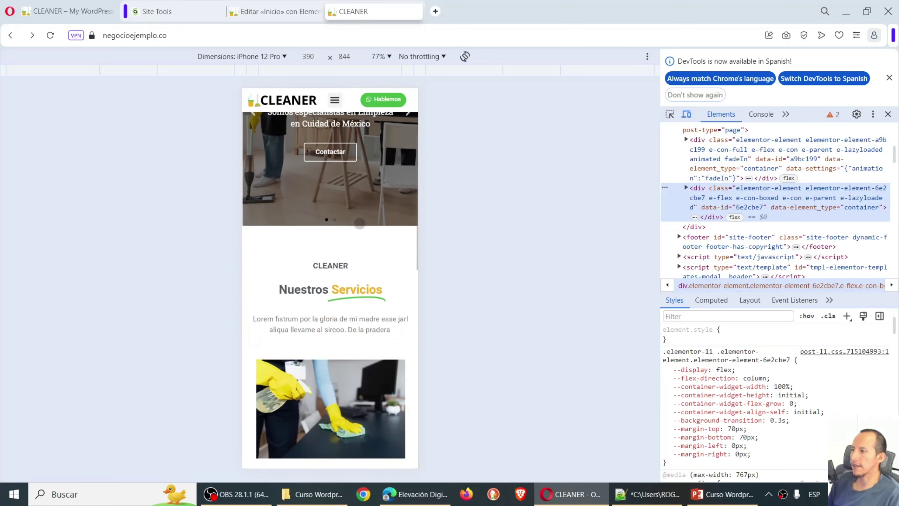
scroll(368, 223, down, 8)
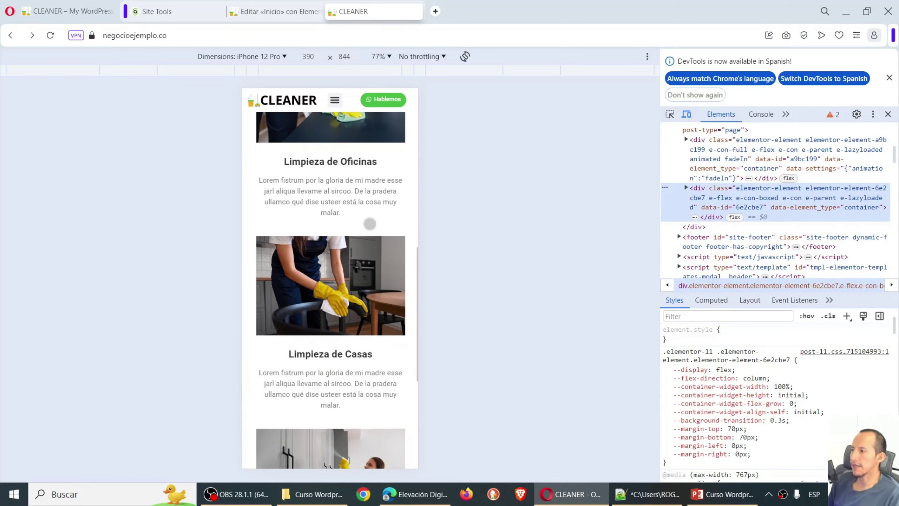
scroll(374, 234, up, 12)
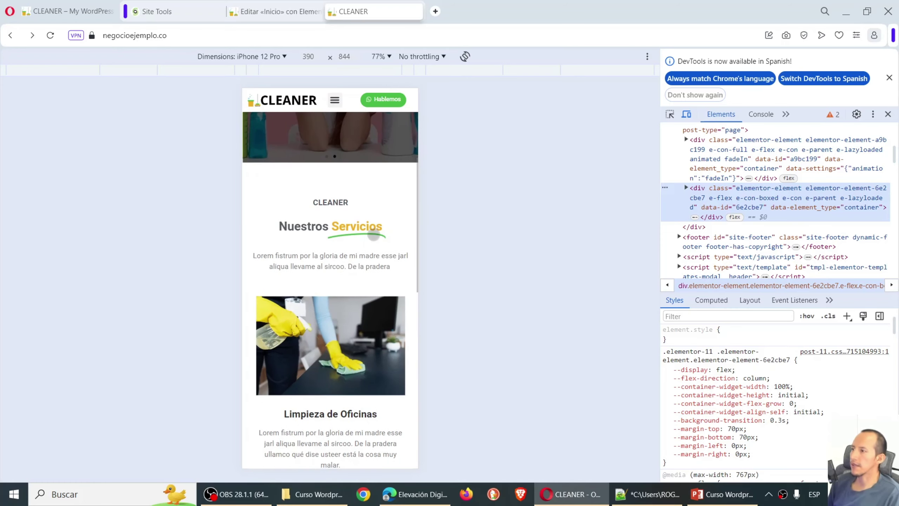
scroll(374, 235, down, 5)
scroll(373, 234, down, 1)
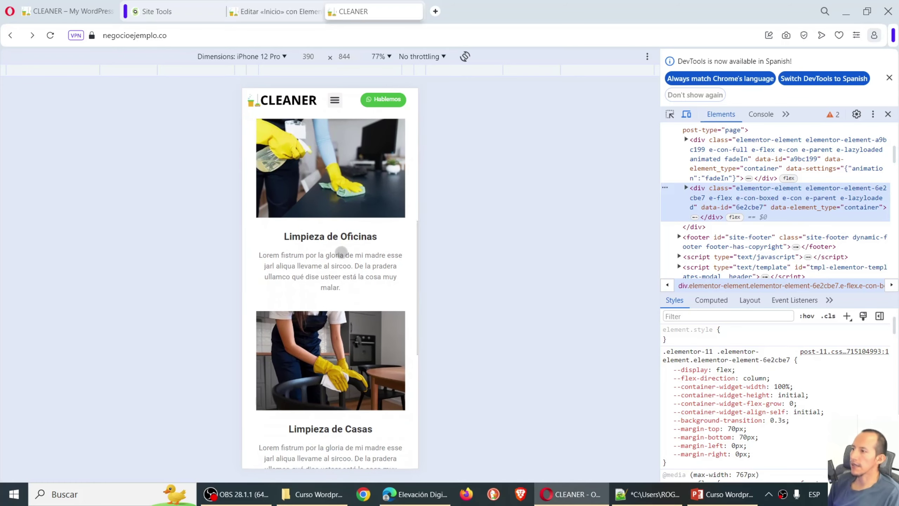
scroll(341, 255, up, 2)
scroll(343, 266, down, 2)
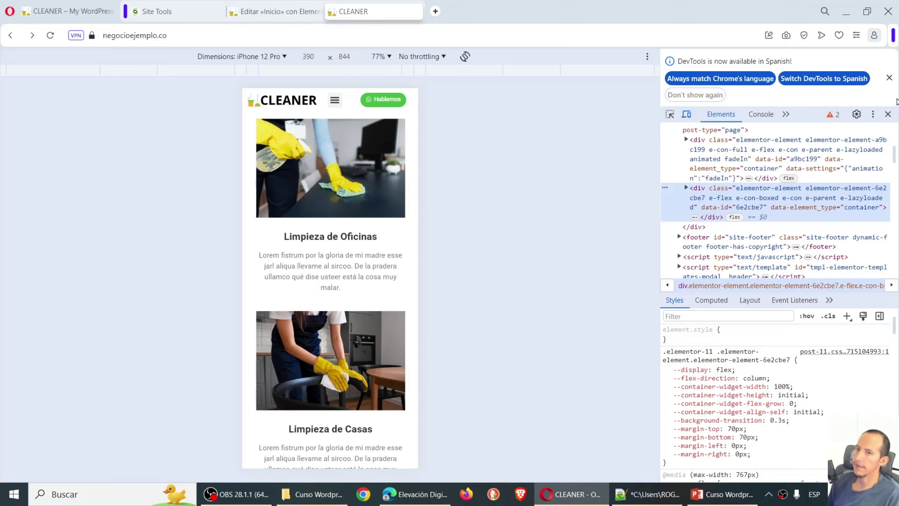
click(890, 79)
Close the developer tools and return to the Elementor editor
click(889, 63)
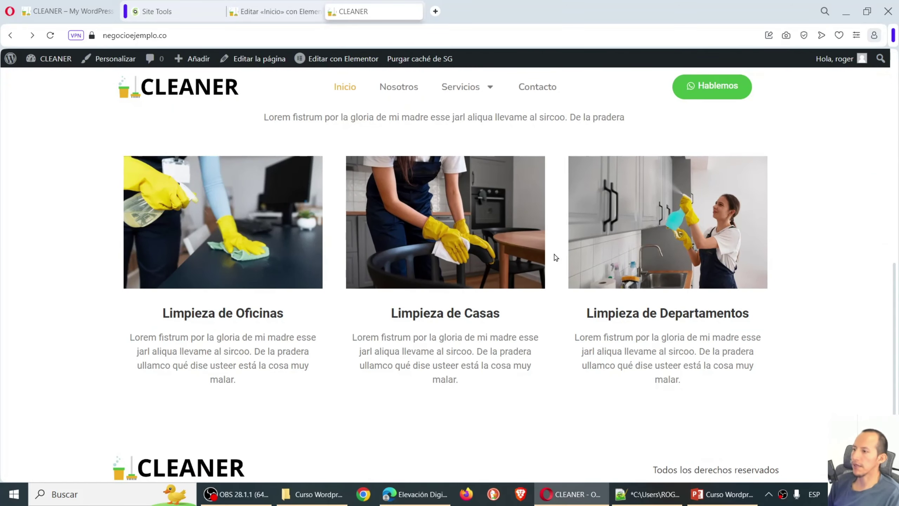
scroll(555, 257, up, 3)
key(ctrl+shift+Tab)
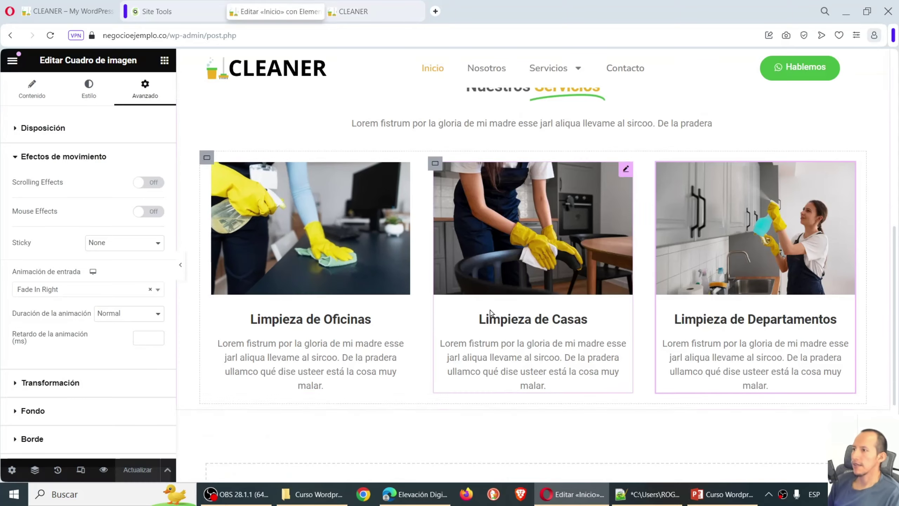
scroll(496, 312, up, 2)
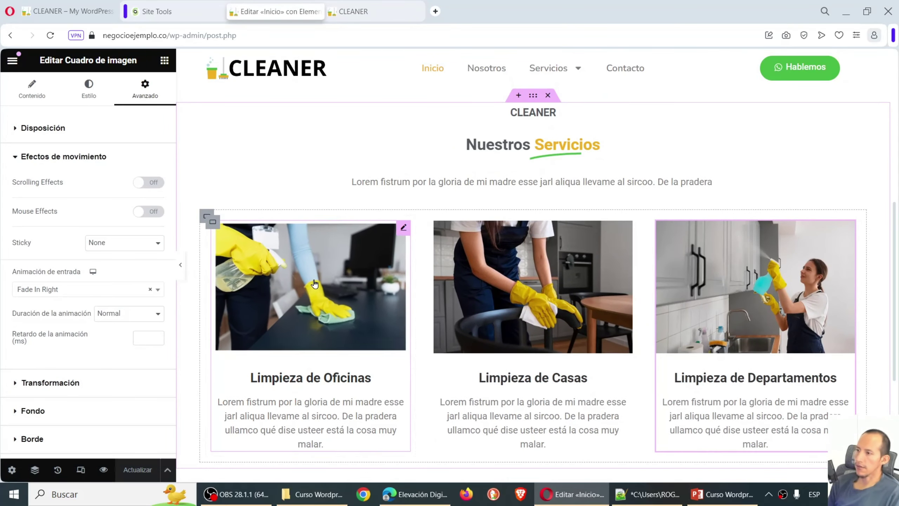
scroll(452, 280, down, 2)
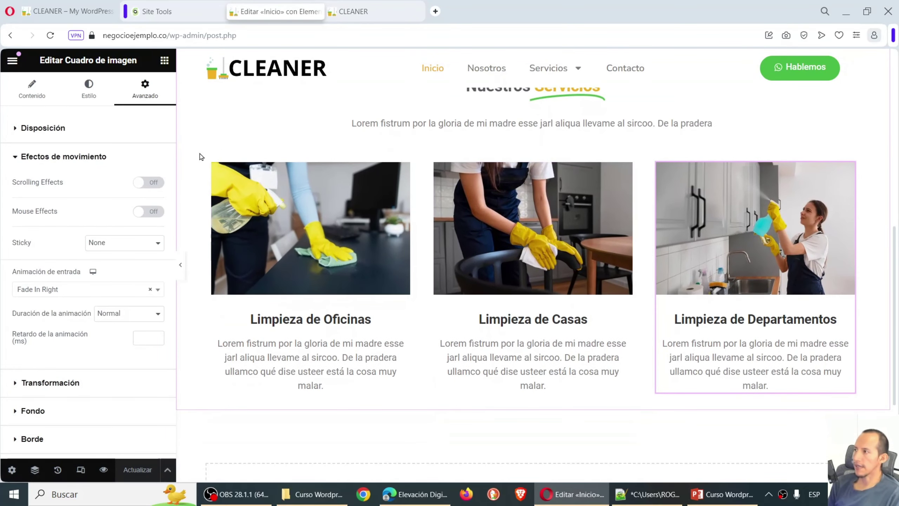
Change the service cards container's Huecos column gap from 100 to 30 px
click(206, 158)
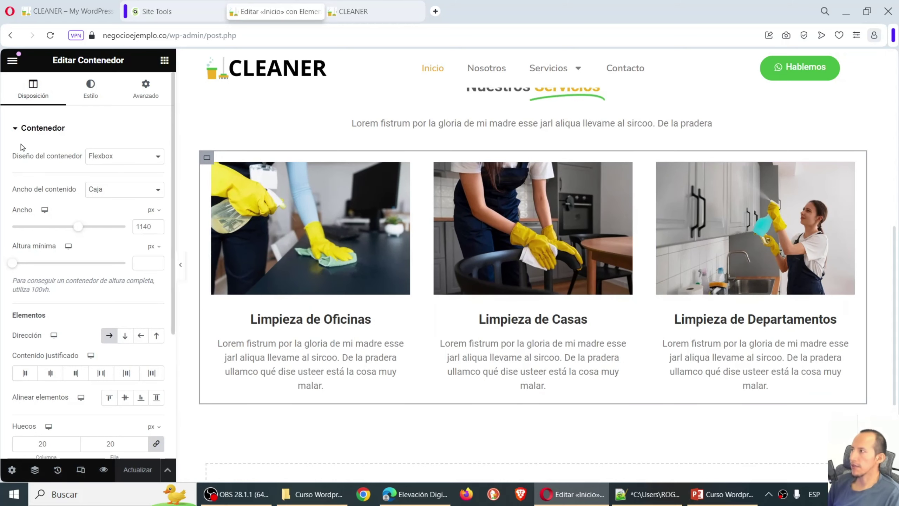
scroll(22, 147, down, 3)
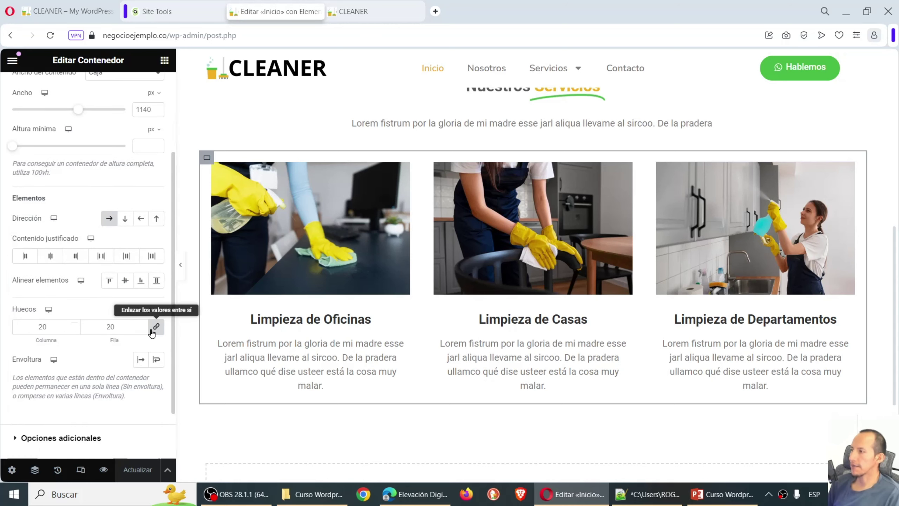
drag(156, 335, 144, 335)
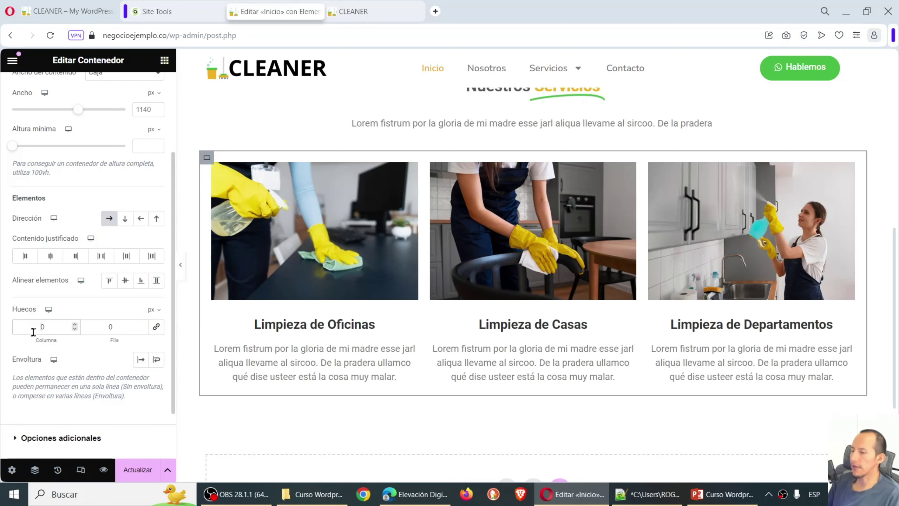
text(100)
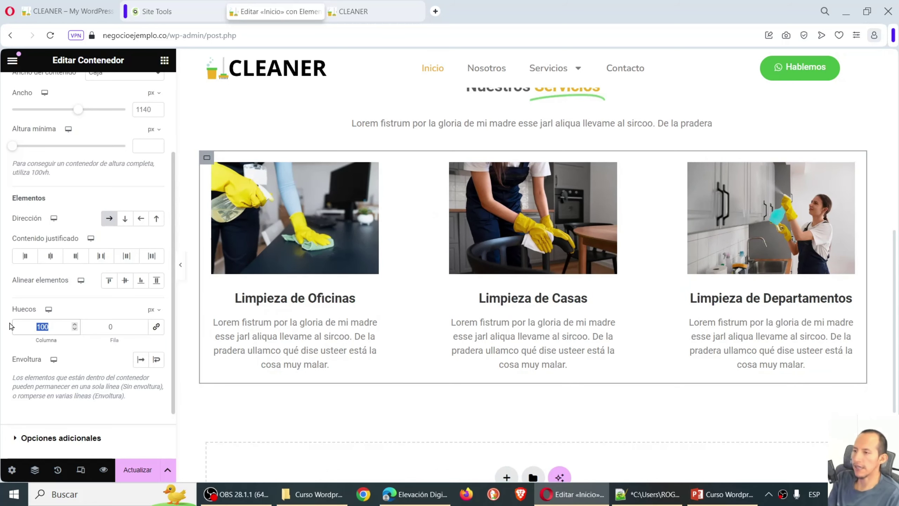
text(30)
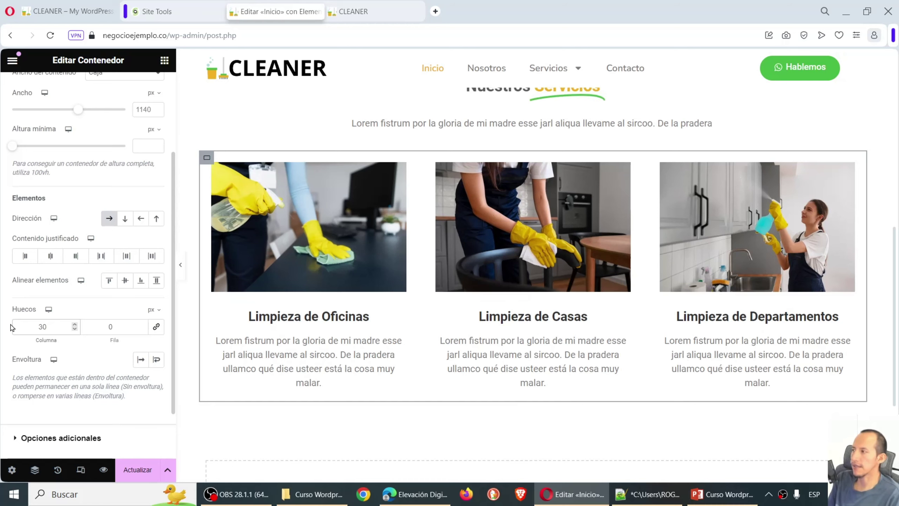
Switch the editor preview to Móvil vertical (mobile portrait) width
click(80, 471)
click(505, 61)
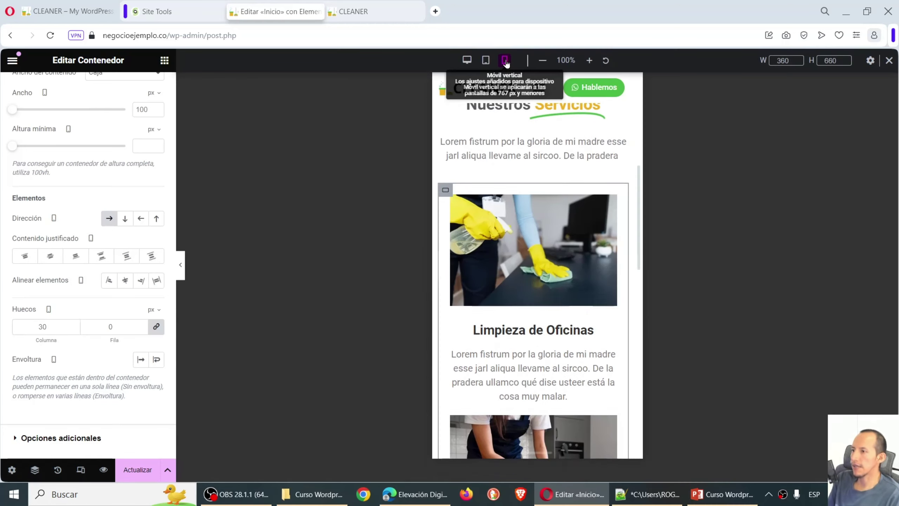
scroll(639, 321, down, 5)
scroll(639, 320, up, 4)
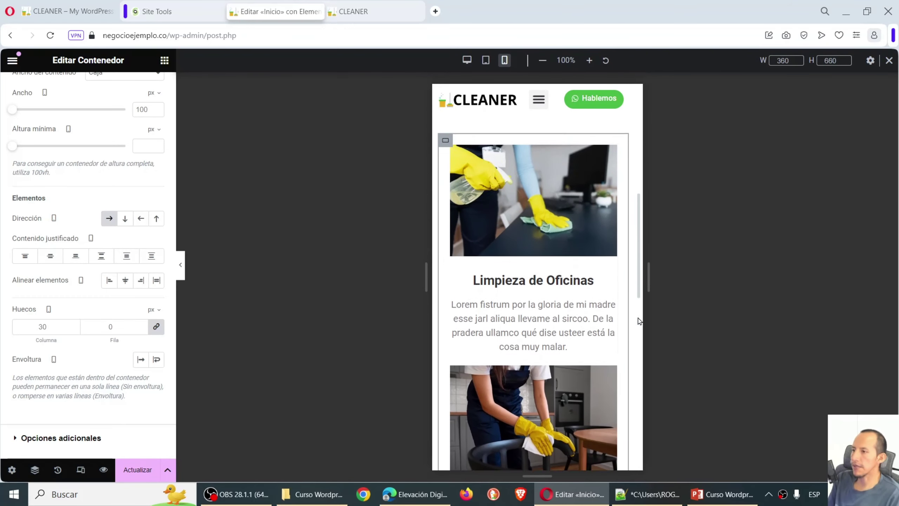
scroll(639, 321, down, 3)
scroll(639, 321, up, 2)
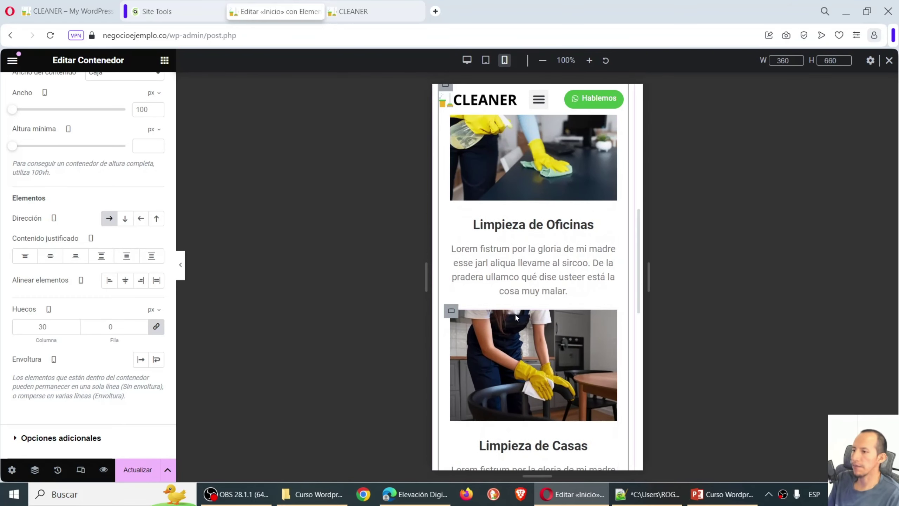
scroll(51, 120, up, 4)
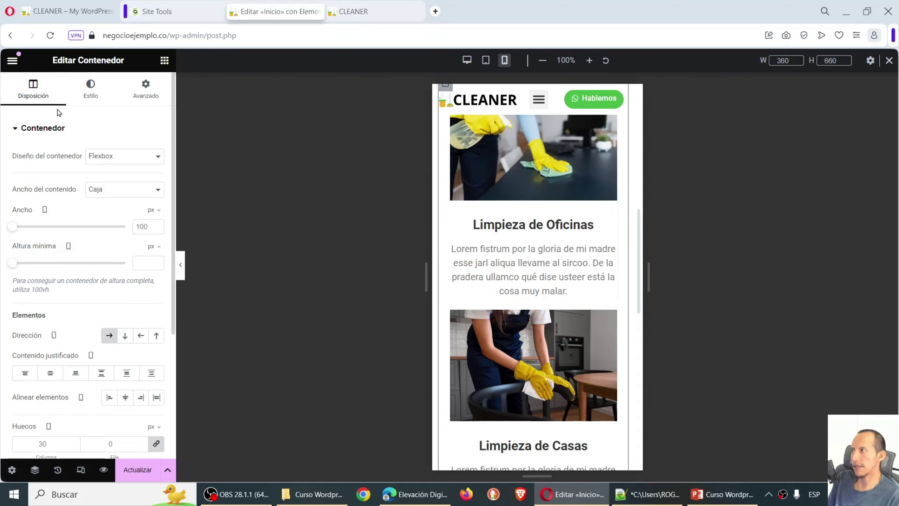
scroll(23, 202, down, 5)
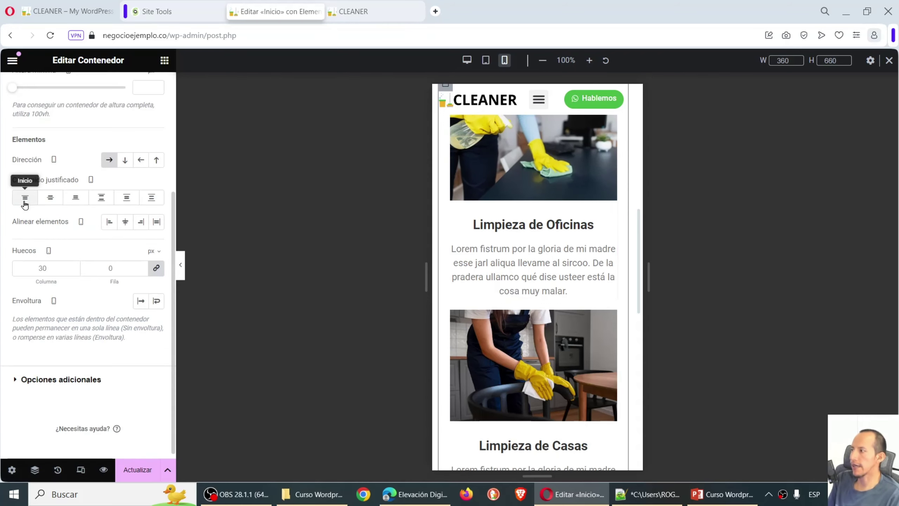
Unlink the mobile gaps, set Columna 0 and Fila 40, and save the page
click(156, 272)
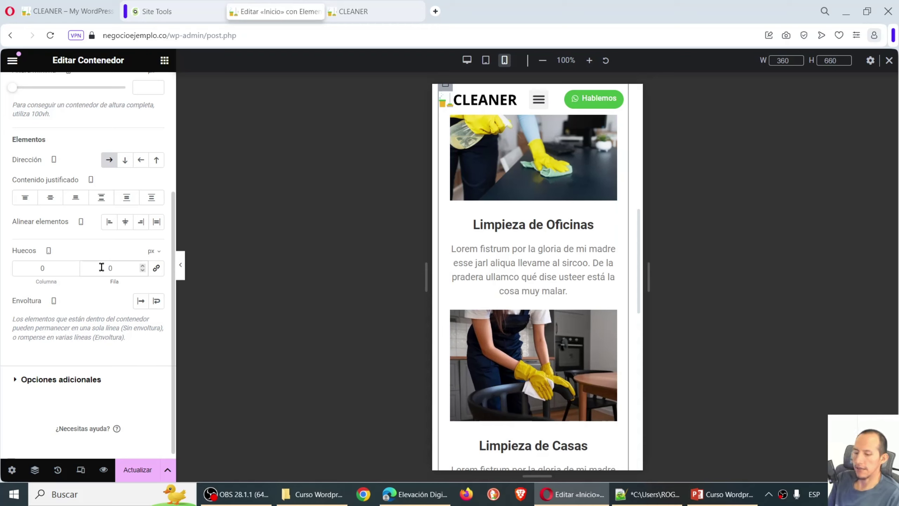
text(4)
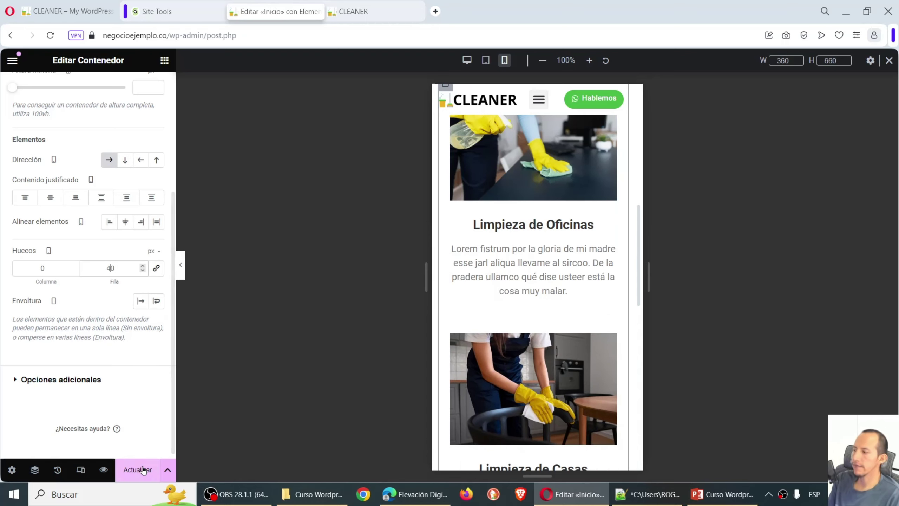
click(138, 469)
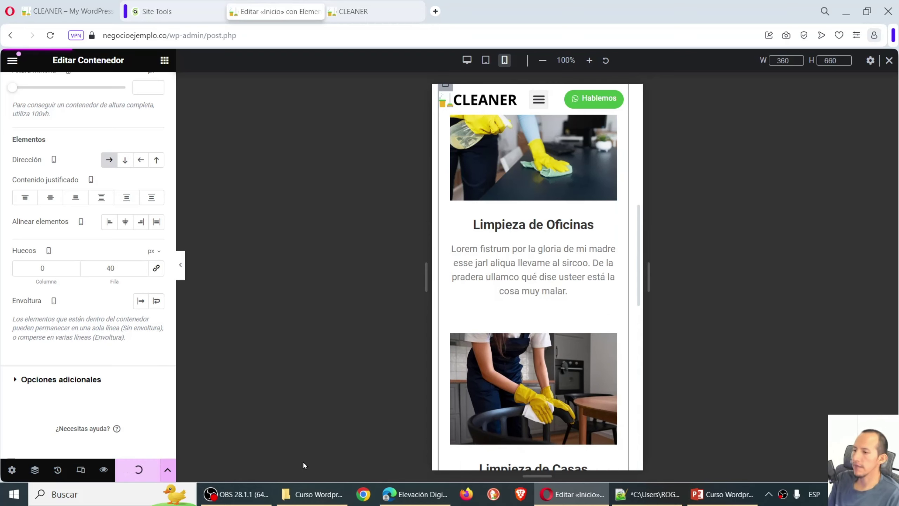
Reload the live site and inspect the mobile card spacing in developer tools
click(381, 5)
scroll(66, 117, down, 2)
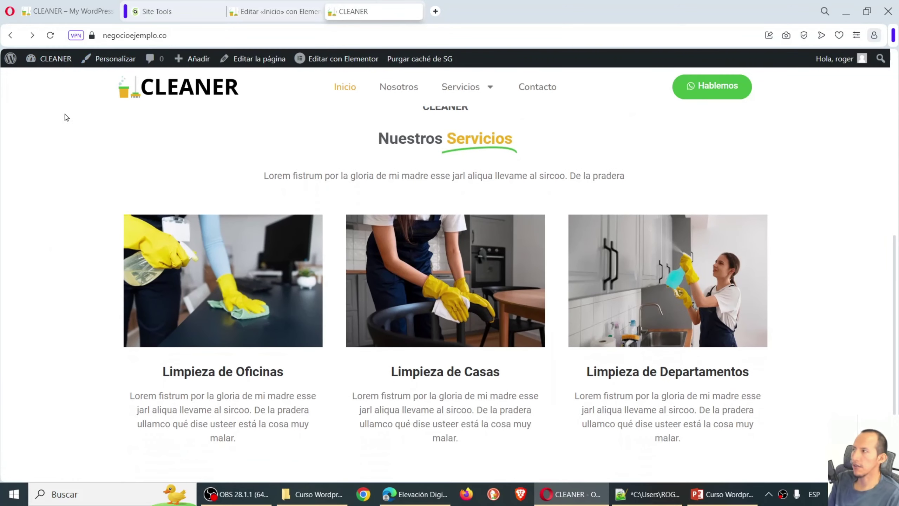
click(55, 38)
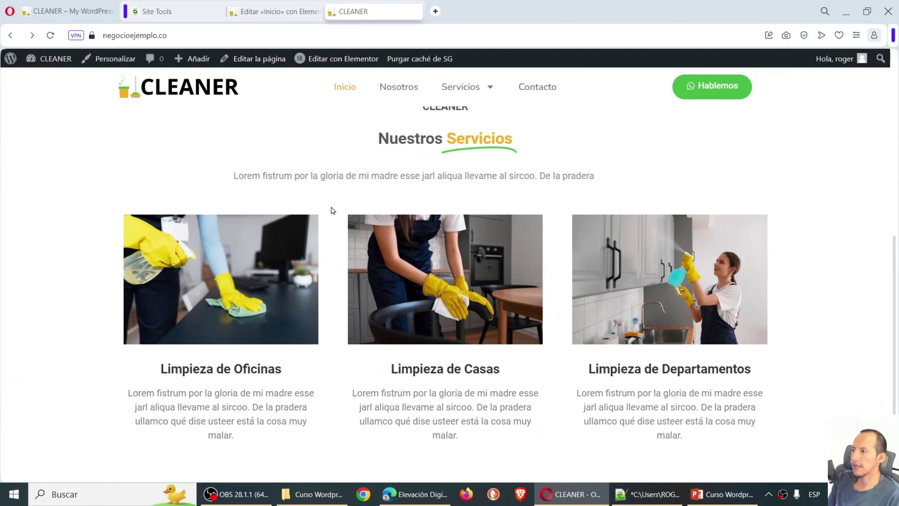
right_click(333, 209)
click(384, 393)
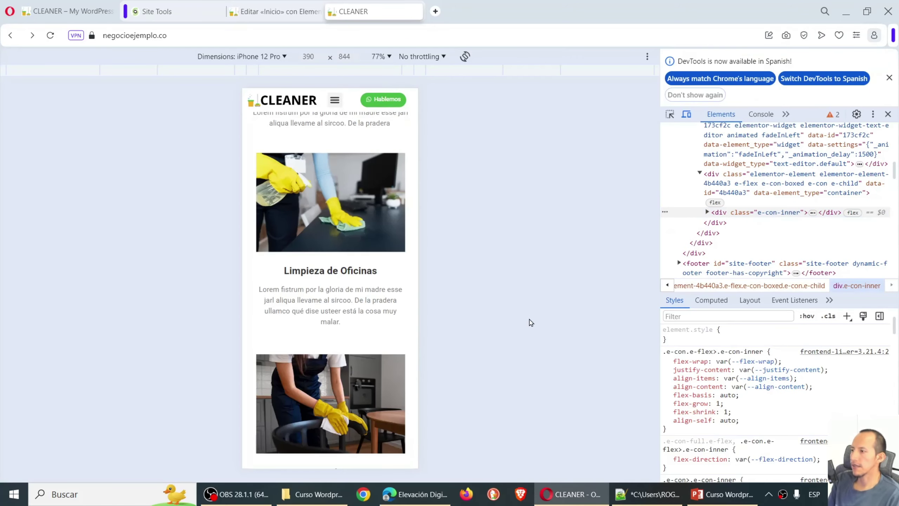
scroll(331, 298, down, 3)
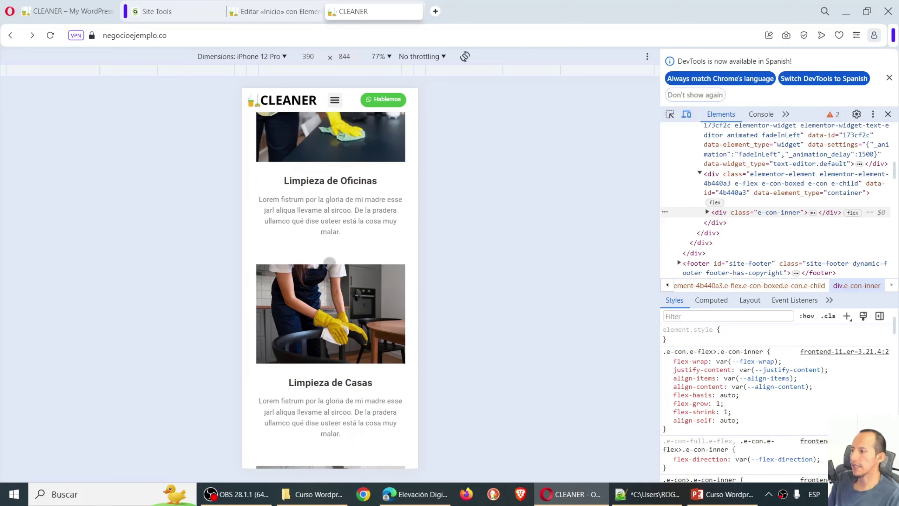
scroll(330, 261, down, 3)
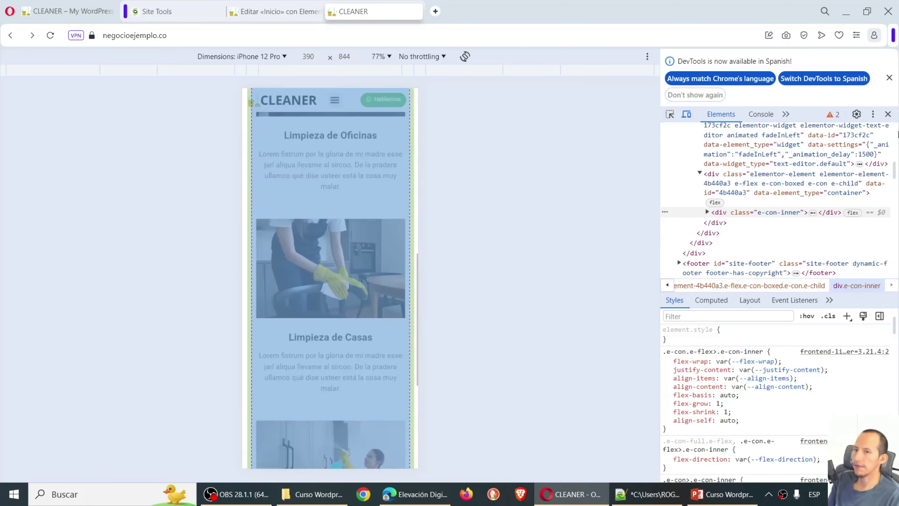
click(890, 78)
click(888, 56)
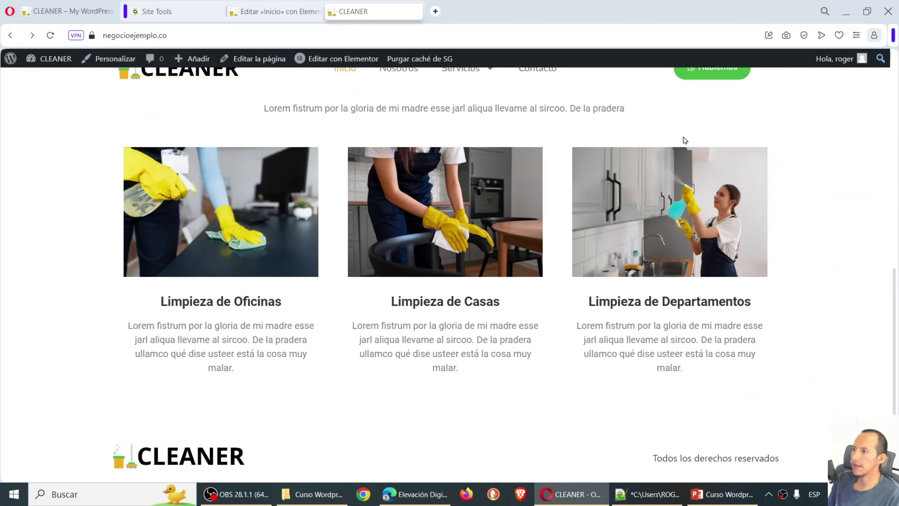
Return the editor to Escritorio view and review the reference site's counters section
click(270, 4)
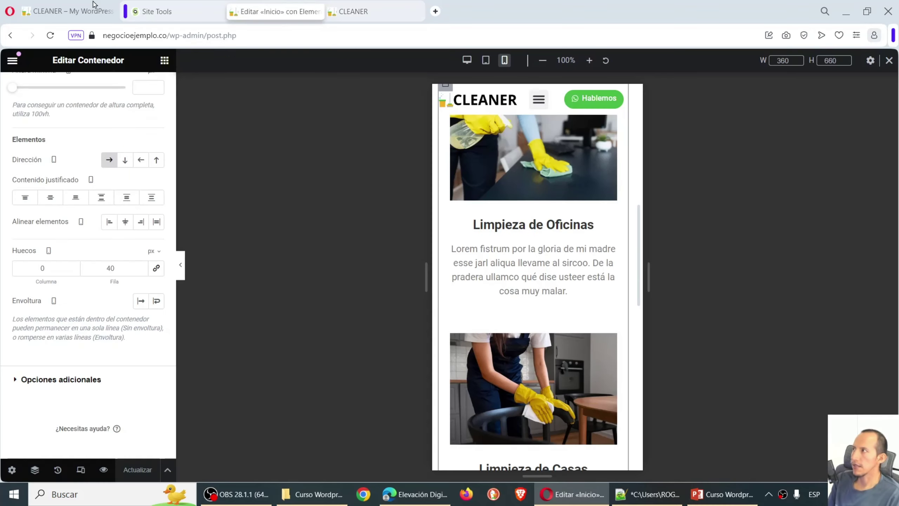
click(467, 60)
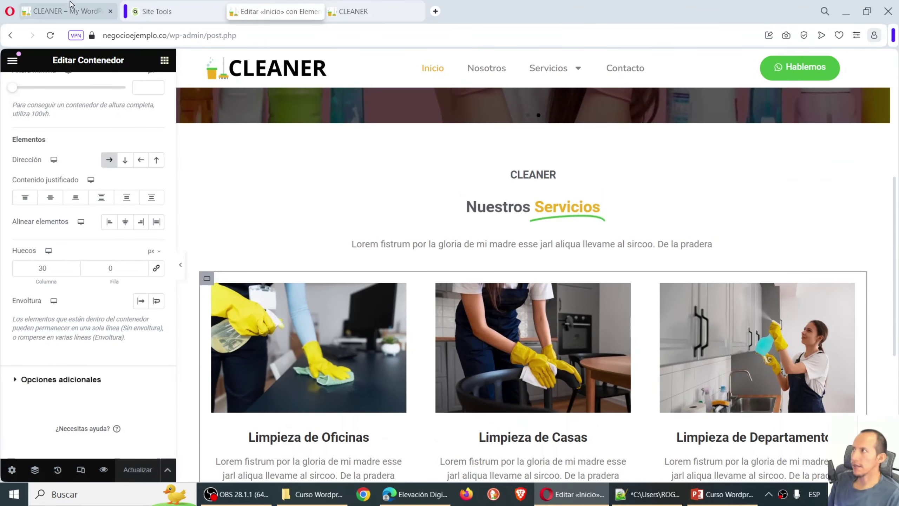
click(71, 4)
scroll(841, 299, down, 8)
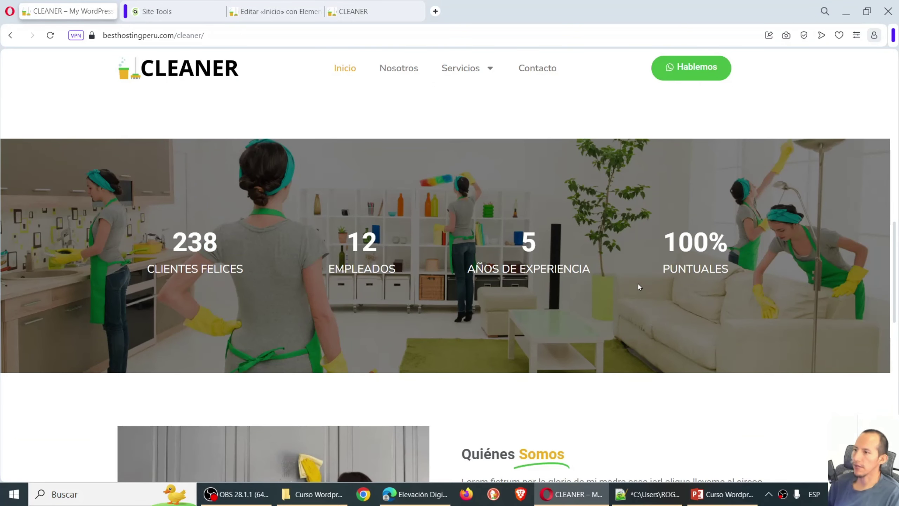
click(285, 4)
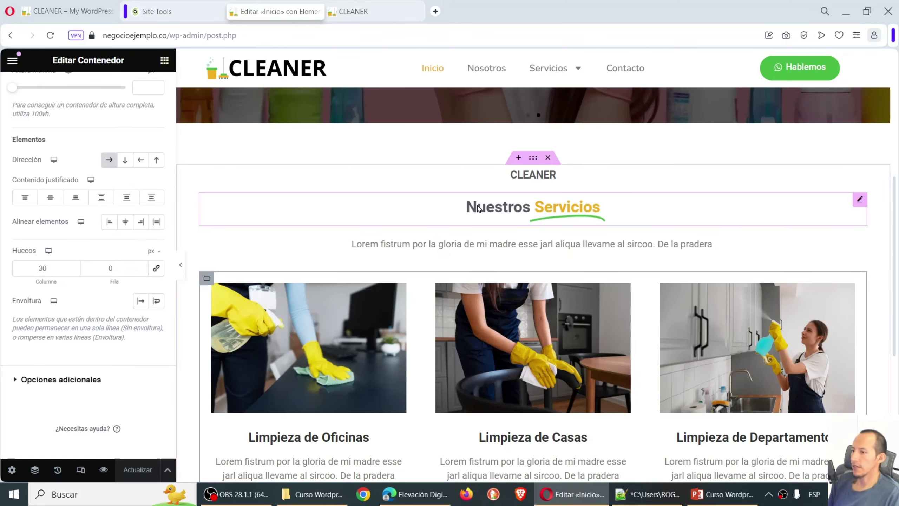
scroll(480, 209, down, 8)
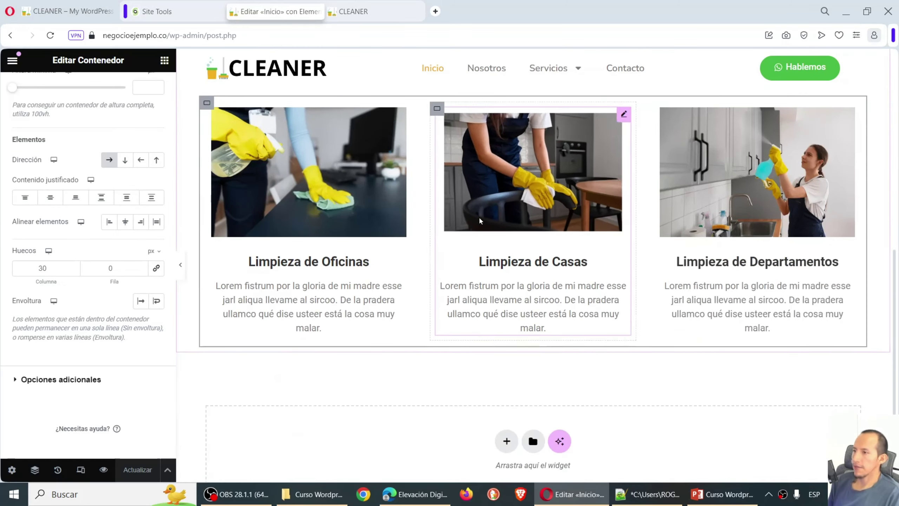
Add a four-column Flexbox section below the services with a Contador widget in the first column
click(507, 334)
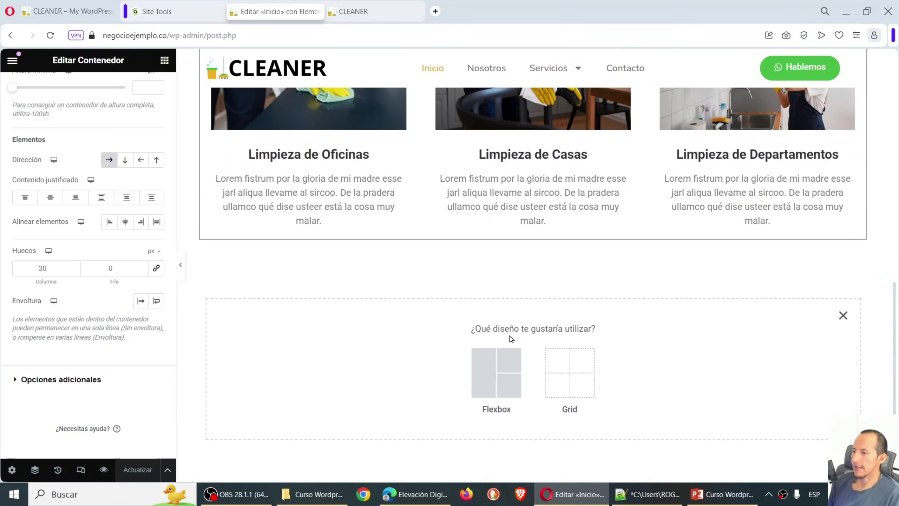
click(496, 380)
scroll(461, 362, down, 2)
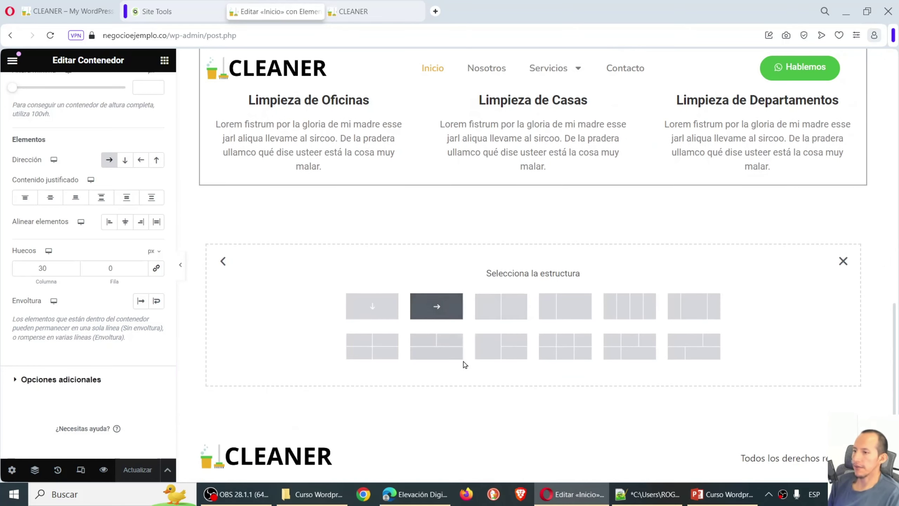
click(643, 310)
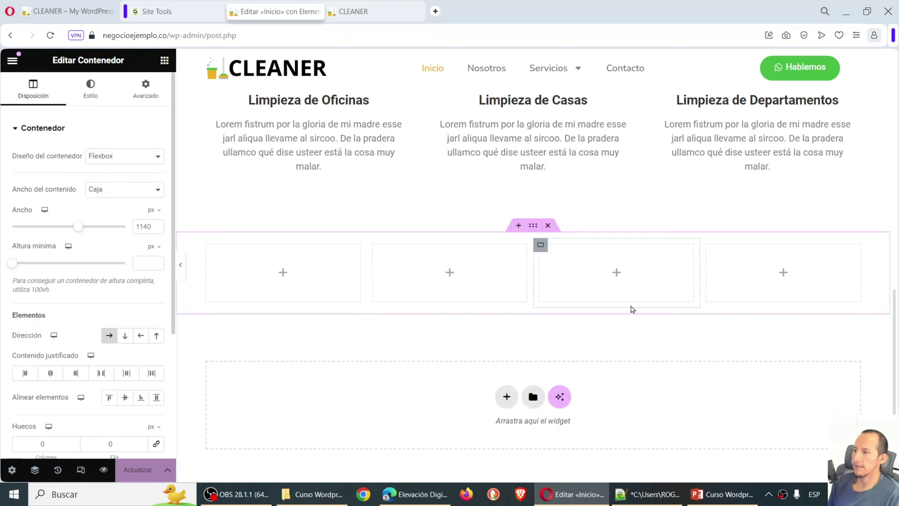
click(165, 65)
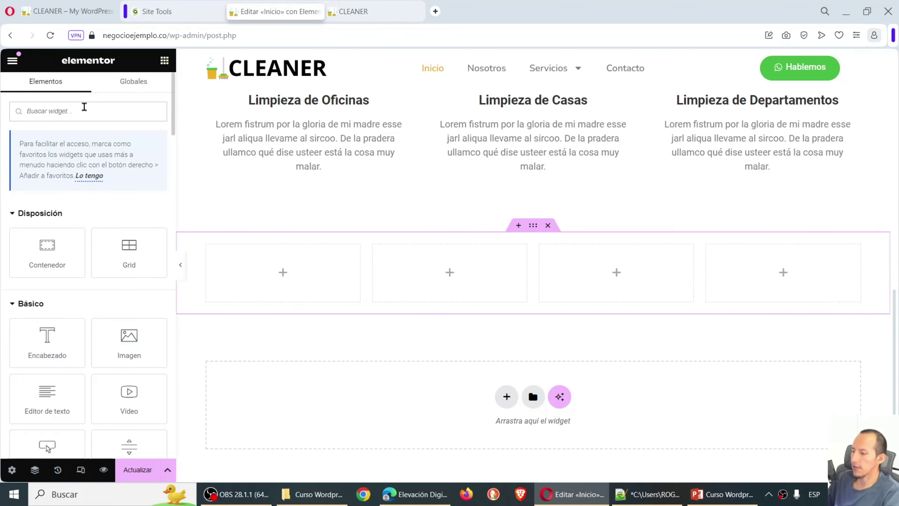
text(cou)
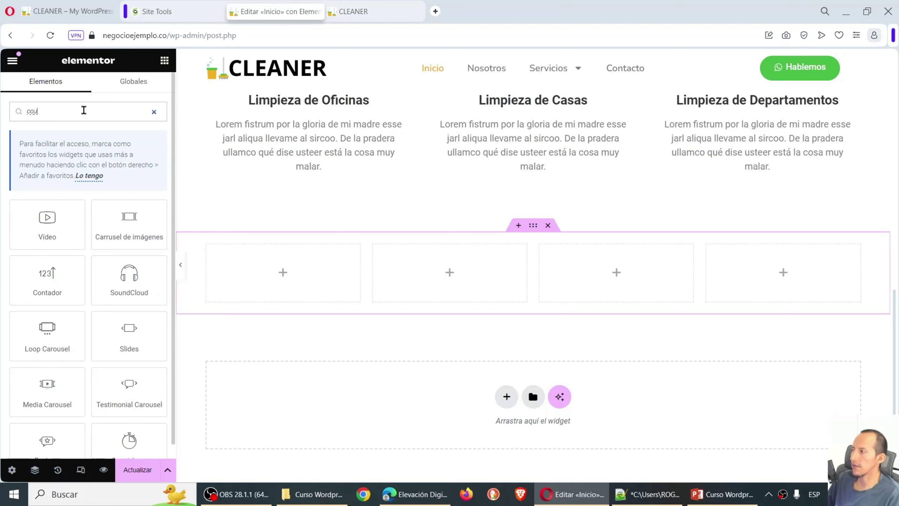
drag(46, 282, 277, 284)
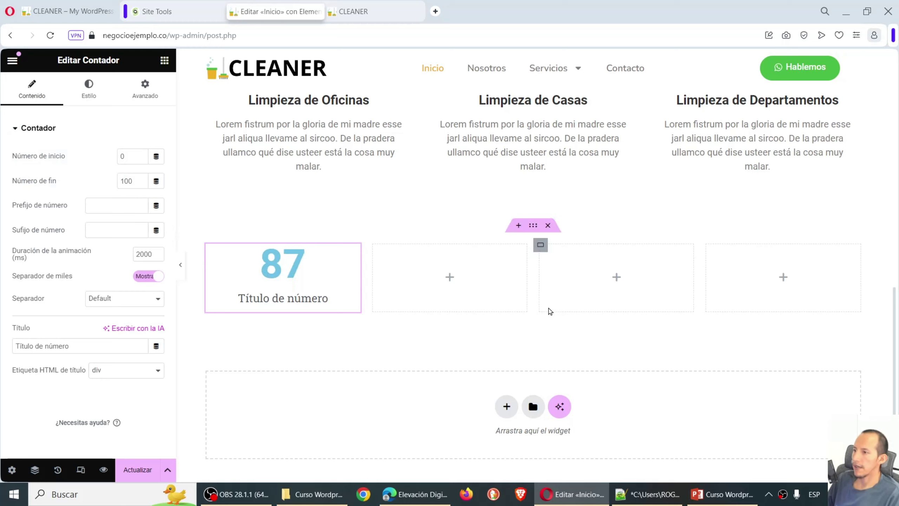
Upload contador.jpg and set it as the container's classic background image
click(534, 225)
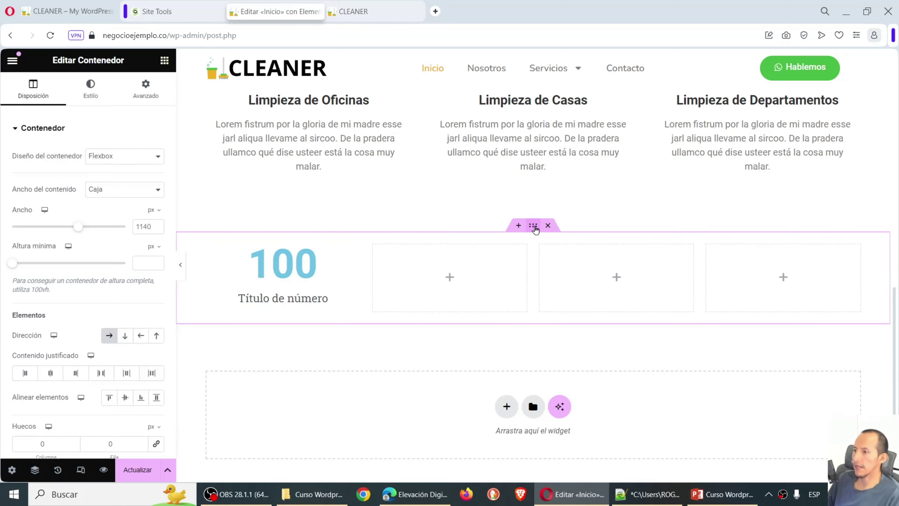
click(91, 92)
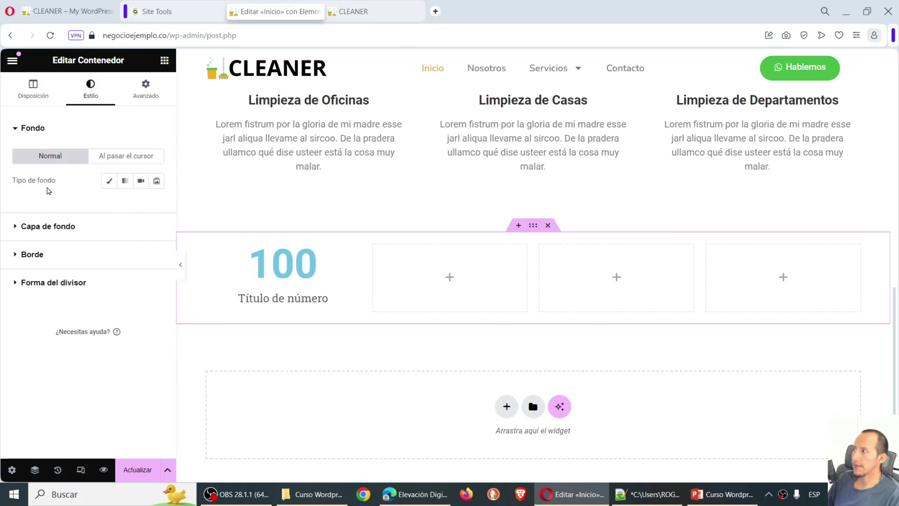
click(111, 182)
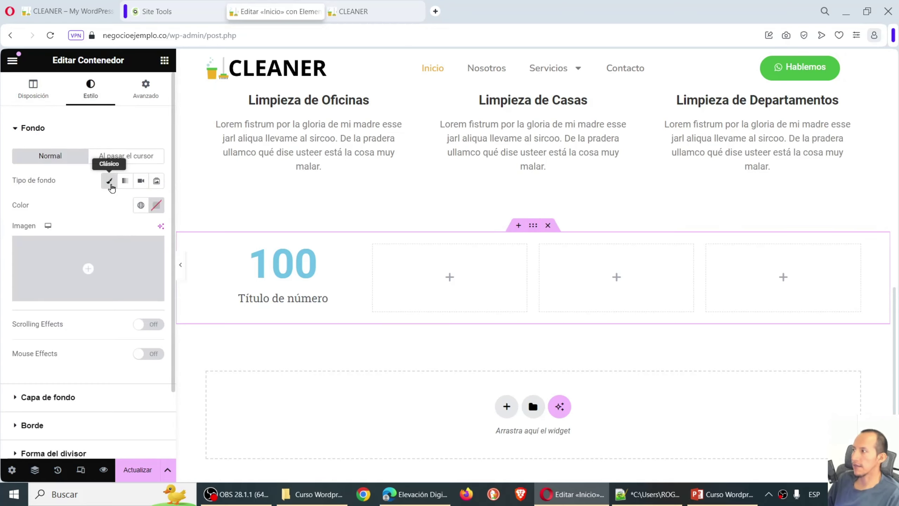
click(96, 280)
click(174, 108)
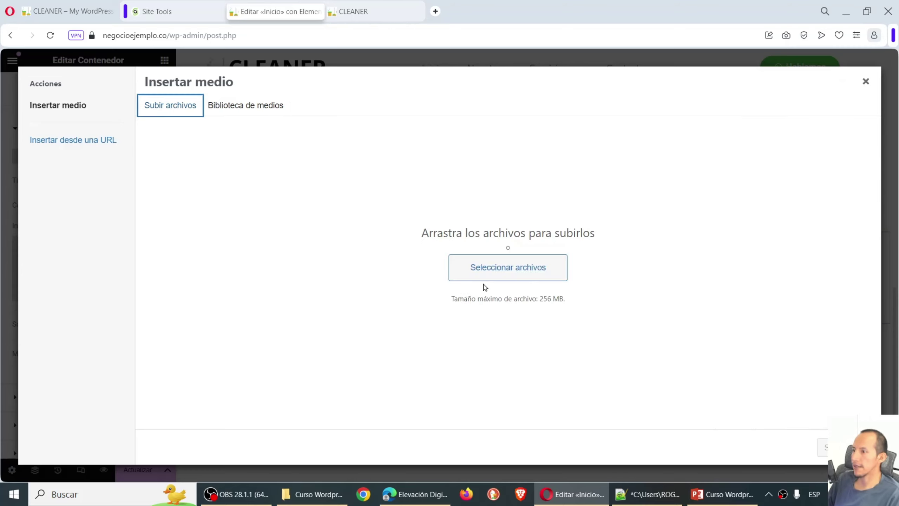
click(534, 278)
scroll(231, 174, down, 2)
scroll(228, 179, down, 5)
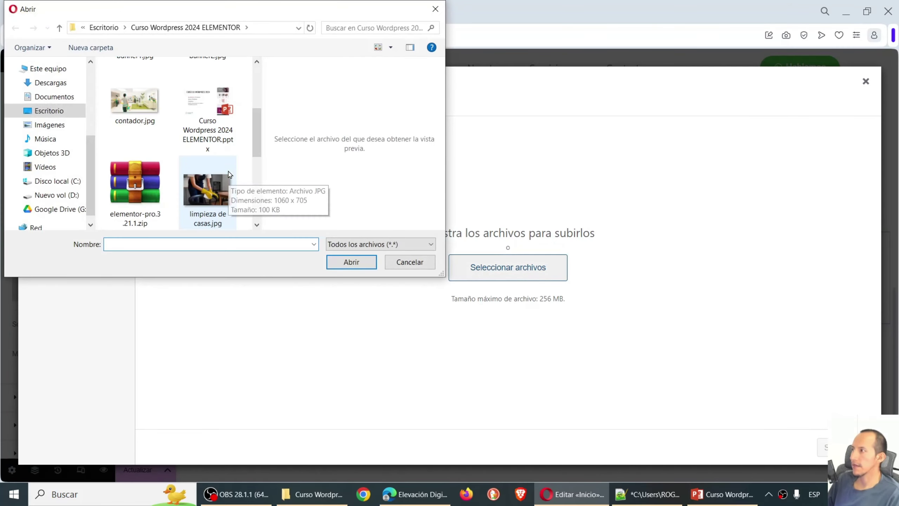
scroll(226, 187, up, 4)
double_click(137, 150)
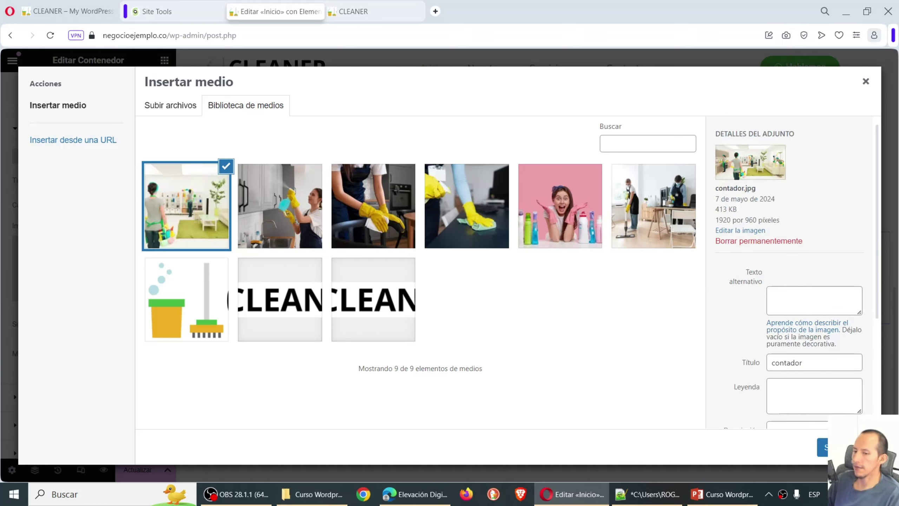
click(825, 448)
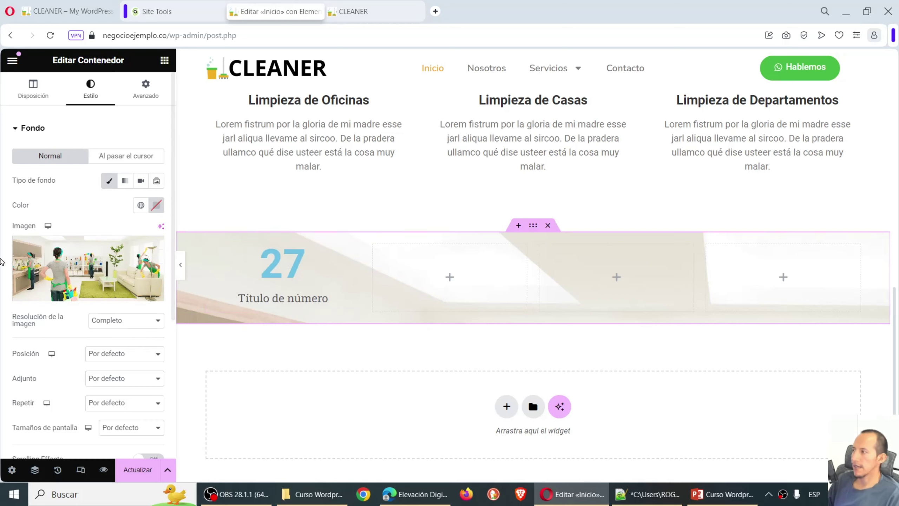
Unlink the container padding and set top and bottom padding to 12
click(150, 97)
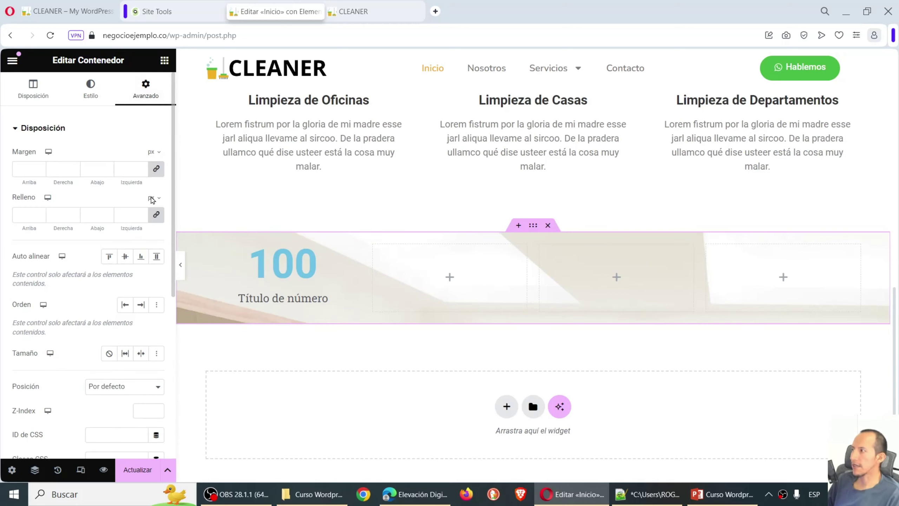
click(159, 220)
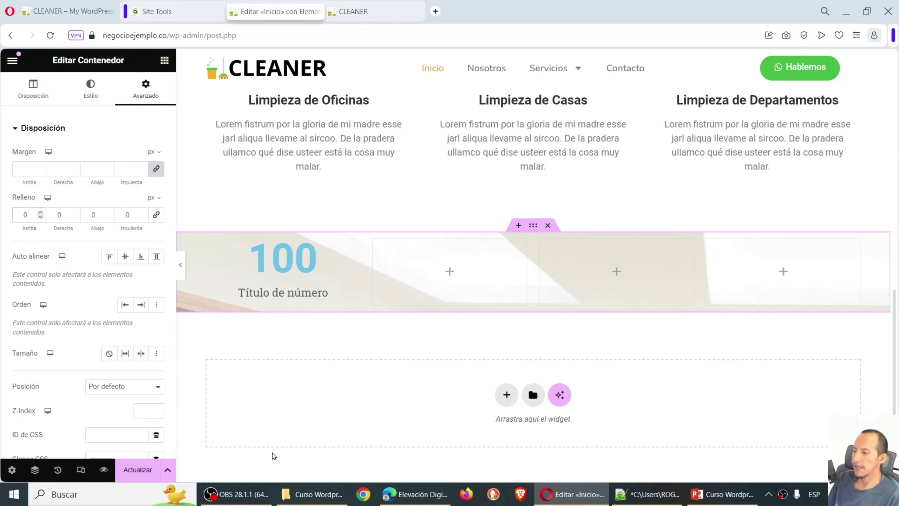
click(84, 5)
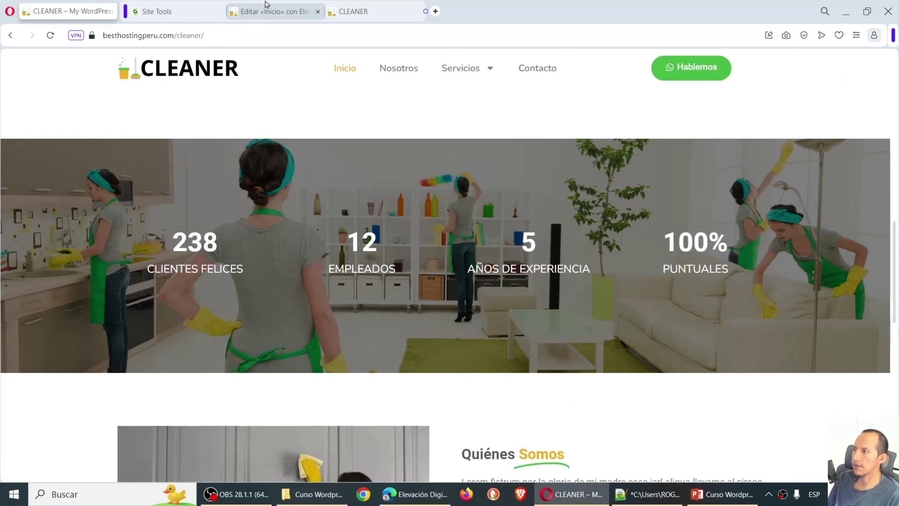
click(263, 10)
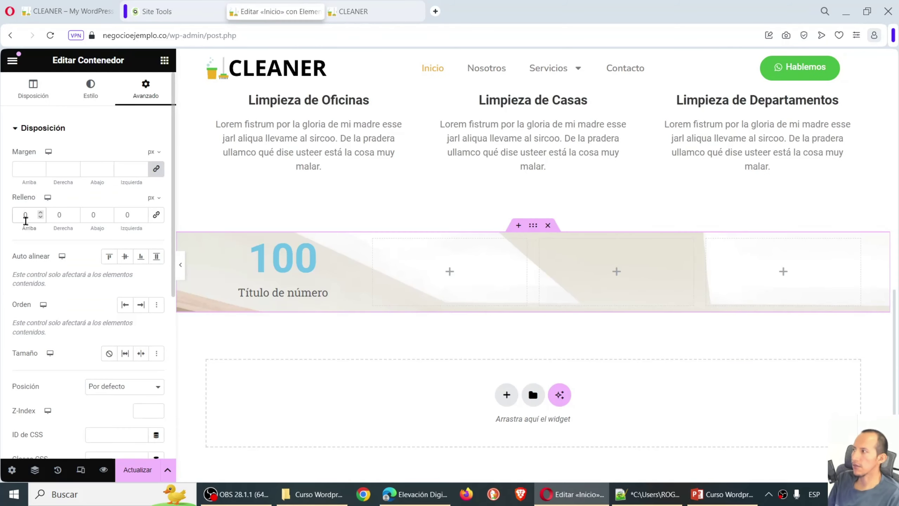
text(12)
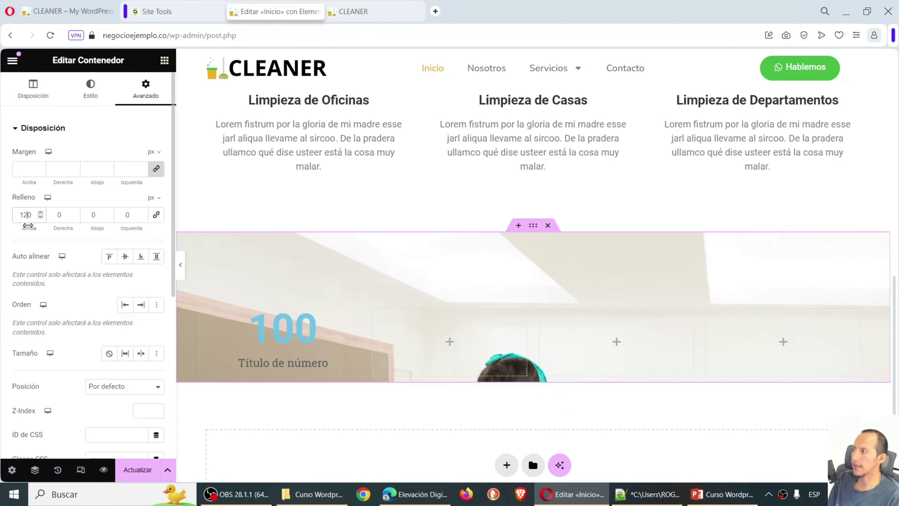
click(89, 215)
text(12)
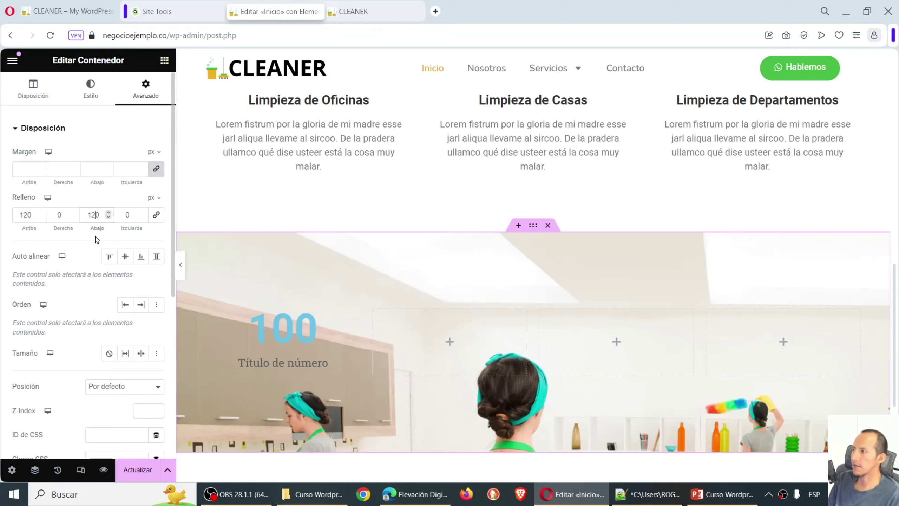
scroll(523, 322, down, 3)
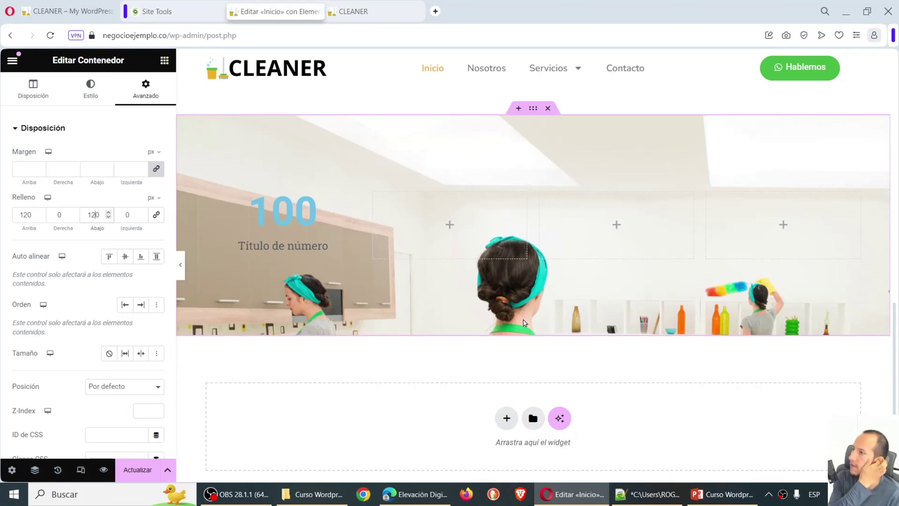
scroll(524, 322, up, 2)
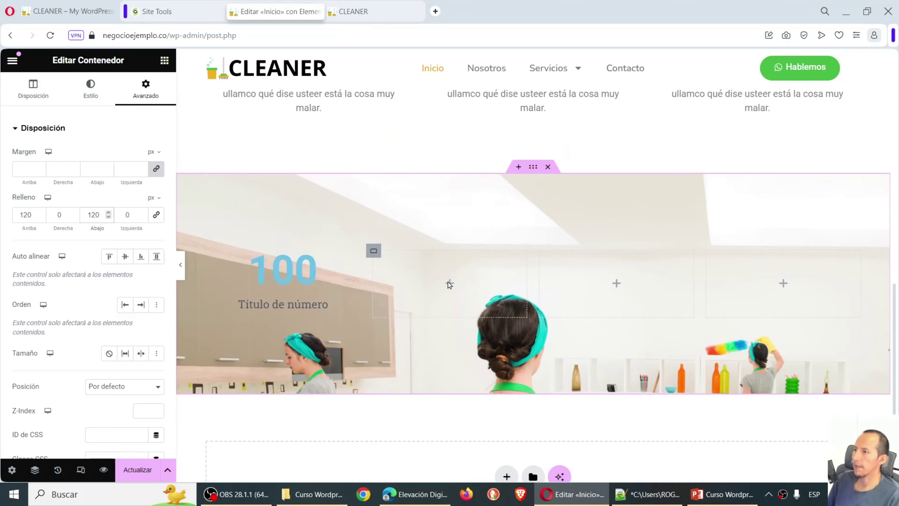
Keep the full-size image resolution and set the background position to Centro centro
click(99, 100)
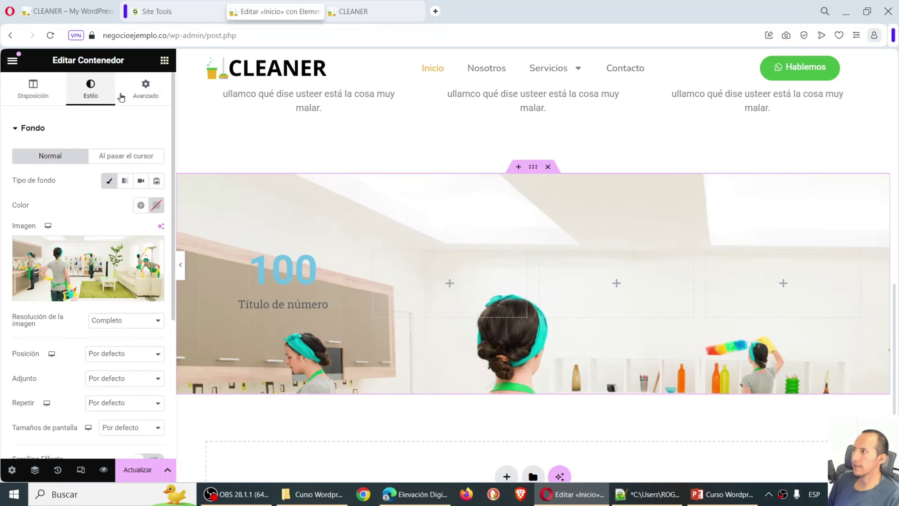
click(157, 89)
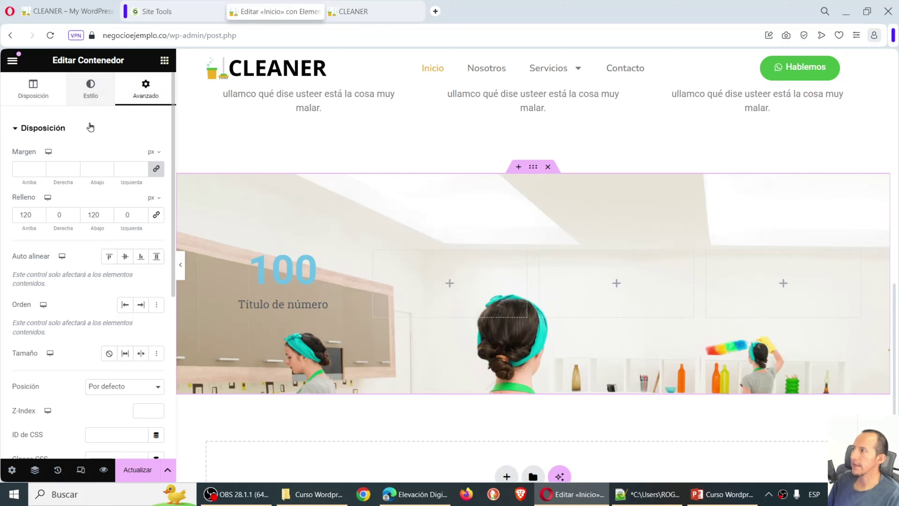
click(94, 103)
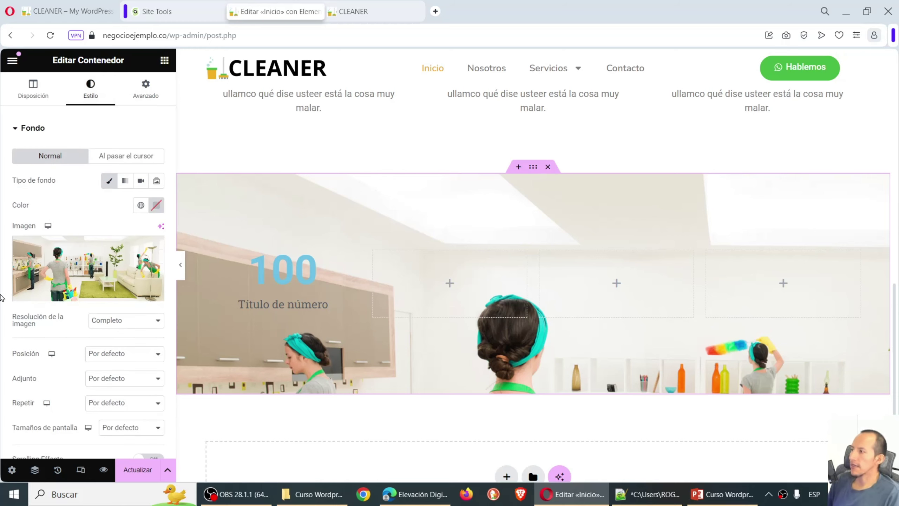
scroll(12, 308, down, 2)
click(121, 269)
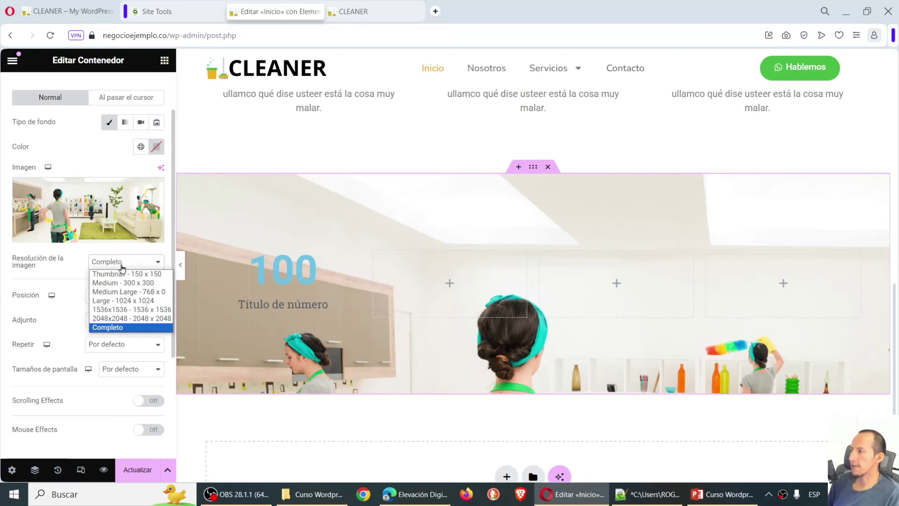
click(122, 268)
click(110, 300)
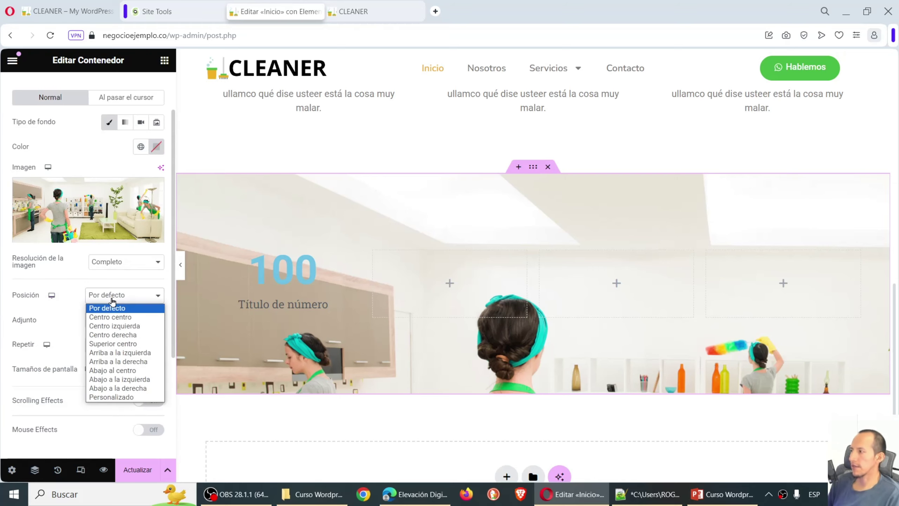
click(117, 322)
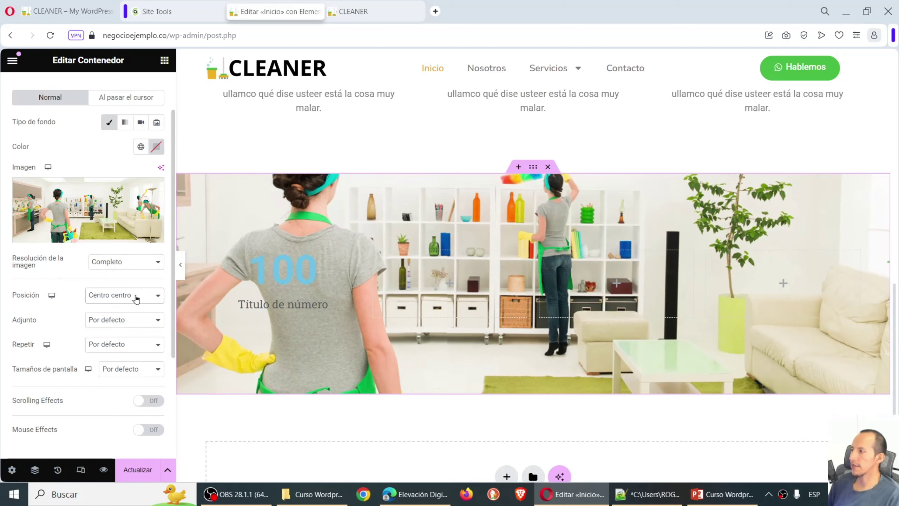
Set the background attachment to Fijo so the photo stays fixed while scrolling
click(104, 320)
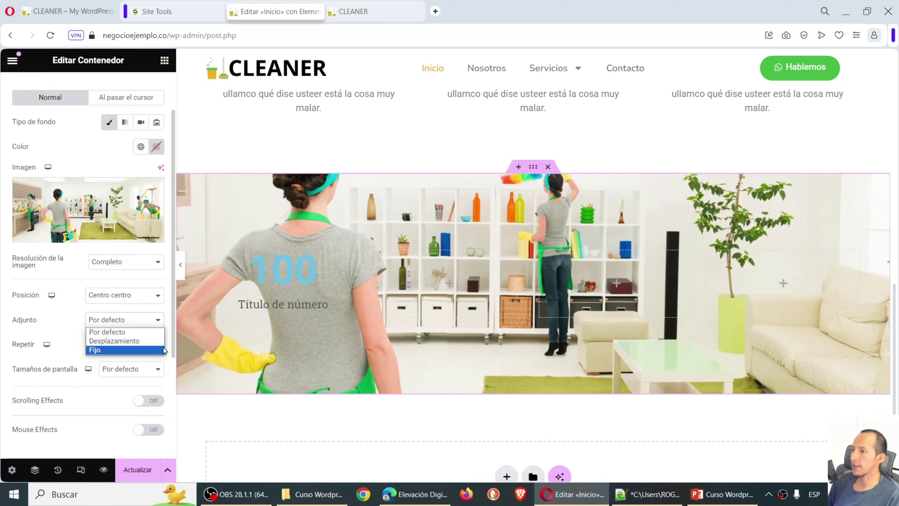
scroll(361, 280, down, 3)
scroll(390, 301, up, 4)
scroll(409, 315, down, 4)
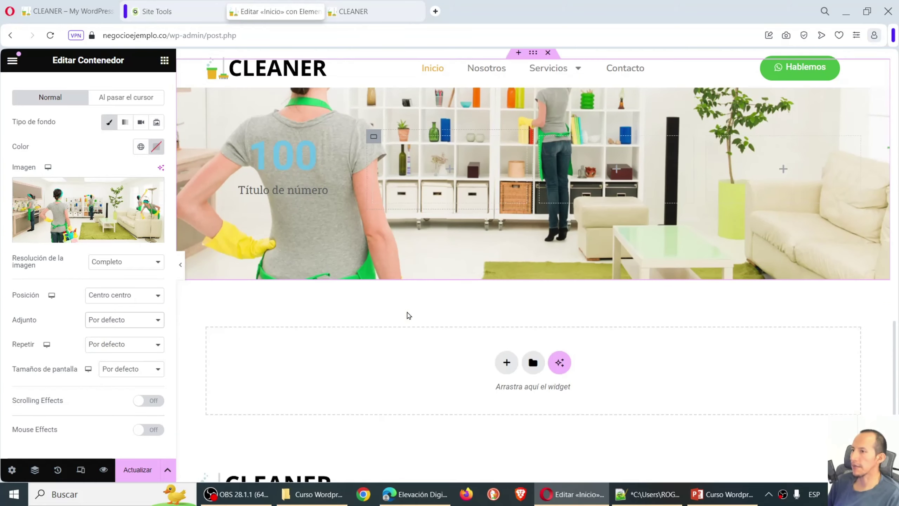
scroll(409, 315, up, 4)
scroll(409, 315, down, 5)
scroll(409, 315, up, 5)
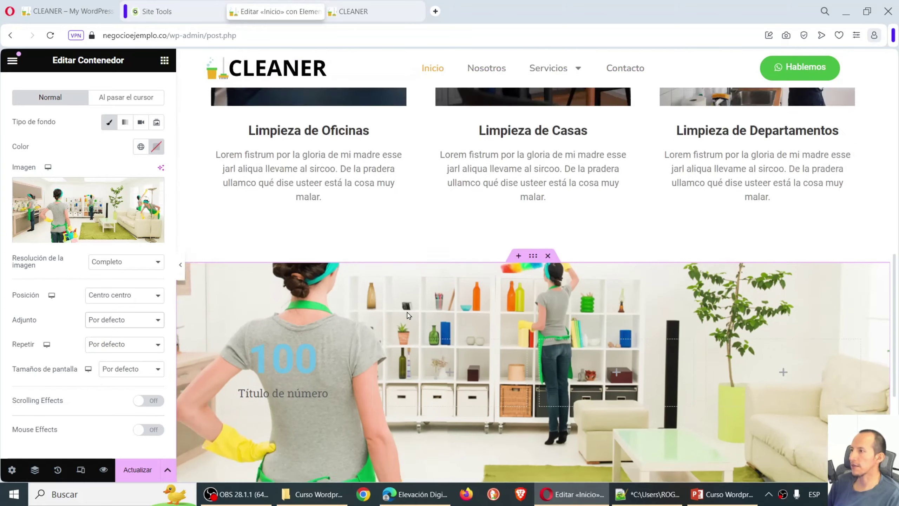
scroll(409, 316, down, 5)
scroll(409, 315, up, 3)
scroll(409, 315, down, 2)
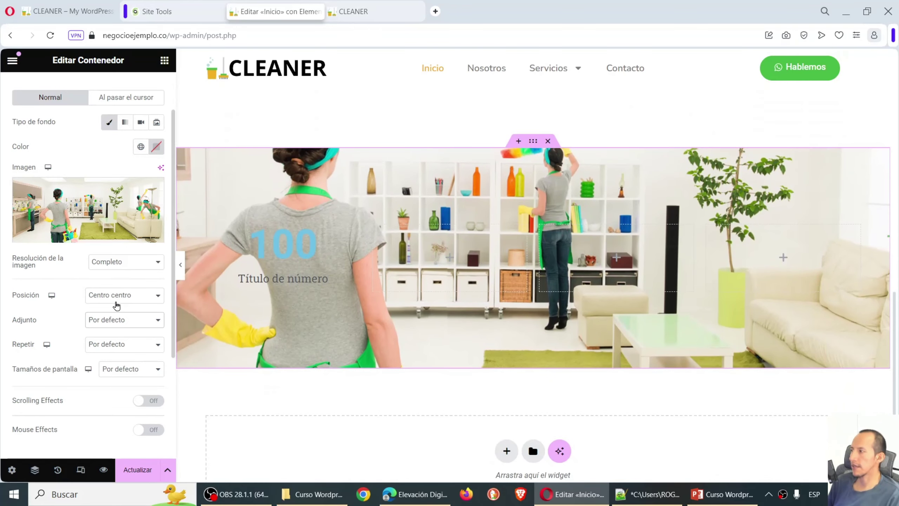
click(117, 320)
click(99, 352)
scroll(586, 407, down, 2)
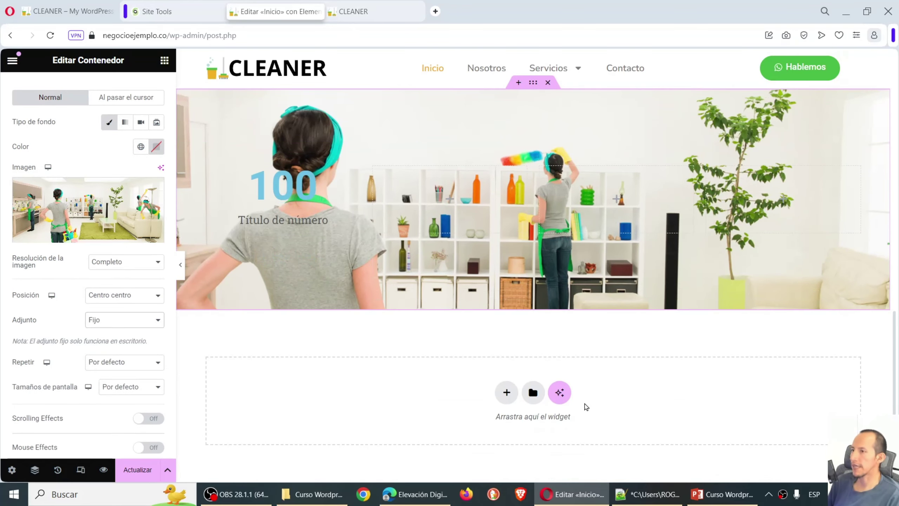
scroll(586, 407, up, 5)
scroll(586, 407, down, 6)
scroll(586, 406, up, 5)
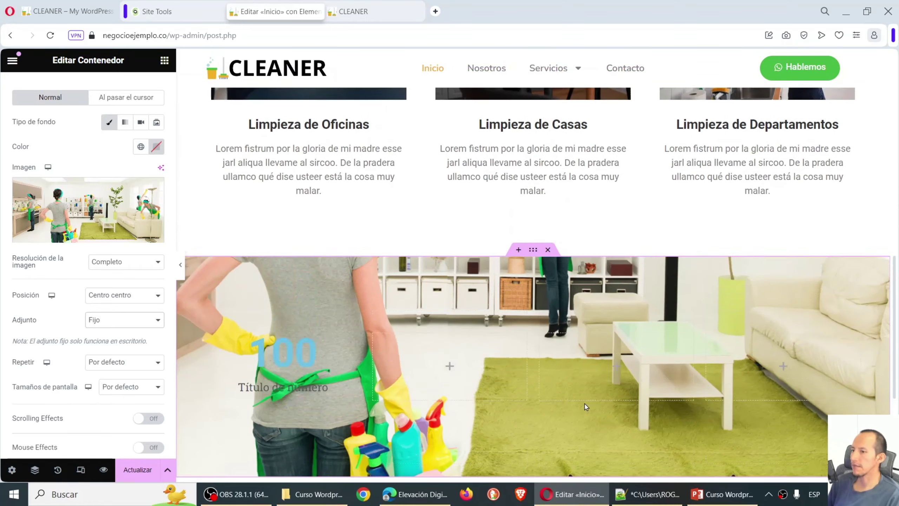
scroll(586, 406, down, 4)
scroll(586, 407, up, 4)
scroll(586, 407, down, 4)
scroll(586, 406, up, 5)
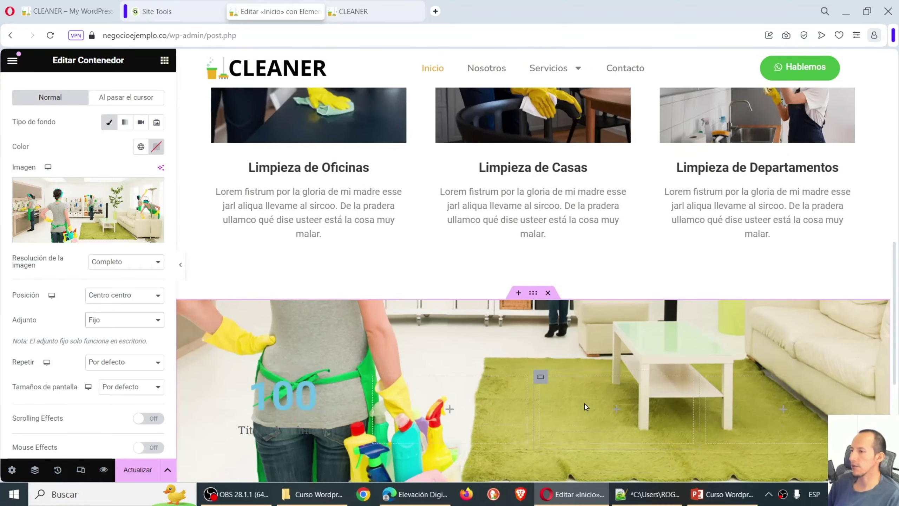
scroll(585, 407, down, 5)
scroll(532, 443, up, 1)
scroll(532, 443, down, 1)
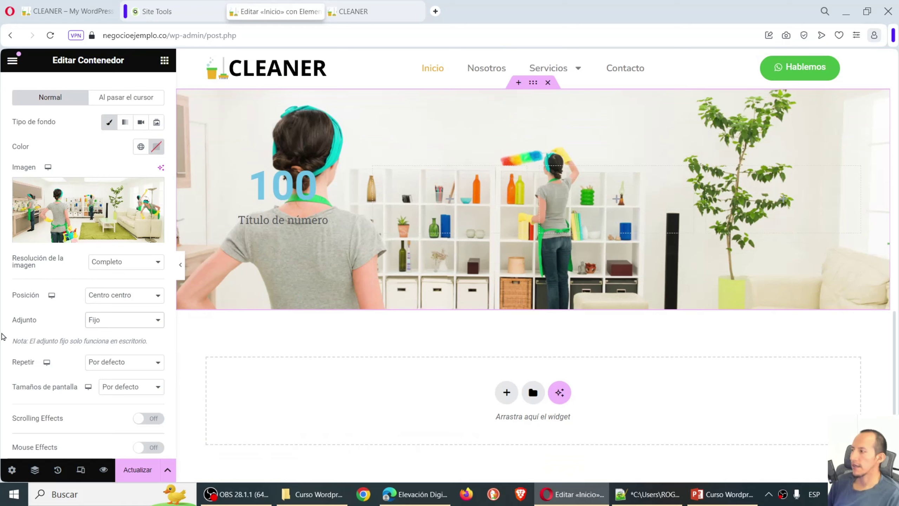
scroll(52, 341, down, 2)
Make the background photo non-repeating and size it to Cubrir (cover)
click(125, 303)
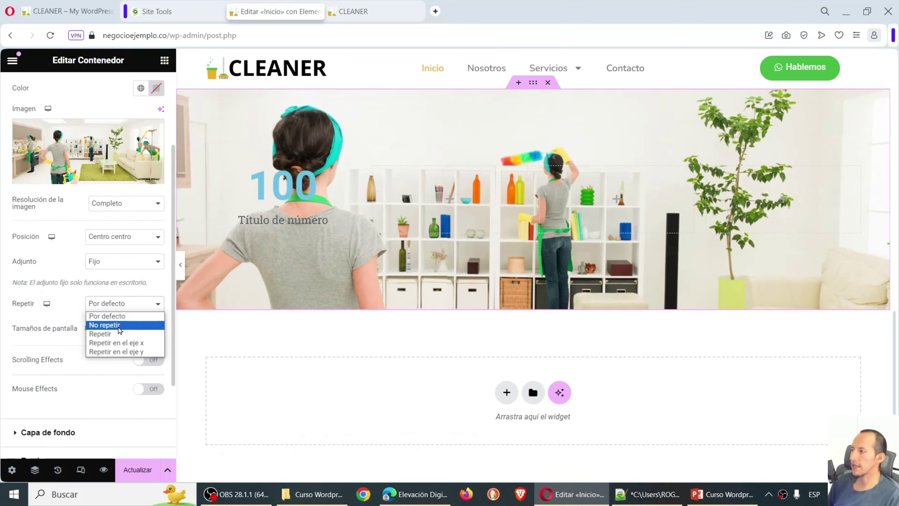
click(118, 331)
click(144, 335)
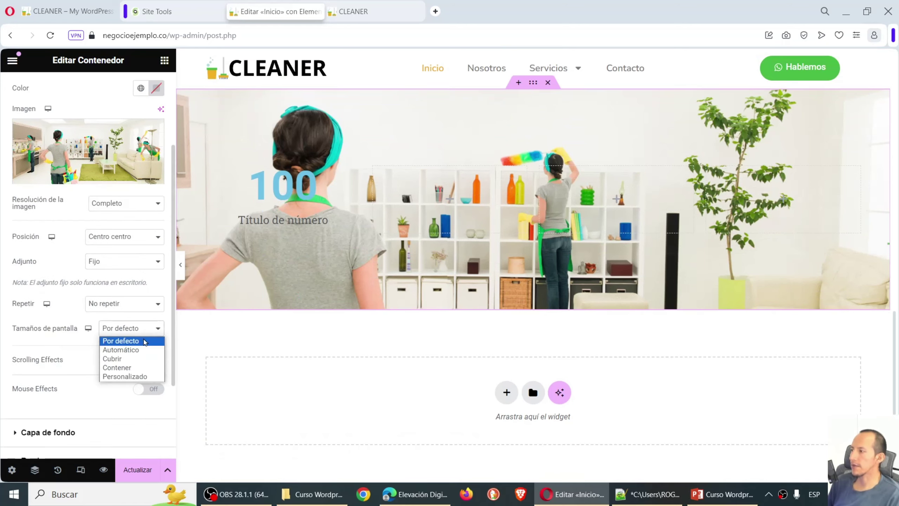
click(133, 359)
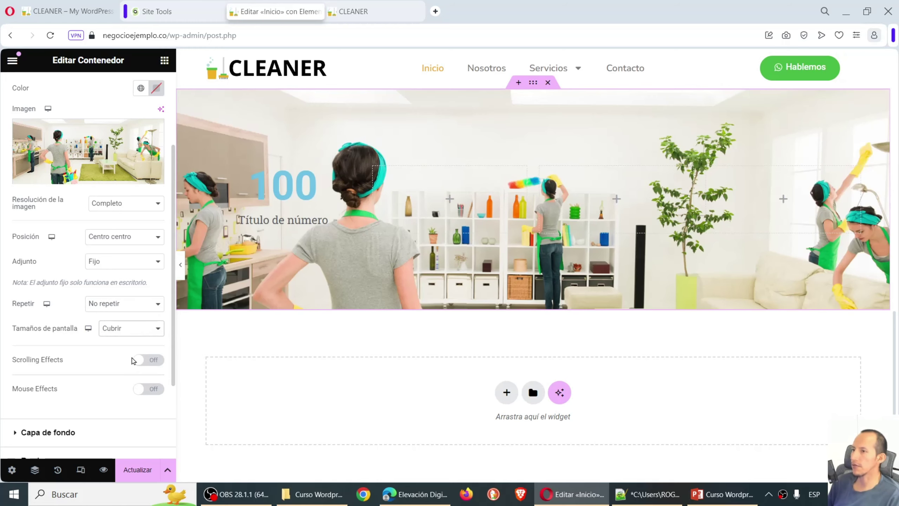
scroll(283, 352, up, 3)
scroll(285, 357, down, 2)
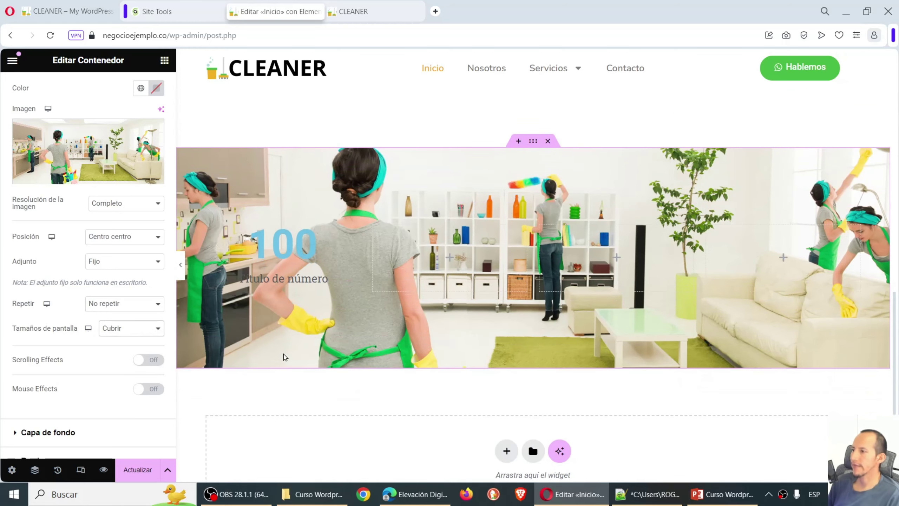
scroll(56, 369, down, 2)
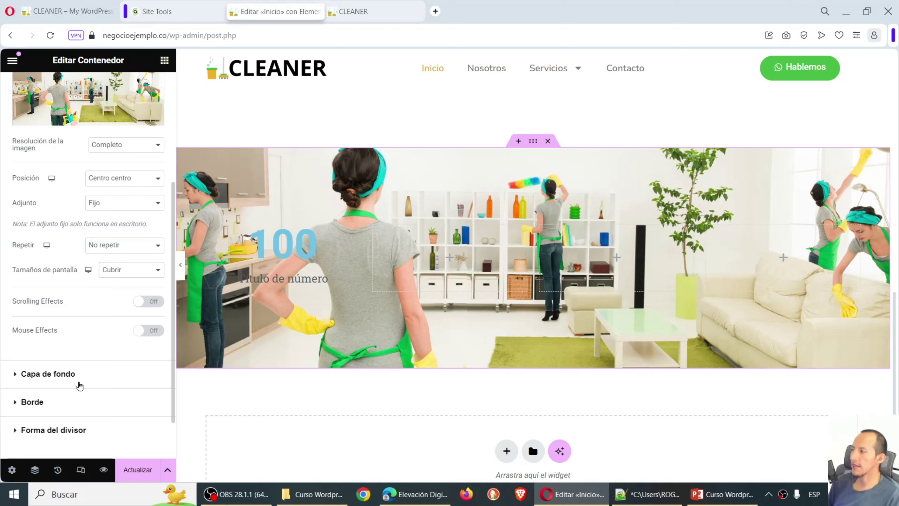
Add a classic black #000000 background overlay at about 0.52 opacity over the photo
click(73, 375)
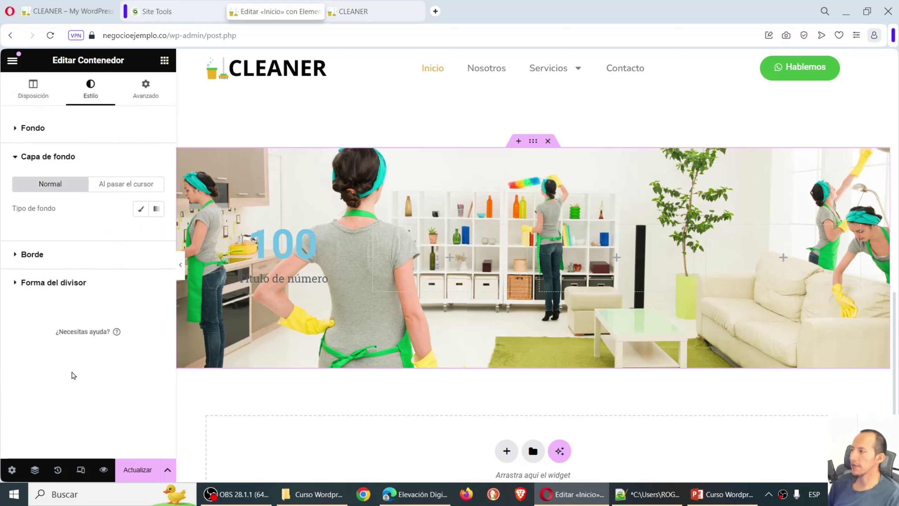
click(140, 209)
click(156, 233)
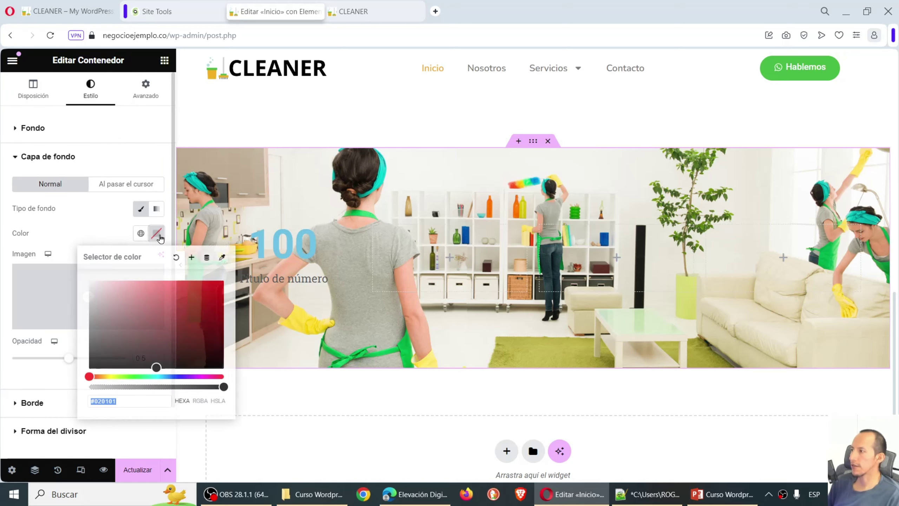
drag(128, 339, 63, 393)
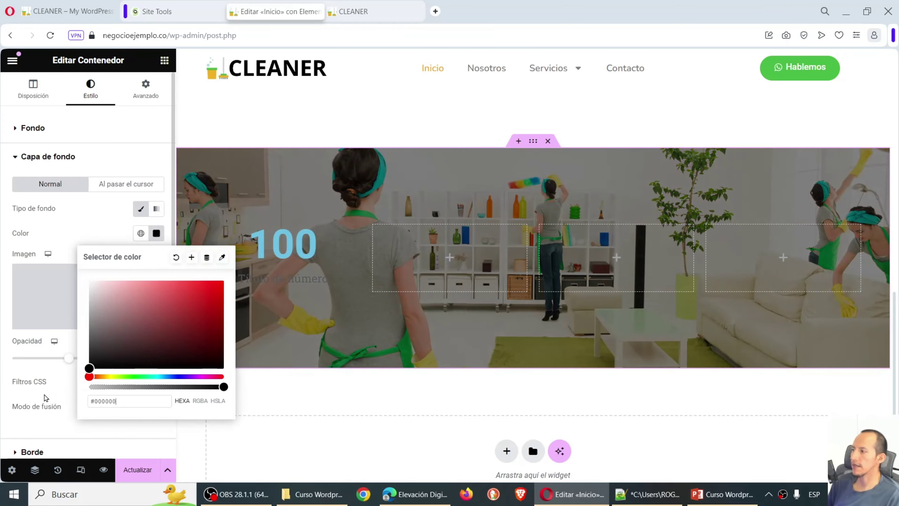
click(156, 234)
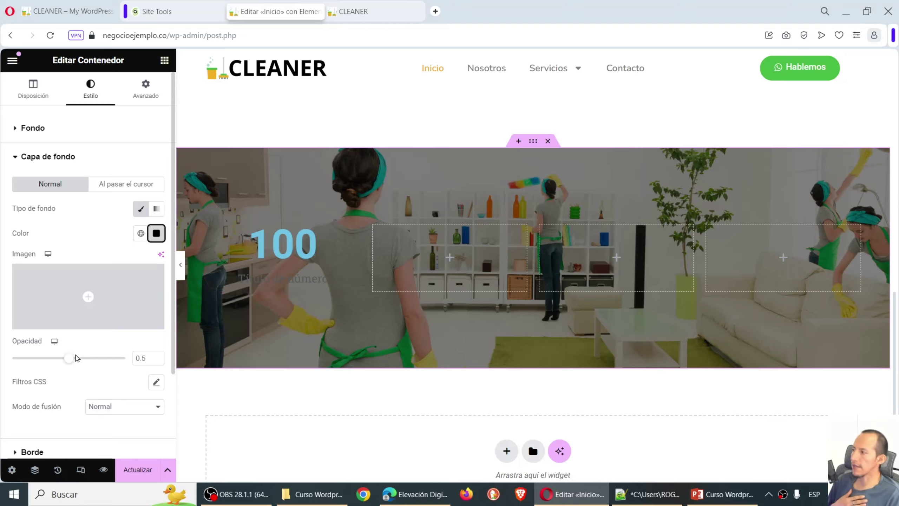
mouse_move(65, 360)
mouse_down()
mouse_move(25, 358)
mouse_move(152, 359)
mouse_move(58, 364)
mouse_up()
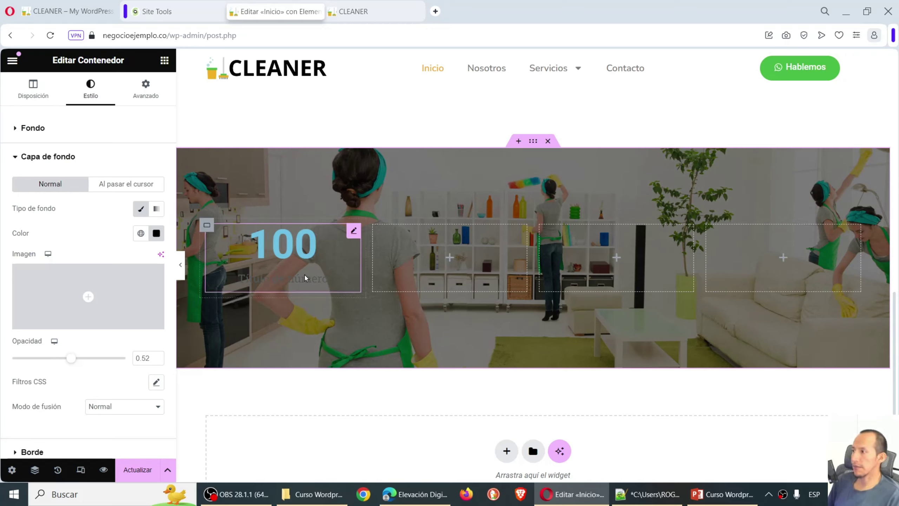
Set the first counter's end number to 238 and its title to CLIENTES FELICES
click(352, 232)
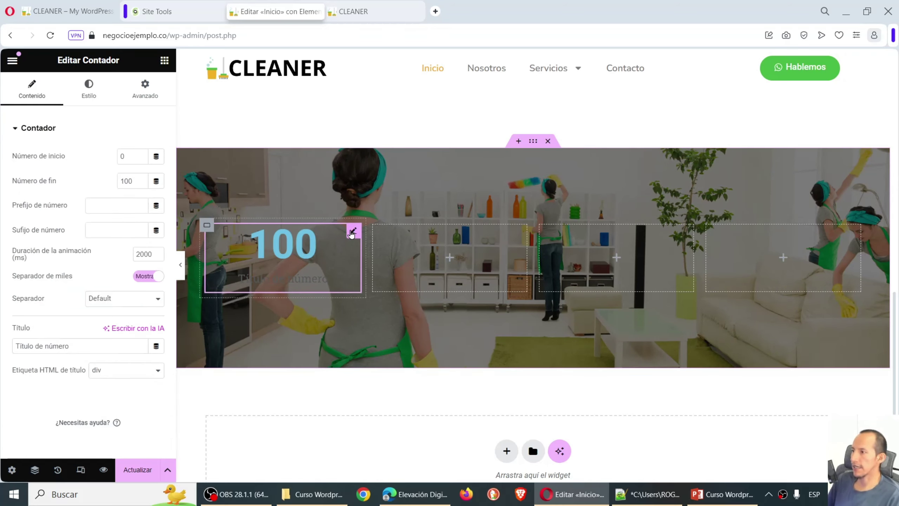
click(76, 5)
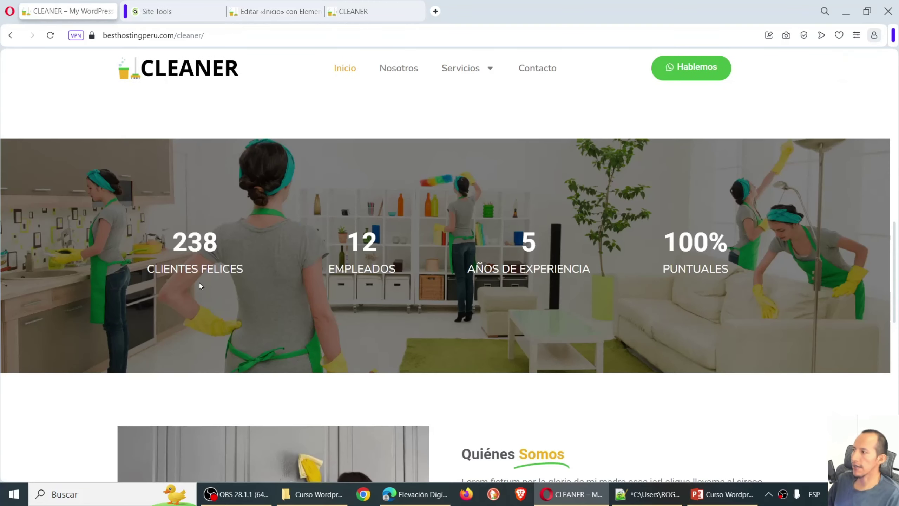
triple_click(182, 265)
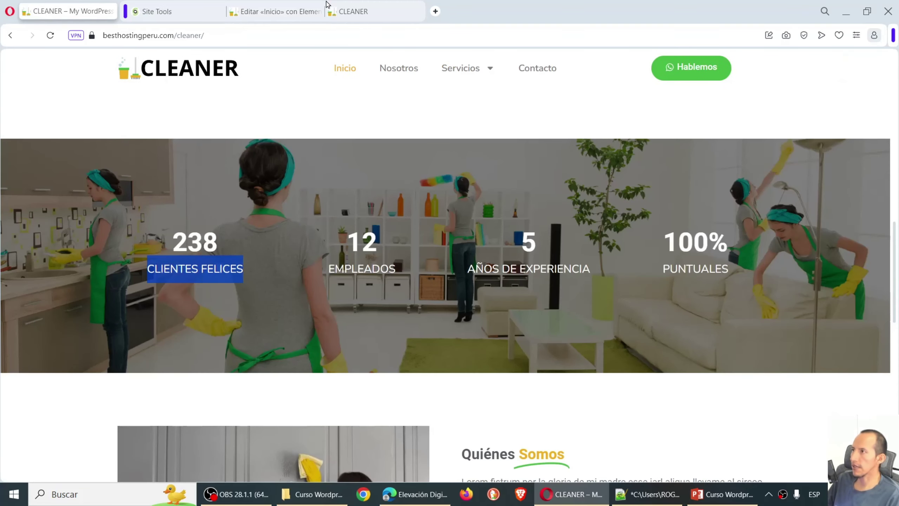
click(261, 264)
click(366, 5)
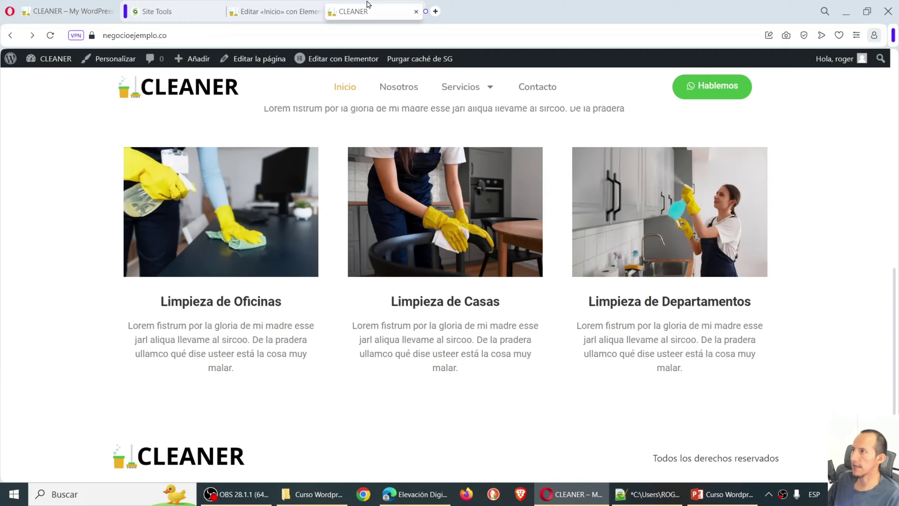
click(297, 7)
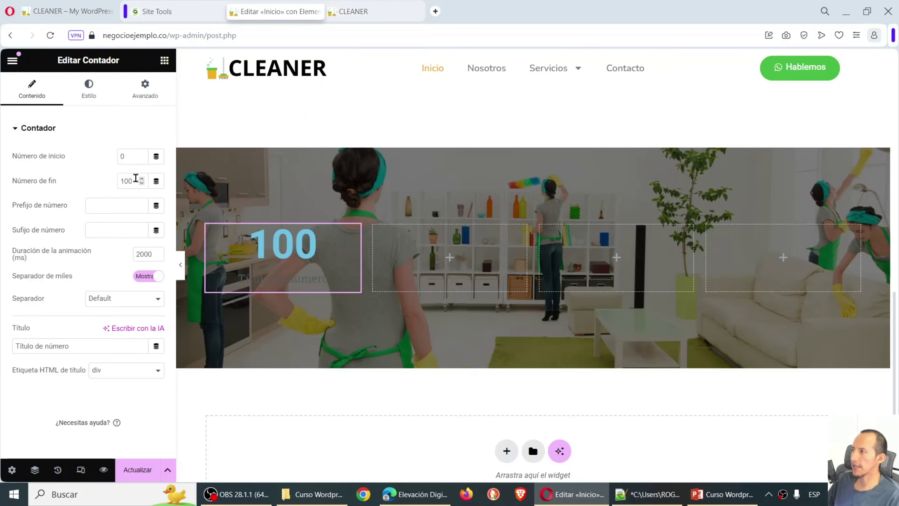
text(2)
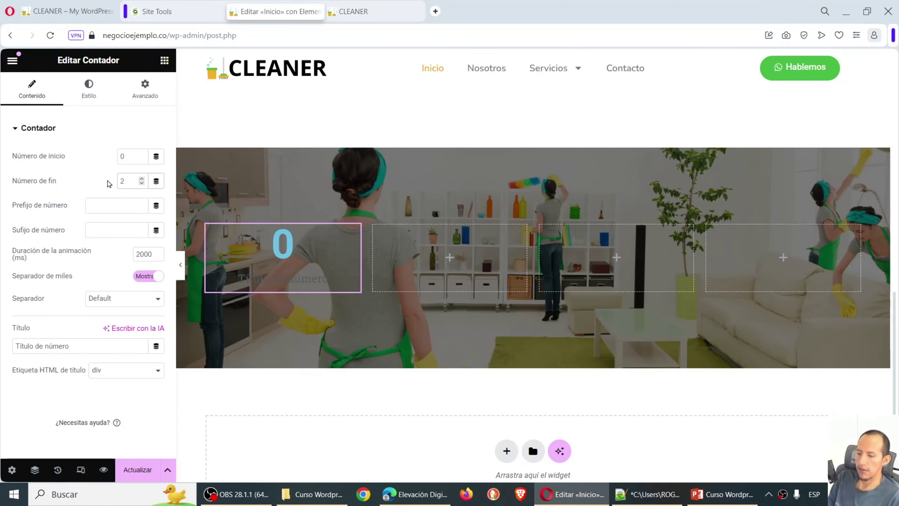
text(38)
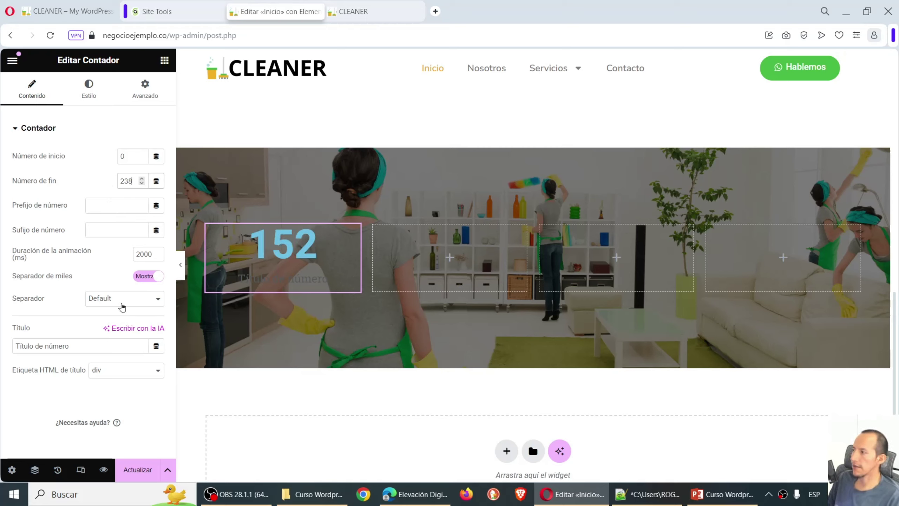
drag(80, 346, 2, 354)
text(CLIENTES FELICES)
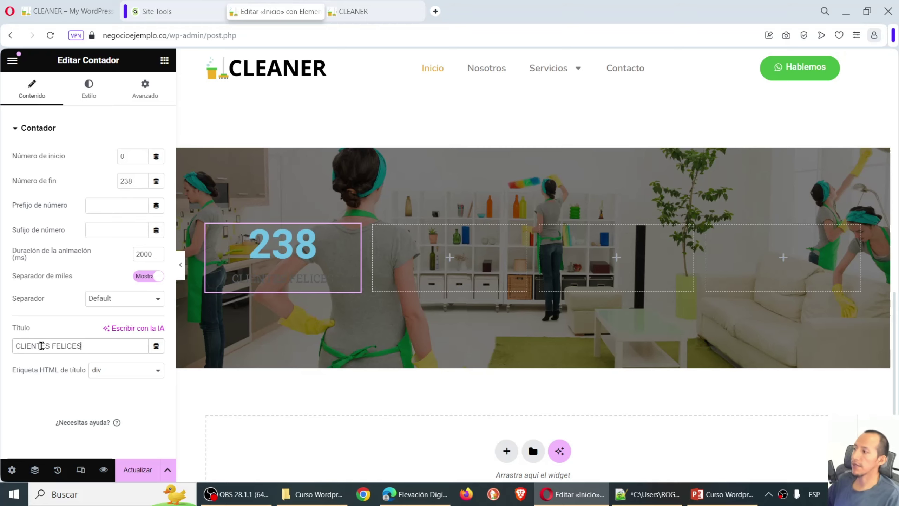
click(88, 89)
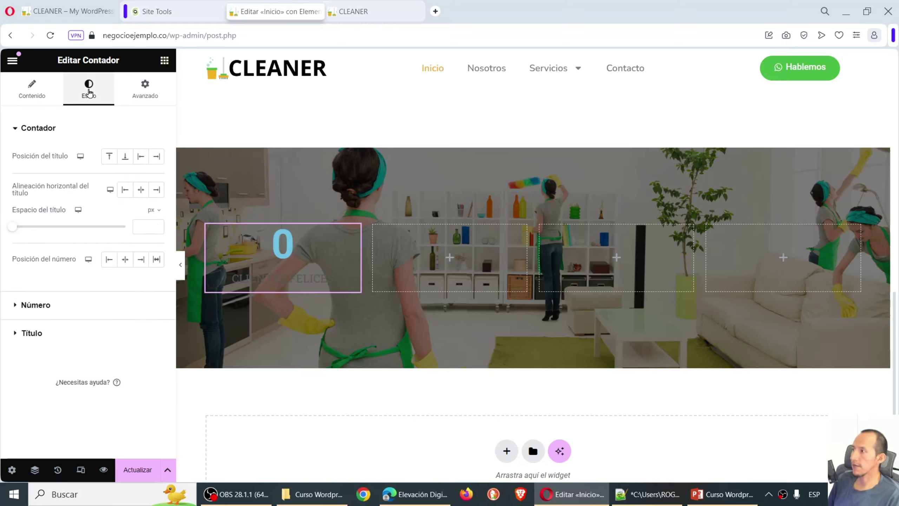
Make the counter's number and title text colour white (#FFFFFF)
click(84, 4)
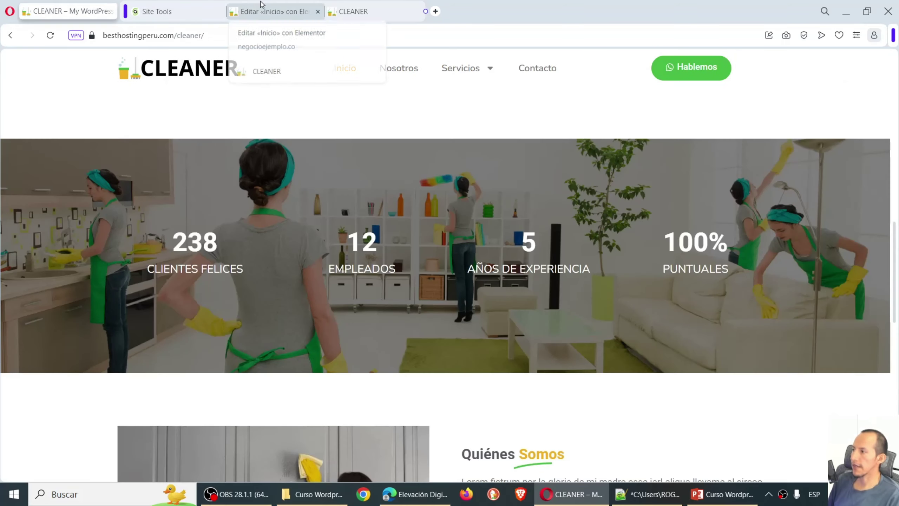
click(269, 11)
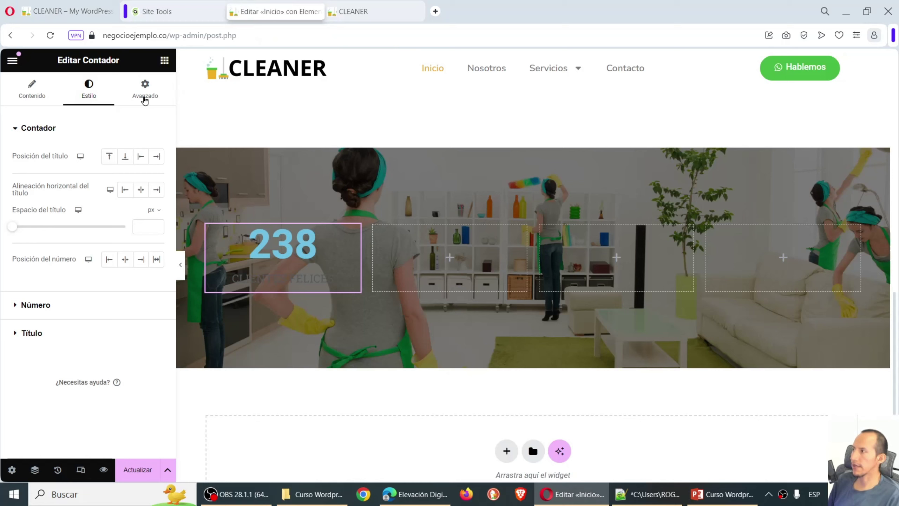
click(46, 304)
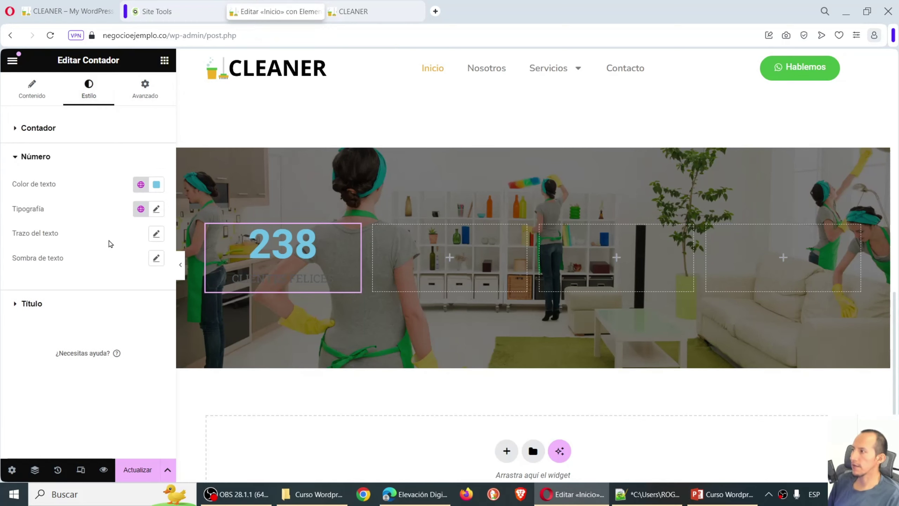
click(156, 184)
text(#FFFFFF)
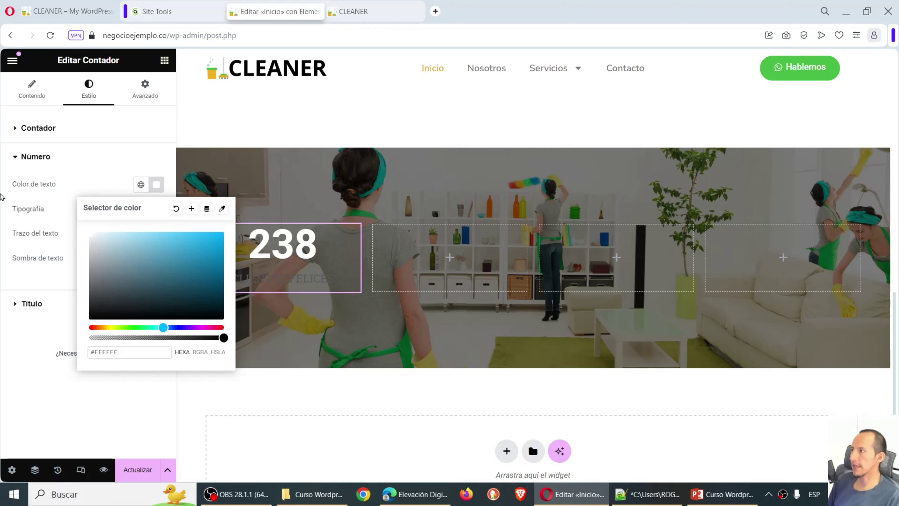
click(25, 156)
click(37, 191)
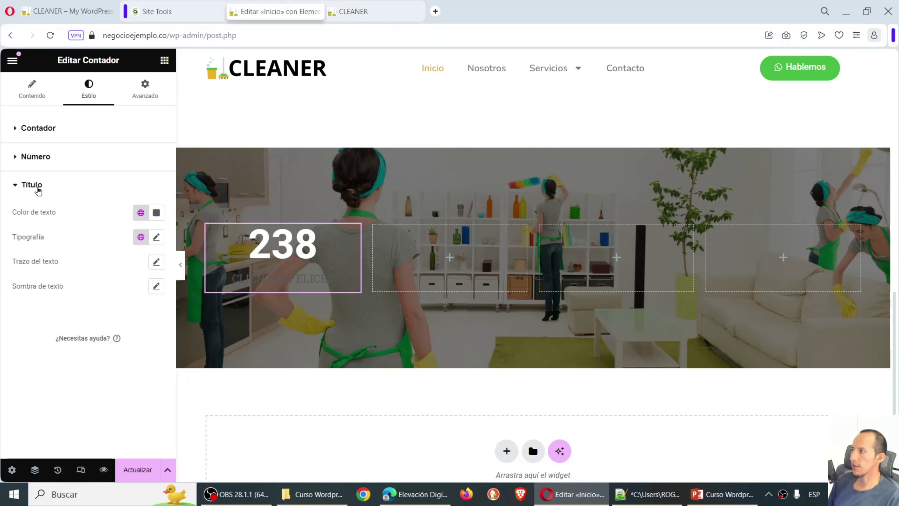
click(163, 217)
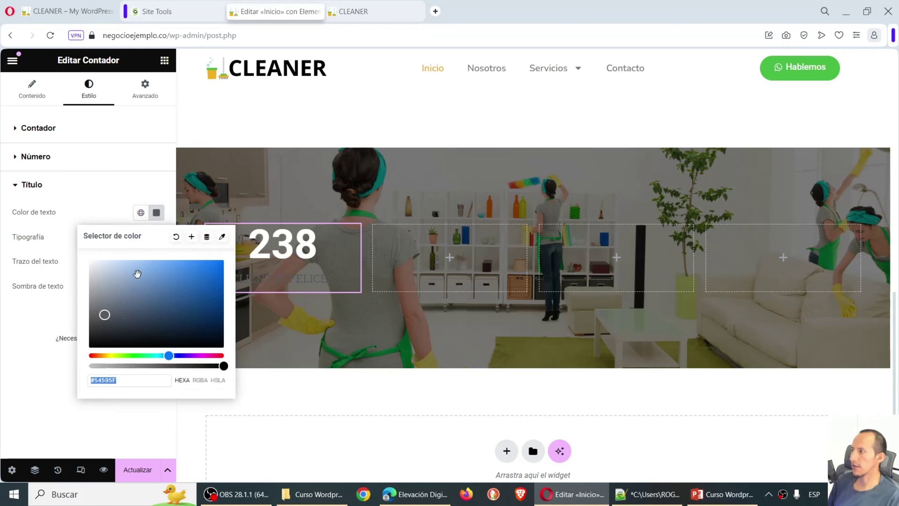
text(#FFFFFF)
click(11, 315)
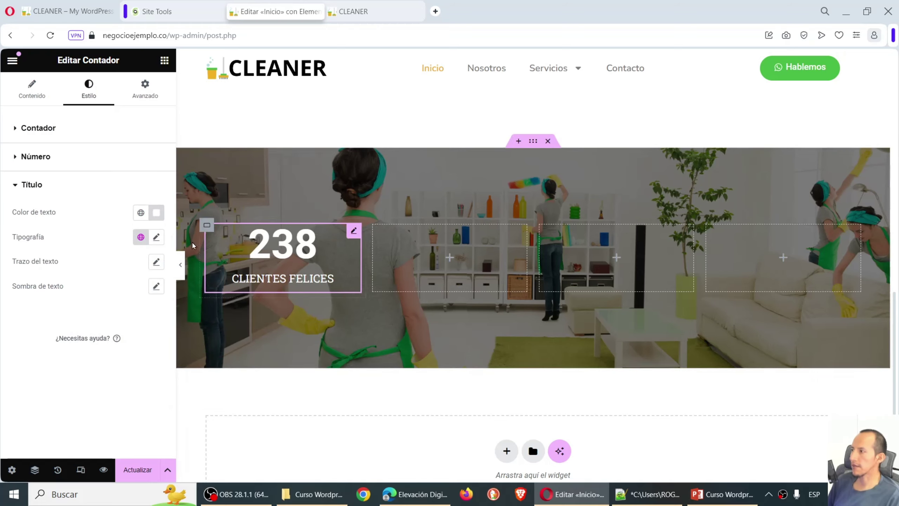
Set the counter title's typography font family to Nunito
click(156, 237)
click(97, 289)
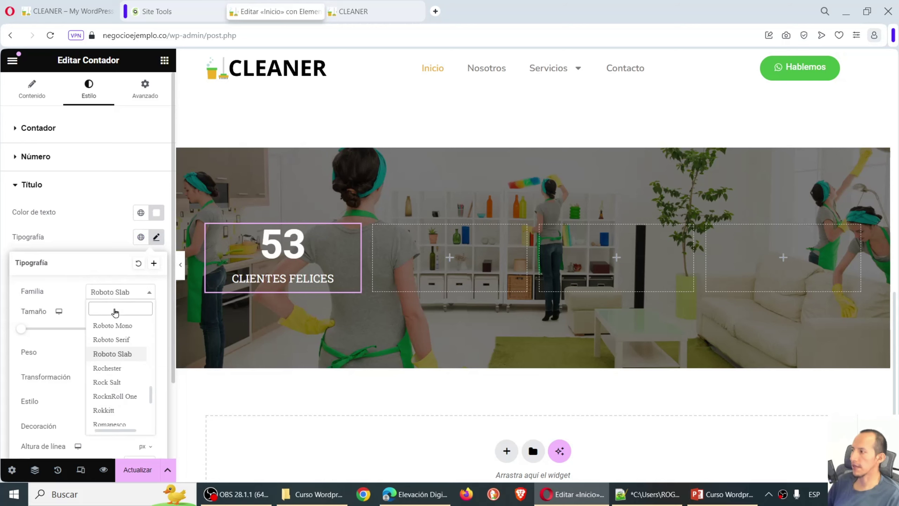
text(nuni)
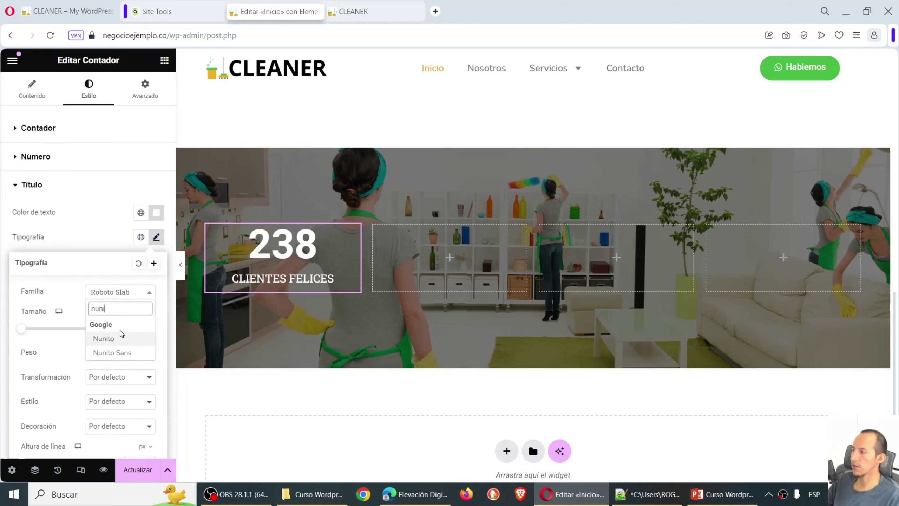
click(104, 338)
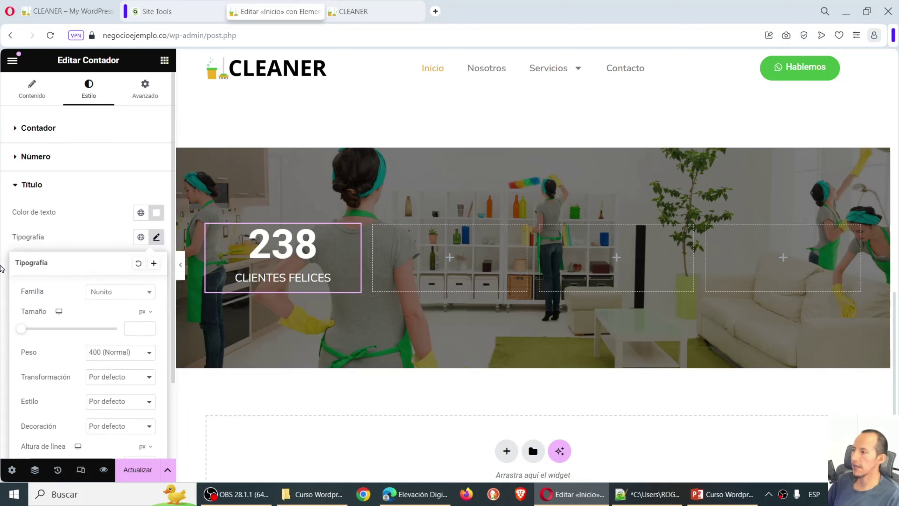
click(39, 222)
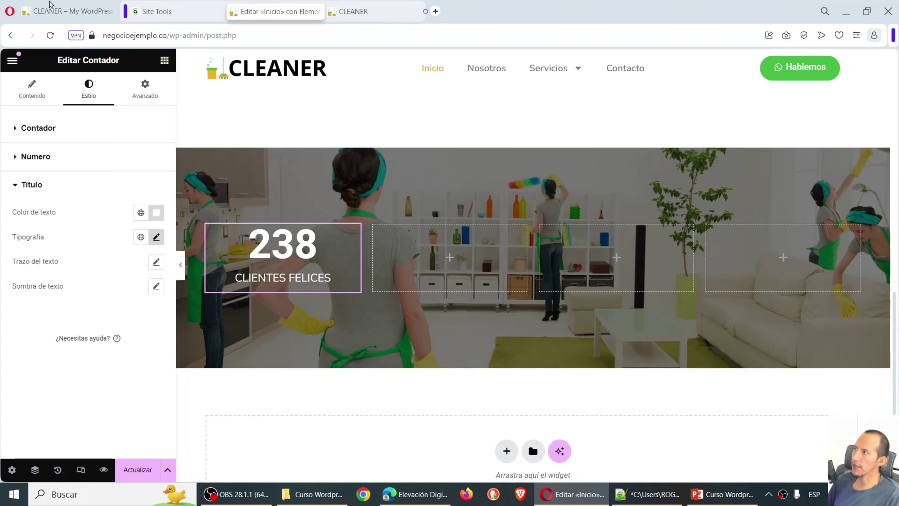
click(60, 7)
Set the counter number's typography size to 45 px, checking it against the live site
click(284, 10)
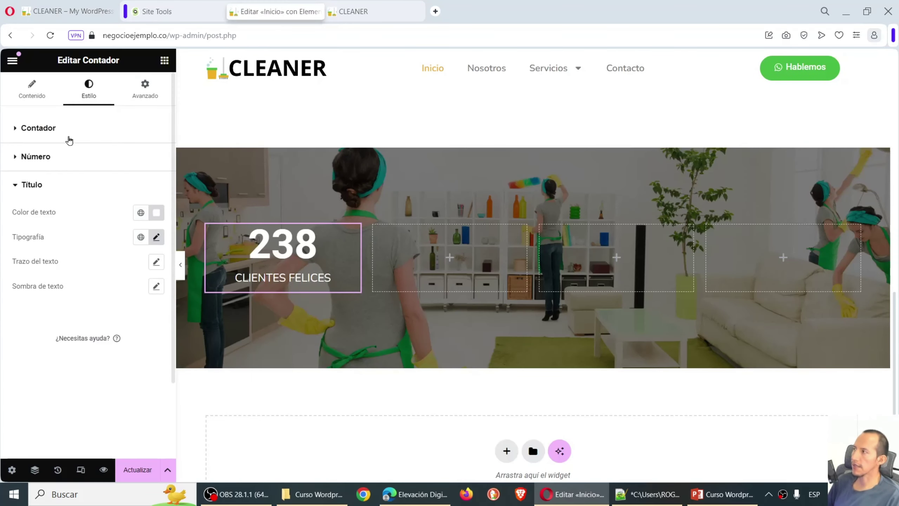
click(36, 157)
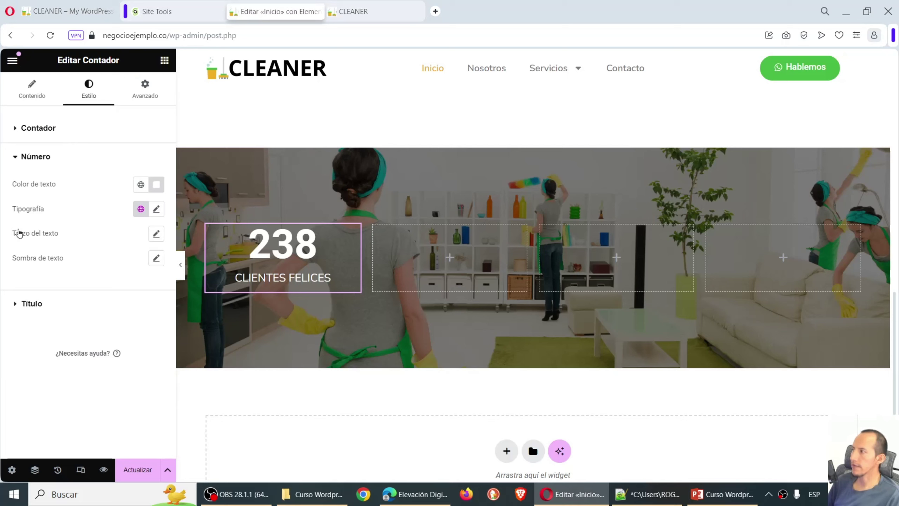
click(156, 209)
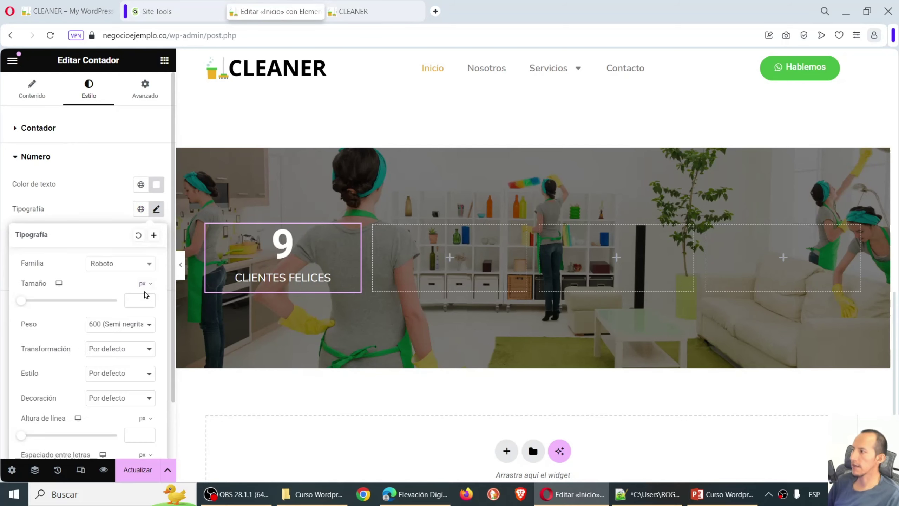
click(137, 299)
text(30)
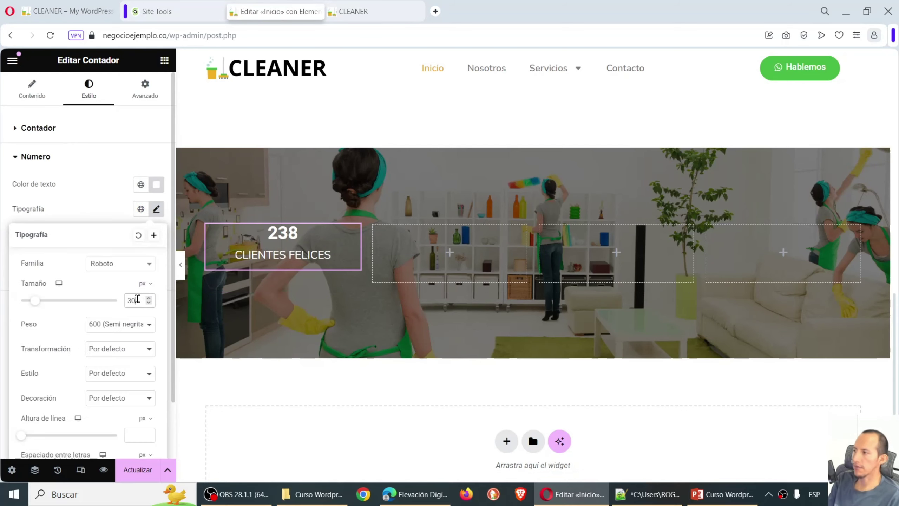
click(150, 299)
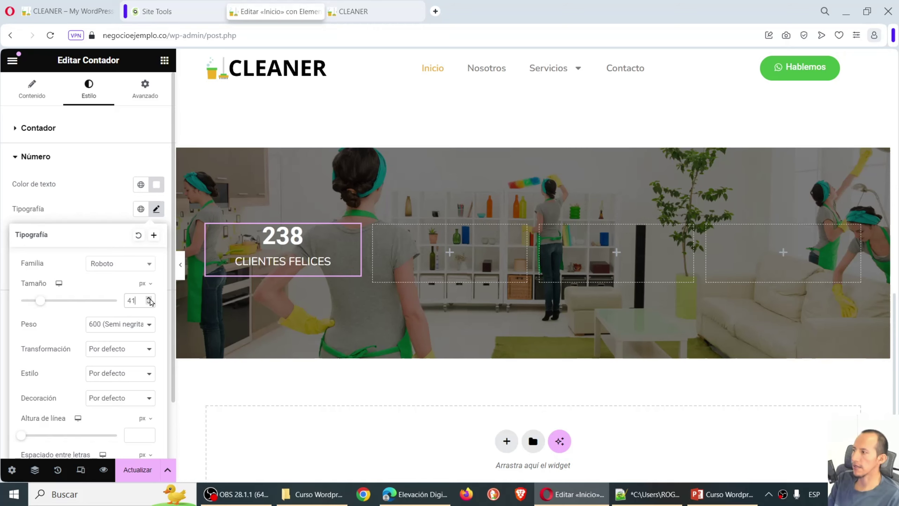
click(149, 298)
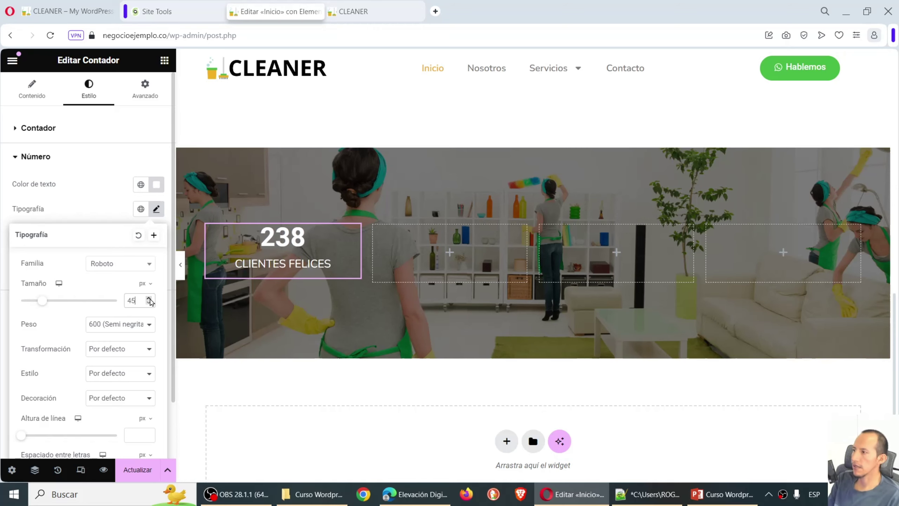
click(60, 7)
click(289, 7)
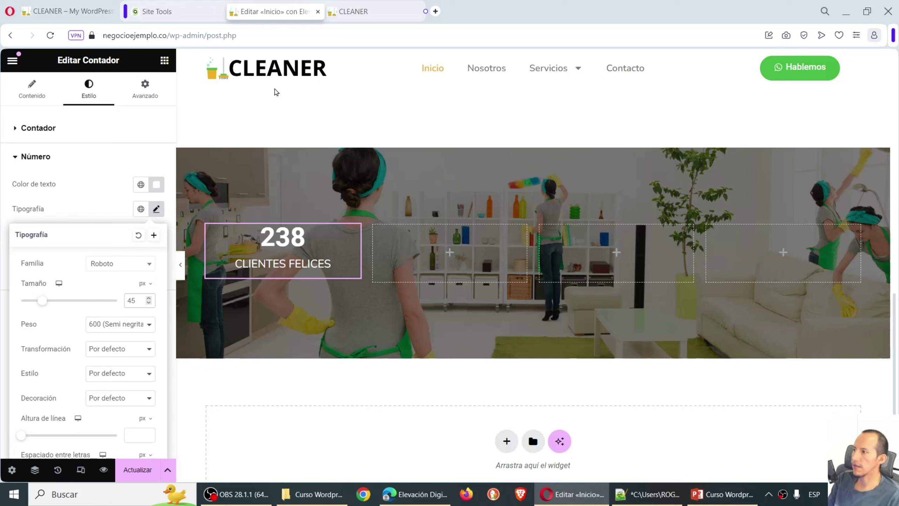
Try the title positions above, before and after the number, then keep it below
click(156, 208)
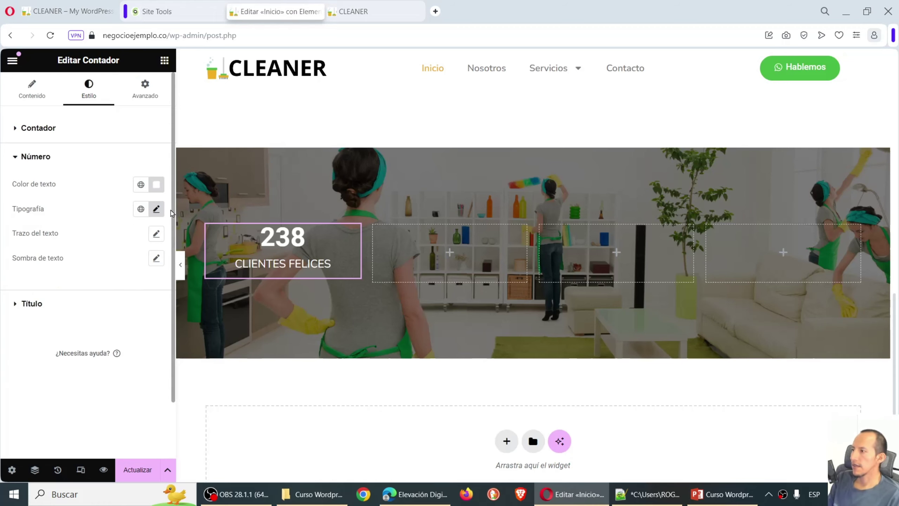
click(41, 129)
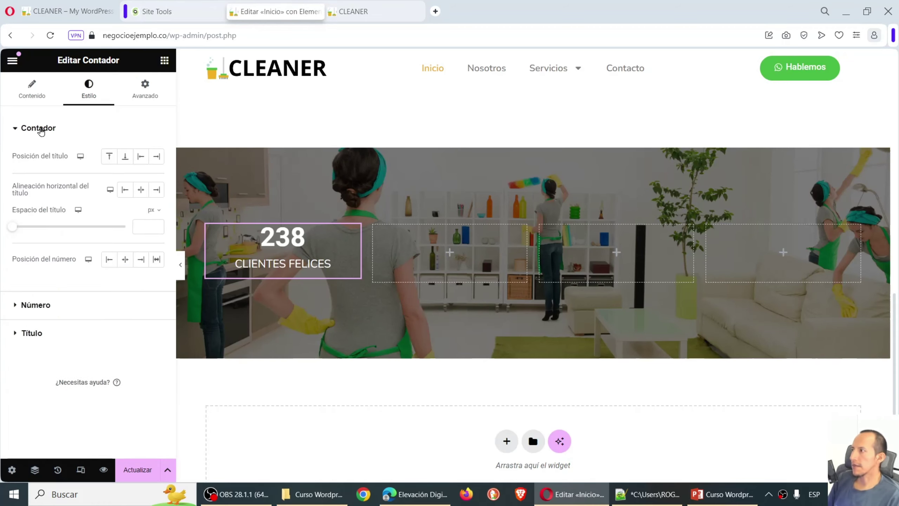
click(109, 157)
click(126, 159)
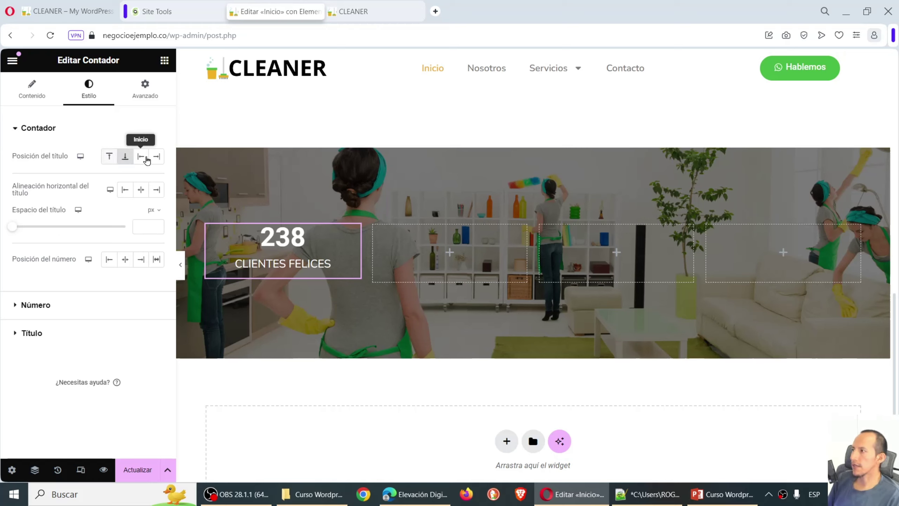
click(147, 160)
click(158, 157)
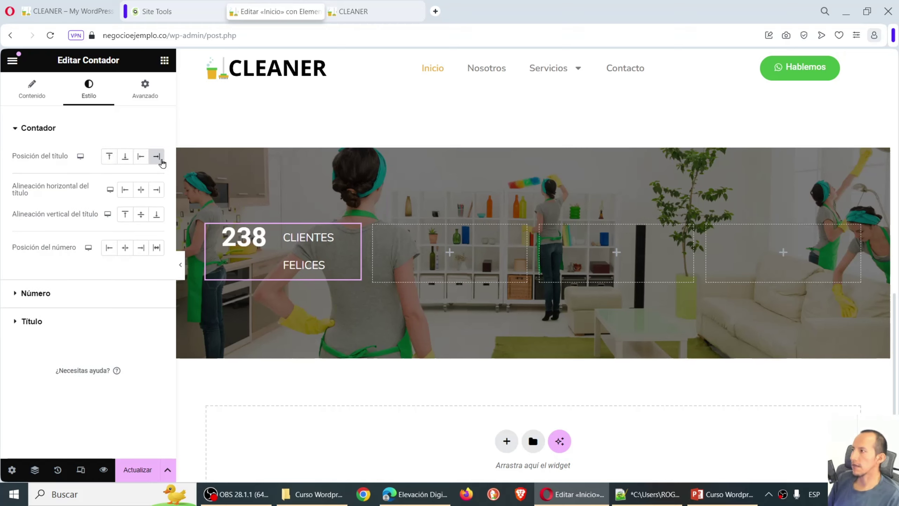
click(156, 158)
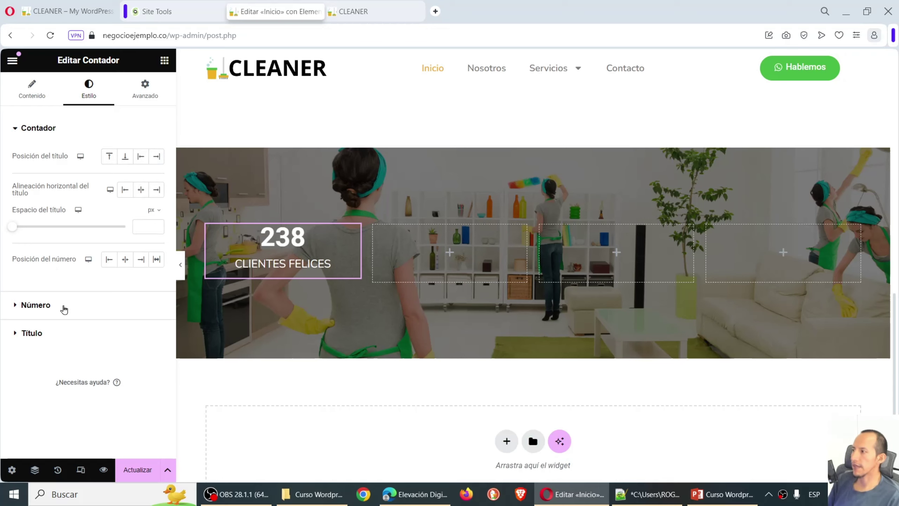
Duplicate the 238 counter into the second, third and fourth columns
right_click(304, 243)
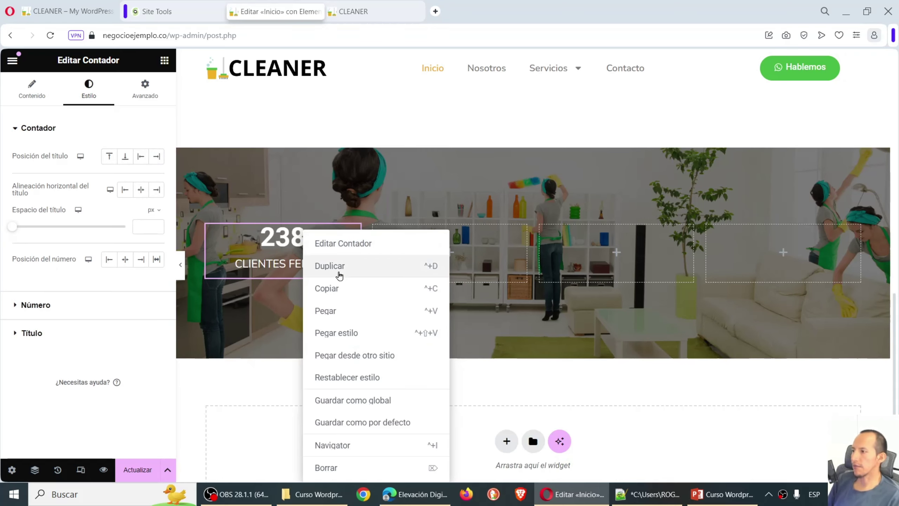
click(339, 275)
drag(352, 295, 307, 235)
right_click(306, 235)
click(351, 263)
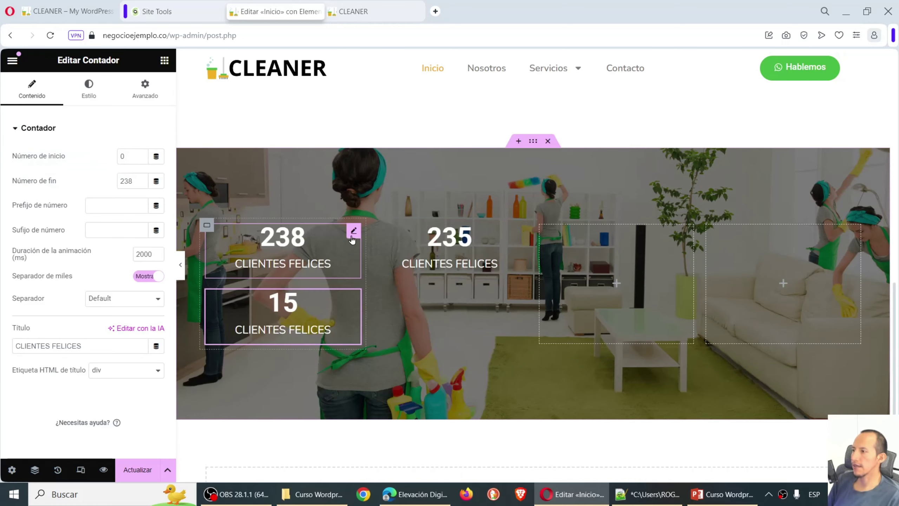
drag(353, 295, 617, 264)
right_click(660, 247)
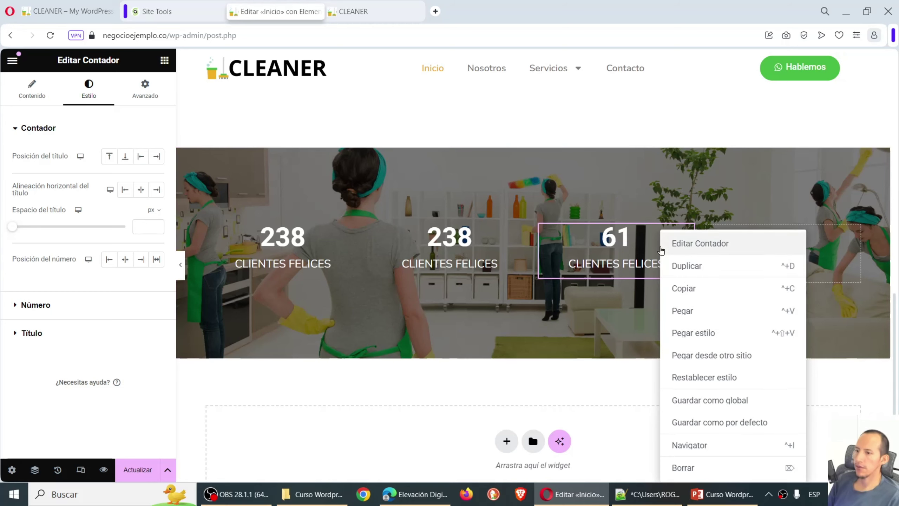
click(685, 265)
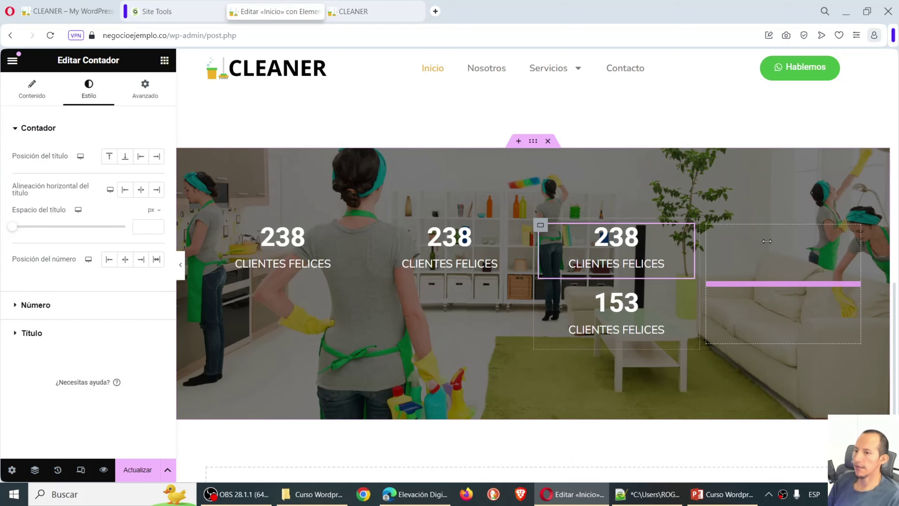
drag(767, 241, 767, 245)
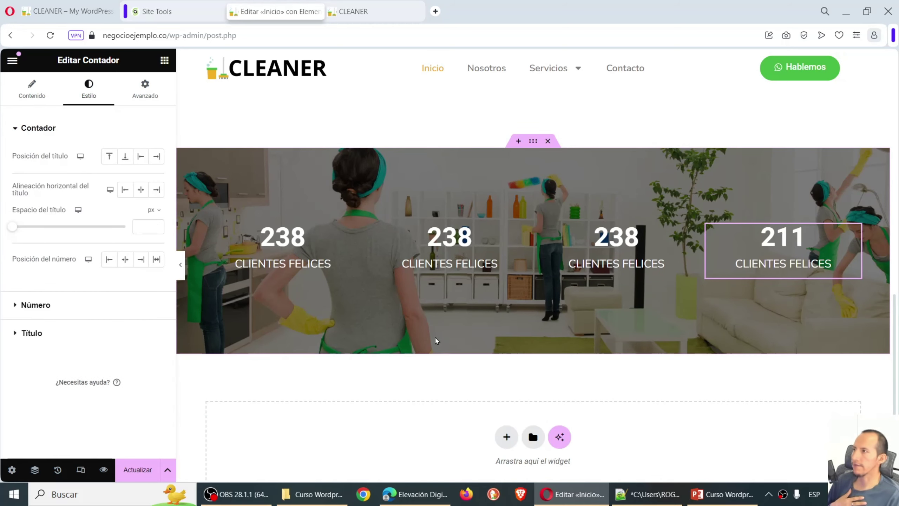
Change the second counter to 12 with the title EMPLEADOS copied from the live site
click(69, 4)
double_click(365, 273)
key(ctrl+c)
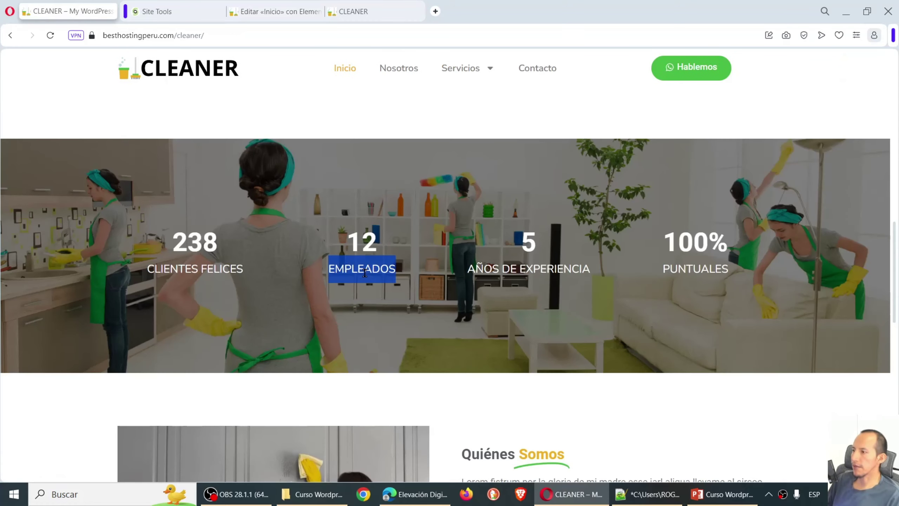
click(297, 9)
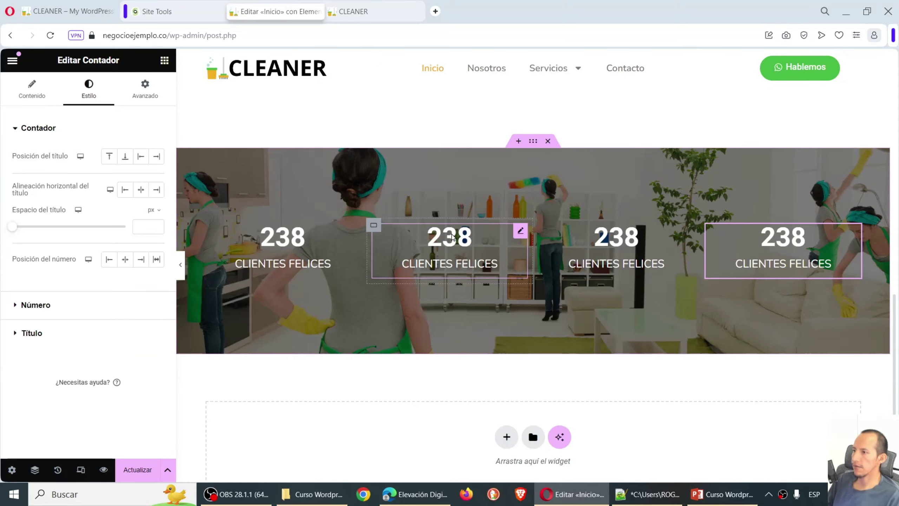
click(142, 184)
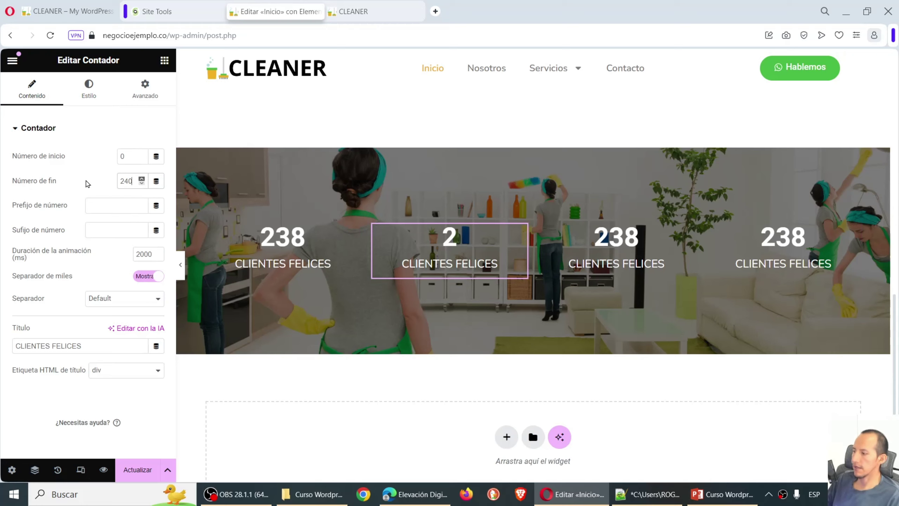
double_click(124, 183)
key(BackSpace)
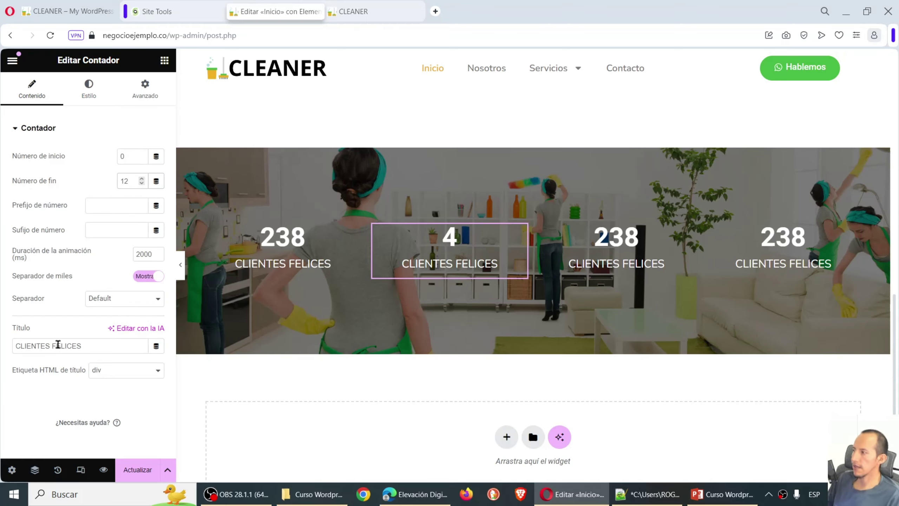
drag(80, 345, 15, 346)
key(ctrl+v)
Change the third counter to 5 with the title AÑOS DE EXPERIENCIA copied from the live site
click(67, 11)
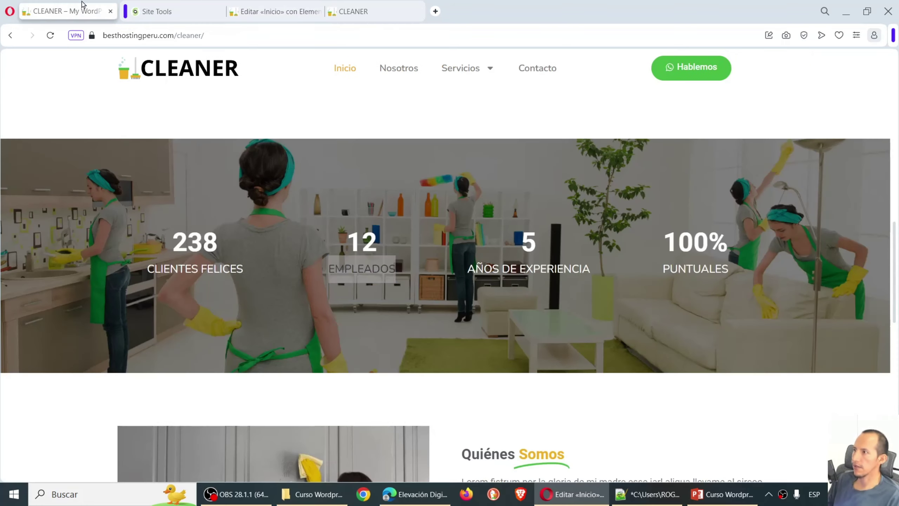
double_click(362, 268)
triple_click(533, 268)
key(ctrl+c)
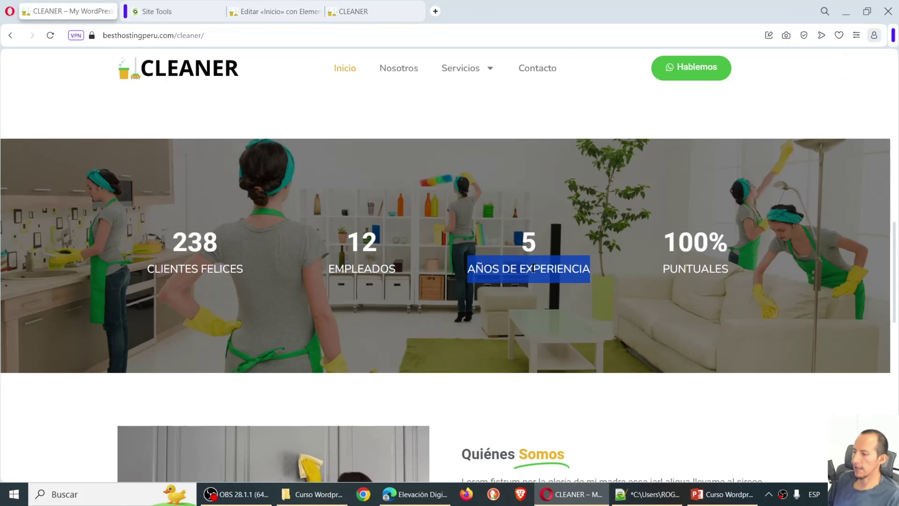
click(276, 11)
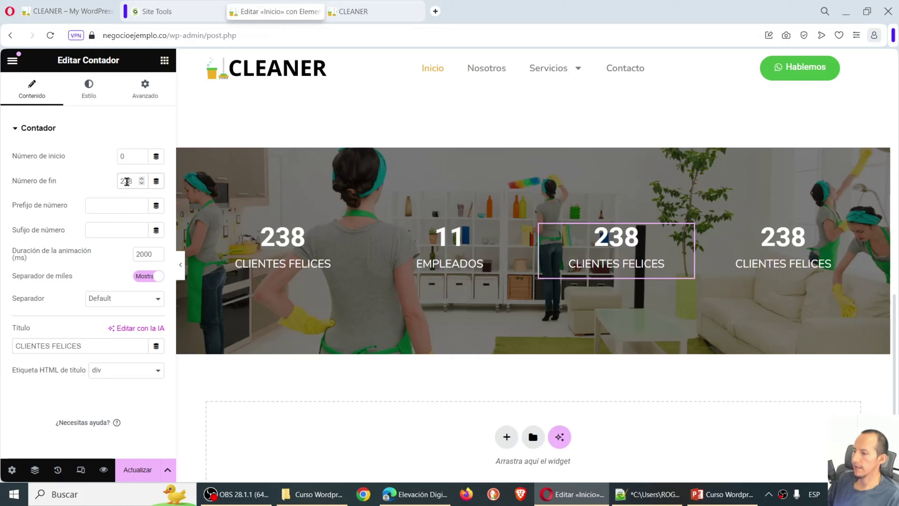
text(5)
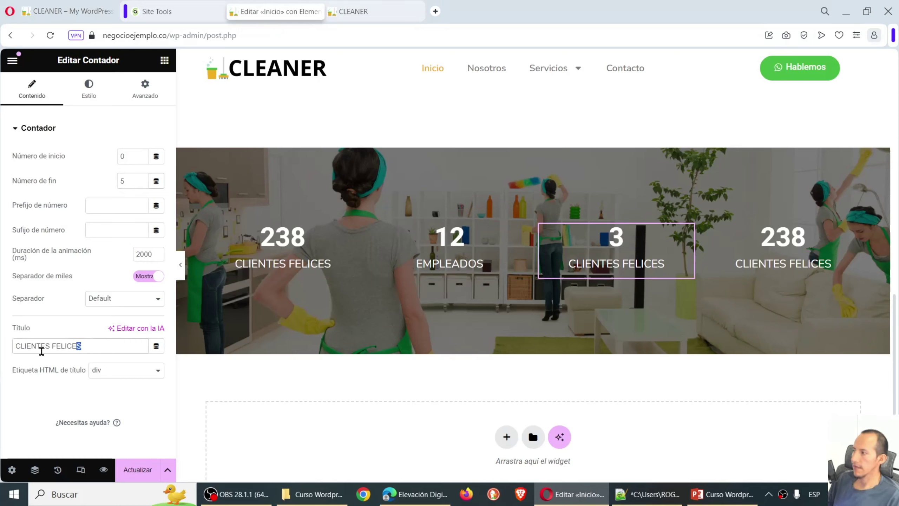
drag(41, 350, 15, 347)
key(ctrl+v)
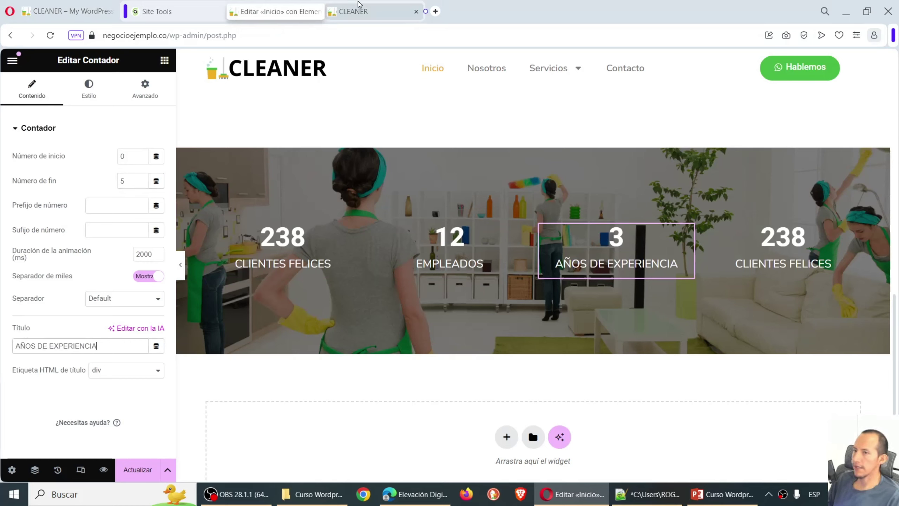
Copy PUNTUALES from the live site and select the fourth counter for editing
click(67, 11)
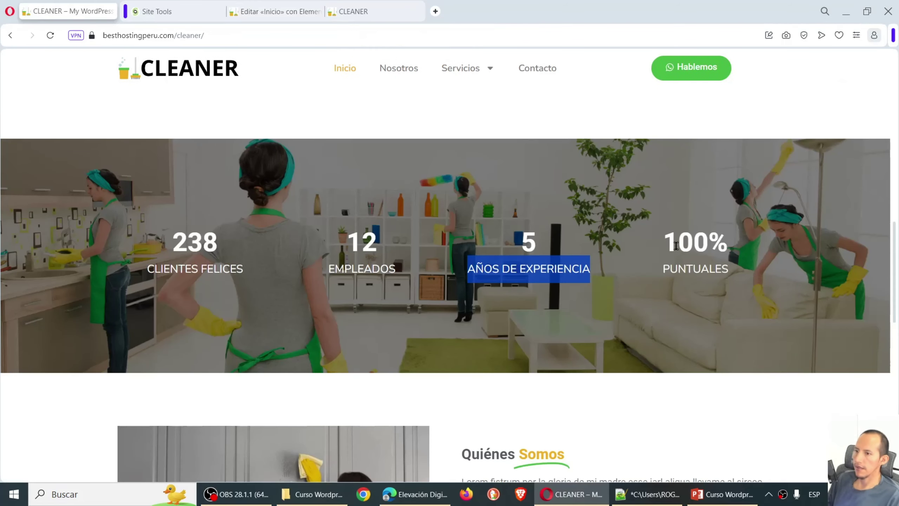
double_click(678, 266)
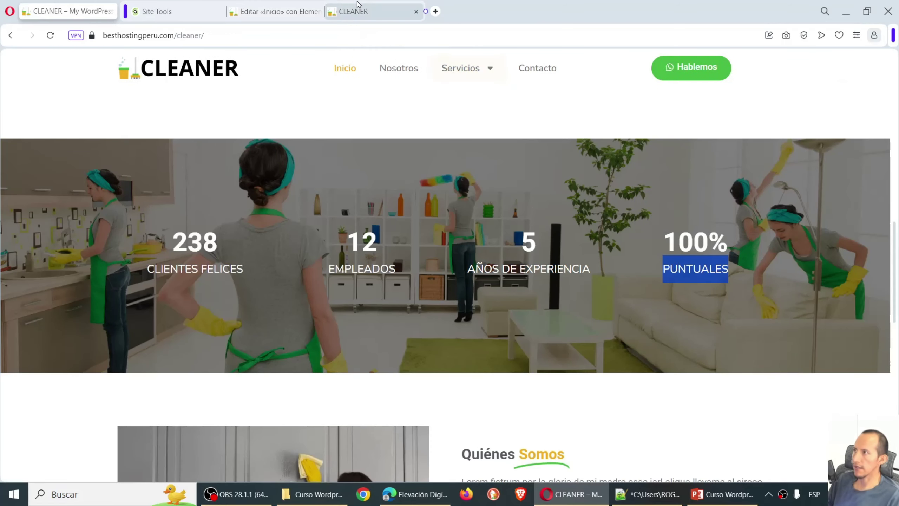
click(304, 12)
click(783, 248)
click(89, 88)
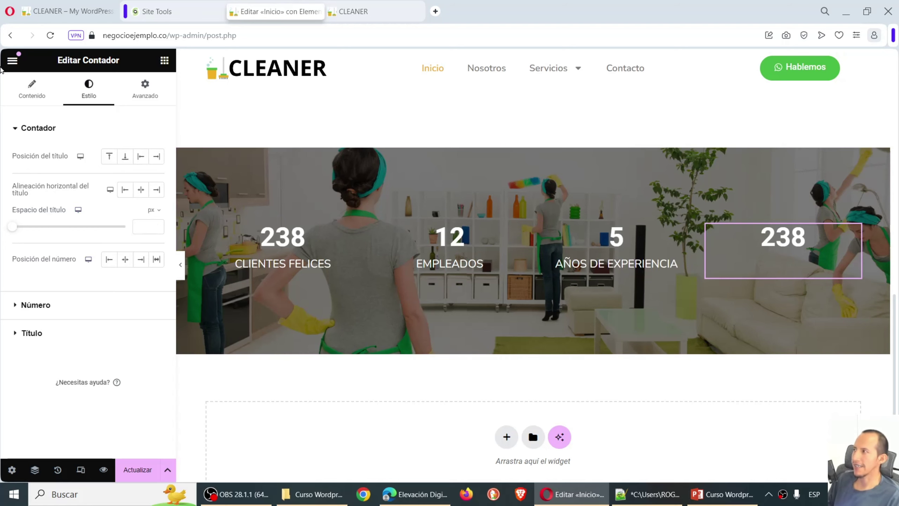
Give the fourth counter end number 100, title PUNTUALES and a % number suffix
click(32, 88)
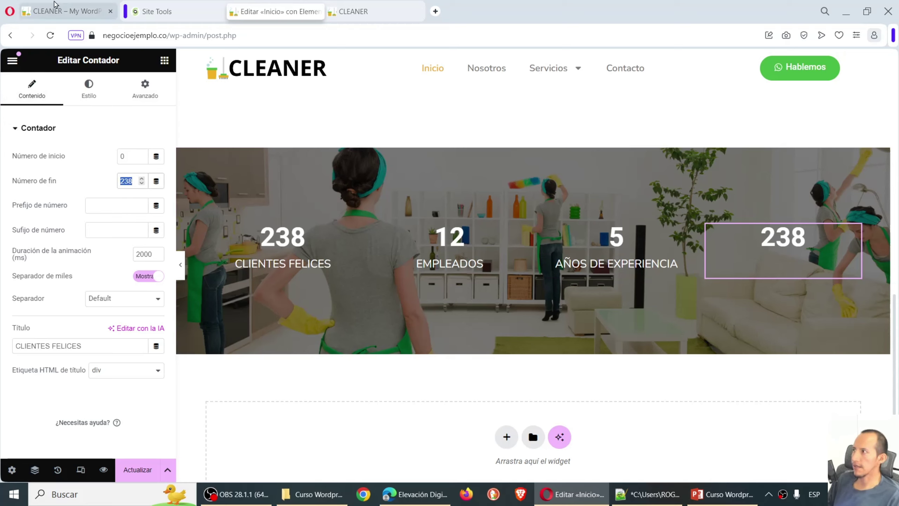
text(100)
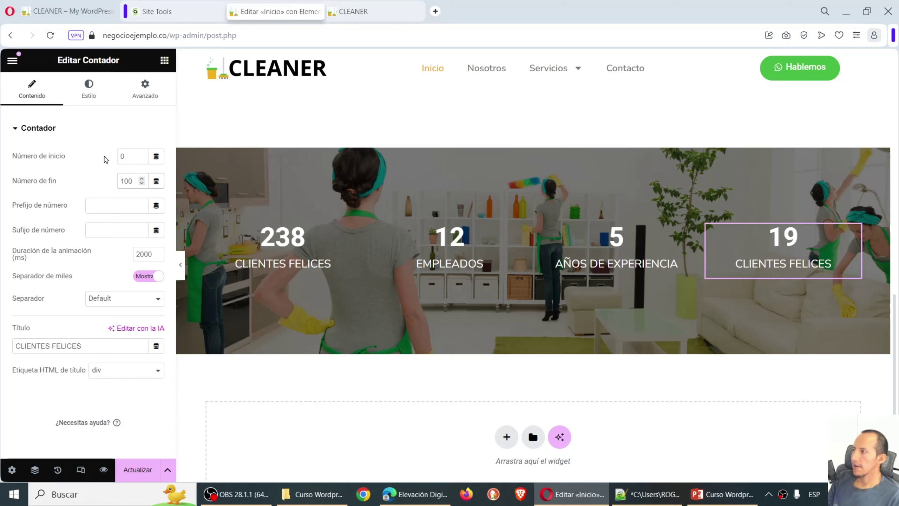
drag(82, 346, 2, 346)
text(PUNTUALES)
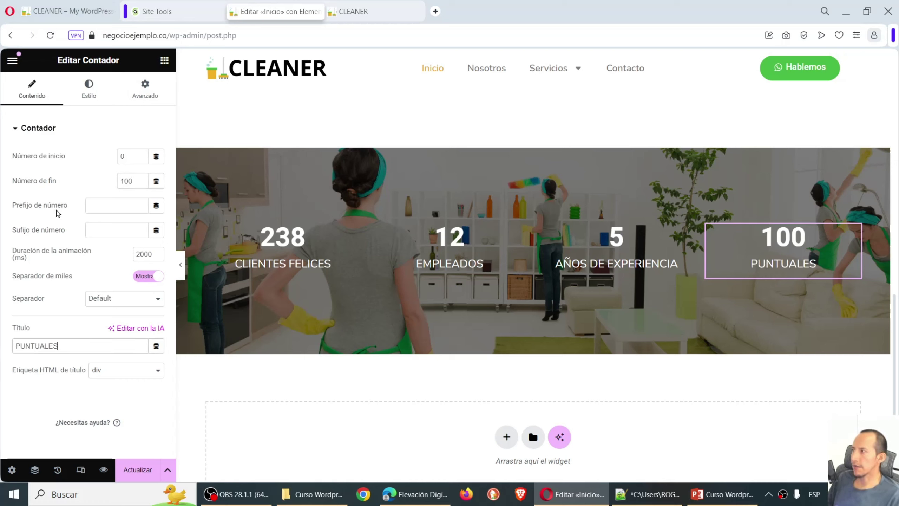
click(38, 232)
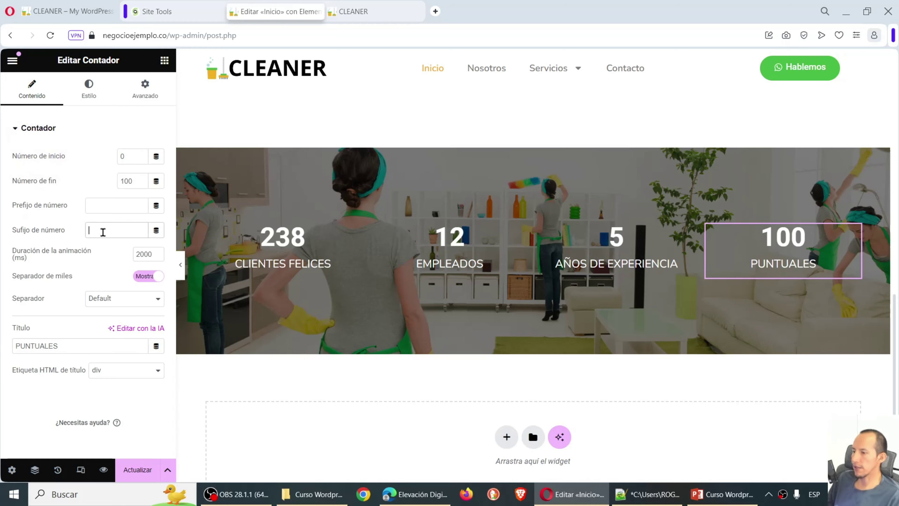
text(%)
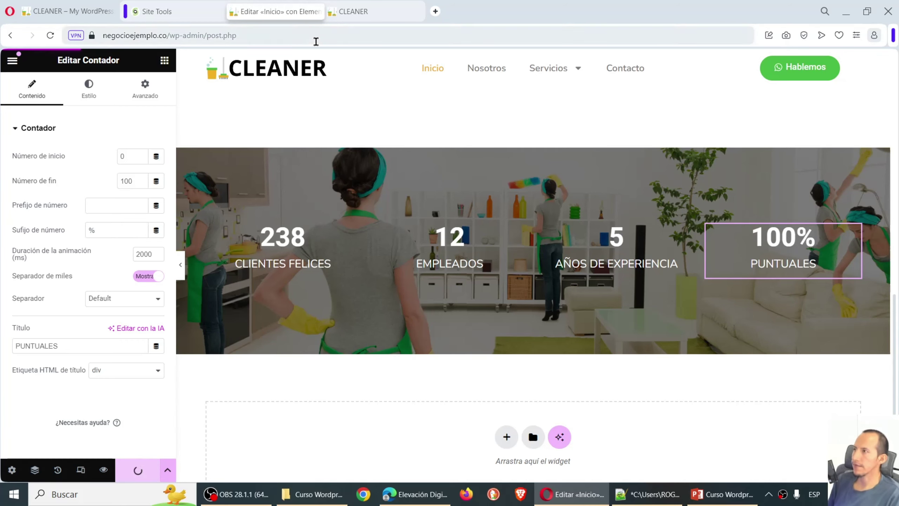
Reload the live CLEANER homepage and check the 238, 12, 5 and 100% counters on desktop
click(376, 4)
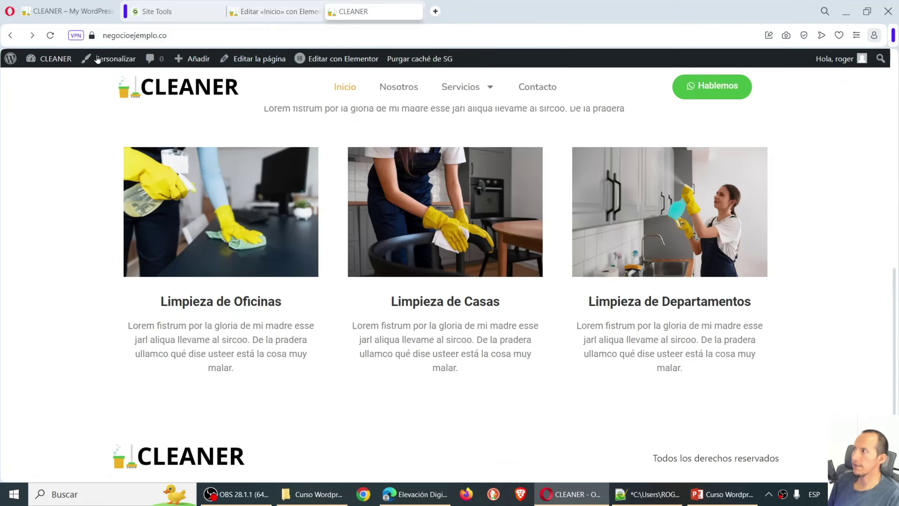
click(51, 35)
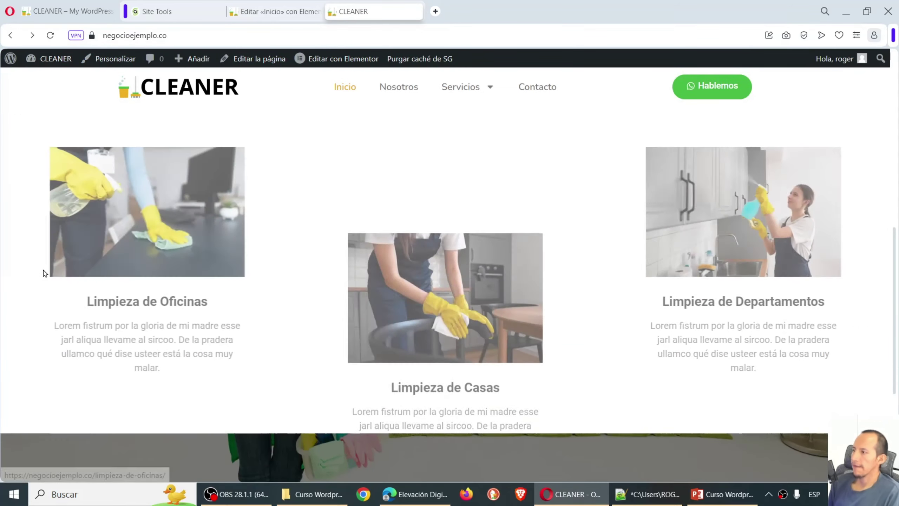
scroll(45, 280, down, 4)
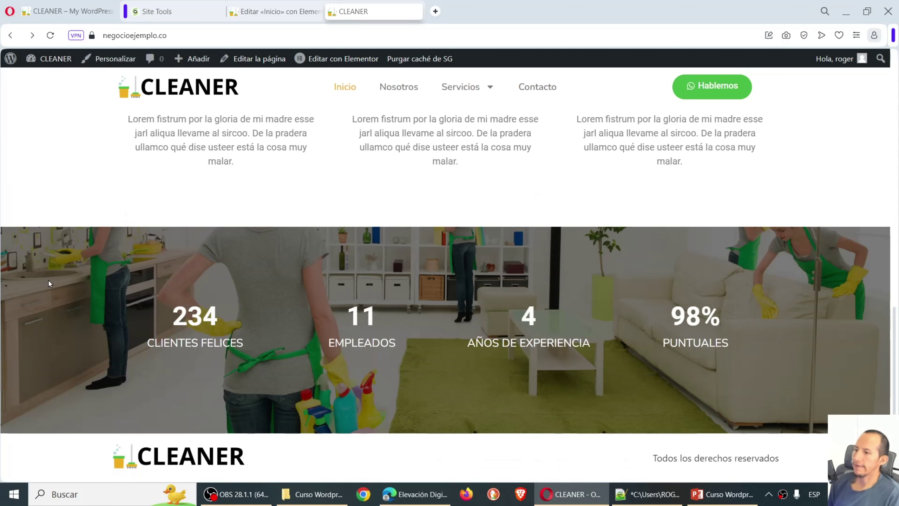
scroll(47, 280, up, 3)
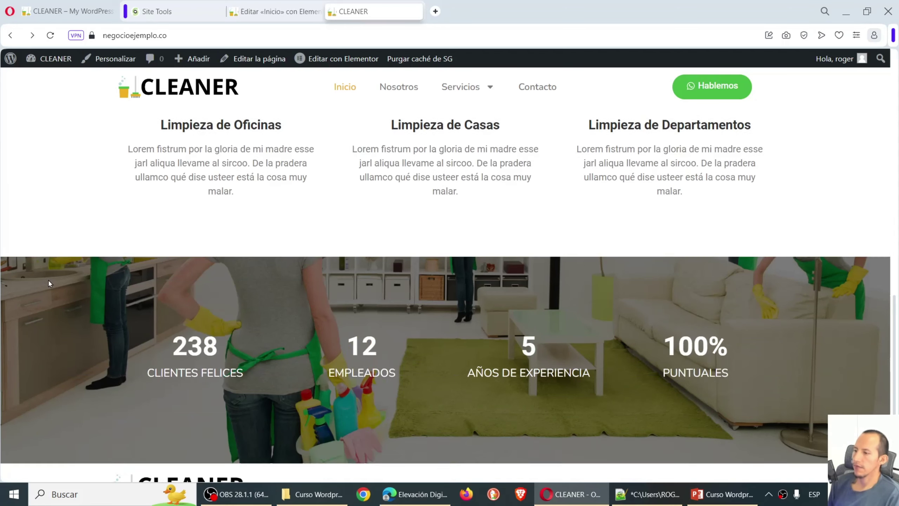
scroll(48, 283, down, 3)
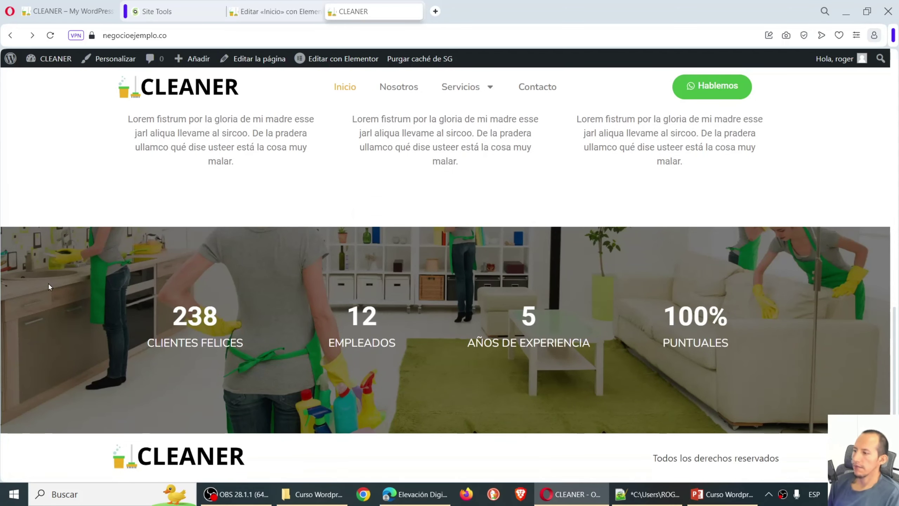
Inspect the counters in a phone-sized DevTools preview, then return to the editor
right_click(46, 193)
click(105, 378)
scroll(391, 256, down, 15)
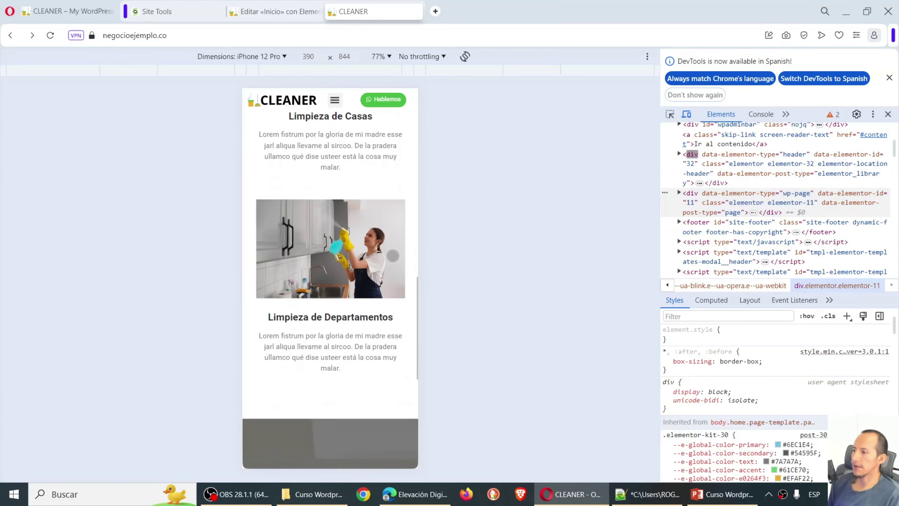
scroll(397, 256, up, 2)
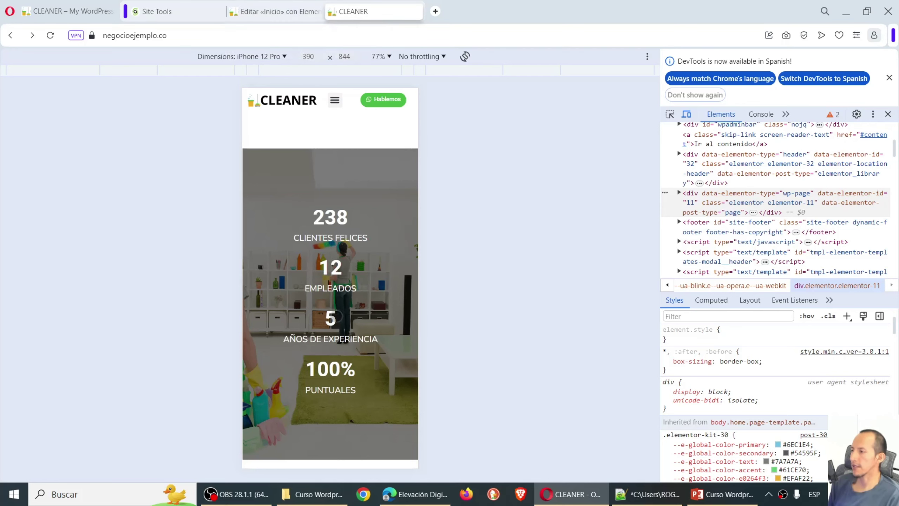
click(287, 10)
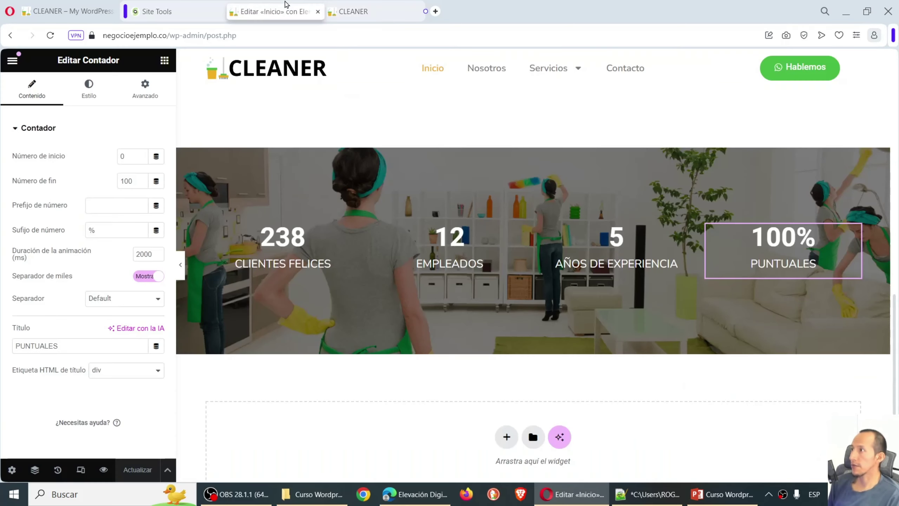
Switch the Elementor editor to the mobile responsive preview
click(81, 475)
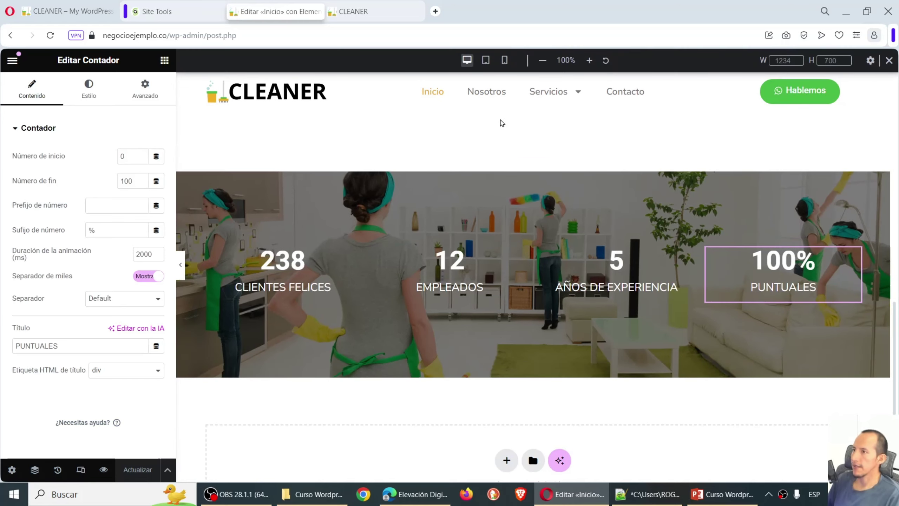
click(505, 61)
scroll(548, 319, down, 5)
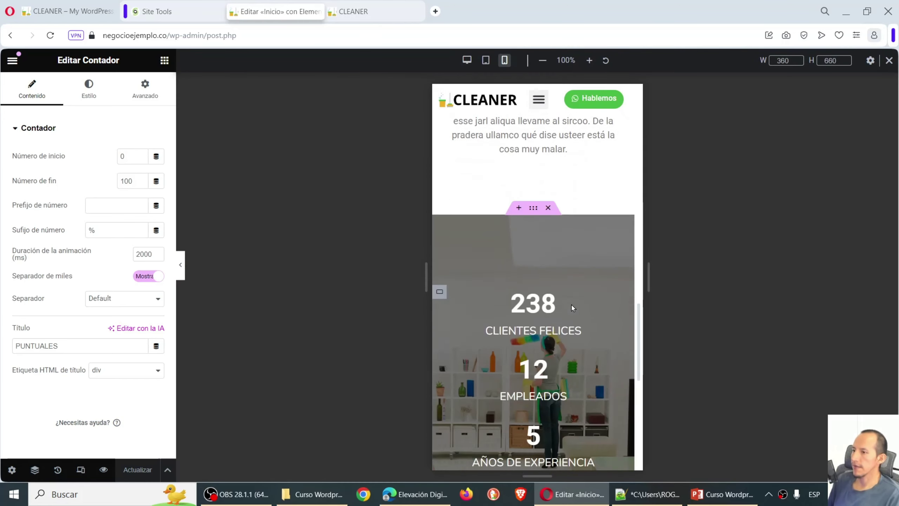
scroll(577, 369, up, 5)
scroll(577, 372, down, 2)
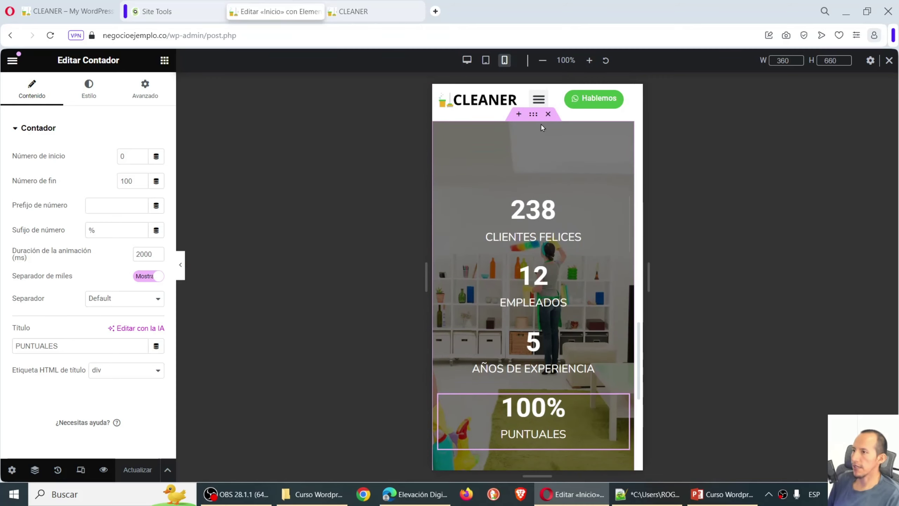
Unlink the counters container's gaps, set the row gap to 40, and update the page
click(534, 117)
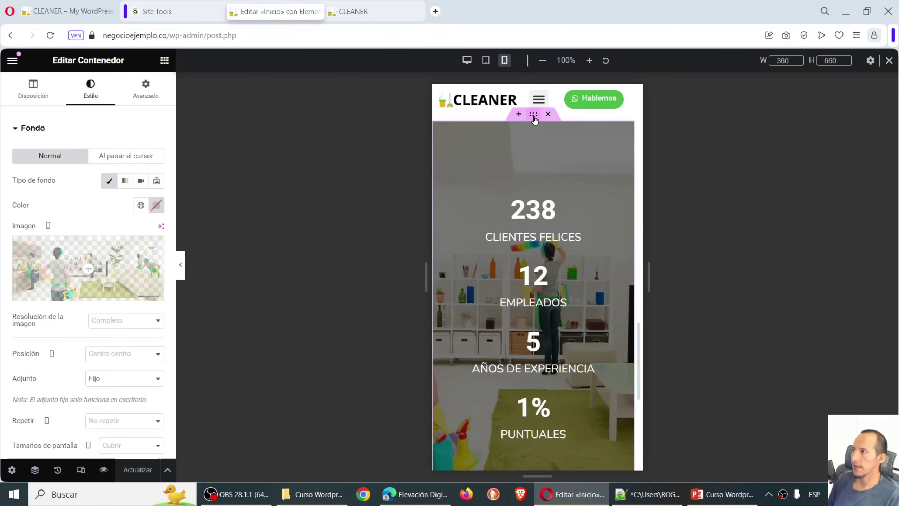
click(38, 97)
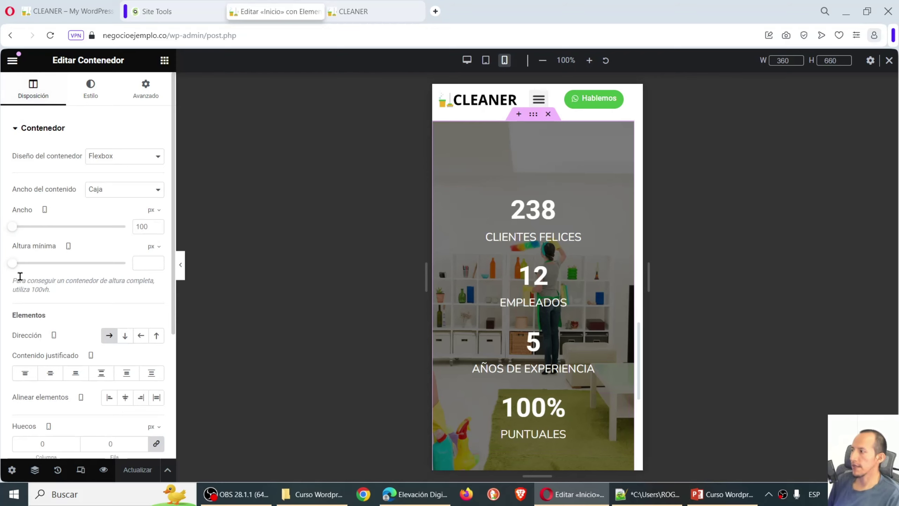
scroll(58, 334, down, 5)
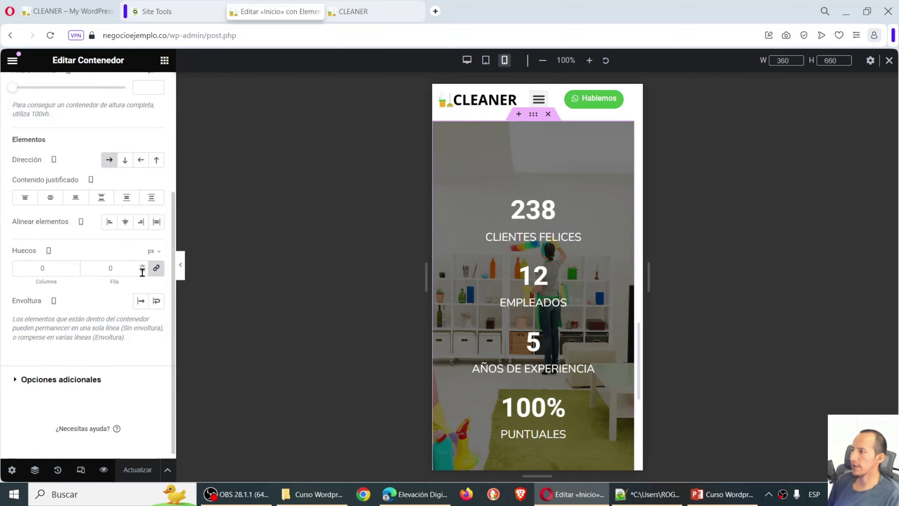
click(159, 275)
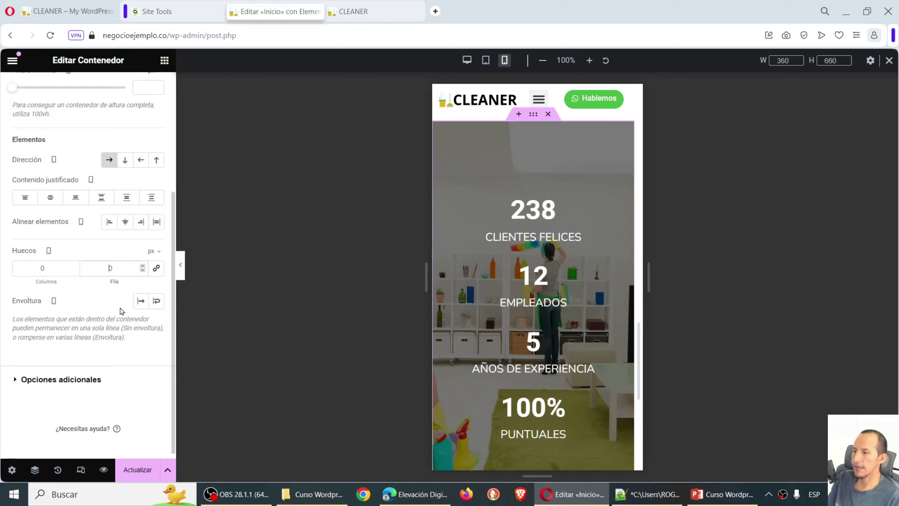
text(4)
scroll(486, 390, down, 2)
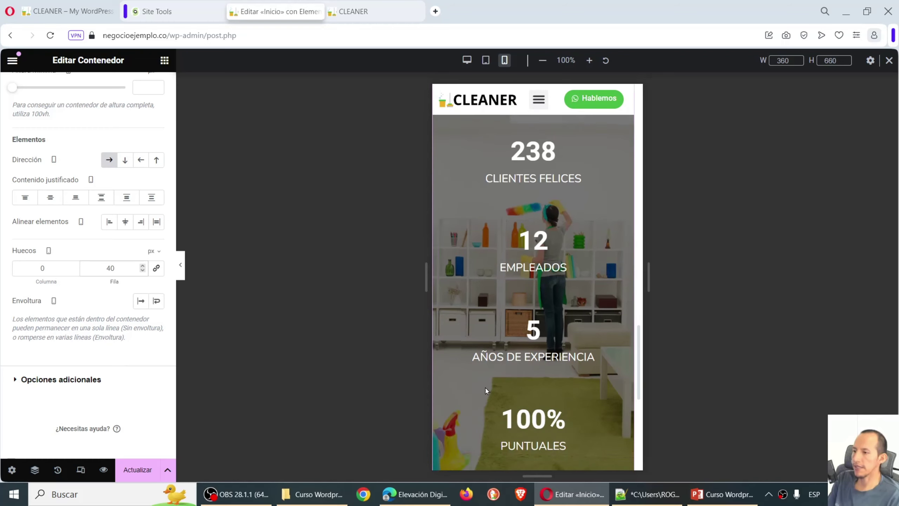
click(137, 470)
Reload the live CLEANER homepage and scroll the phone preview to the wider-spaced counters
scroll(603, 323, up, 2)
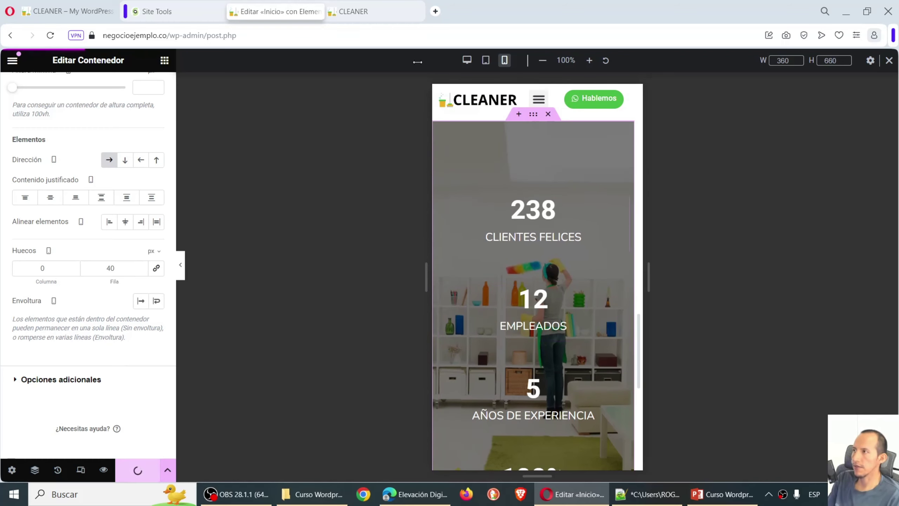
click(391, 5)
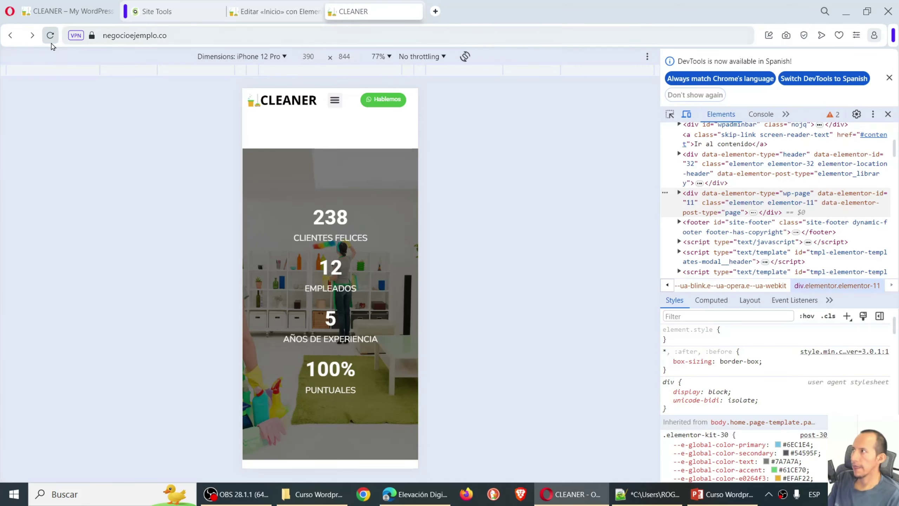
click(51, 35)
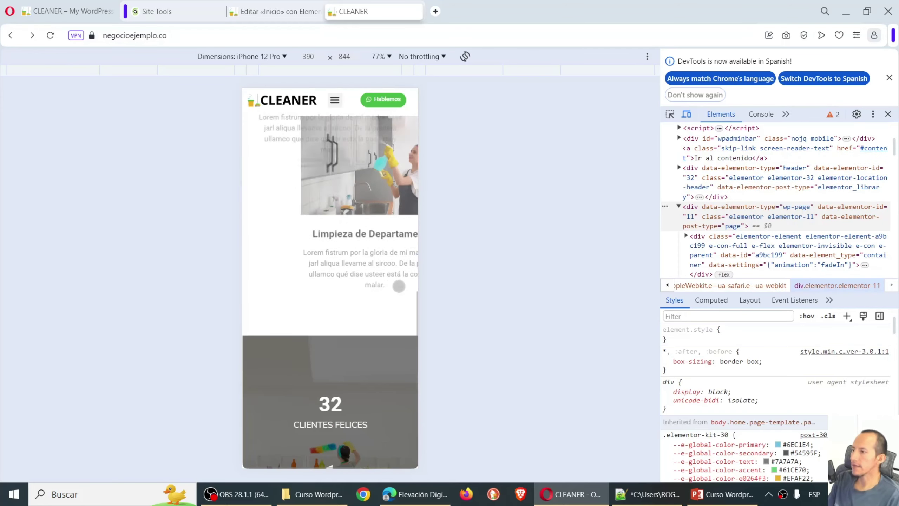
scroll(400, 290, down, 9)
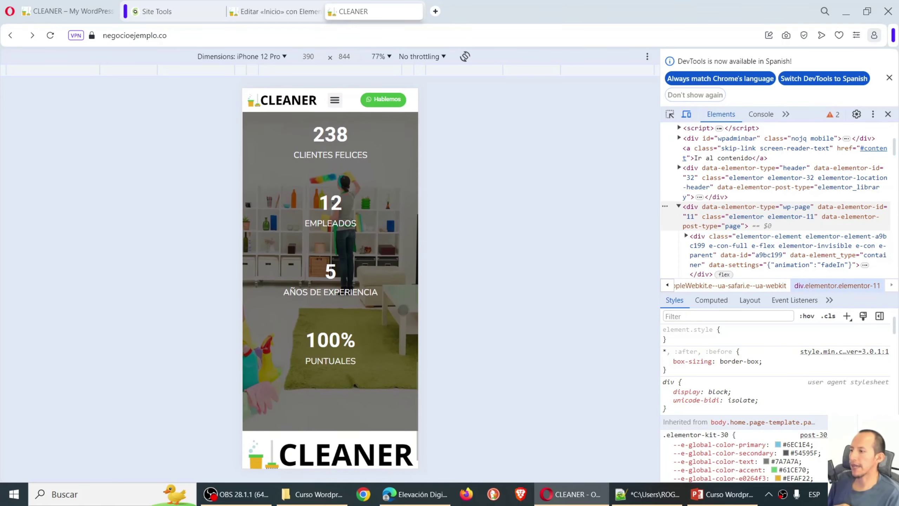
scroll(431, 317, up, 2)
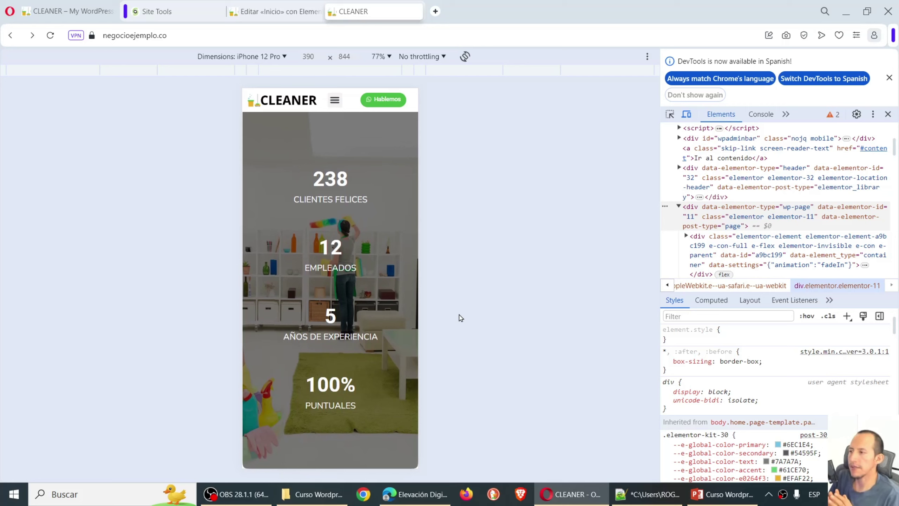
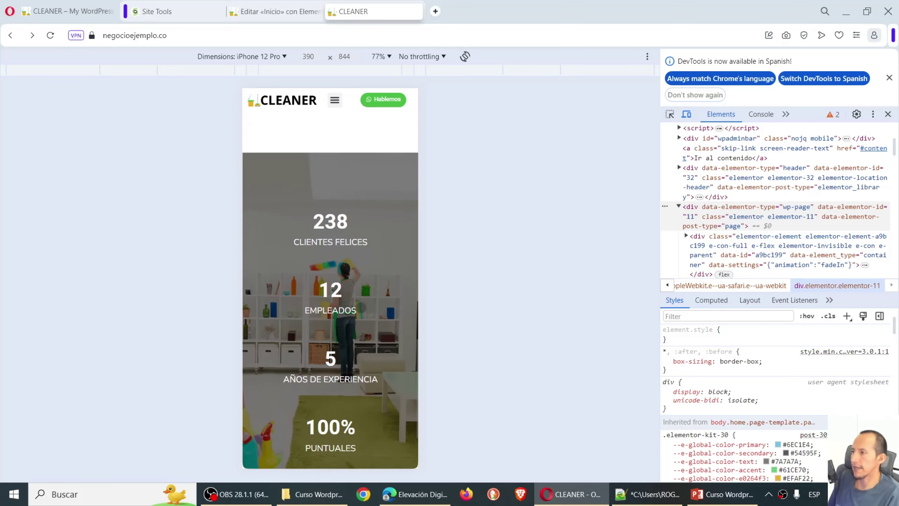
Close DevTools and scroll through the live site to check the stats band
click(889, 78)
click(888, 56)
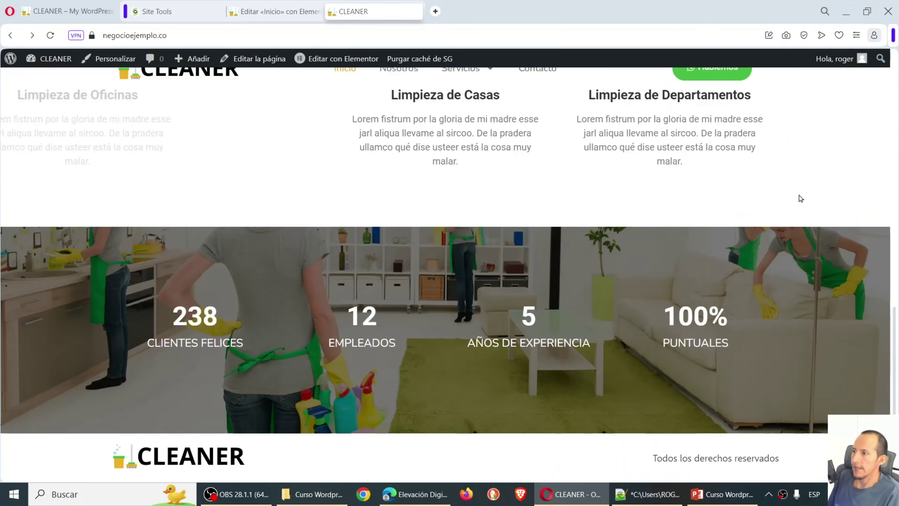
click(69, 10)
scroll(555, 288, down, 5)
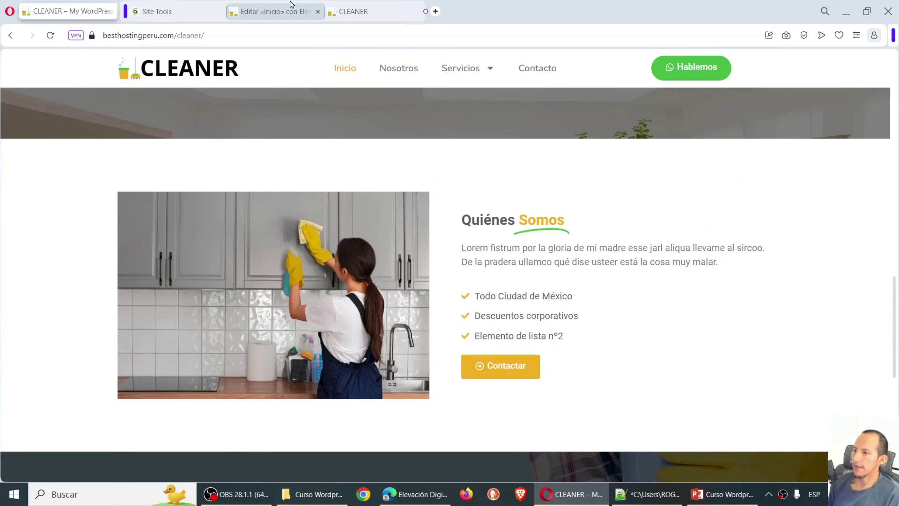
Return to the Elementor editor with the preview set back to desktop size
click(276, 11)
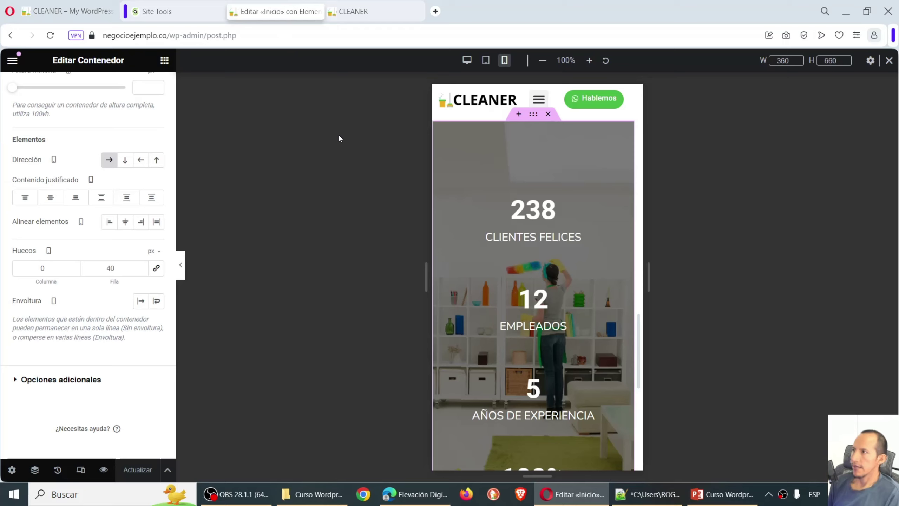
click(468, 60)
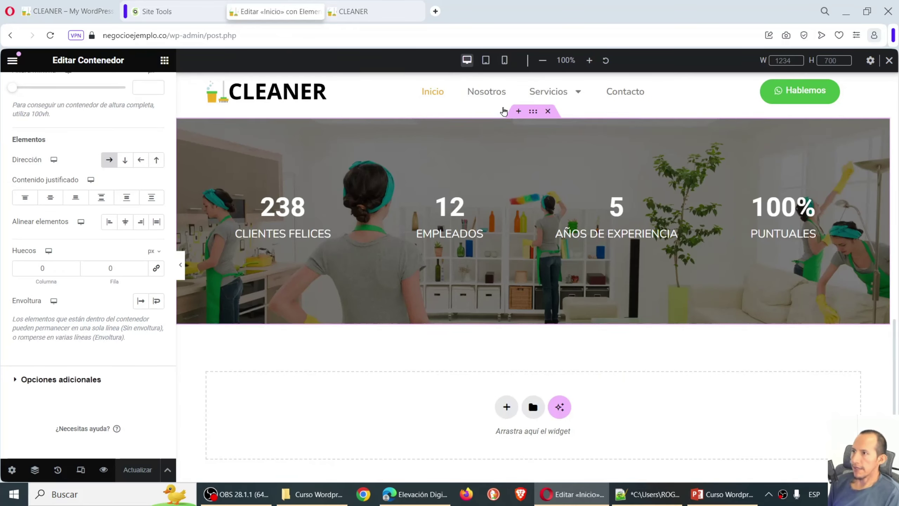
click(889, 61)
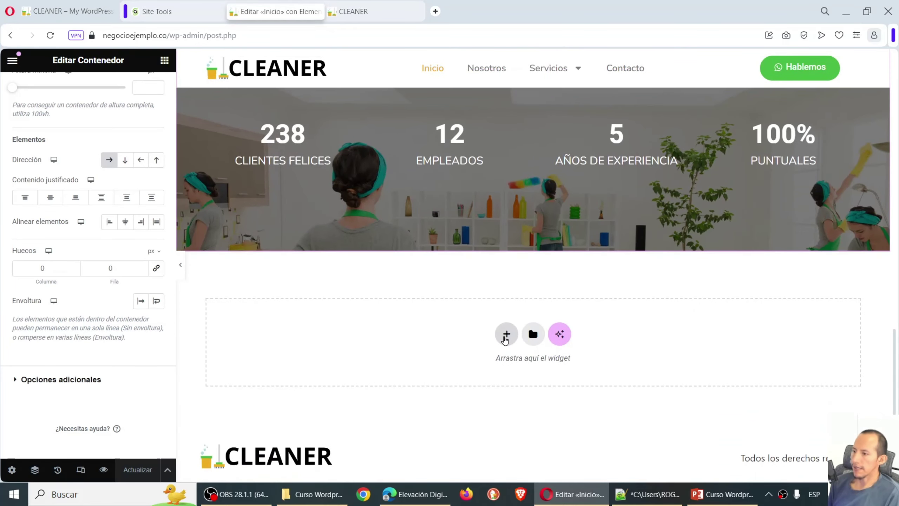
Add a two-column Flexbox section below the stats banner with an image widget in the left column
click(506, 334)
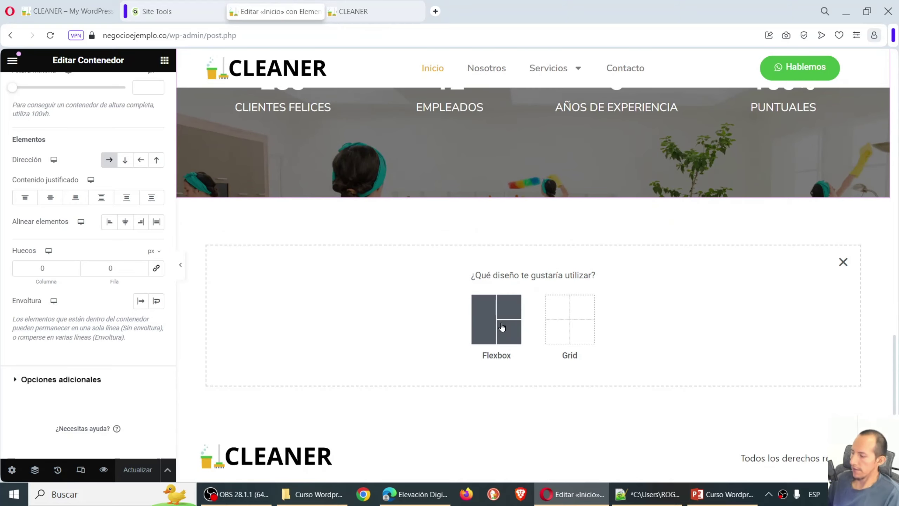
click(502, 327)
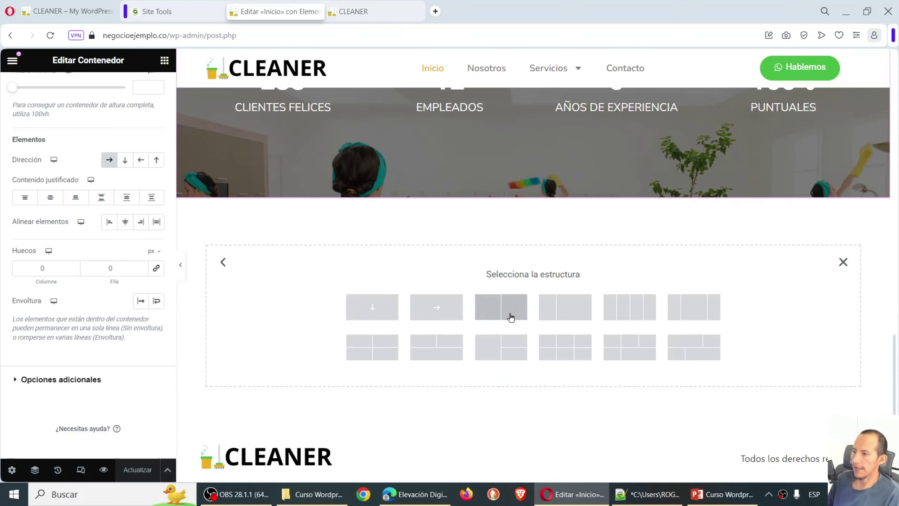
click(511, 317)
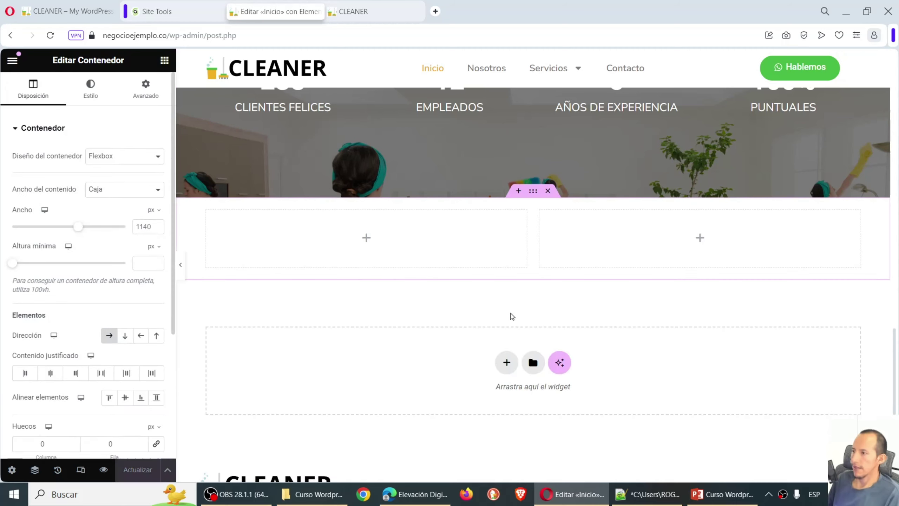
click(367, 238)
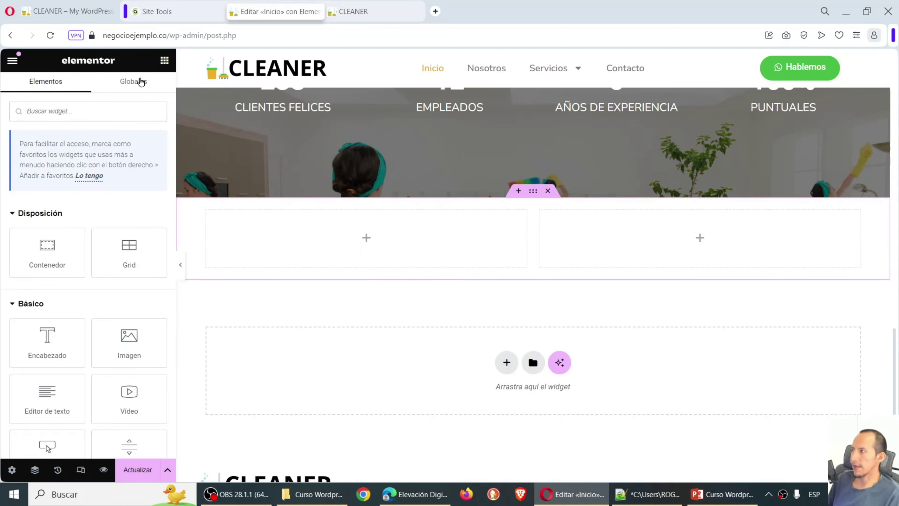
scroll(80, 318, down, 3)
drag(128, 235, 388, 252)
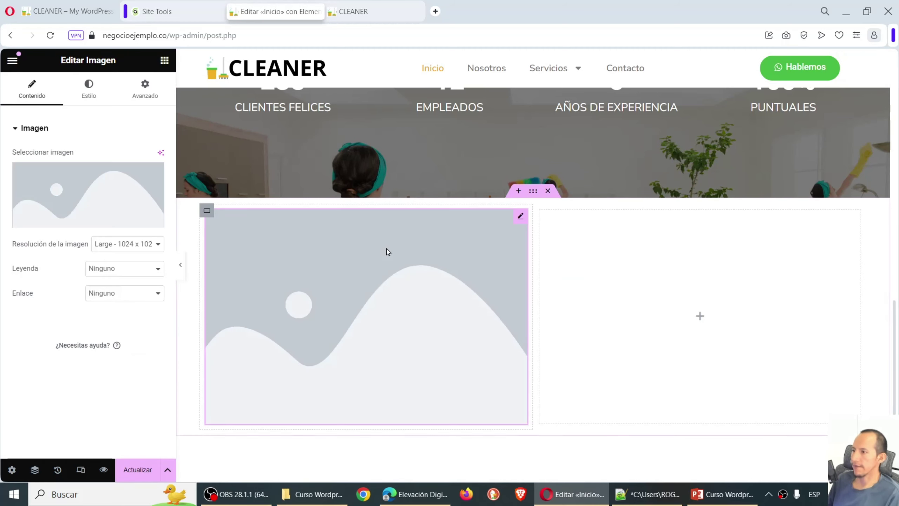
Place an Animated Headline, a text paragraph and an icon list in the right column
click(165, 61)
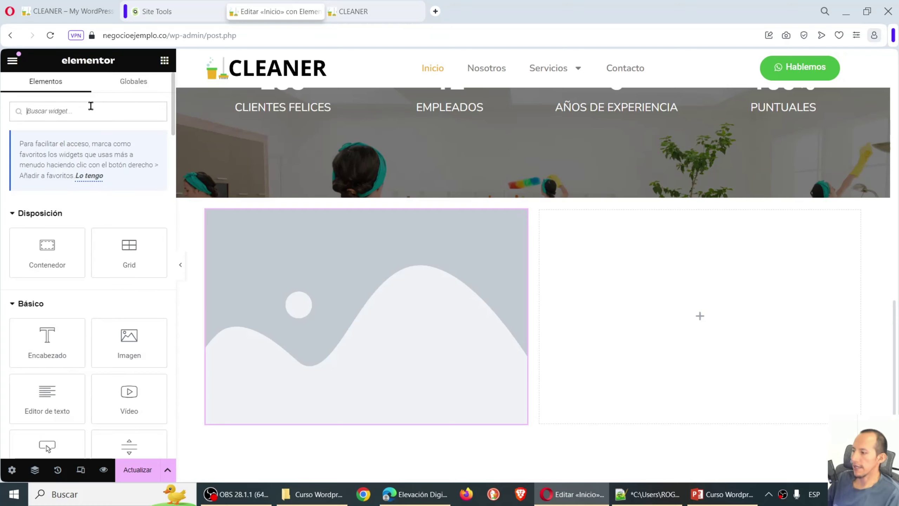
text(anim)
drag(82, 225, 678, 277)
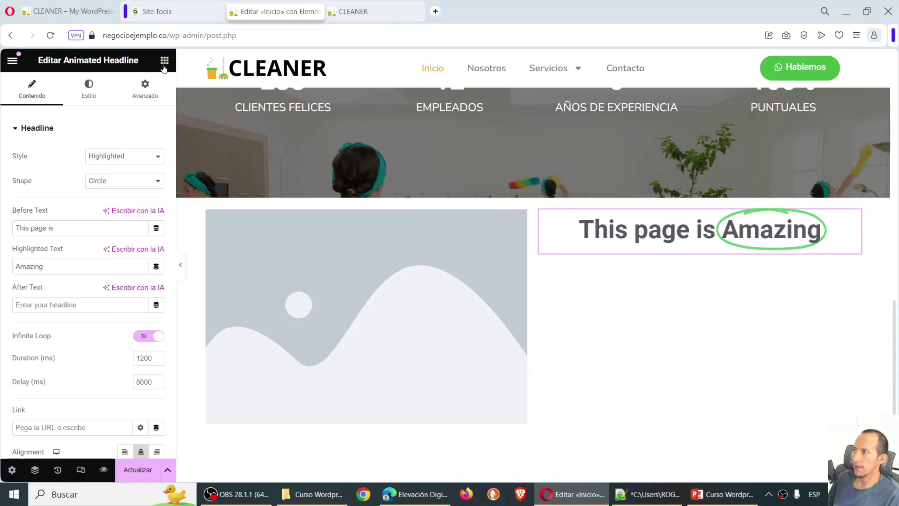
click(164, 60)
scroll(59, 348, down, 3)
drag(56, 283, 679, 245)
click(164, 61)
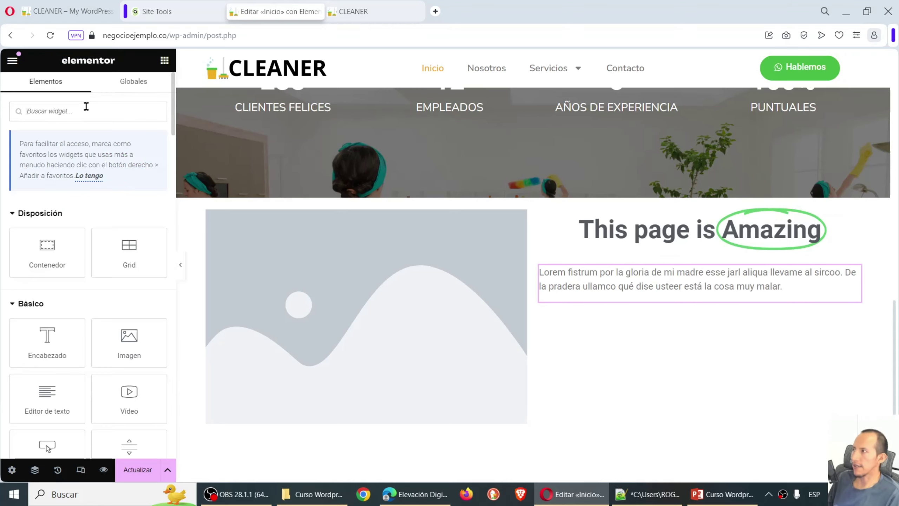
text(list)
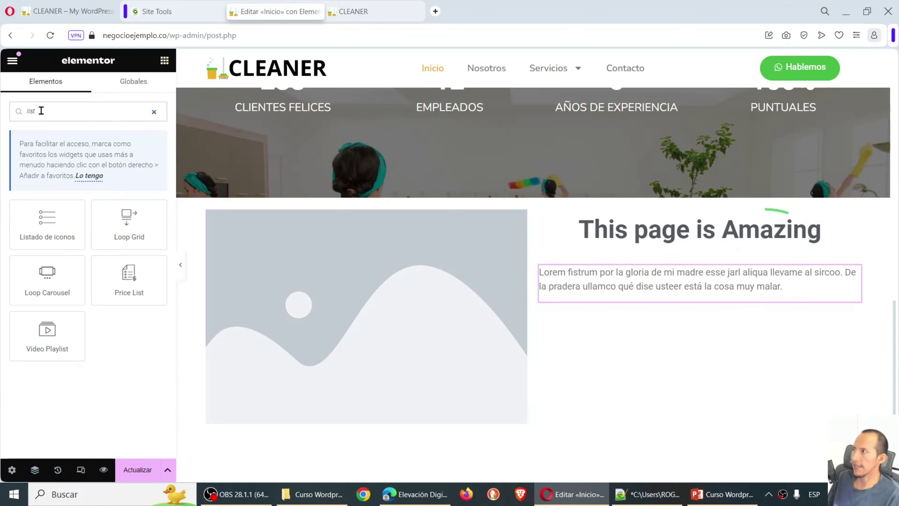
drag(48, 218, 657, 293)
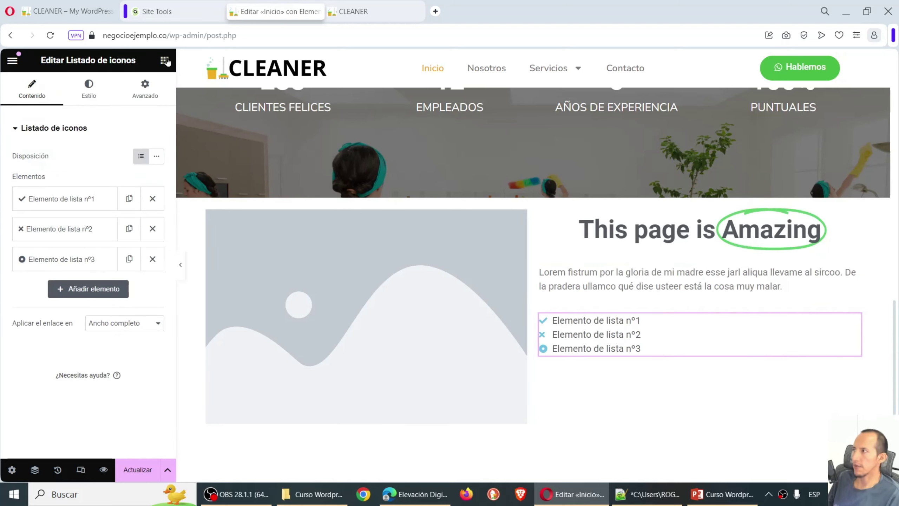
Add a button below the icon list
click(165, 60)
scroll(65, 250, down, 5)
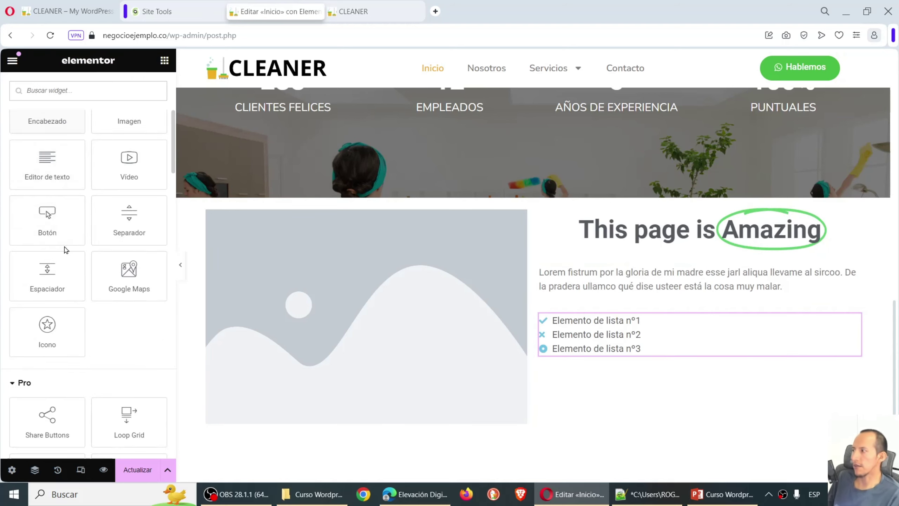
scroll(65, 250, down, 5)
scroll(87, 303, up, 5)
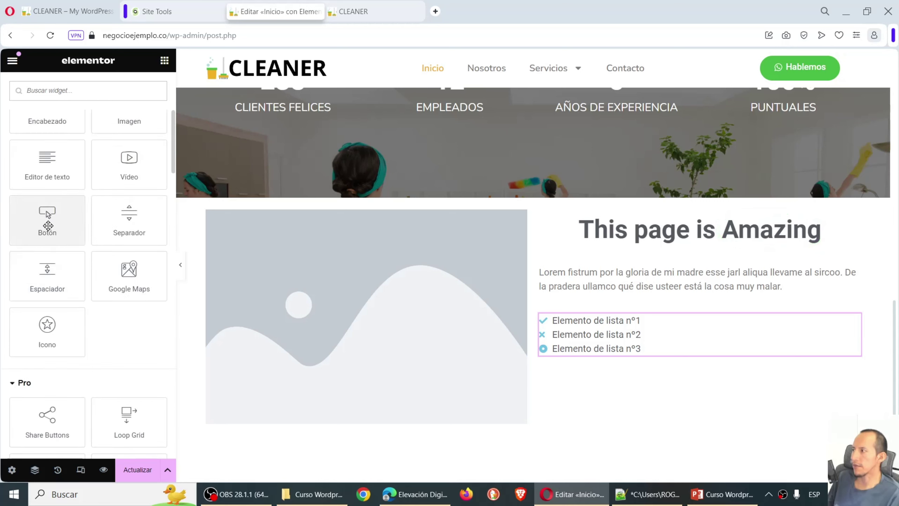
drag(61, 225, 585, 365)
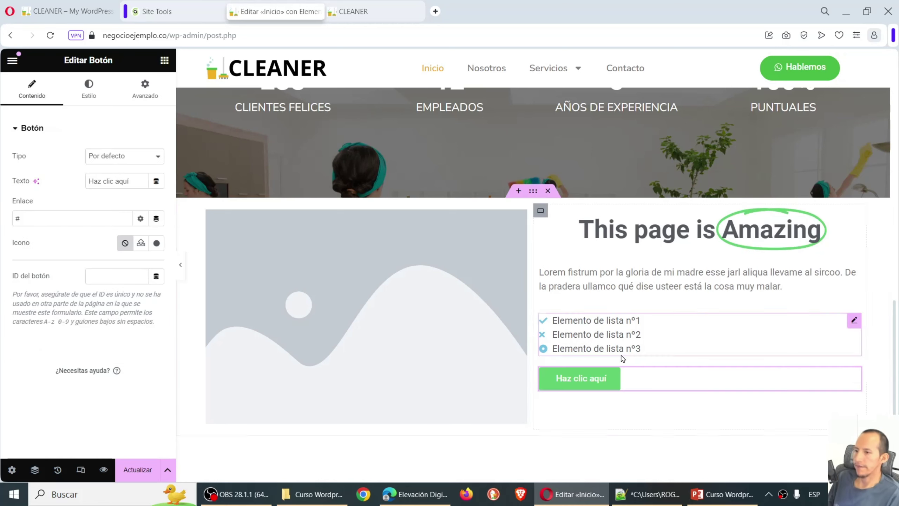
Compare the new section with the live site's Quiénes Somos section
click(70, 11)
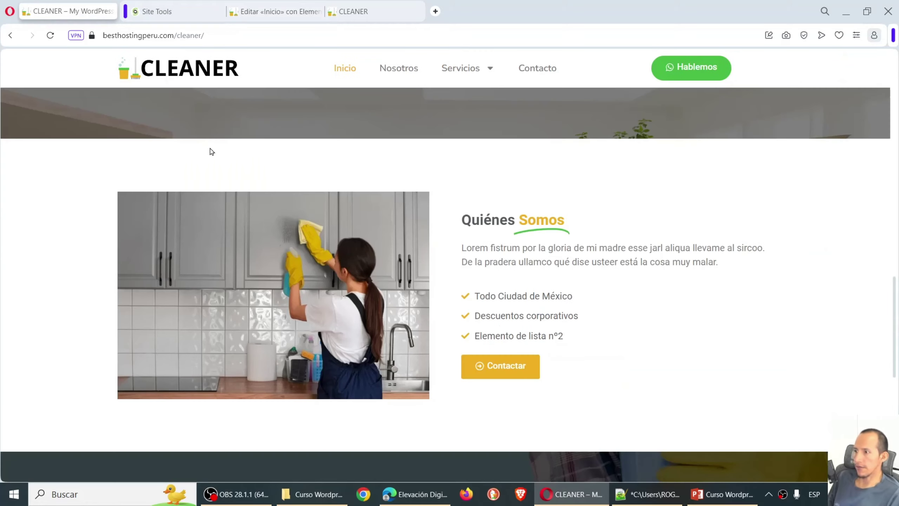
click(281, 5)
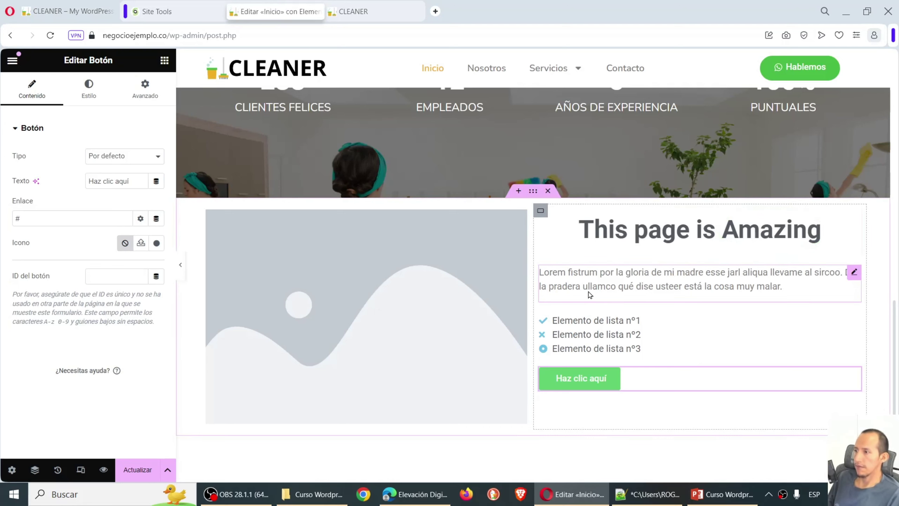
click(80, 5)
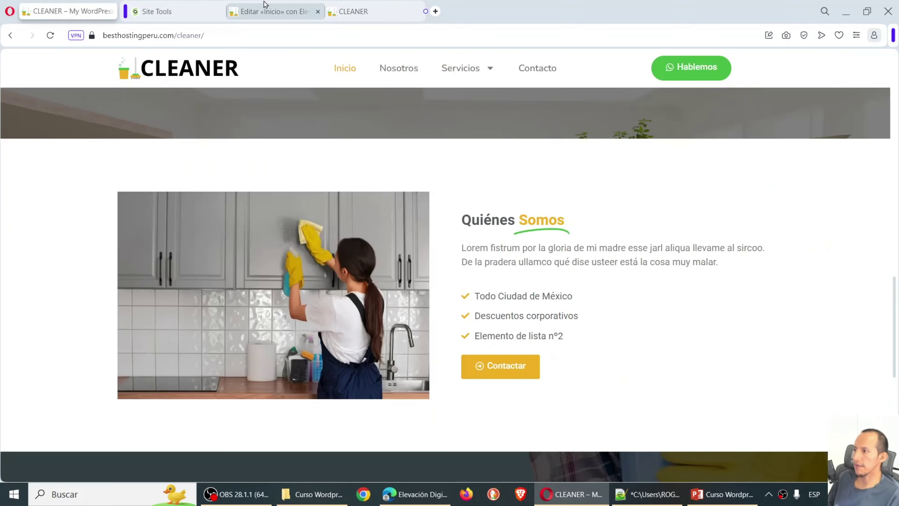
click(280, 7)
Upload nosotros.jpg into the image widget and preview the section with the panel hidden
click(357, 285)
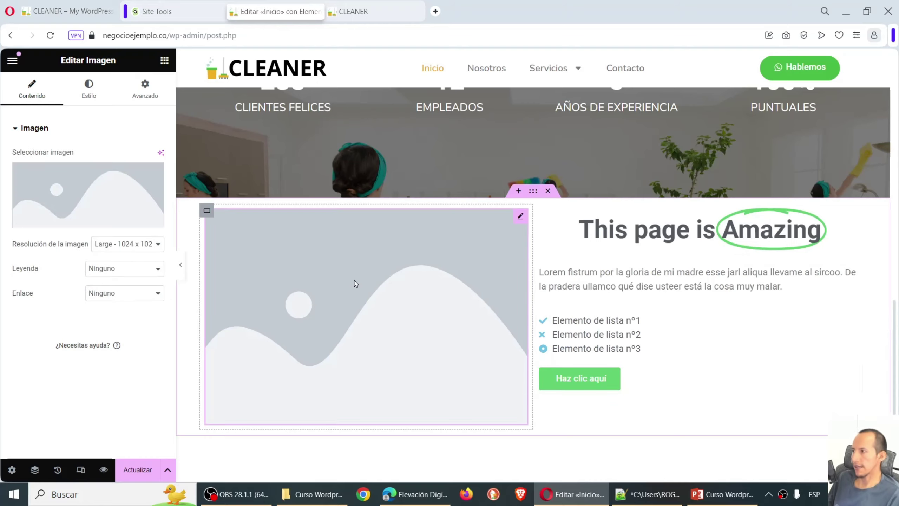
click(88, 191)
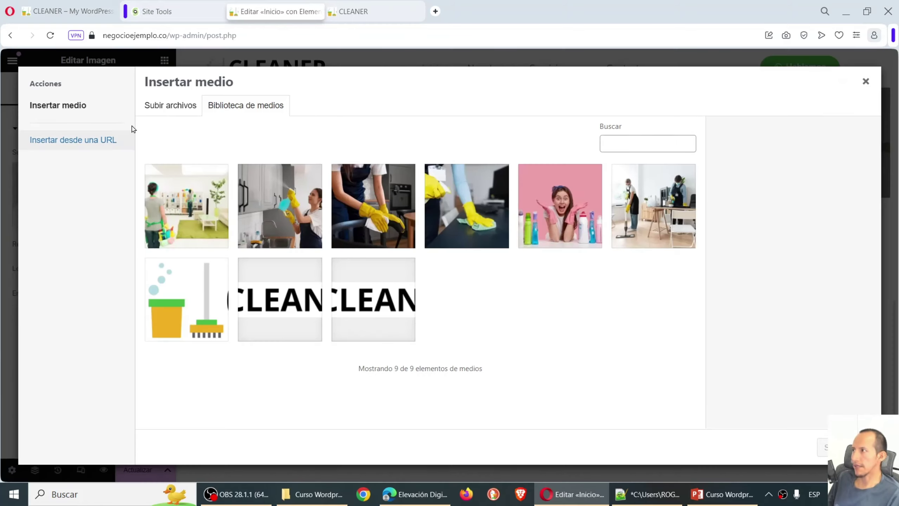
click(177, 108)
click(486, 265)
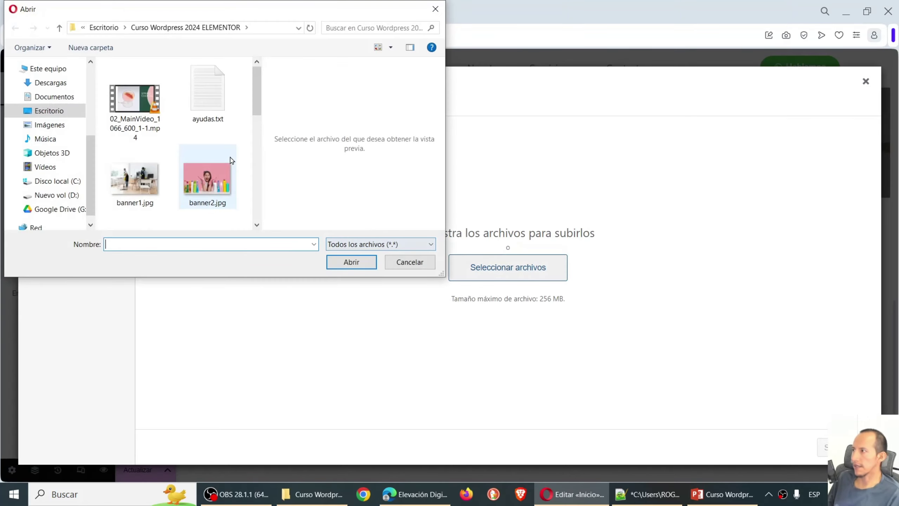
scroll(231, 160, down, 2)
scroll(219, 163, down, 2)
scroll(217, 166, down, 2)
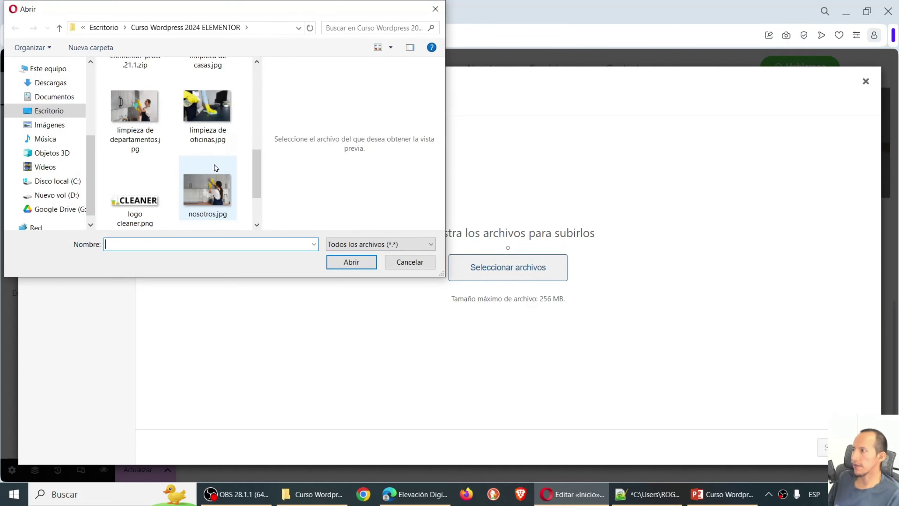
click(206, 193)
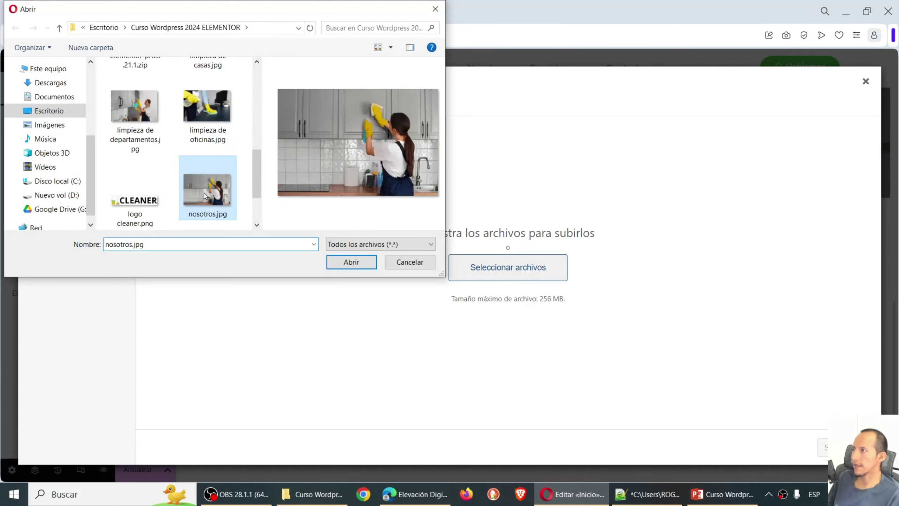
click(351, 262)
click(825, 446)
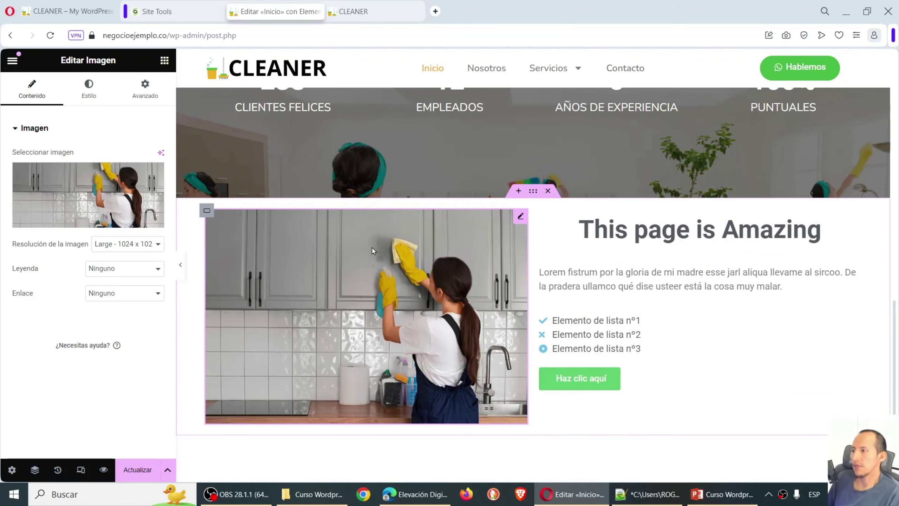
click(181, 265)
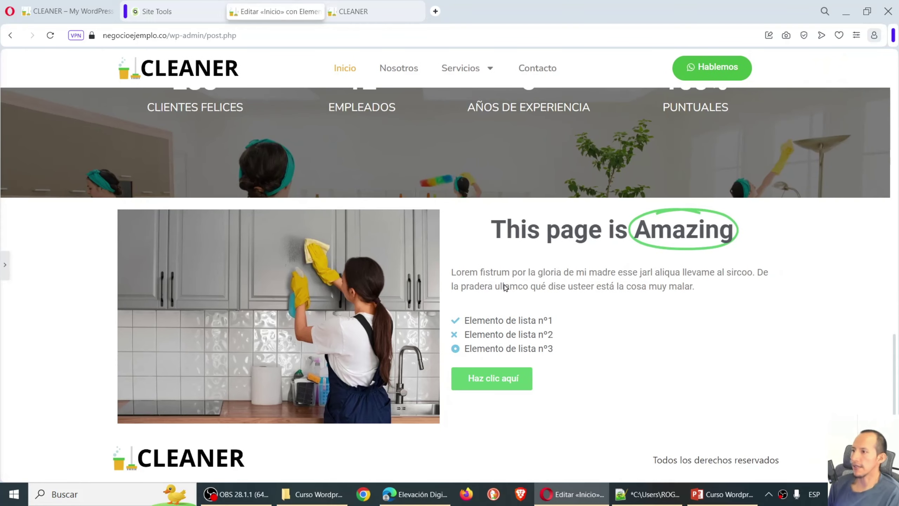
Give the photo-and-text container unlinked 70 px top and bottom margins
scroll(506, 287, up, 3)
scroll(381, 266, down, 2)
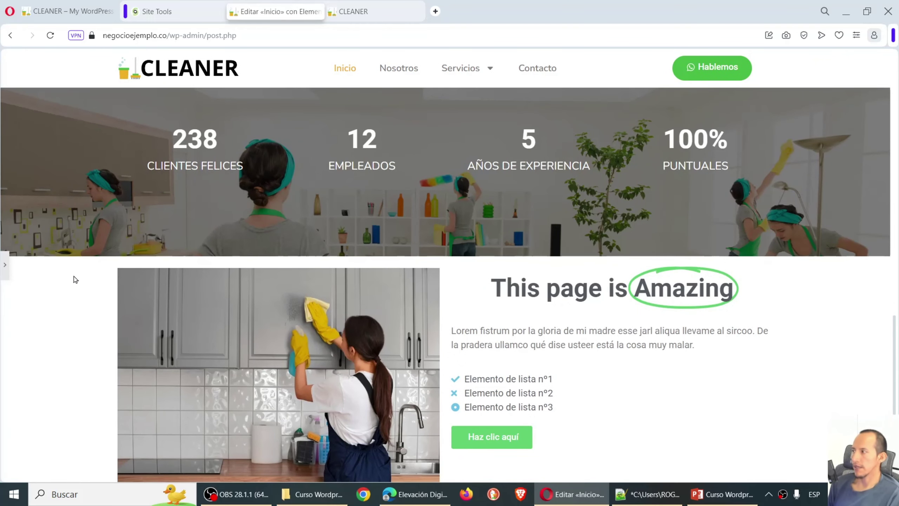
click(4, 267)
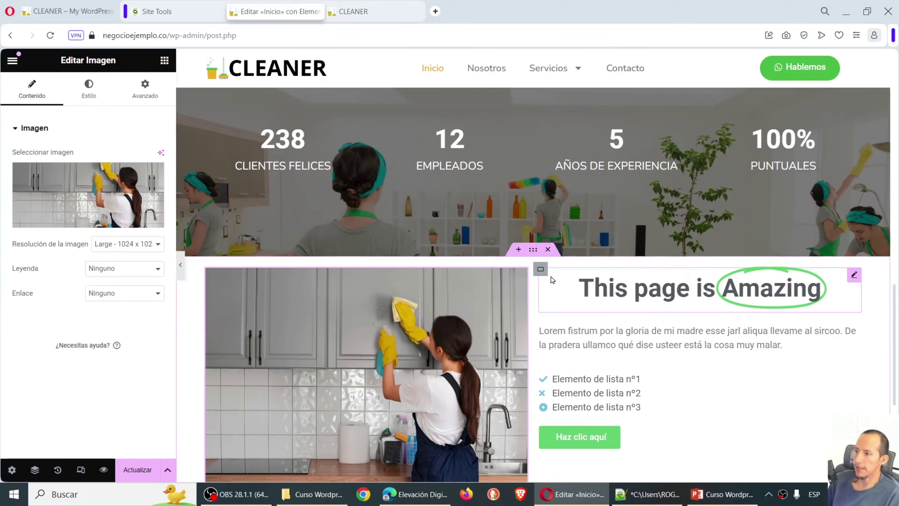
click(538, 252)
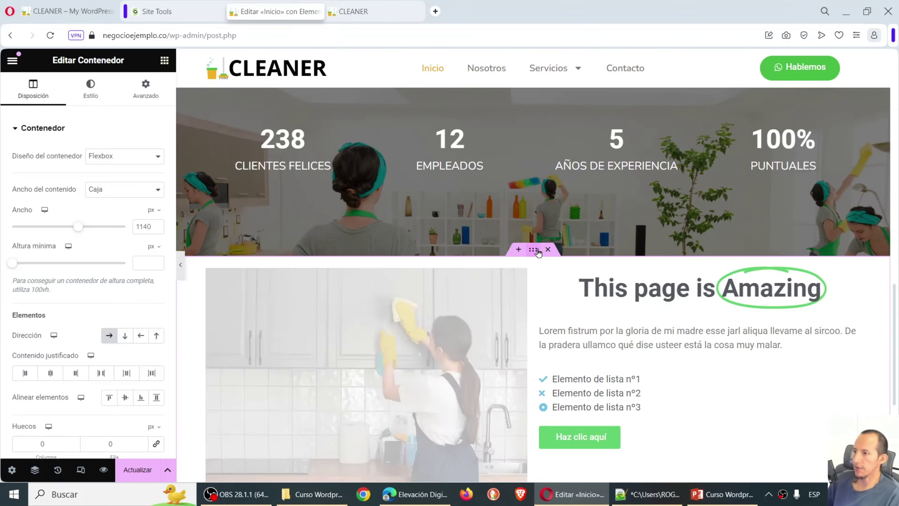
click(144, 98)
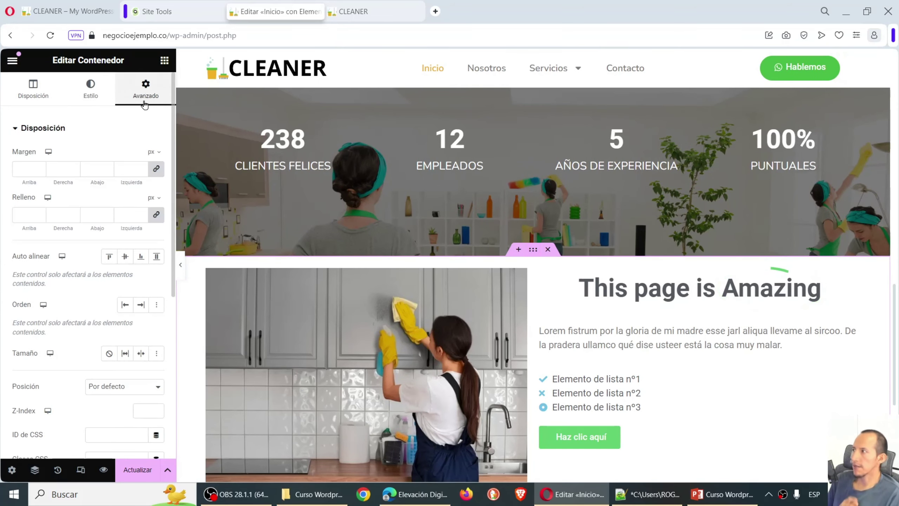
click(156, 169)
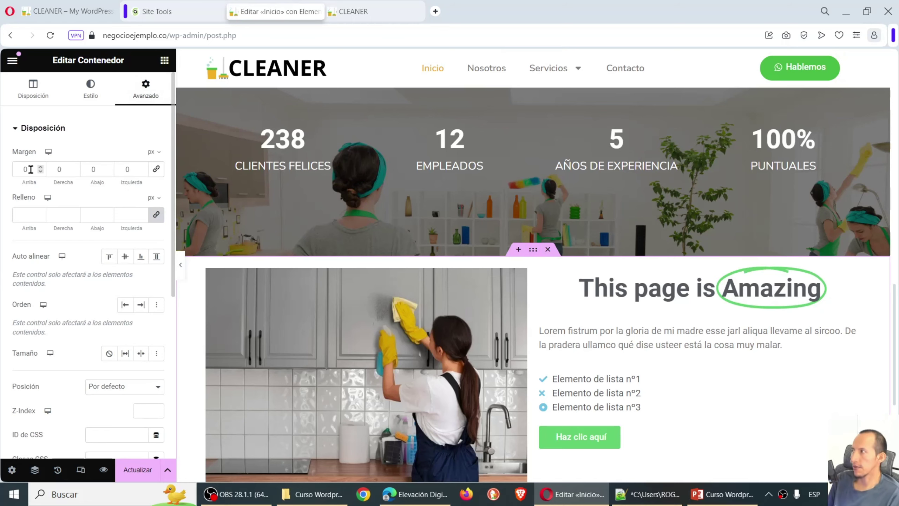
text(70)
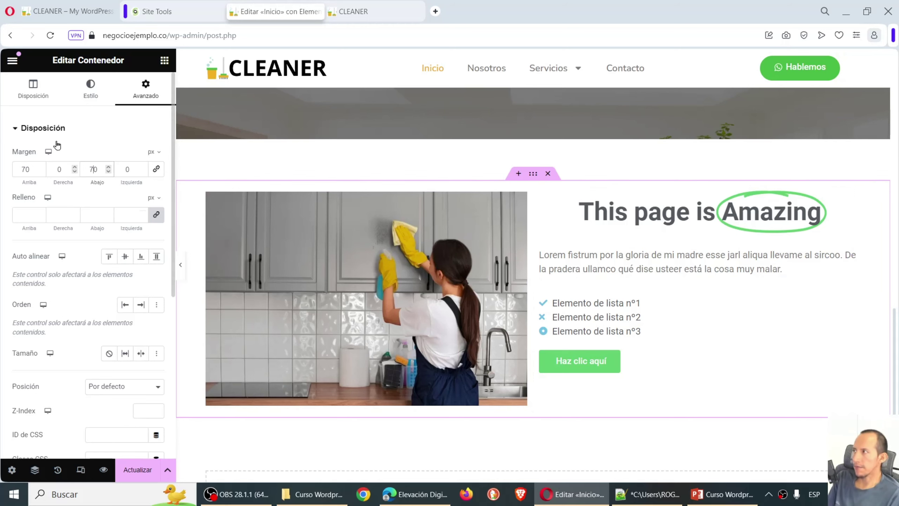
Set the container's column gap to 35 px
click(16, 90)
scroll(19, 271, down, 5)
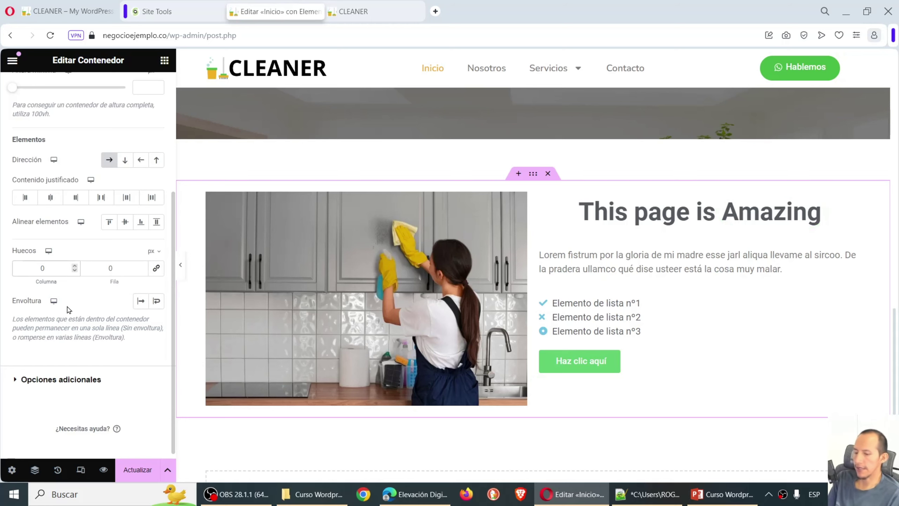
text(4)
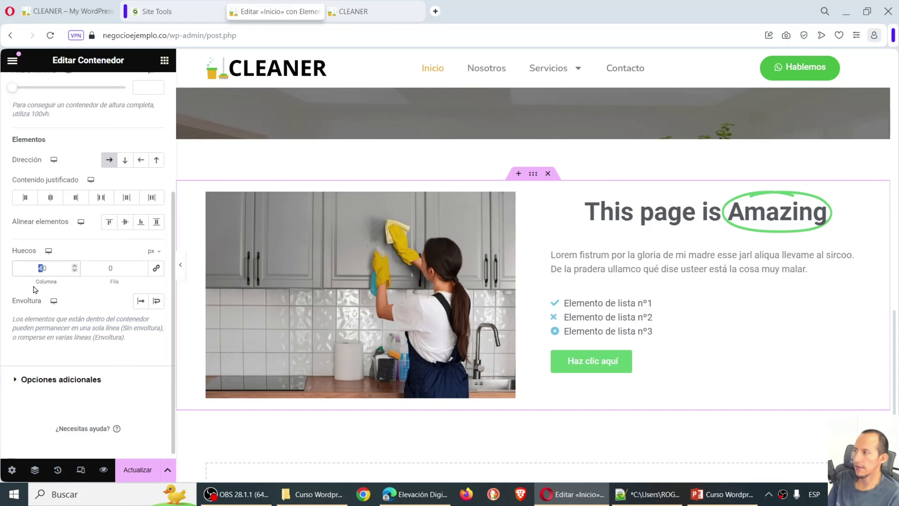
text(3)
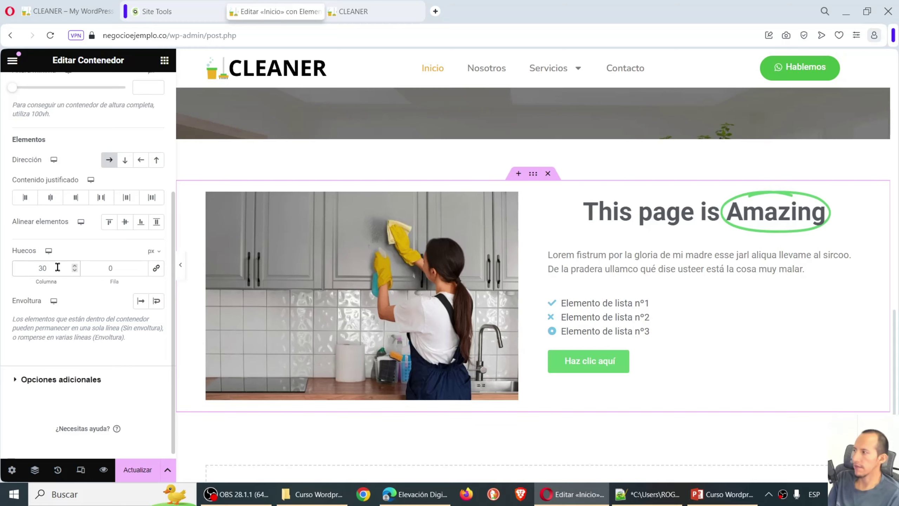
text(35)
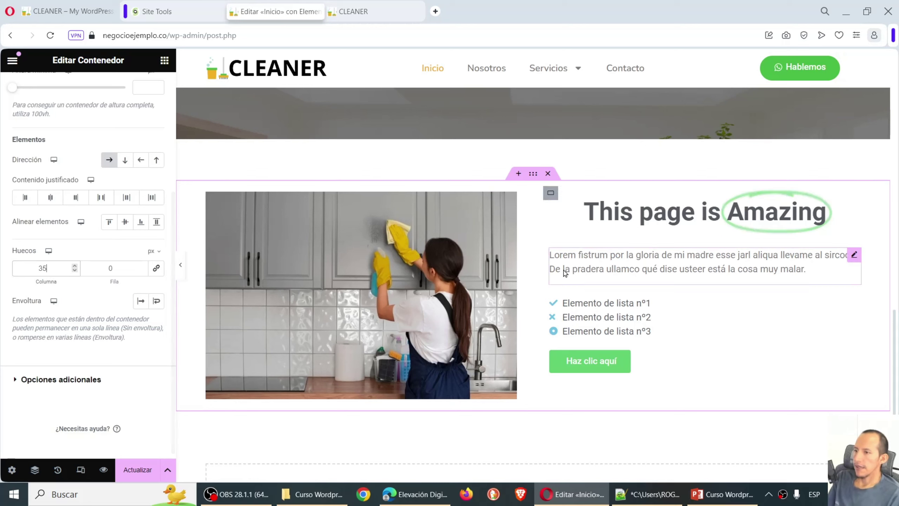
Change the headline text to 'Quiénes' with the highlighted word 'Somos'
click(645, 222)
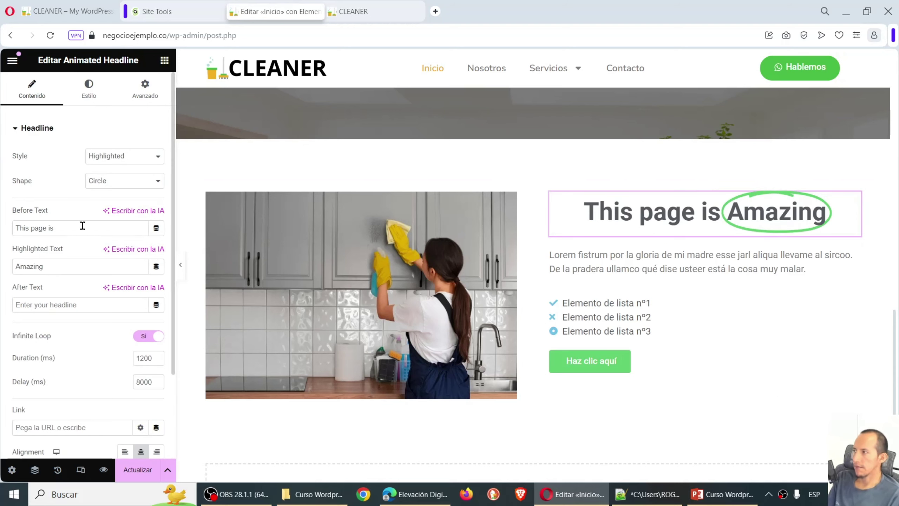
drag(82, 226, 2, 233)
text(Quiénes)
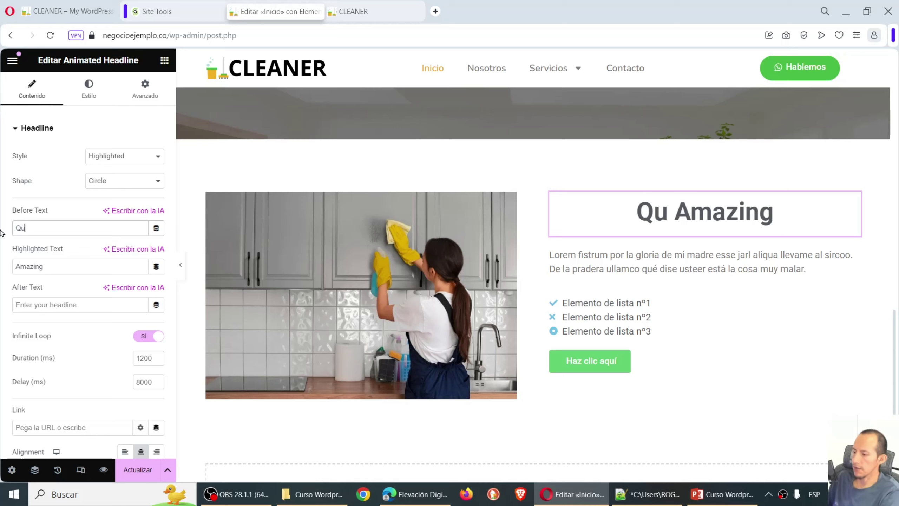
double_click(30, 264)
text(Somos)
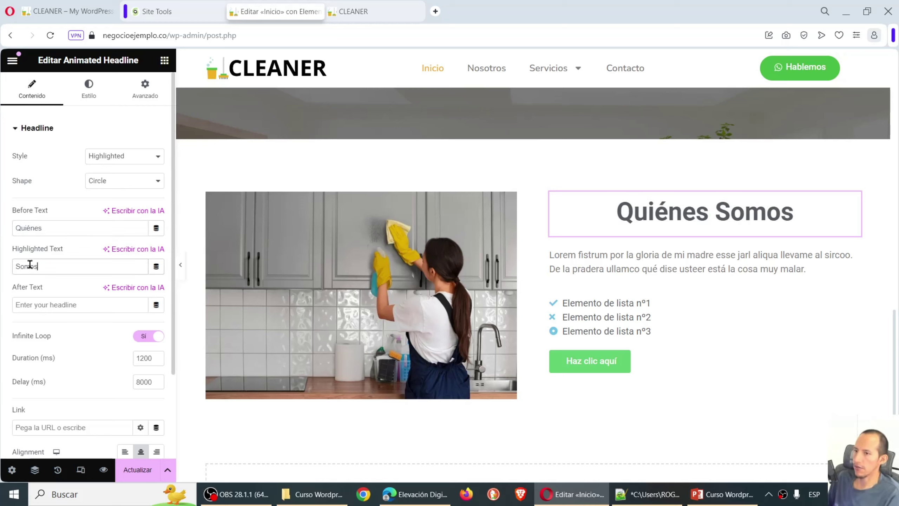
Set the headline's HTML tag to div
scroll(48, 310, down, 2)
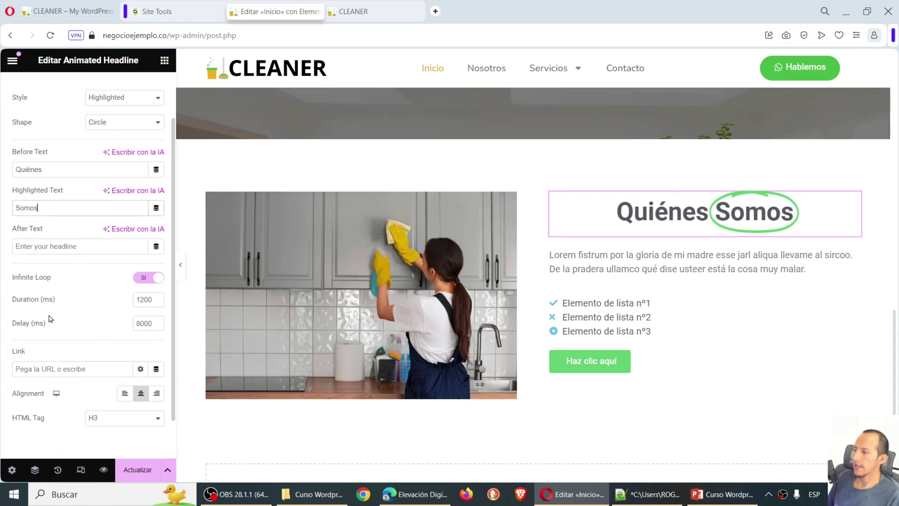
click(104, 425)
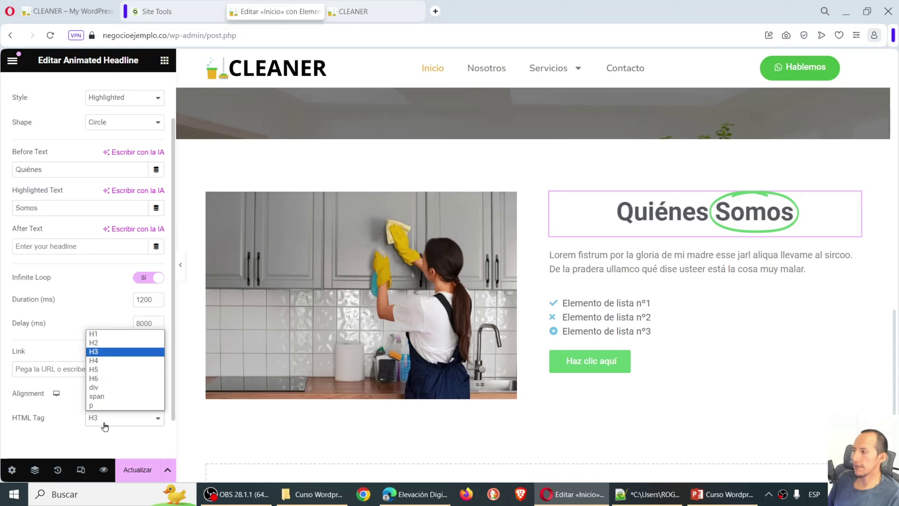
click(105, 388)
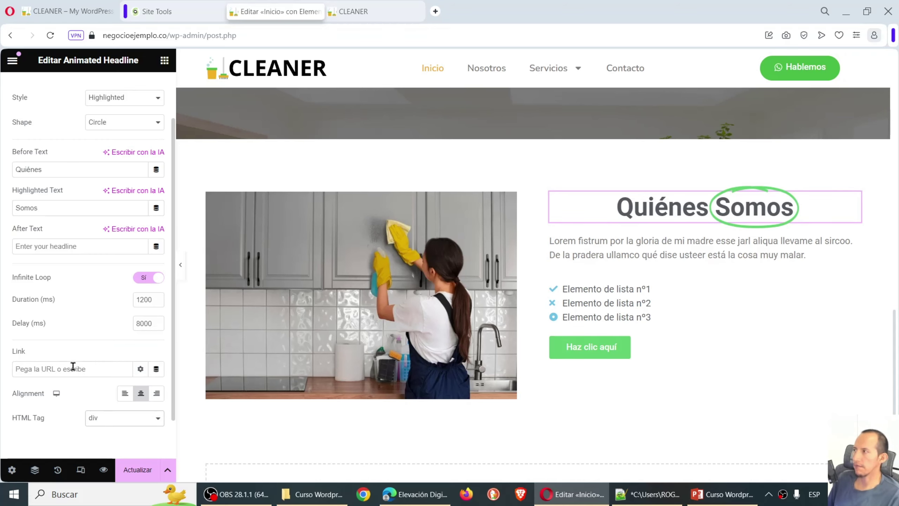
Change the highlight shape to a plain underline
scroll(73, 367, up, 2)
click(91, 95)
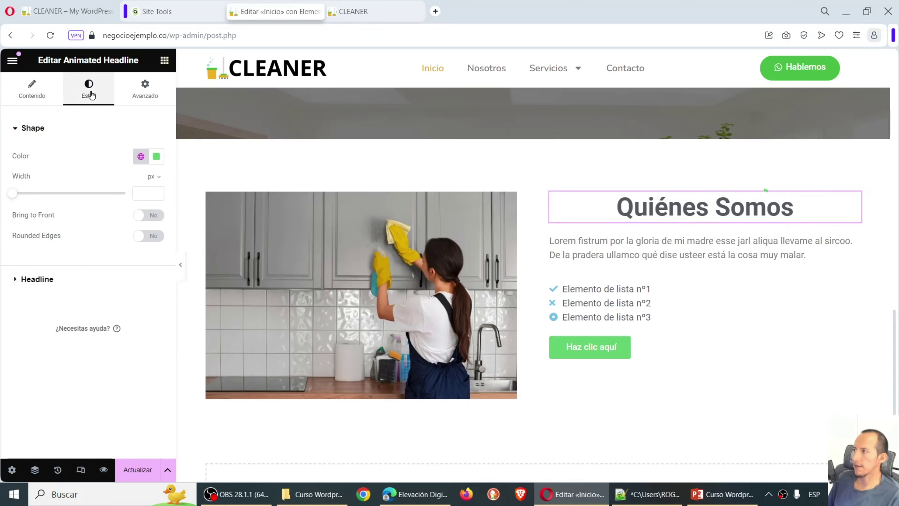
click(51, 93)
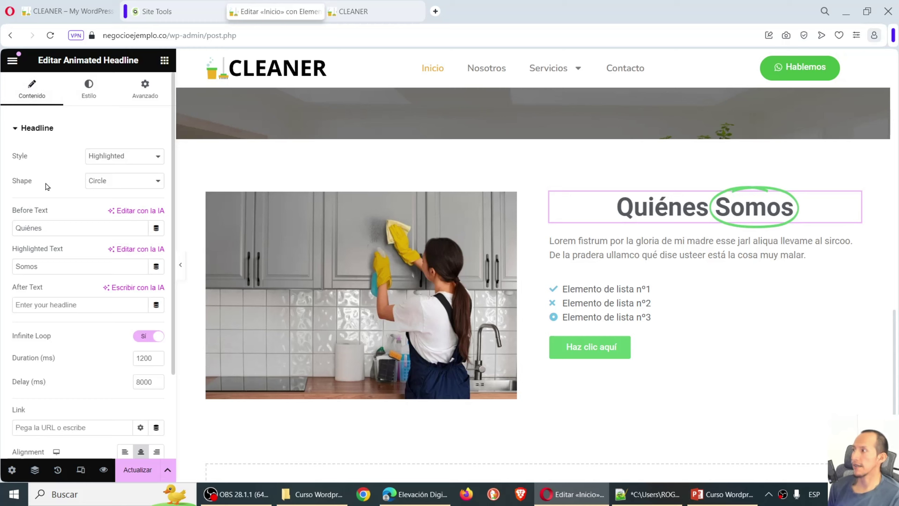
click(101, 182)
click(107, 201)
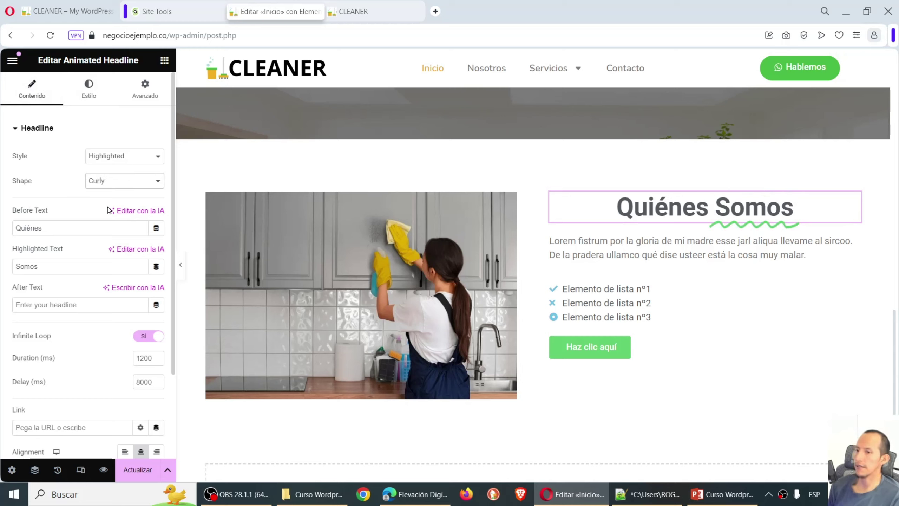
click(108, 186)
click(108, 209)
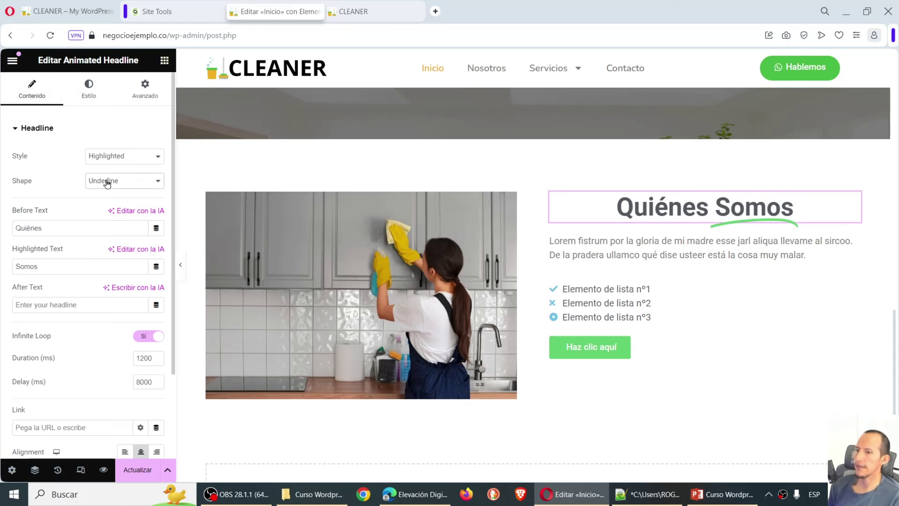
Colour the headline's underline with the green global colour
click(91, 97)
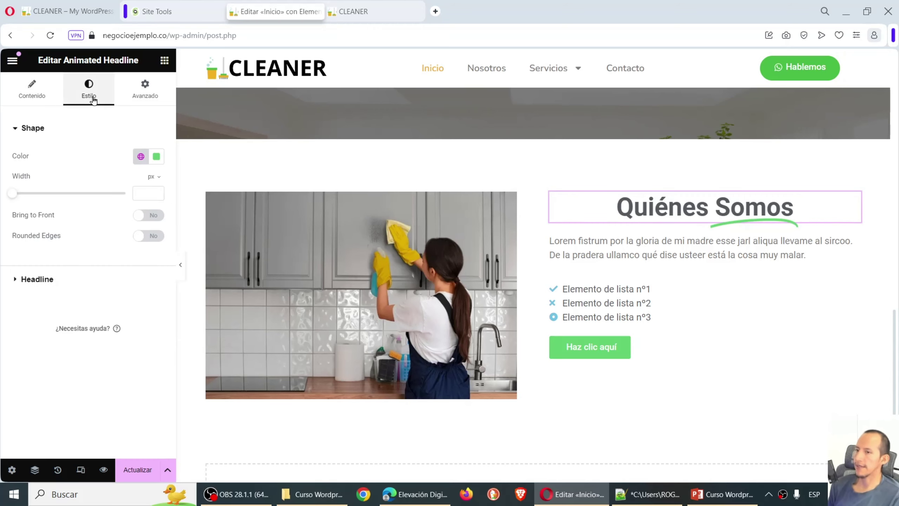
click(73, 5)
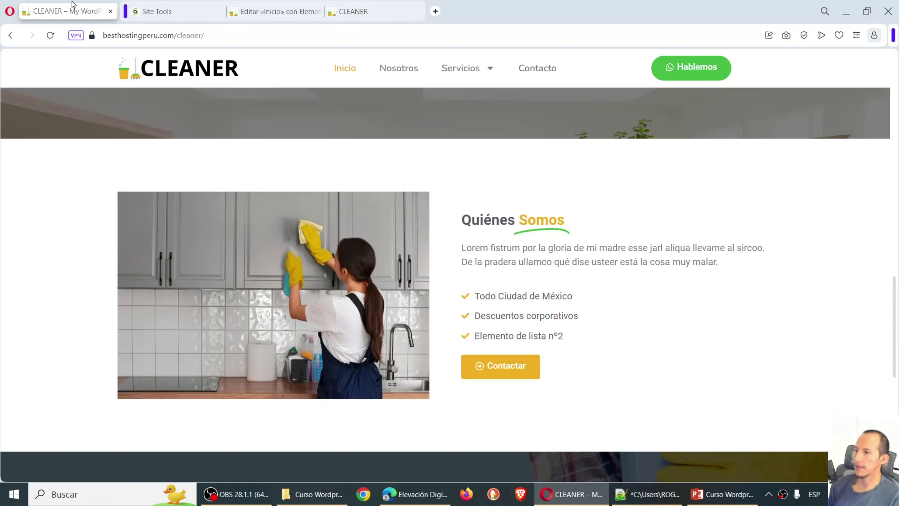
click(258, 11)
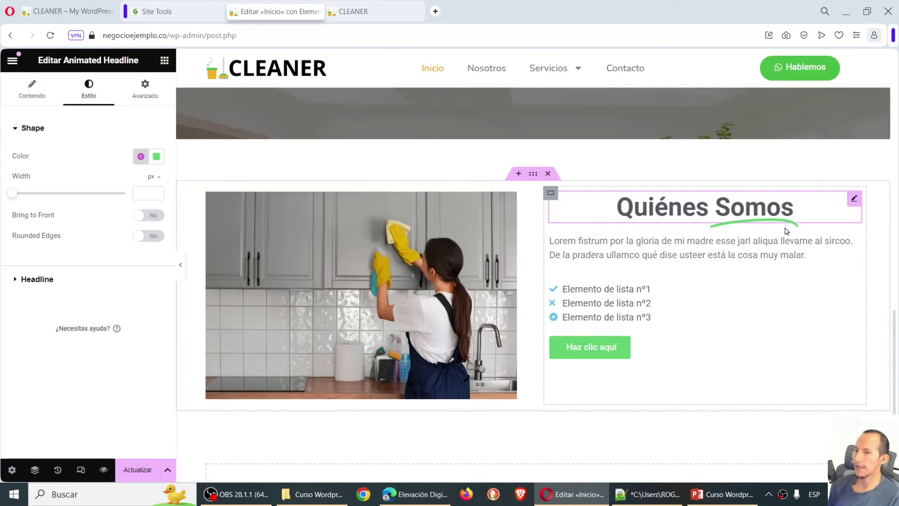
click(140, 158)
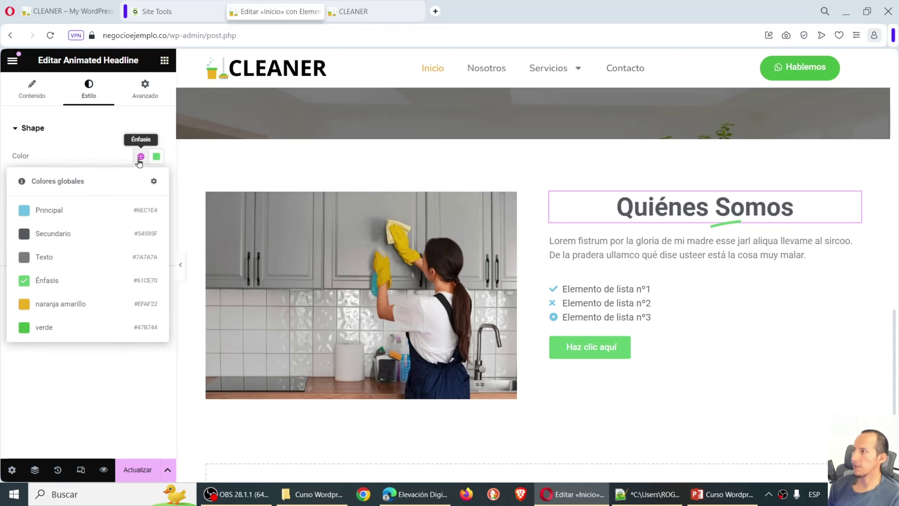
click(66, 327)
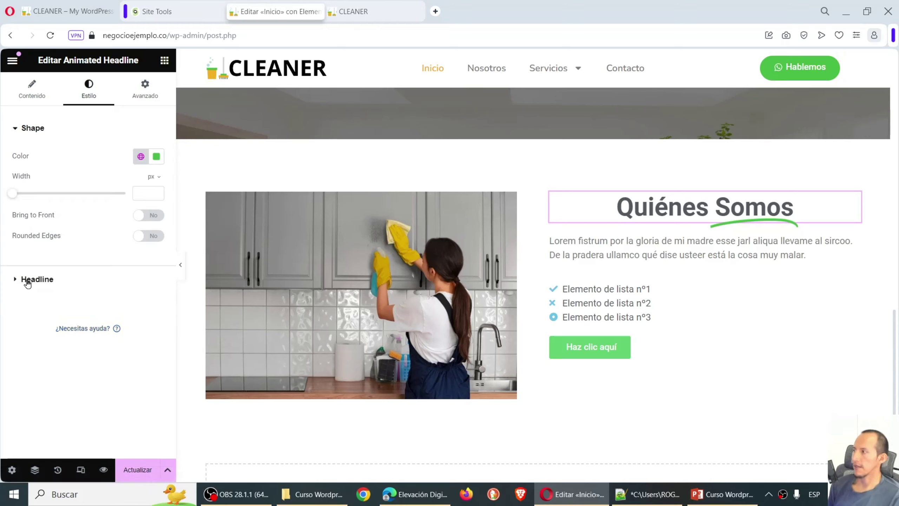
Colour the word 'Somos' with the orange-yellow global colour
click(45, 281)
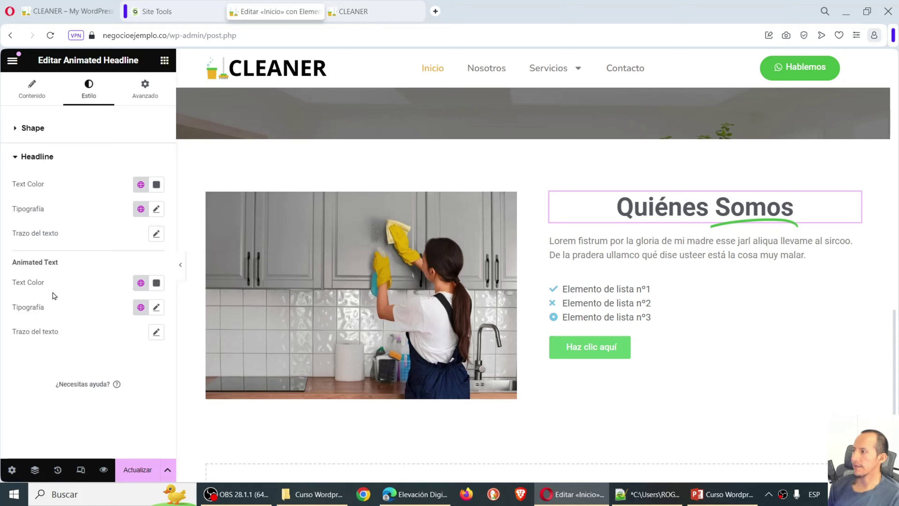
drag(59, 263, 17, 261)
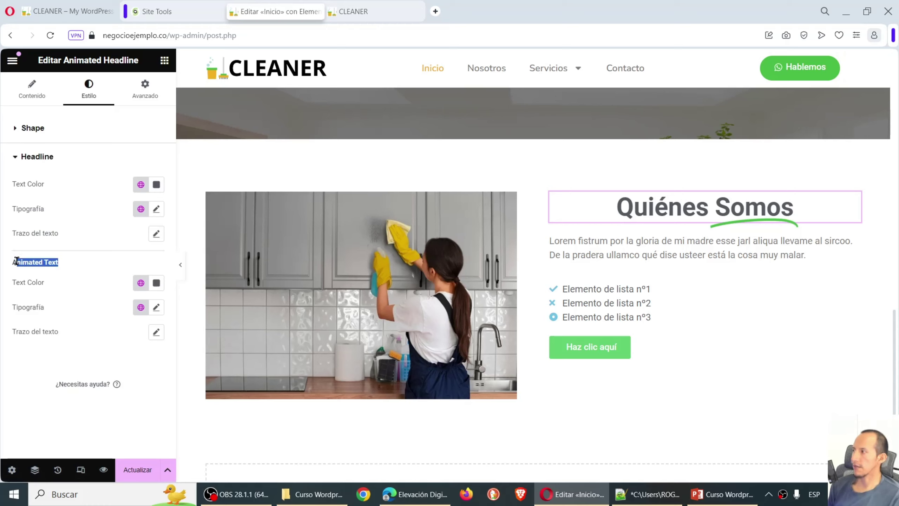
click(52, 263)
click(141, 282)
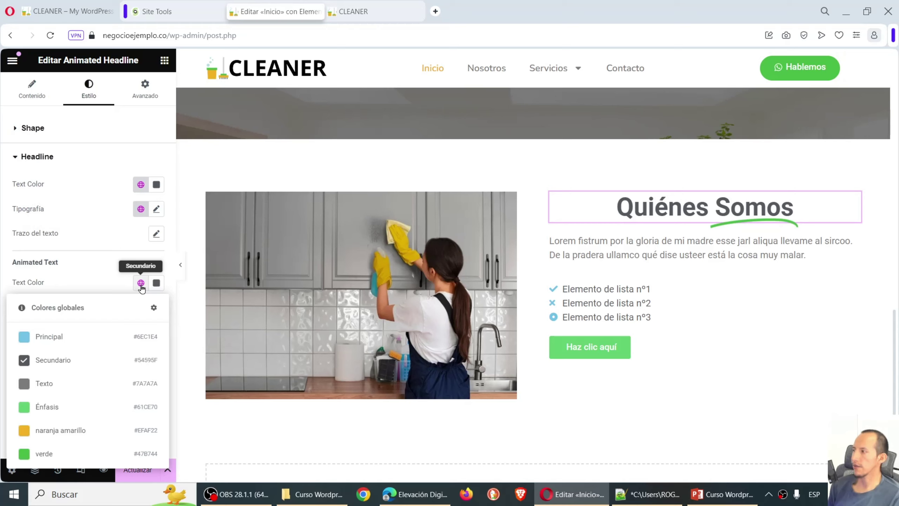
click(69, 430)
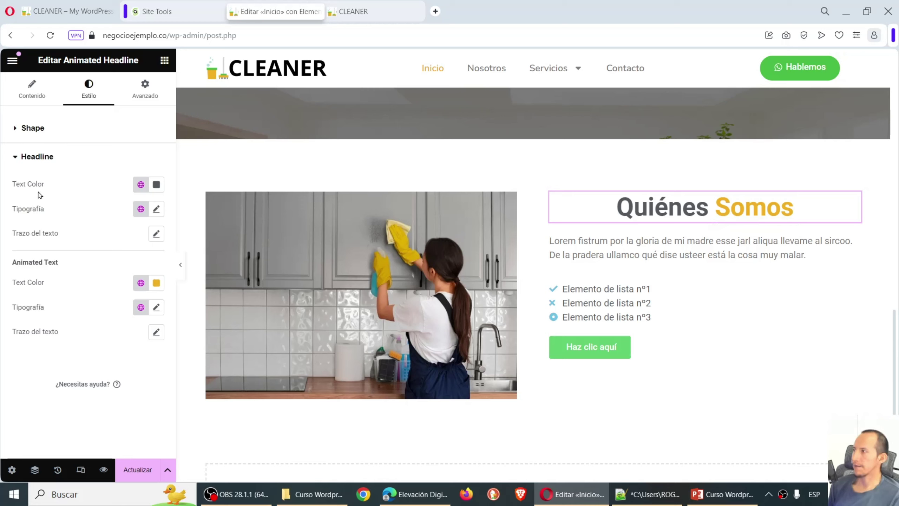
Set the headline font size to 25 px
click(156, 209)
click(132, 300)
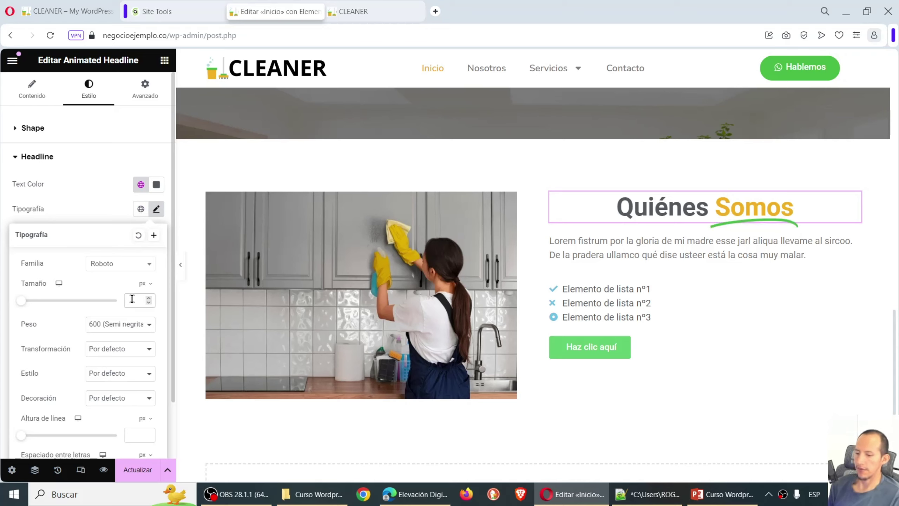
text(25)
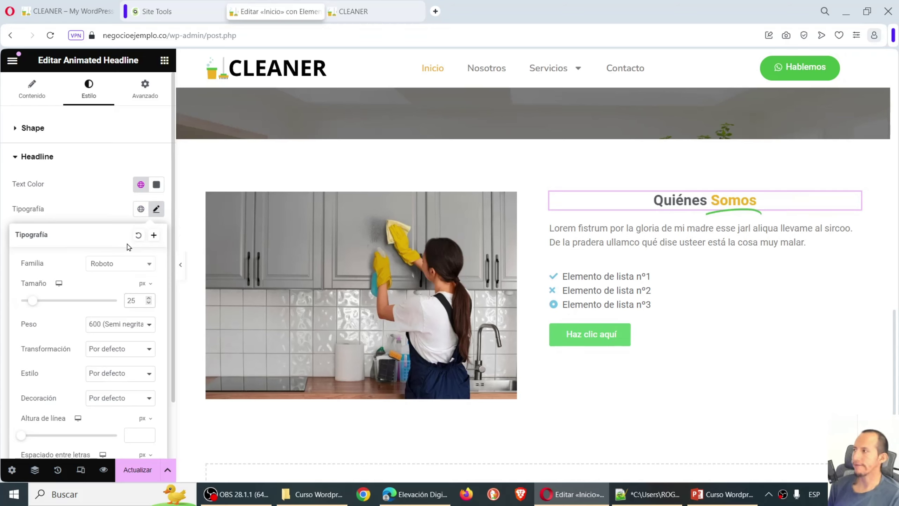
click(6, 191)
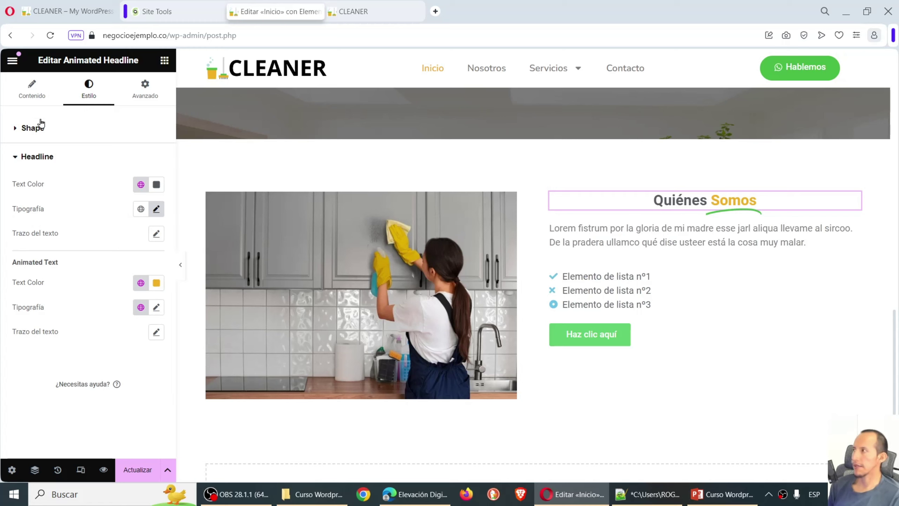
Left-align the Quiénes Somos headline
click(34, 93)
scroll(49, 266, down, 3)
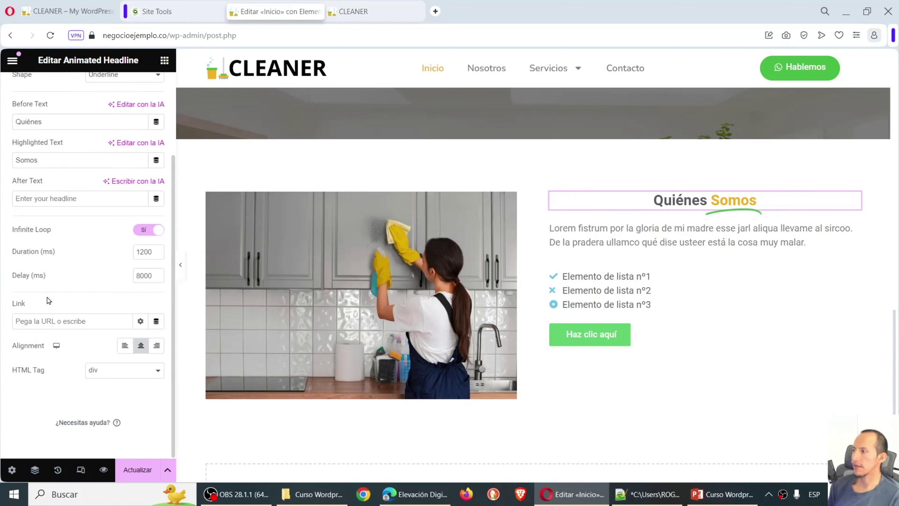
click(127, 353)
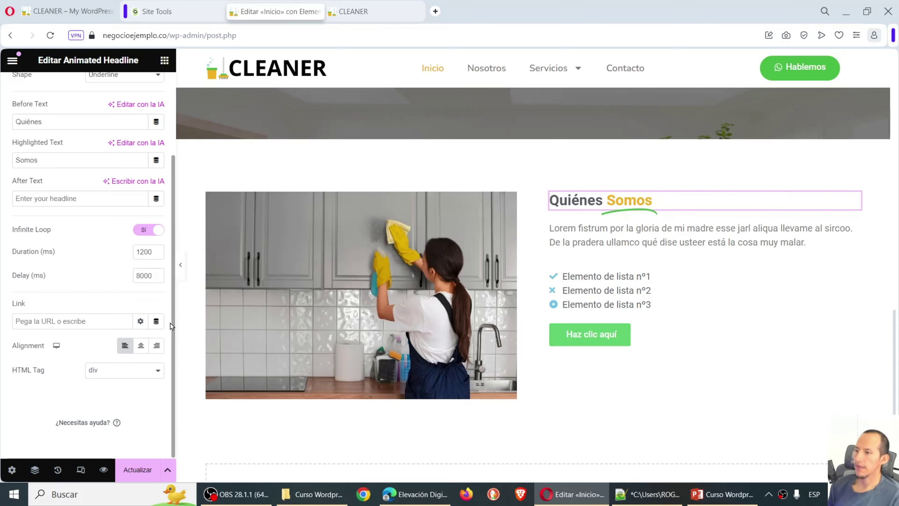
Paste 'Todo Ciudad de México' from the live site into the first list item
click(704, 289)
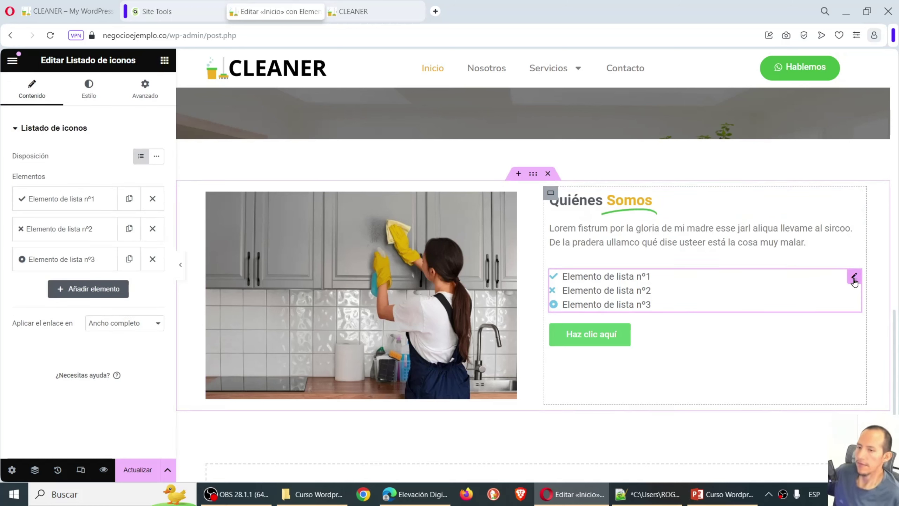
click(29, 5)
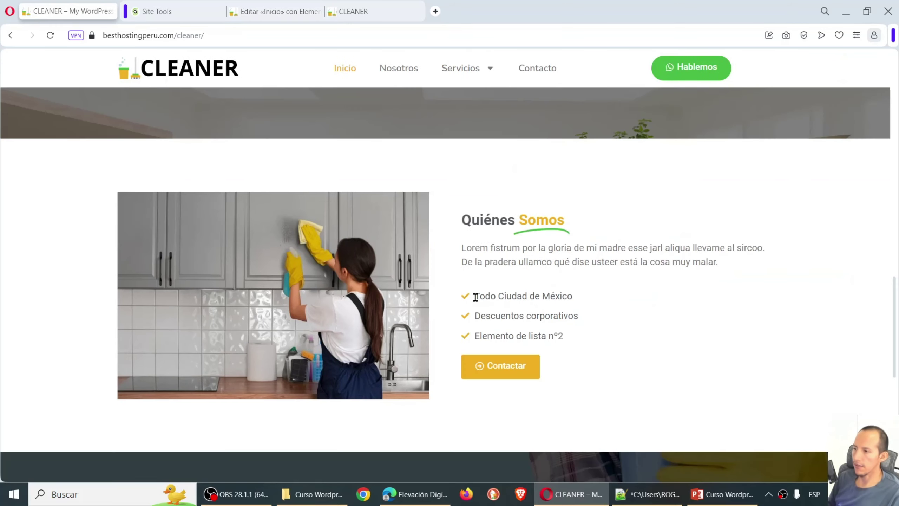
drag(475, 297, 576, 297)
key(ctrl+c)
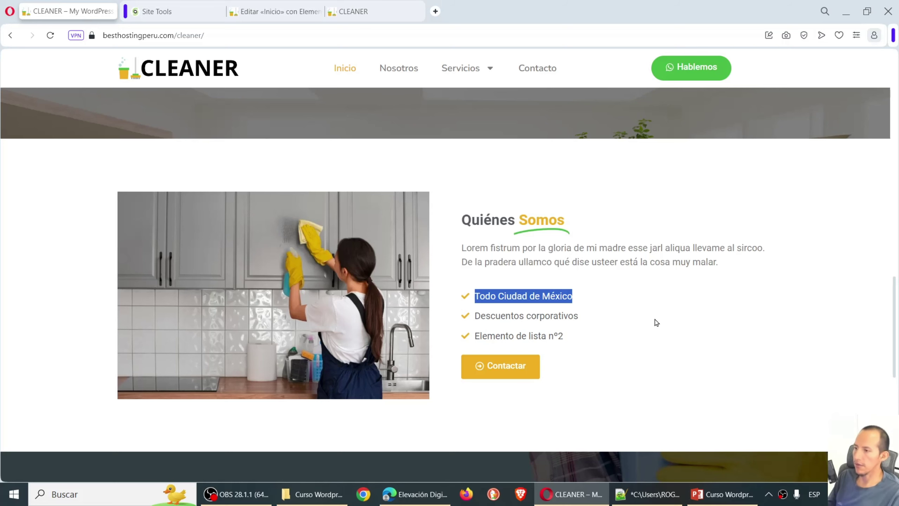
key(ctrl+Tab)
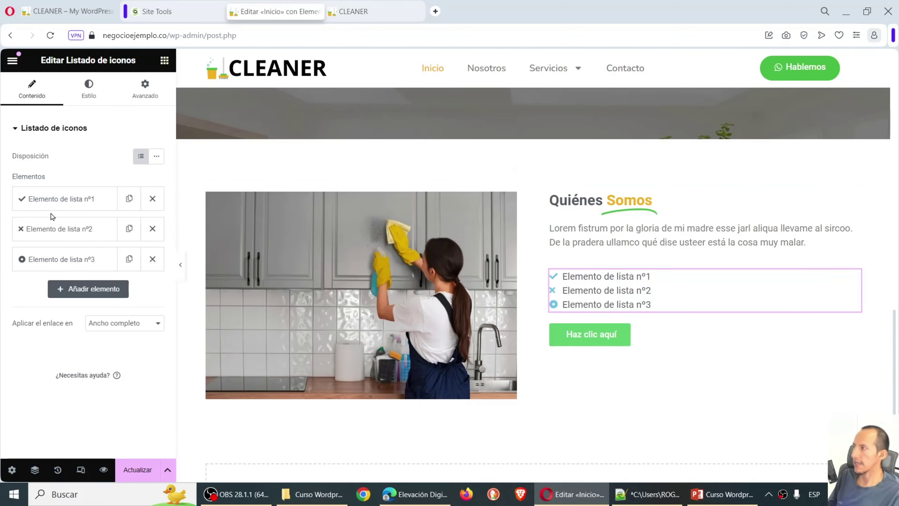
click(88, 199)
drag(106, 242, 3, 245)
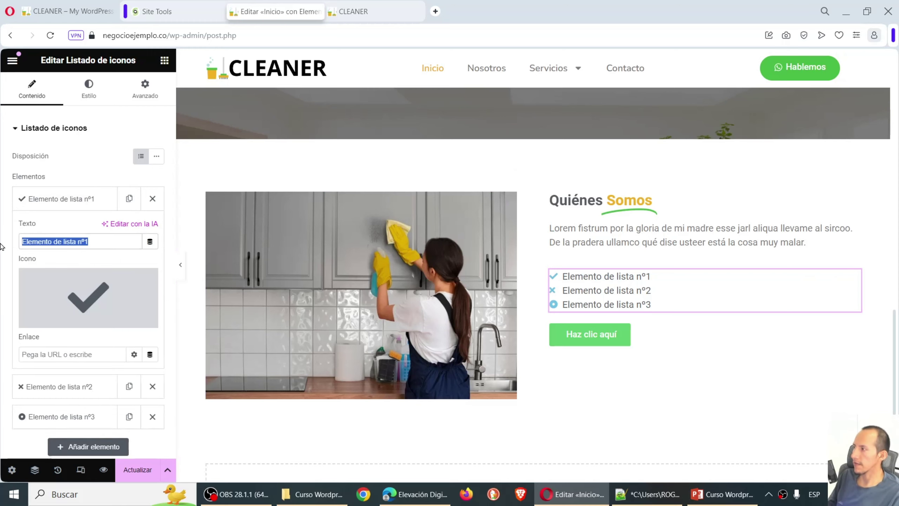
key(ctrl+v)
Paste 'Descuentos corporativos' from the live site into the second list item
key(ctrl+Tab)
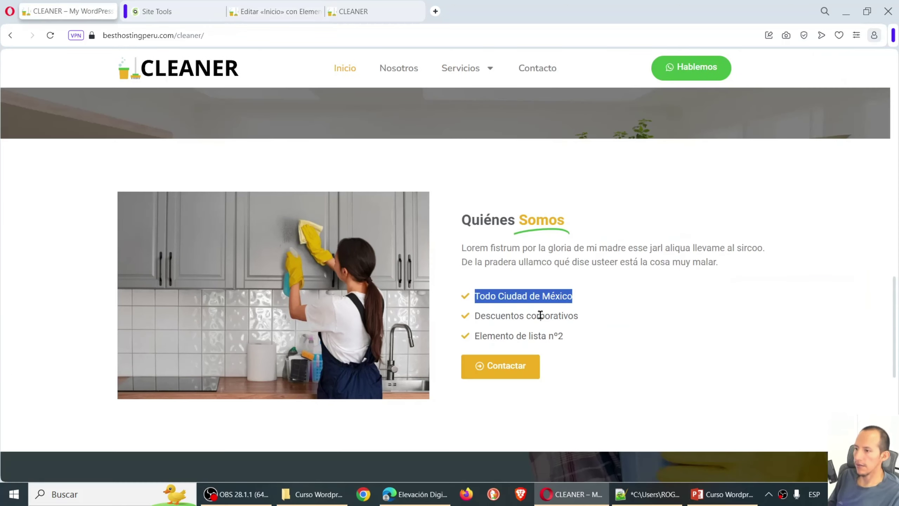
triple_click(541, 315)
key(ctrl+c)
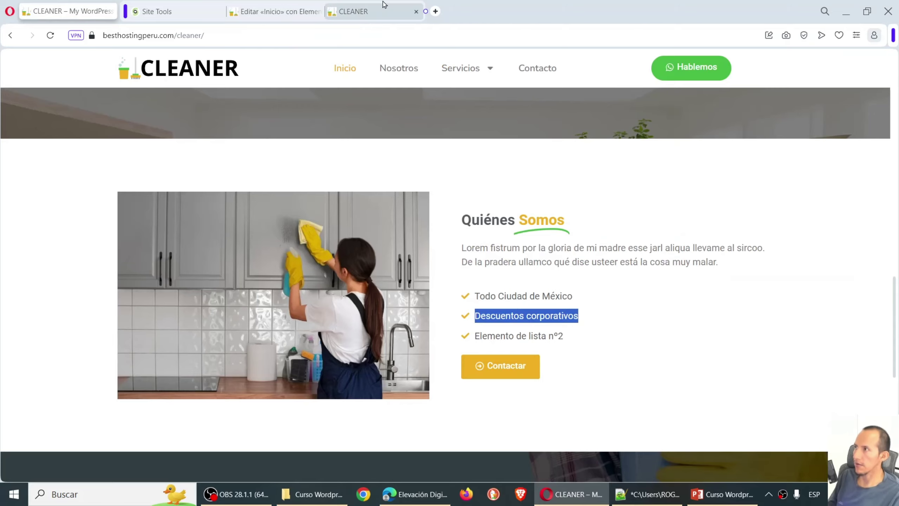
key(ctrl+shift+Tab)
click(65, 199)
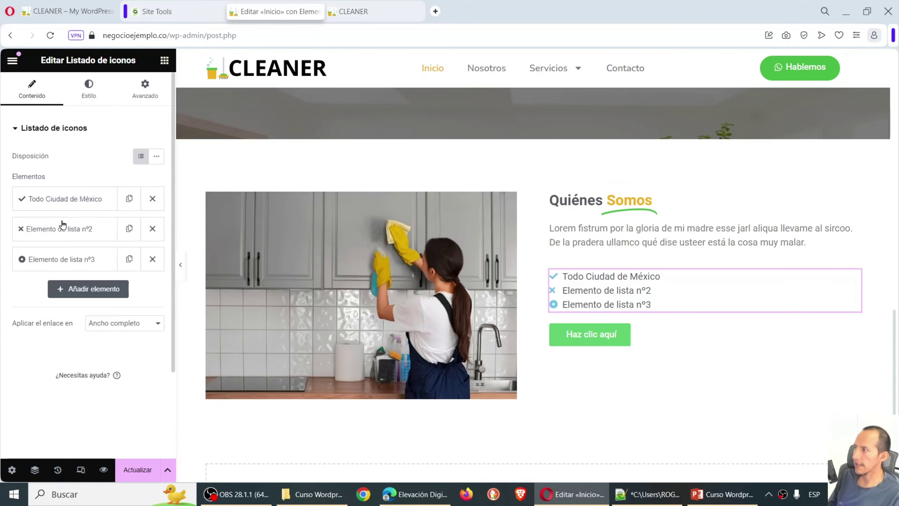
click(63, 226)
drag(103, 271, 2, 279)
key(ctrl+v)
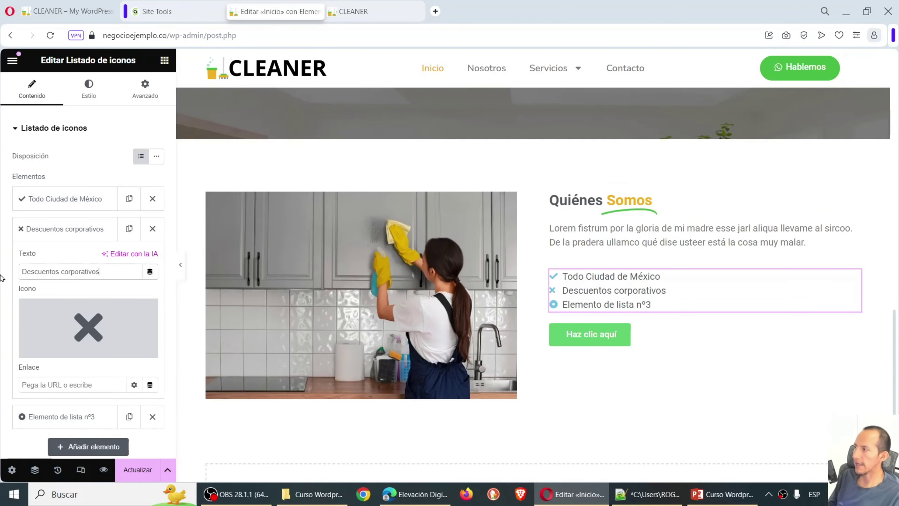
click(34, 10)
click(255, 10)
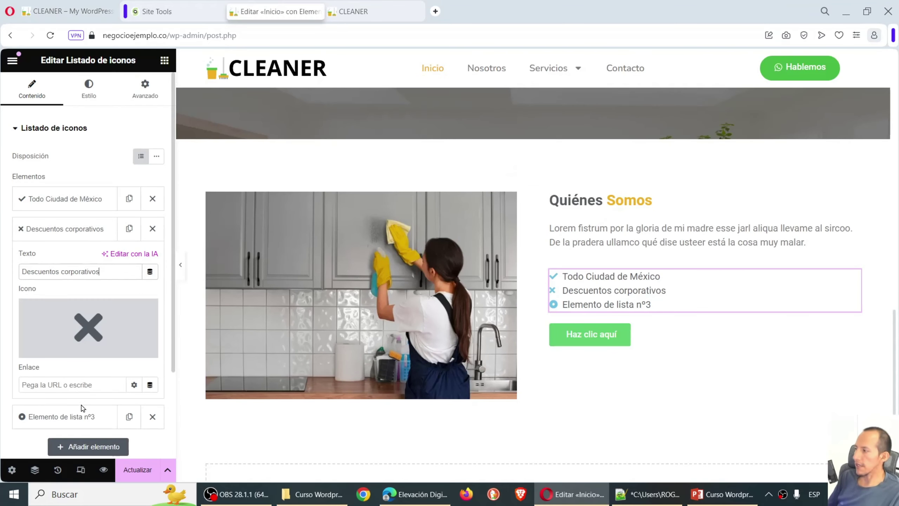
click(70, 228)
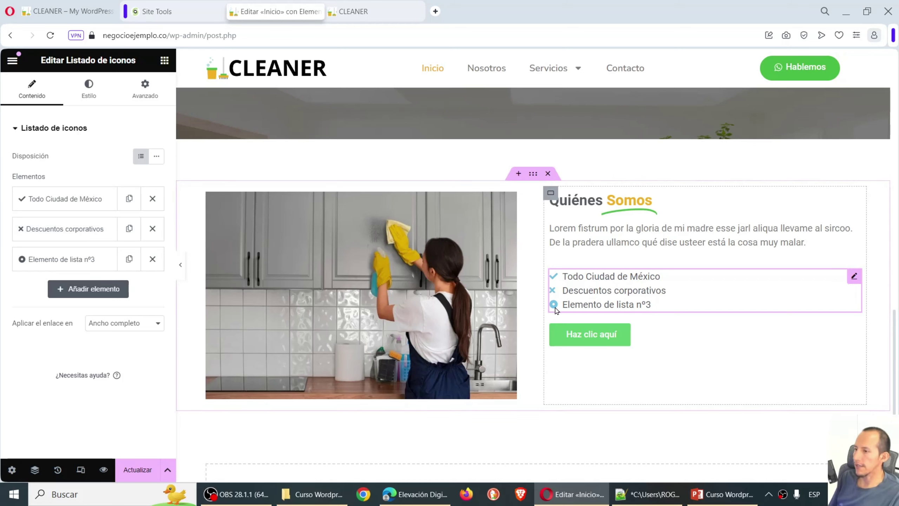
Give the second list item the Check icon from the icon library
click(62, 229)
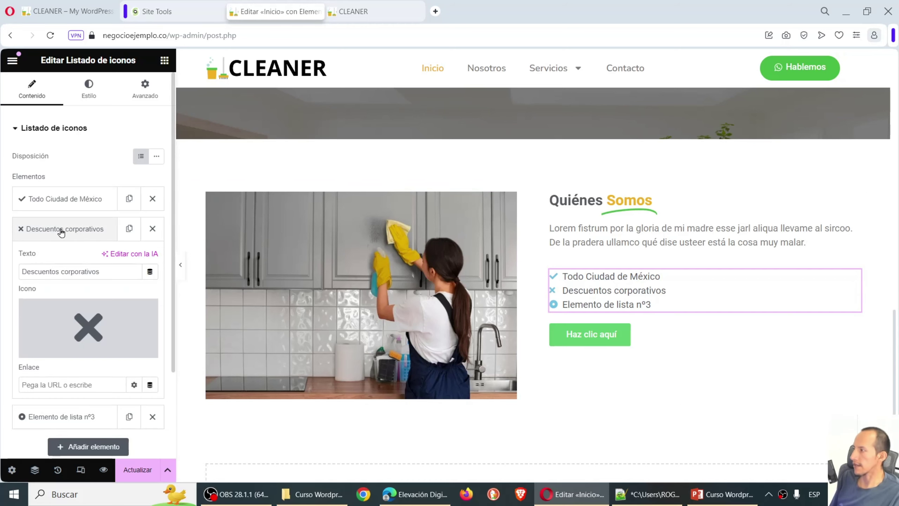
scroll(60, 248, down, 1)
click(87, 267)
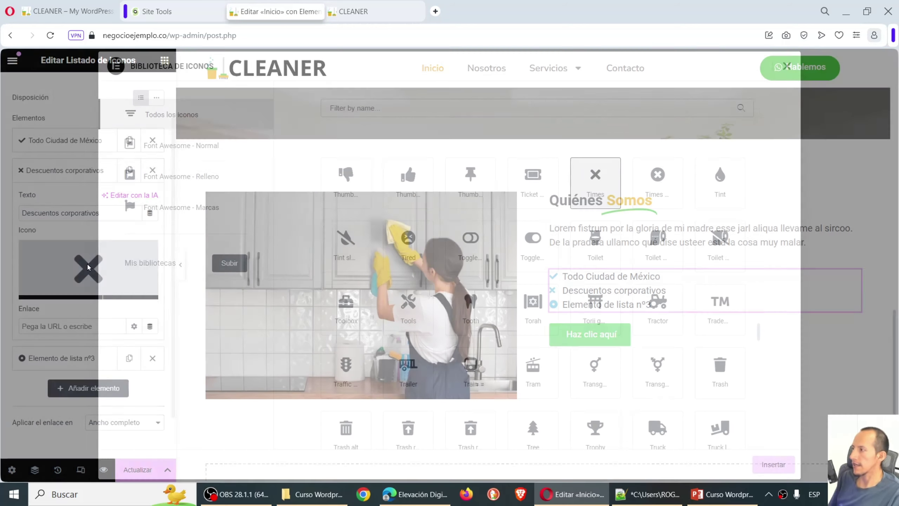
click(416, 109)
text(che)
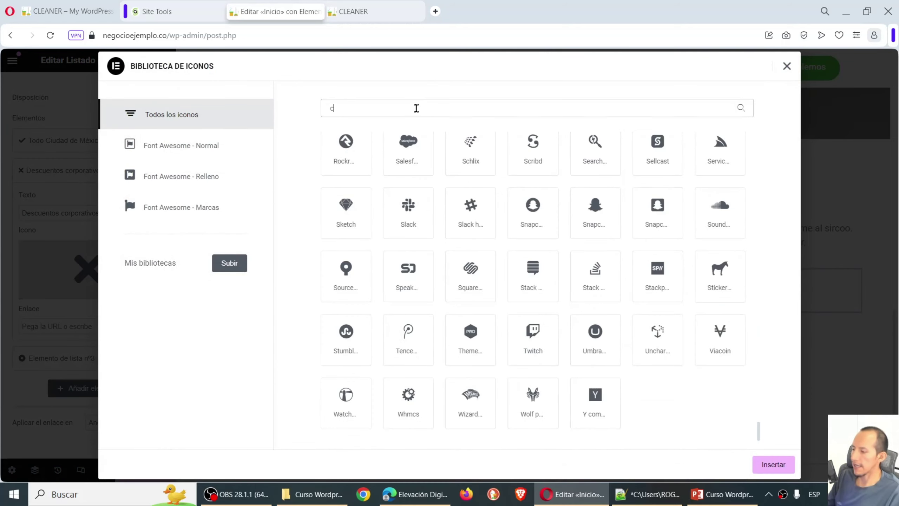
click(656, 158)
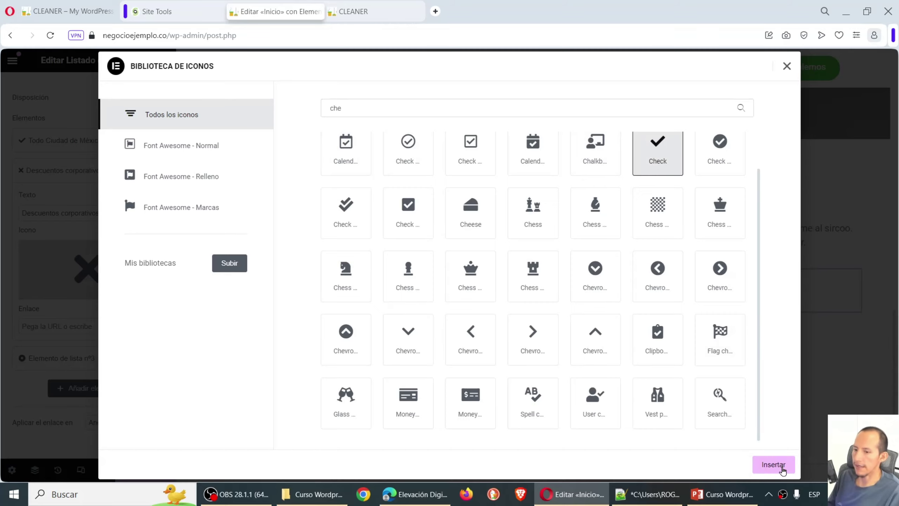
click(774, 465)
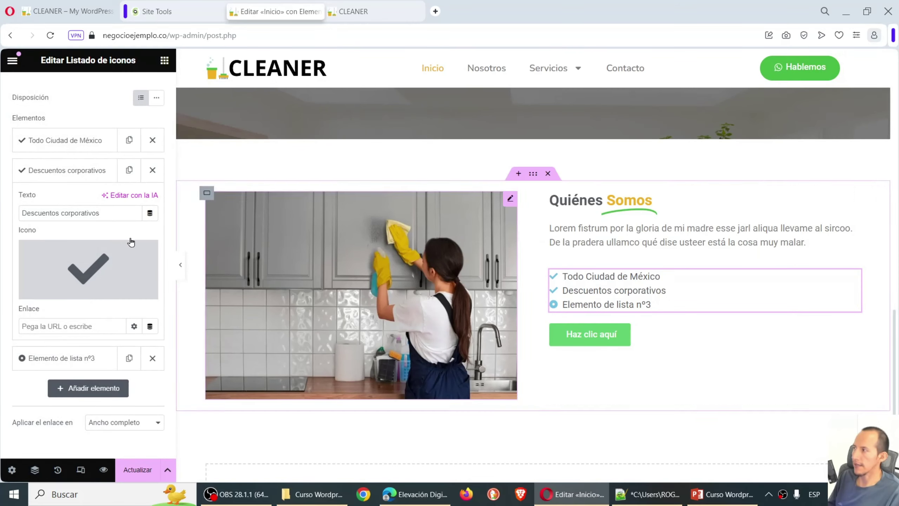
click(51, 170)
Give the third list item the Check icon too
click(78, 205)
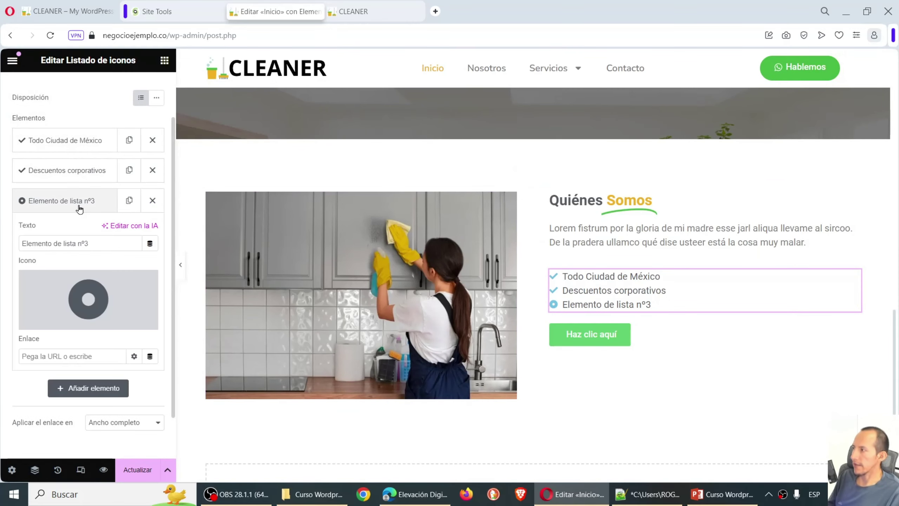
click(71, 287)
click(439, 106)
text(ch)
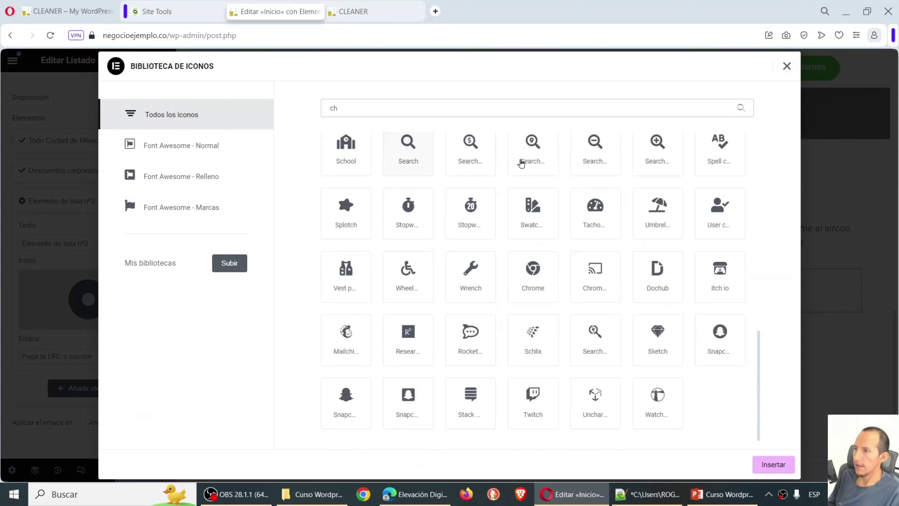
text(e)
click(636, 155)
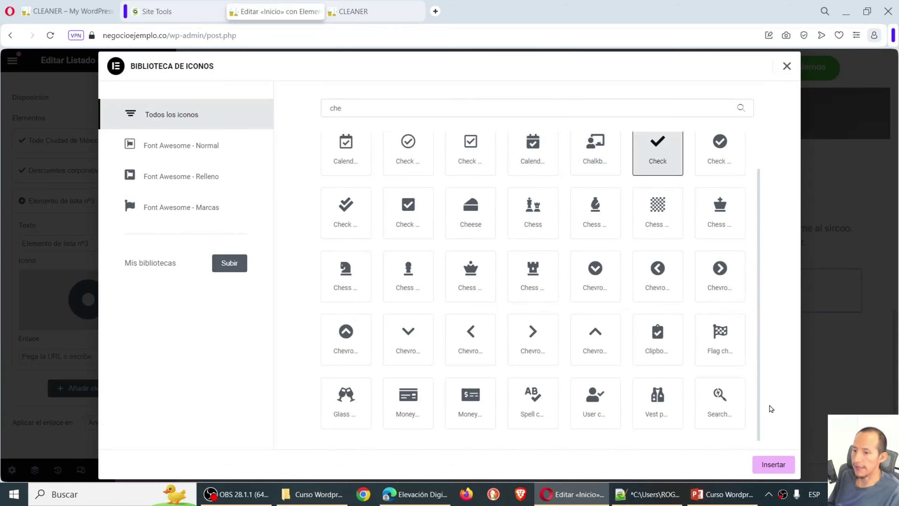
click(764, 464)
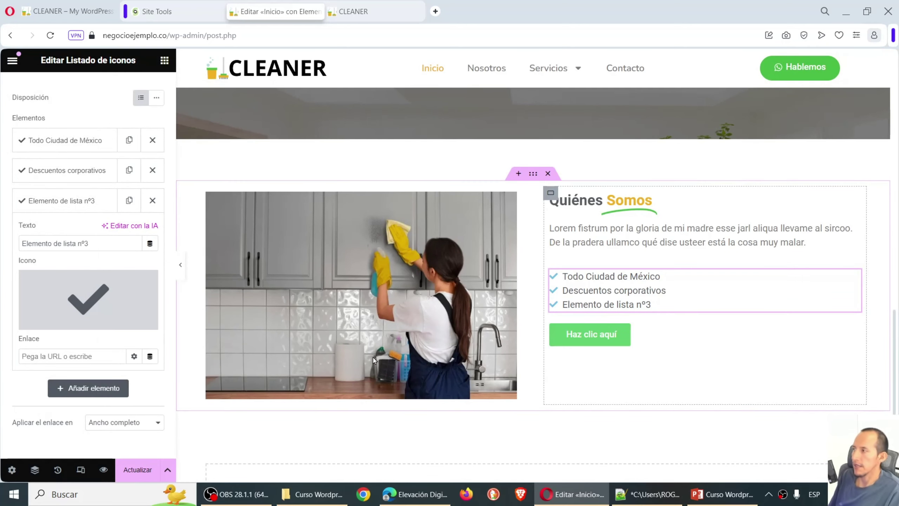
click(67, 12)
Colour the list icons with the naranja amarillo global colour
click(274, 14)
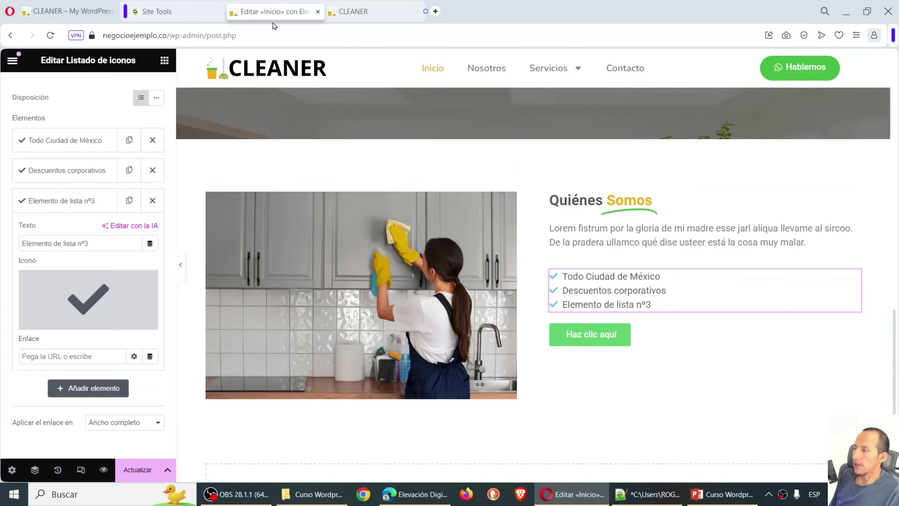
scroll(89, 159, up, 2)
click(89, 90)
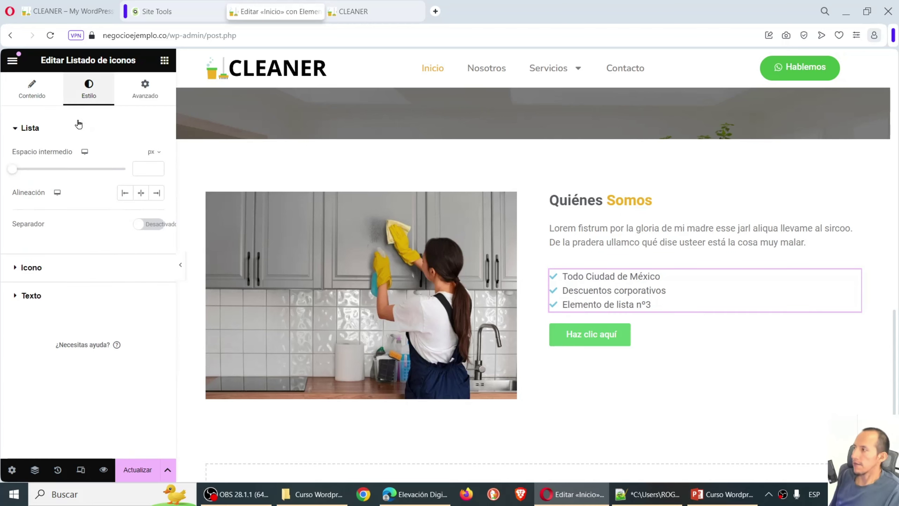
click(51, 269)
click(141, 209)
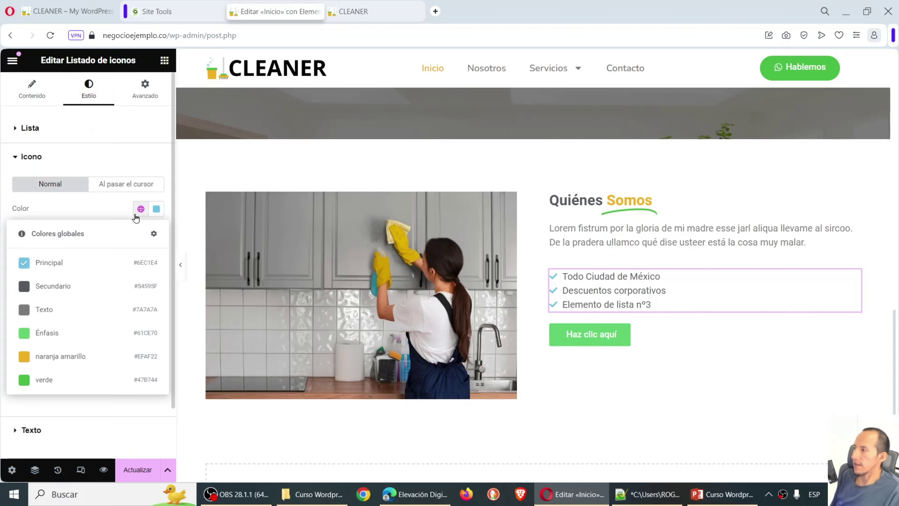
click(51, 356)
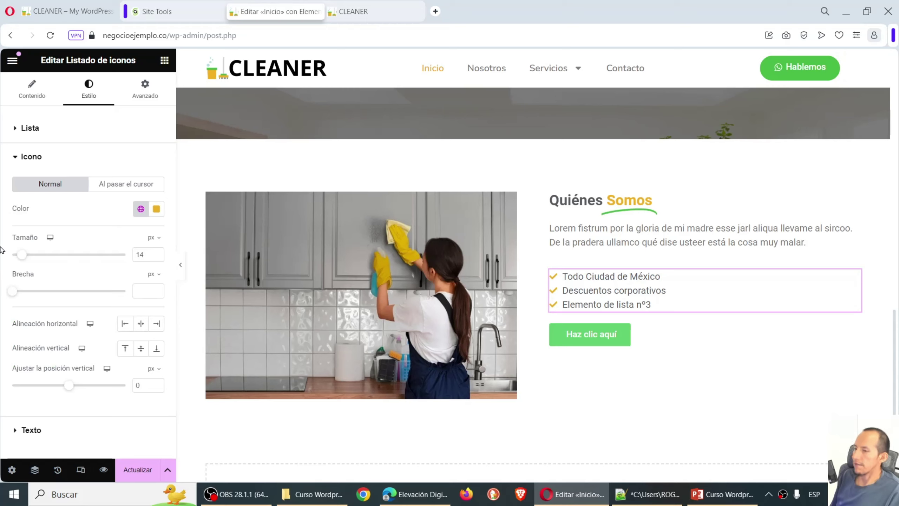
click(140, 209)
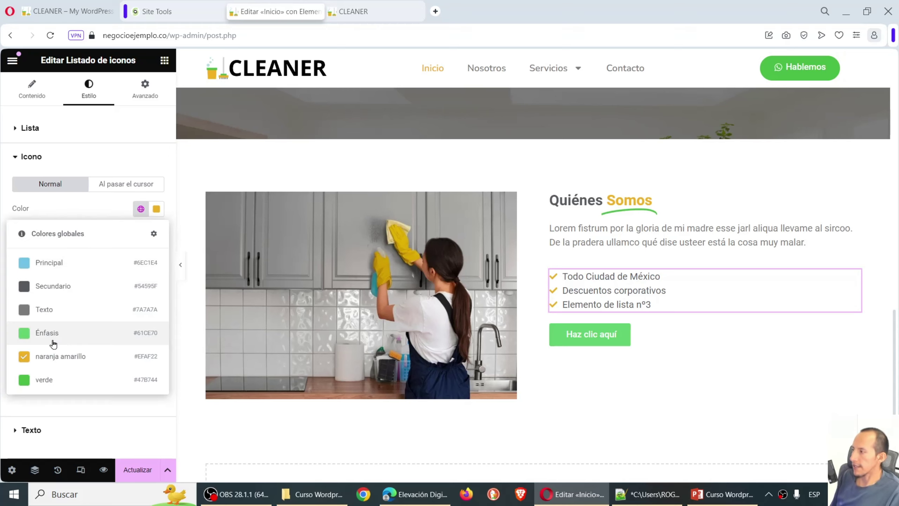
click(141, 209)
click(156, 210)
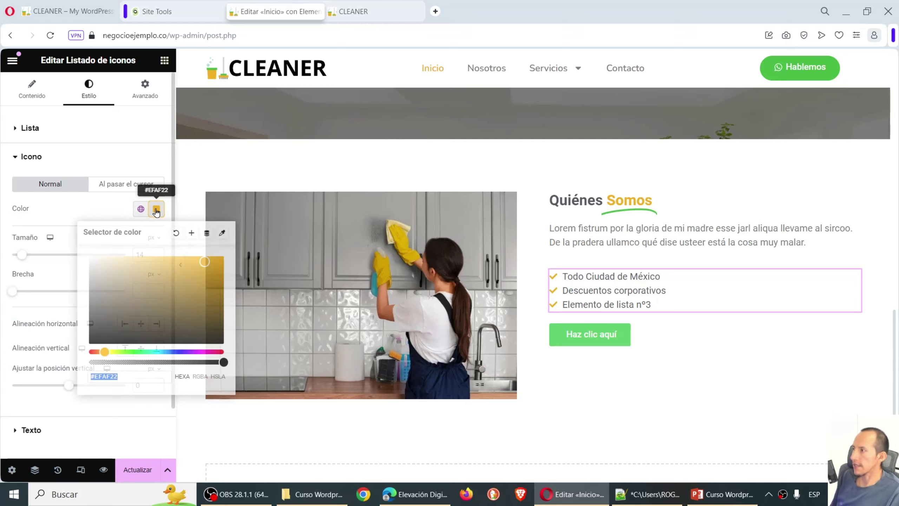
click(156, 210)
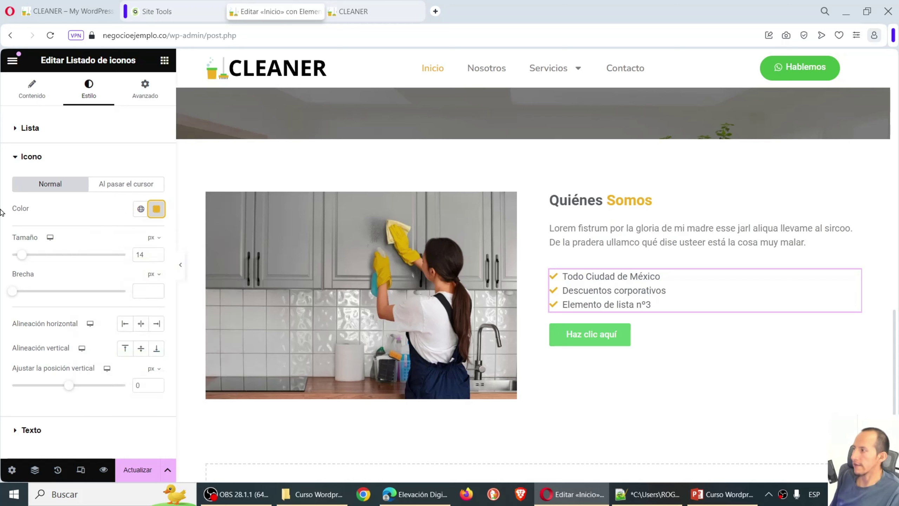
Adjust the list item spacing, settling on 10 px
click(38, 131)
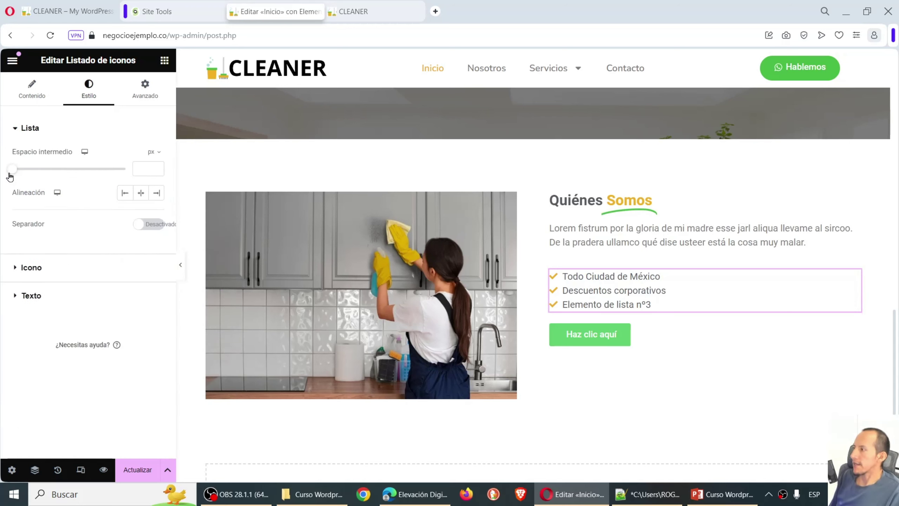
drag(9, 175, 39, 189)
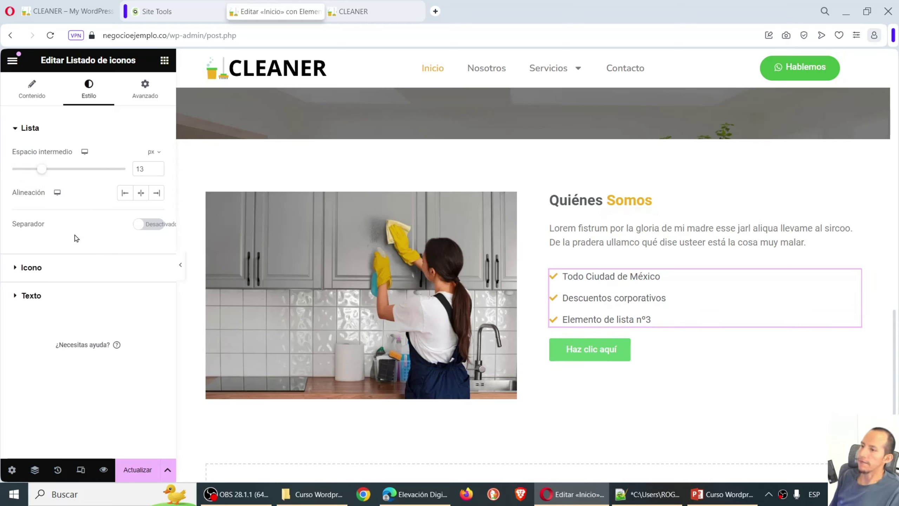
click(35, 175)
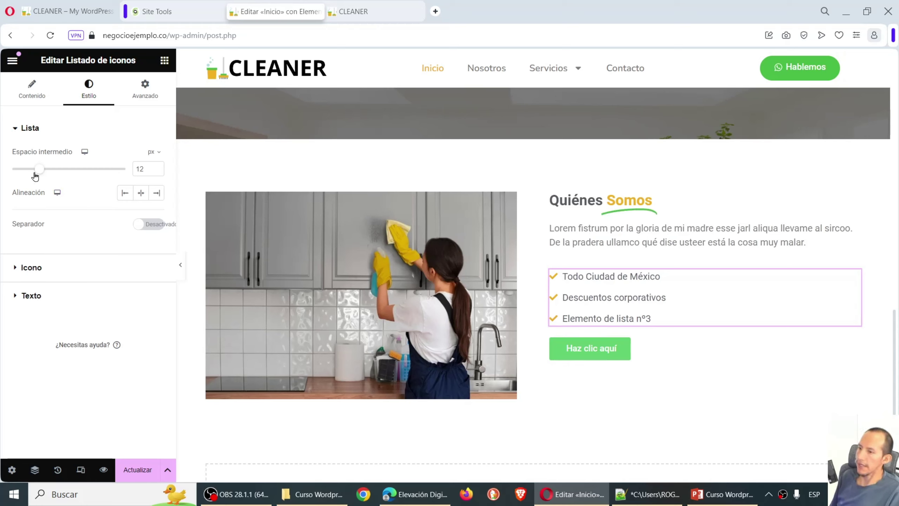
drag(35, 176, 33, 178)
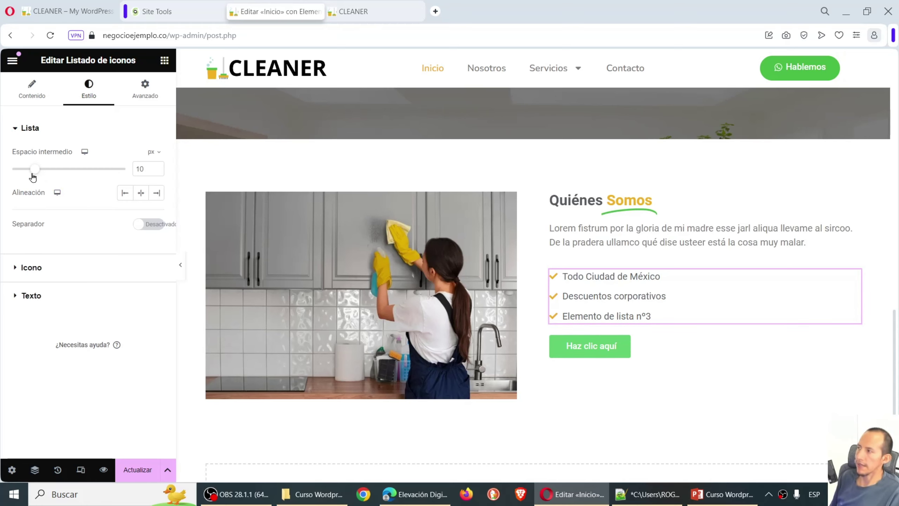
Relabel the button 'Contactar' and link it to the Contacto page
click(671, 348)
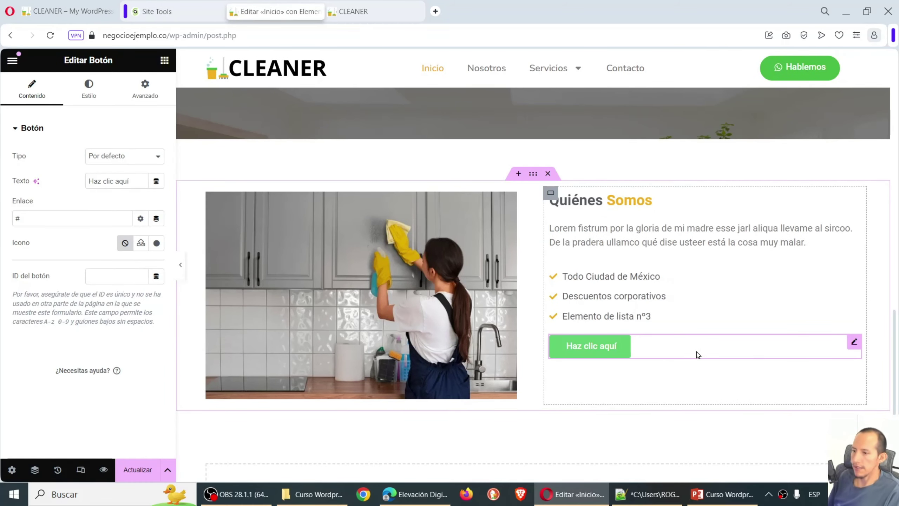
triple_click(122, 182)
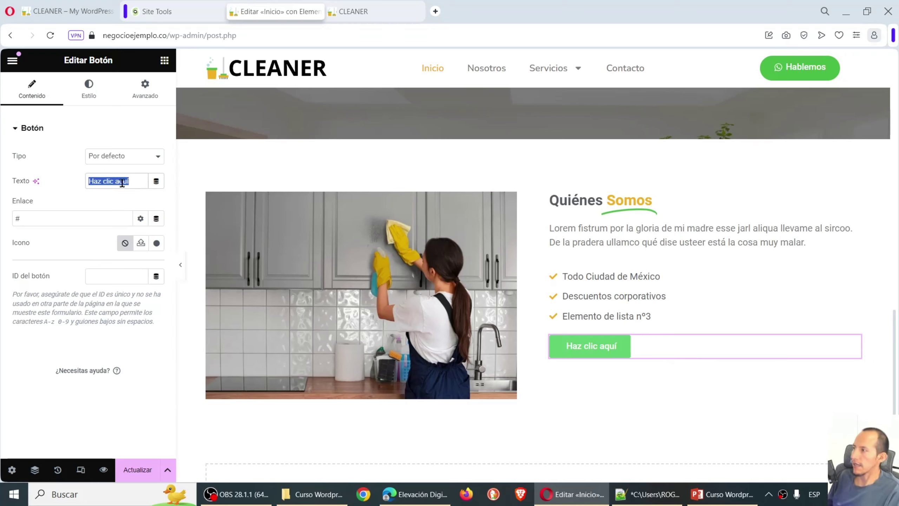
text(Con)
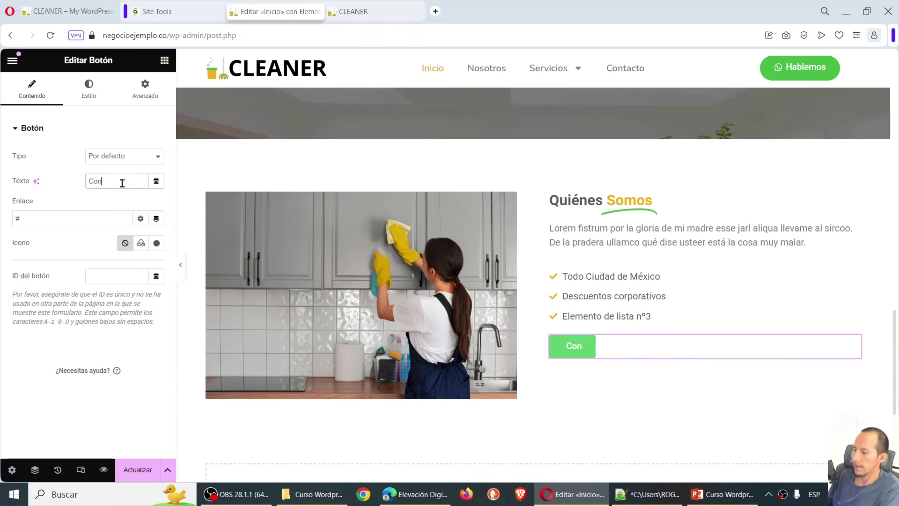
text(tactar)
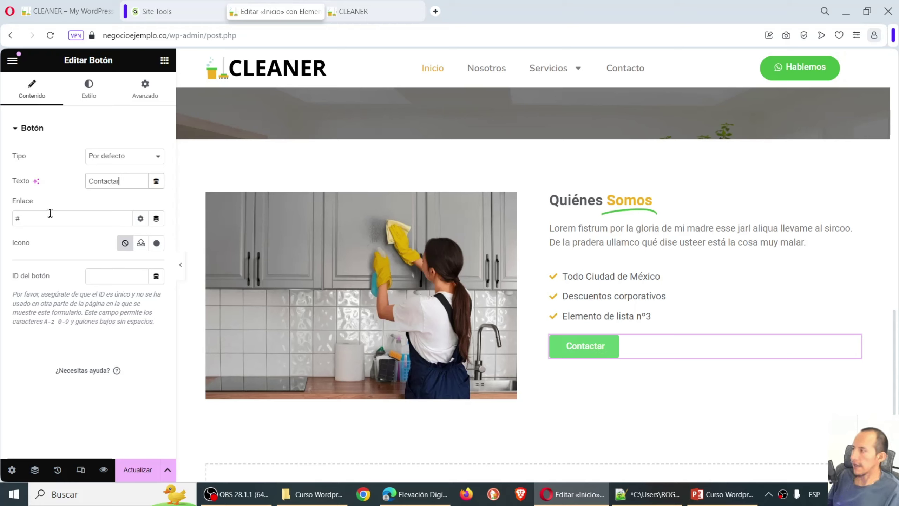
triple_click(50, 213)
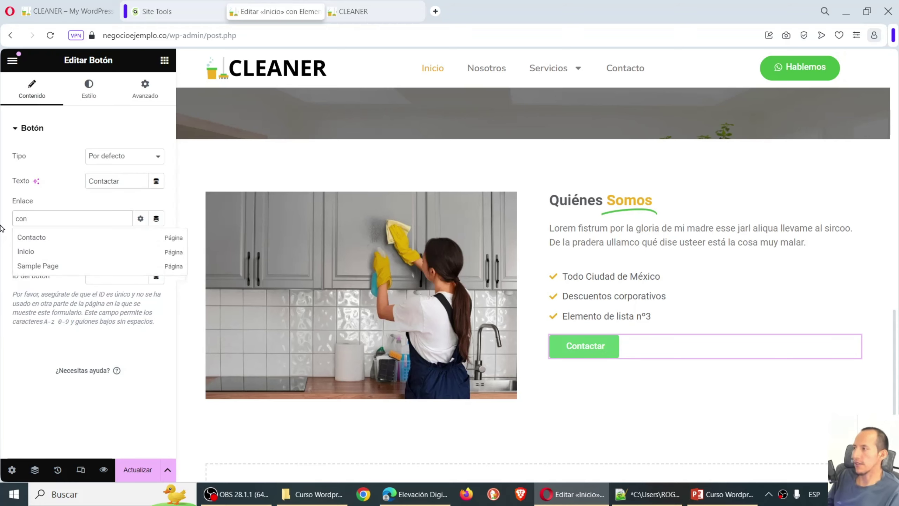
click(29, 236)
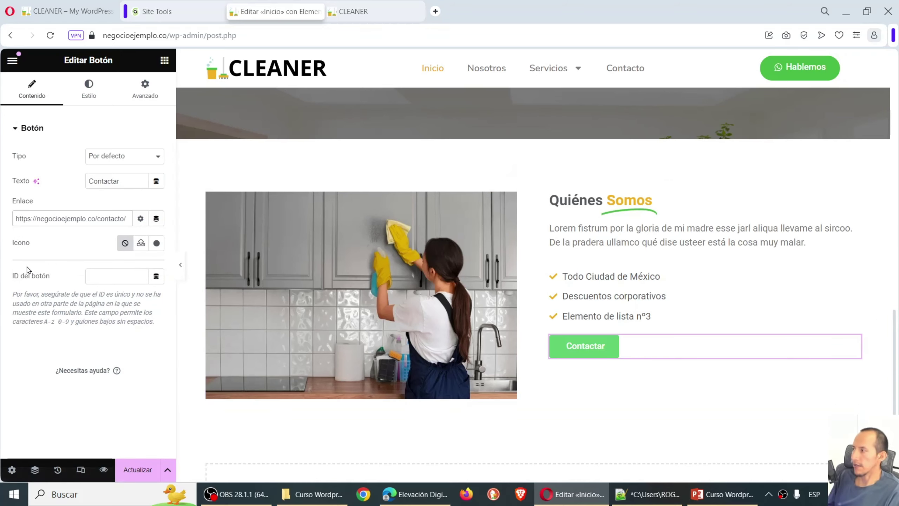
Add an arrow icon to the button, found by searching 'arr'
click(156, 244)
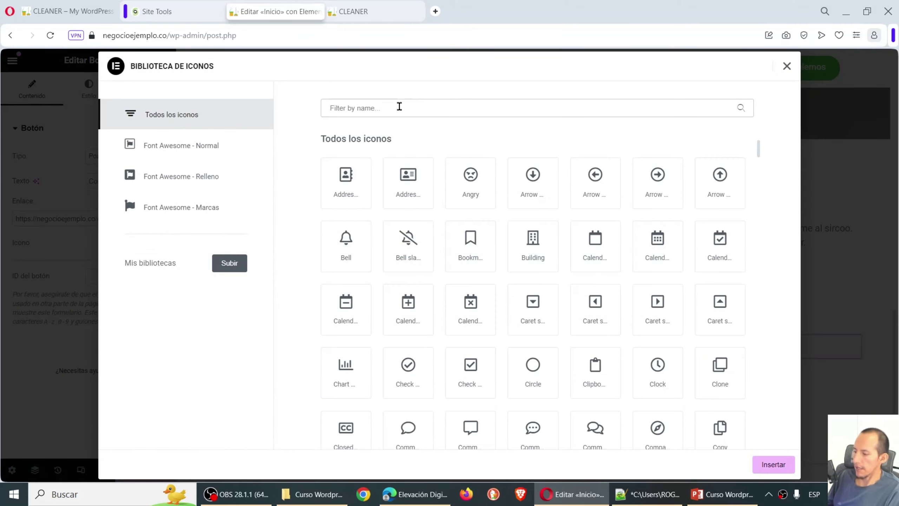
click(400, 106)
text(arr)
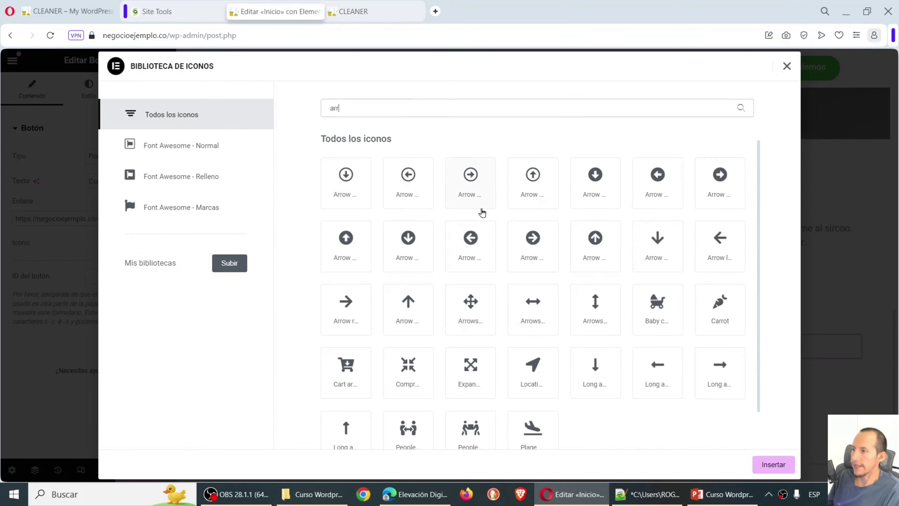
click(774, 463)
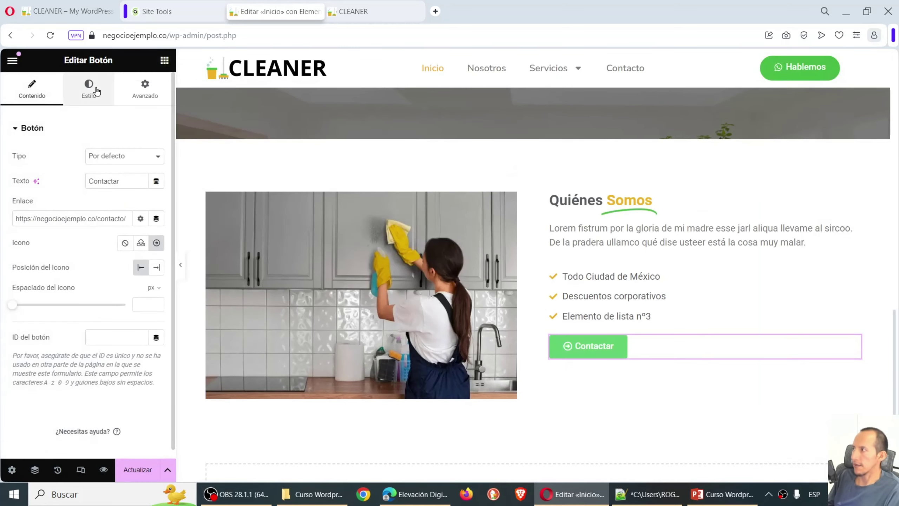
Fill the Contactar button with the global naranja amarillo colour
click(89, 89)
click(140, 304)
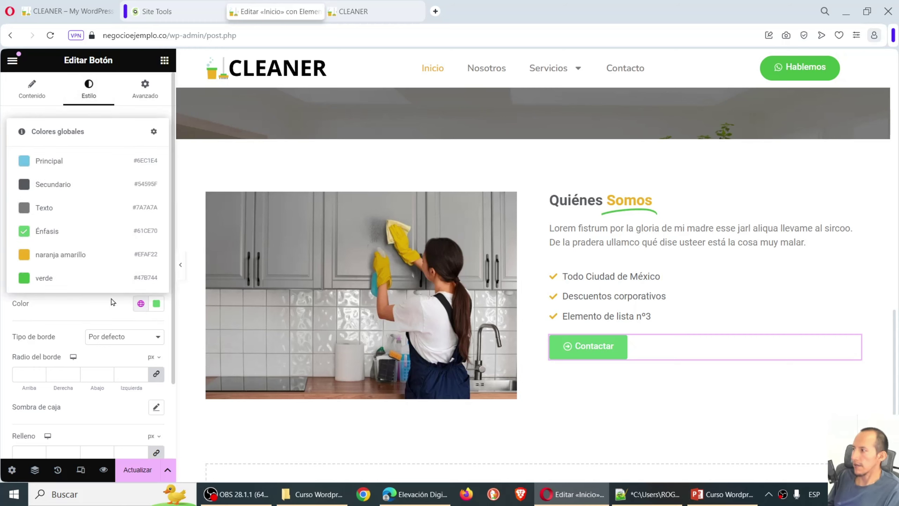
click(44, 255)
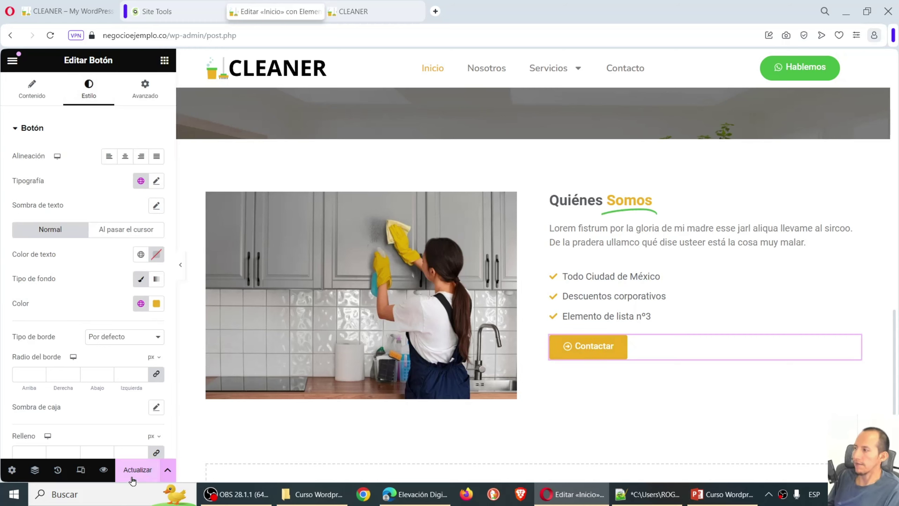
Give the button a Secundario hover colour with a Push hover animation, then save the page
click(139, 234)
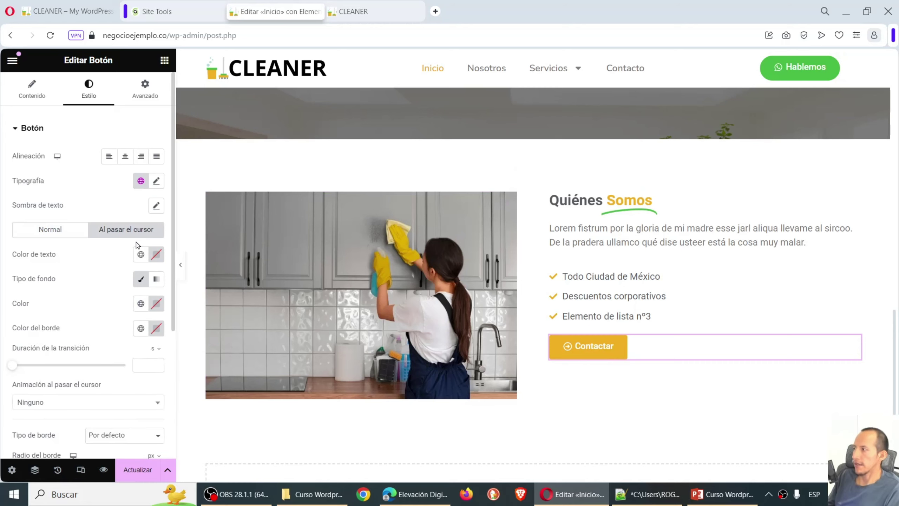
click(140, 304)
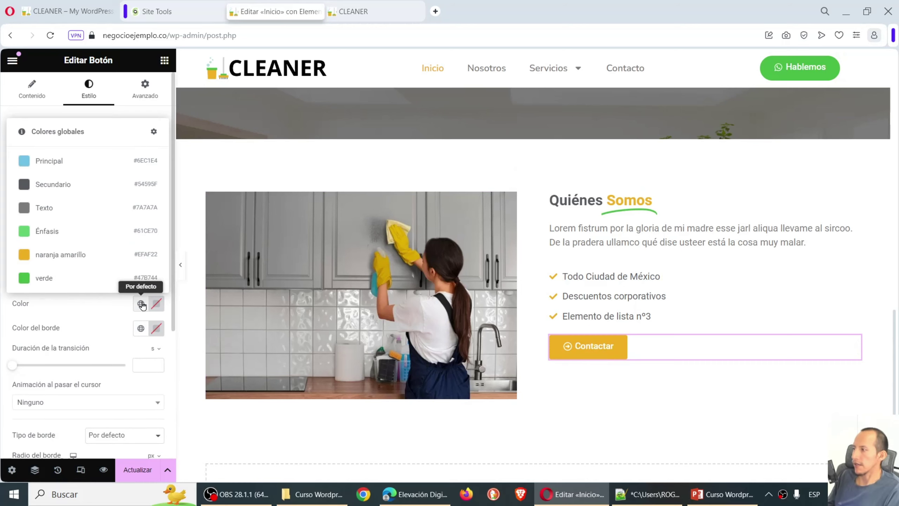
click(60, 185)
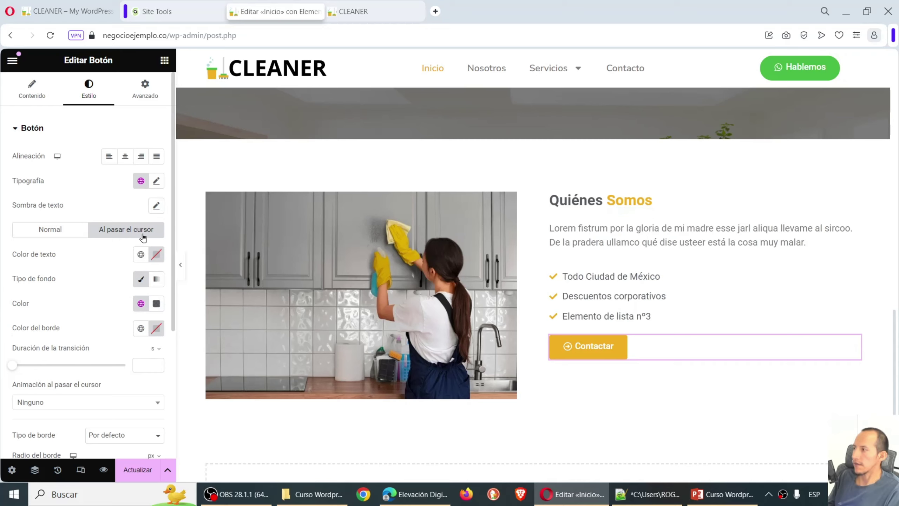
scroll(96, 294, down, 2)
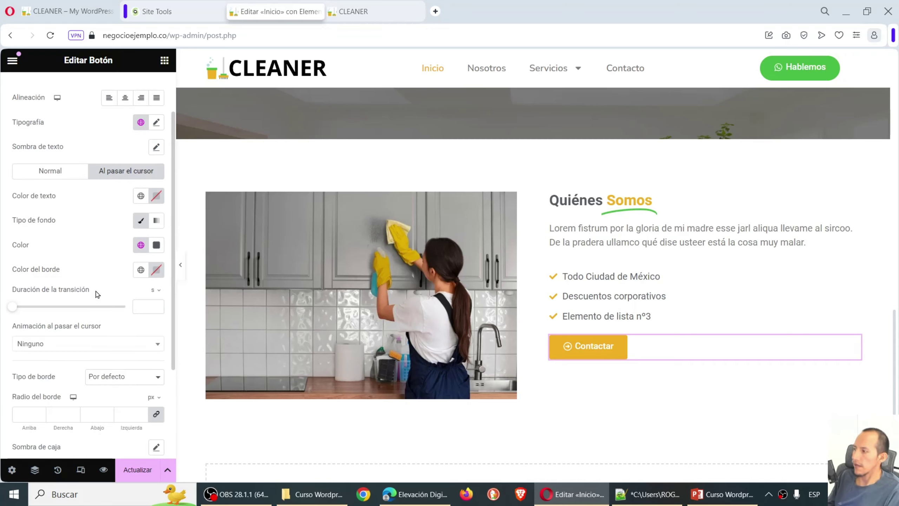
scroll(96, 290, down, 4)
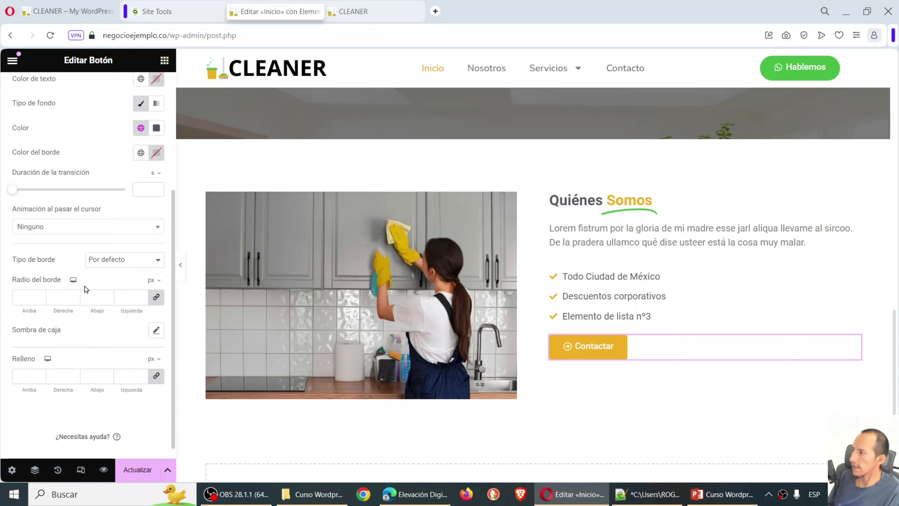
scroll(88, 289, up, 6)
scroll(103, 289, down, 2)
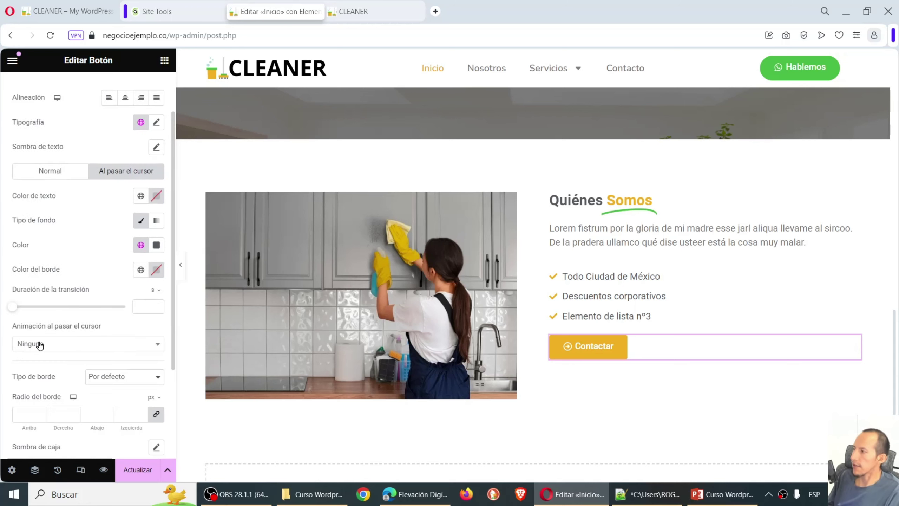
click(52, 349)
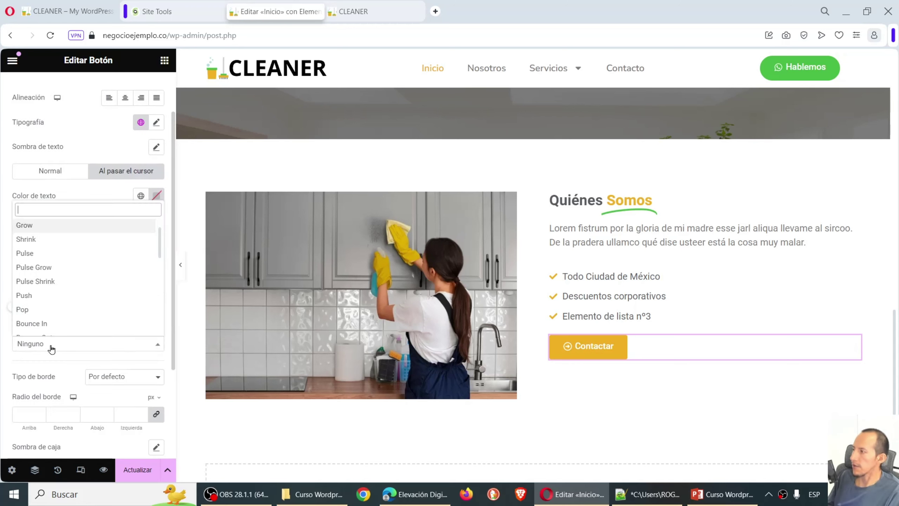
click(41, 297)
click(138, 470)
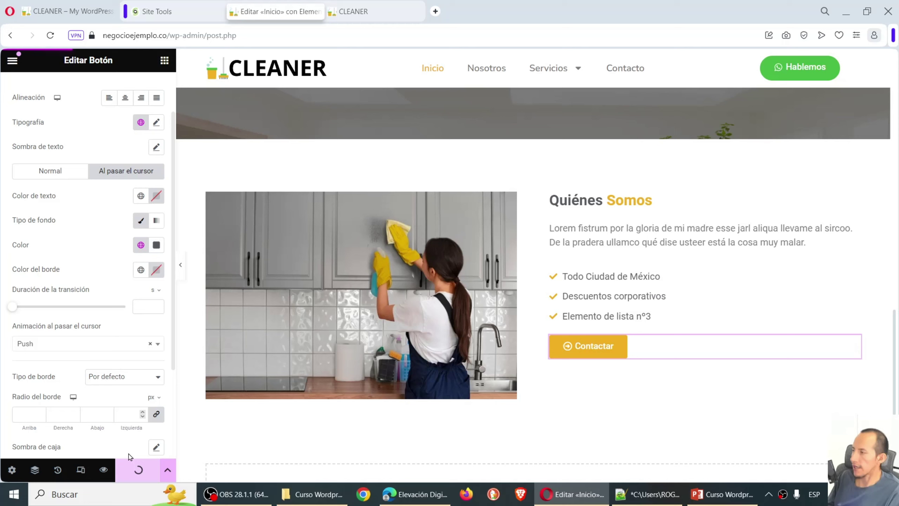
Reload the live CLEANER homepage and scroll to the yellow Contactar button in Quiénes Somos
click(353, 5)
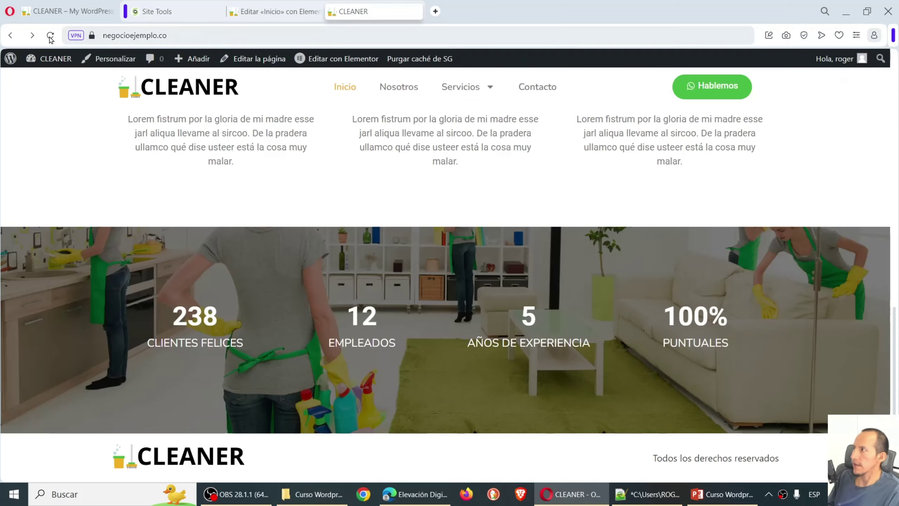
click(50, 35)
scroll(58, 196, down, 8)
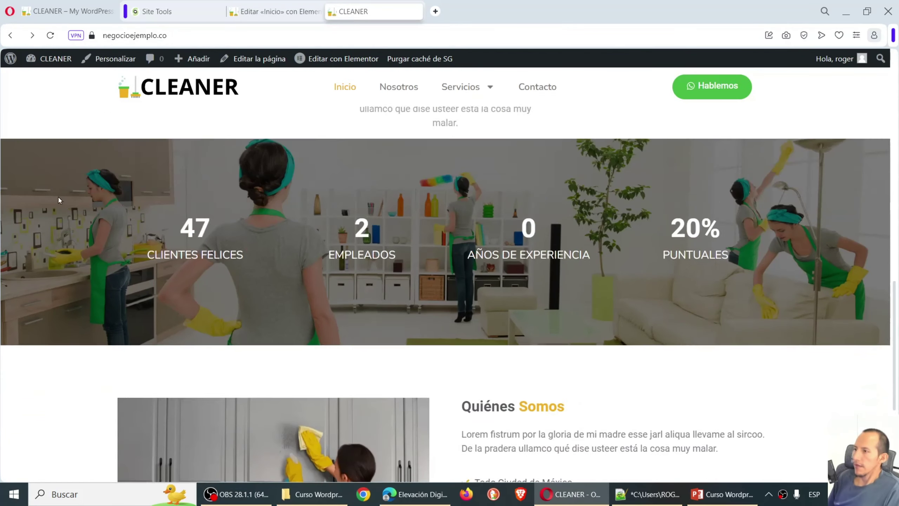
scroll(77, 230, down, 1)
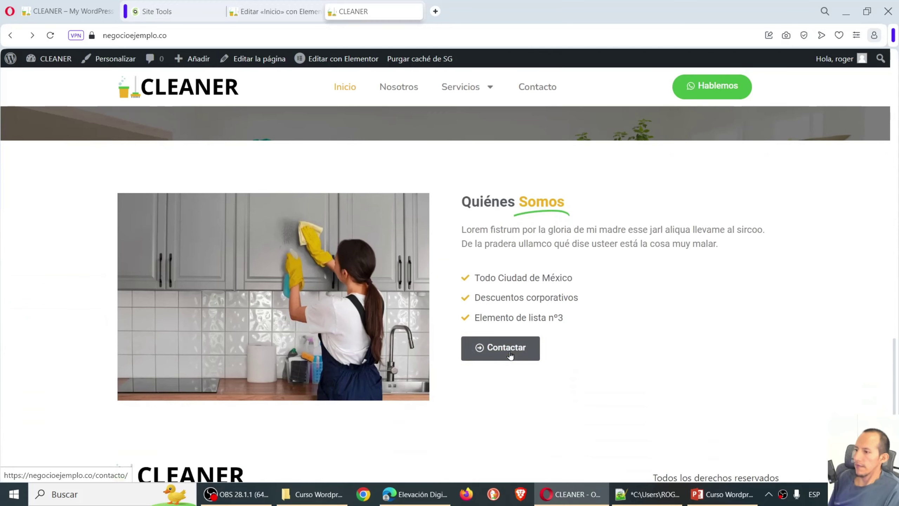
scroll(688, 384, down, 1)
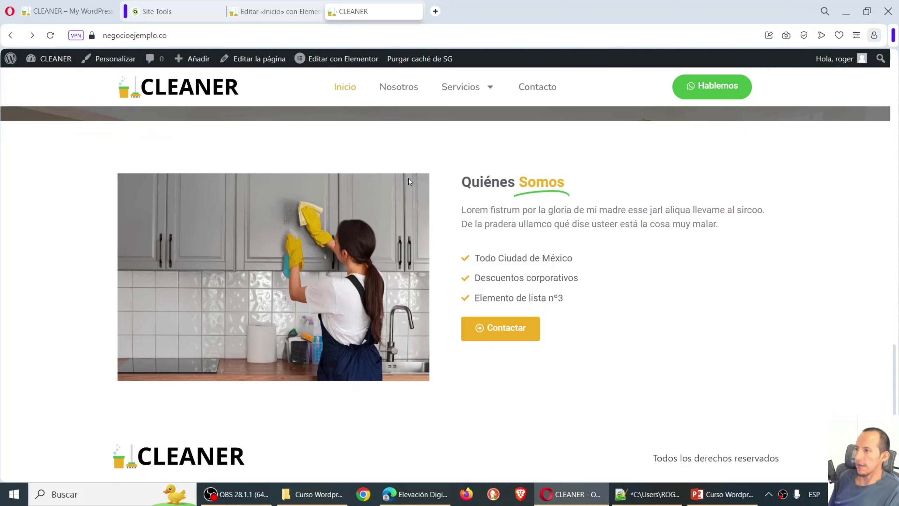
drag(459, 181, 560, 183)
click(548, 200)
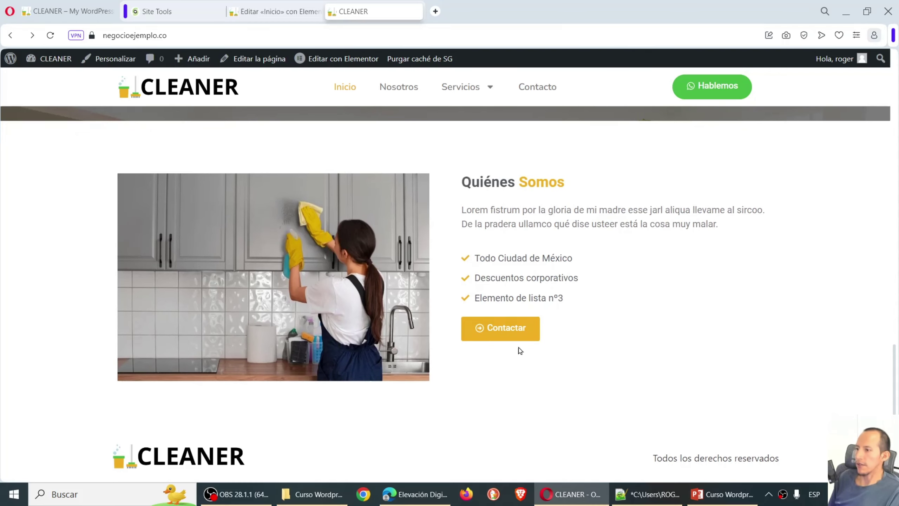
Set the Quiénes Somos container's Alinear elementos to Centro and save the page
click(293, 10)
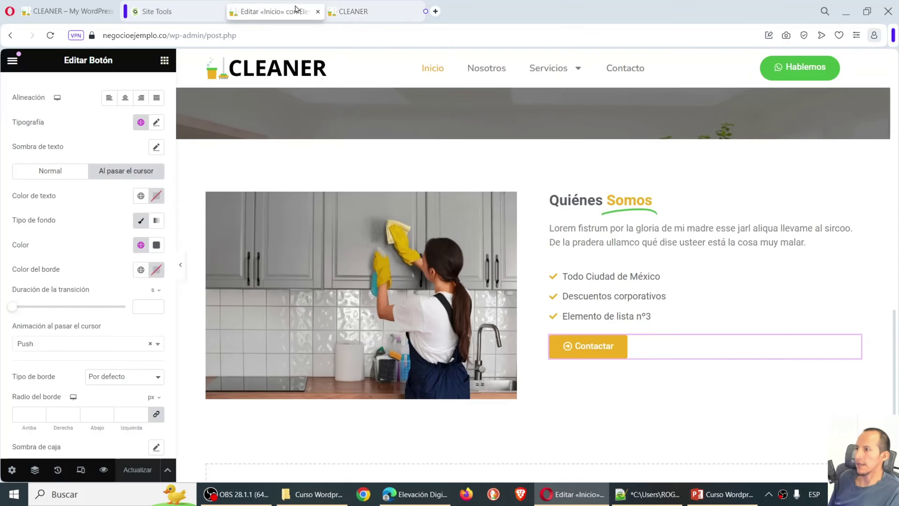
click(533, 174)
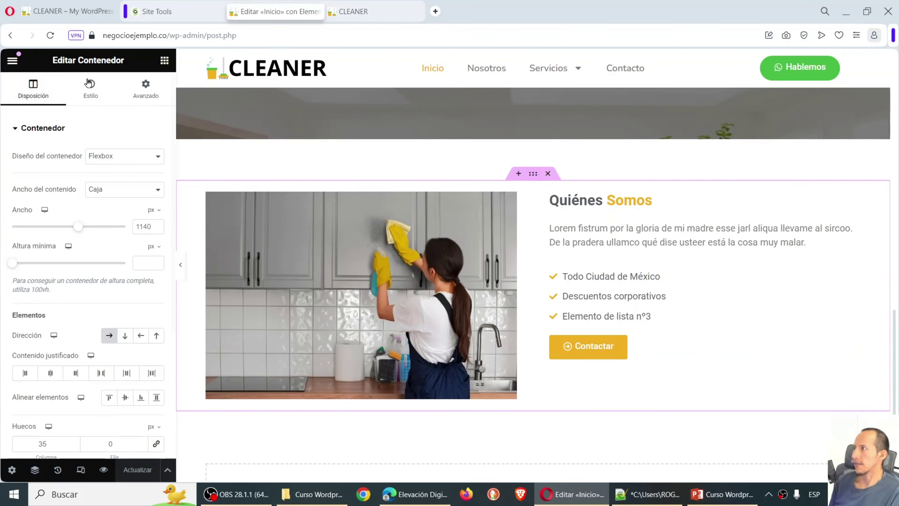
scroll(33, 286, down, 3)
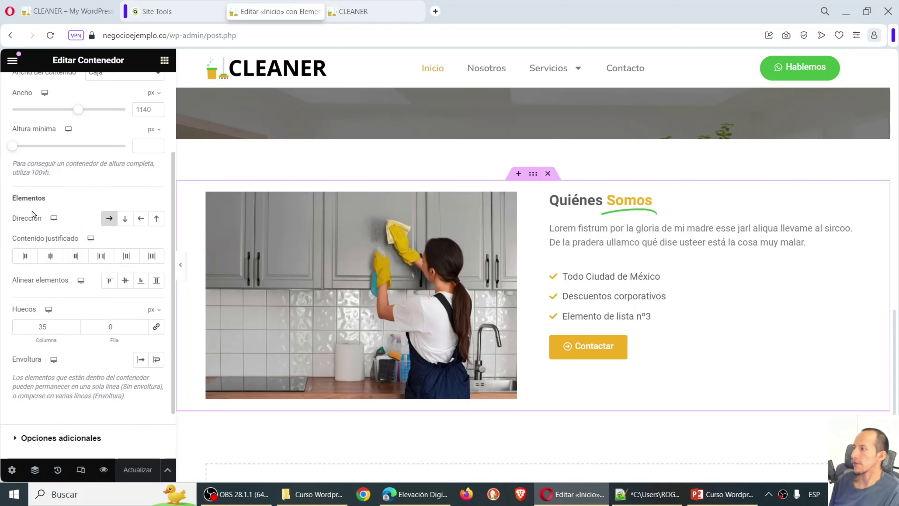
click(126, 287)
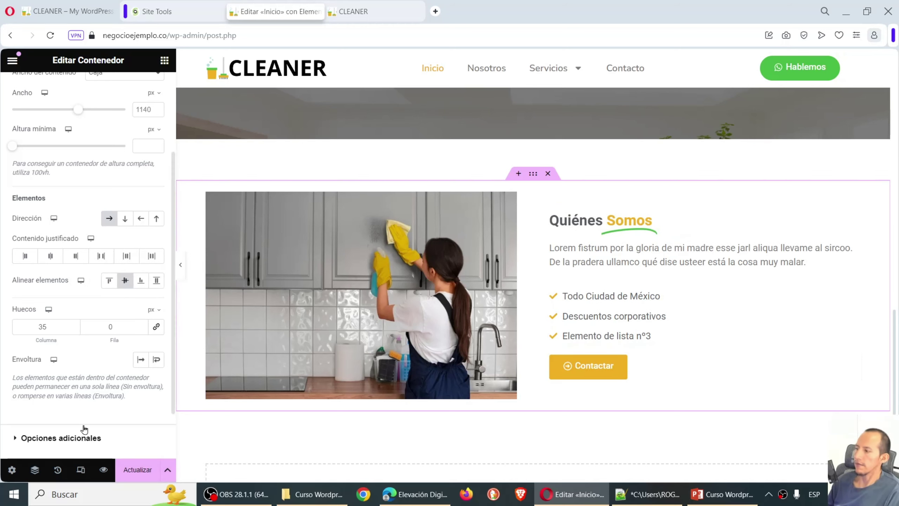
click(130, 471)
Switch the editor preview to Móvil vertical and scroll to the Quiénes Somos section
click(81, 470)
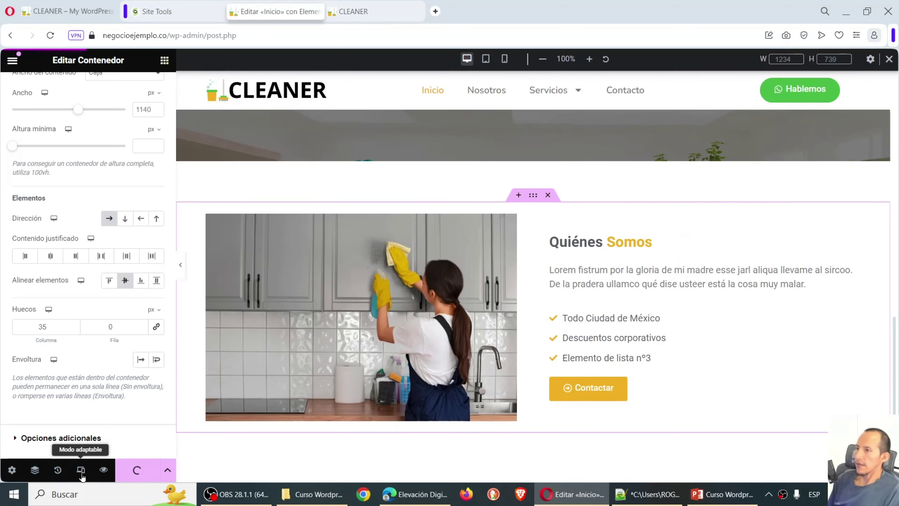
click(504, 59)
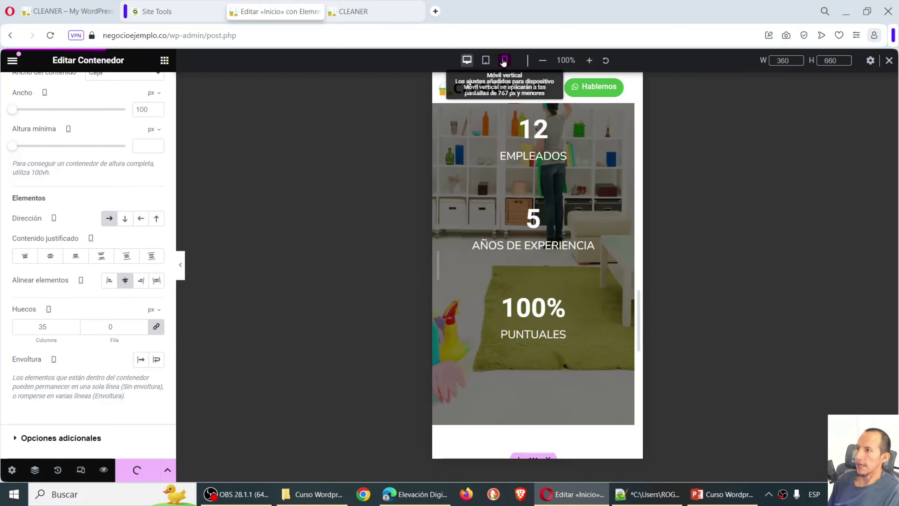
scroll(568, 254, down, 8)
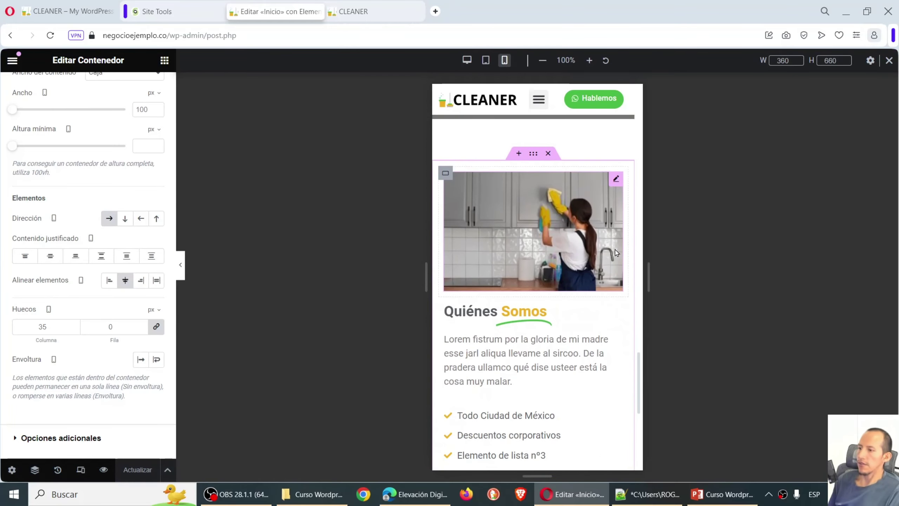
scroll(615, 258, down, 3)
scroll(615, 230, up, 3)
scroll(566, 270, down, 2)
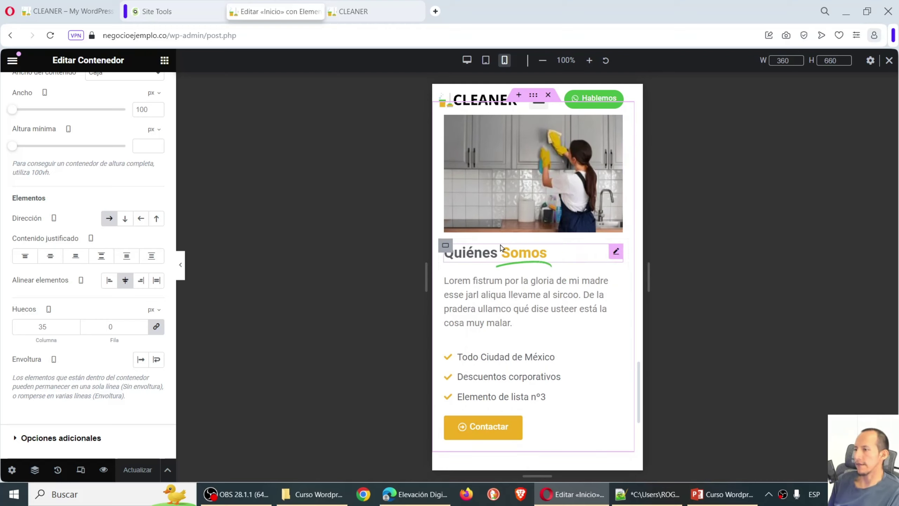
scroll(520, 256, up, 2)
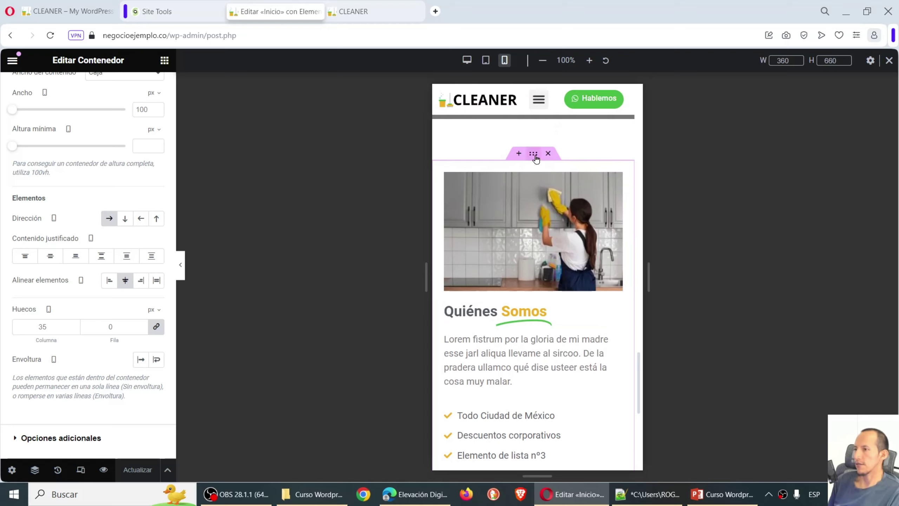
scroll(45, 202, up, 3)
scroll(56, 269, down, 5)
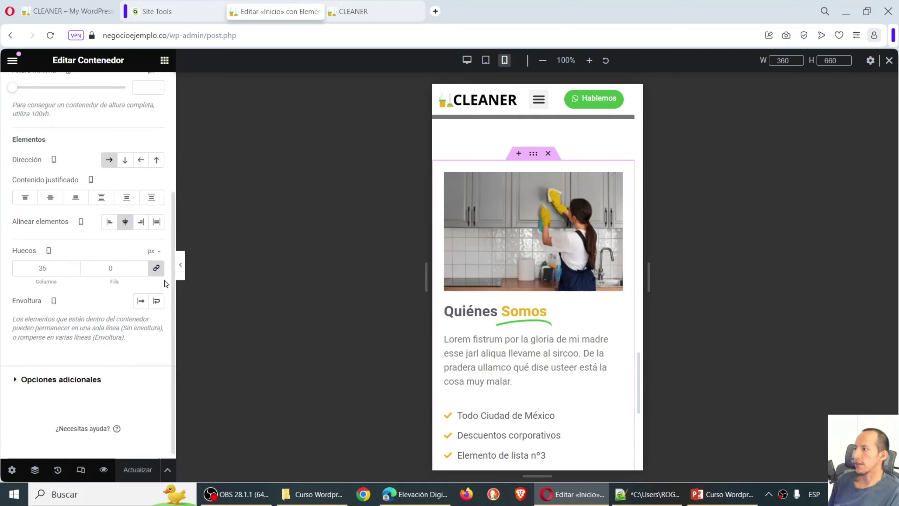
Unlink the mobile gaps, set Columna to 0 and Fila to 30, then return to desktop and save
click(156, 268)
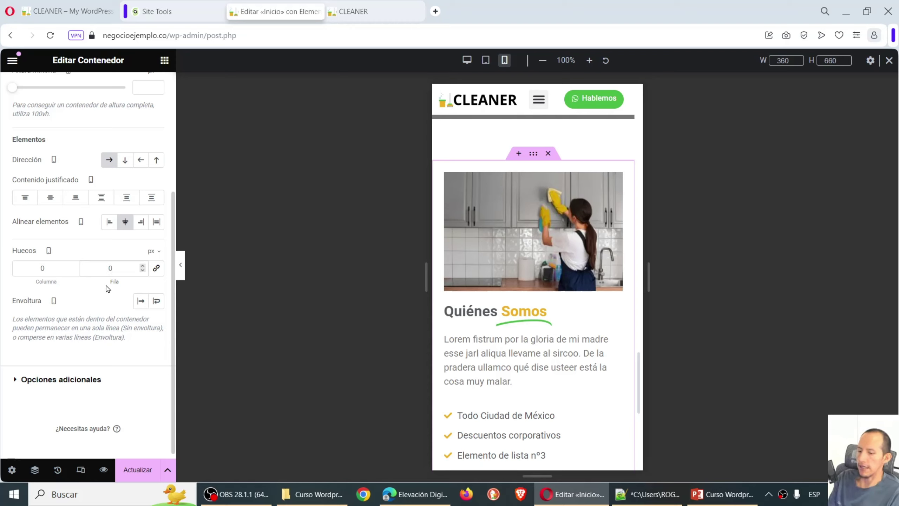
text(4)
drag(140, 268, 97, 267)
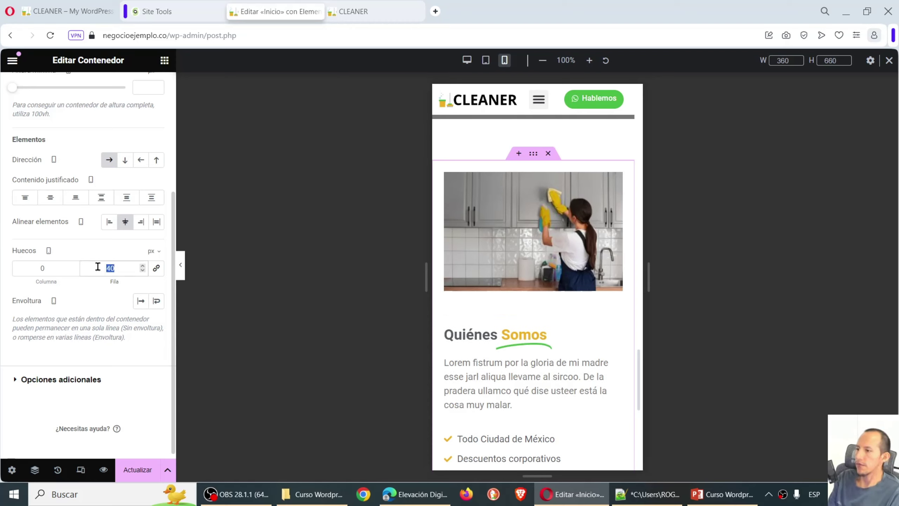
text(30)
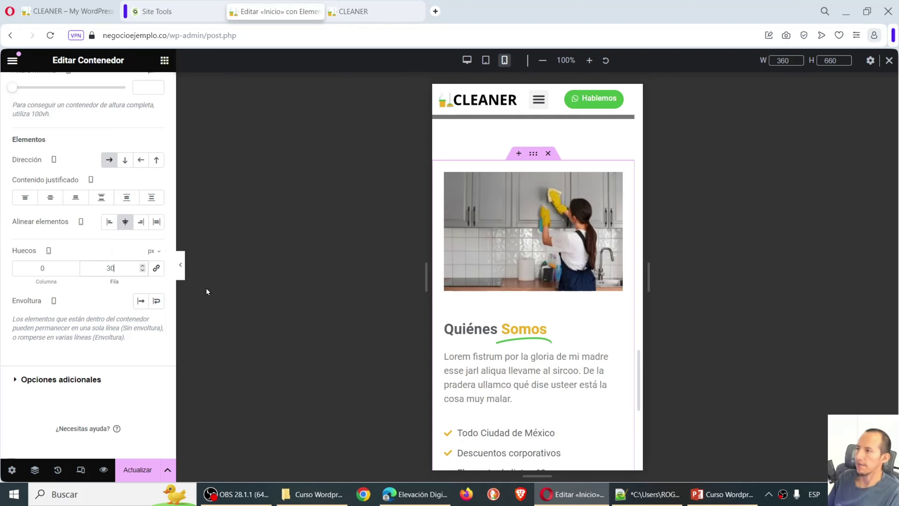
scroll(586, 281, down, 5)
scroll(586, 281, up, 8)
scroll(502, 116, down, 2)
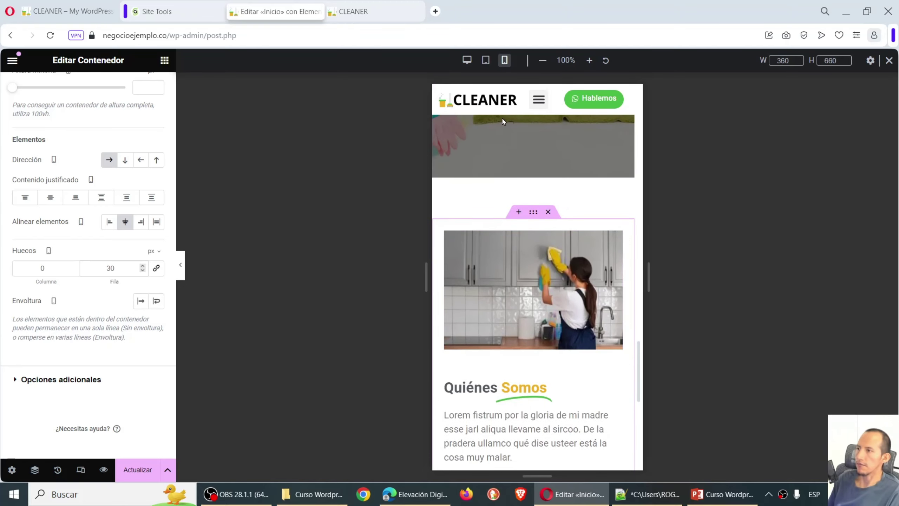
click(467, 60)
click(137, 469)
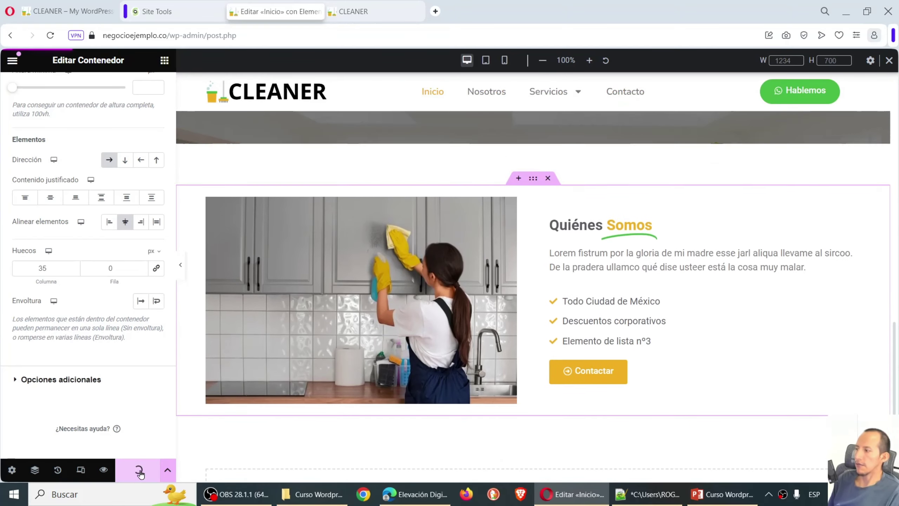
Check the Quiénes Somos section on the live CLEANER homepage, then go back to the editor
click(69, 5)
scroll(530, 312, down, 8)
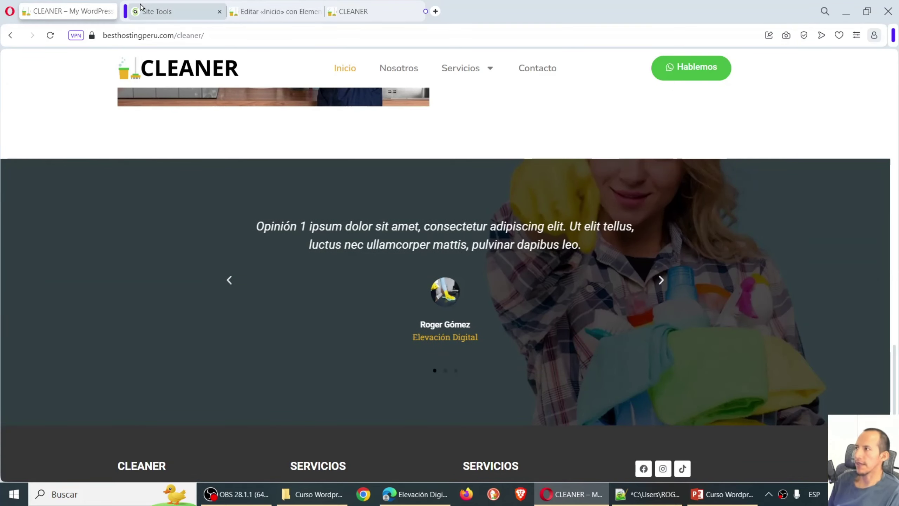
click(298, 8)
scroll(374, 121, down, 7)
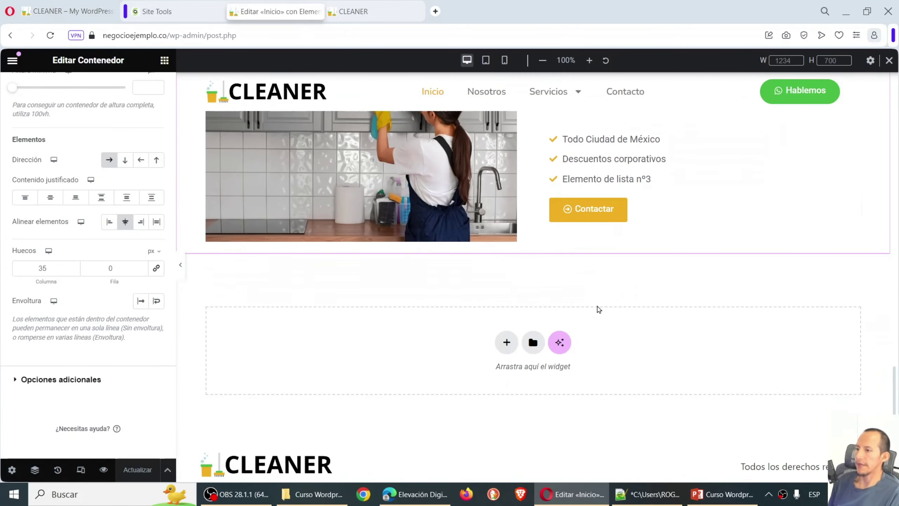
Add a three-column Flexbox row and place a Testimonial Carousel in the middle column
click(506, 334)
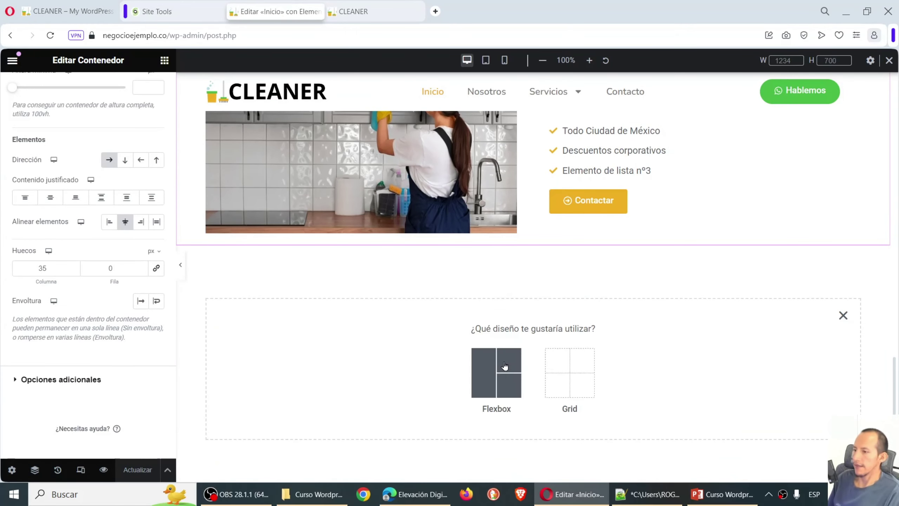
click(503, 384)
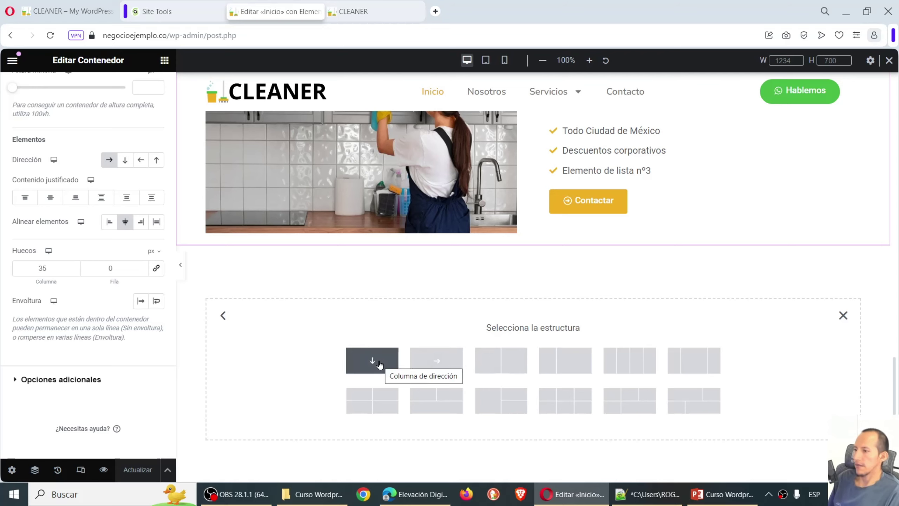
click(701, 368)
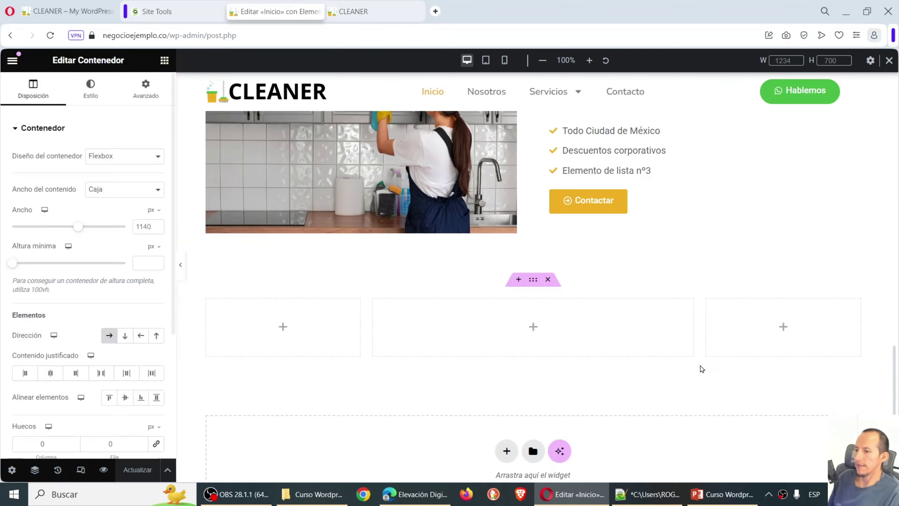
click(534, 330)
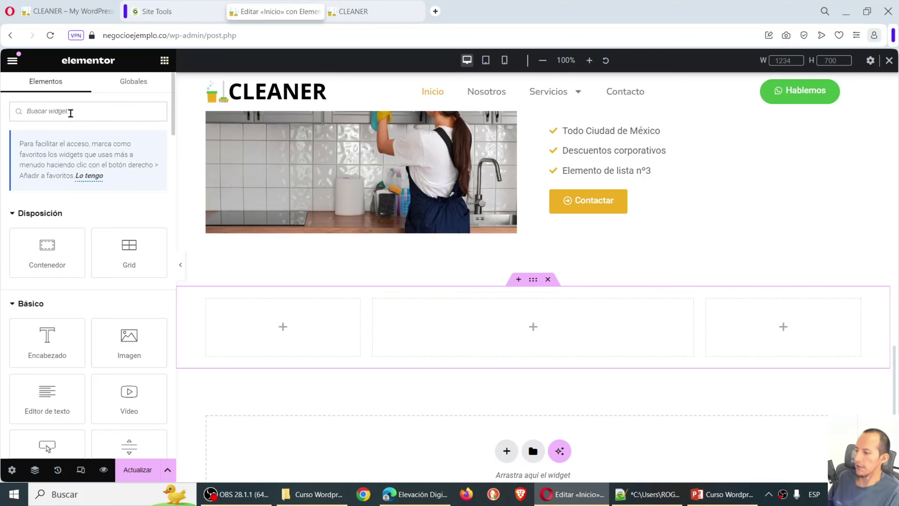
text(test)
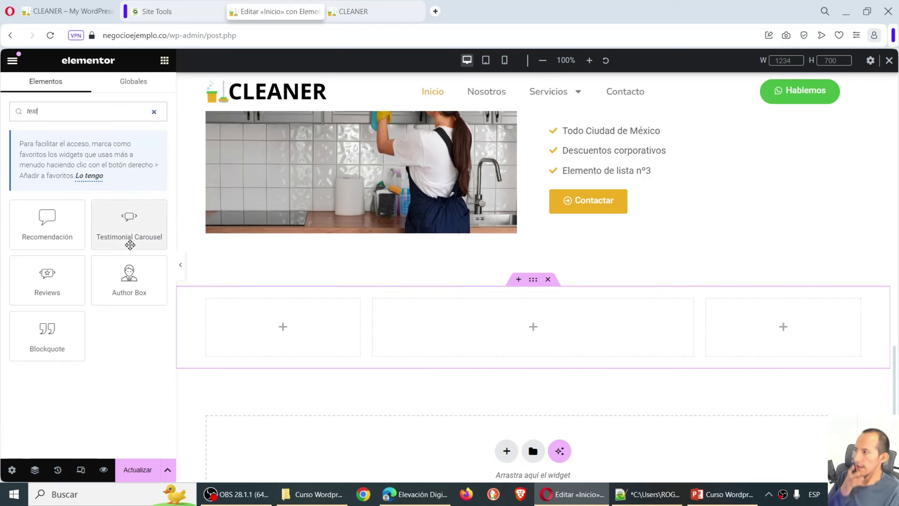
drag(139, 213, 535, 324)
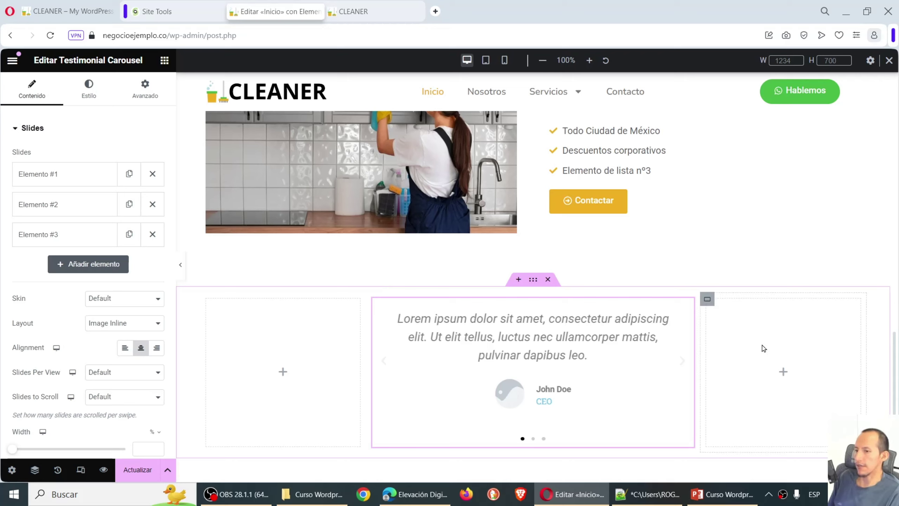
Set the left column's Ancho to 15%
click(206, 299)
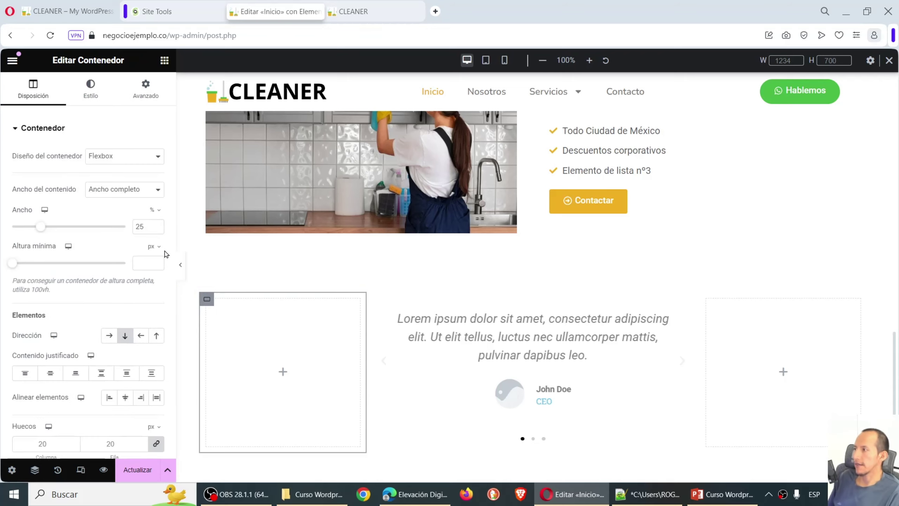
text(15)
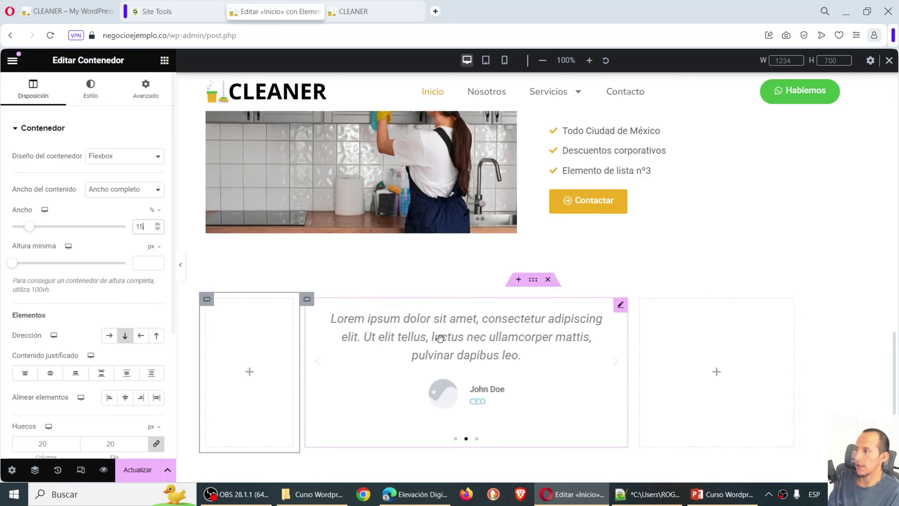
click(641, 300)
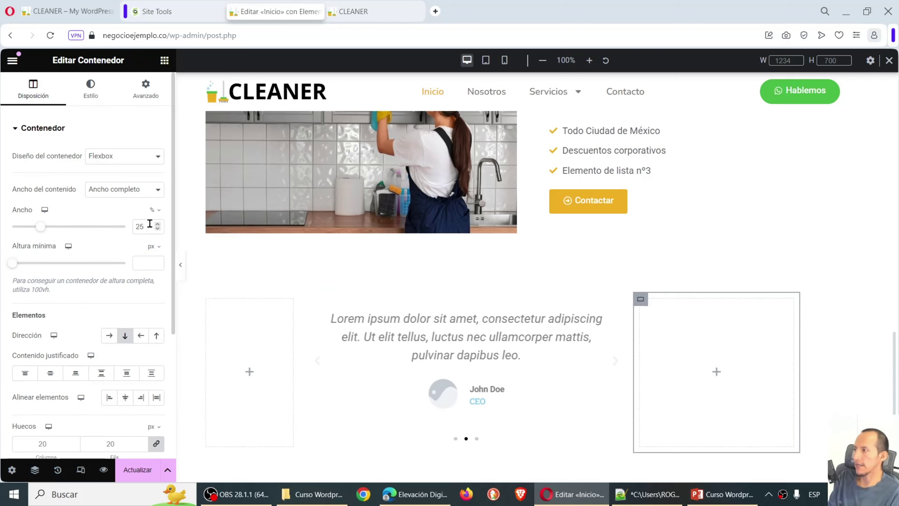
Set the right column's width to 15% and the middle column's width to 70%
text(15)
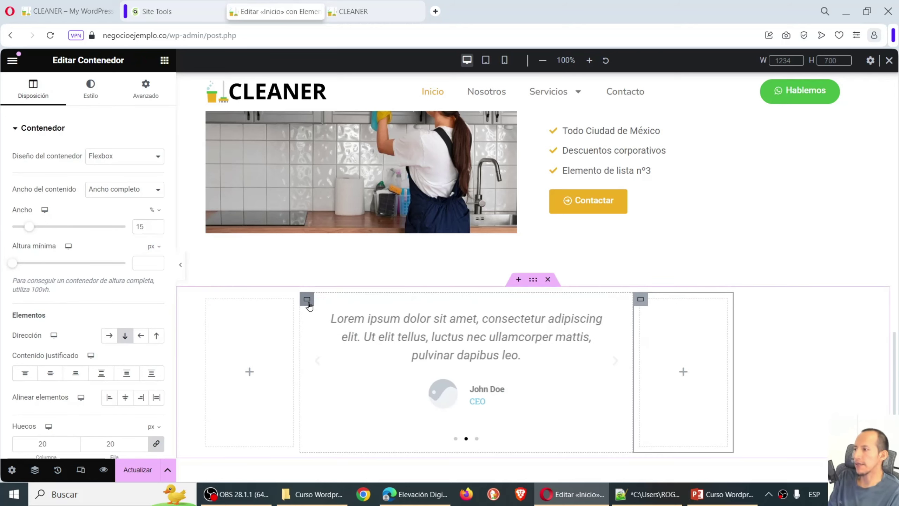
click(307, 299)
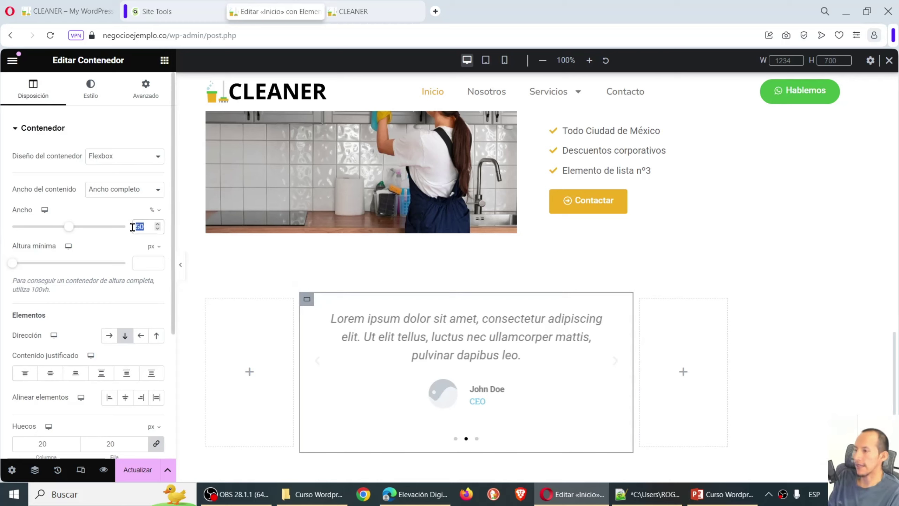
text(70)
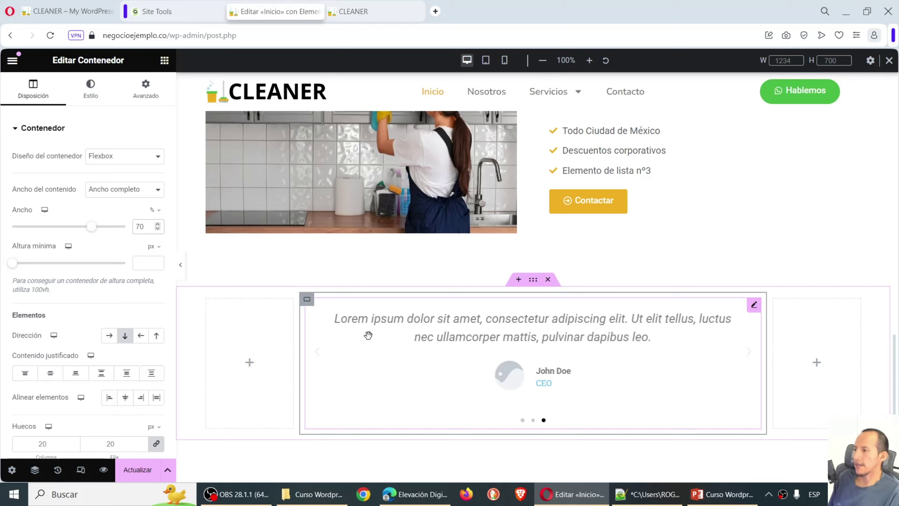
Unlink the row's padding and give it 70 px top and bottom padding
click(534, 281)
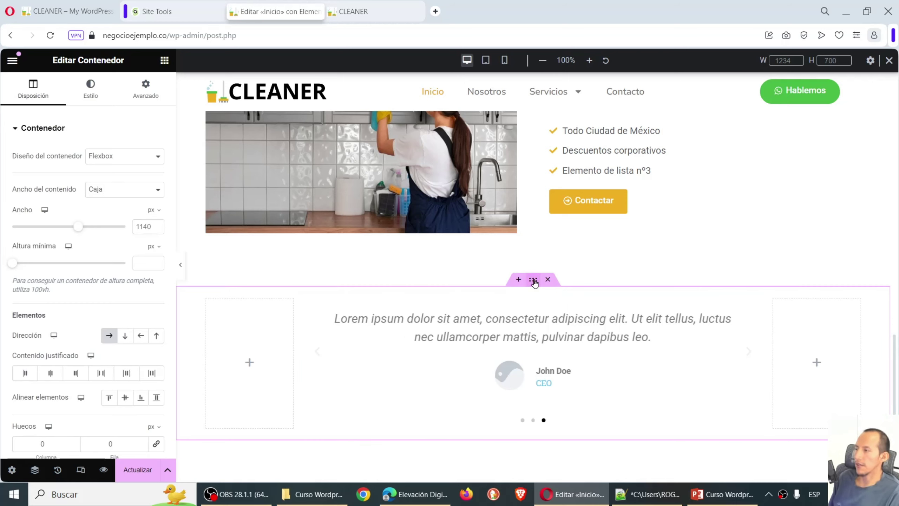
click(146, 93)
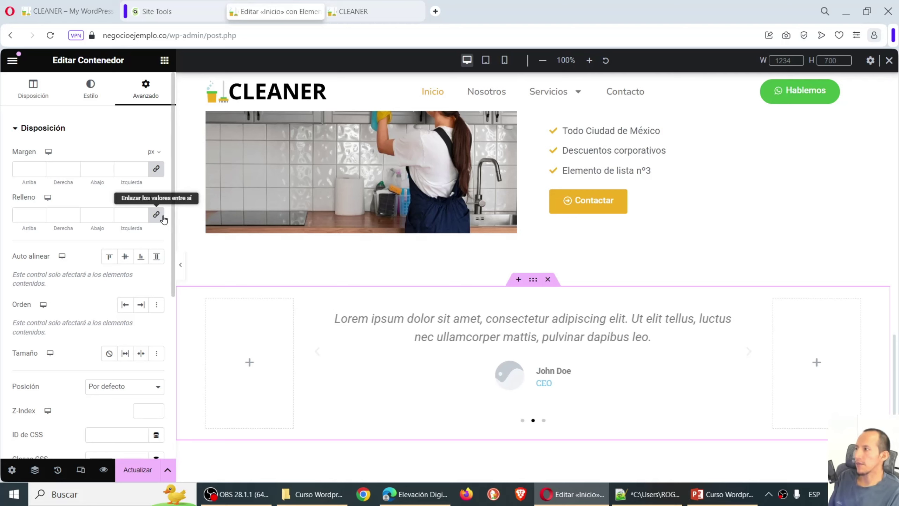
click(157, 216)
click(22, 213)
text(70)
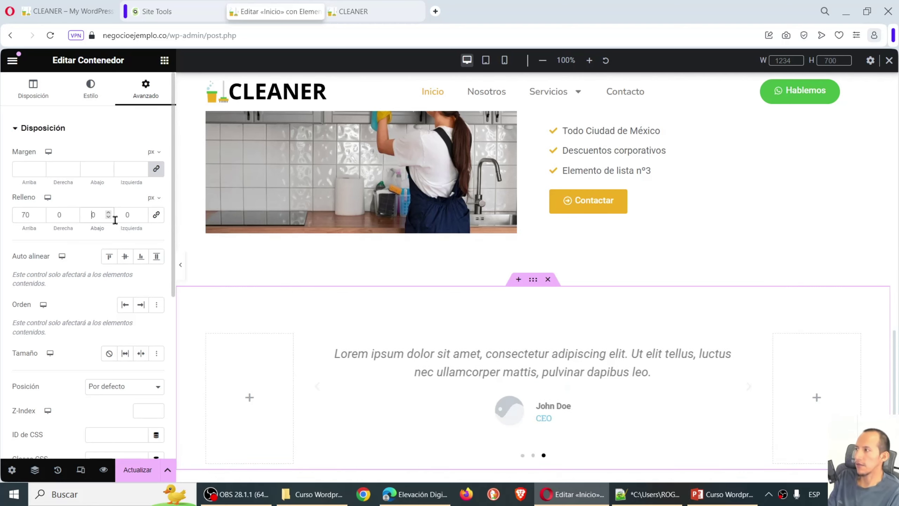
scroll(402, 264, down, 2)
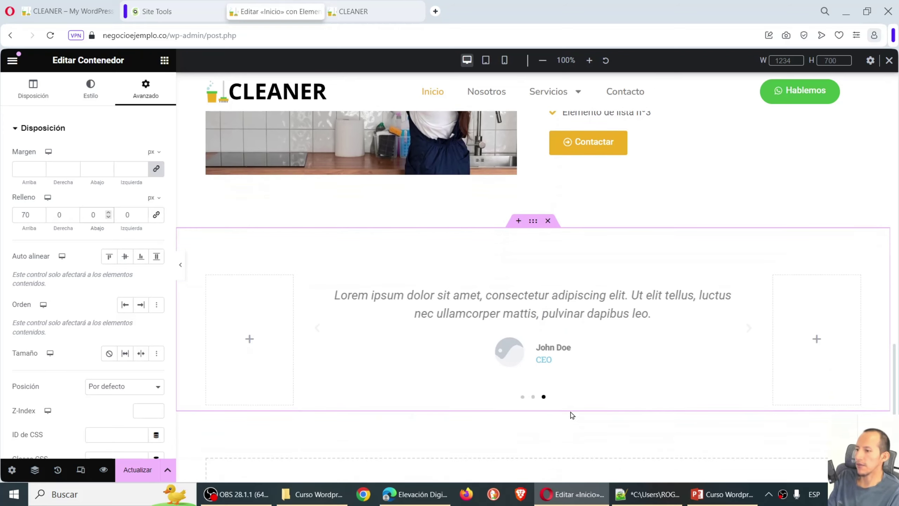
text(7)
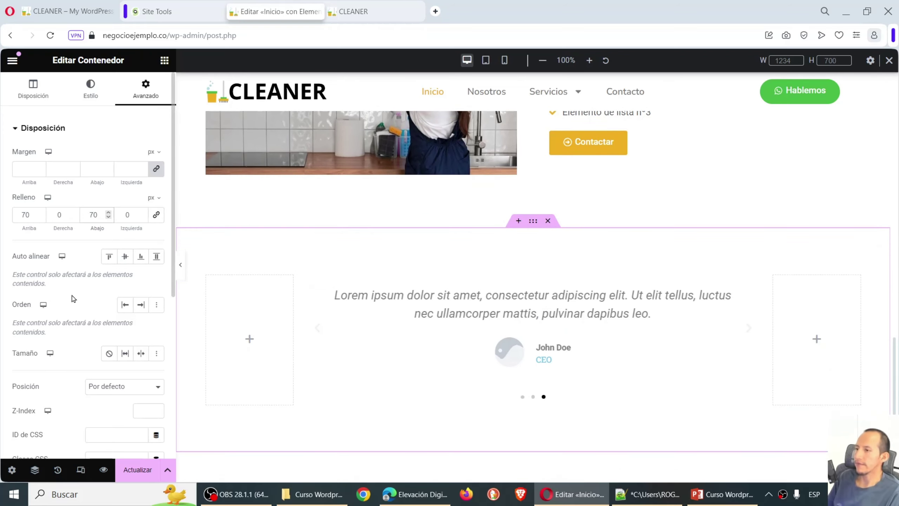
click(92, 99)
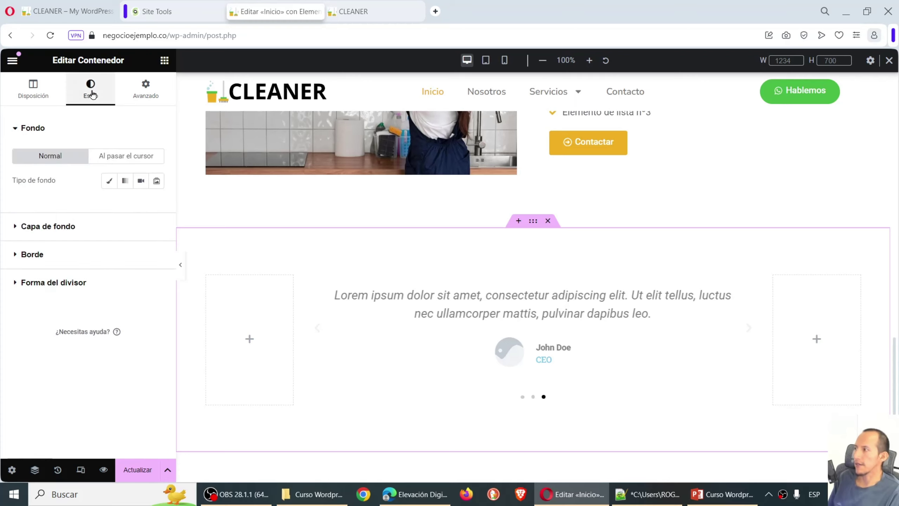
Give the section a classic background using the uploaded testimonios.jpg image
click(108, 182)
click(86, 264)
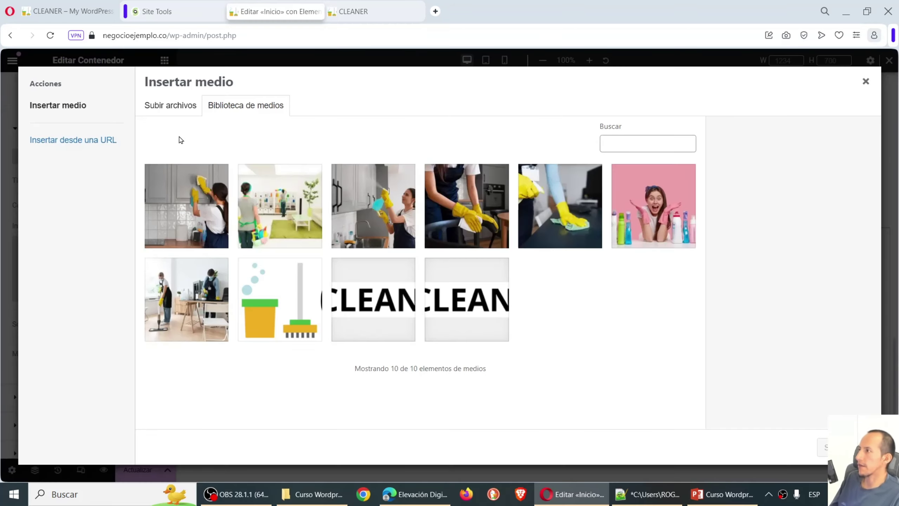
click(169, 102)
click(542, 276)
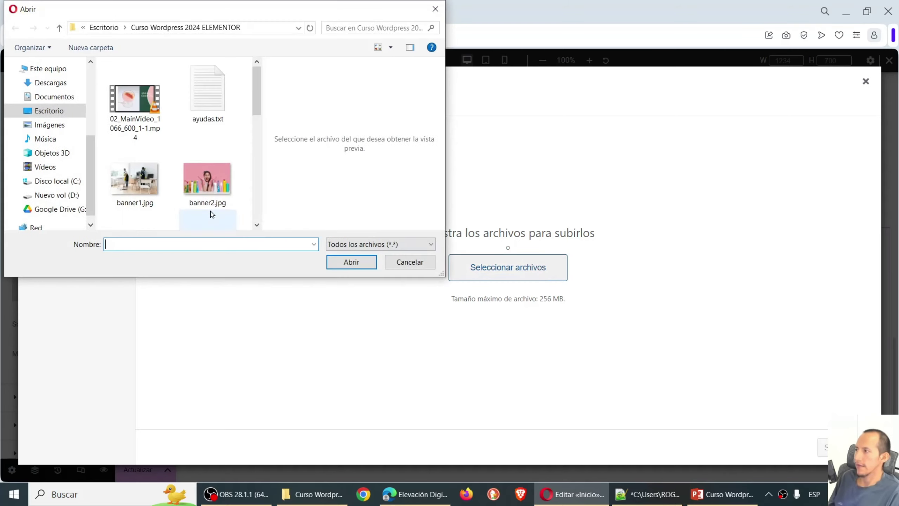
scroll(216, 176, down, 5)
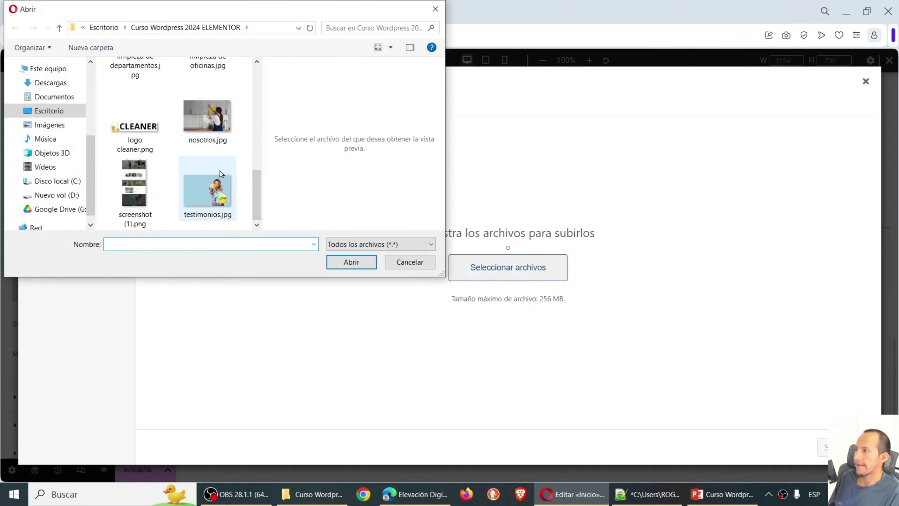
double_click(200, 200)
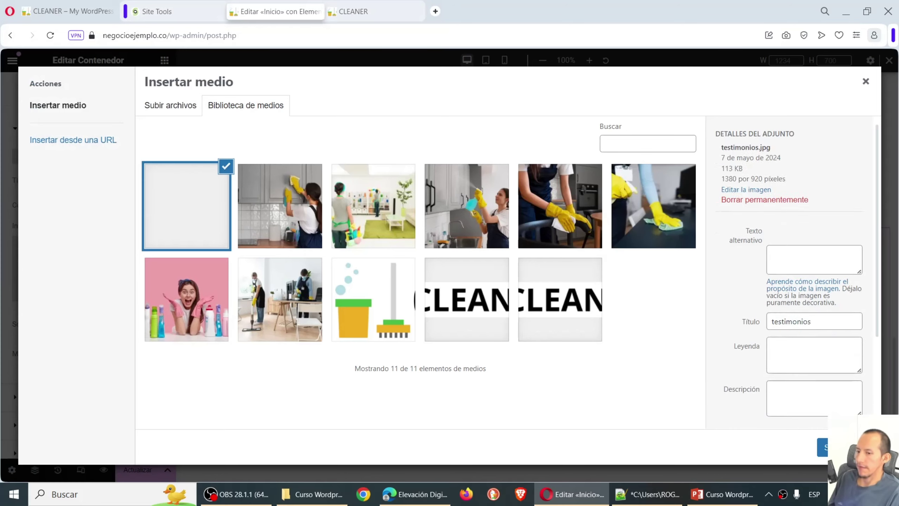
click(822, 447)
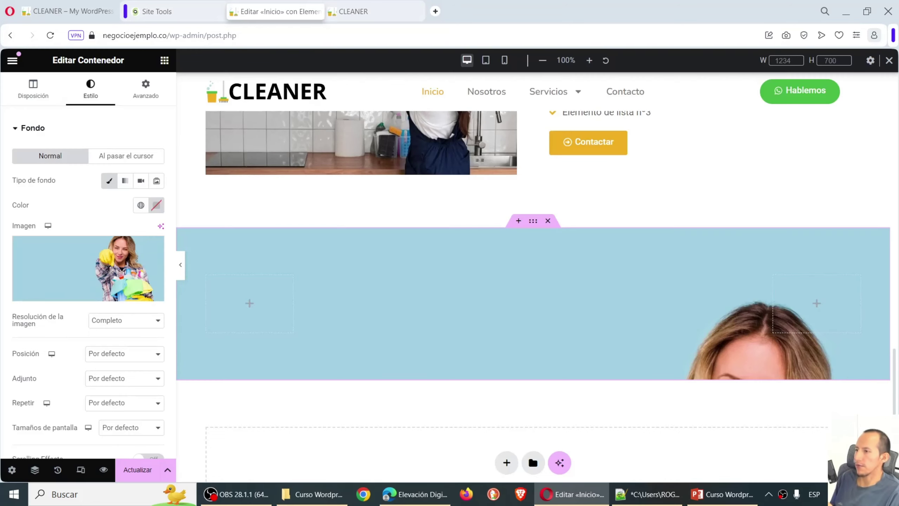
Set the background image to Fijo attachment, No repetir, and Cubrir size
scroll(478, 362, down, 2)
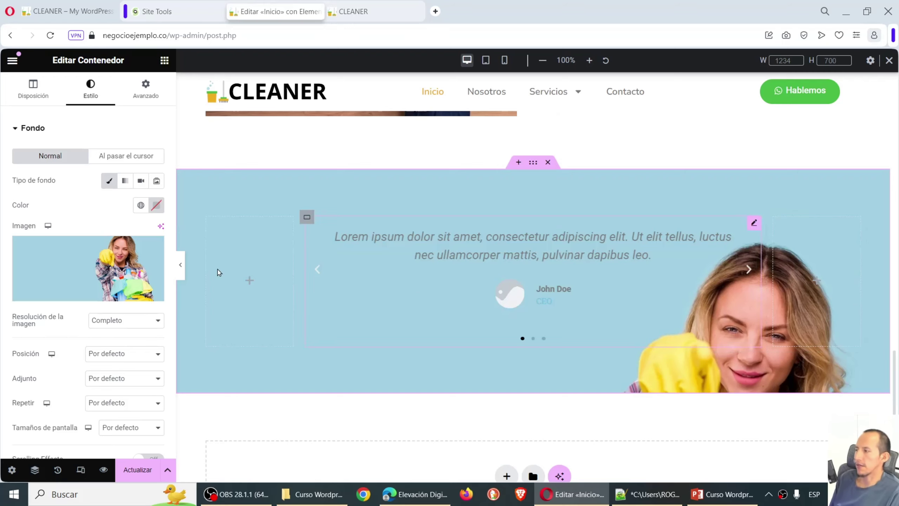
scroll(24, 326, down, 2)
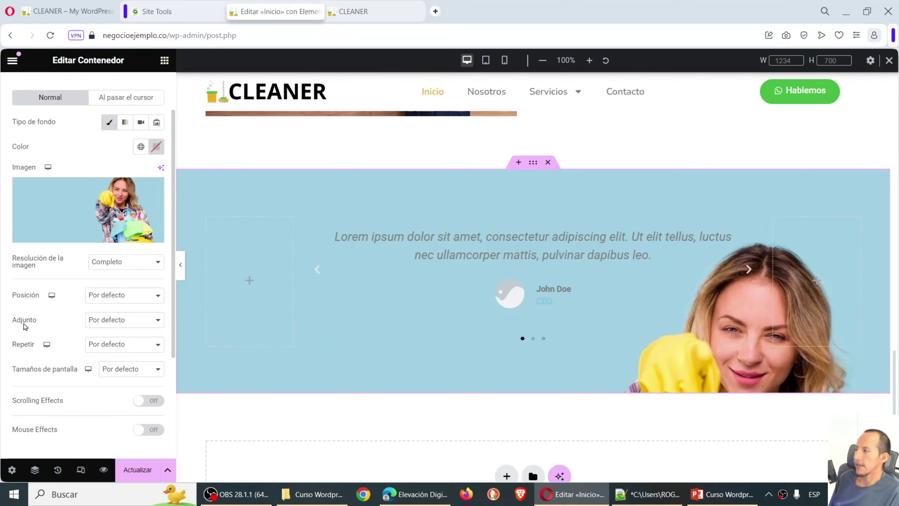
click(110, 304)
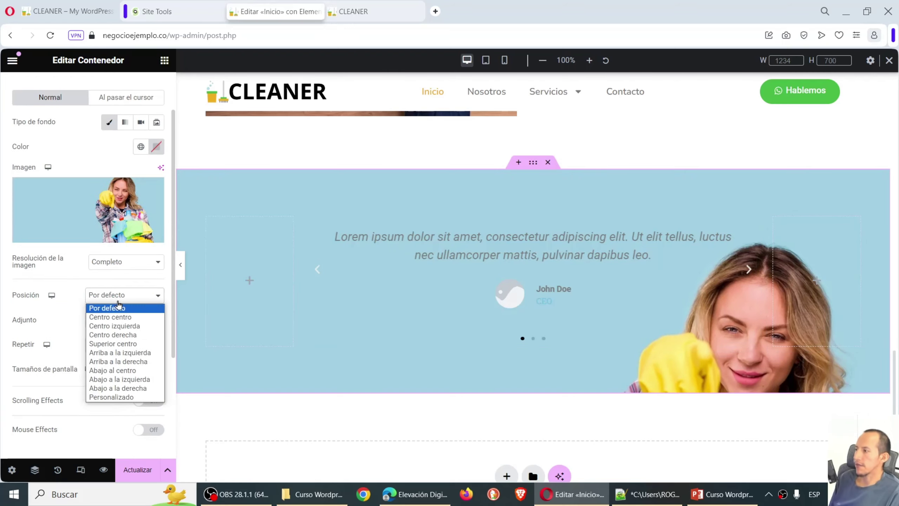
click(10, 296)
click(111, 320)
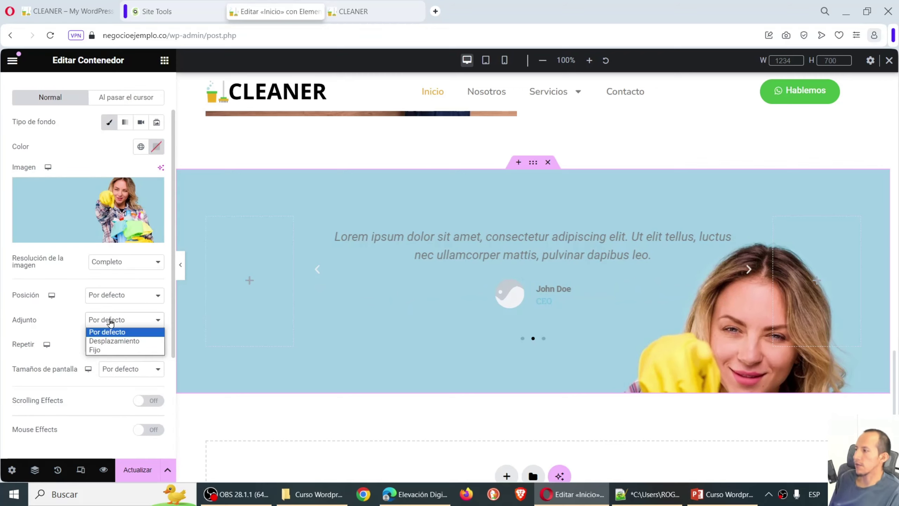
click(110, 321)
click(110, 321)
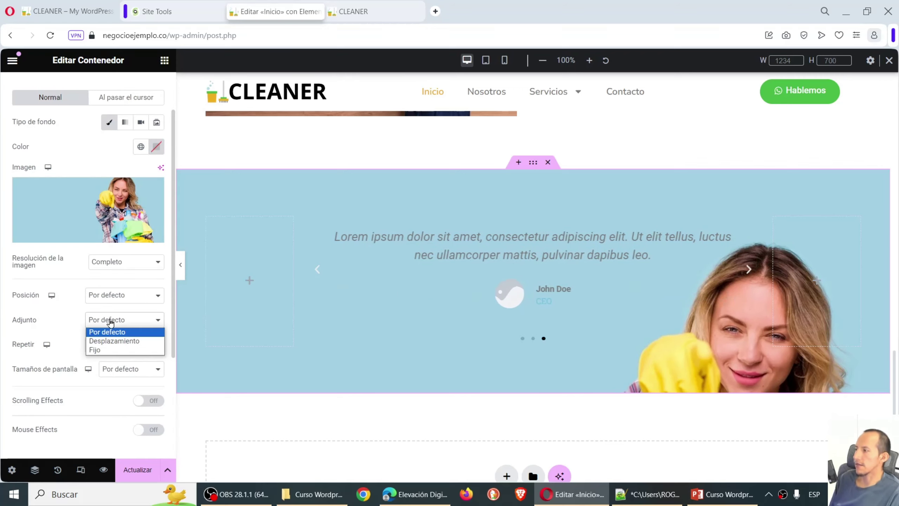
click(112, 350)
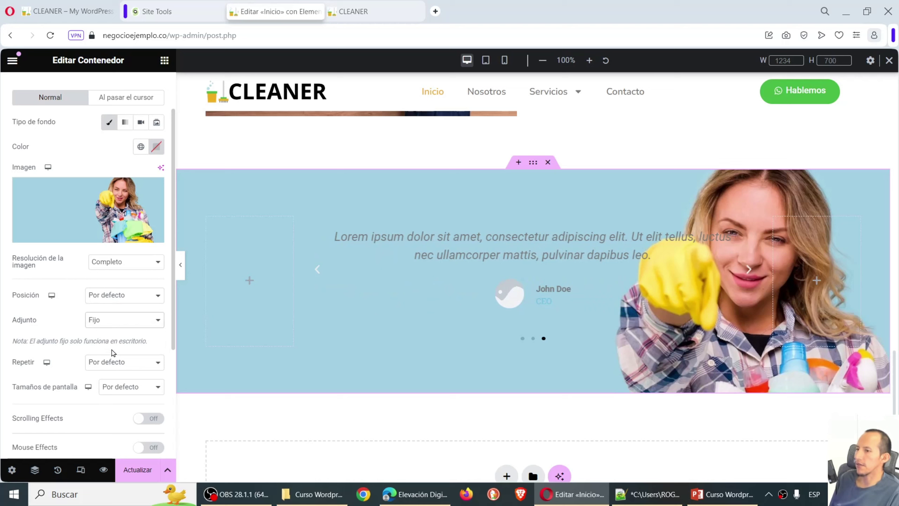
click(124, 365)
click(126, 383)
click(115, 391)
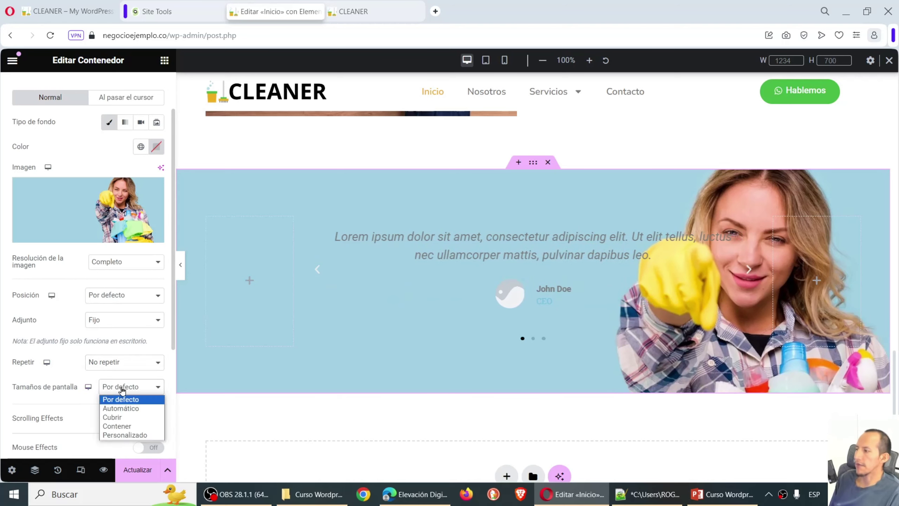
click(120, 417)
Add a classic black background overlay at 0.67 opacity and check it on the live site
scroll(4, 346, down, 3)
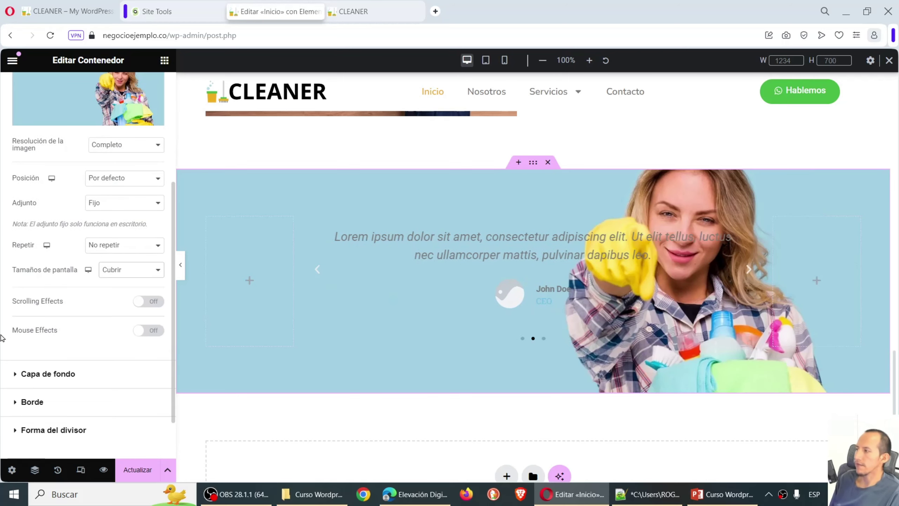
click(55, 378)
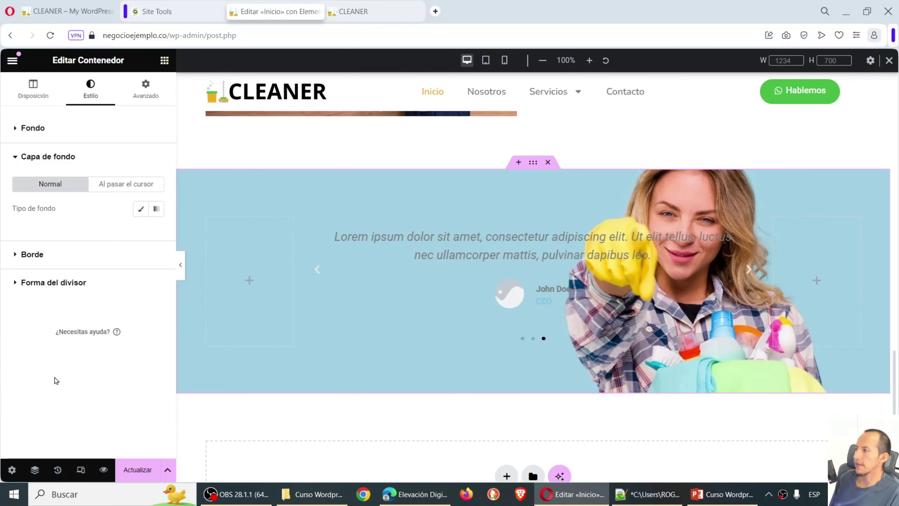
click(138, 209)
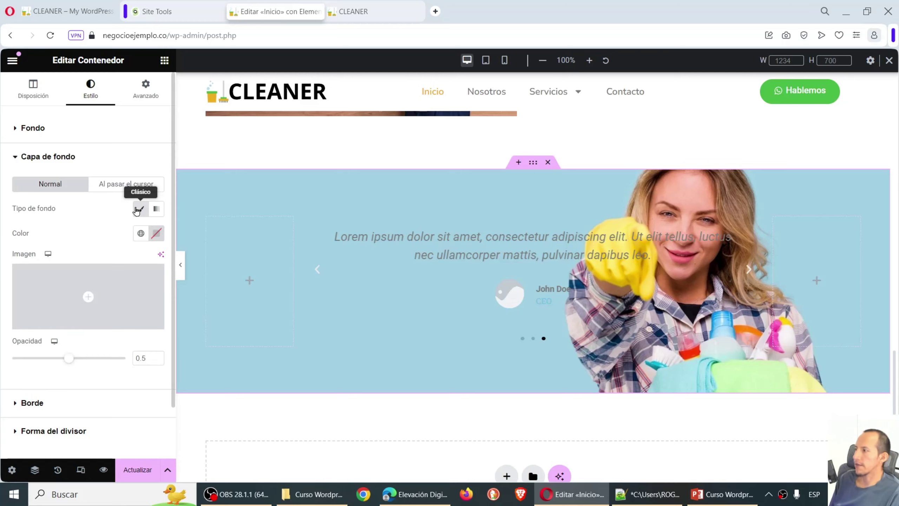
click(156, 233)
click(90, 369)
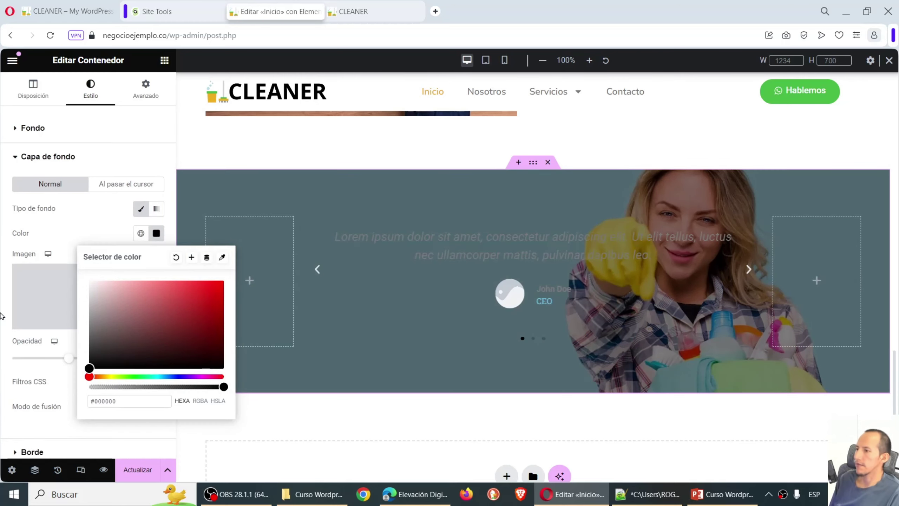
click(156, 234)
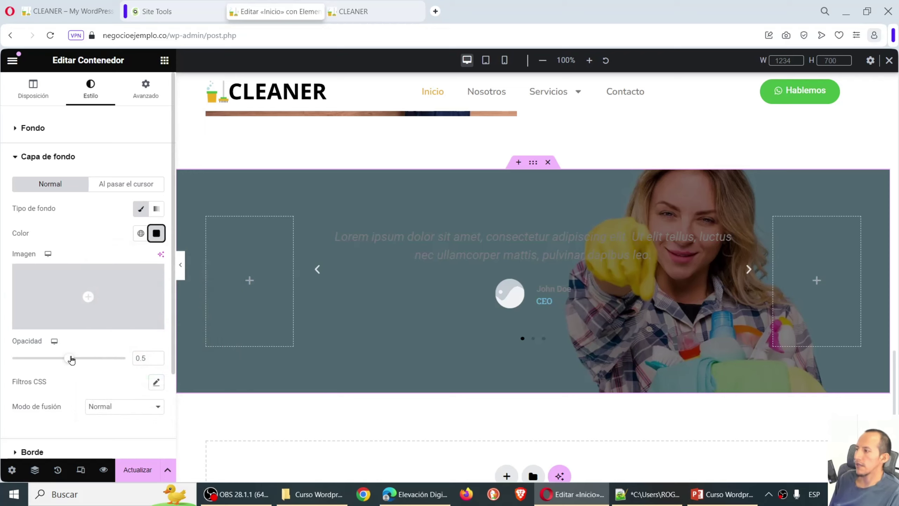
drag(74, 362, 85, 361)
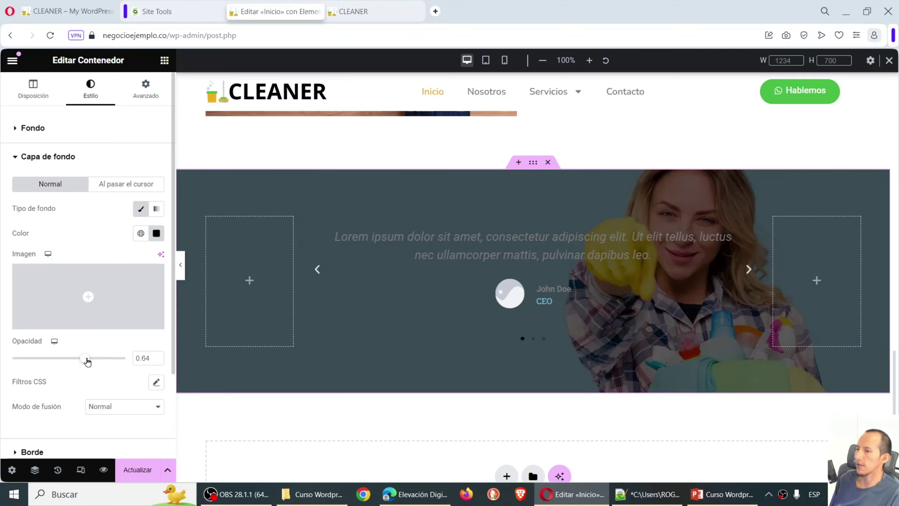
drag(84, 363, 91, 363)
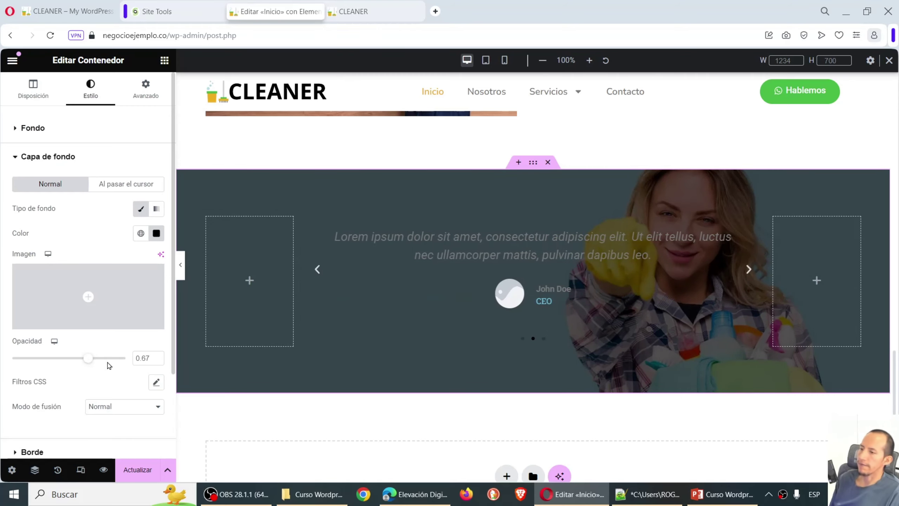
click(69, 11)
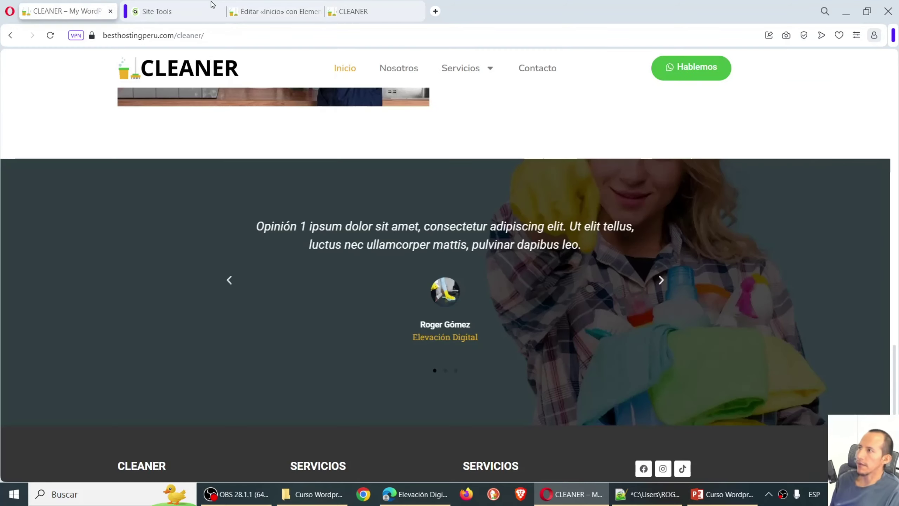
click(259, 7)
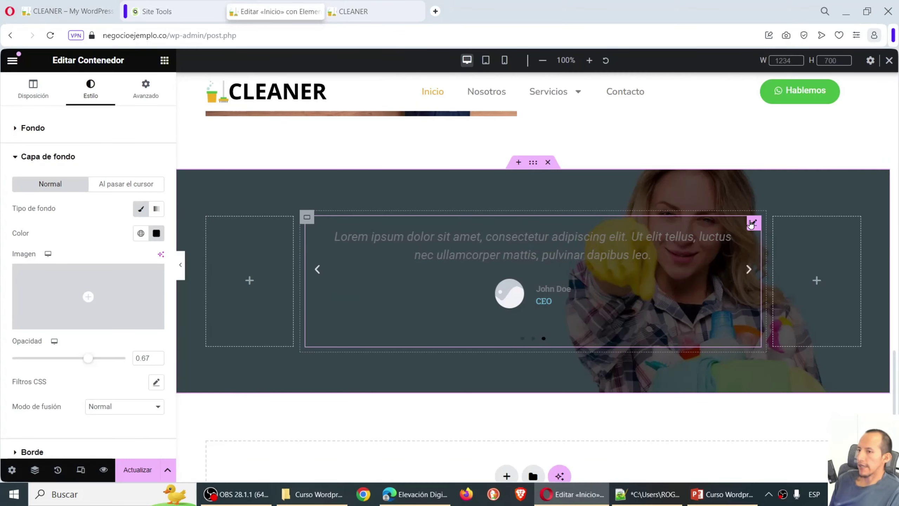
Make the testimonial content text white in the carousel's style settings
click(754, 224)
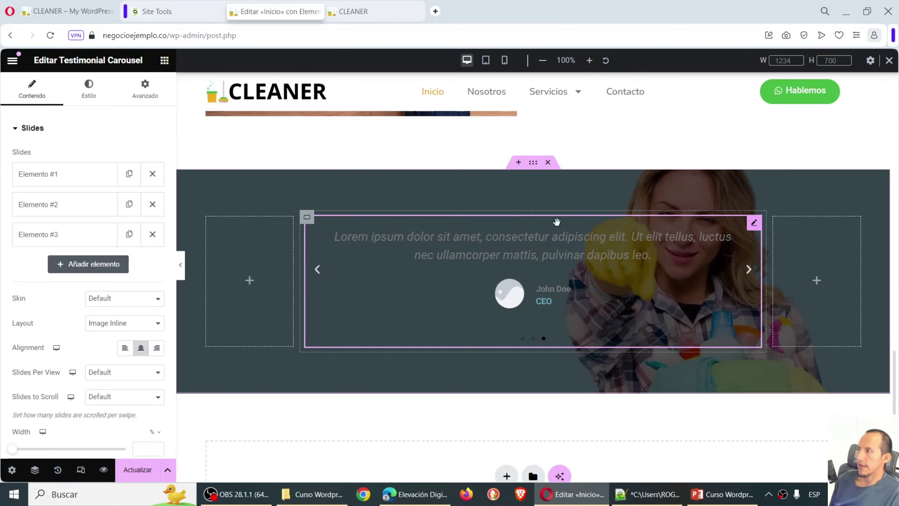
click(95, 86)
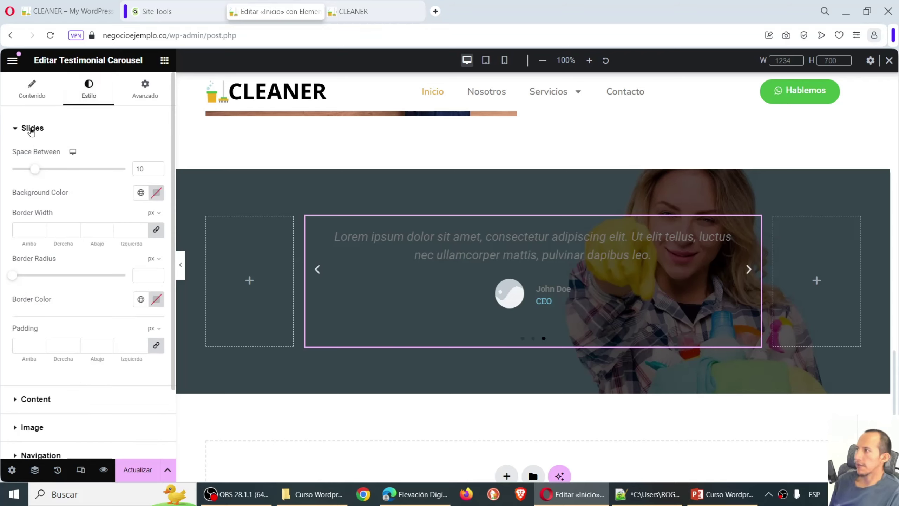
scroll(33, 213, down, 3)
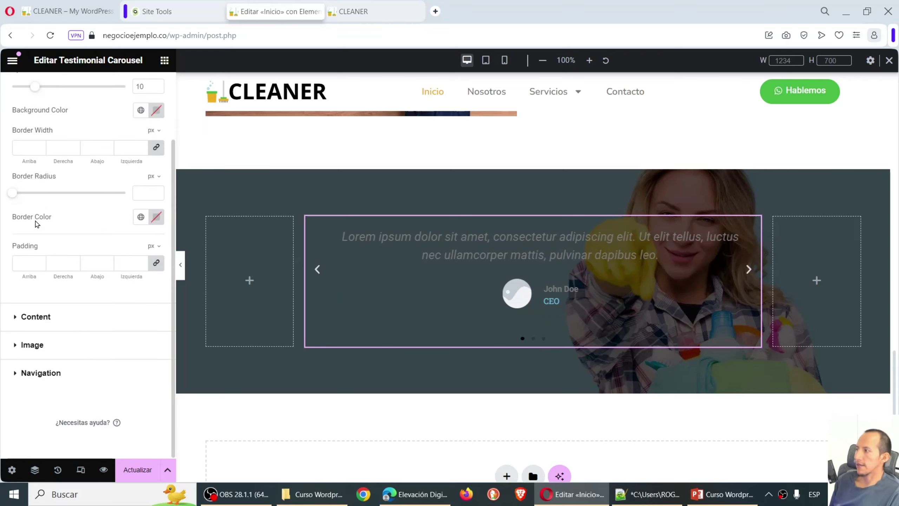
click(36, 316)
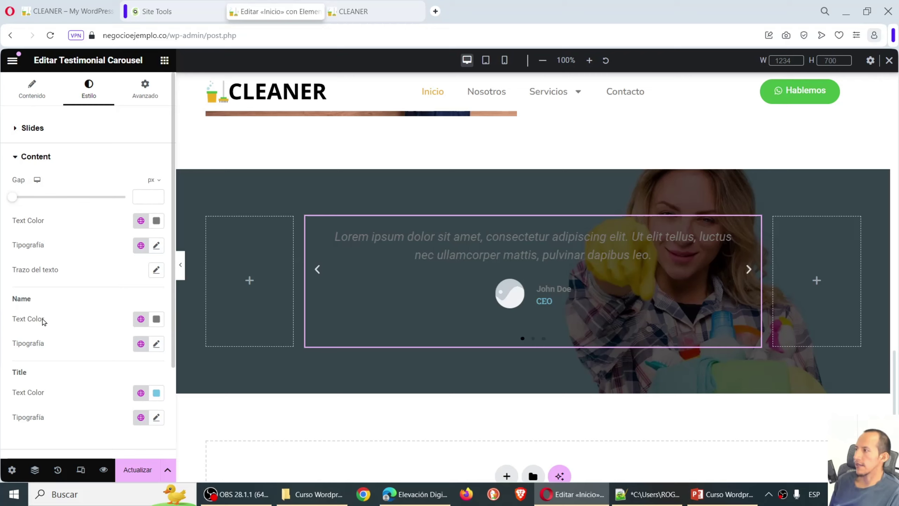
click(156, 220)
drag(127, 284, 42, 259)
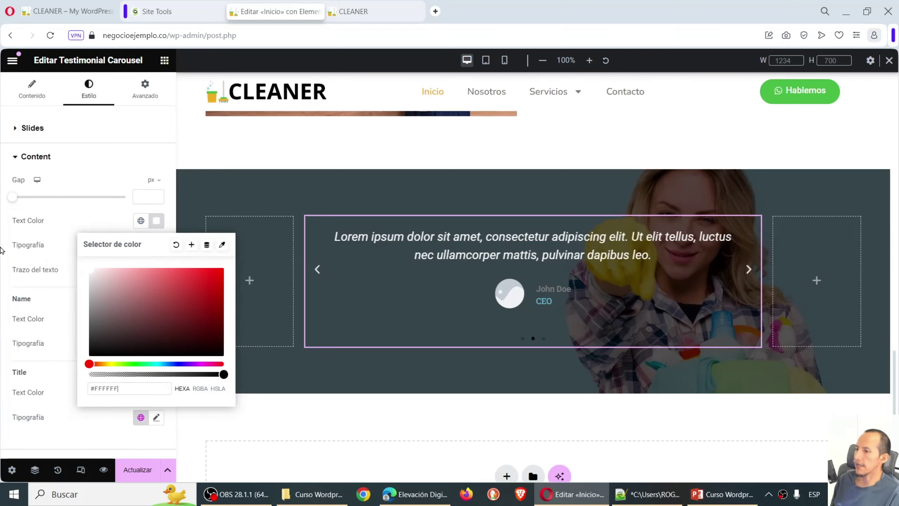
click(39, 159)
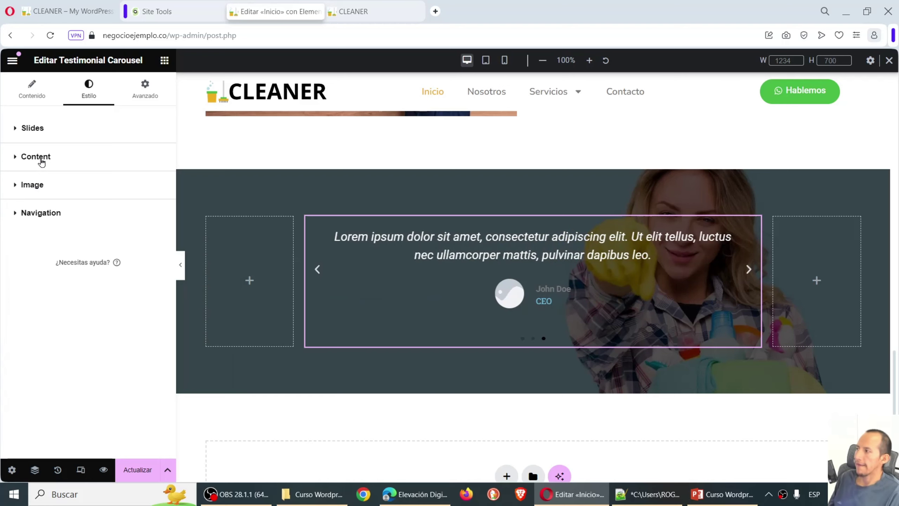
Set the name colour to #FFFFFF and the job title to global naranja amarillo
click(41, 161)
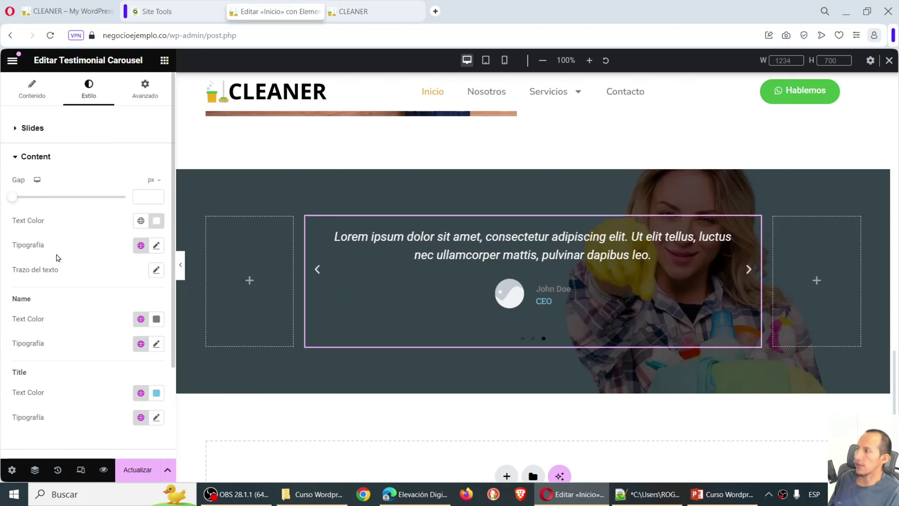
scroll(52, 316, down, 2)
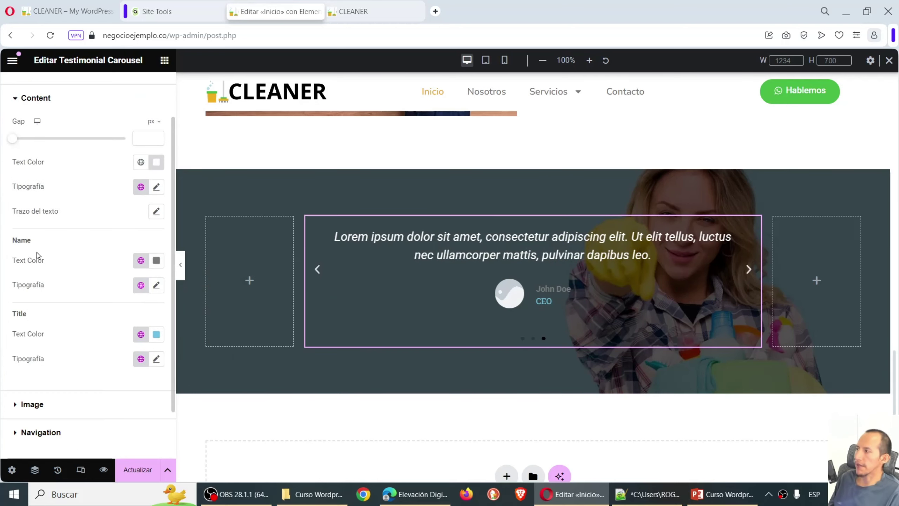
click(156, 260)
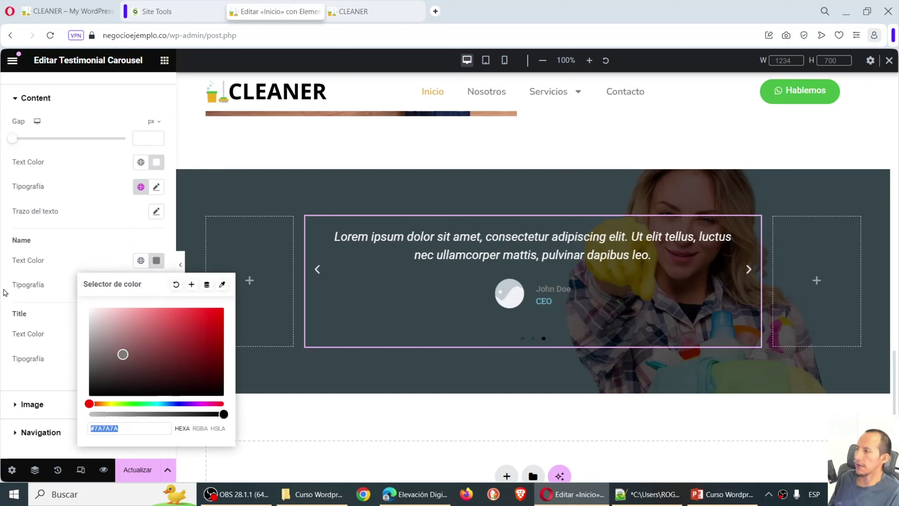
text(#FFFFFF)
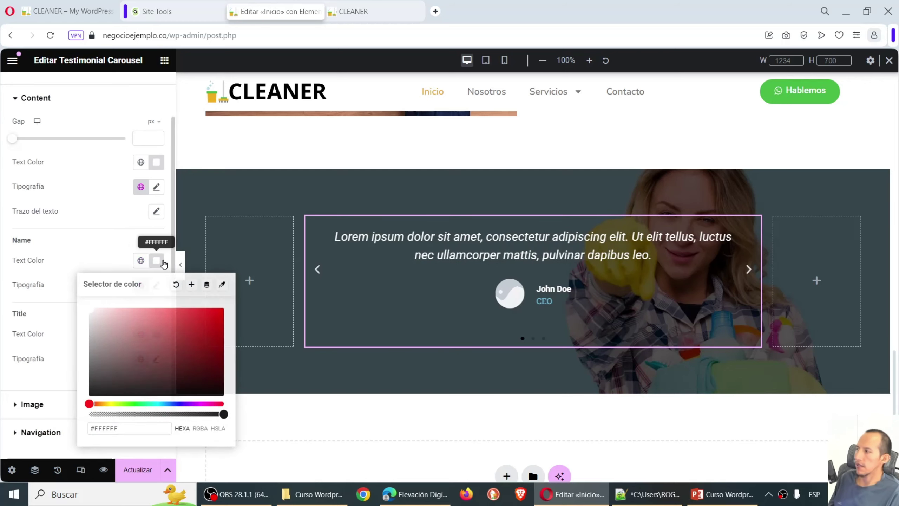
click(156, 260)
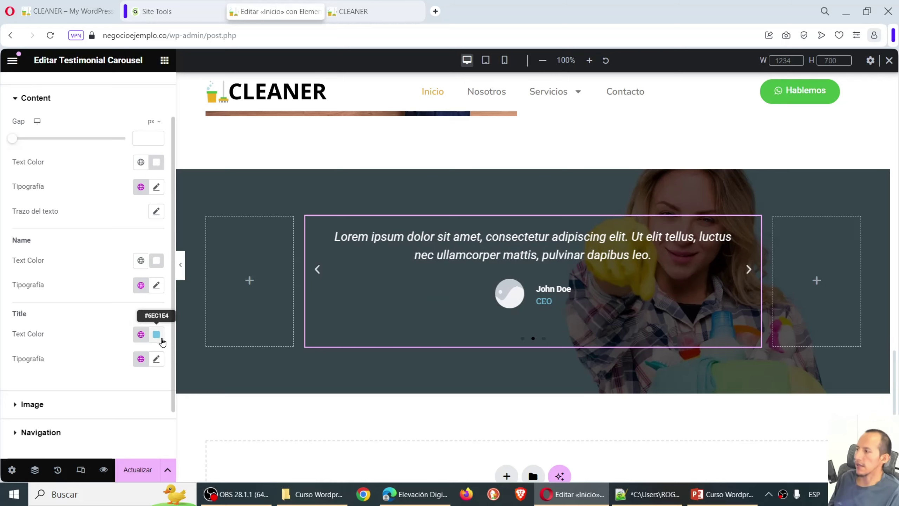
click(141, 336)
click(59, 285)
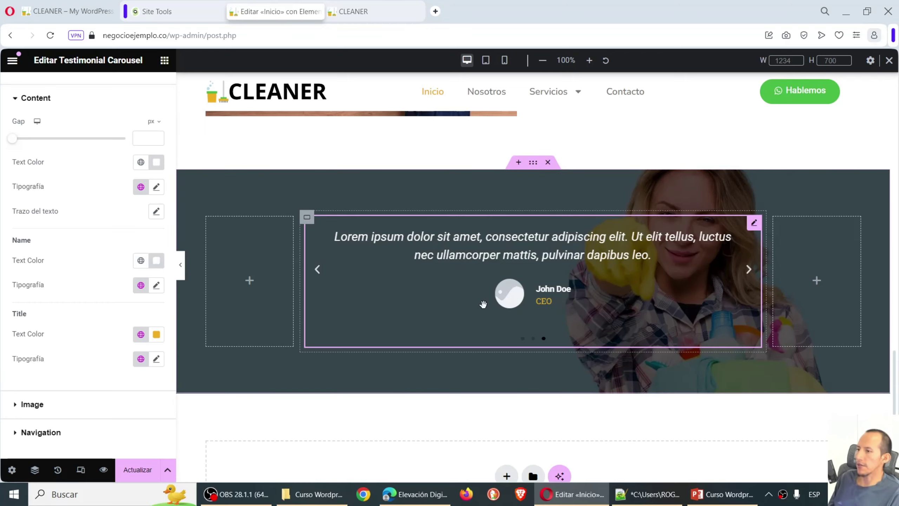
Keep the Default skin after trying Bubble, and set the layout to Image Stacked
scroll(42, 266, up, 2)
click(32, 89)
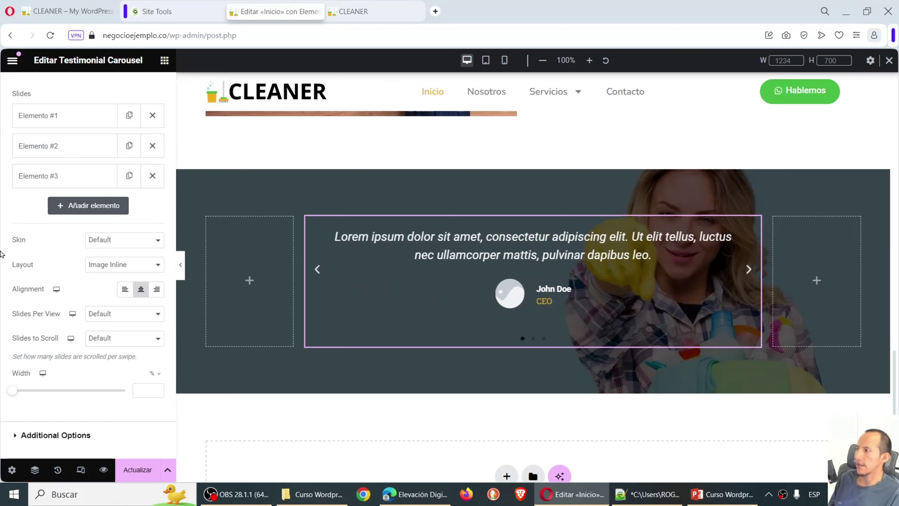
click(117, 240)
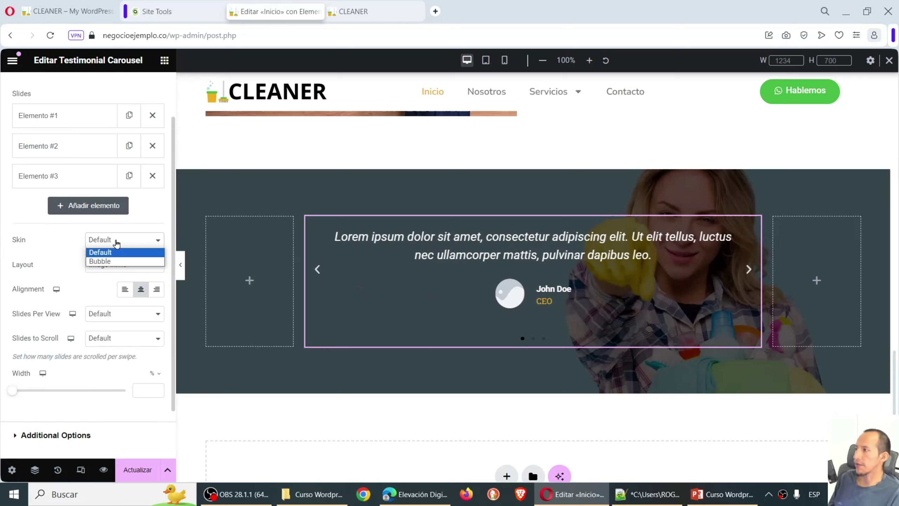
click(104, 262)
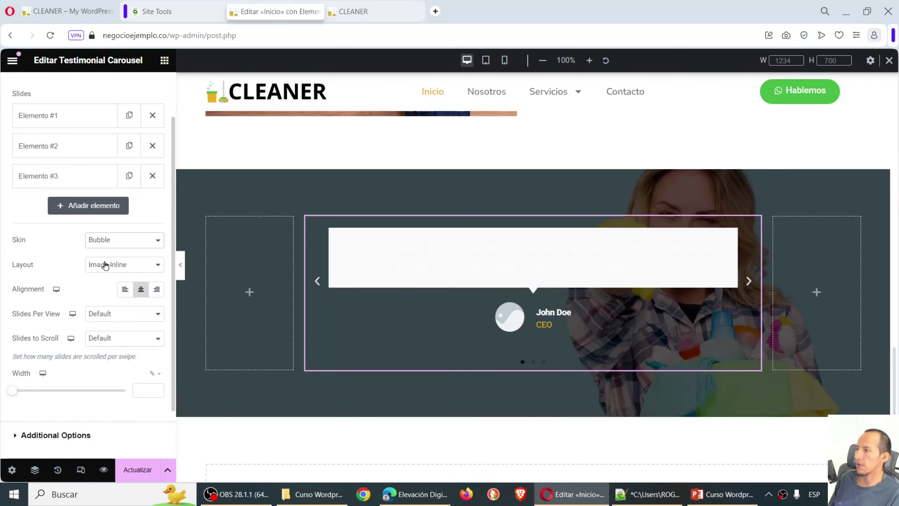
click(112, 243)
click(113, 253)
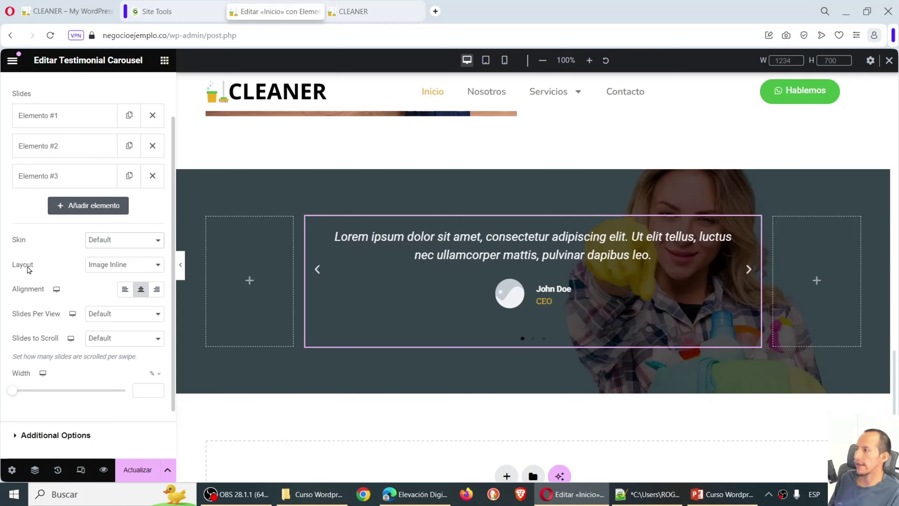
click(126, 266)
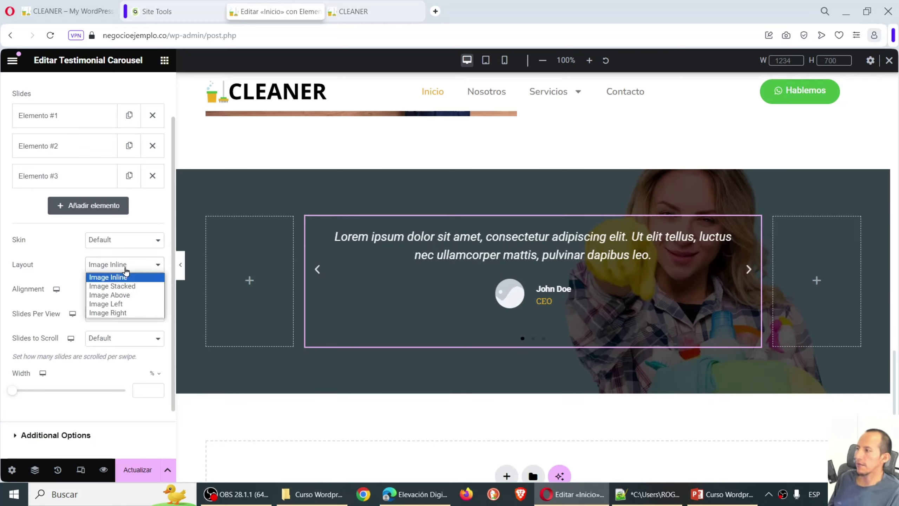
click(118, 287)
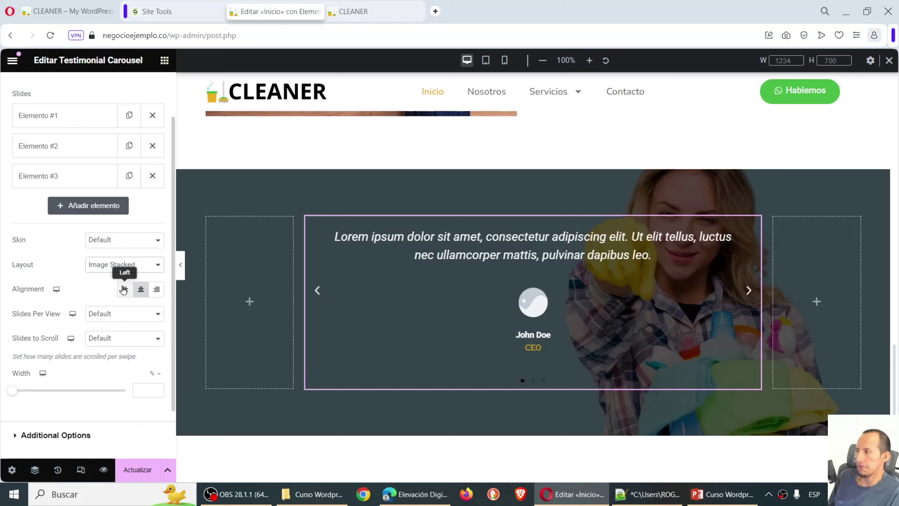
Set the testimonial alignment to Center
click(125, 290)
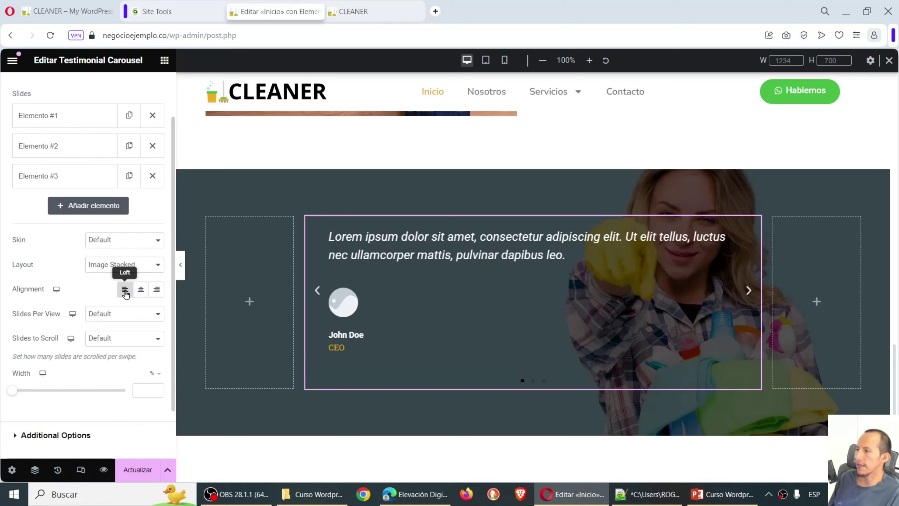
click(157, 290)
click(141, 290)
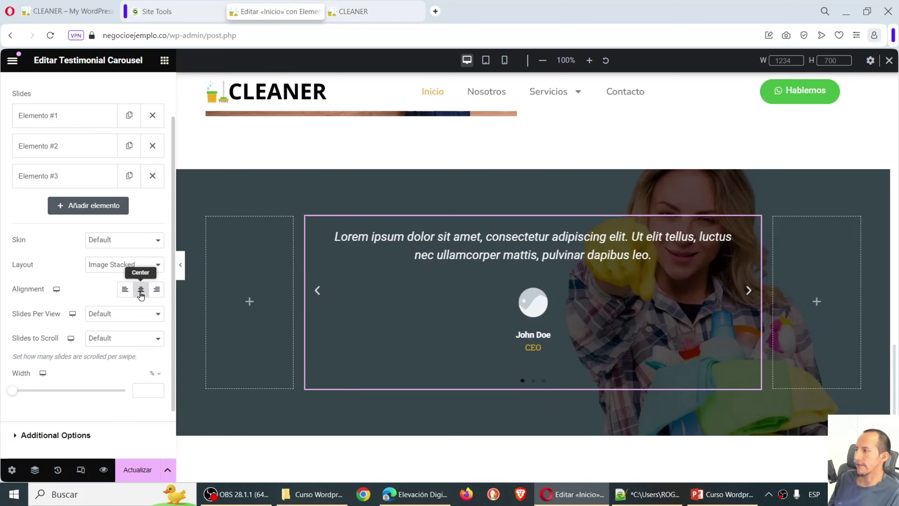
Set Slides Per View to 1 and Slides to Scroll to 1
scroll(106, 283, down, 2)
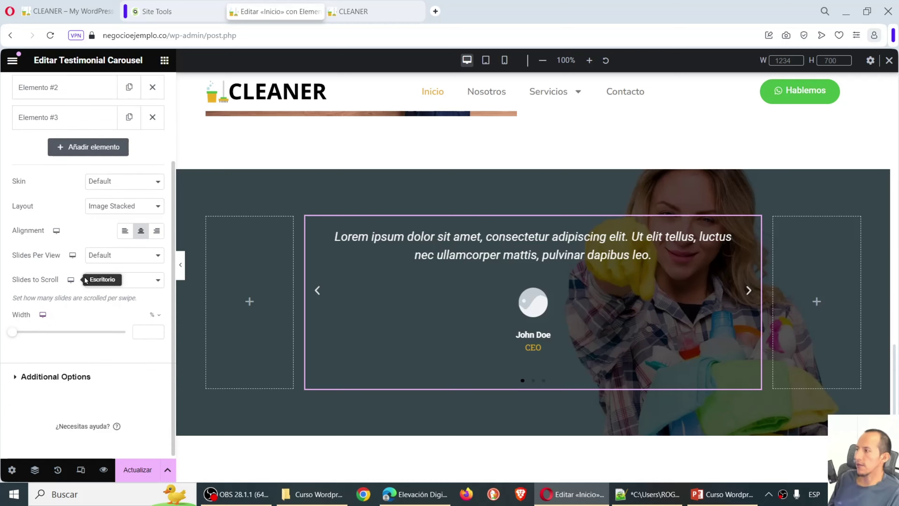
click(112, 257)
click(104, 281)
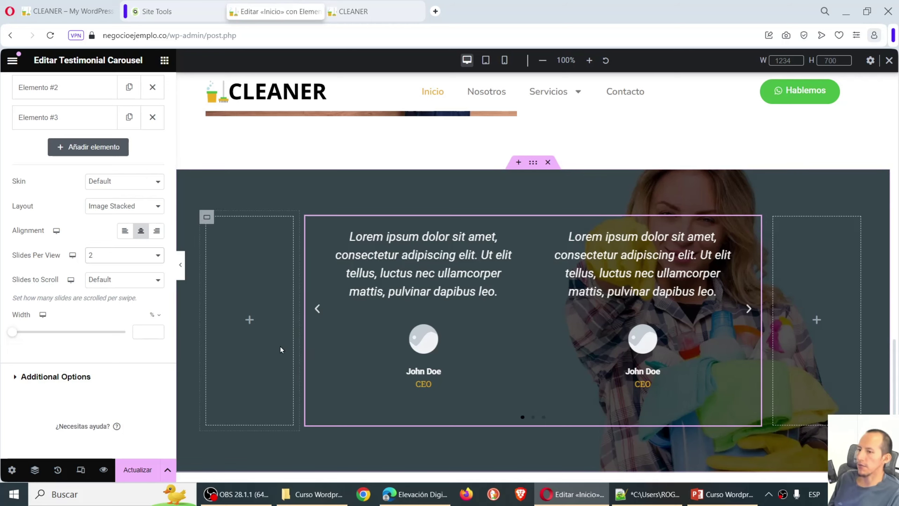
click(122, 261)
click(113, 291)
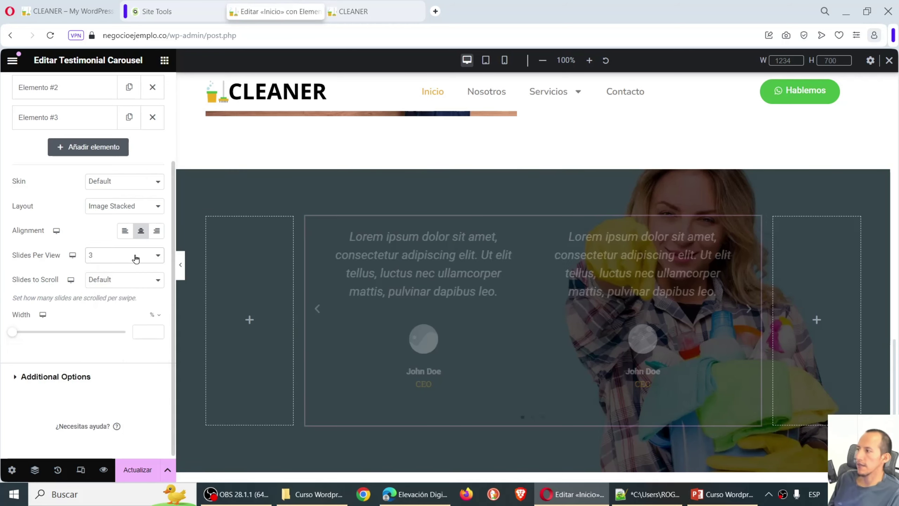
click(135, 255)
click(129, 255)
click(125, 255)
click(117, 276)
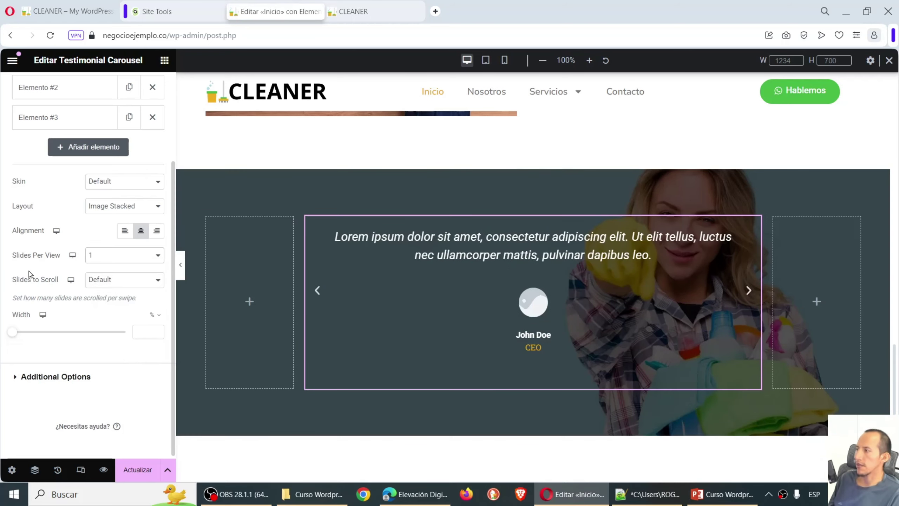
click(120, 282)
click(121, 292)
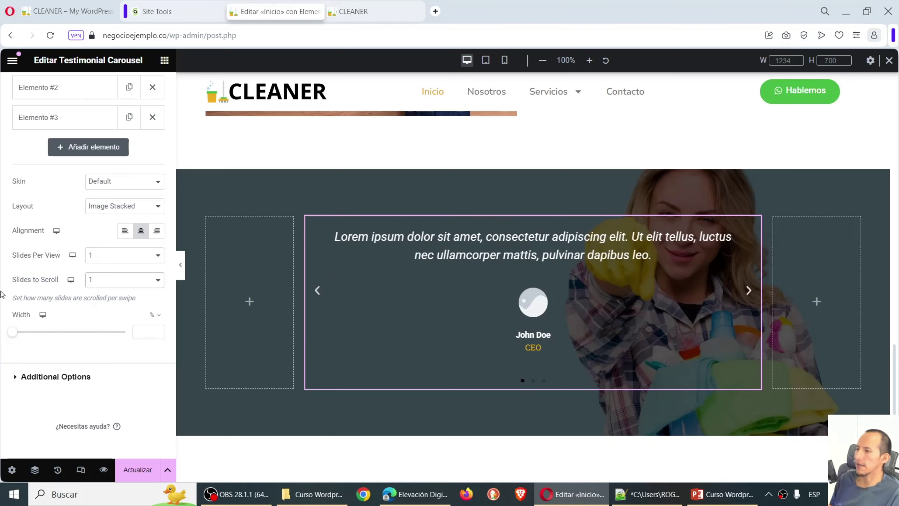
In Additional Options, set the autoplay speed to 5000 ms
click(47, 377)
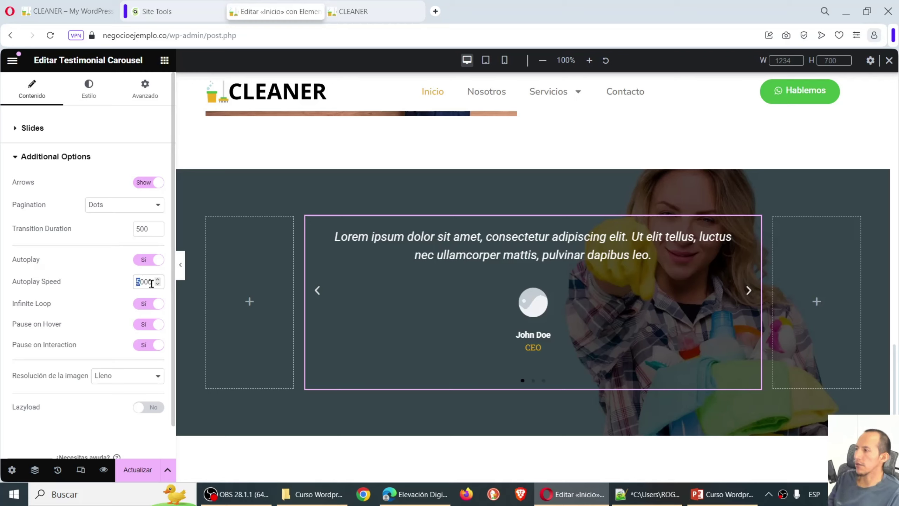
click(145, 282)
key(BackSpace)
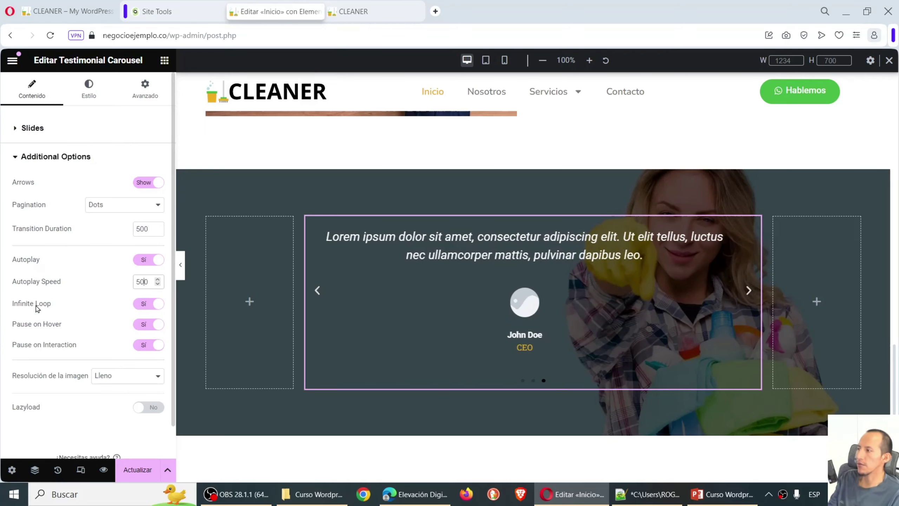
text(0)
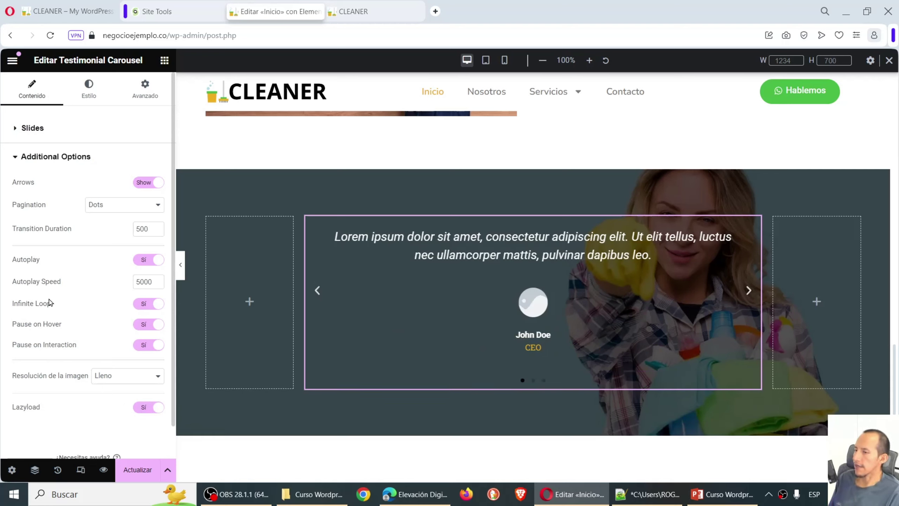
Replace the first testimonial's opening text with 'Comentario 1'
click(25, 130)
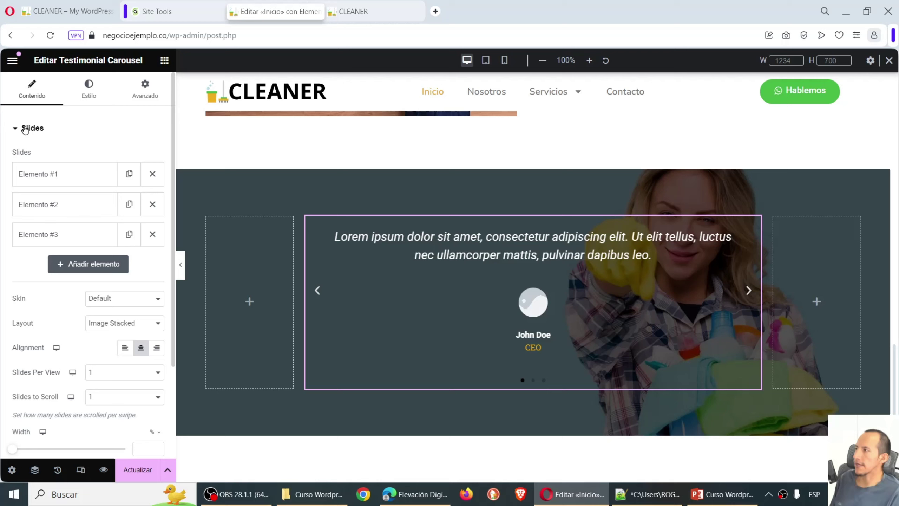
click(55, 176)
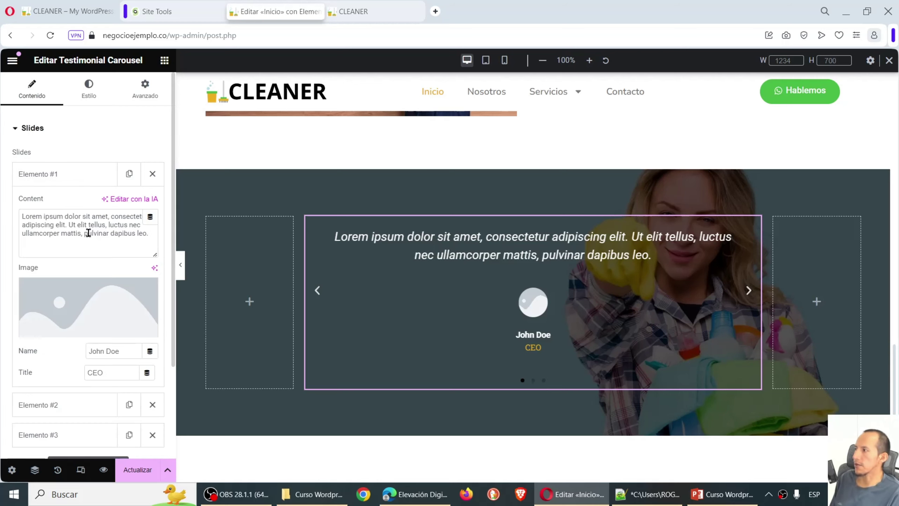
drag(89, 233, 21, 220)
click(51, 225)
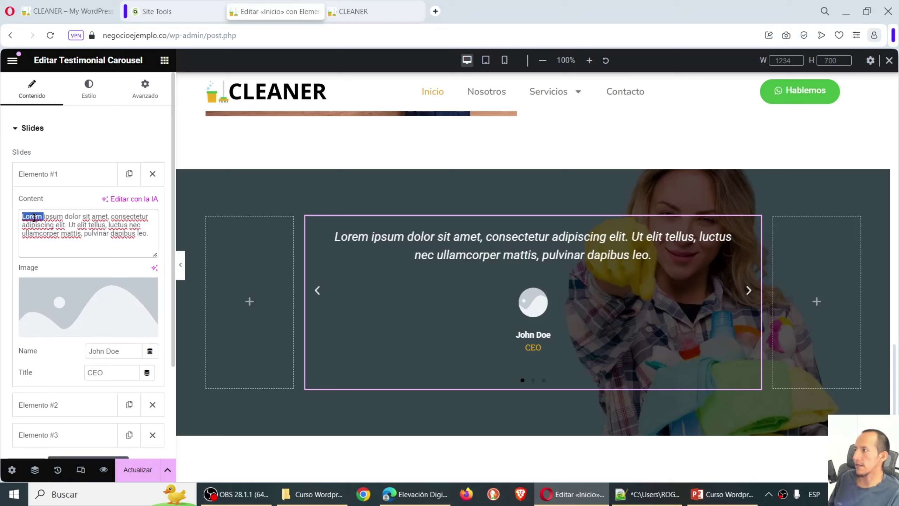
text(Comentario 1)
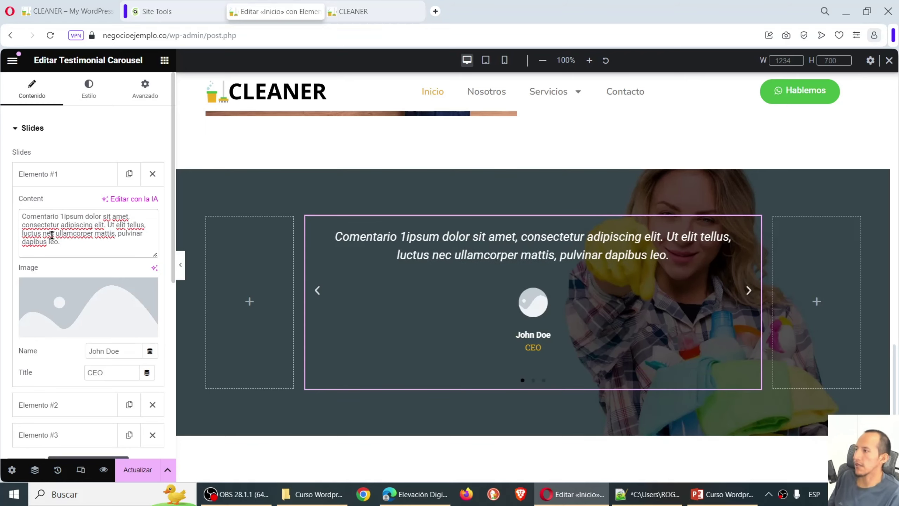
Set the first testimonial's avatar to nosotros.jpg and enter a new reviewer name
click(79, 298)
click(322, 233)
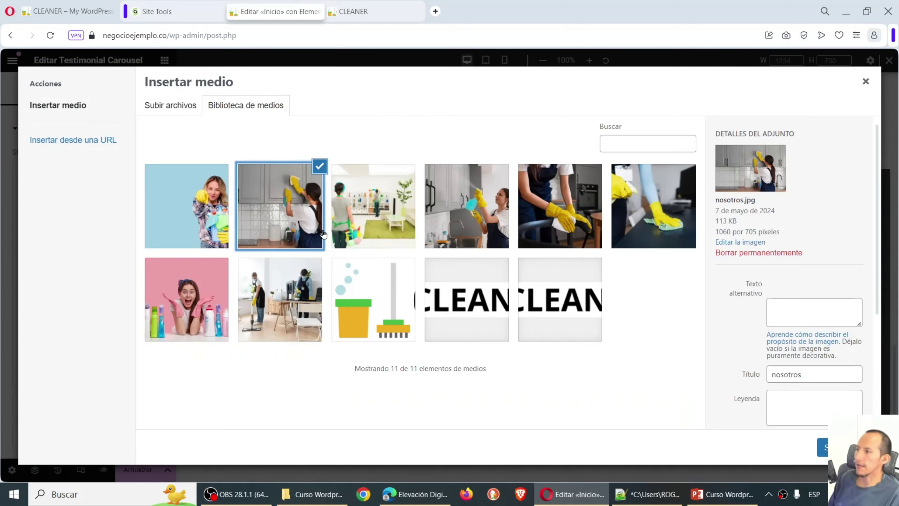
click(824, 446)
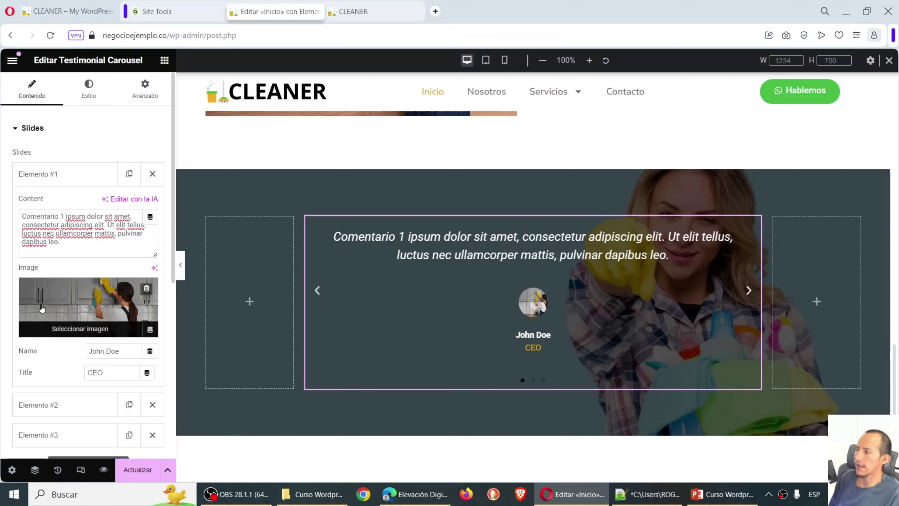
drag(128, 349, 57, 351)
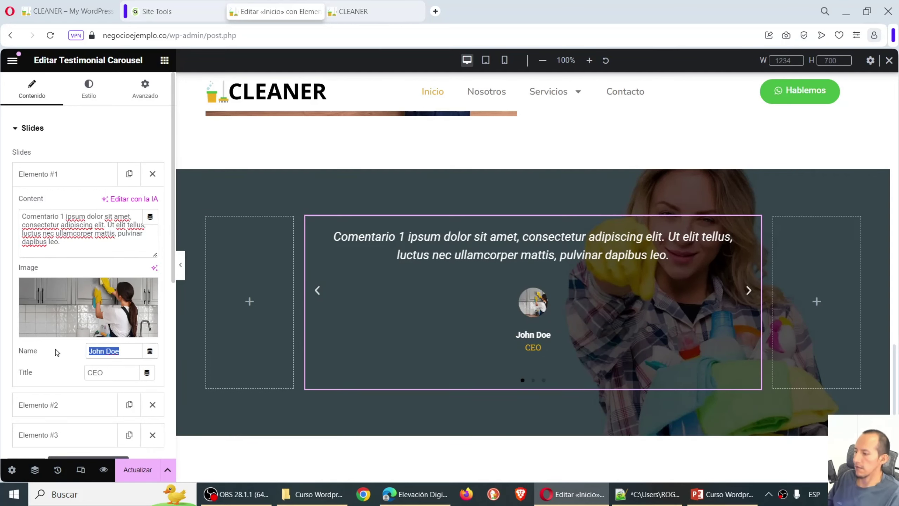
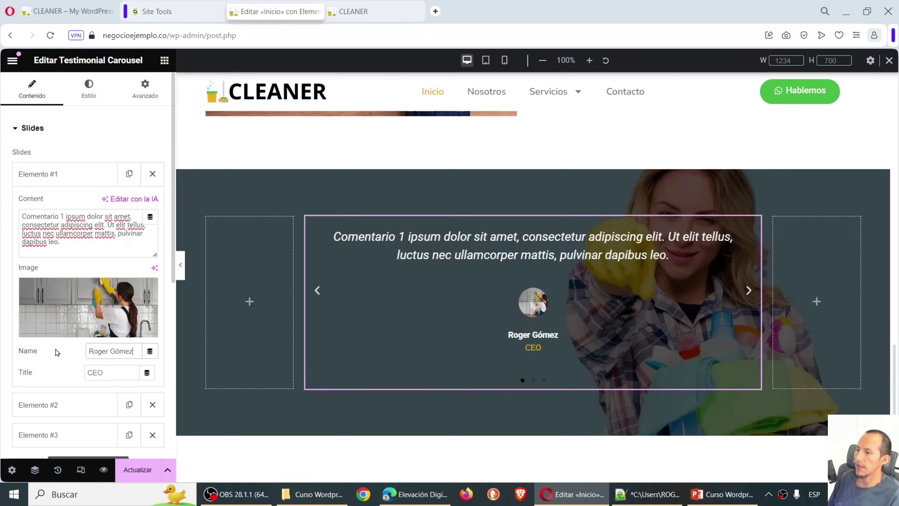
click(73, 175)
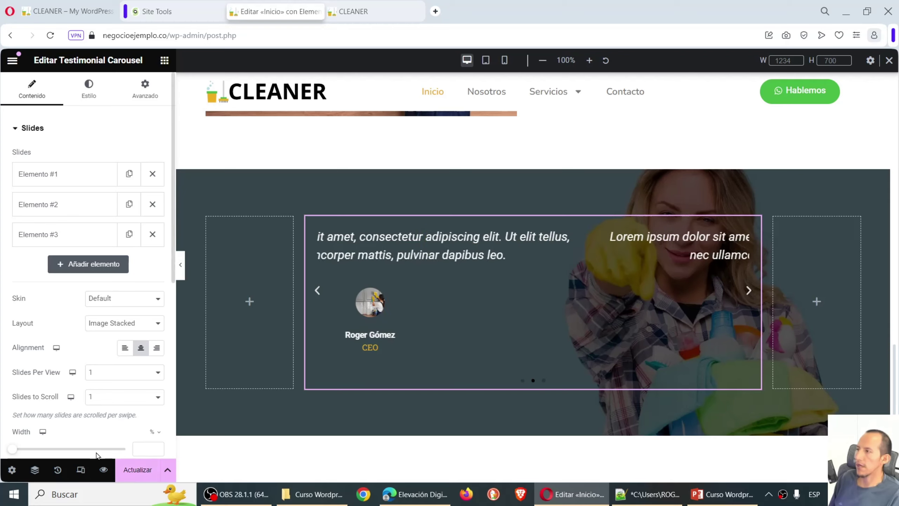
Preview the homepage at mobile phone size with the editing panel temporarily hidden
click(505, 60)
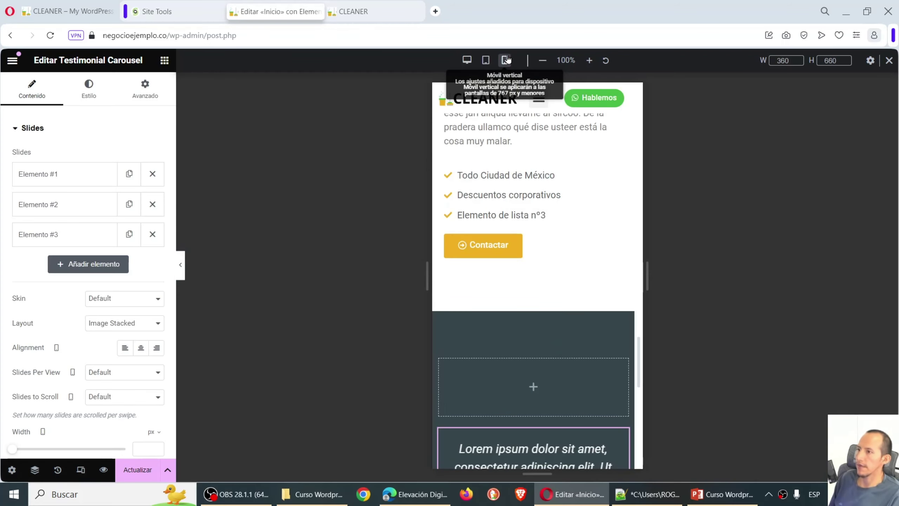
scroll(598, 269, down, 5)
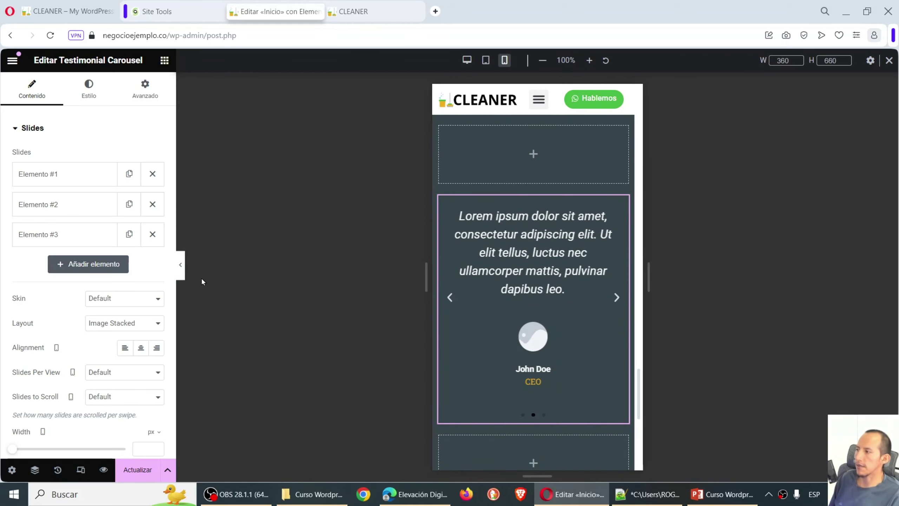
click(181, 269)
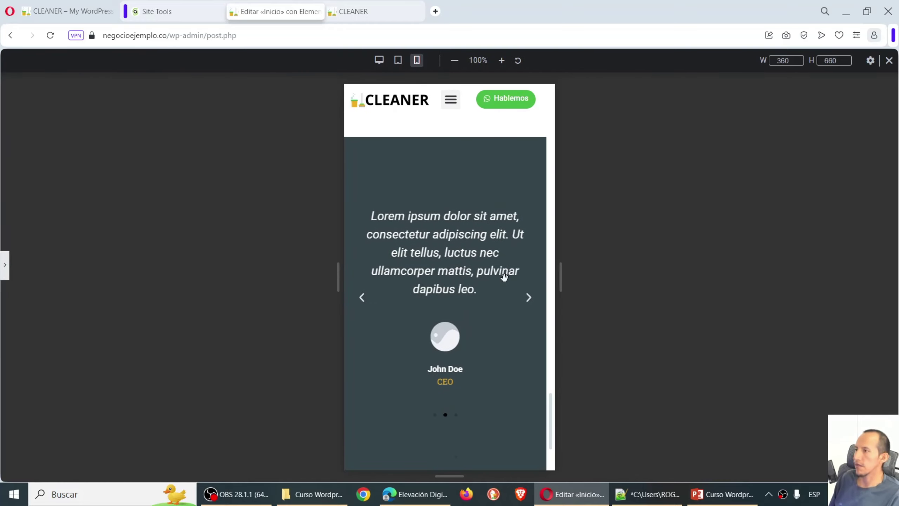
scroll(504, 277, down, 1)
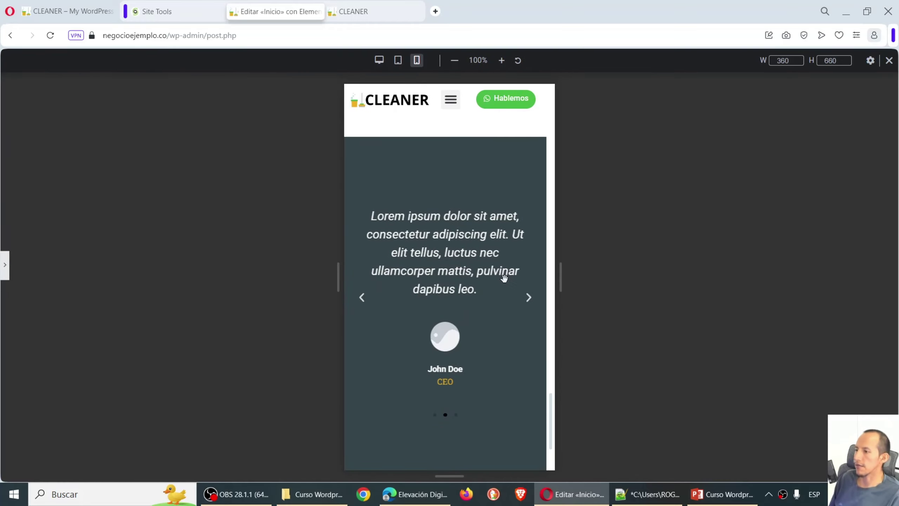
click(4, 262)
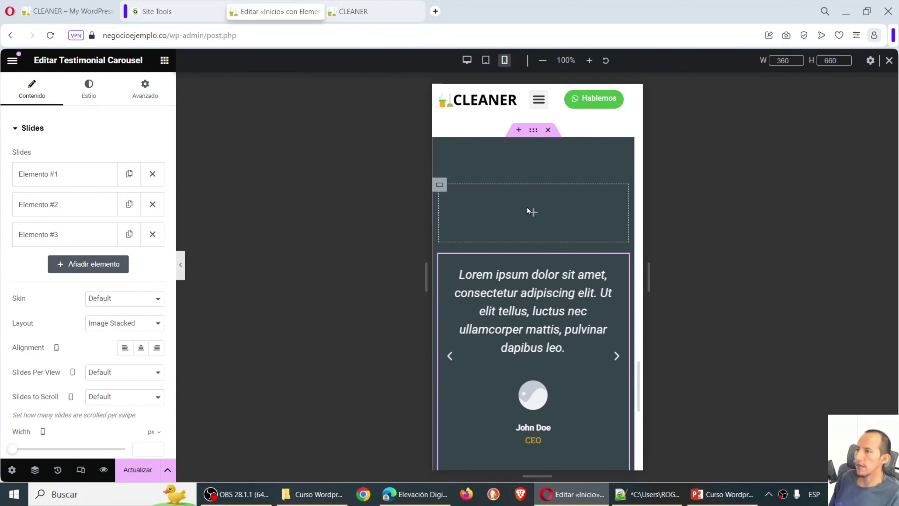
Try Centro izquierda, then Centro derecha, as the section's mobile background position
click(534, 131)
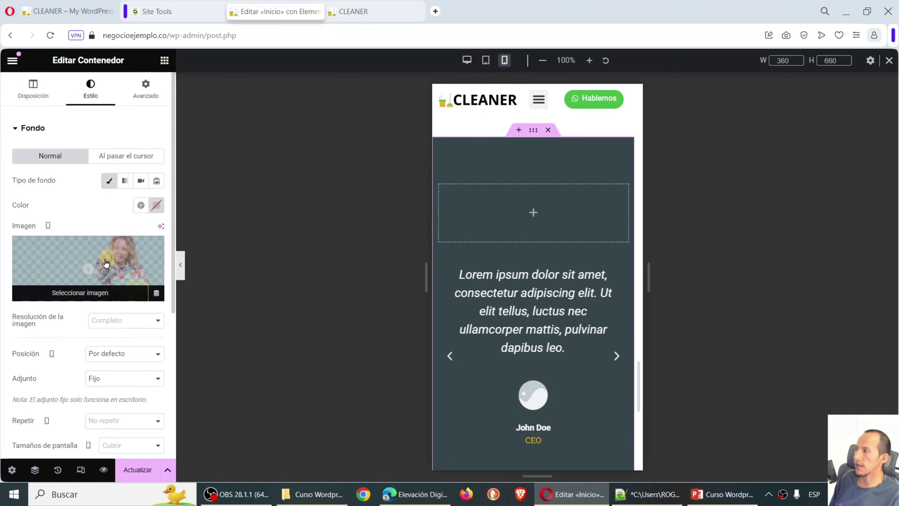
scroll(129, 356, down, 2)
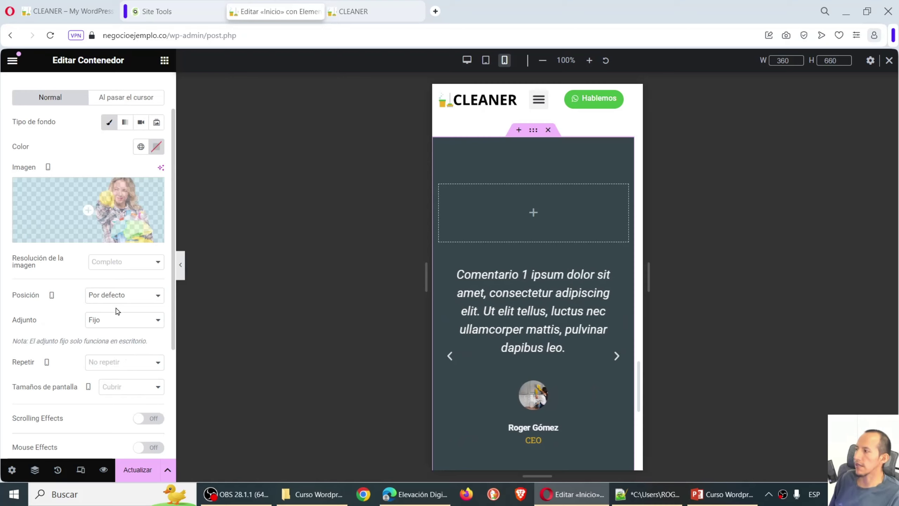
click(119, 291)
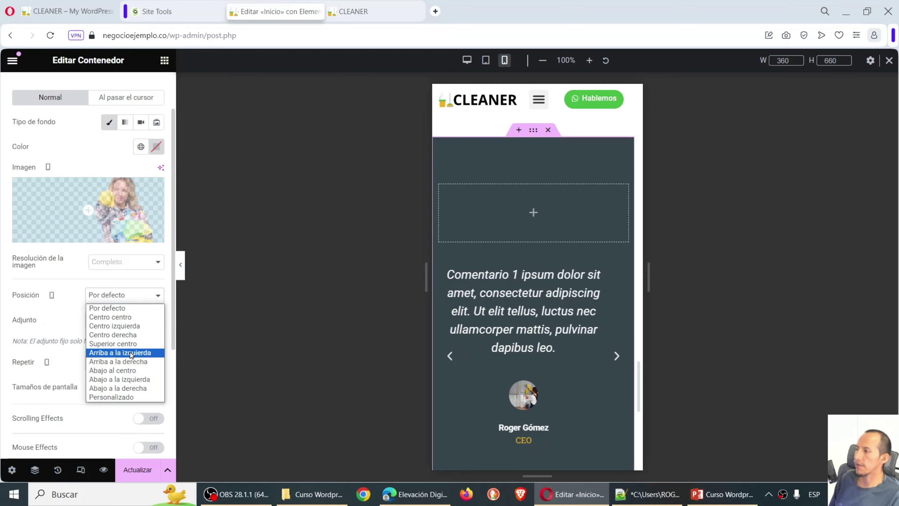
click(135, 330)
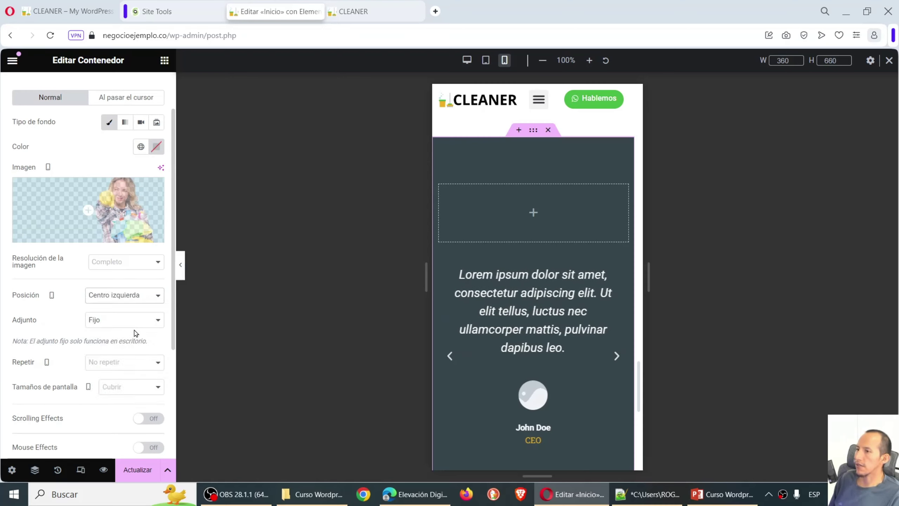
click(124, 297)
click(128, 335)
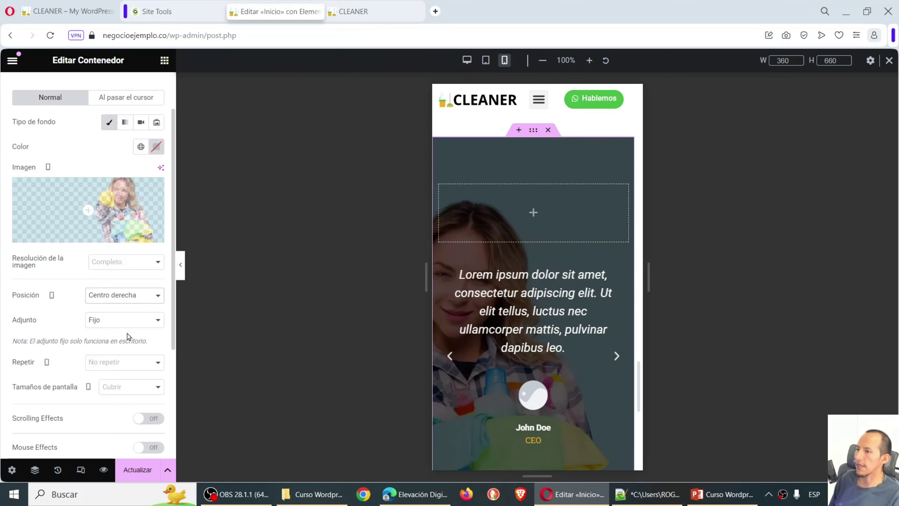
scroll(580, 407, down, 10)
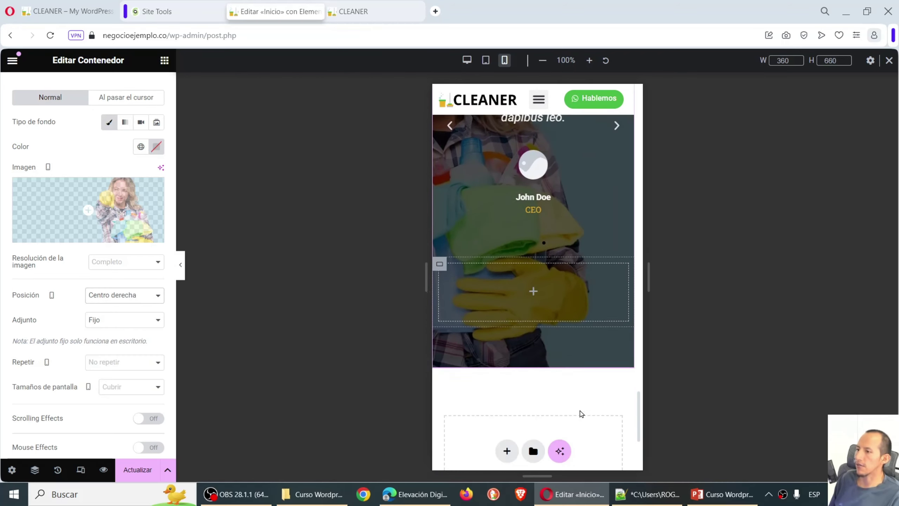
scroll(536, 352, up, 10)
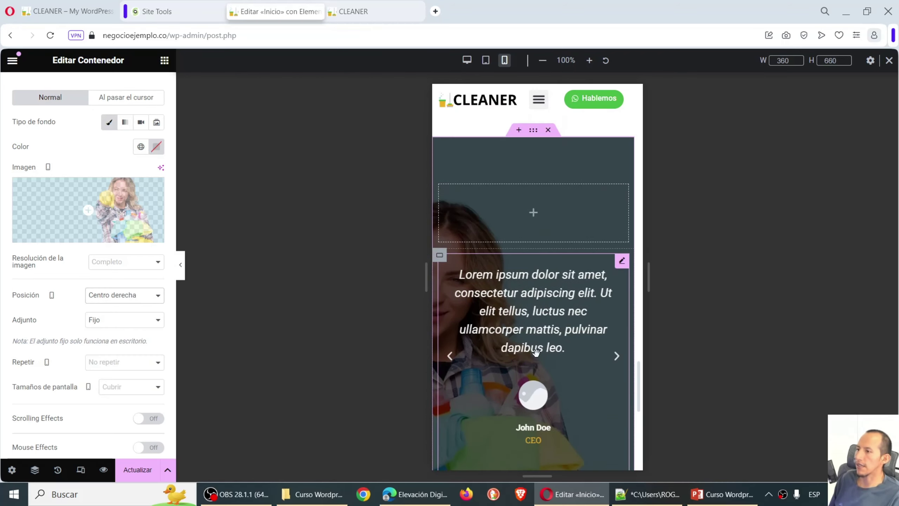
Test Arriba a la derecha, then settle the mobile background position on Abajo a la derecha
click(118, 292)
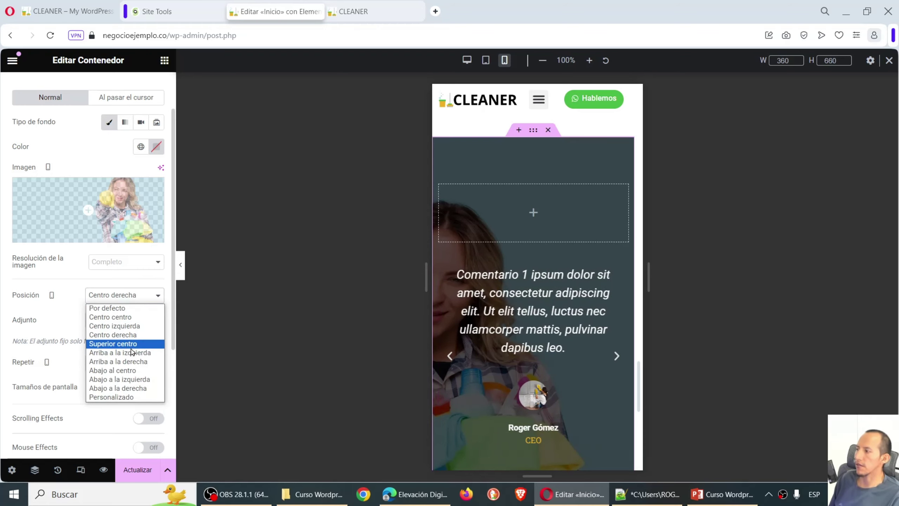
click(142, 361)
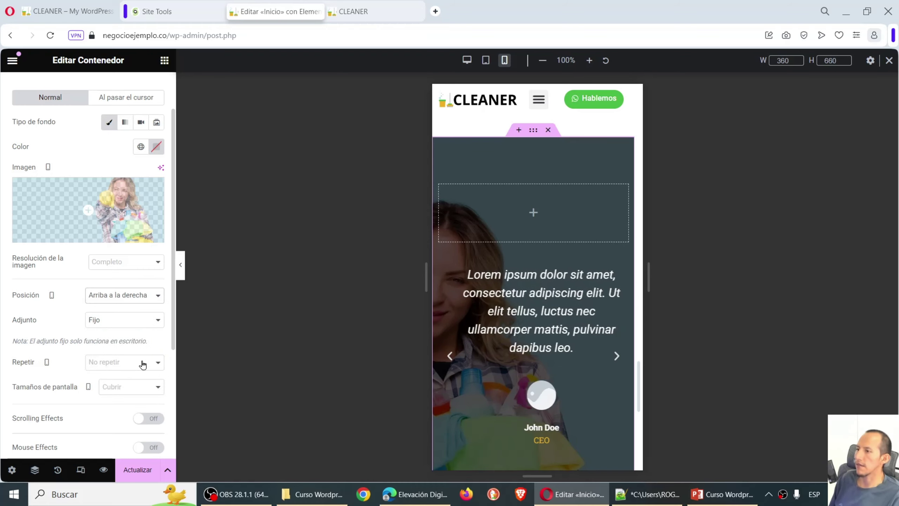
click(149, 301)
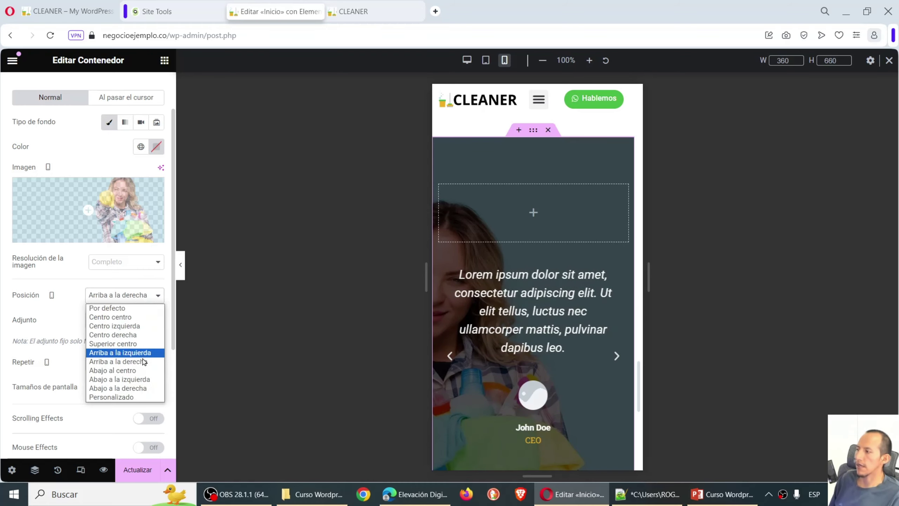
click(143, 388)
scroll(480, 366, down, 2)
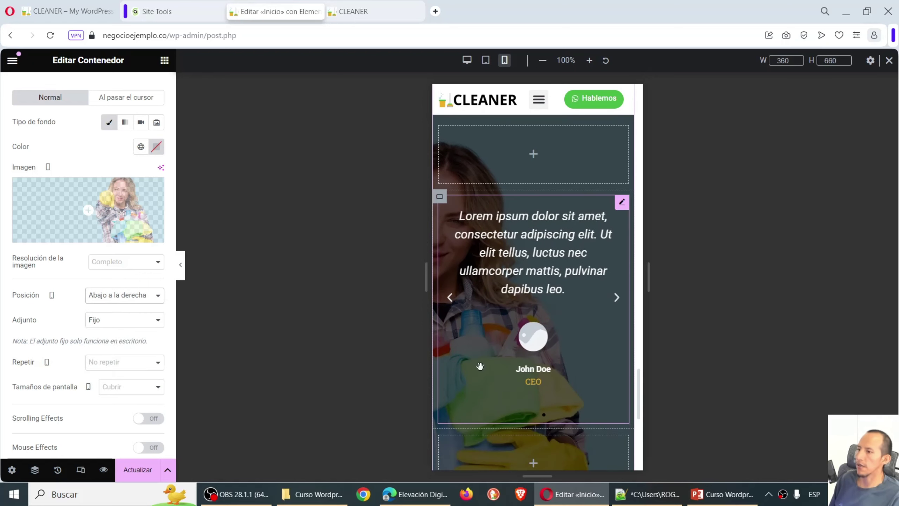
scroll(495, 390, down, 2)
scroll(495, 391, up, 5)
scroll(495, 390, down, 3)
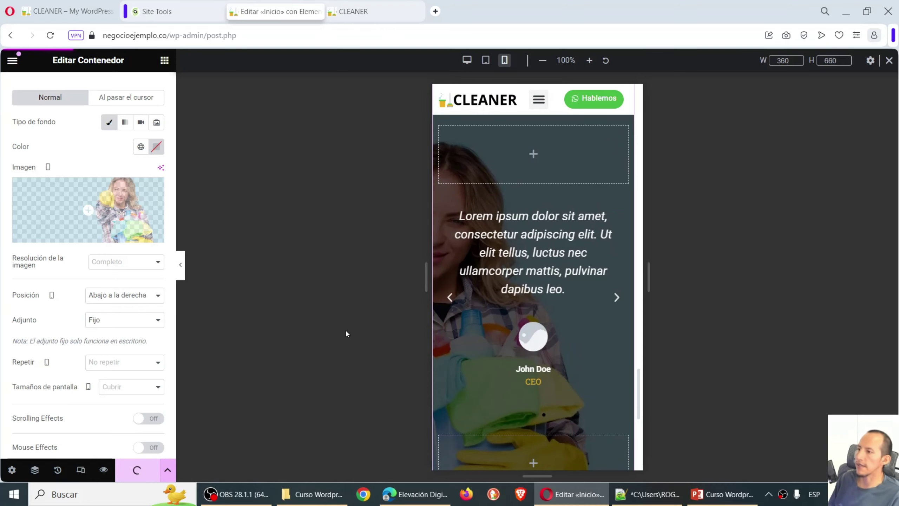
Reload the live CLEANER homepage and scroll to the updated testimonial carousel
click(383, 4)
click(50, 36)
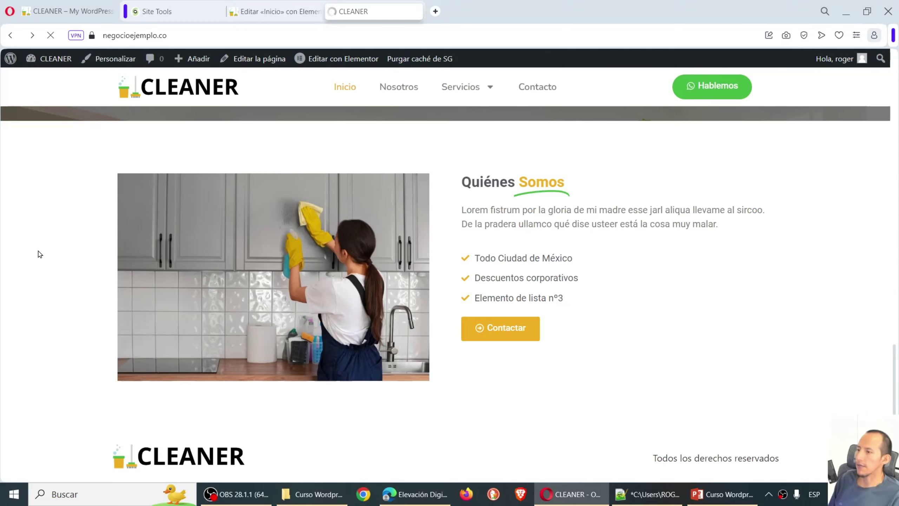
scroll(800, 301, down, 5)
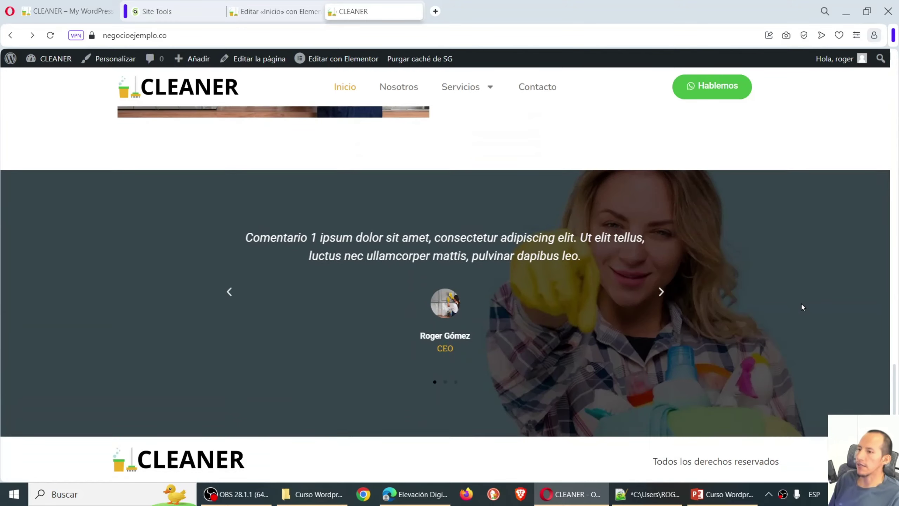
scroll(803, 307, up, 10)
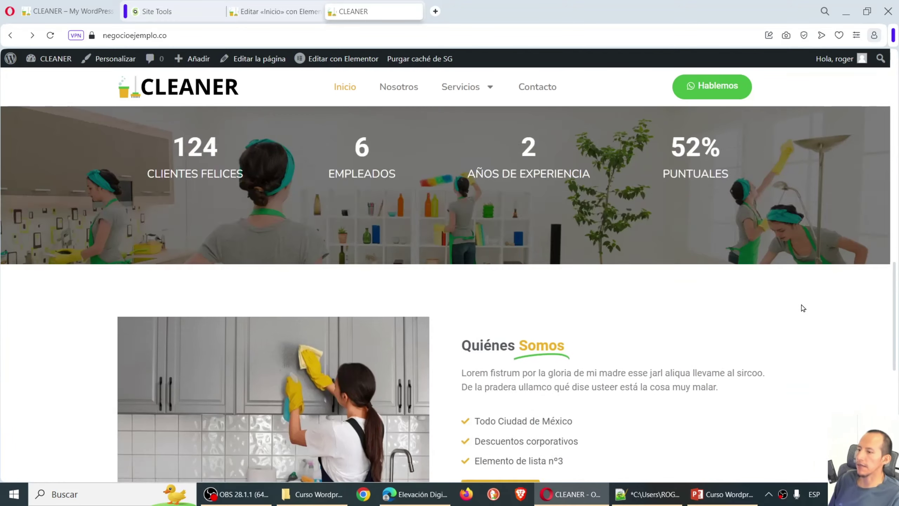
scroll(801, 309, down, 10)
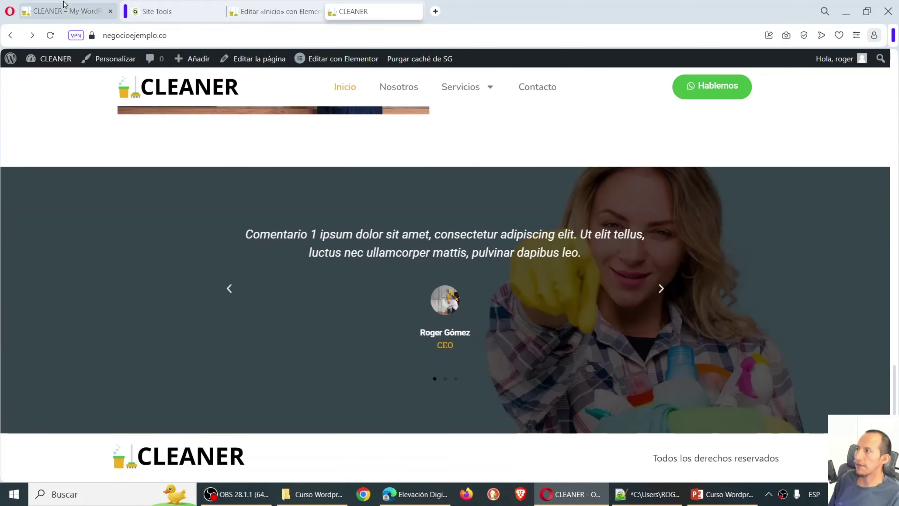
Bring up the reference CLEANER demo site's testimonial carousel for comparison
click(63, 4)
scroll(481, 273, down, 3)
scroll(480, 273, up, 3)
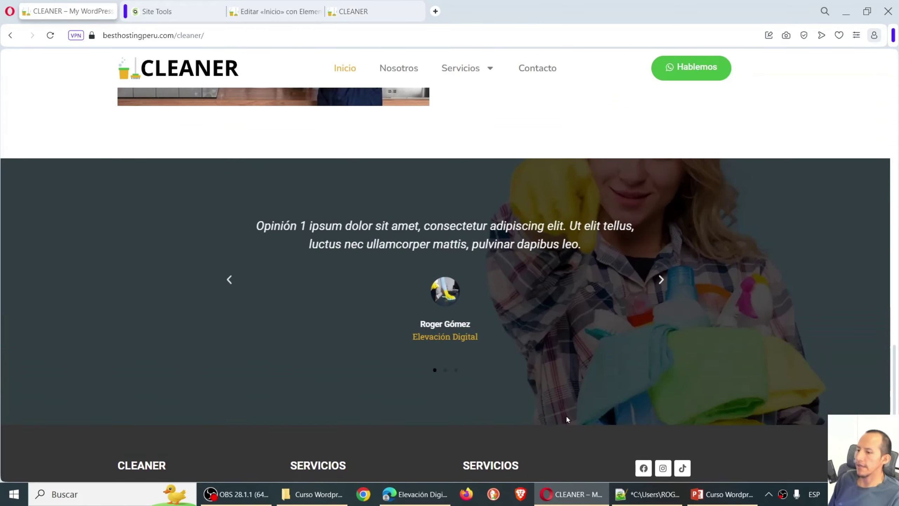
click(705, 495)
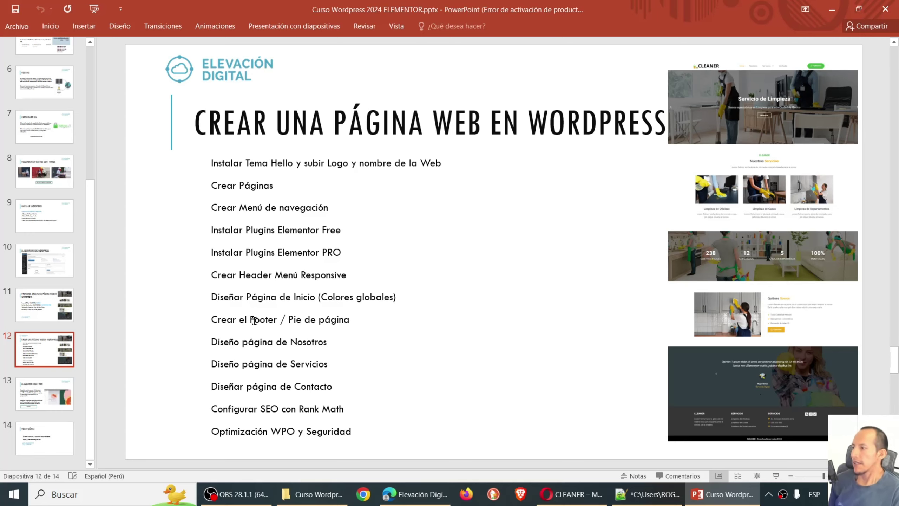
key(alt+Tab)
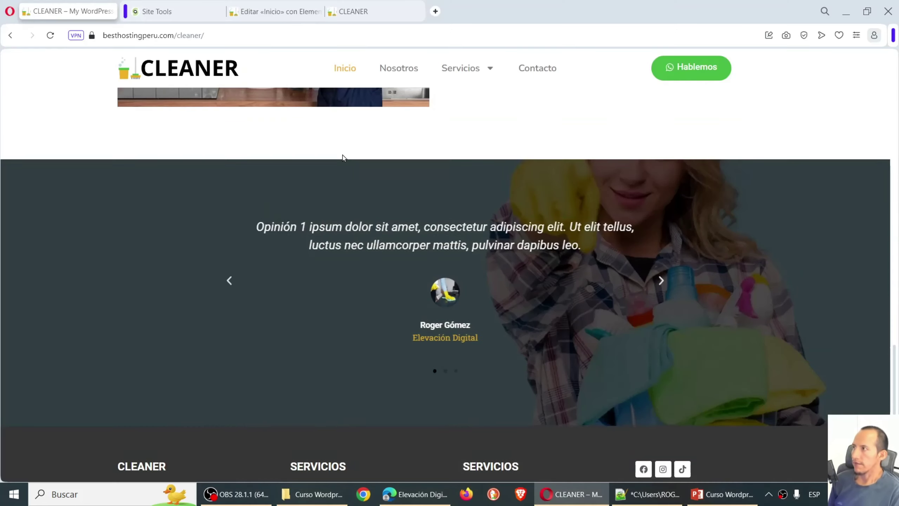
scroll(233, 285, up, 5)
Exit Elementor to the WordPress editor and go to the list of site pages
click(274, 11)
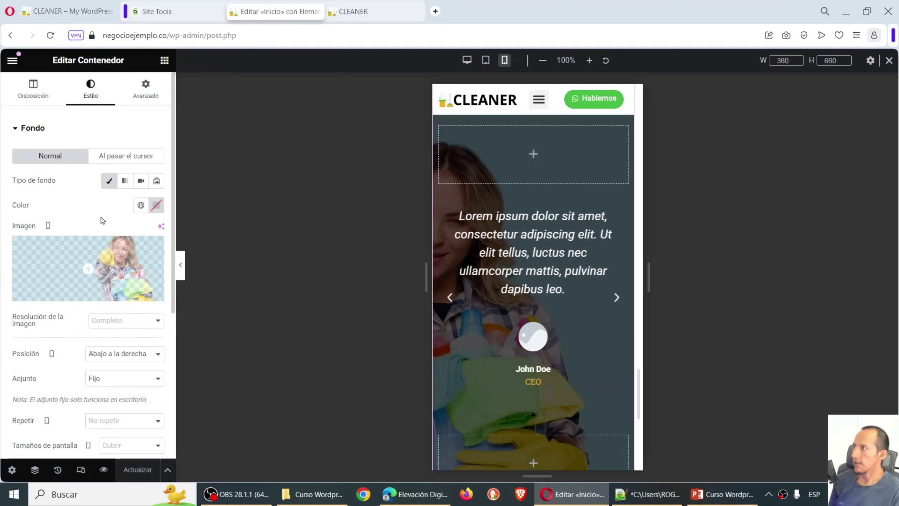
click(12, 61)
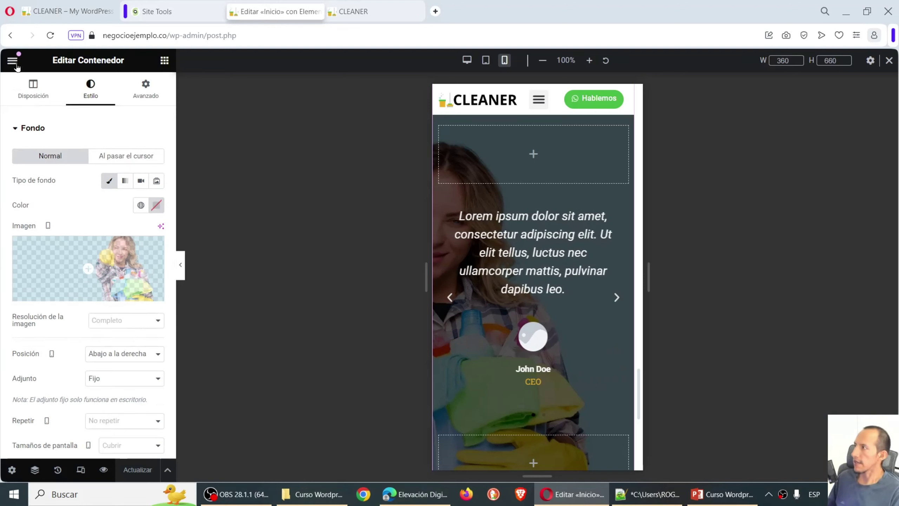
click(76, 314)
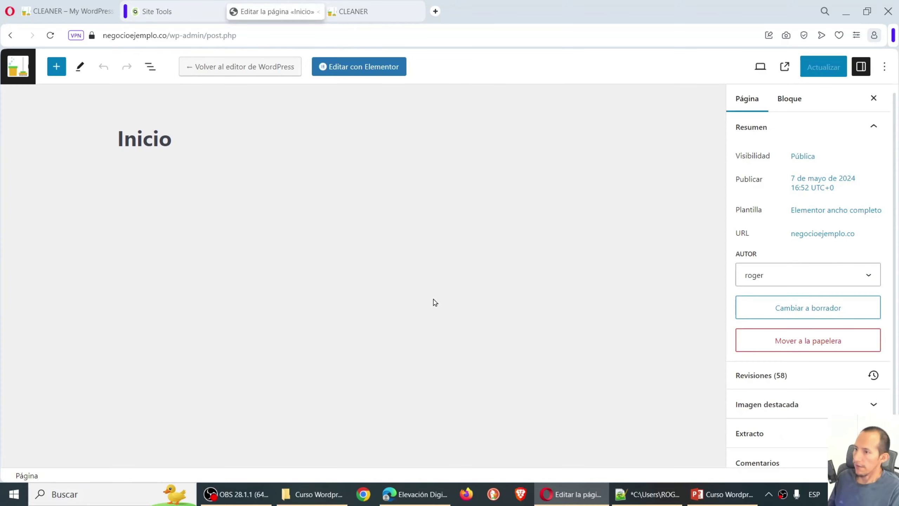
click(23, 76)
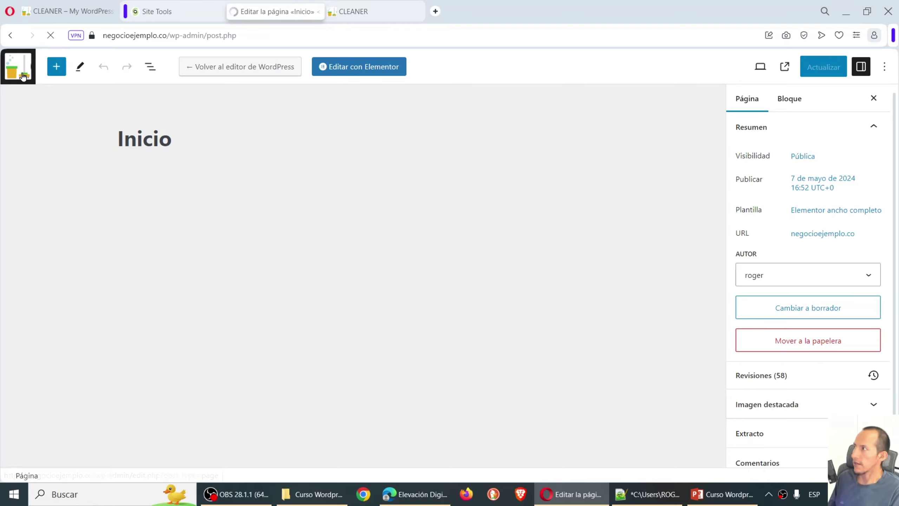
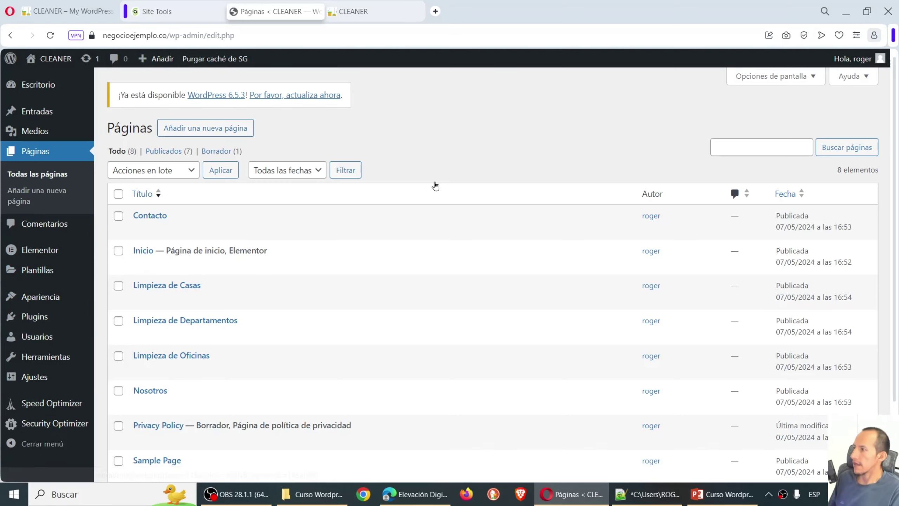
Create a new Footer template in Theme Builder and close the Biblioteca library for a blank canvas
scroll(479, 151, down, 2)
mouse_move(33, 277)
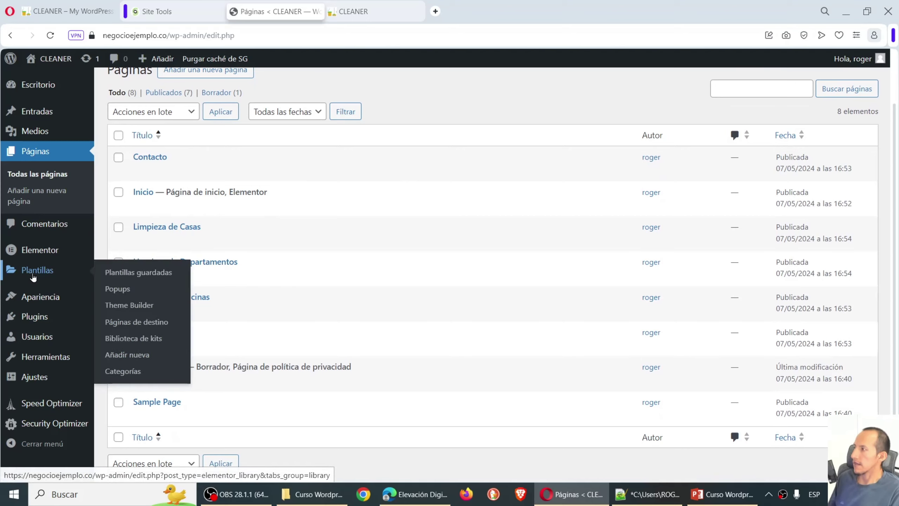
click(163, 307)
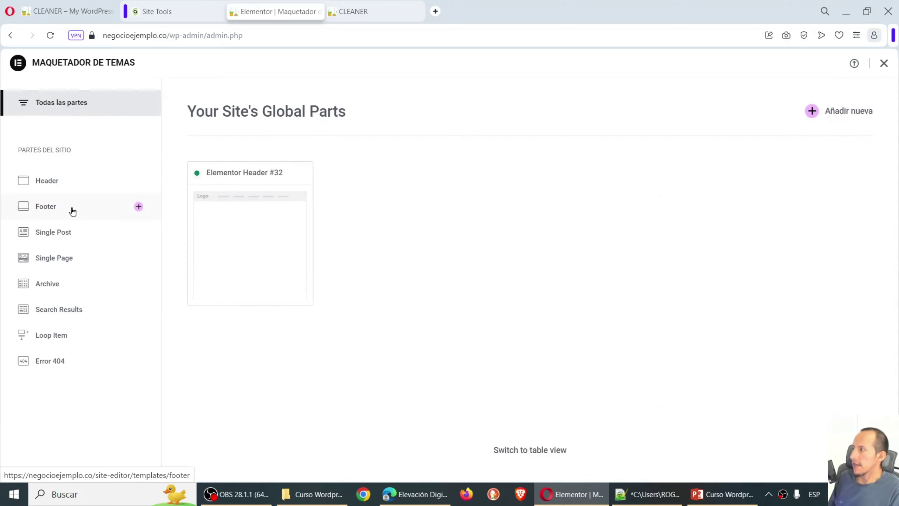
click(139, 208)
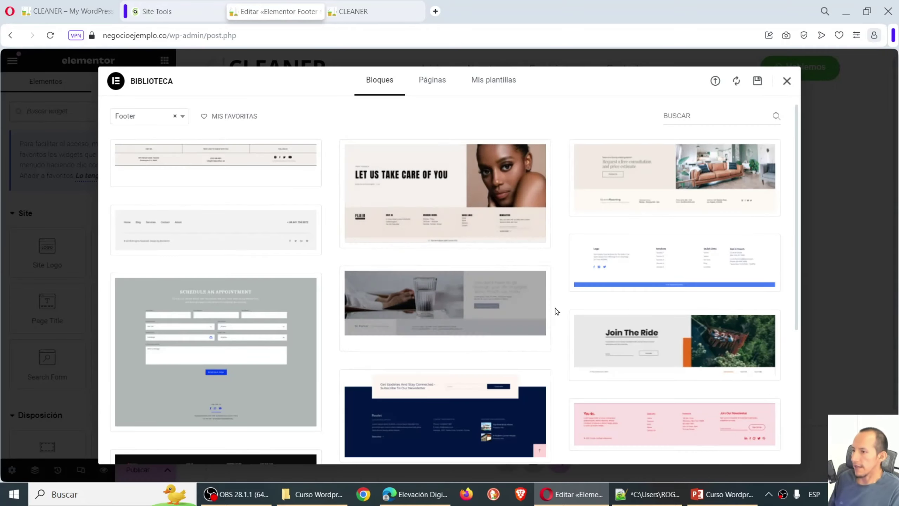
scroll(556, 310, down, 3)
scroll(488, 333, up, 3)
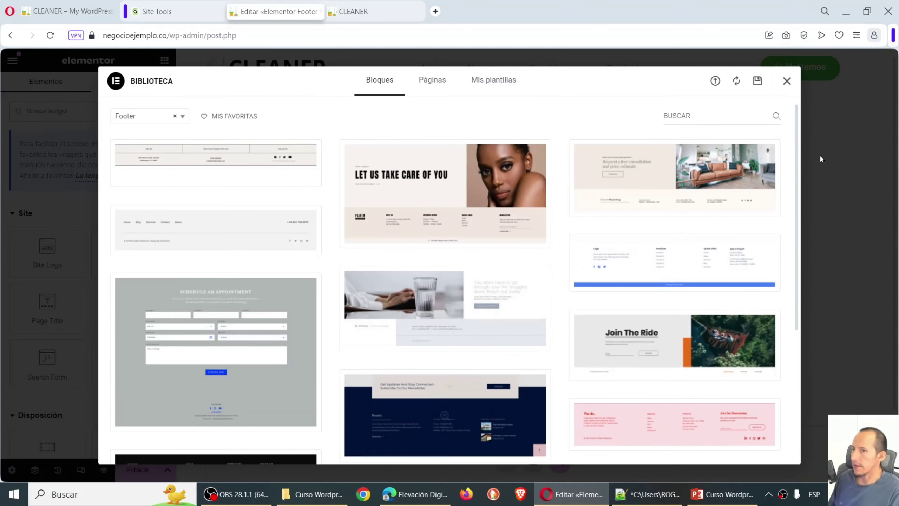
click(787, 81)
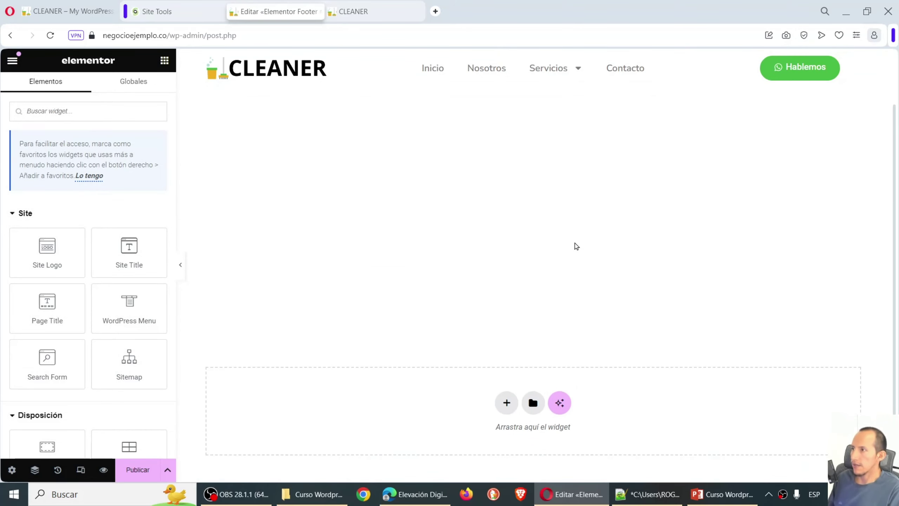
Add a Flexbox container with four equal columns to the footer
scroll(579, 245, down, 2)
click(506, 383)
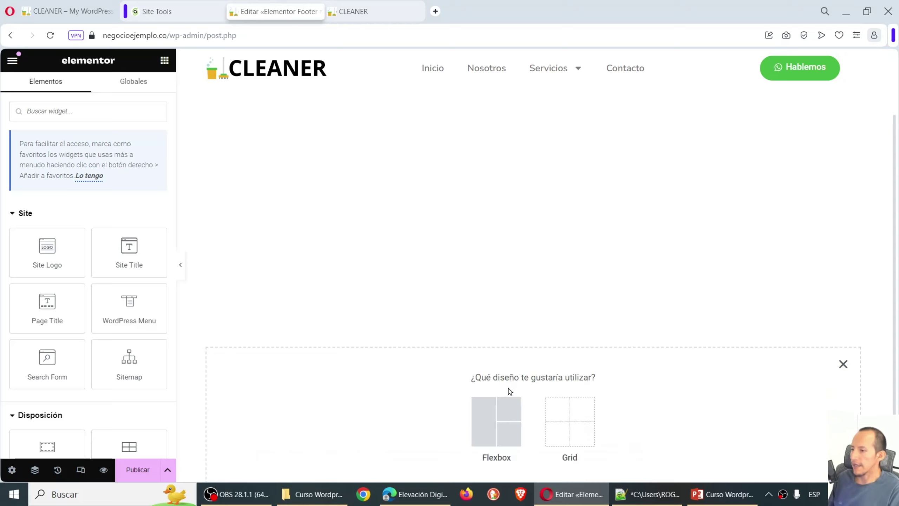
click(510, 345)
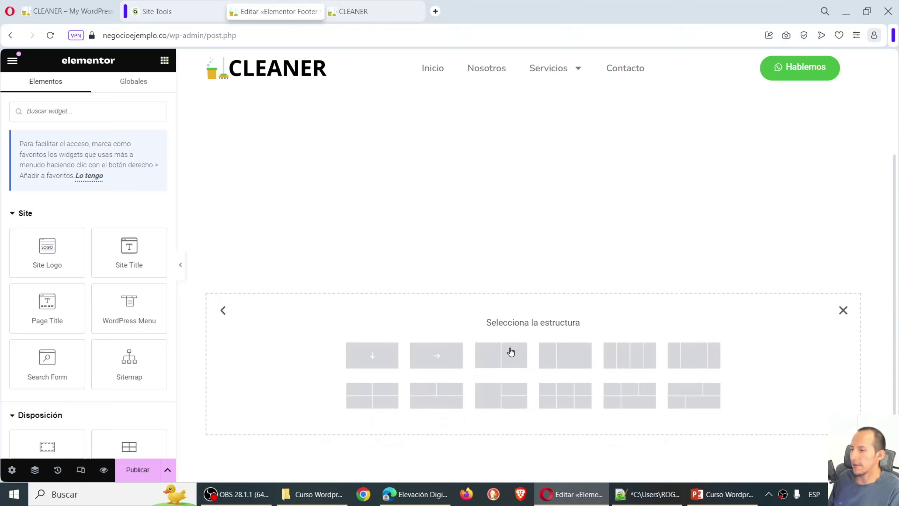
click(636, 364)
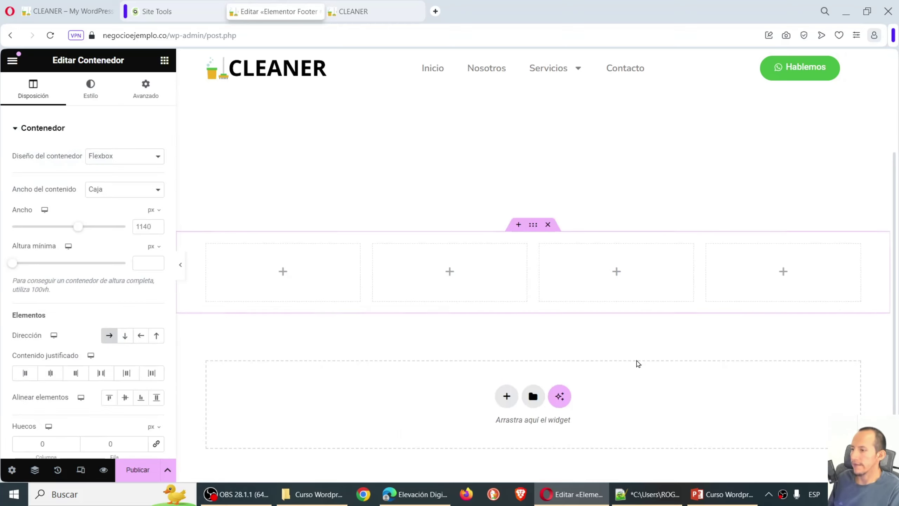
Place a heading and a text editor paragraph in the first column
click(164, 61)
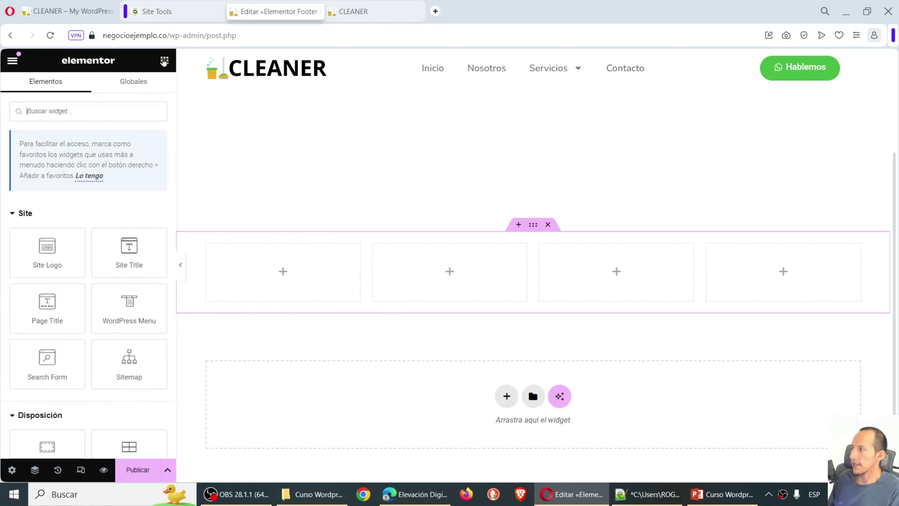
scroll(64, 251, down, 3)
scroll(69, 358, down, 3)
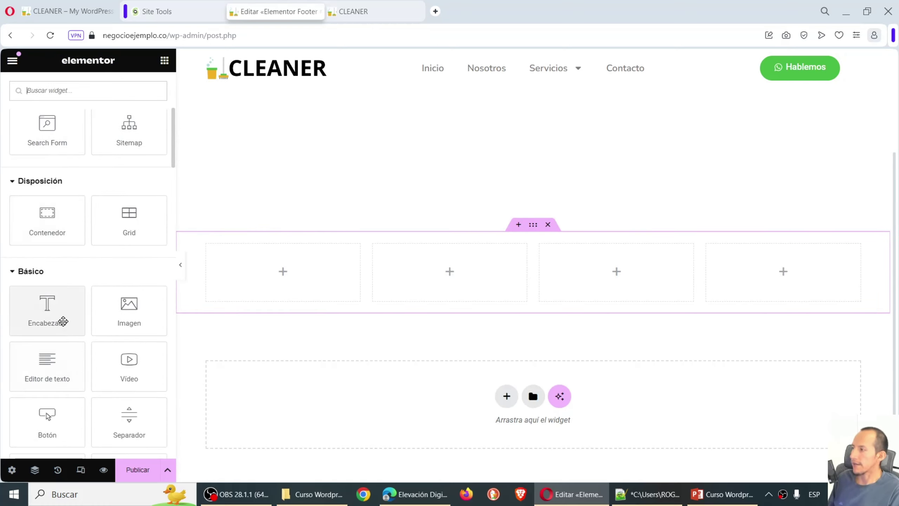
drag(62, 320, 283, 272)
click(164, 61)
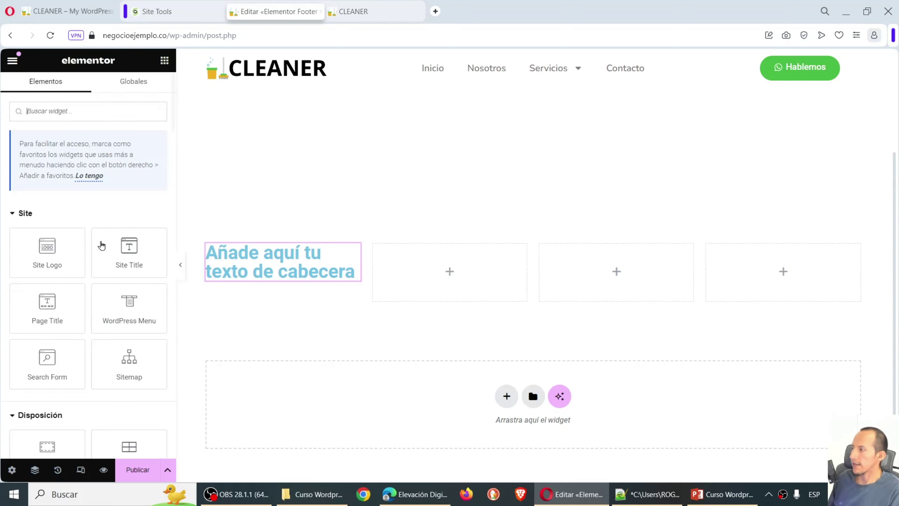
scroll(85, 294, down, 3)
drag(54, 443, 298, 273)
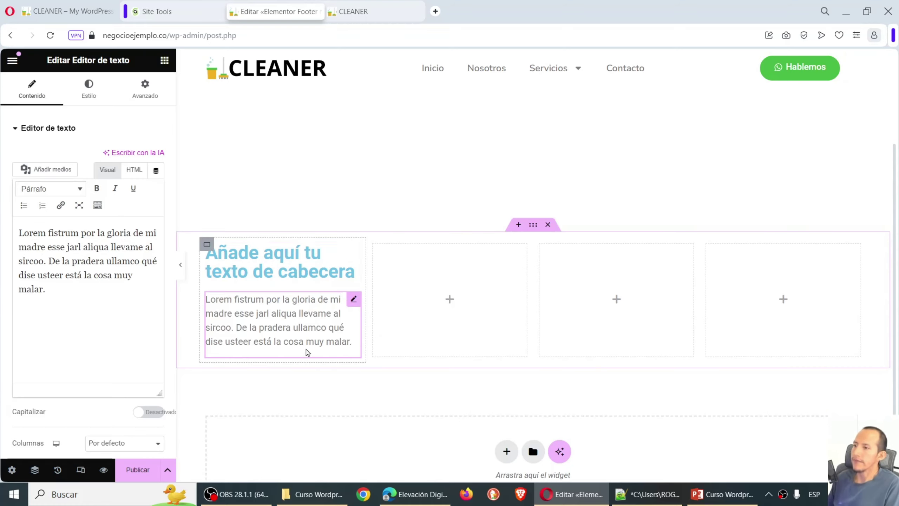
Give the four-column container a classic dark grey (#383838) background
click(534, 225)
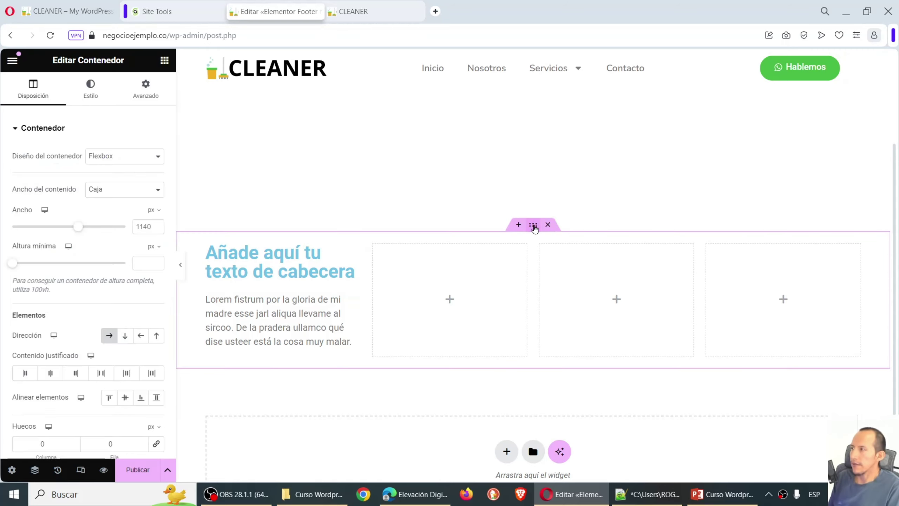
click(95, 91)
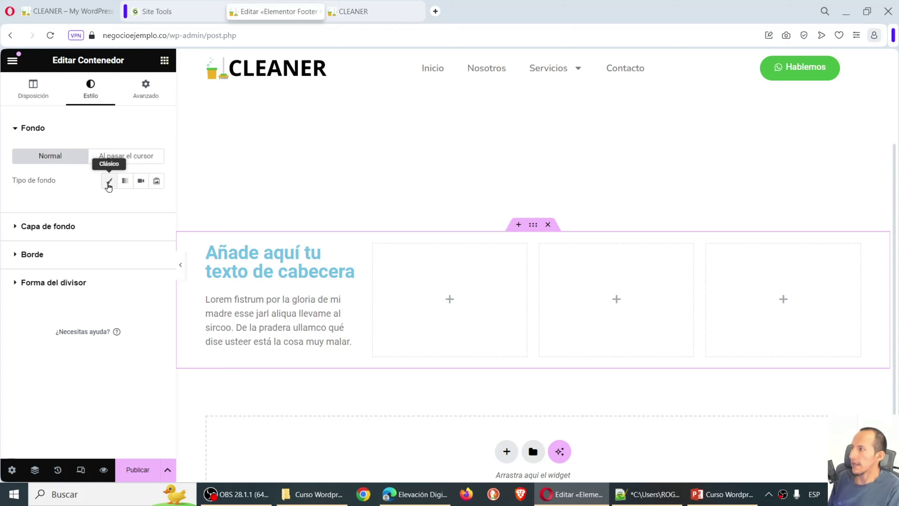
click(109, 180)
click(156, 205)
click(90, 301)
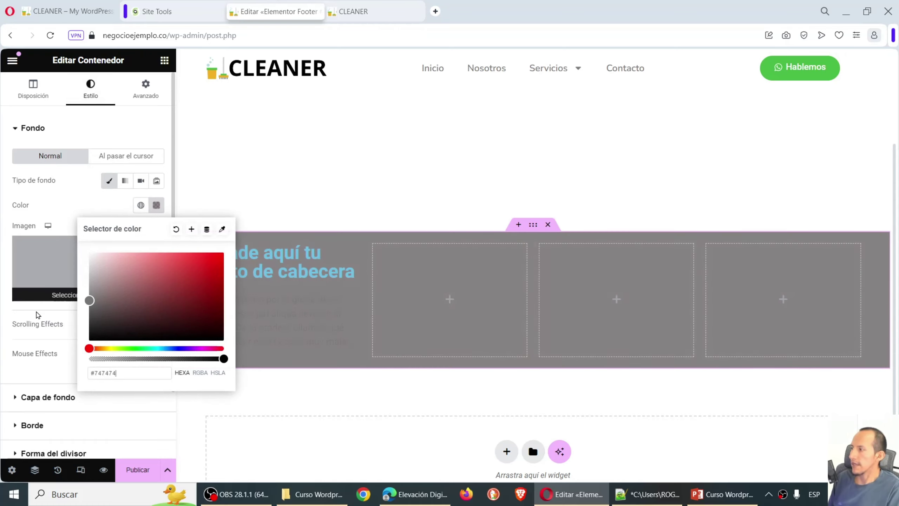
drag(38, 315, 21, 325)
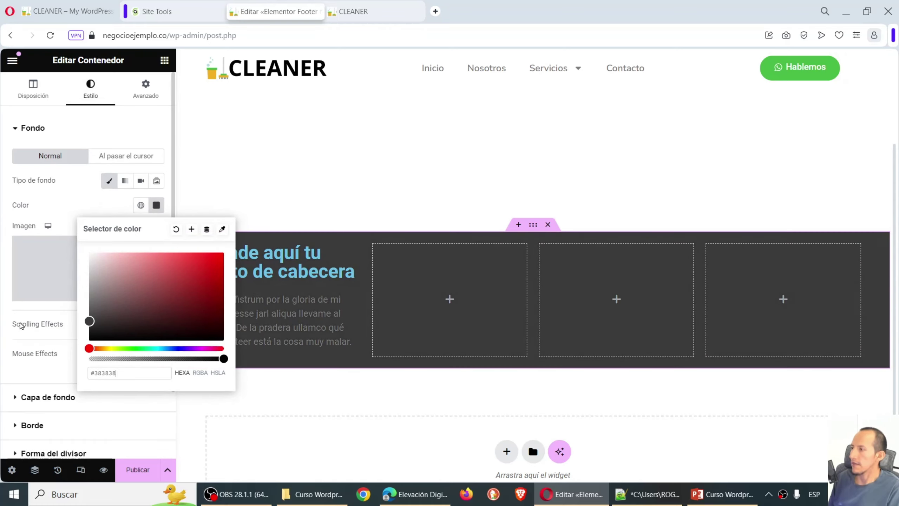
Set the container padding to 50 px top and bottom, 0 on the sides
click(150, 96)
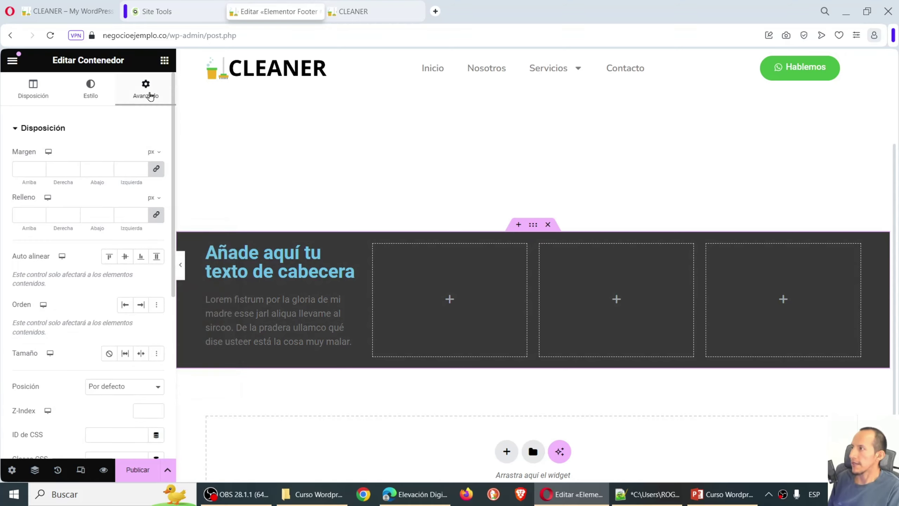
click(61, 214)
text(0)
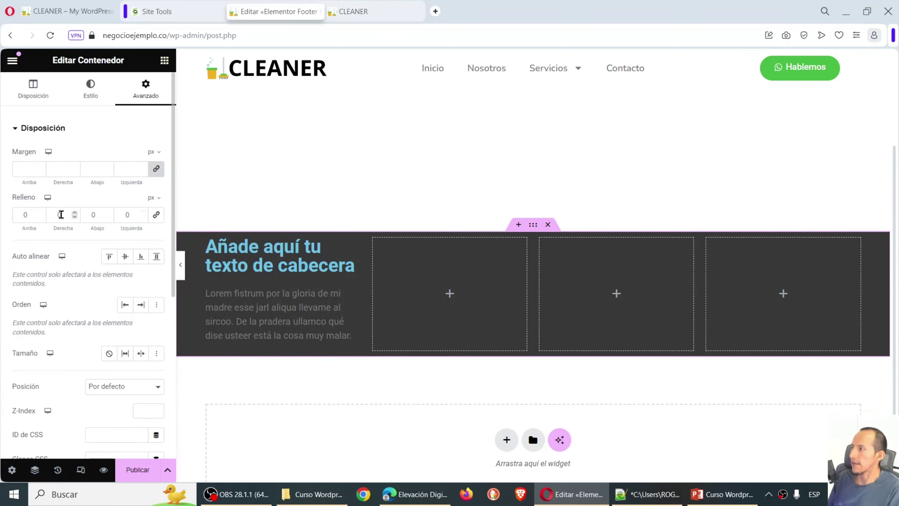
text(50)
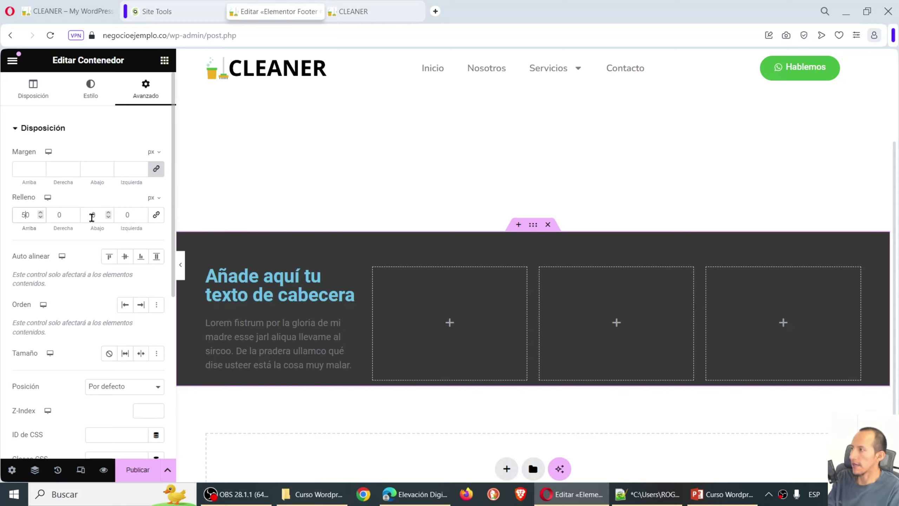
click(93, 215)
text(50)
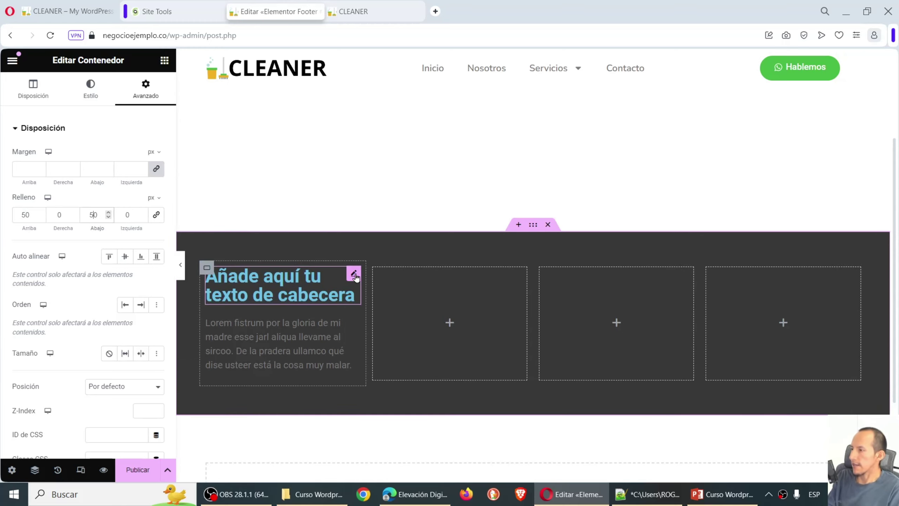
click(354, 273)
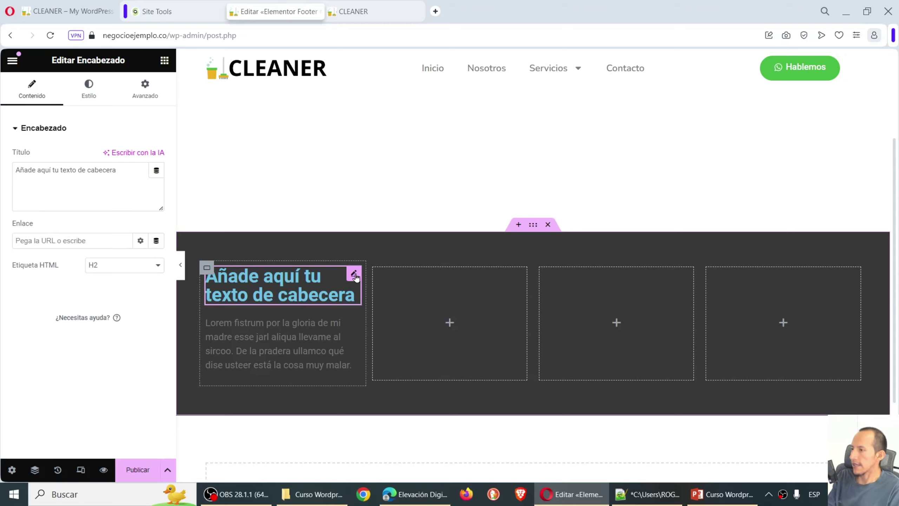
Change the heading's HTML tag to div and retitle it CLEANER
click(106, 265)
click(108, 333)
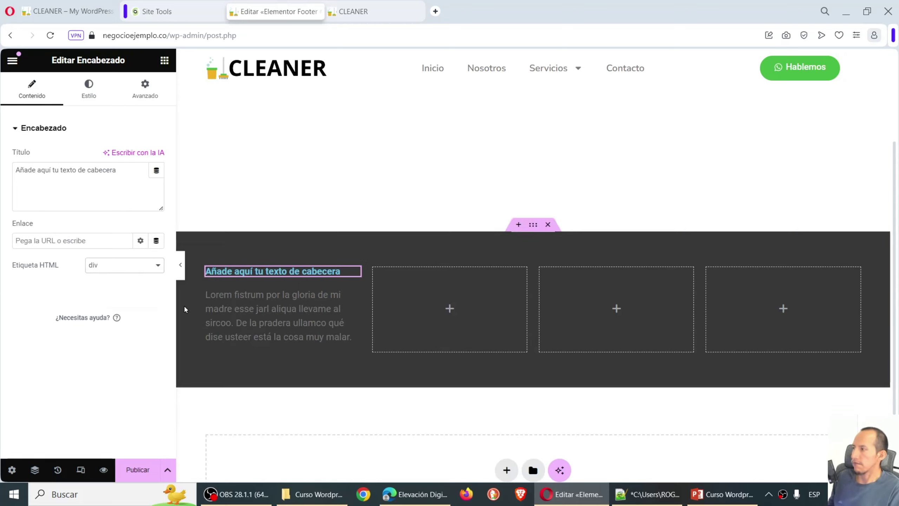
drag(135, 173, 2, 178)
text(CLEANER)
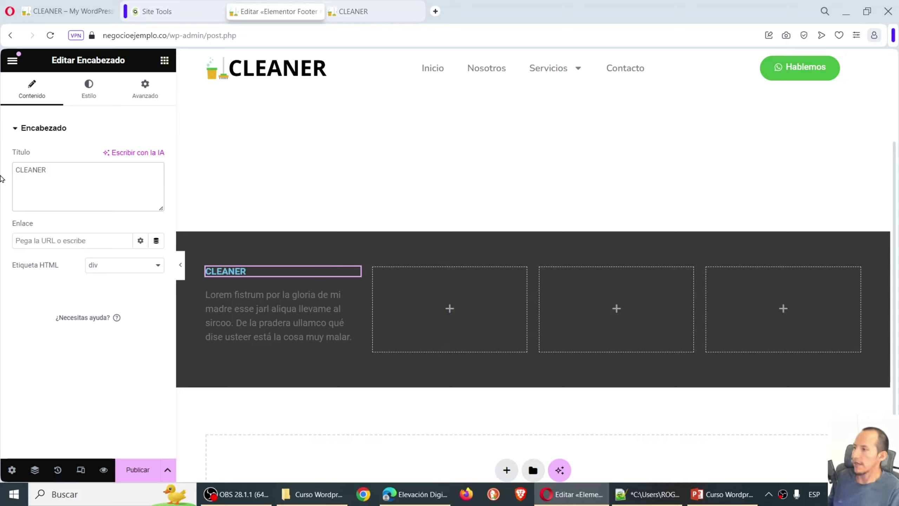
Style the CLEANER heading white #FFFFFF with an 18 px font size
click(88, 88)
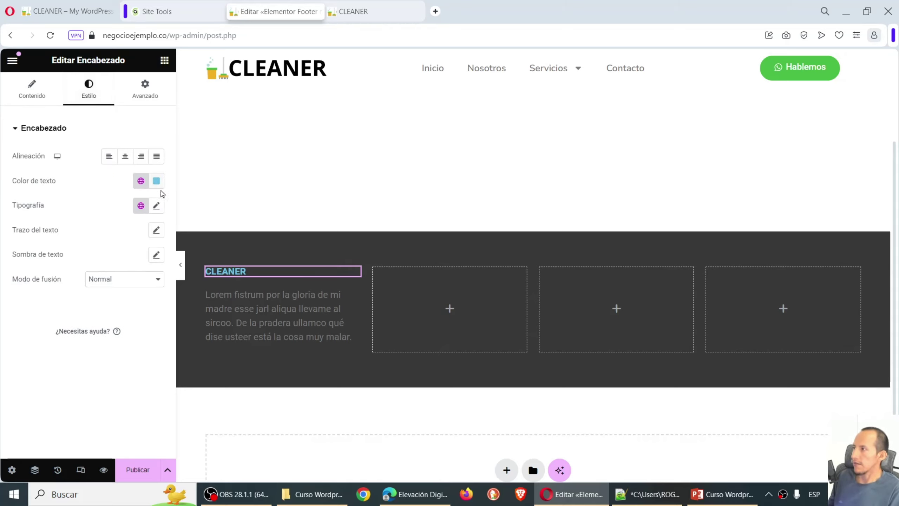
click(156, 180)
text(#FFFFFF)
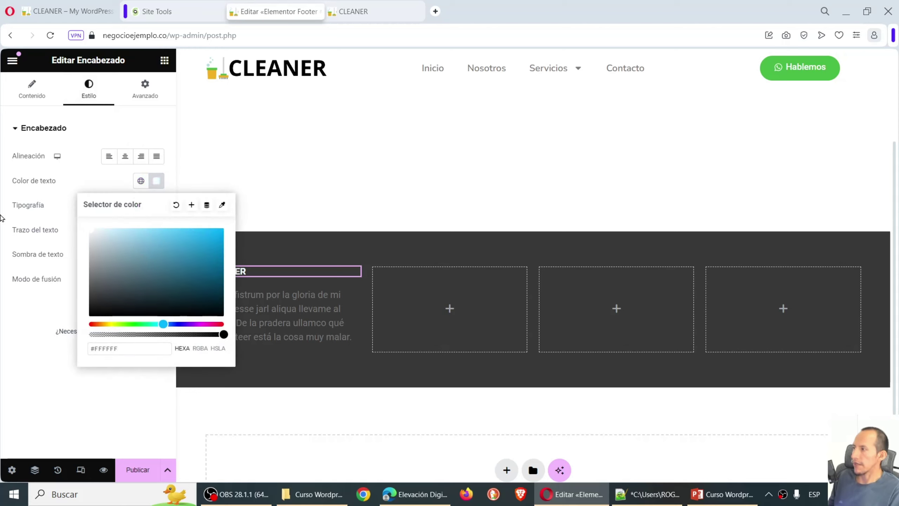
click(155, 183)
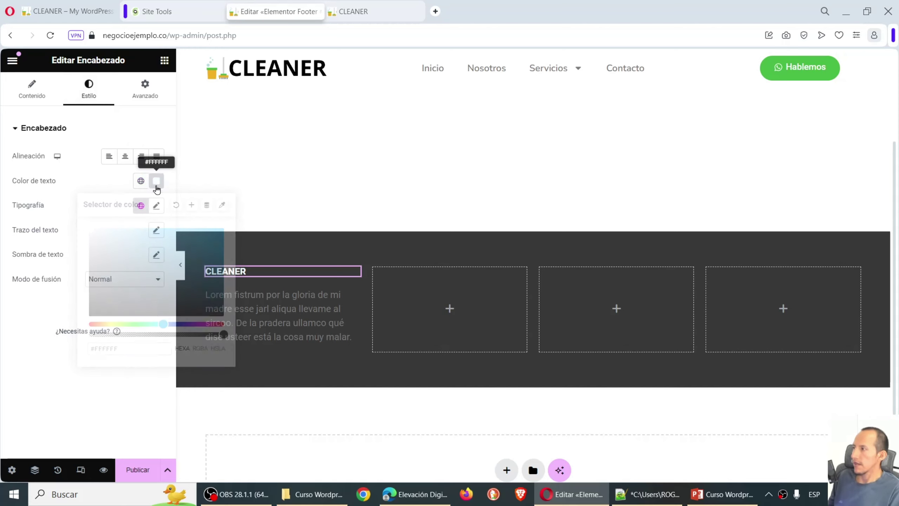
click(156, 206)
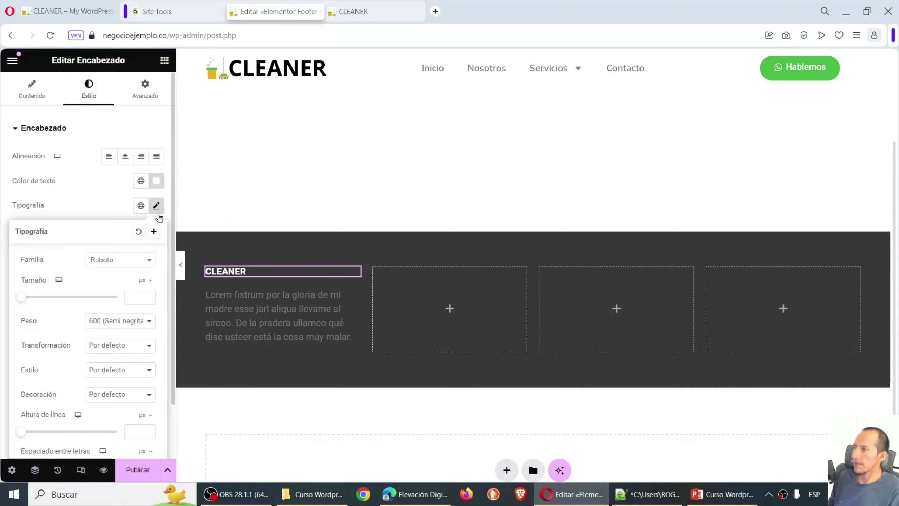
click(134, 301)
text(20)
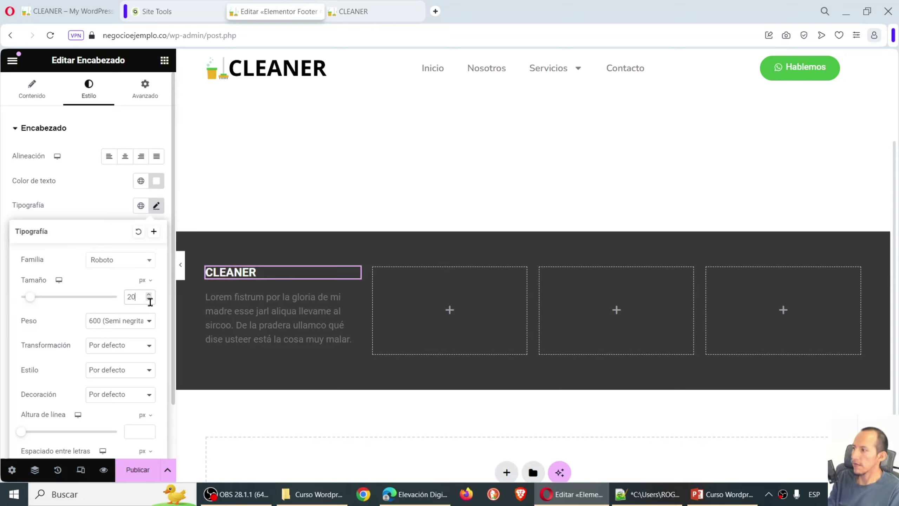
click(149, 300)
click(149, 300)
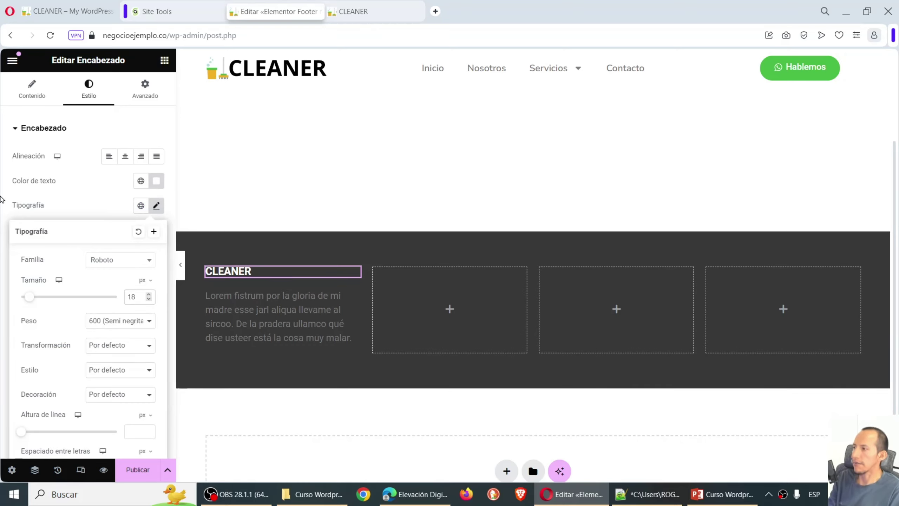
click(157, 206)
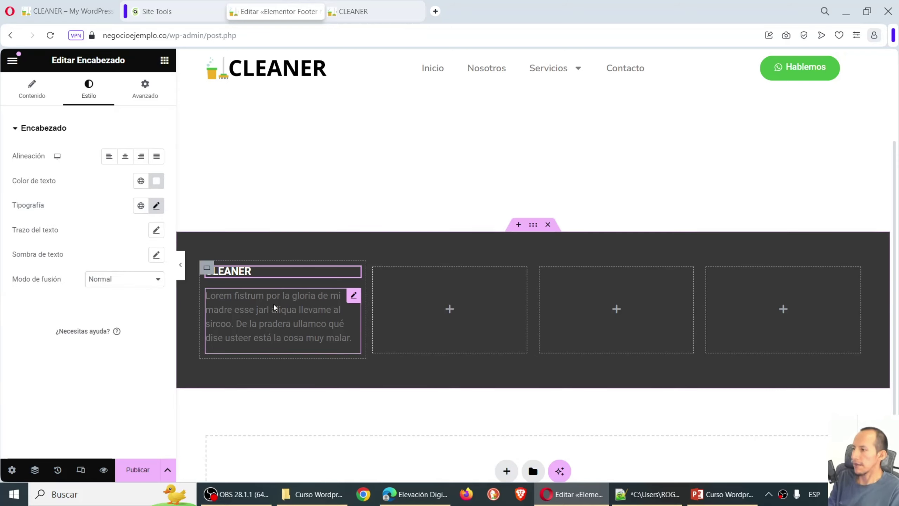
Make the paragraph text light grey #DEDEDE and preview the footer without the panel
click(276, 315)
click(89, 88)
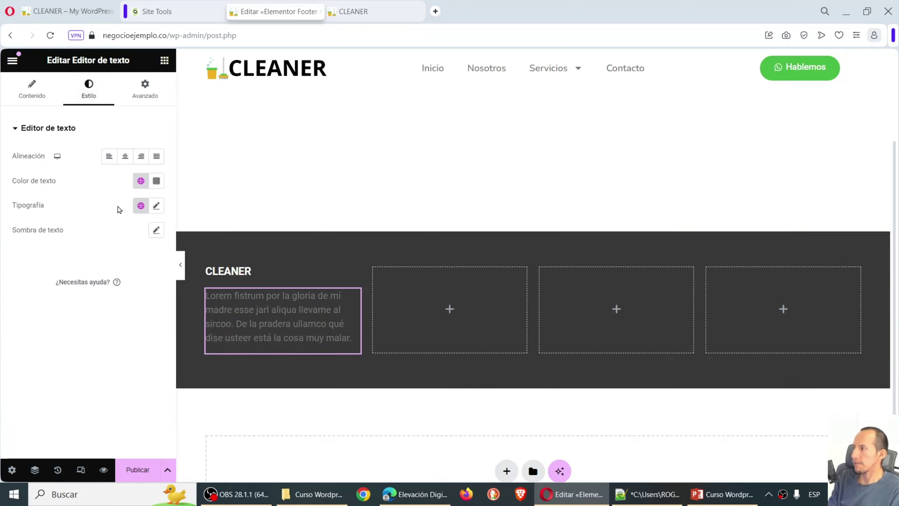
click(157, 181)
drag(94, 271, 60, 247)
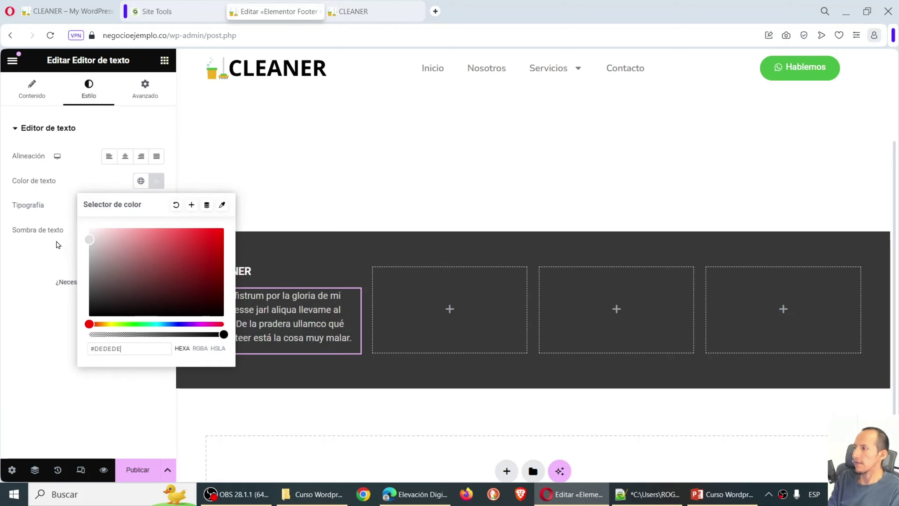
click(53, 253)
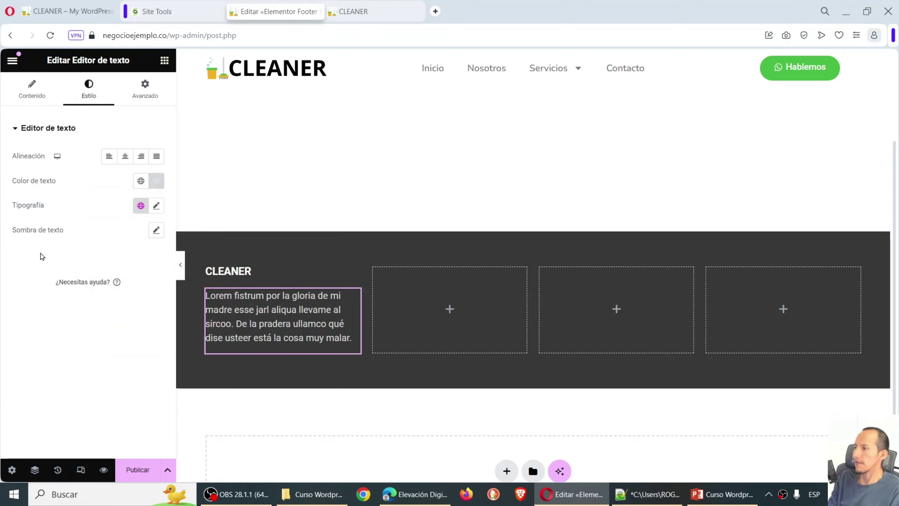
click(181, 264)
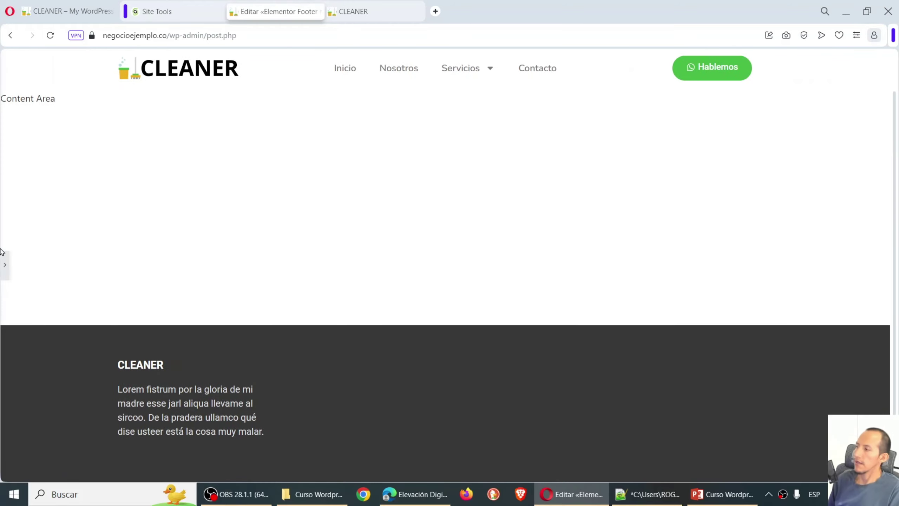
Paste copies of the CLEANER heading into the second and third footer columns
click(4, 262)
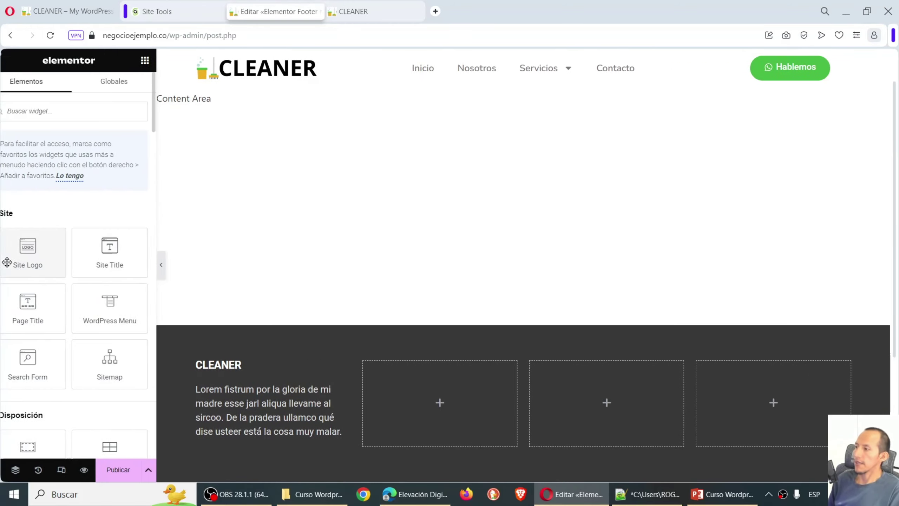
scroll(325, 302, down, 1)
click(248, 249)
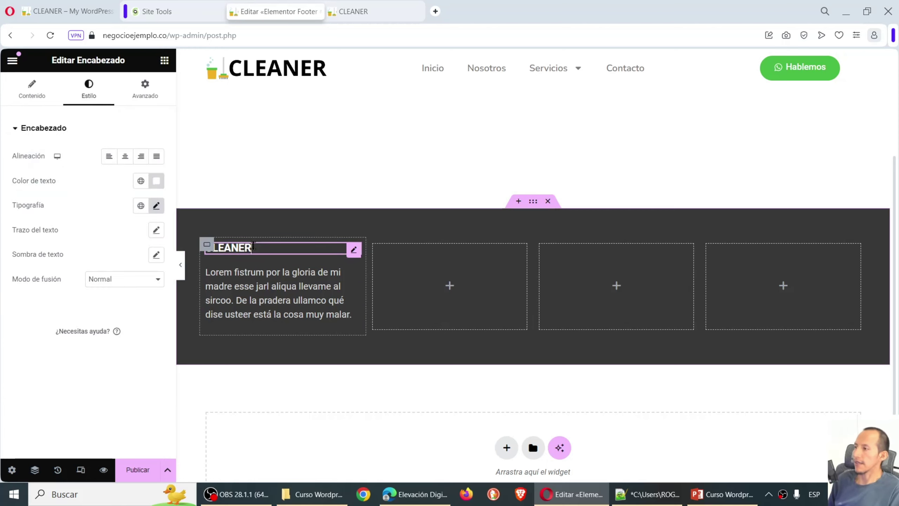
right_click(253, 249)
click(277, 288)
right_click(454, 264)
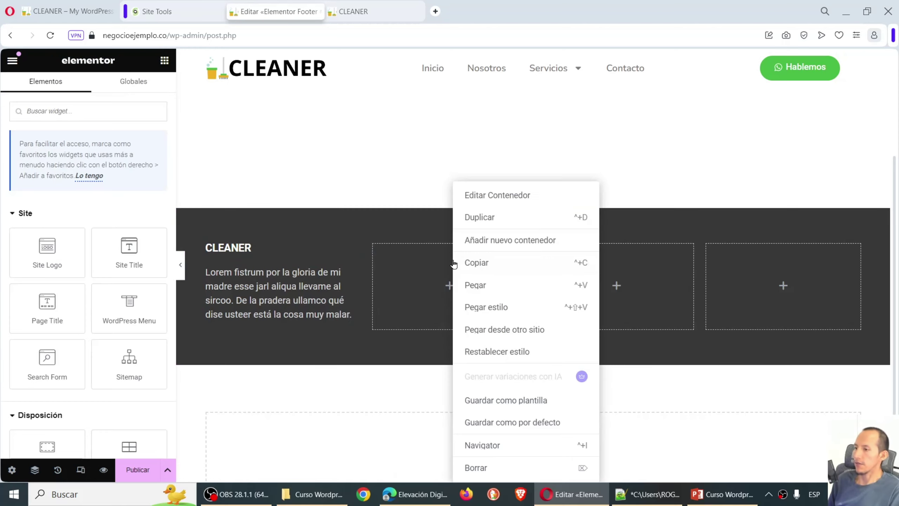
click(489, 285)
right_click(660, 262)
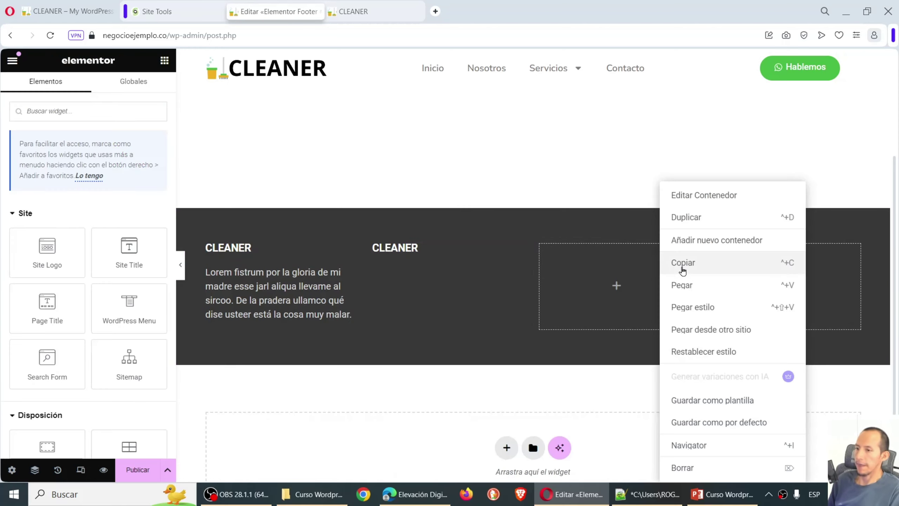
click(694, 288)
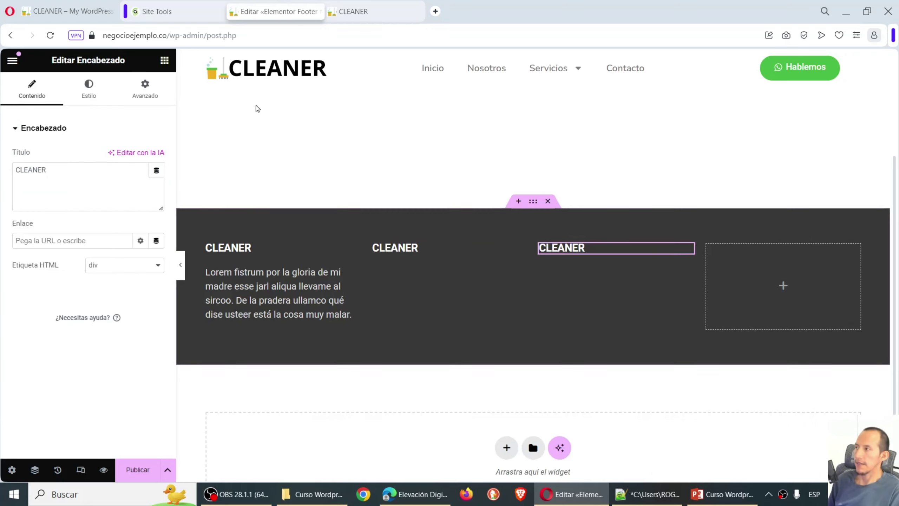
Retitle the copied headings SERVICIOS and CONTACTO, checking the reference site's footer
click(58, 5)
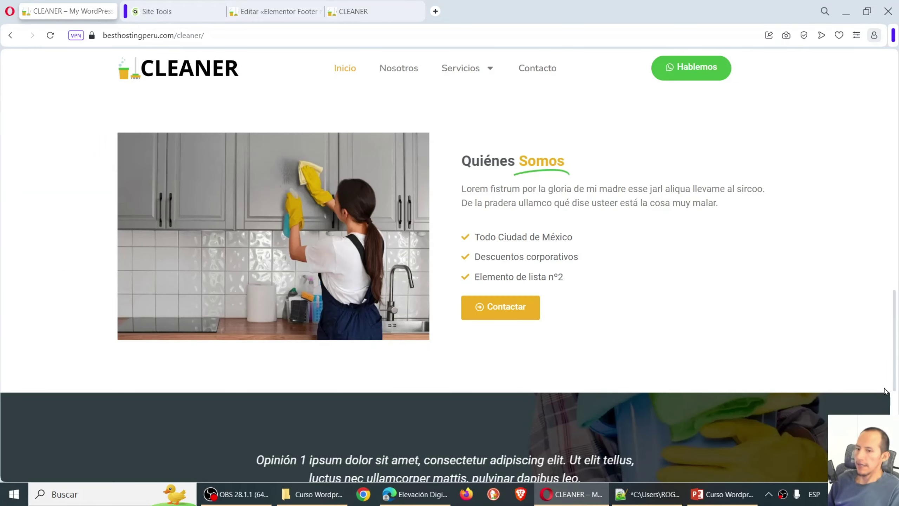
scroll(884, 391, down, 10)
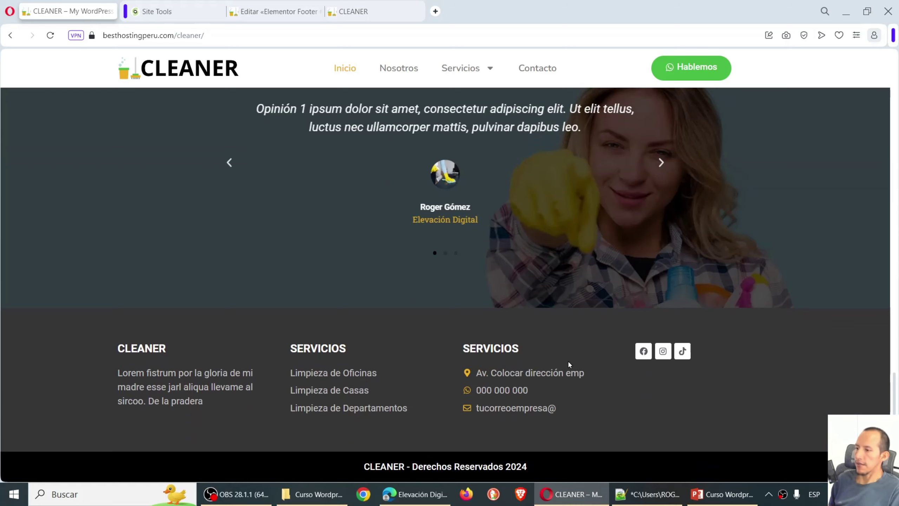
click(276, 11)
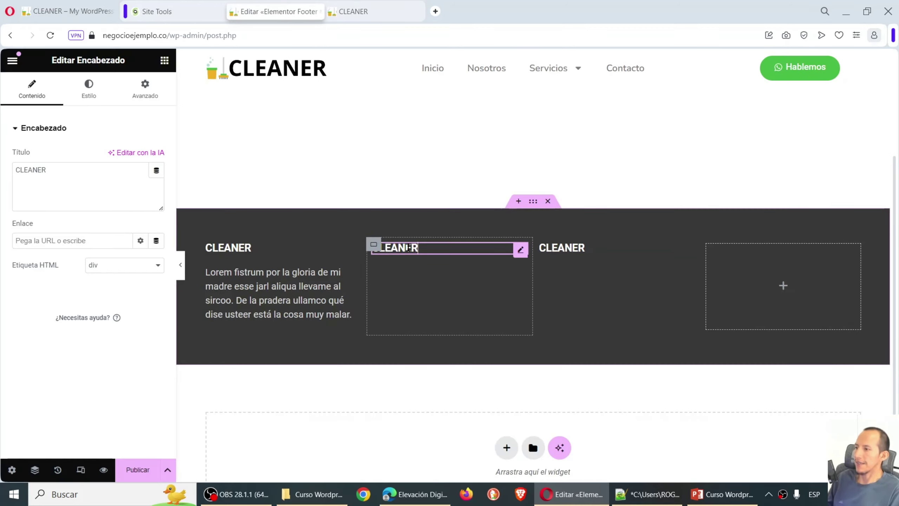
drag(77, 173, 11, 179)
text(S)
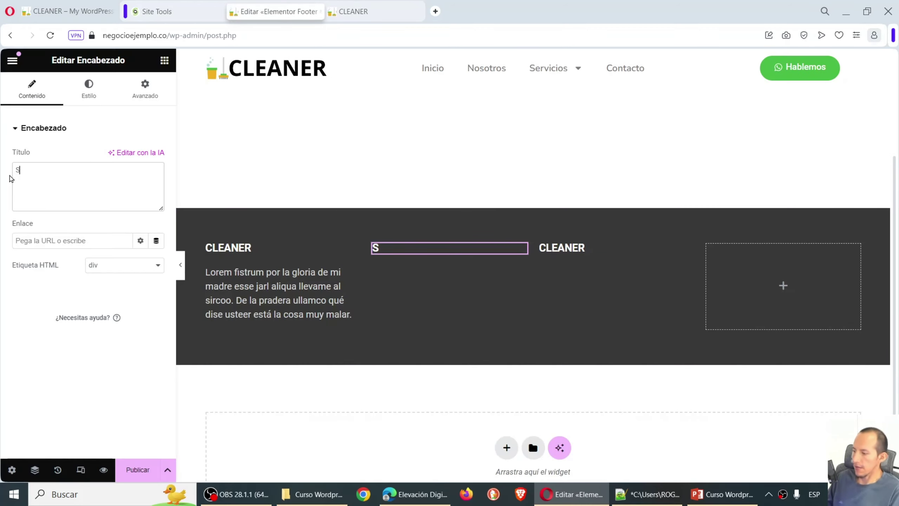
text(ERVICIOS)
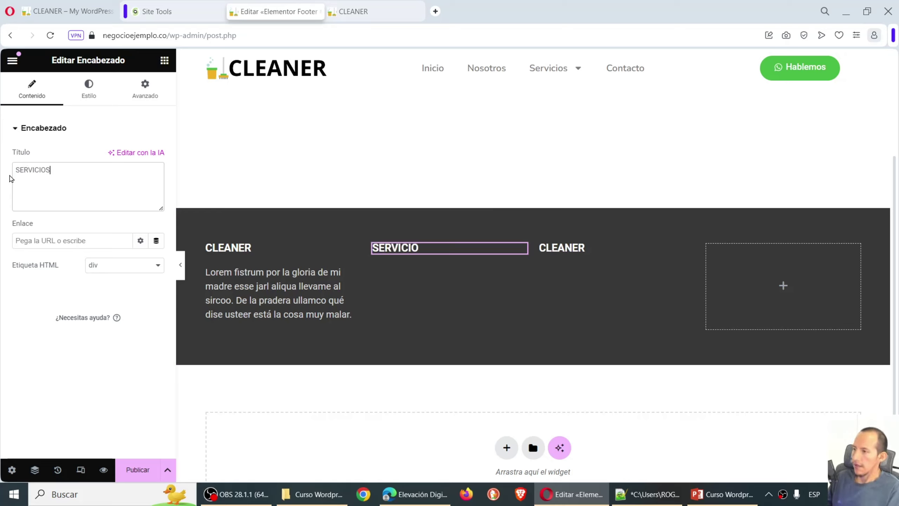
click(570, 252)
text(CONTACTO)
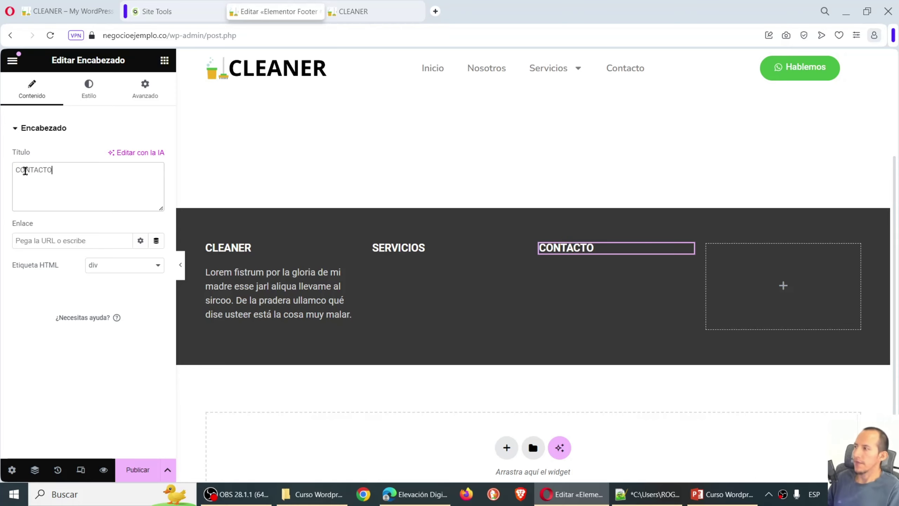
Add an icon list under SERVICIOS with first item Limpieza de Oficinas, no icon, linked to its page
click(164, 61)
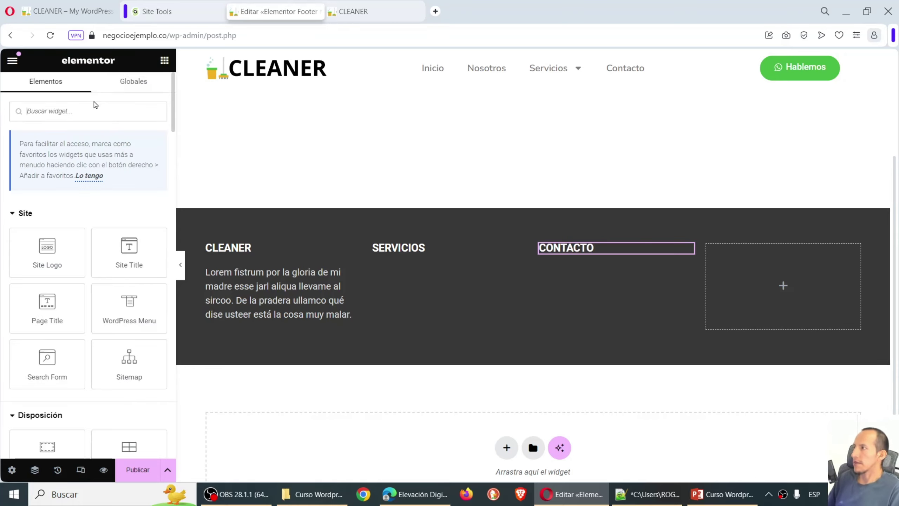
text(lis)
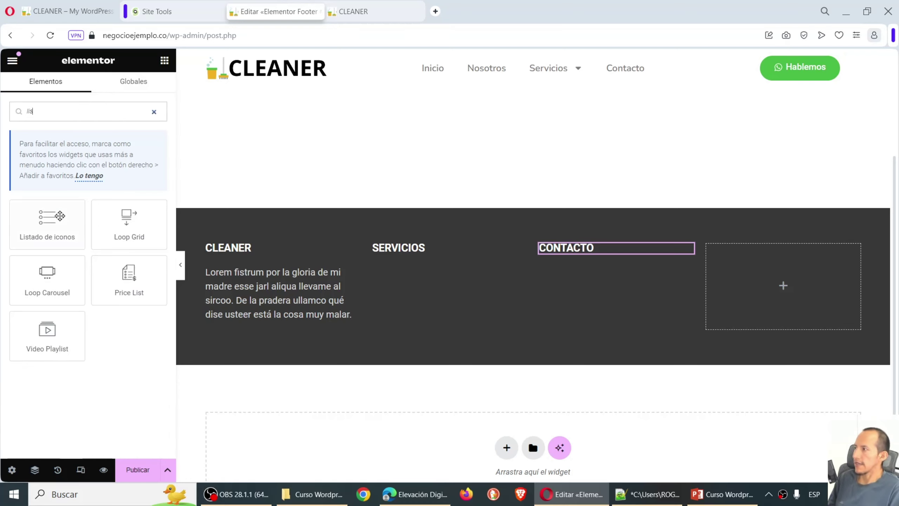
drag(45, 224, 428, 255)
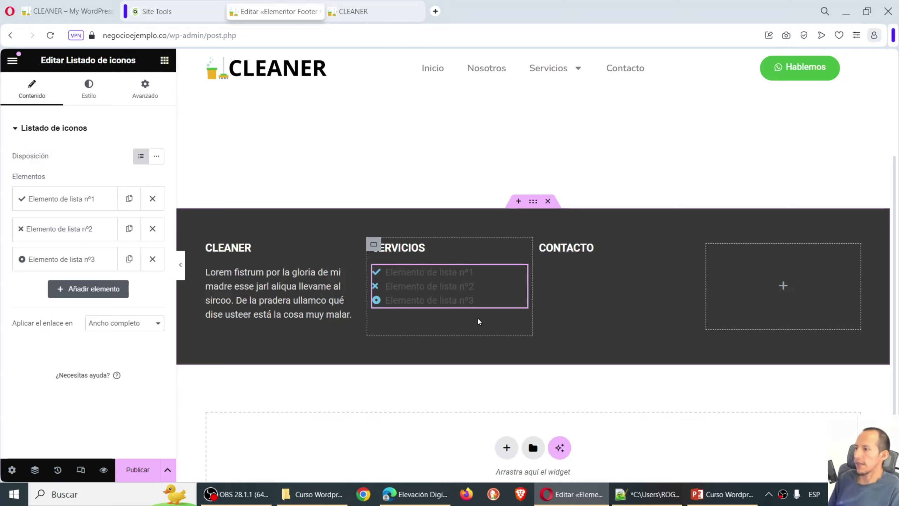
click(77, 199)
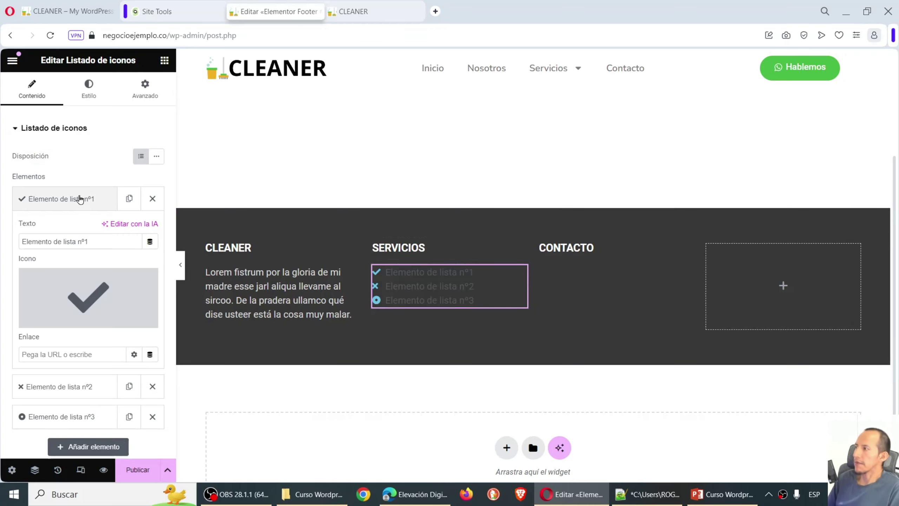
click(657, 494)
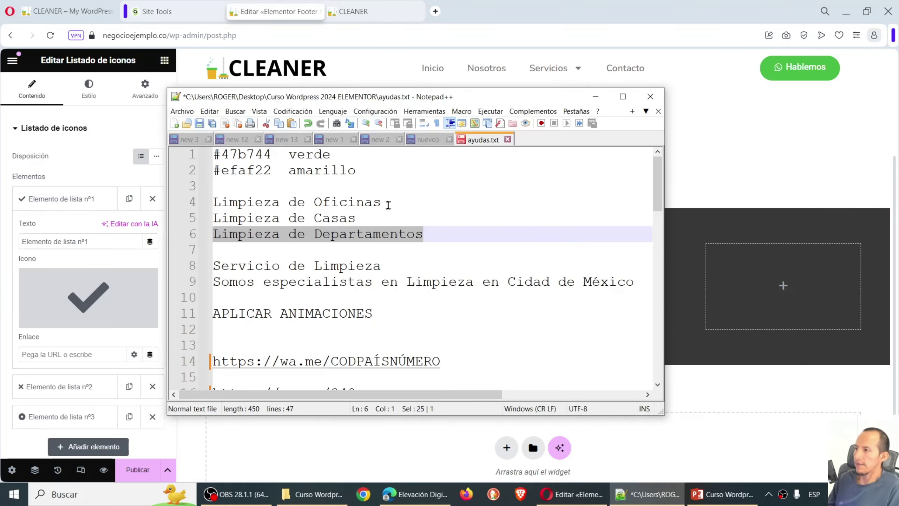
drag(389, 206, 209, 209)
key(ctrl+c)
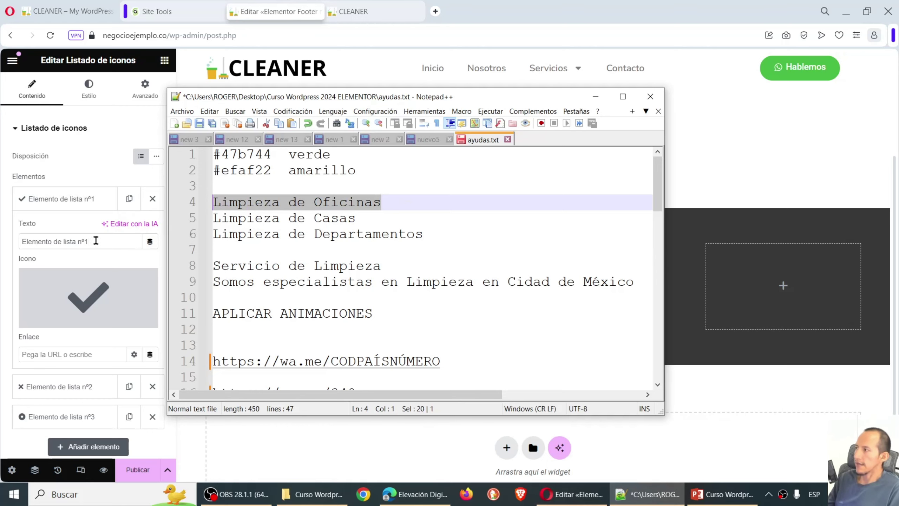
triple_click(96, 240)
key(ctrl+v)
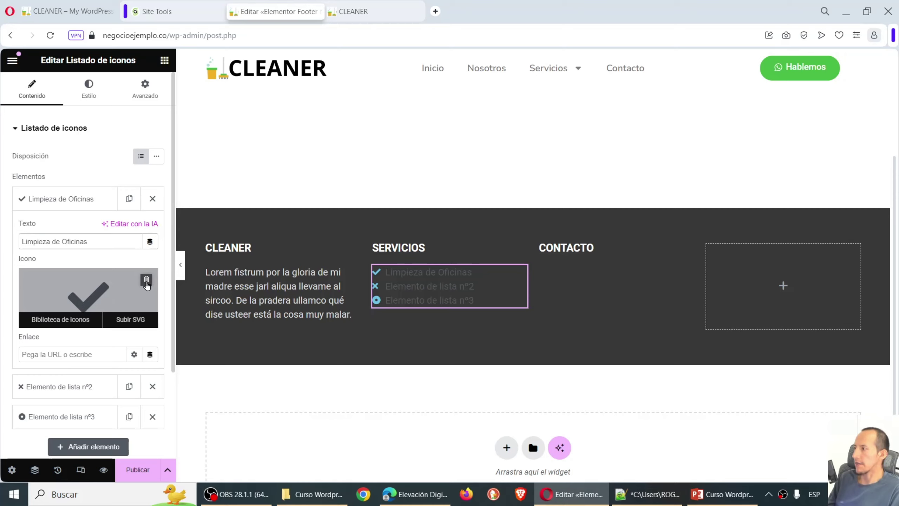
click(146, 284)
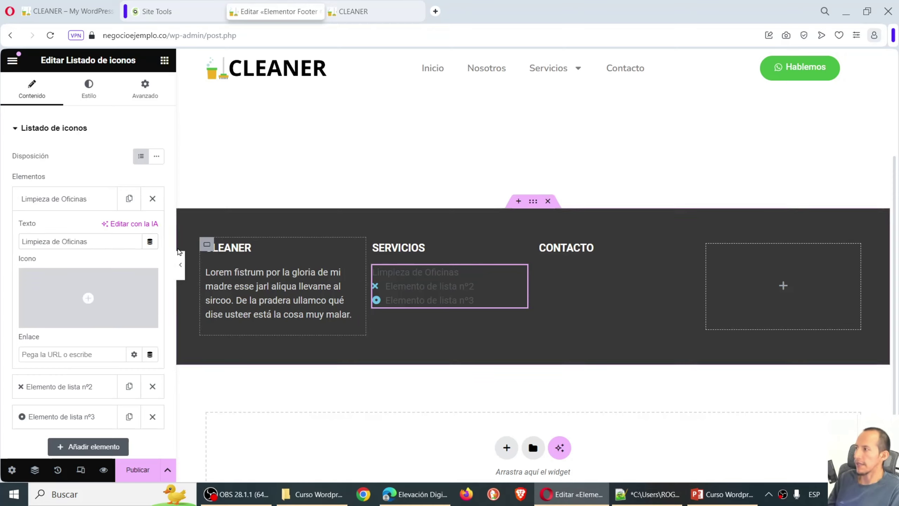
click(82, 349)
text(limp)
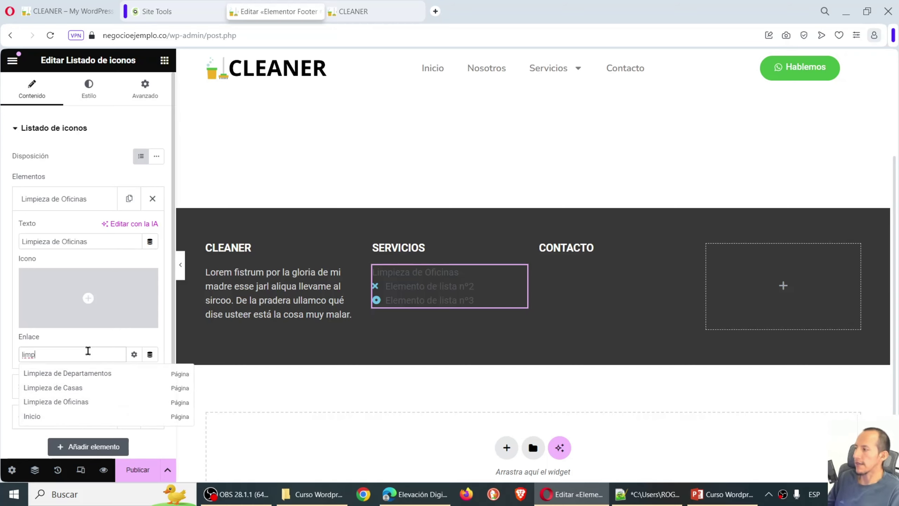
click(76, 402)
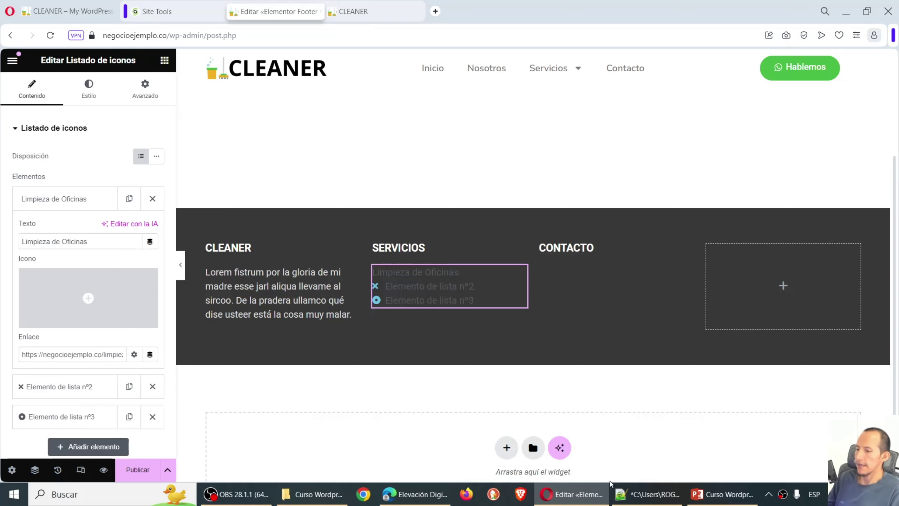
Make the second item Limpieza de Casas, without icon, linked to the Limpieza de Casas page
click(648, 494)
drag(368, 222, 207, 226)
key(ctrl+c)
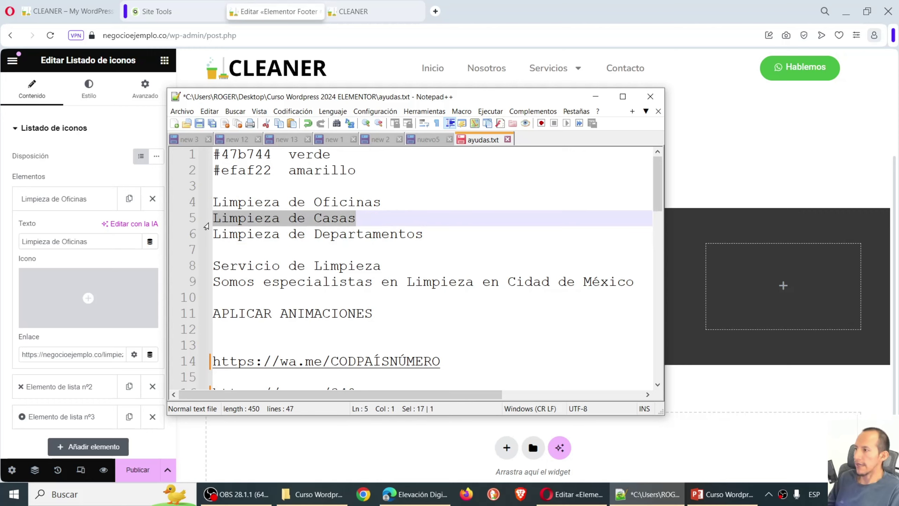
click(67, 197)
click(70, 229)
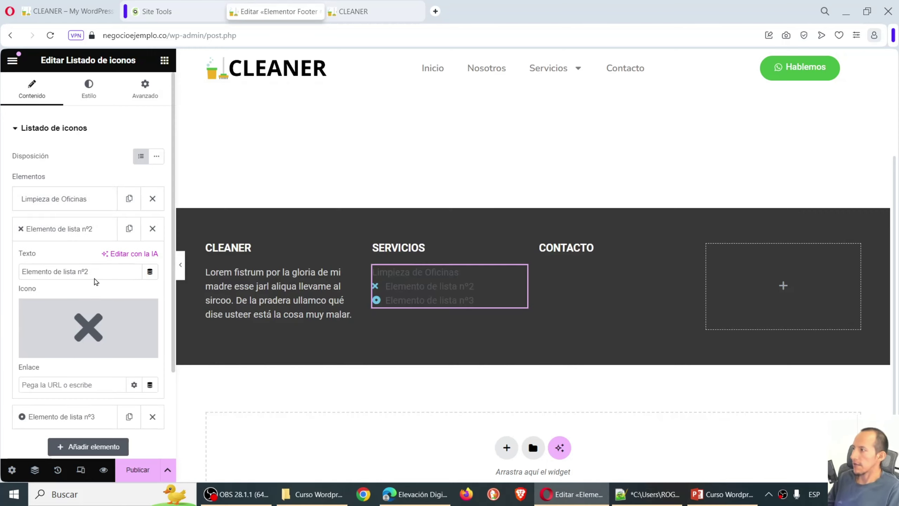
drag(99, 272, 1, 269)
key(ctrl+v)
click(147, 310)
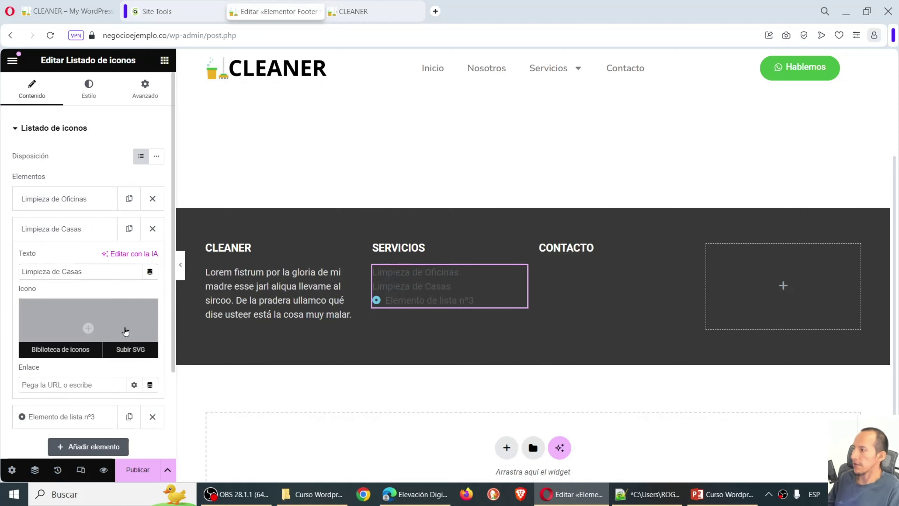
text(cas)
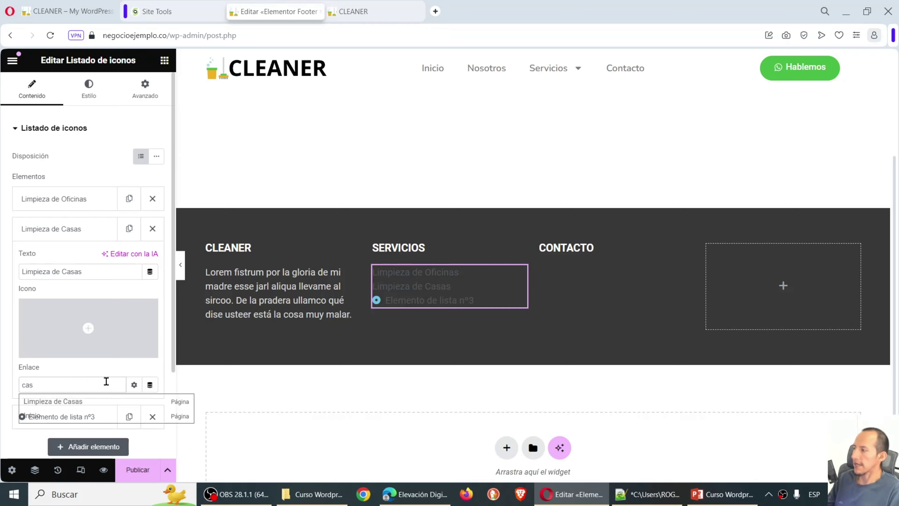
click(74, 404)
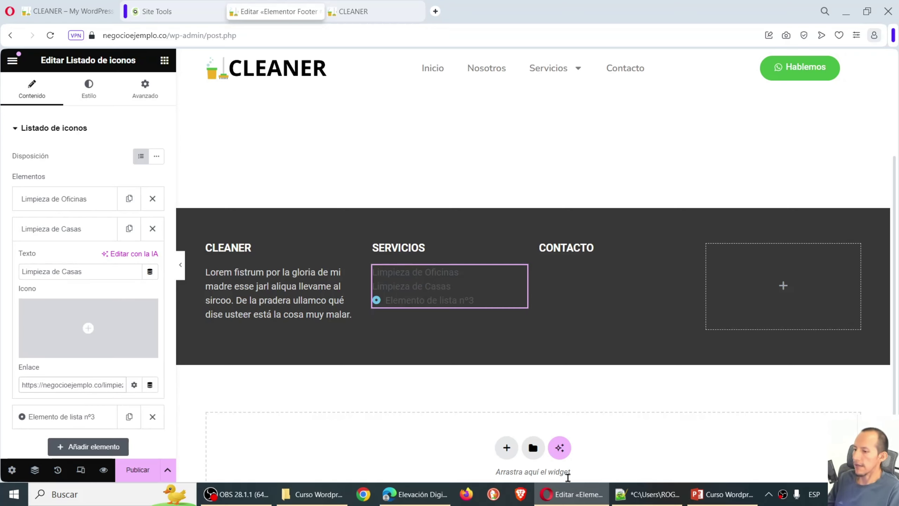
Make the third item Limpieza de Departamentos, without icon, linked to its page
click(647, 494)
drag(438, 235, 217, 234)
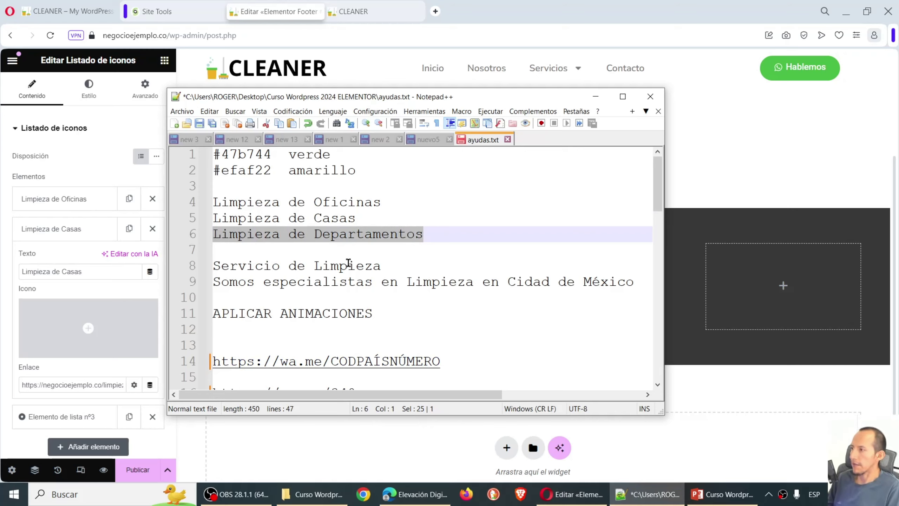
click(68, 234)
click(72, 258)
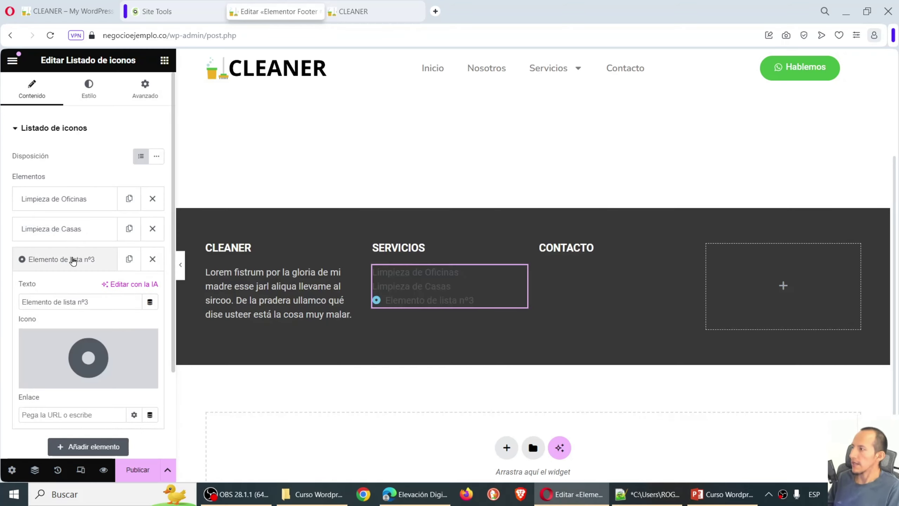
triple_click(112, 302)
text(Limpieza de Departamentos)
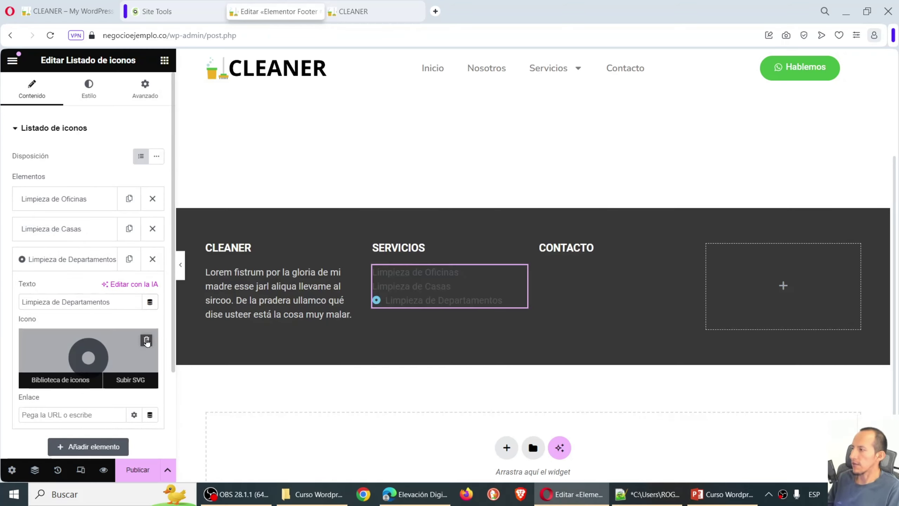
click(147, 341)
scroll(69, 305, down, 3)
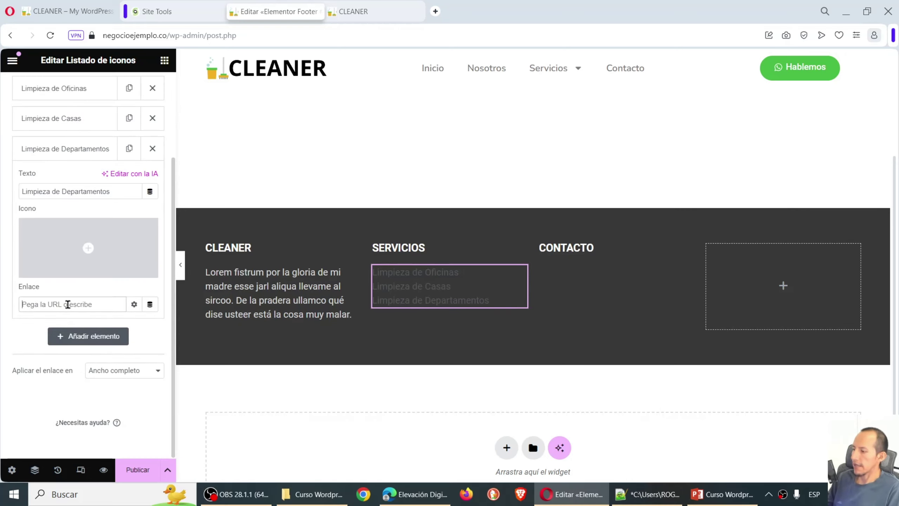
text(depa)
click(66, 322)
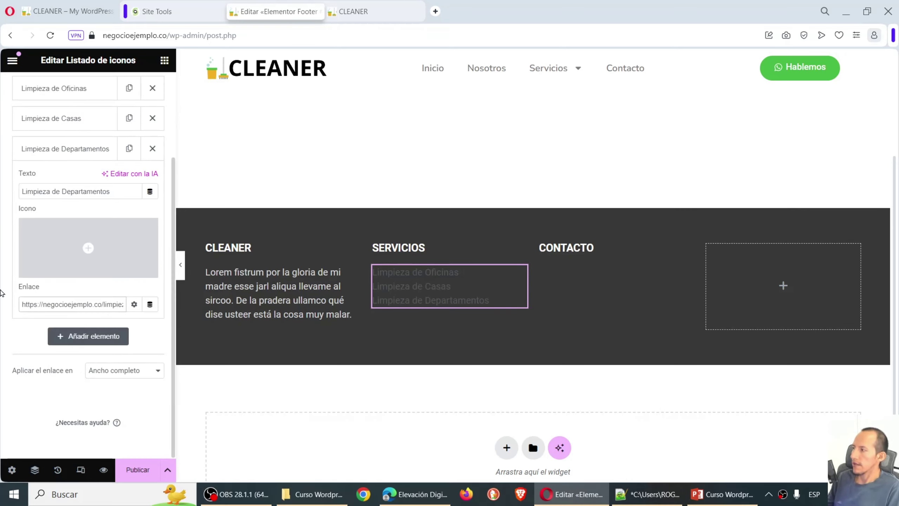
scroll(90, 122, up, 3)
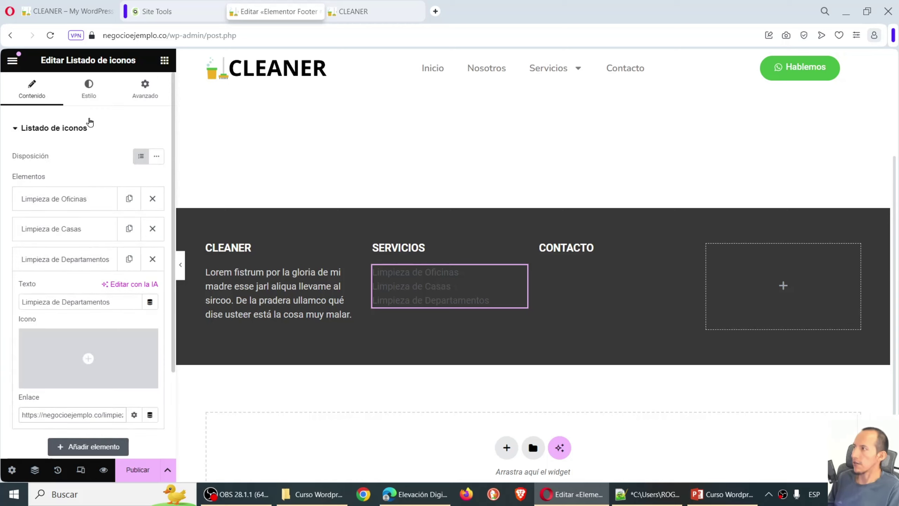
Copy the paragraph widget and paste its style onto the Servicios icon list
click(90, 95)
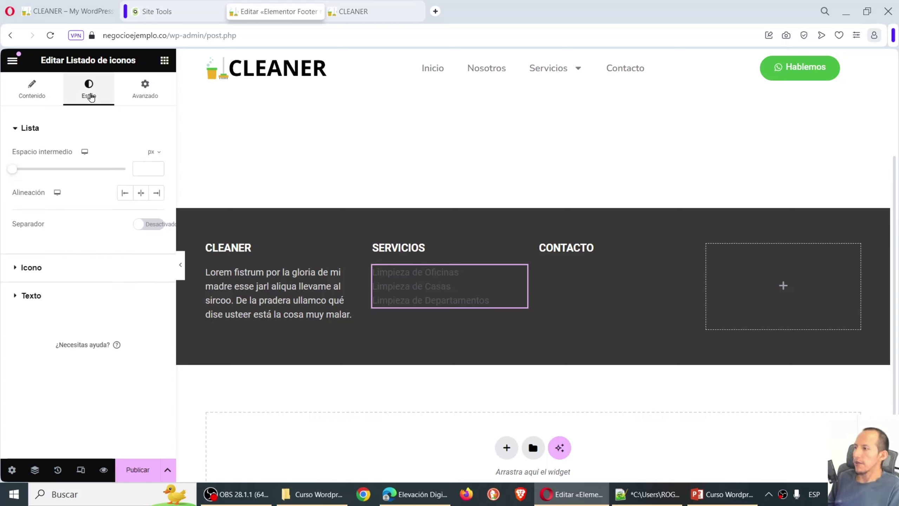
click(307, 279)
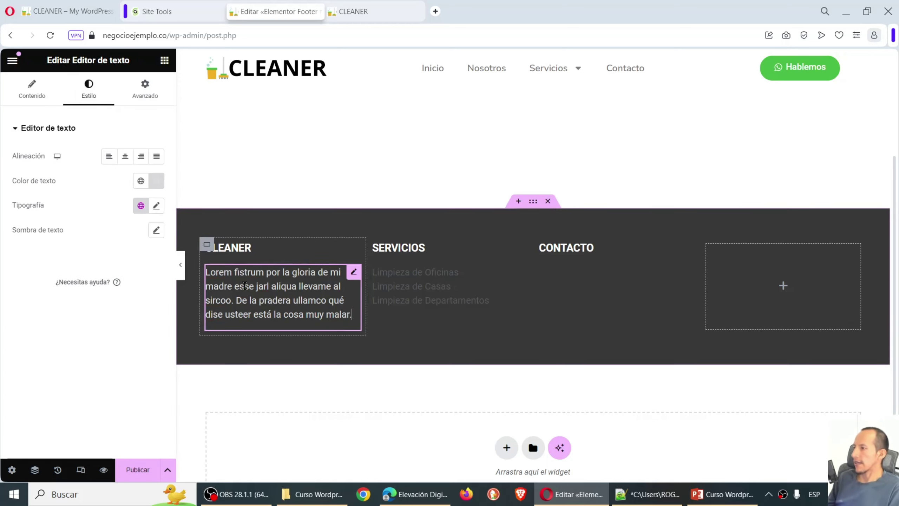
right_click(354, 277)
click(391, 290)
click(521, 272)
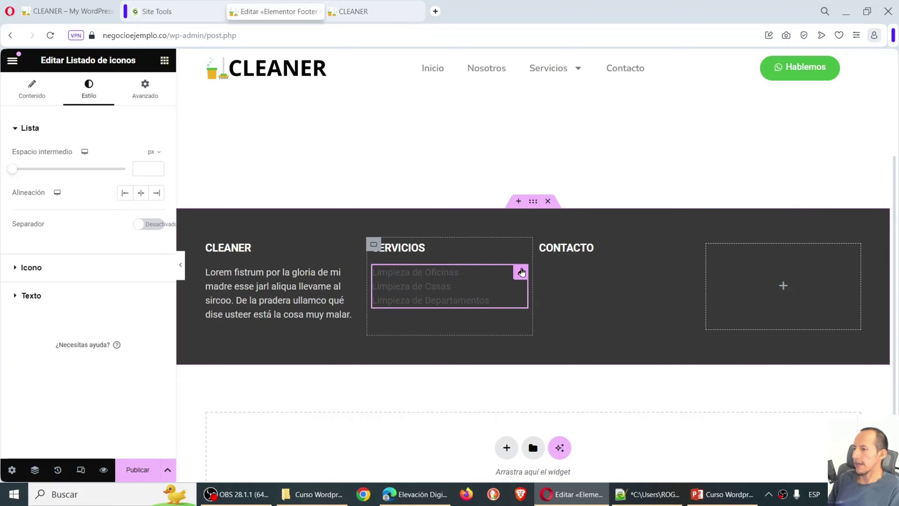
right_click(522, 276)
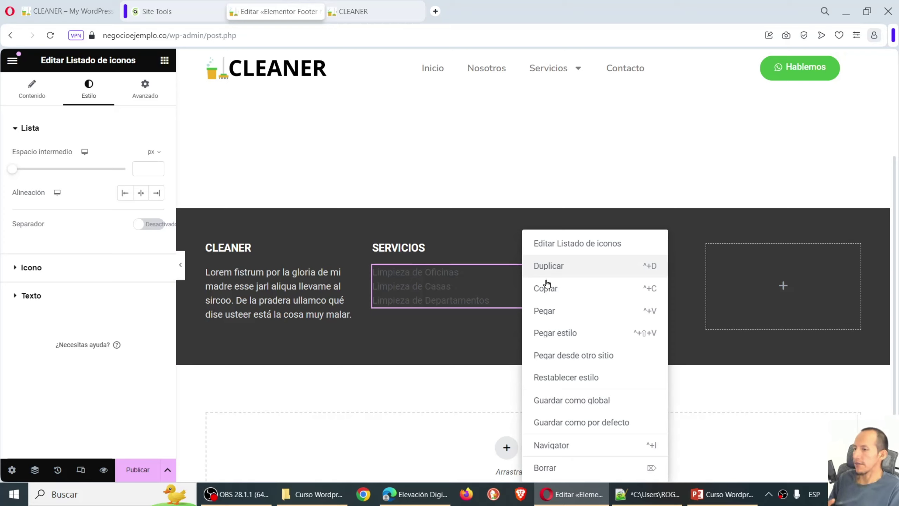
click(591, 331)
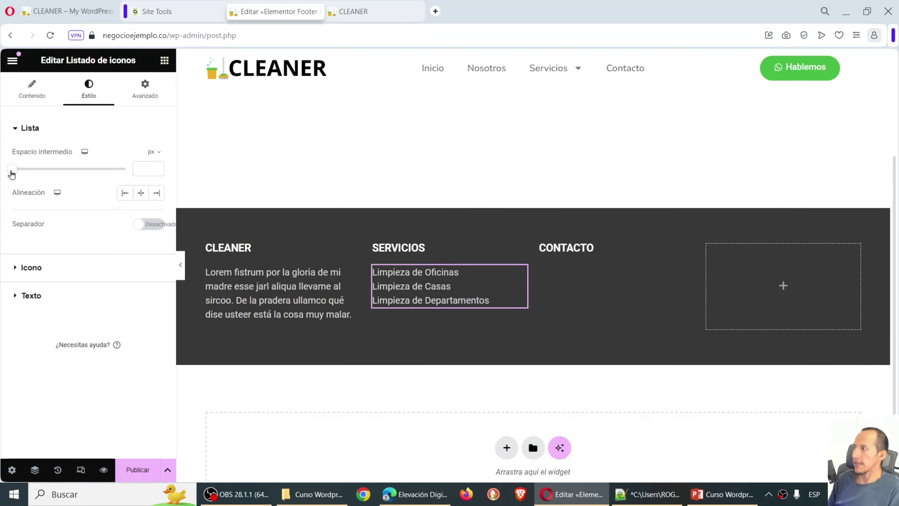
Set the list item spacing to 8 px with separators off, then preview without the panel
drag(14, 174, 28, 174)
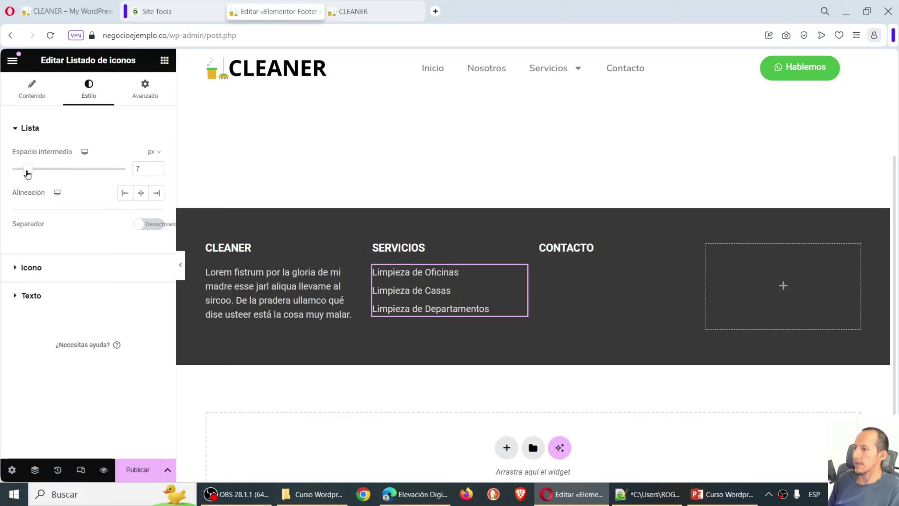
drag(28, 175, 30, 180)
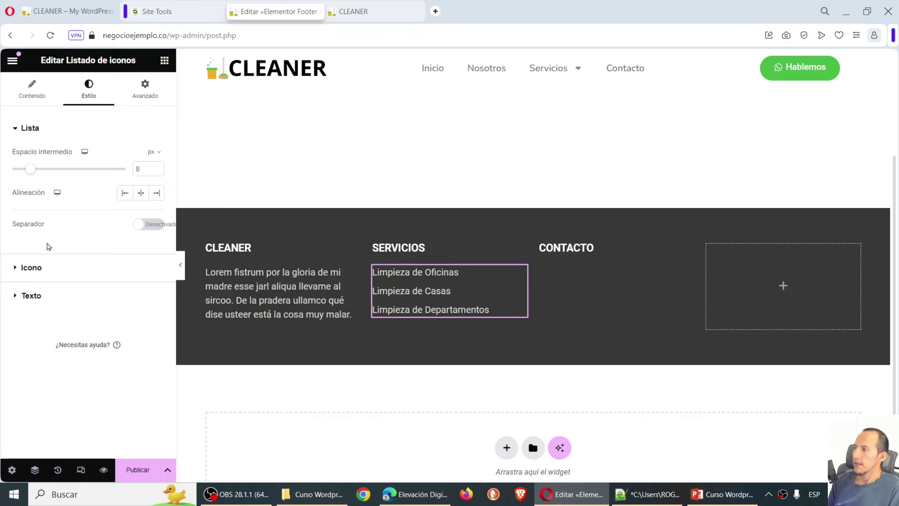
click(155, 226)
click(155, 227)
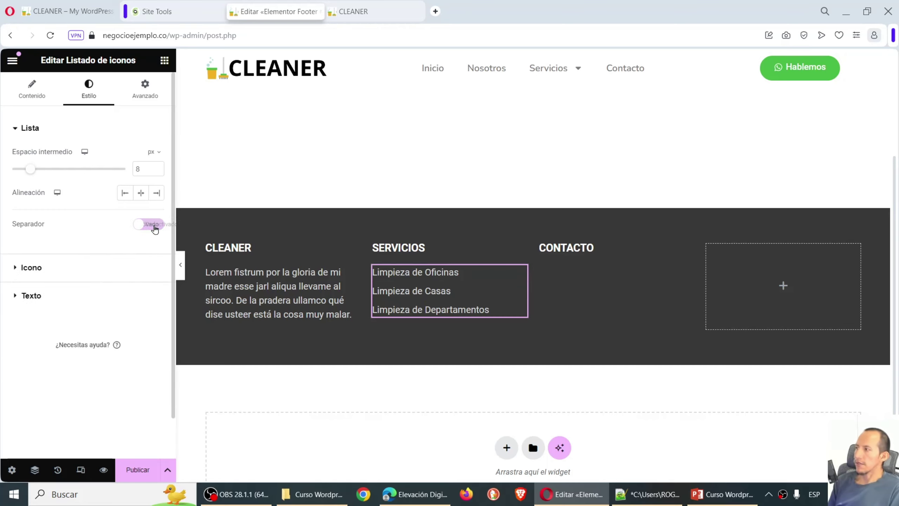
click(181, 265)
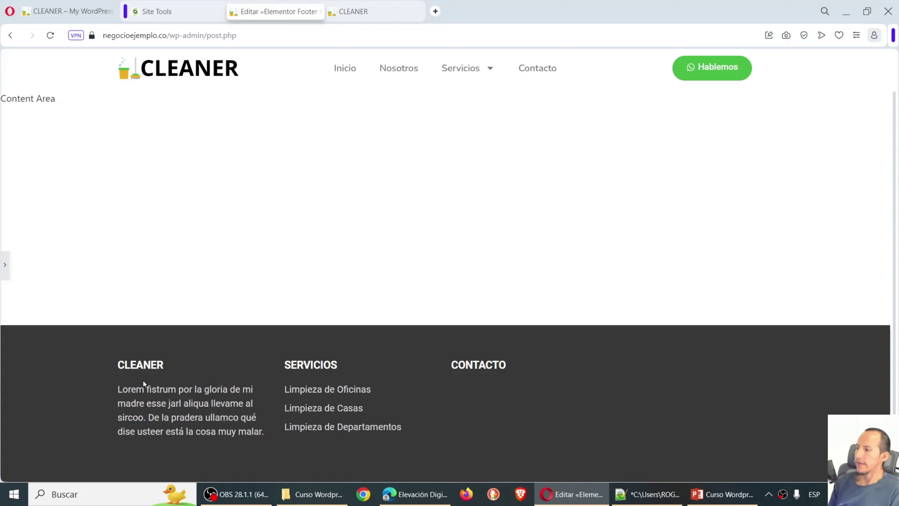
Duplicate the Servicios icon list and move the copy under the CONTACTO heading
click(6, 266)
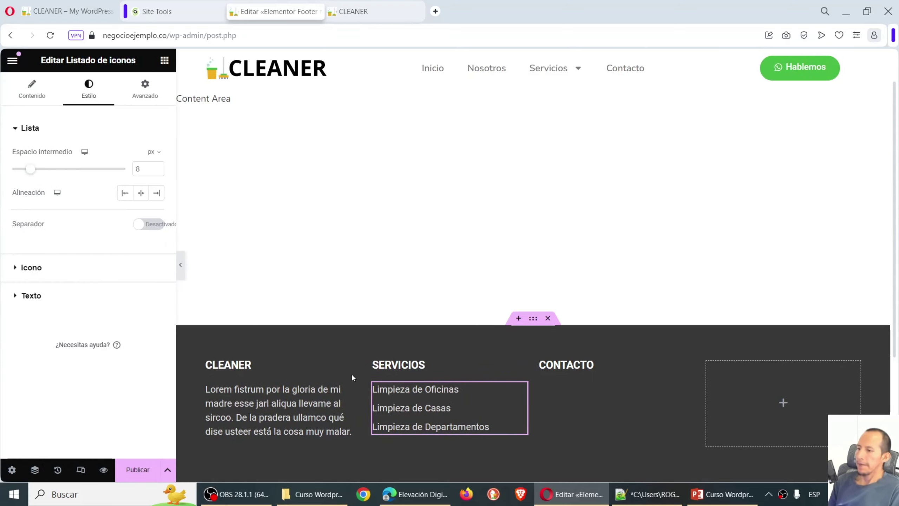
right_click(523, 390)
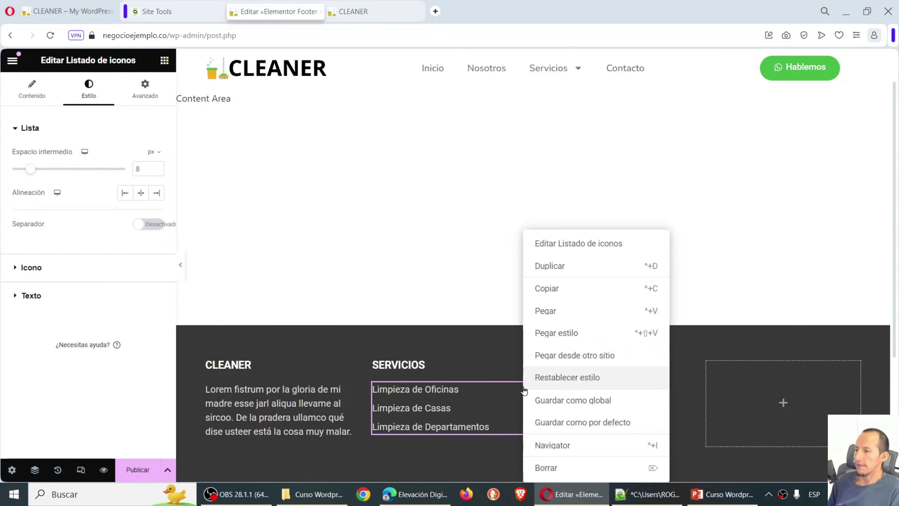
click(584, 270)
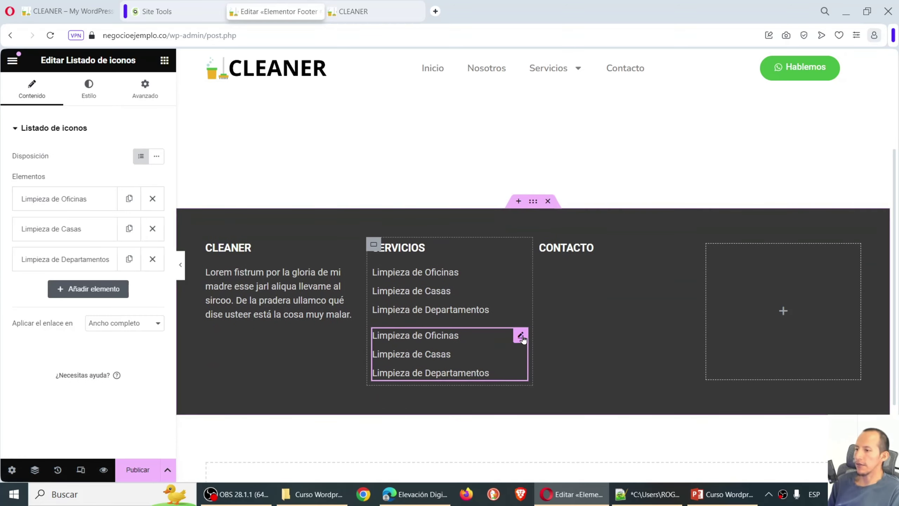
drag(521, 335, 574, 253)
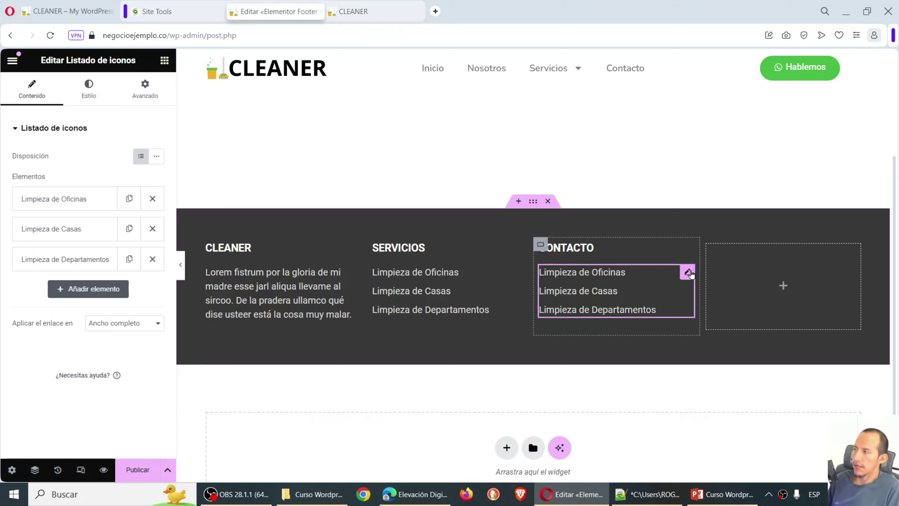
Delete the link URL from the copied list's first item and select its text
click(71, 199)
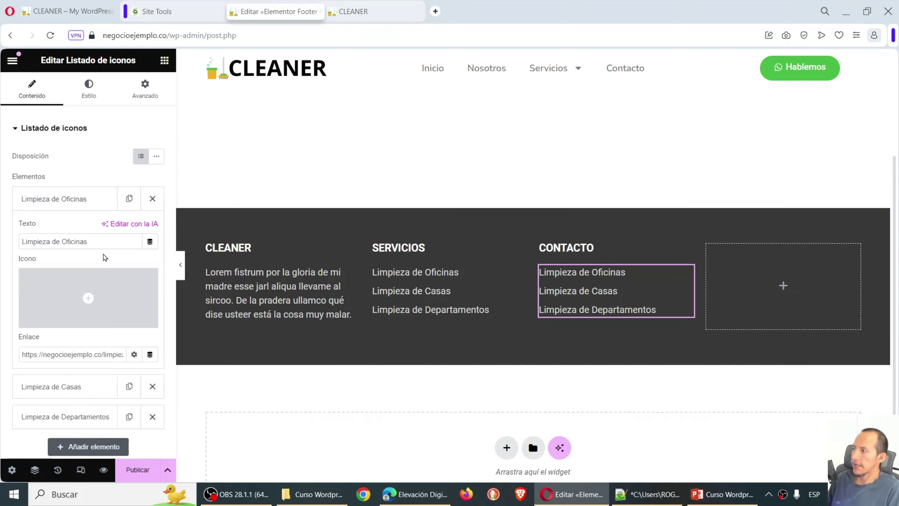
triple_click(84, 355)
key(BackSpace)
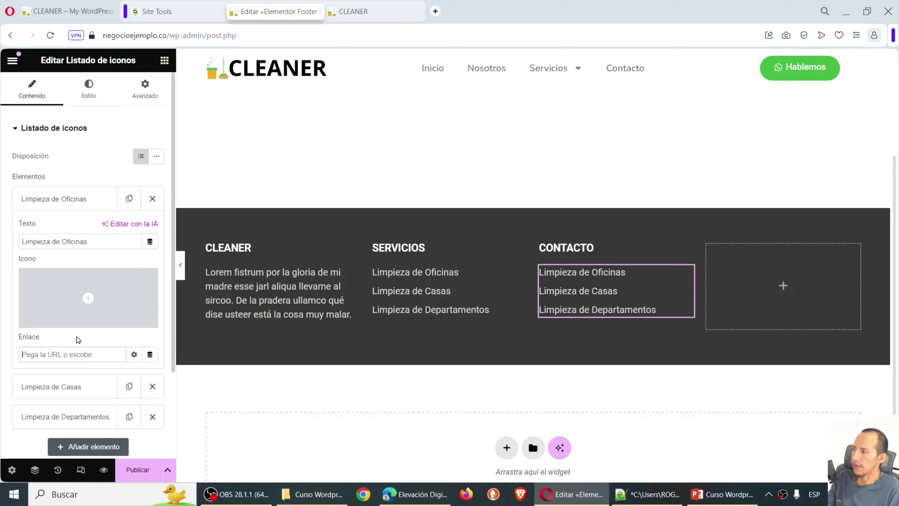
drag(120, 245, 1, 252)
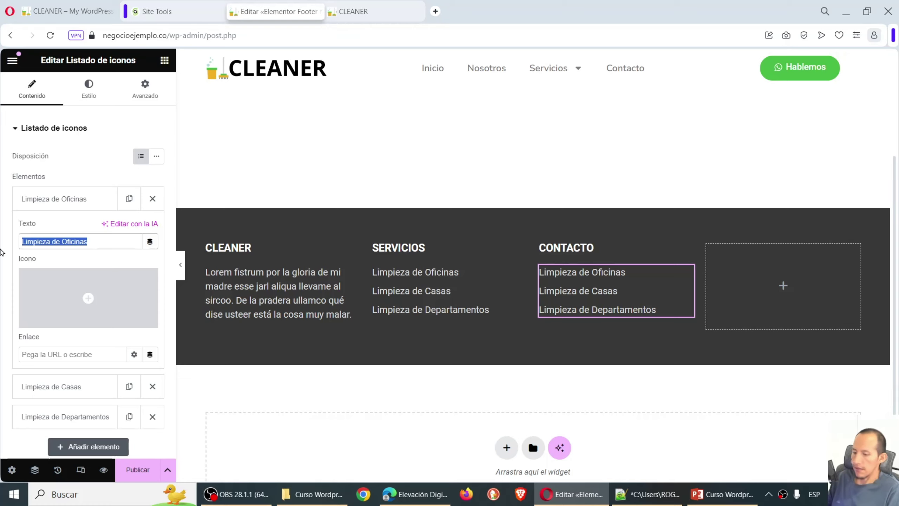
Enter a placeholder phone number in the first contact item and give it a WhatsApp icon
text(00 000)
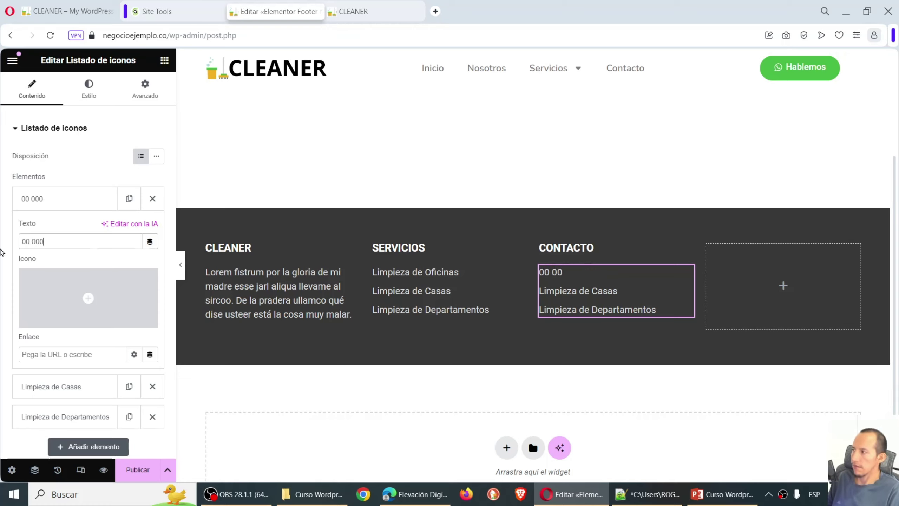
text( 000 000)
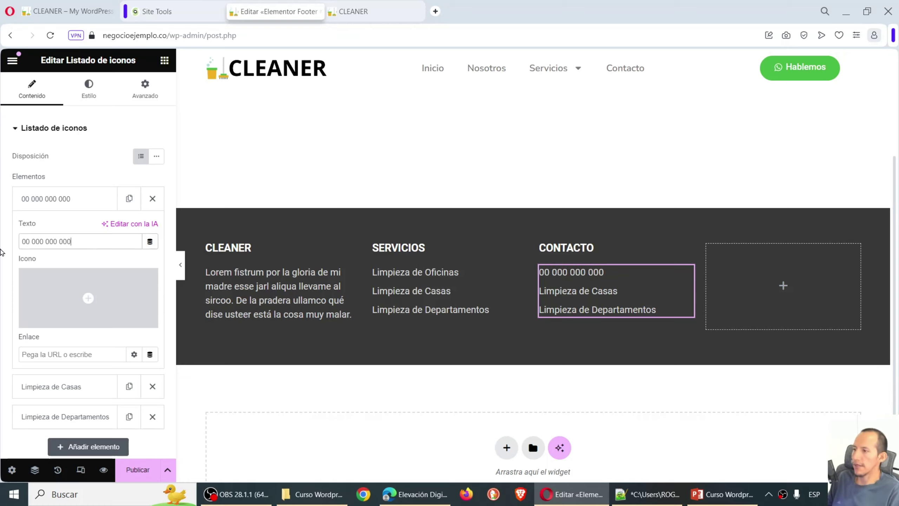
click(78, 286)
click(428, 111)
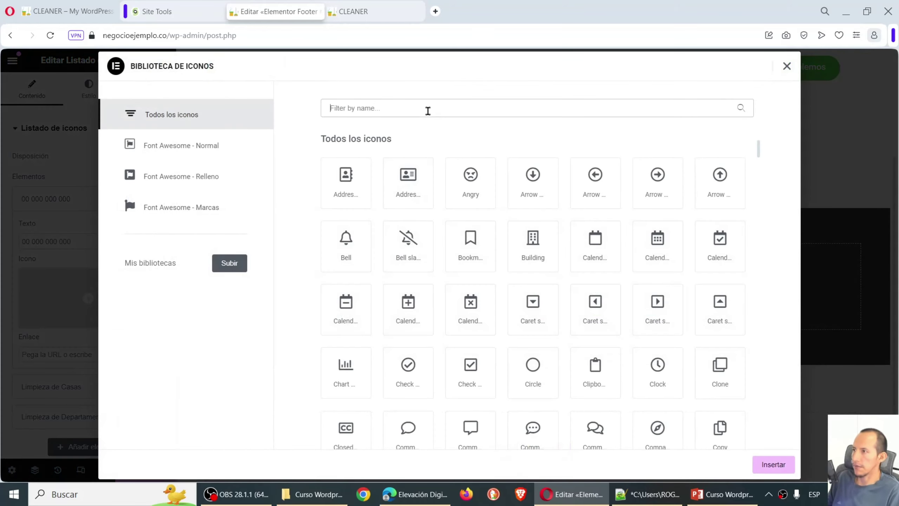
text(wha)
click(347, 177)
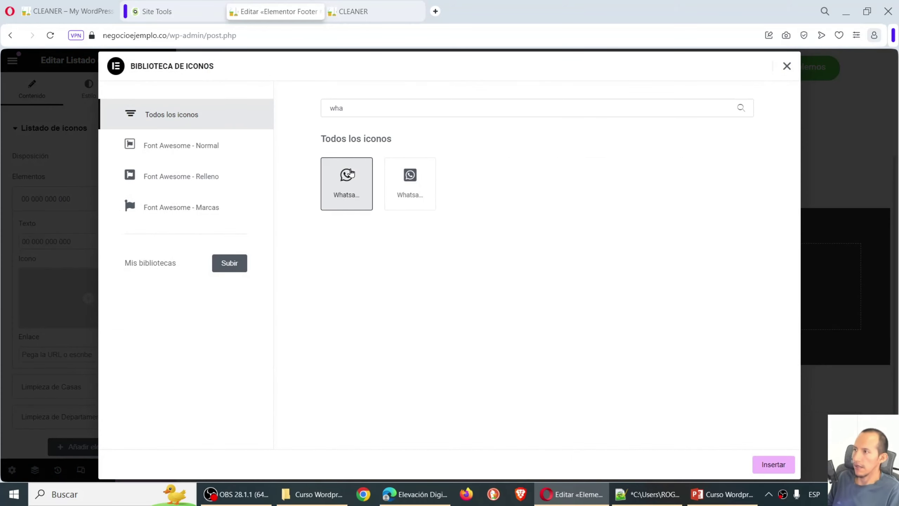
click(772, 464)
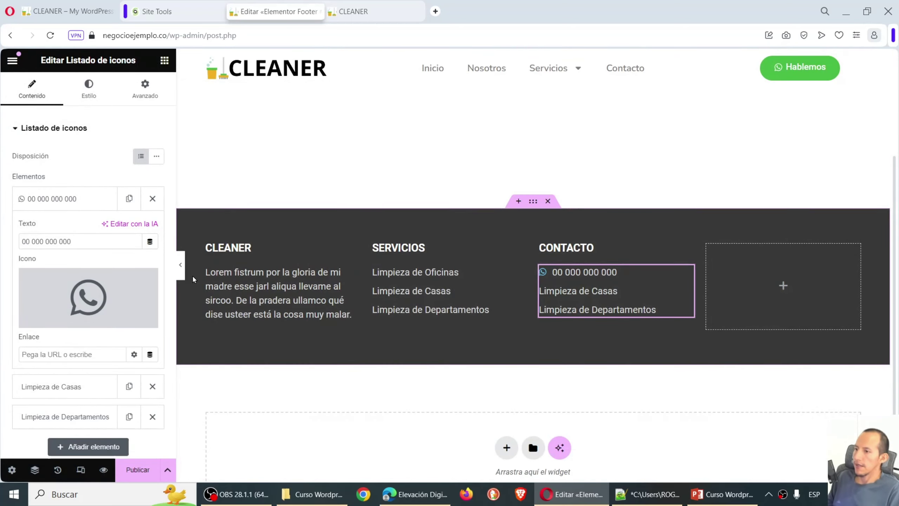
Replace the second item's text with the e-mail address and give it an envelope icon
click(57, 200)
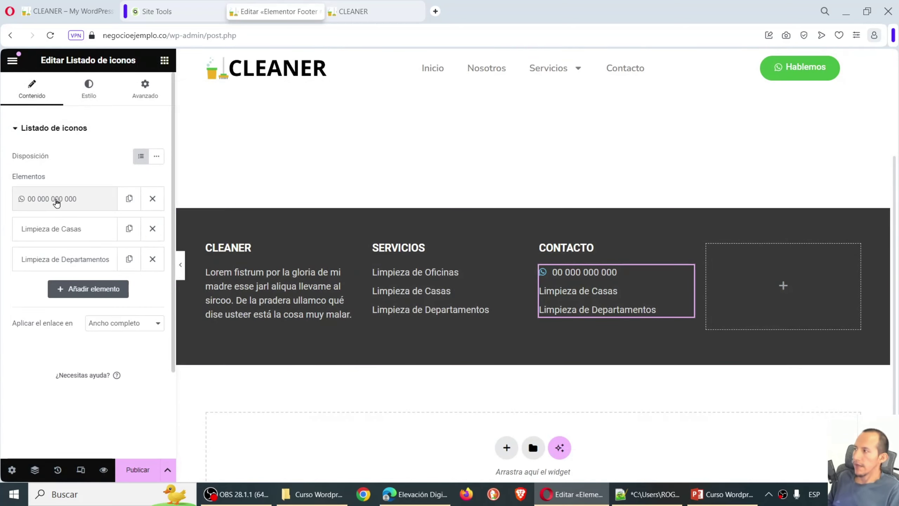
click(57, 229)
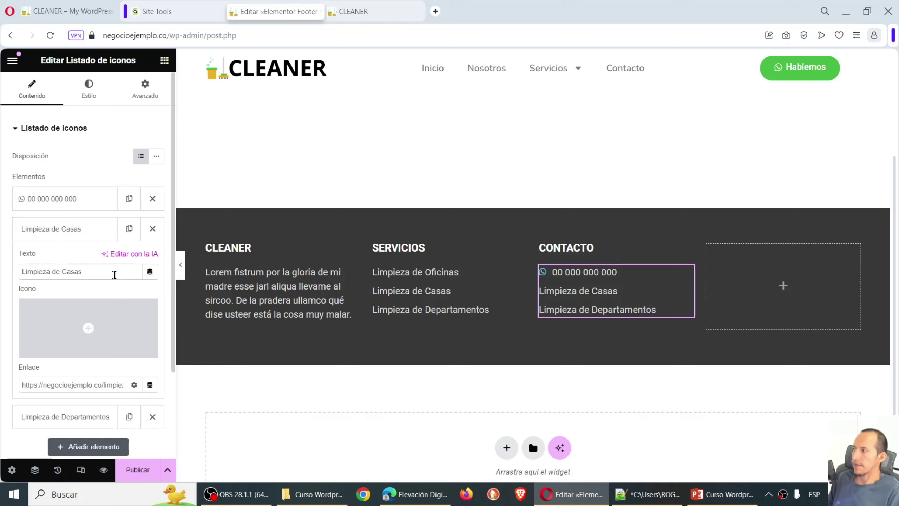
drag(115, 275, 4, 279)
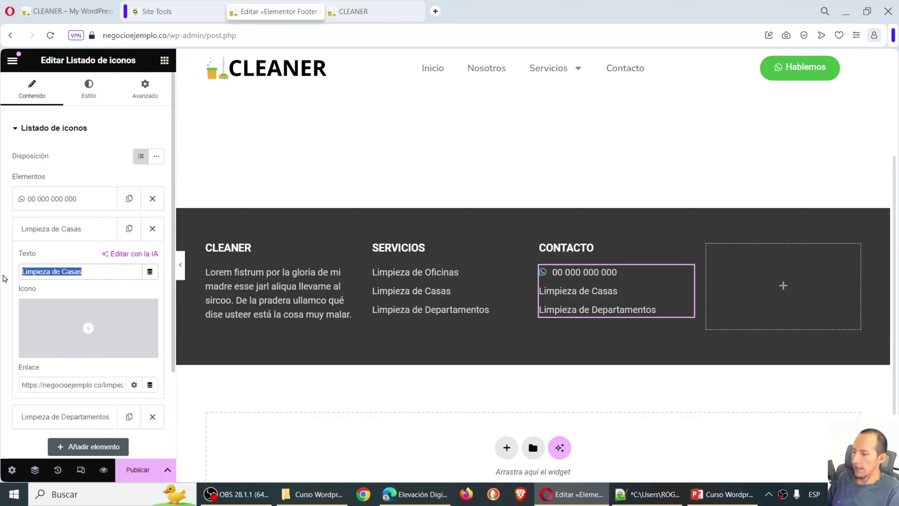
text(tucorreocorporativo)
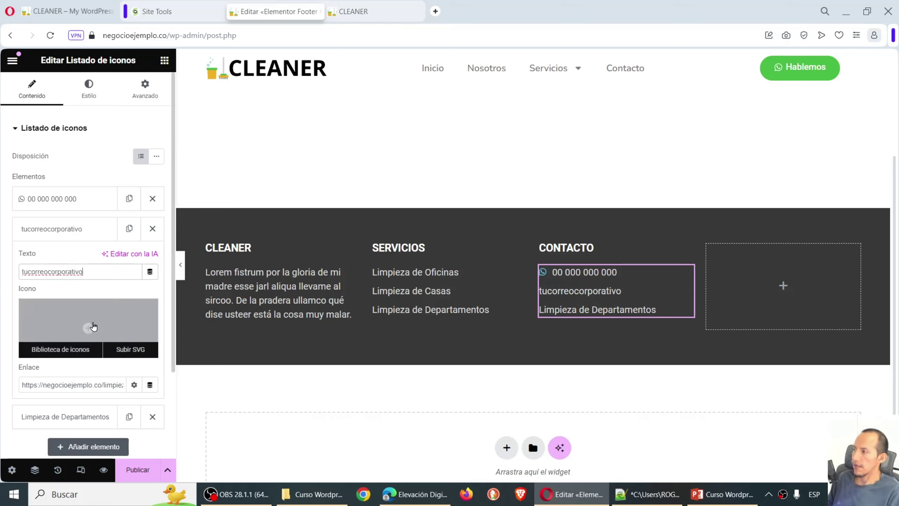
click(90, 321)
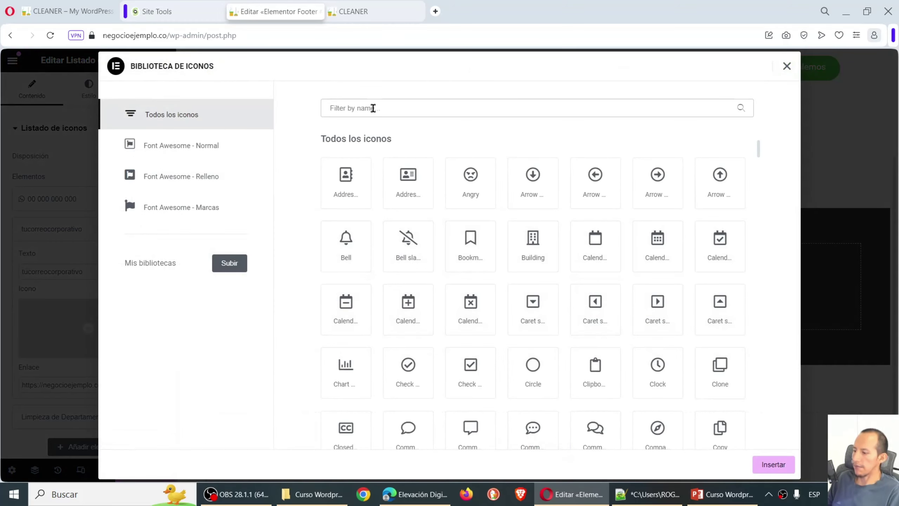
text(env)
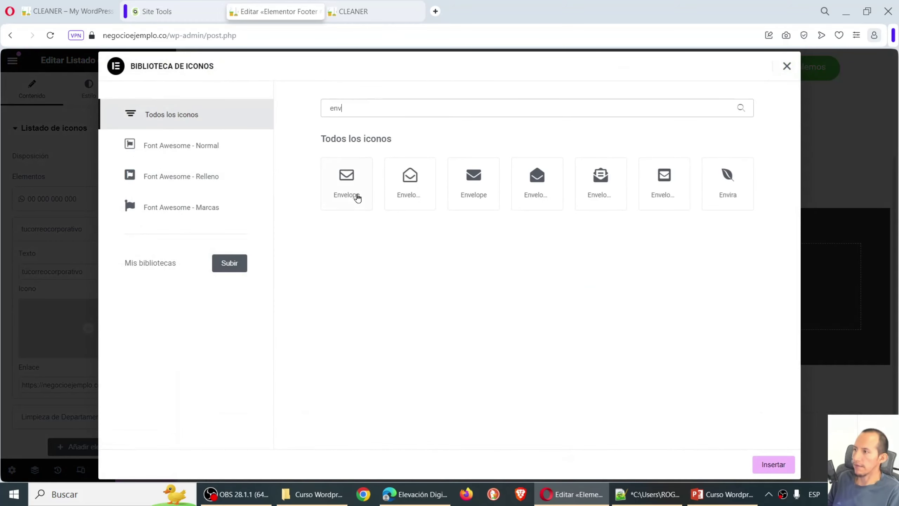
click(357, 198)
click(773, 464)
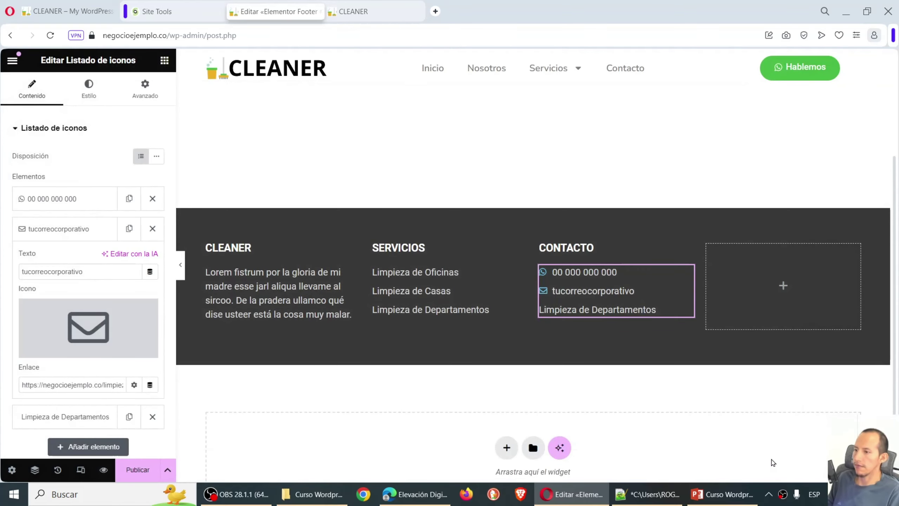
Rename the third item to 'Colocar tu dirección' and give it a map marker icon
click(72, 230)
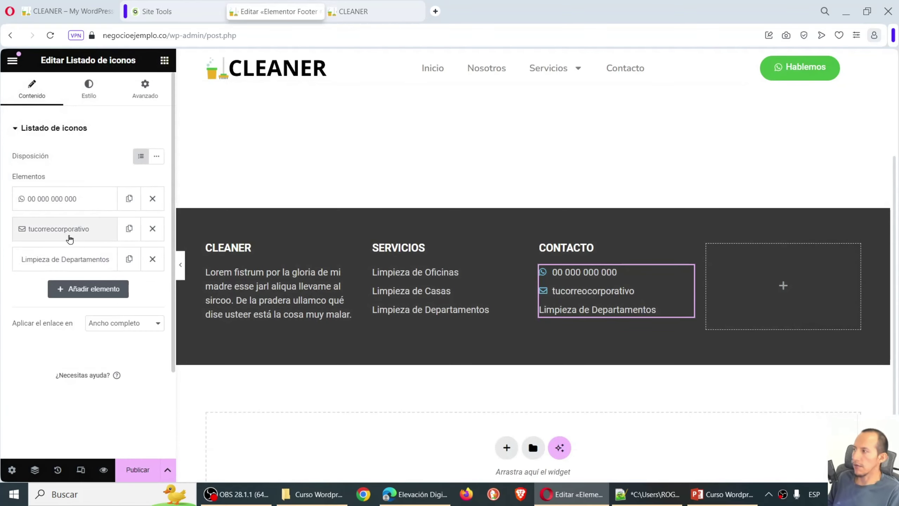
click(75, 259)
drag(115, 301, 2, 306)
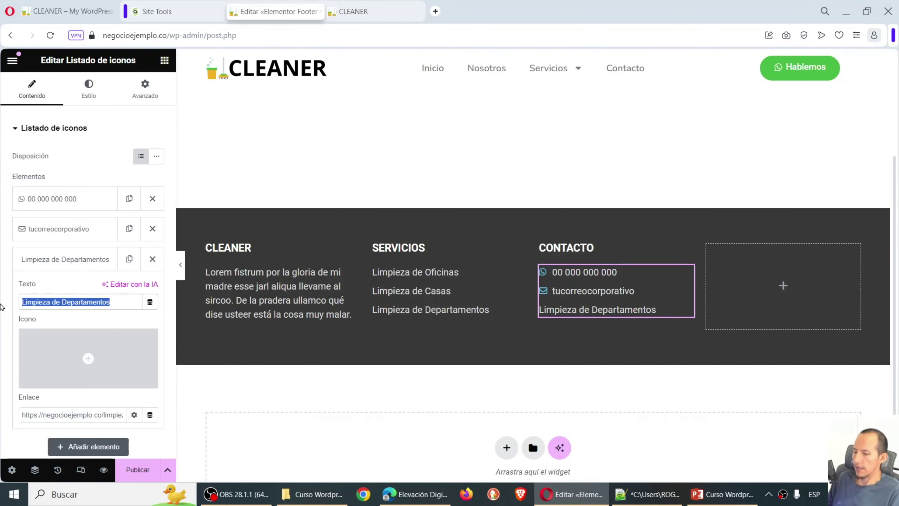
text(Colocar tu)
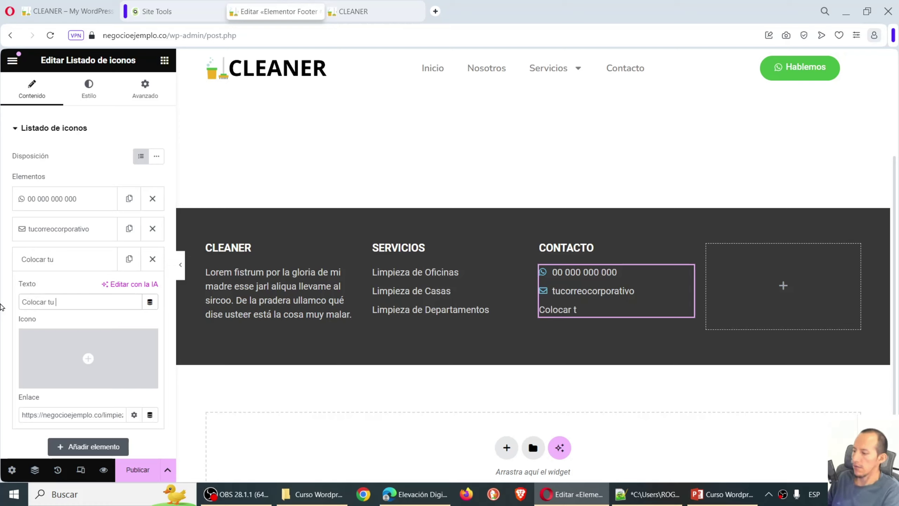
text( dirección)
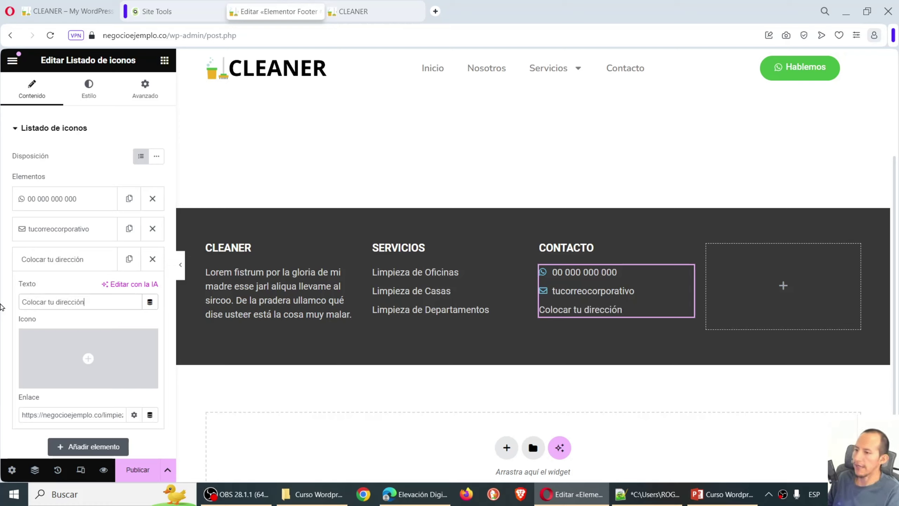
click(73, 349)
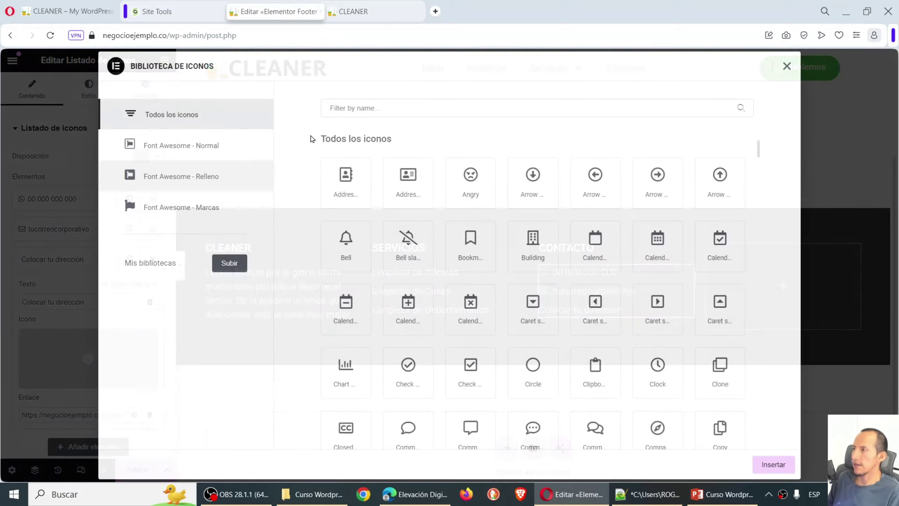
click(342, 103)
text(map)
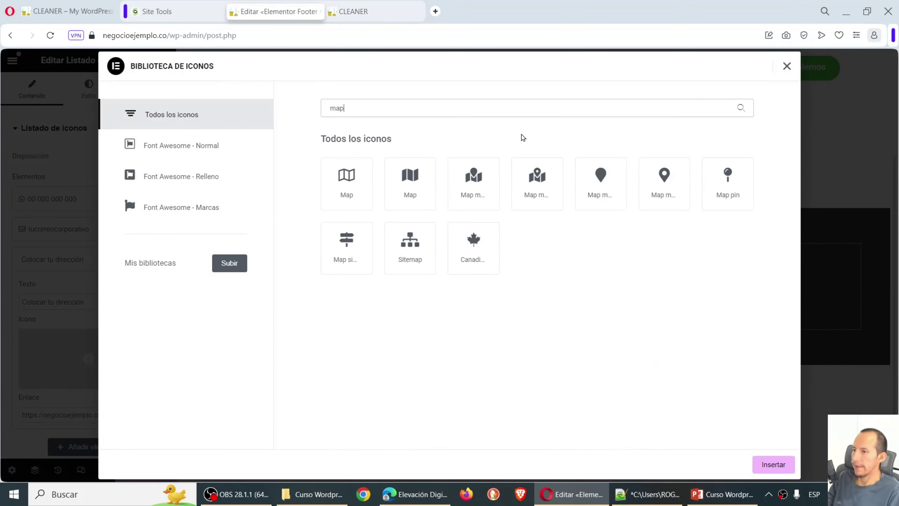
click(655, 198)
click(765, 466)
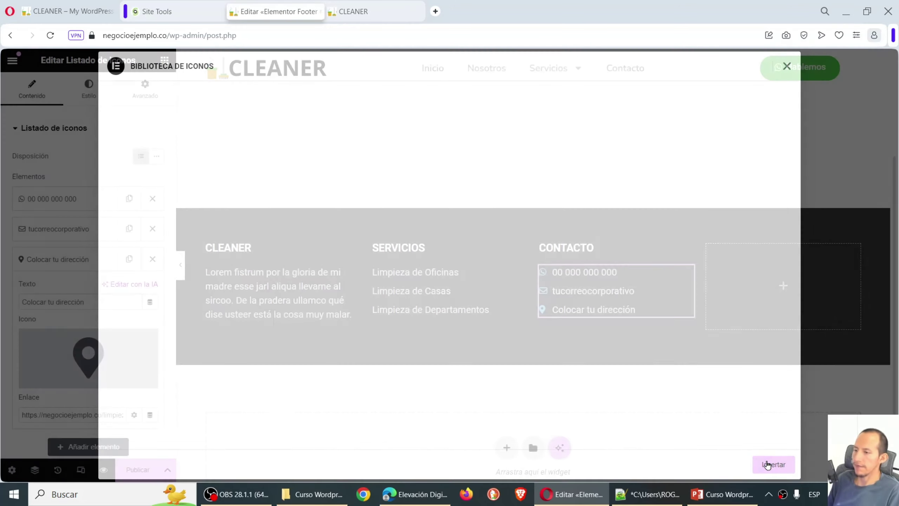
Colour the contact list icons with the global colour naranja amarillo
click(89, 88)
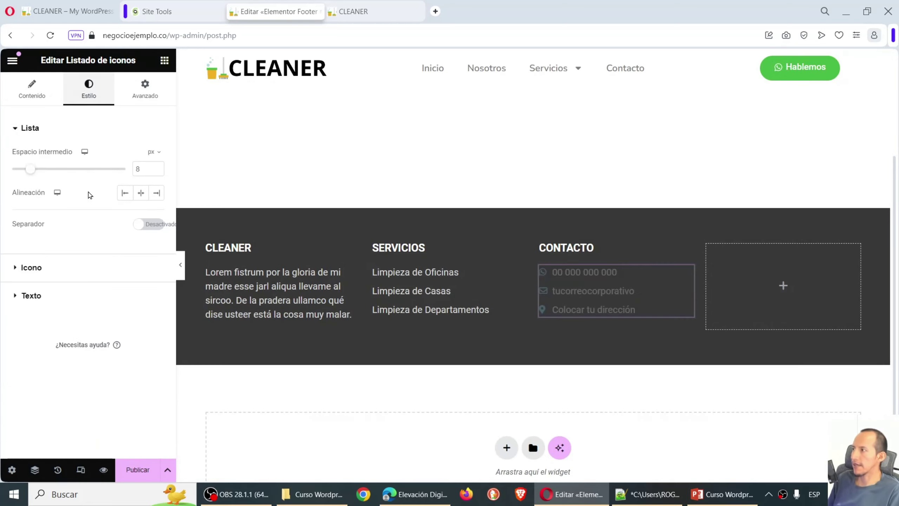
click(31, 267)
click(147, 212)
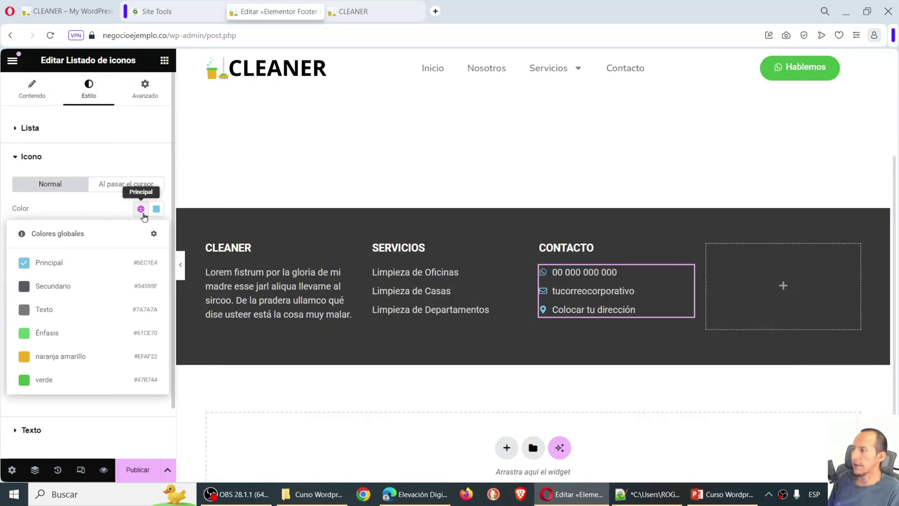
click(67, 357)
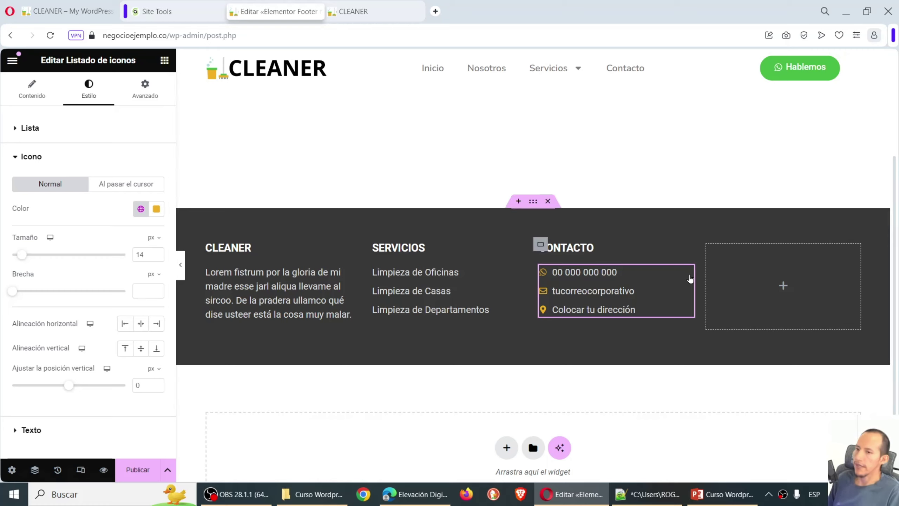
click(164, 61)
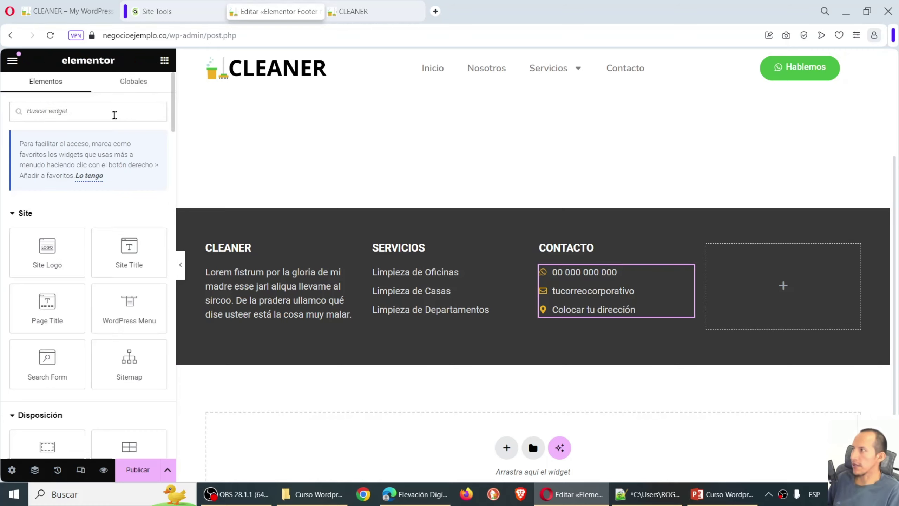
Drop a social icons widget into the empty fourth column and swap Twitter for Instagram
text(soci)
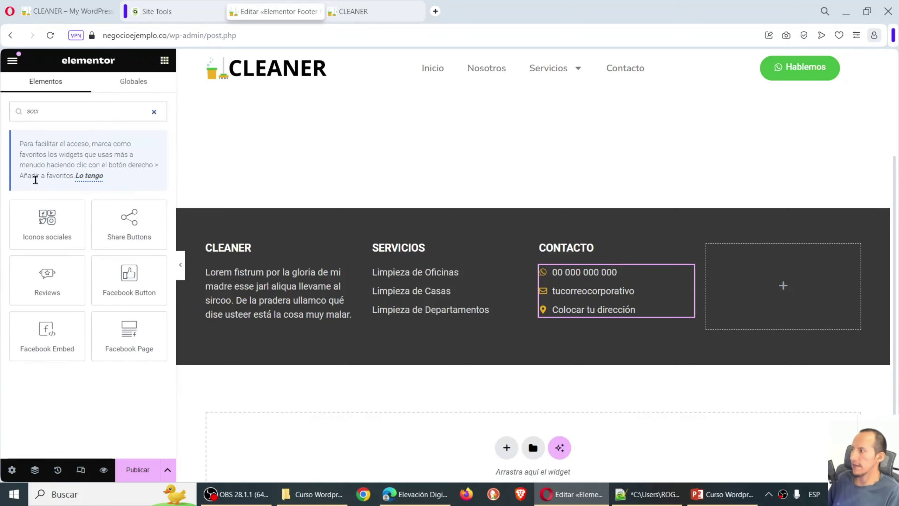
drag(50, 233, 801, 283)
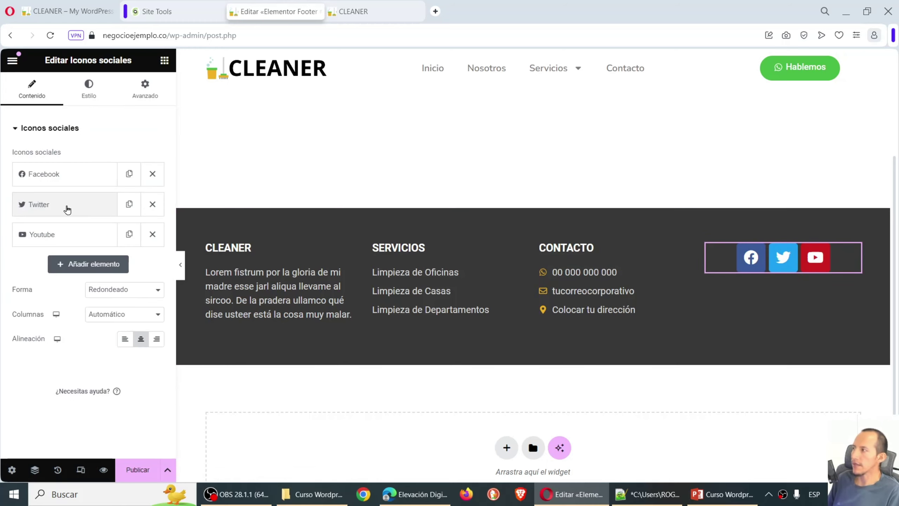
click(66, 205)
click(88, 266)
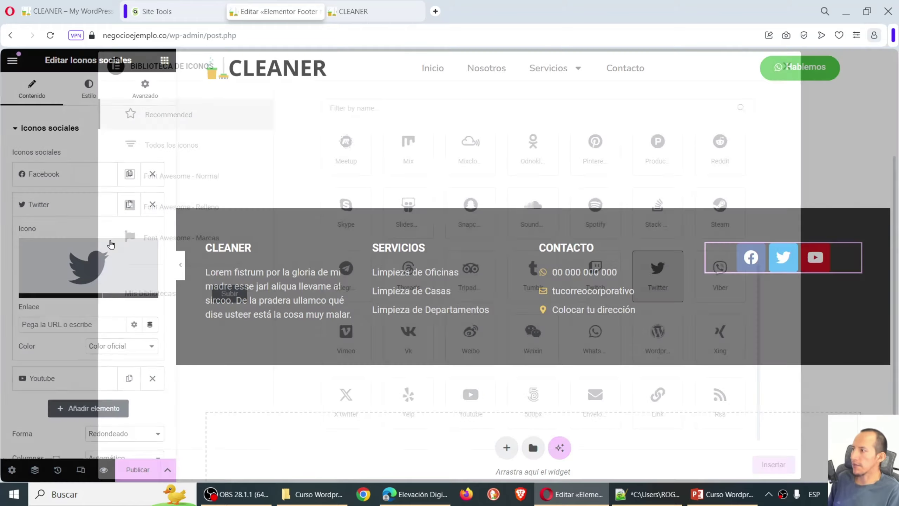
click(412, 110)
text(ins)
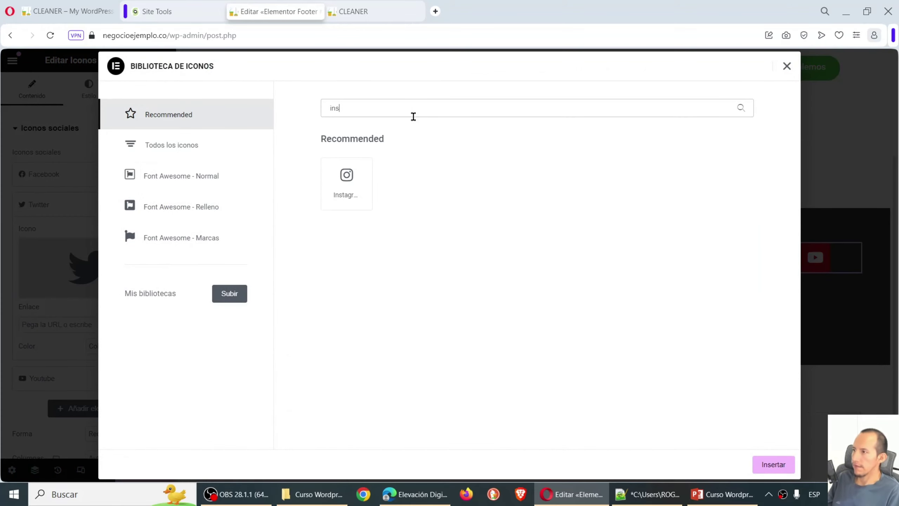
click(341, 194)
click(759, 460)
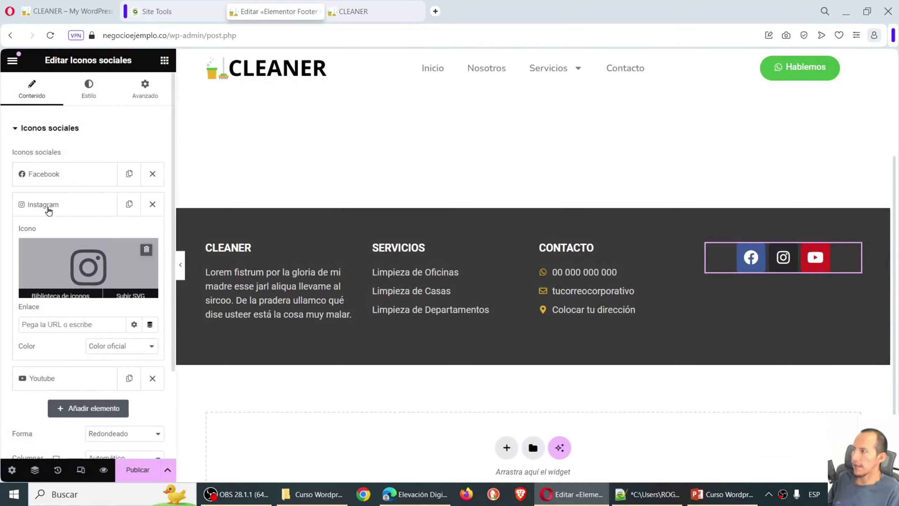
click(44, 206)
Replace the Youtube icon with Tiktok, searching all icon sets
click(94, 240)
click(89, 297)
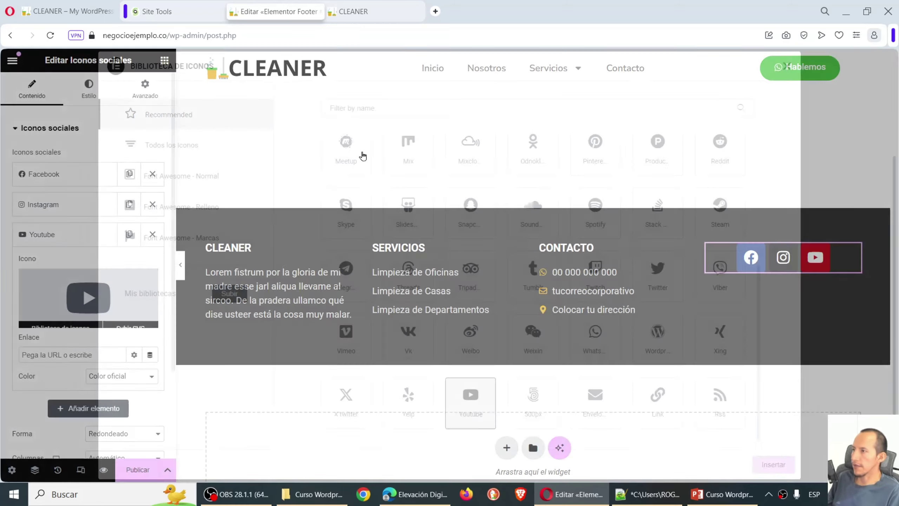
click(373, 110)
text(tik)
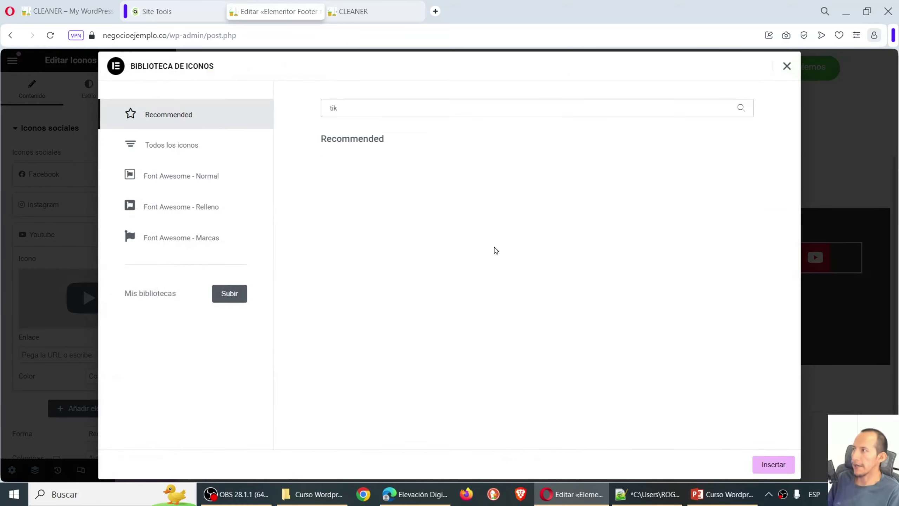
click(211, 151)
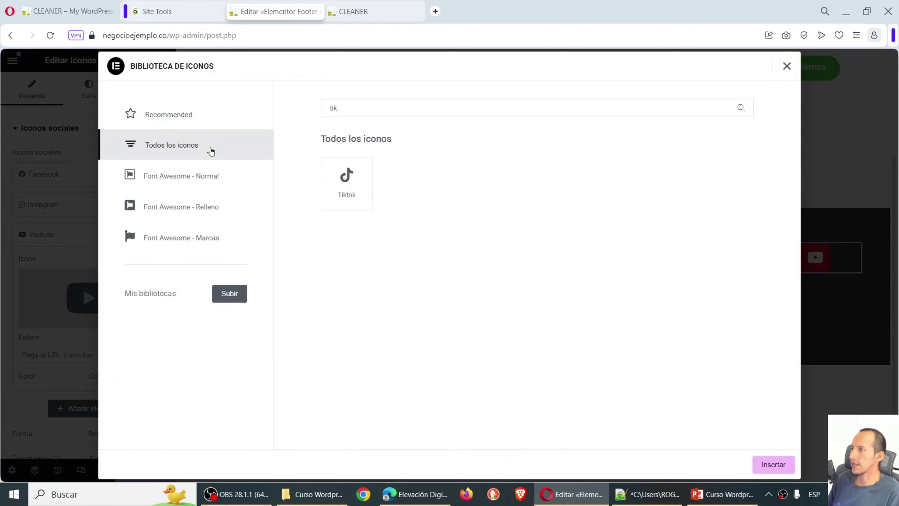
click(363, 177)
click(775, 465)
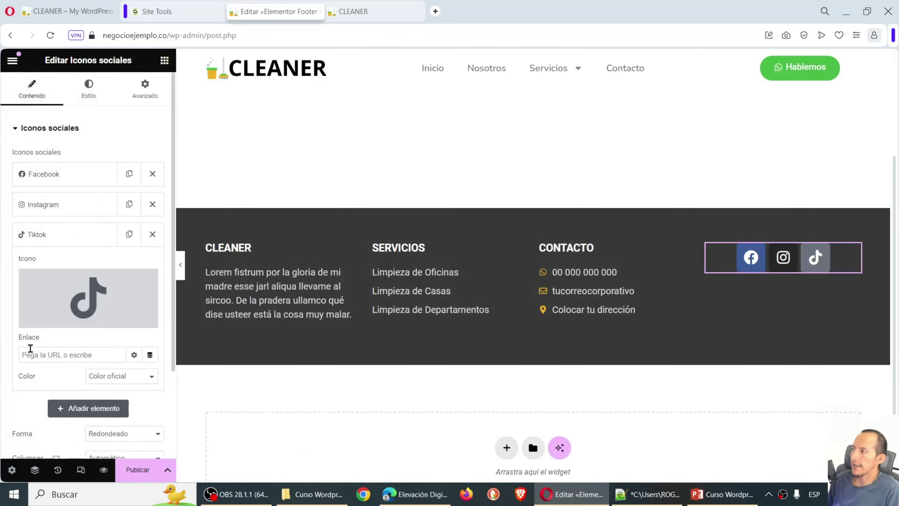
Review the Facebook, Instagram and Tiktok items' settings
click(73, 175)
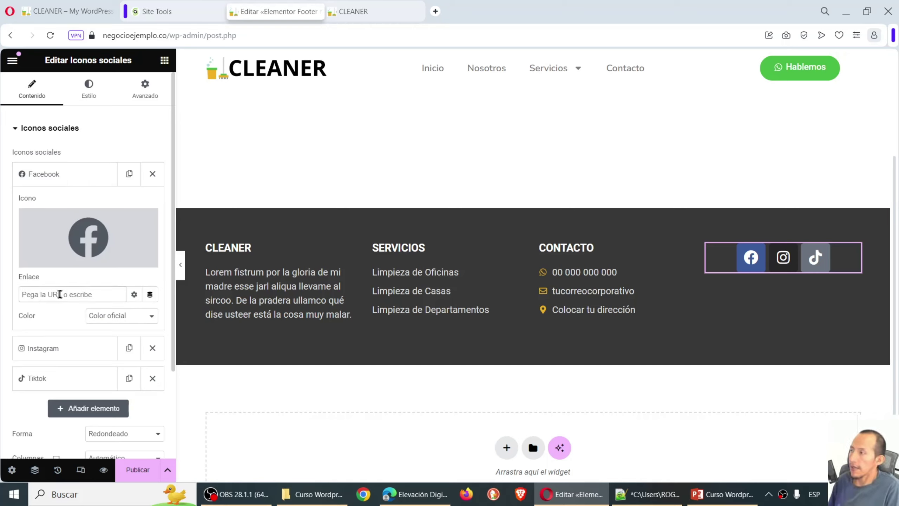
click(76, 175)
click(60, 206)
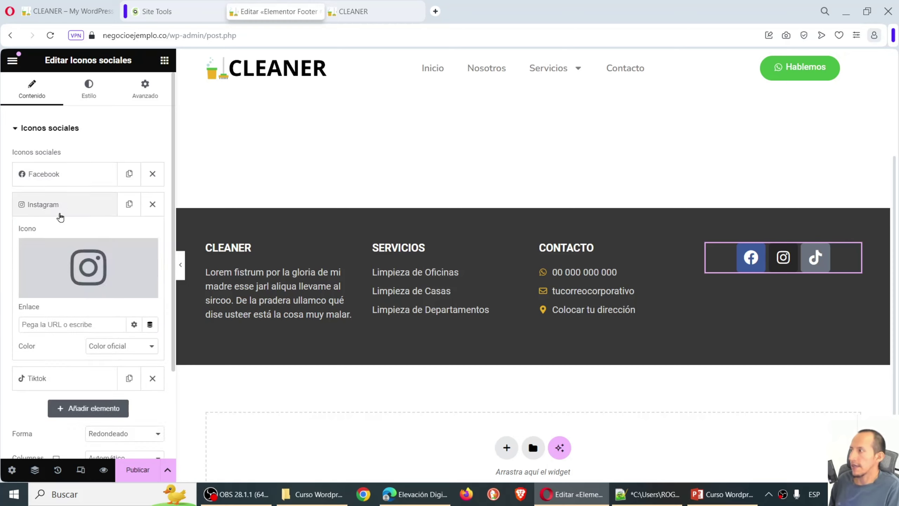
click(60, 206)
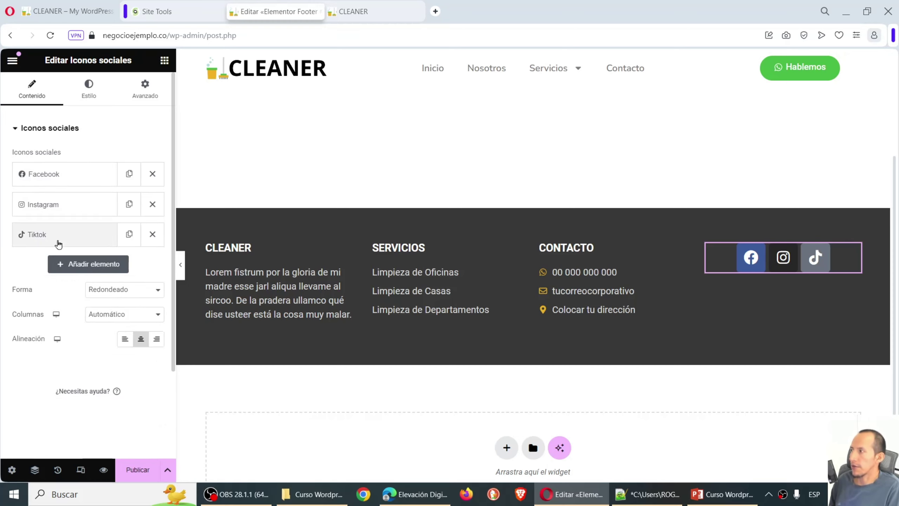
click(56, 236)
click(54, 235)
click(96, 100)
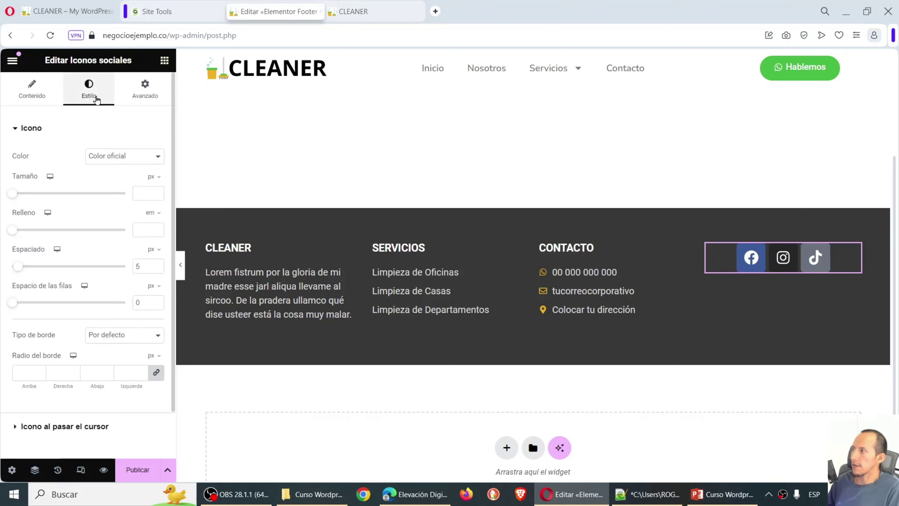
Switch the social icons' colour mode to Custom, comparing with the reference site's footer
click(110, 156)
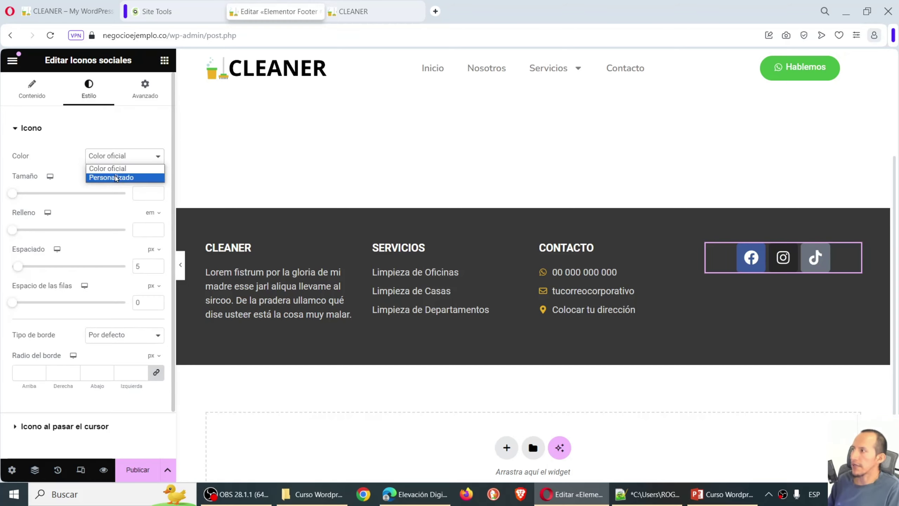
click(117, 177)
click(75, 5)
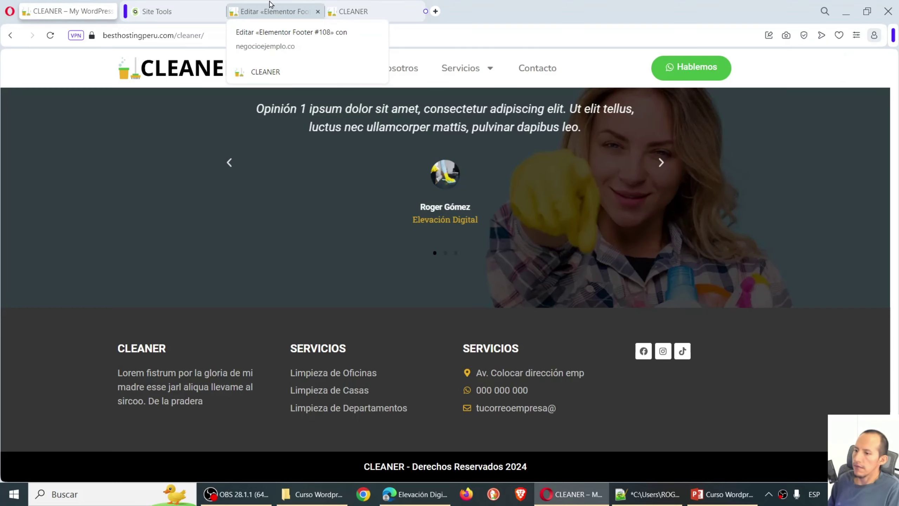
click(263, 5)
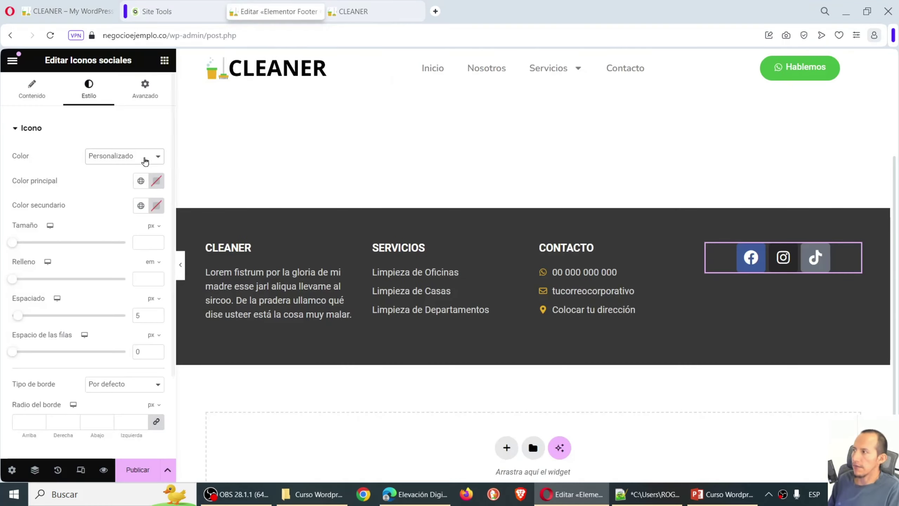
click(161, 183)
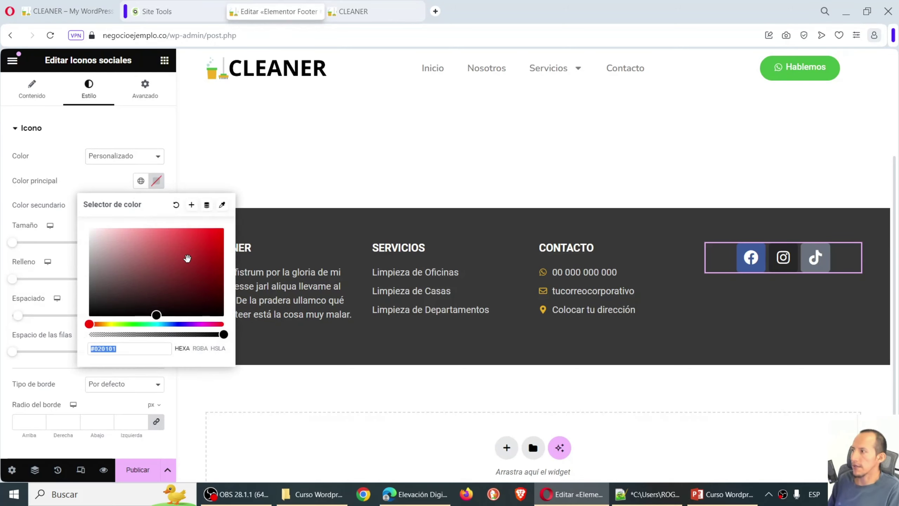
drag(206, 252, 223, 231)
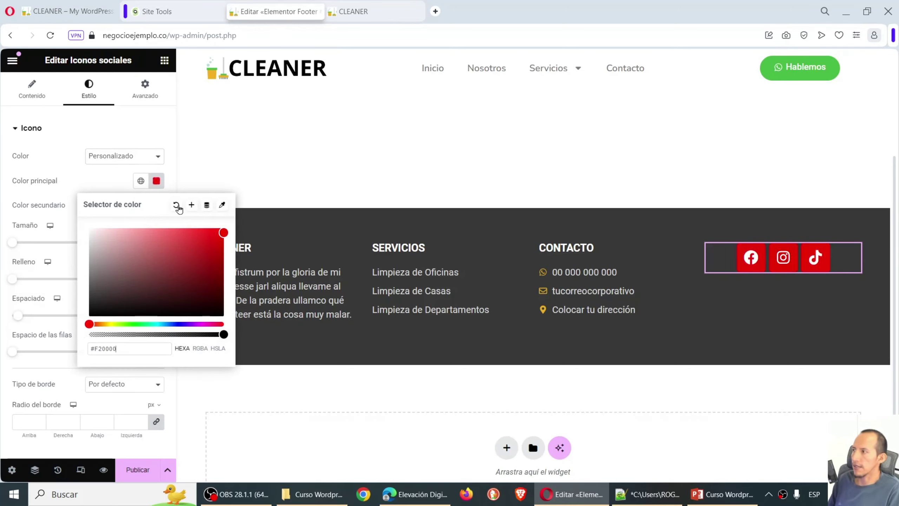
click(143, 181)
click(150, 184)
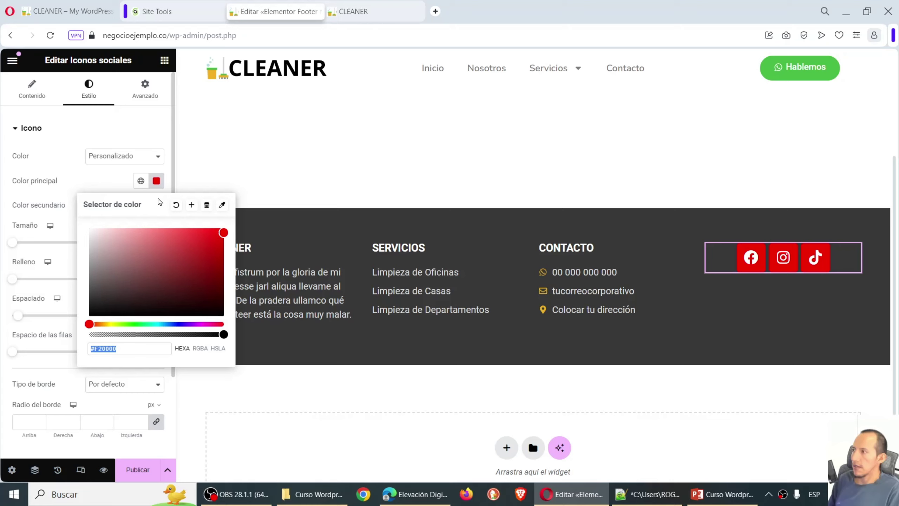
Try out secondary glyph colours for the icons, black and then grey
click(156, 181)
click(156, 206)
drag(156, 339, 85, 345)
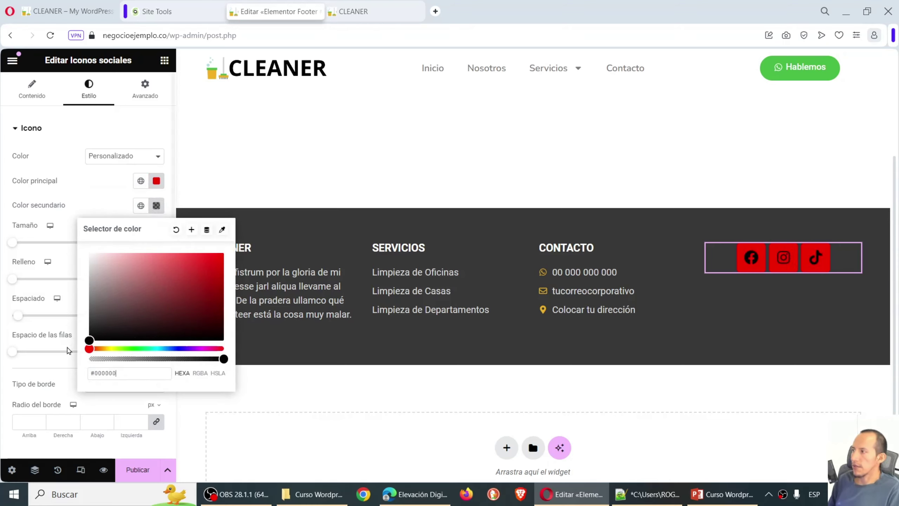
click(7, 186)
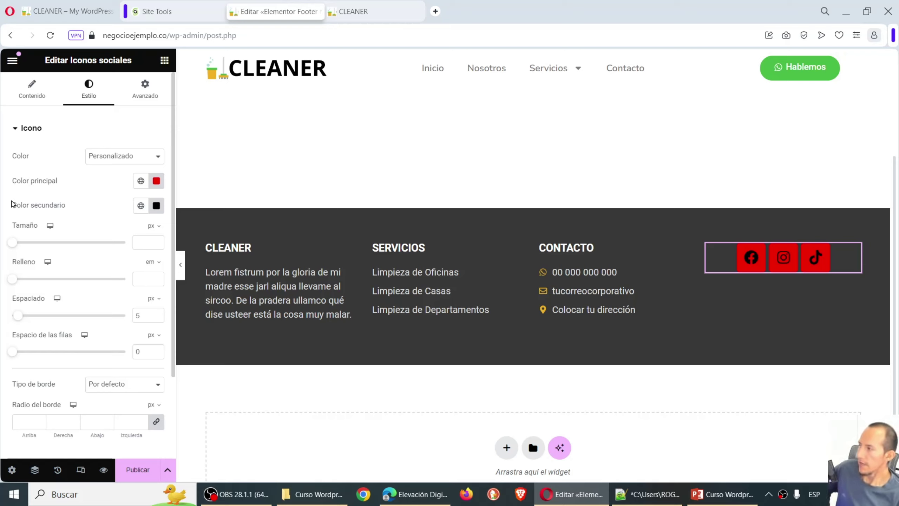
click(140, 206)
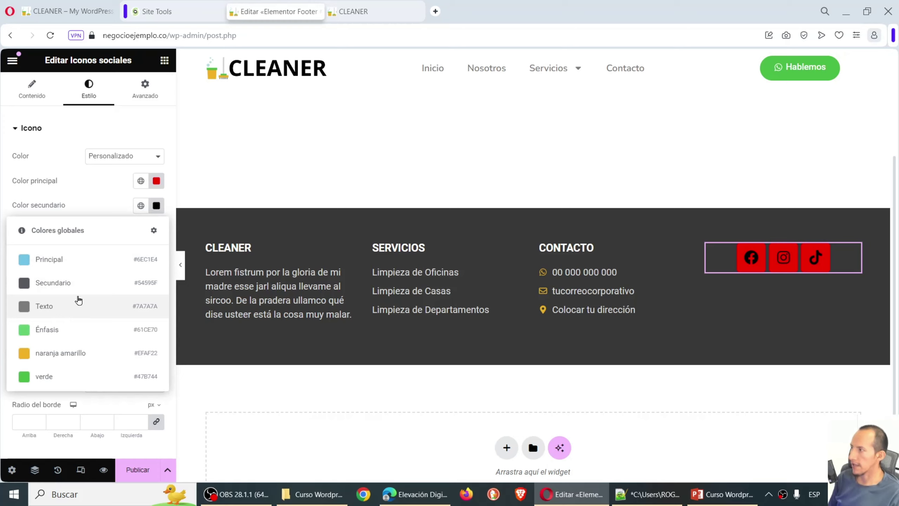
click(156, 206)
drag(136, 261, 27, 290)
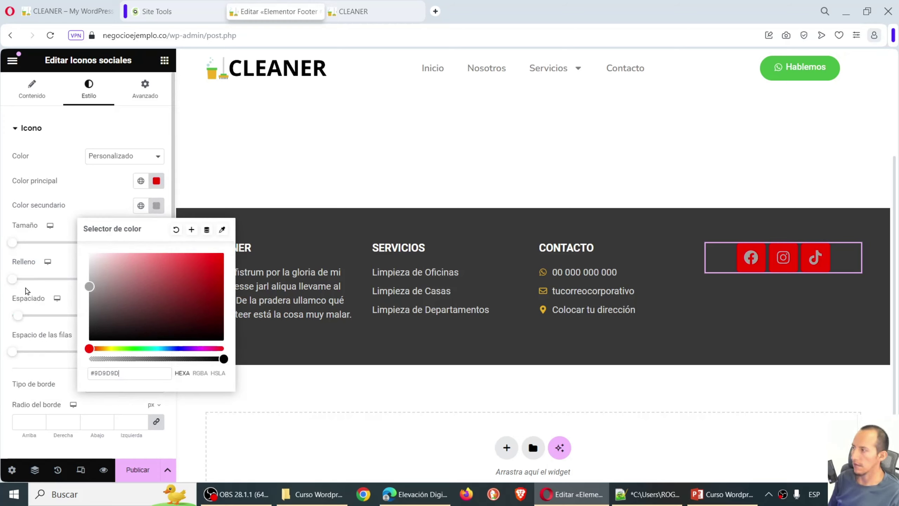
Set the icons' primary colour to white #FFFFFF and the glyphs to dark grey
click(156, 181)
double_click(106, 349)
text(#FFFFFF)
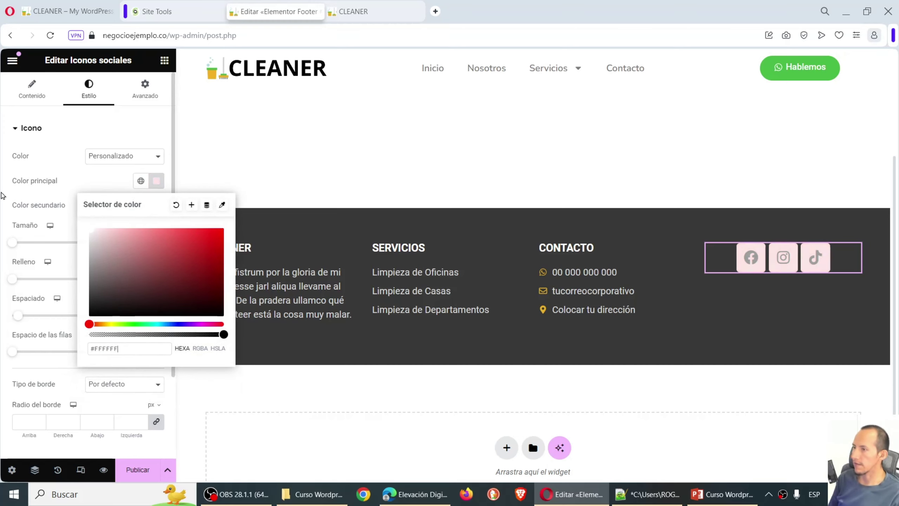
click(2, 188)
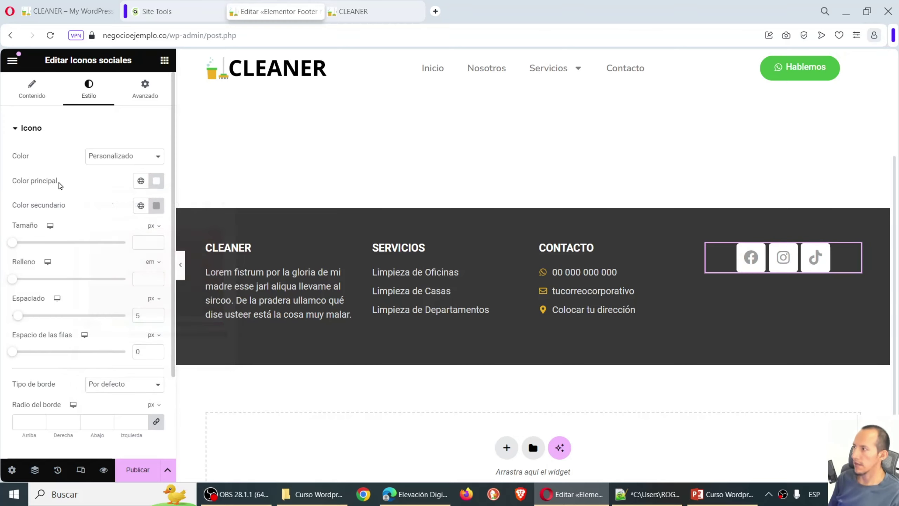
click(156, 205)
drag(89, 285, 70, 317)
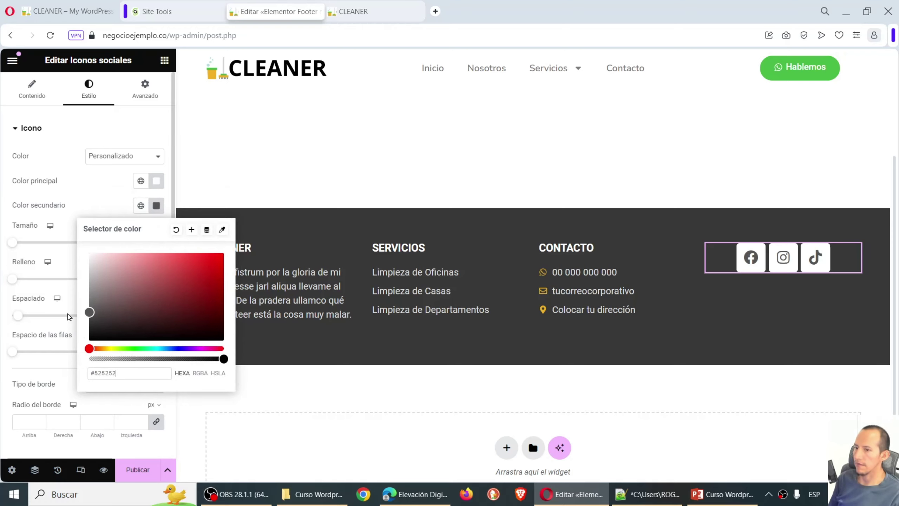
click(78, 5)
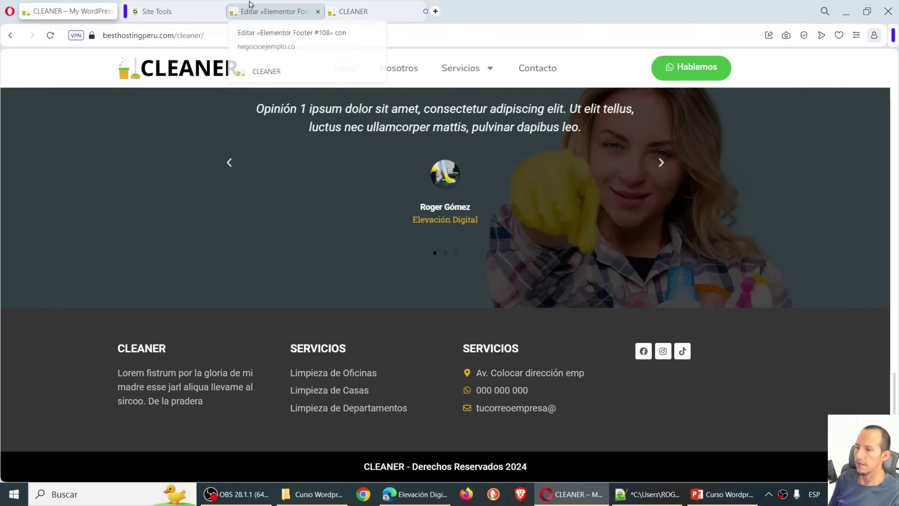
click(251, 4)
click(65, 187)
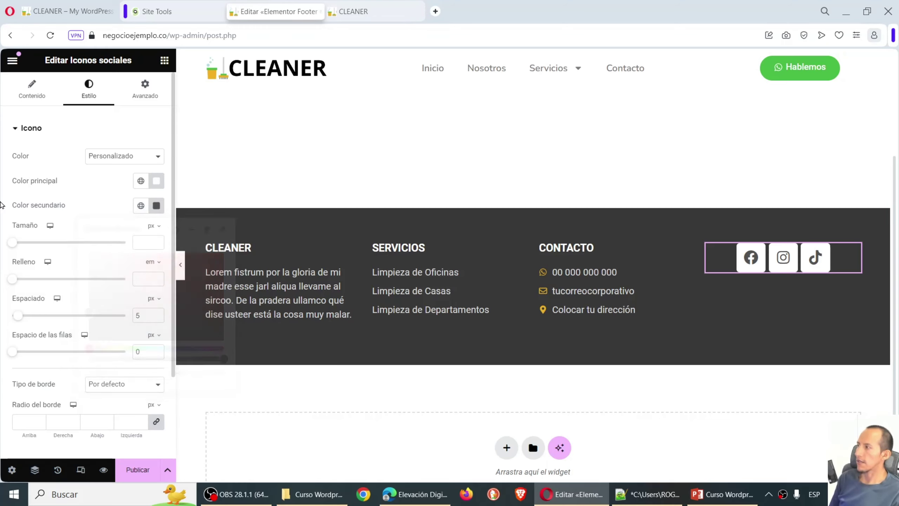
Resize the social icons to 15 px
drag(23, 244, 16, 244)
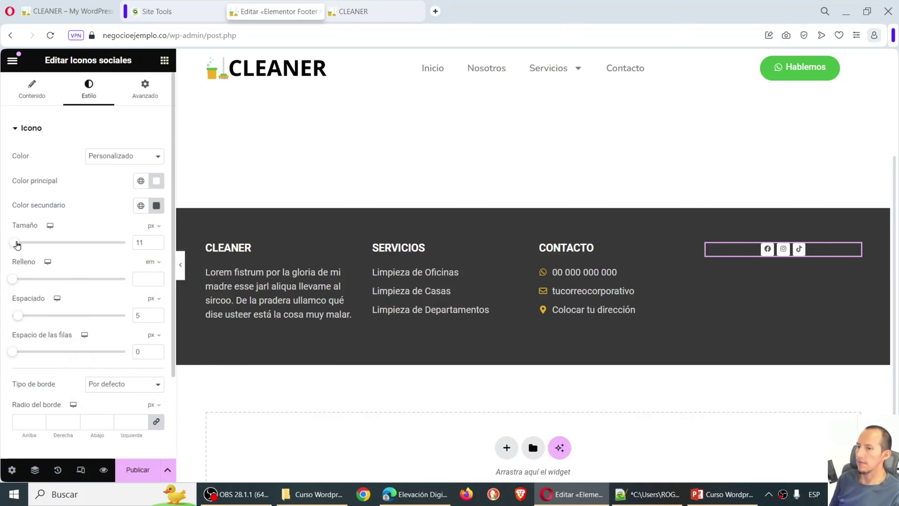
click(158, 241)
click(158, 241)
click(158, 241)
click(158, 241)
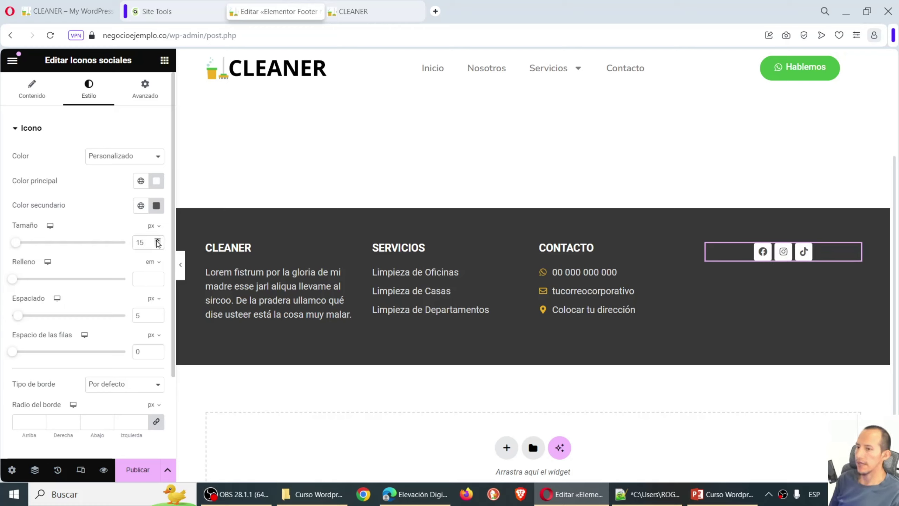
scroll(54, 280, down, 3)
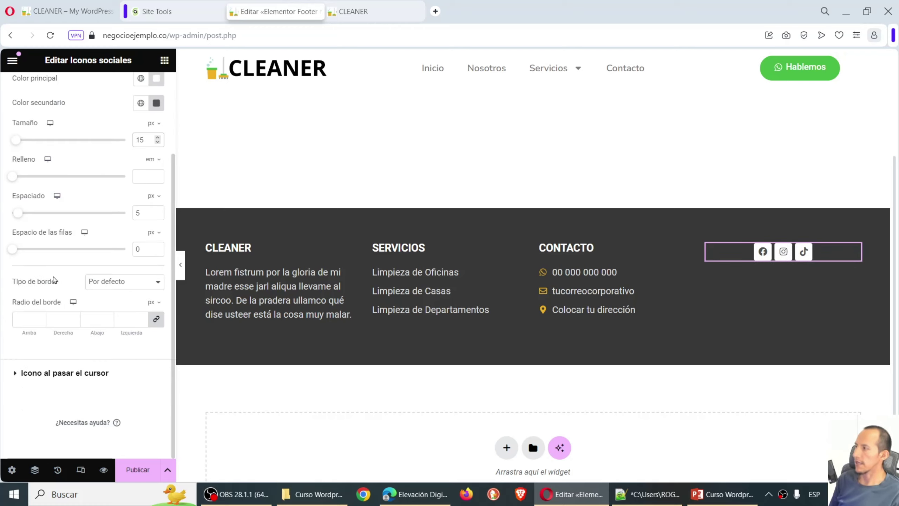
scroll(65, 311, up, 3)
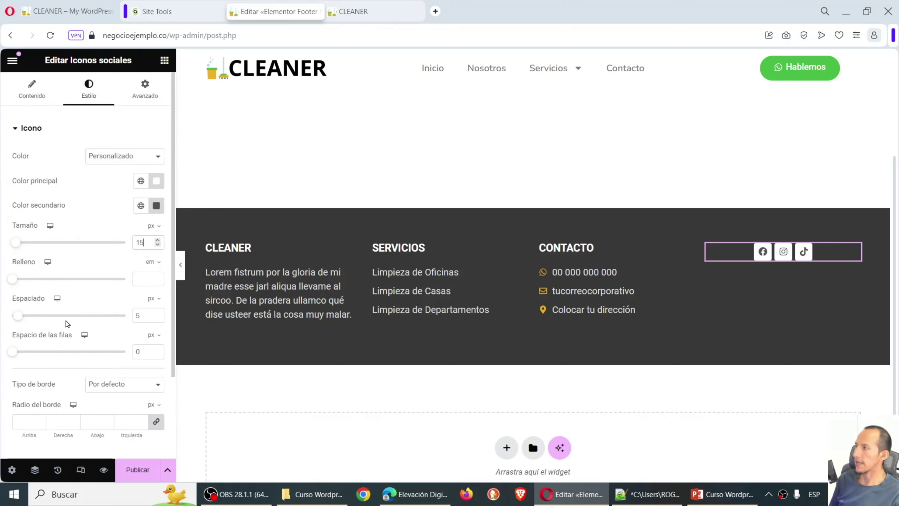
Left-align the social icons and publish the footer with an Include Entire Site condition
click(31, 89)
click(124, 340)
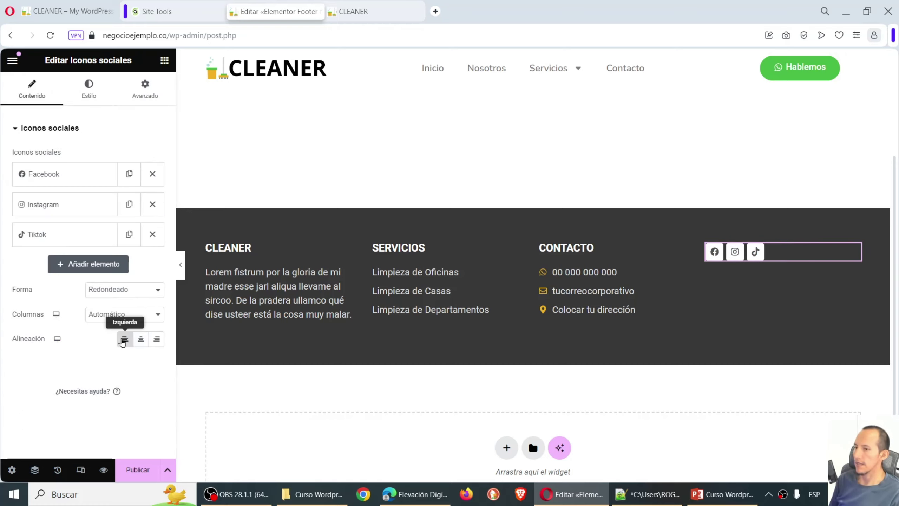
click(136, 469)
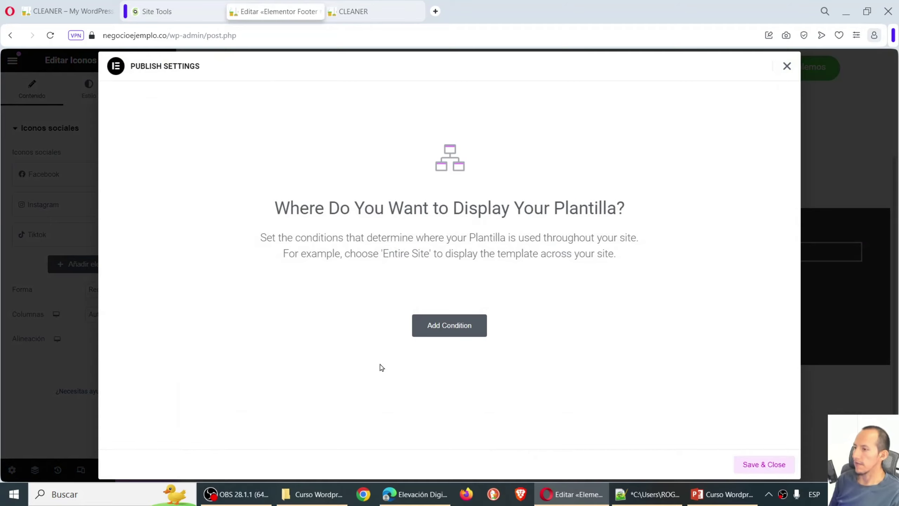
click(787, 66)
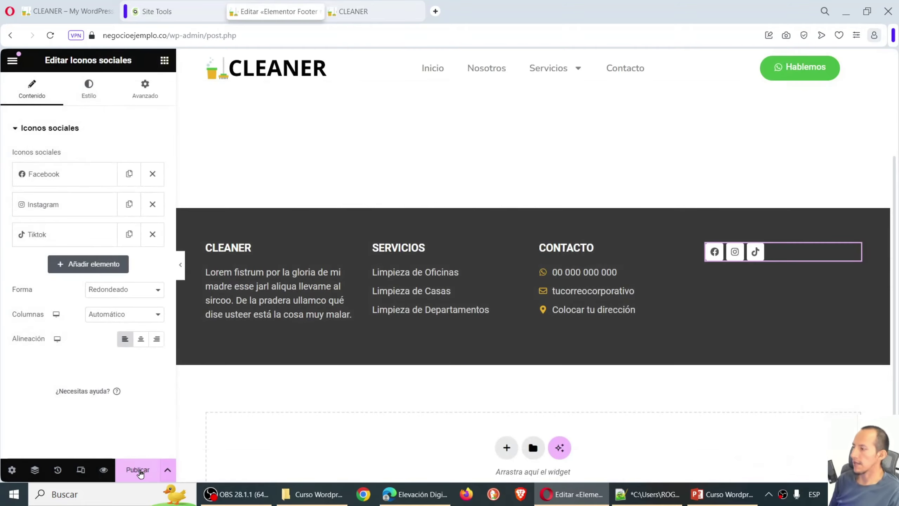
click(137, 470)
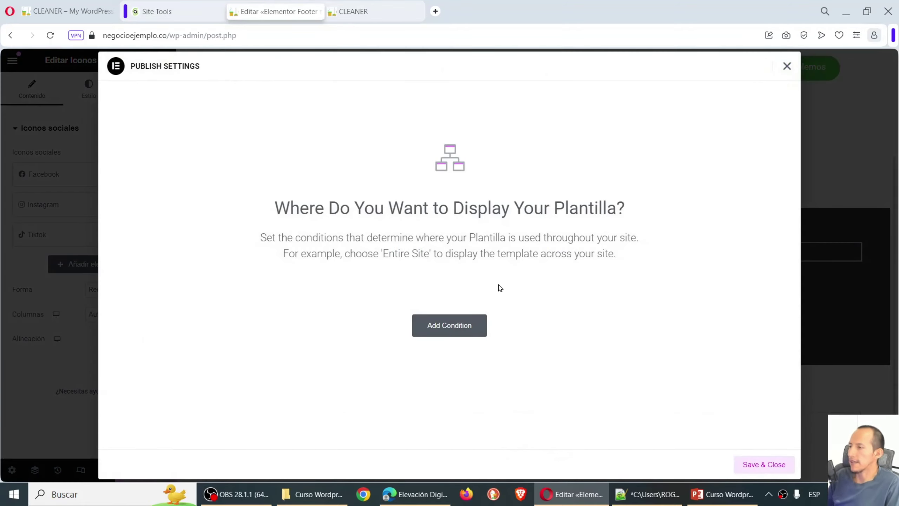
click(479, 325)
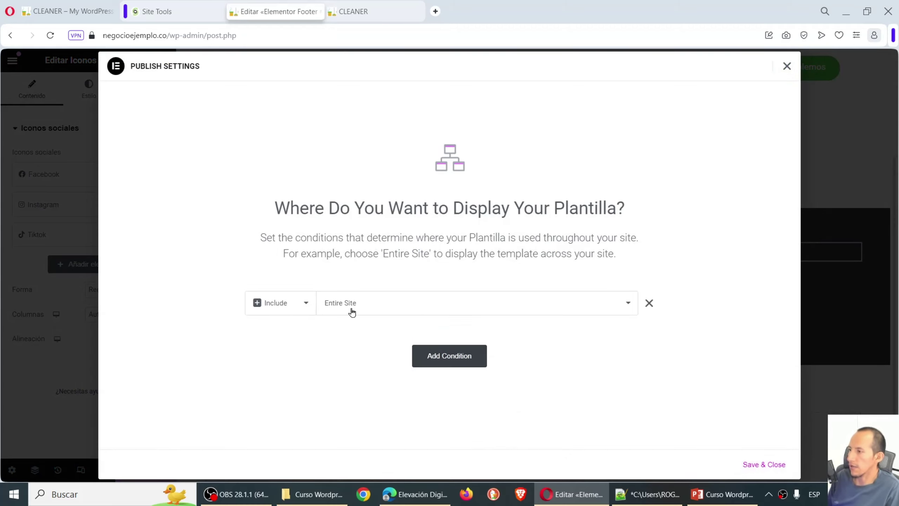
click(764, 464)
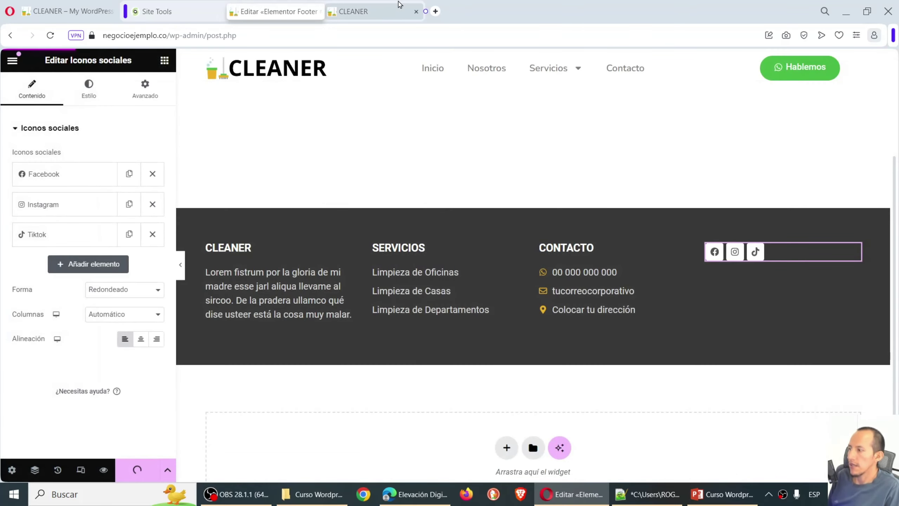
click(400, 9)
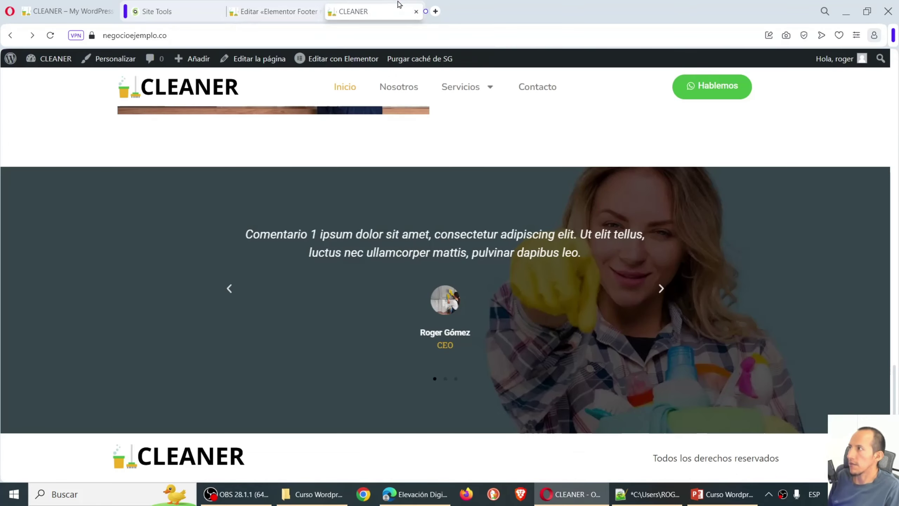
click(50, 35)
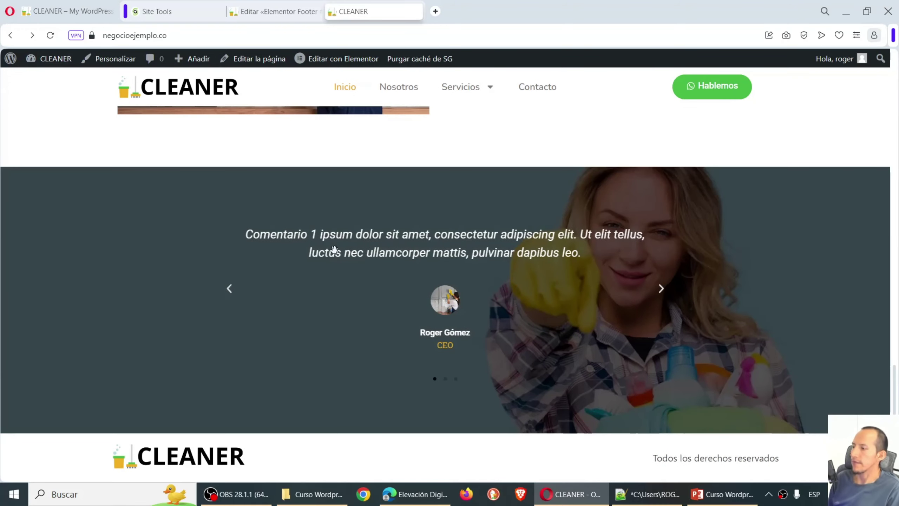
click(51, 35)
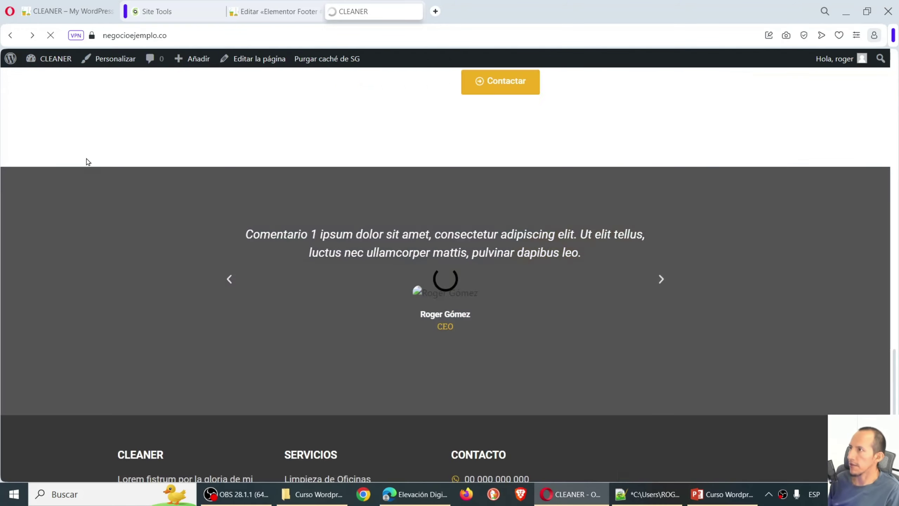
scroll(173, 239, down, 3)
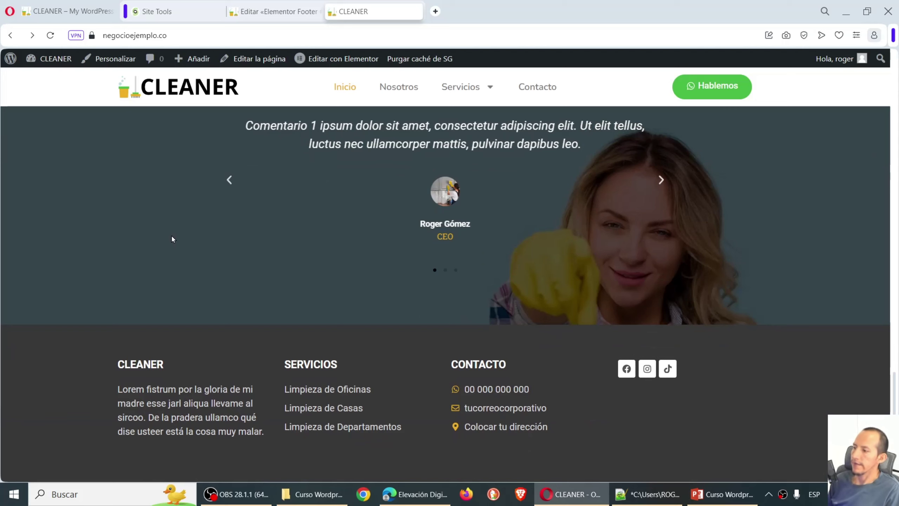
key(ctrl+Tab)
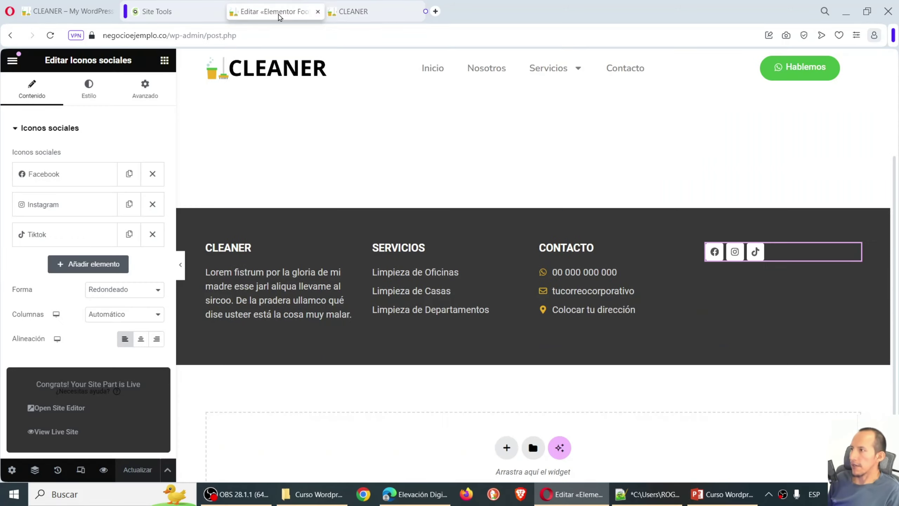
Preview the footer at mobile width
click(81, 469)
click(505, 60)
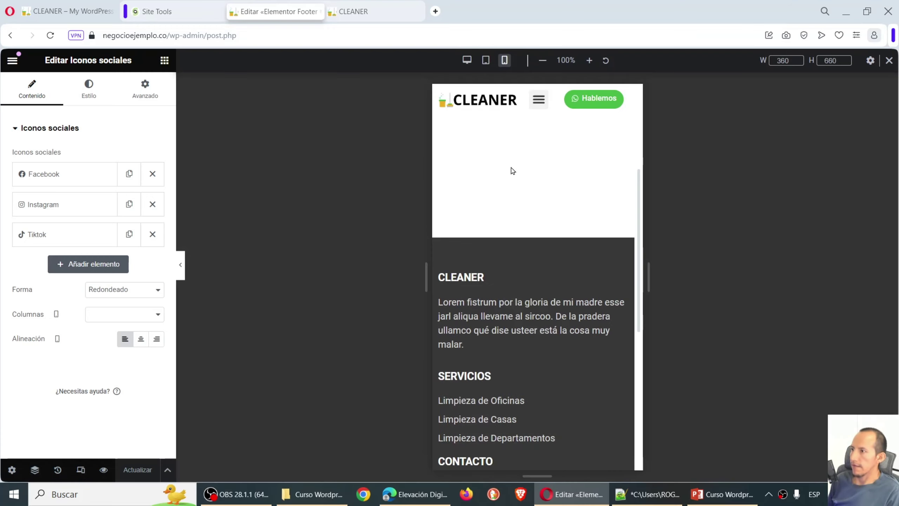
scroll(567, 248, down, 6)
scroll(595, 255, up, 5)
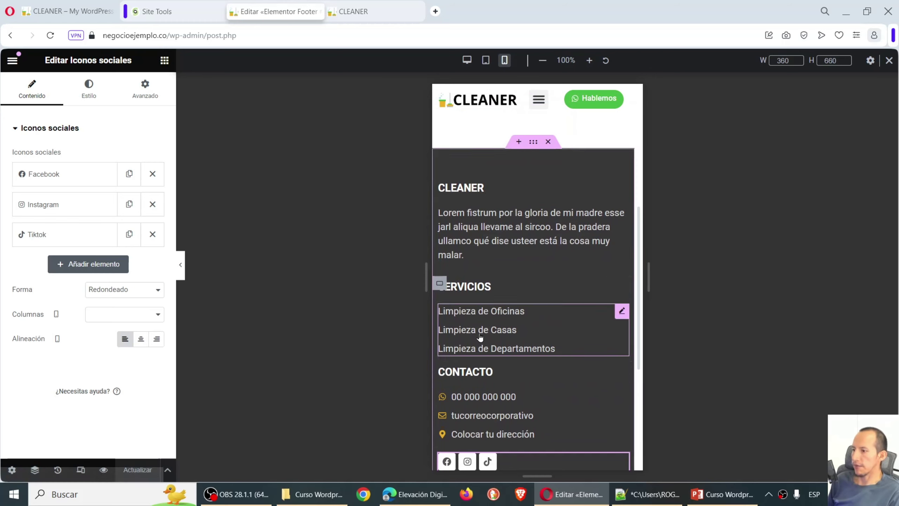
Give the footer container a 40 px mobile row gap, then return to desktop preview
click(532, 143)
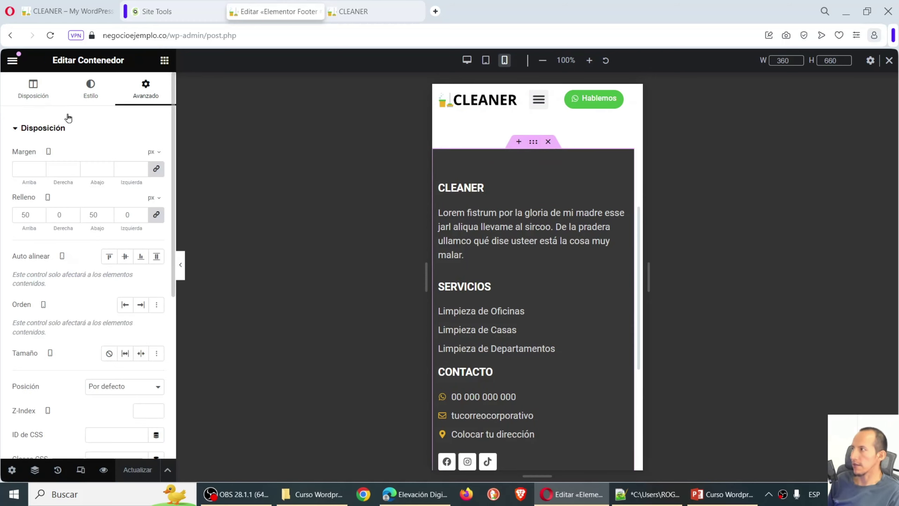
click(33, 88)
scroll(85, 276, down, 5)
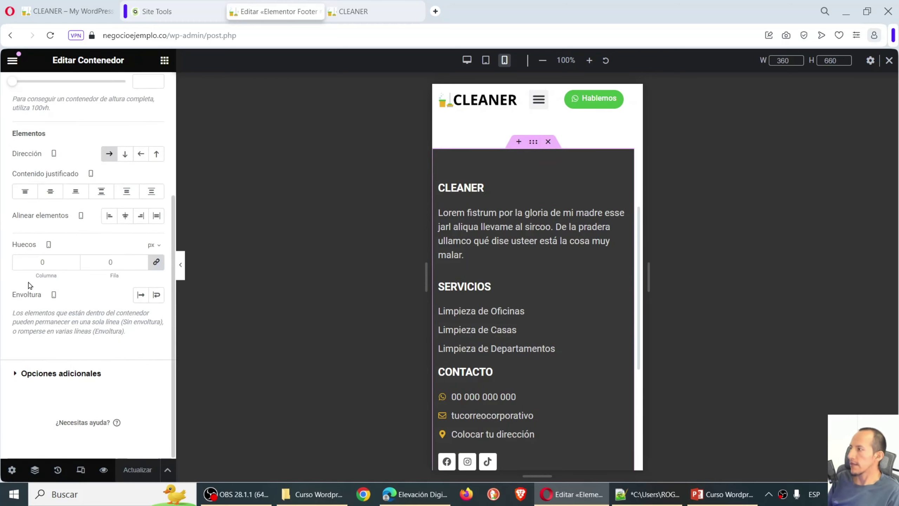
click(156, 262)
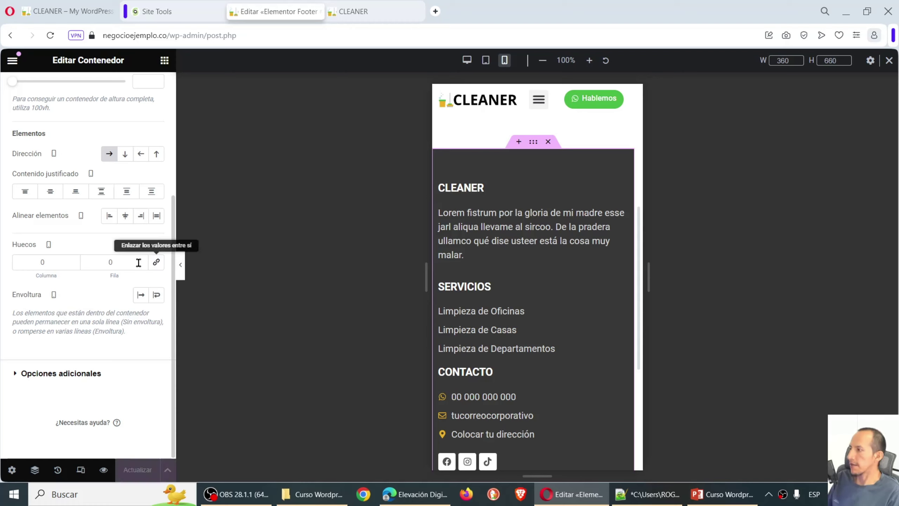
click(108, 262)
text(40)
scroll(460, 264, down, 5)
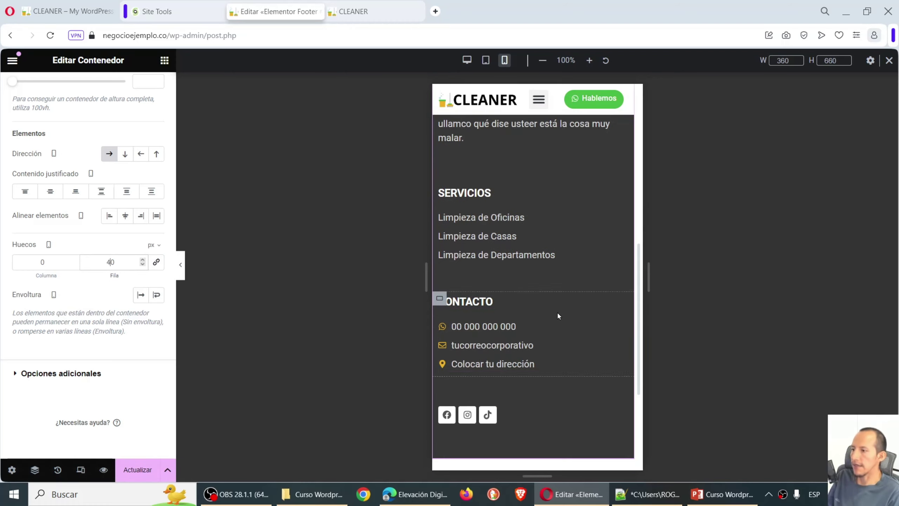
scroll(561, 320, up, 5)
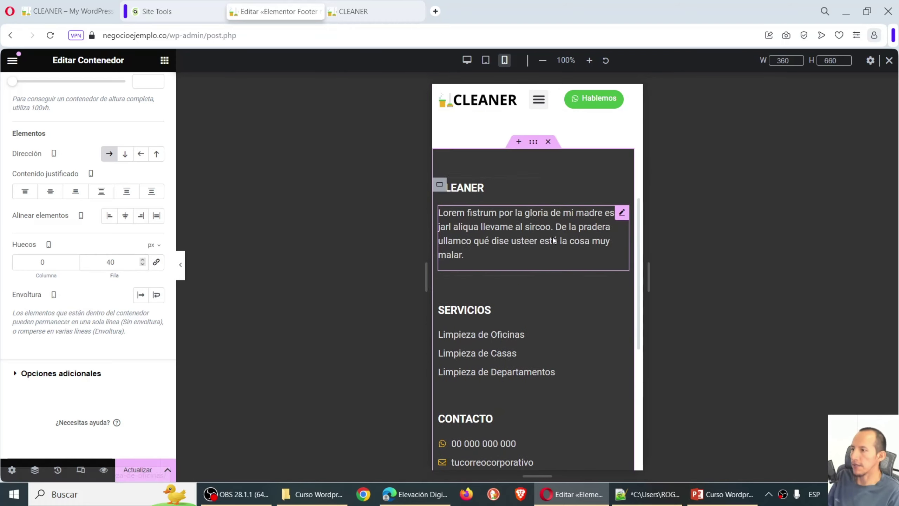
click(468, 60)
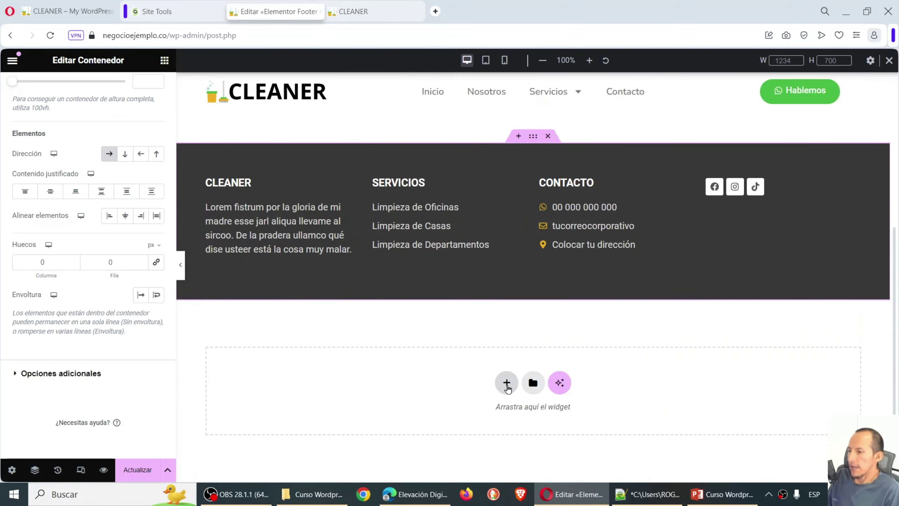
Add a single-column flexbox container below the footer and drop a Heading into it
click(508, 388)
click(497, 418)
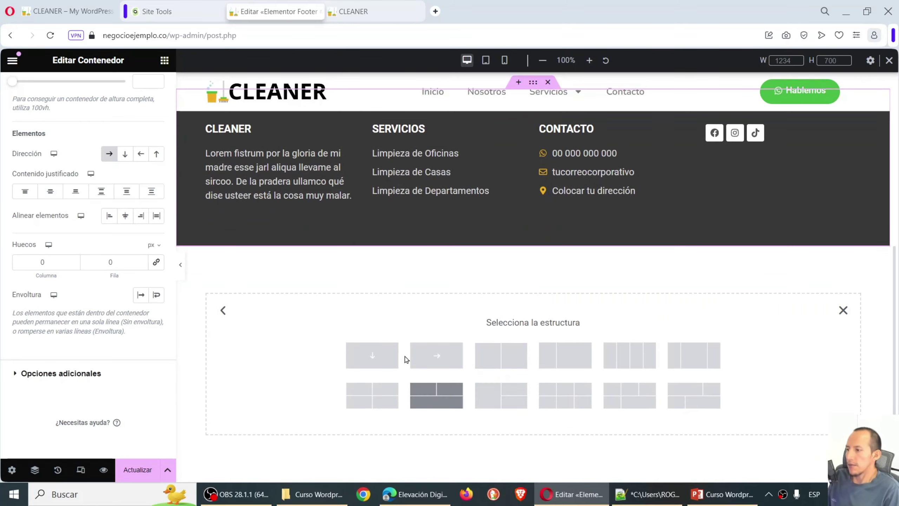
click(372, 355)
click(164, 60)
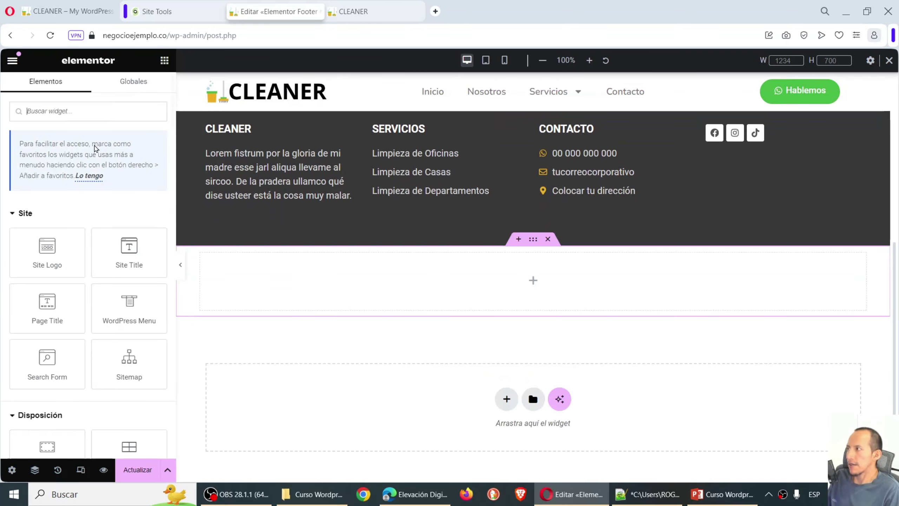
scroll(88, 267, down, 5)
drag(40, 352, 513, 305)
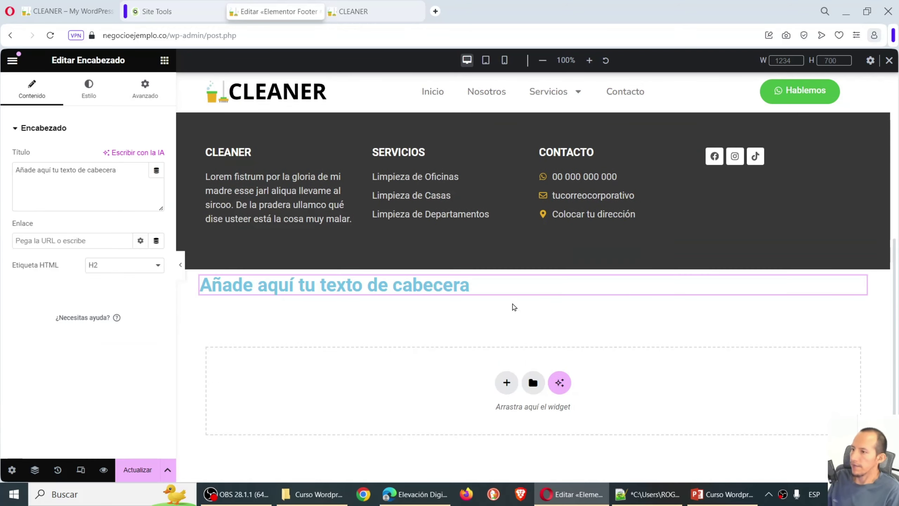
Set the heading text to 'CLEANER - Derechos Reservados 2024', copied from the reference site
click(69, 11)
drag(365, 467, 529, 467)
key(ctrl+c)
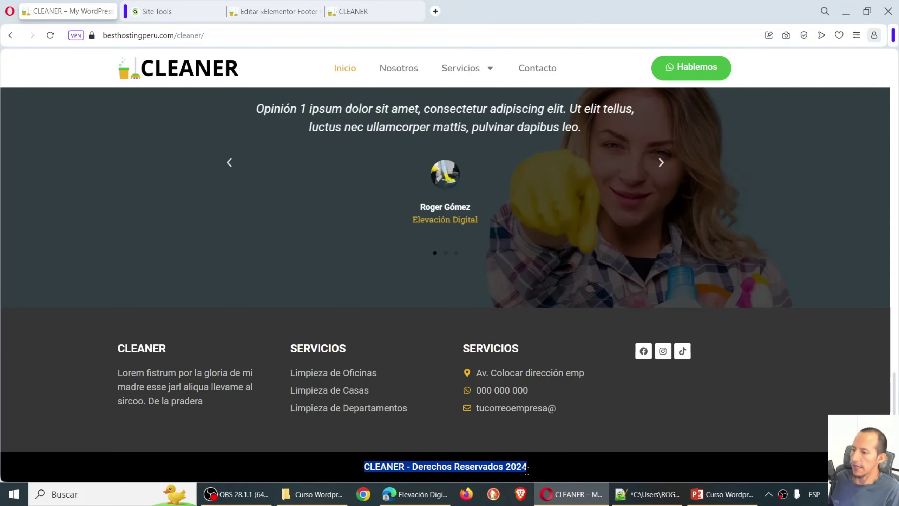
click(276, 11)
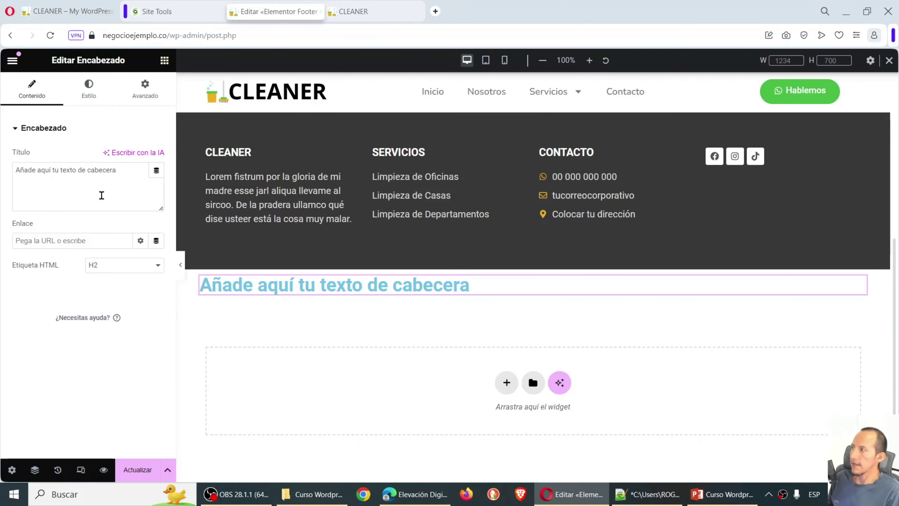
click(88, 170)
key(ctrl+v)
key(ctrl+a)
key(ctrl+v)
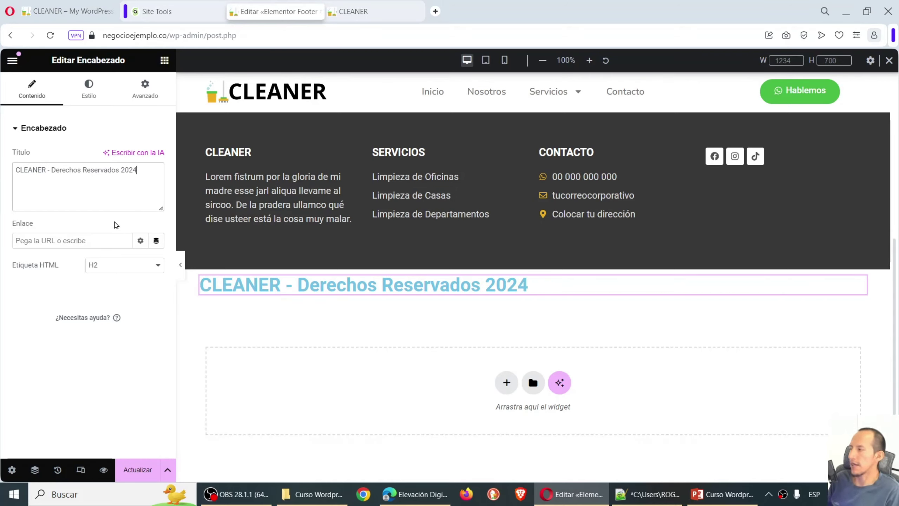
Make the heading a centred div with 10 px top and bottom margins
click(94, 269)
click(118, 339)
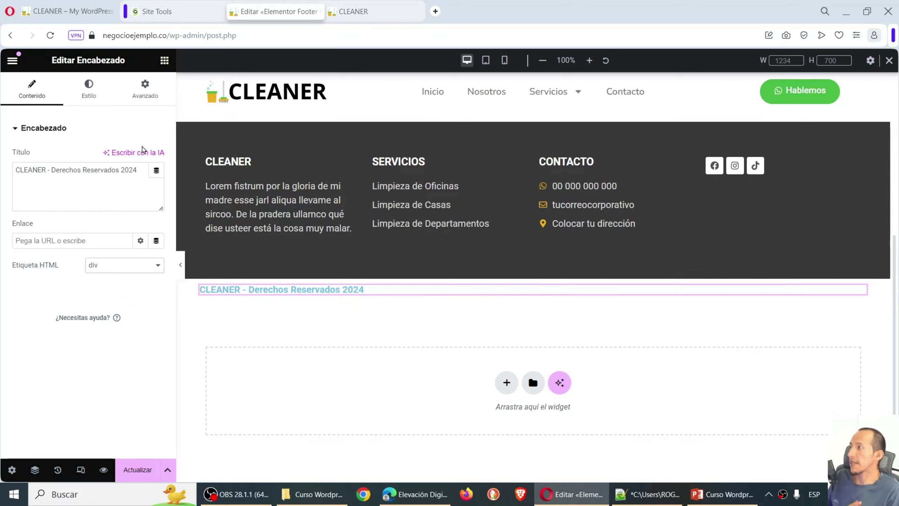
click(147, 93)
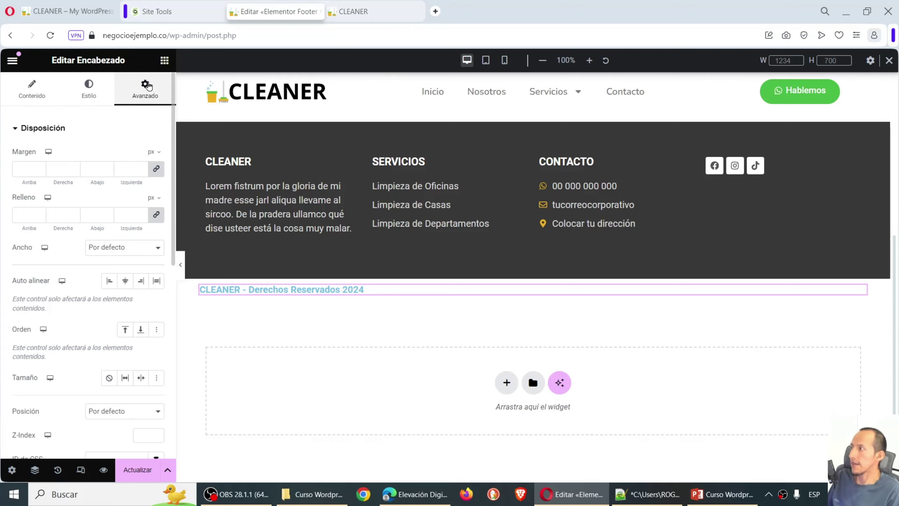
click(155, 169)
click(24, 169)
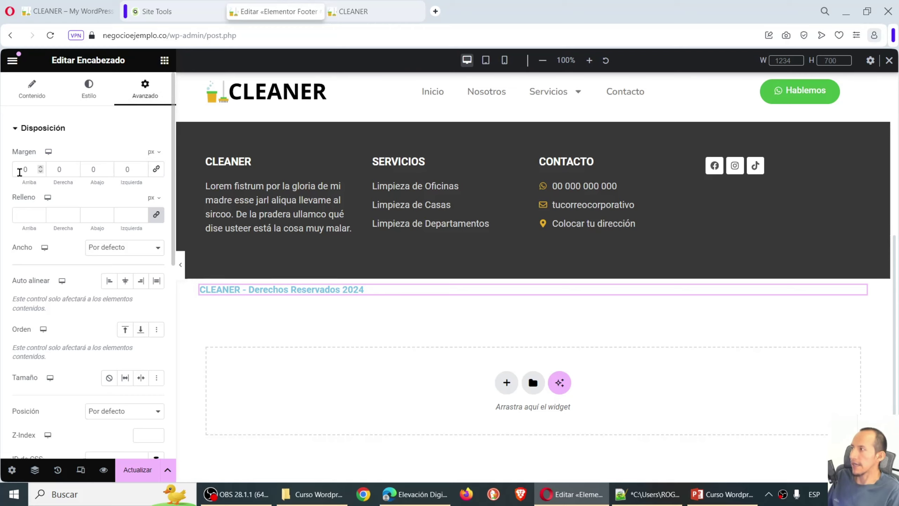
text(10)
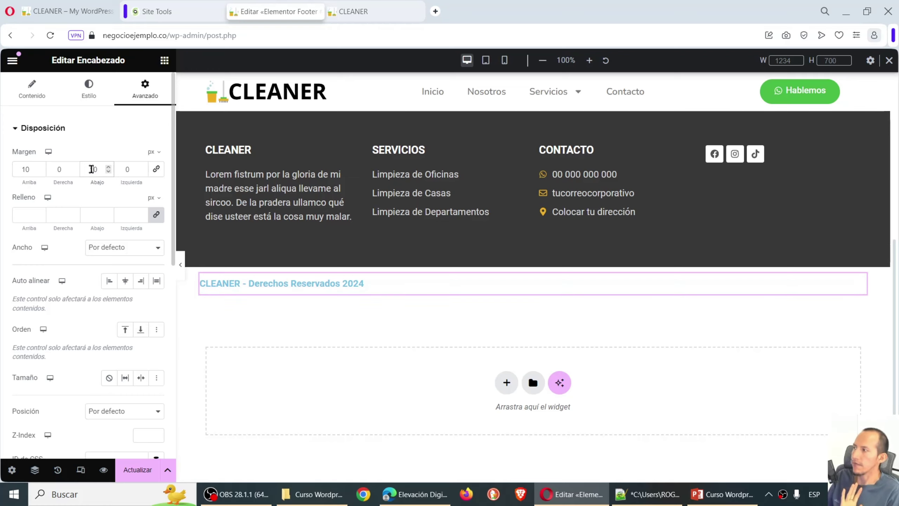
click(92, 169)
text(1)
click(88, 99)
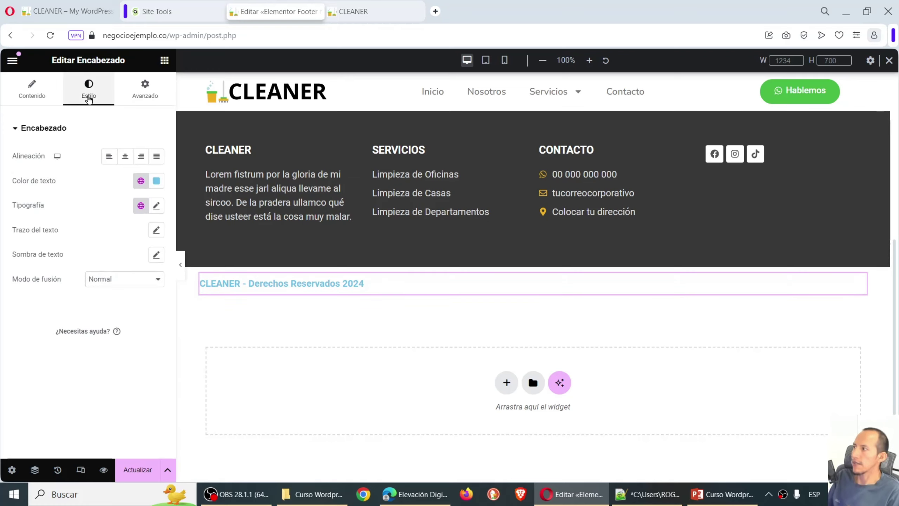
click(126, 157)
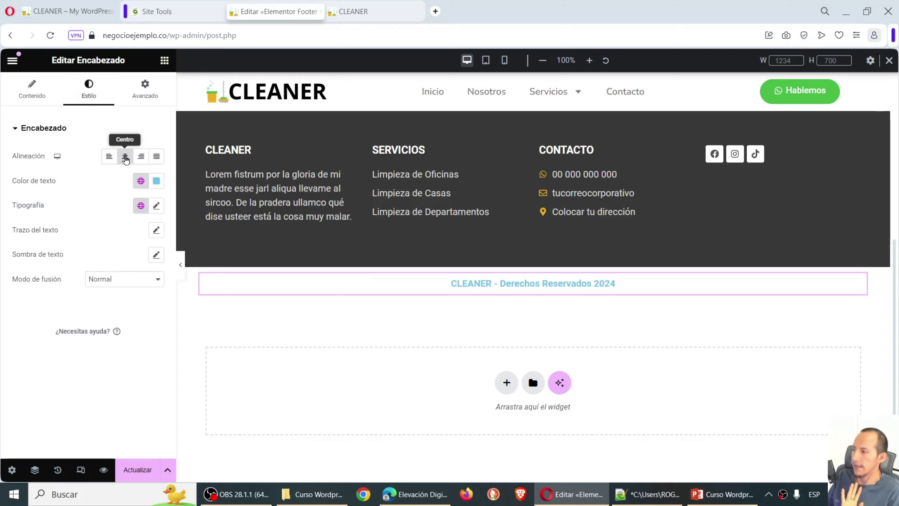
Give the copyright container a solid black classic background
mouse_move(417, 304)
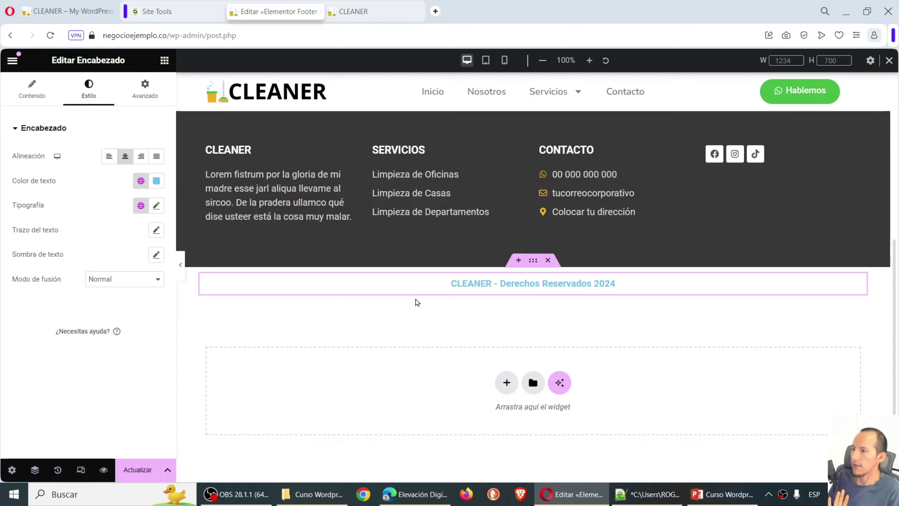
click(531, 266)
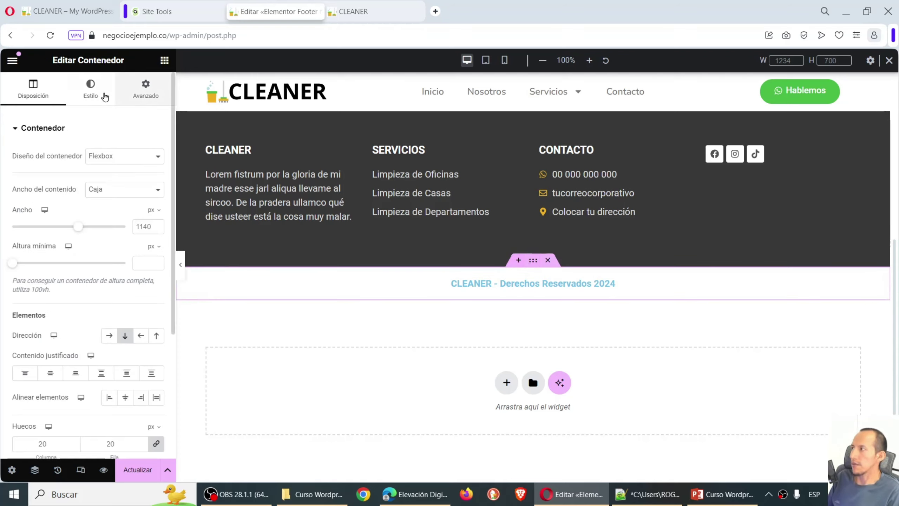
click(90, 89)
click(109, 181)
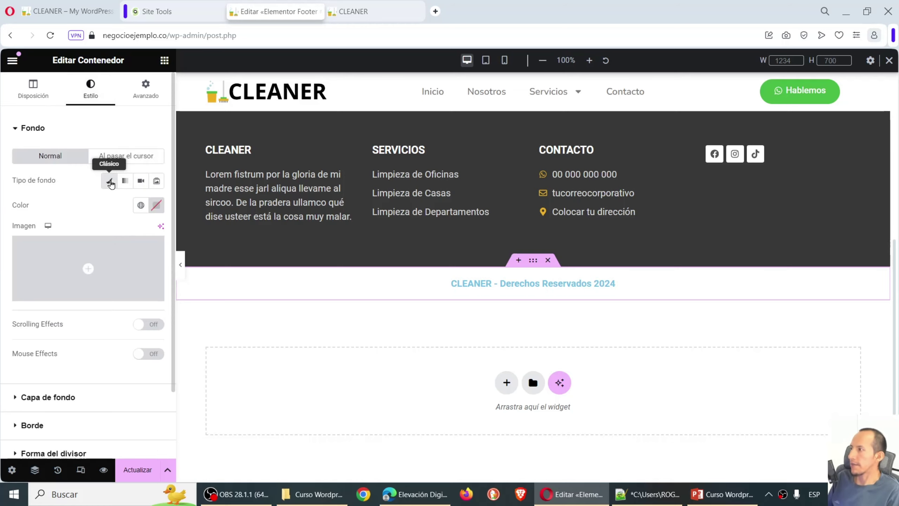
click(157, 205)
drag(125, 304, 3, 356)
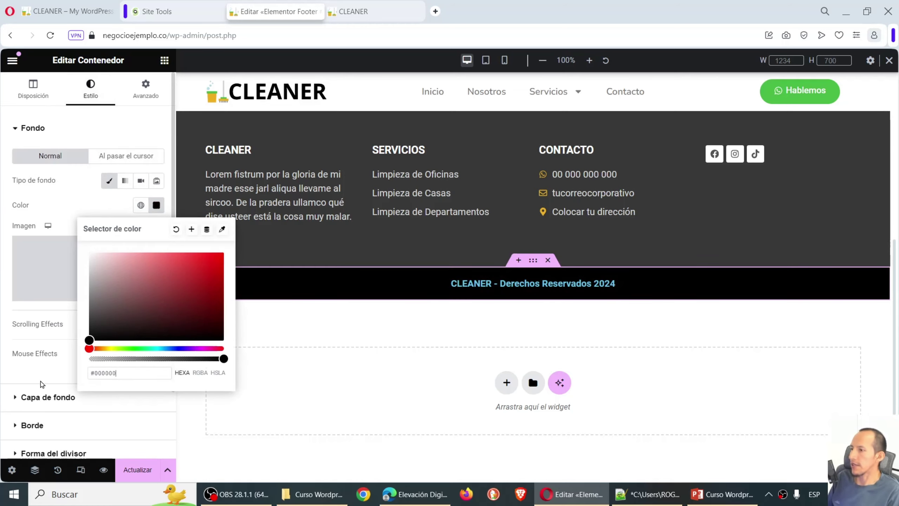
Make the copyright text white #ffffff at weight 400 Normal and save the footer
click(516, 285)
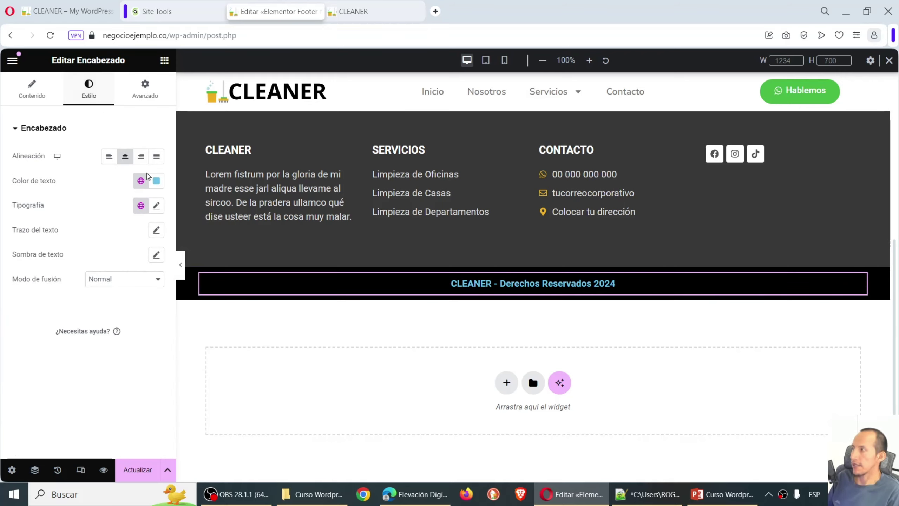
click(156, 182)
text(ffffff)
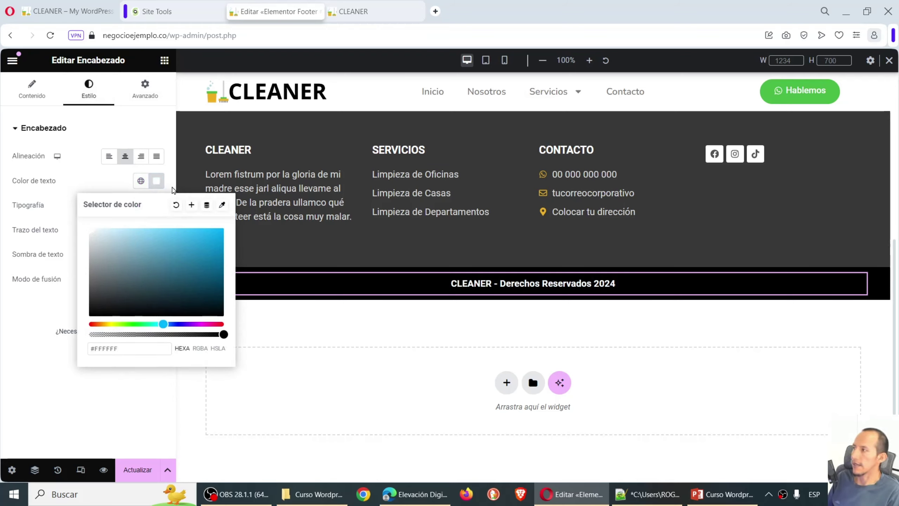
click(157, 182)
click(156, 206)
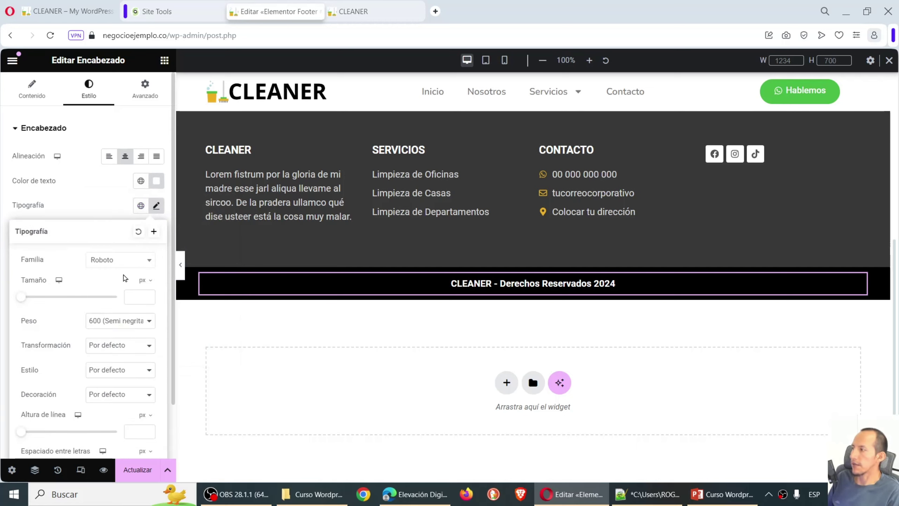
click(121, 321)
click(114, 369)
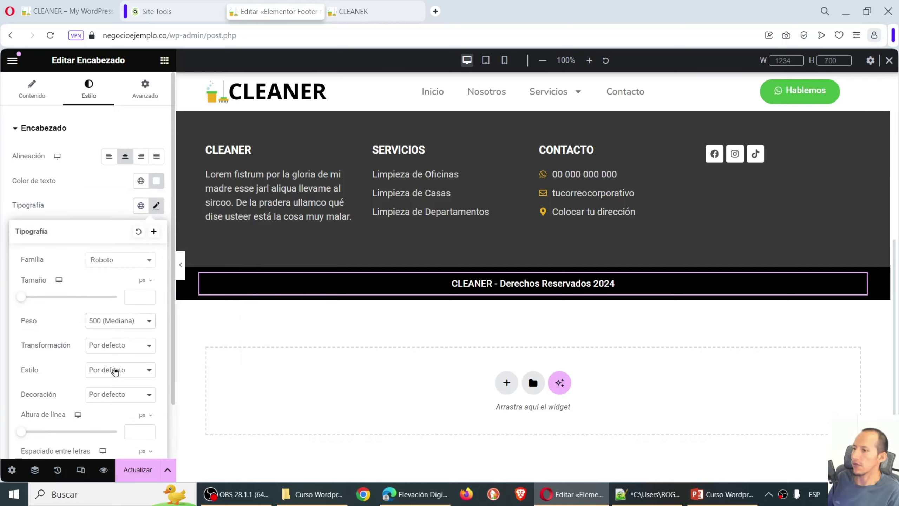
click(109, 327)
click(118, 356)
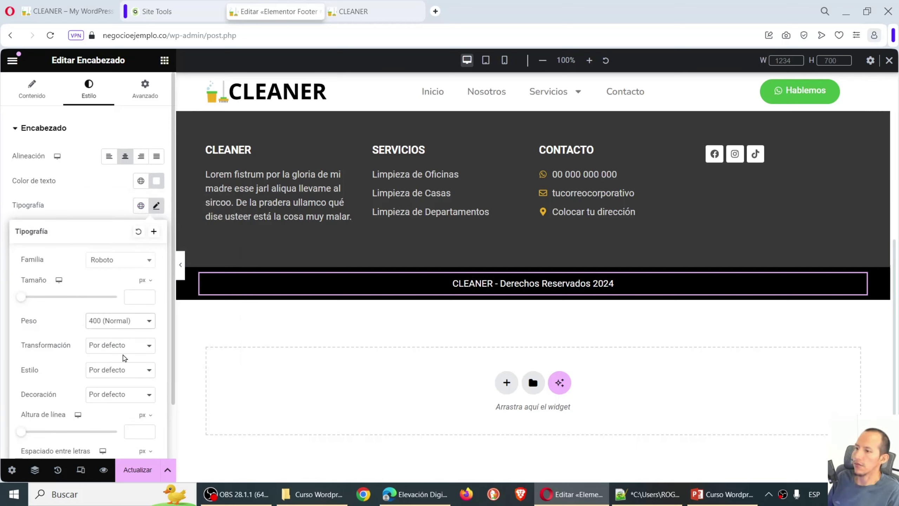
click(137, 470)
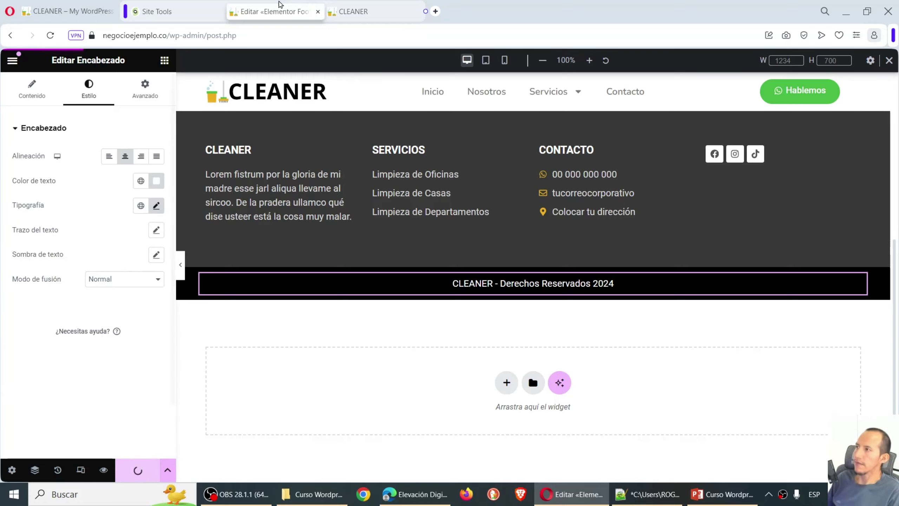
Scroll the live CLEANER site to verify the black copyright bar, then bring up the PowerPoint course slide
click(379, 4)
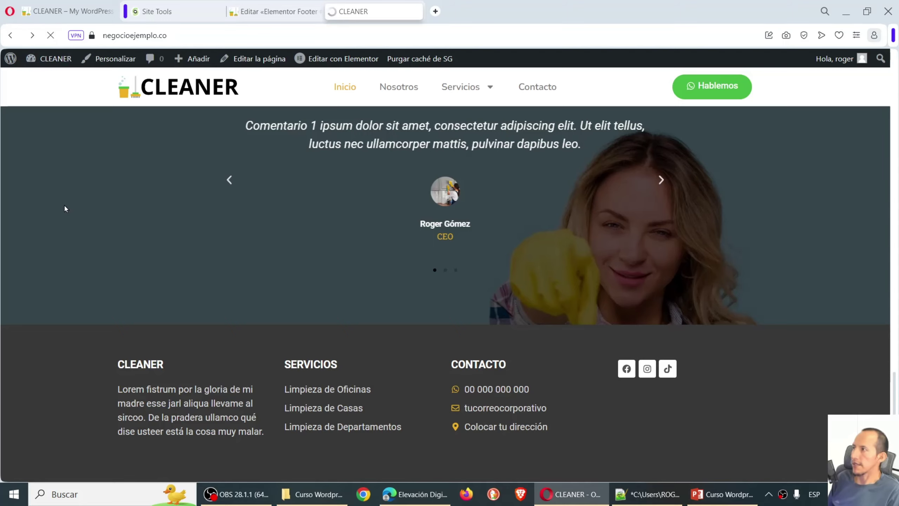
scroll(67, 219, down, 1)
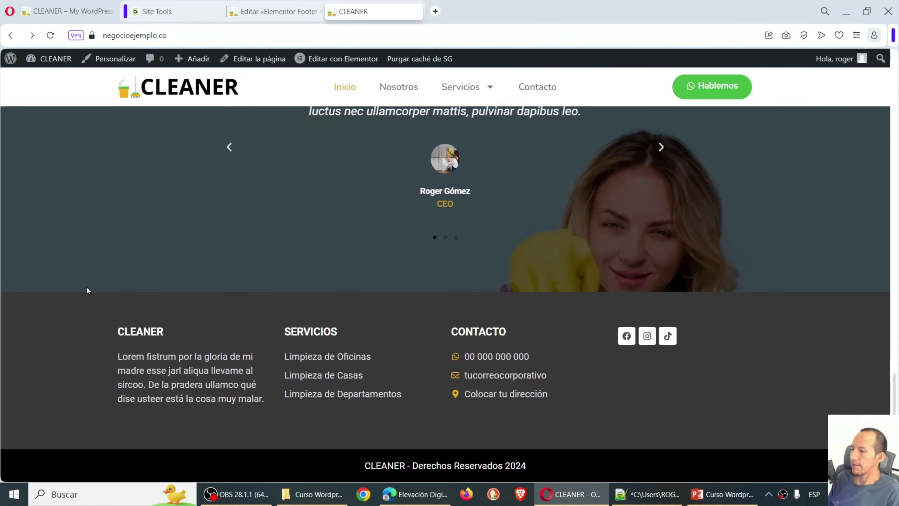
scroll(87, 290, up, 15)
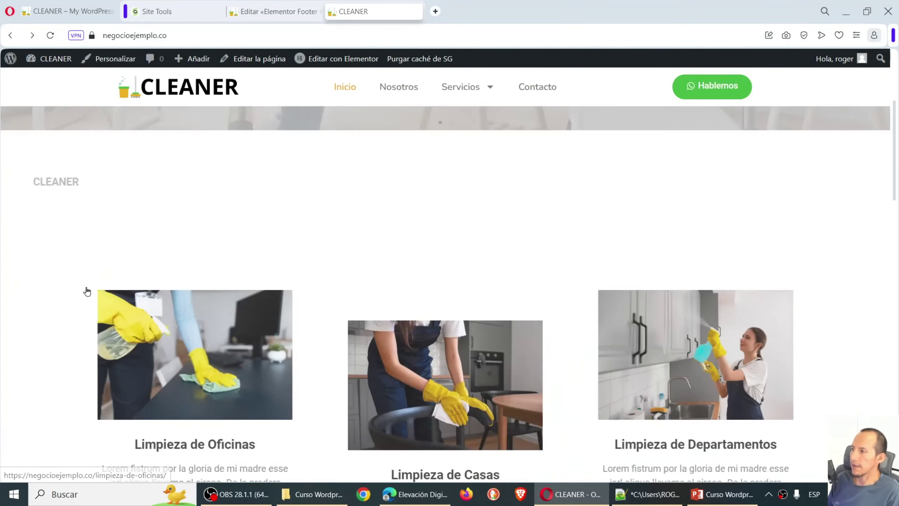
scroll(87, 290, up, 8)
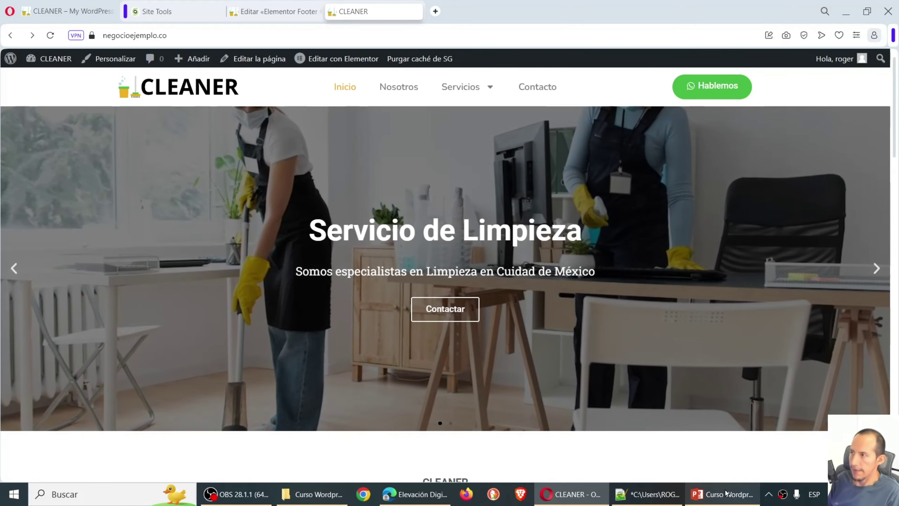
click(726, 492)
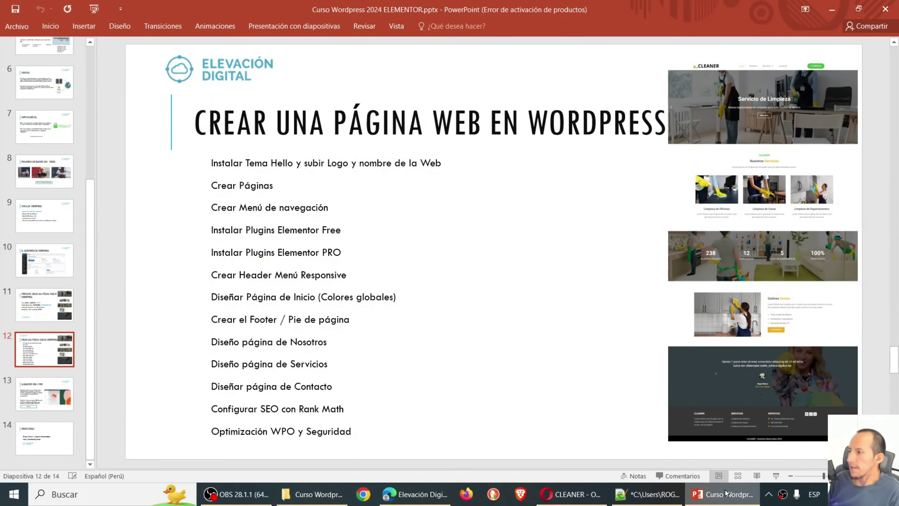
Exit the Elementor footer editor with Salir to return to the template's admin page
click(726, 492)
click(275, 11)
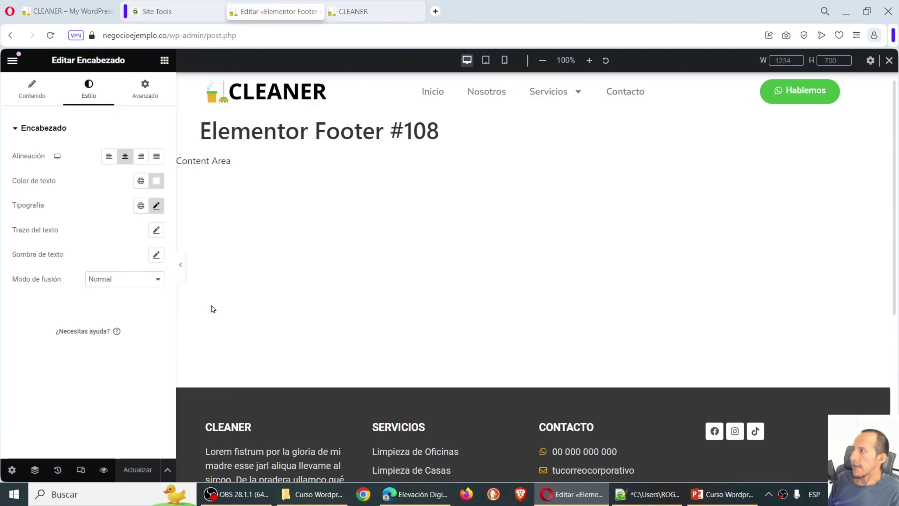
click(12, 62)
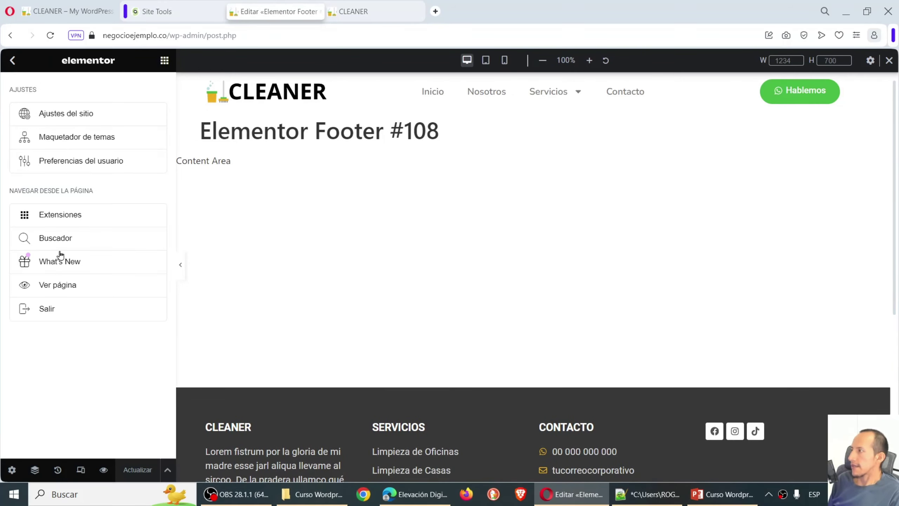
click(64, 309)
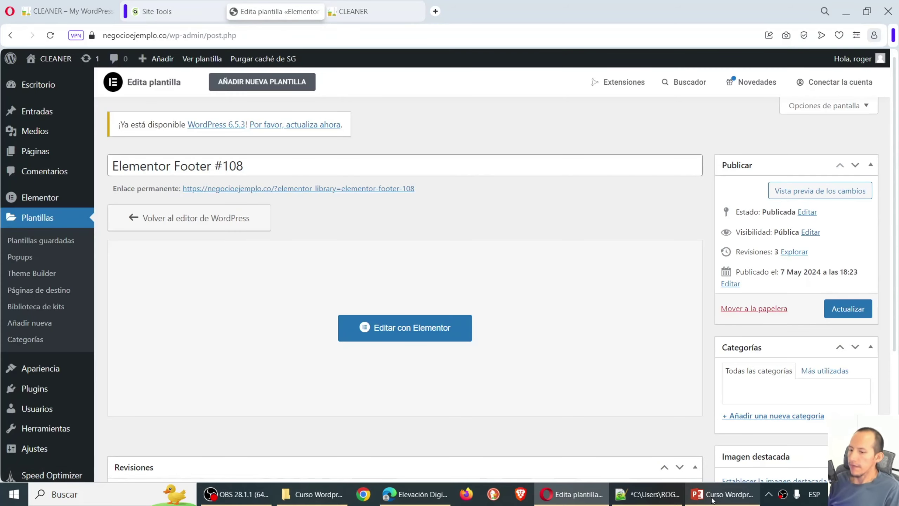
Glance at the course slides, then switch back to the browser's reference site
click(703, 485)
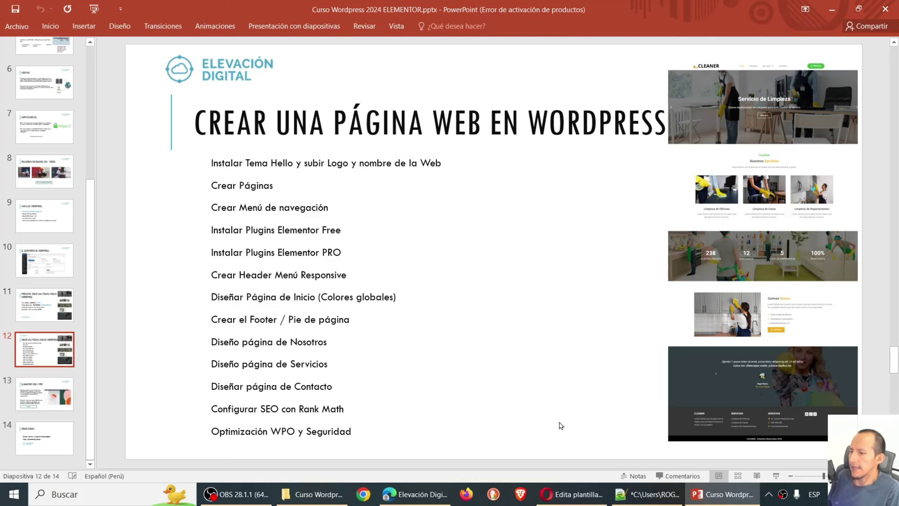
click(549, 487)
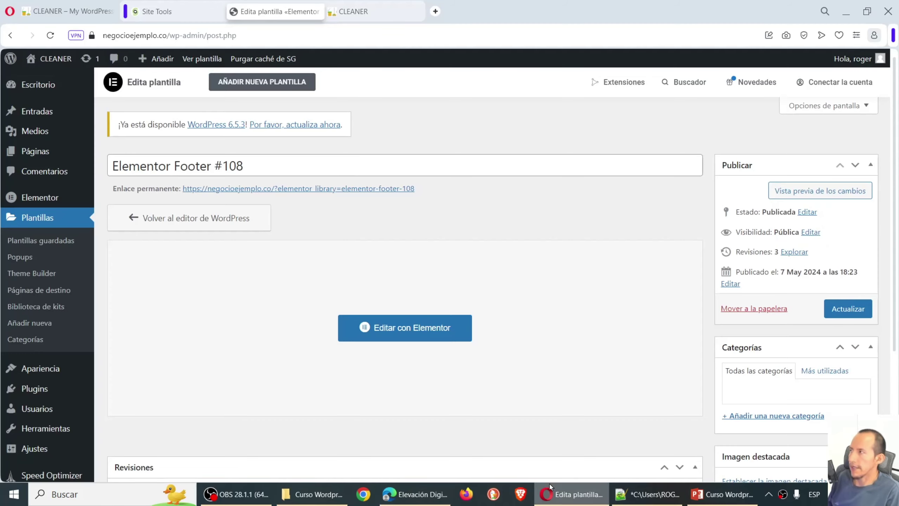
click(67, 11)
scroll(649, 224, up, 5)
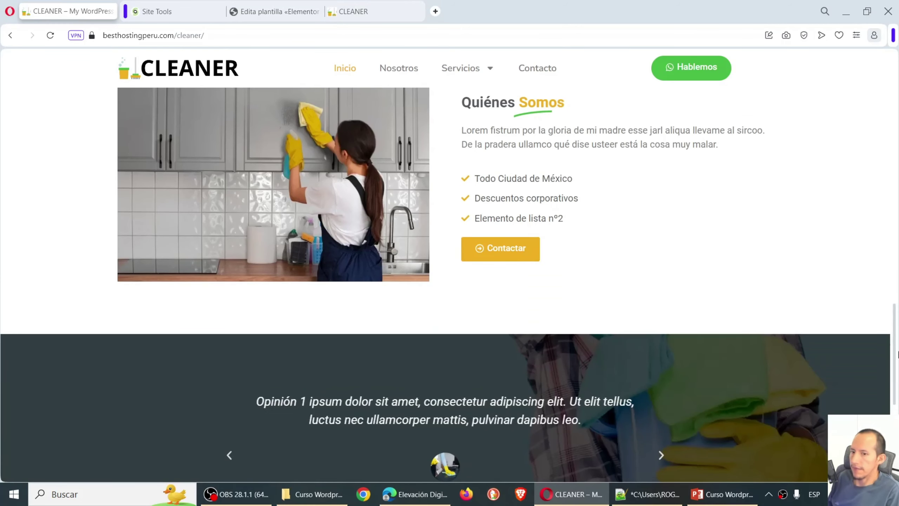
View the besthostingperu Nosotros page layout, then return to the WordPress admin tab
scroll(898, 354, up, 5)
click(409, 74)
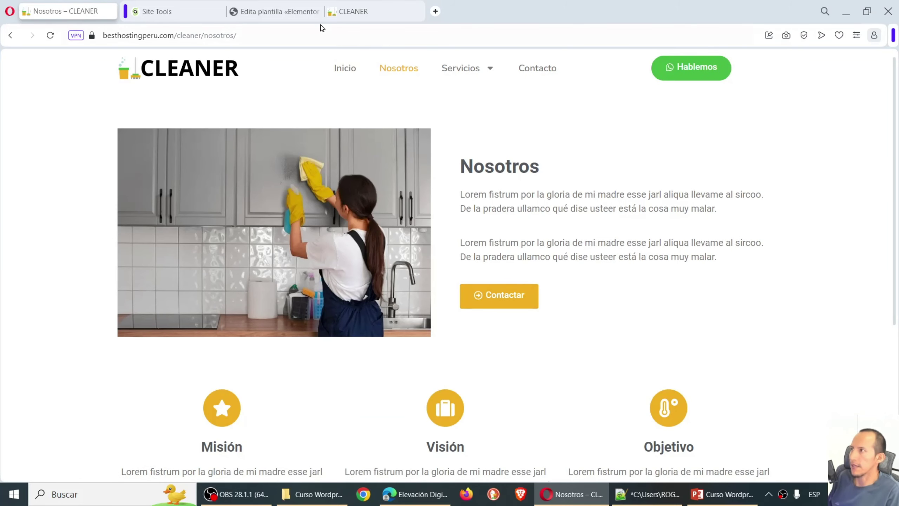
click(278, 11)
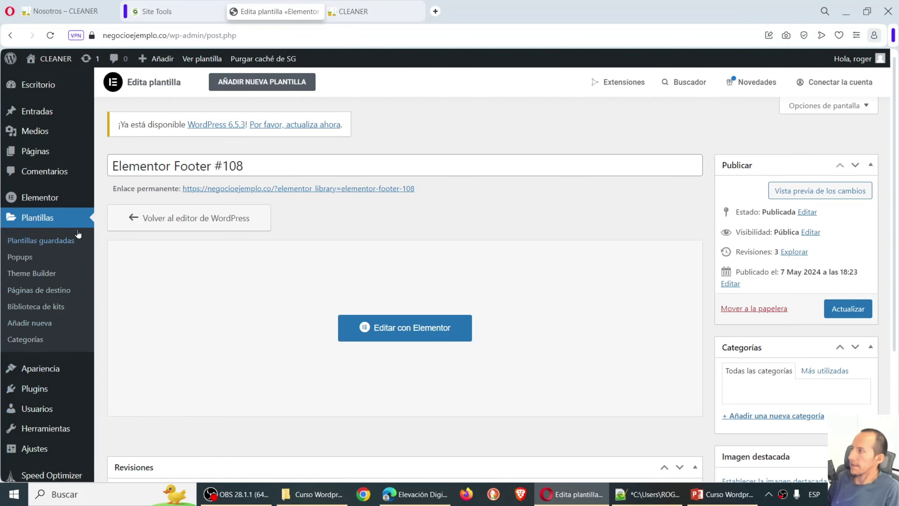
From Páginas, open the Nosotros page with Editar con Elementor
click(64, 156)
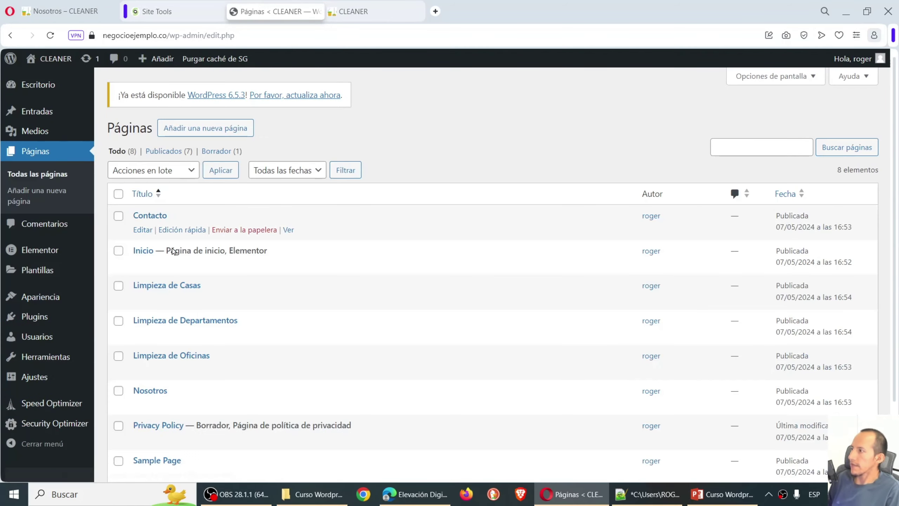
scroll(187, 272, down, 2)
click(158, 335)
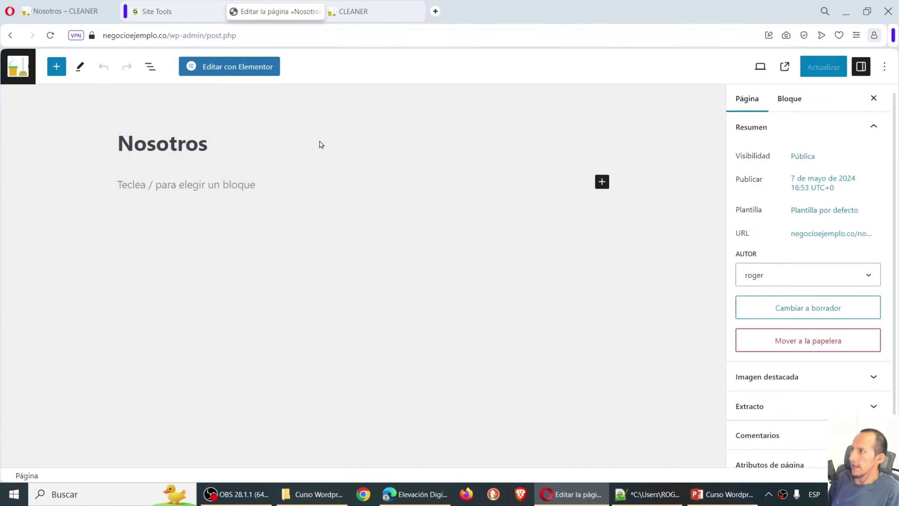
click(253, 66)
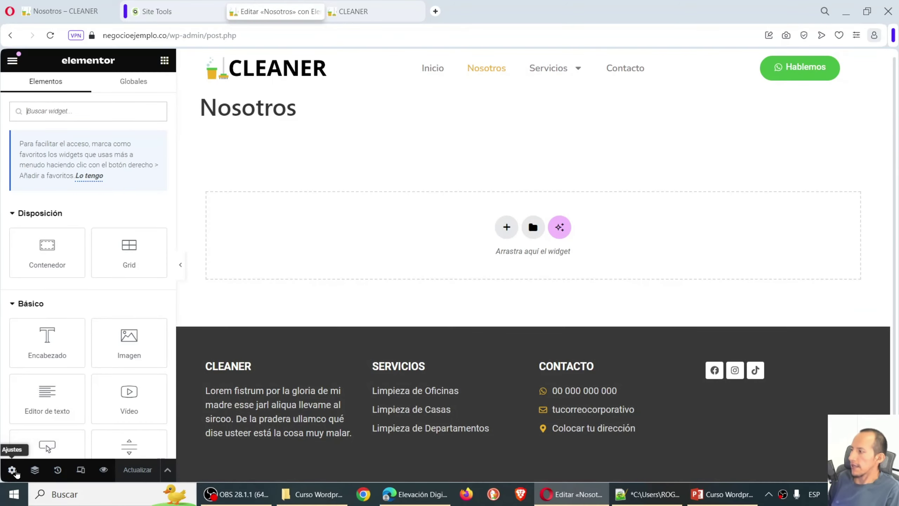
Set the Nosotros page layout to Elementor ancho completo
click(12, 470)
scroll(89, 319, down, 3)
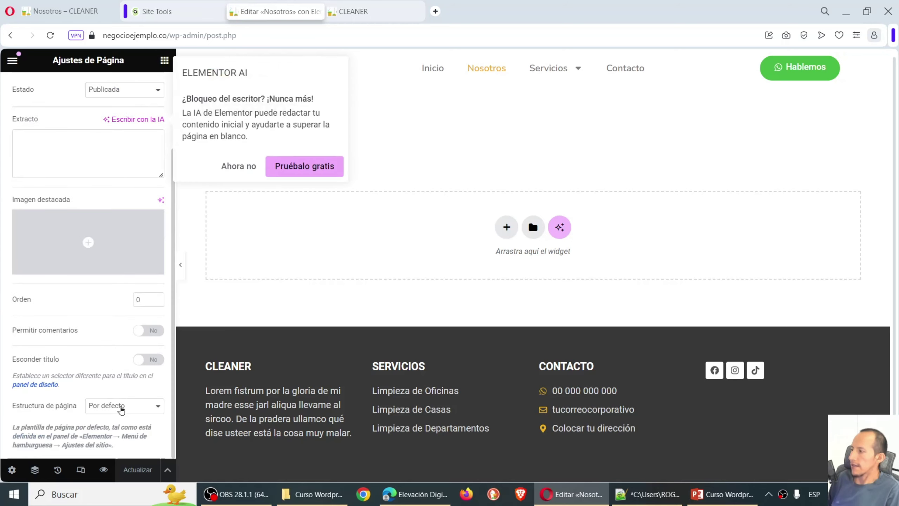
click(141, 405)
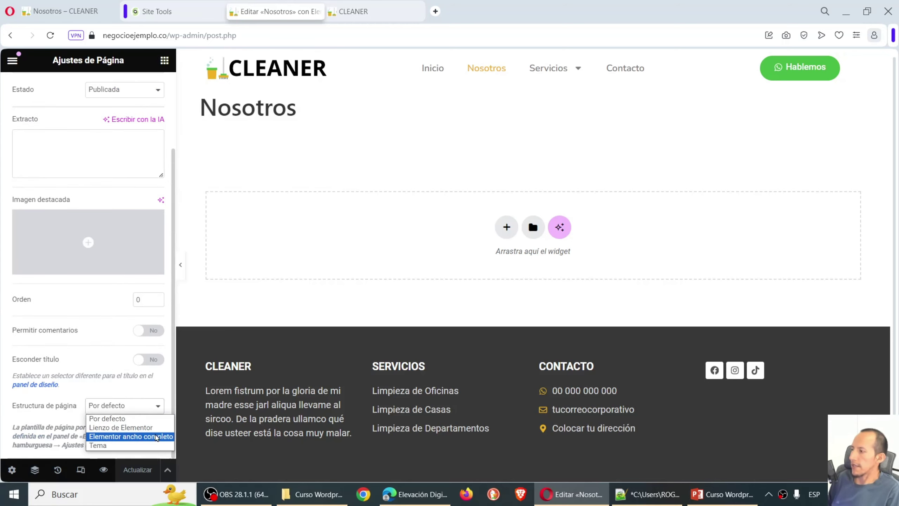
click(133, 436)
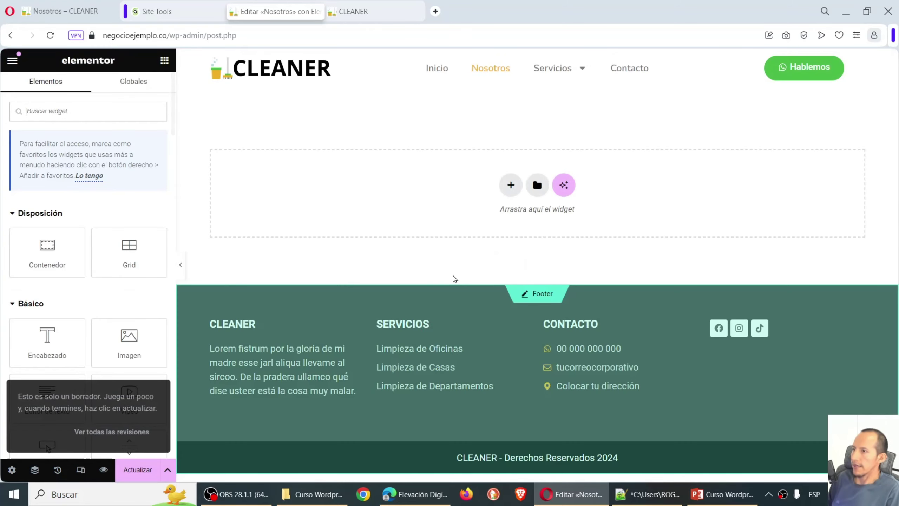
Add a two-column Flexbox container to the page
click(511, 184)
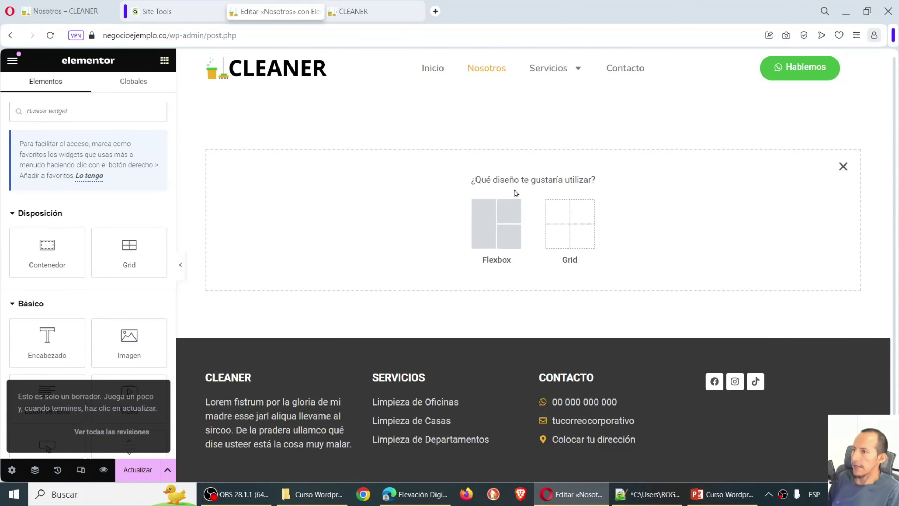
click(502, 233)
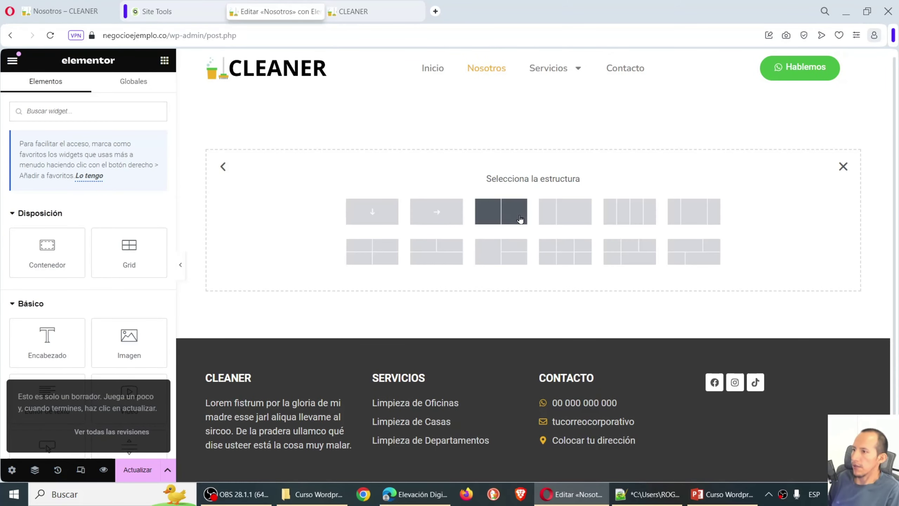
click(506, 218)
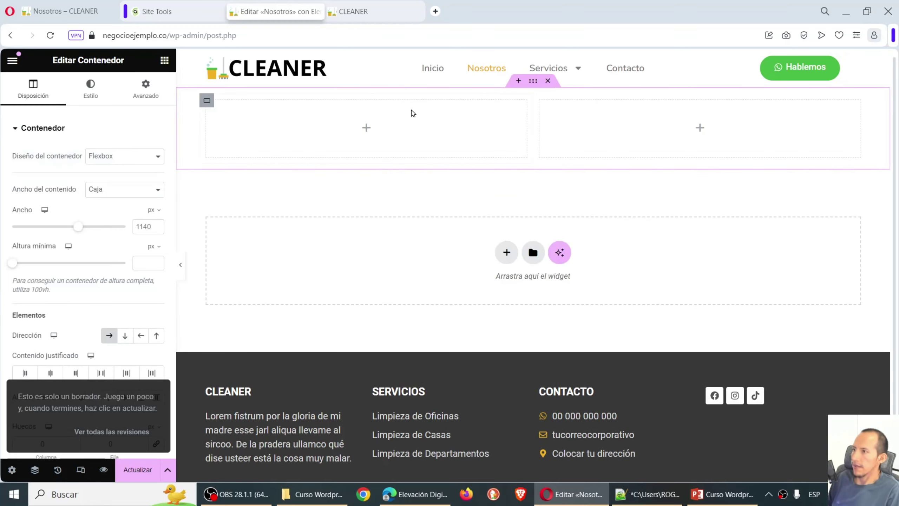
Place an Imagen widget in the left column and an Encabezado heading in the right
click(164, 62)
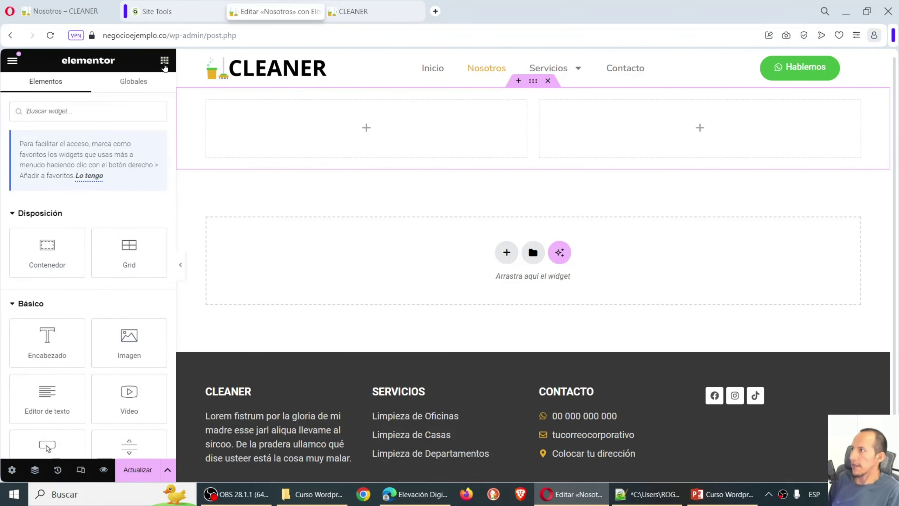
drag(142, 345, 436, 141)
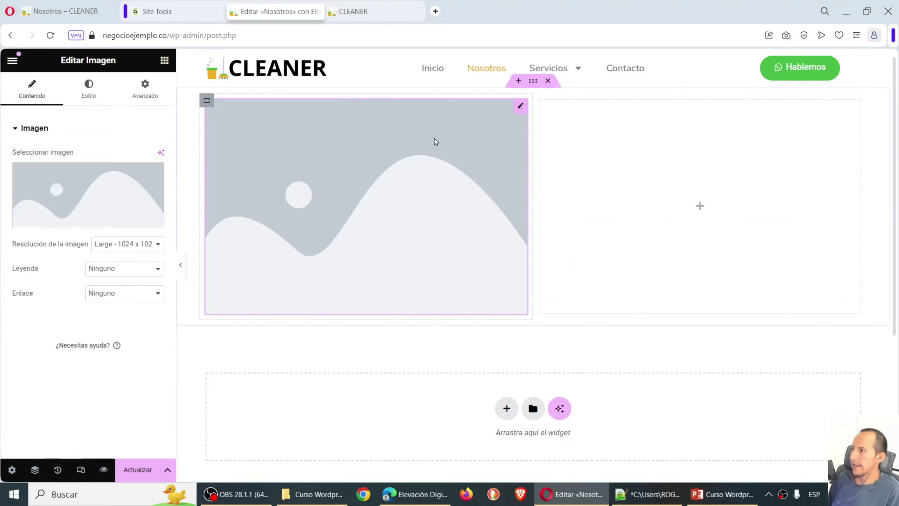
click(164, 62)
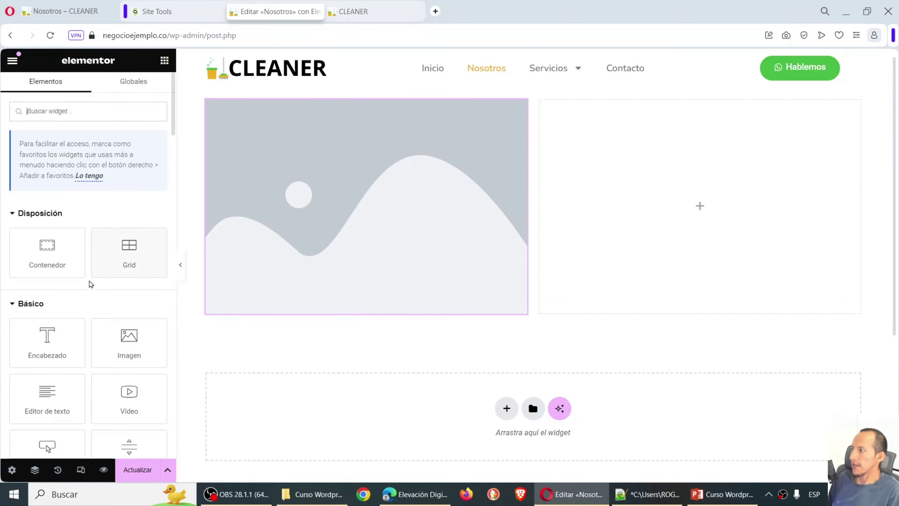
drag(58, 354, 677, 241)
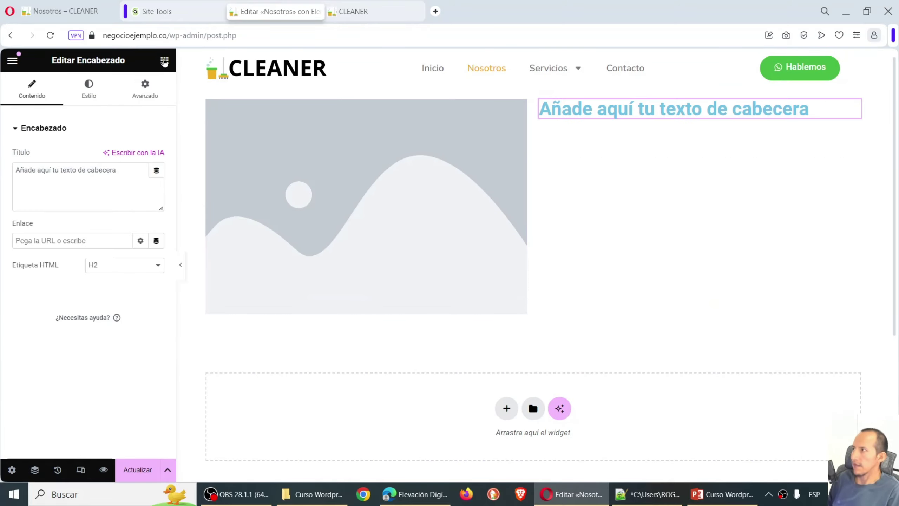
Add an Editor de texto paragraph under the heading and duplicate it
click(165, 61)
scroll(66, 316, down, 2)
drag(53, 337, 668, 121)
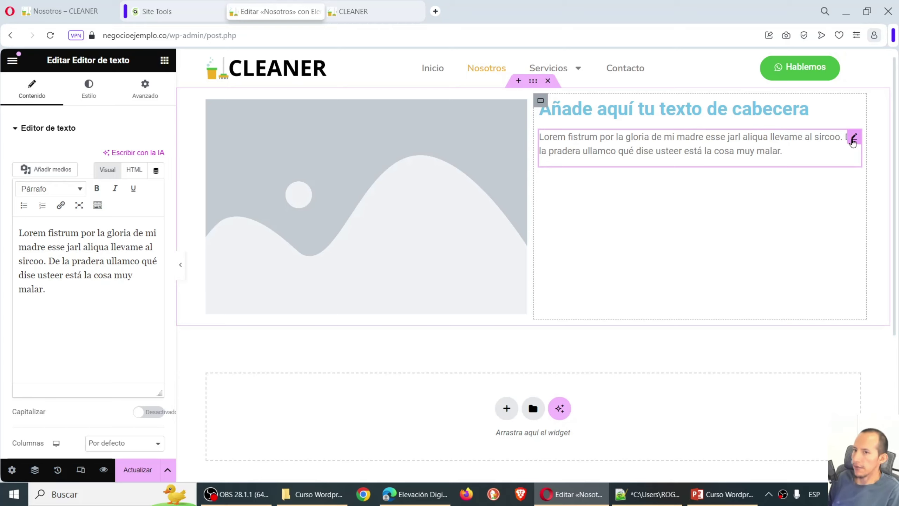
right_click(855, 142)
click(788, 176)
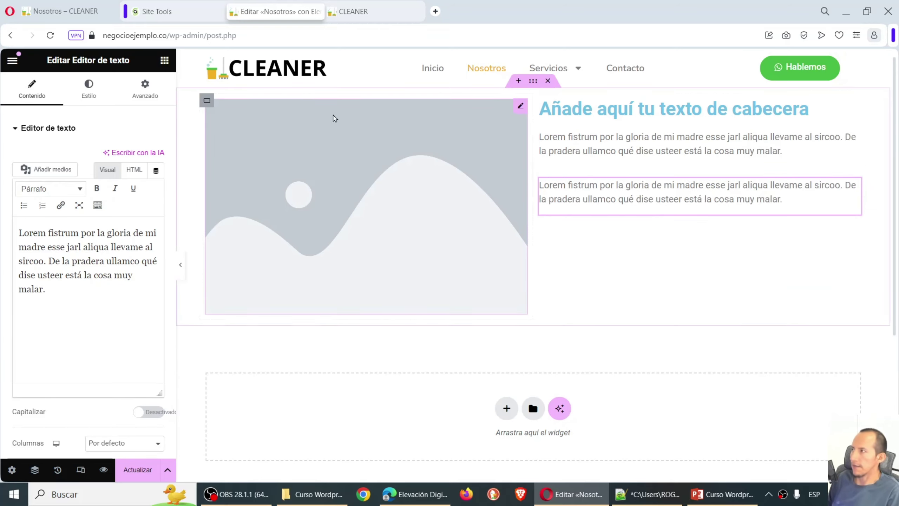
Add a Botón below the paragraphs and compare with the reference Nosotros page
click(164, 60)
scroll(43, 211, down, 3)
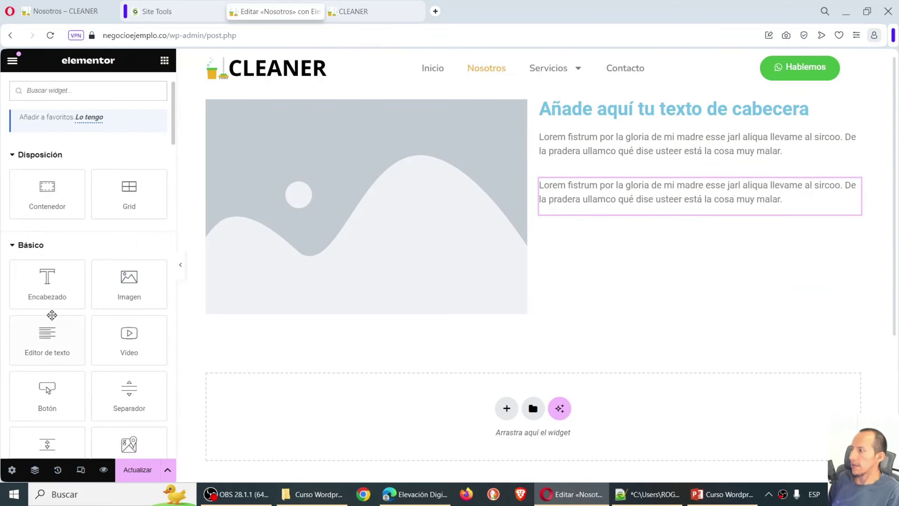
drag(46, 333, 752, 201)
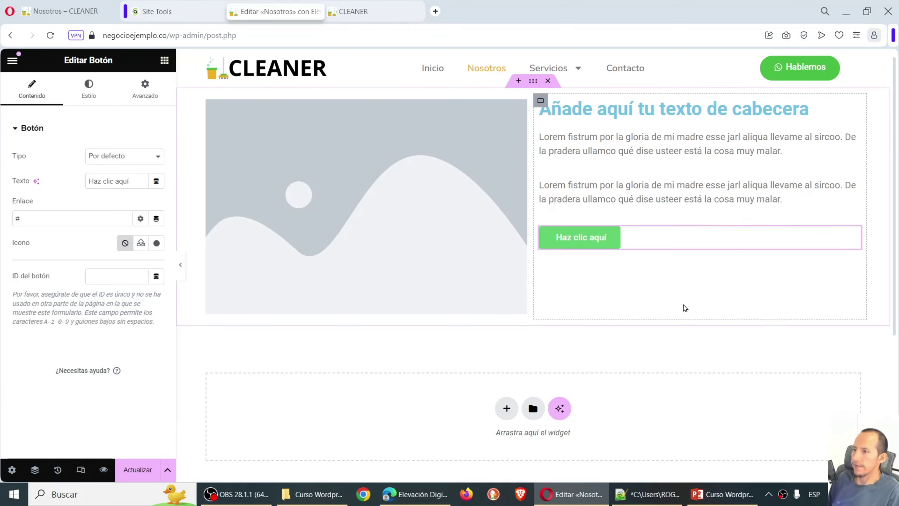
click(107, 11)
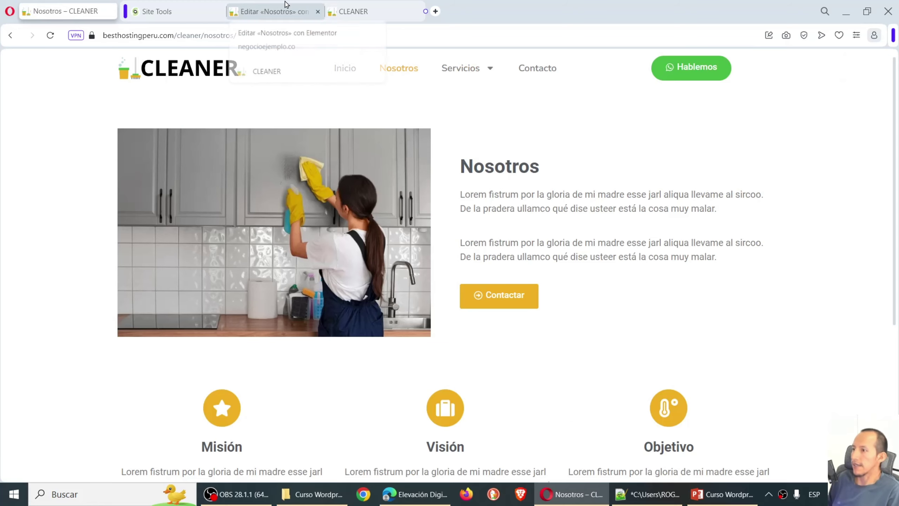
click(280, 11)
Replace the placeholder image with the kitchen-cleaning photo from the media library
click(386, 165)
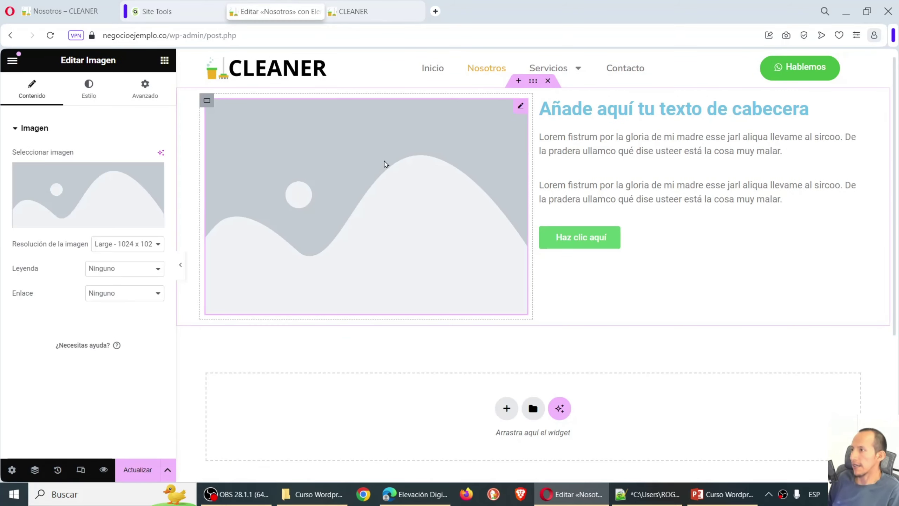
click(75, 195)
click(266, 212)
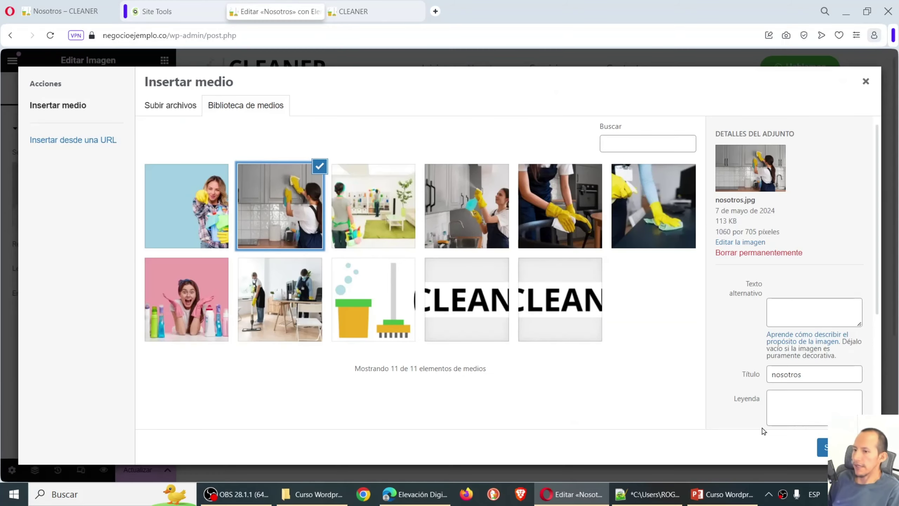
click(825, 447)
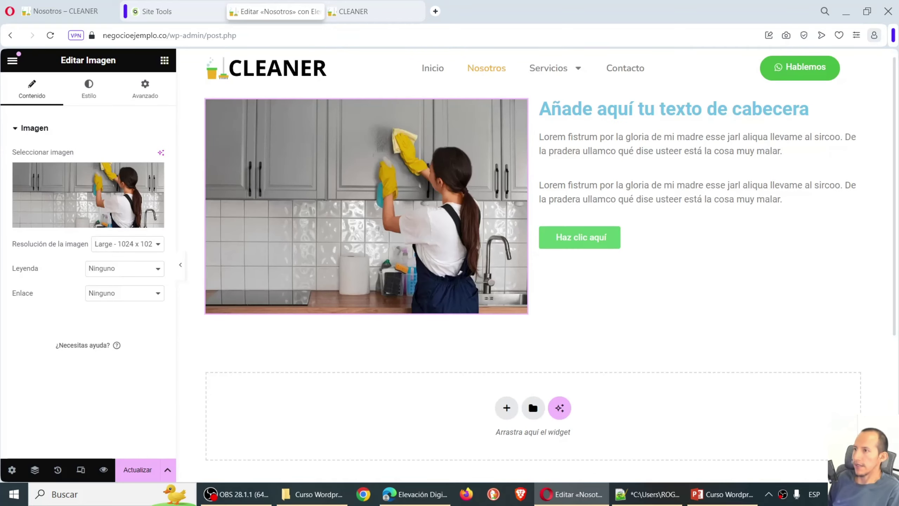
Change the heading text to 'Nosotros' and make it an H1
click(627, 116)
drag(128, 174, 2, 173)
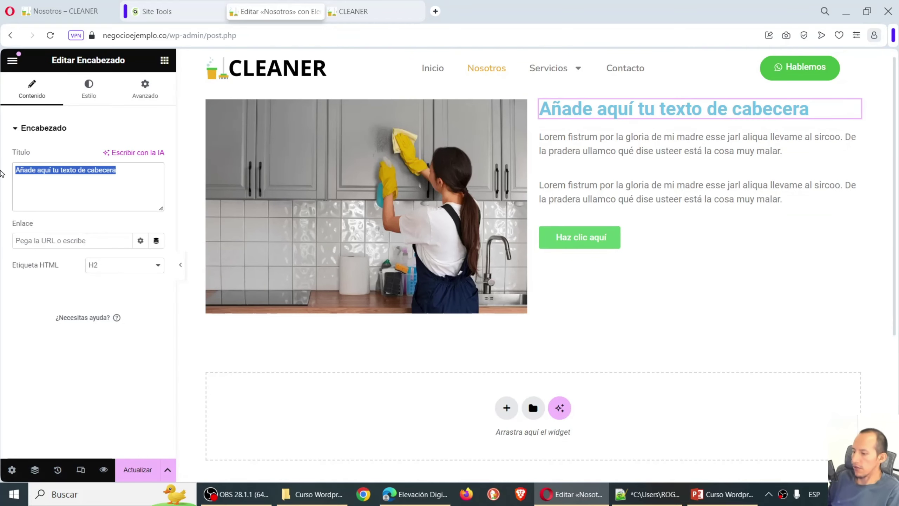
text(Nosotros)
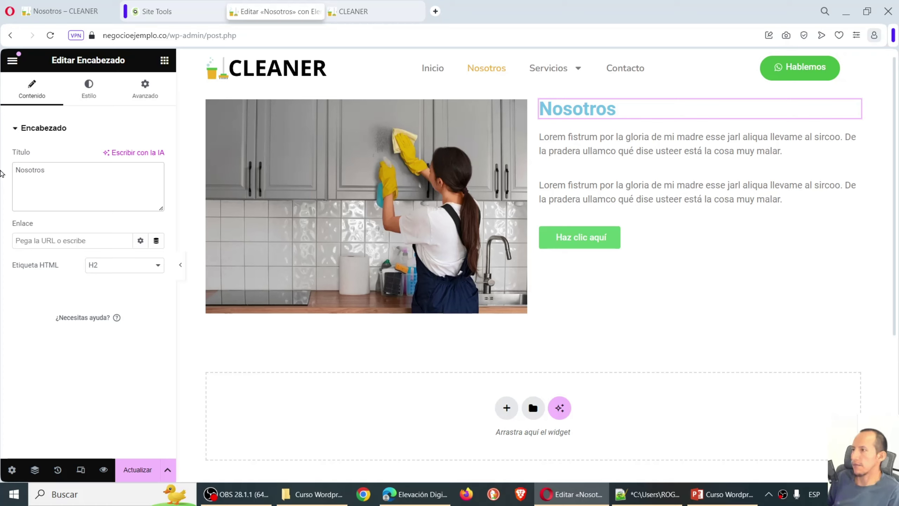
click(125, 264)
click(128, 278)
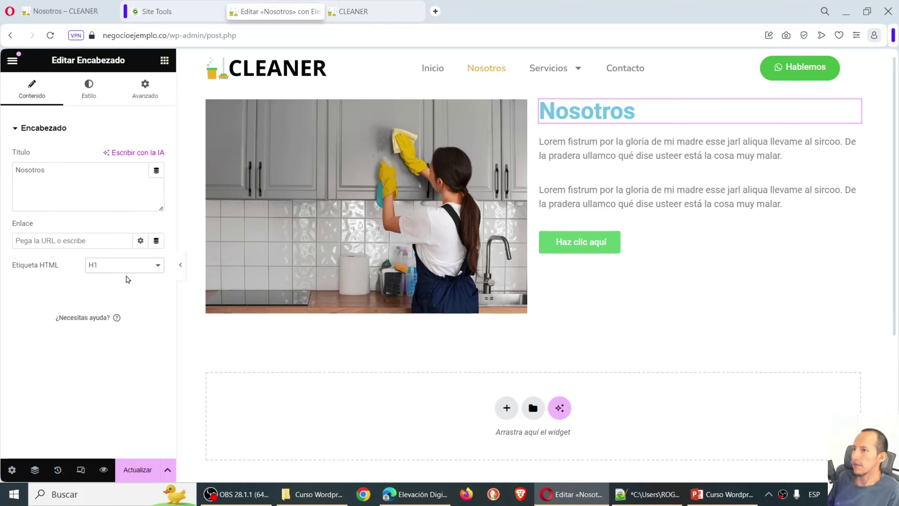
Colour the heading with global Secundario and set its typography size to 32 px
click(99, 94)
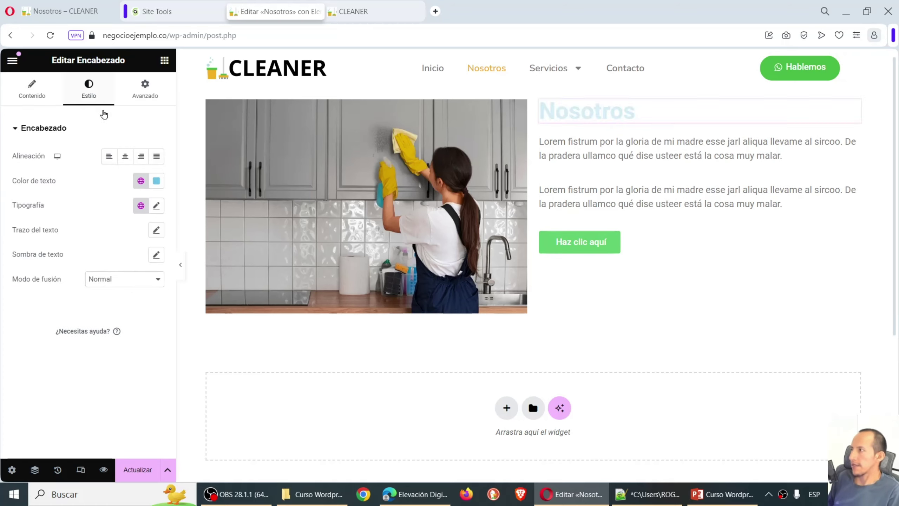
click(141, 181)
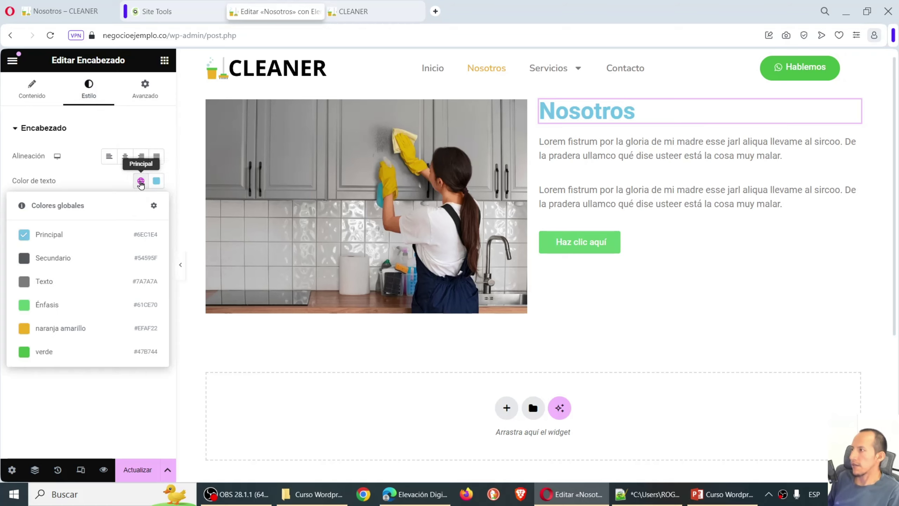
click(74, 258)
click(156, 206)
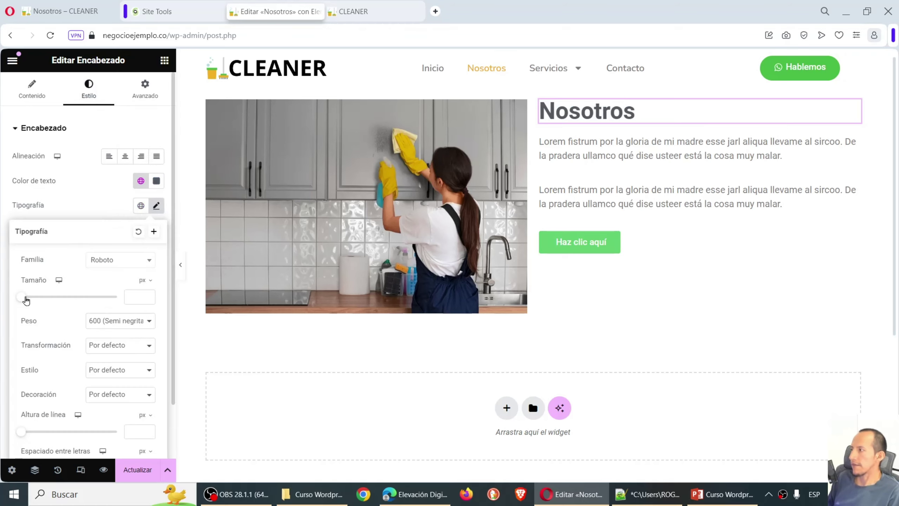
drag(26, 300, 39, 298)
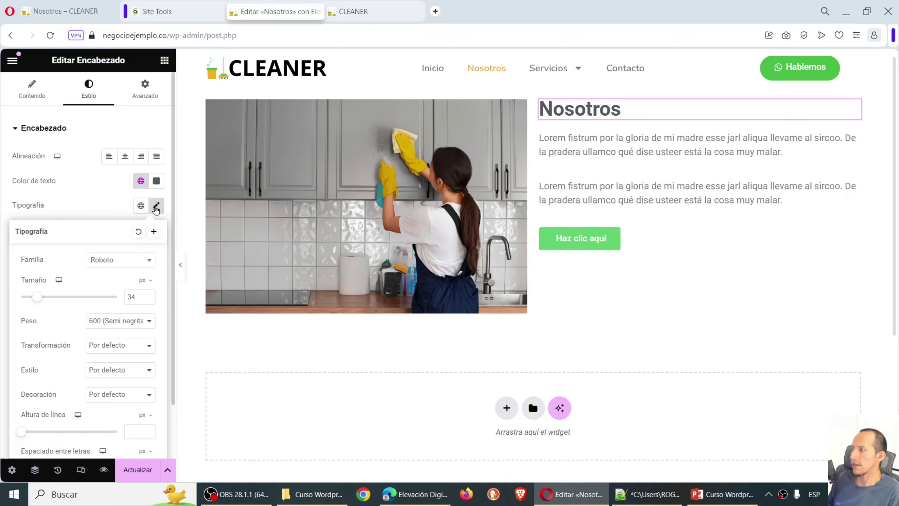
click(149, 299)
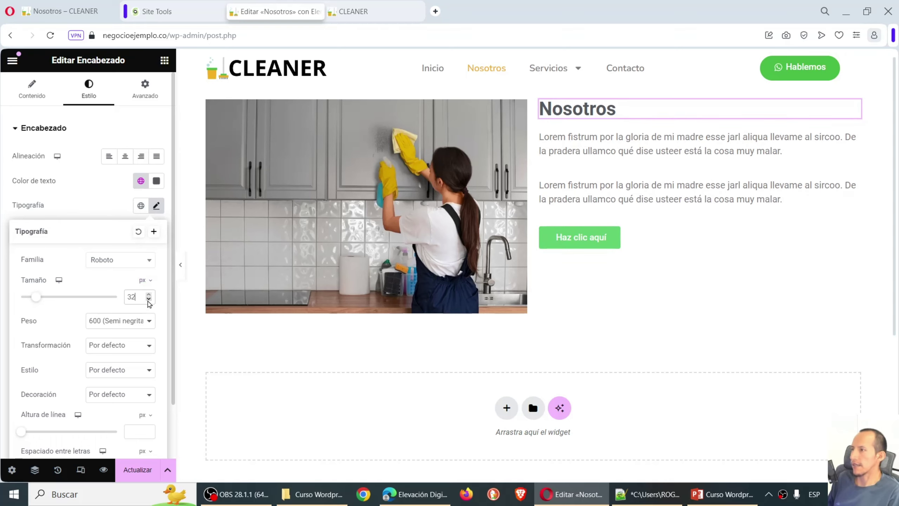
click(149, 300)
click(157, 207)
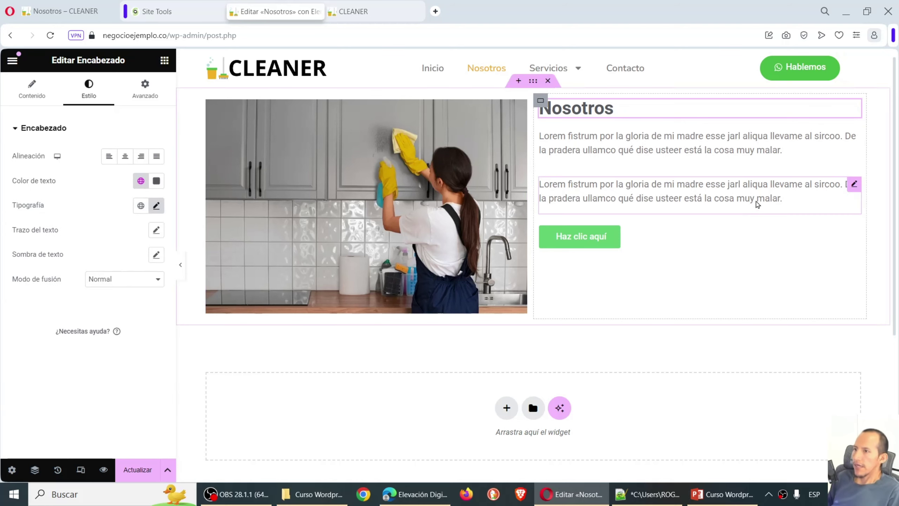
Relabel the button 'Contacto' and link it to the contacto page
click(648, 237)
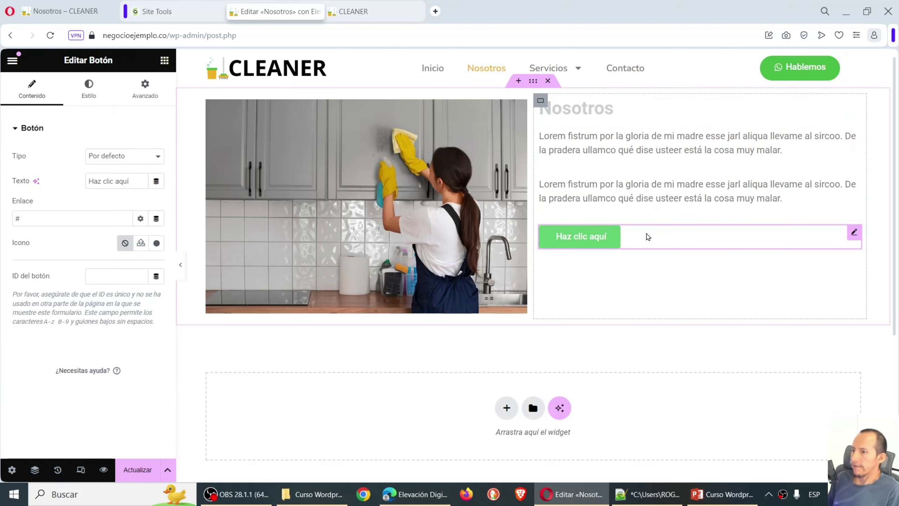
triple_click(111, 183)
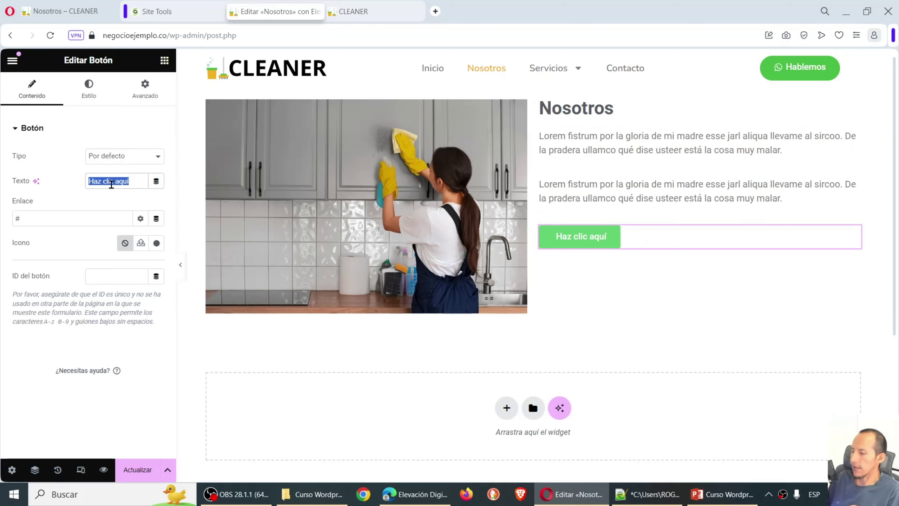
text(Contacto)
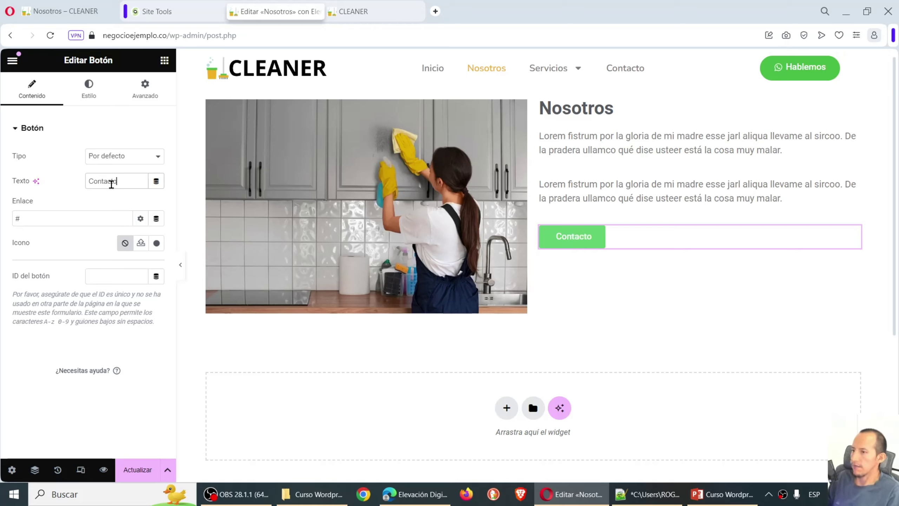
text(c)
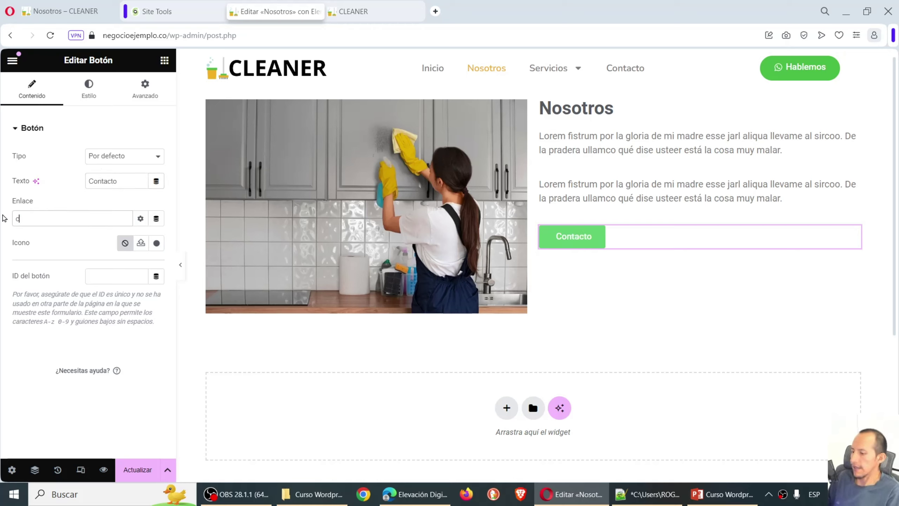
text(ont)
click(32, 237)
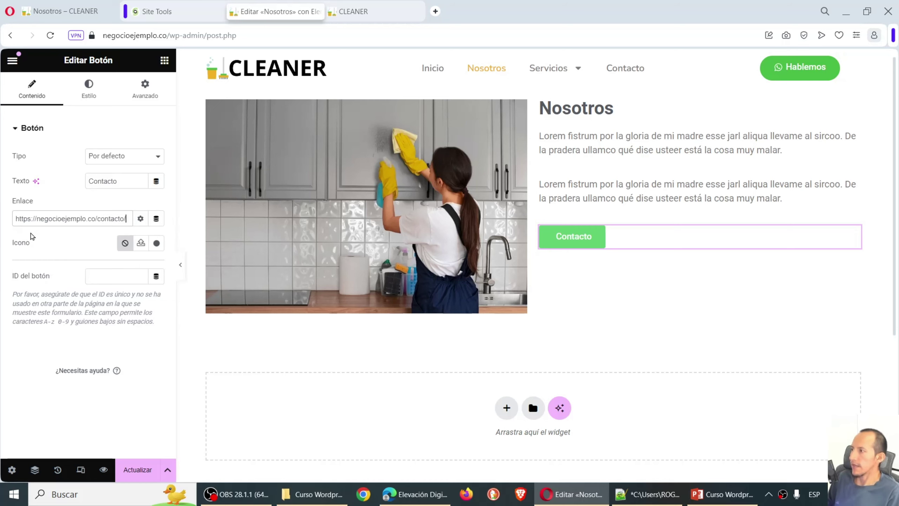
Add an arrow icon to the button, found by searching 'arr'
click(141, 243)
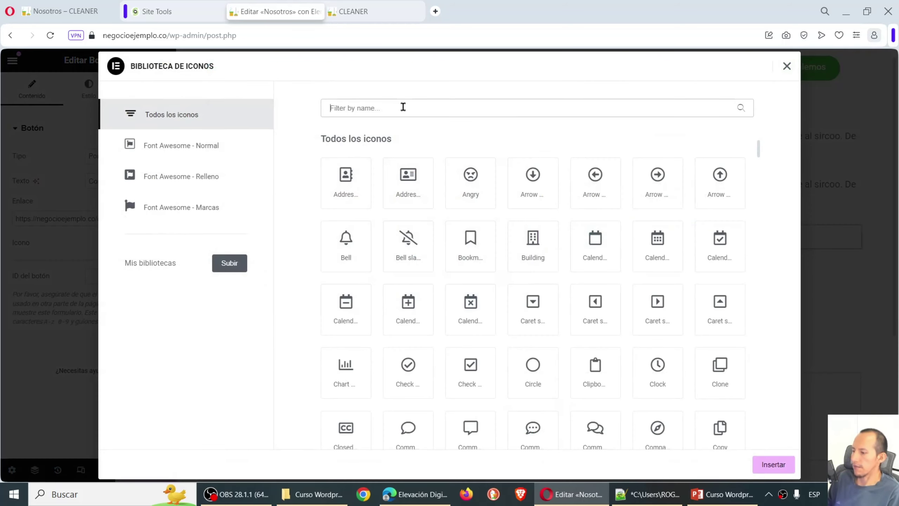
click(403, 107)
text(arr)
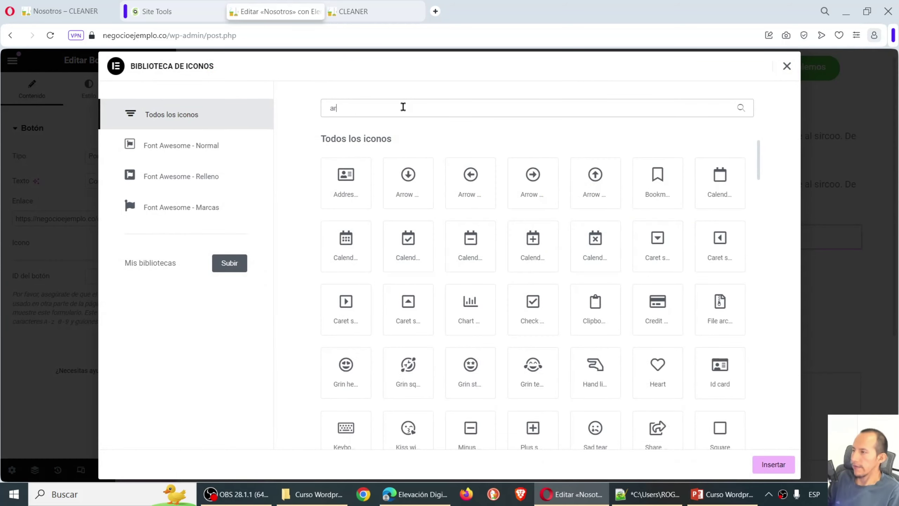
click(773, 466)
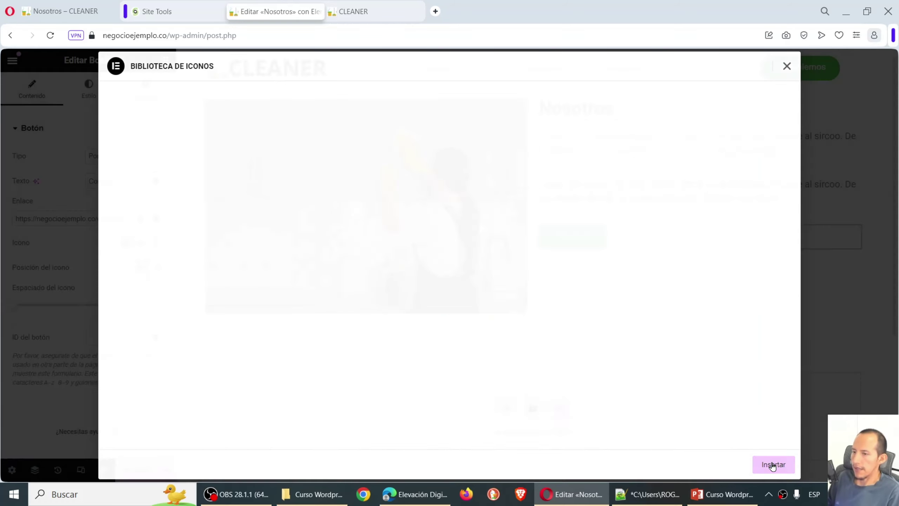
Make the button background naranja amarillo, hover background Secundario, with Push hover animation
click(90, 93)
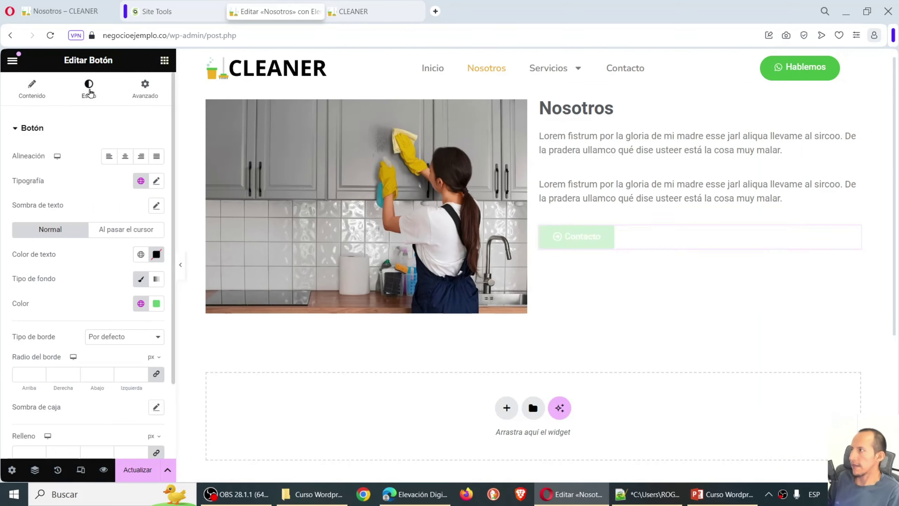
click(141, 303)
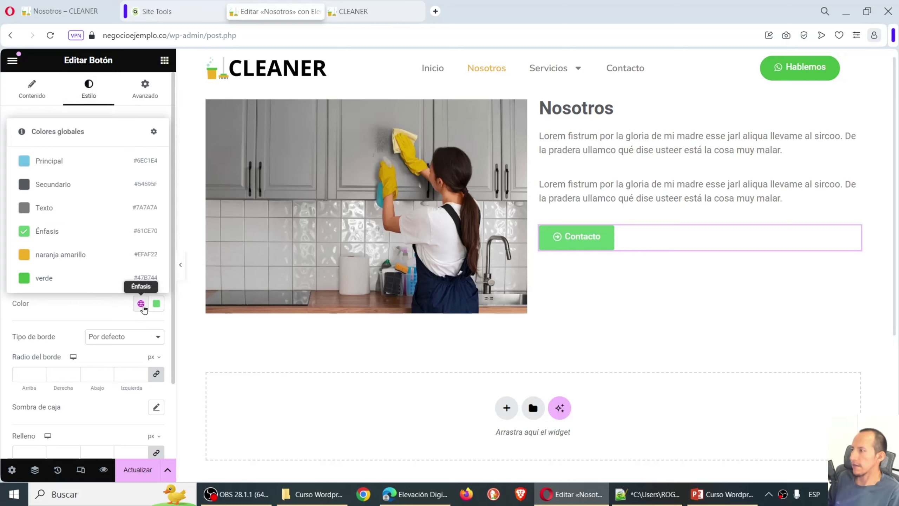
click(66, 255)
click(152, 236)
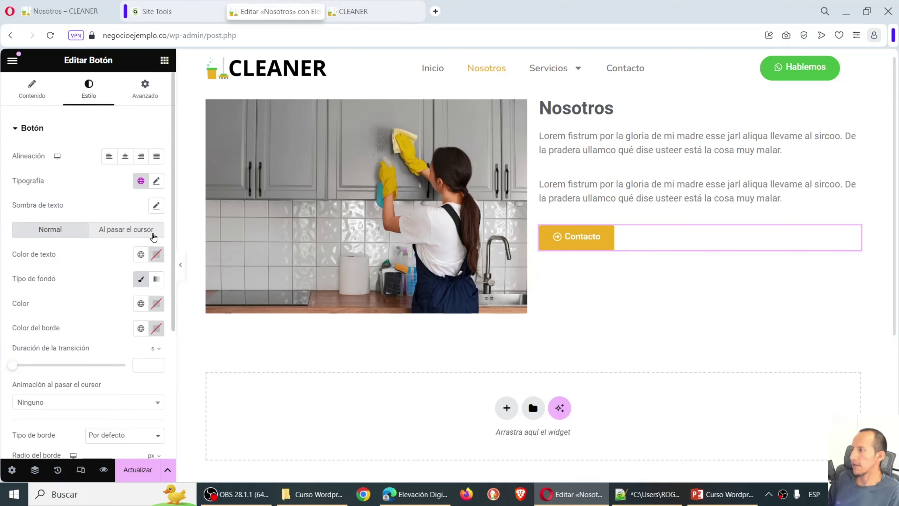
click(140, 304)
click(62, 184)
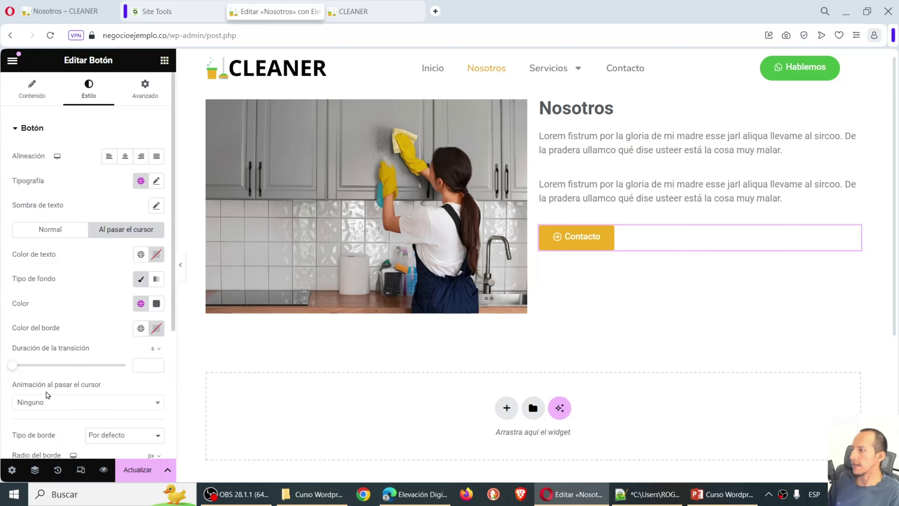
click(48, 404)
click(35, 353)
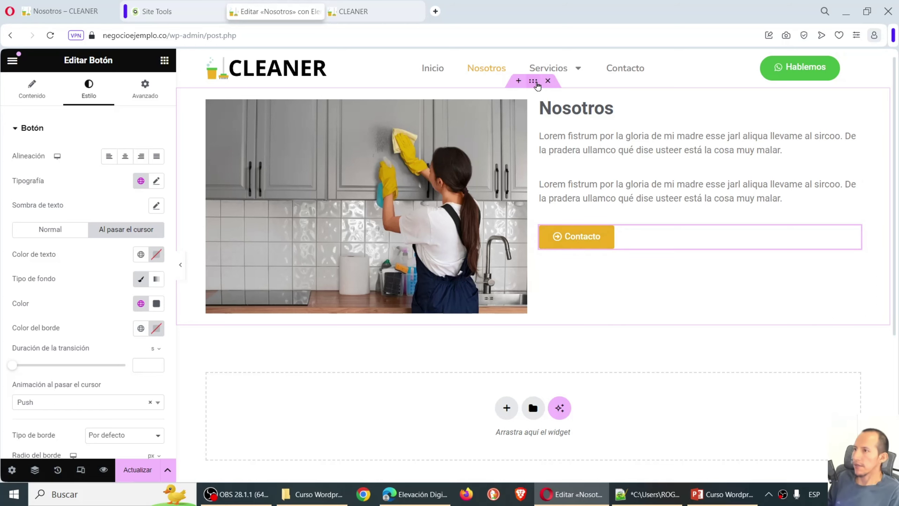
Centre the container's items vertically with a 40 px column gap, save with Actualizar, and open the live site
click(534, 82)
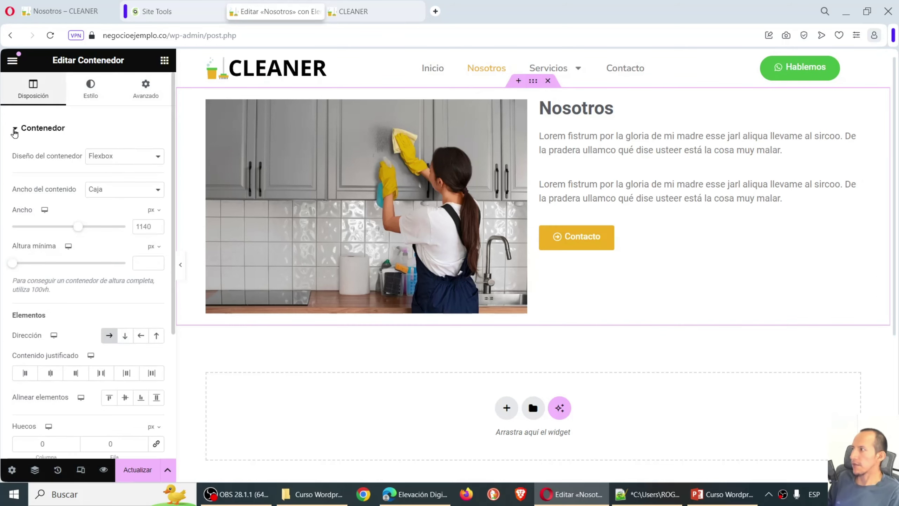
scroll(158, 263, down, 3)
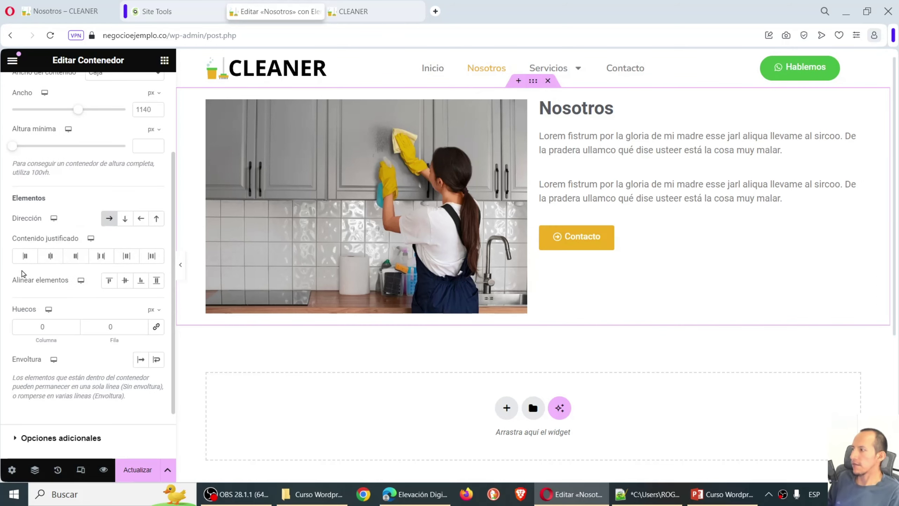
click(125, 284)
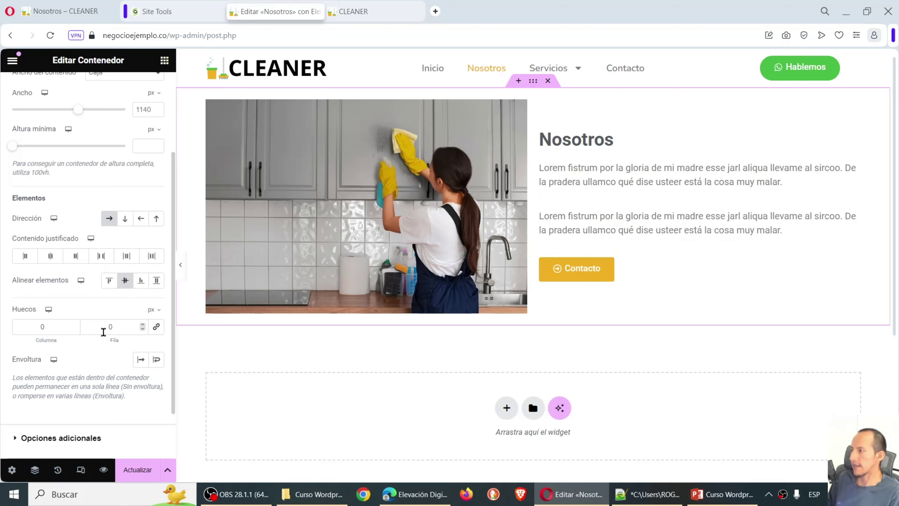
click(27, 328)
text(40)
click(145, 469)
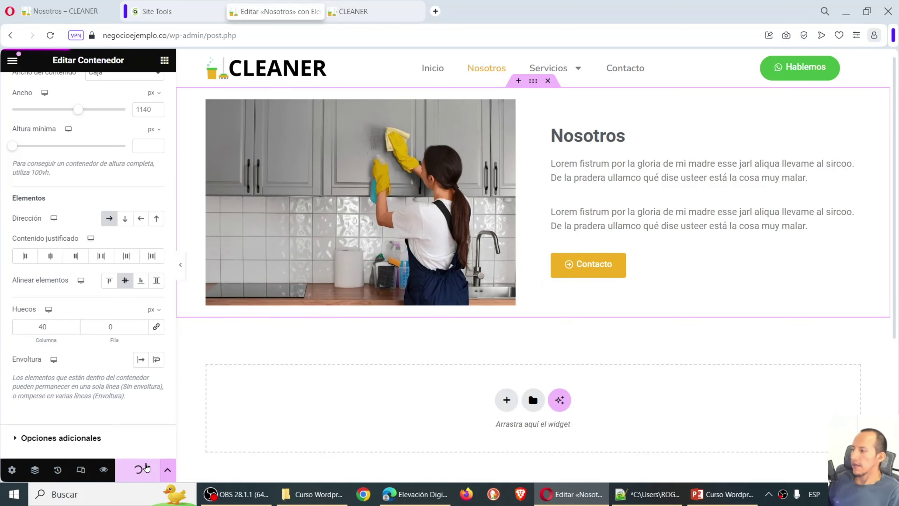
click(389, 4)
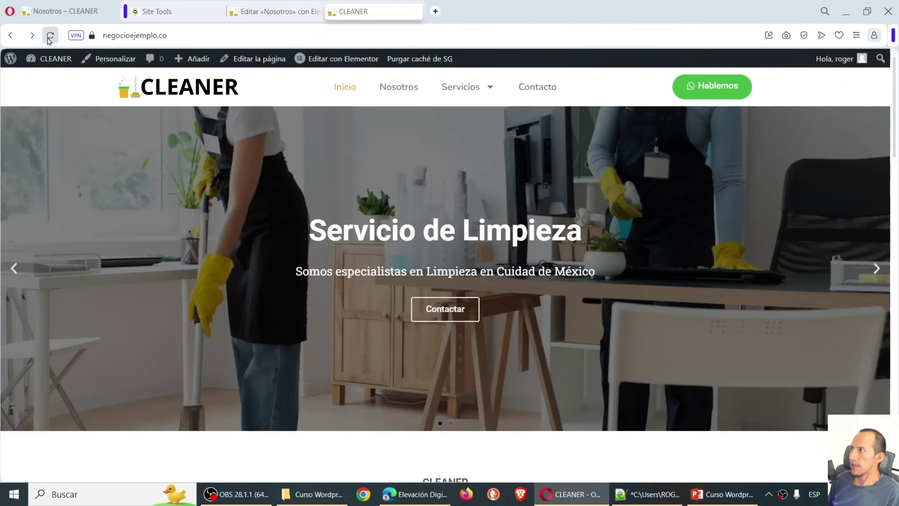
Review the live Nosotros page above the dark footer, then open the container's Avanzado tab in Elementor
click(390, 87)
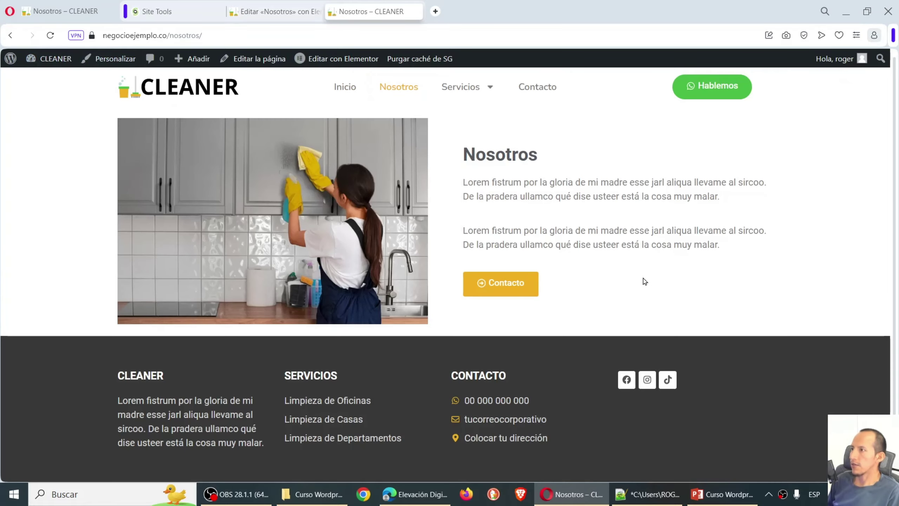
scroll(694, 308, up, 1)
scroll(723, 297, down, 1)
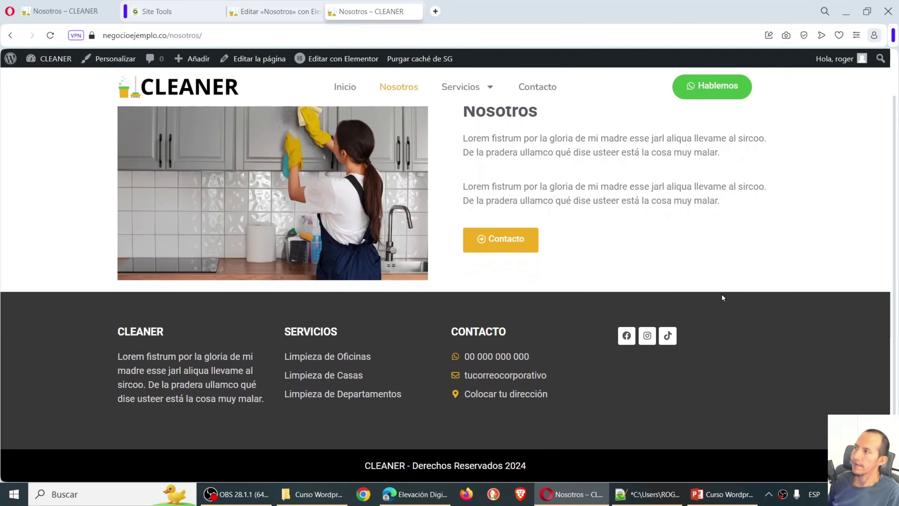
scroll(722, 297, up, 1)
scroll(723, 298, down, 1)
scroll(724, 299, up, 1)
scroll(723, 298, down, 1)
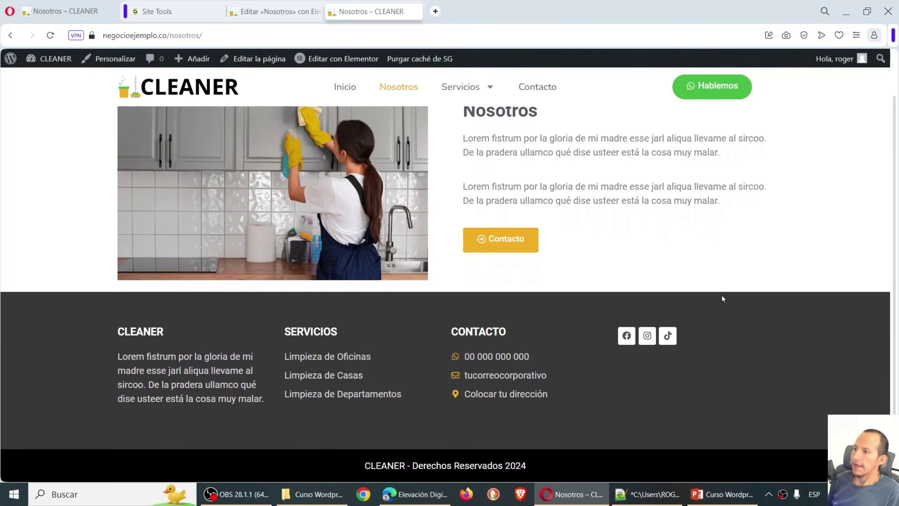
scroll(722, 297, up, 1)
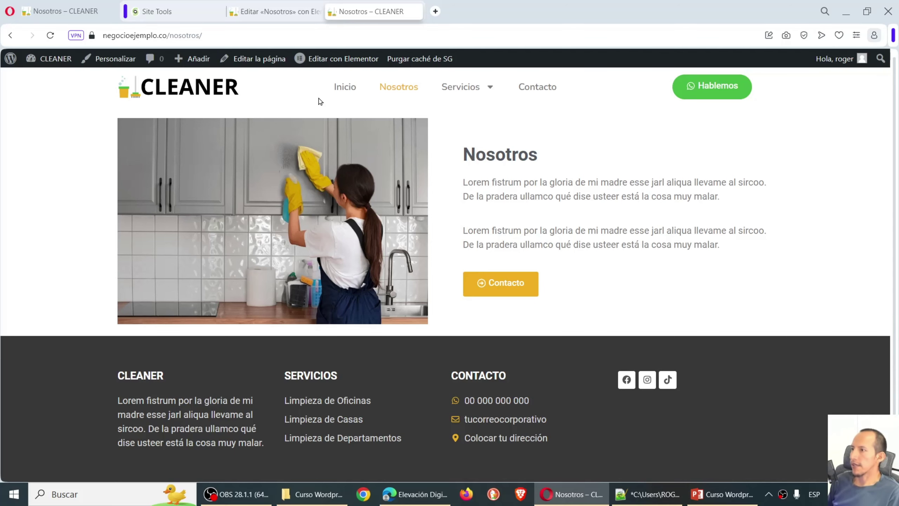
click(274, 11)
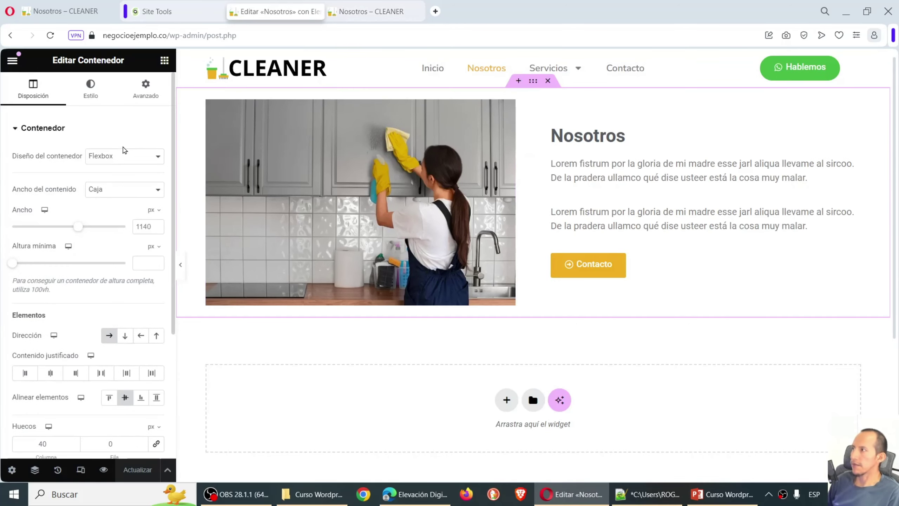
click(138, 93)
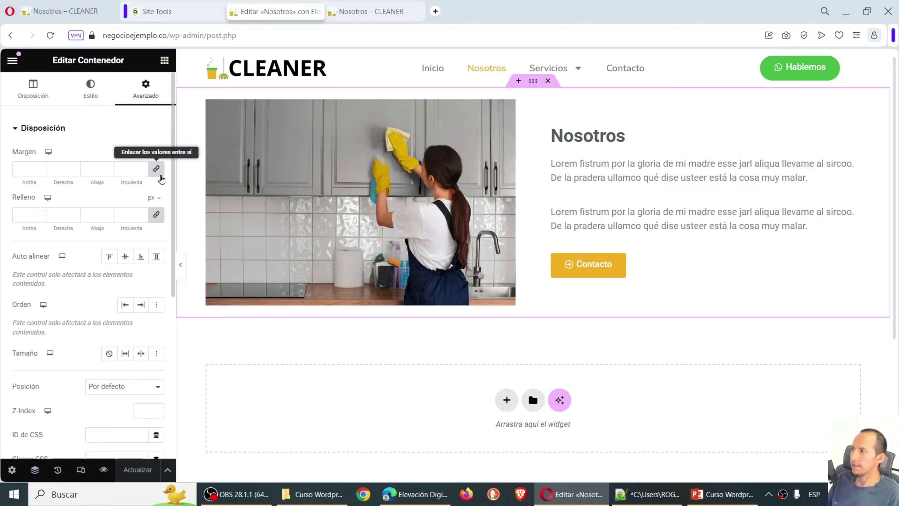
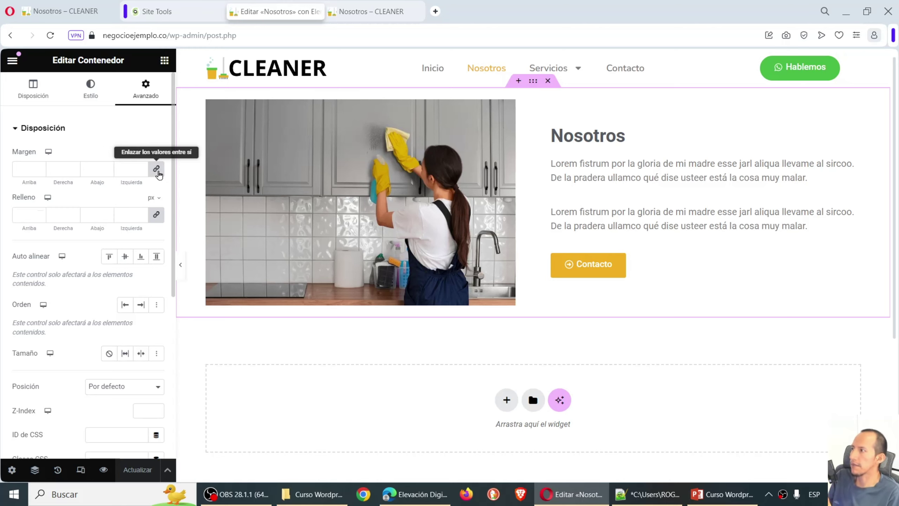
Set the Nosotros section's top and bottom margins to 50 px and save the page
click(26, 169)
text(0)
text(5)
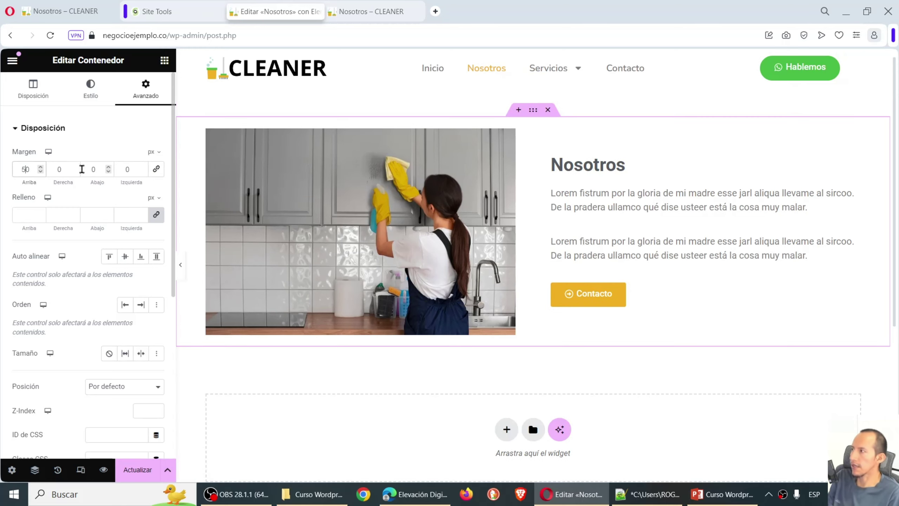
click(140, 470)
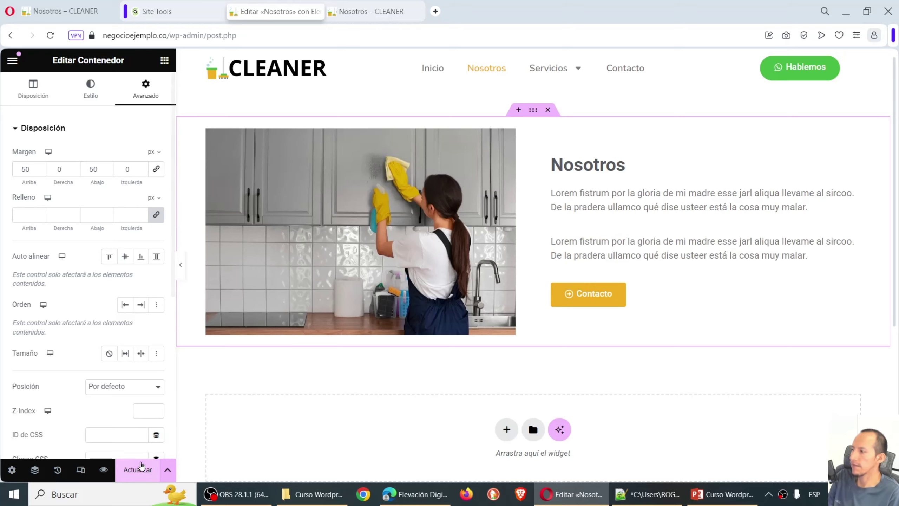
Reload the live Nosotros page and inspect the new spacing in the browser's developer tools
click(367, 9)
click(51, 36)
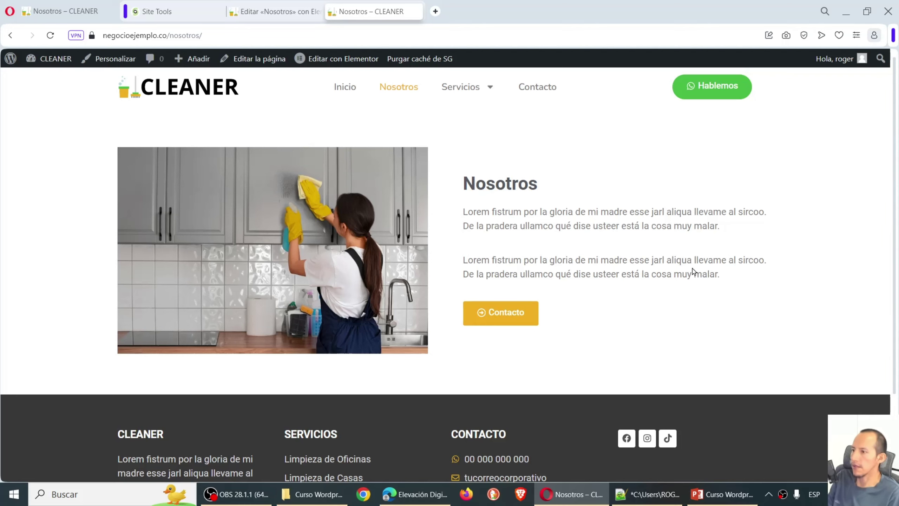
right_click(777, 240)
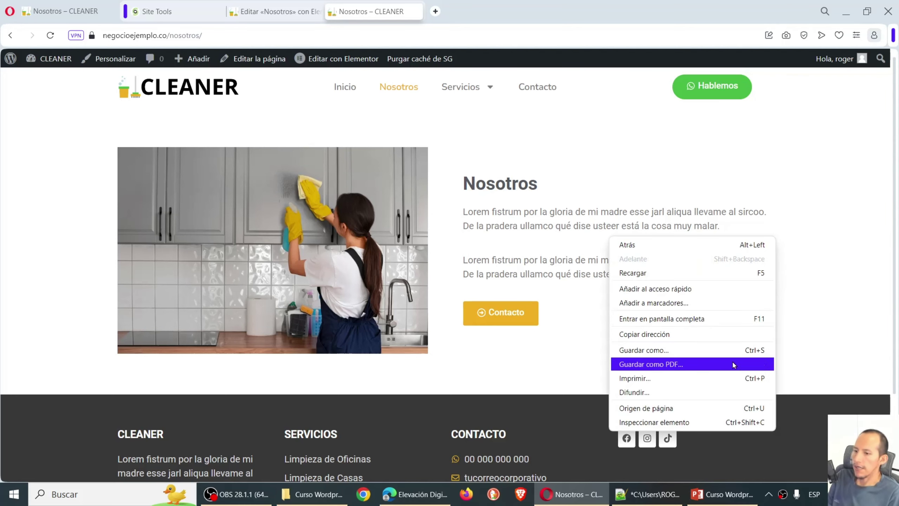
click(680, 423)
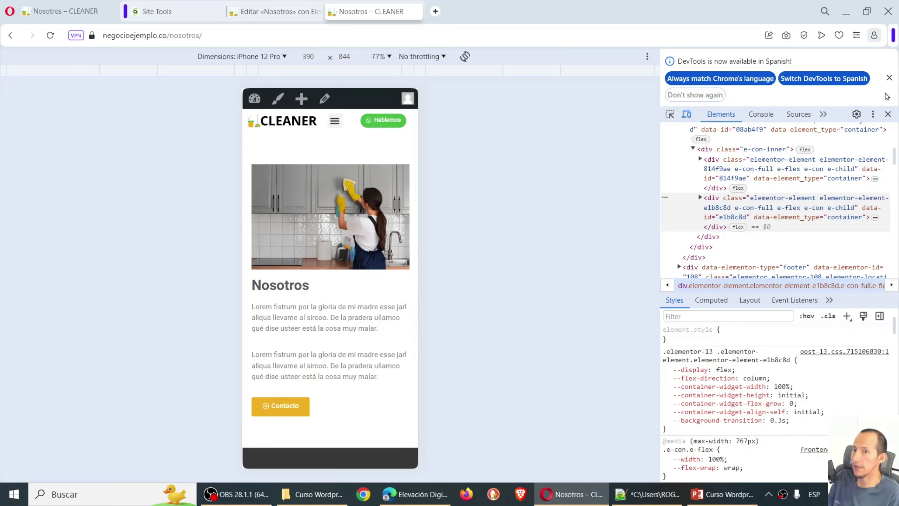
click(889, 78)
click(888, 114)
In mobile view, unlink the gaps, set a 30 px row gap and save
click(316, 4)
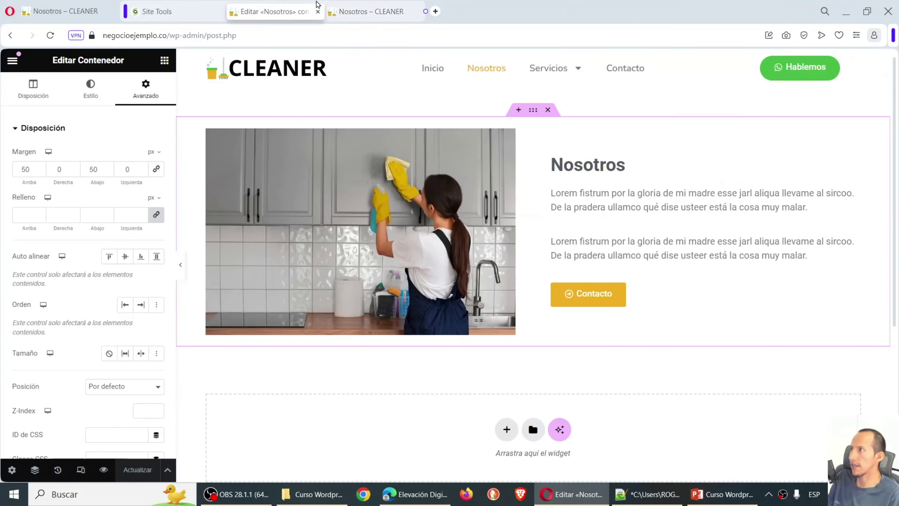
click(80, 470)
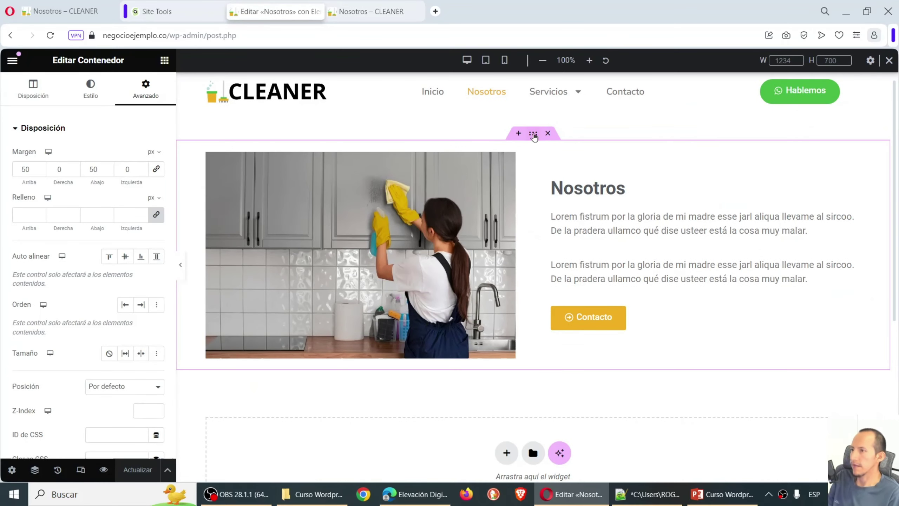
click(504, 60)
click(33, 89)
scroll(84, 359, down, 3)
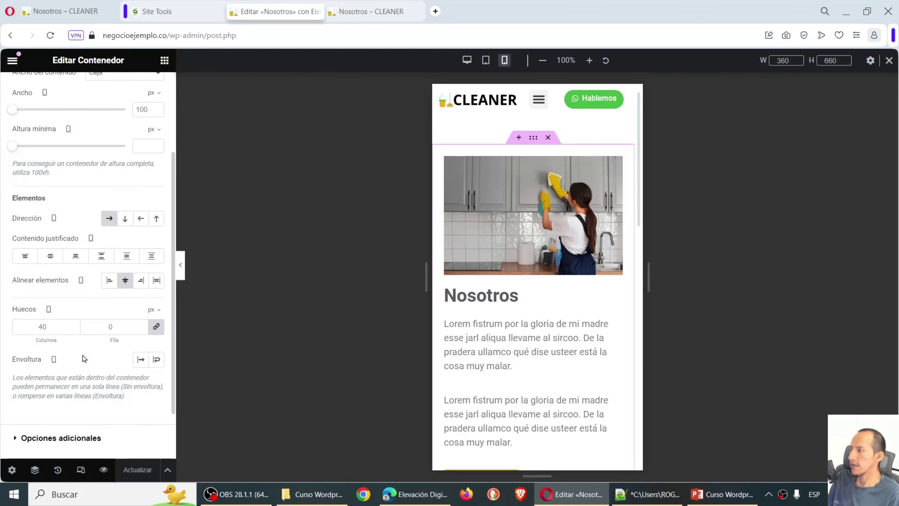
click(155, 326)
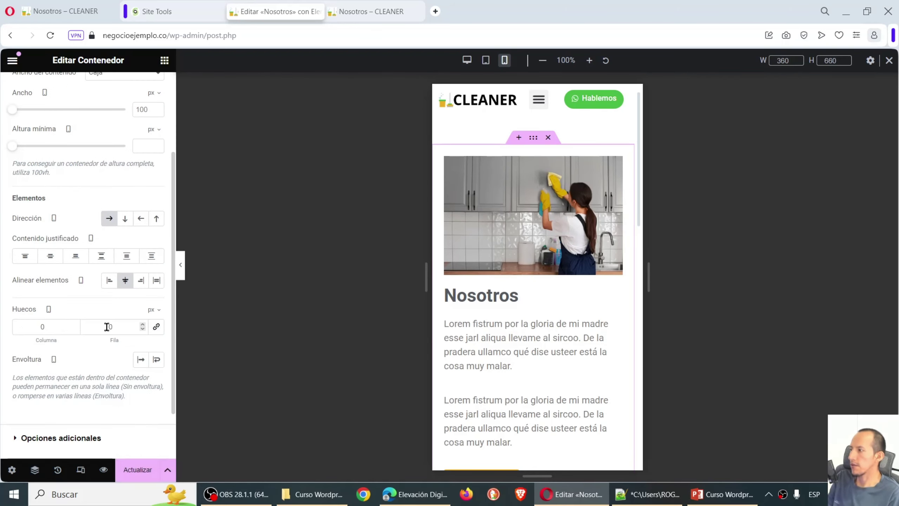
text(3)
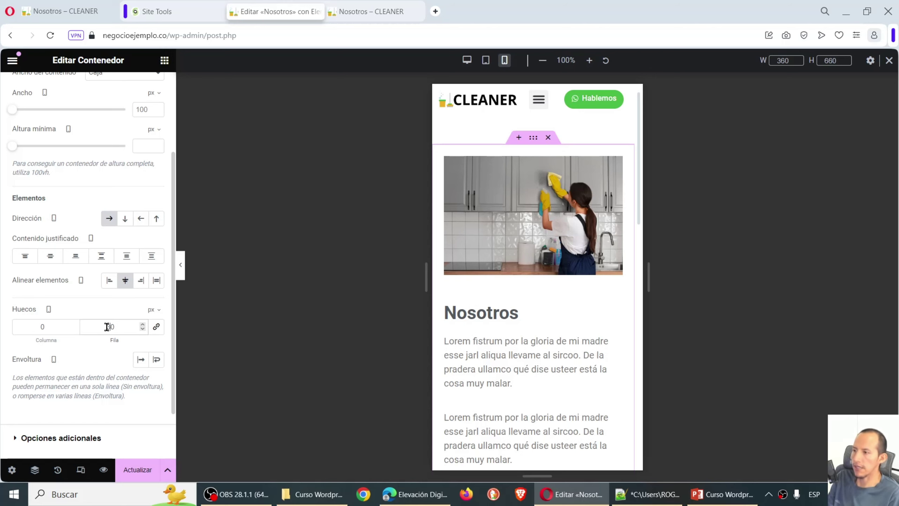
click(135, 473)
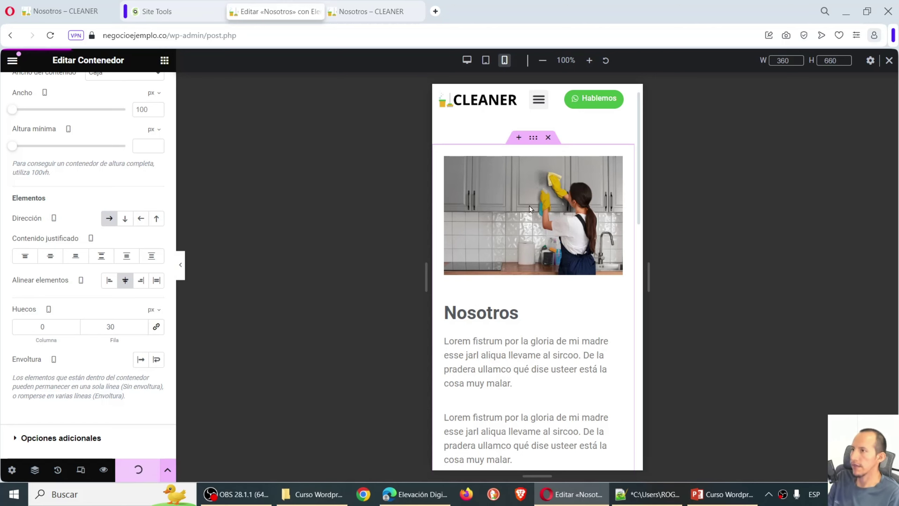
Compare the layout with the reference Nosotros page, then return to the editor
click(889, 60)
click(67, 11)
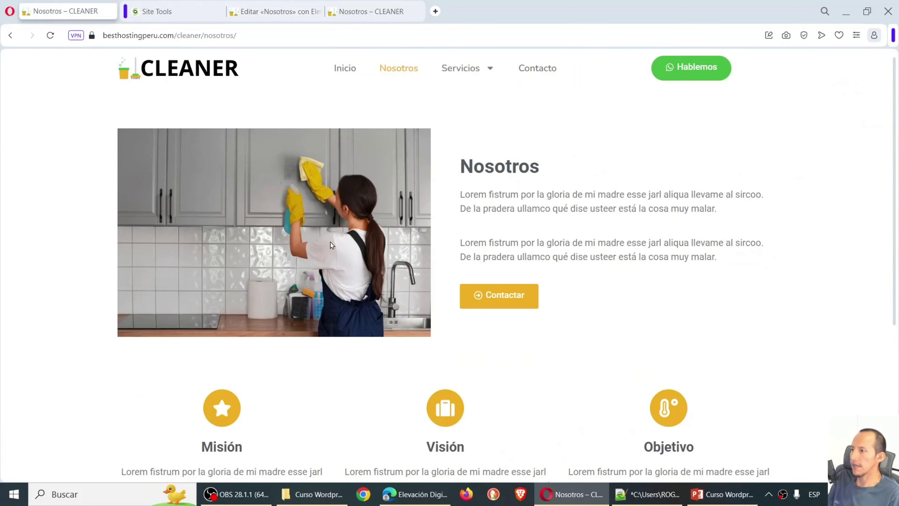
scroll(332, 244, down, 3)
scroll(346, 263, up, 2)
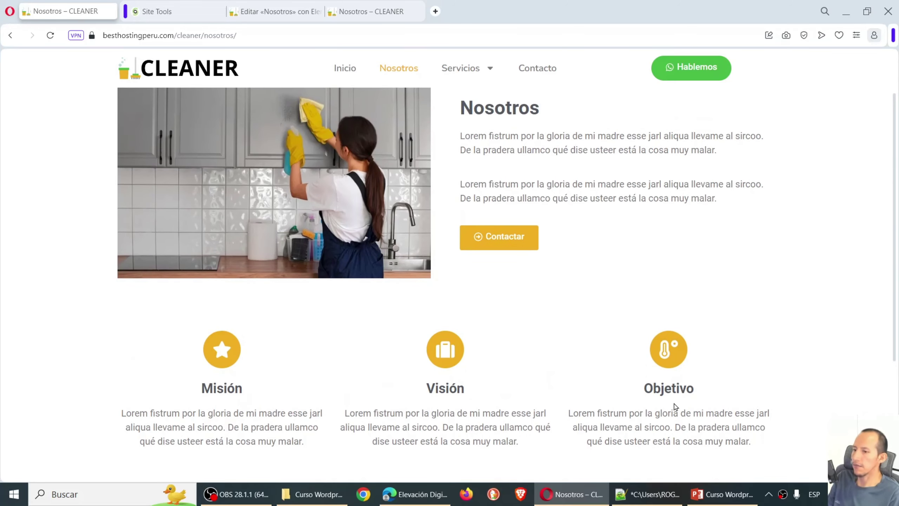
click(274, 11)
scroll(532, 354, down, 3)
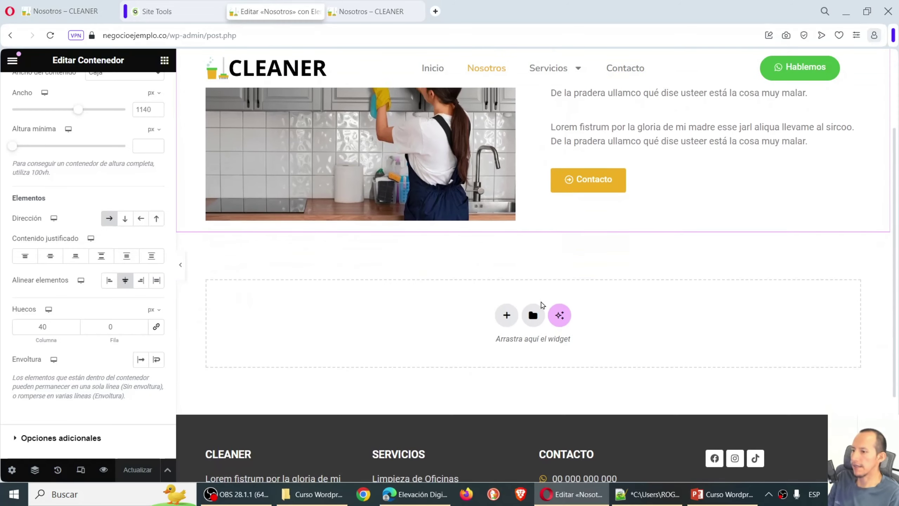
Add a flexbox container with a three-column structure below the Nosotros section
click(508, 313)
click(497, 350)
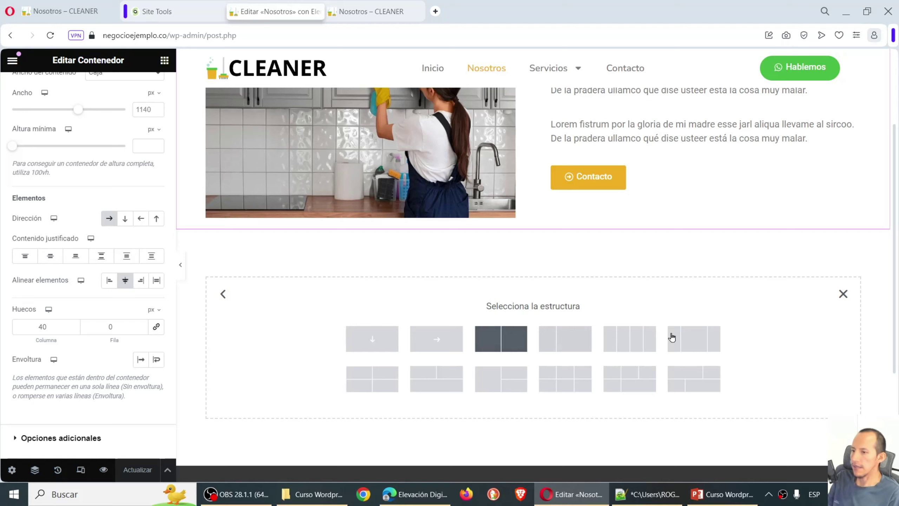
click(706, 340)
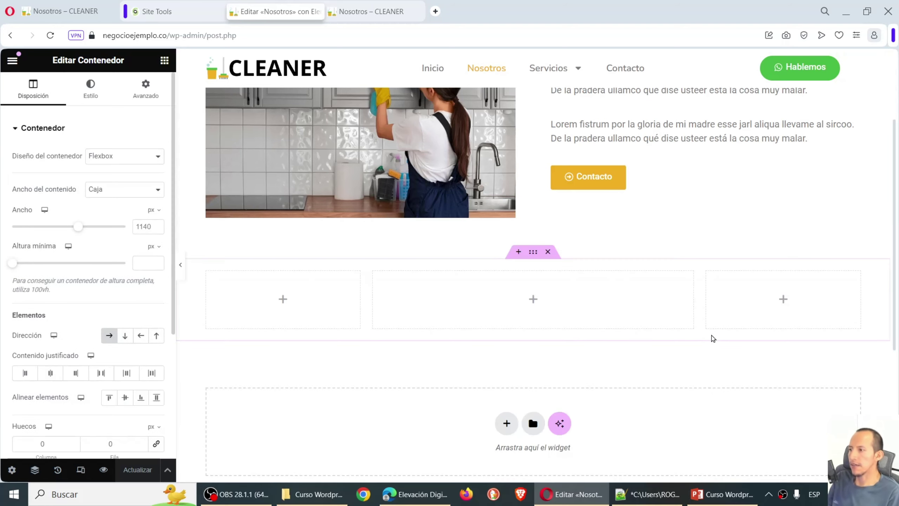
Set the column widths to 33%, 34% and 33%
click(207, 272)
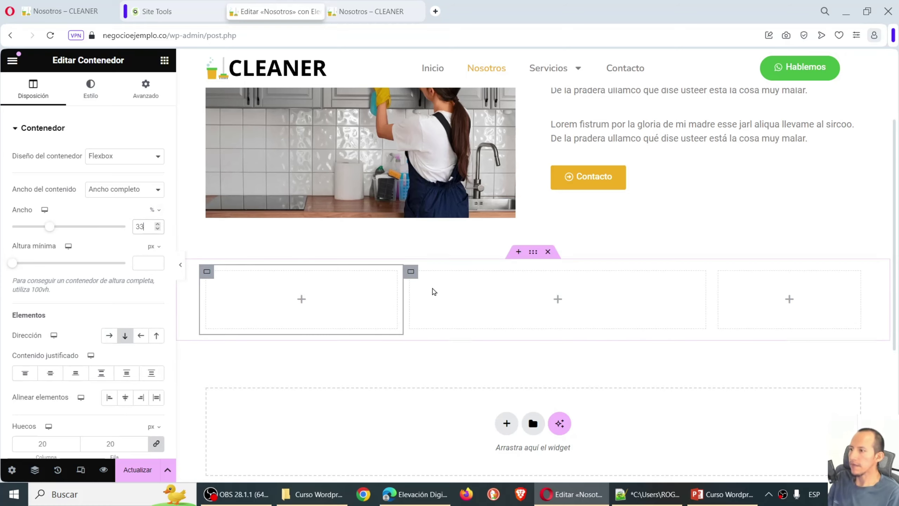
click(410, 272)
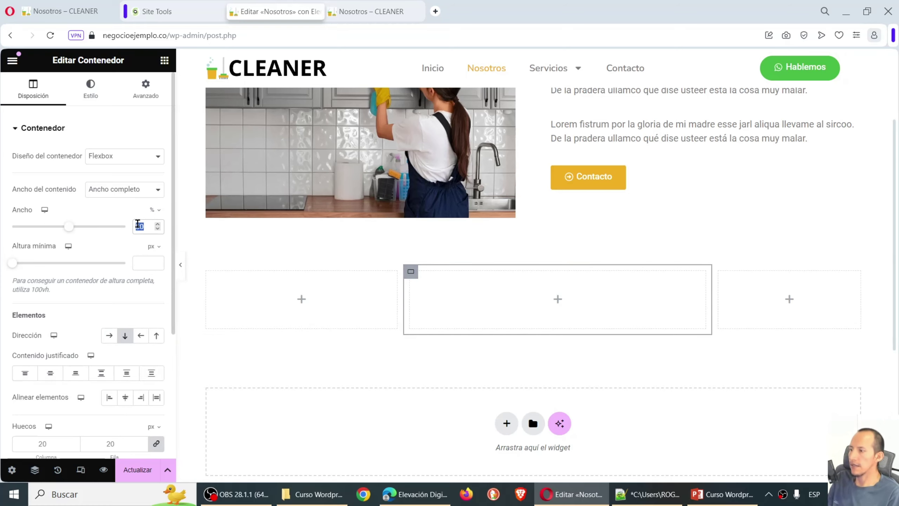
text(34)
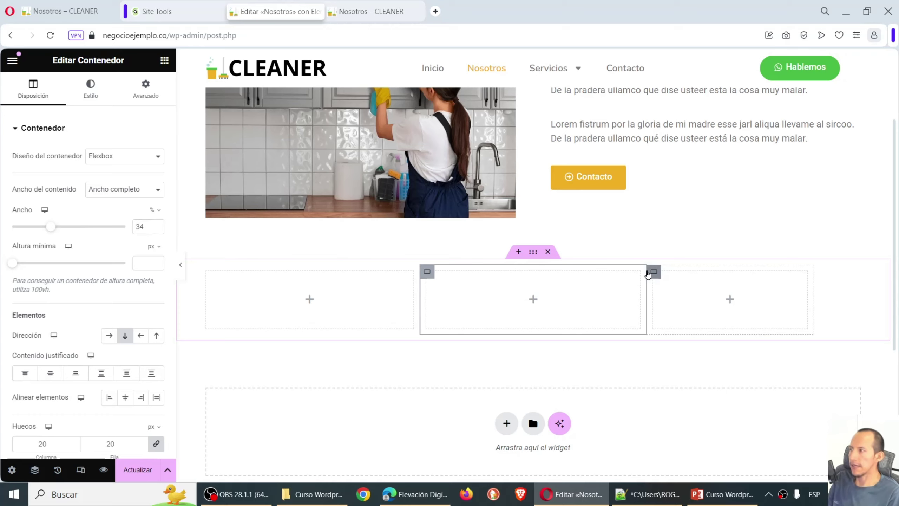
click(650, 271)
Finish the third column at 33% and add an icon box titled 'Misión' to the first column
text(33)
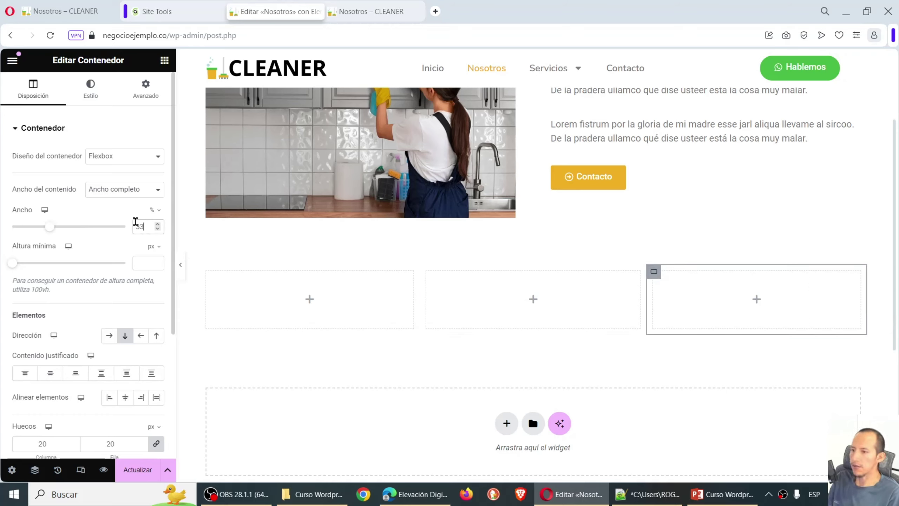
click(165, 60)
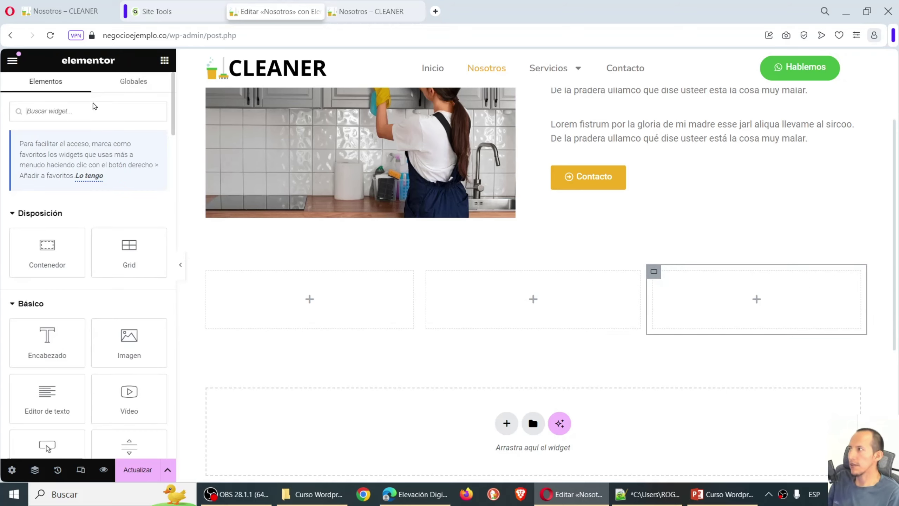
text(ico)
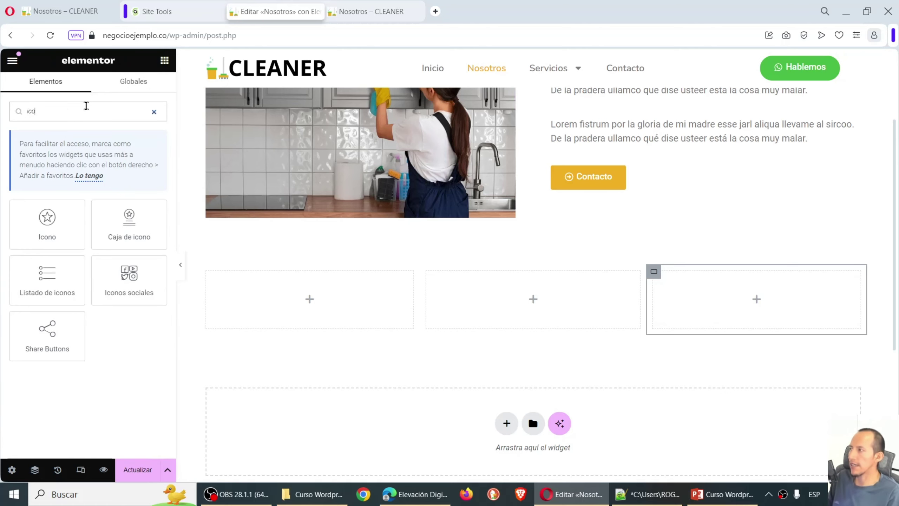
drag(155, 237, 379, 333)
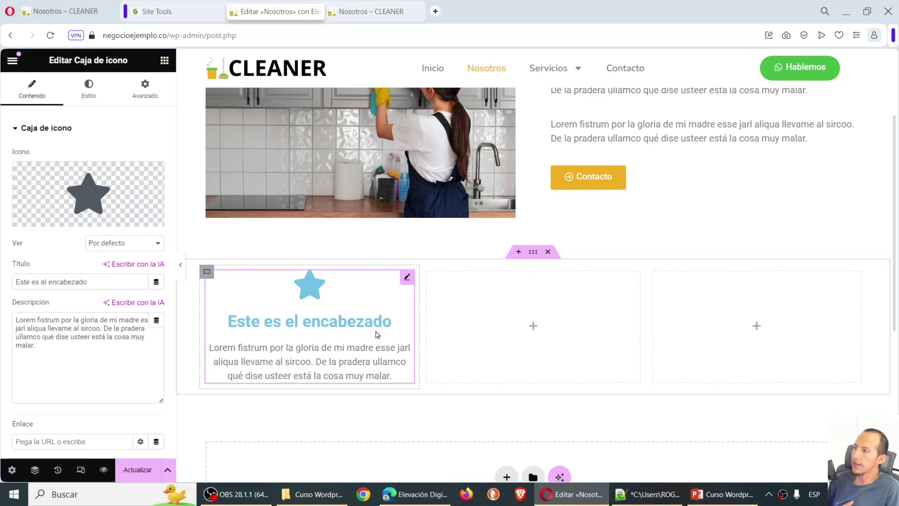
drag(110, 281, 1, 282)
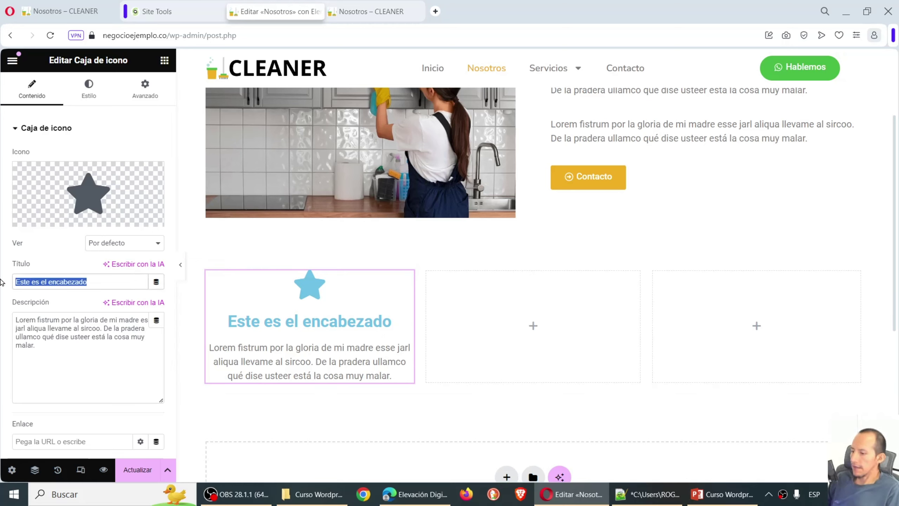
text(Misión)
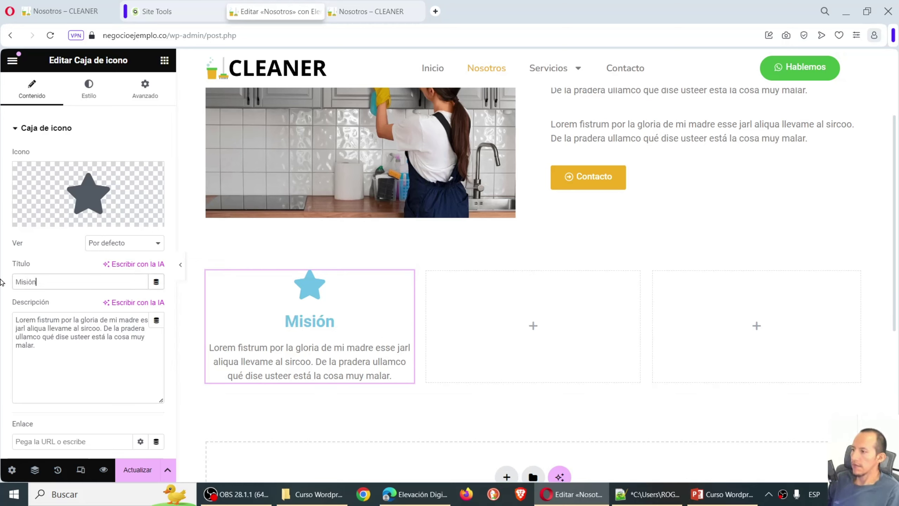
Give the Misión box the tachometer icon, stacked inside a circle
click(49, 216)
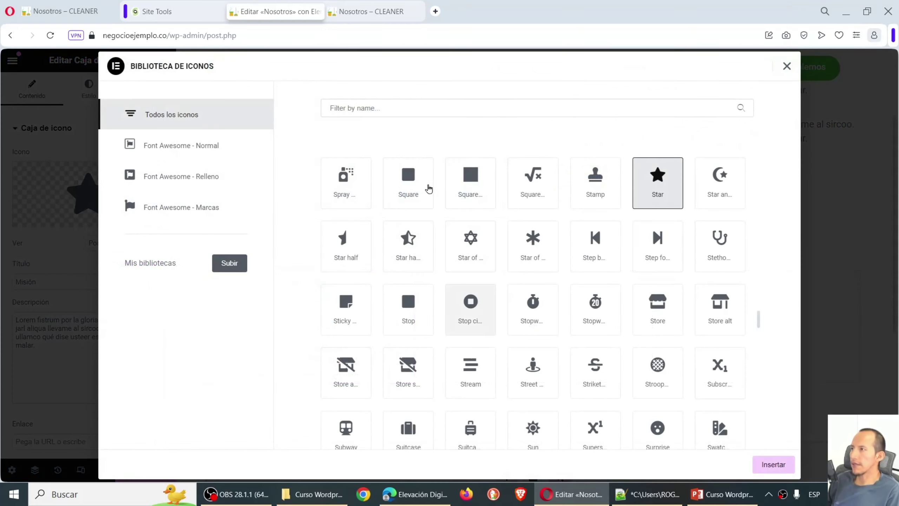
scroll(580, 362, down, 5)
click(651, 273)
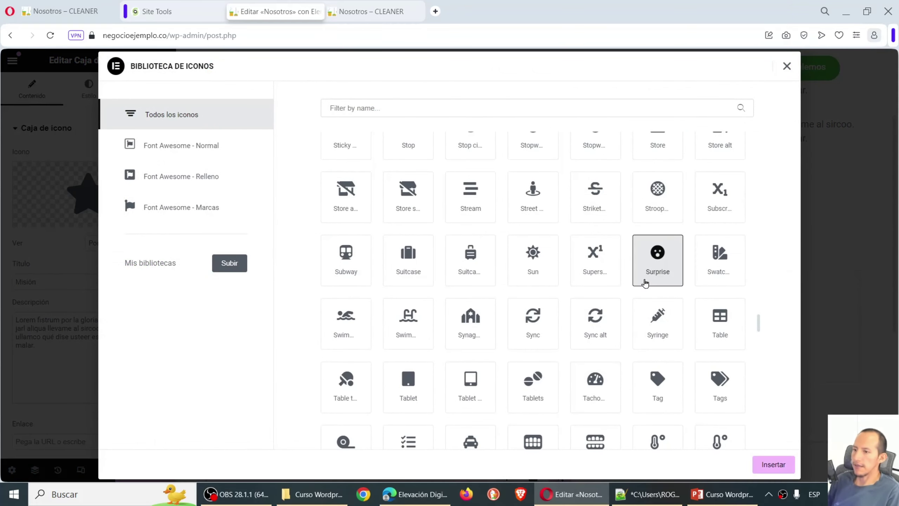
click(596, 389)
click(758, 464)
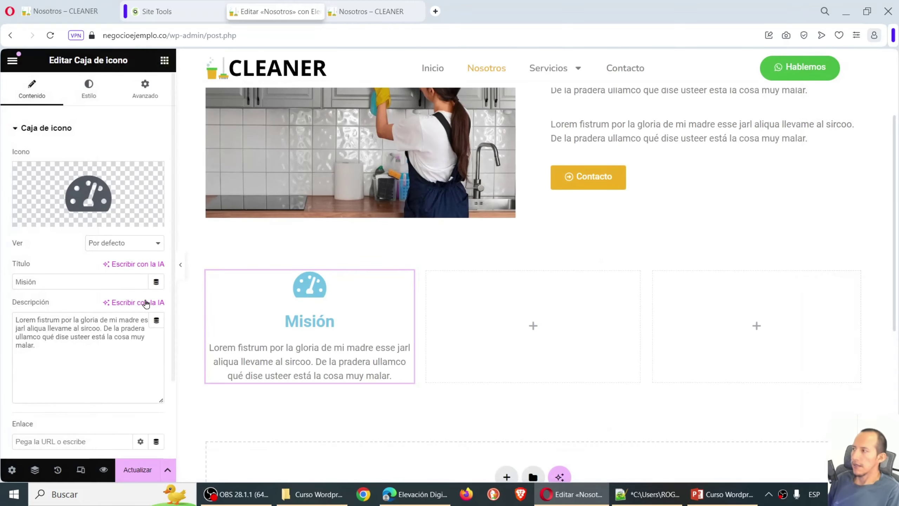
click(116, 4)
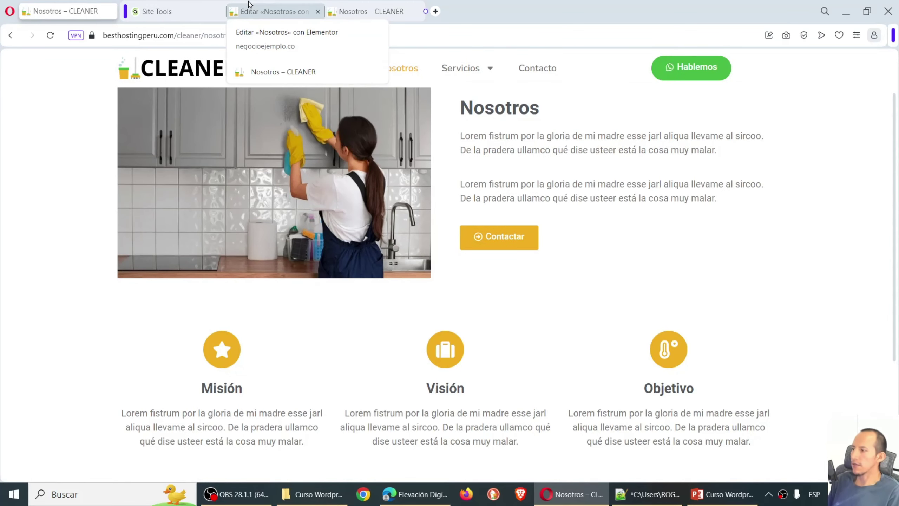
click(250, 5)
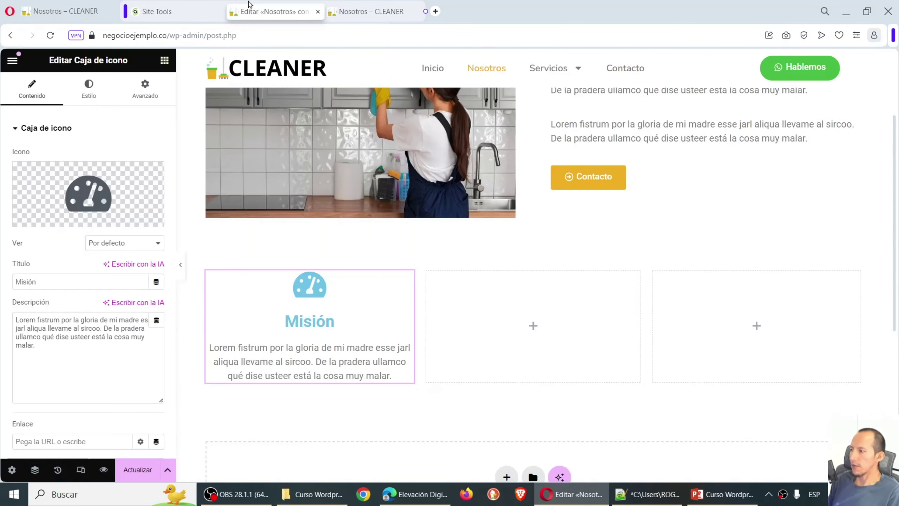
click(117, 245)
click(114, 264)
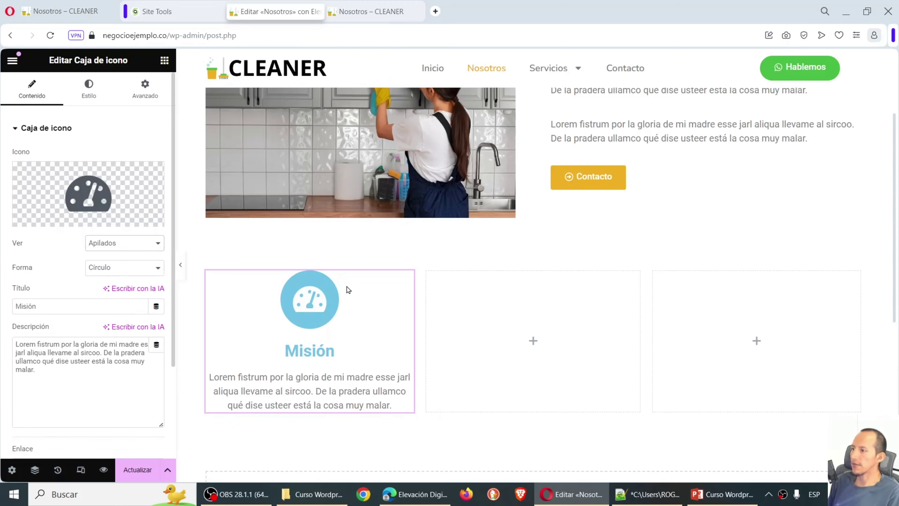
Shrink the Misión icon to 27 px and colour it the global yellow-orange (naranja amarillo)
click(89, 88)
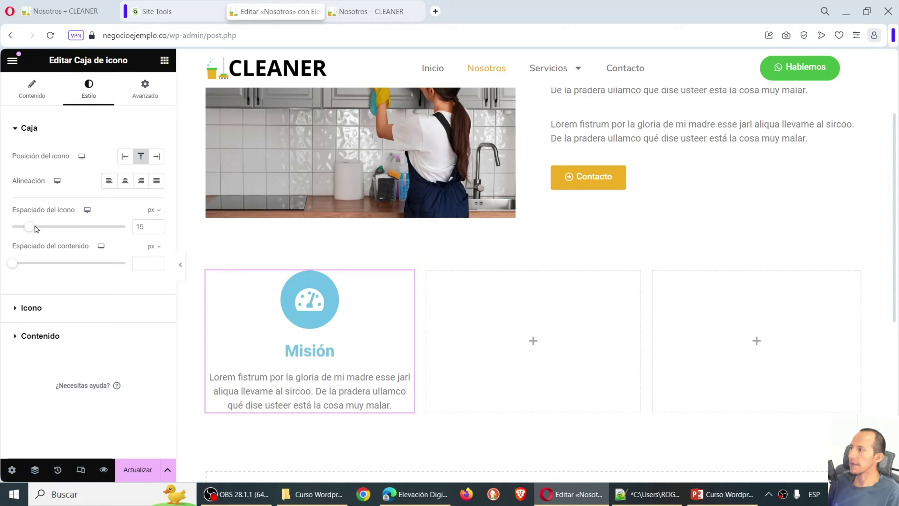
click(29, 306)
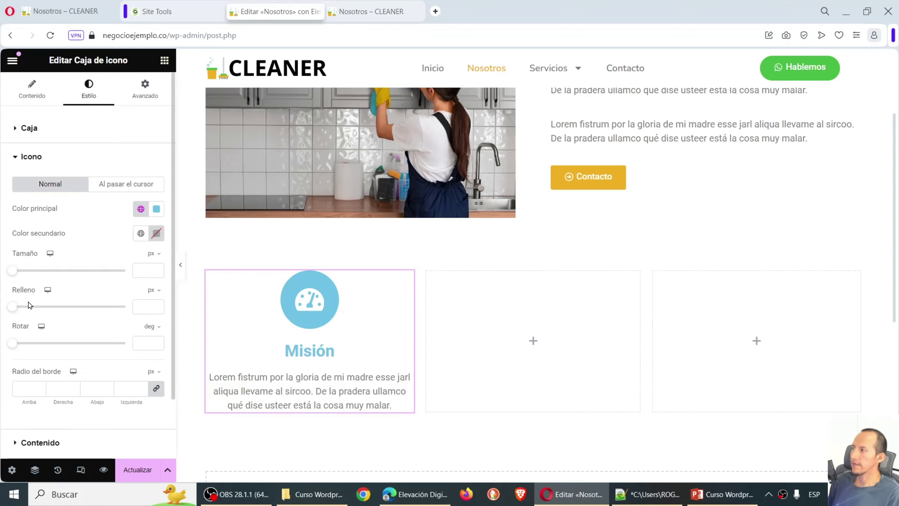
drag(13, 273, 21, 271)
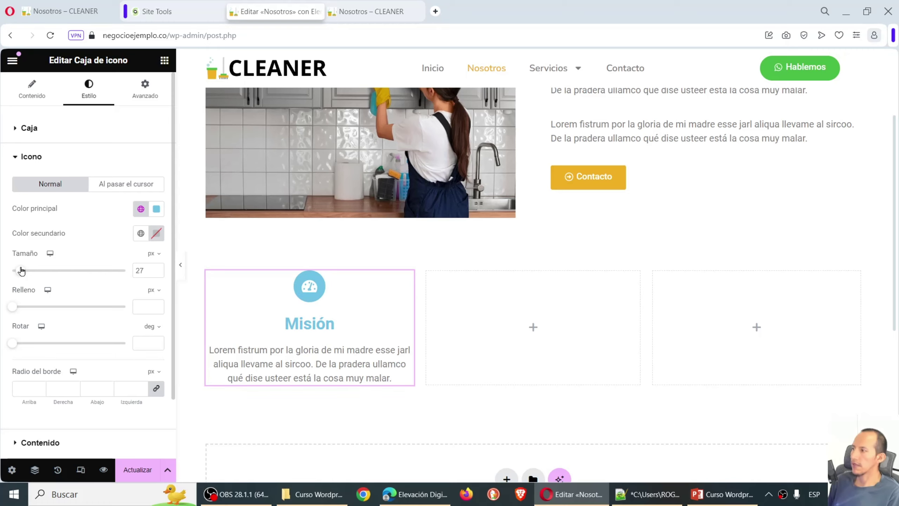
click(141, 209)
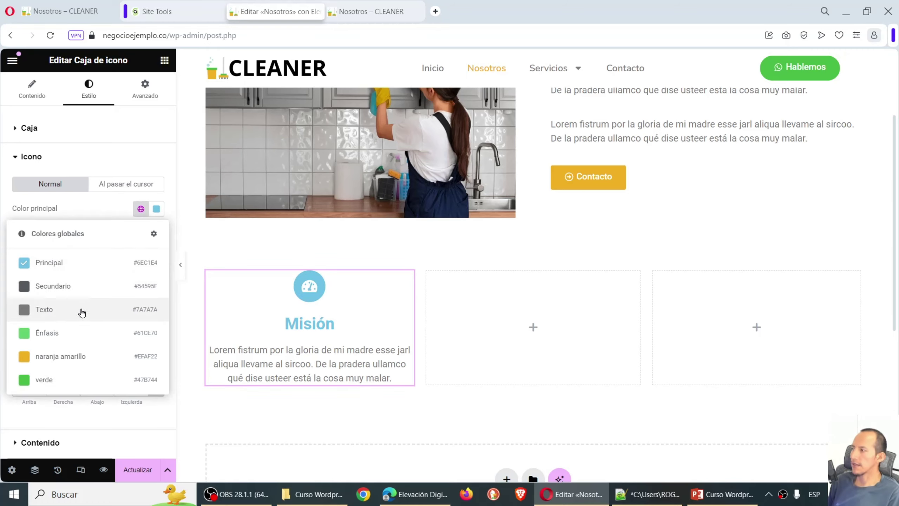
click(35, 359)
click(53, 158)
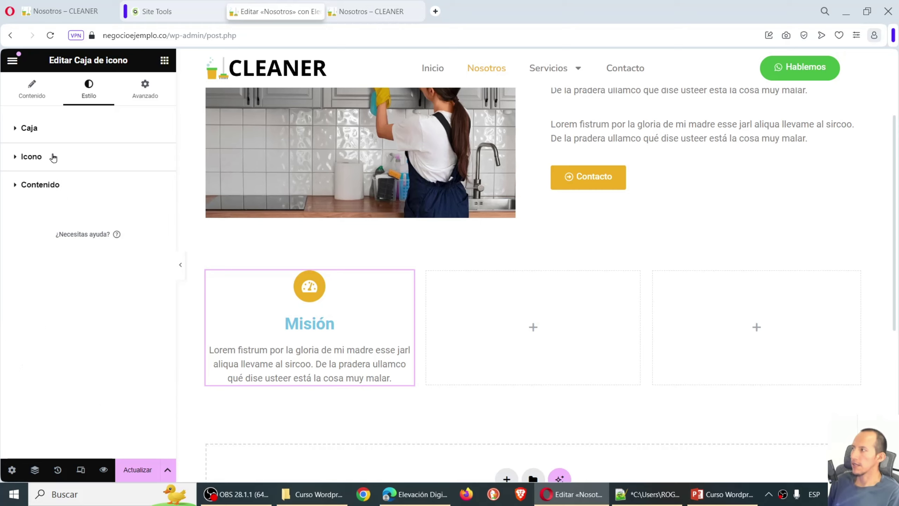
Make the Misión title the Secundario colour with a 22 px font size
click(54, 187)
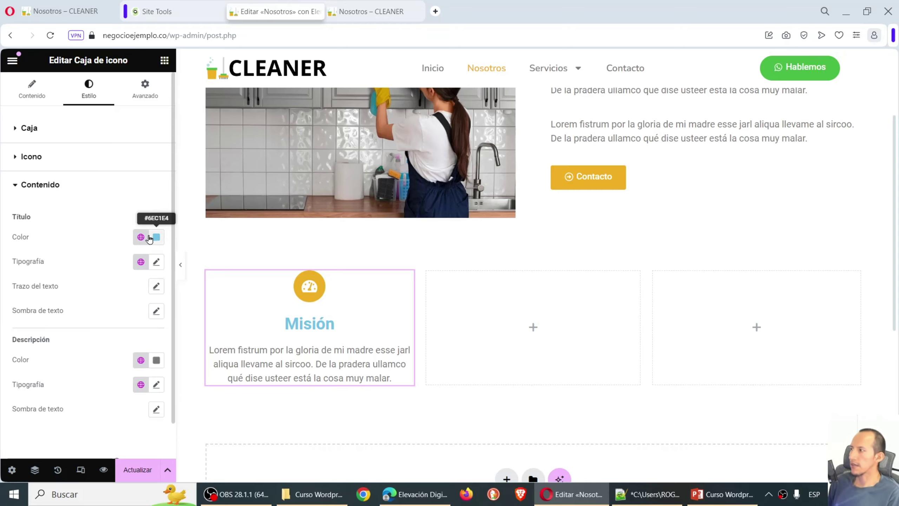
click(141, 236)
click(72, 313)
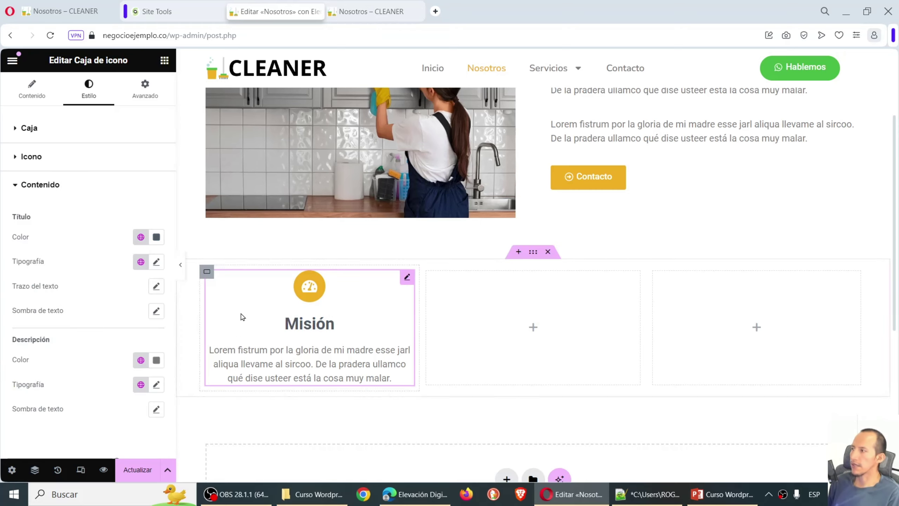
click(156, 262)
click(135, 353)
text(20)
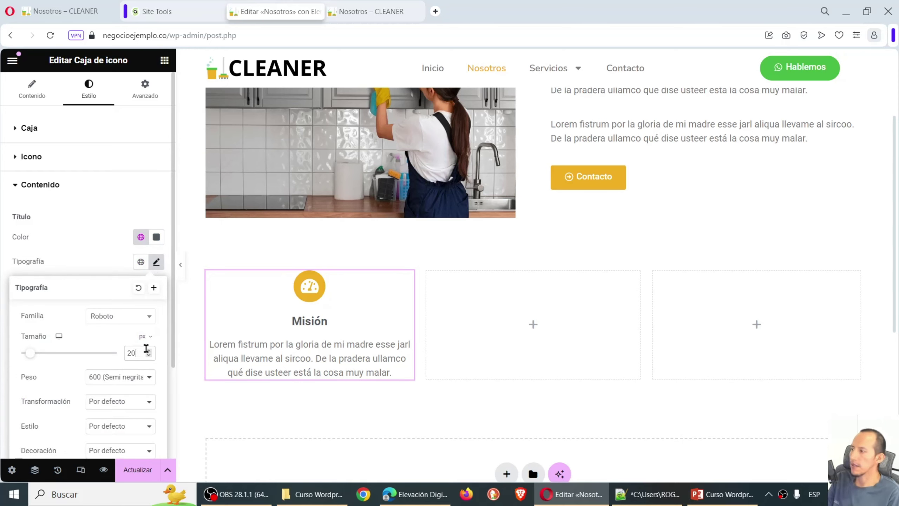
click(148, 351)
click(148, 350)
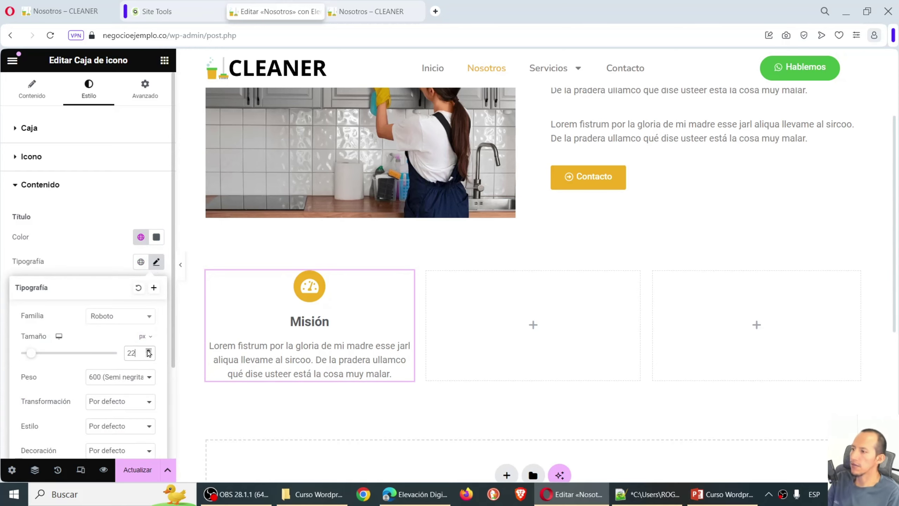
Copy the Misión box and paste it into the middle and right columns
right_click(358, 293)
click(393, 289)
right_click(563, 290)
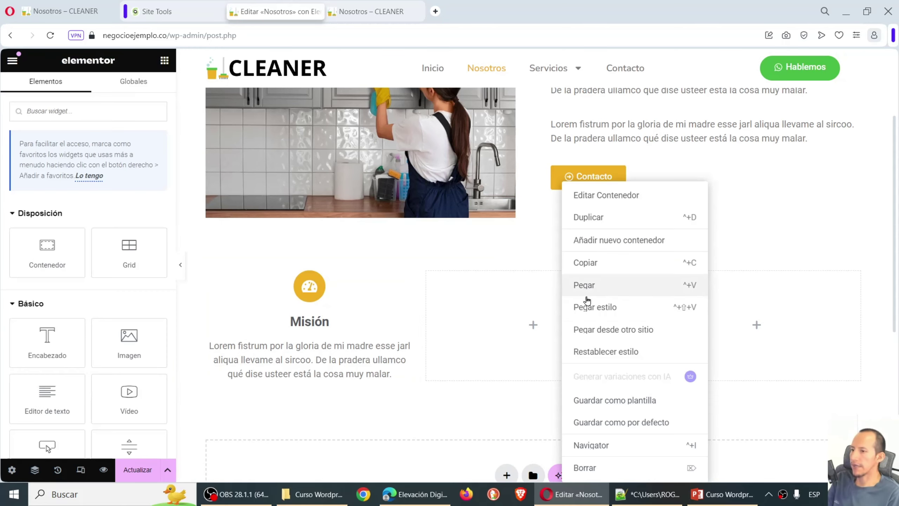
click(612, 291)
right_click(789, 293)
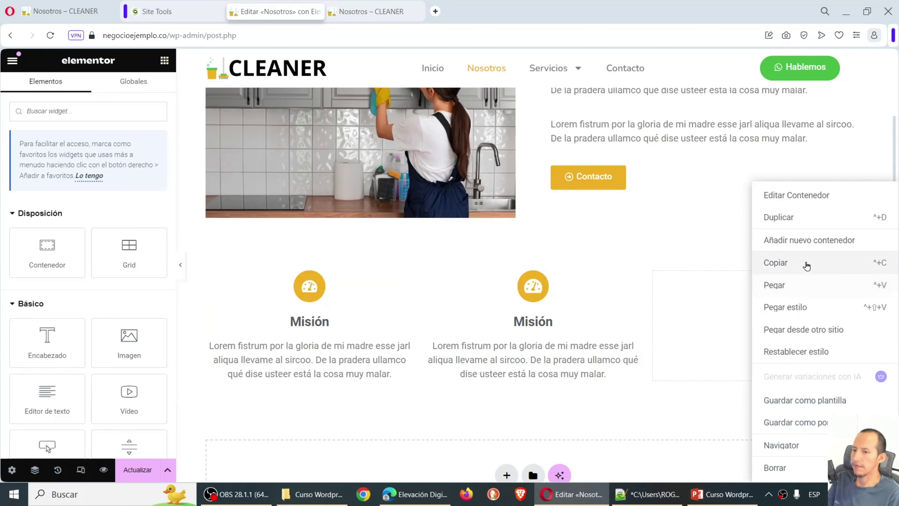
click(806, 293)
Retitle the middle box 'Visión' and give it the thermometer icon
click(532, 317)
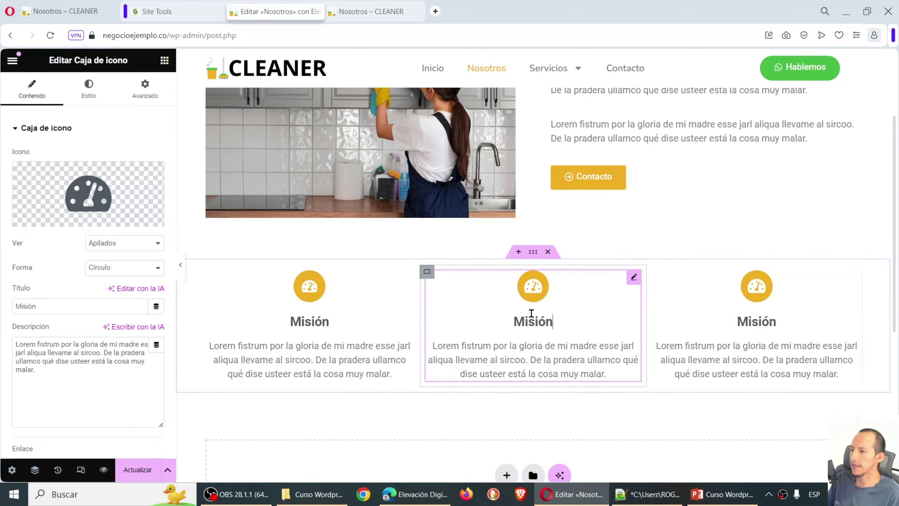
click(21, 305)
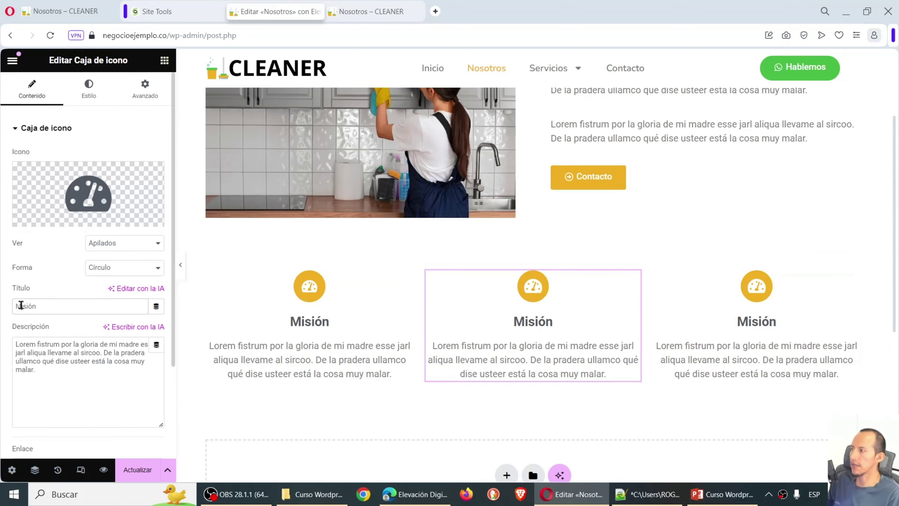
text(V)
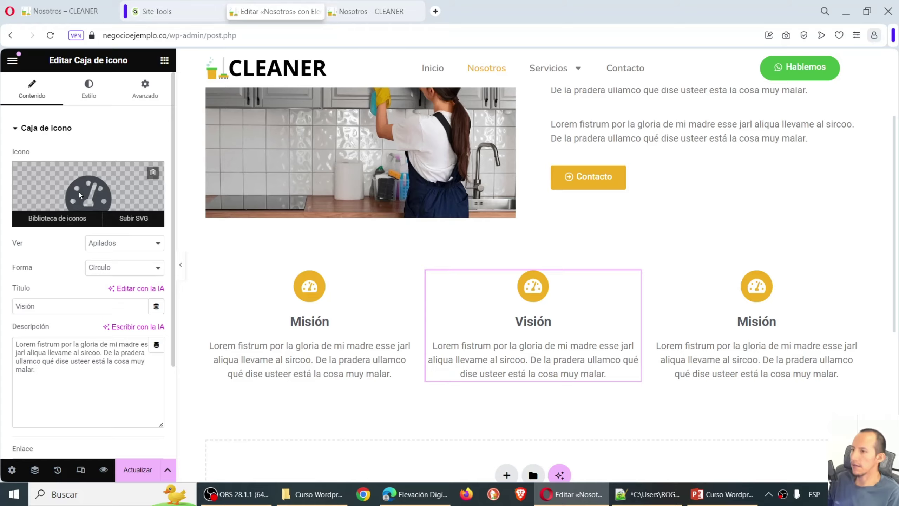
click(79, 193)
click(658, 372)
click(774, 465)
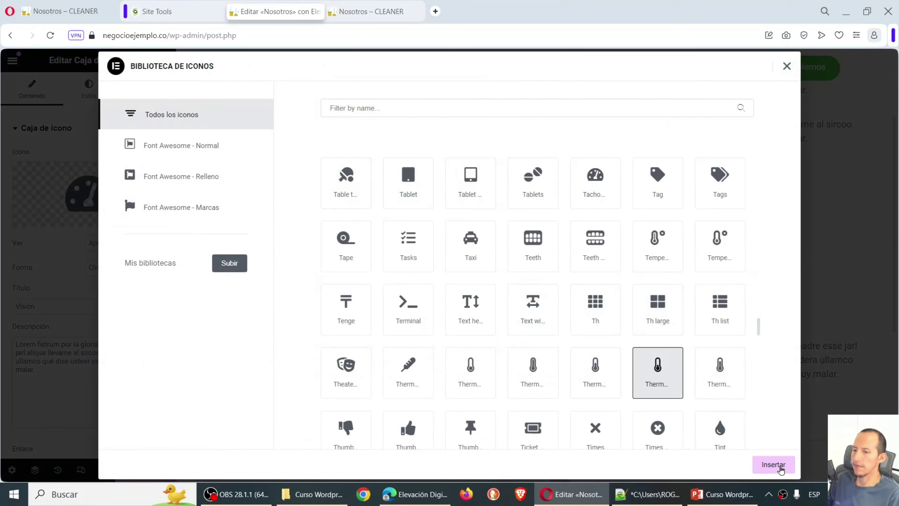
Give the right box the trophy icon and retitle it 'Objetivos'
click(792, 310)
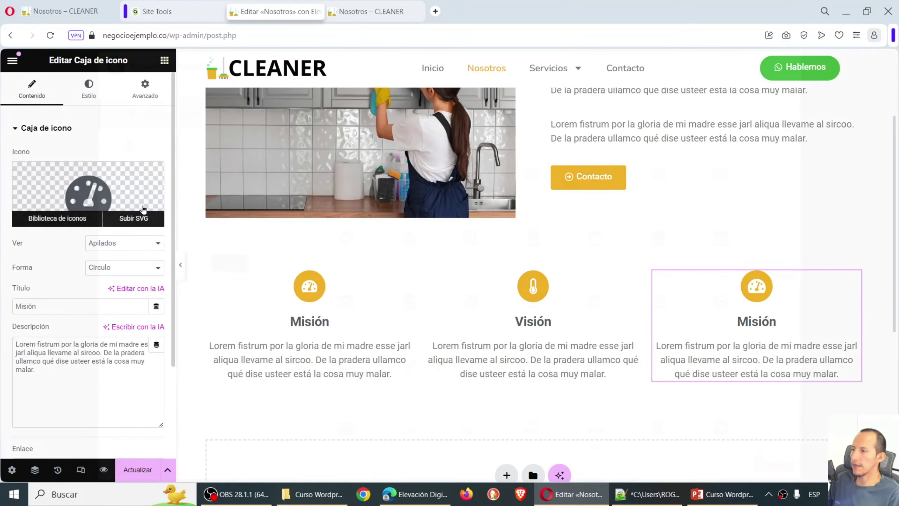
click(49, 224)
scroll(598, 393, down, 3)
click(599, 396)
click(774, 465)
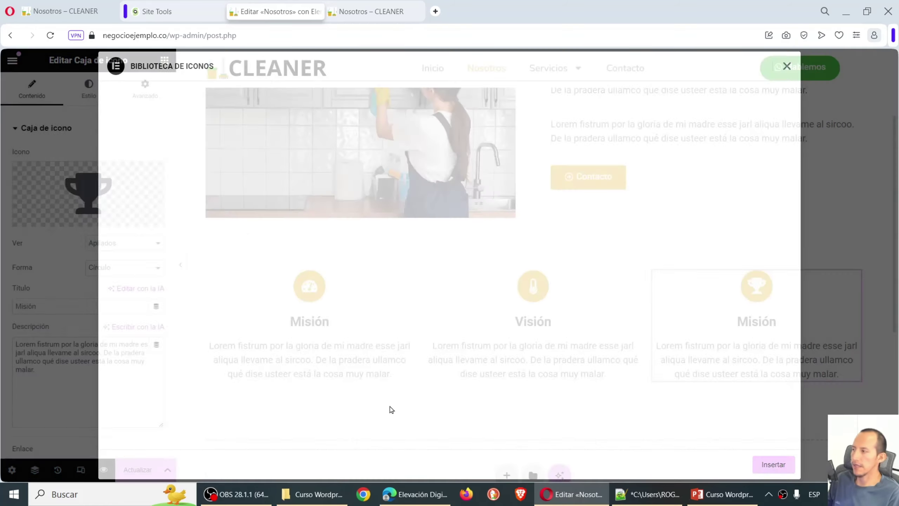
double_click(45, 308)
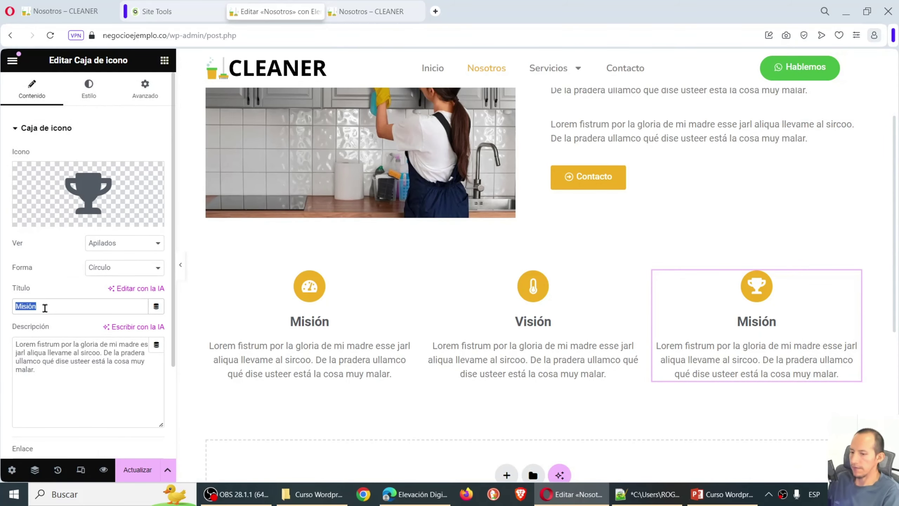
text(Objetivos)
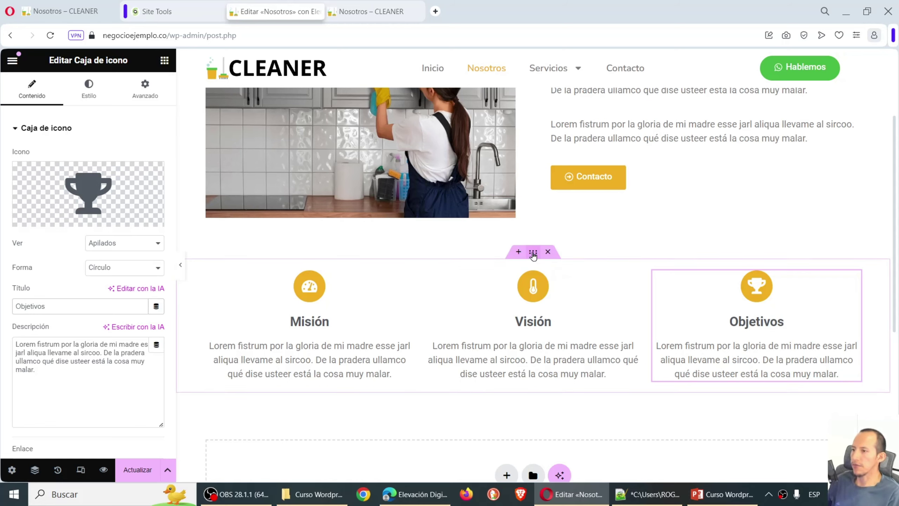
Give the row container a 50 px bottom margin and save the page
click(533, 254)
click(153, 93)
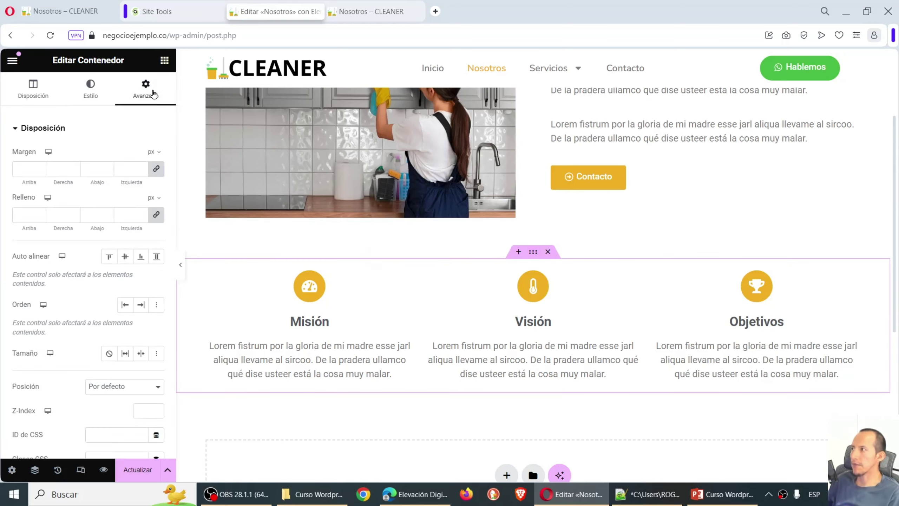
click(89, 175)
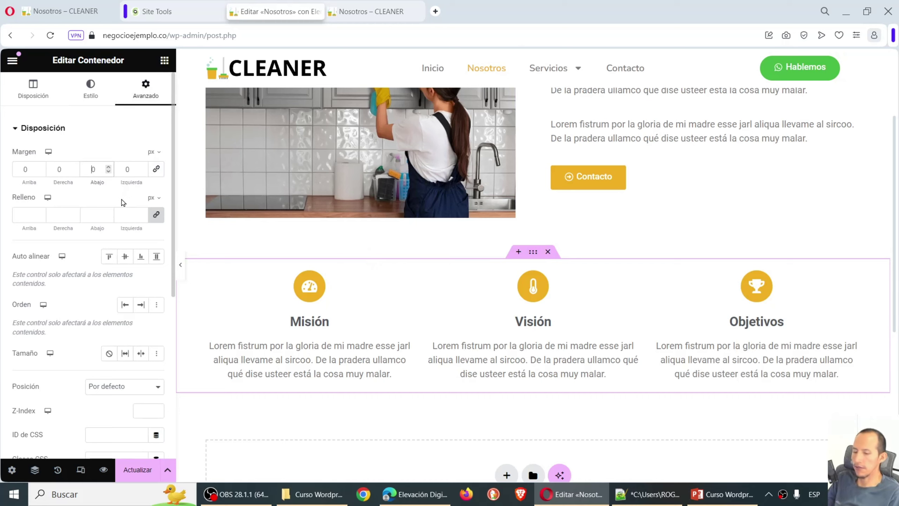
click(138, 470)
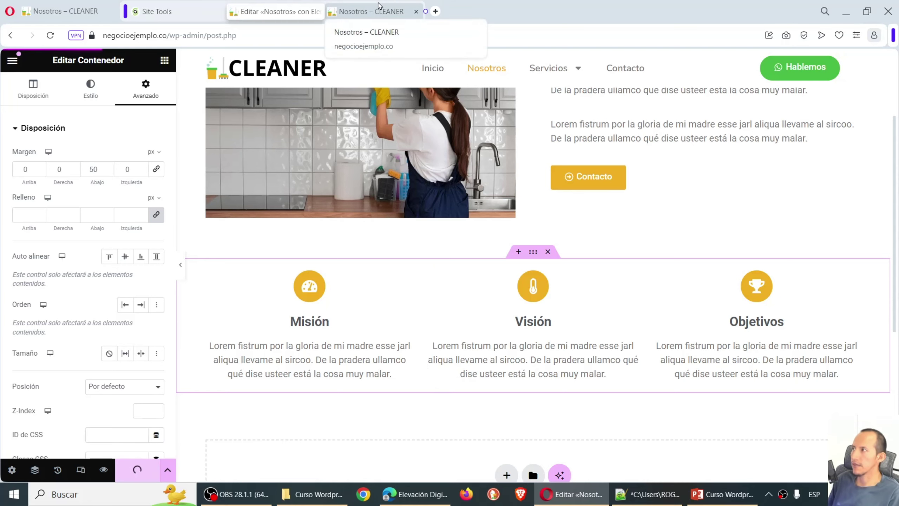
Reload the live Nosotros page and review the new row of three icon boxes
click(379, 5)
key(F5)
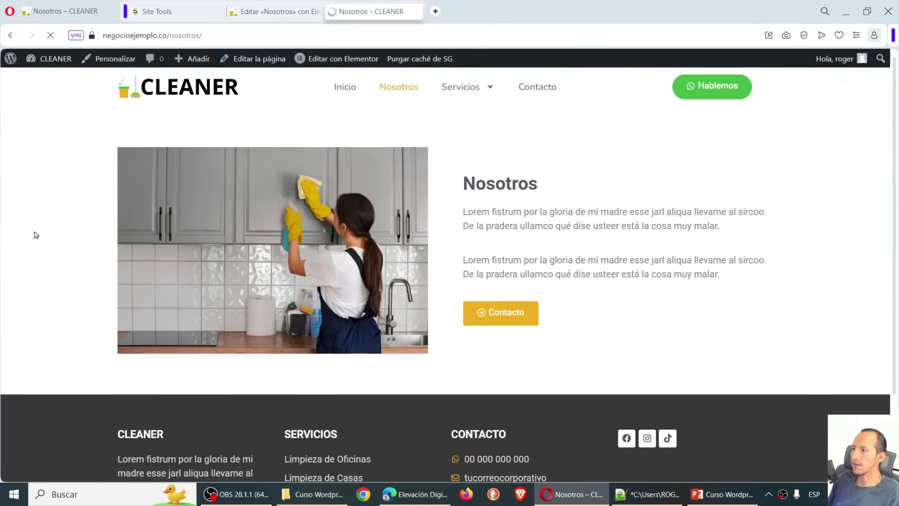
scroll(49, 232, down, 5)
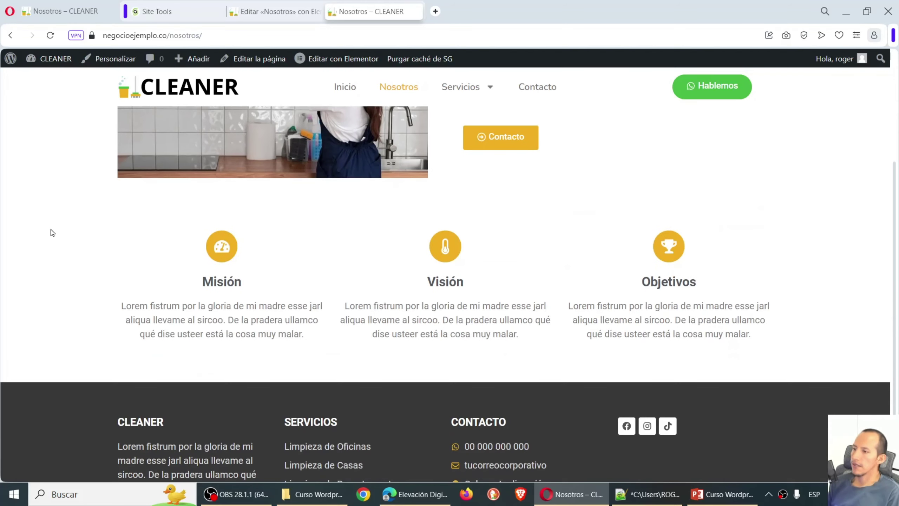
scroll(52, 232, down, 3)
scroll(52, 232, up, 3)
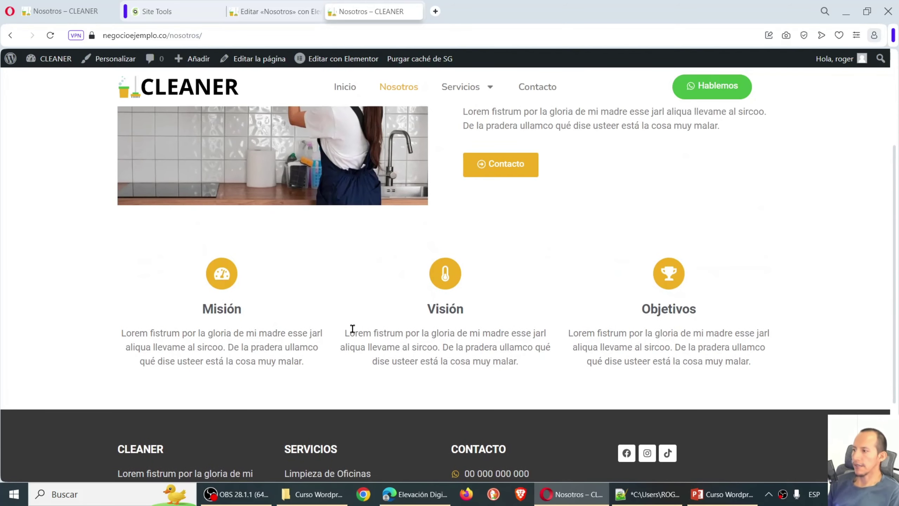
scroll(594, 347, up, 4)
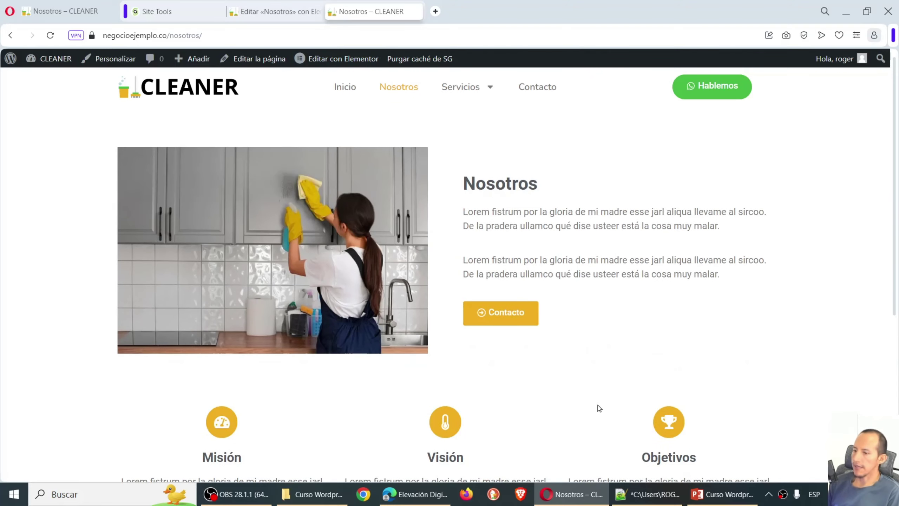
Check the course outline, then go to Servicios > Limpieza de Oficinas on the live site
click(705, 492)
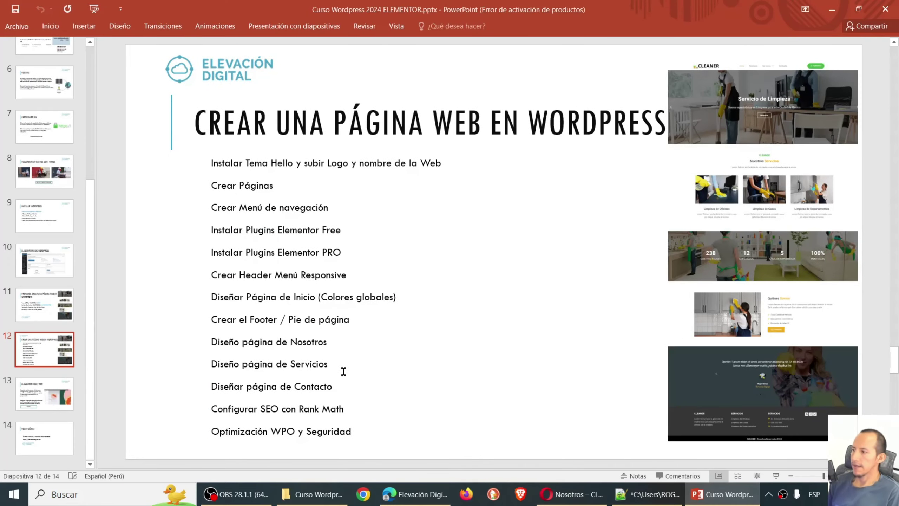
key(alt+Tab)
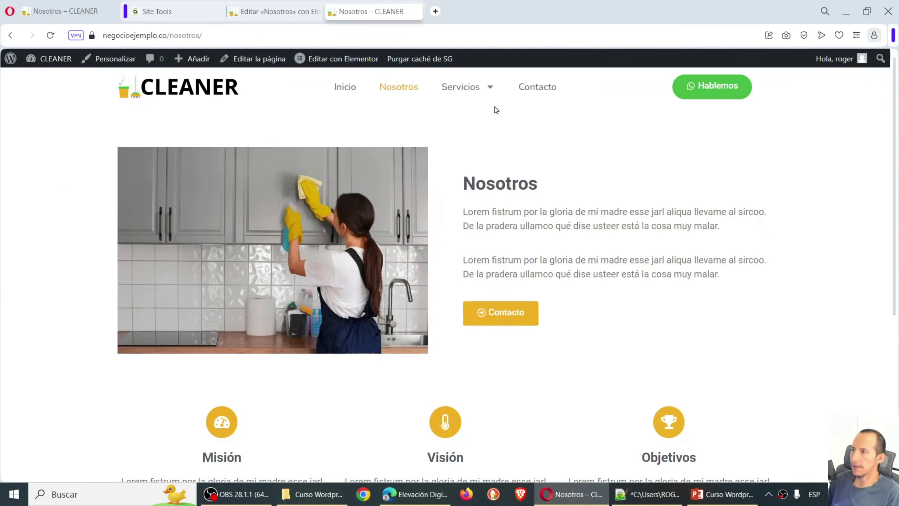
mouse_move(476, 89)
click(500, 169)
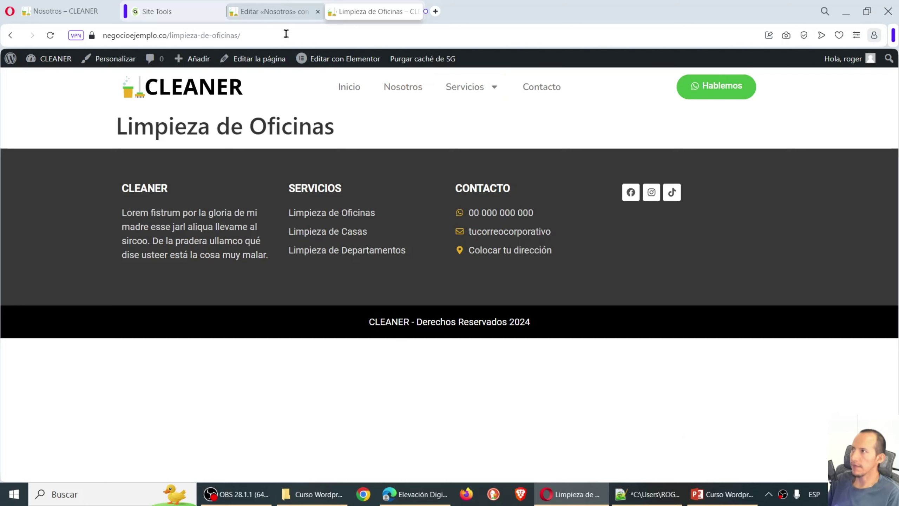
Leave the Nosotros editor and open Limpieza de Oficinas from Páginas in Elementor
click(272, 11)
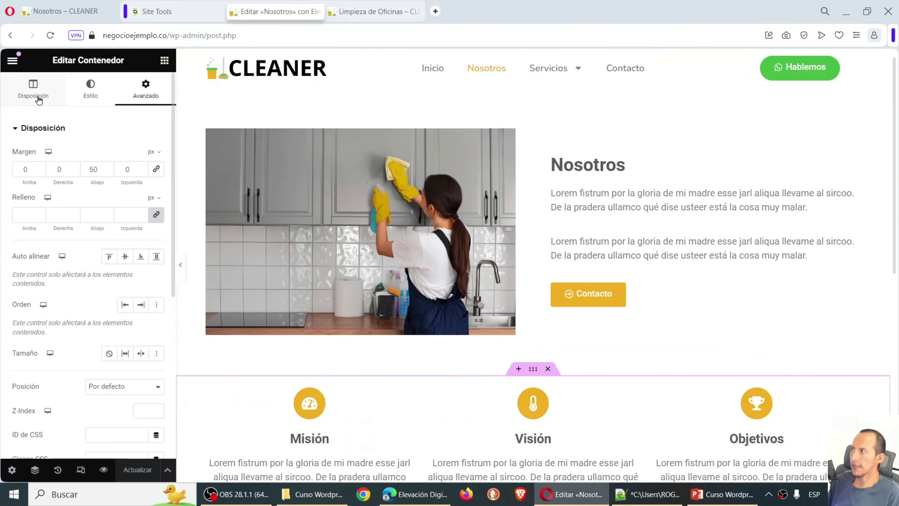
click(12, 60)
click(55, 309)
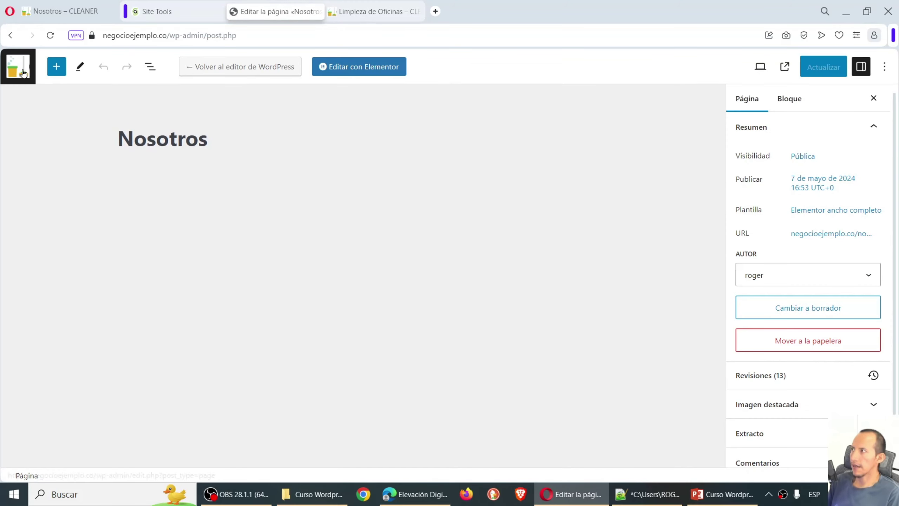
click(23, 73)
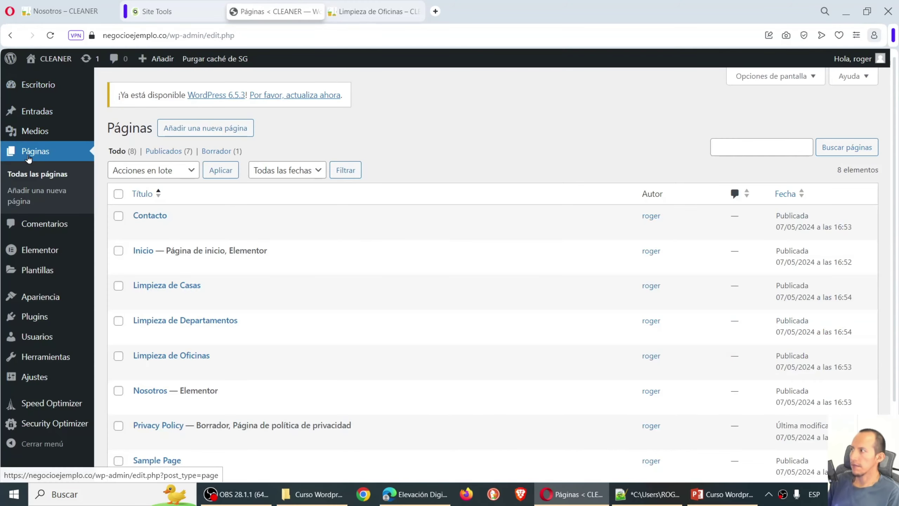
scroll(262, 323, down, 2)
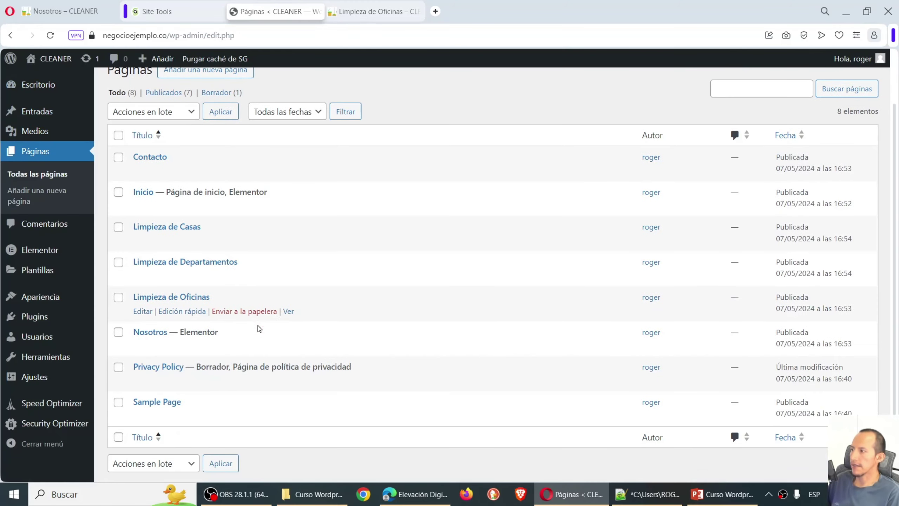
click(197, 298)
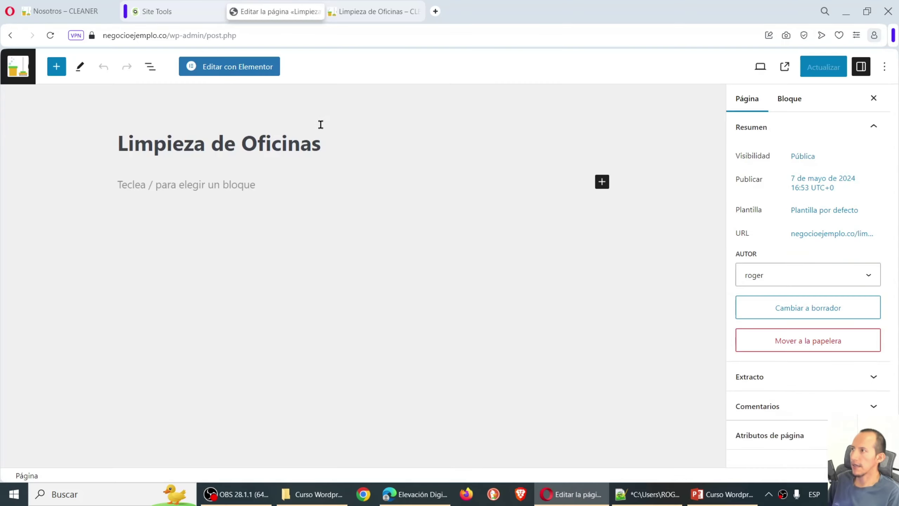
click(262, 70)
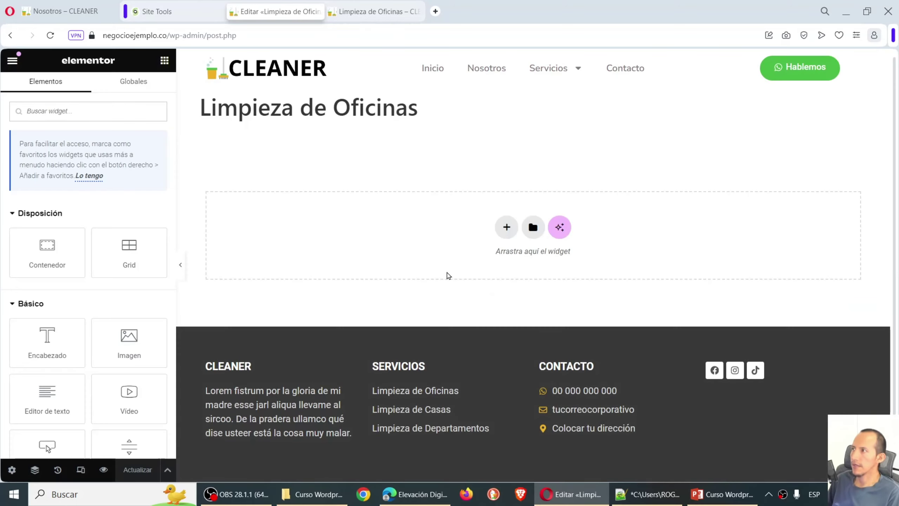
Review the live Limpieza de Oficinas service page before editing
click(48, 8)
mouse_move(465, 70)
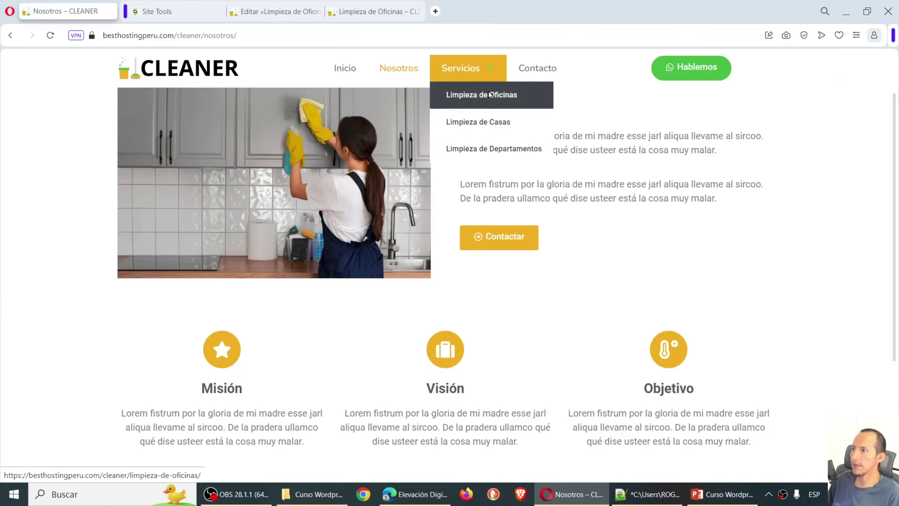
click(472, 94)
scroll(715, 248, down, 4)
scroll(716, 248, up, 4)
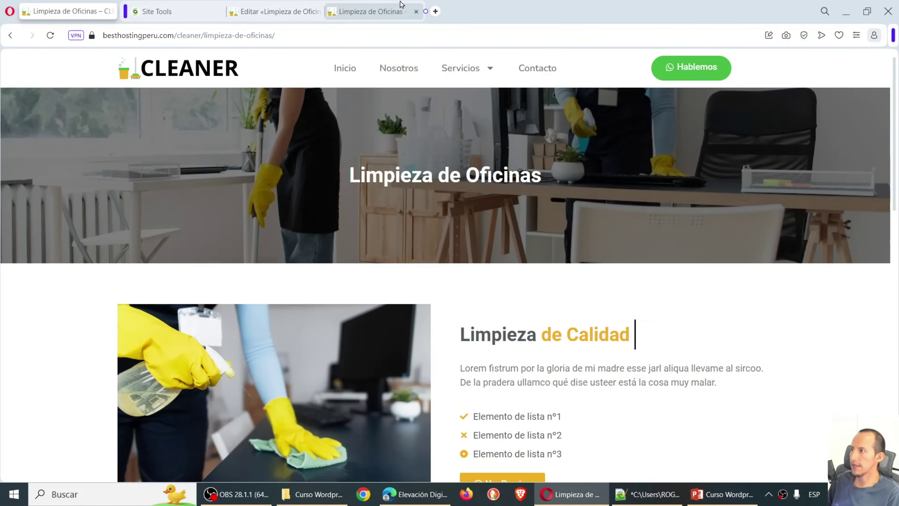
click(382, 8)
click(277, 4)
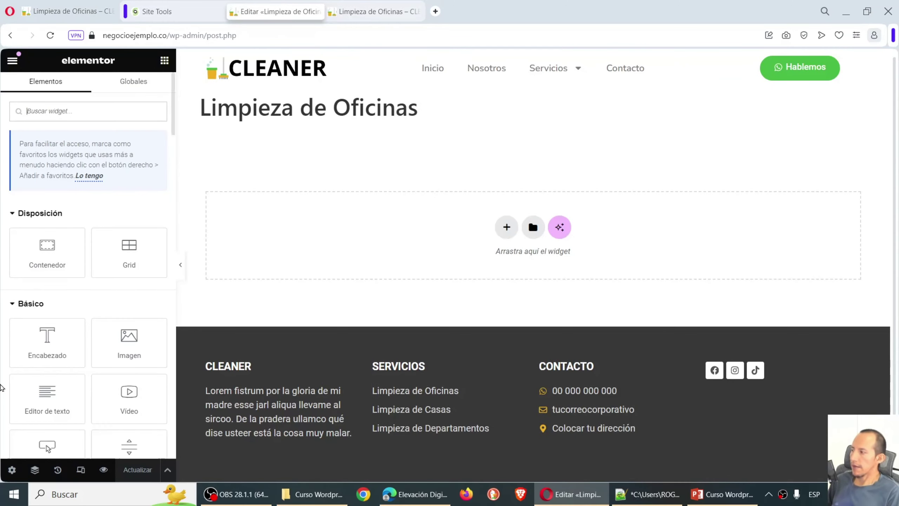
Set the page structure to Elementor ancho completo and begin adding a section
click(10, 470)
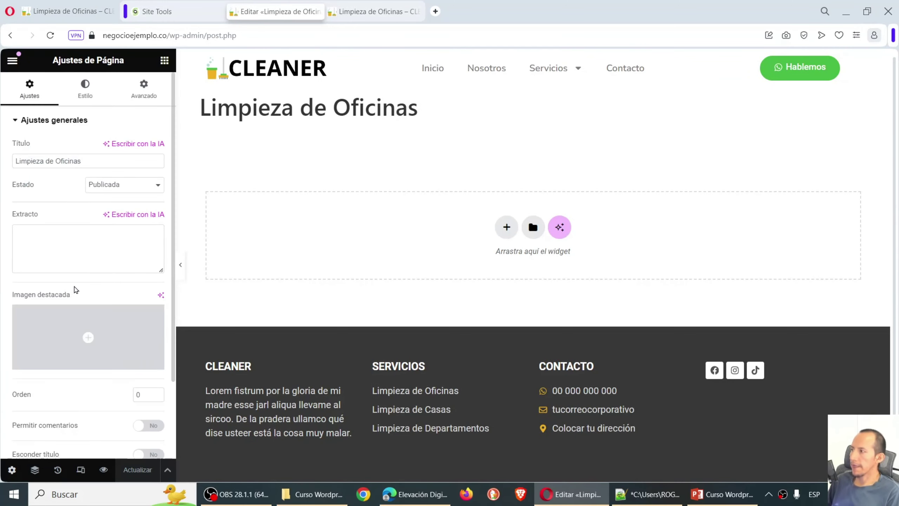
scroll(115, 396, down, 3)
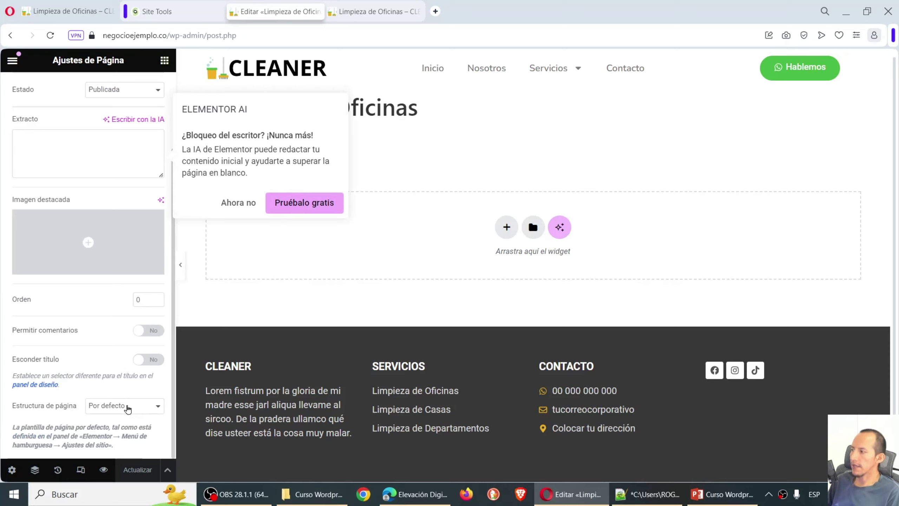
click(128, 409)
click(145, 433)
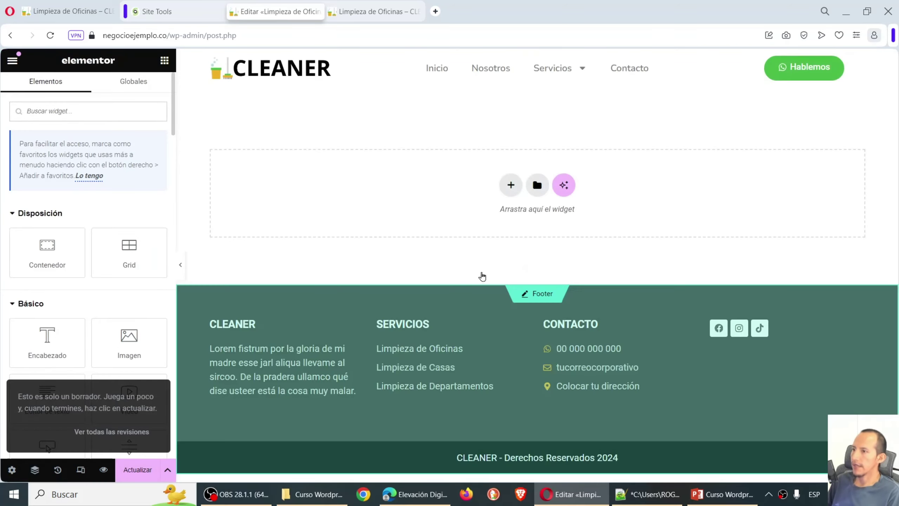
click(511, 185)
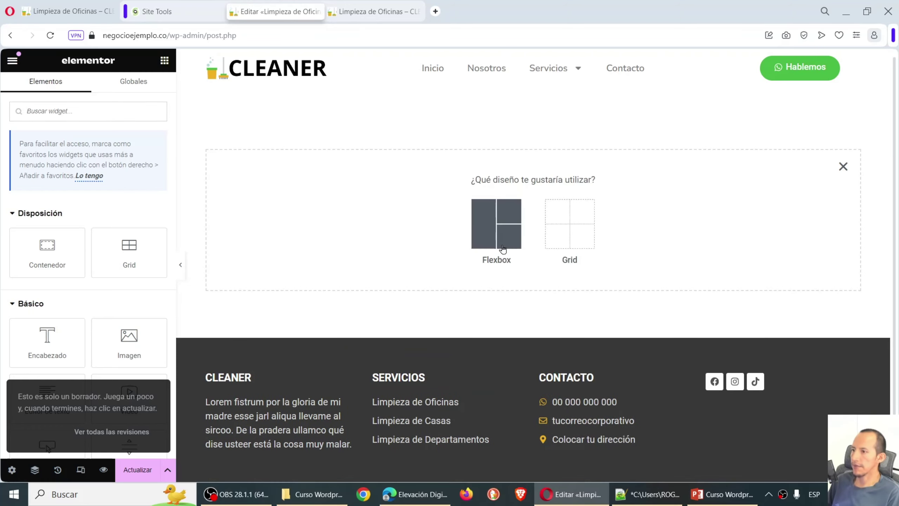
Create a single-column flexbox container and place a heading widget in it
click(510, 236)
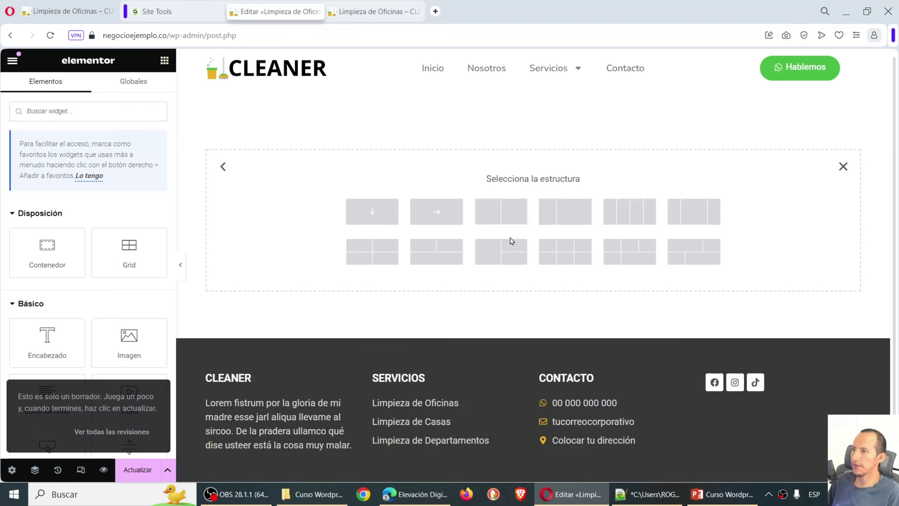
click(386, 220)
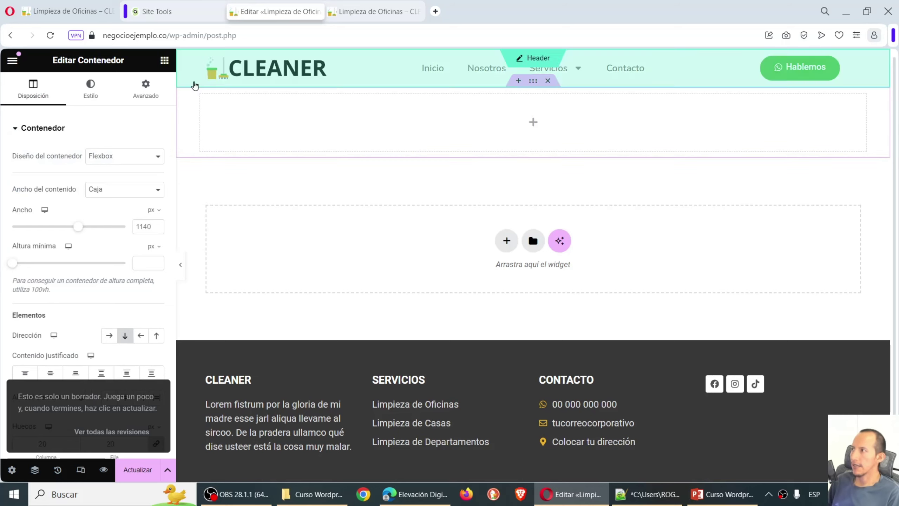
click(164, 61)
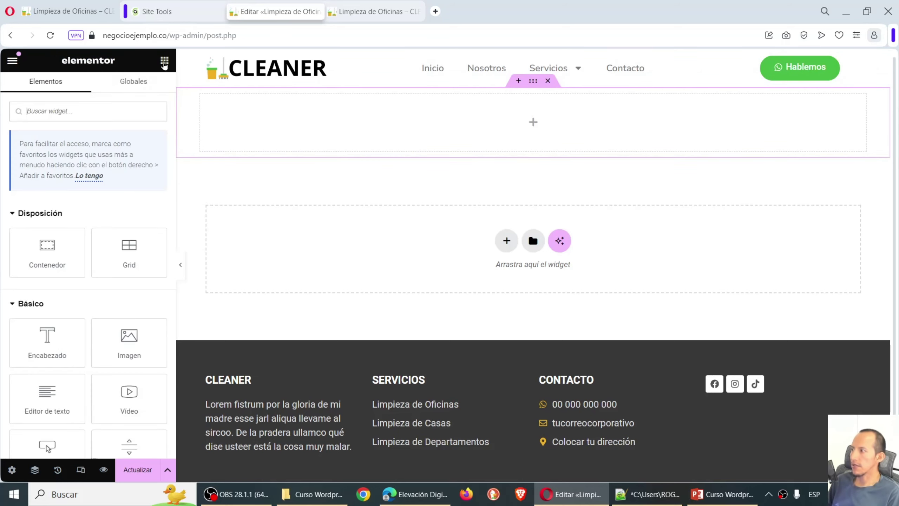
drag(52, 339, 588, 115)
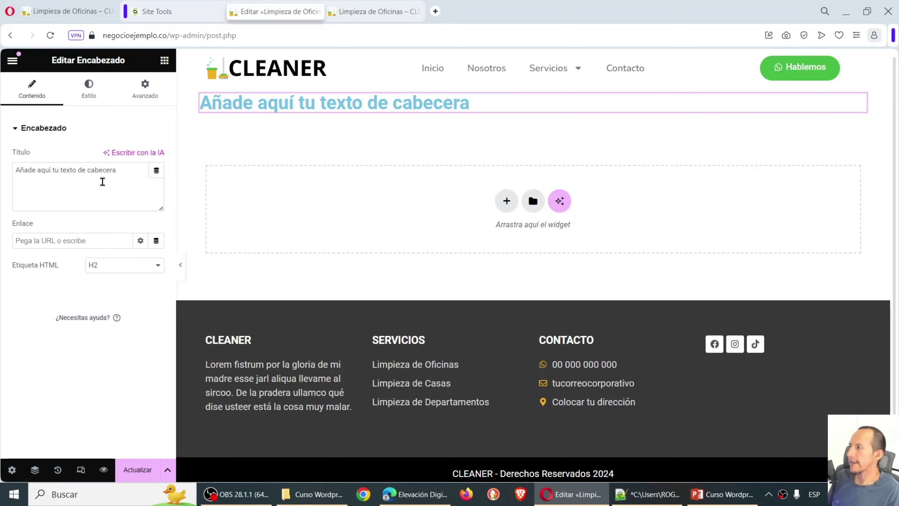
Bind the heading to the dynamic Page Title tag and set its HTML tag to H1
drag(121, 172, 6, 177)
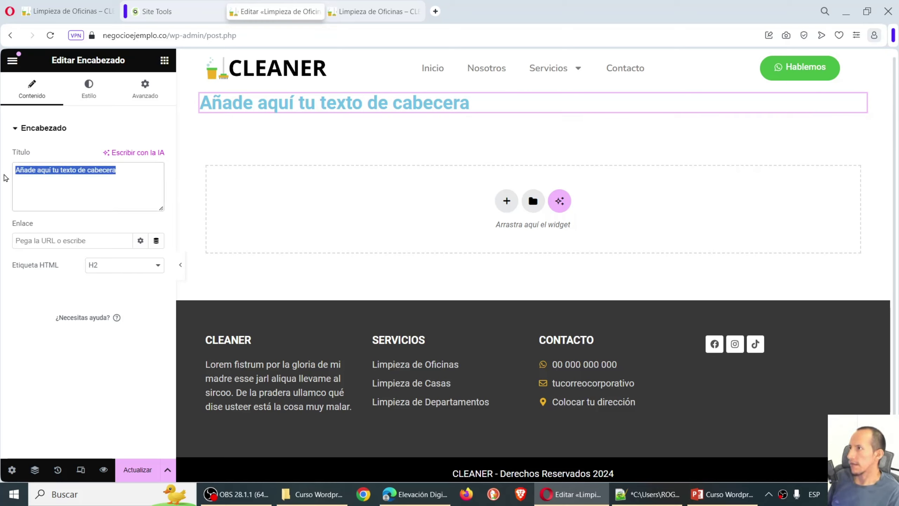
click(60, 178)
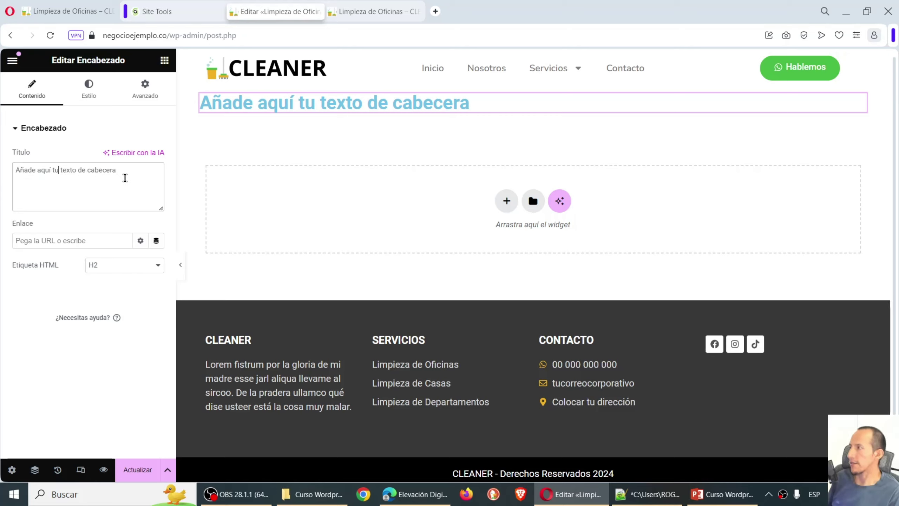
click(106, 225)
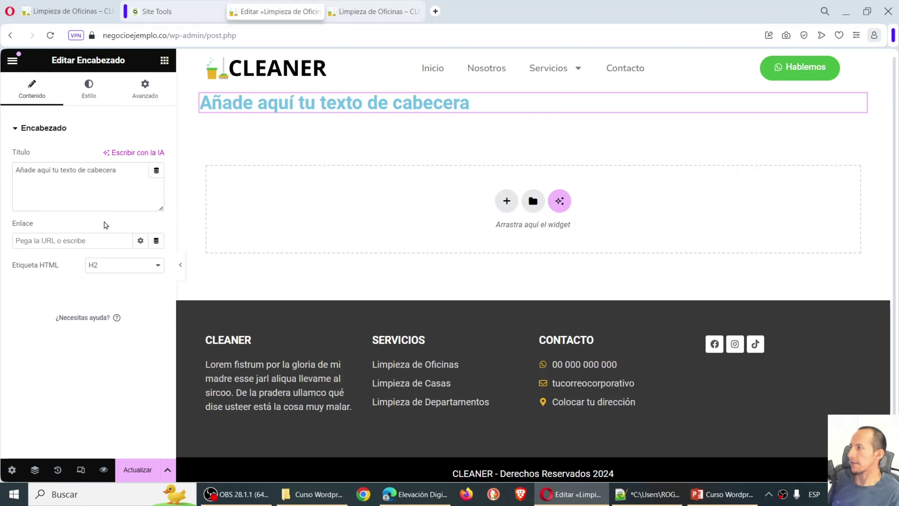
click(161, 176)
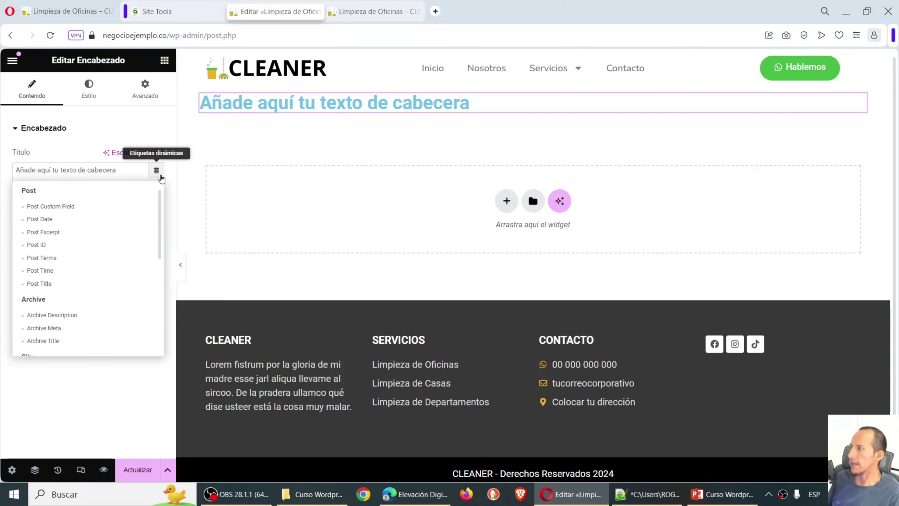
scroll(95, 308, down, 2)
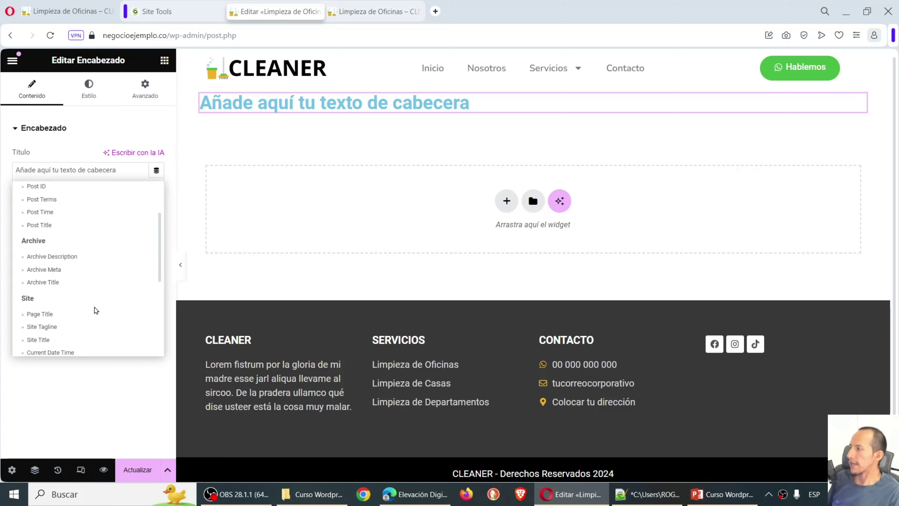
click(59, 316)
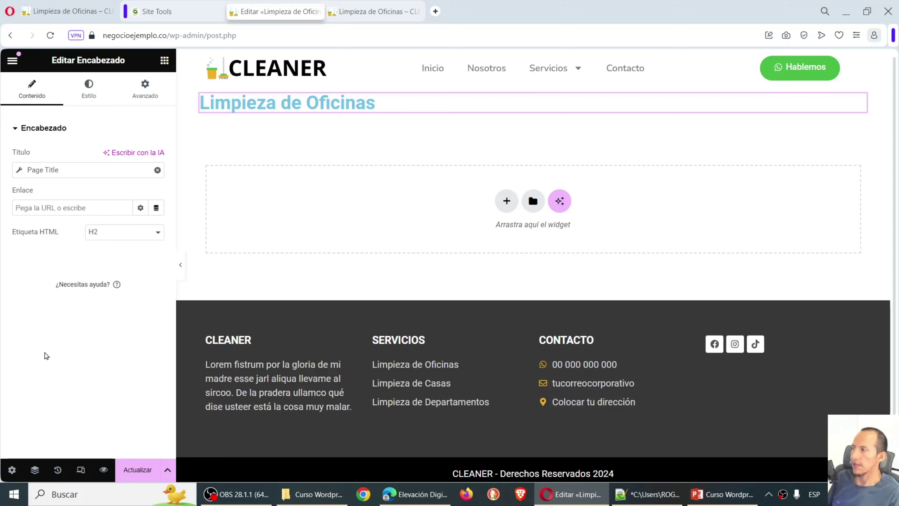
click(107, 237)
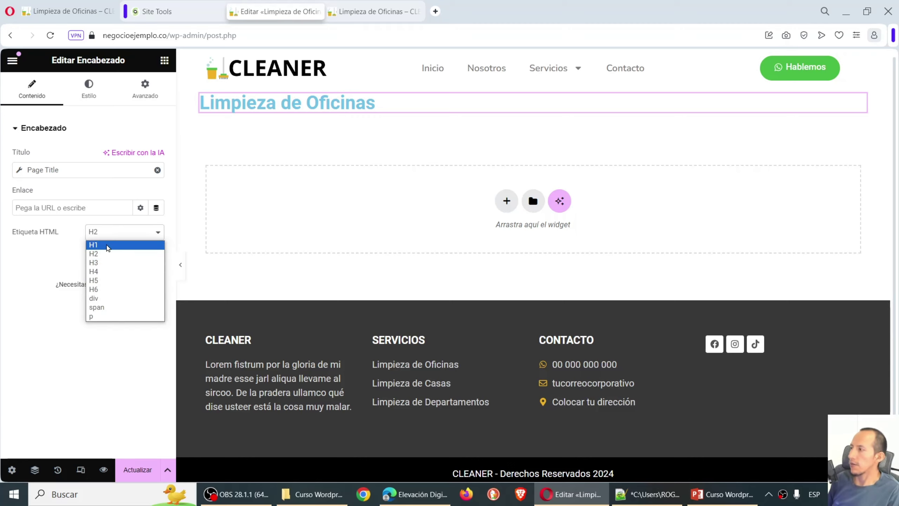
click(95, 245)
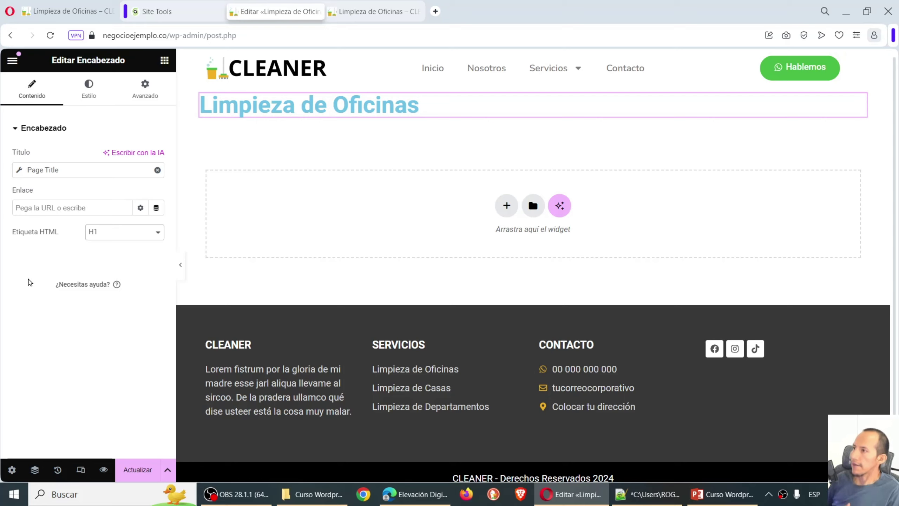
mouse_move(499, 115)
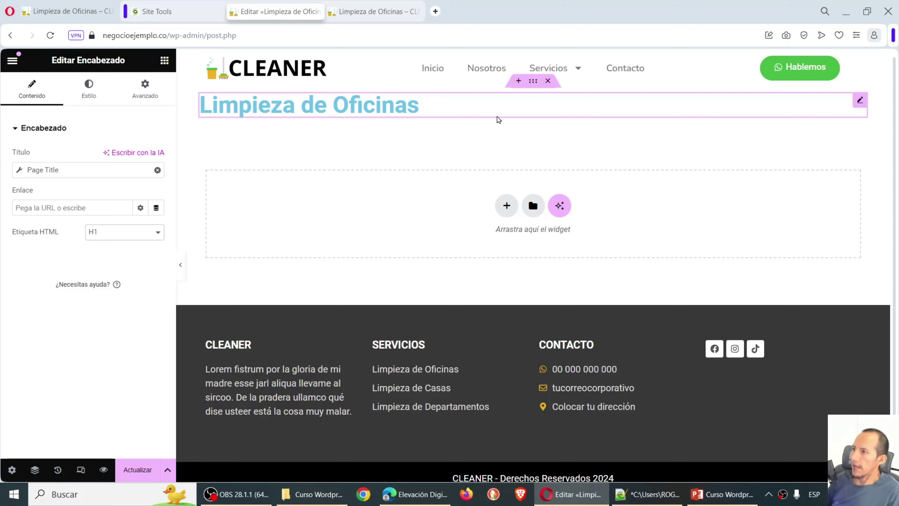
Set the heading container's minimum height to 268 px
click(533, 84)
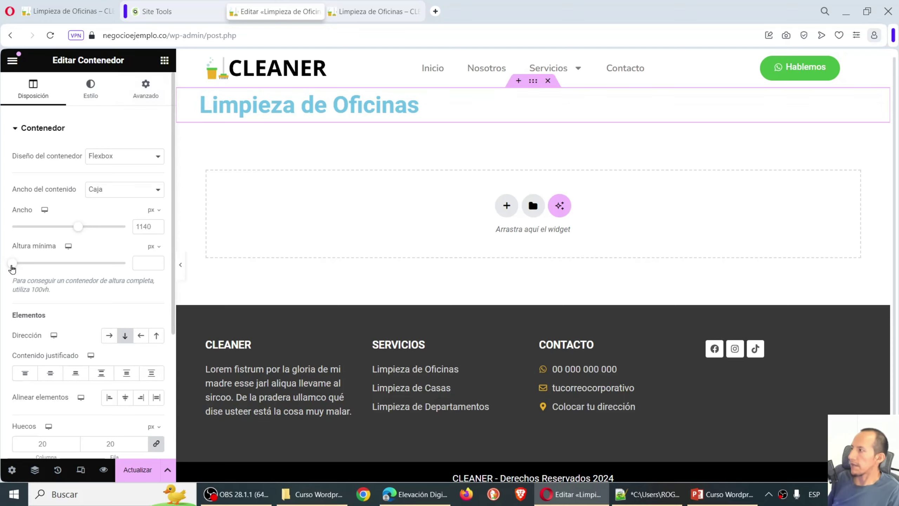
drag(12, 268, 34, 272)
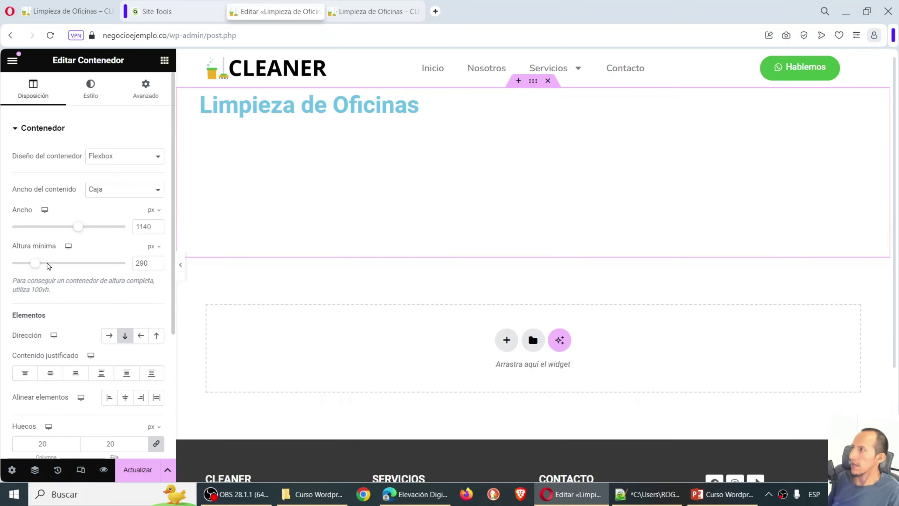
click(67, 11)
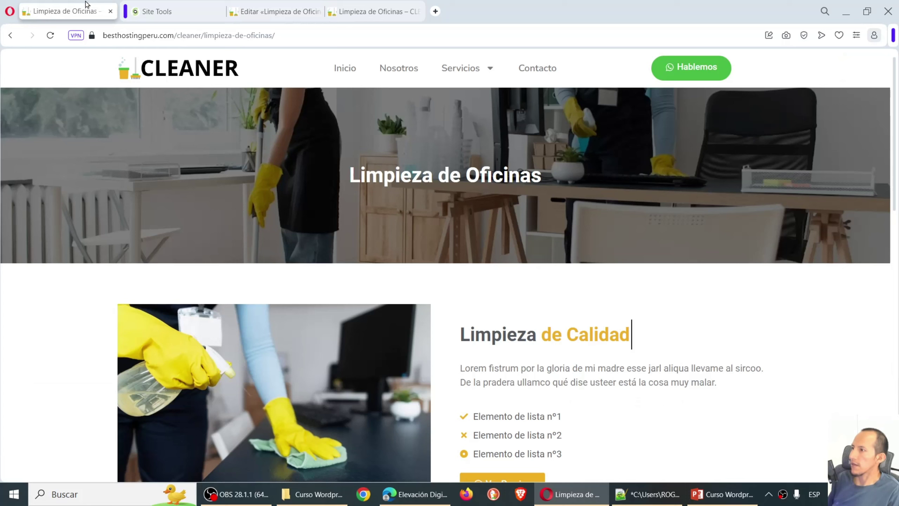
click(268, 5)
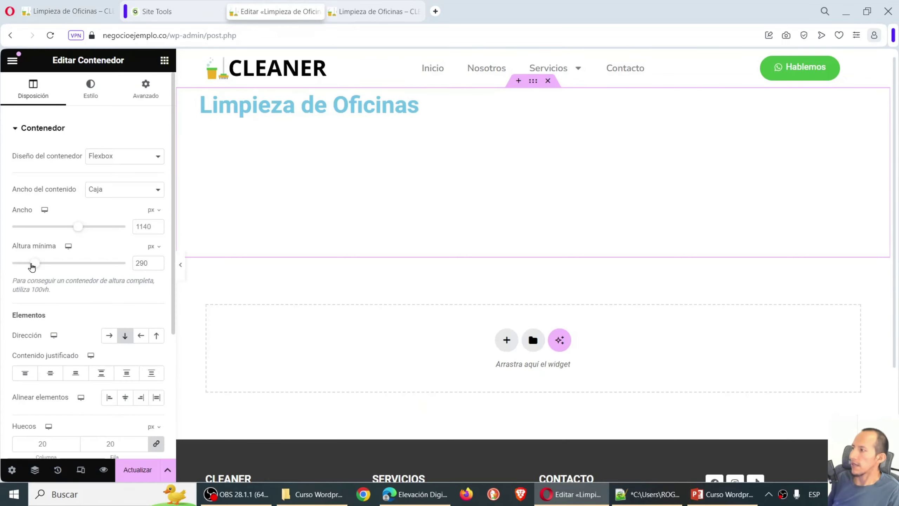
drag(32, 267, 31, 267)
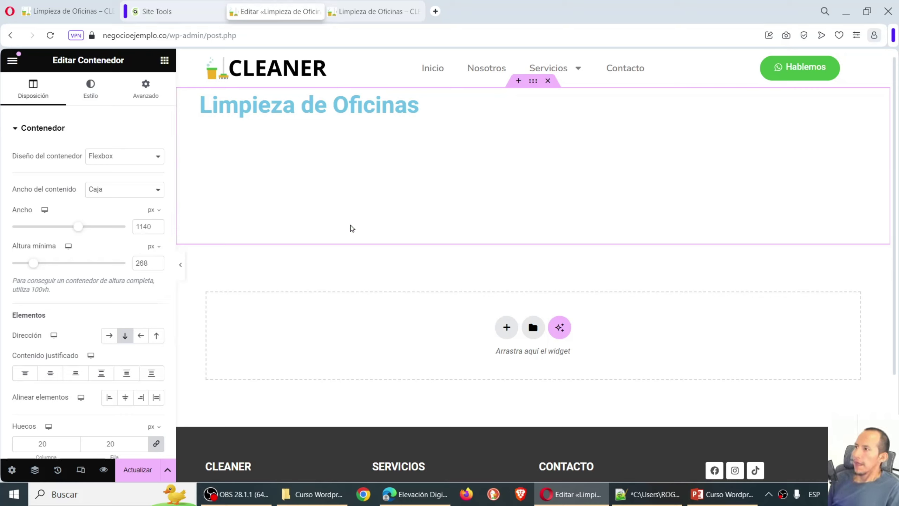
Centre the Limpieza de Oficinas heading horizontally and vertically in the container
scroll(19, 271, down, 2)
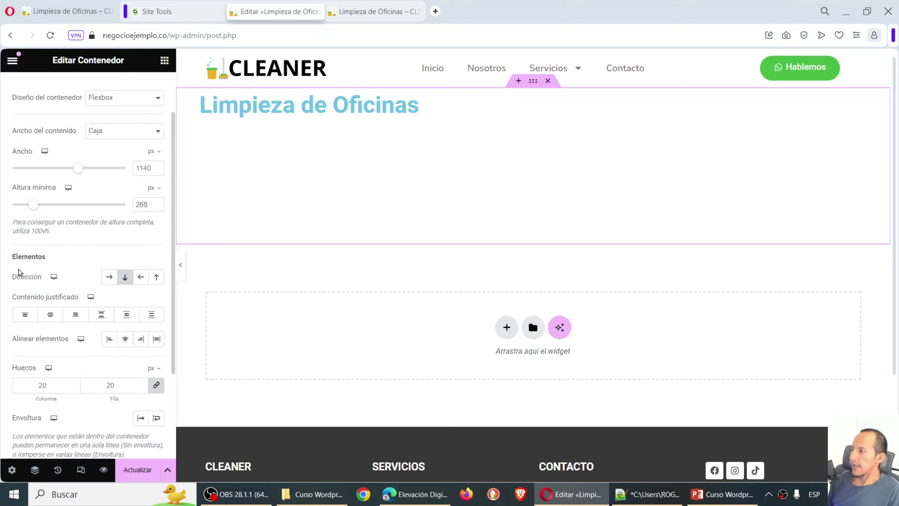
click(128, 343)
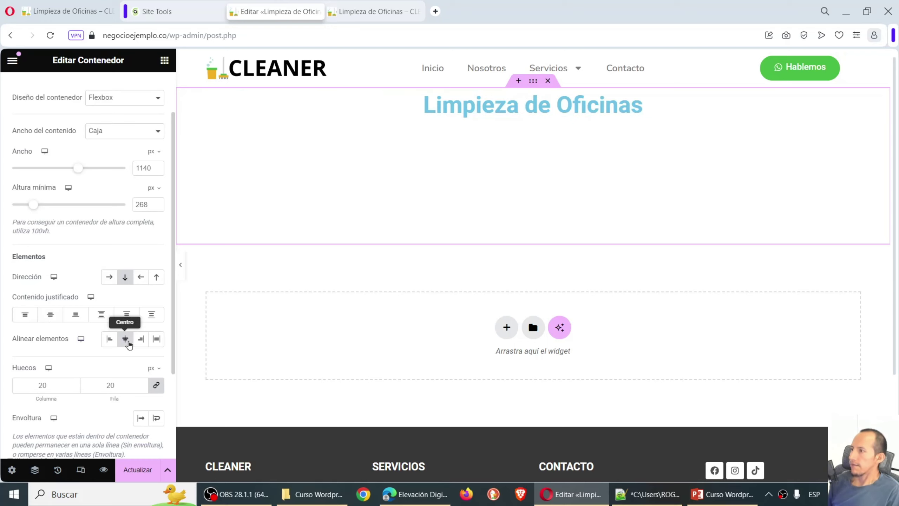
click(51, 315)
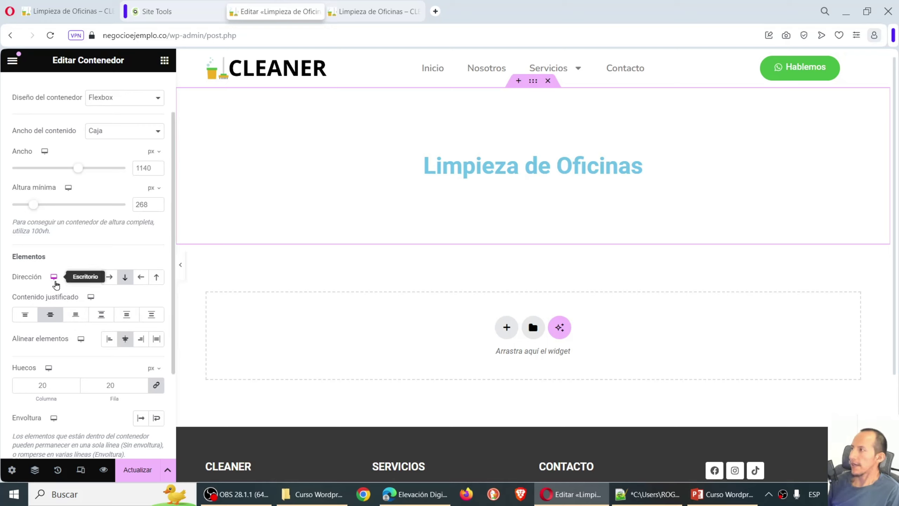
scroll(56, 284, up, 2)
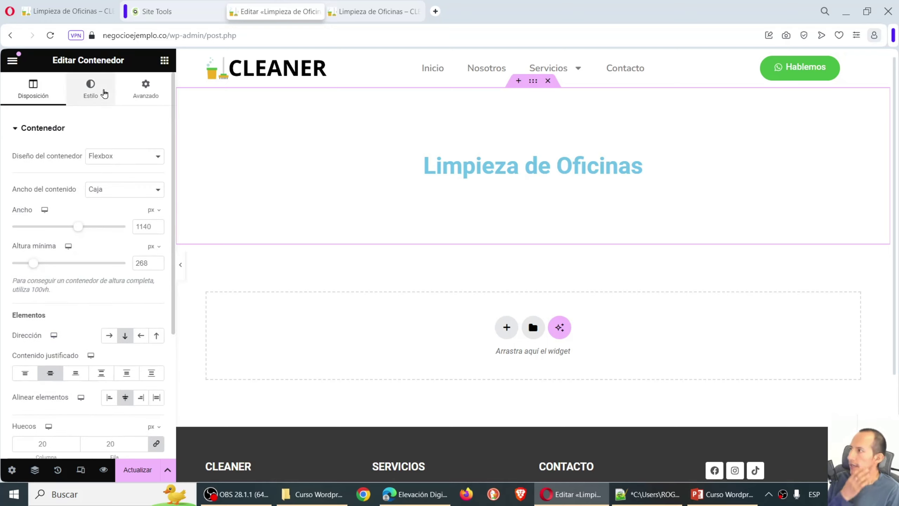
click(91, 89)
Give the title container a classic background using the banner1 office-cleaning photo
click(108, 183)
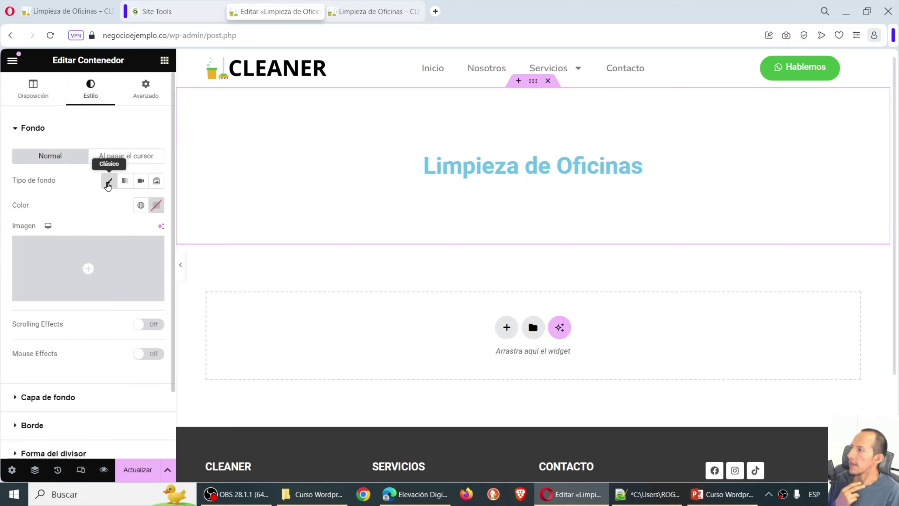
click(76, 265)
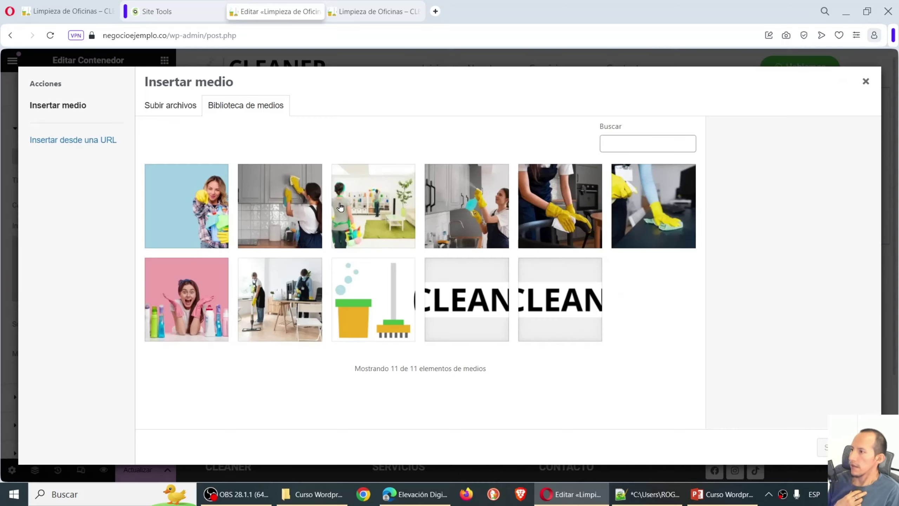
click(301, 305)
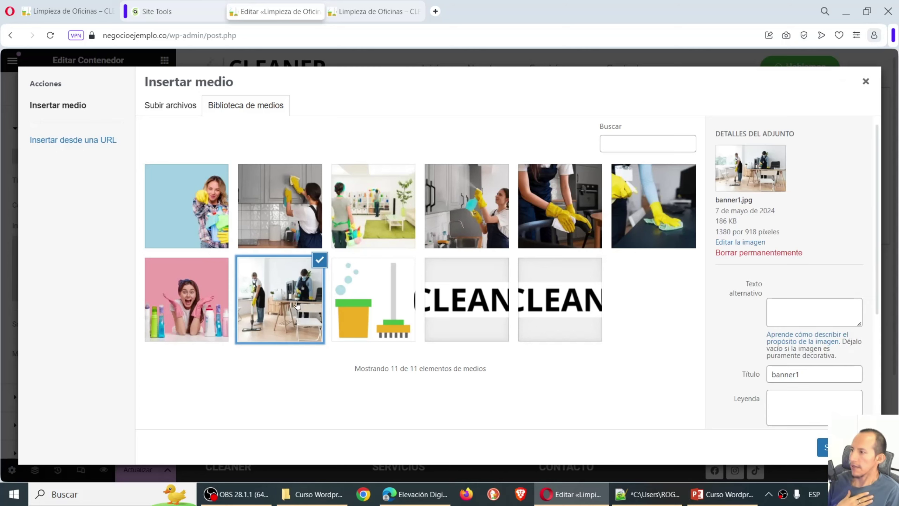
click(823, 447)
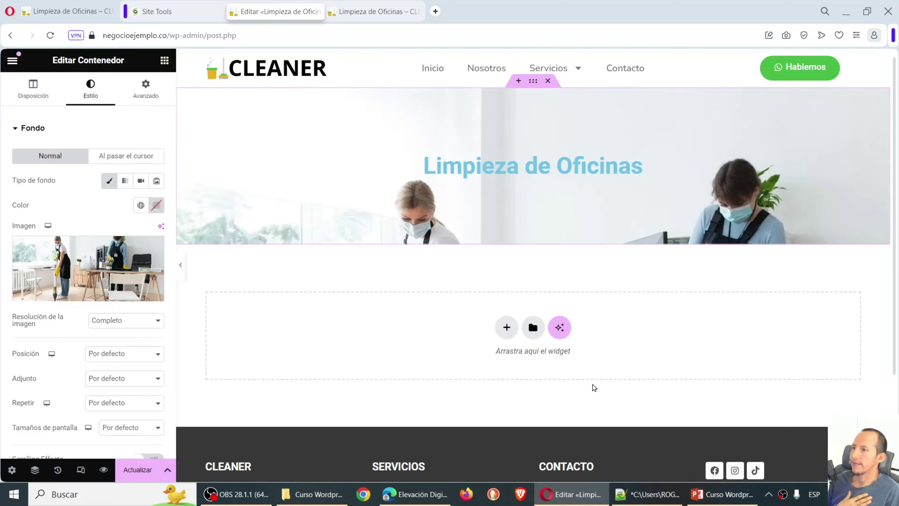
Position the background image at Centro centro and size it to Cubrir
scroll(149, 285, down, 2)
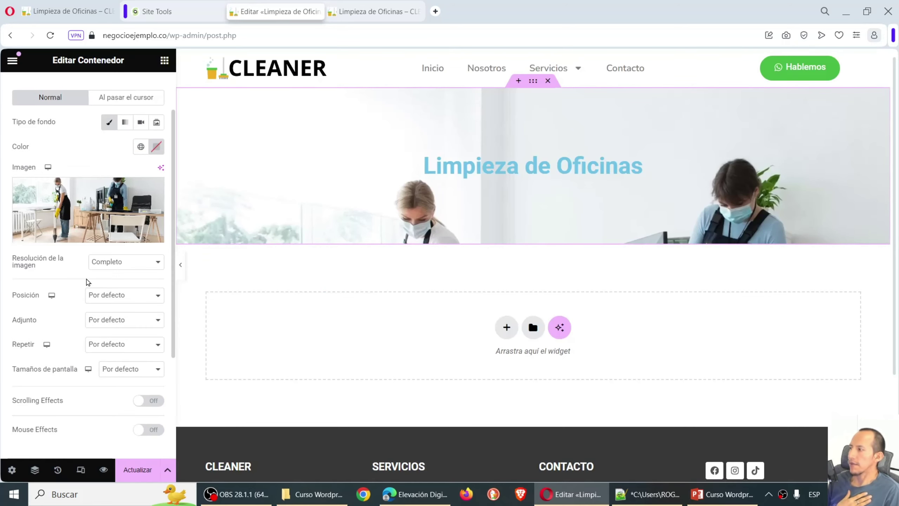
click(115, 305)
click(145, 320)
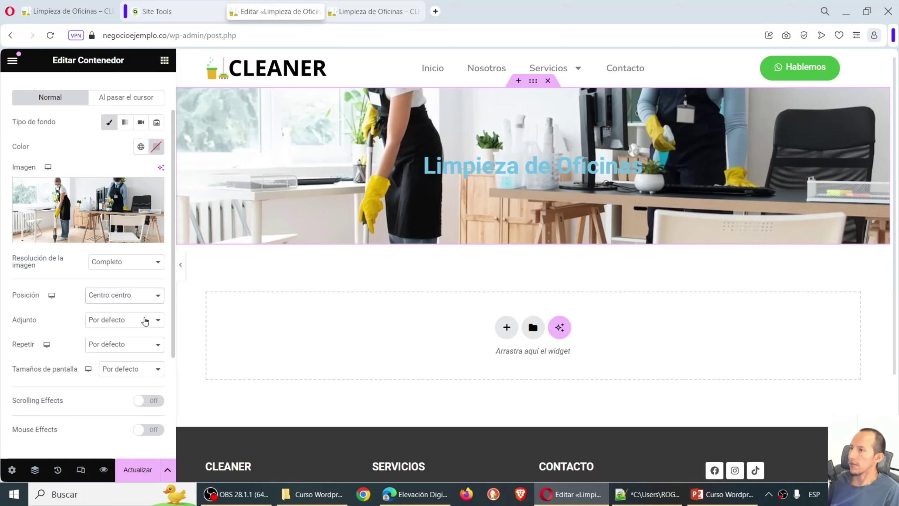
click(140, 321)
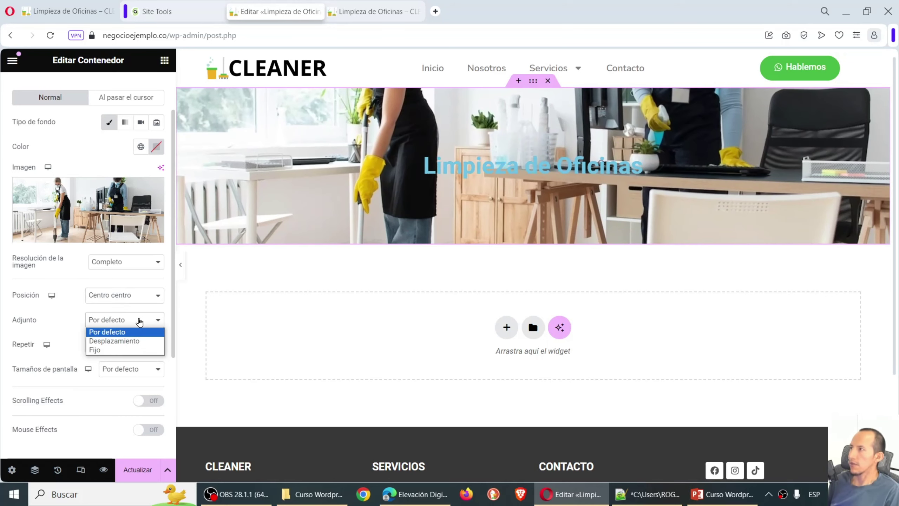
click(1, 365)
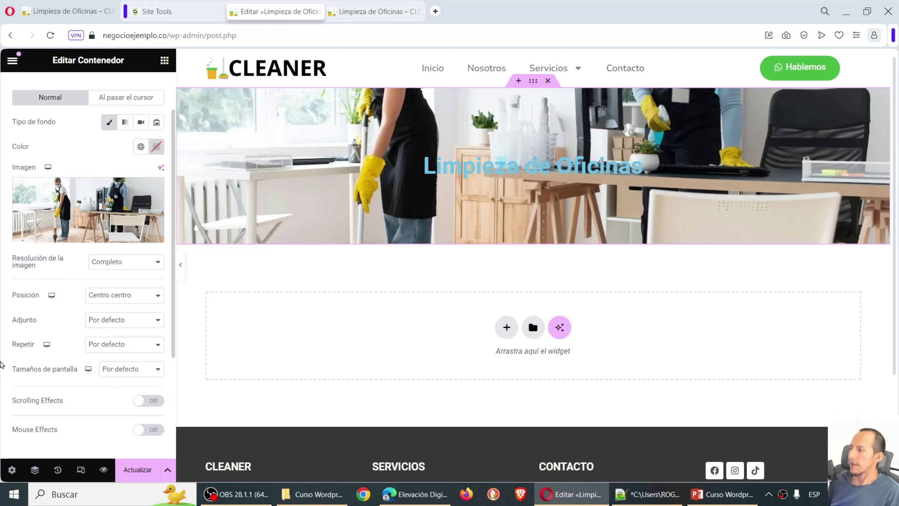
click(131, 373)
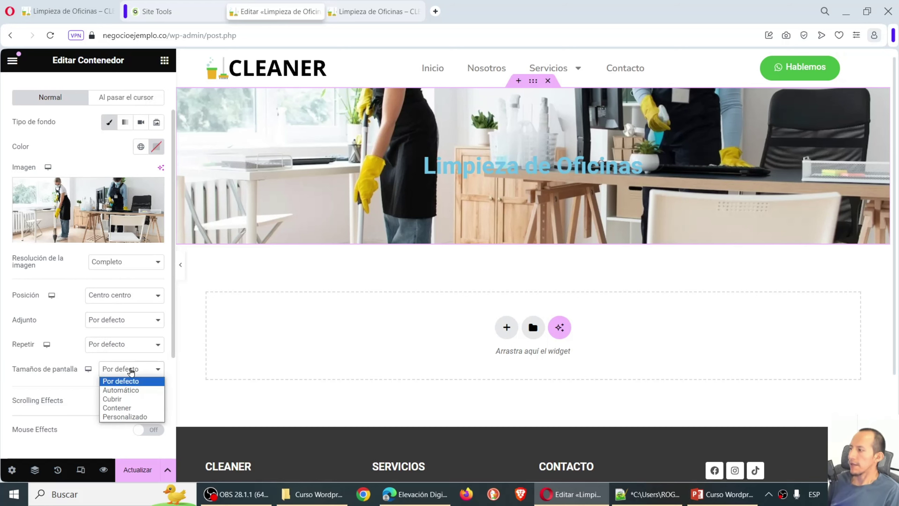
click(131, 399)
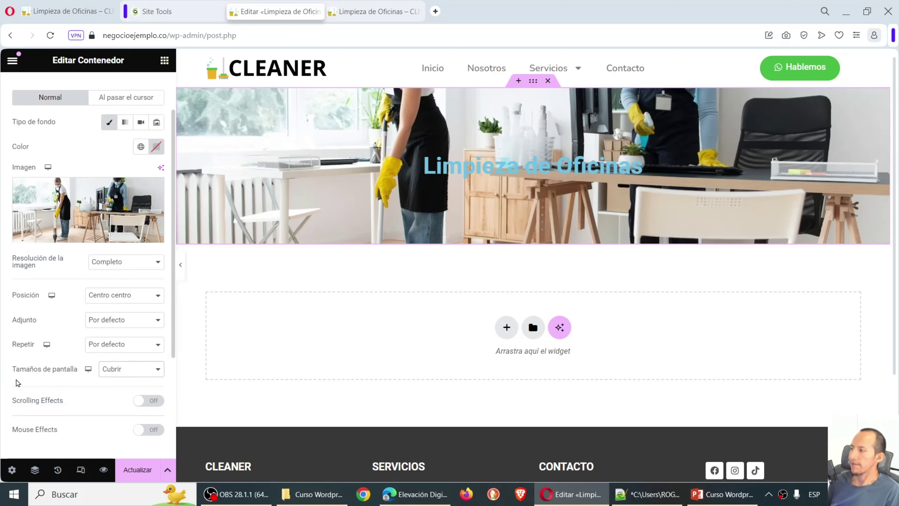
scroll(16, 383, down, 3)
click(83, 365)
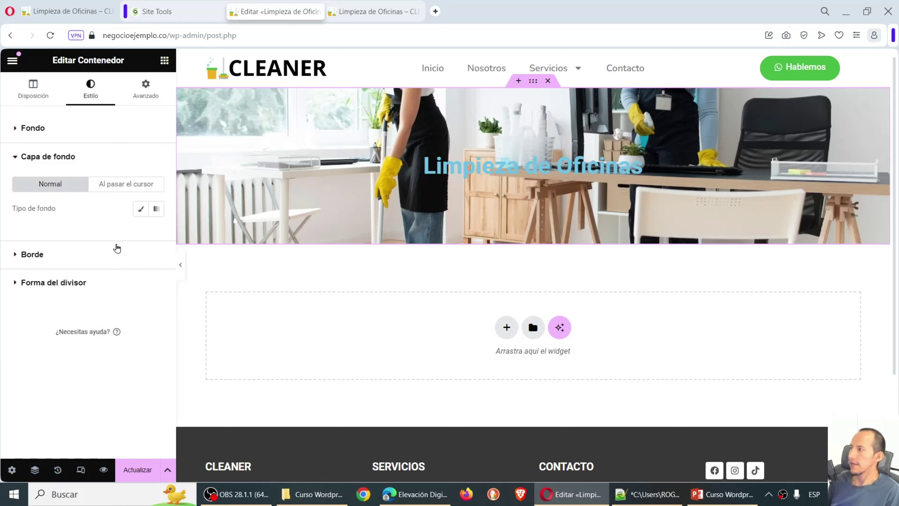
Add a classic black background overlay over the banner photo
click(140, 209)
click(156, 233)
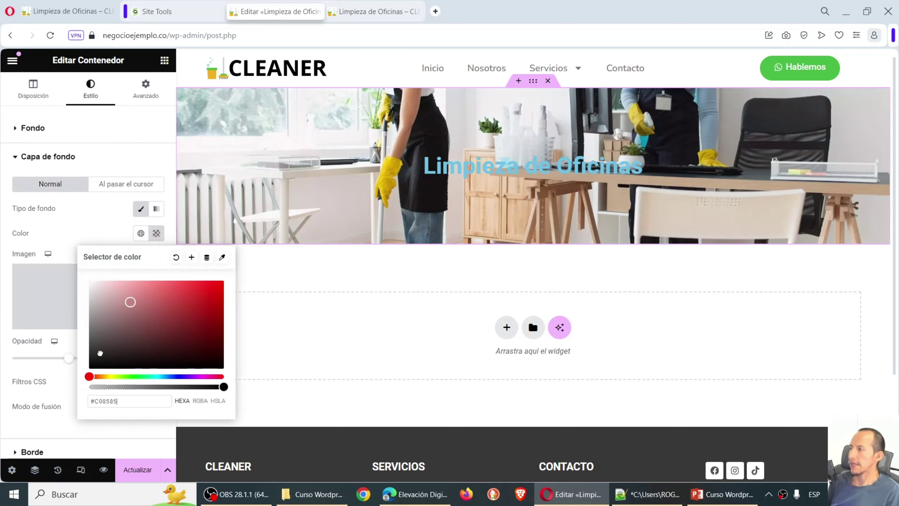
drag(100, 353, 60, 397)
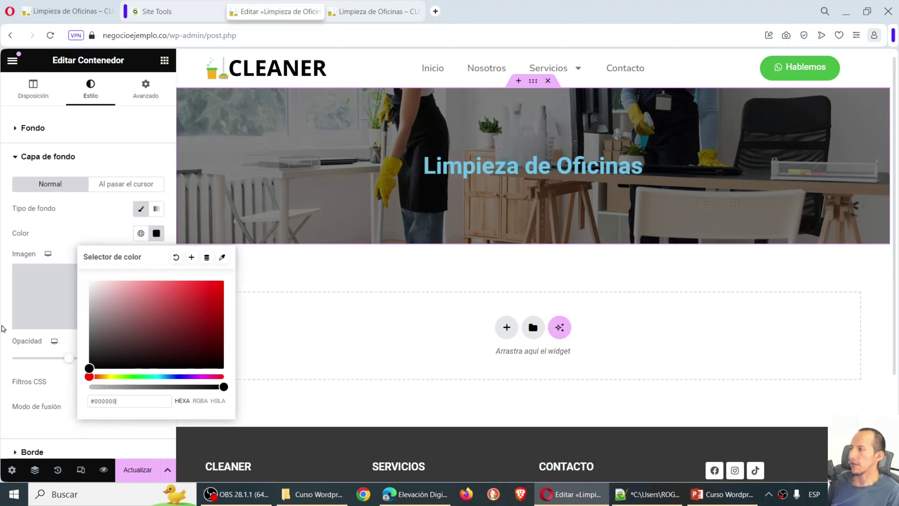
click(156, 233)
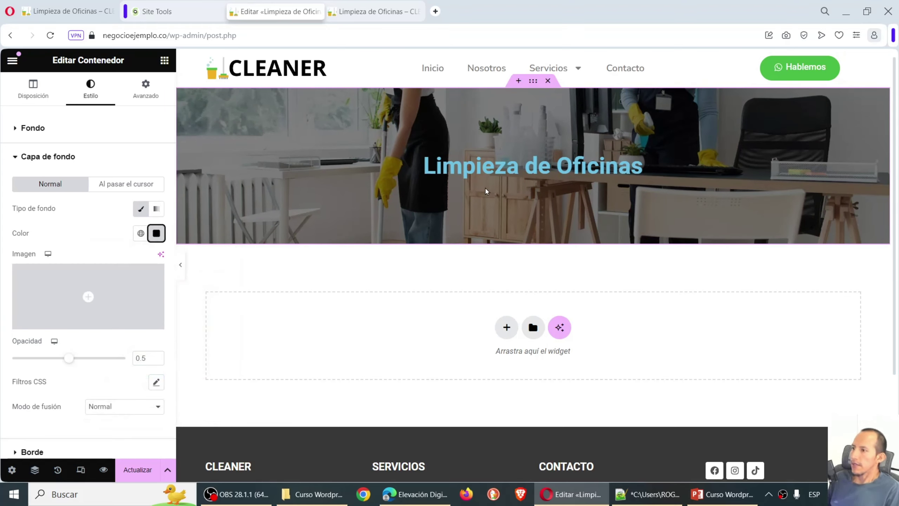
Make the Limpieza de Oficinas heading white (#FFFFFF) with typography size 29
click(512, 165)
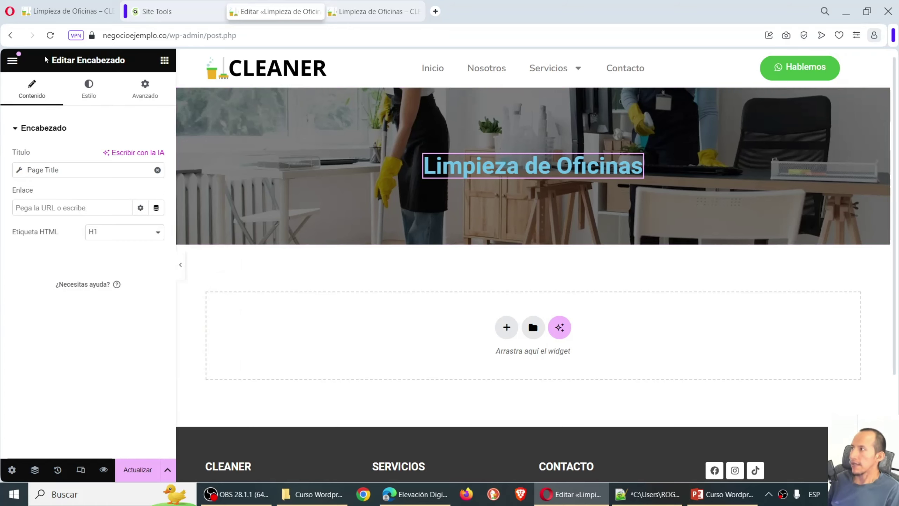
click(97, 86)
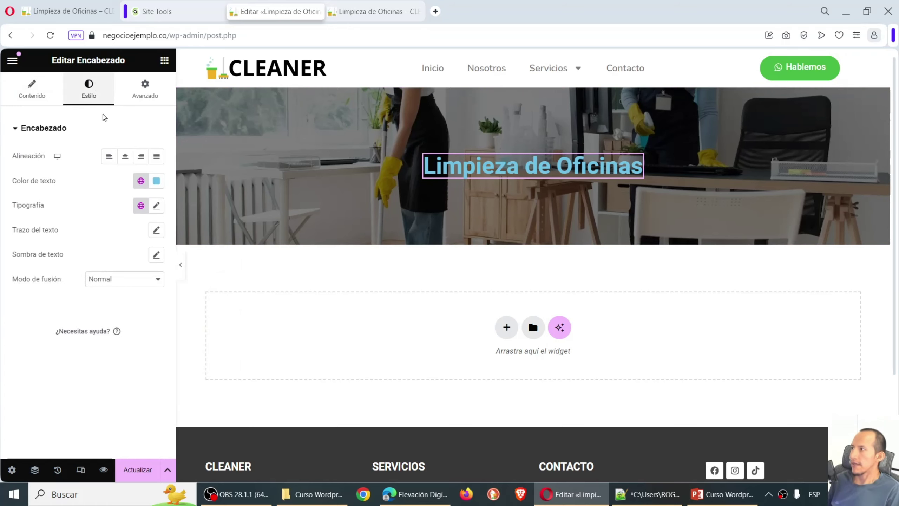
click(157, 181)
text(#FFFFFF)
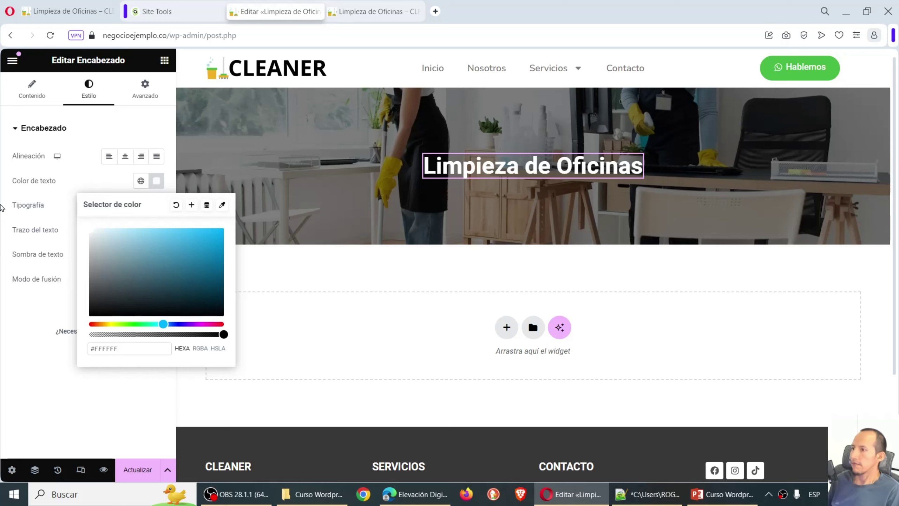
click(156, 181)
click(156, 206)
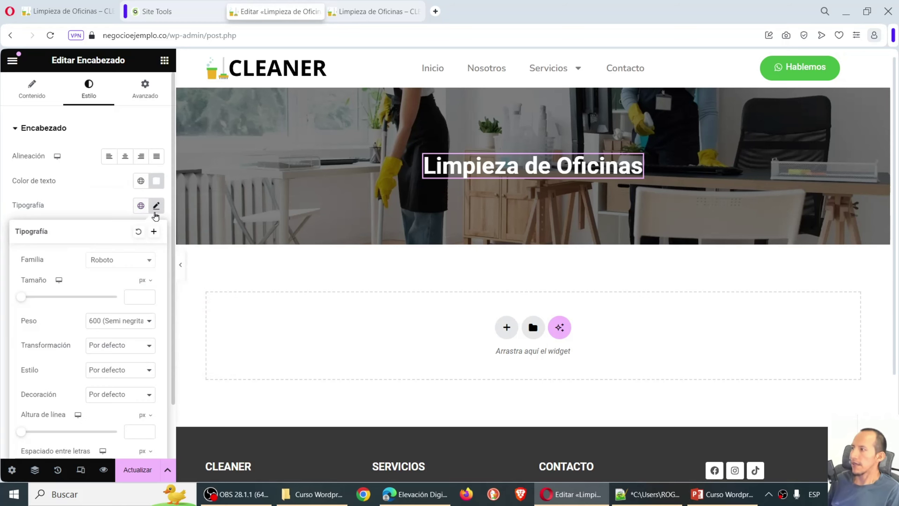
drag(37, 301, 37, 301)
click(157, 207)
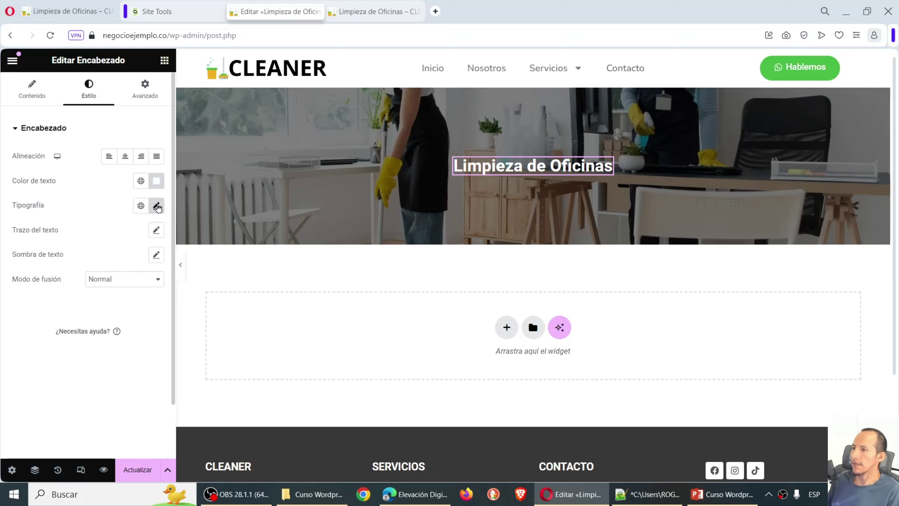
Preview the banner in mobile responsive mode, then return to desktop
click(81, 469)
click(505, 60)
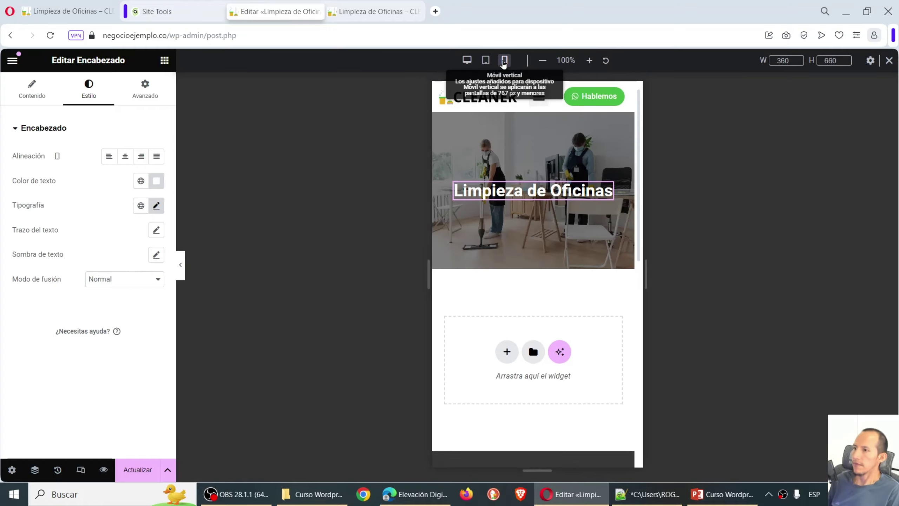
click(181, 266)
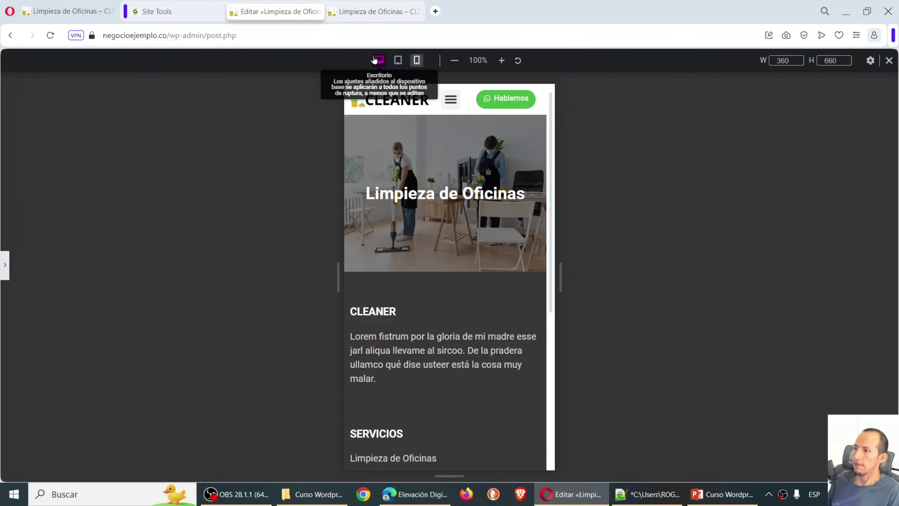
click(375, 60)
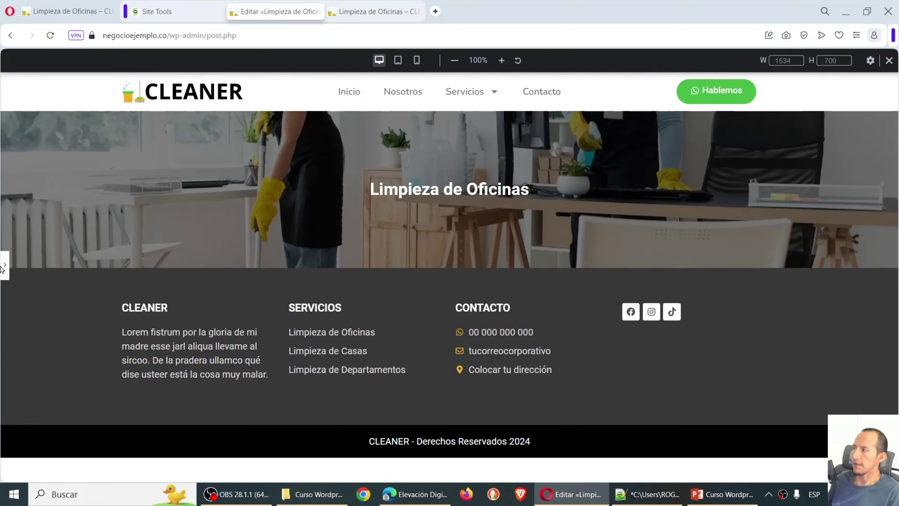
click(4, 266)
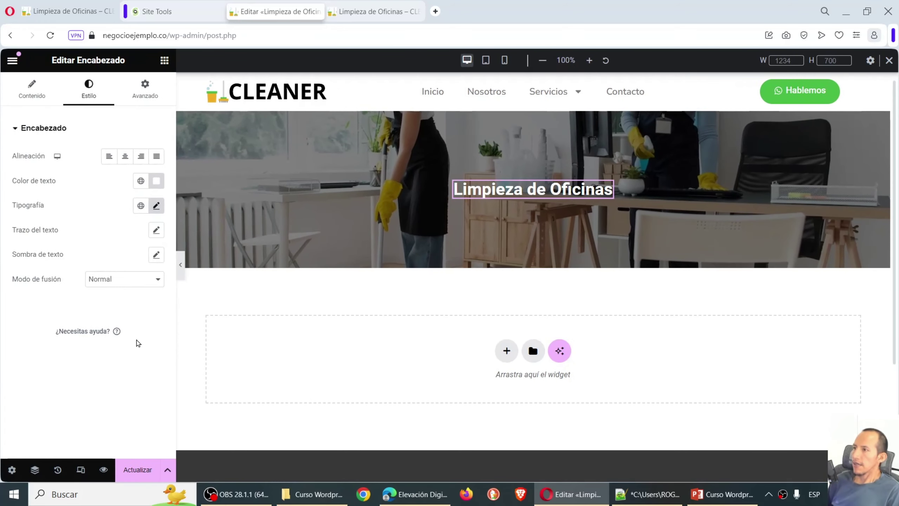
mouse_move(516, 144)
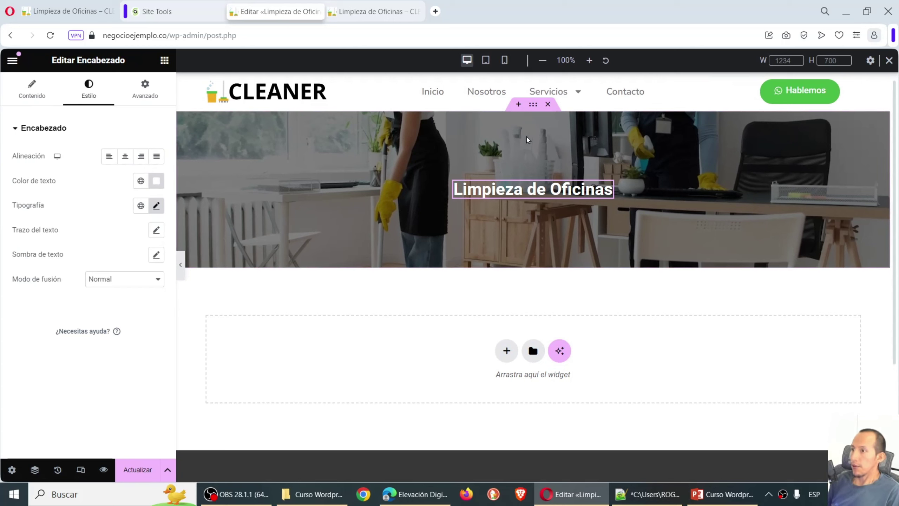
Save the banner container via Guardar como plantilla as 'subtitulo', then close the Biblioteca
click(533, 111)
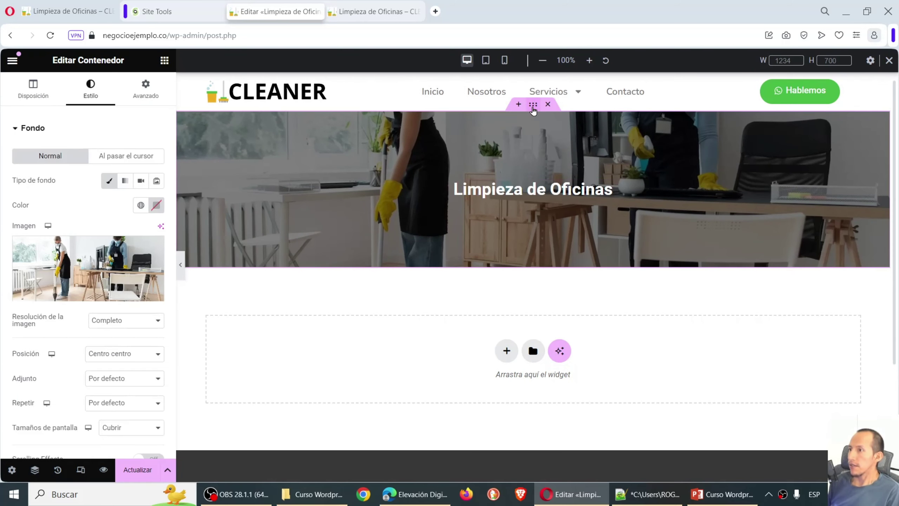
right_click(534, 111)
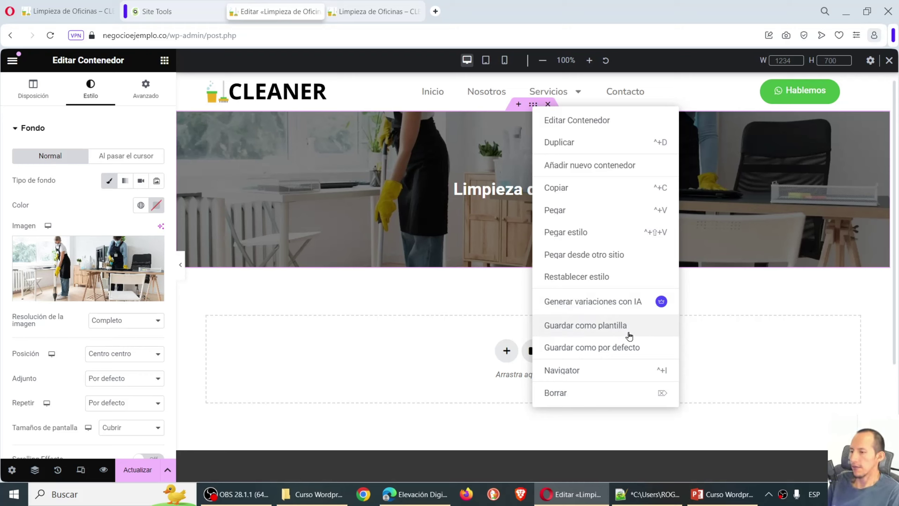
click(586, 325)
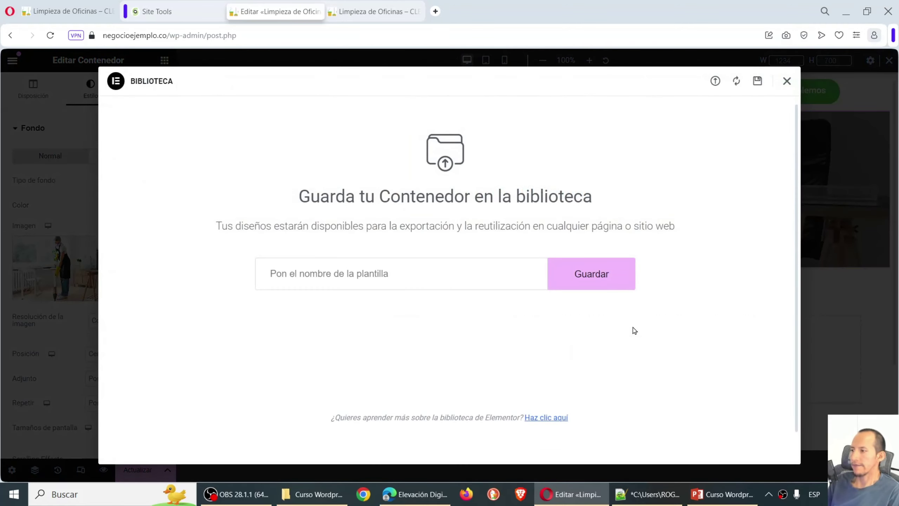
click(364, 281)
text(subtitulo)
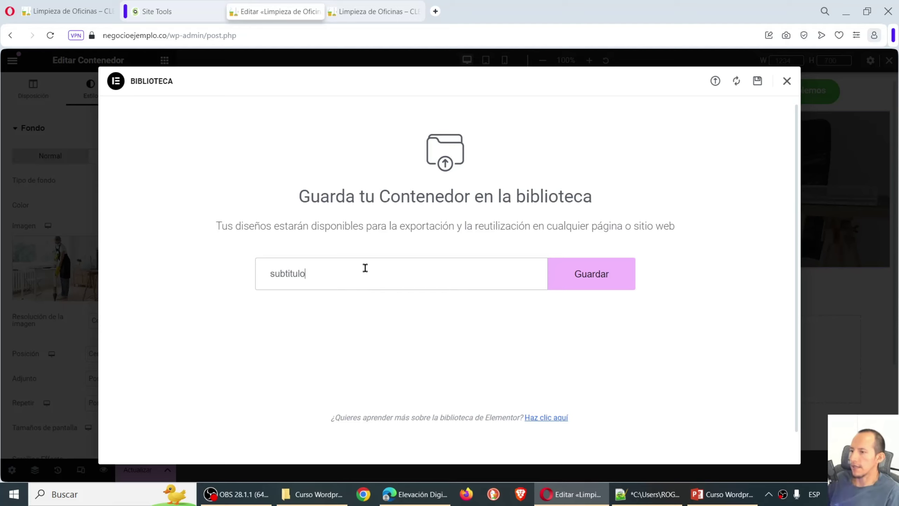
click(611, 279)
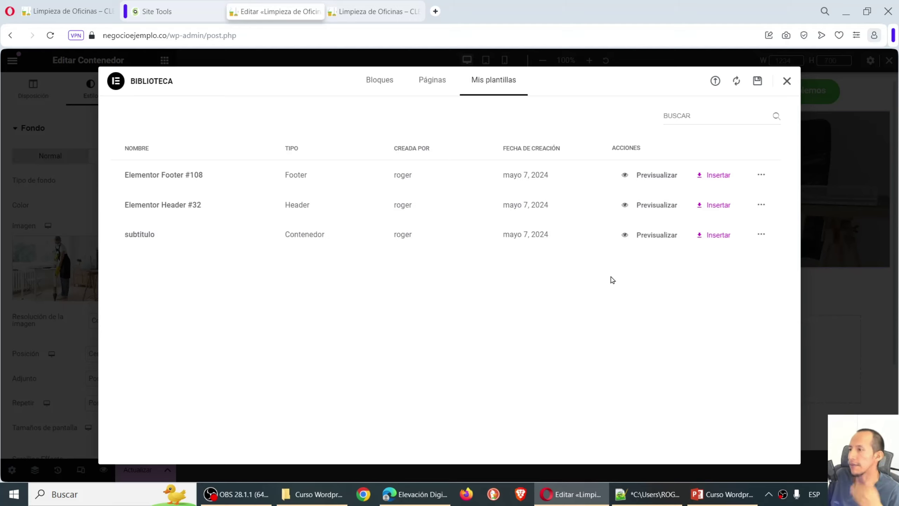
click(787, 81)
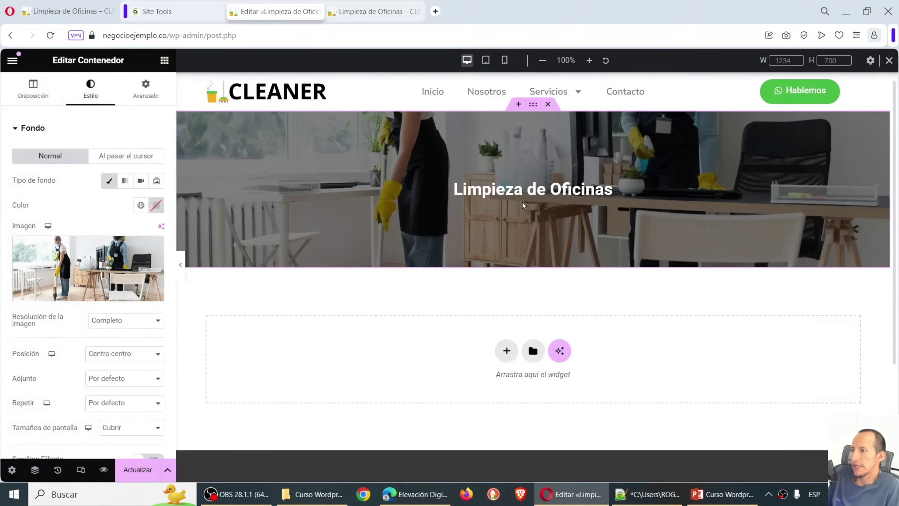
After checking the live page, add a new Flexbox two-column container below the banner
click(38, 8)
scroll(396, 270, down, 3)
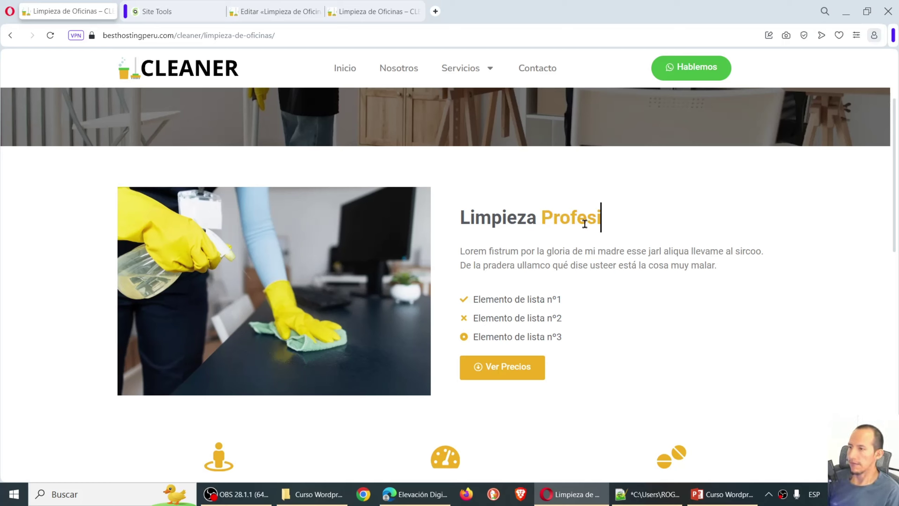
click(301, 11)
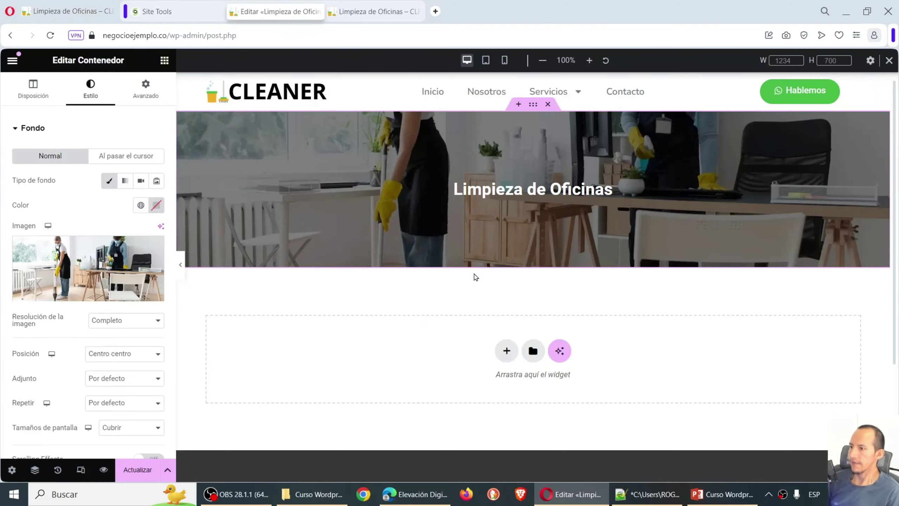
scroll(532, 225, down, 3)
click(507, 239)
click(508, 265)
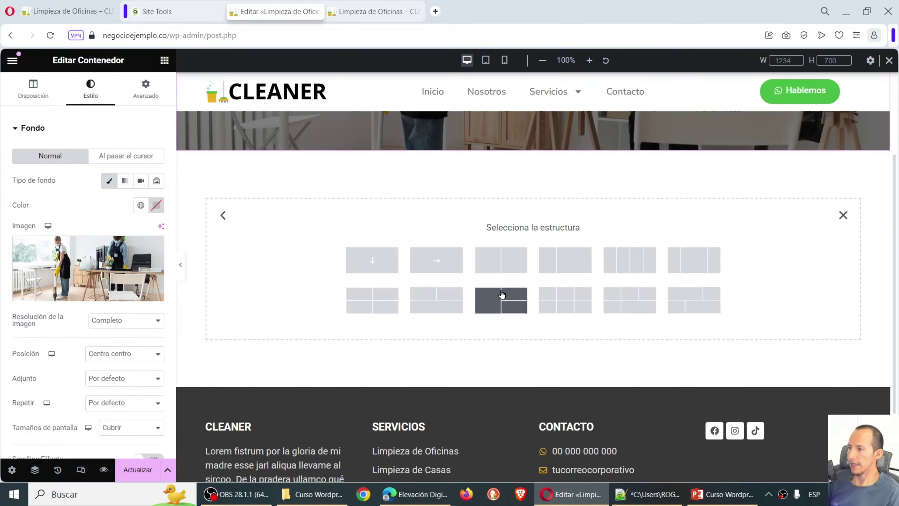
click(508, 265)
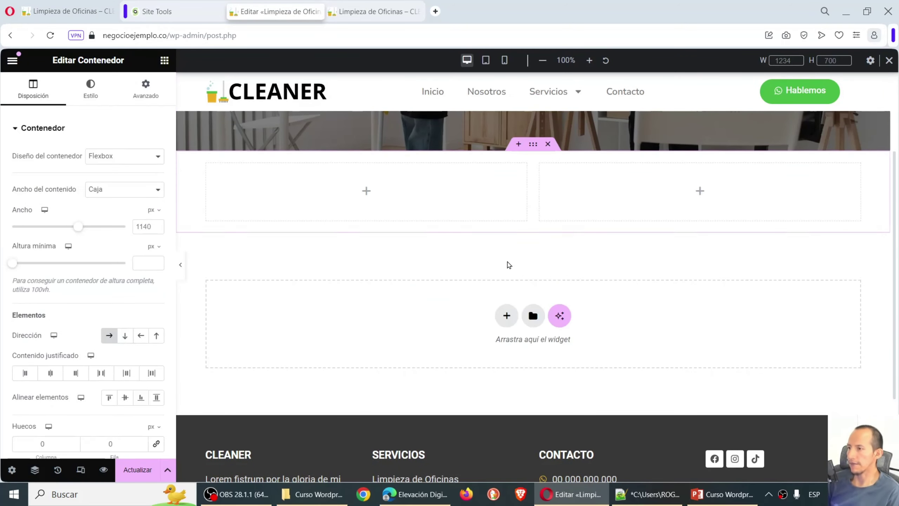
Add an Imagen widget on the left, plus Animated Headline and Editor de texto on the right
click(165, 60)
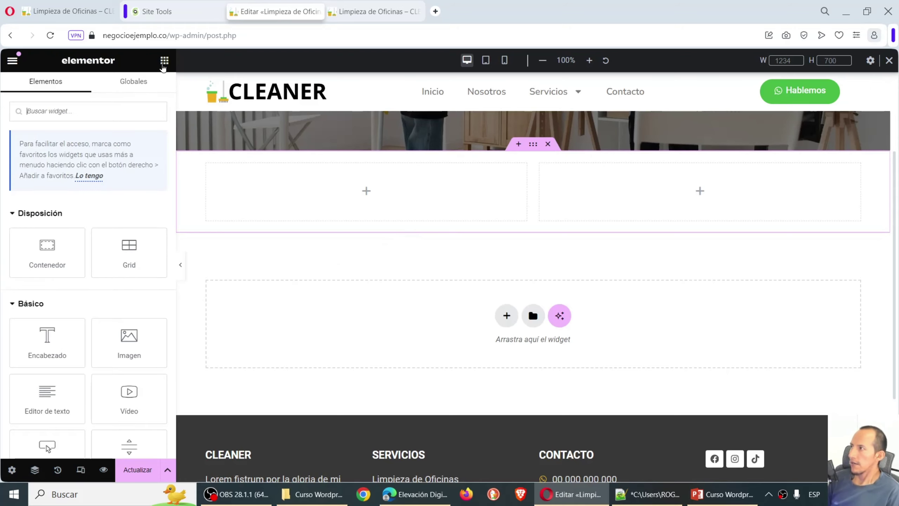
drag(129, 342, 357, 183)
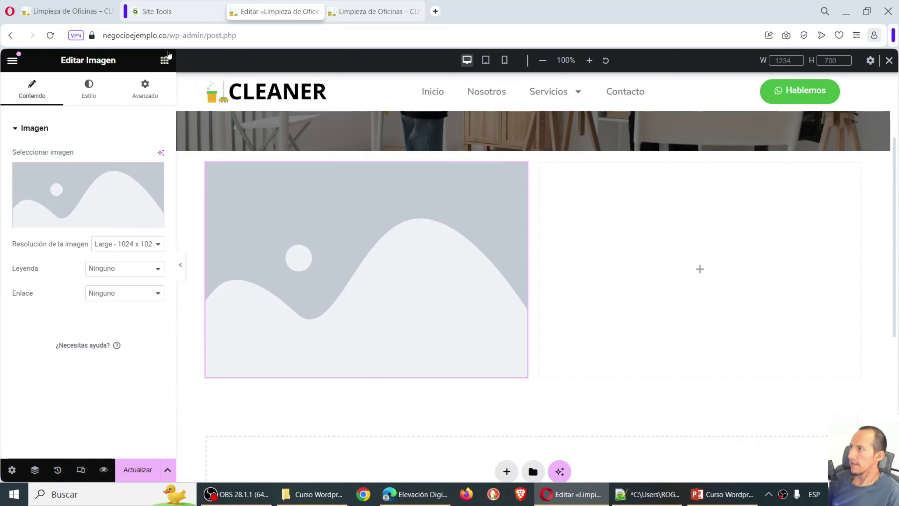
click(164, 60)
text(anim)
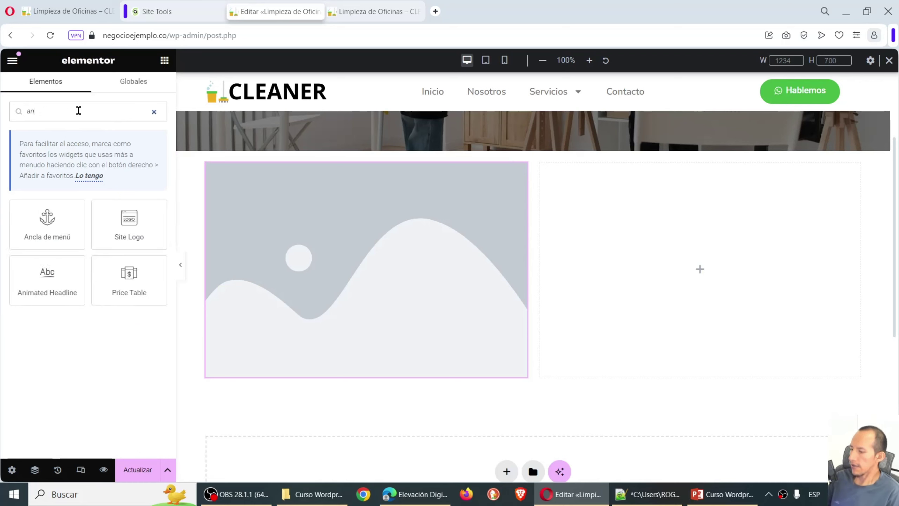
drag(46, 223, 605, 251)
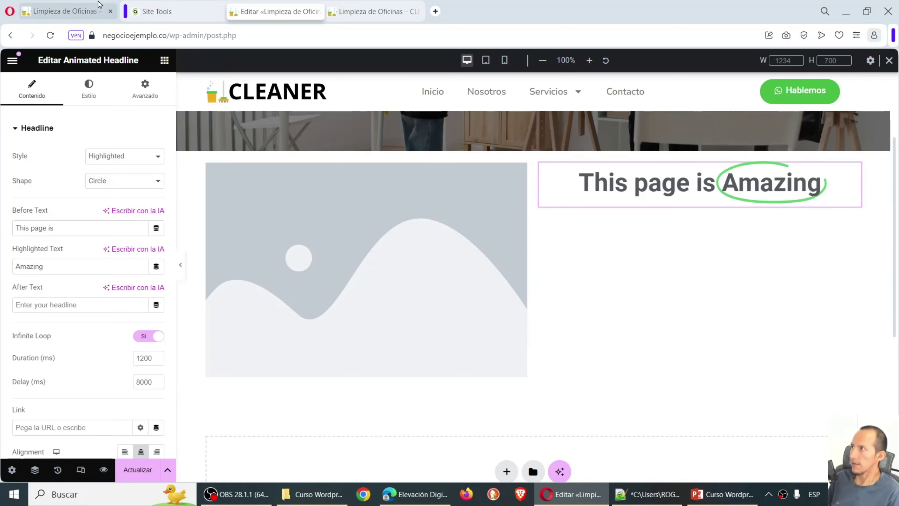
click(375, 11)
click(274, 11)
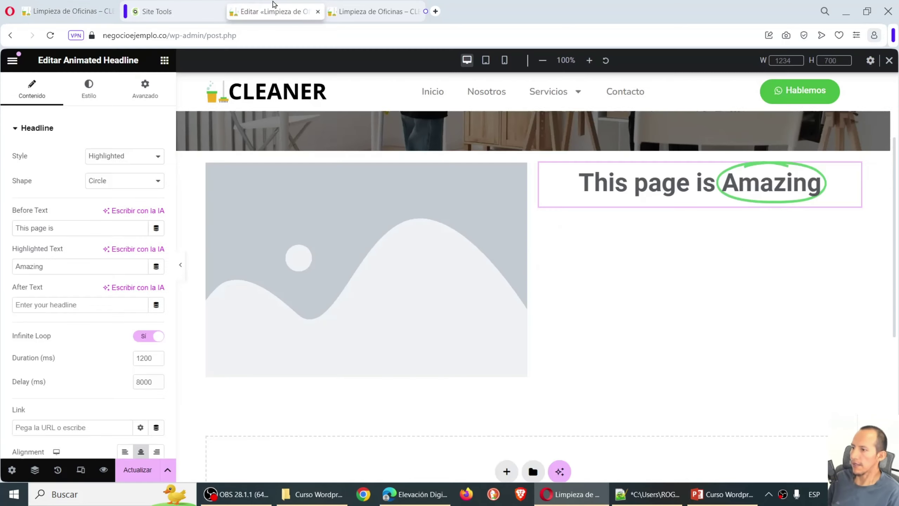
click(165, 60)
drag(48, 400, 702, 203)
Add a Listado de iconos and a Botón below the text block
click(164, 60)
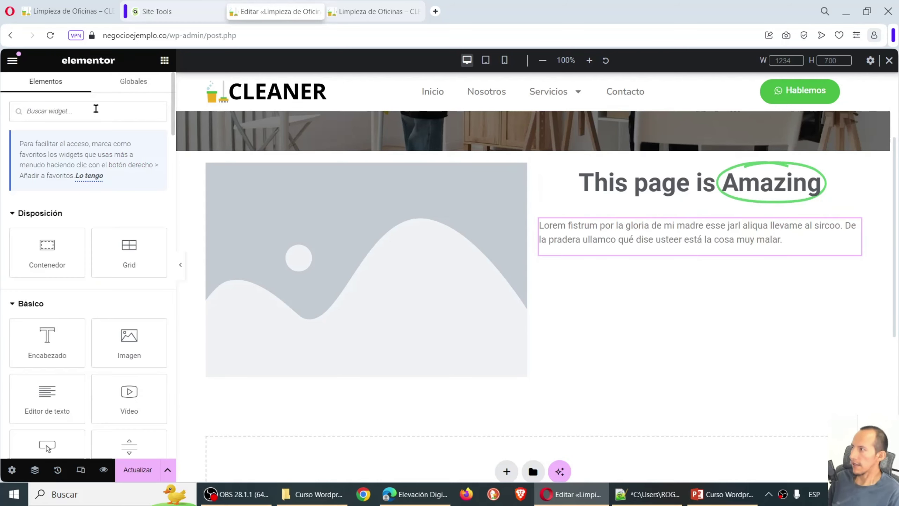
text(l)
key(BackSpace)
text(list)
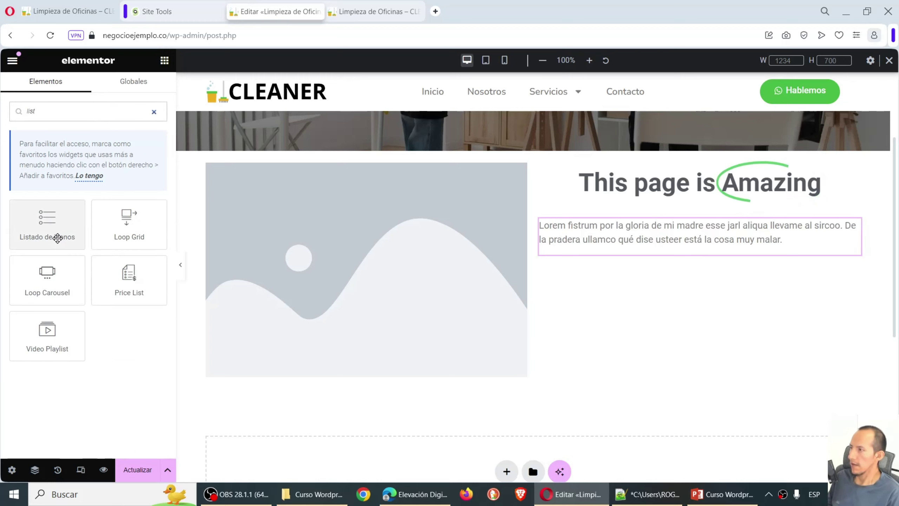
drag(56, 235, 650, 253)
click(164, 60)
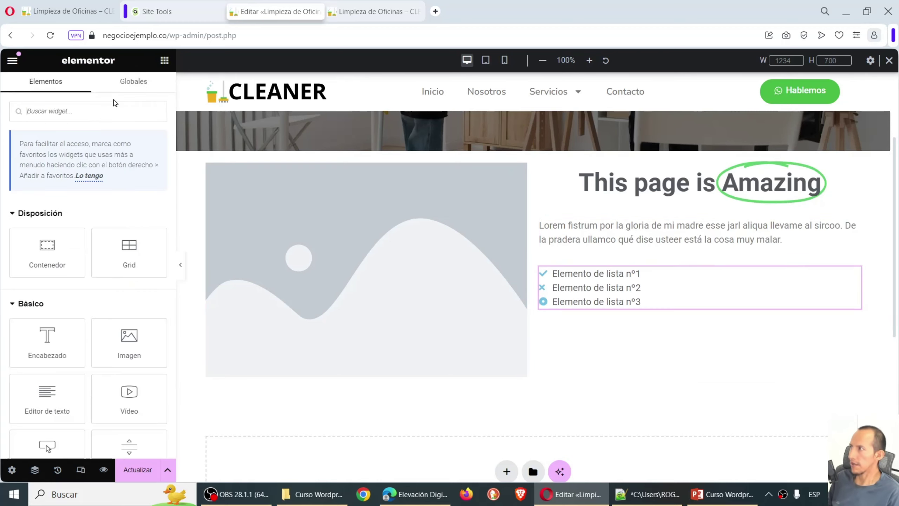
text(bot)
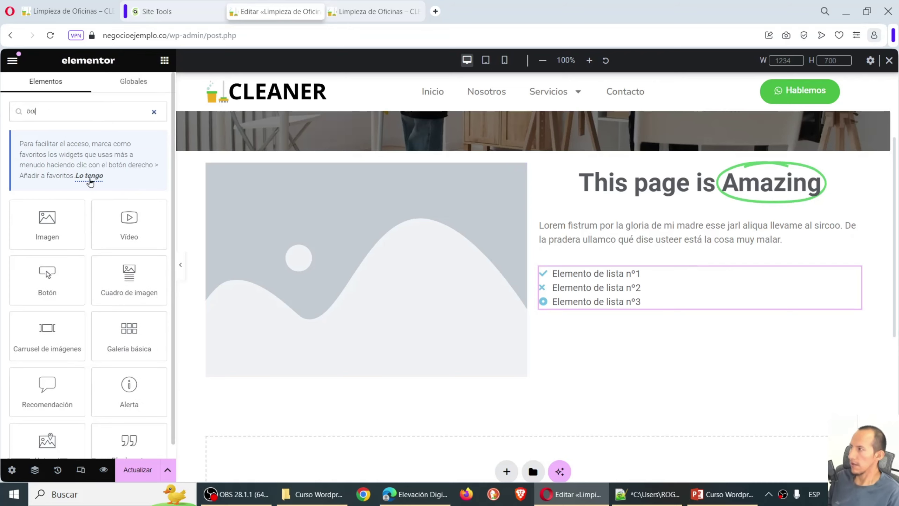
drag(90, 261, 666, 307)
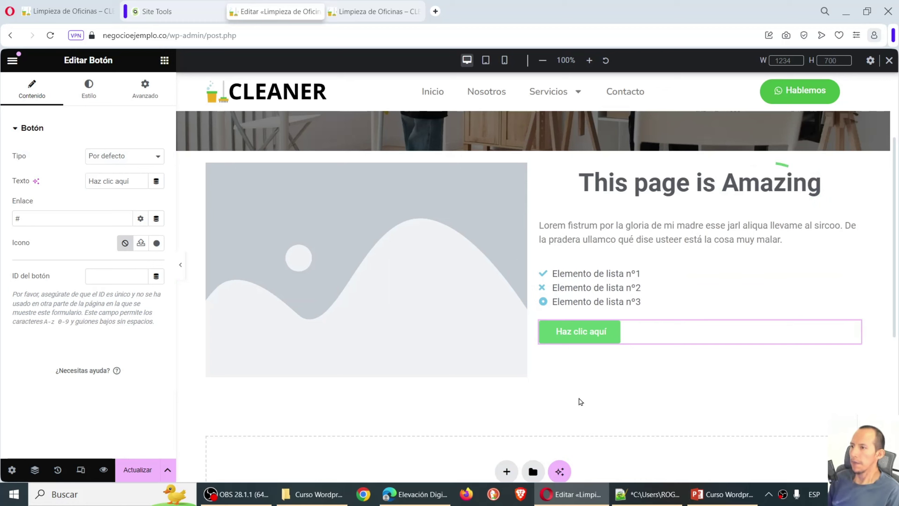
Give the two-column container 50 top and bottom margins
click(534, 145)
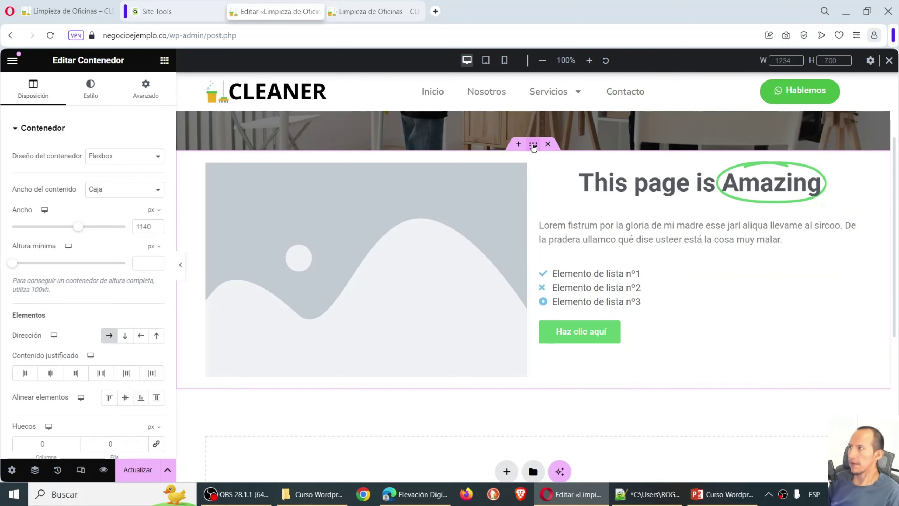
click(145, 91)
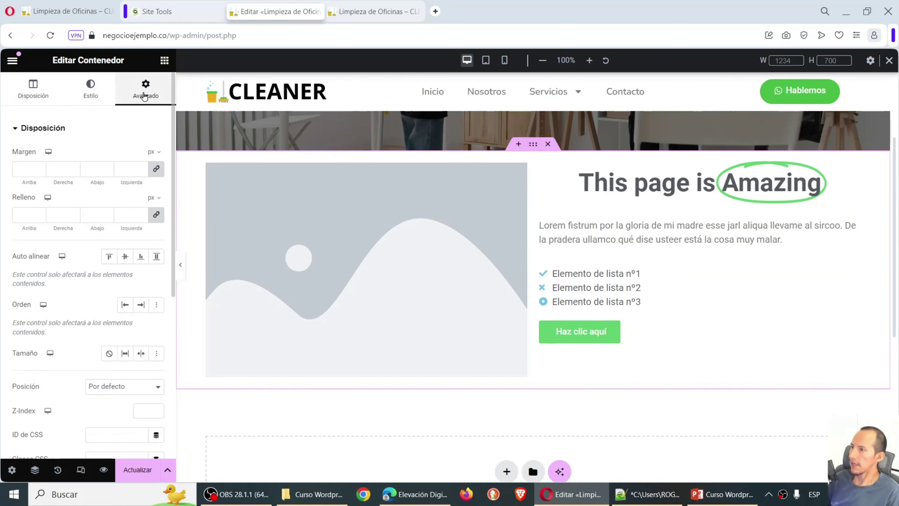
click(158, 172)
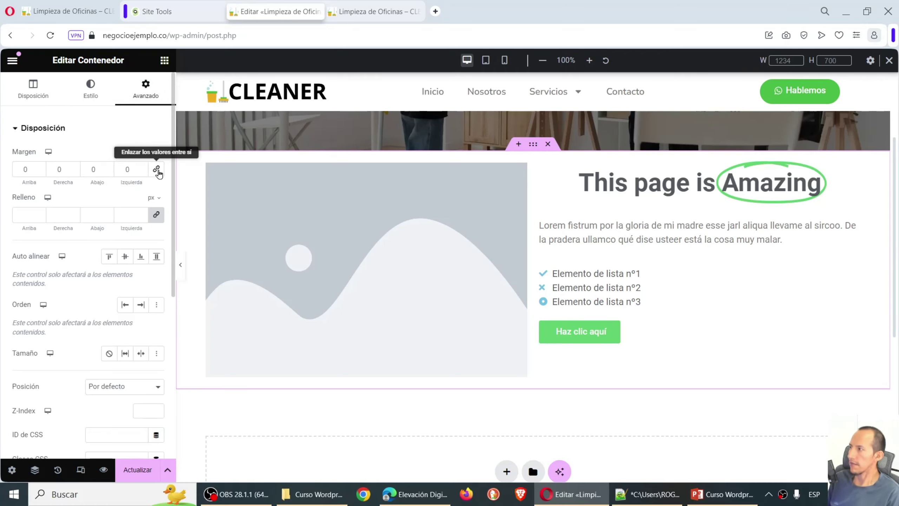
click(19, 171)
text(50)
click(94, 169)
text(50)
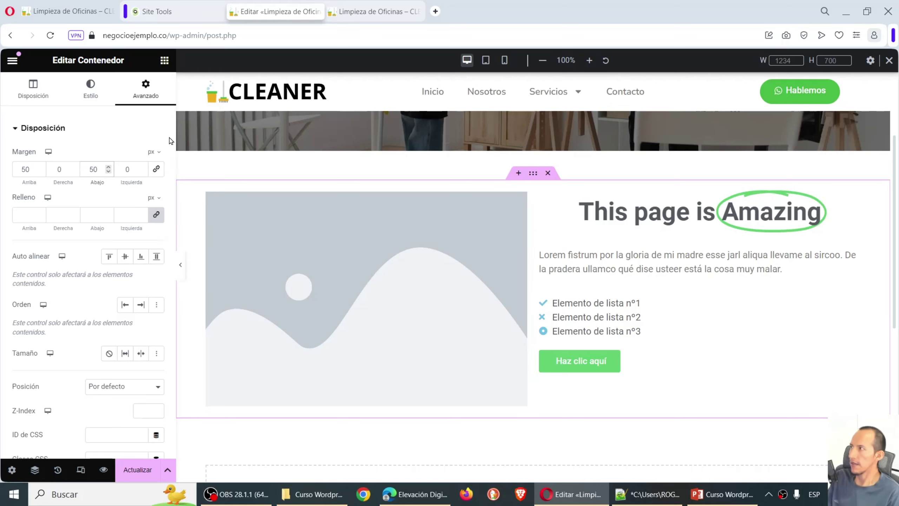
Centre the container's items vertically and set a 40 px gap
click(33, 88)
scroll(25, 262, down, 2)
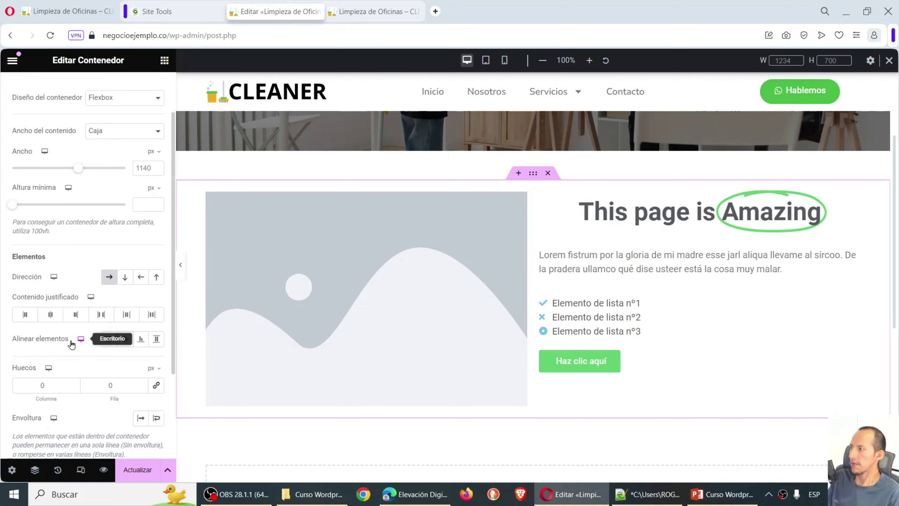
scroll(90, 321, down, 2)
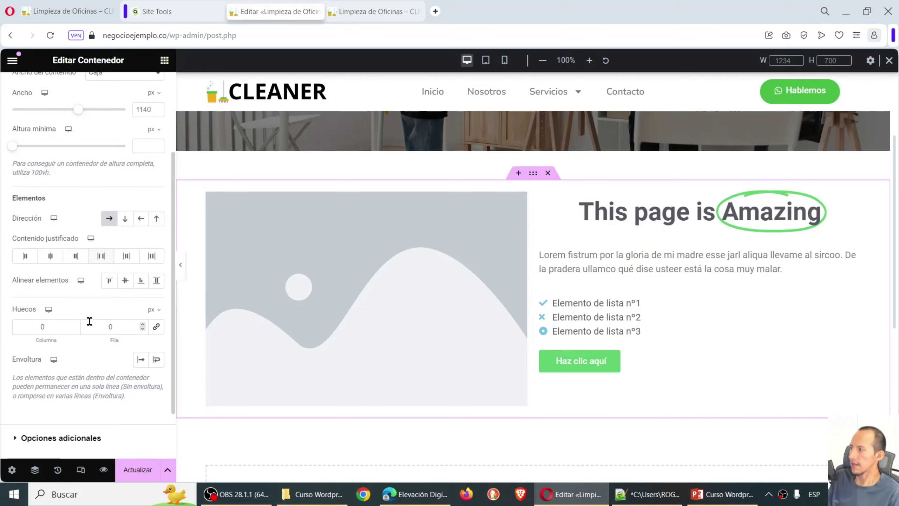
click(125, 283)
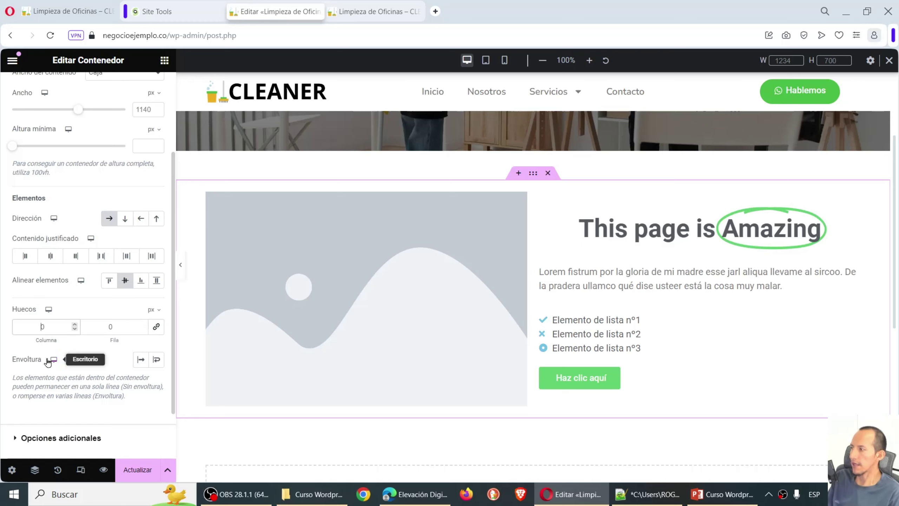
text(4)
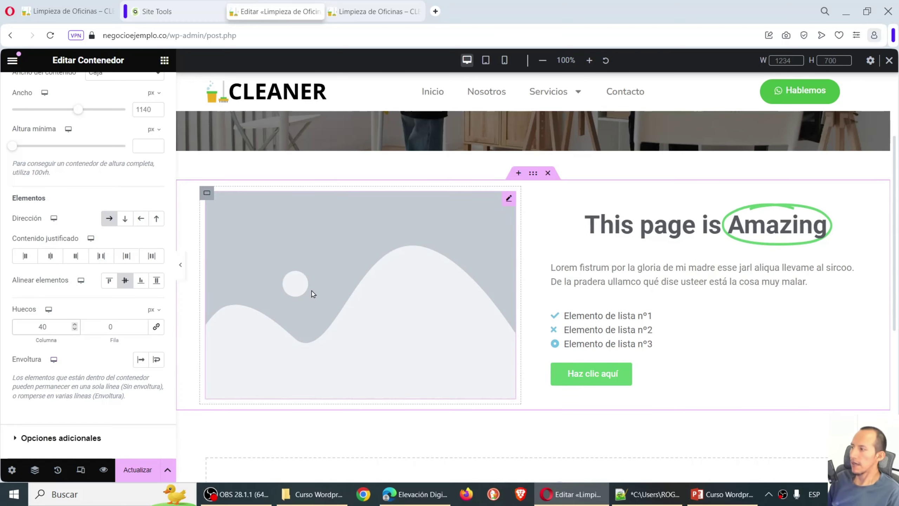
click(329, 253)
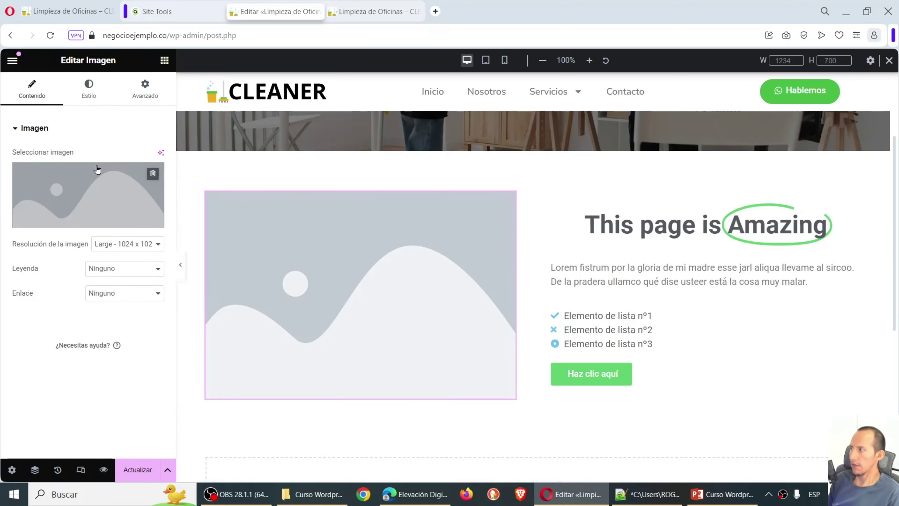
Insert limpieza-de-oficinas.jpg from the media library into the image widget
click(106, 194)
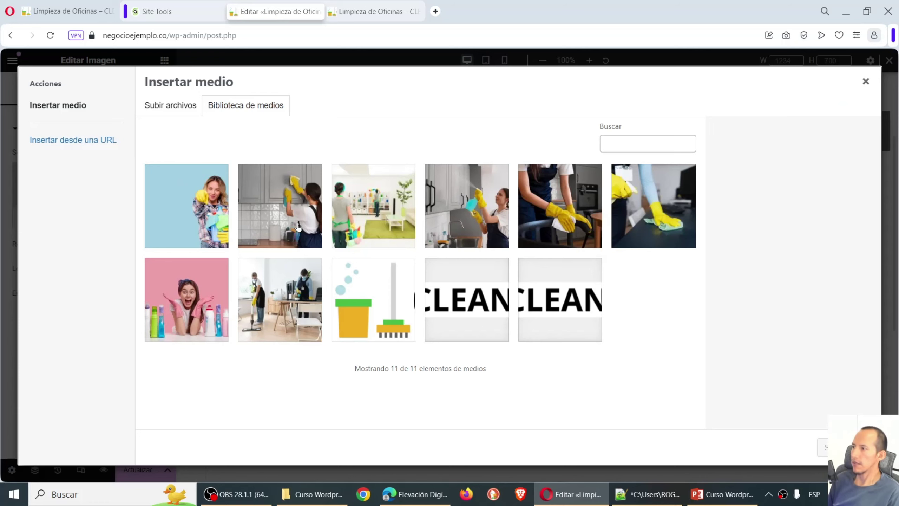
click(554, 203)
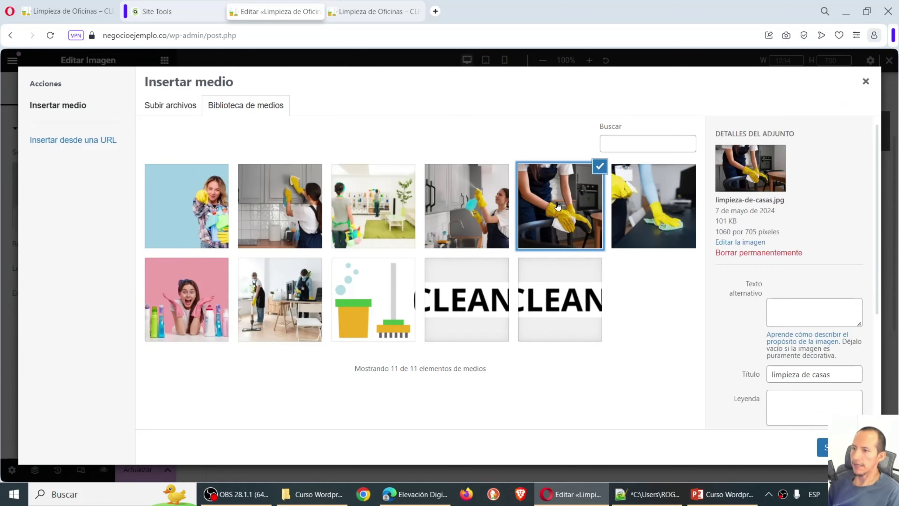
click(654, 194)
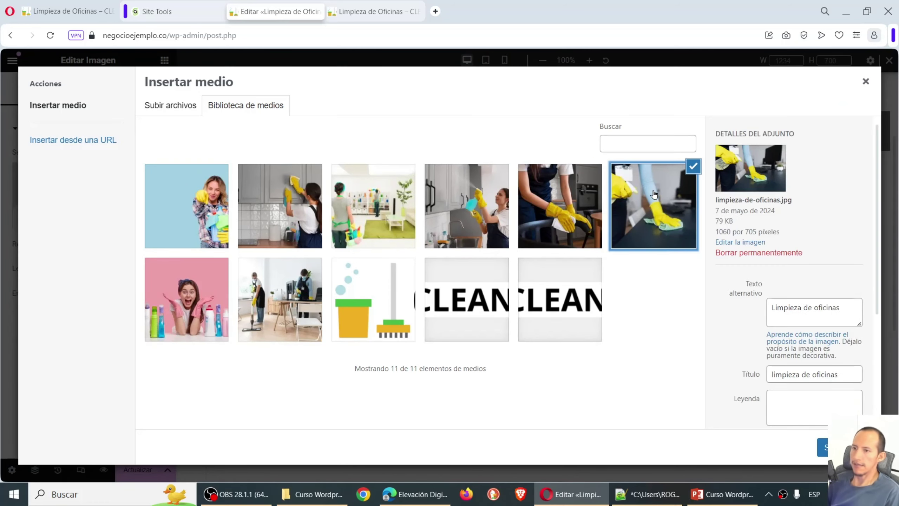
click(824, 447)
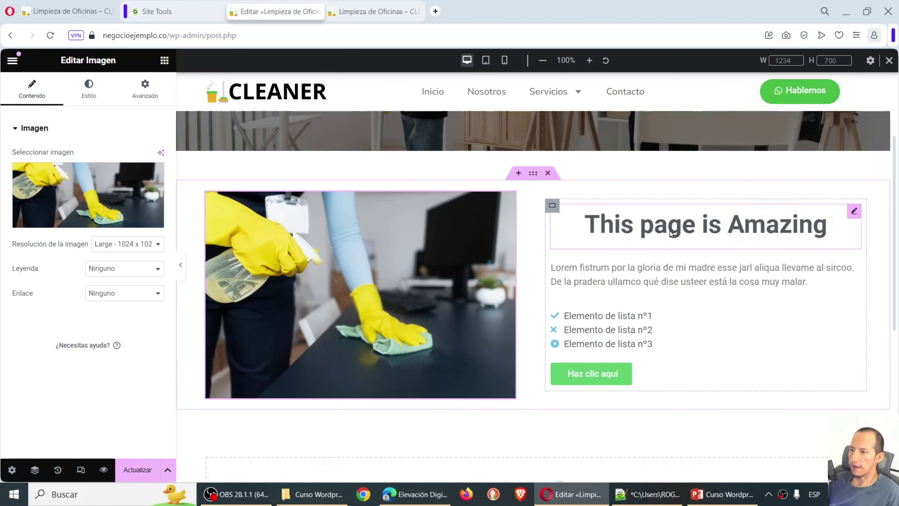
Select the animated headline and compare it with the live reference page
click(718, 227)
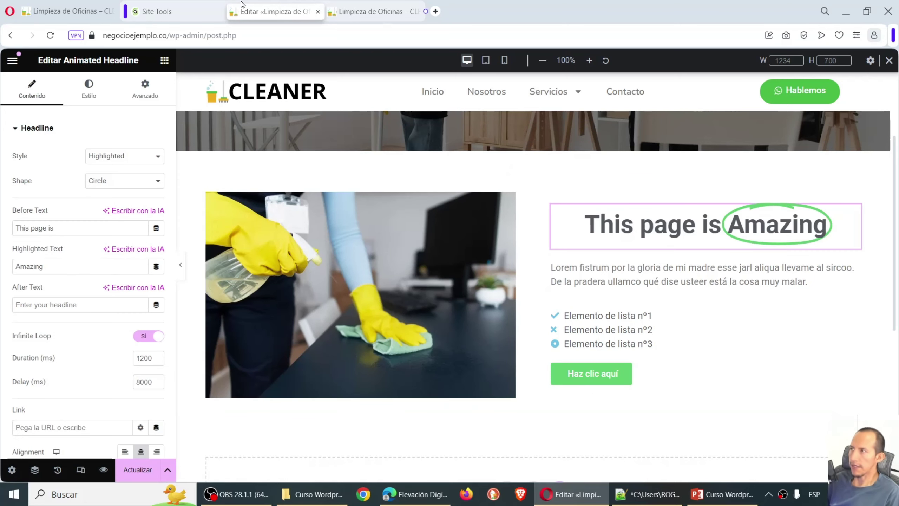
click(39, 4)
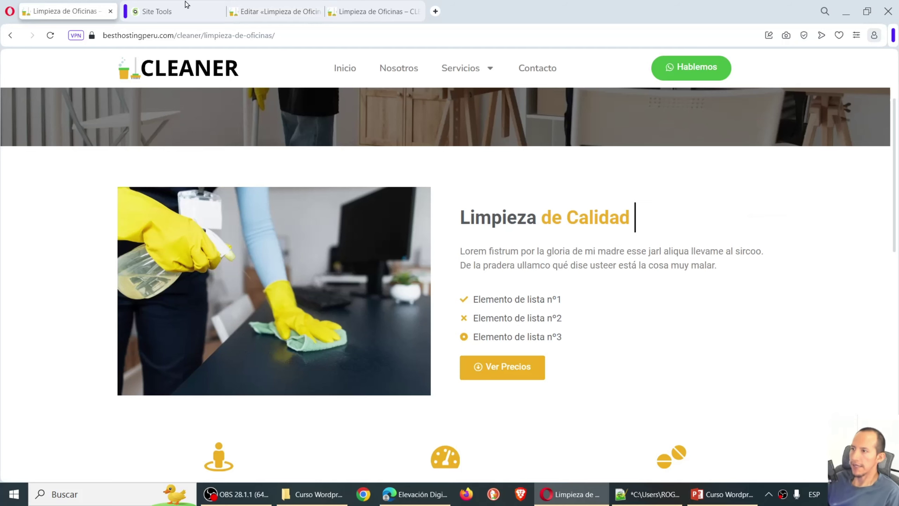
click(373, 10)
key(ctrl+Tab)
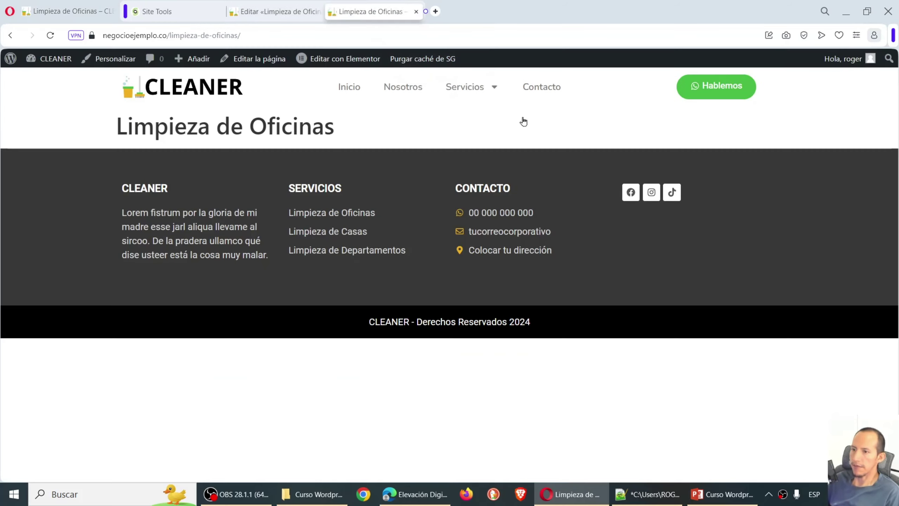
key(ctrl+Tab)
key(ctrl+Tab)
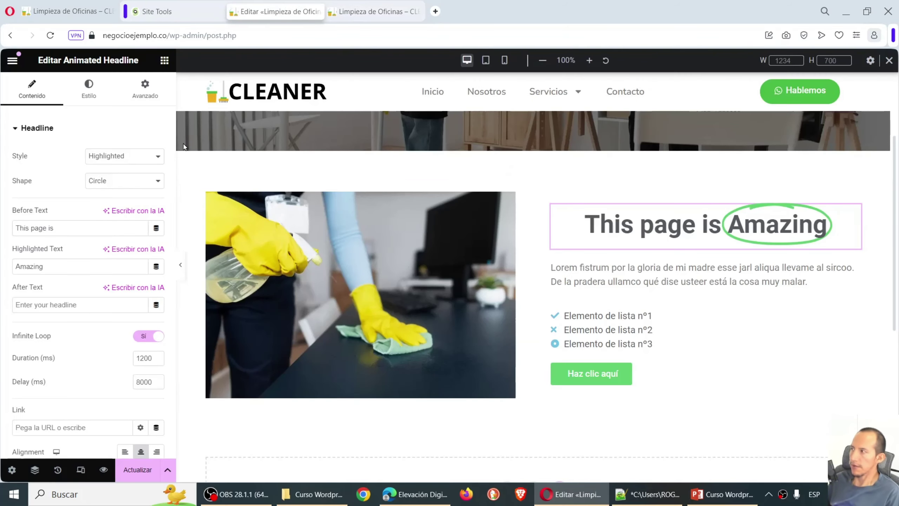
Set the headline to Rotating style with Clip animation and Before Text 'Limpieza'
click(145, 157)
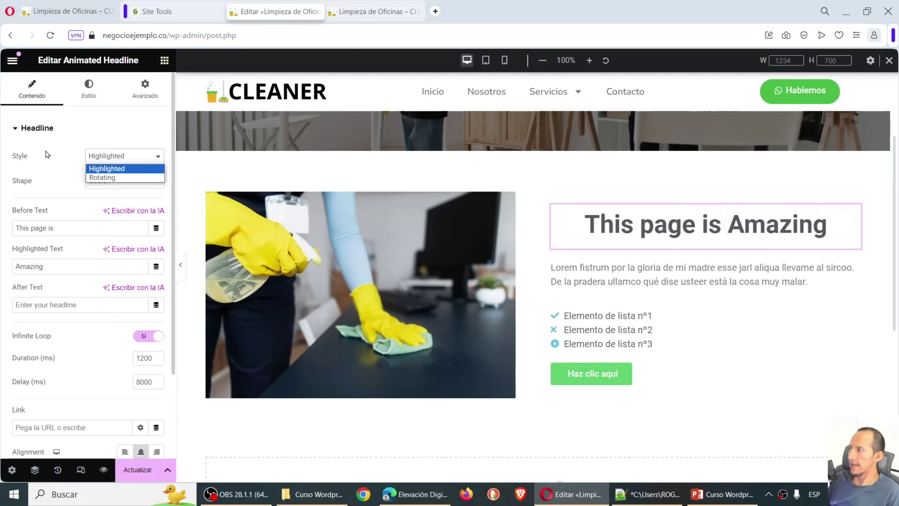
click(113, 178)
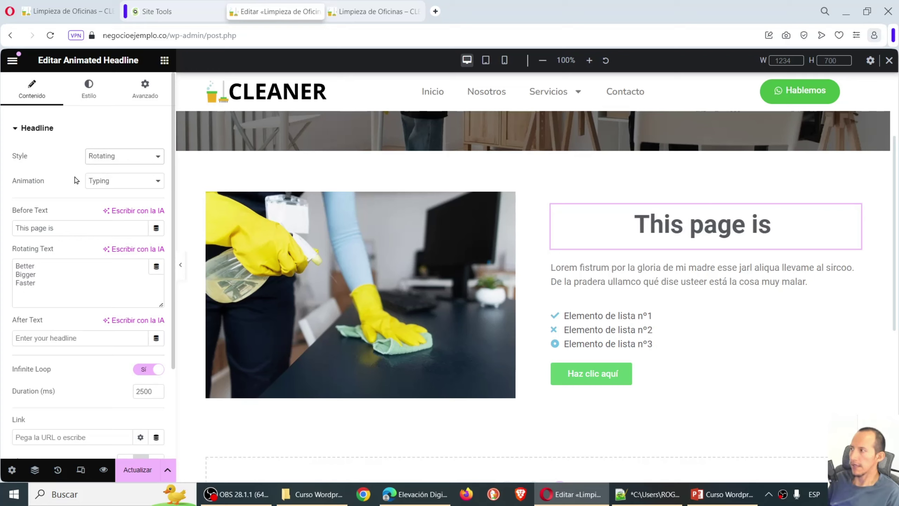
click(117, 181)
click(118, 203)
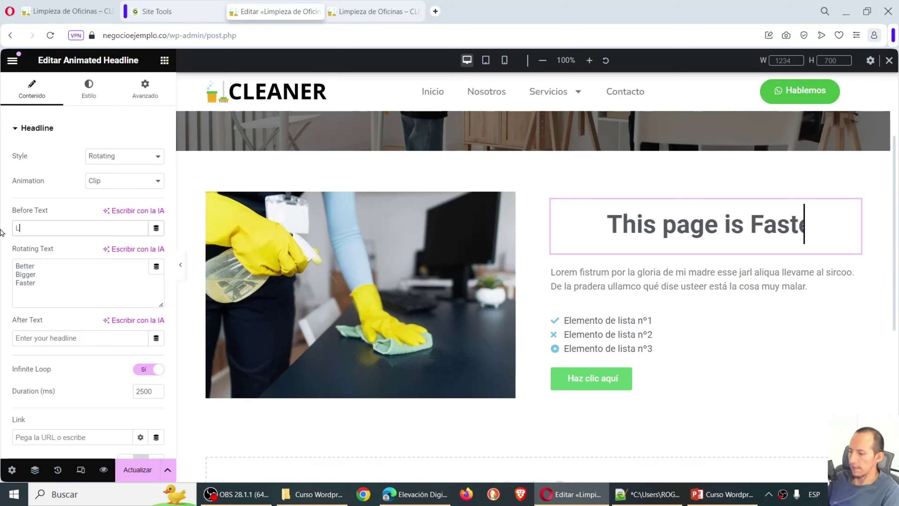
text(Limpieza)
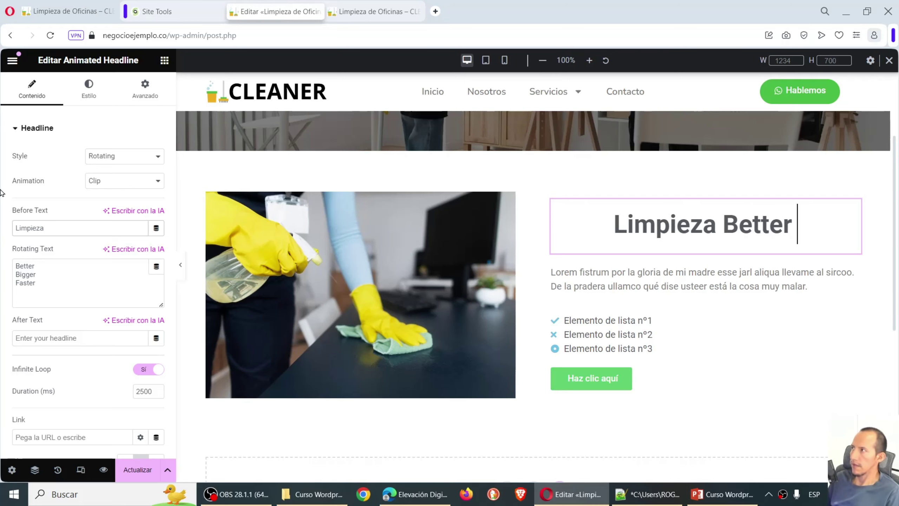
click(84, 4)
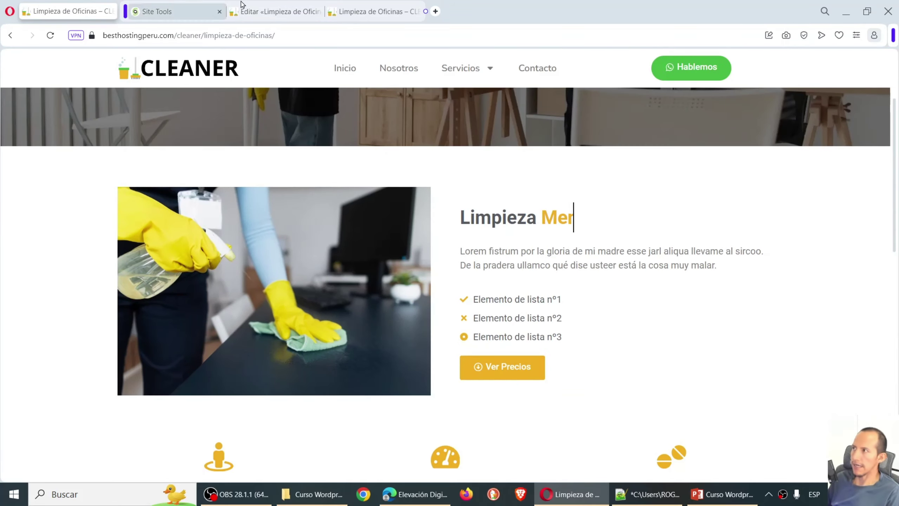
click(263, 11)
Enter rotating words 'de Calidad', 'Profesional', 'Mensual' and set the HTML tag to H2
key(ctrl+a)
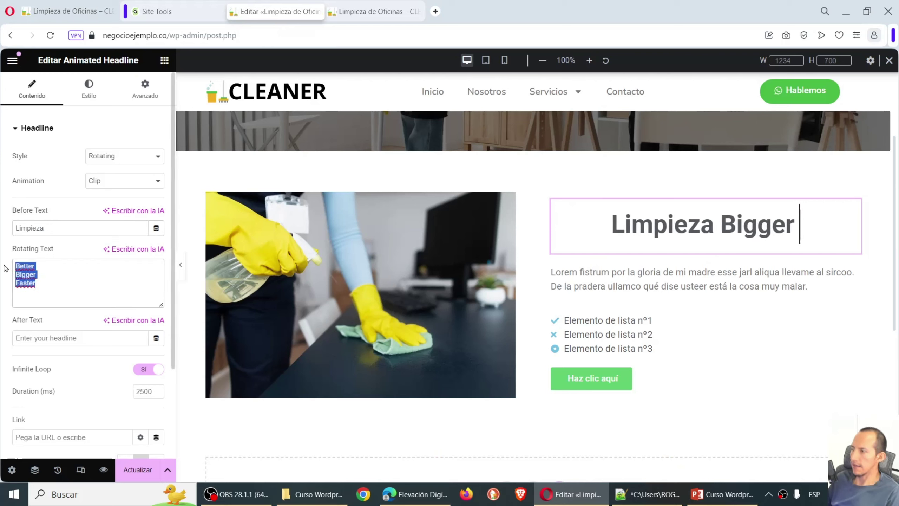
text(de Calida)
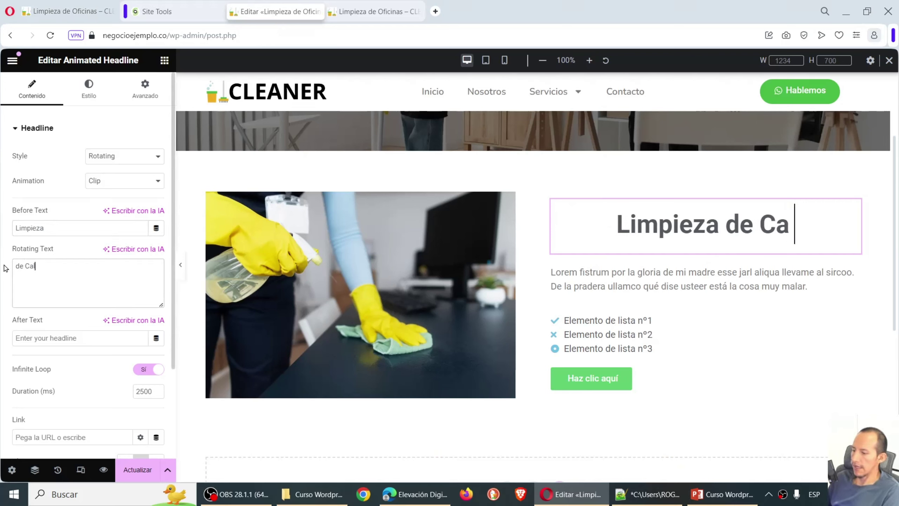
text(d)
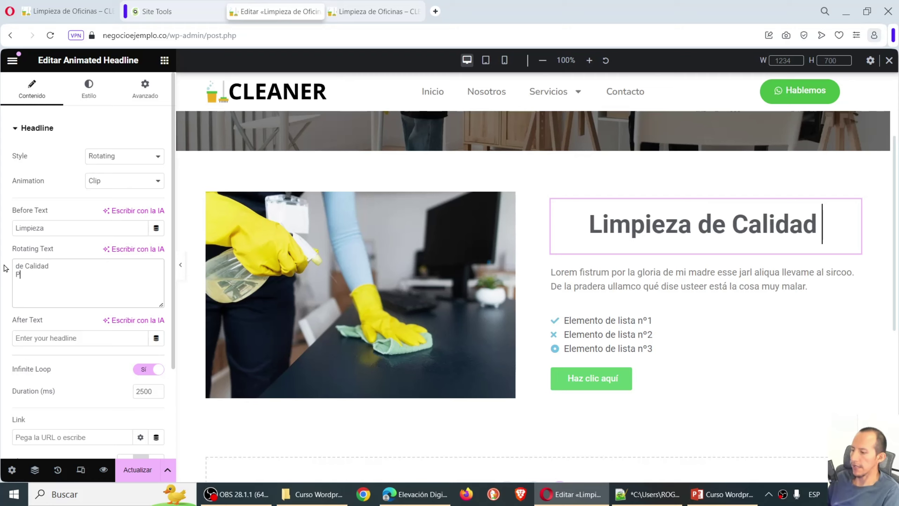
key(Return)
text(Profesional )
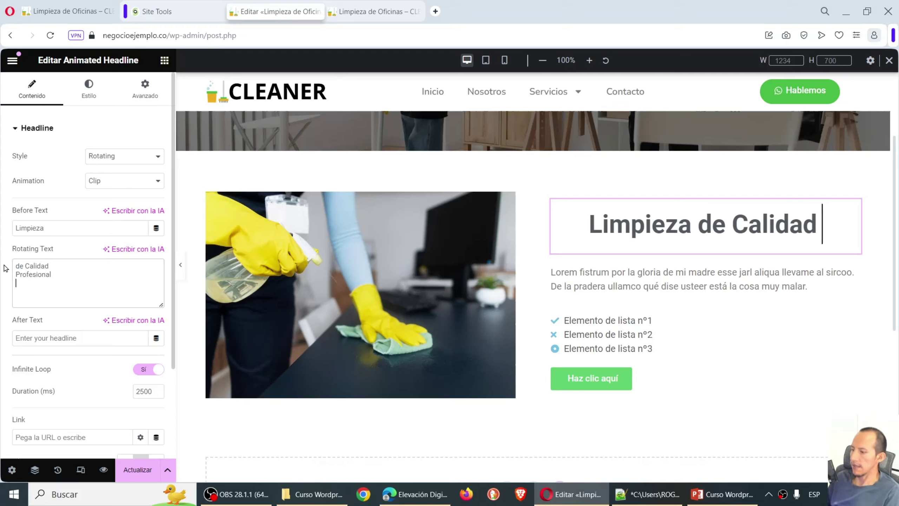
text(Mensual)
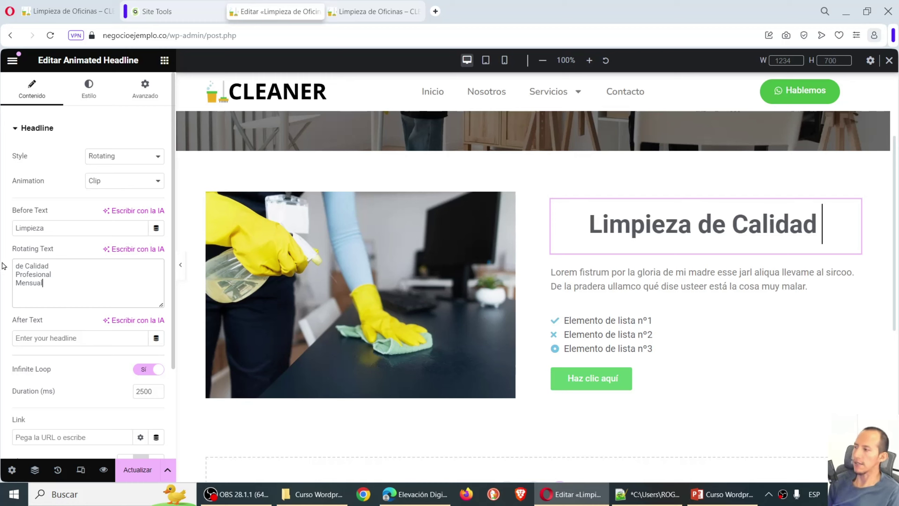
scroll(5, 314, down, 3)
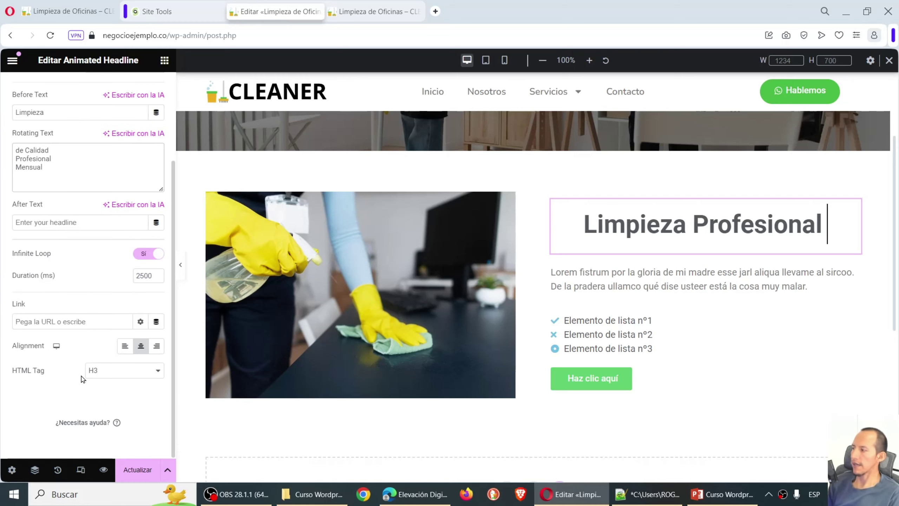
click(124, 376)
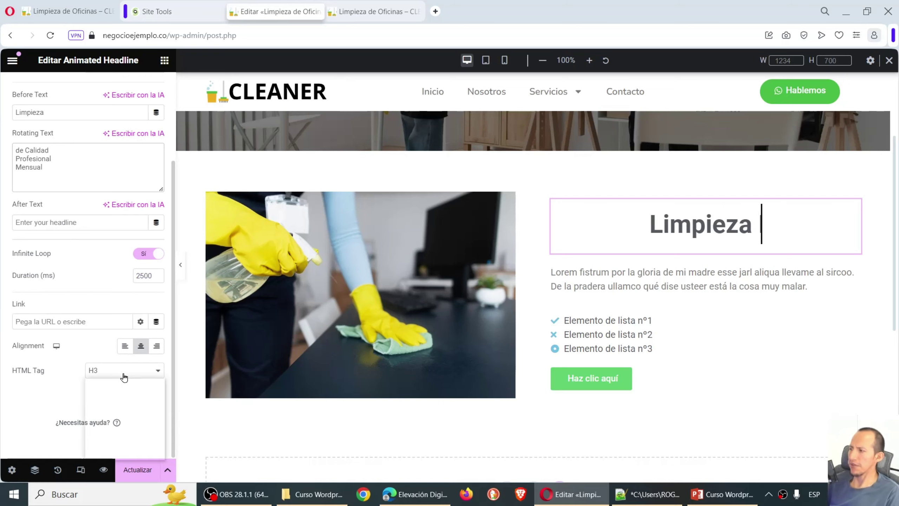
click(110, 392)
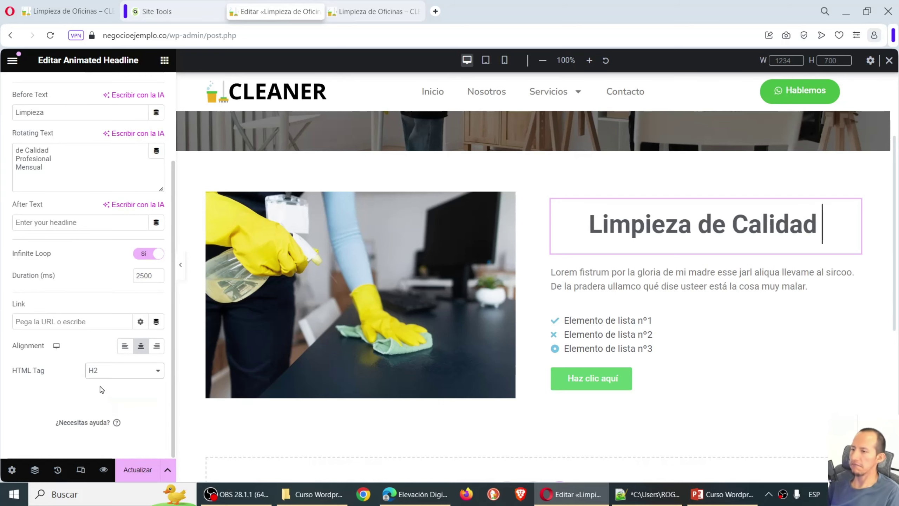
scroll(75, 365, up, 3)
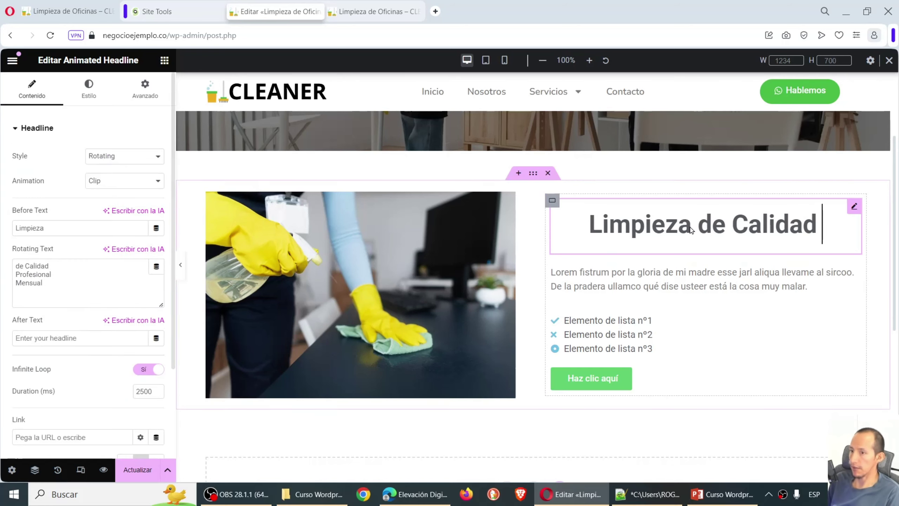
click(99, 94)
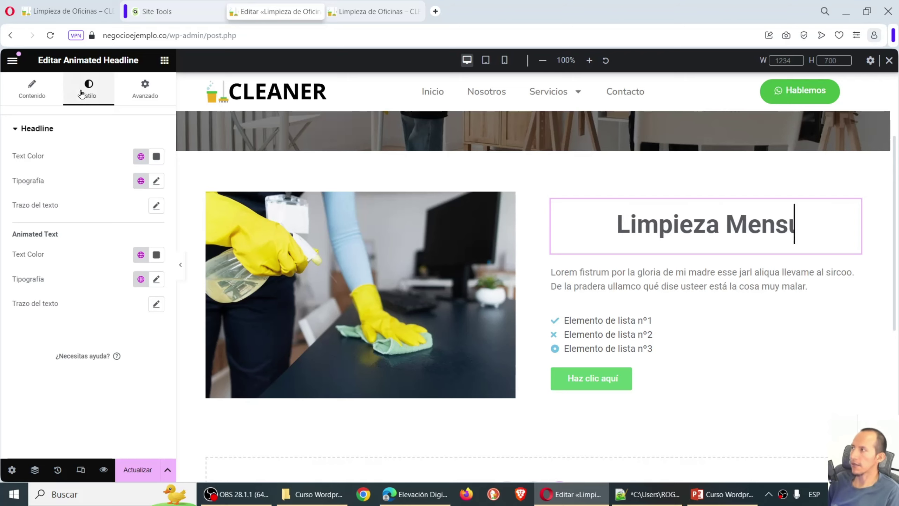
Set the headline typography size to 29 px
click(32, 89)
scroll(62, 283, down, 3)
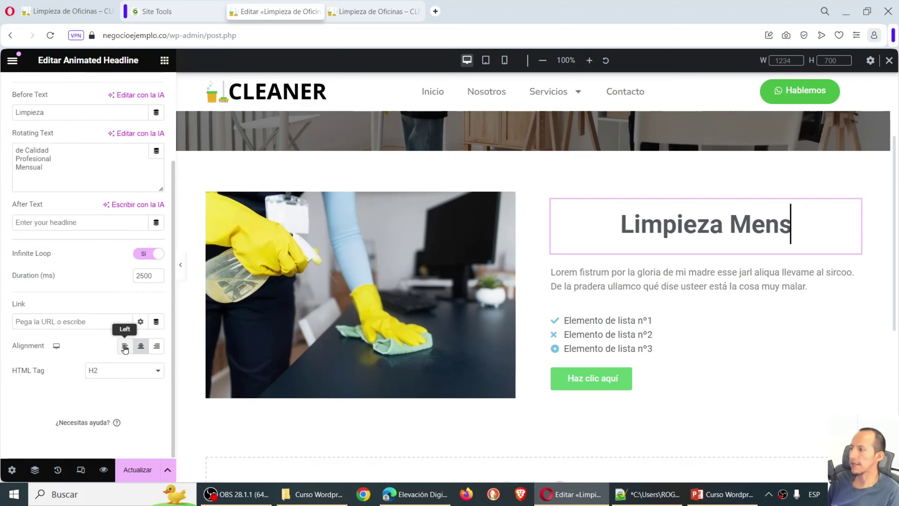
scroll(106, 305, up, 3)
click(89, 89)
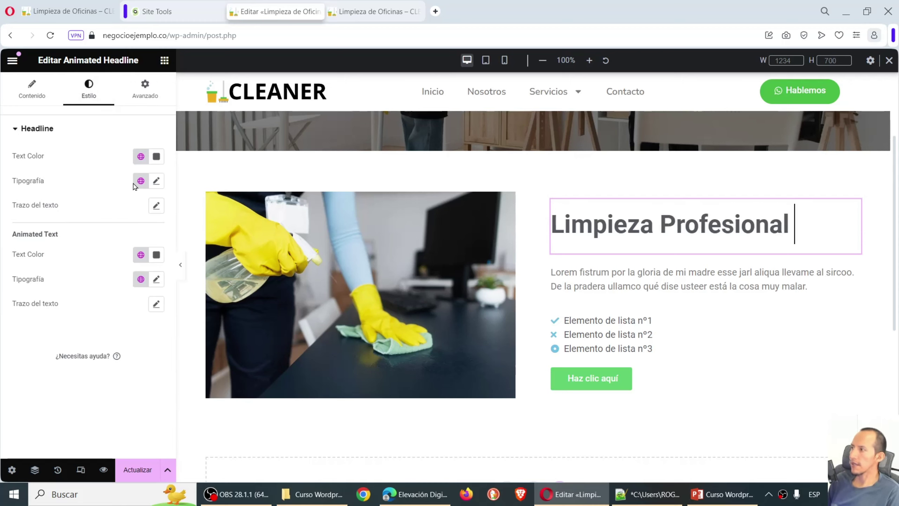
click(156, 181)
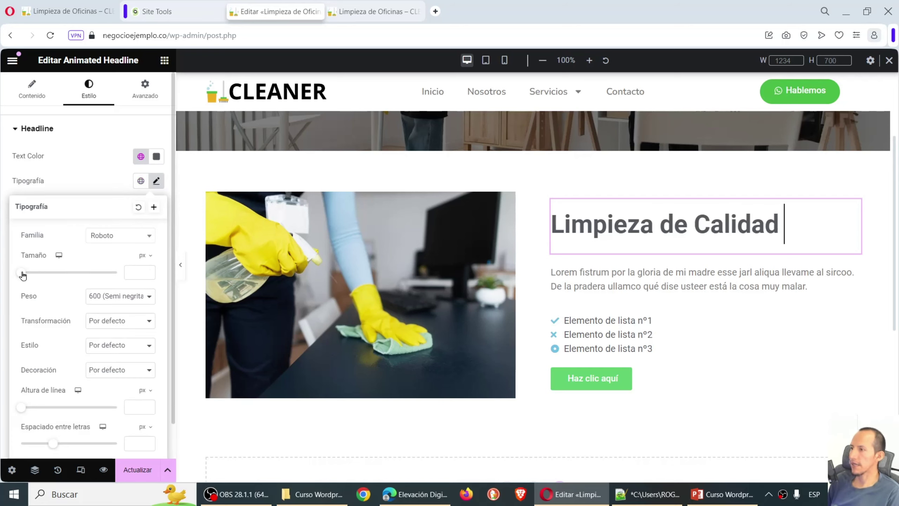
drag(22, 276, 36, 275)
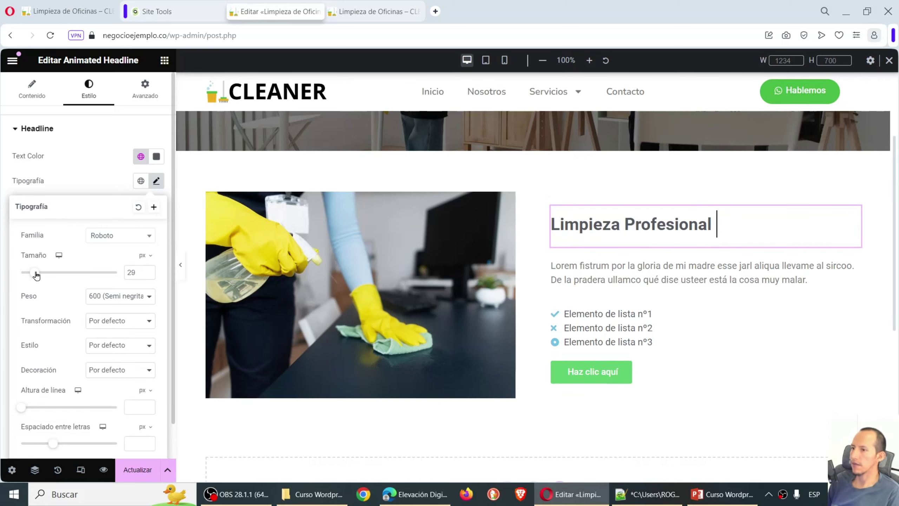
click(156, 182)
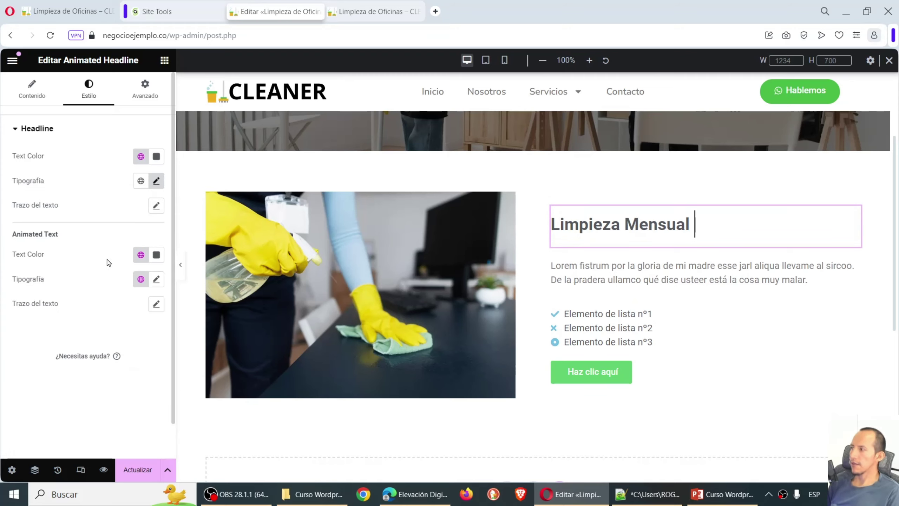
Colour the rotating words with the orange global colour
click(141, 255)
click(51, 394)
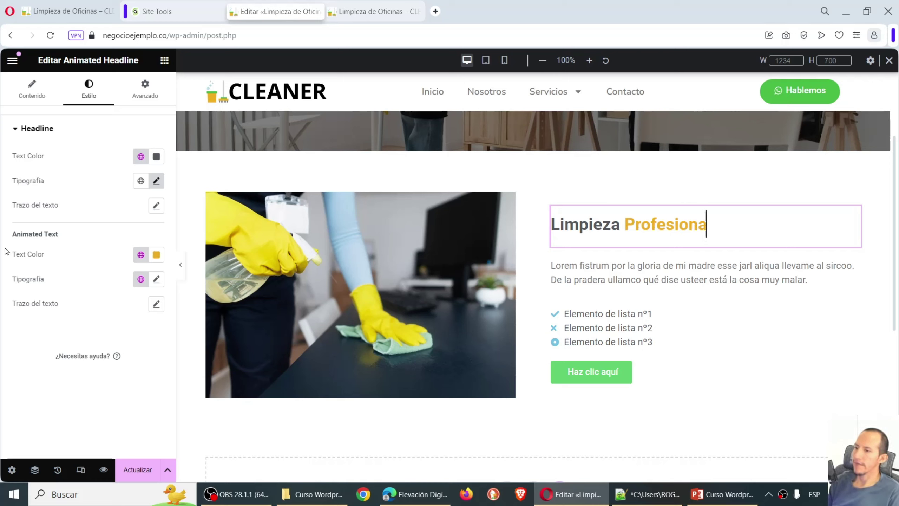
click(705, 328)
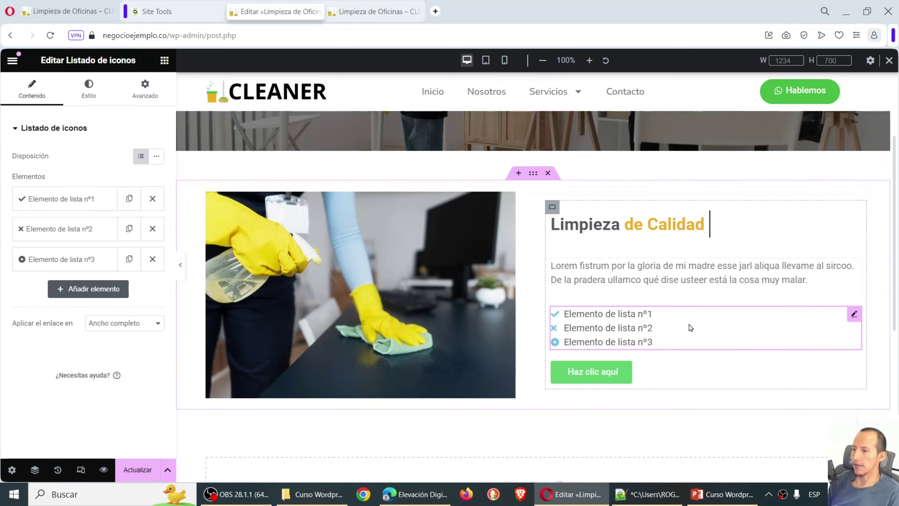
Space the icon list rows 5 px apart and make the list icons global orange
click(102, 95)
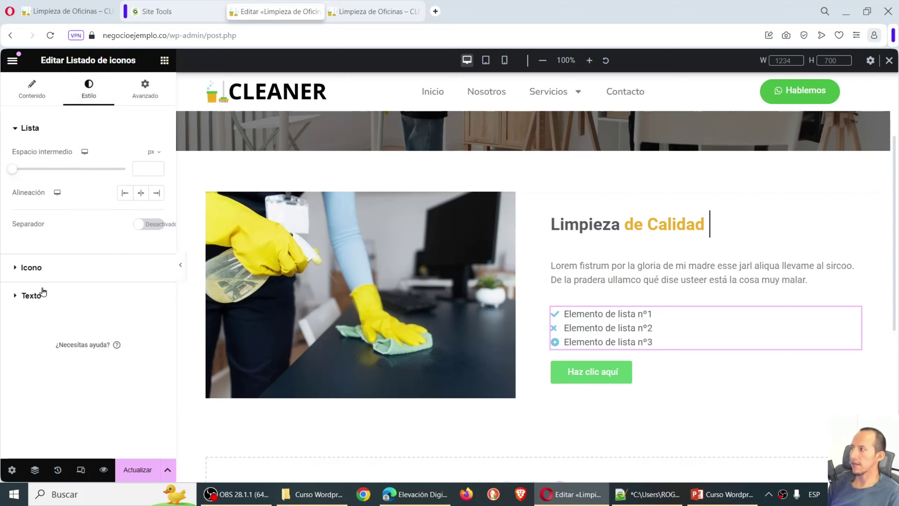
drag(12, 173, 23, 170)
click(48, 266)
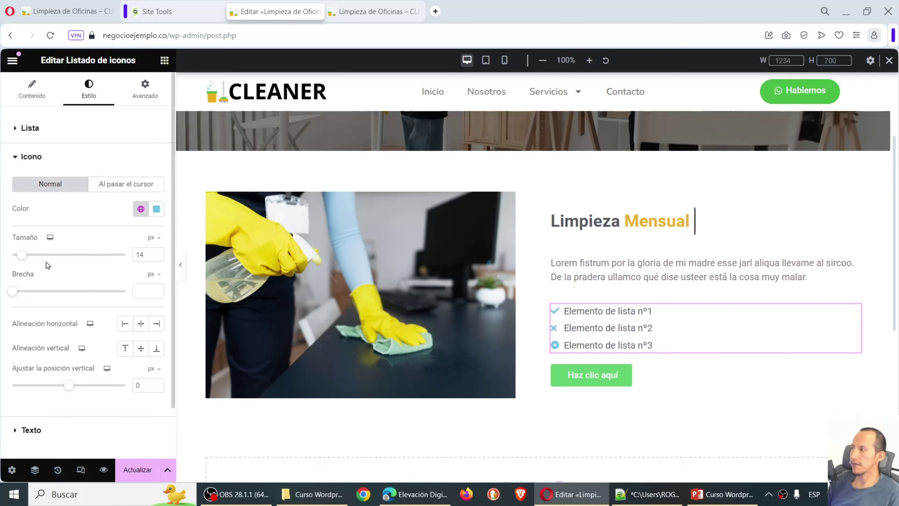
click(141, 209)
click(72, 354)
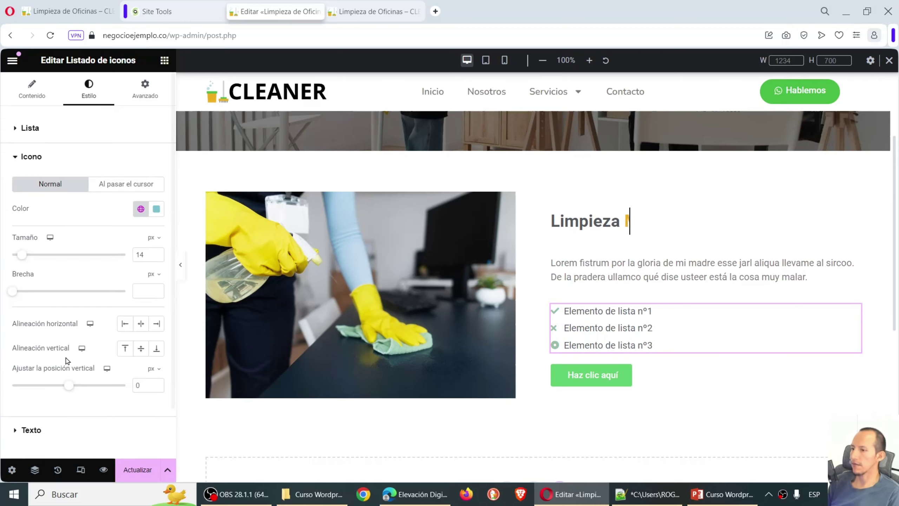
Make the button yellow, with dark grey Secundario hover colour and Wobble To Top Right animation
click(684, 374)
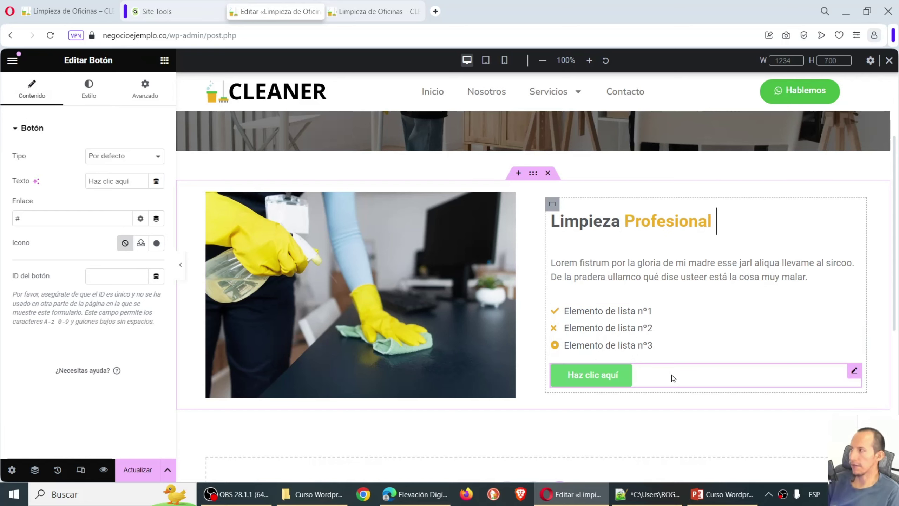
click(89, 88)
click(140, 304)
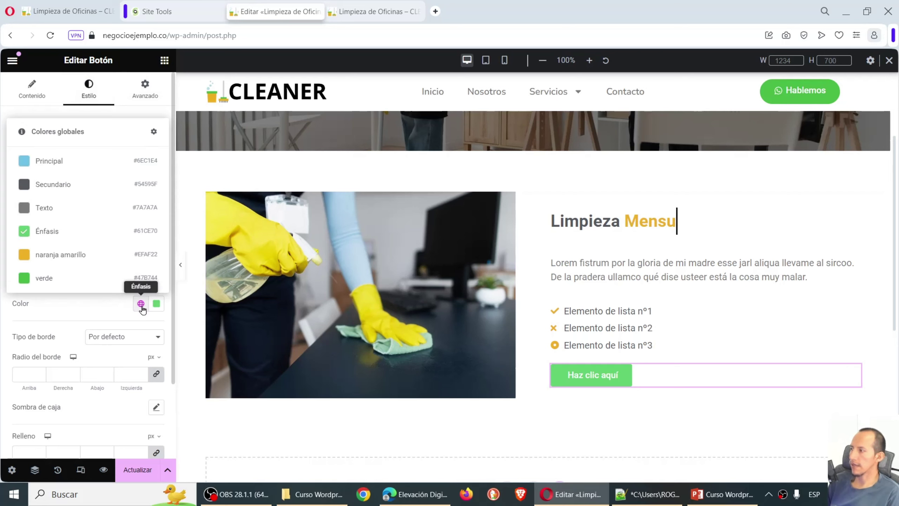
click(44, 277)
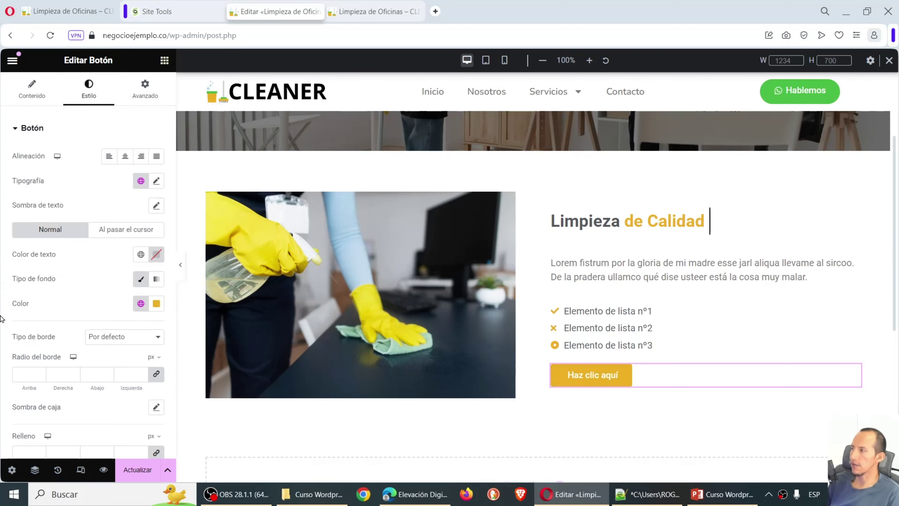
click(143, 229)
click(140, 304)
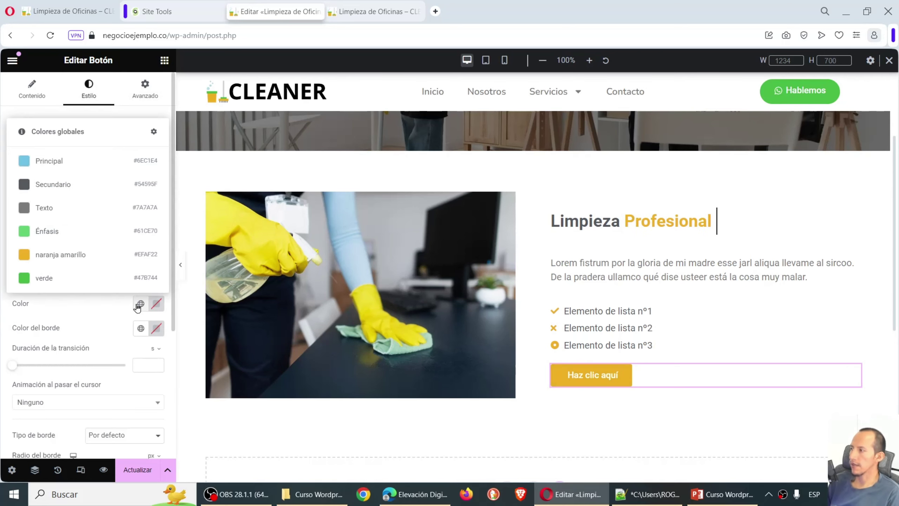
click(72, 185)
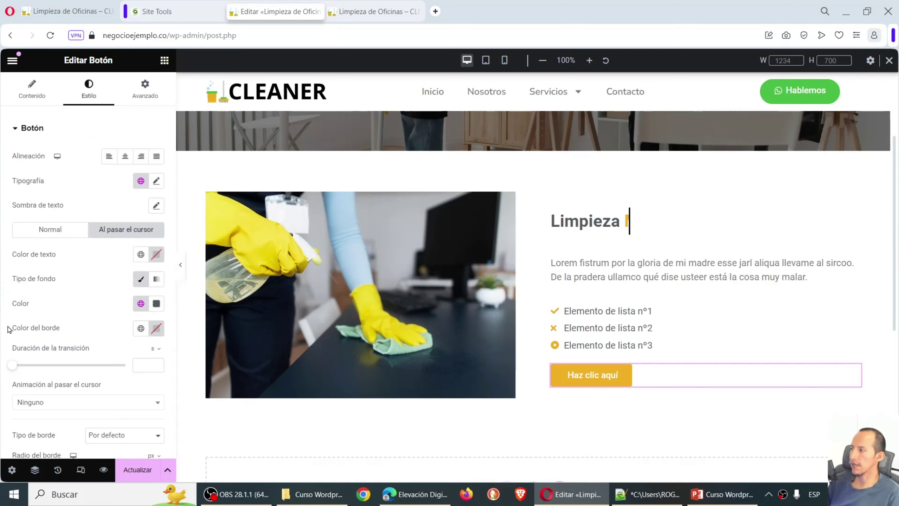
click(50, 402)
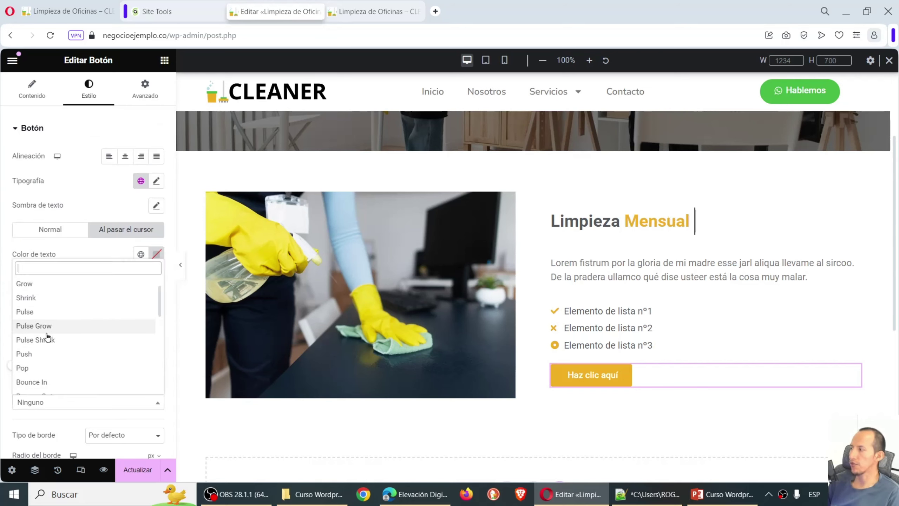
scroll(56, 341, down, 6)
click(63, 345)
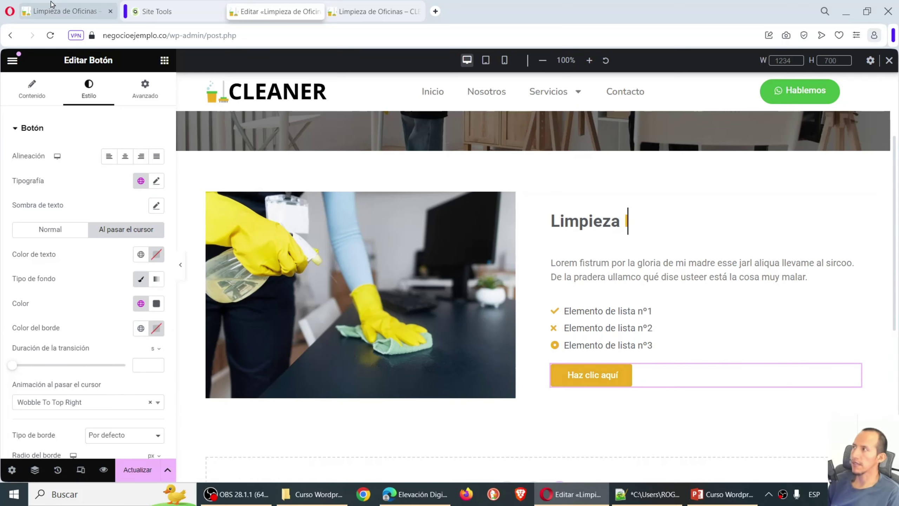
Check the section in mobile preview, return to desktop, and compare with the published page
click(504, 60)
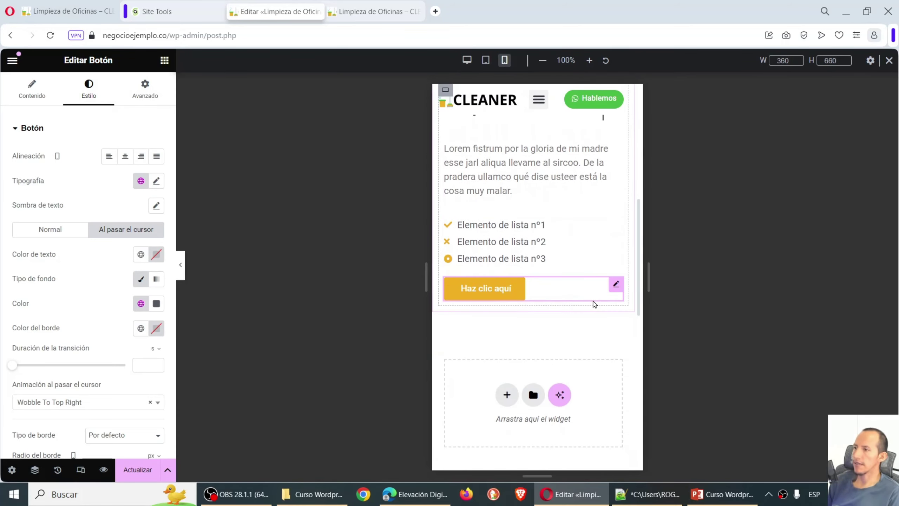
scroll(593, 303, up, 5)
scroll(601, 294, up, 2)
scroll(603, 292, down, 4)
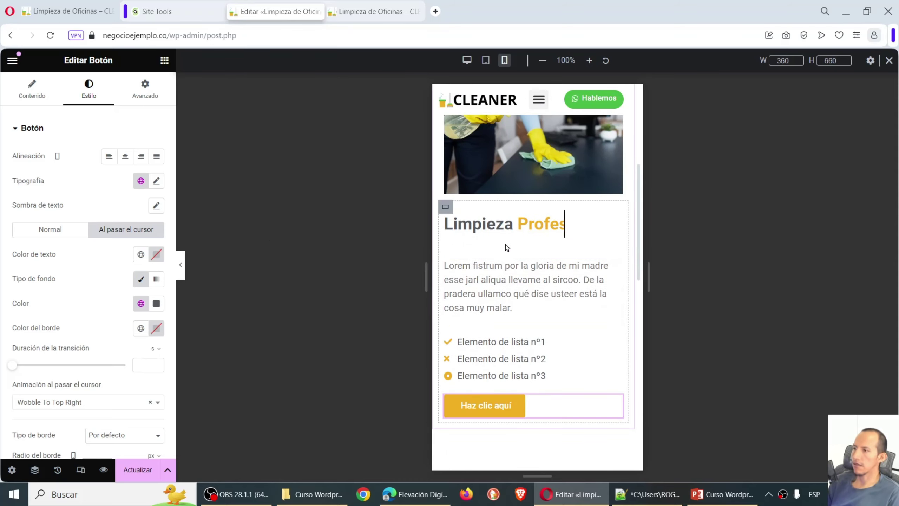
click(467, 60)
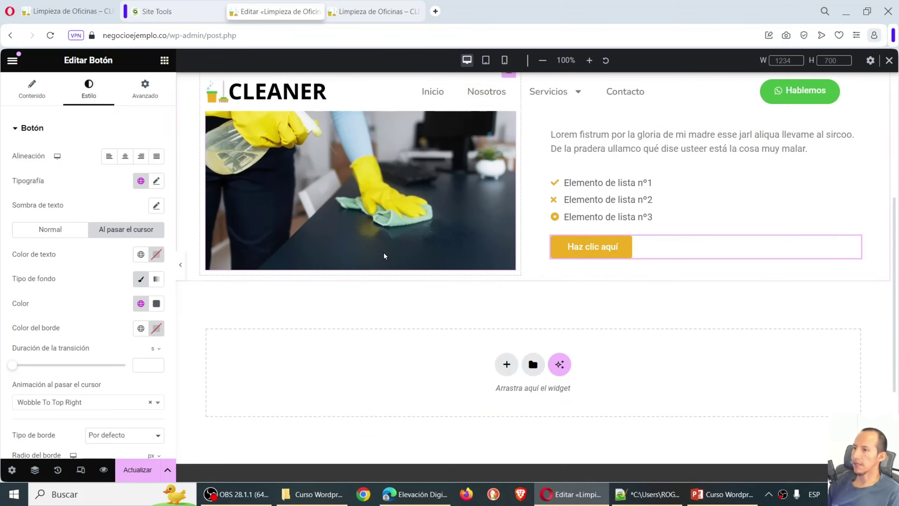
scroll(383, 259, up, 2)
key(ctrl+Tab)
Add a three-column flexbox section below the photo-and-text section, then delete it
scroll(442, 260, down, 5)
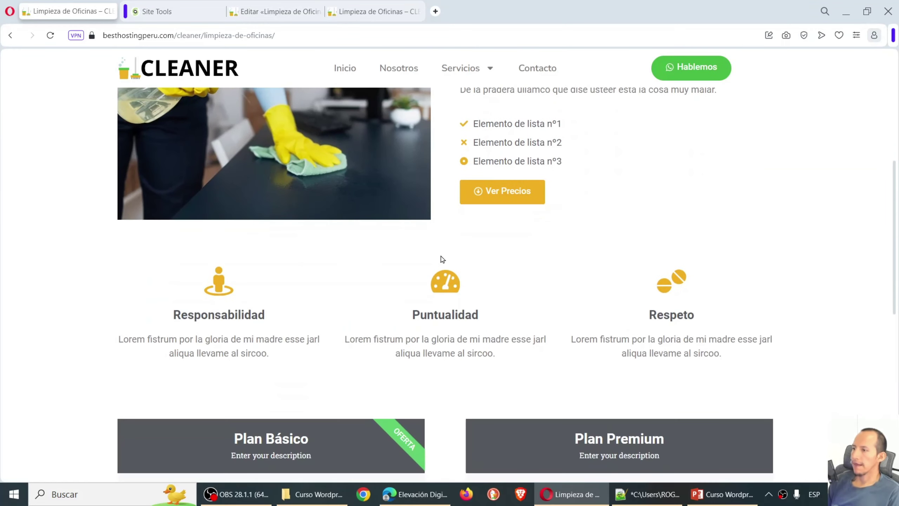
scroll(209, 269, up, 2)
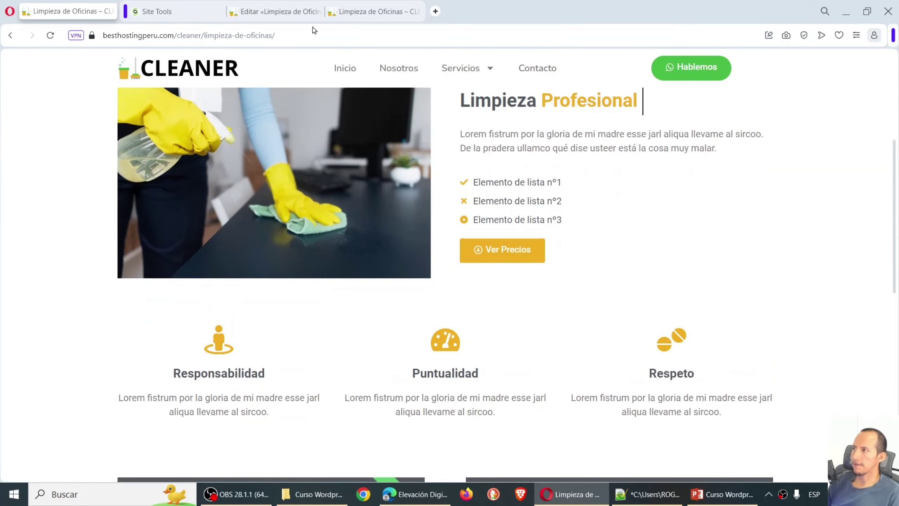
click(295, 8)
scroll(625, 333, down, 3)
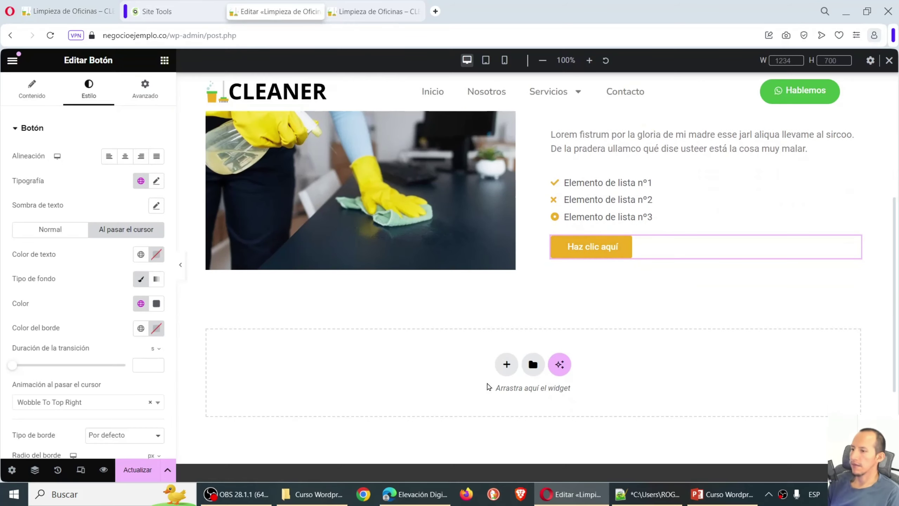
click(507, 365)
click(496, 406)
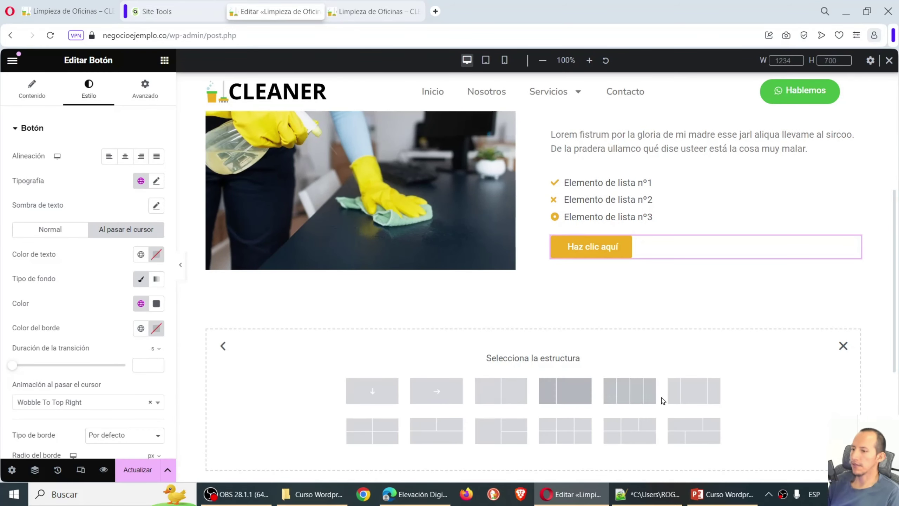
scroll(663, 400, down, 2)
click(694, 333)
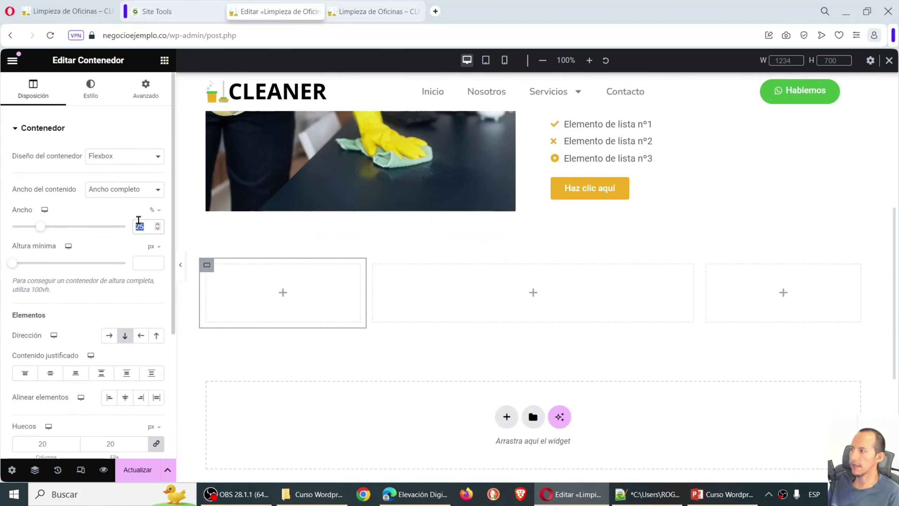
text(33)
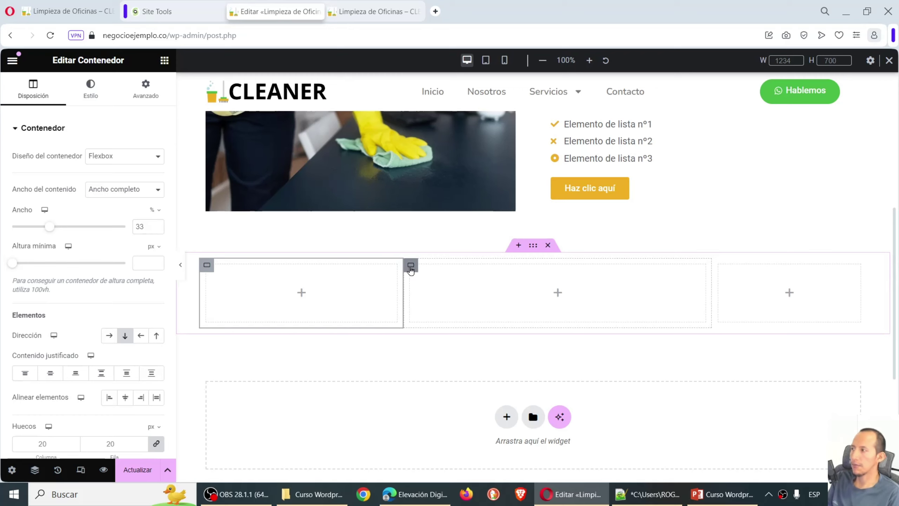
click(411, 265)
click(548, 245)
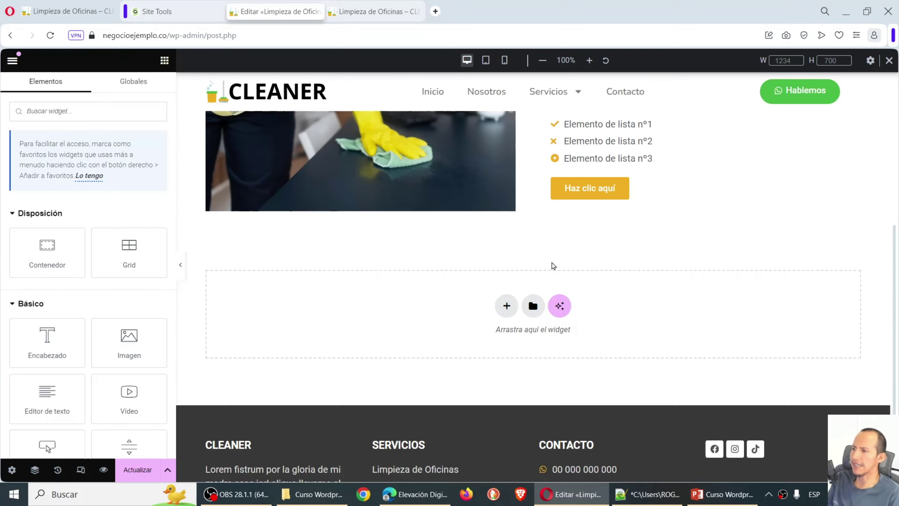
Start a new section again, this time with the Grid layout
click(516, 308)
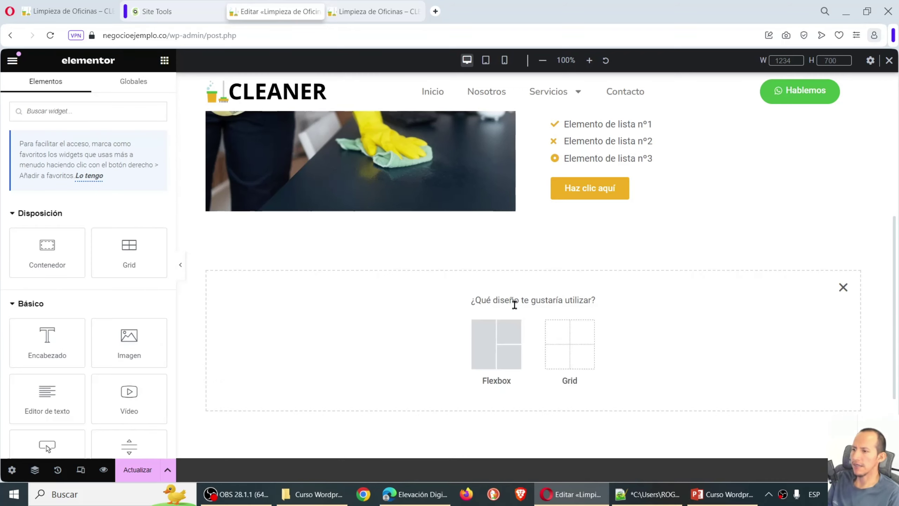
click(564, 341)
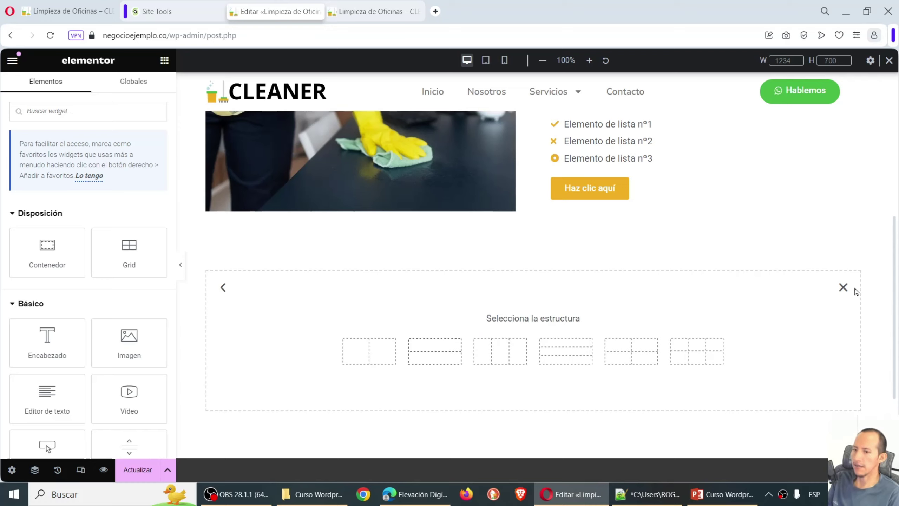
click(844, 288)
click(507, 306)
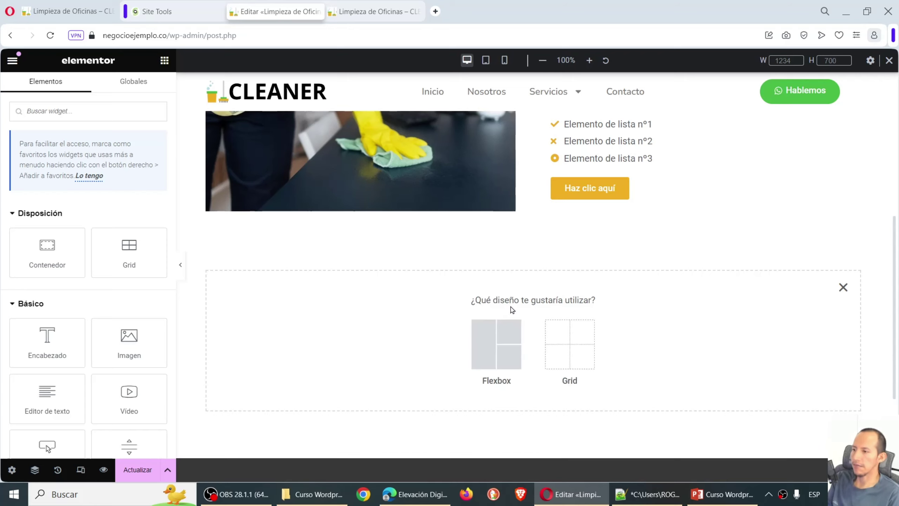
click(568, 338)
Insert the three-column grid and place an icon box with the Tablets icon in column one
click(511, 354)
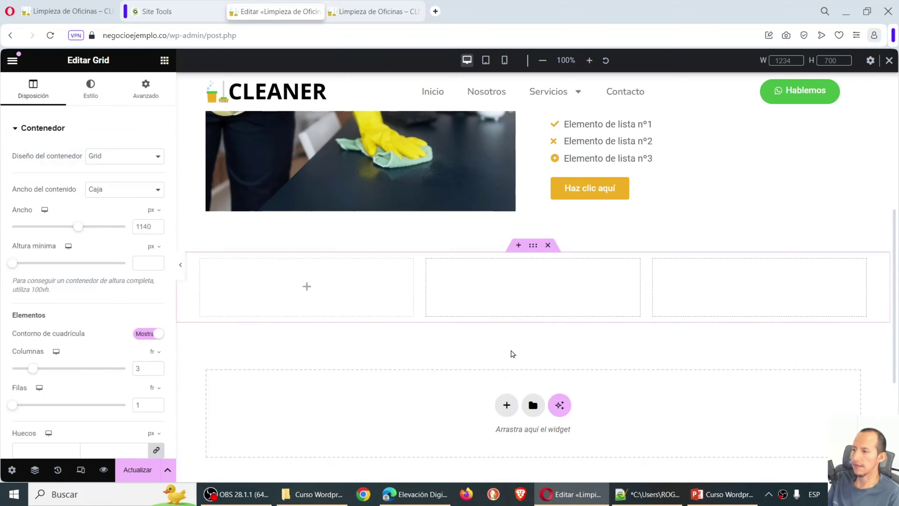
click(164, 60)
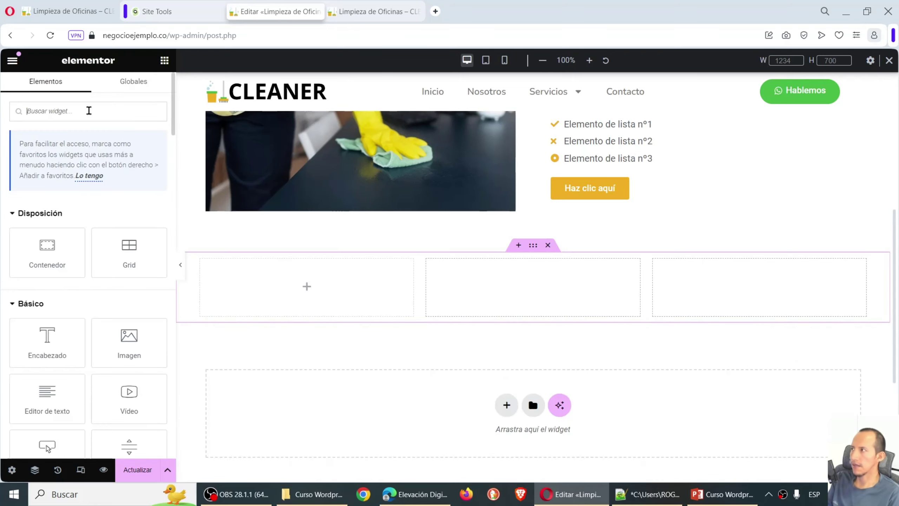
text(car)
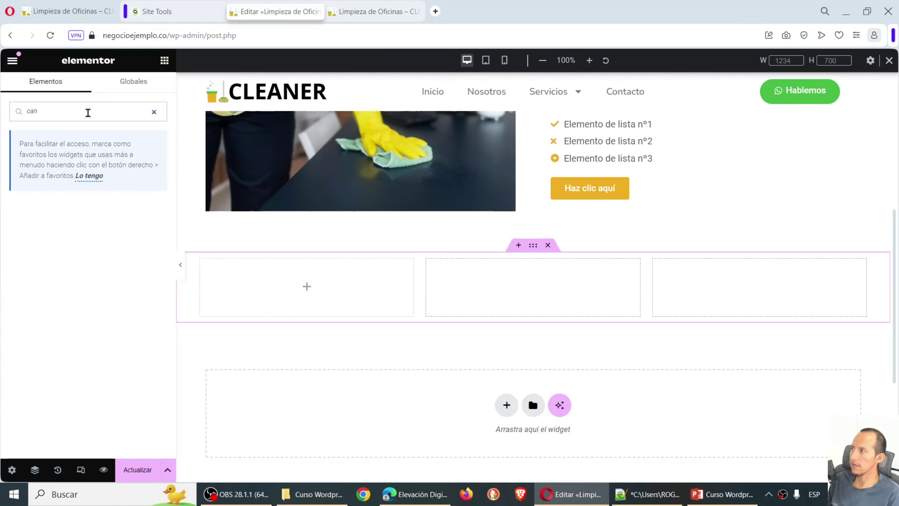
key(BackSpace)
text(j)
drag(47, 223, 362, 280)
click(53, 216)
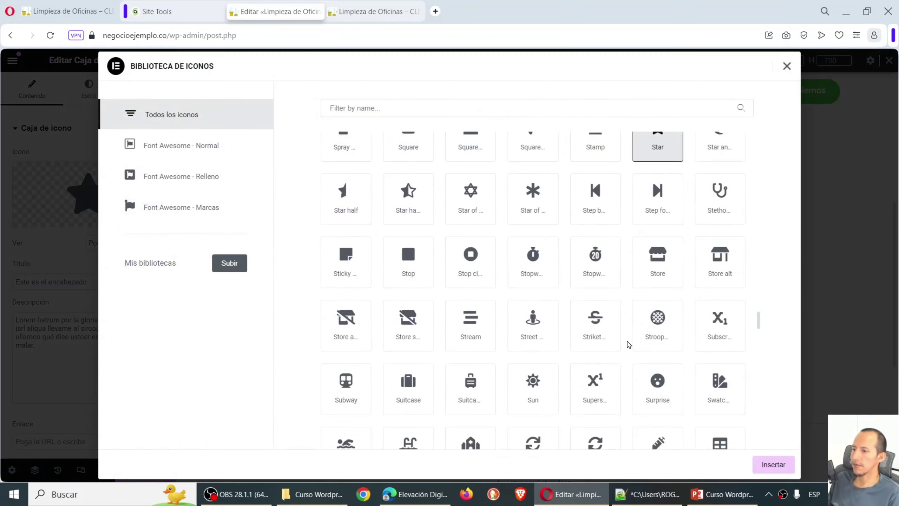
click(534, 333)
click(782, 464)
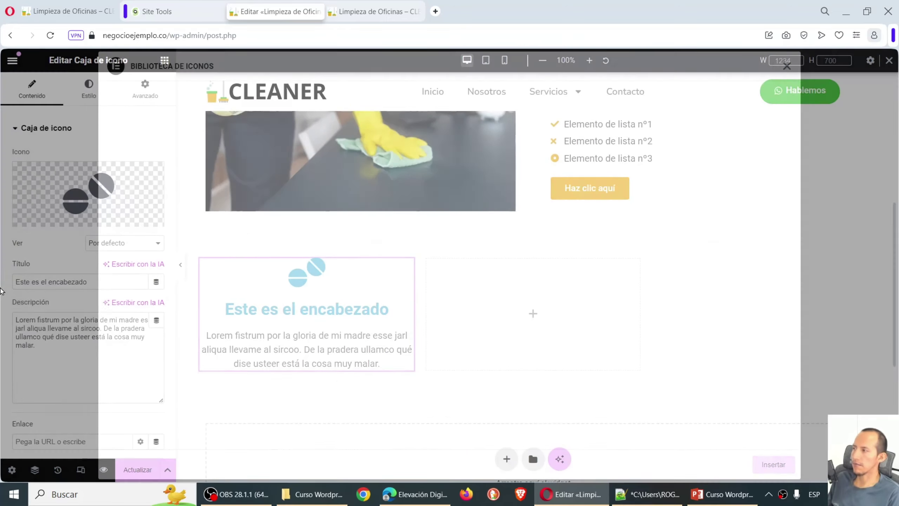
Copy 'Responsabilidad' from the live page and paste it as the icon box title
triple_click(70, 280)
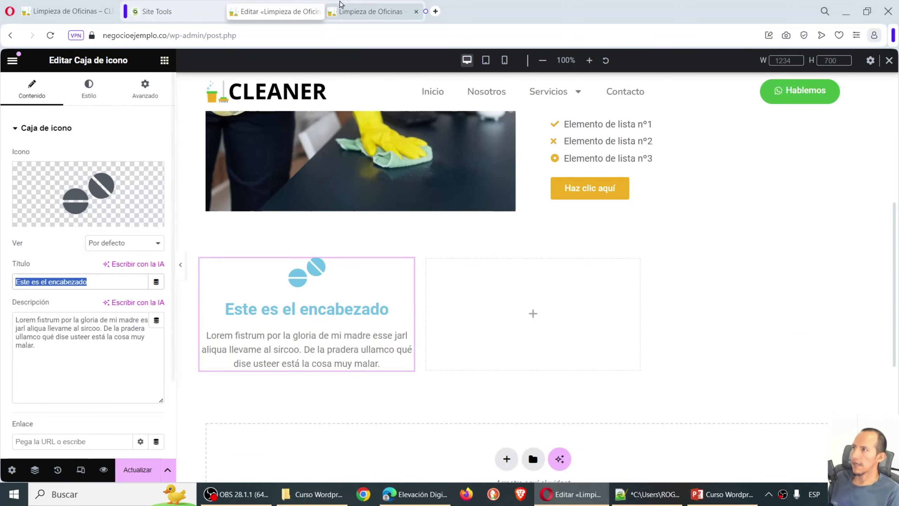
click(368, 8)
click(266, 10)
click(71, 11)
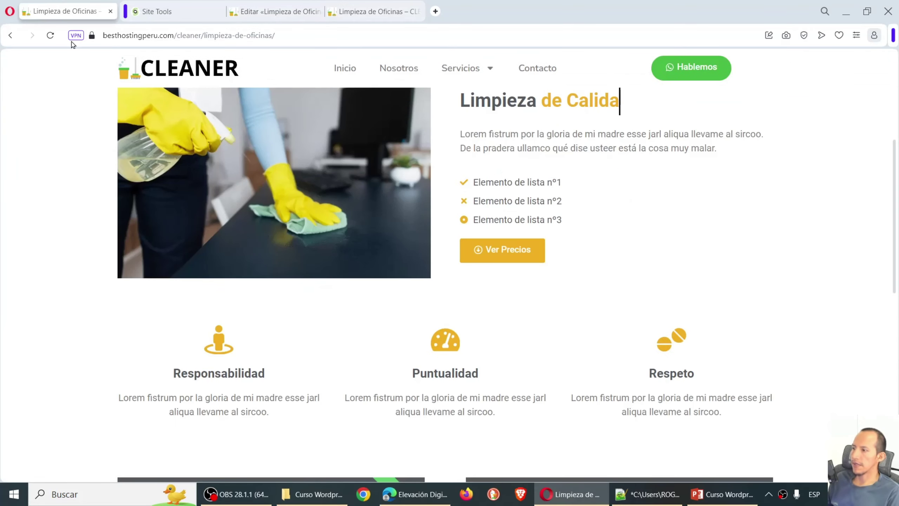
double_click(231, 372)
key(ctrl+c)
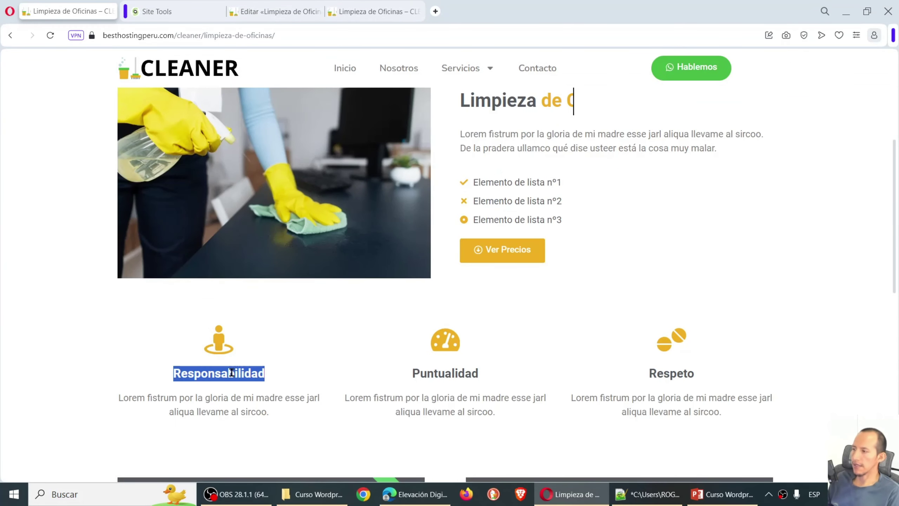
click(266, 11)
click(89, 283)
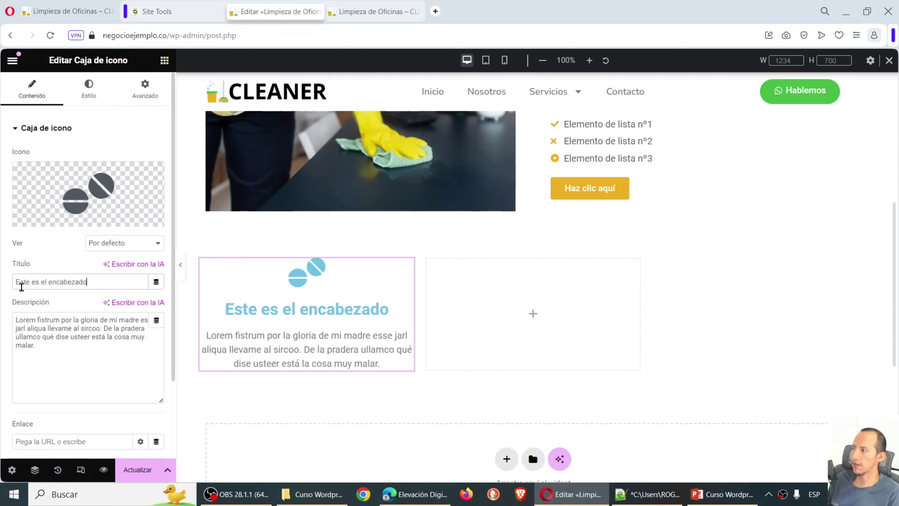
triple_click(20, 282)
key(ctrl+v)
Trim the icon box description down to its first sentence
click(72, 338)
key(ctrl+shift+End)
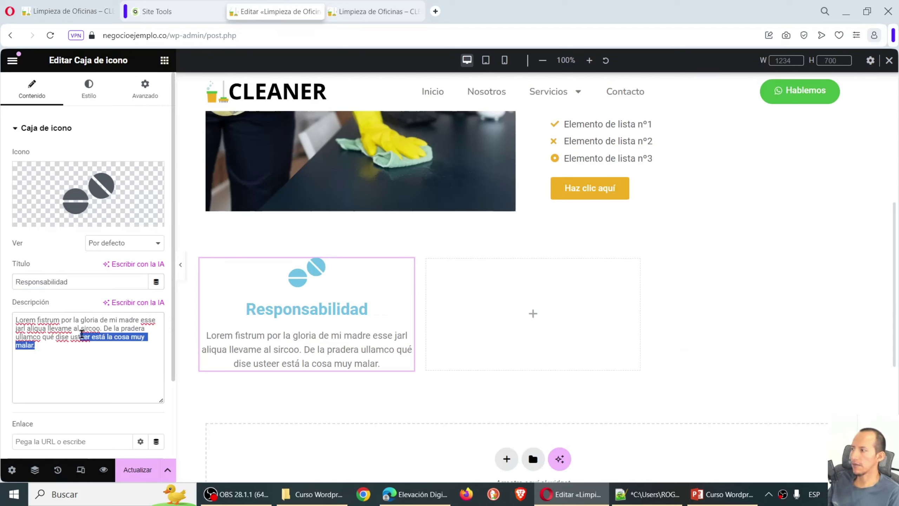
shift+click(104, 329)
key(BackSpace)
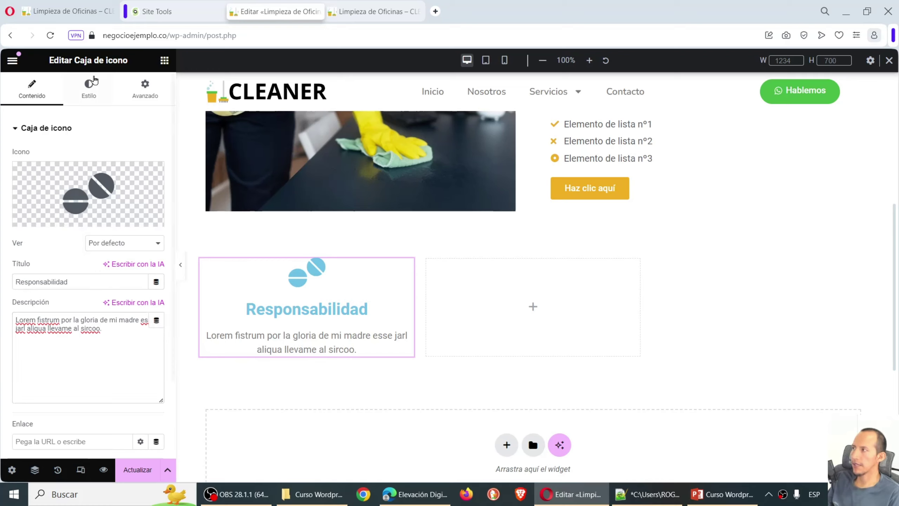
Colour the icon naranja amarillo and enlarge it to about 50 px
click(89, 88)
click(43, 307)
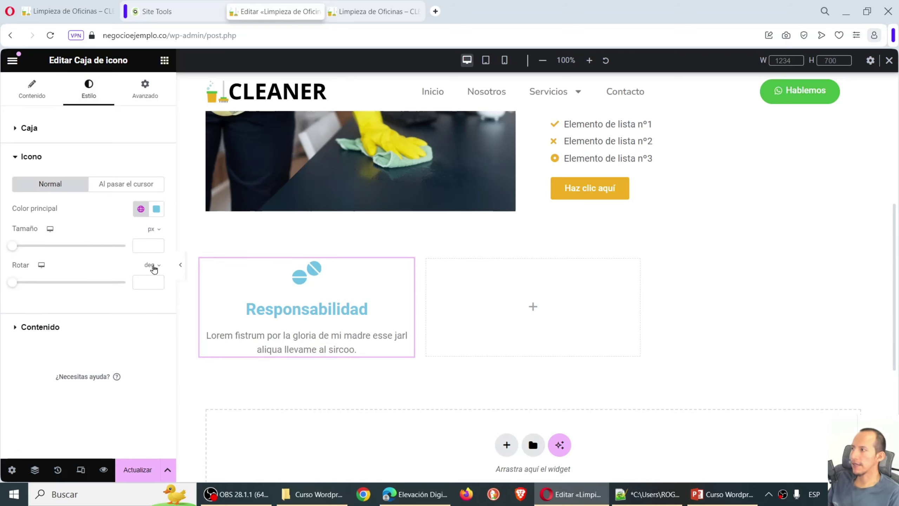
click(141, 208)
click(54, 354)
drag(11, 245, 30, 249)
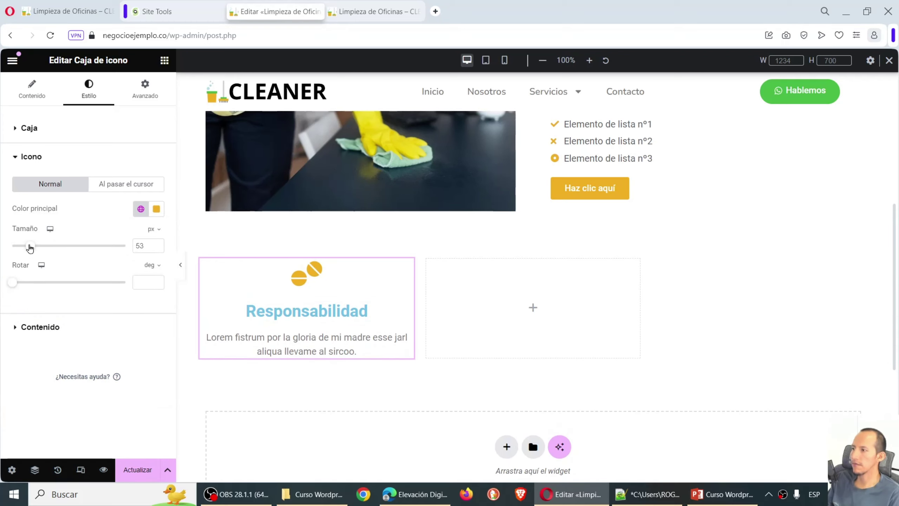
Make the title dark grey with Secundario and set its size to 22 px
click(48, 331)
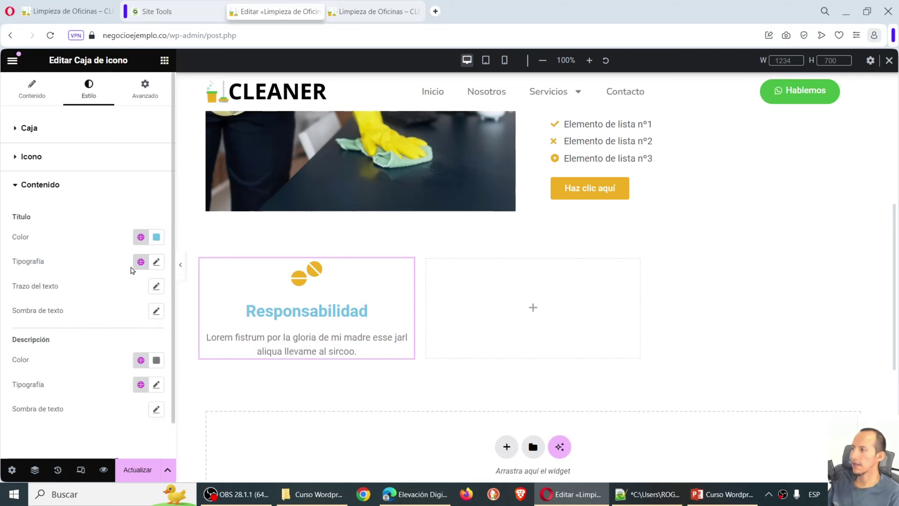
click(141, 238)
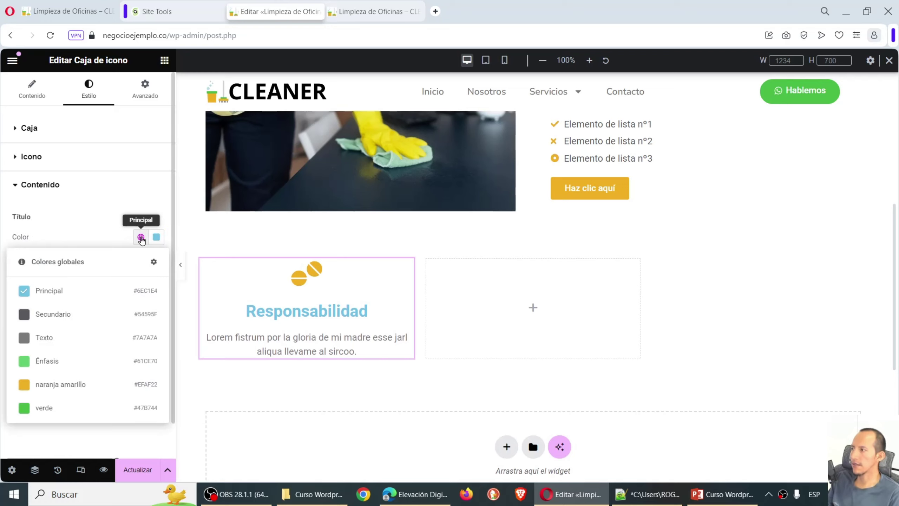
click(59, 313)
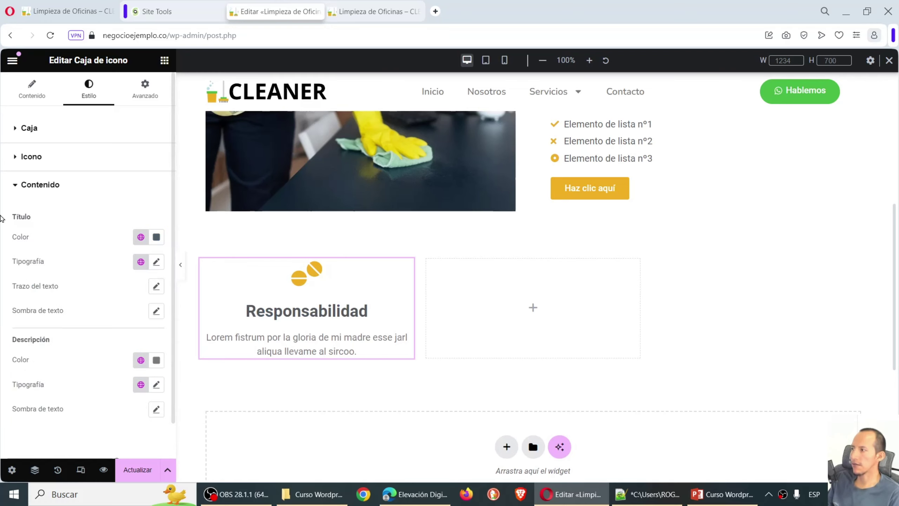
click(156, 262)
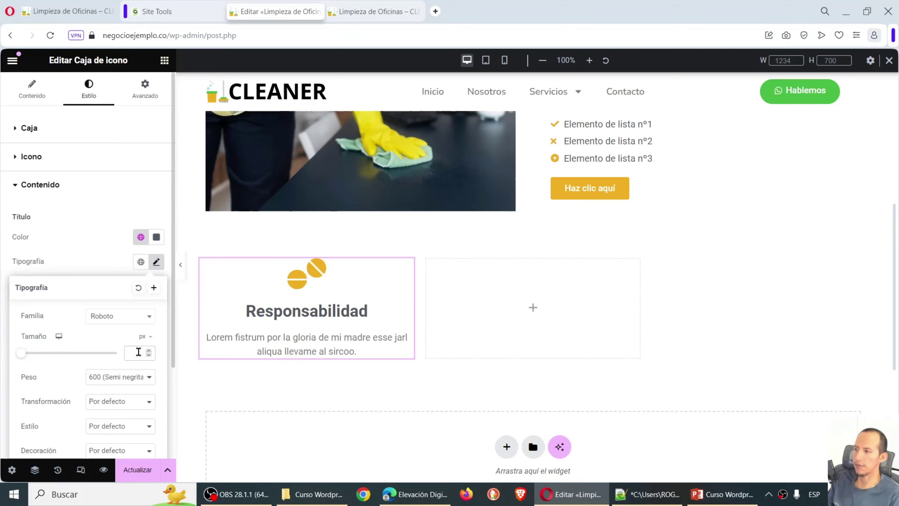
text(20)
click(149, 351)
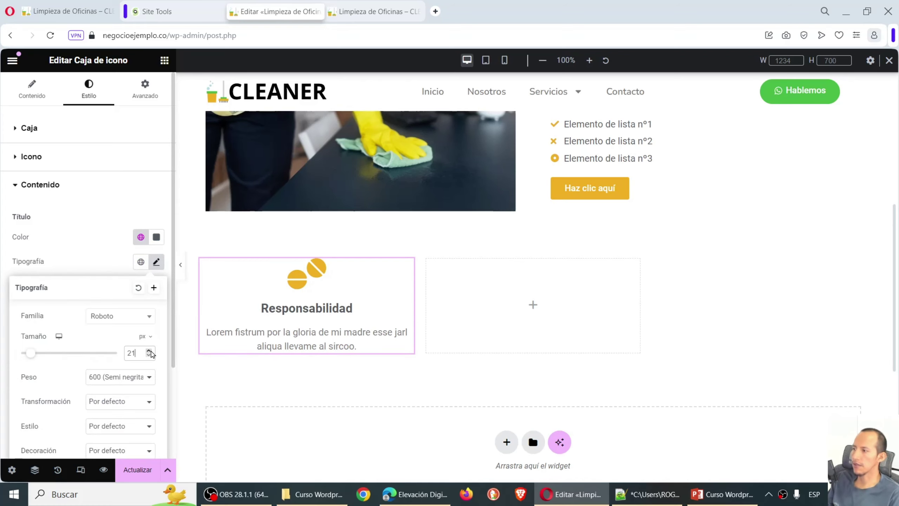
click(149, 350)
Copy the finished icon box and paste it into the middle and third columns
right_click(335, 281)
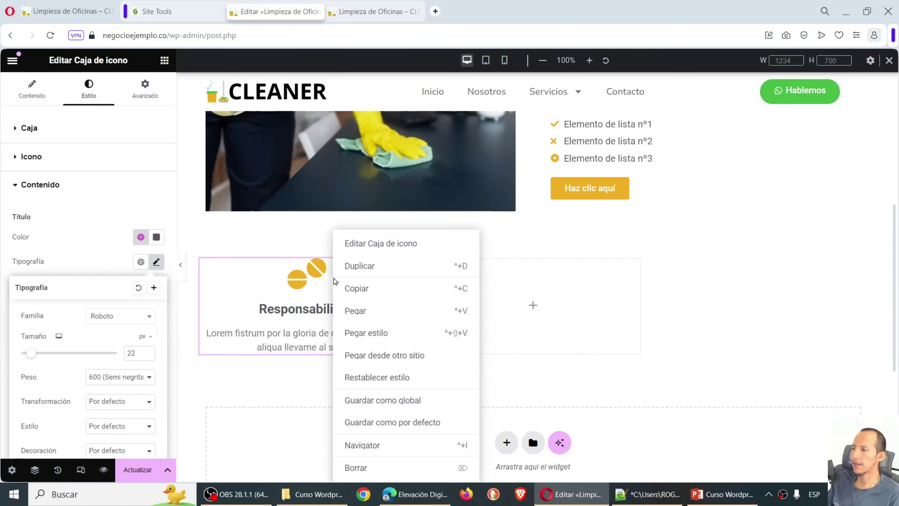
click(382, 292)
right_click(582, 271)
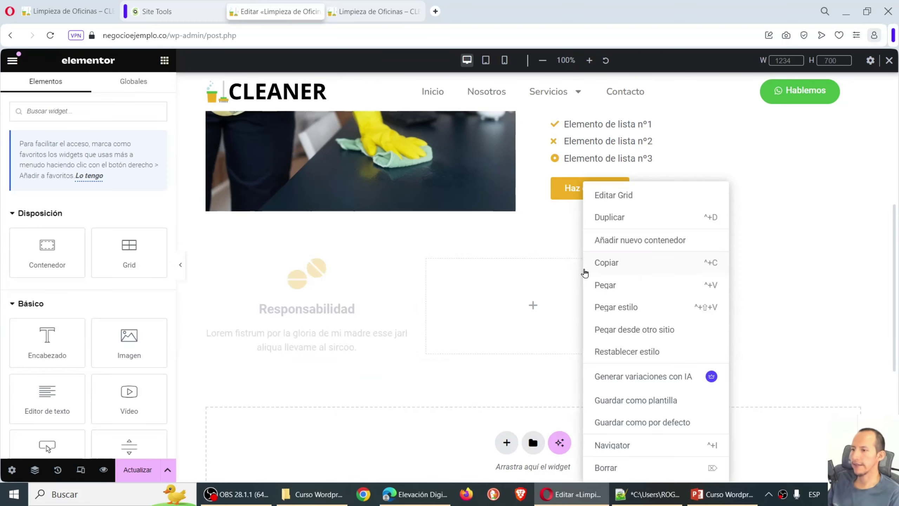
click(638, 286)
right_click(822, 286)
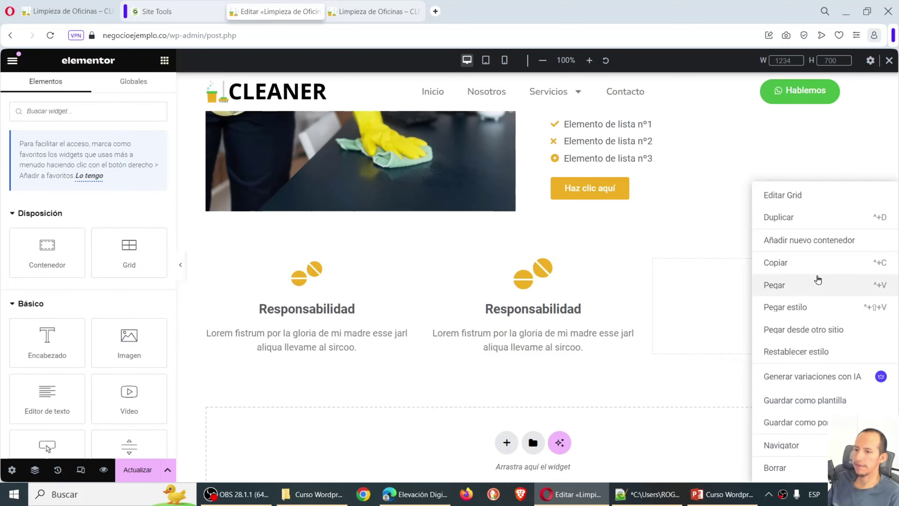
click(816, 285)
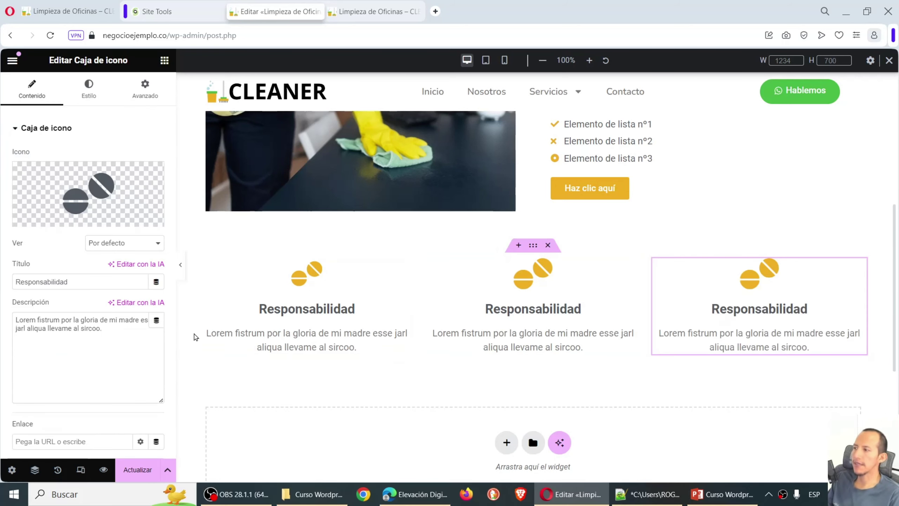
Compare the result against the live page, then return to the editor
click(71, 11)
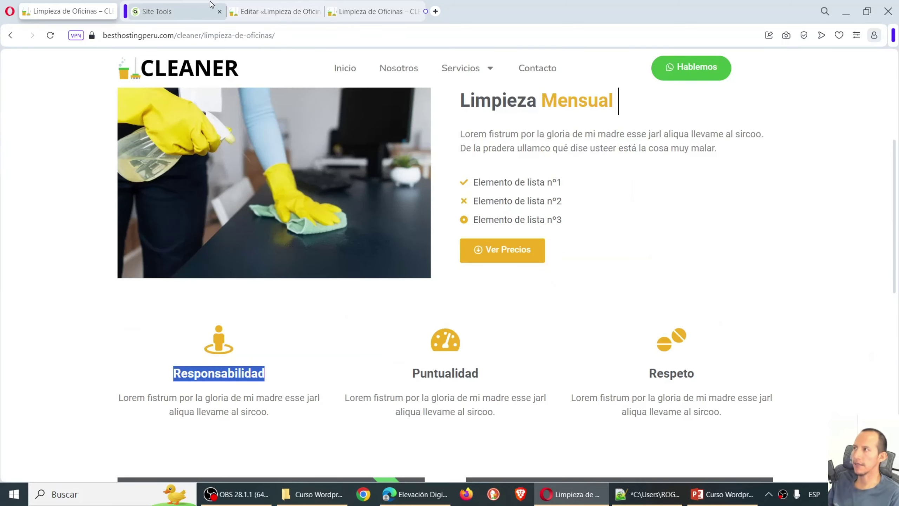
scroll(436, 271, down, 10)
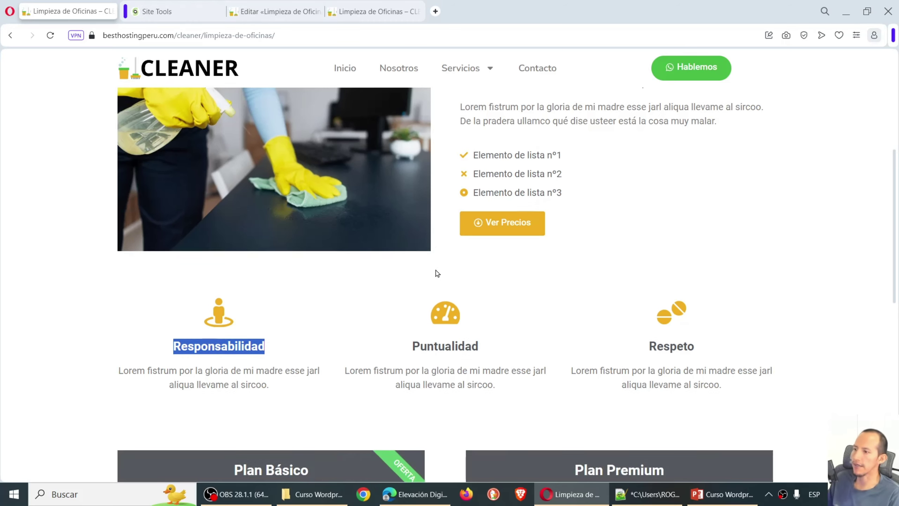
scroll(623, 267, up, 2)
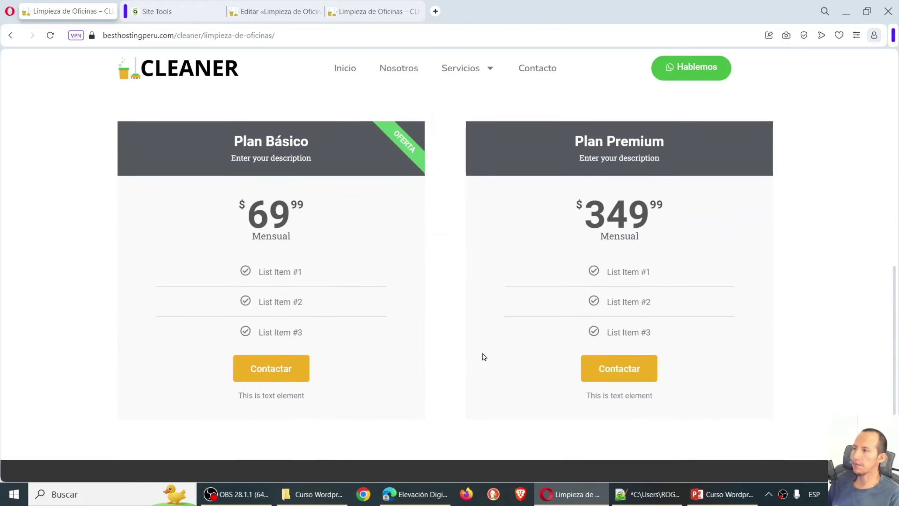
click(274, 3)
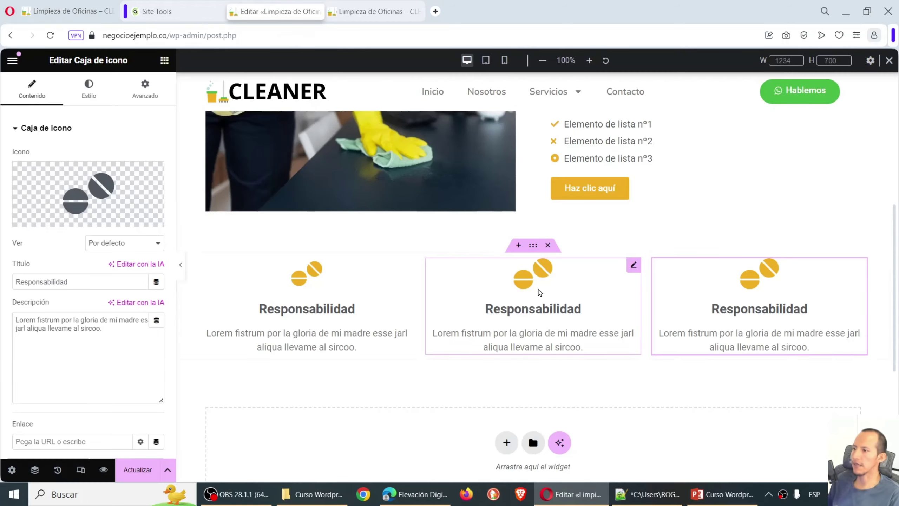
scroll(624, 329, down, 3)
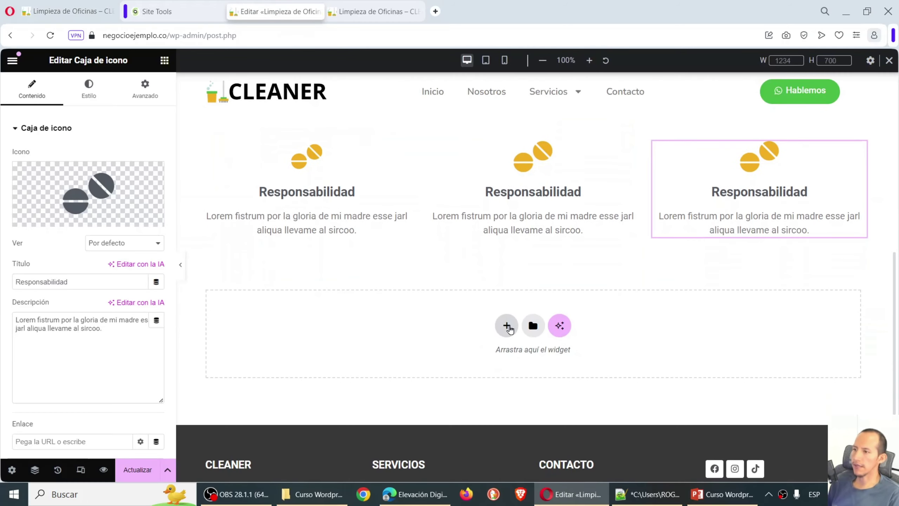
Add a two-column flexbox section below the icon boxes
click(511, 329)
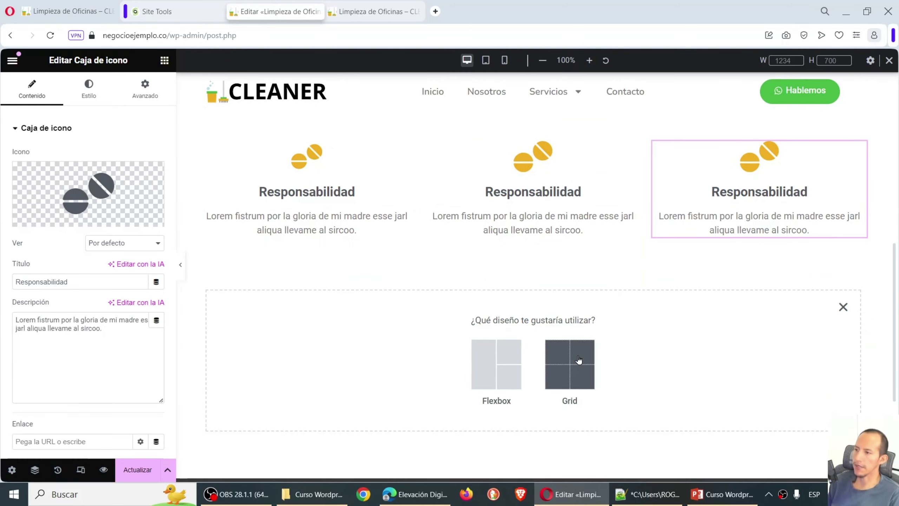
click(508, 370)
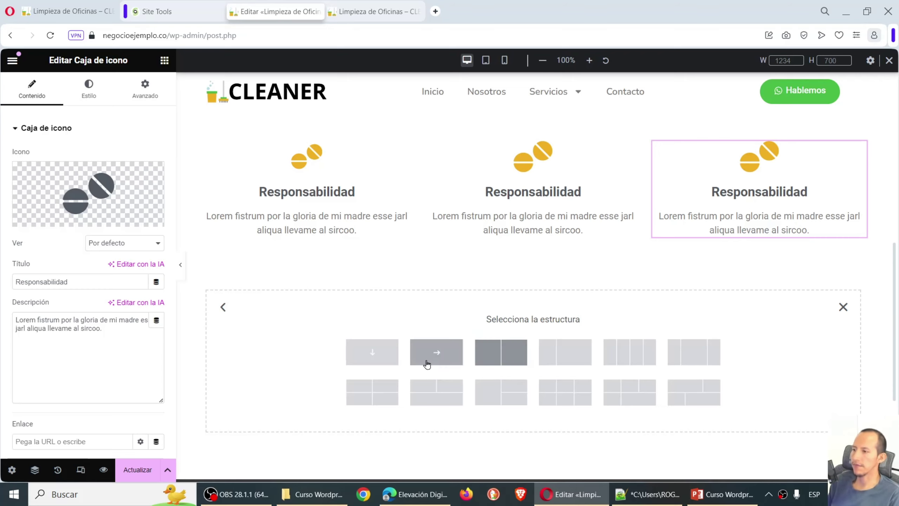
click(510, 354)
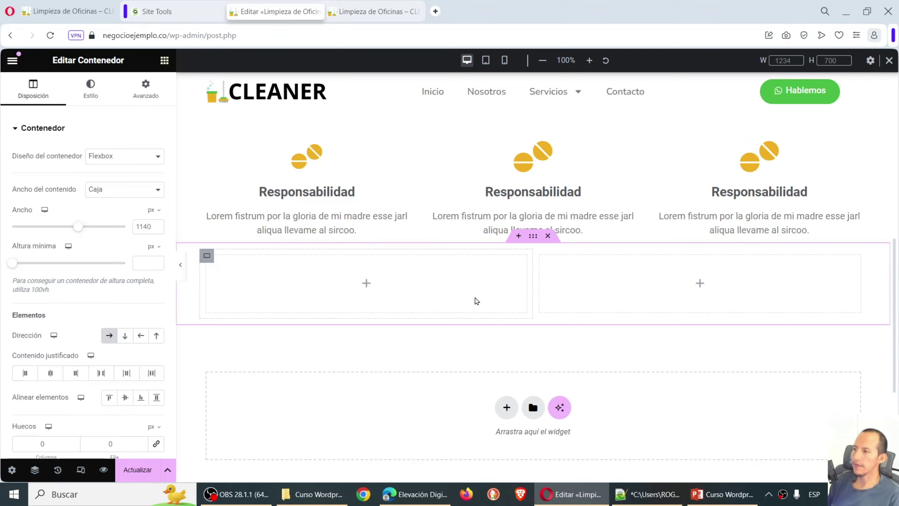
Search widgets for 'pric' and drop a Price Table into the left column
click(165, 61)
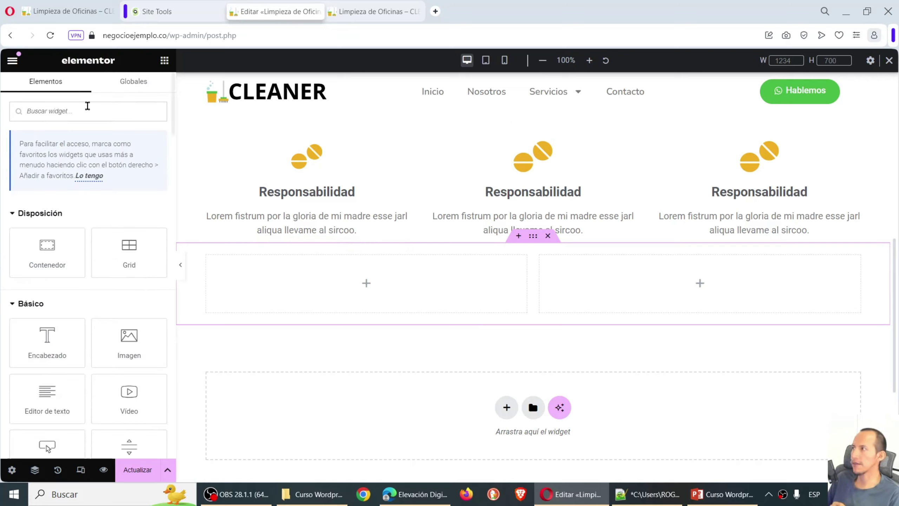
text(price)
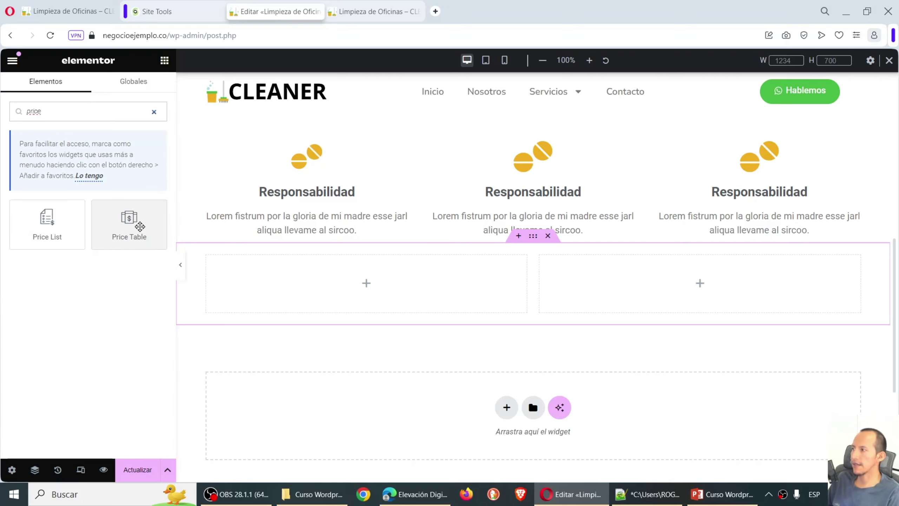
drag(124, 223, 352, 274)
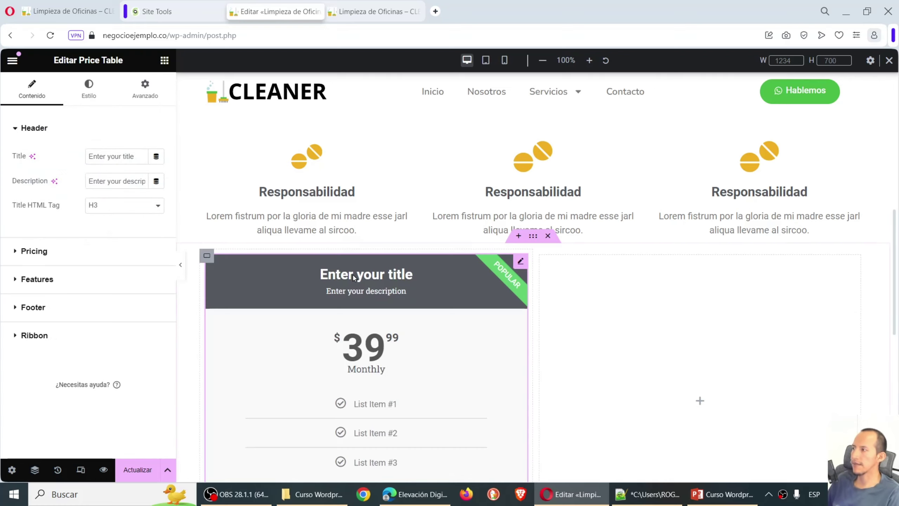
scroll(475, 314, up, 2)
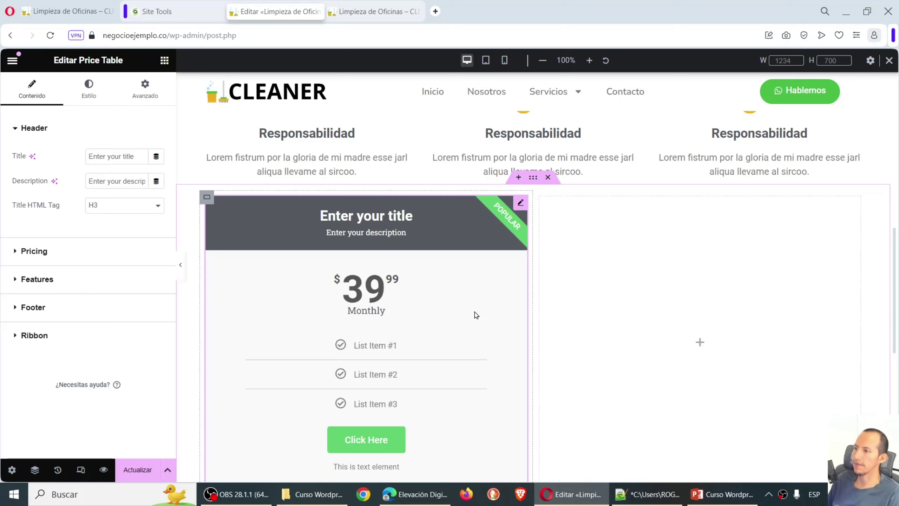
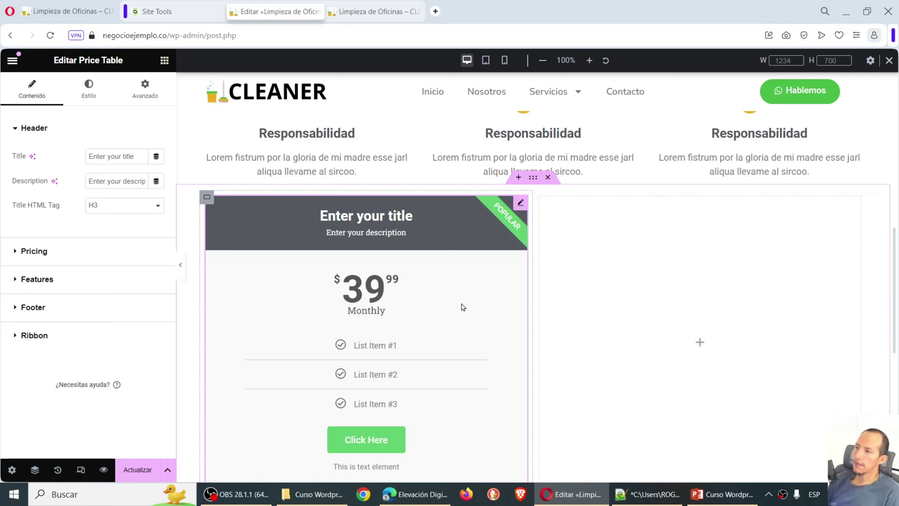
Duplicate the price table and move the copy into the empty right column
right_click(457, 223)
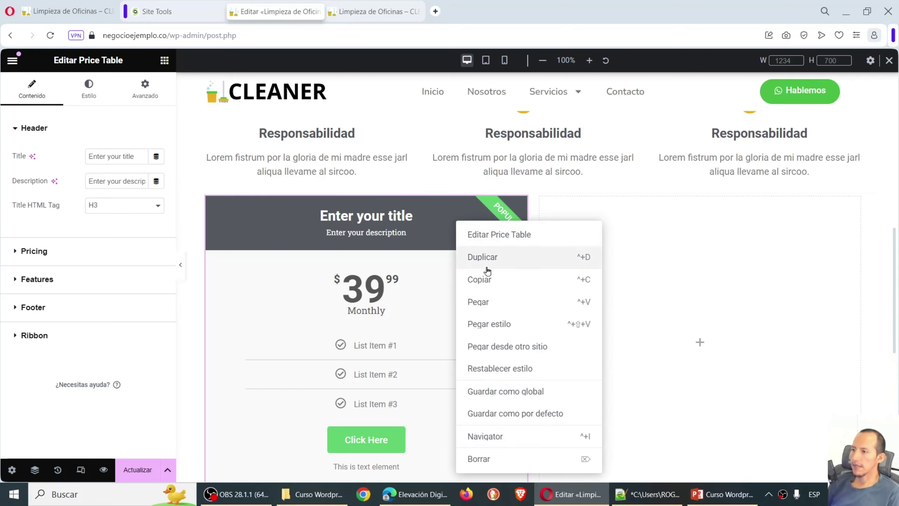
click(487, 257)
drag(522, 209, 754, 275)
Give the pricing container 50 px top and bottom margins
click(539, 198)
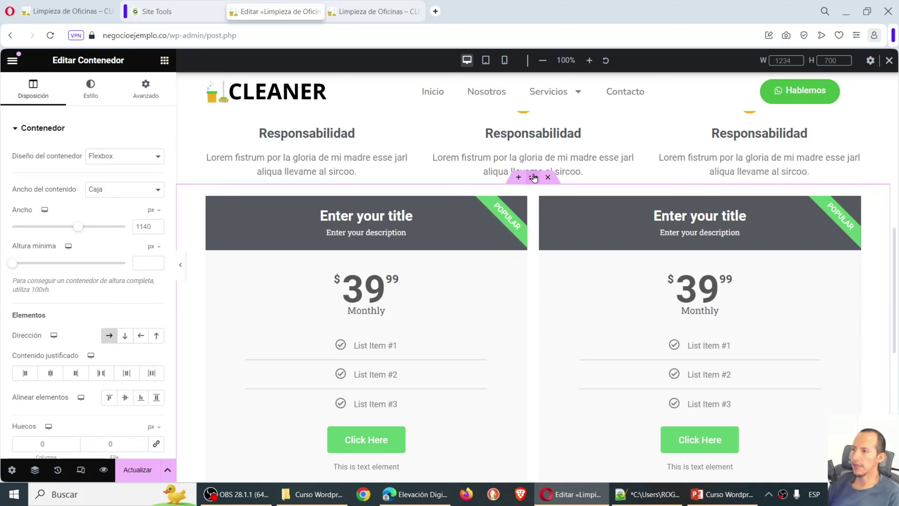
click(146, 87)
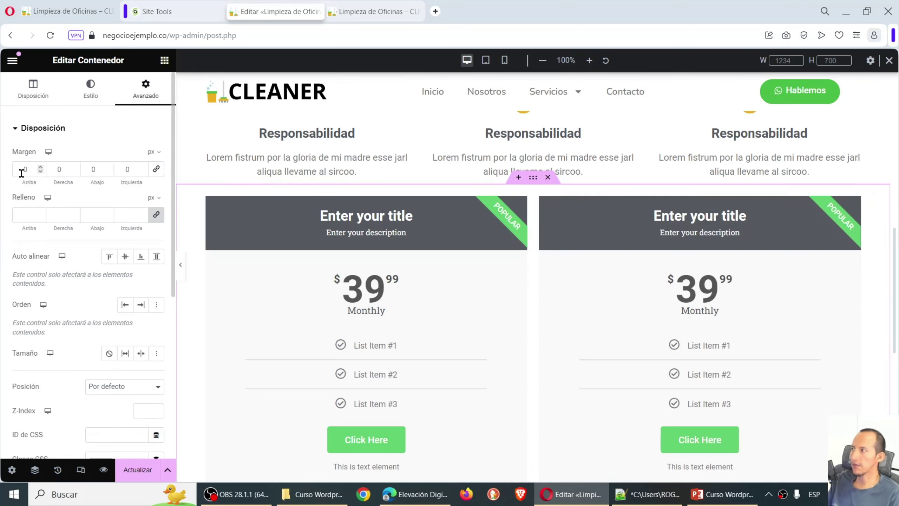
click(21, 169)
text(50)
click(93, 170)
text(50)
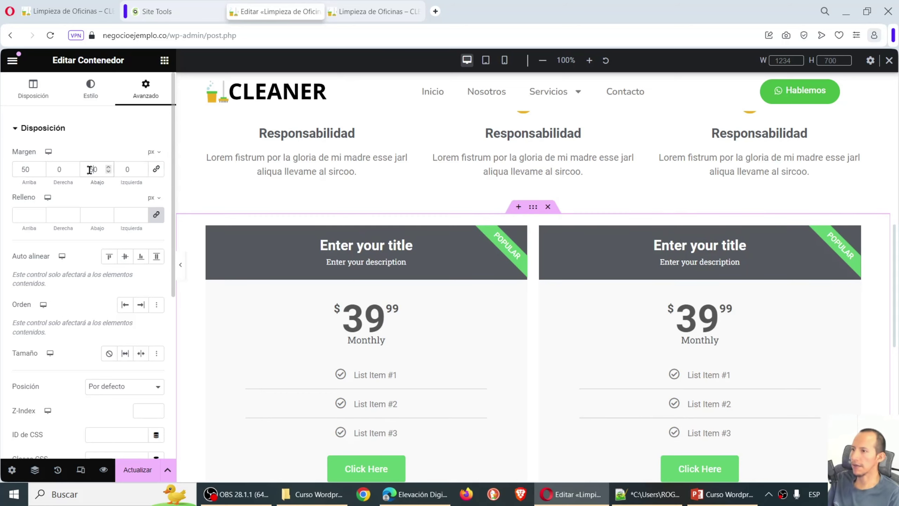
Set the pricing container's column gap to 50 px
click(30, 93)
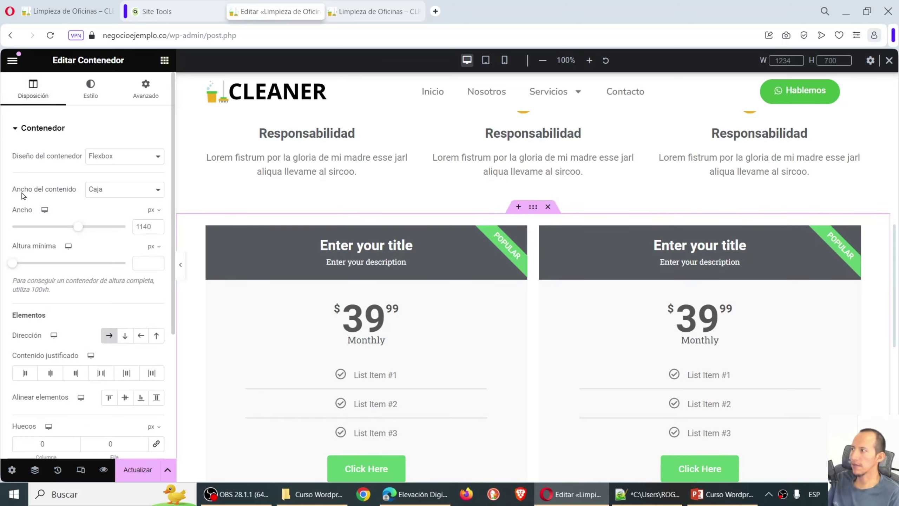
scroll(32, 257, down, 5)
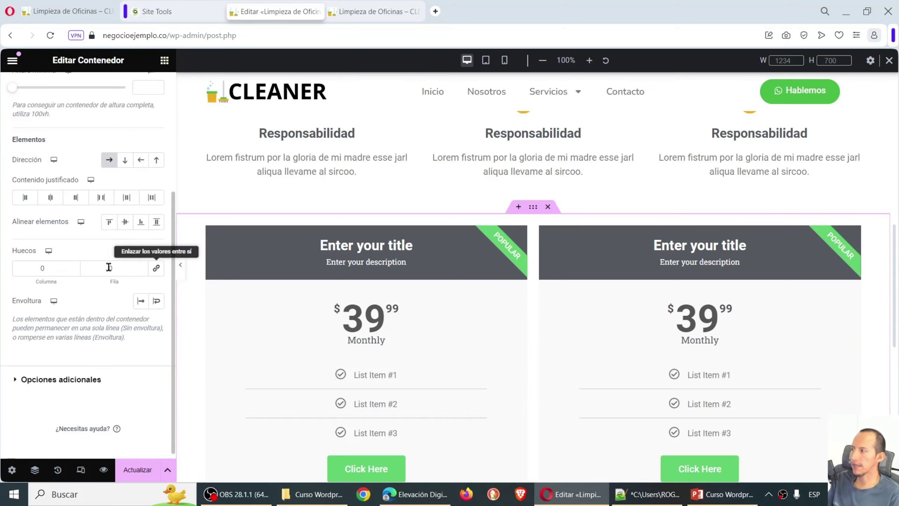
click(36, 266)
text(5)
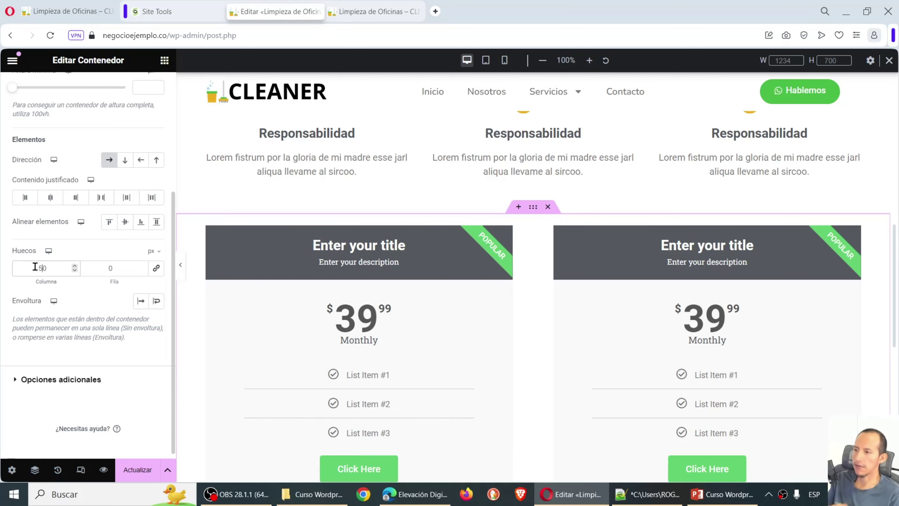
scroll(440, 326, up, 5)
scroll(440, 327, down, 6)
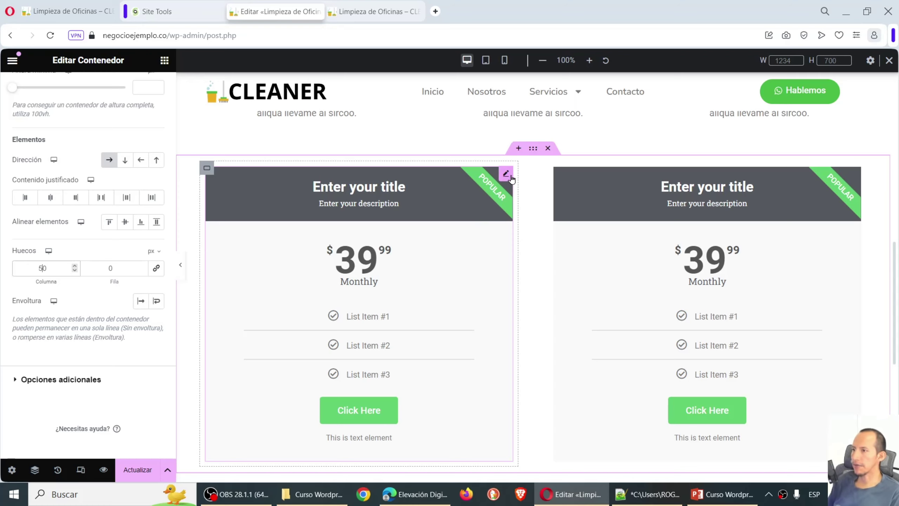
click(506, 174)
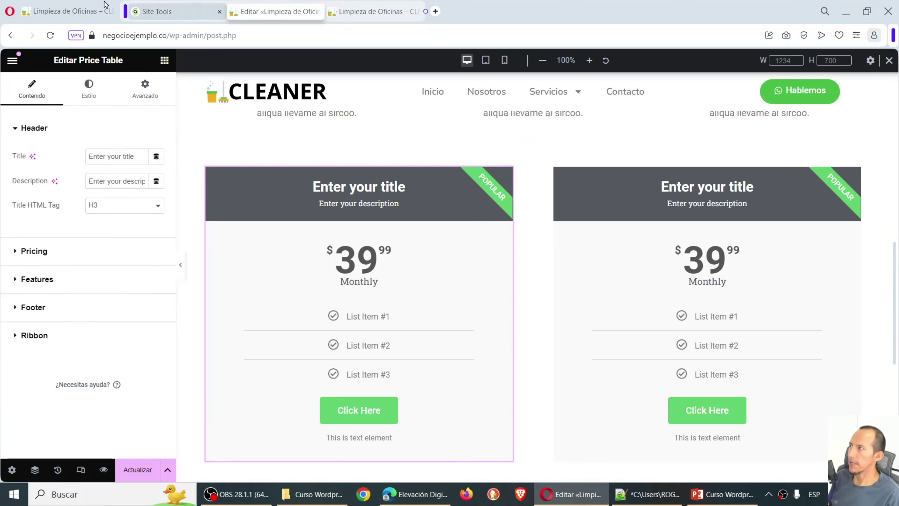
Title the left card 'Plan Básico' with the description 'Para Emprendedores'
key(ctrl+1)
click(272, 5)
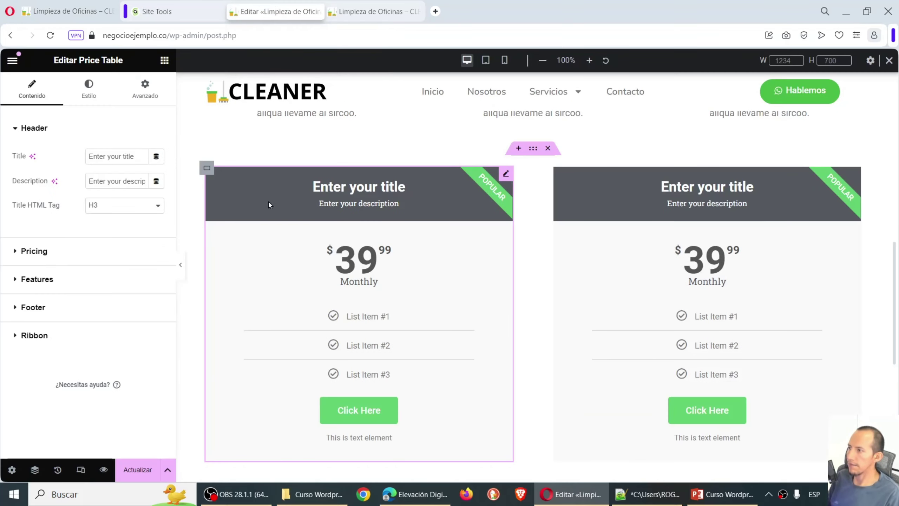
triple_click(121, 153)
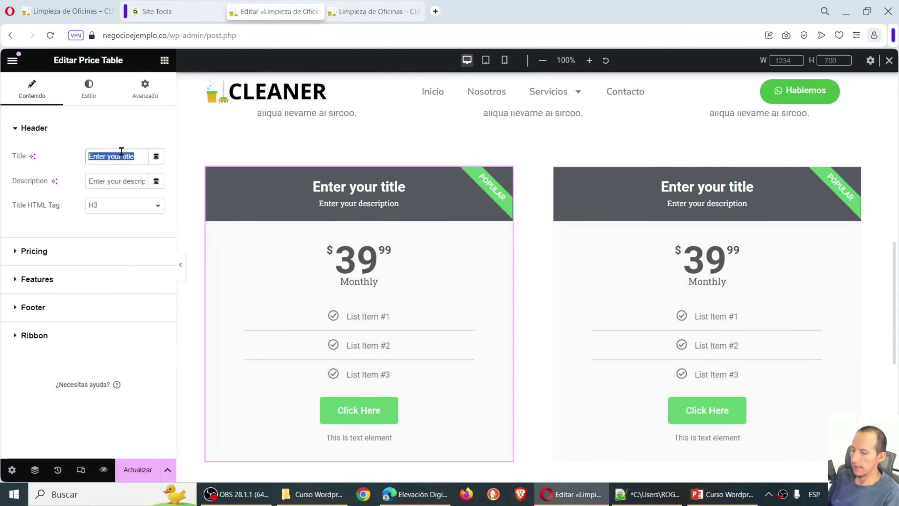
text(Pl)
key(BackSpace)
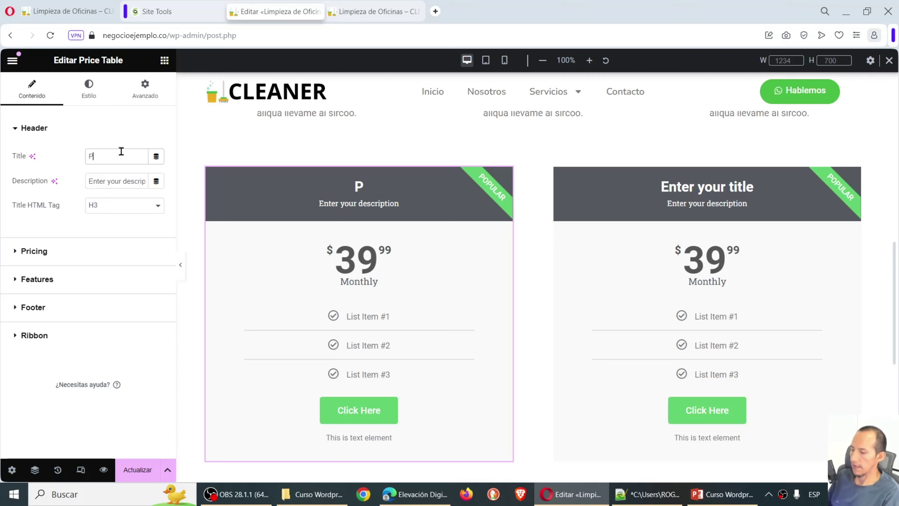
text(lan Básico)
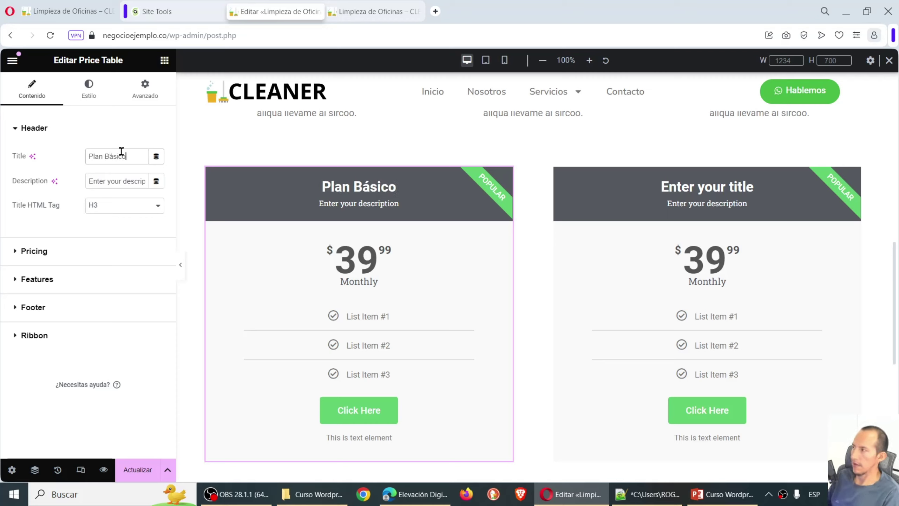
triple_click(113, 178)
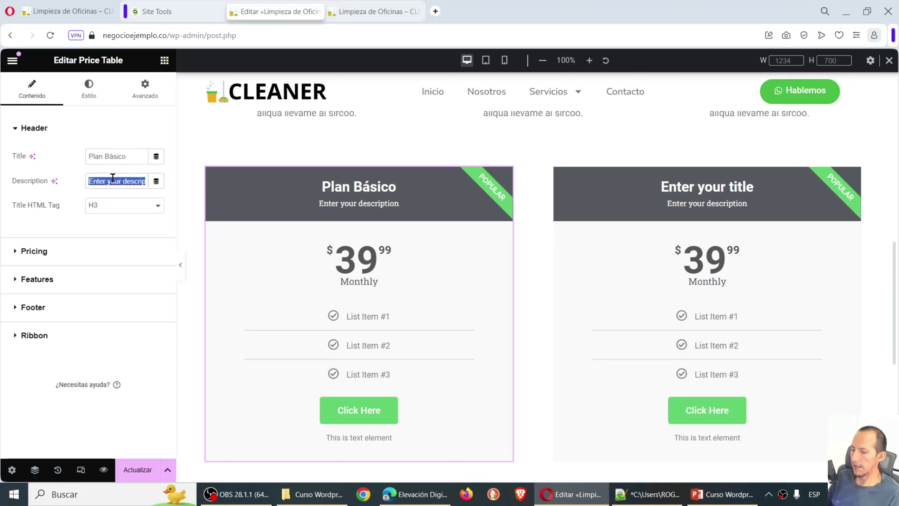
text(Emprendedores)
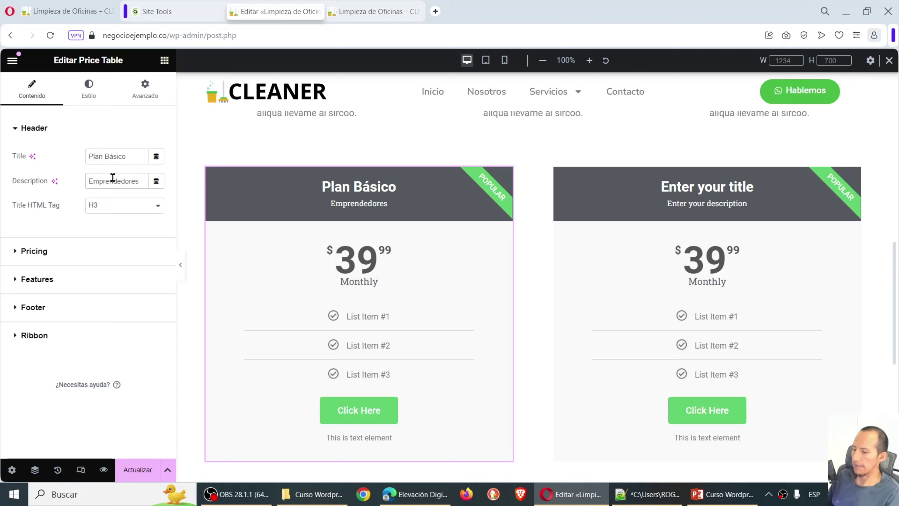
key(Home)
text(Para)
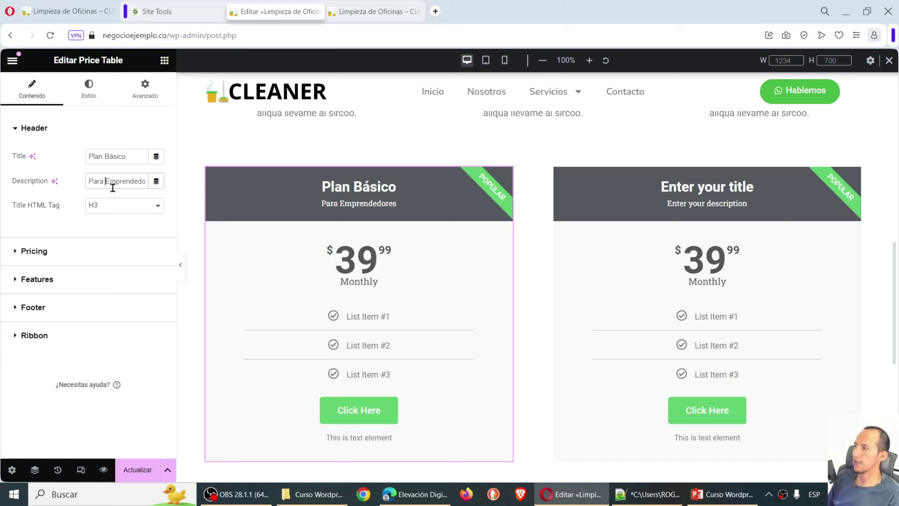
Keep the Dollar currency and change the card's price to 59
click(43, 252)
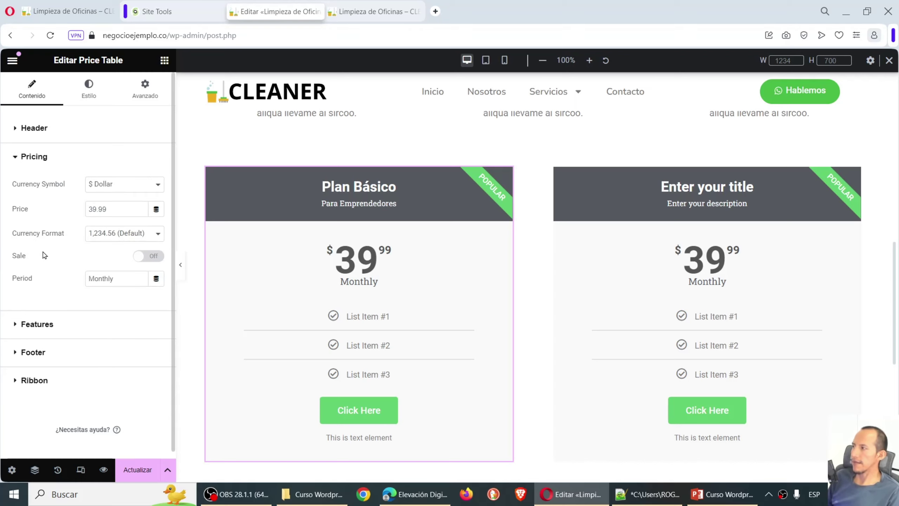
click(127, 185)
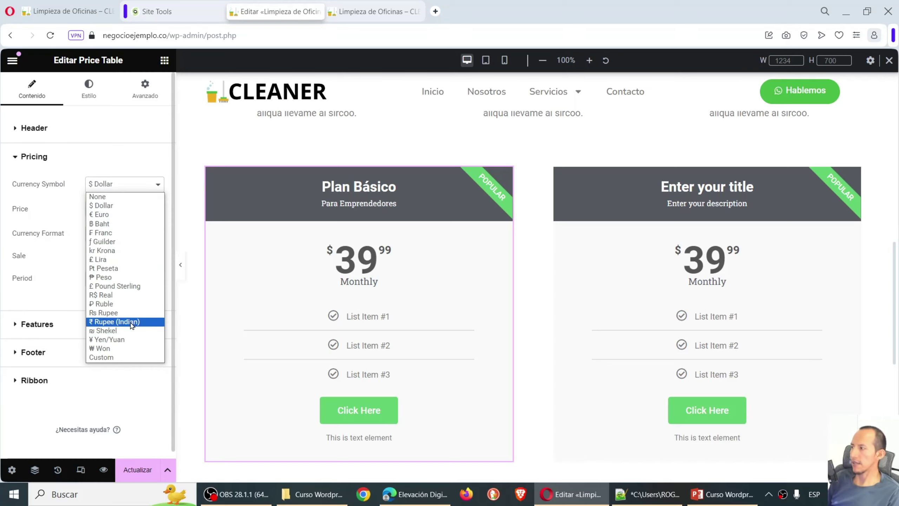
click(111, 358)
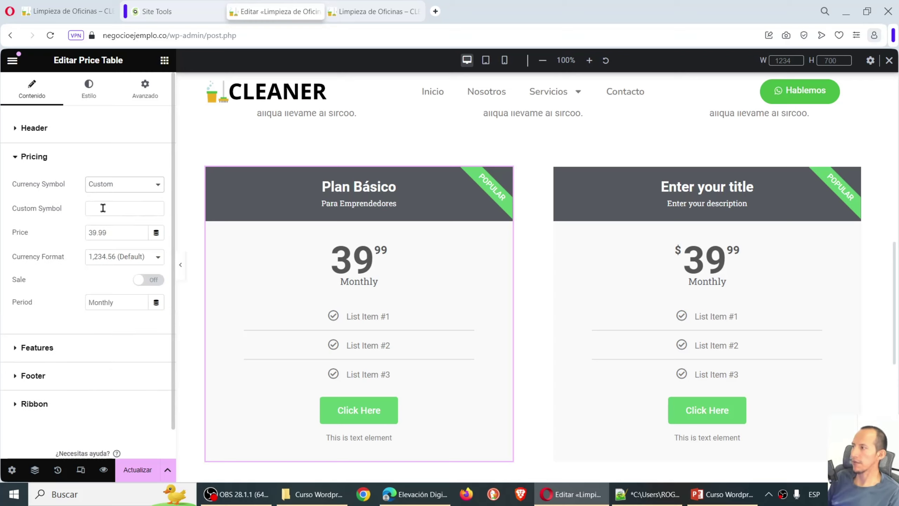
click(115, 186)
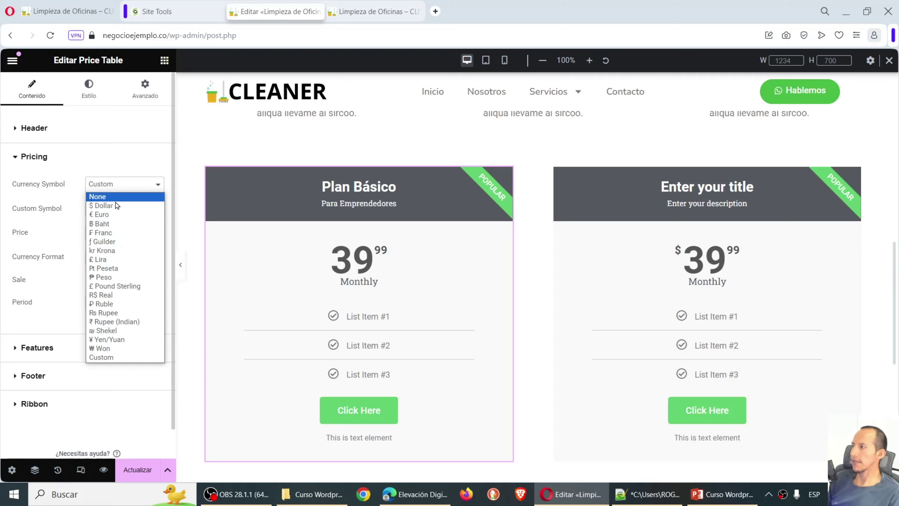
click(113, 206)
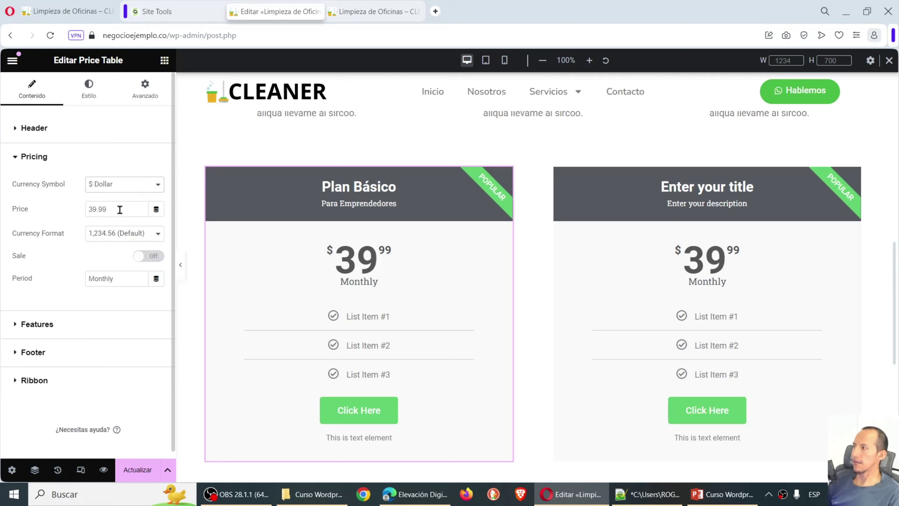
double_click(92, 209)
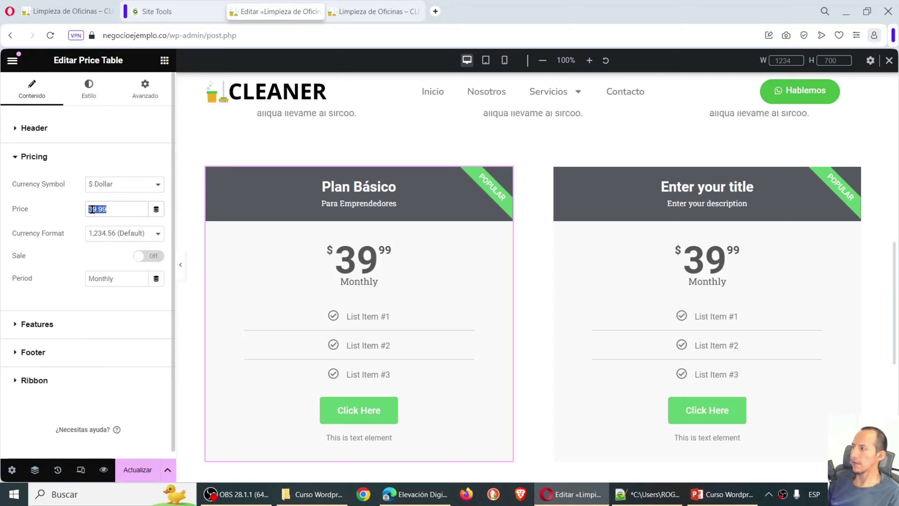
click(101, 209)
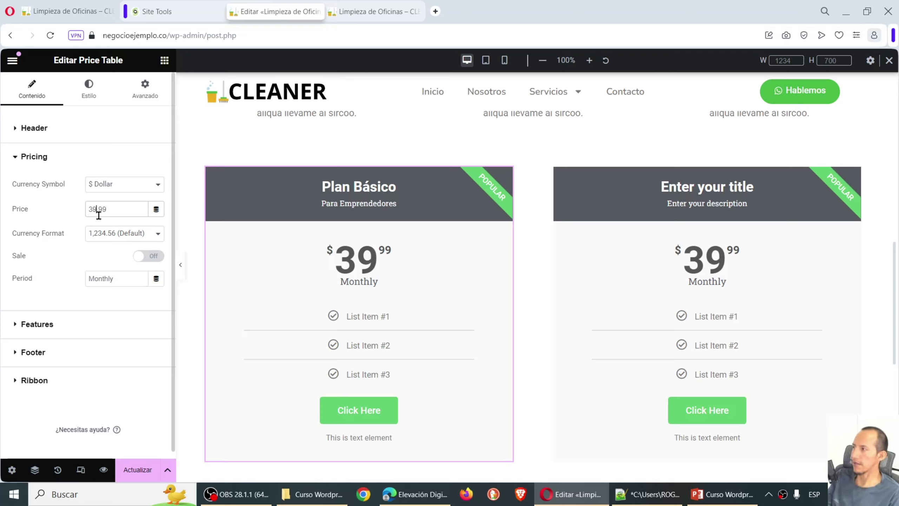
key(BackSpace)
key(BackSpace)
text(59)
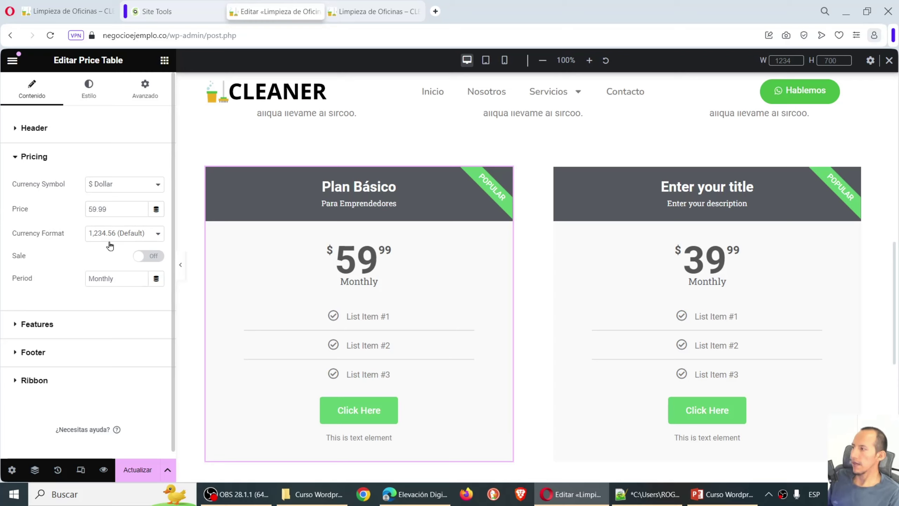
click(114, 234)
click(1, 228)
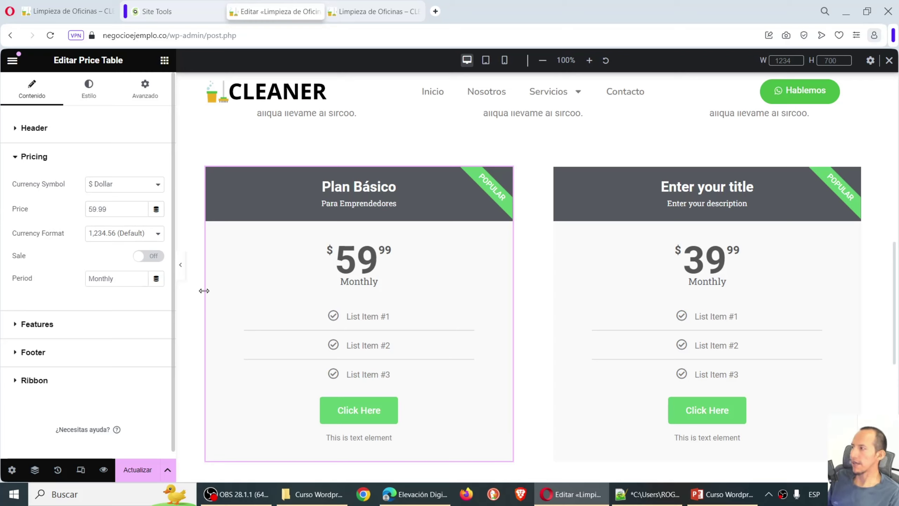
Turn the sale on with price 99.99 and change the period to Mensual
click(149, 256)
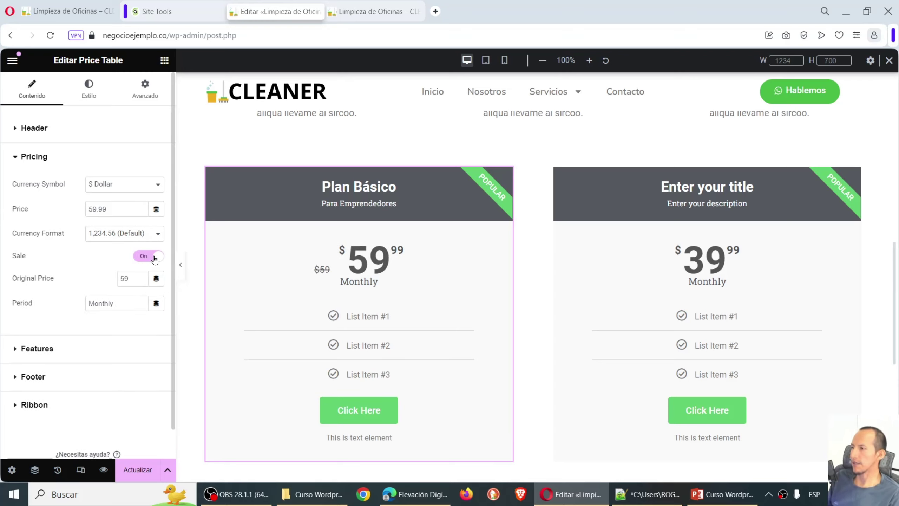
click(92, 208)
text(9)
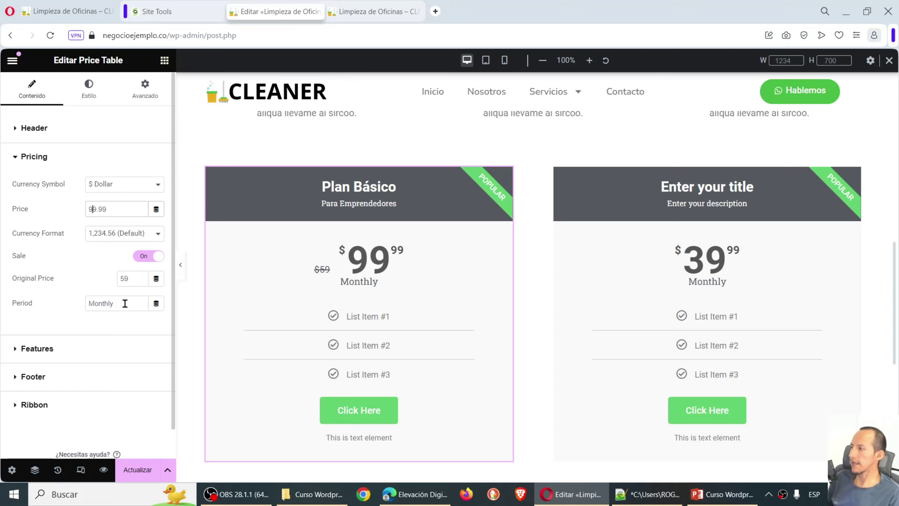
drag(125, 303, 64, 306)
text(Mensual)
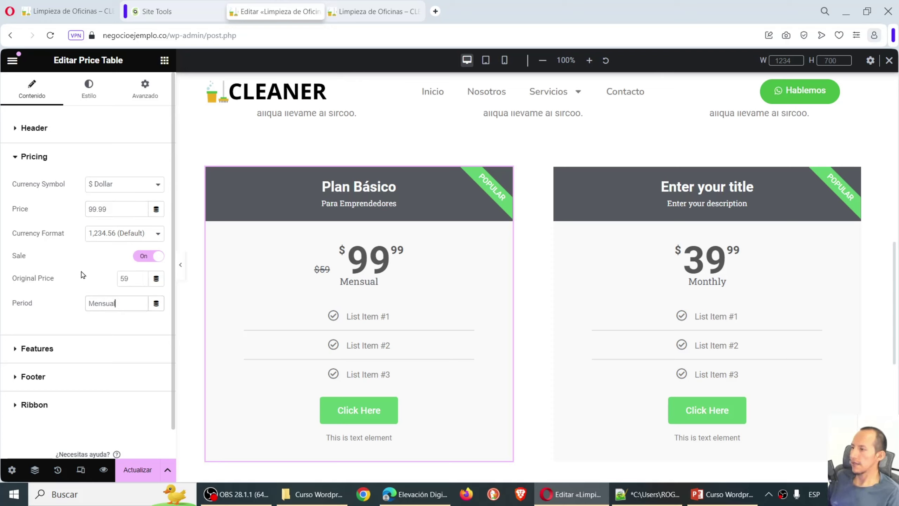
scroll(85, 340, down, 1)
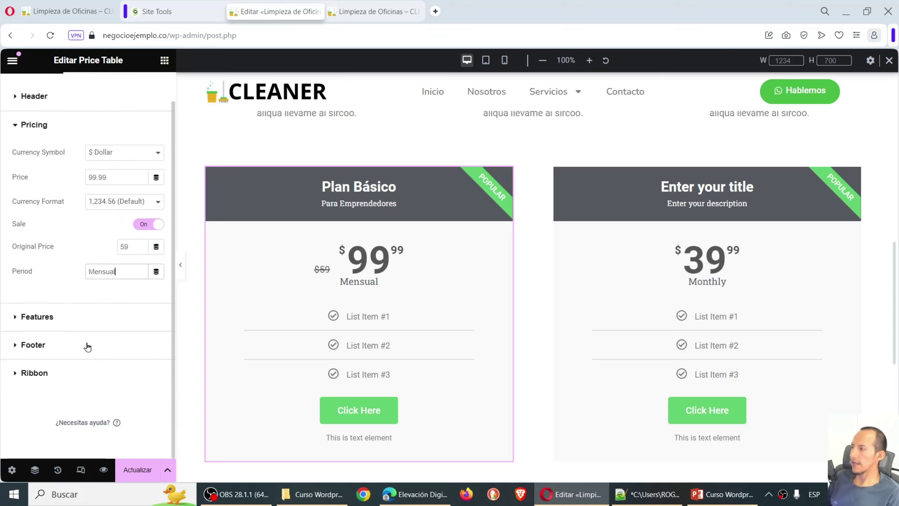
Change feature items #1 and #2 to '2 limpiadores' and 'Materiales certificados'
click(44, 313)
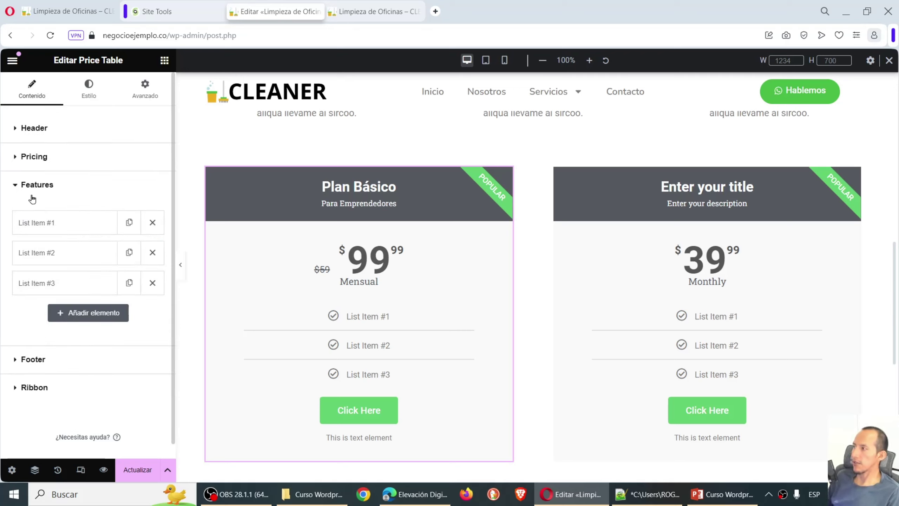
click(48, 234)
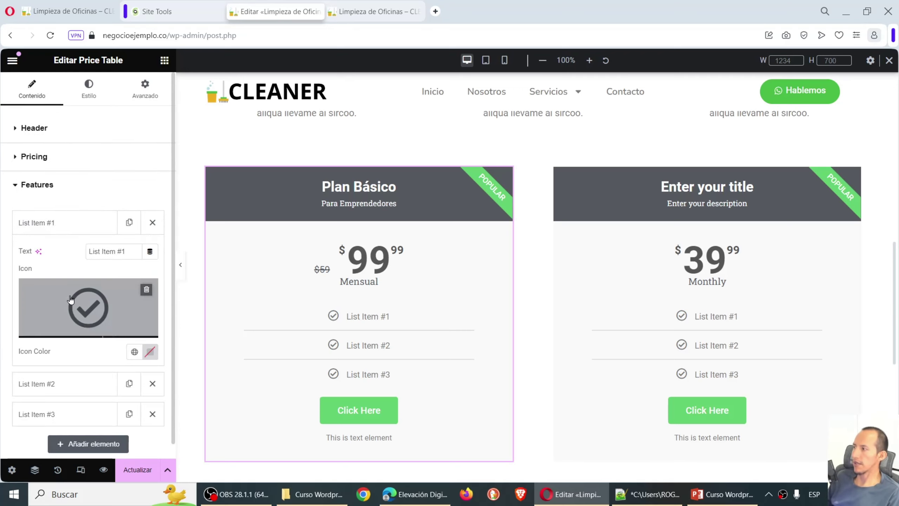
triple_click(106, 250)
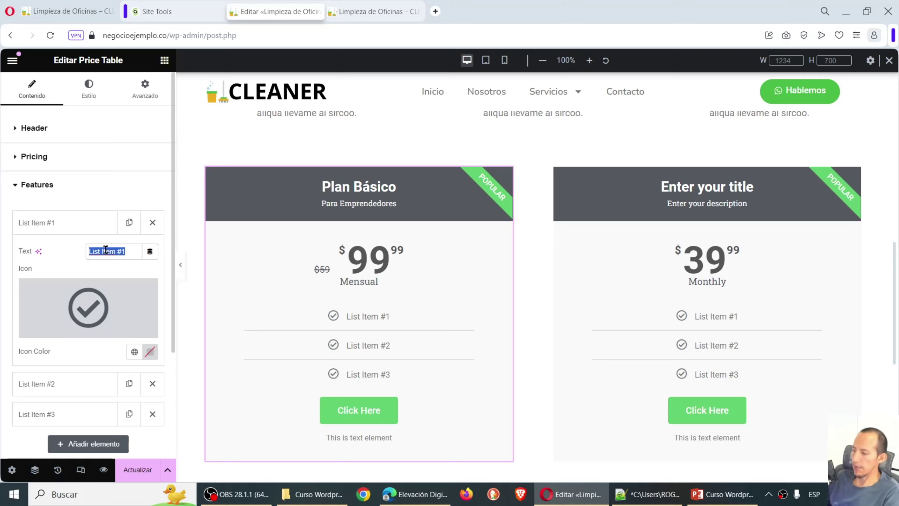
text(2)
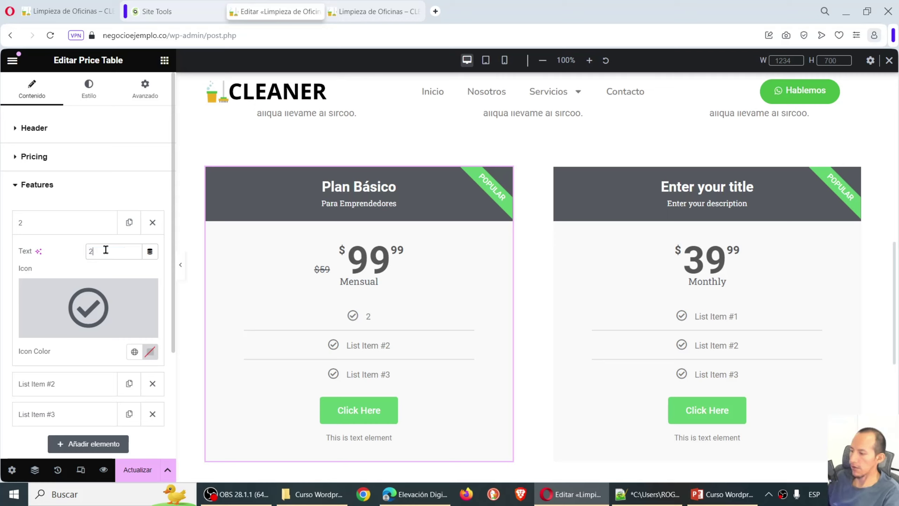
text( limpiadores)
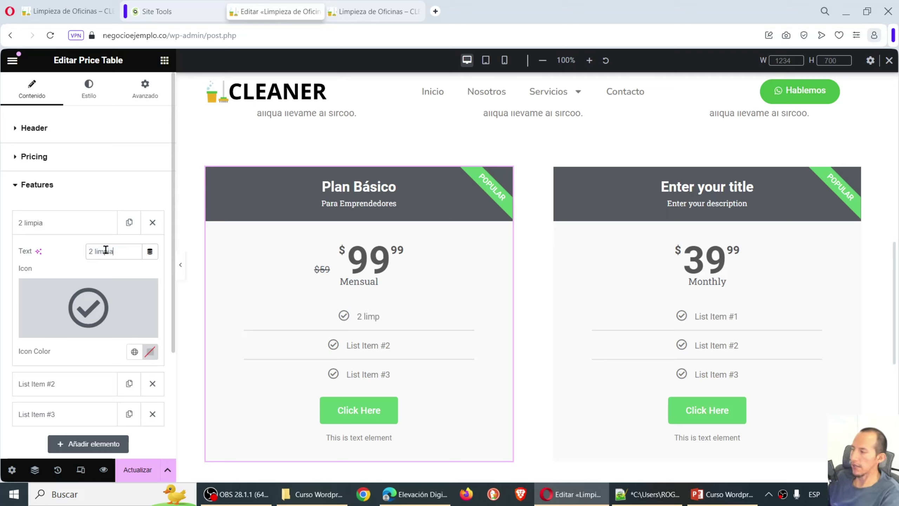
click(96, 228)
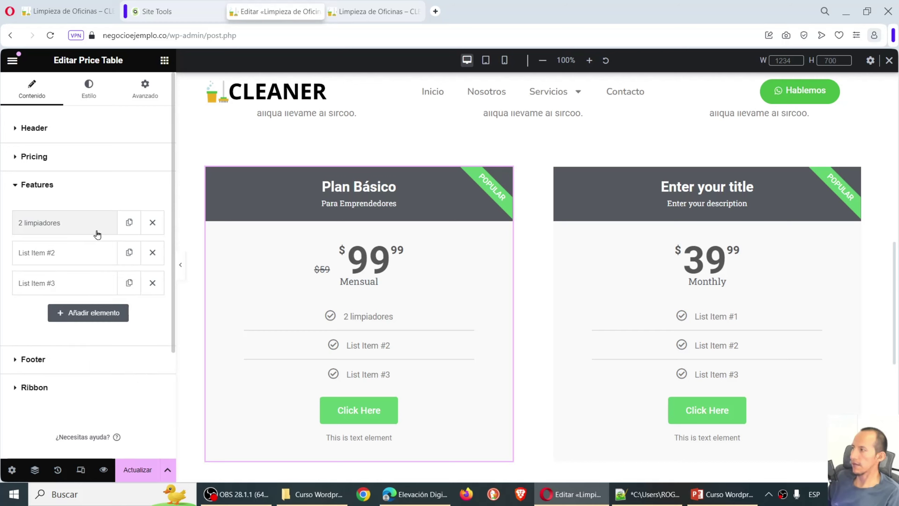
click(54, 254)
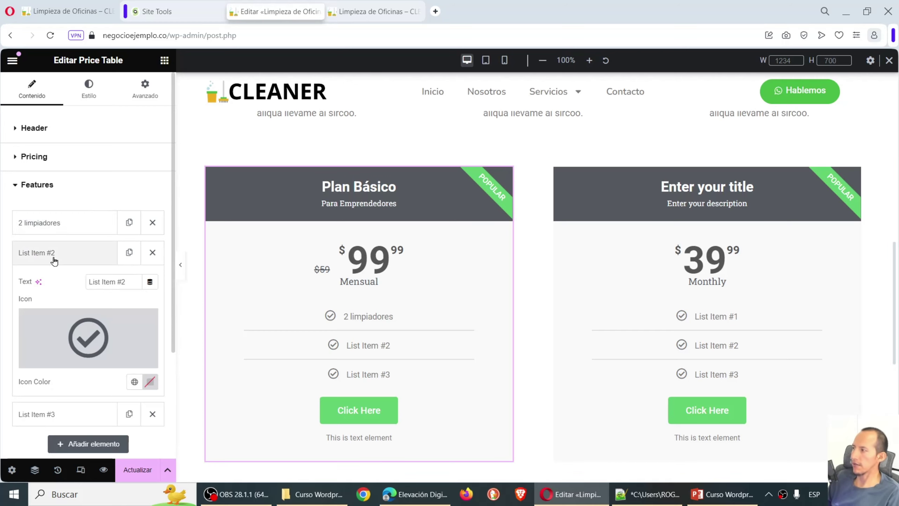
triple_click(118, 281)
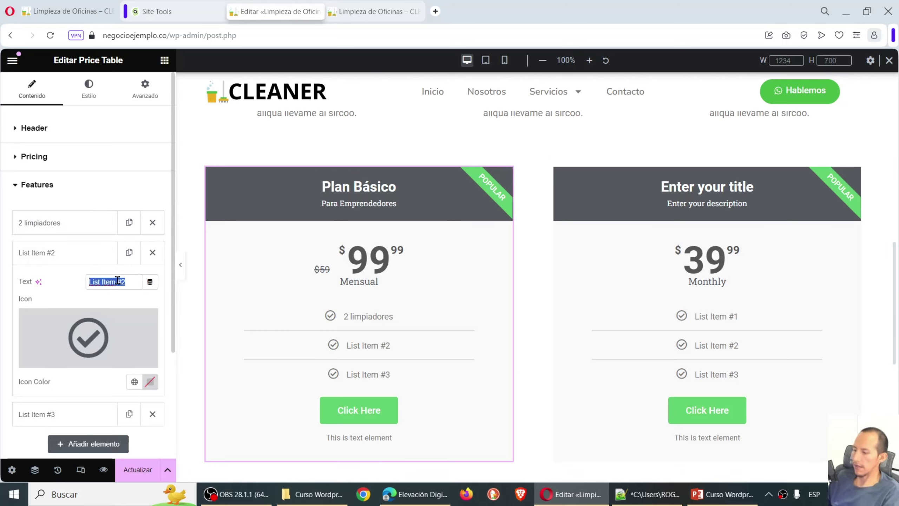
text(Inform)
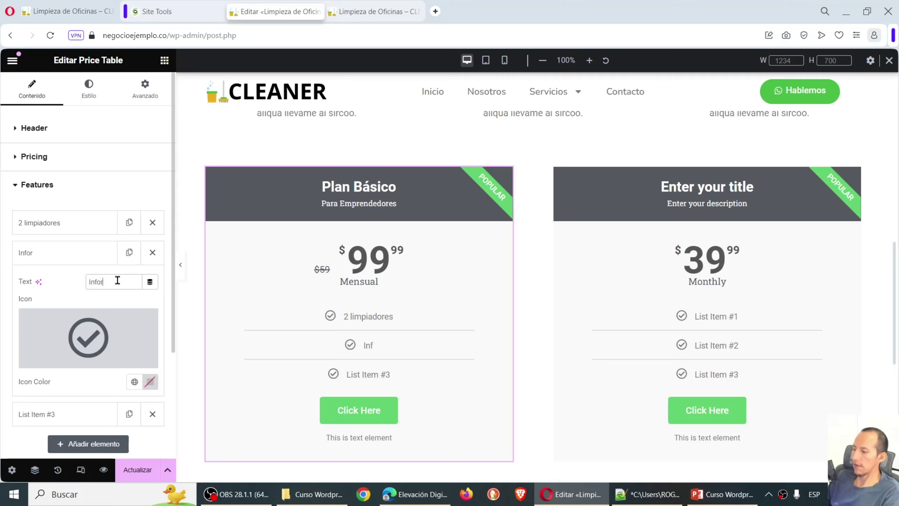
key(BackSpace)
key(BackSpace)
key(BackSpace)
key(BackSpace)
key(BackSpace)
key(BackSpace)
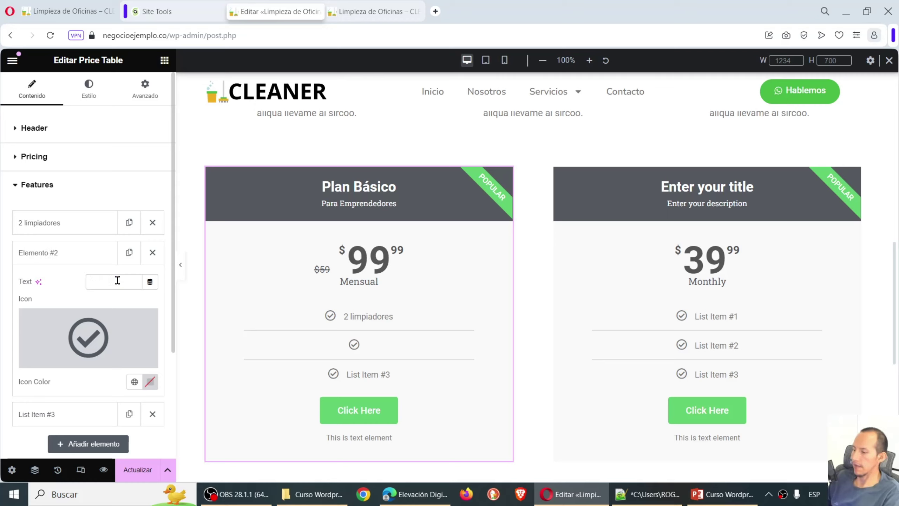
text(Materiale)
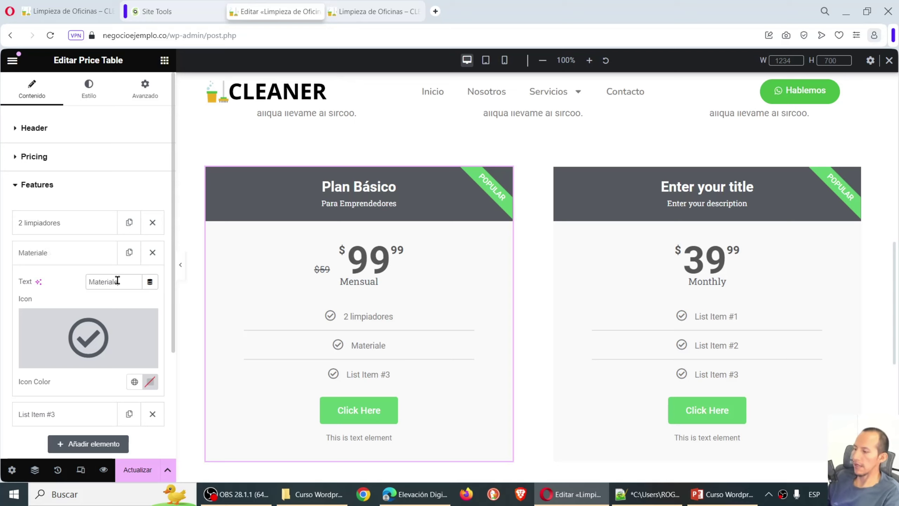
text(s certificados)
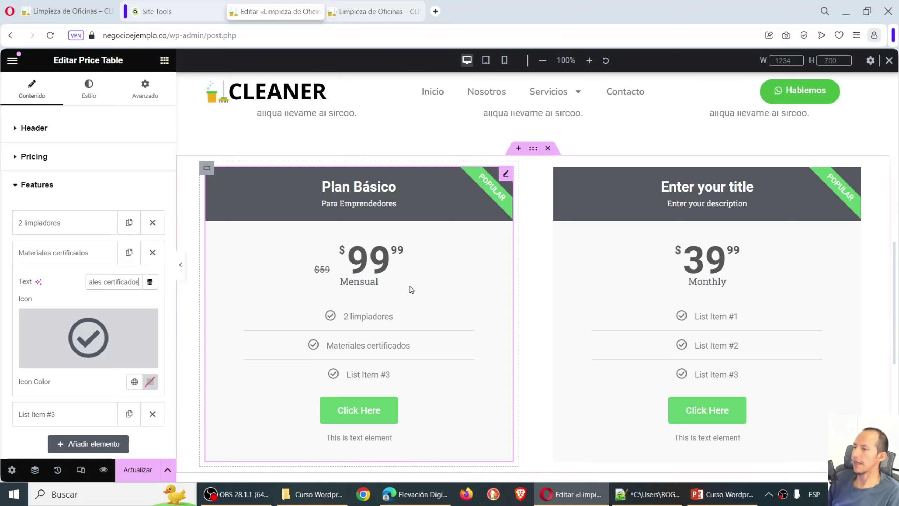
scroll(410, 287, down, 2)
Change the card's button text from 'Click Here' to 'Contacto'
click(56, 191)
click(42, 216)
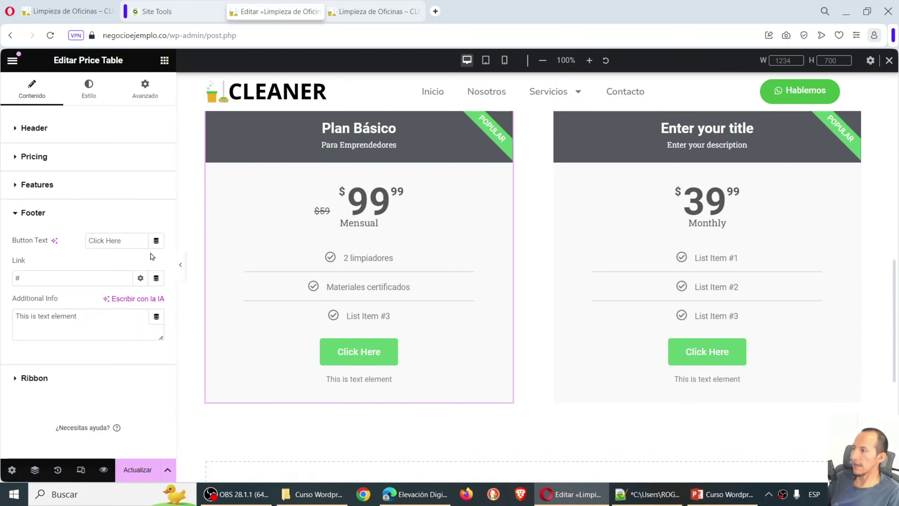
drag(122, 240, 64, 241)
text(Contacto)
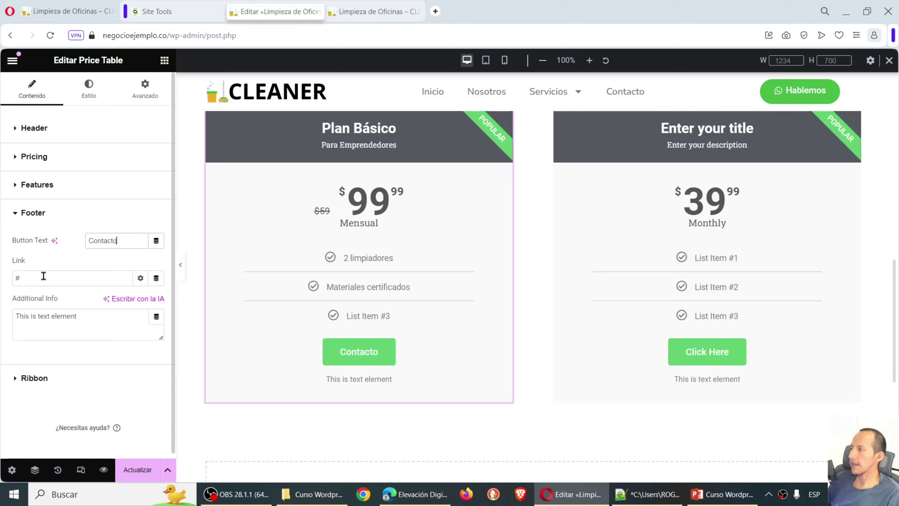
drag(41, 276, 1, 277)
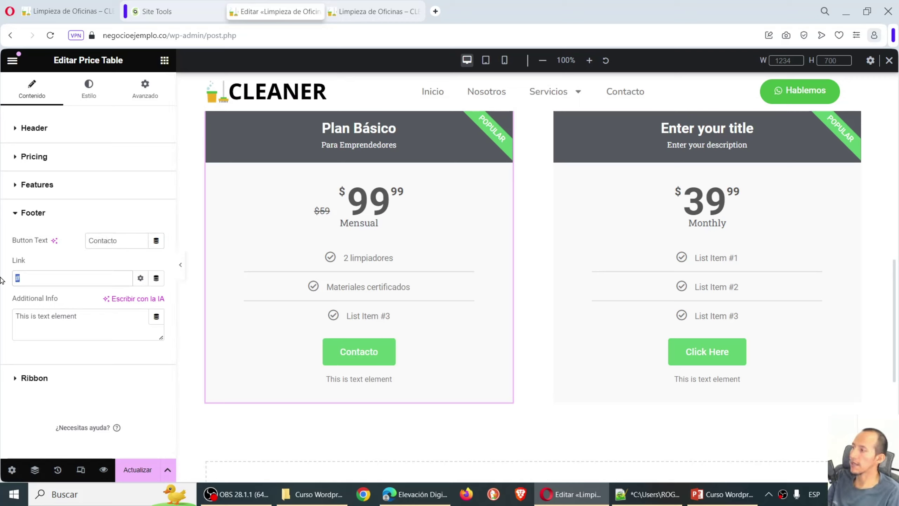
click(28, 279)
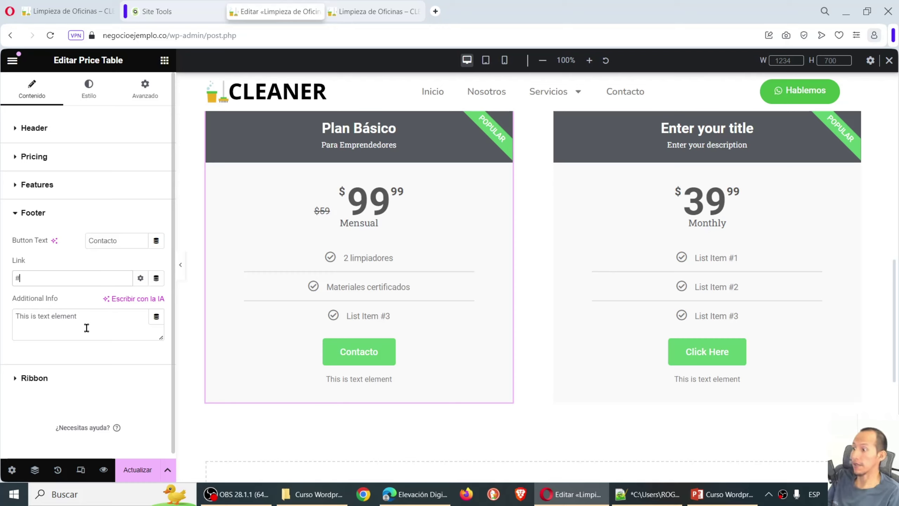
Replace the ribbon title 'Popular' with 'Oferta'
click(40, 381)
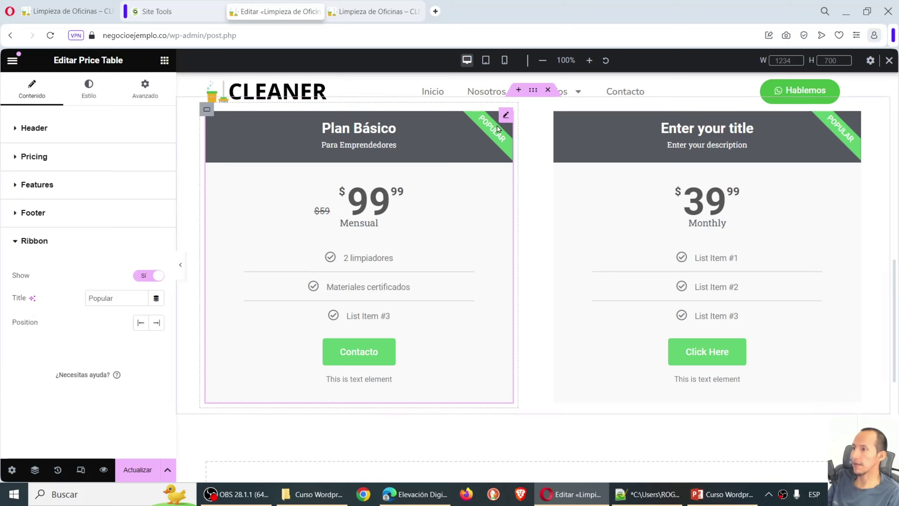
drag(119, 296, 79, 294)
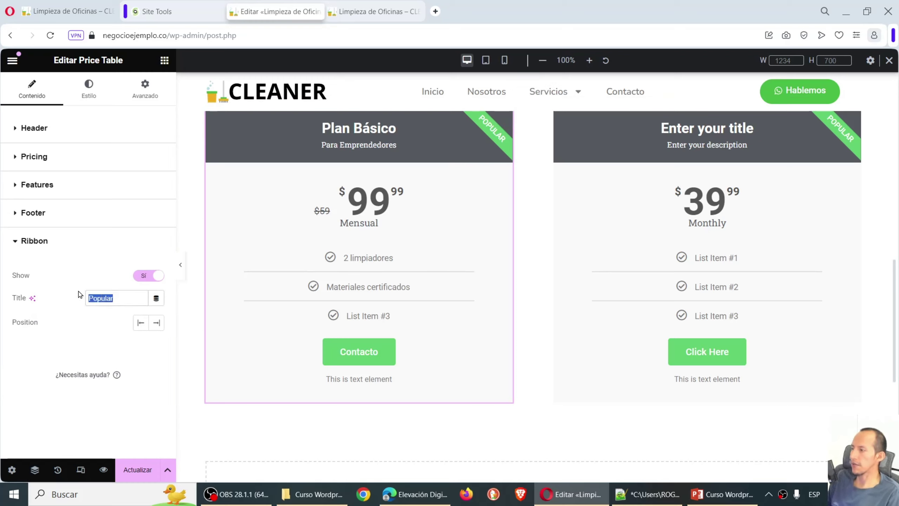
text(Oferta)
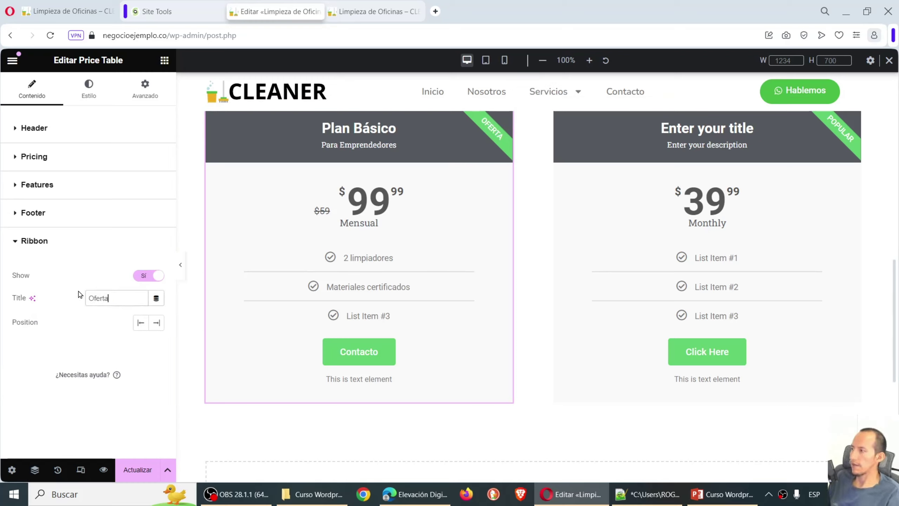
scroll(502, 318, up, 10)
scroll(487, 332, down, 6)
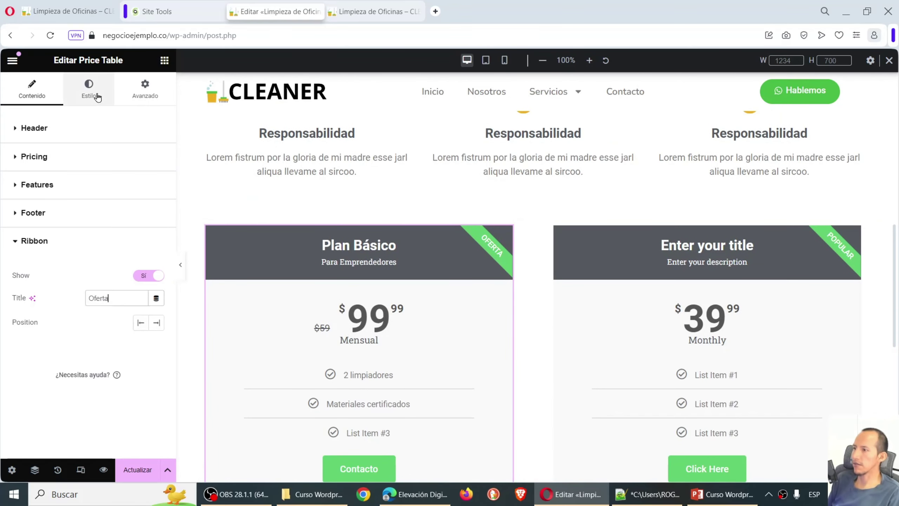
scroll(495, 332, down, 2)
scroll(495, 332, down, 2)
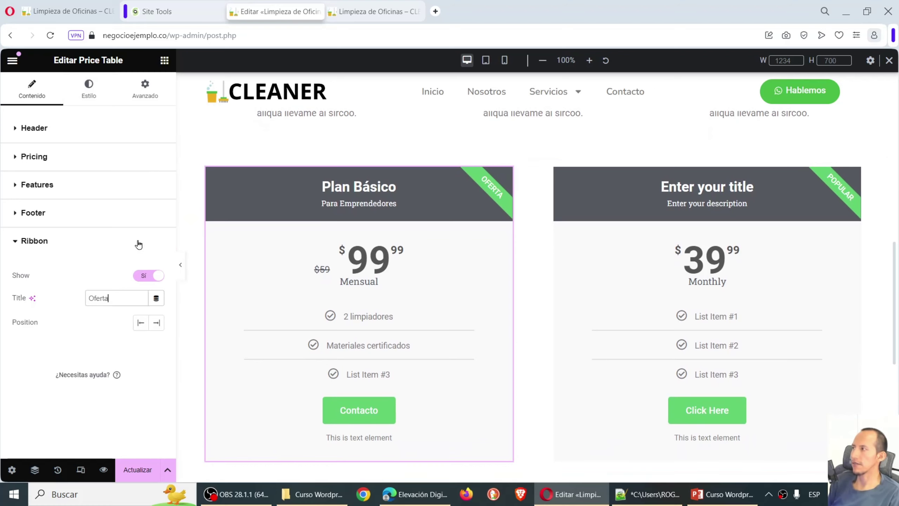
click(85, 96)
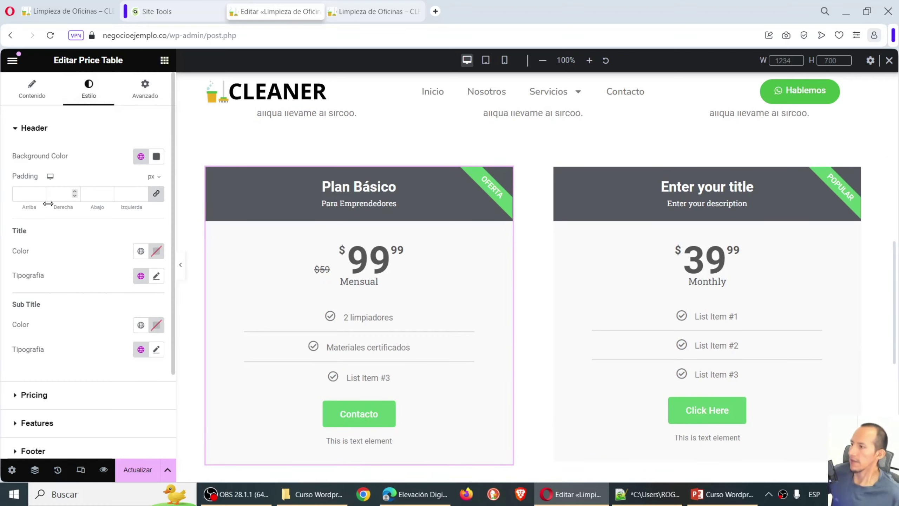
Set the ribbon background to the global colour naranja amarillo
scroll(68, 230, down, 3)
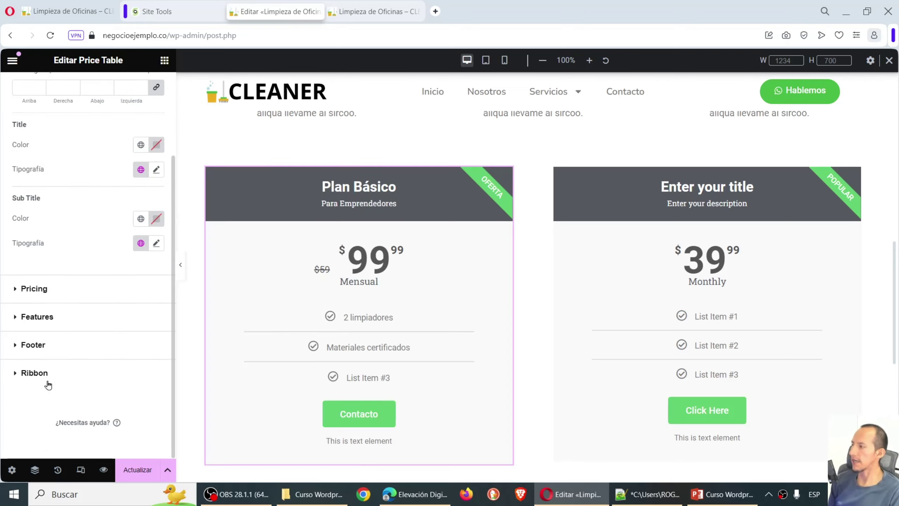
click(41, 373)
click(141, 268)
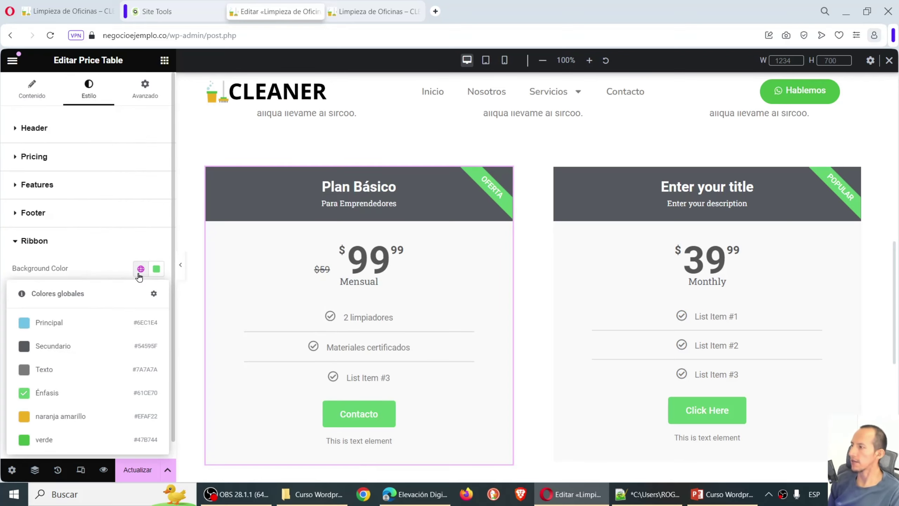
click(64, 415)
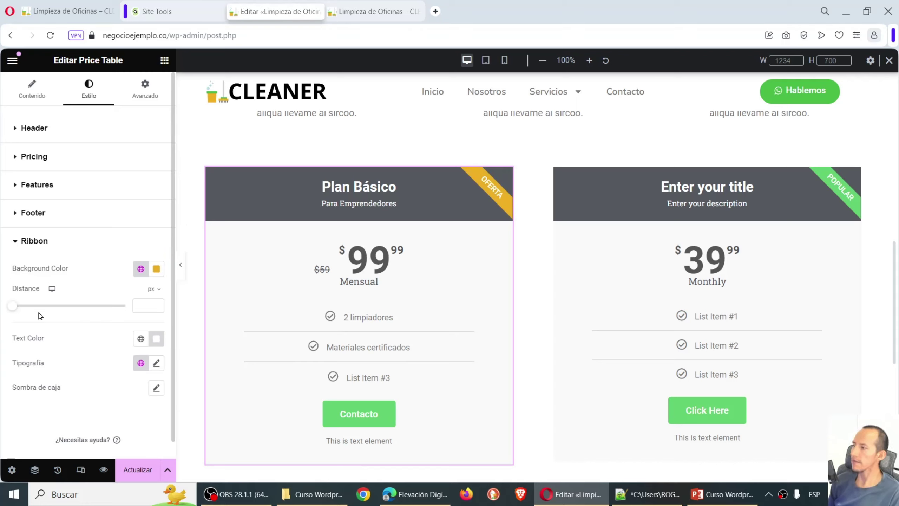
Set the Contacto button colour to the global colour verde
click(32, 219)
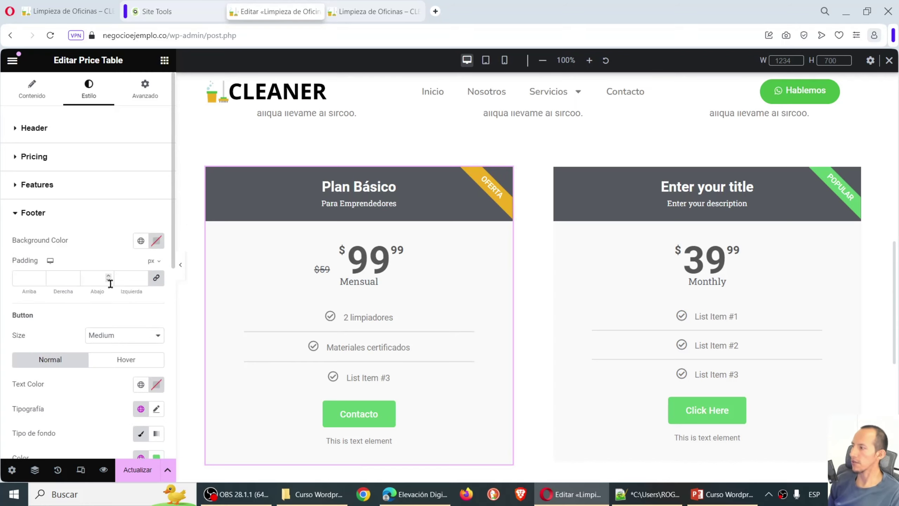
scroll(111, 284, down, 5)
click(140, 282)
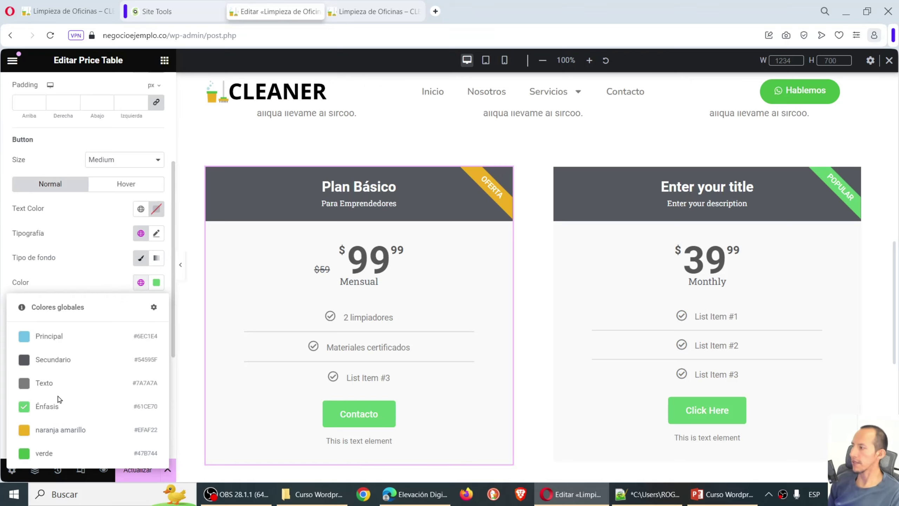
click(52, 454)
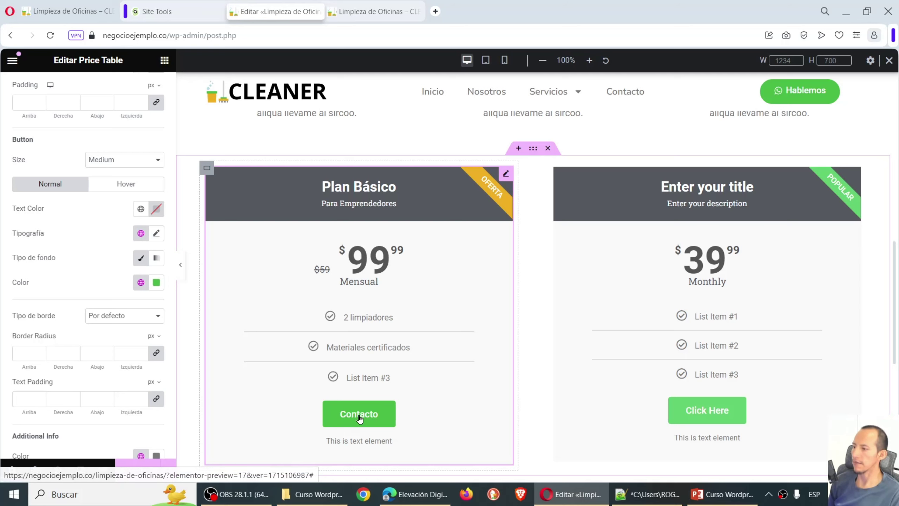
scroll(410, 417, down, 2)
scroll(411, 416, up, 2)
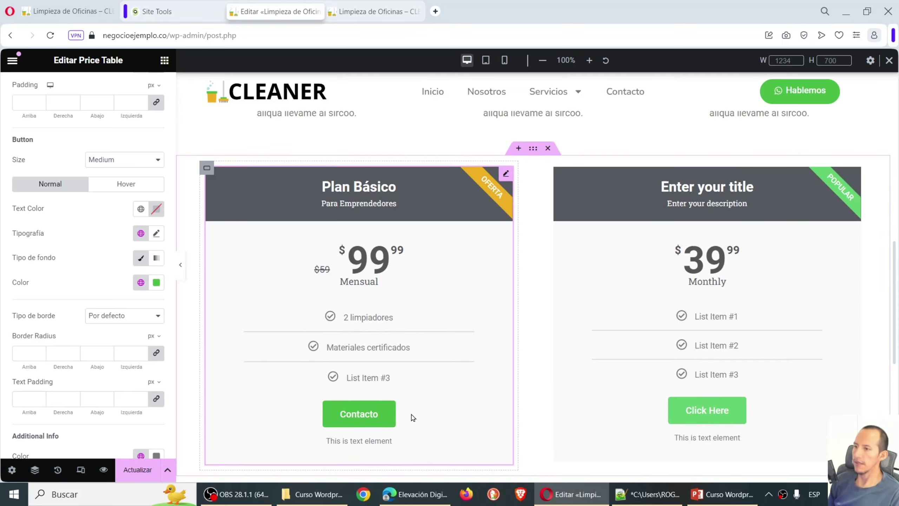
Copy the Plan Básico table and paste its style onto the second price table
right_click(507, 174)
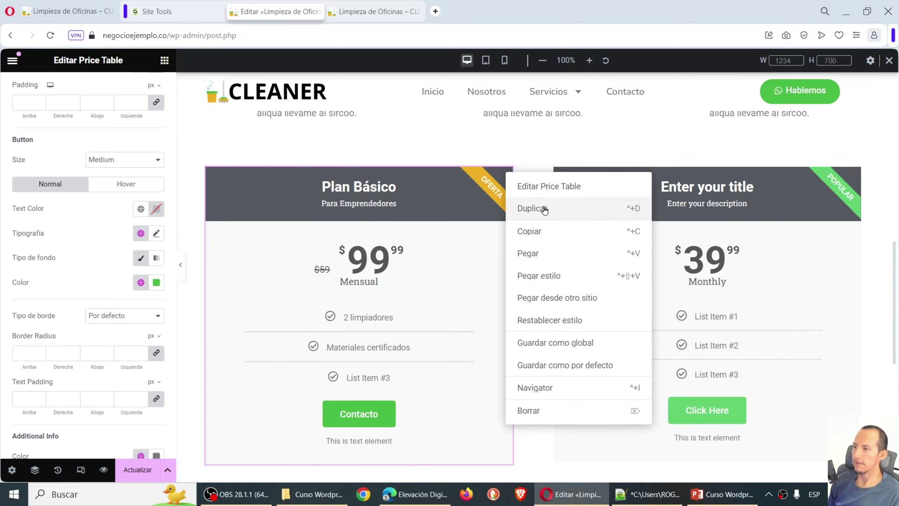
click(547, 232)
right_click(755, 192)
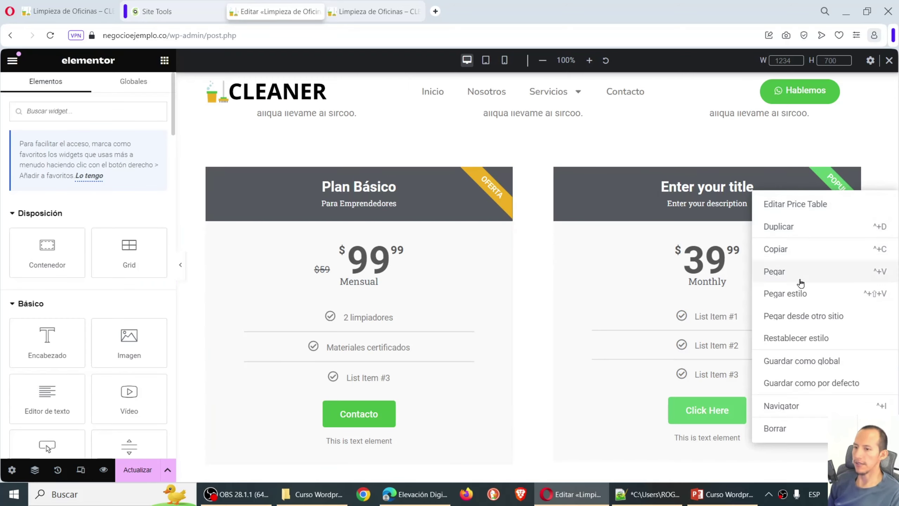
click(802, 297)
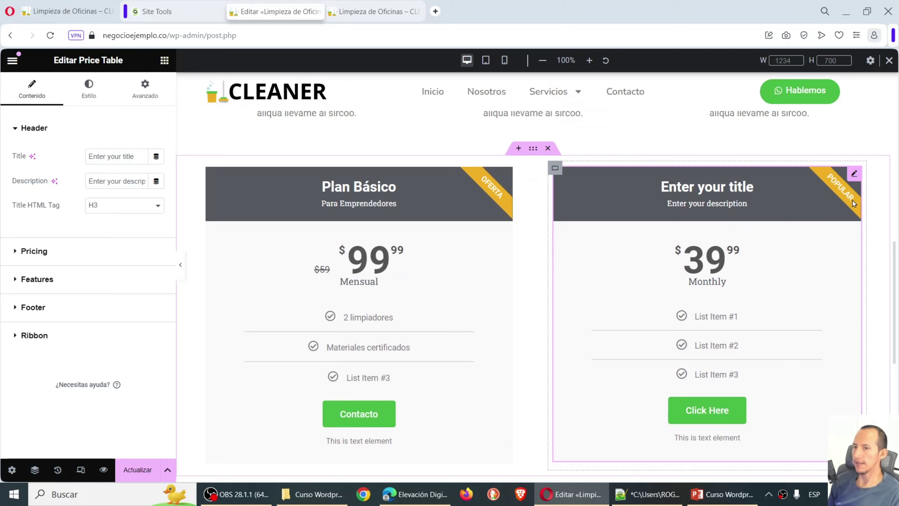
Hide the second table's ribbon and save the page with Actualizar
click(51, 336)
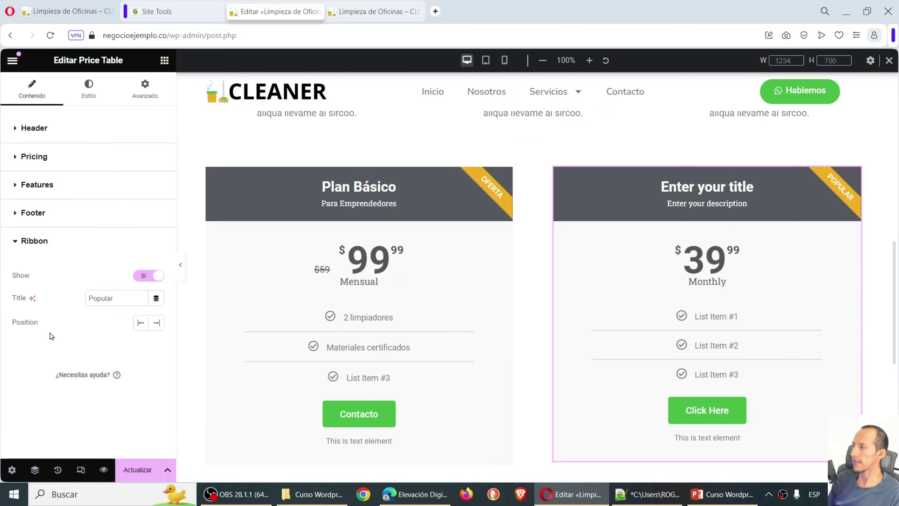
click(145, 276)
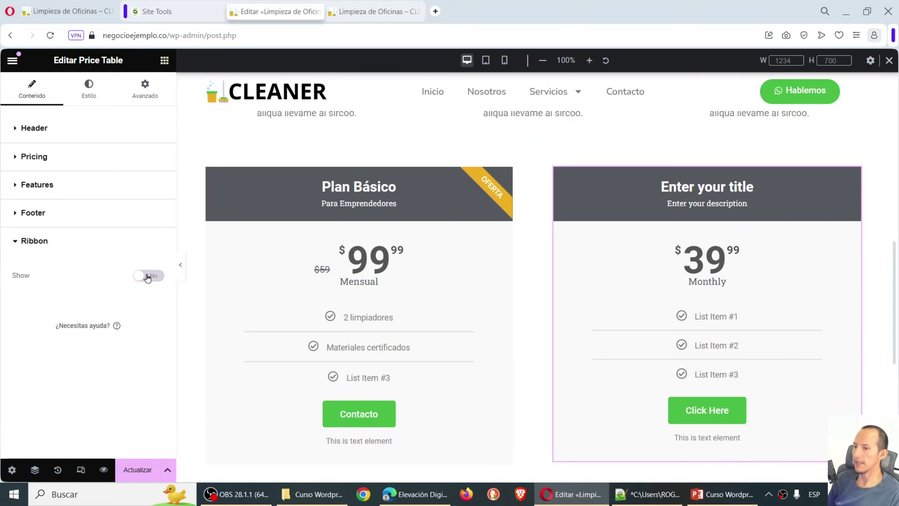
click(138, 471)
scroll(598, 341, down, 1)
scroll(596, 362, up, 1)
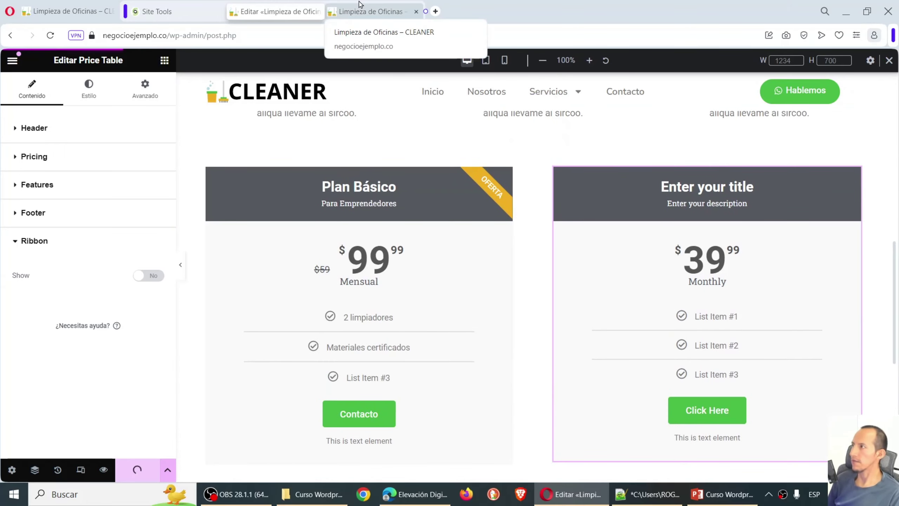
click(360, 11)
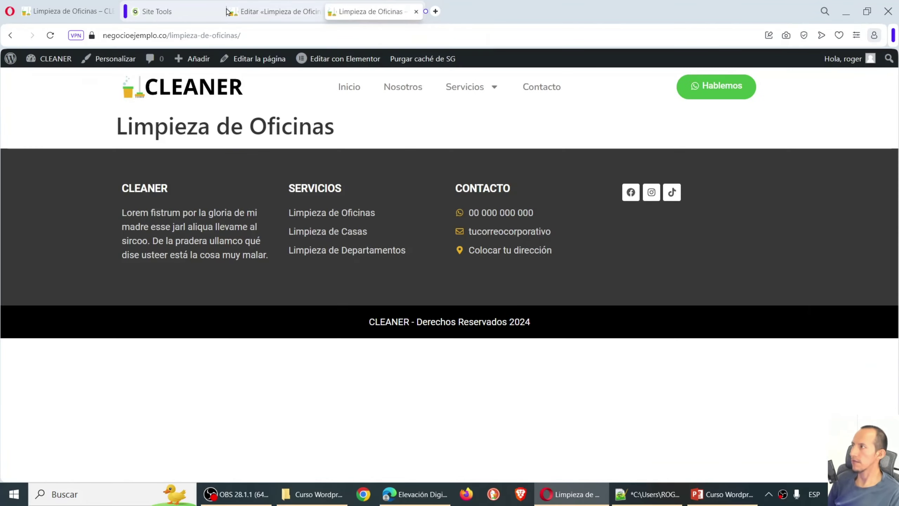
click(50, 34)
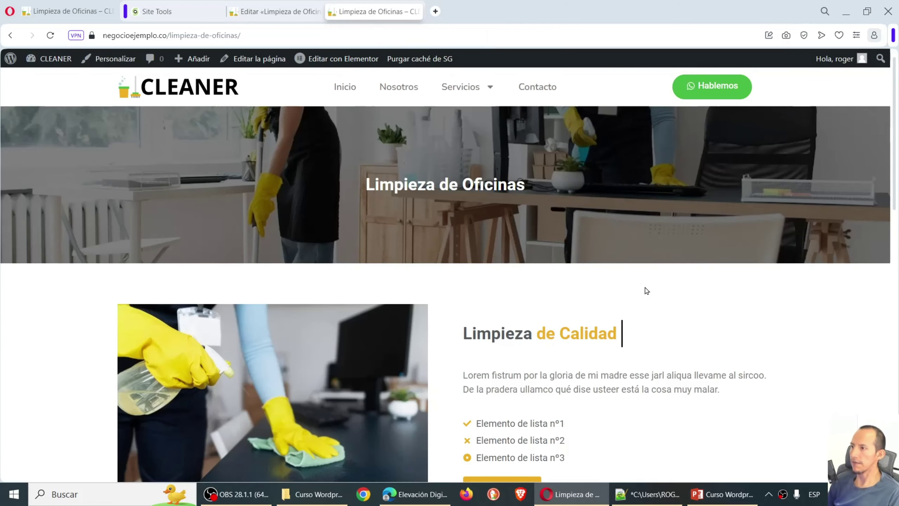
scroll(698, 257, down, 5)
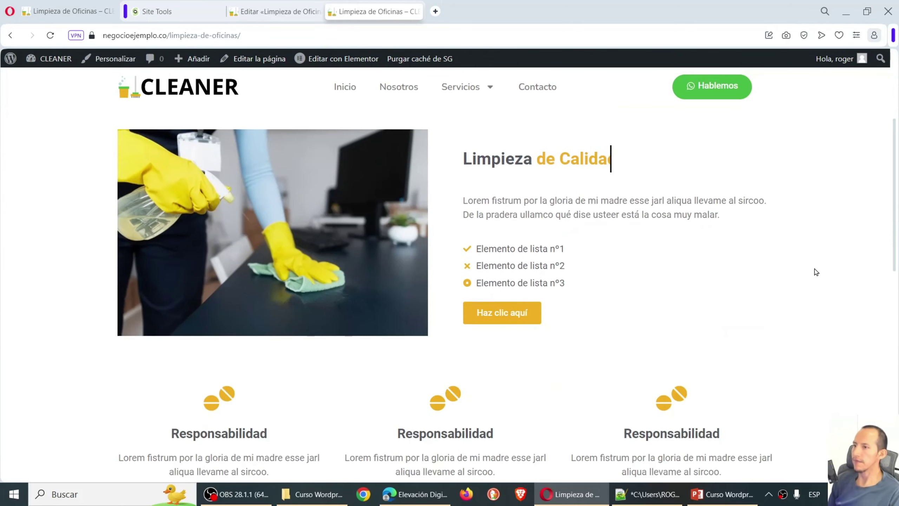
scroll(819, 281, down, 6)
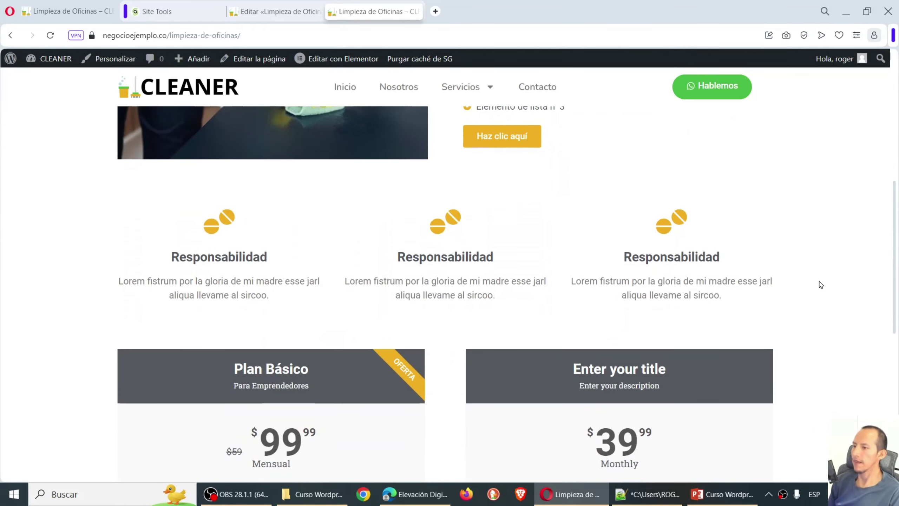
scroll(821, 285, down, 10)
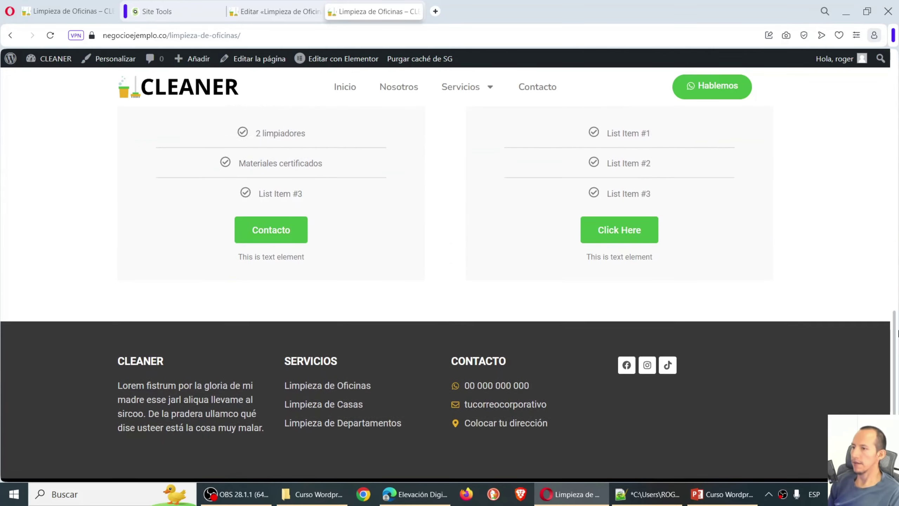
drag(897, 333, 896, 88)
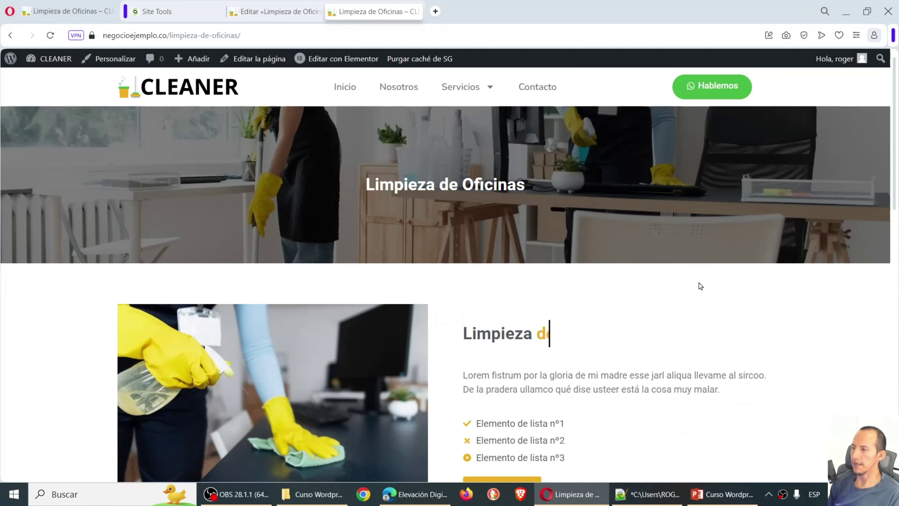
key(alt+Tab)
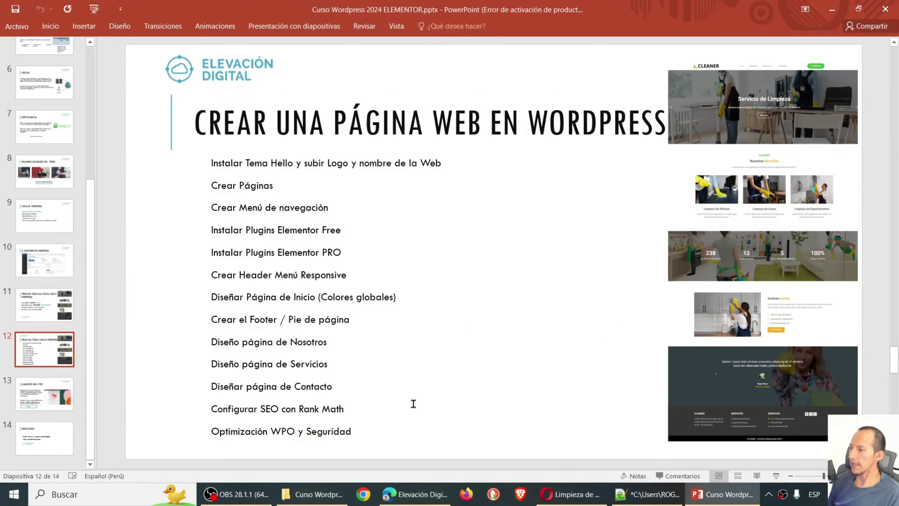
key(alt+Tab)
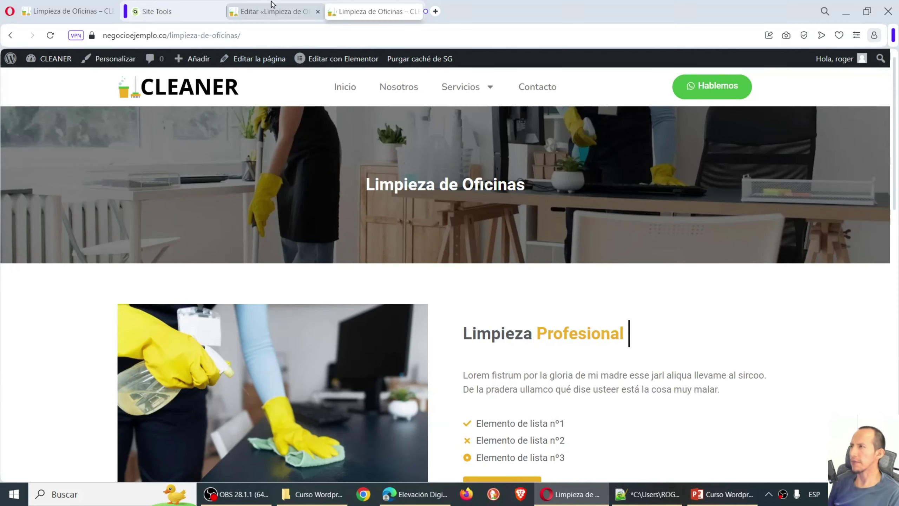
click(274, 12)
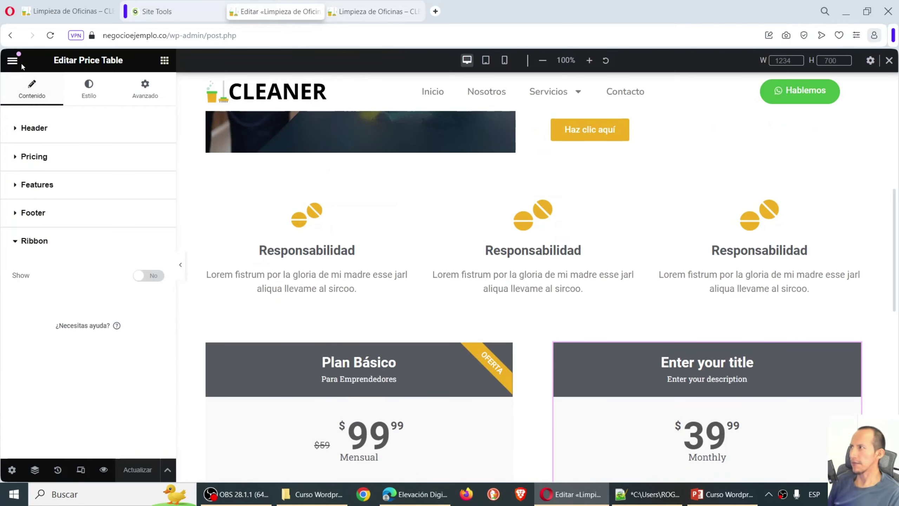
Exit Elementor, open the Contacto page from Pages and edit it with Elementor
click(14, 61)
click(68, 310)
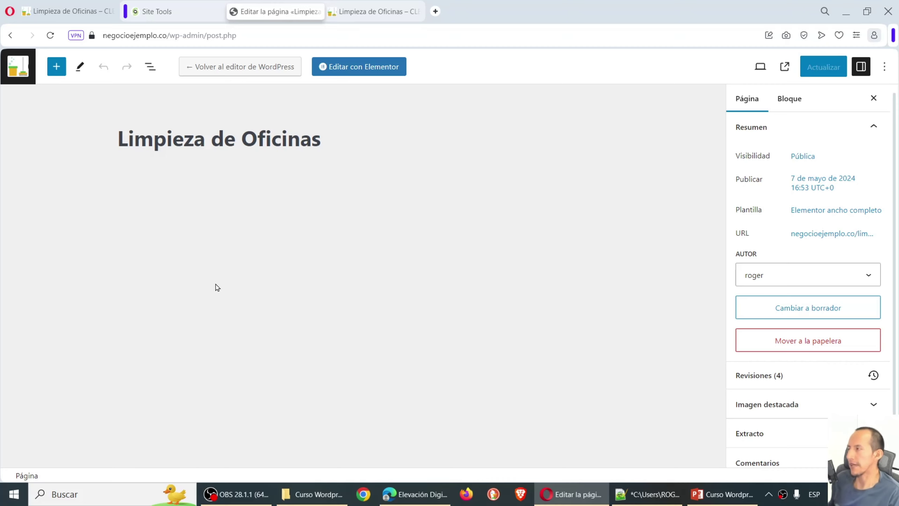
click(19, 66)
click(158, 218)
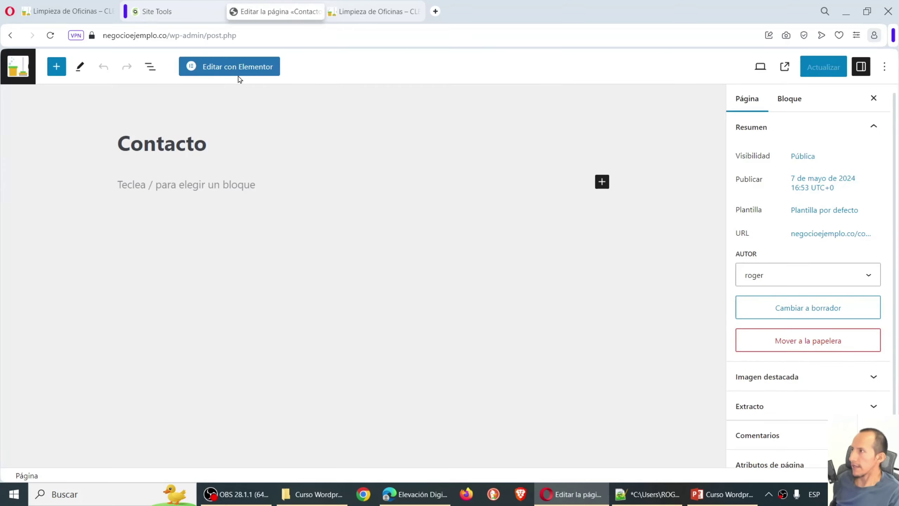
click(238, 71)
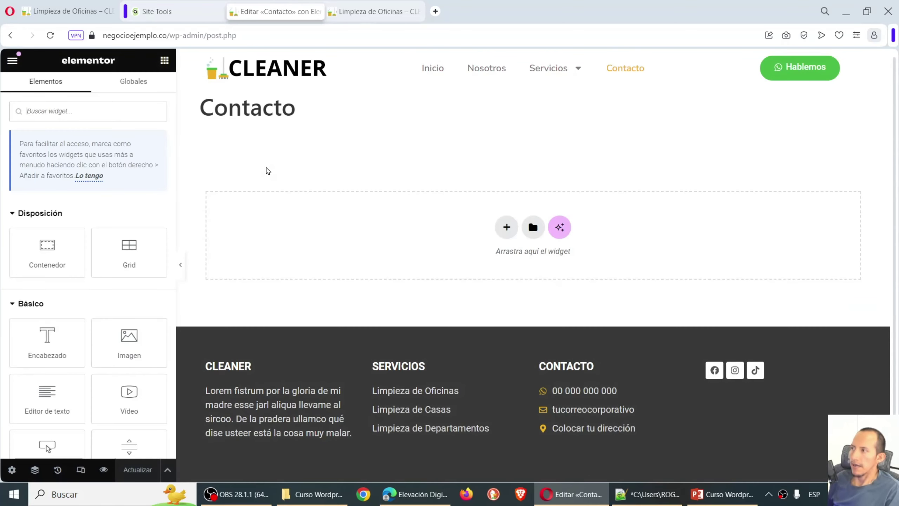
Switch the Contacto page's structure to Elementor ancho completo in page settings
click(12, 468)
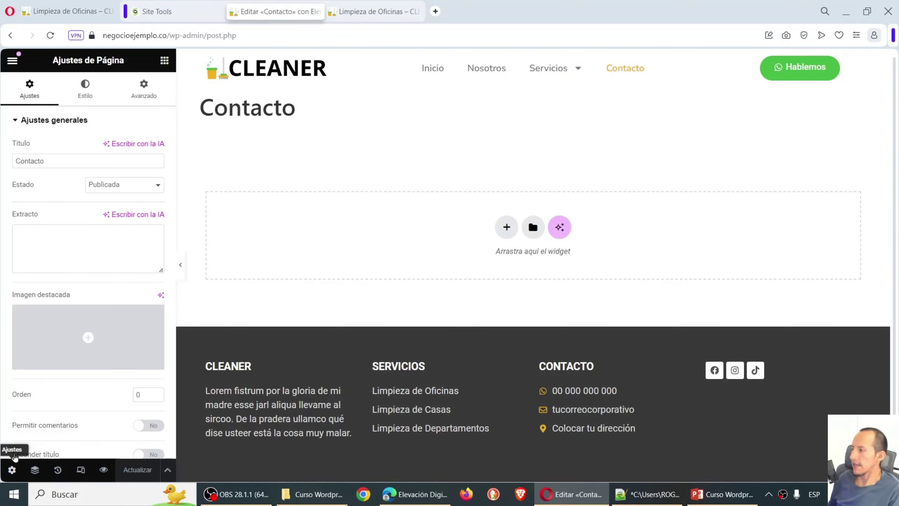
scroll(53, 407, down, 3)
click(114, 406)
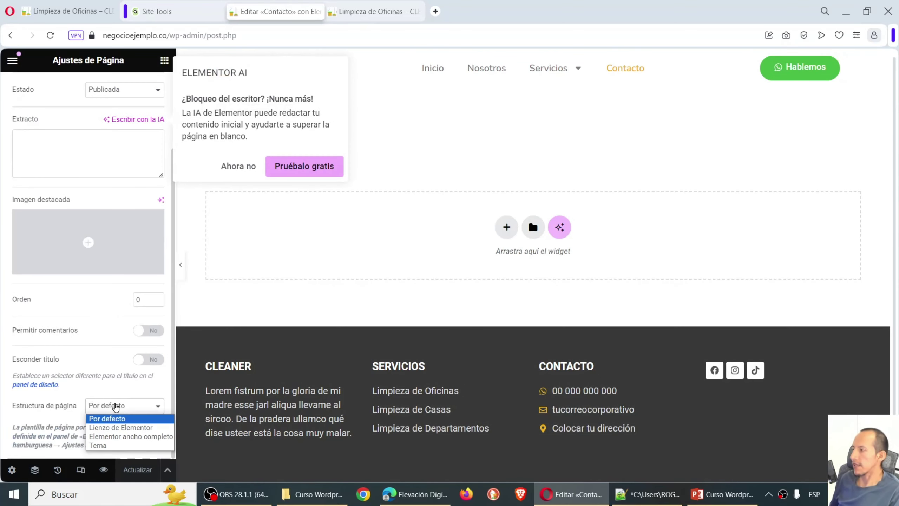
click(143, 437)
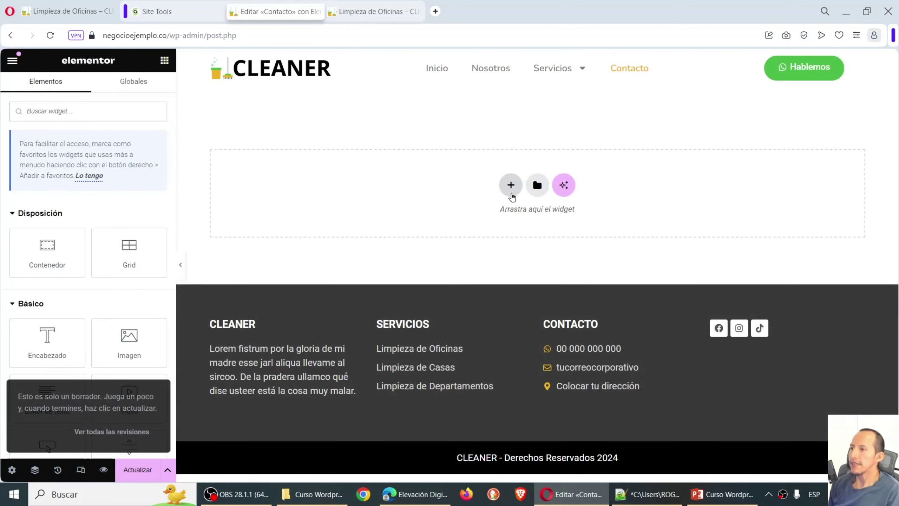
Insert the saved 'subtitulo' template from Mis plantillas
click(541, 194)
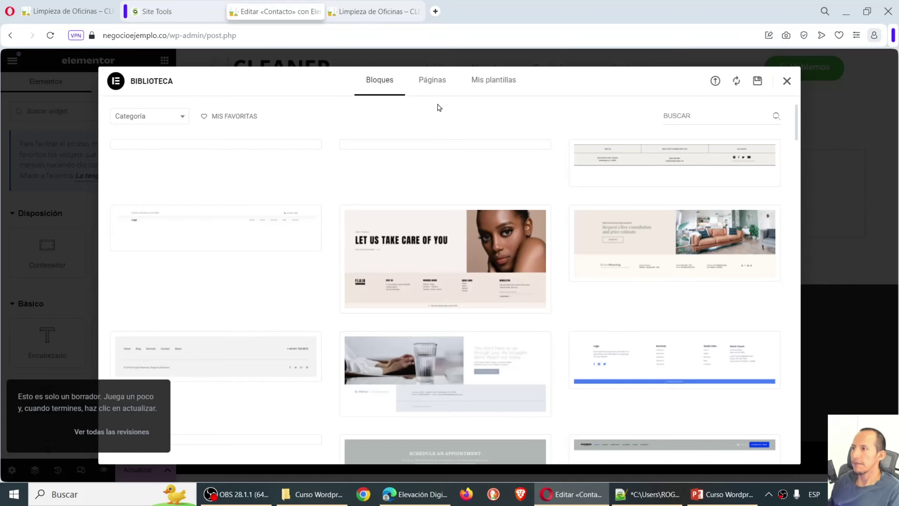
click(502, 87)
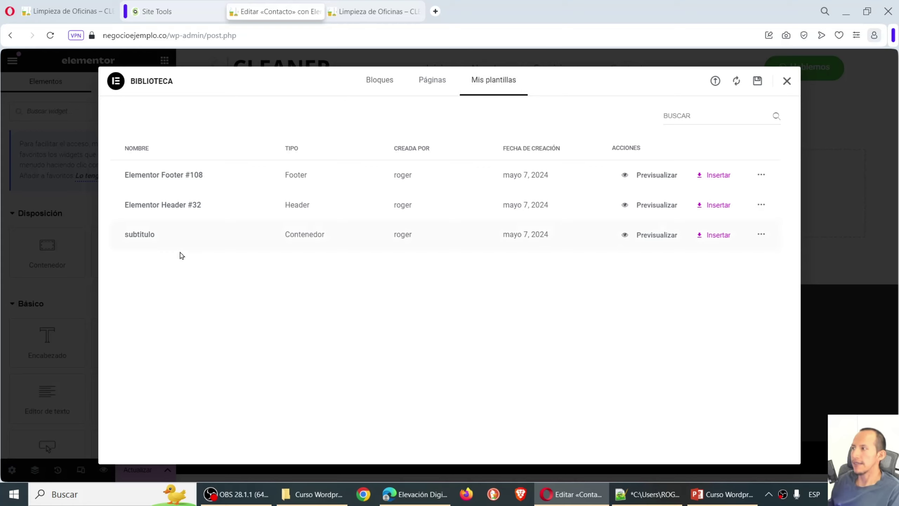
click(719, 235)
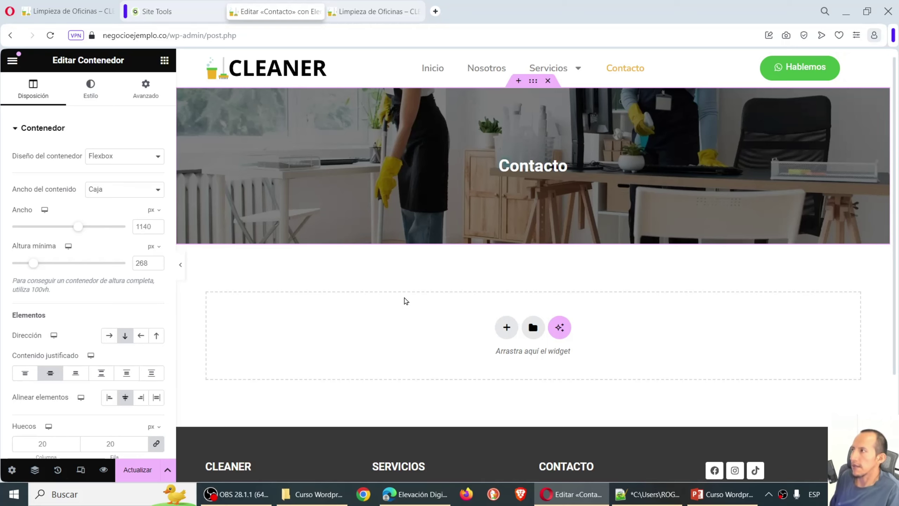
Compare the banner with the reference site's Contacto page
click(67, 11)
click(550, 72)
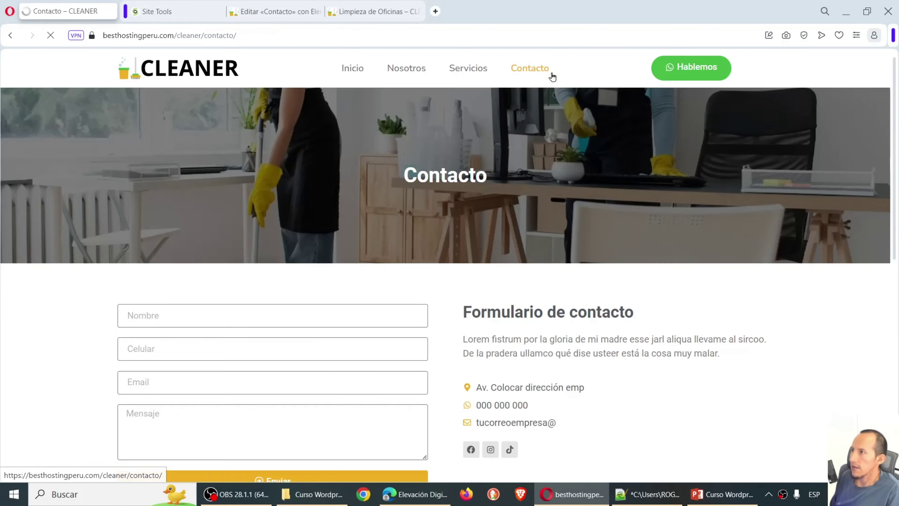
scroll(419, 205, down, 3)
scroll(509, 221, down, 2)
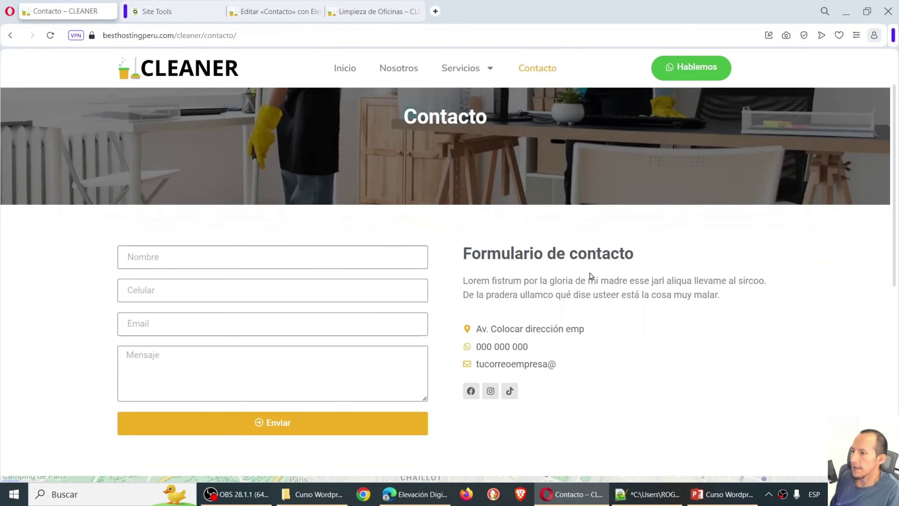
scroll(634, 350, up, 2)
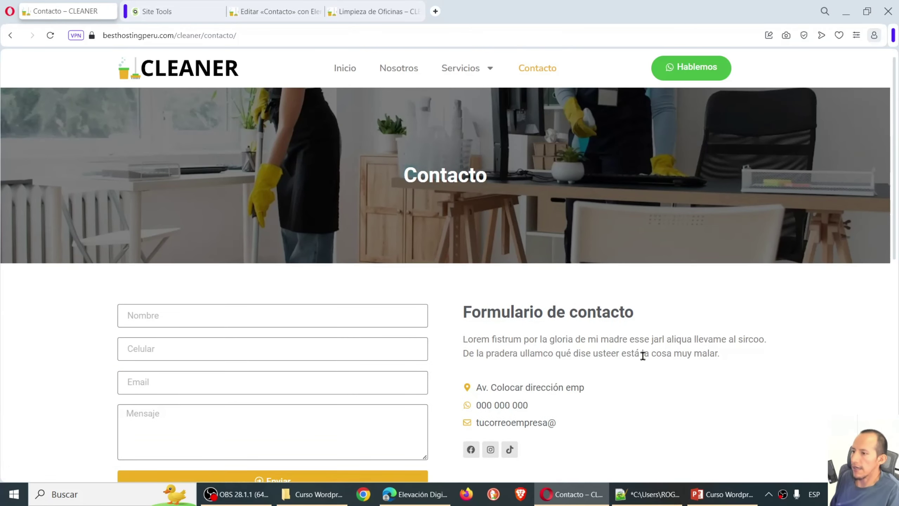
click(279, 10)
scroll(420, 269, down, 1)
Add a two-column Flexbox section and drag a Form widget into its left column
scroll(420, 269, down, 1)
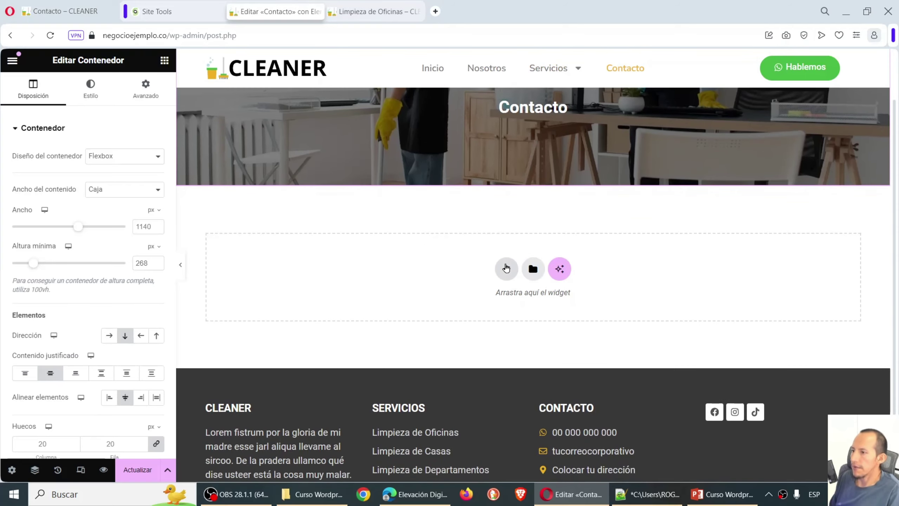
click(507, 269)
click(499, 304)
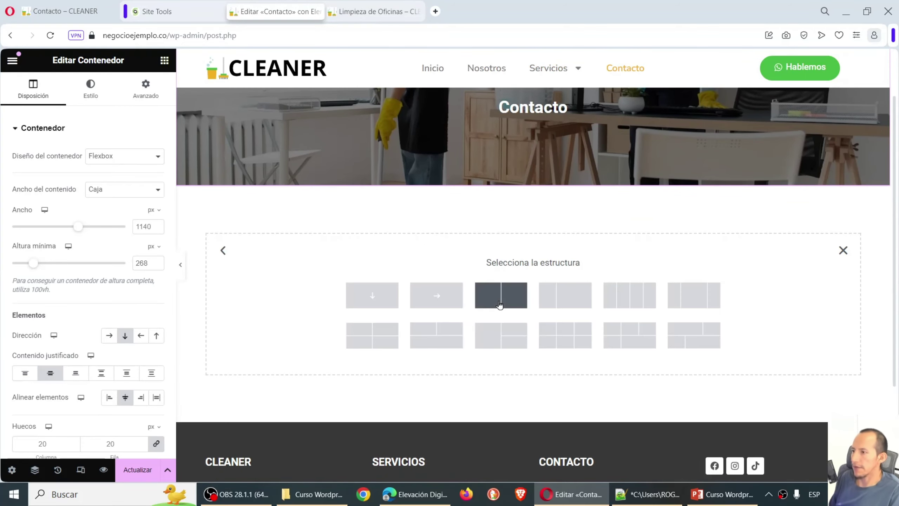
click(508, 300)
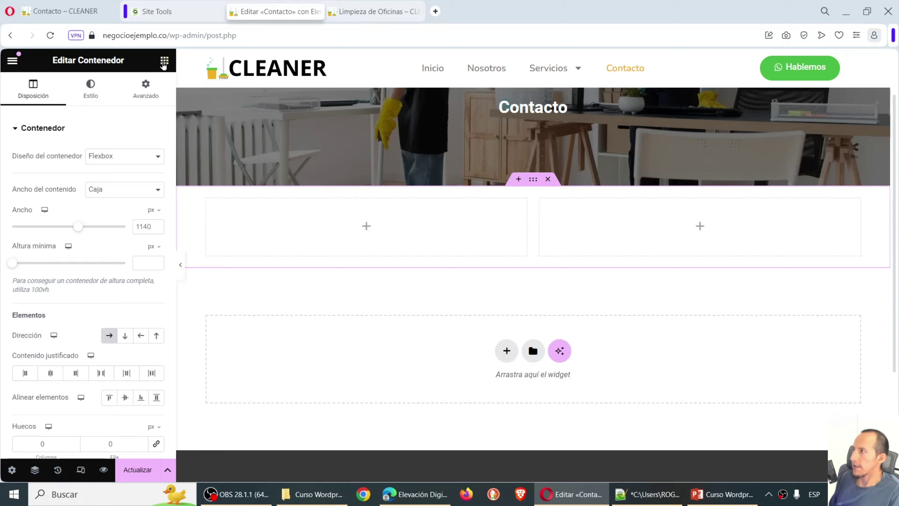
click(164, 61)
click(89, 112)
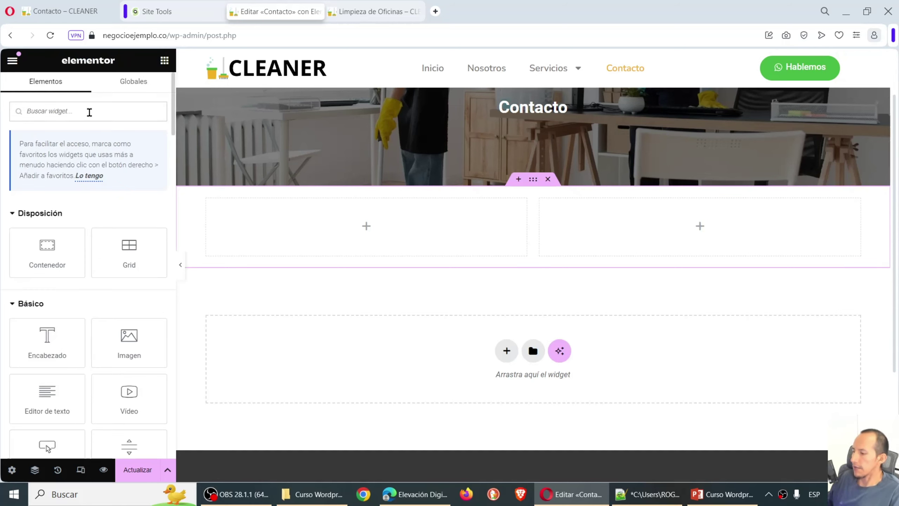
text(formn)
key(BackSpace)
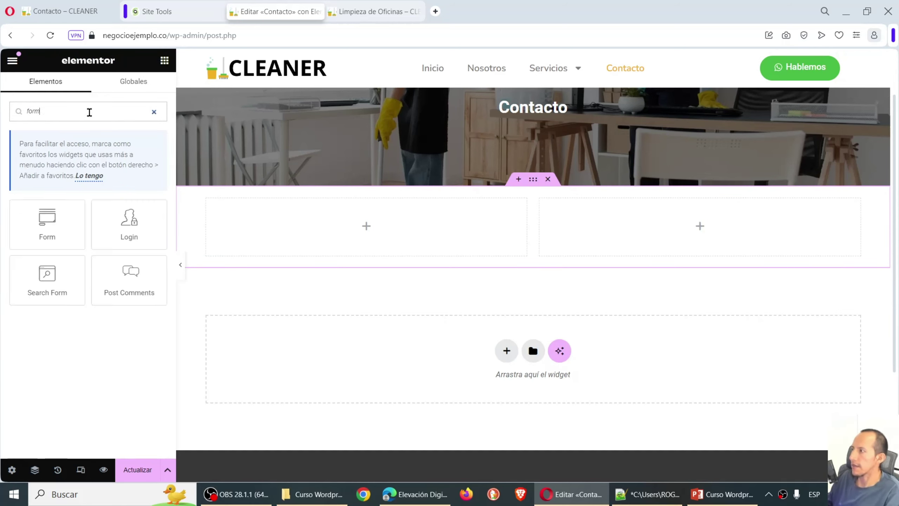
drag(45, 234, 291, 239)
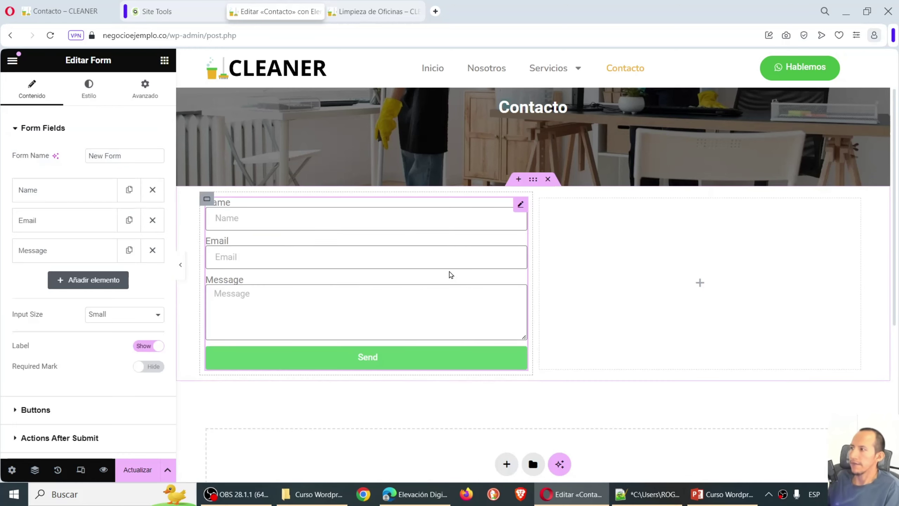
Add a heading, a text paragraph and an icon list to the right column beside the form
click(164, 60)
drag(44, 354, 637, 283)
click(164, 60)
drag(46, 390, 647, 226)
click(165, 61)
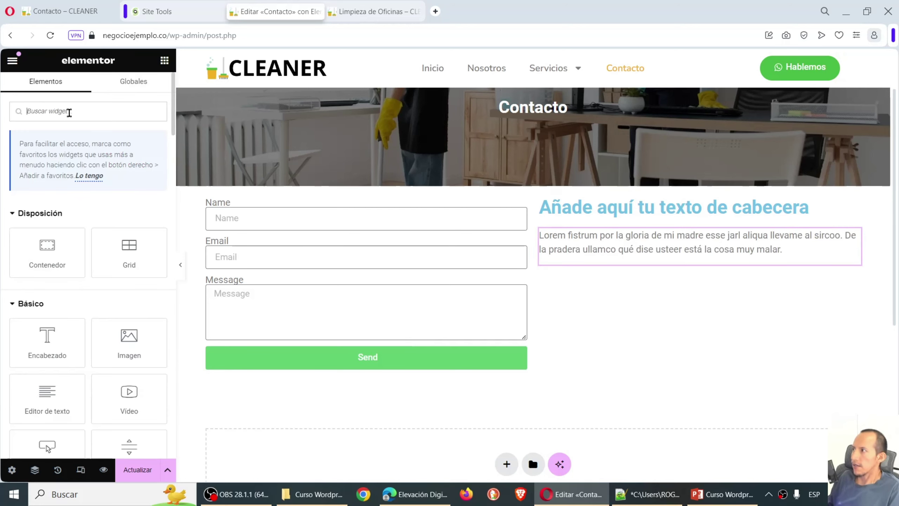
text(list)
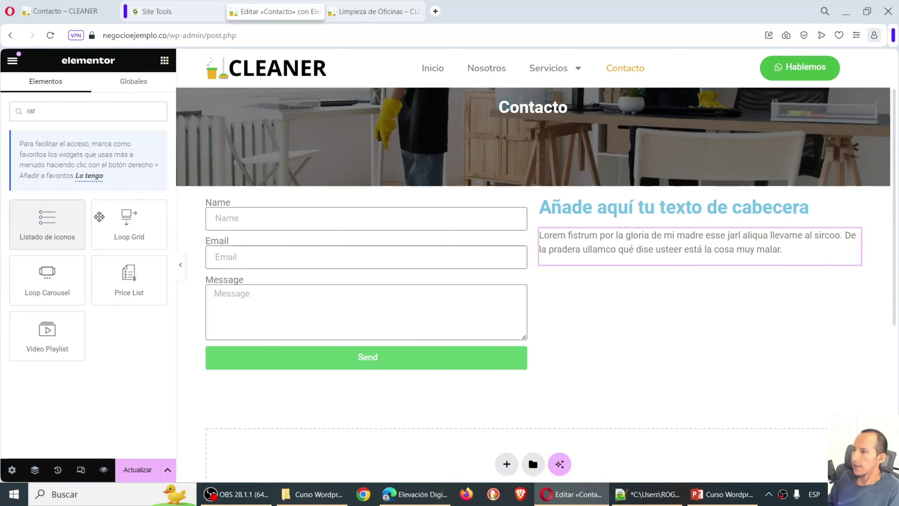
drag(71, 219, 691, 248)
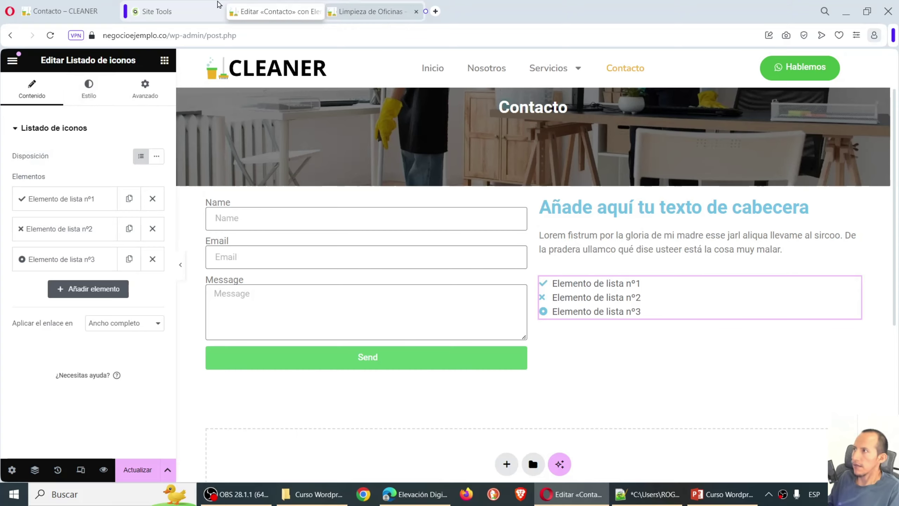
Review the reference site's Contacto page, then return to the editor
click(80, 5)
scroll(526, 267, down, 4)
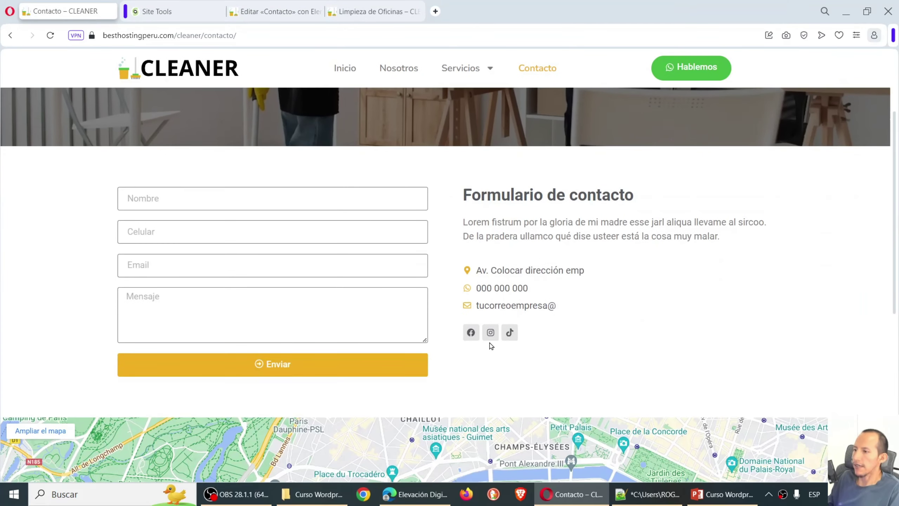
scroll(490, 345, up, 4)
click(227, 16)
Place a Social Icons widget (Facebook, Twitter, YouTube) below the icon list
click(165, 61)
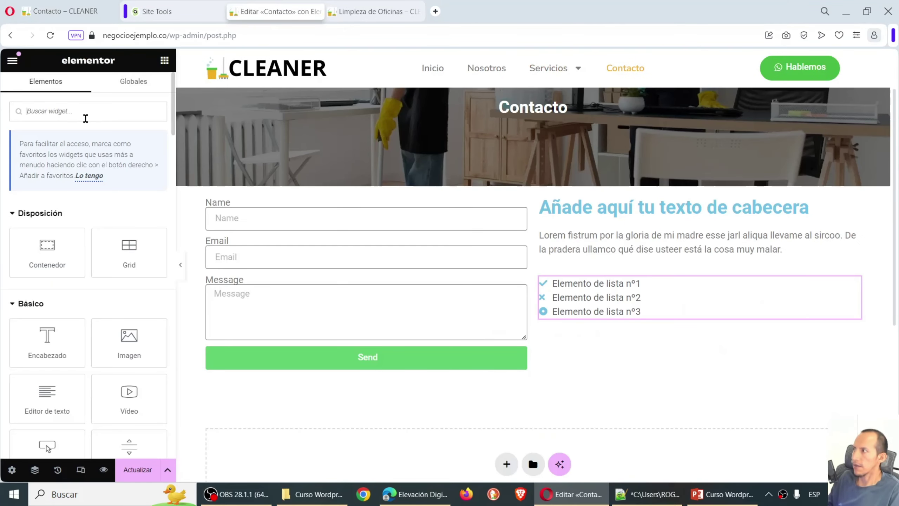
text(soc)
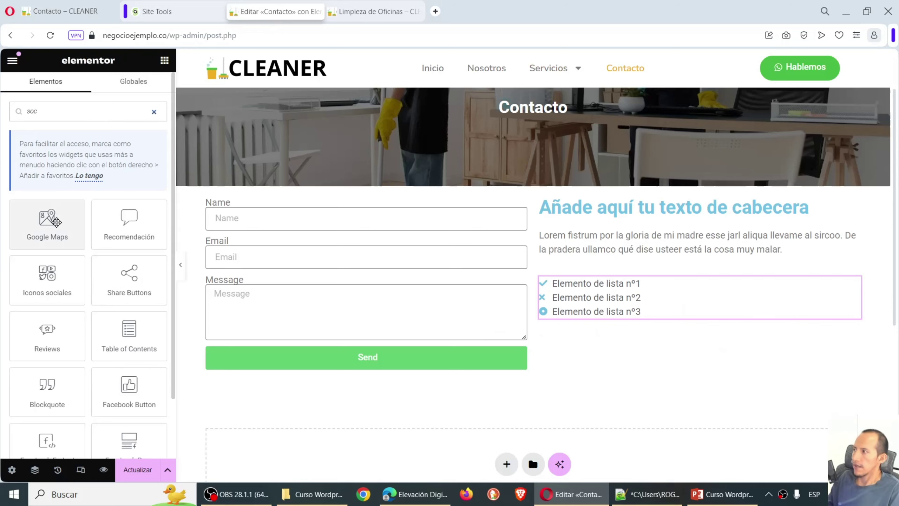
drag(64, 276, 680, 329)
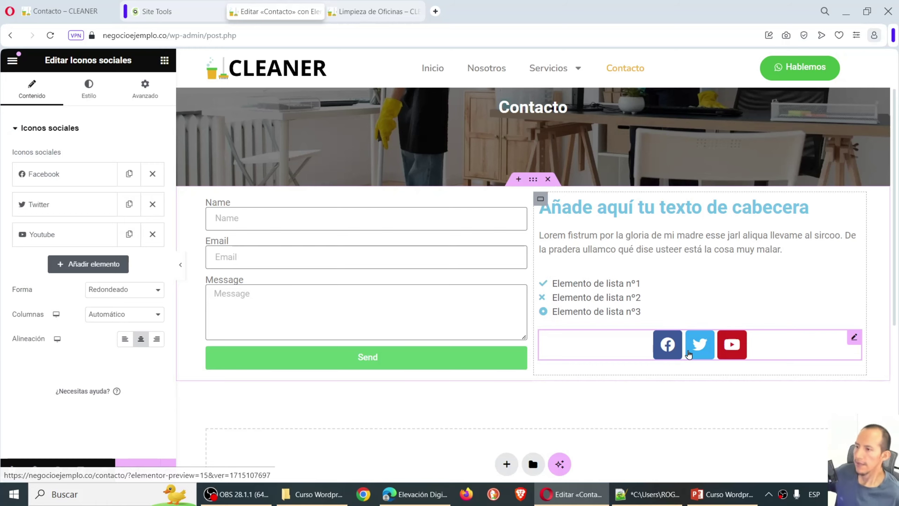
Compare the layout with the live Contacto page and come back to the editor
click(60, 11)
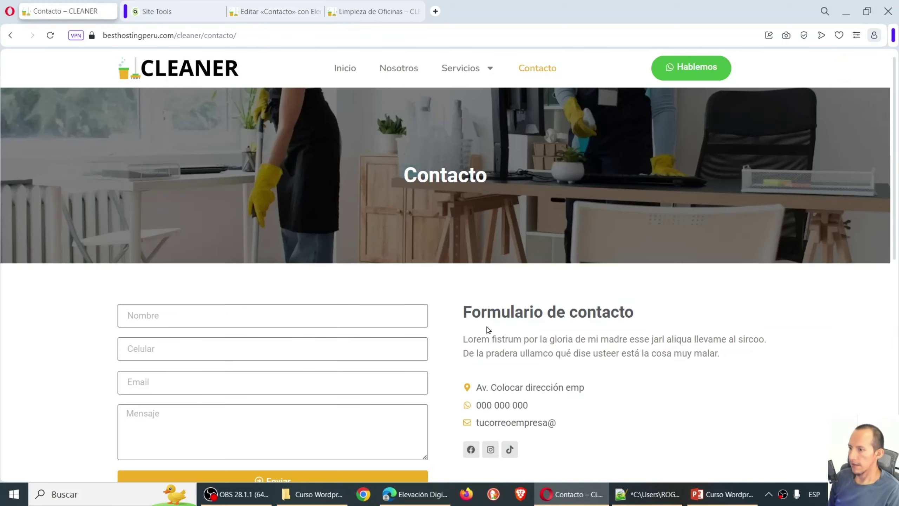
scroll(584, 305, down, 2)
scroll(584, 305, down, 3)
scroll(658, 314, up, 5)
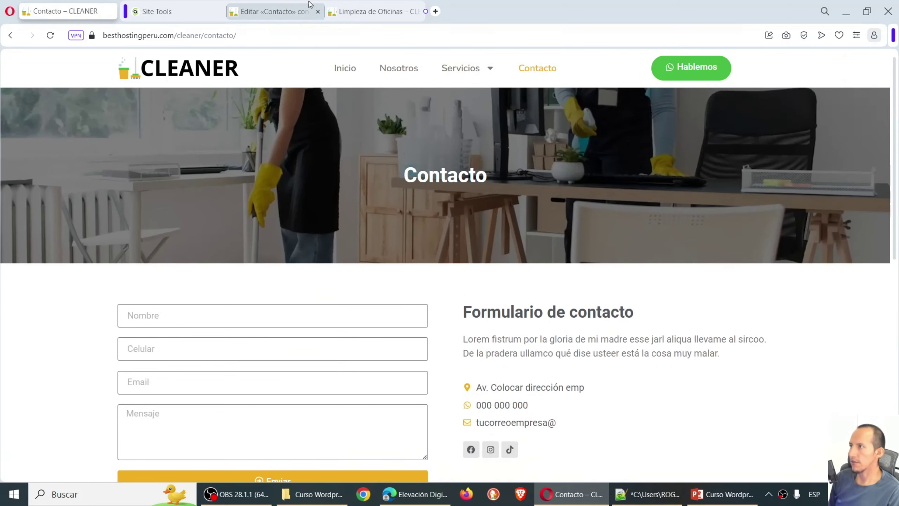
click(283, 11)
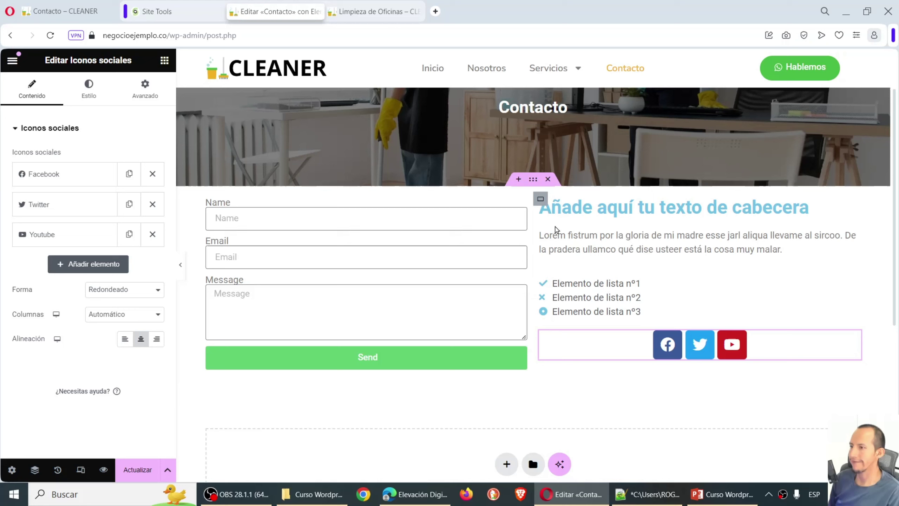
Give the contact section's container 50 px top and bottom margins
click(537, 183)
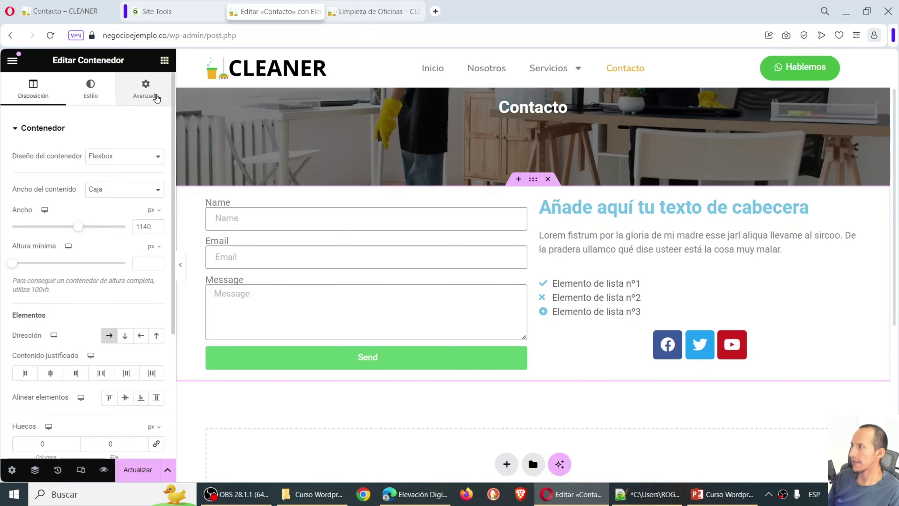
click(146, 90)
click(14, 169)
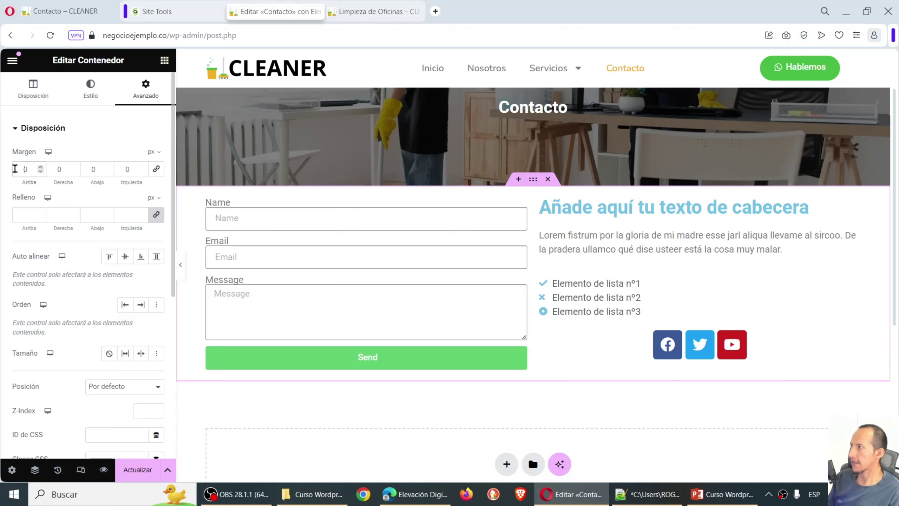
text(50)
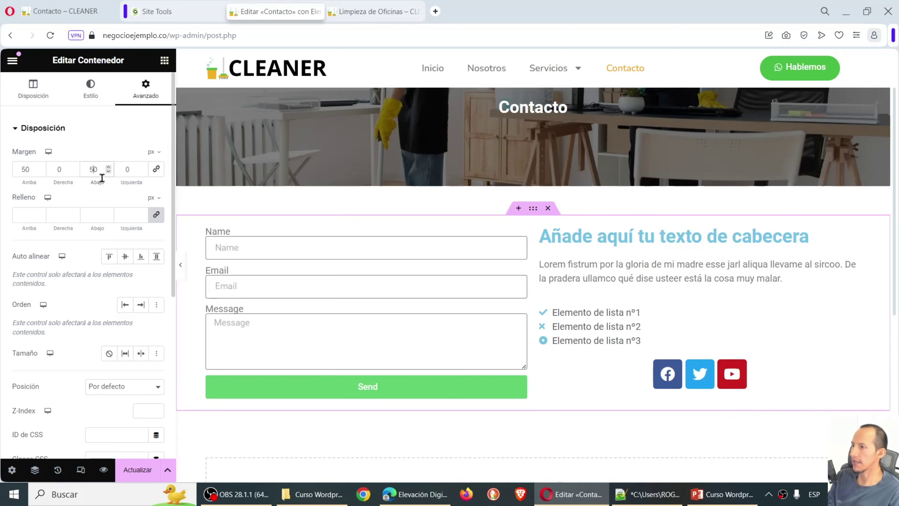
Set the container's column gap to 40 px, checking against the live Contacto page
click(36, 92)
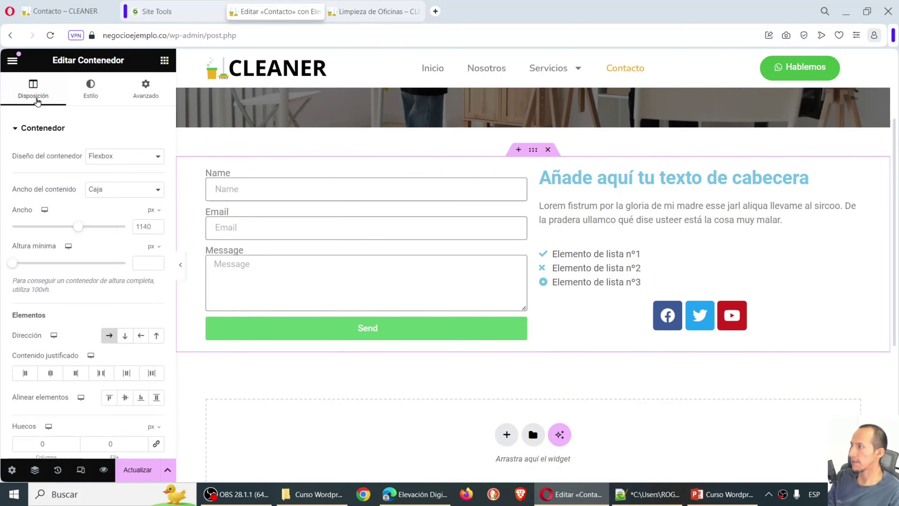
scroll(15, 222, down, 2)
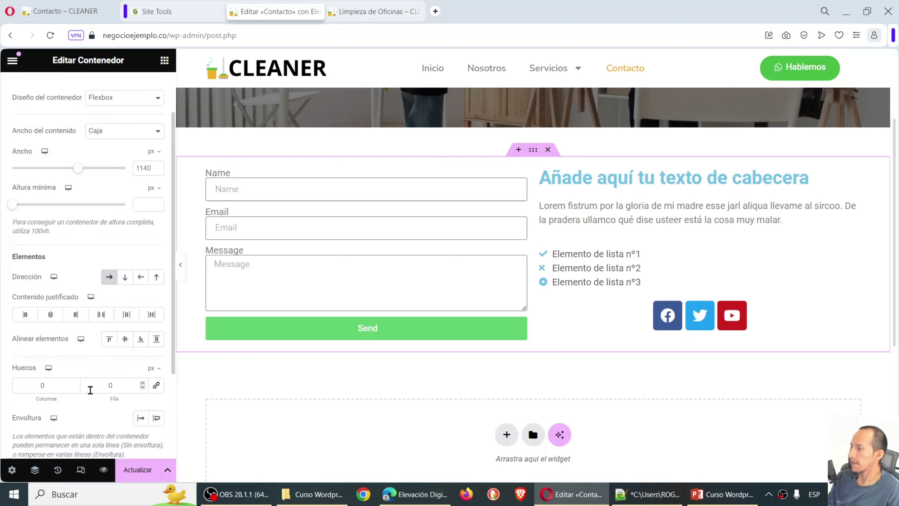
click(33, 388)
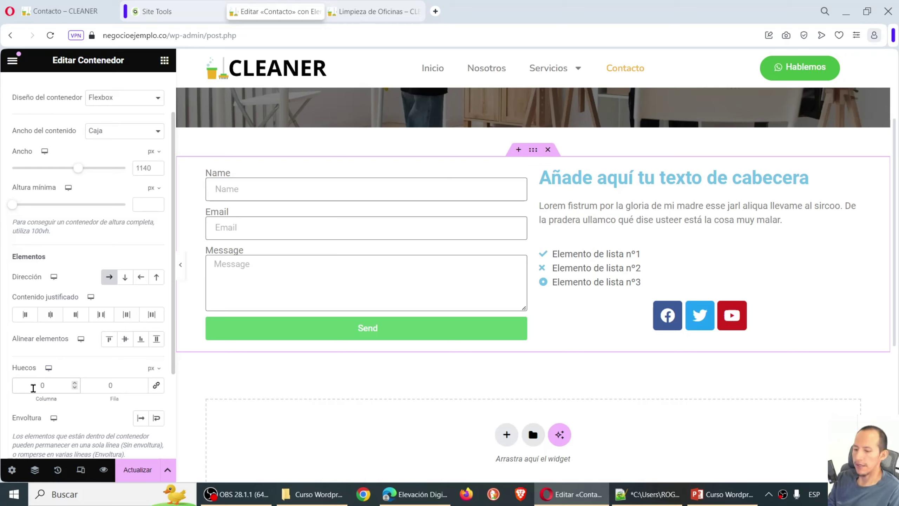
text(4)
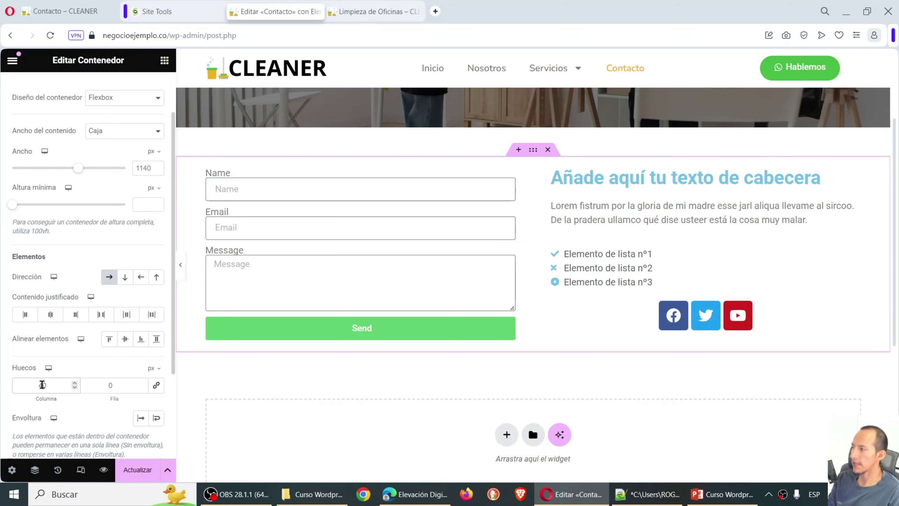
key(BackSpace)
text(5)
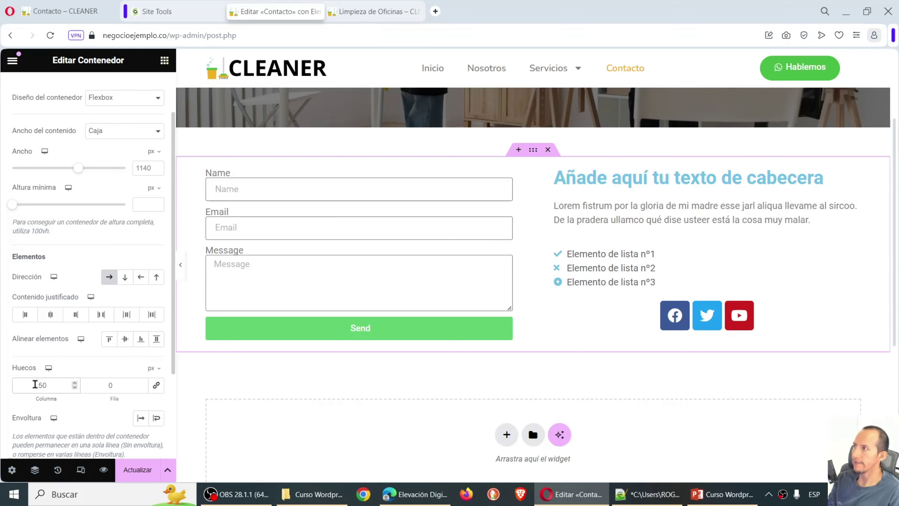
click(64, 11)
click(276, 8)
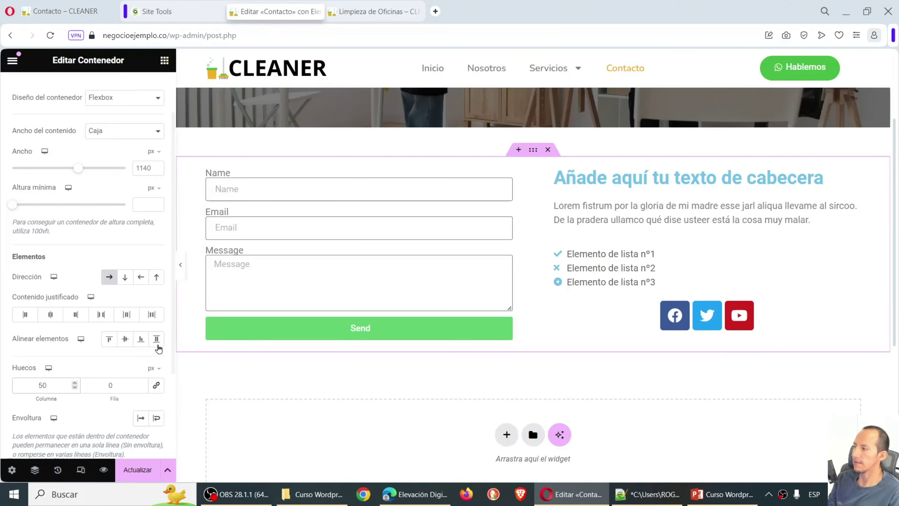
click(43, 383)
key(BackSpace)
text(4)
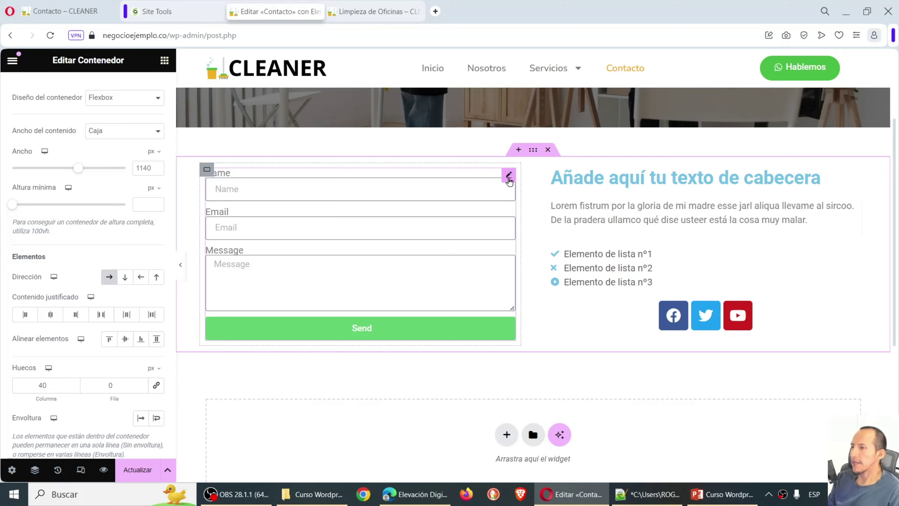
Remove the Name field's label, set its placeholder to Nombre and make it required
click(509, 180)
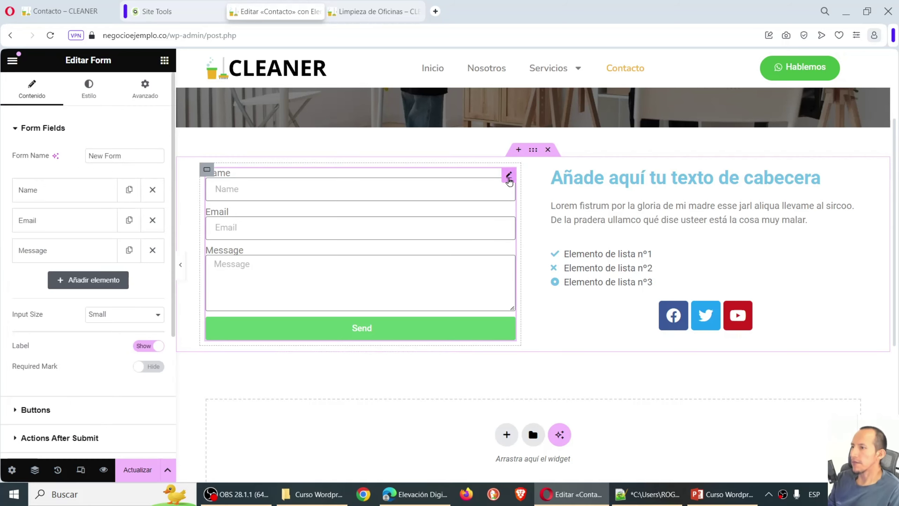
click(64, 191)
drag(117, 263, 87, 266)
key(BackSpace)
double_click(104, 284)
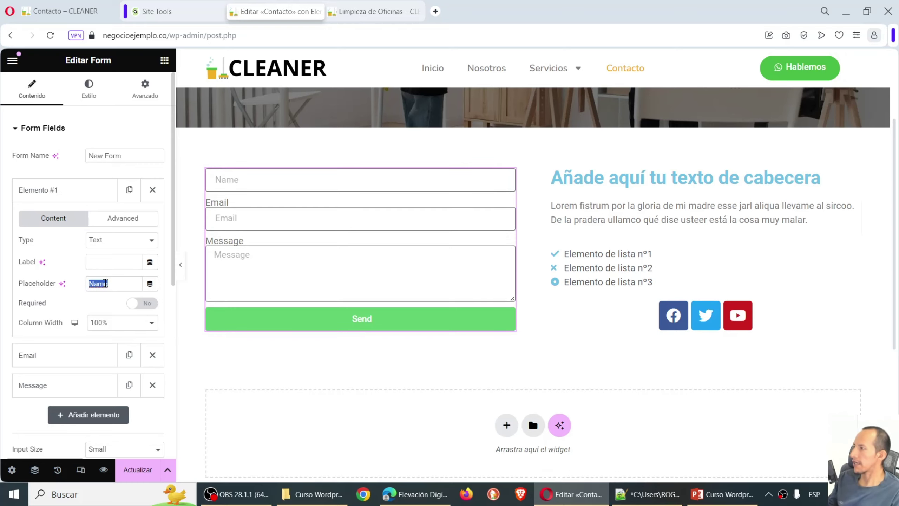
text(Nombre)
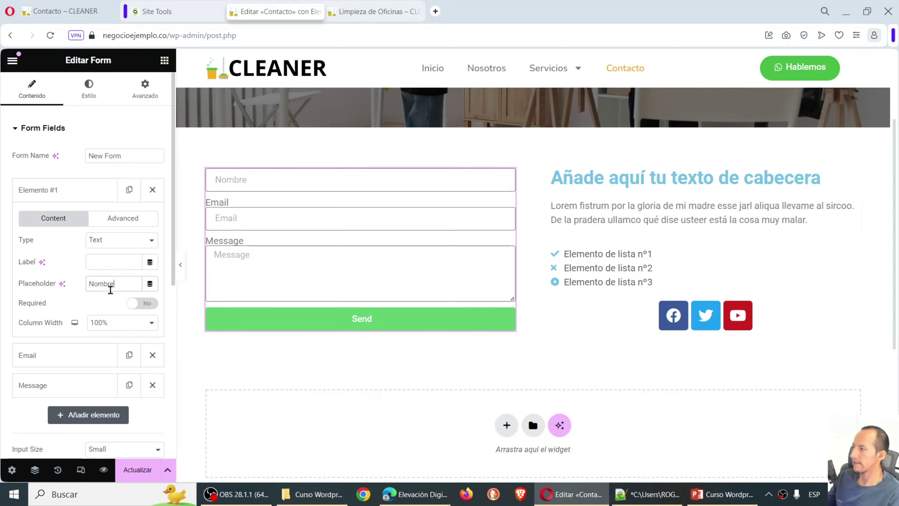
click(145, 304)
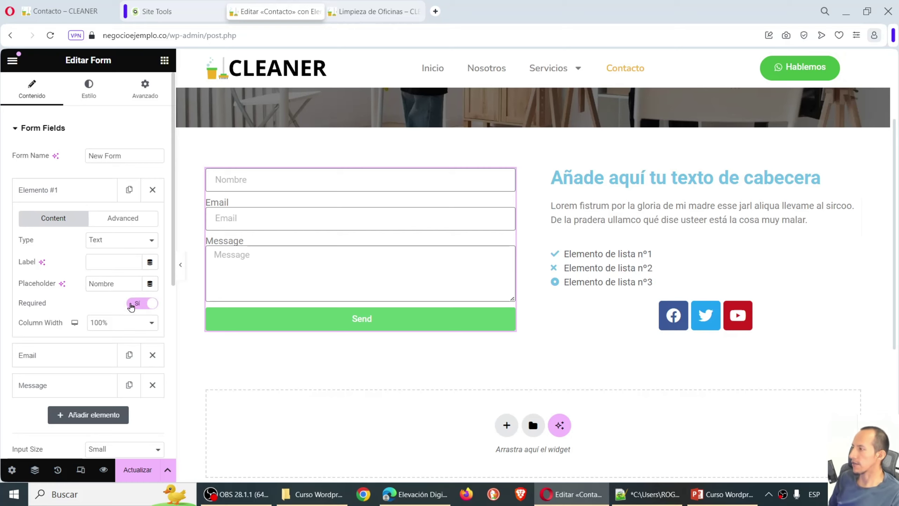
click(80, 192)
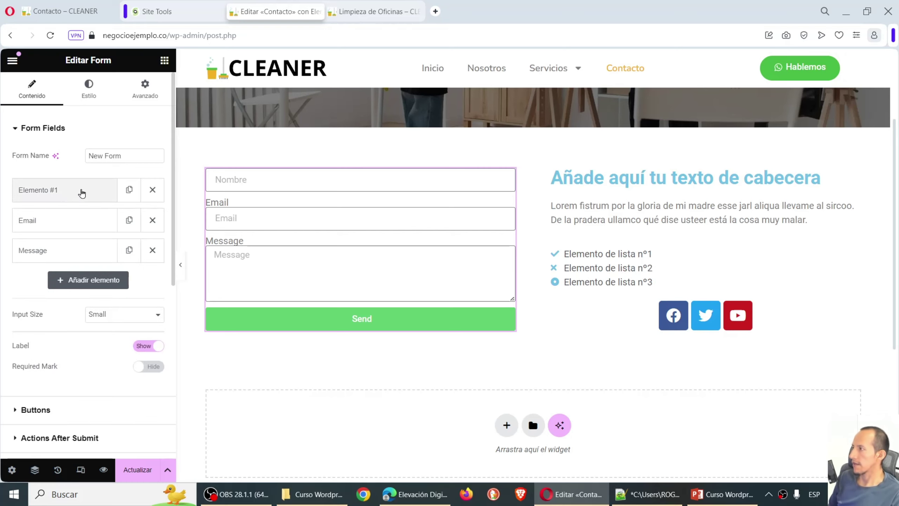
Remove the Email and Message labels and change the Message placeholder to Mensaje
click(52, 221)
double_click(103, 295)
key(BackSpace)
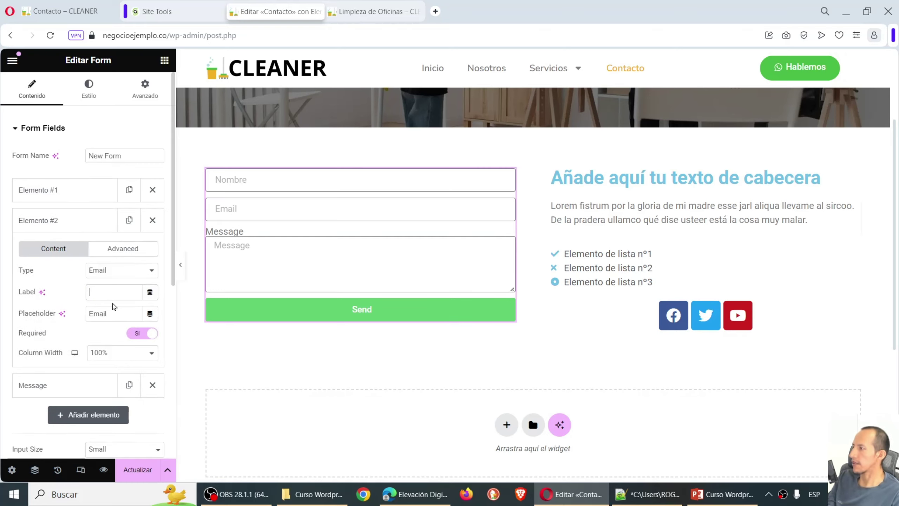
click(63, 227)
click(60, 249)
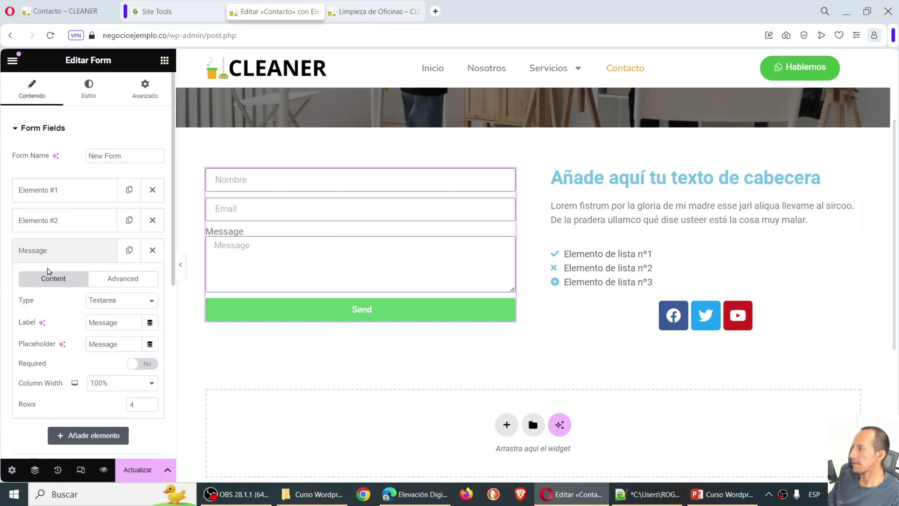
double_click(105, 324)
key(BackSpace)
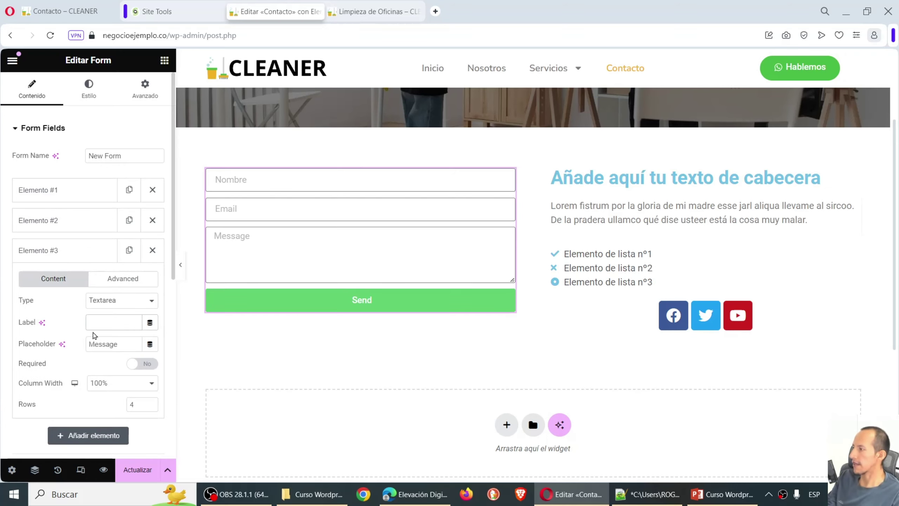
drag(124, 342, 91, 344)
text(Mensaj)
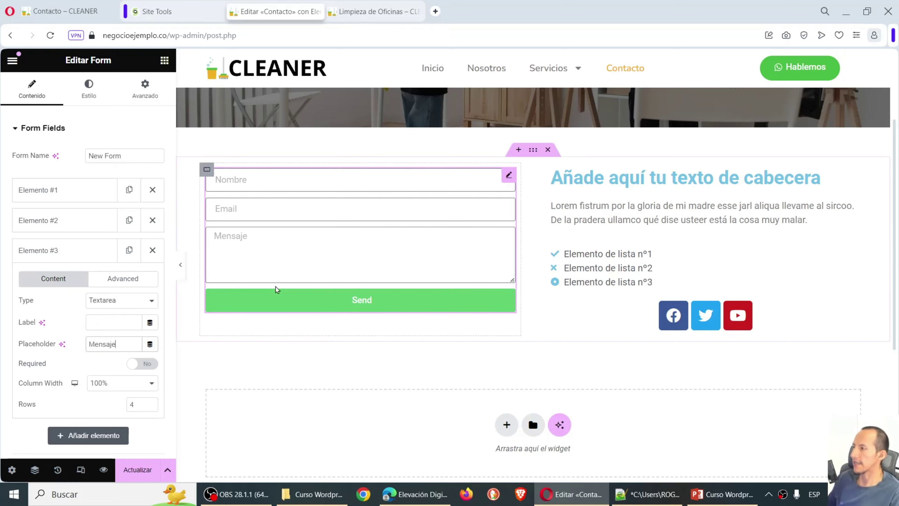
click(181, 271)
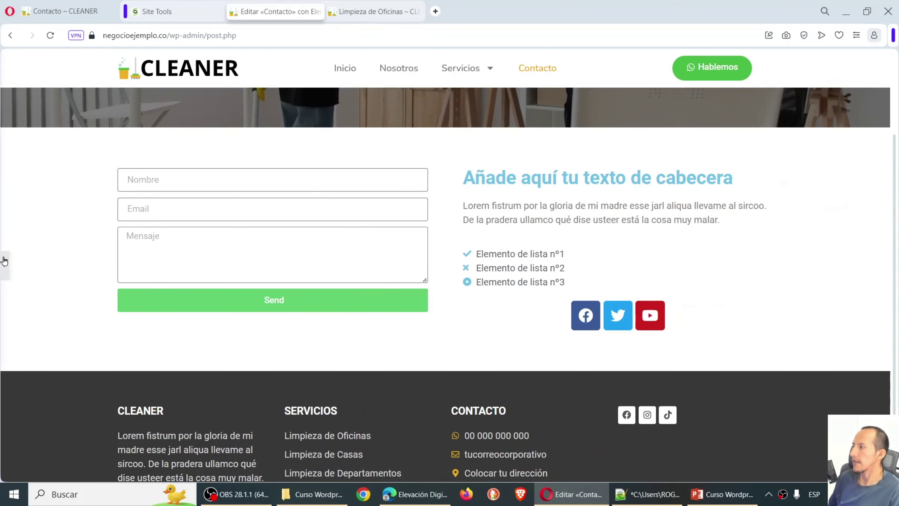
click(5, 261)
click(71, 259)
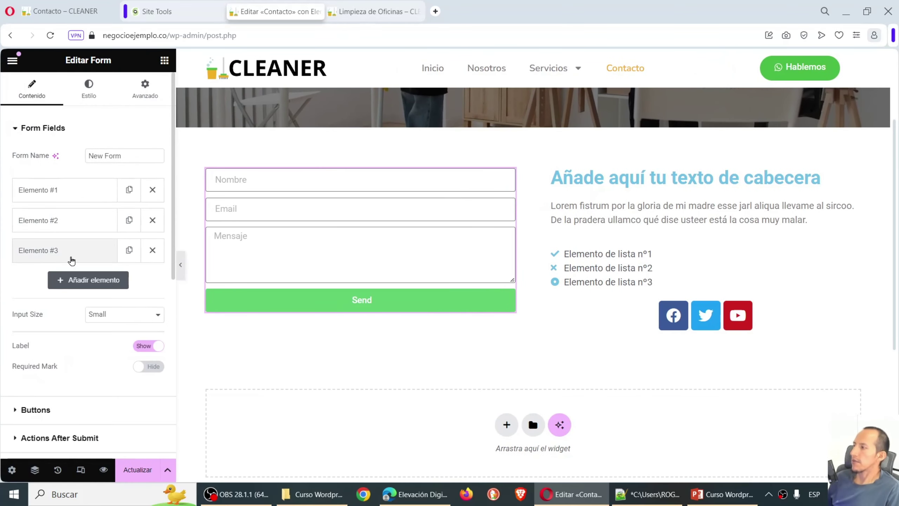
Add a required phone (Celular) field and move it above the message box
click(104, 284)
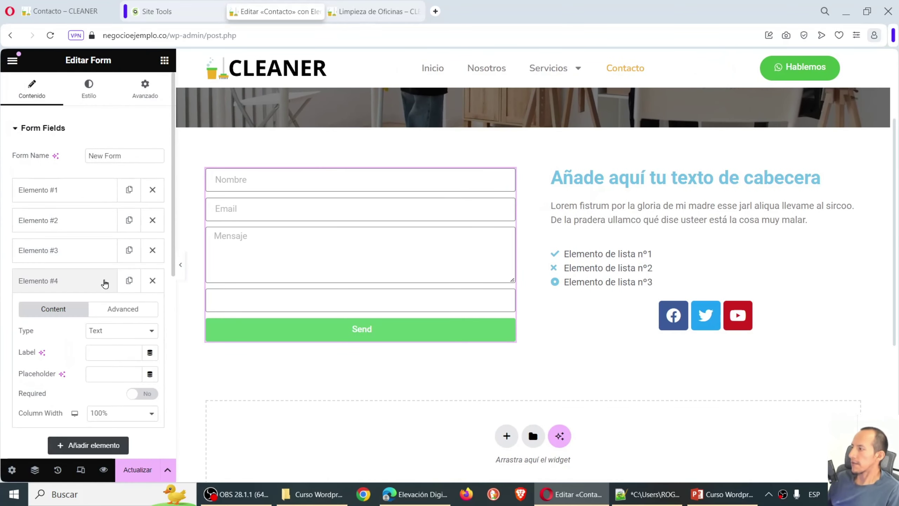
click(123, 334)
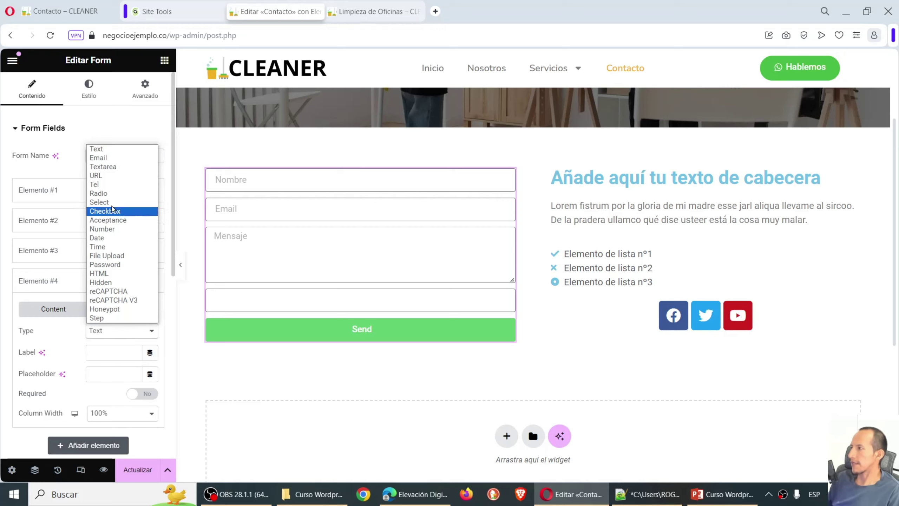
click(111, 188)
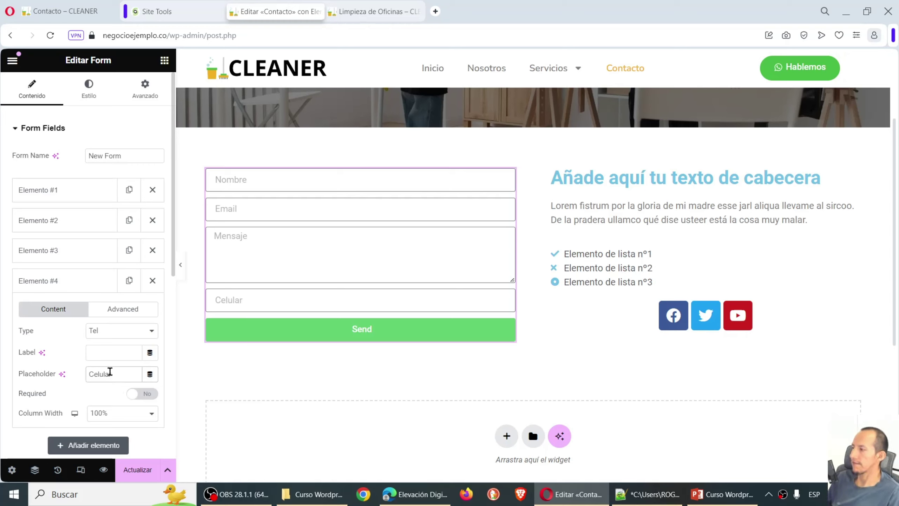
click(145, 395)
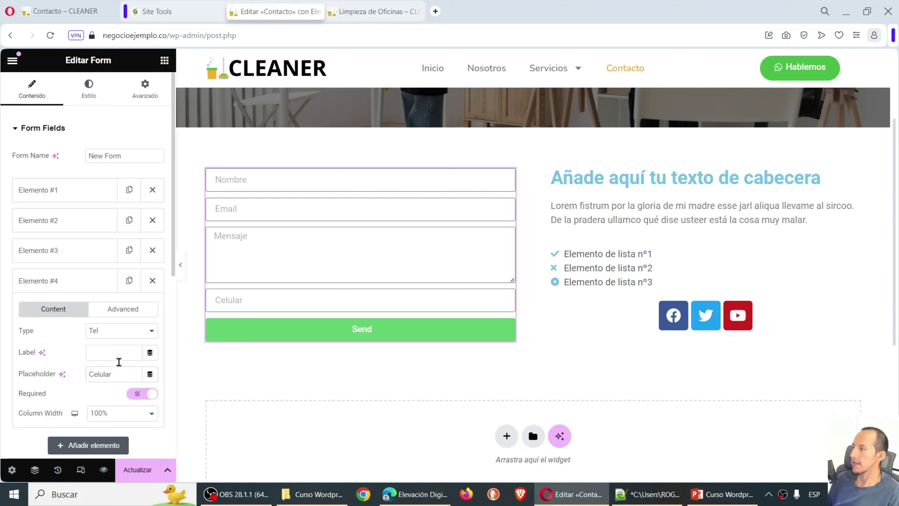
click(67, 284)
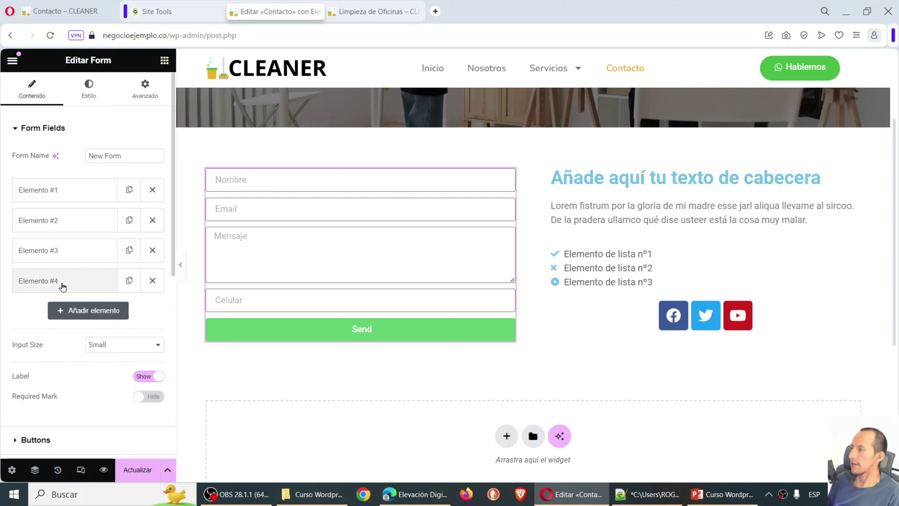
drag(37, 281, 60, 219)
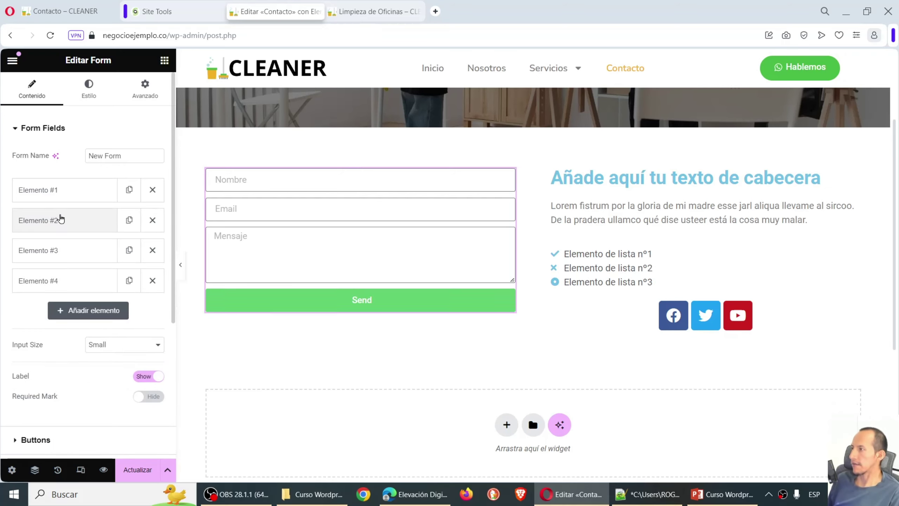
Switch the form's Required Mark to Show and expand the Buttons section
click(180, 266)
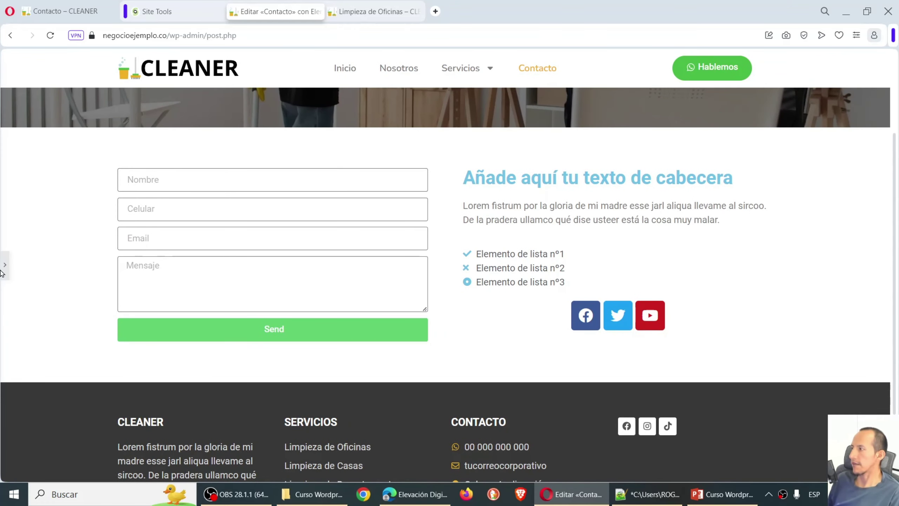
click(3, 268)
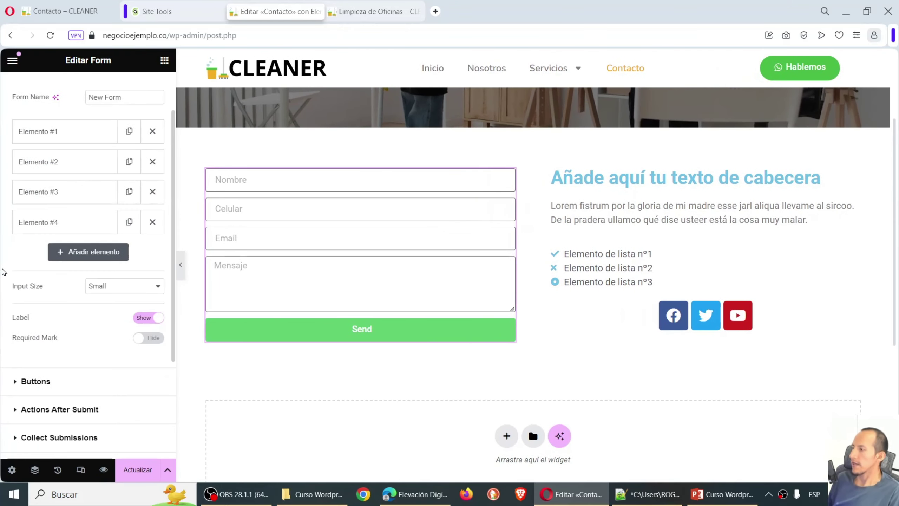
scroll(3, 272, down, 2)
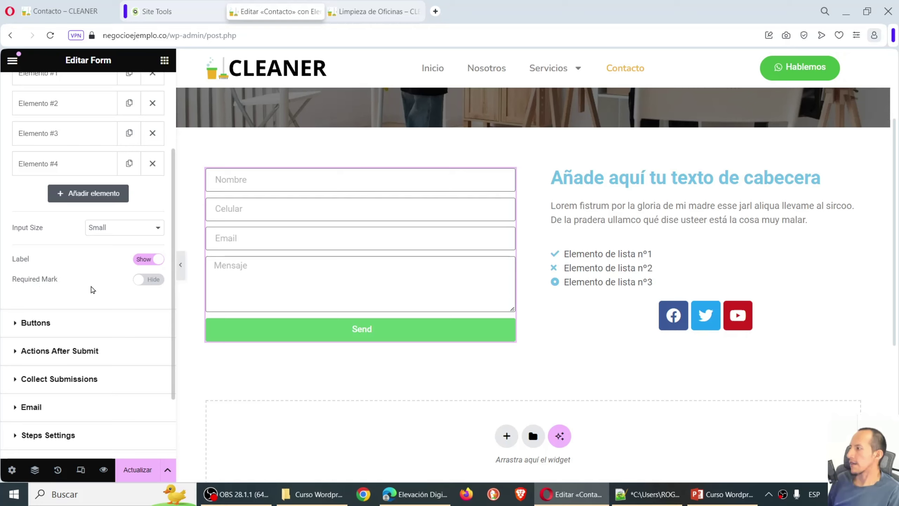
click(159, 280)
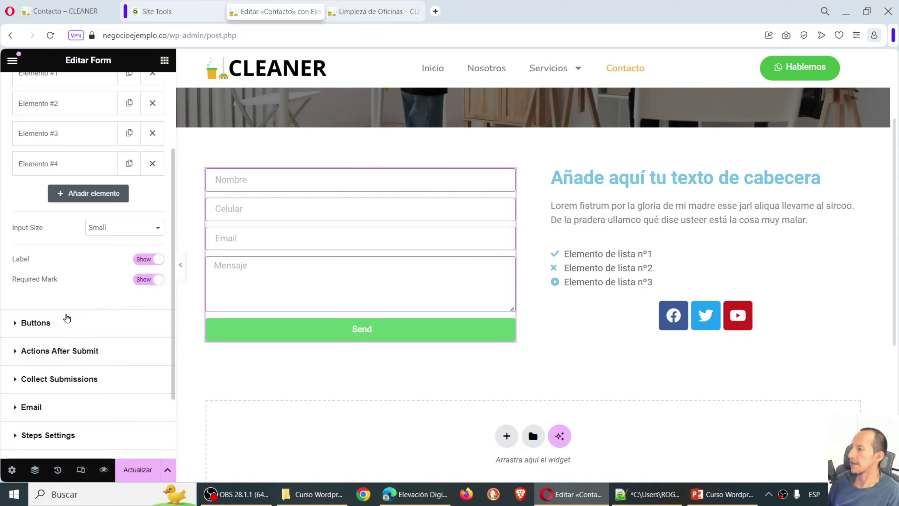
click(35, 323)
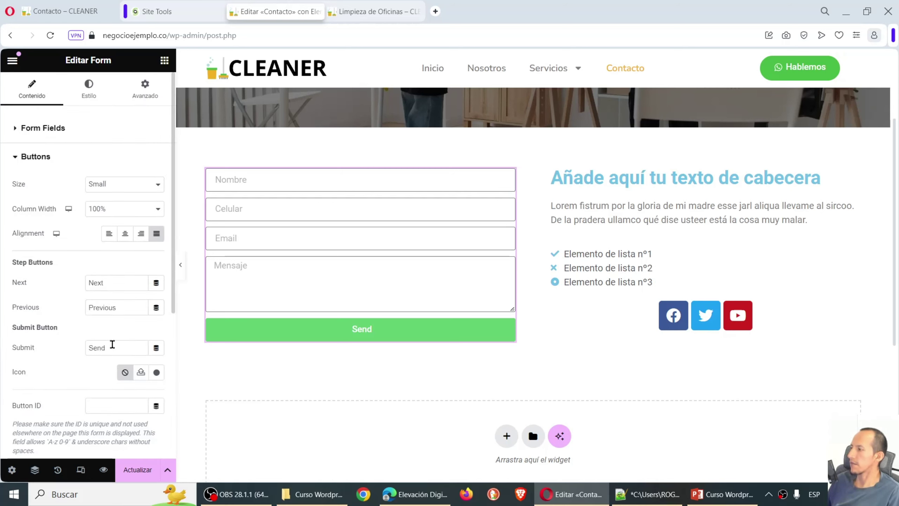
Relabel the submit button 'Enviar' and give it the Envelope icon
drag(112, 344, 76, 350)
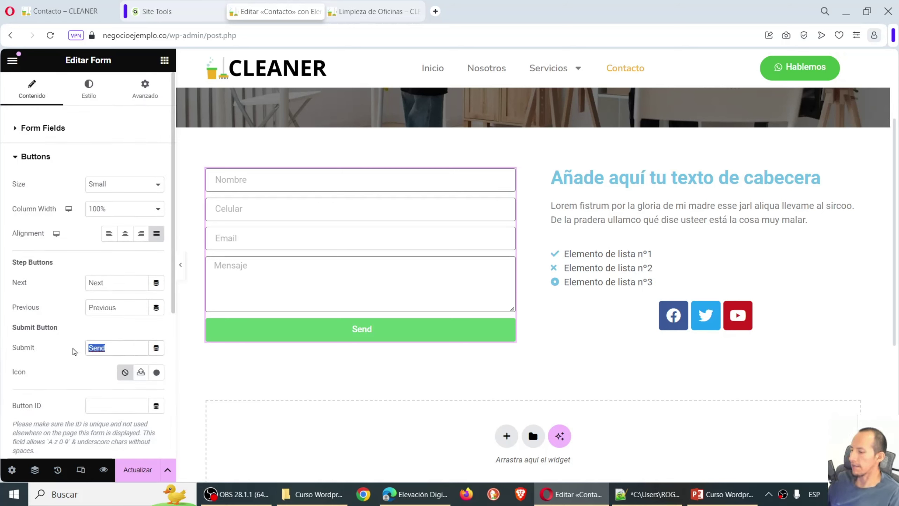
text(Enviar)
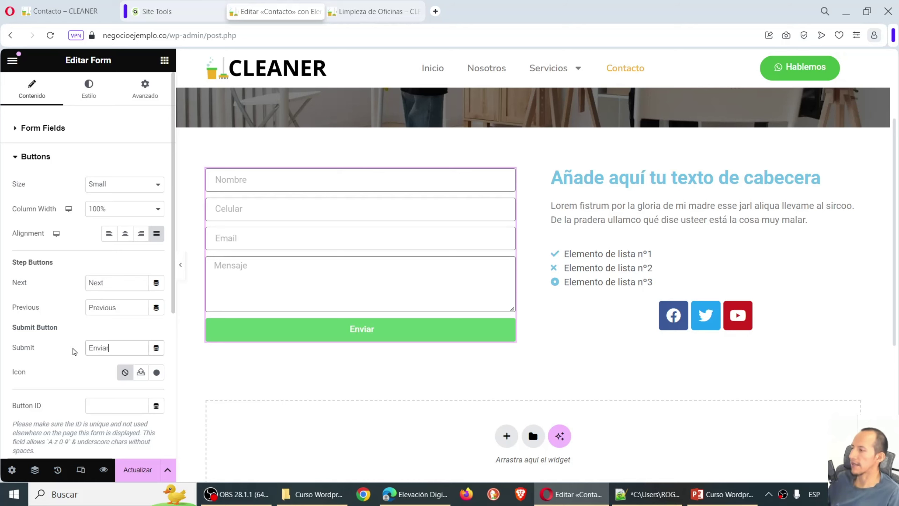
click(156, 373)
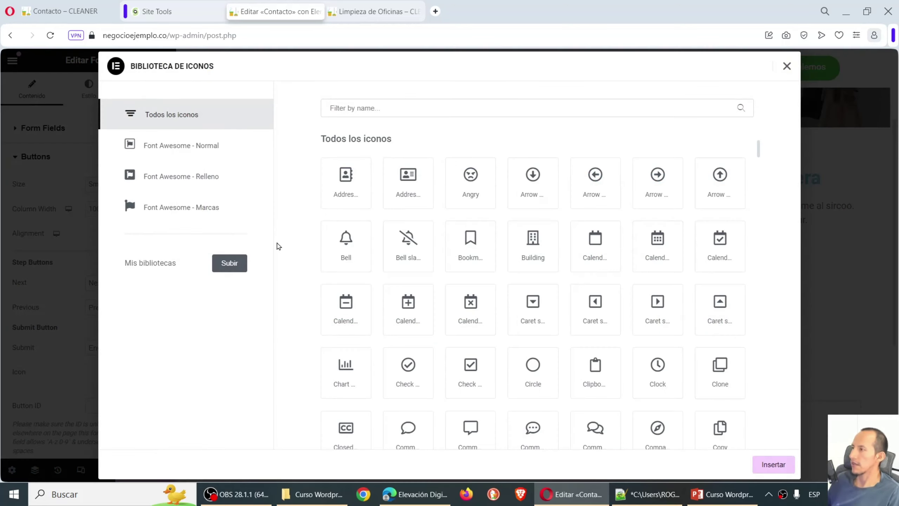
click(393, 108)
text(env)
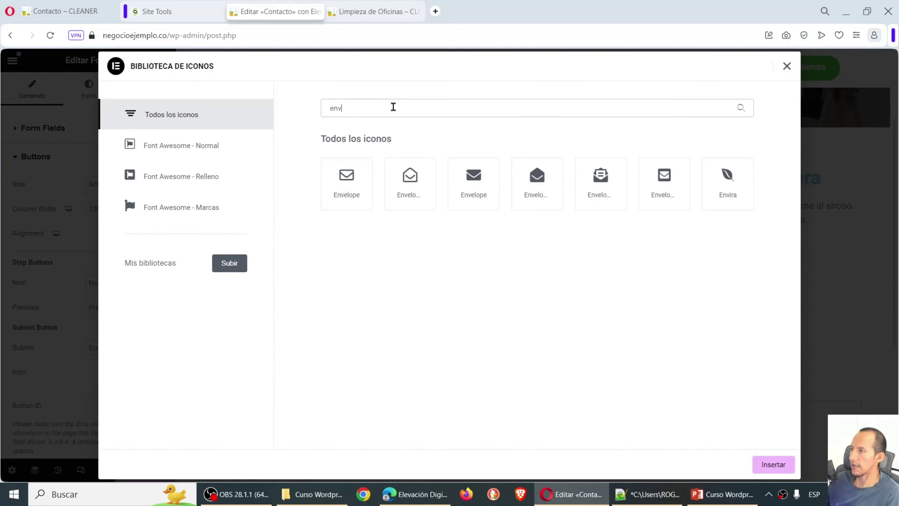
click(362, 186)
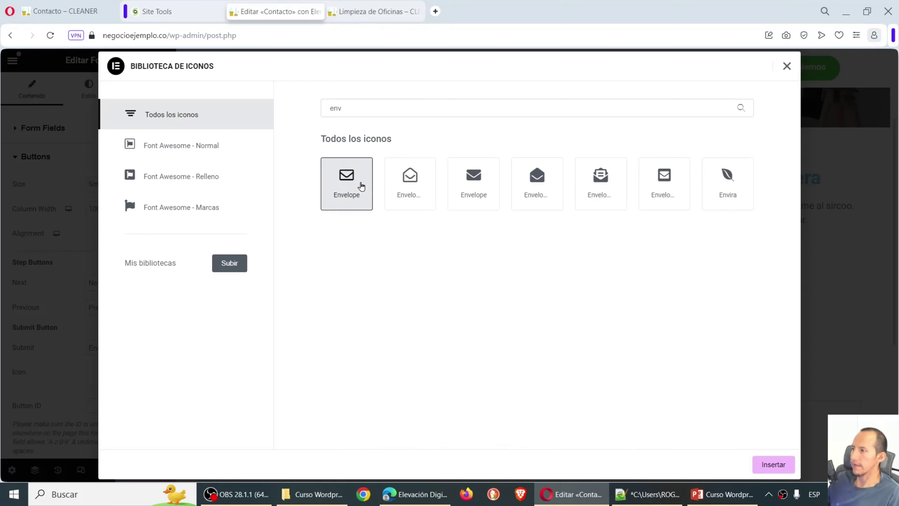
click(774, 465)
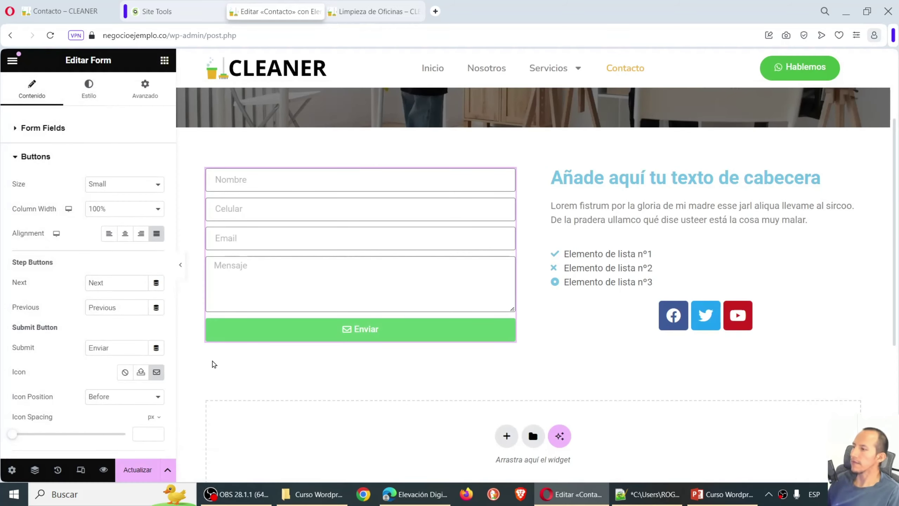
Set the form's Rows Gap to 20 px in the Style settings
scroll(55, 310, down, 3)
scroll(53, 322, down, 4)
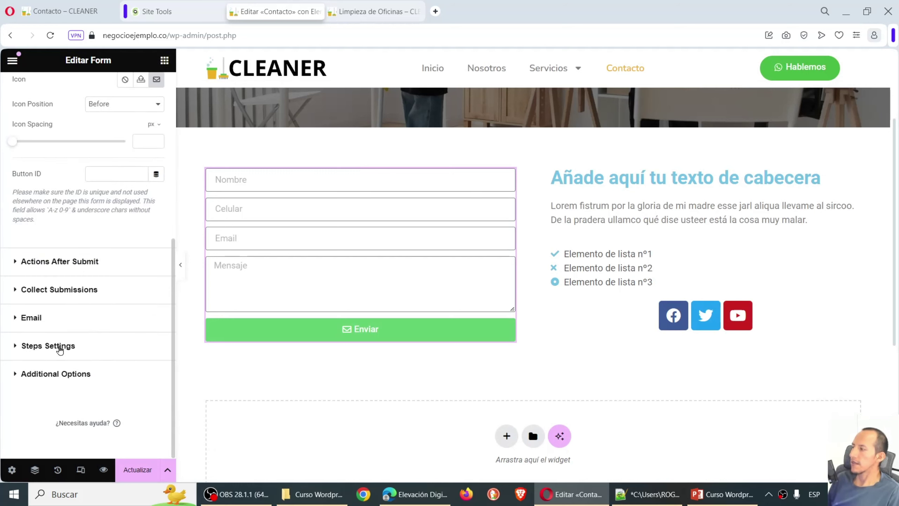
scroll(61, 362, up, 7)
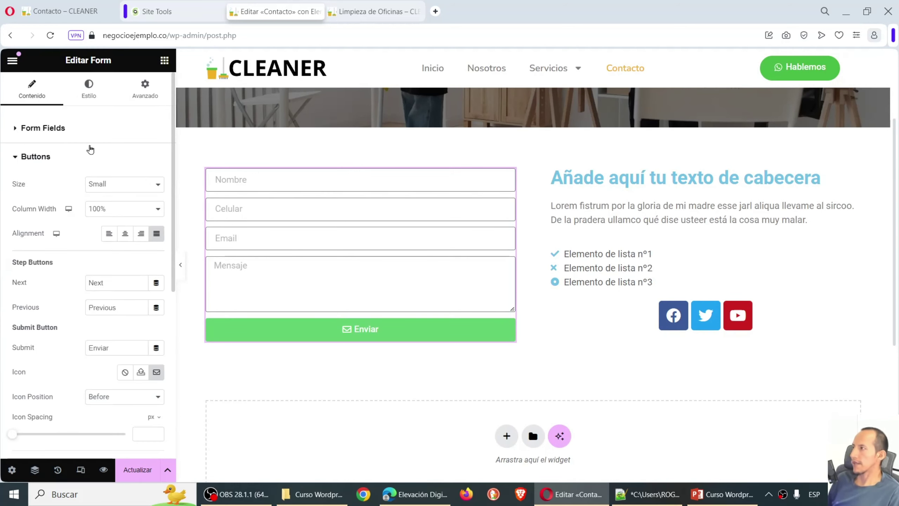
click(95, 101)
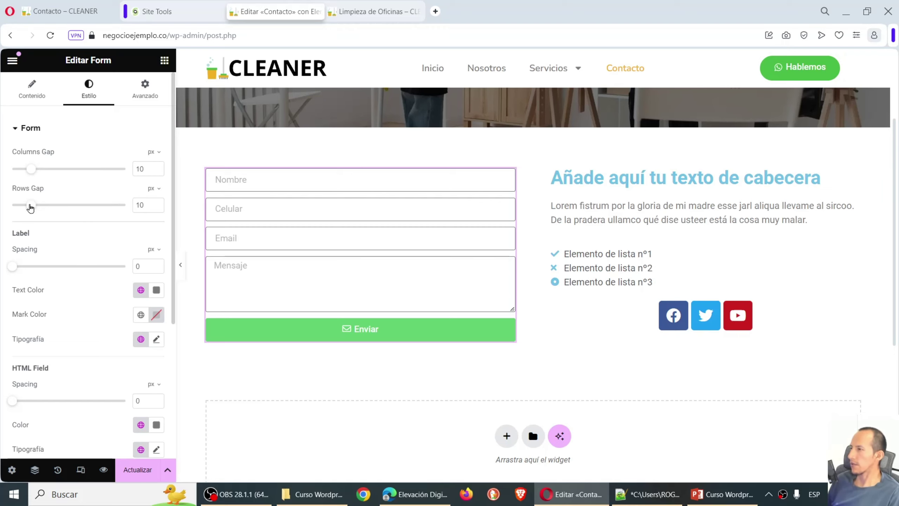
drag(31, 208, 49, 208)
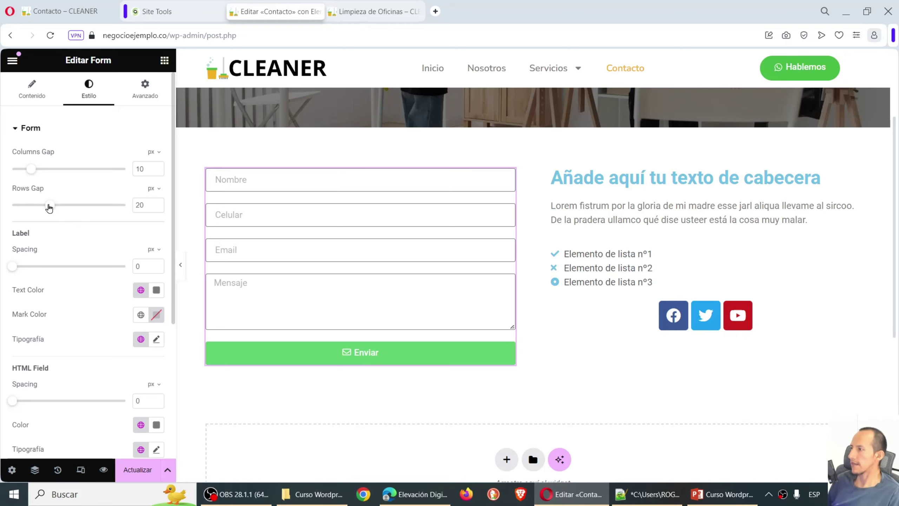
click(181, 265)
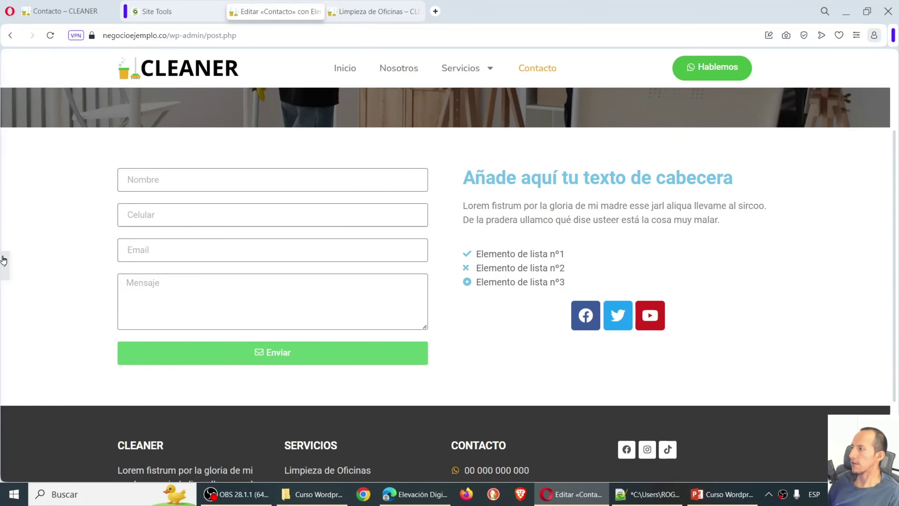
click(4, 263)
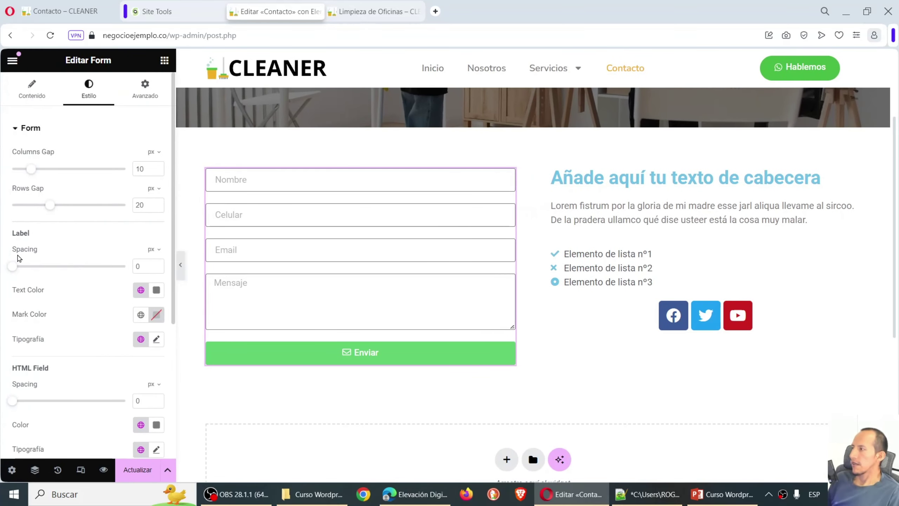
Give the submit button the orange-yellow global background colour
scroll(18, 258, down, 5)
click(30, 319)
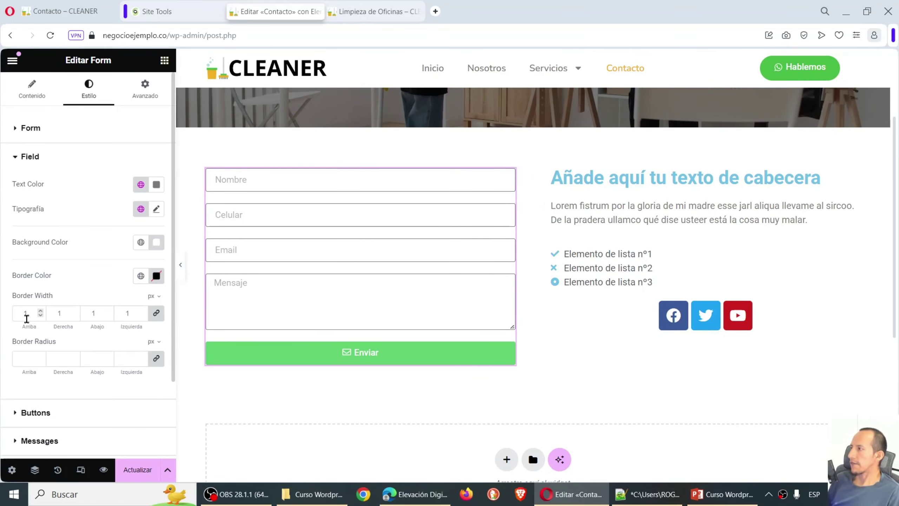
click(30, 157)
click(35, 184)
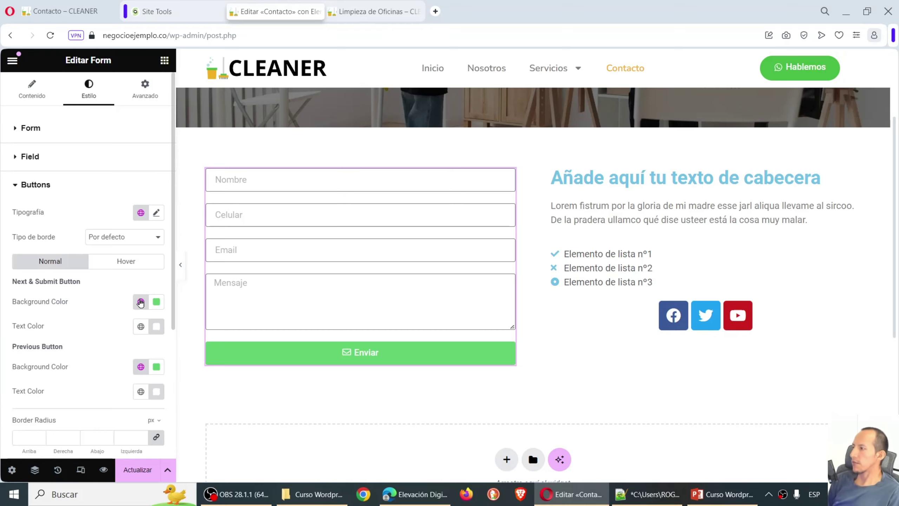
click(140, 302)
click(66, 253)
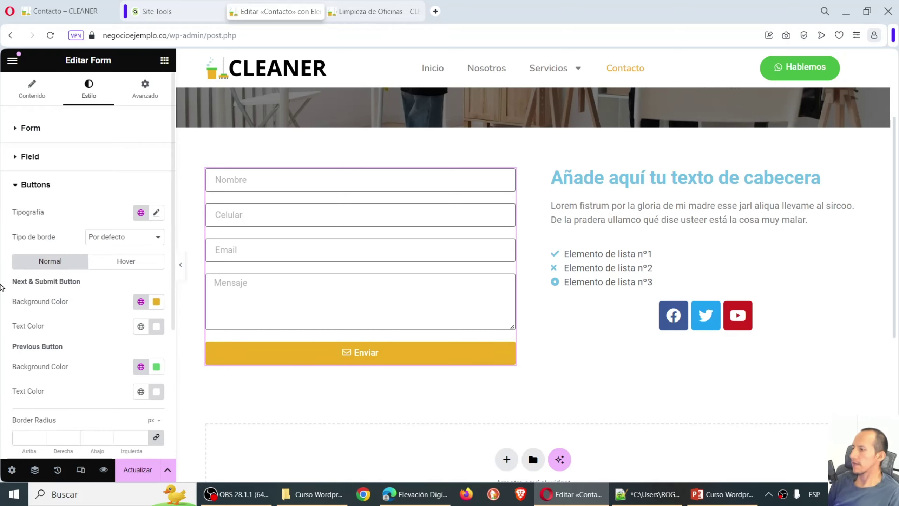
click(181, 265)
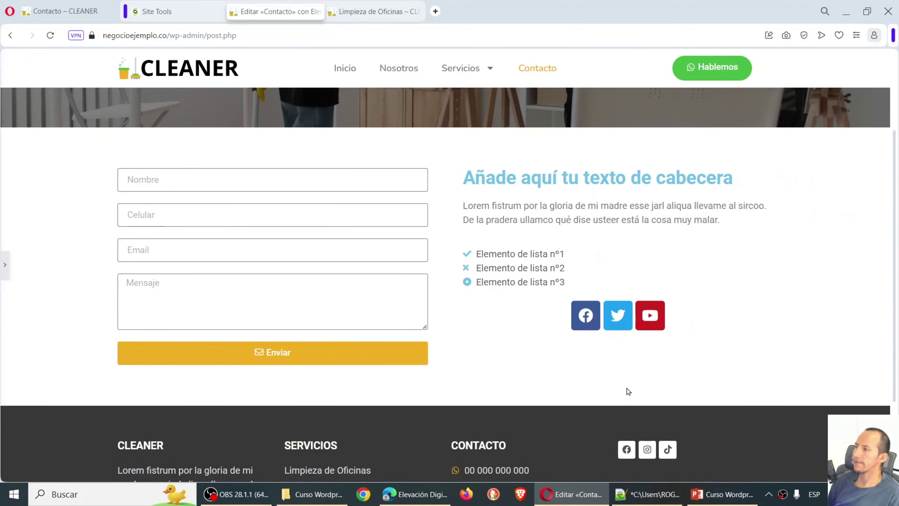
click(3, 262)
Retitle the heading 'Formulario e contacto', fixing the typo and keeping level H2
click(669, 180)
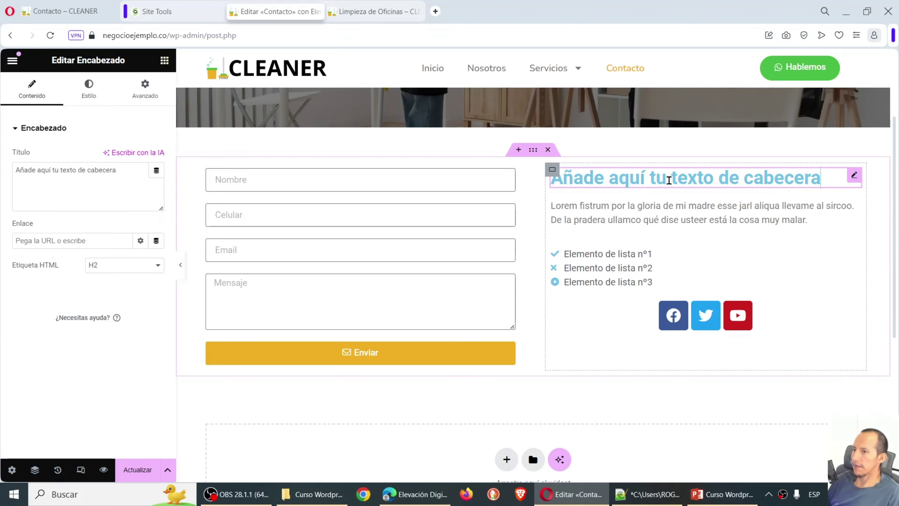
drag(156, 170, 2, 175)
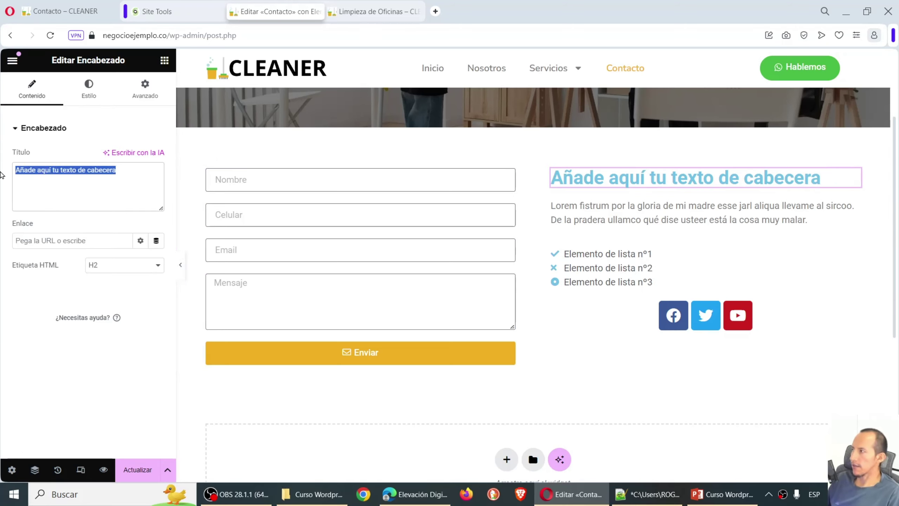
text(Formulario)
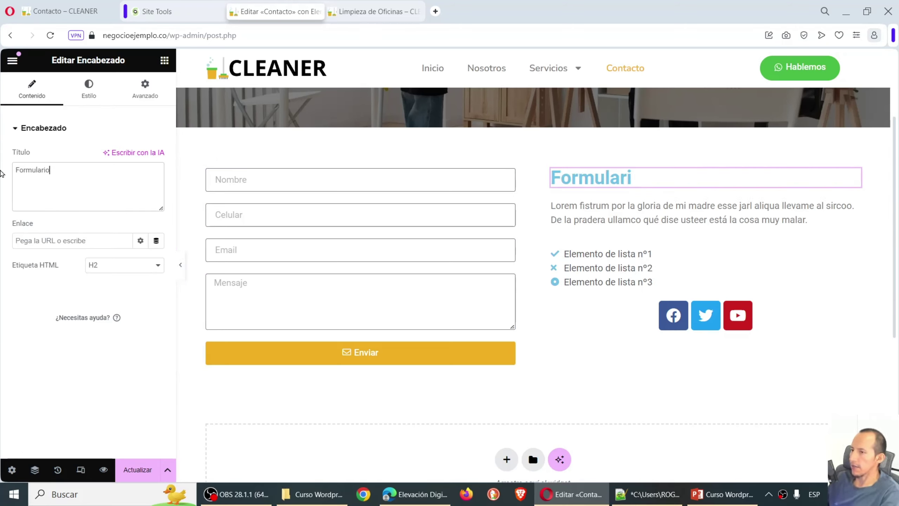
text(d e dontacto)
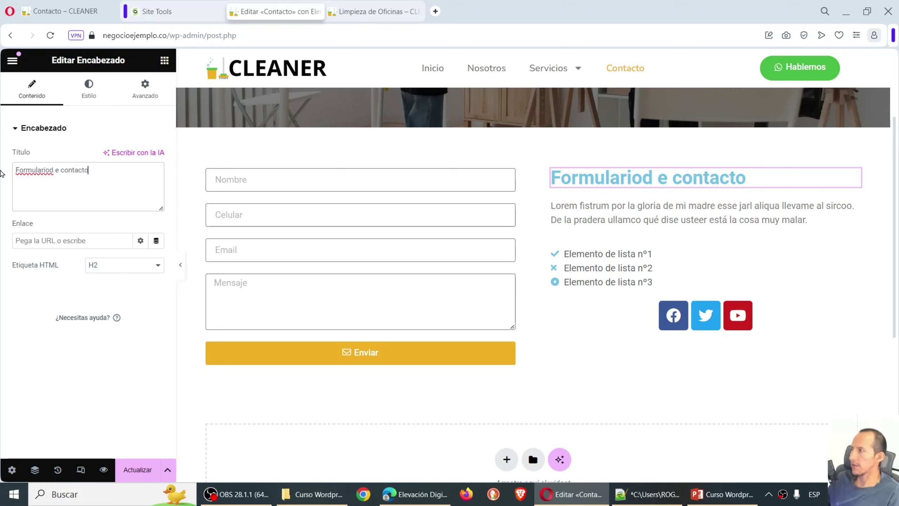
right_click(26, 177)
click(44, 184)
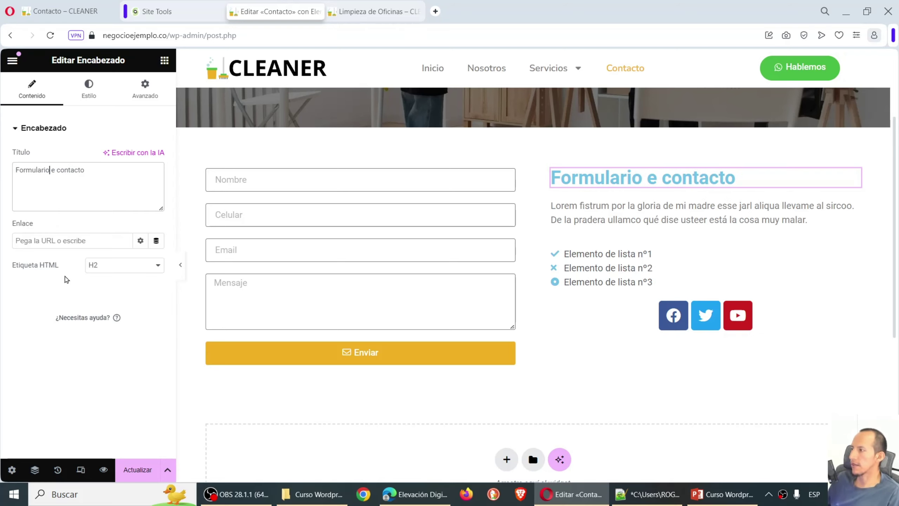
click(114, 271)
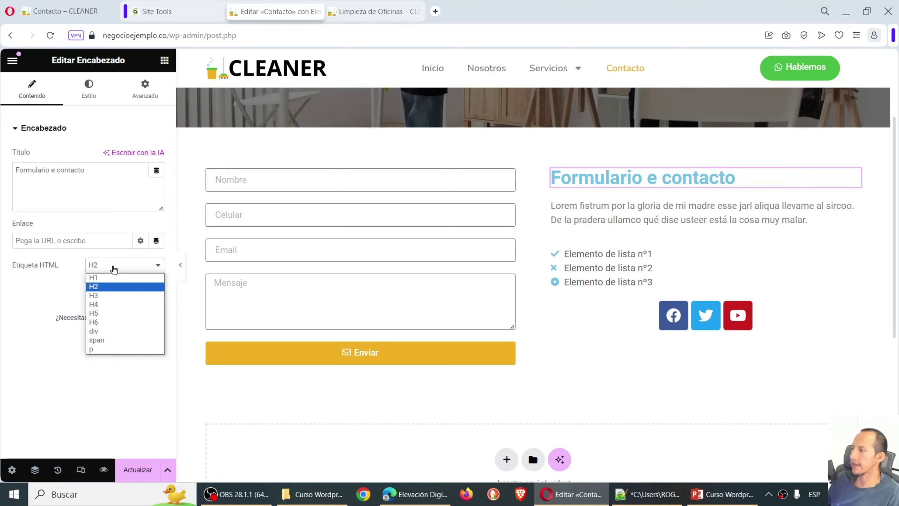
click(3, 303)
Colour the heading text with the Secundario dark grey global colour
click(94, 103)
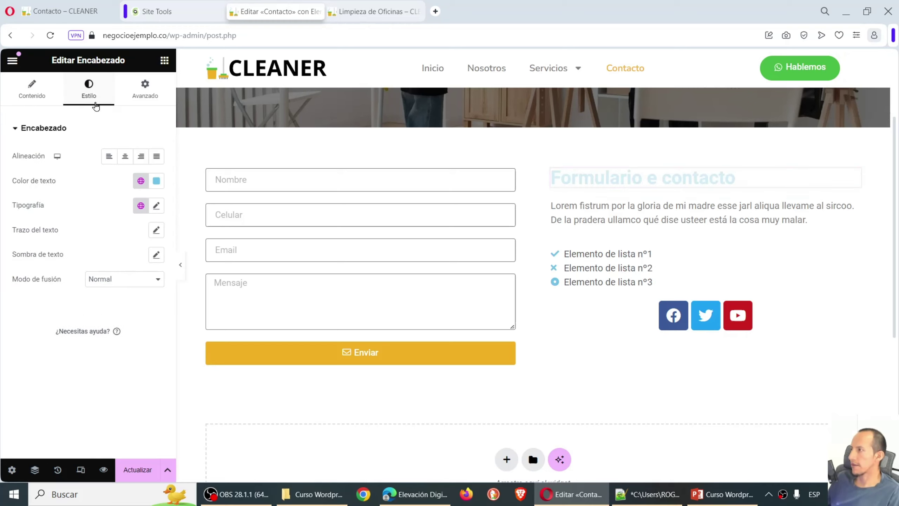
click(140, 181)
click(26, 257)
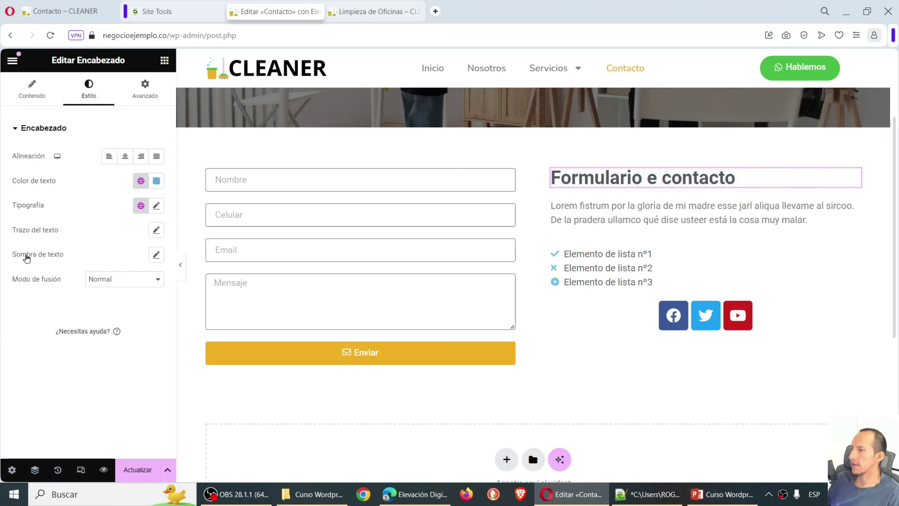
Space the icon list items 5 px apart and colour their icons with the yellow global
click(696, 267)
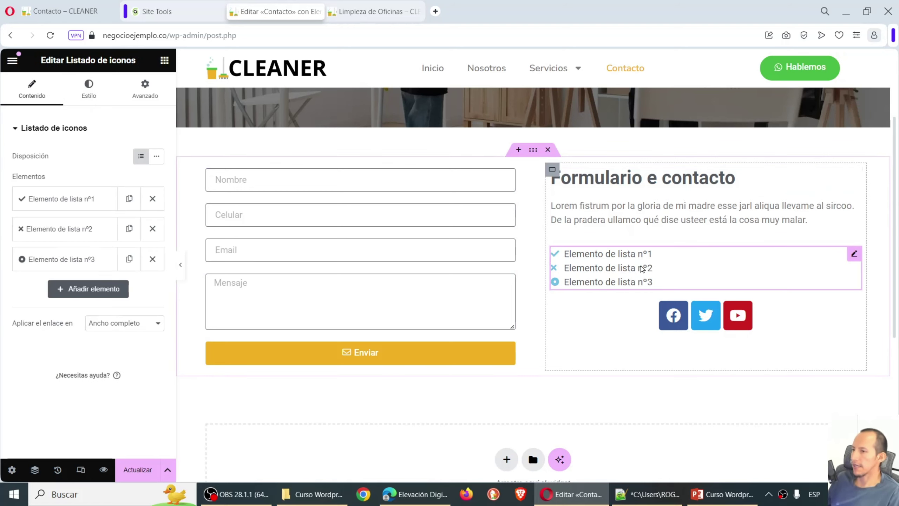
click(93, 96)
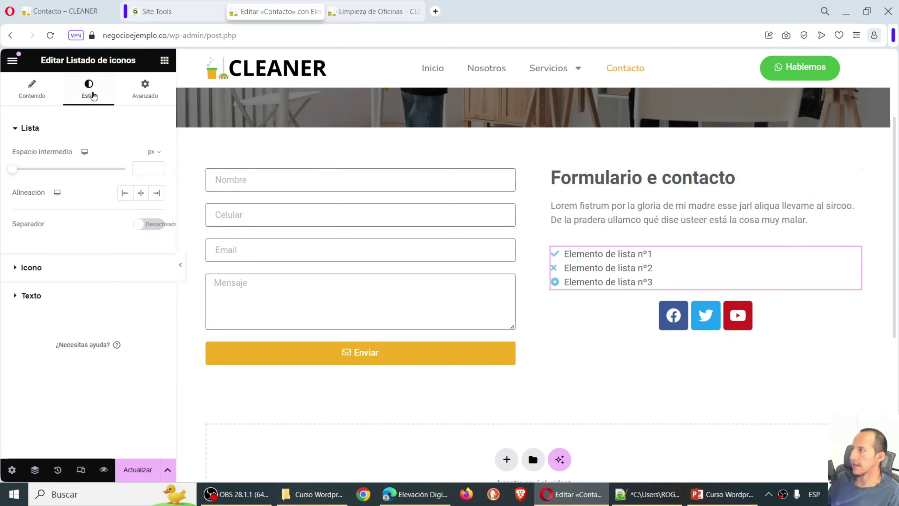
drag(12, 172, 27, 176)
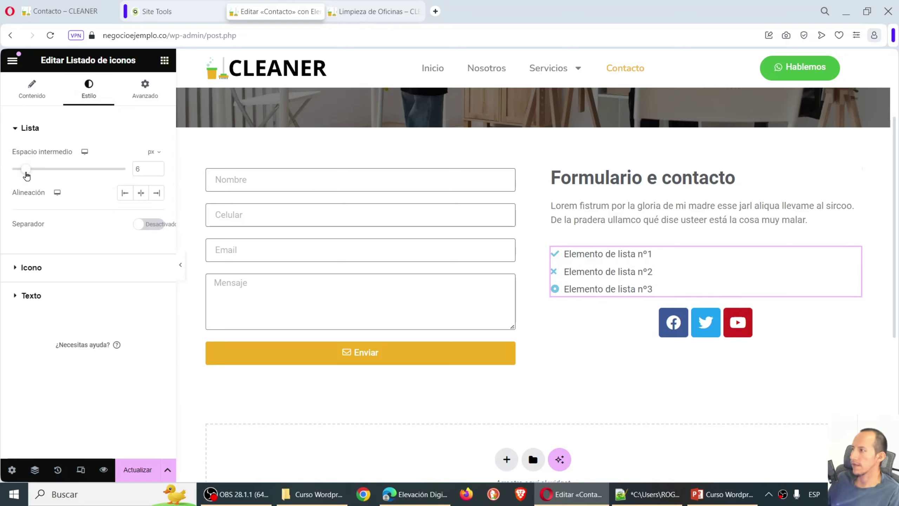
click(33, 266)
click(140, 209)
click(60, 359)
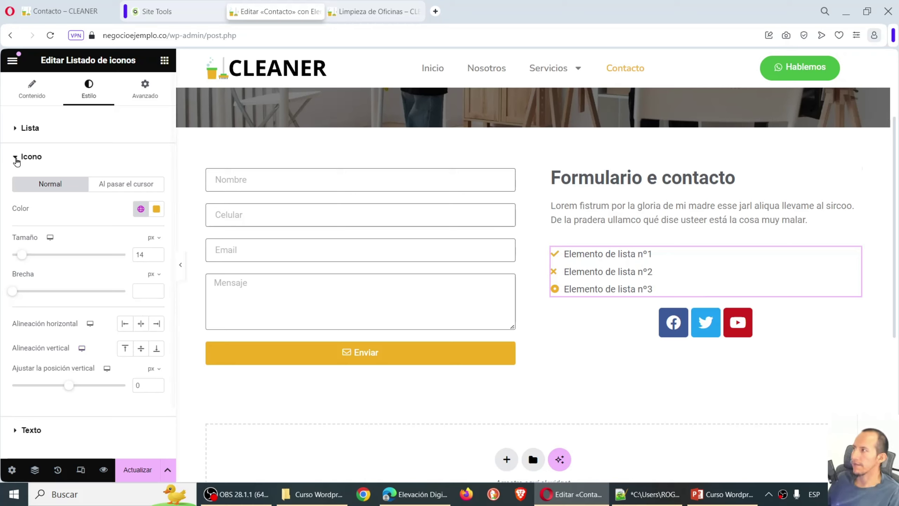
click(32, 88)
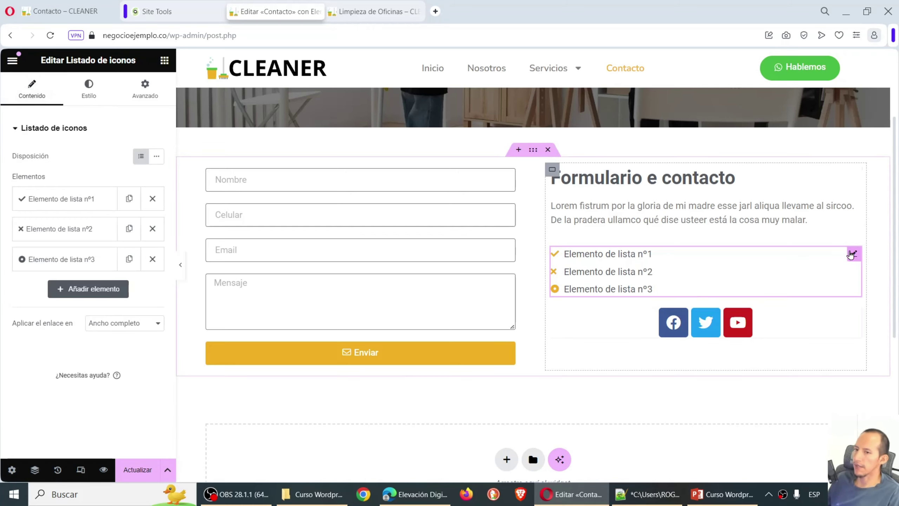
click(63, 199)
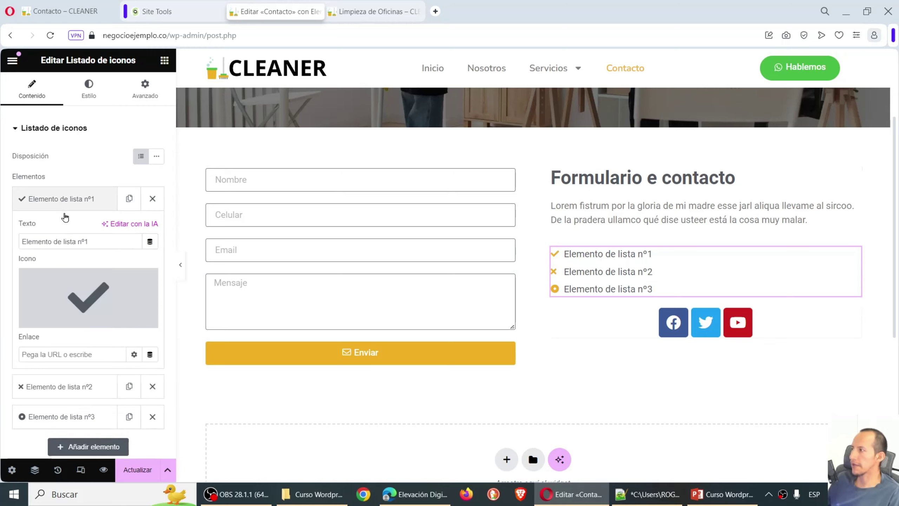
drag(93, 244, 1, 245)
text(00)
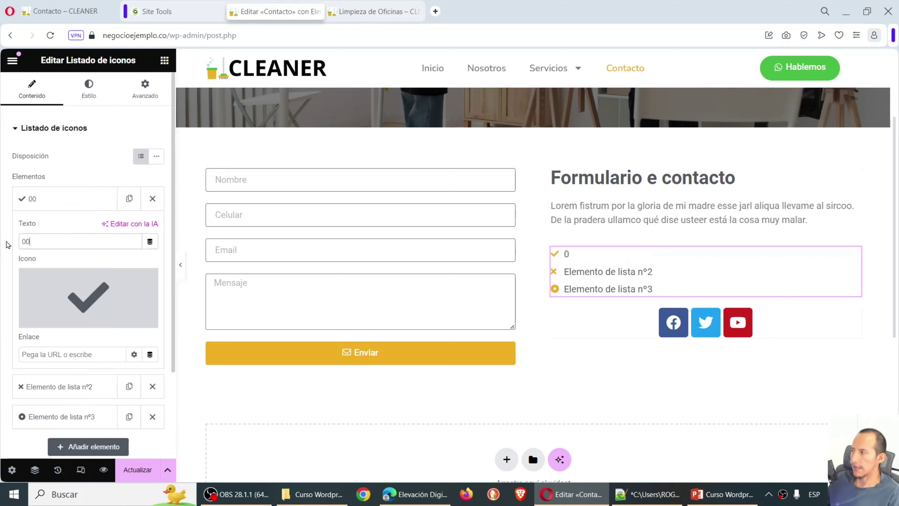
text( 000 000 0)
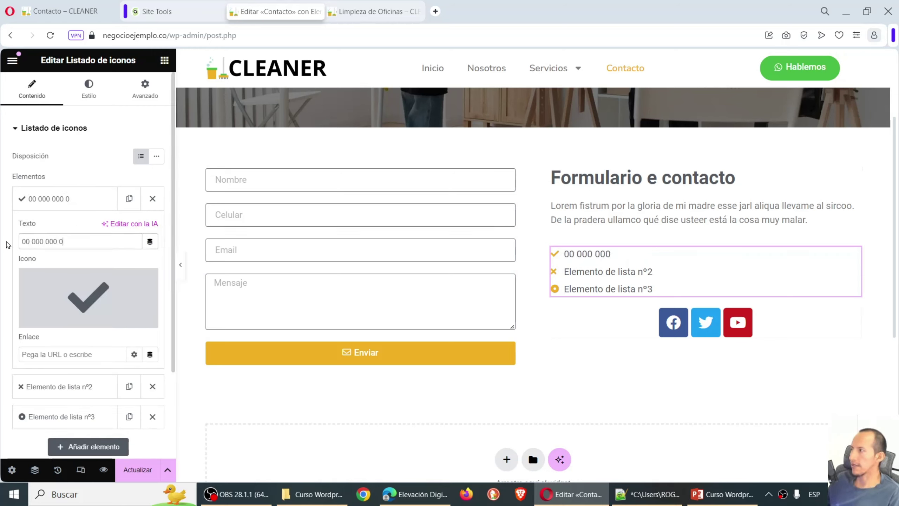
text(00)
click(53, 317)
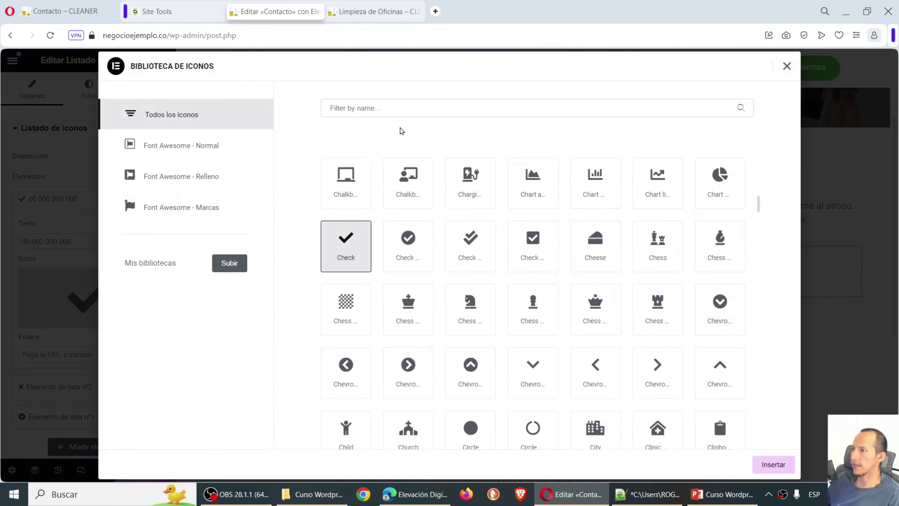
click(401, 113)
text(wha)
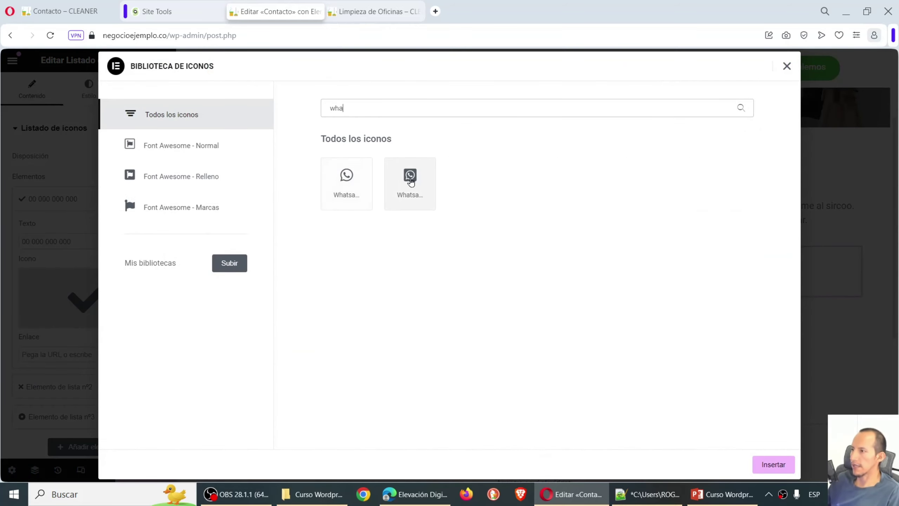
click(347, 184)
click(765, 464)
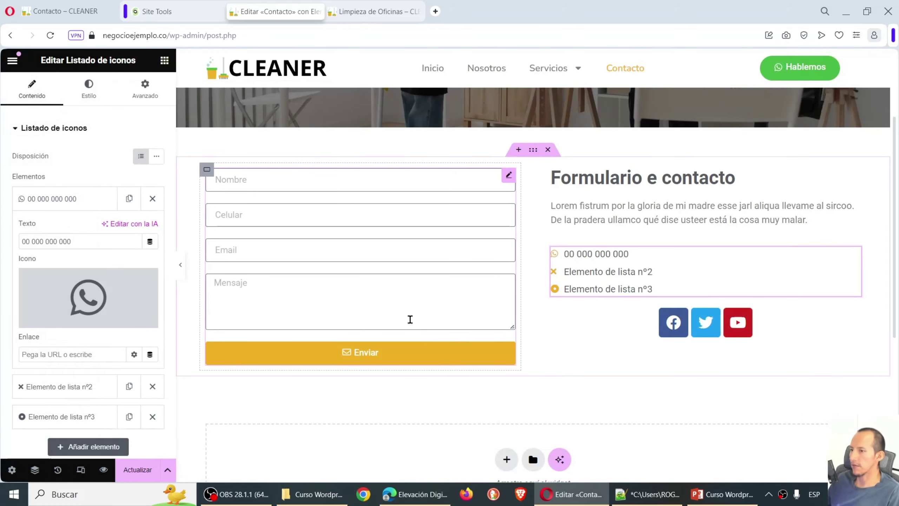
click(65, 204)
Change the second list item to the 'tucorreo@' e-mail placeholder with an open-envelope icon
click(66, 230)
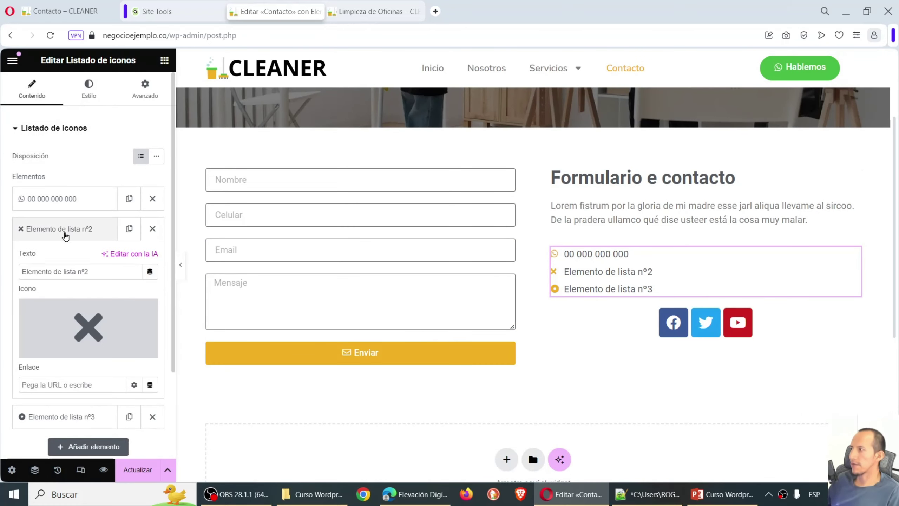
drag(101, 271, 2, 266)
text(tu)
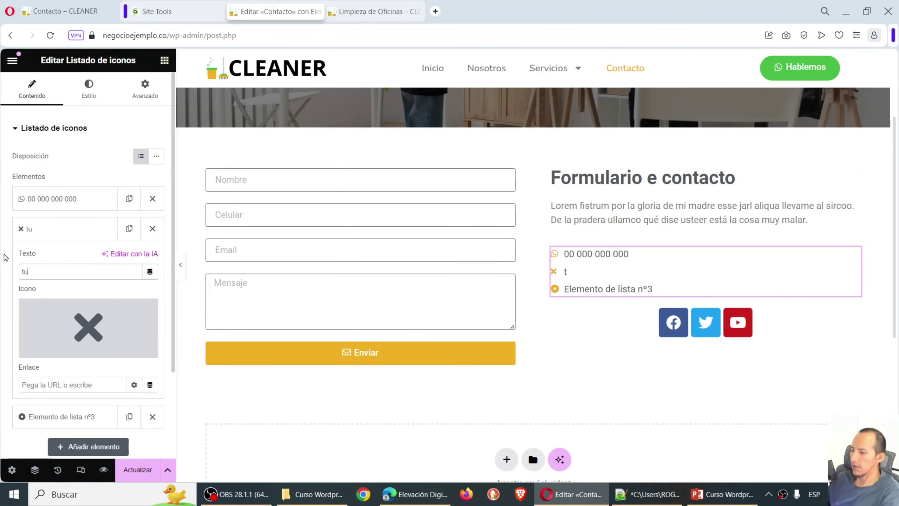
text(correo@)
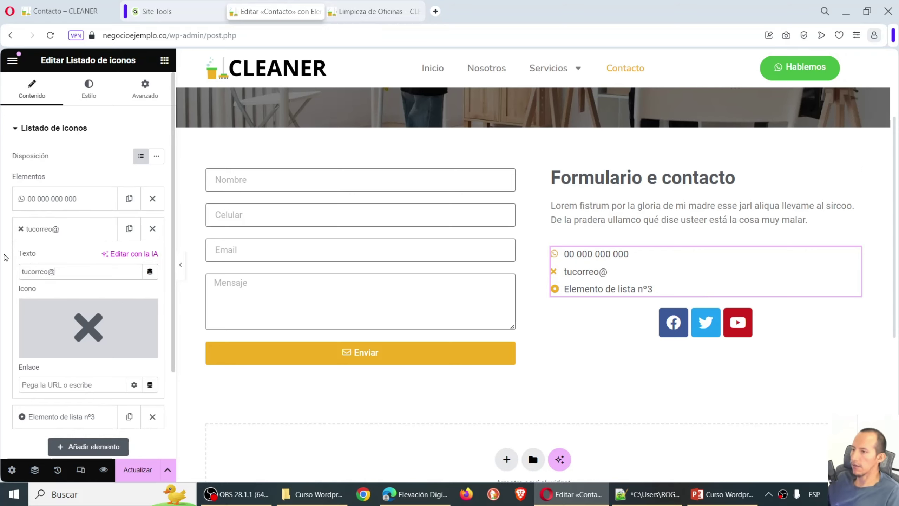
click(93, 321)
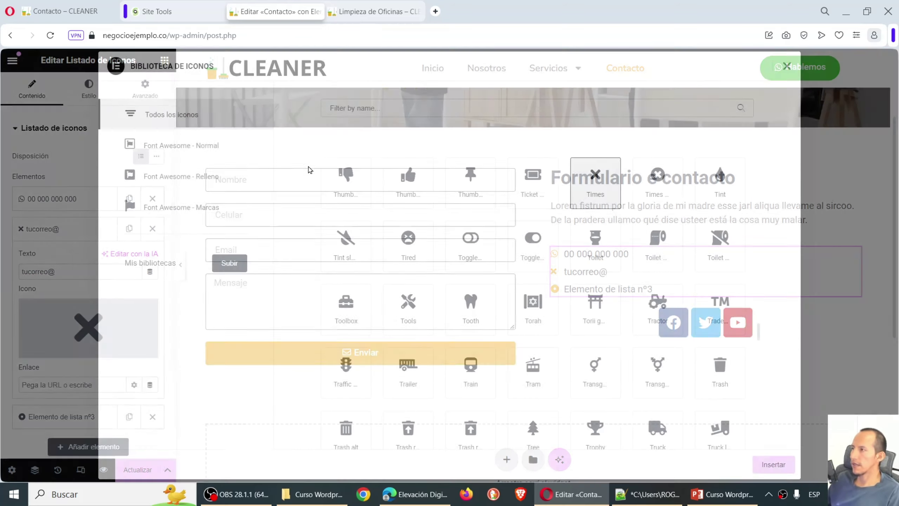
click(412, 111)
text(env)
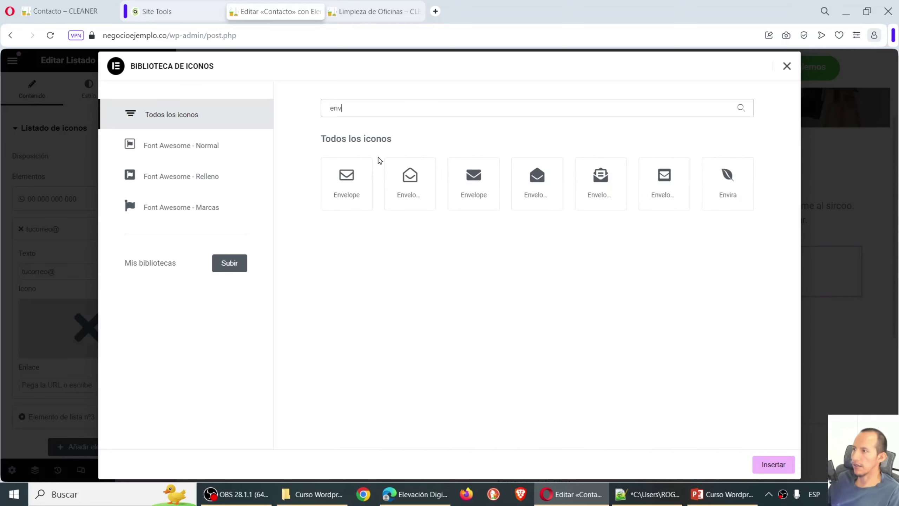
click(422, 177)
click(772, 464)
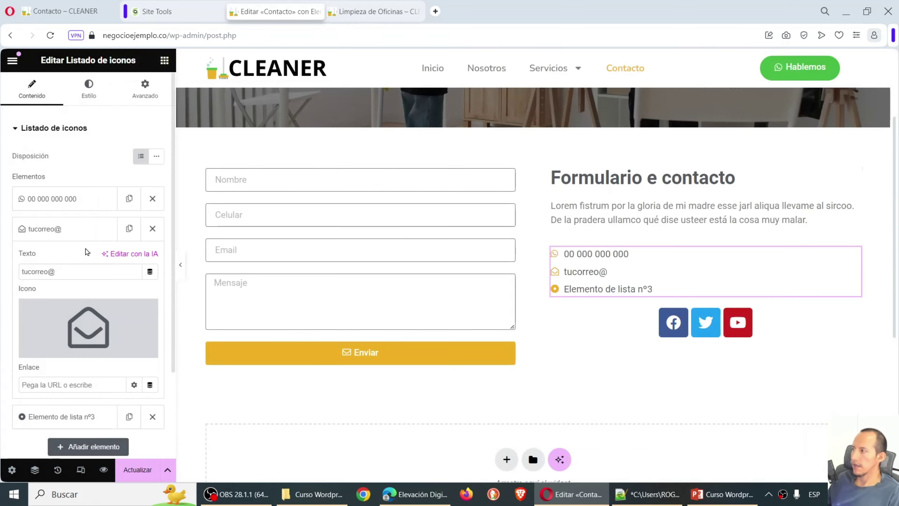
click(88, 237)
Change the third list item to 'Tu dirección de empresa' with a map marker icon
click(84, 265)
drag(109, 305, 6, 299)
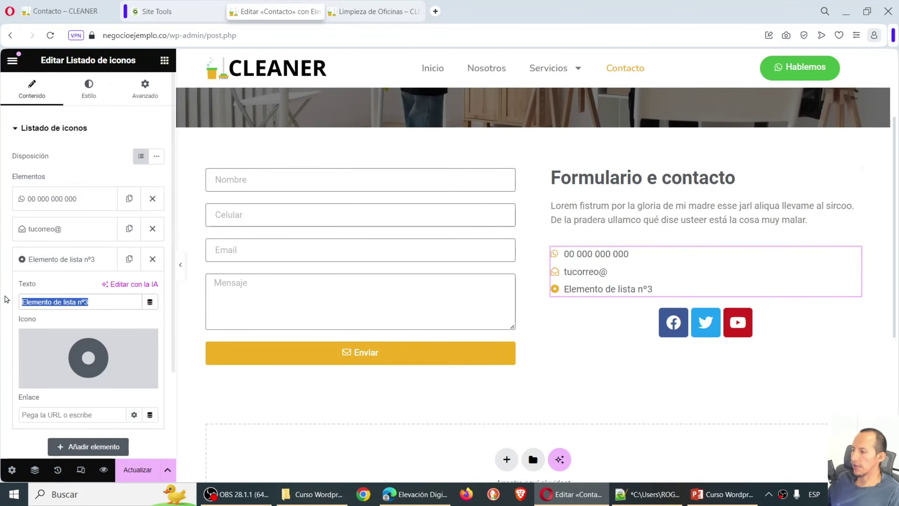
text(Tu direcci)
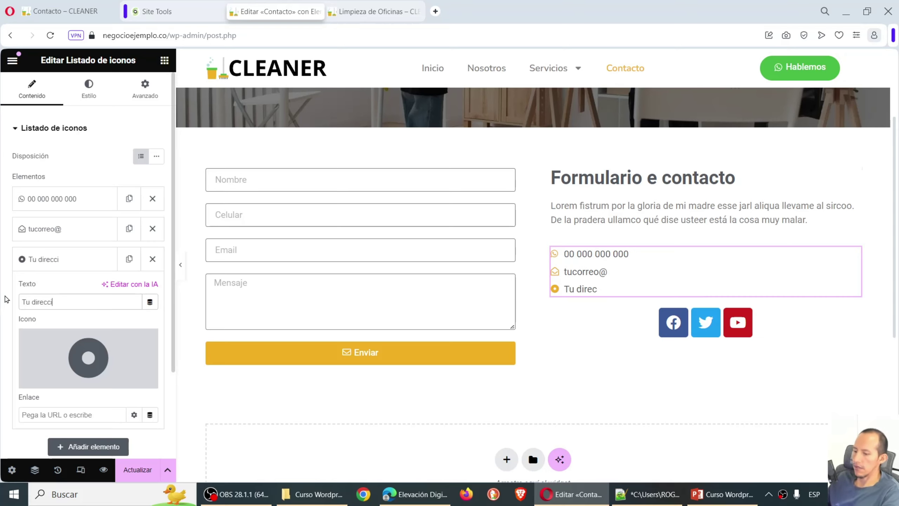
text(ón de empresa)
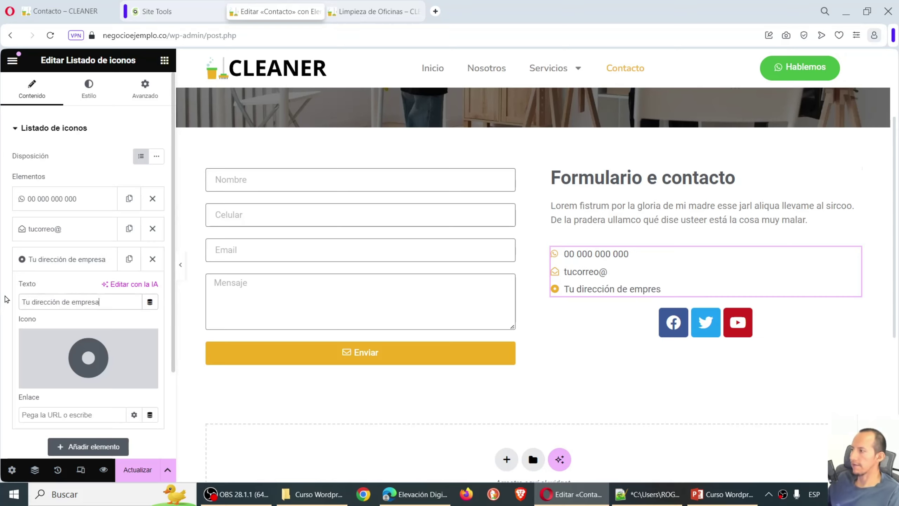
click(84, 342)
click(401, 112)
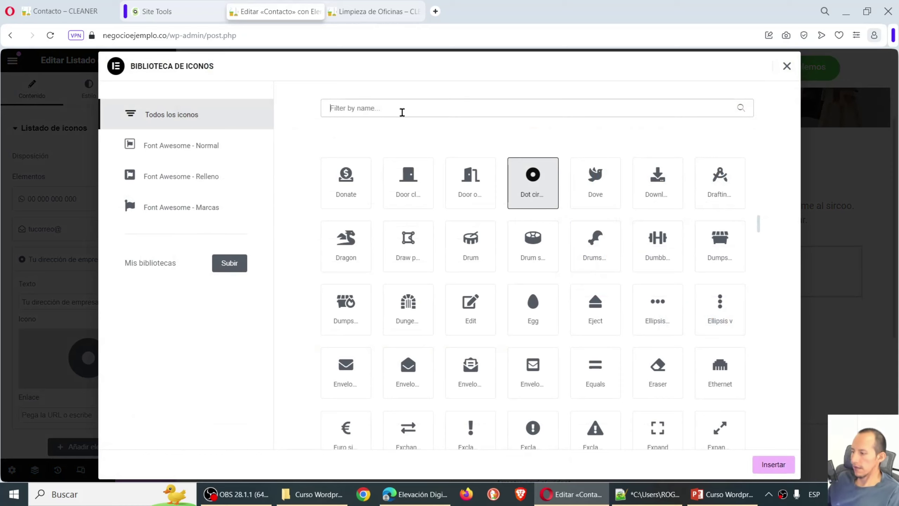
text(env)
drag(402, 112, 293, 116)
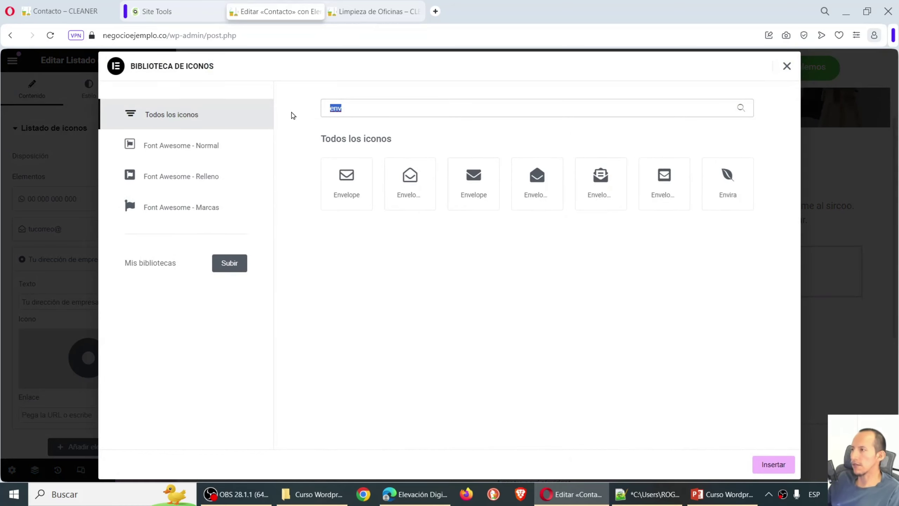
text(map)
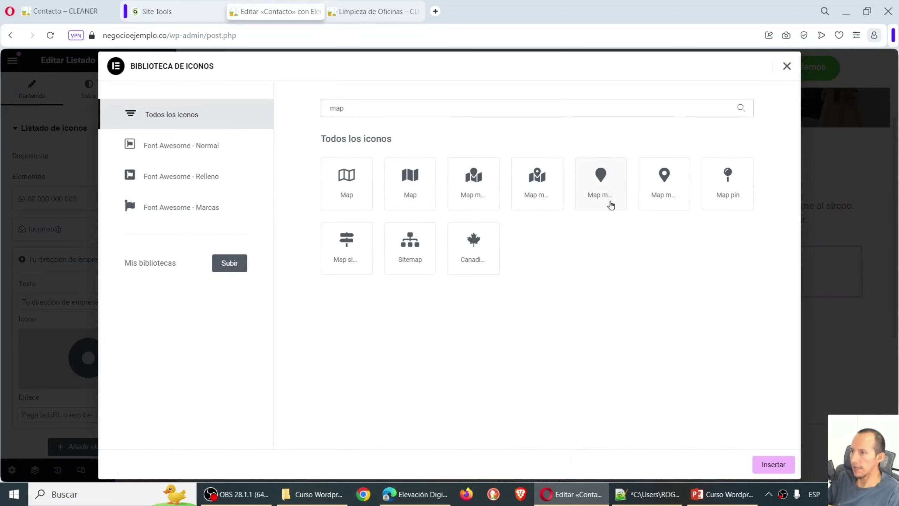
click(610, 203)
click(663, 194)
click(775, 465)
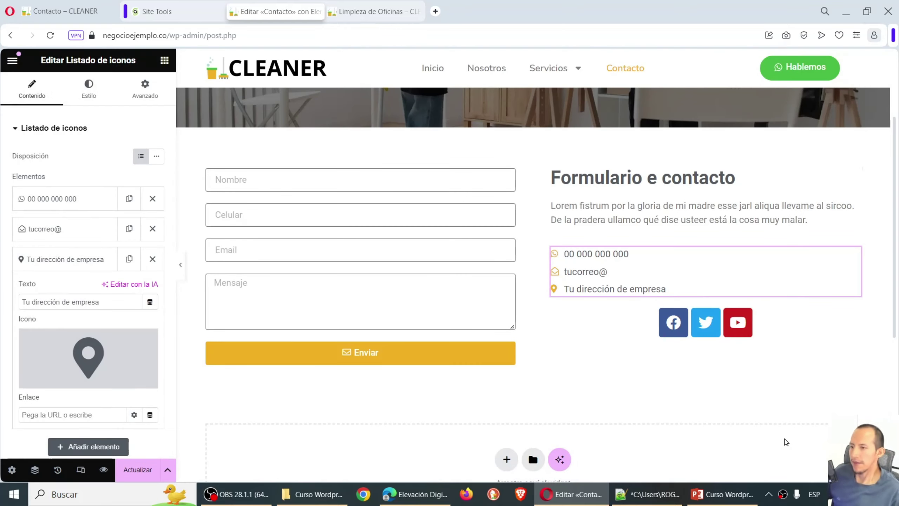
click(784, 327)
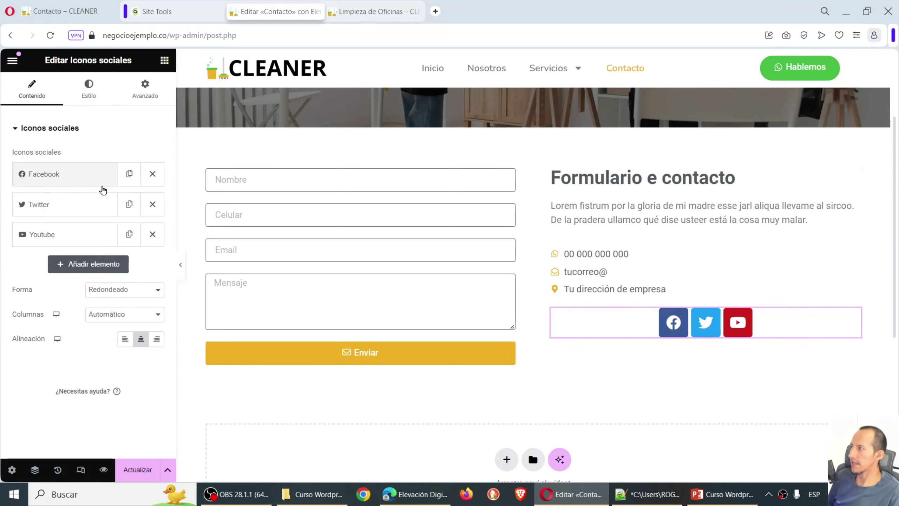
Replace the Twitter social icon with Instagram from the icon library
click(72, 204)
click(102, 258)
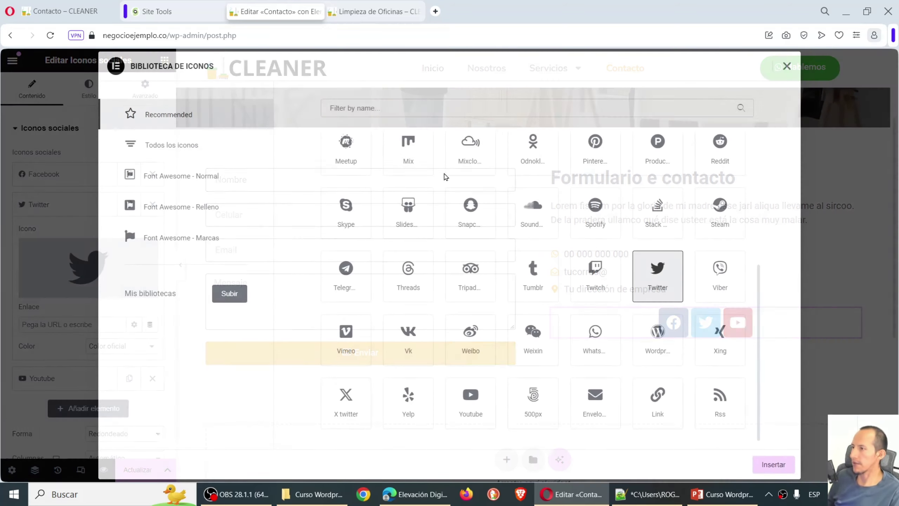
click(407, 110)
text(in)
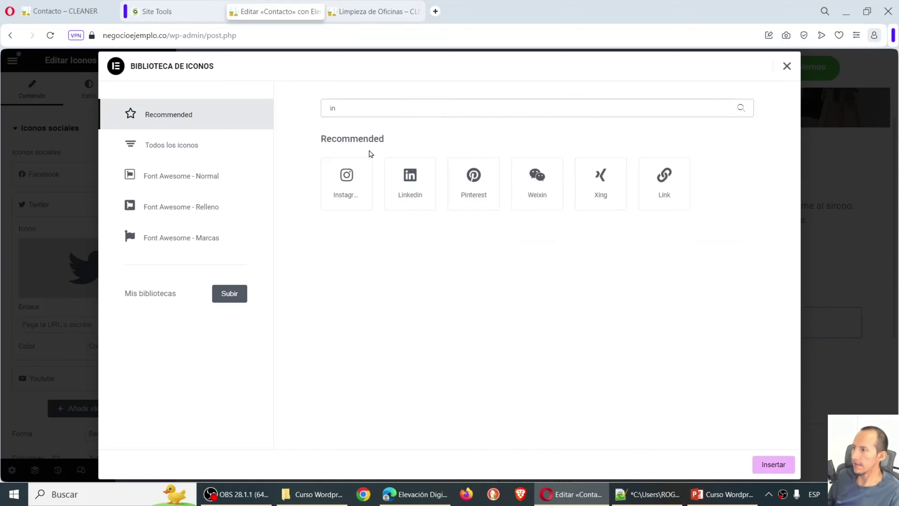
click(356, 179)
click(773, 465)
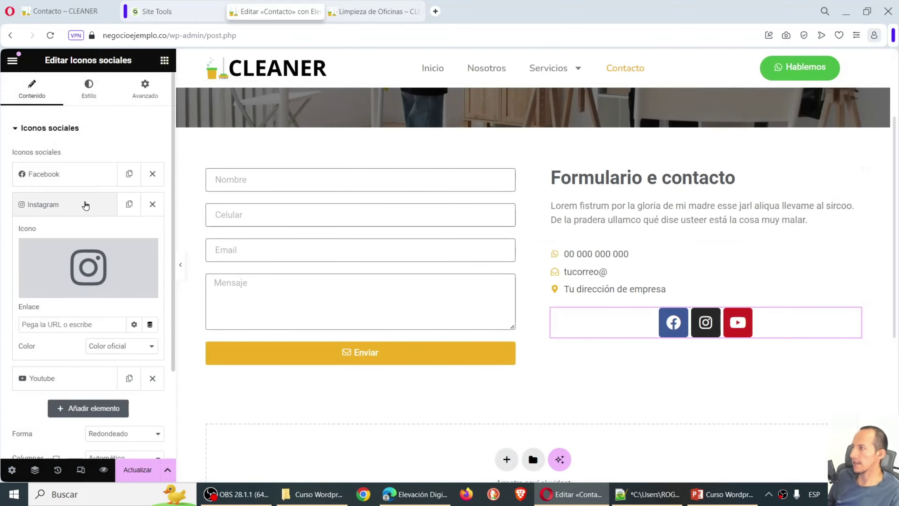
click(85, 204)
Swap the Youtube social icon for TikTok, searching all icon sets
click(80, 234)
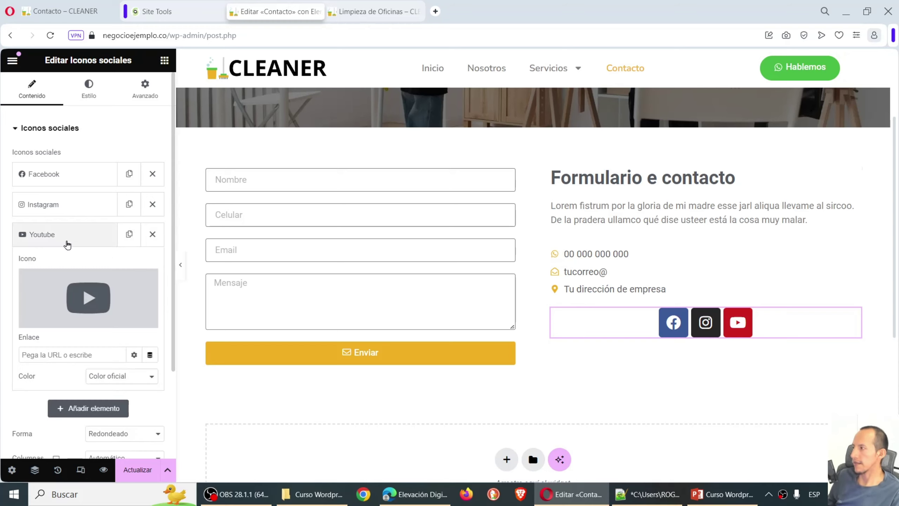
click(89, 298)
click(365, 109)
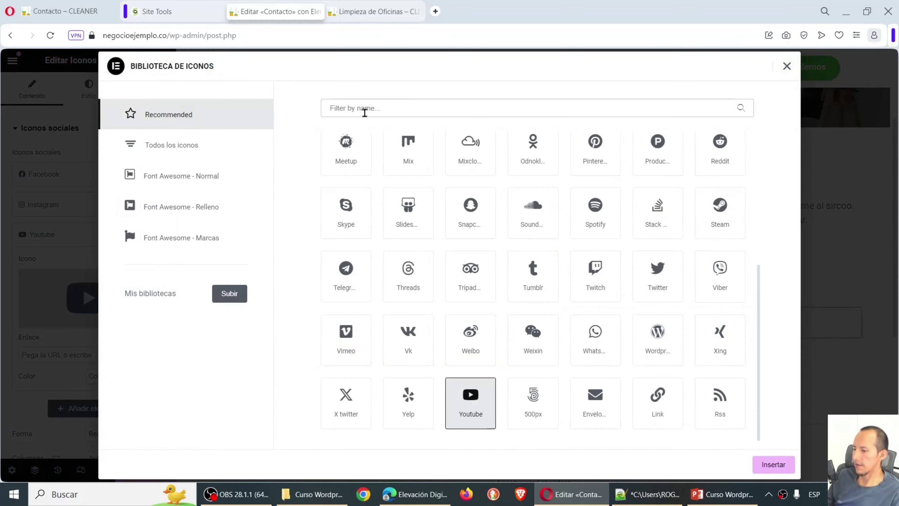
text(tik)
click(209, 148)
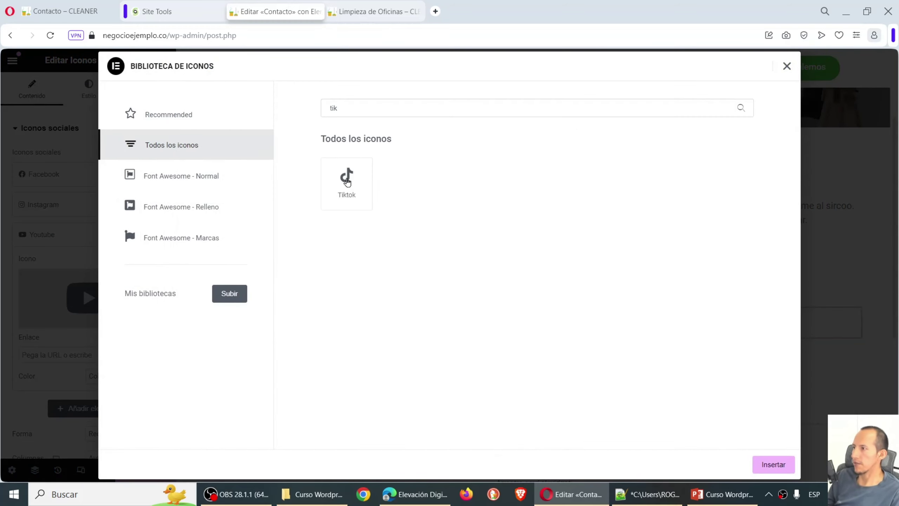
click(346, 181)
click(774, 464)
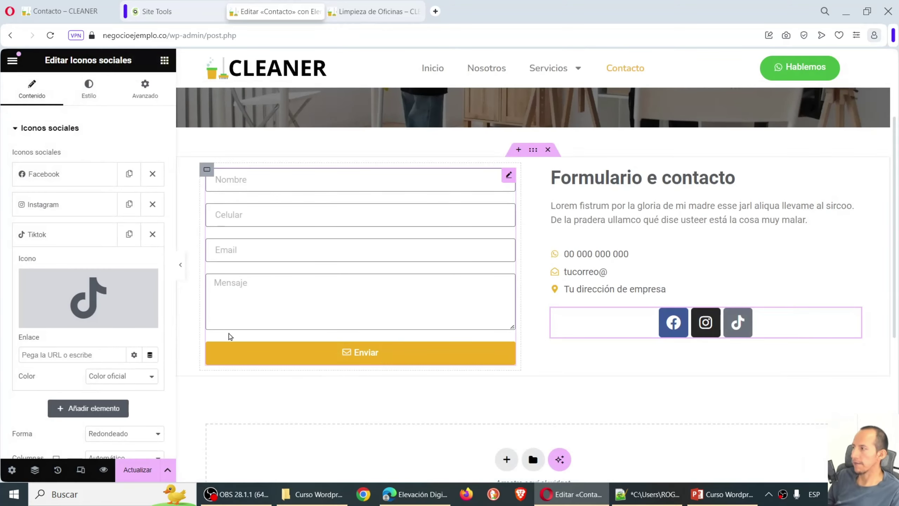
Align the social icons to the left and switch their colours to custom
scroll(89, 315, down, 3)
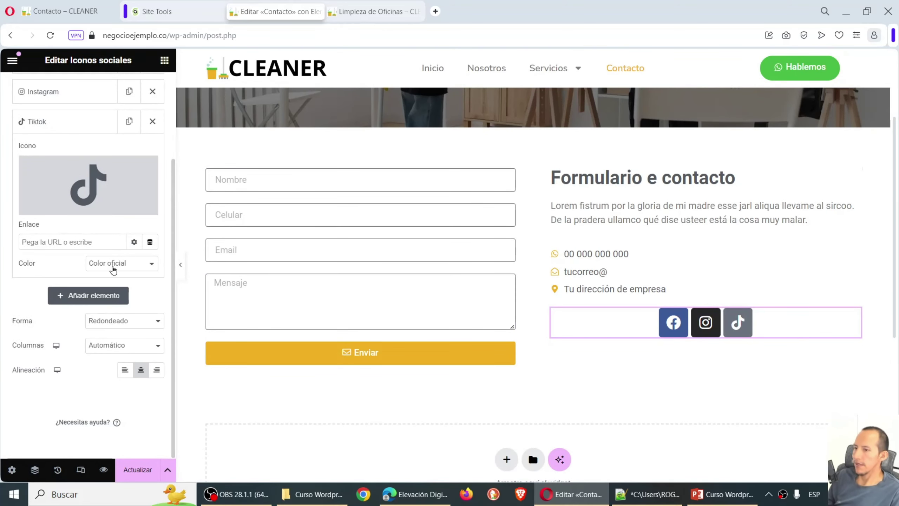
click(124, 370)
scroll(104, 338, up, 3)
click(89, 88)
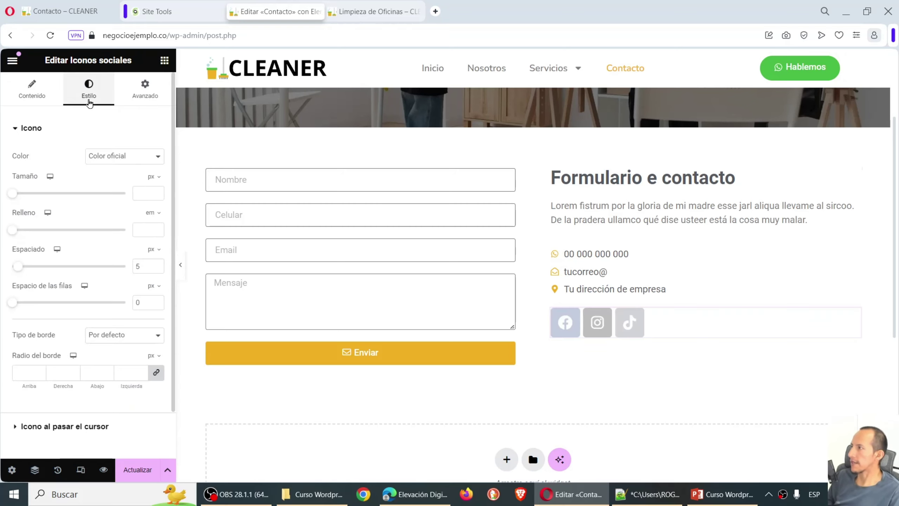
click(118, 160)
Give the social icons custom colours: dark grey #545454 backgrounds with white #FFFFFF glyphs
click(129, 179)
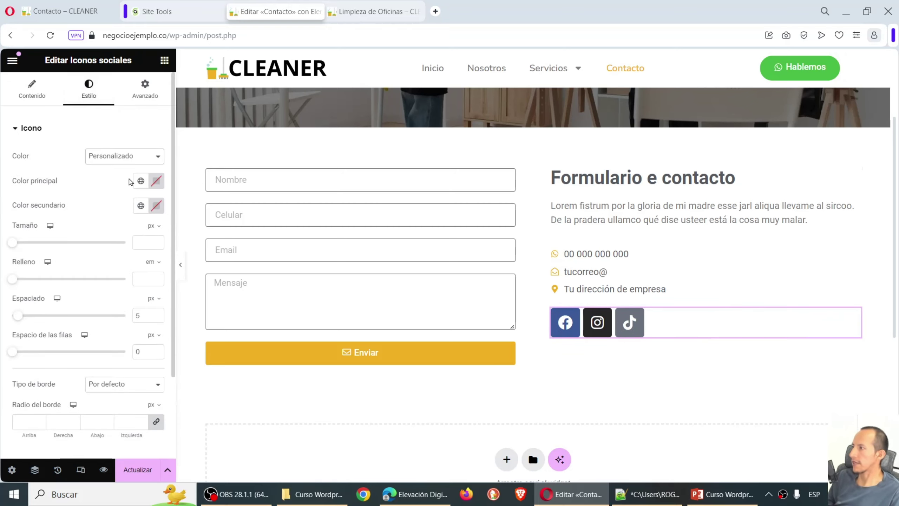
click(156, 205)
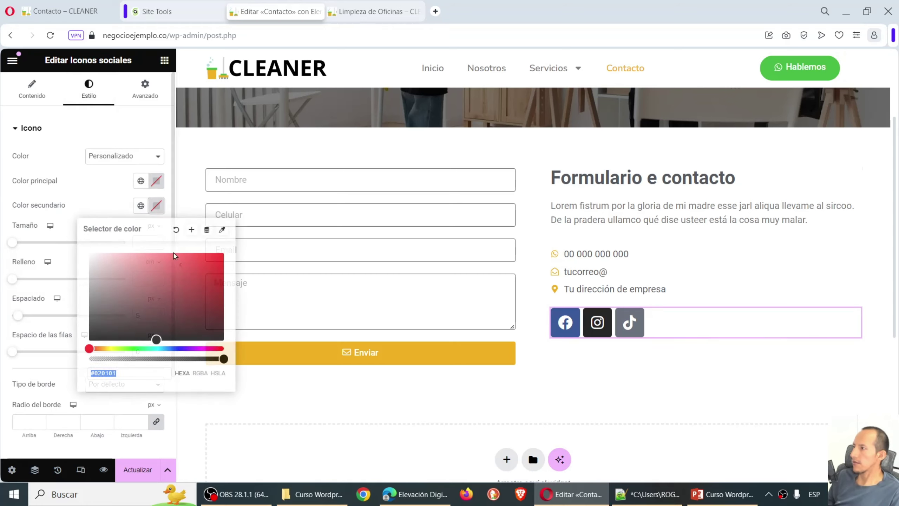
drag(213, 273, 68, 317)
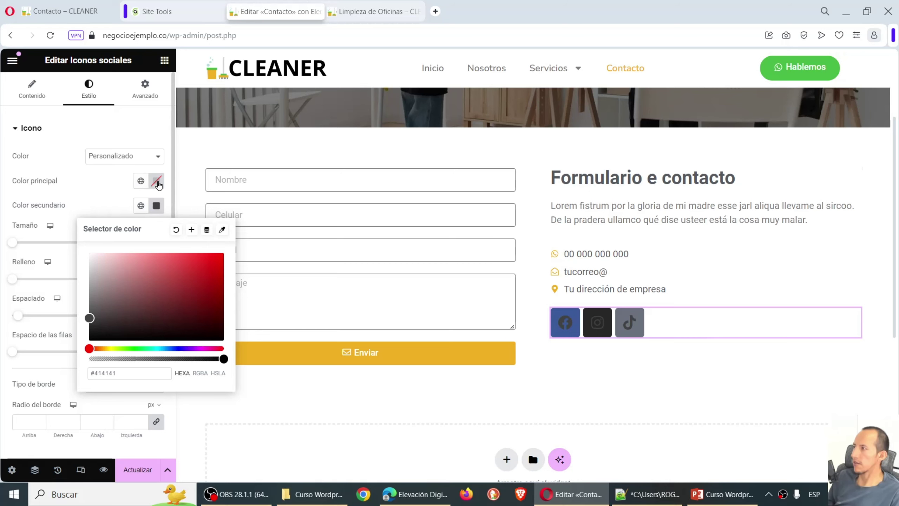
click(156, 181)
text(#FFFFFF)
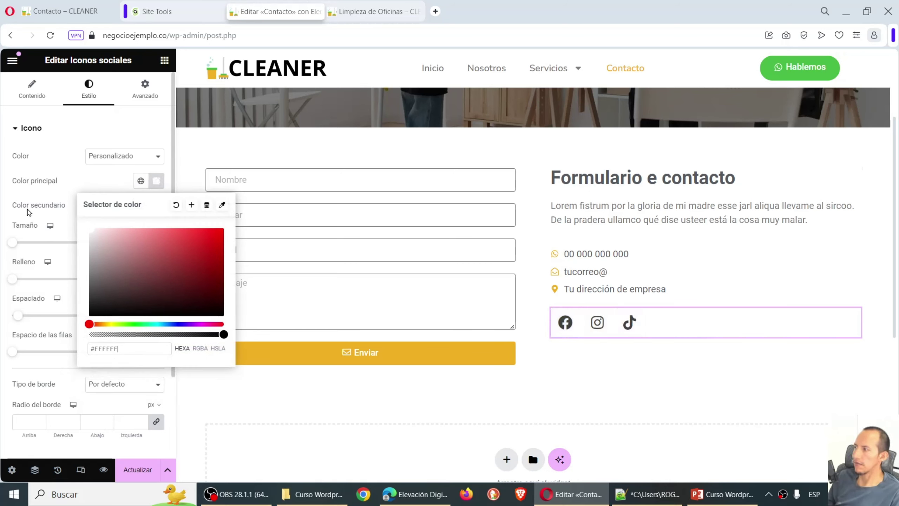
drag(90, 232, 8, 294)
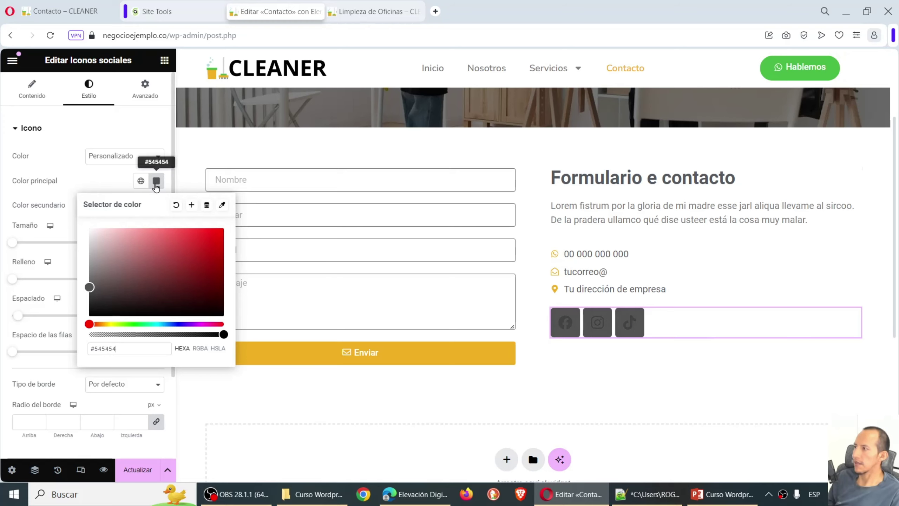
click(156, 205)
text(#FFFFFF)
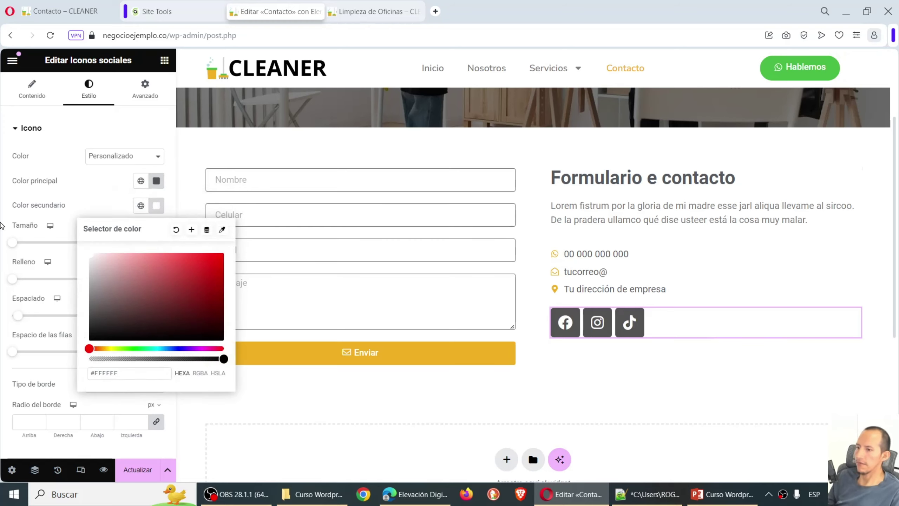
click(2, 225)
Shrink the social icon size to 16 px
drag(13, 244, 21, 246)
click(158, 244)
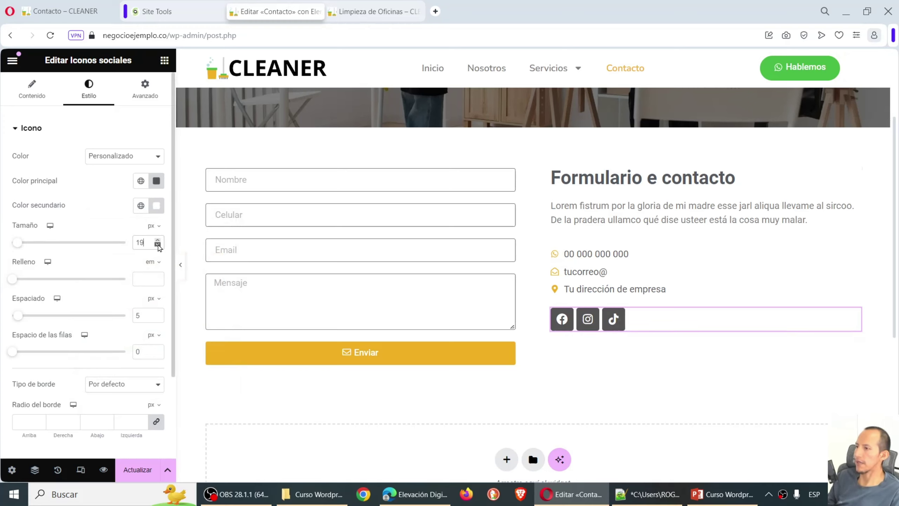
click(158, 244)
click(157, 245)
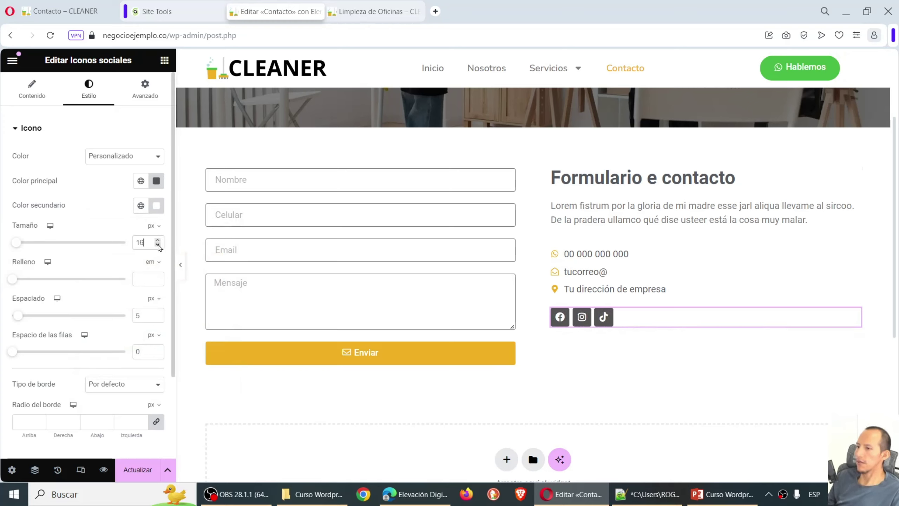
click(157, 245)
scroll(477, 307, down, 1)
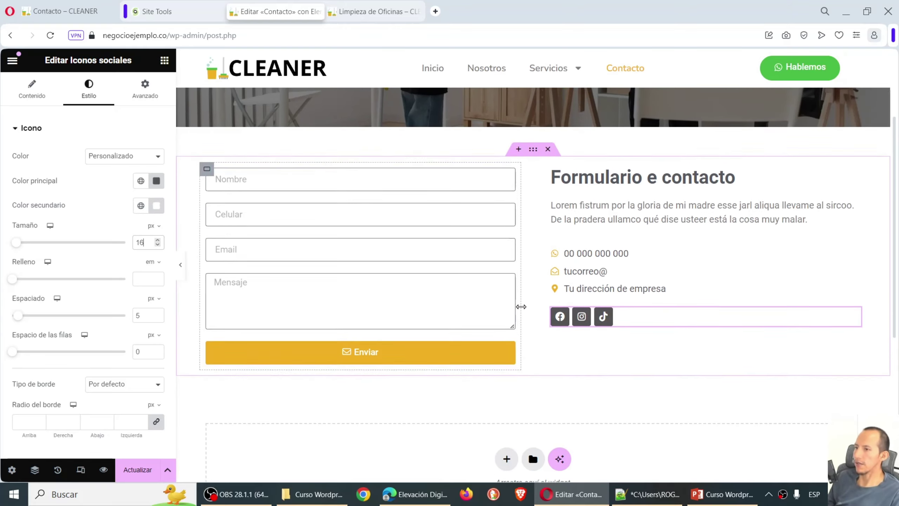
scroll(560, 302, down, 5)
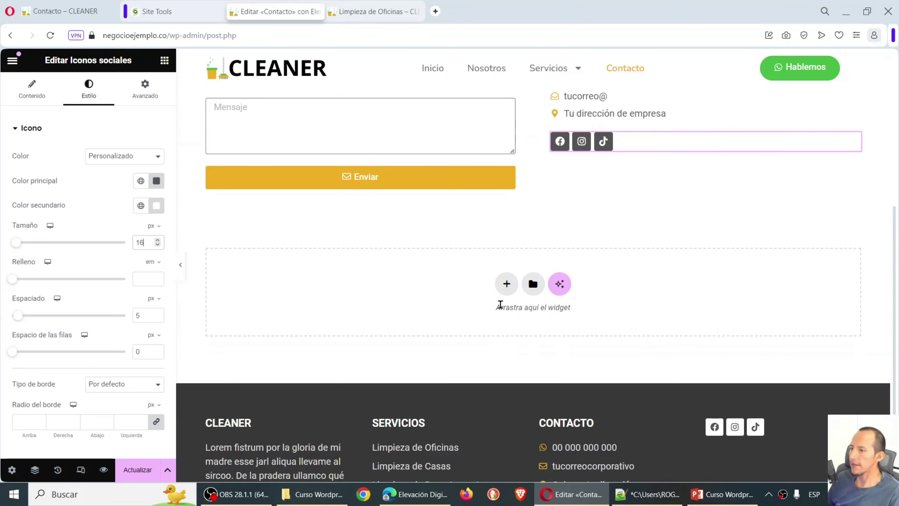
Add a one-column container below the contact form holding a Google Maps widget
click(507, 284)
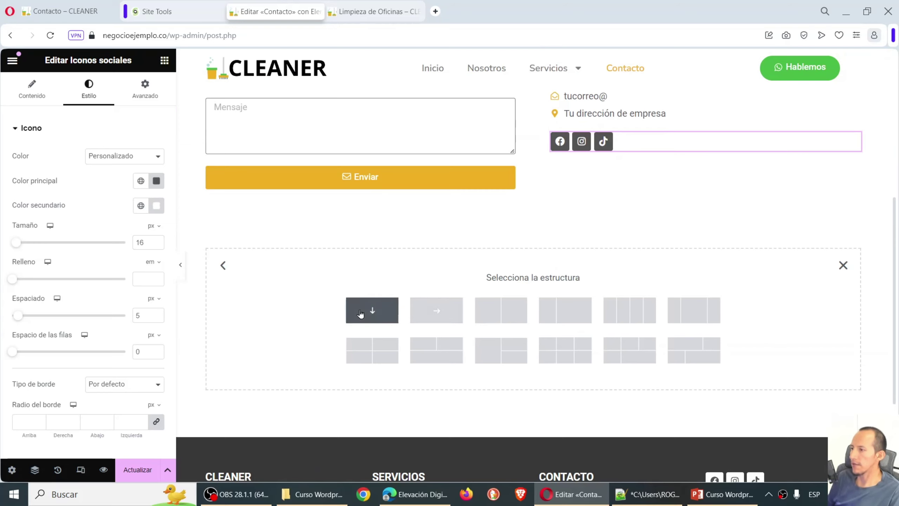
click(372, 310)
click(166, 60)
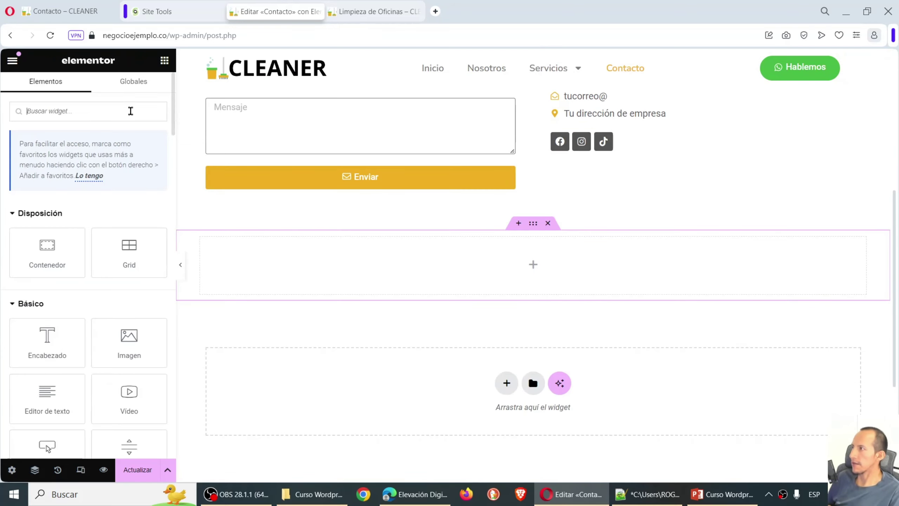
text(map)
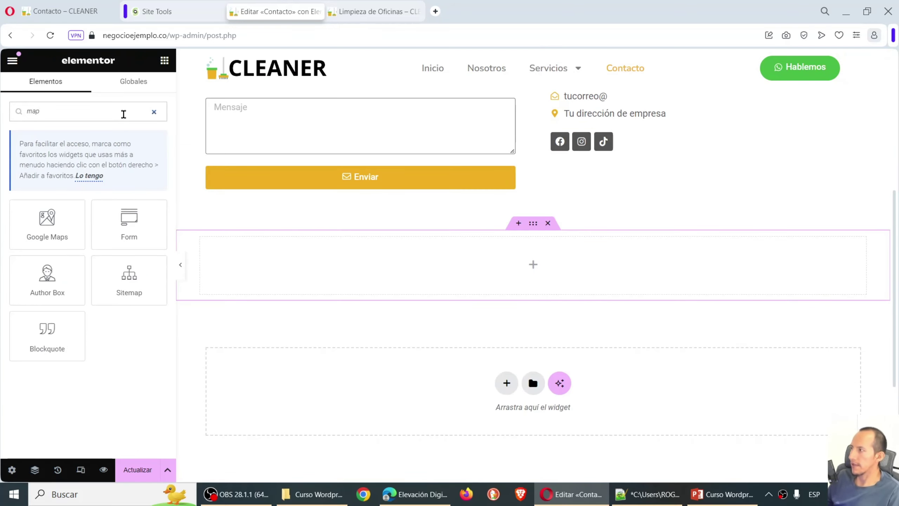
drag(25, 232, 372, 265)
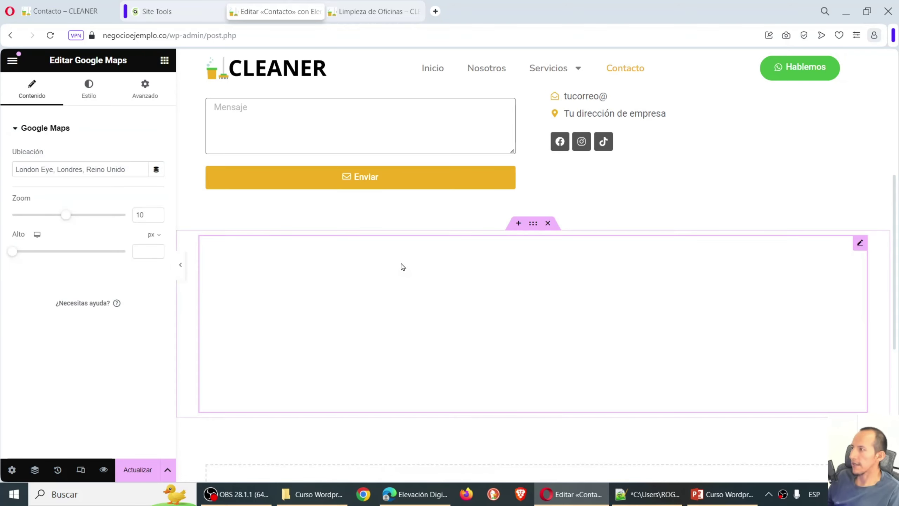
Set the map location to 'Torre eiffel' with zoom 15 and height 482
drag(126, 169, 8, 173)
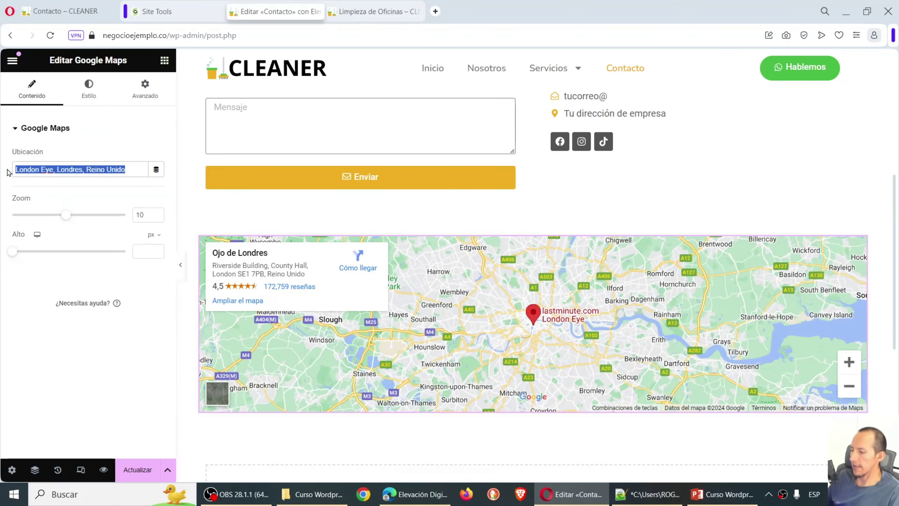
text(Torr)
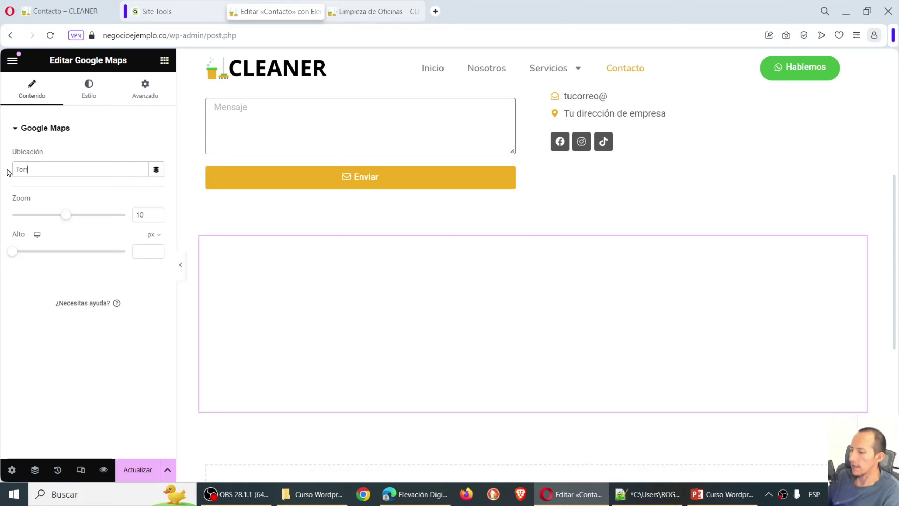
text(e eiffel)
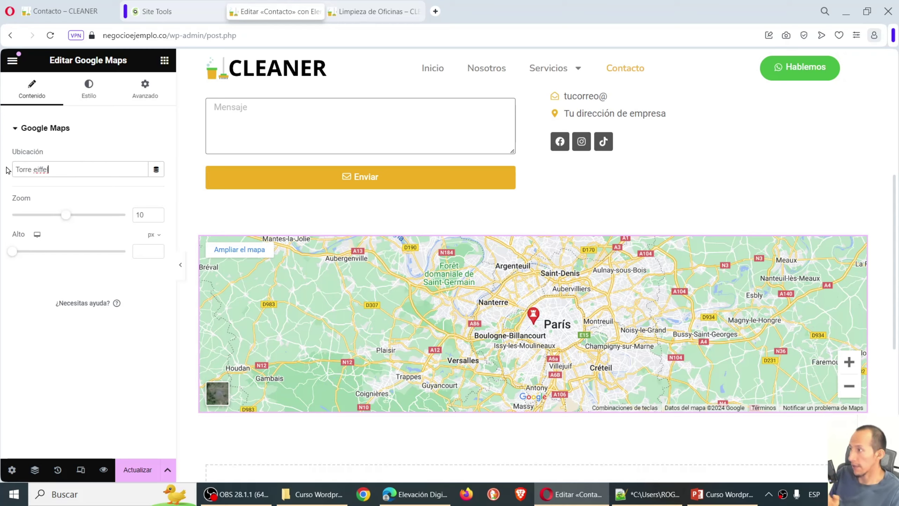
drag(66, 215, 96, 214)
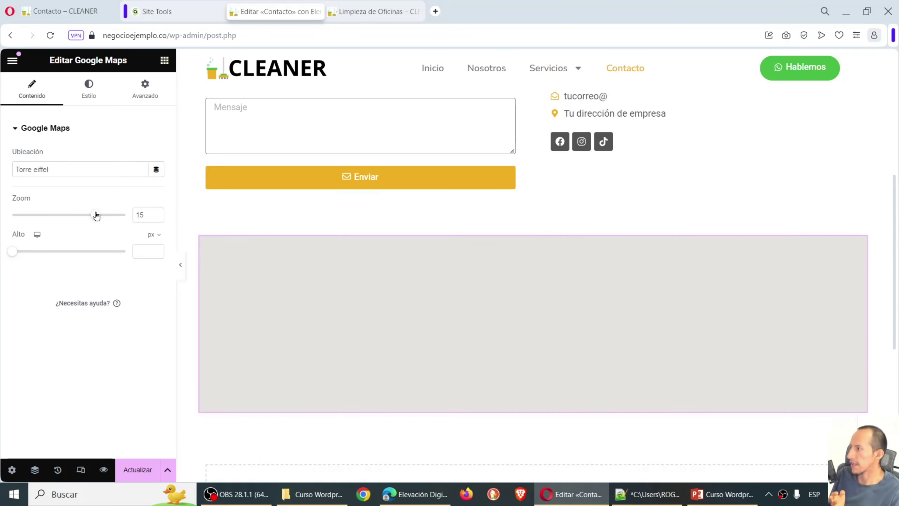
drag(16, 252, 48, 254)
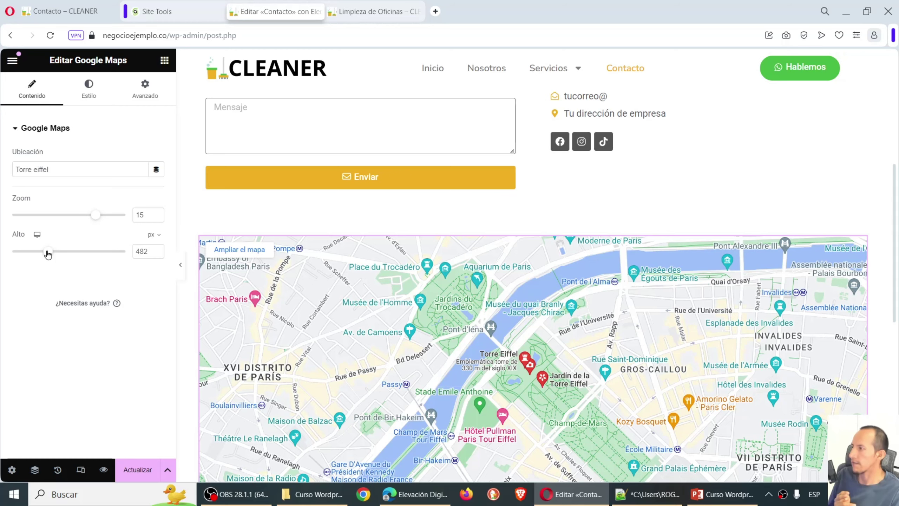
scroll(204, 245, down, 2)
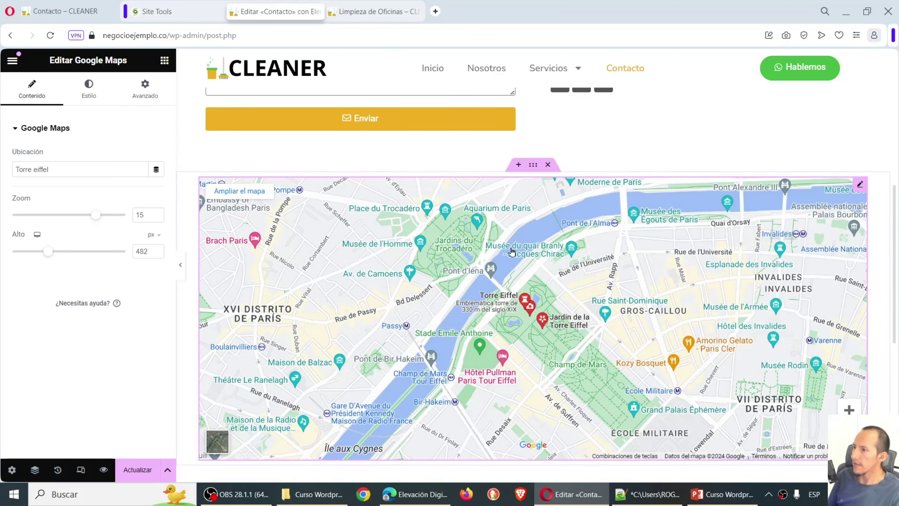
Make the map container full width with 0 padding, save, and switch to the live site
click(533, 165)
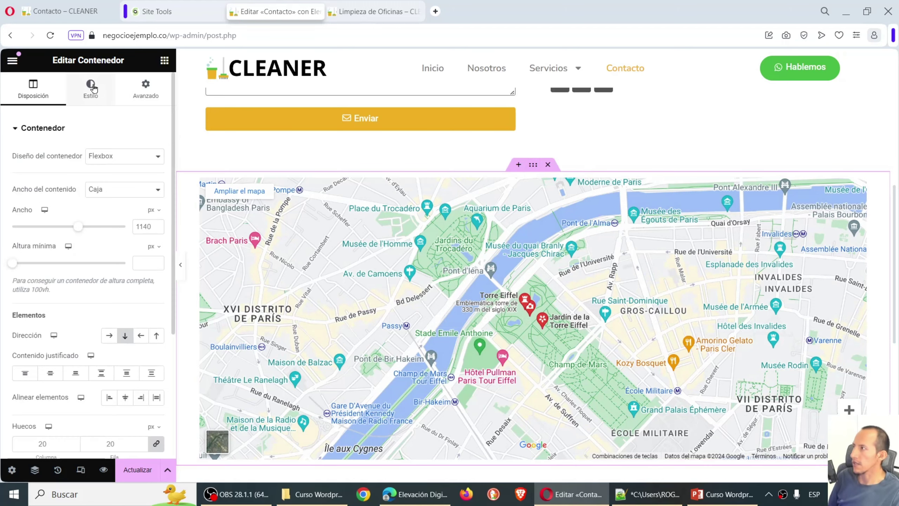
click(143, 88)
click(24, 215)
text(0)
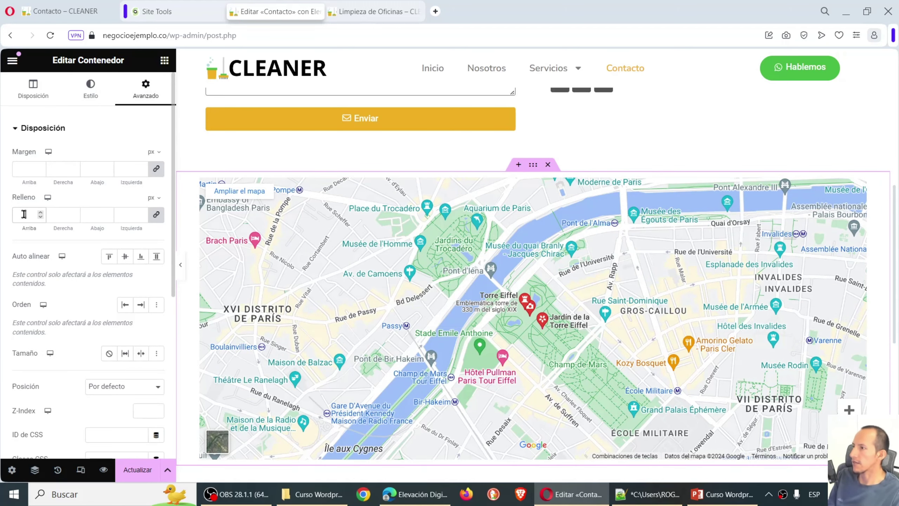
click(21, 87)
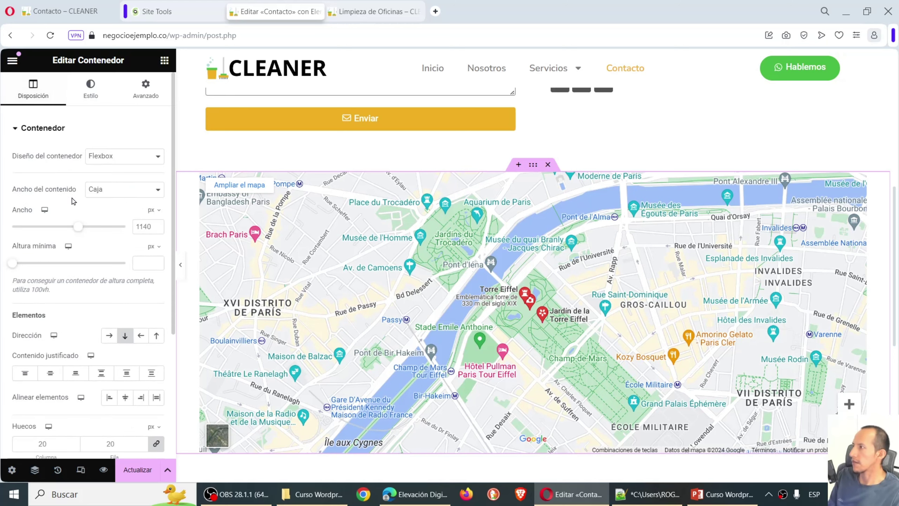
click(99, 191)
click(115, 211)
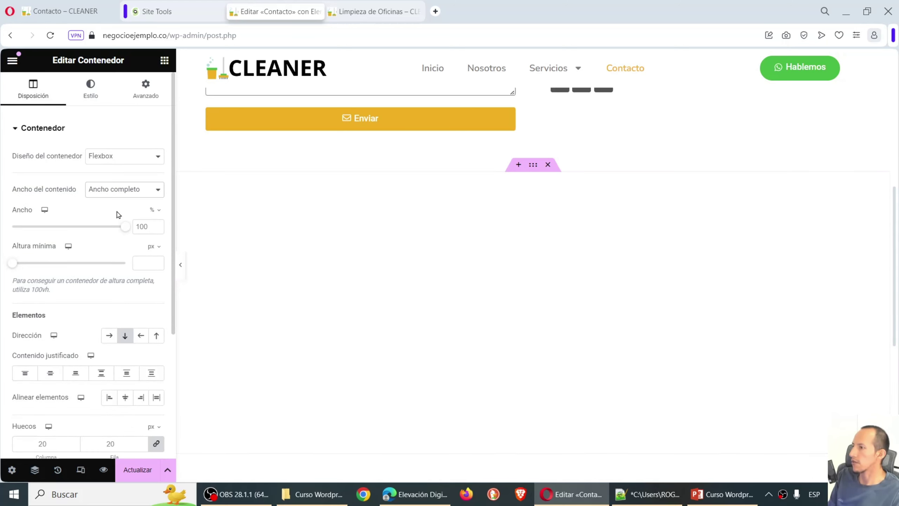
click(139, 470)
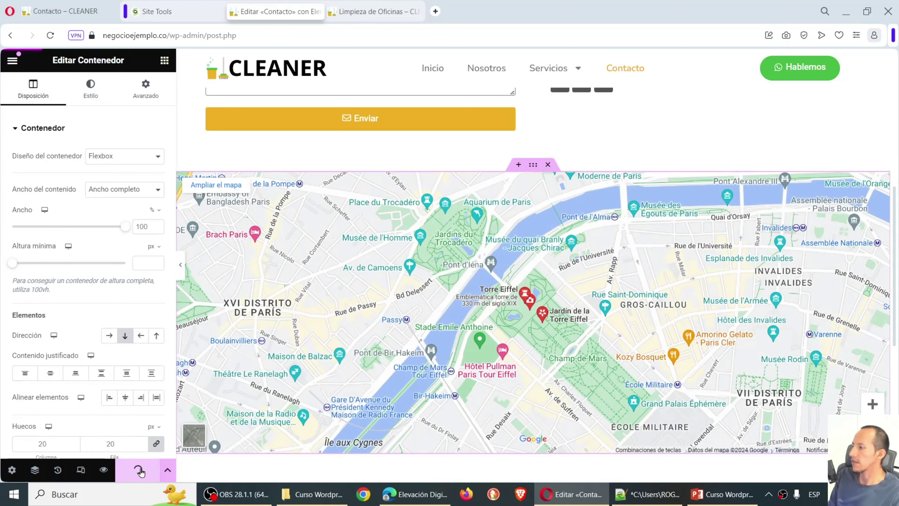
click(360, 4)
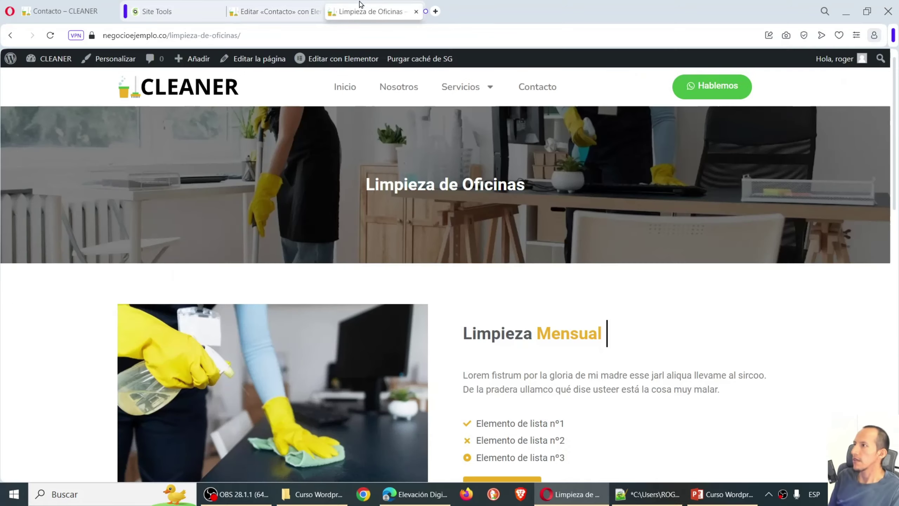
Review the reloaded live Contacto page's form and map, then bring up the PowerPoint slides
click(537, 95)
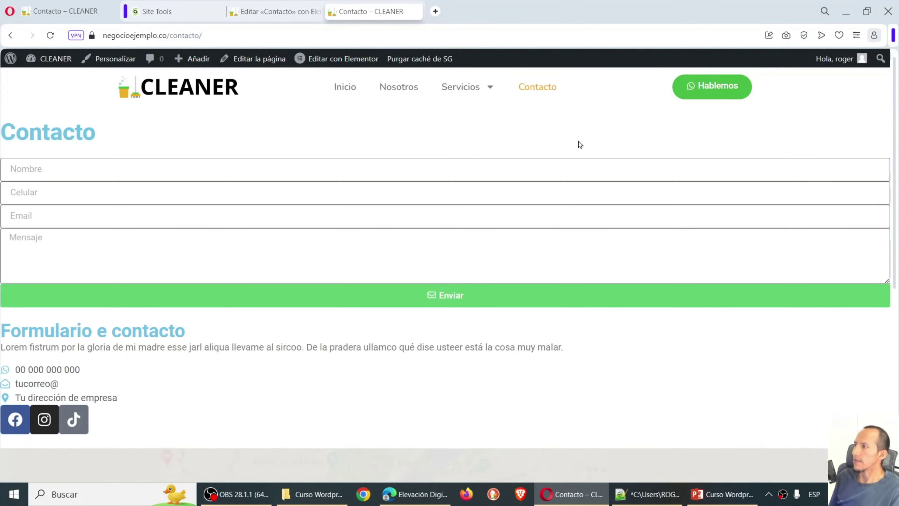
click(50, 35)
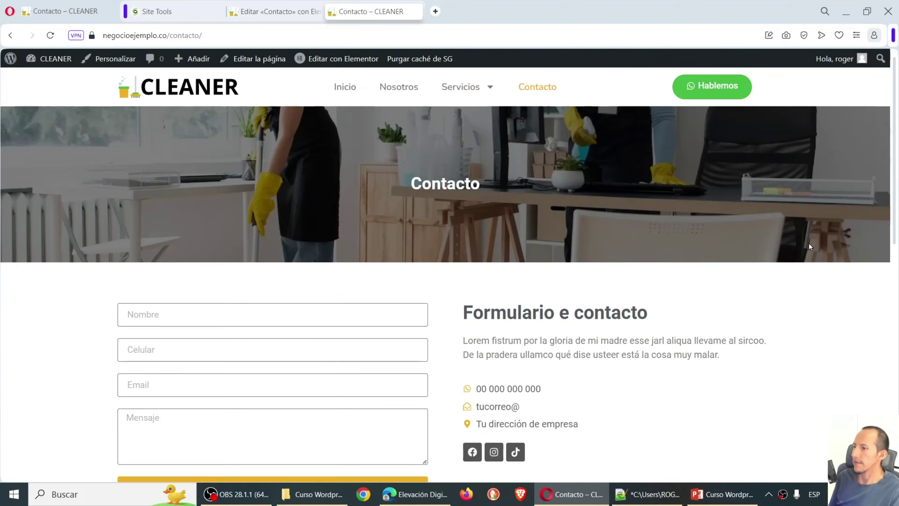
scroll(808, 242, down, 3)
scroll(824, 247, down, 9)
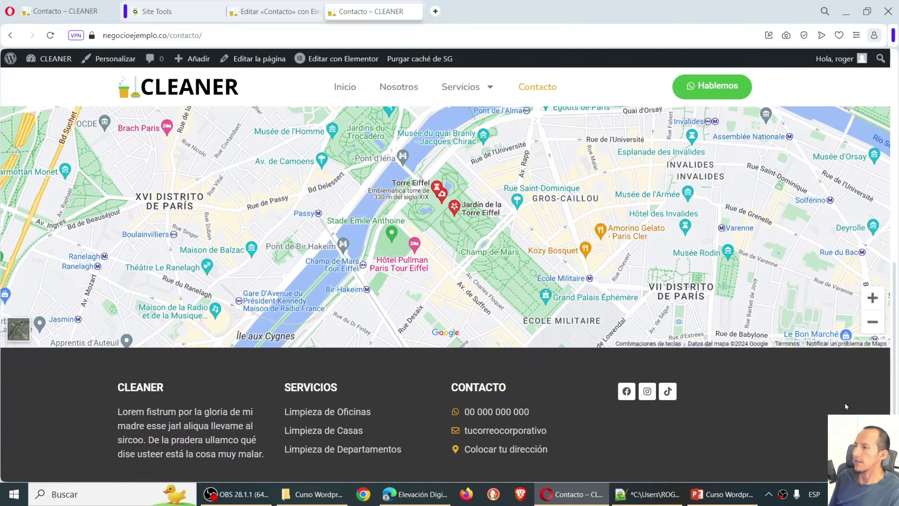
scroll(844, 402, up, 6)
scroll(636, 227, up, 6)
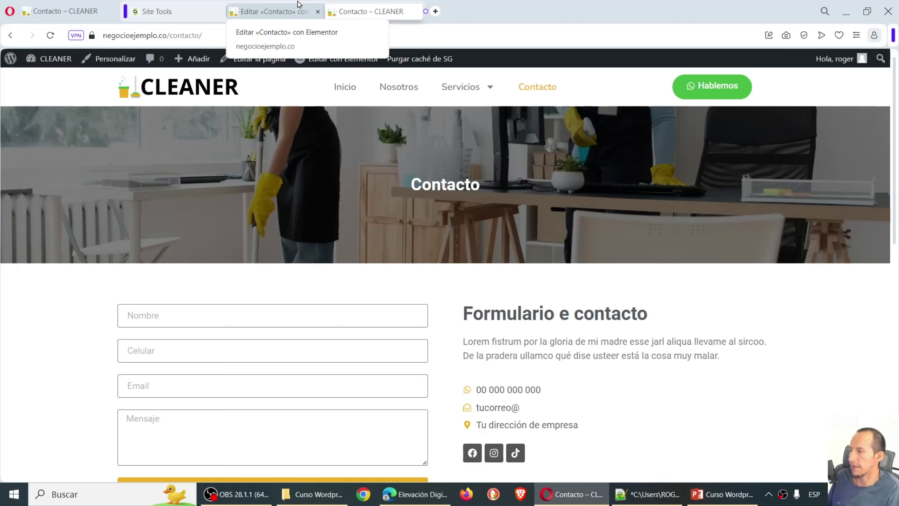
scroll(719, 311, down, 5)
scroll(723, 248, up, 5)
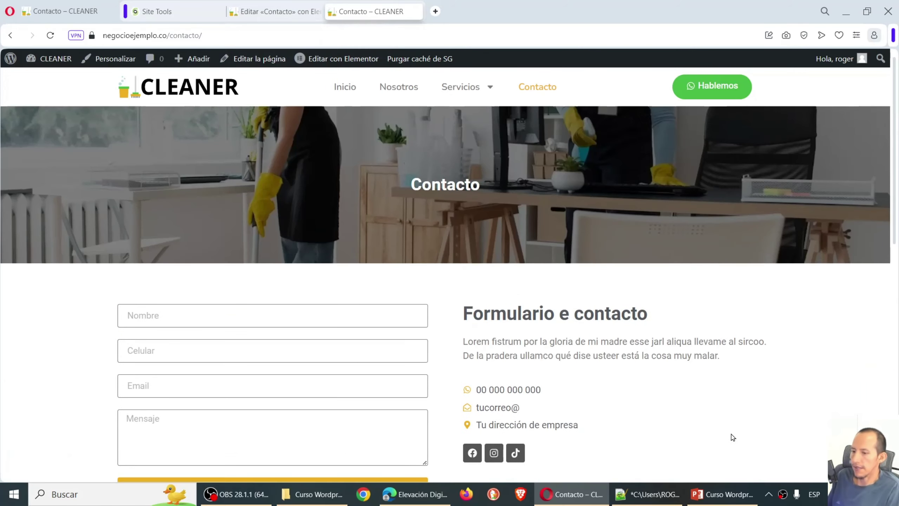
click(732, 494)
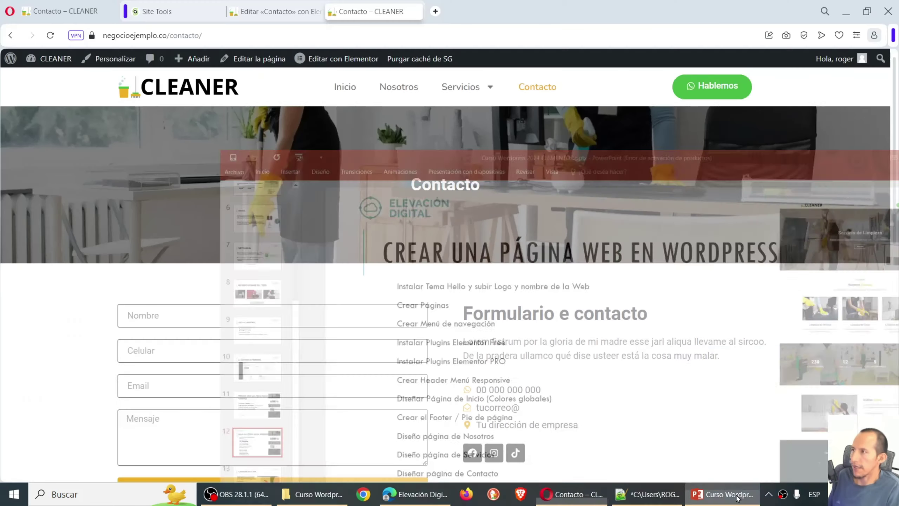
Exit the Elementor editor for Contacto and go to adding a new plugin
click(729, 495)
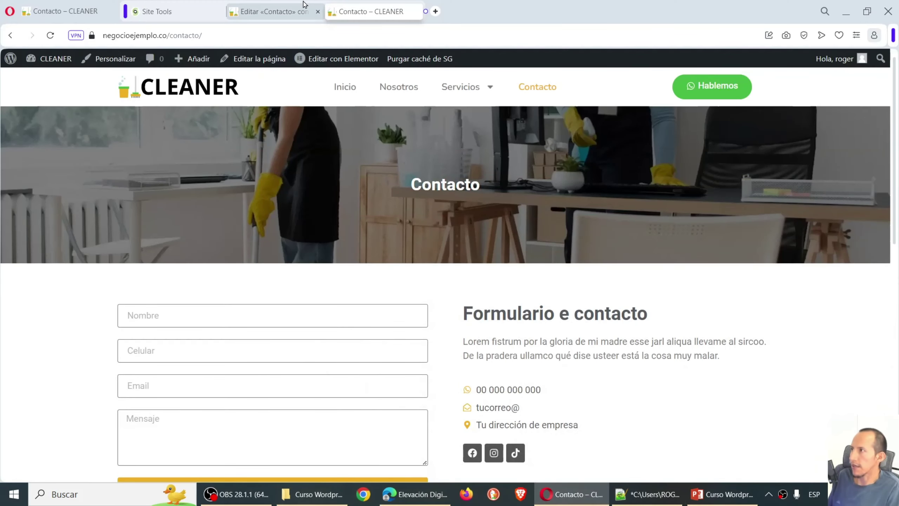
click(304, 10)
click(12, 61)
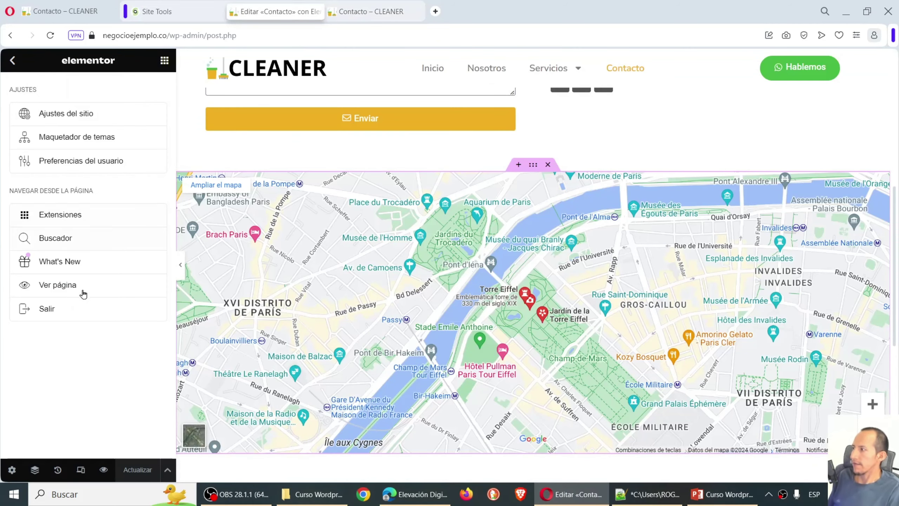
click(82, 314)
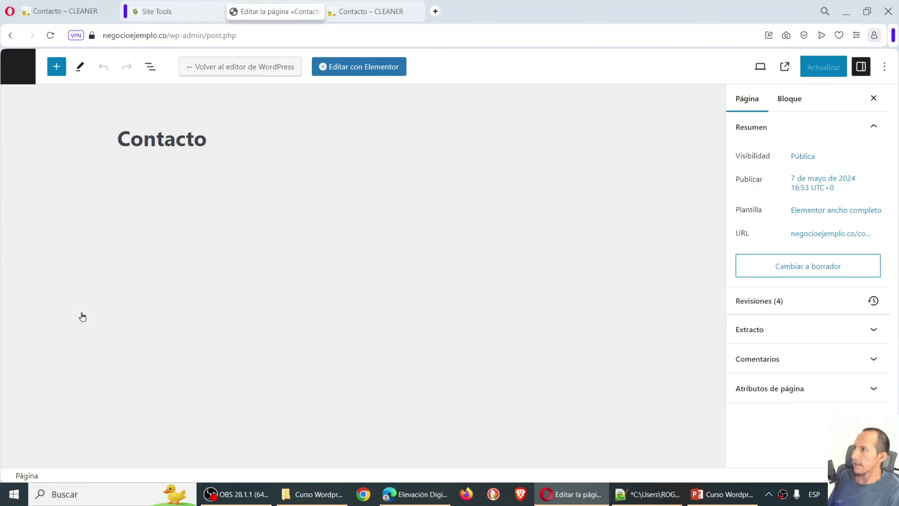
click(18, 70)
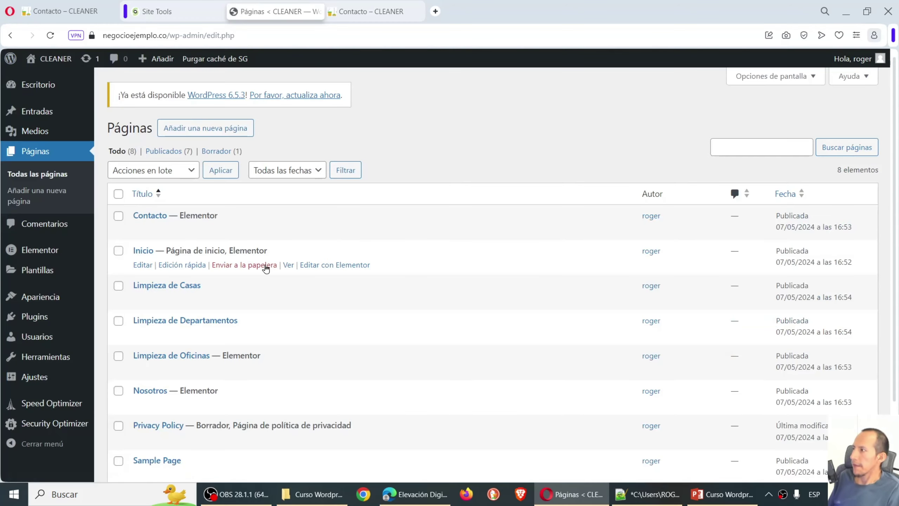
click(50, 319)
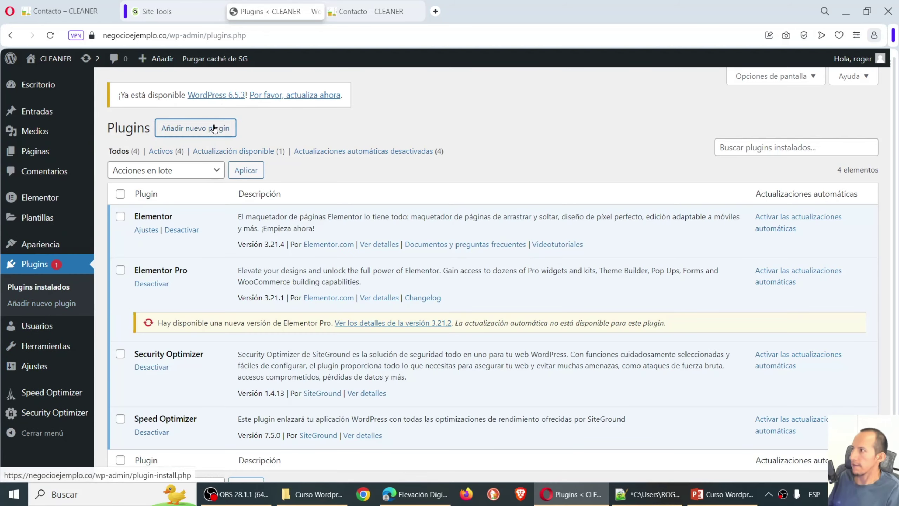
click(214, 128)
Search 'rank ma', install and activate Rank Math SEO, then reload to launch its wizard
click(774, 167)
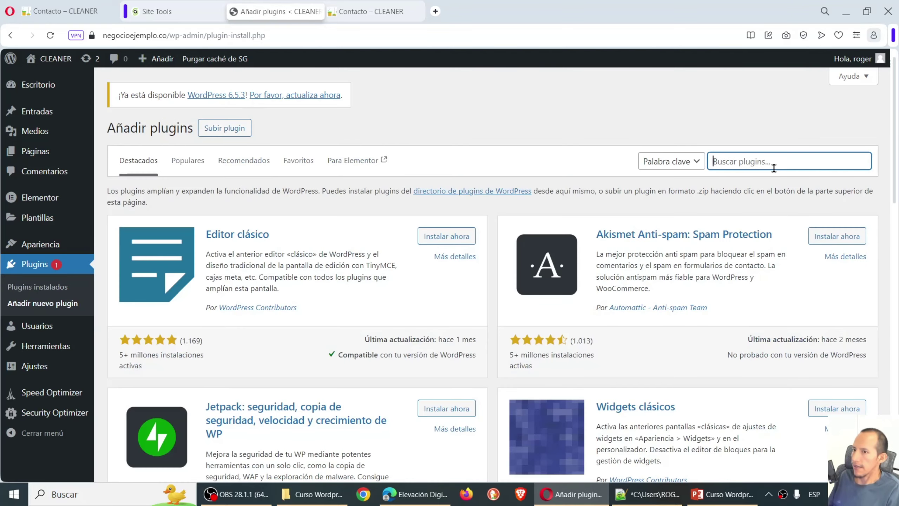
text(rank )
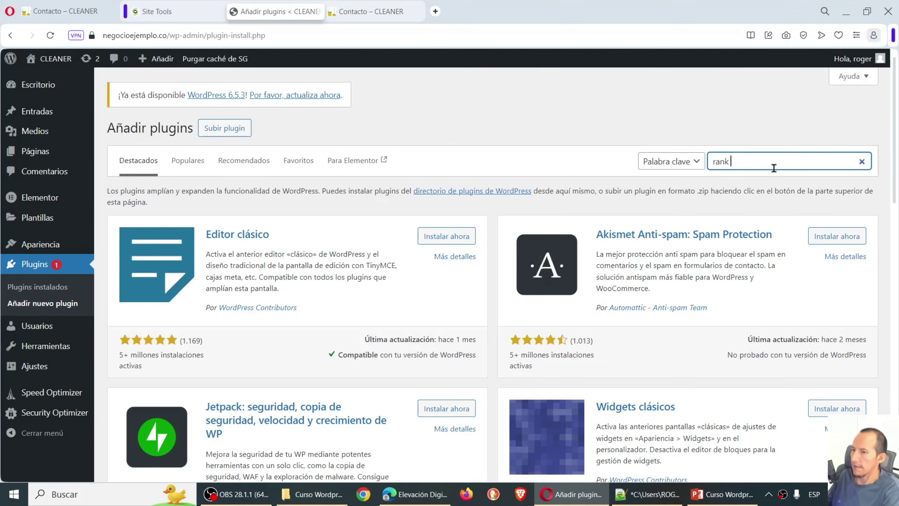
text(math)
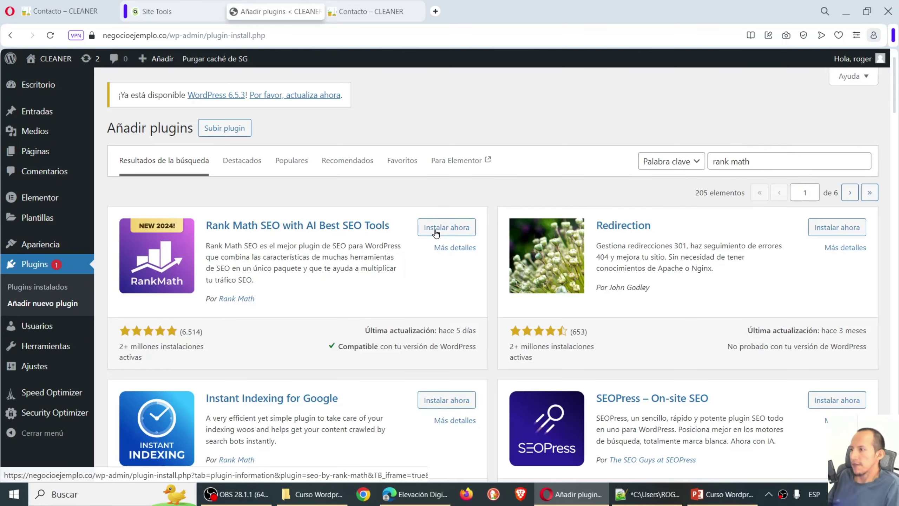
click(454, 228)
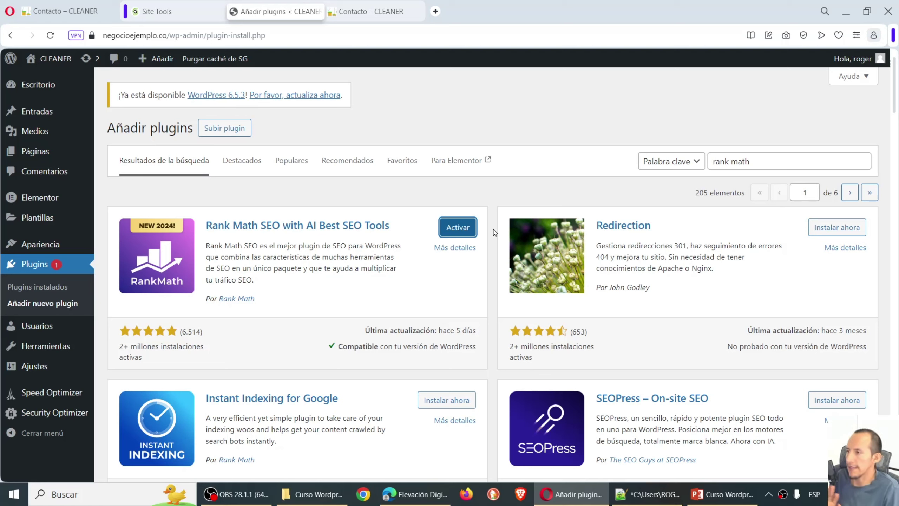
click(475, 232)
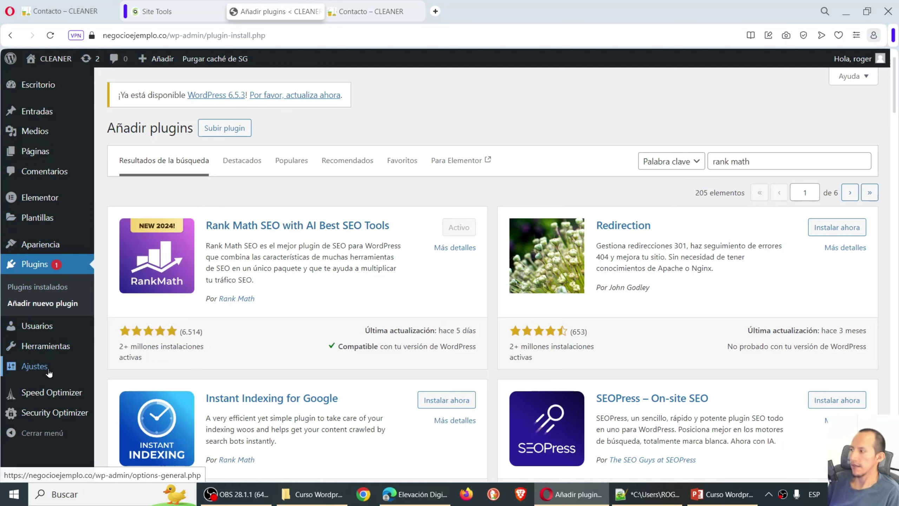
mouse_move(31, 326)
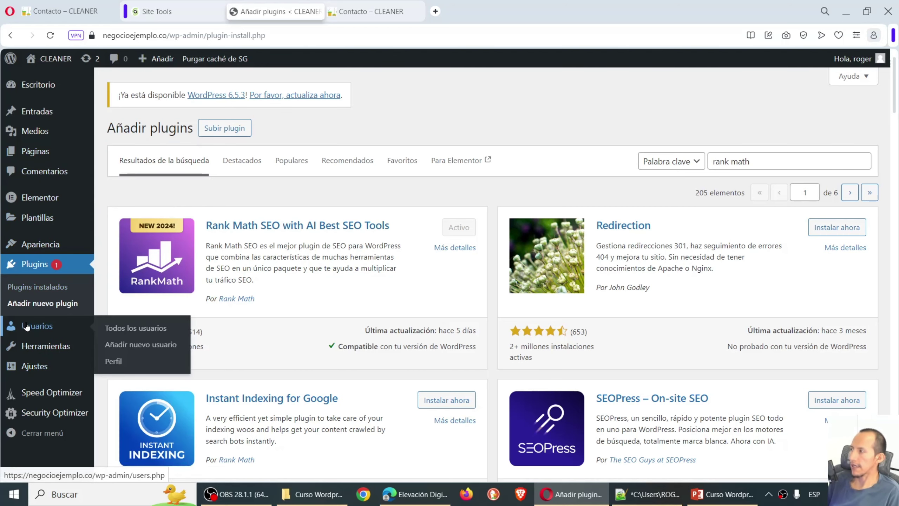
scroll(30, 326, down, 2)
scroll(30, 327, up, 2)
click(50, 35)
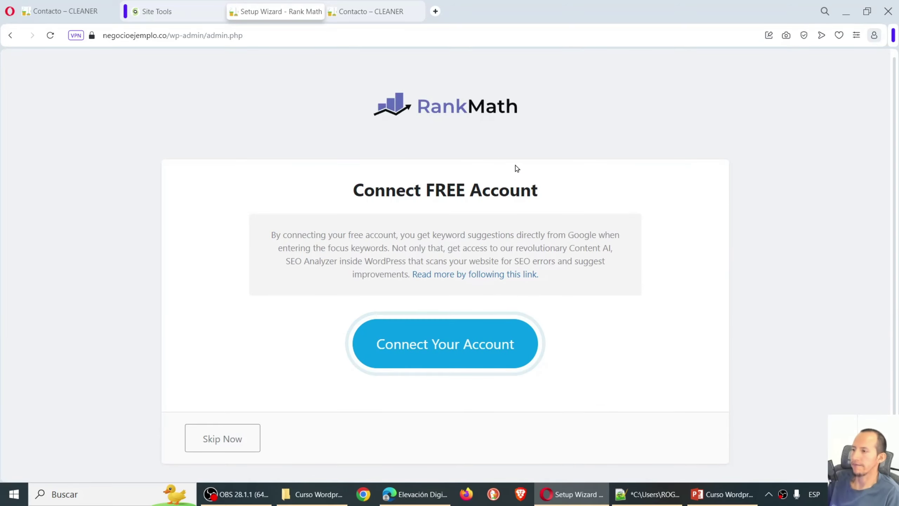
Skip the Rank Math account connection and exit the wizard via 'Volver al escritorio'
scroll(233, 297, down, 1)
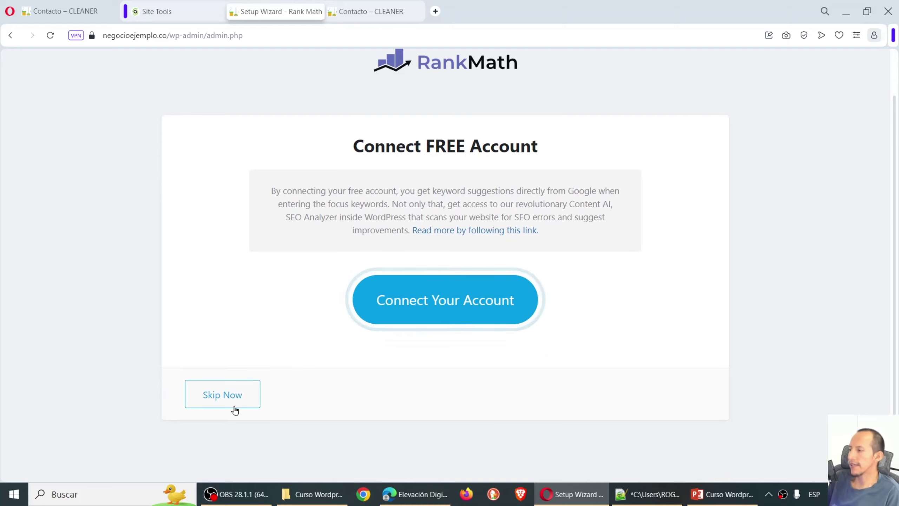
click(234, 404)
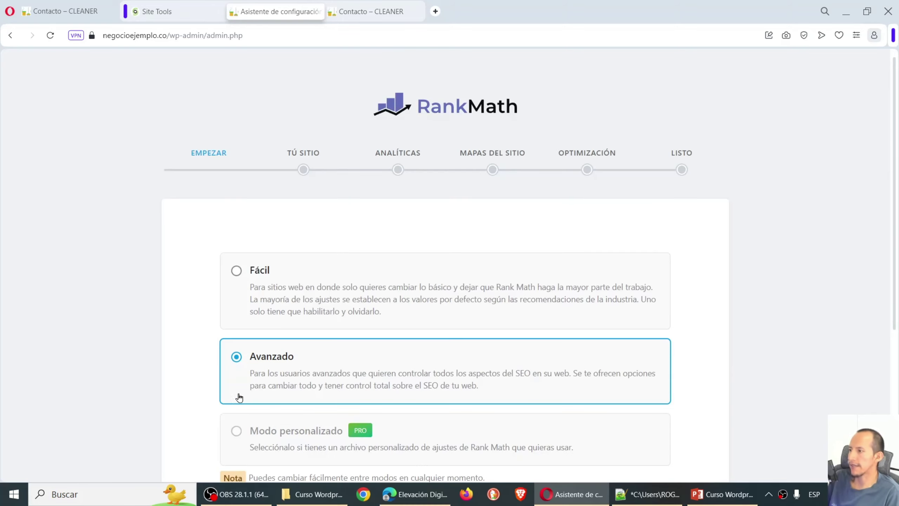
scroll(602, 262, down, 5)
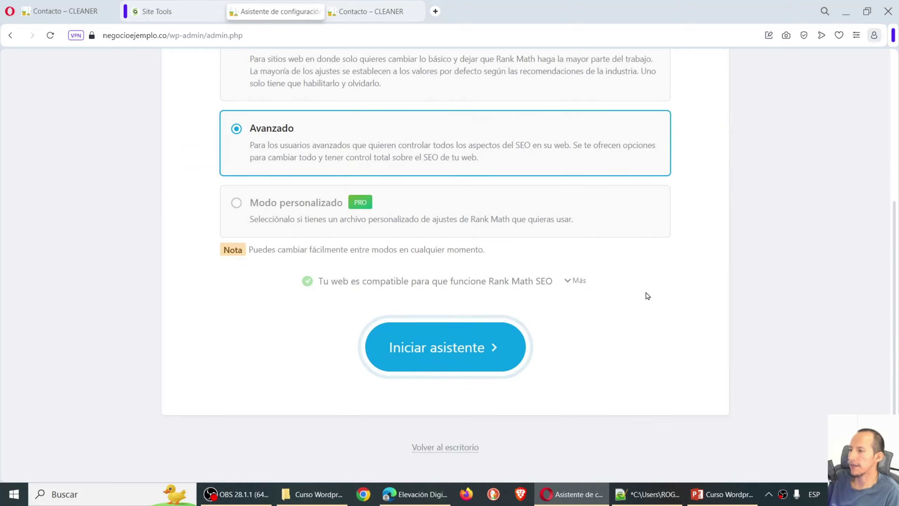
click(476, 452)
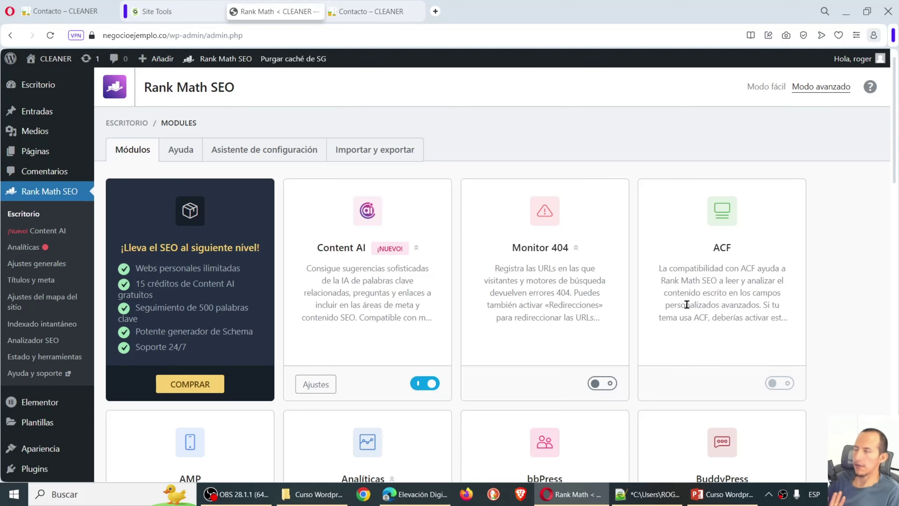
Open the Inicio page from Páginas and show its Rank Math panel scoring 22/100
click(40, 157)
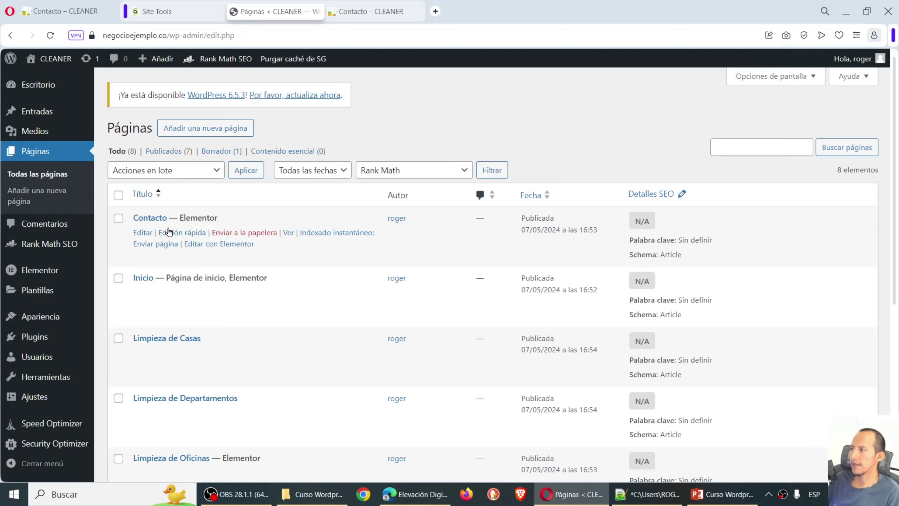
click(144, 279)
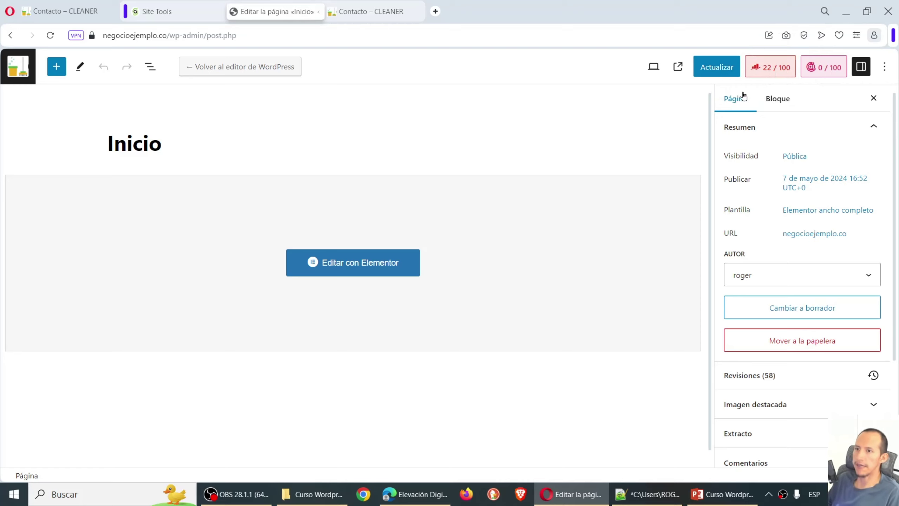
click(784, 71)
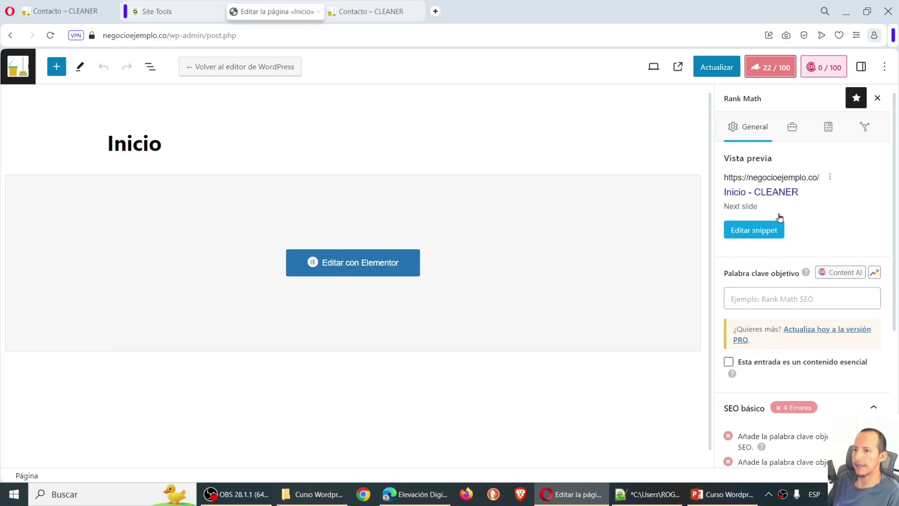
Change the snippet title to '%sitename% - Servicio de Limpieza en Ciudad de México'
click(773, 236)
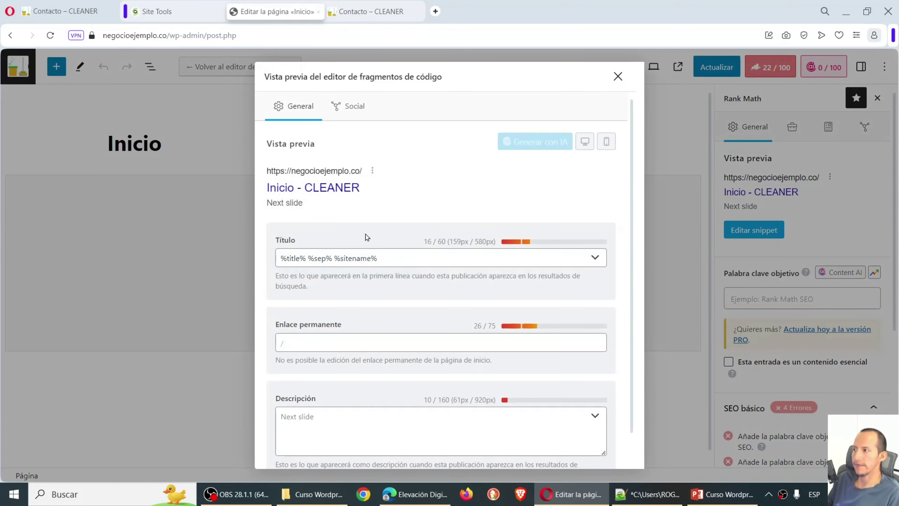
scroll(420, 275, down, 1)
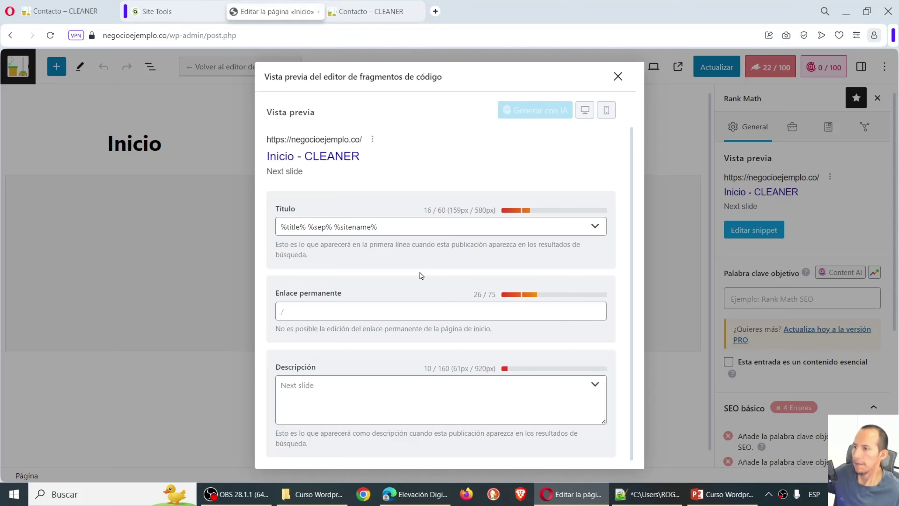
click(606, 111)
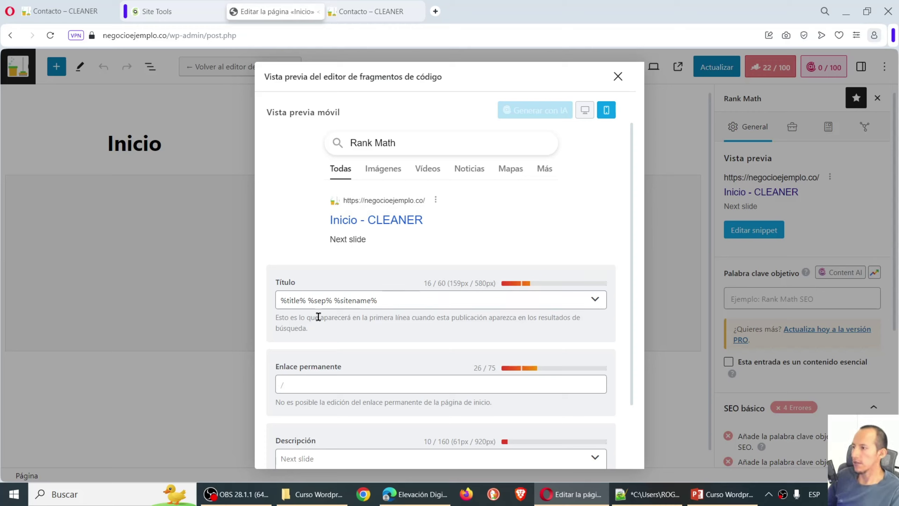
drag(280, 301, 334, 307)
key(BackSpace)
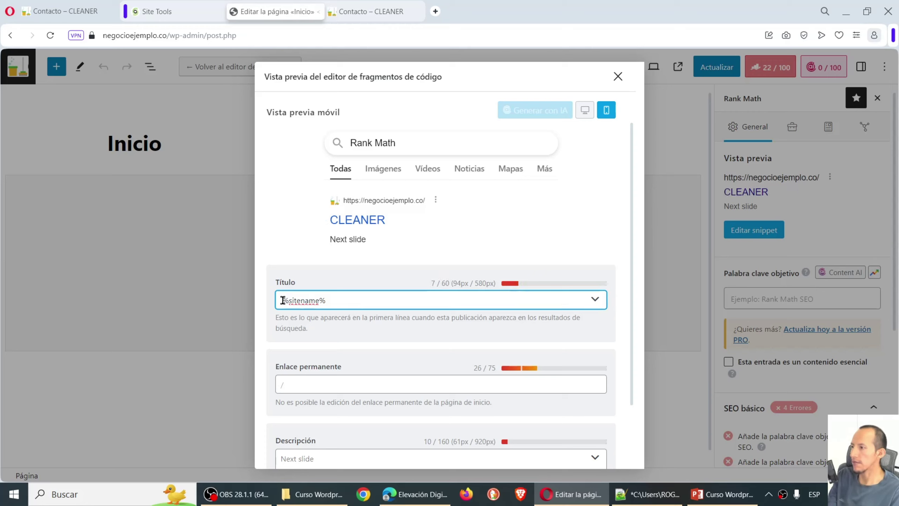
click(373, 302)
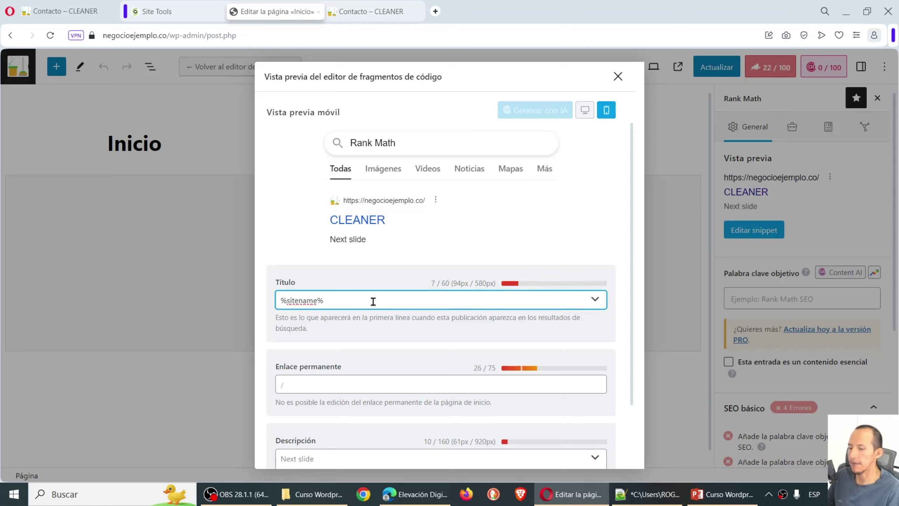
text(-)
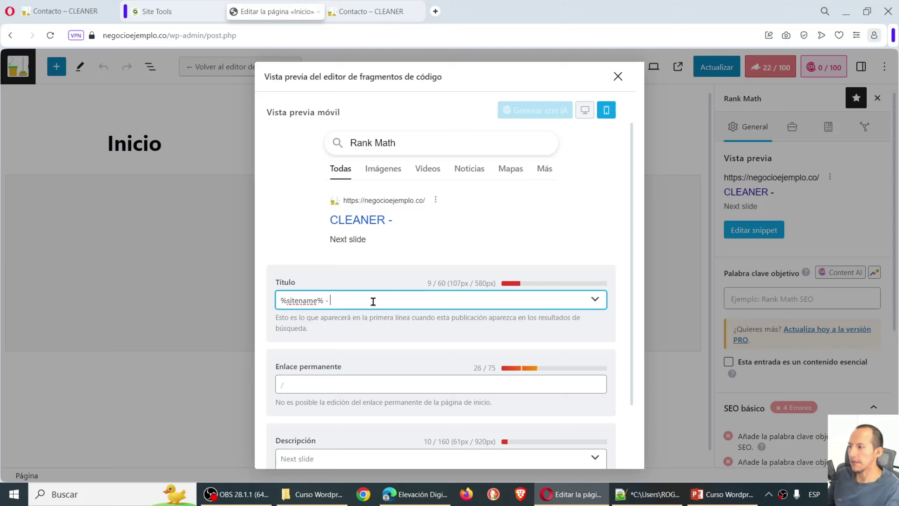
text( Servici)
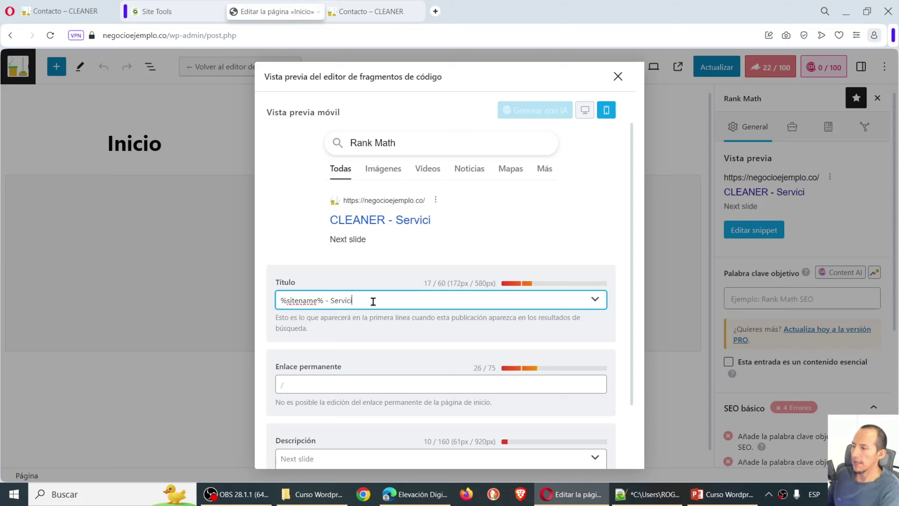
text(o de Limpie)
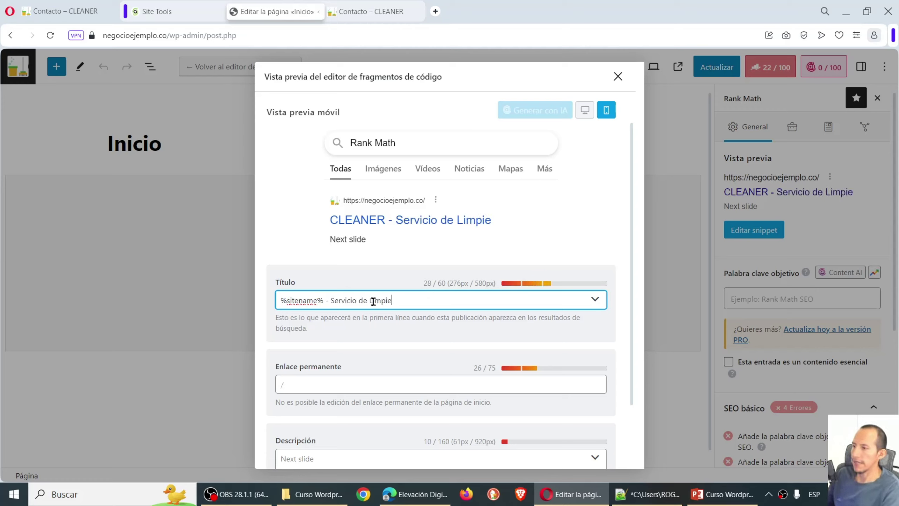
text(za en )
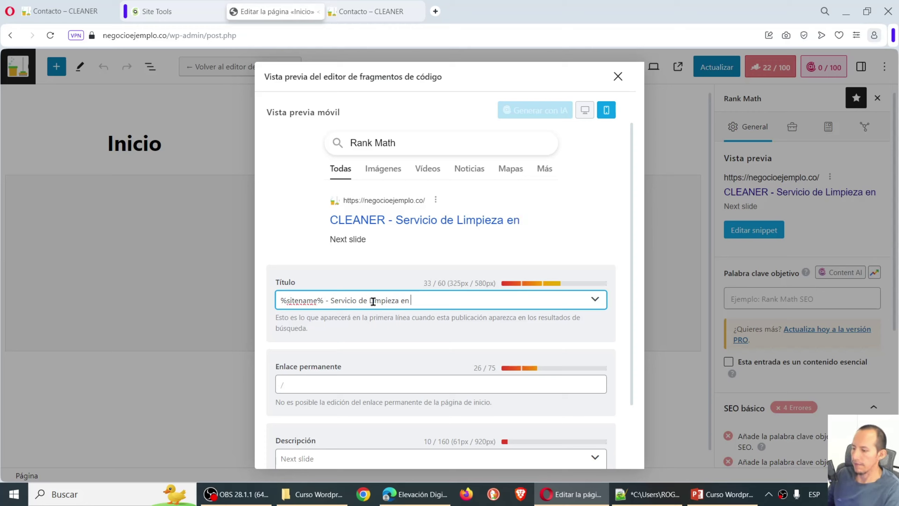
text(Co)
key(BackSpace)
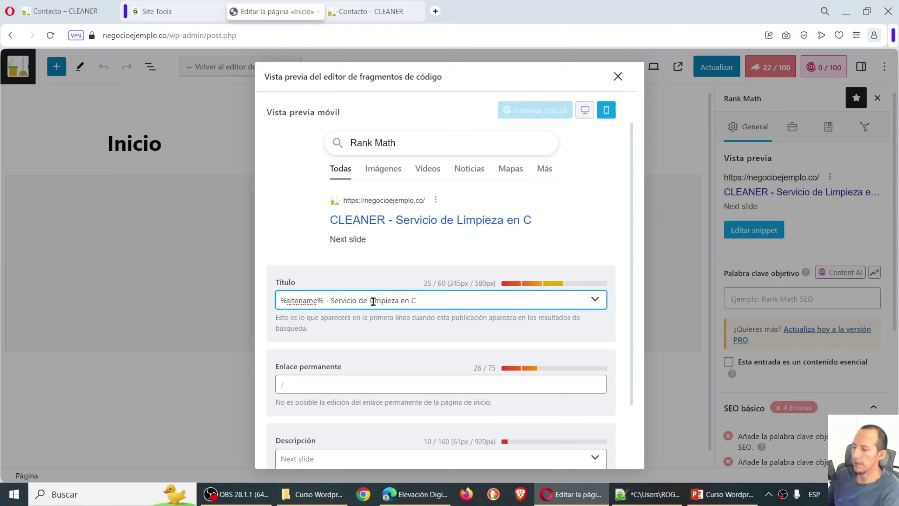
text(iudad de Mé)
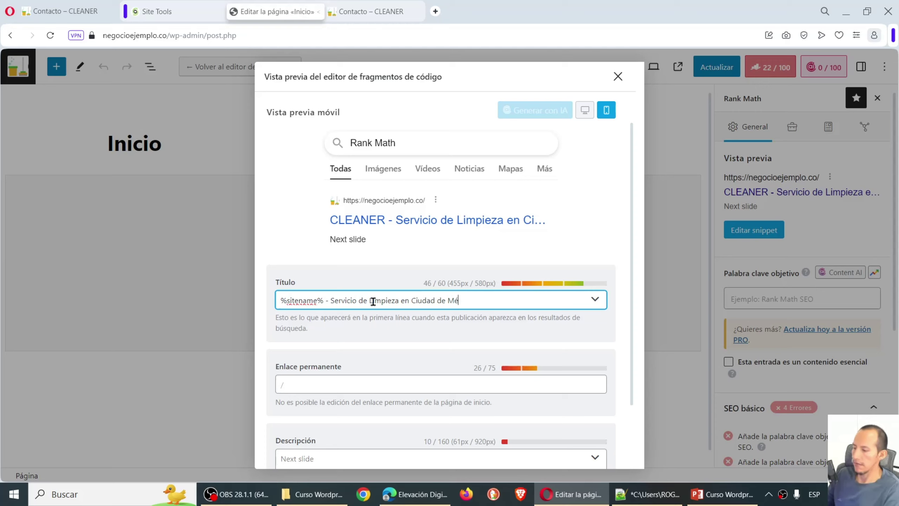
text(xico)
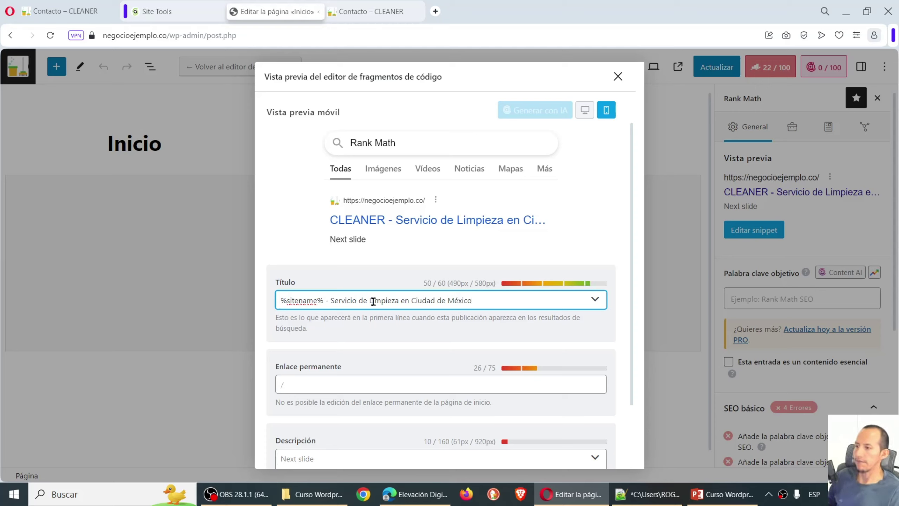
Check the title's 50/60 length count in the desktop snippet preview
click(589, 111)
scroll(364, 173, up, 1)
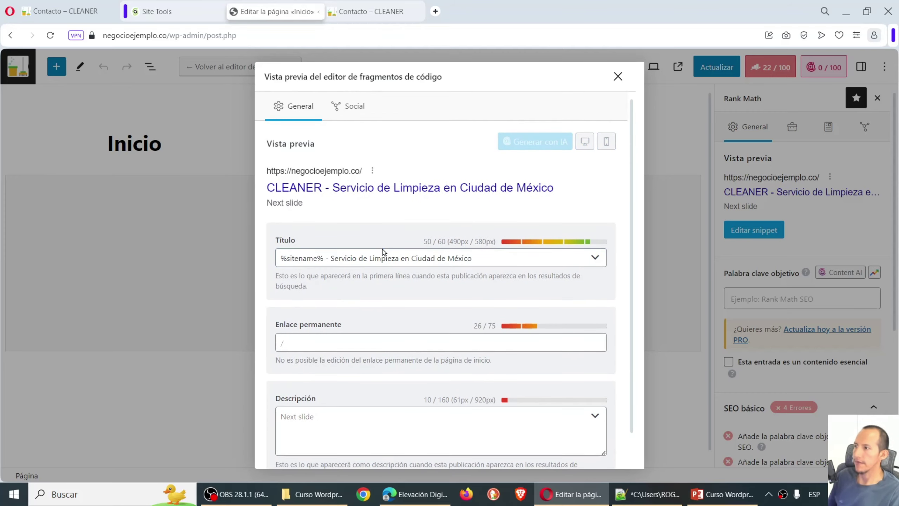
drag(423, 242, 451, 240)
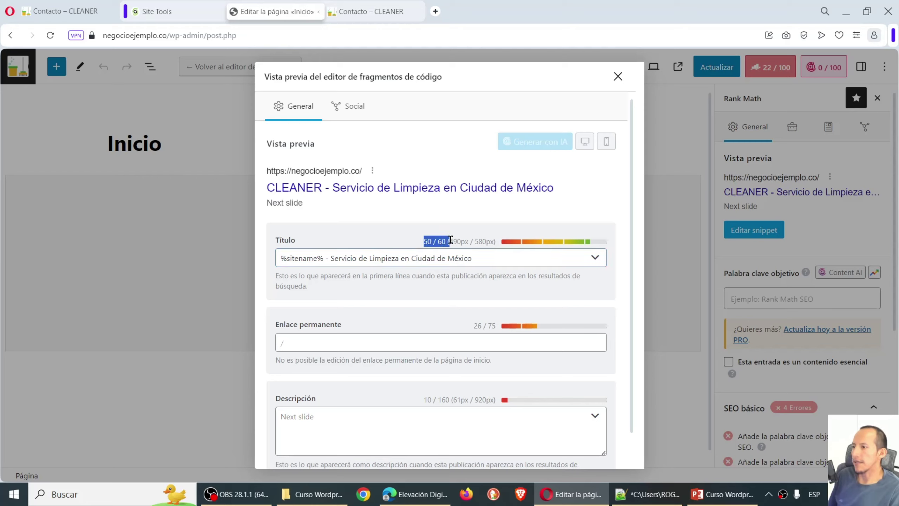
click(451, 239)
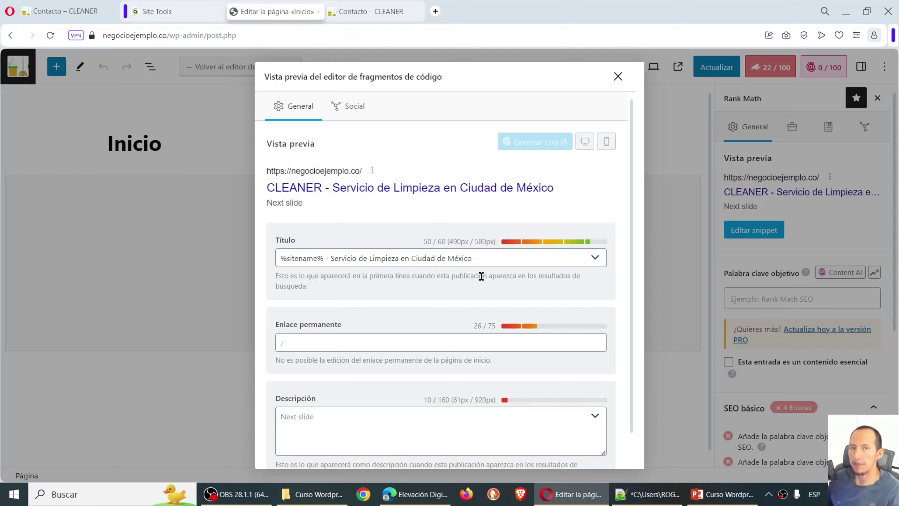
scroll(459, 272, down, 1)
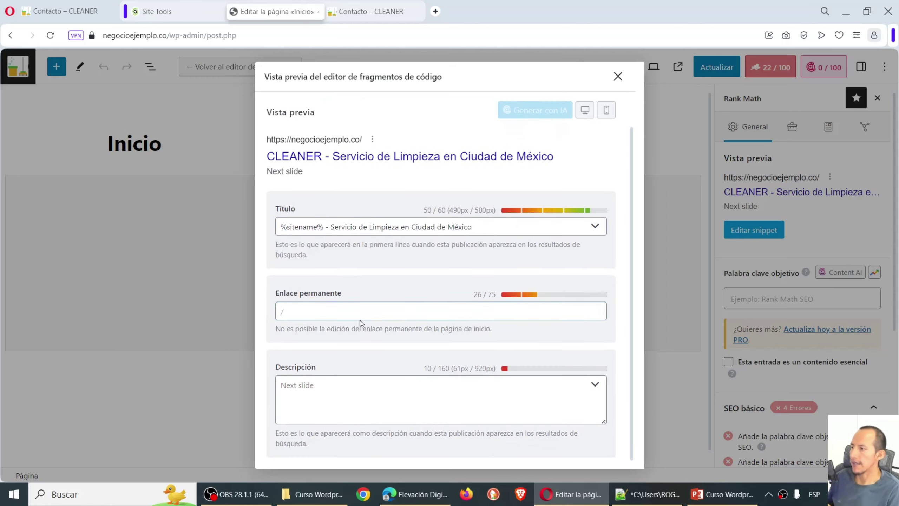
Write the meta description beginning 'Servicio de Limpieza para Casas, departamentos y Oficinas en la Ciudad de México'
click(317, 387)
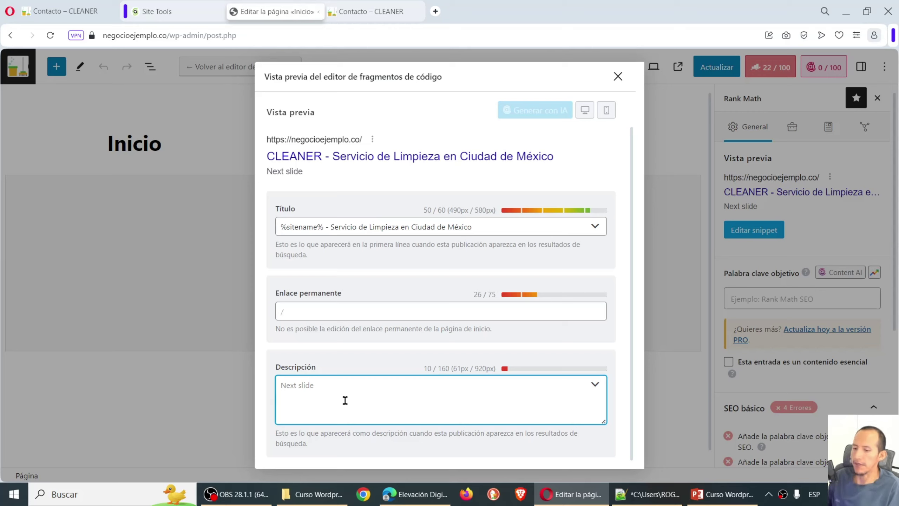
text(Ser)
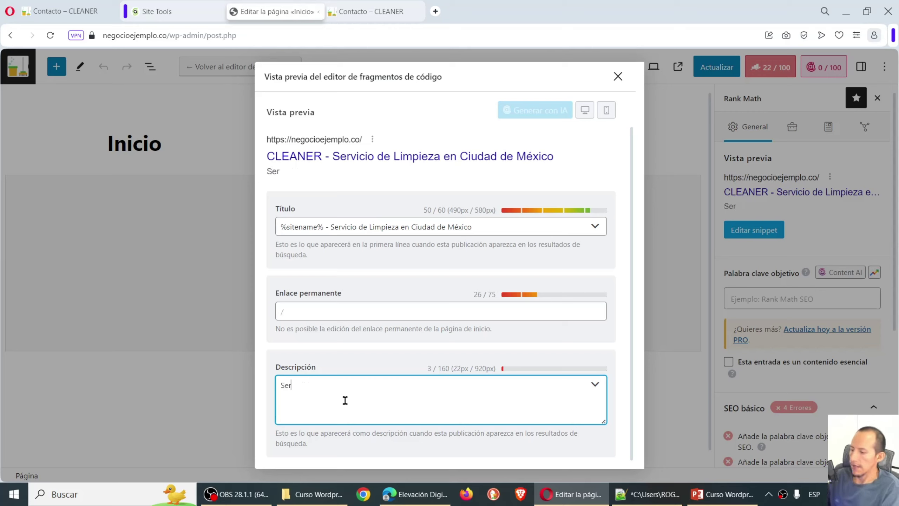
text(vicio de Lim)
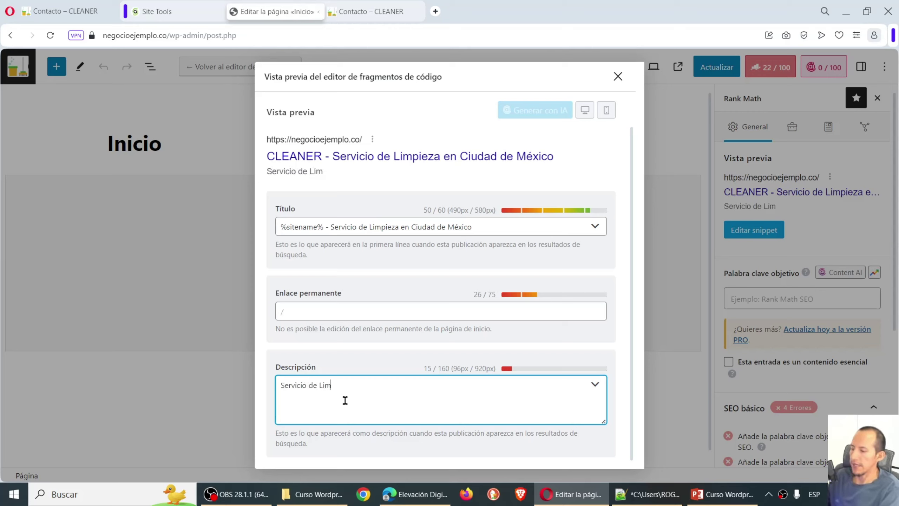
text(pieza para C)
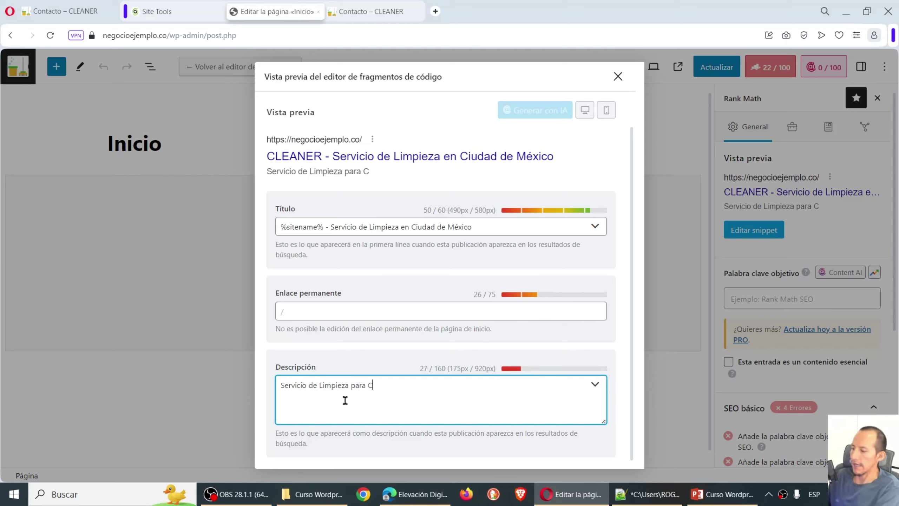
text(asas, depart)
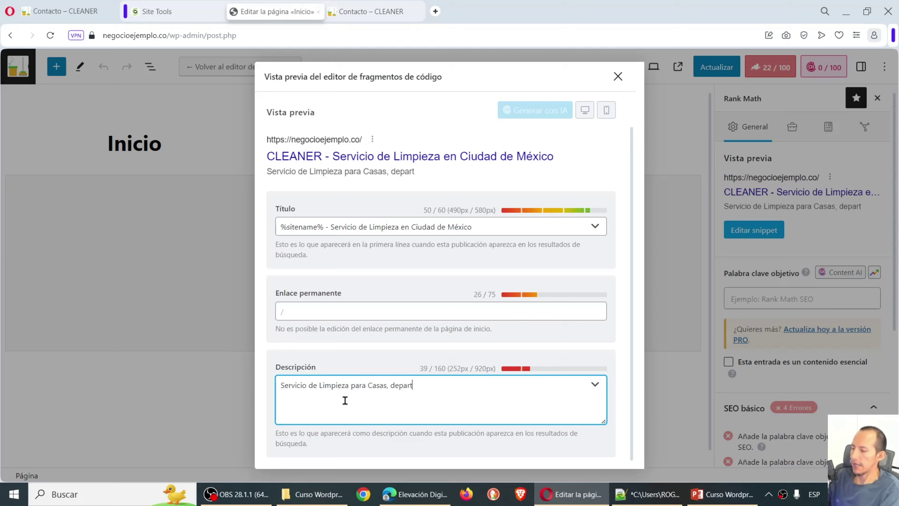
text(amentos y)
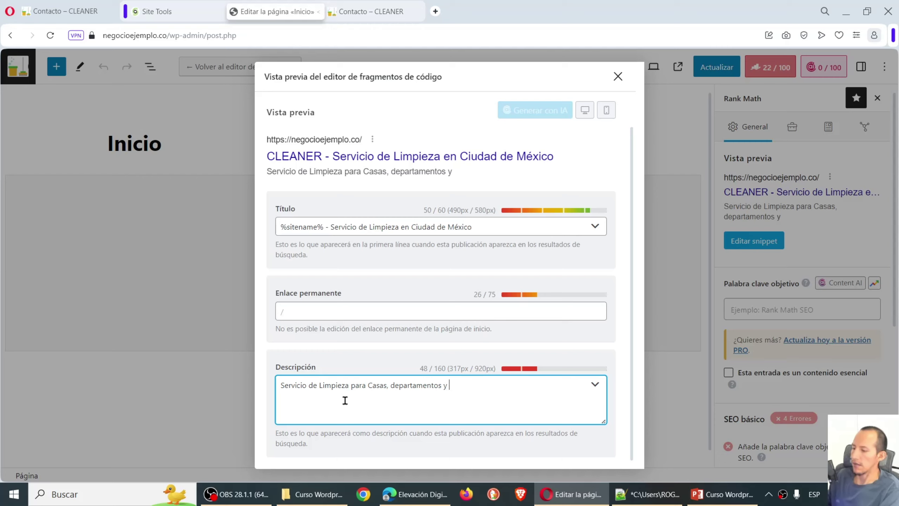
text( Oficinas en )
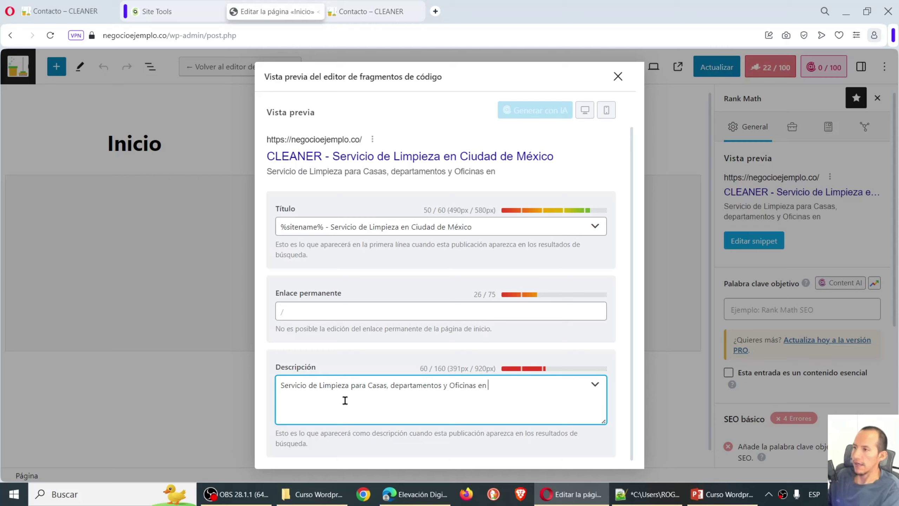
text(la Ciudad)
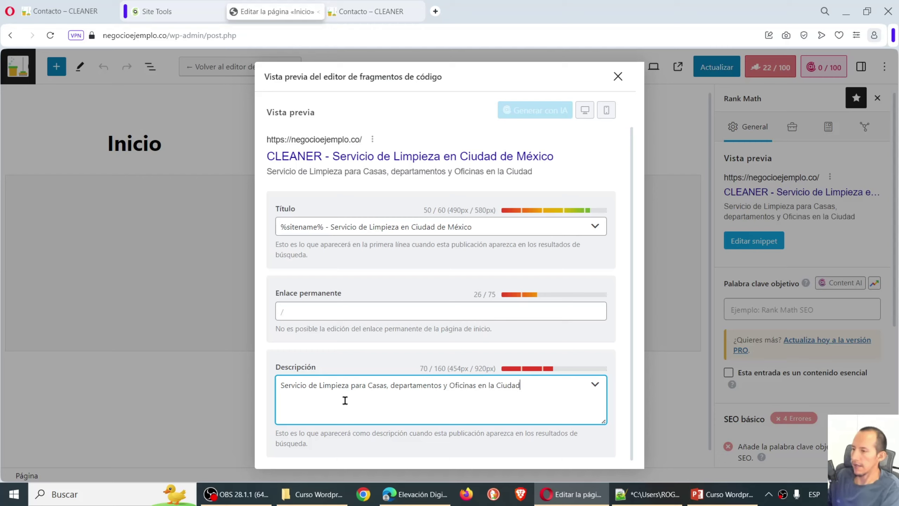
text( de México)
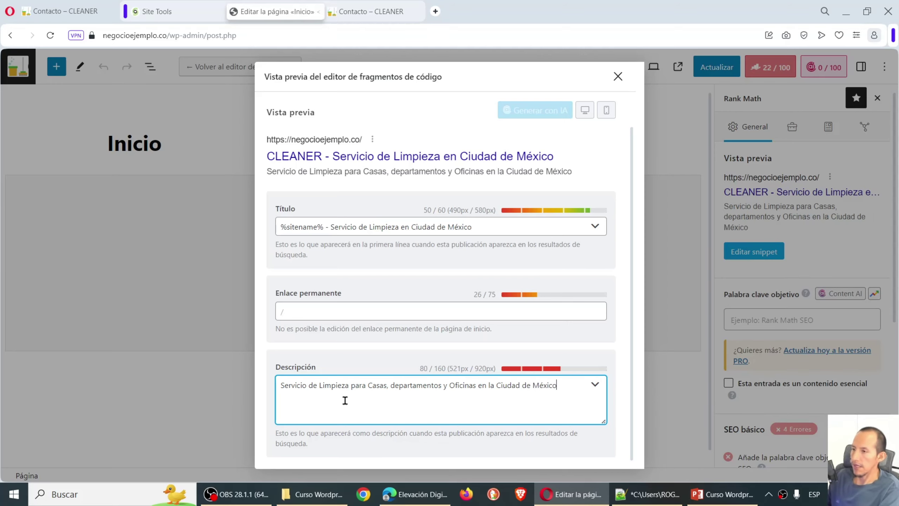
text(, tenemos )
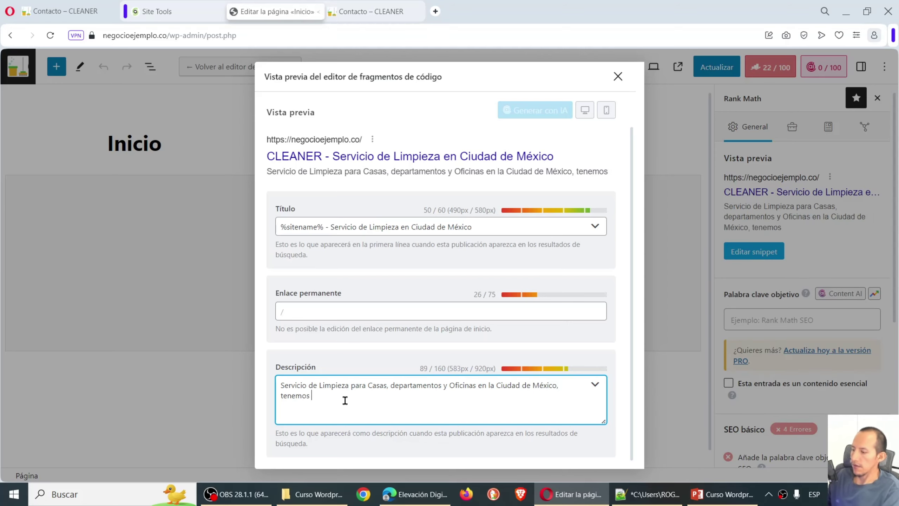
text(descuento)
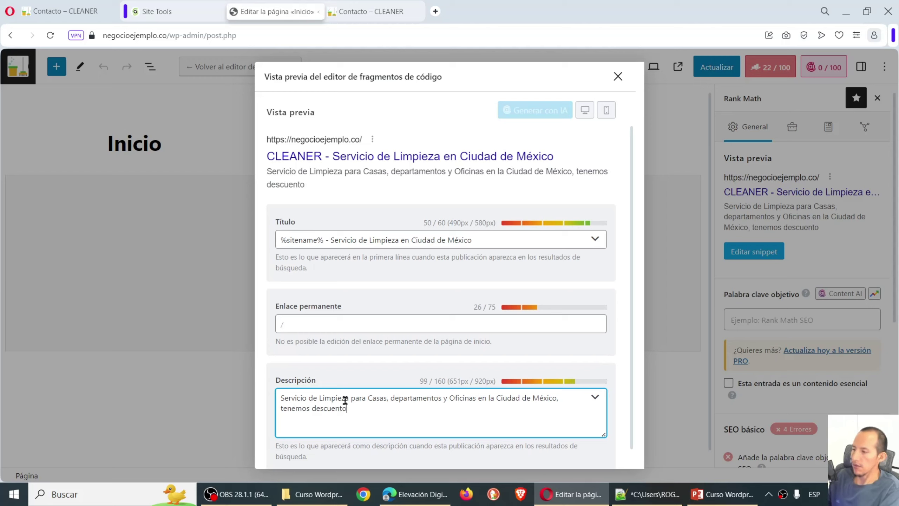
text(s corporati)
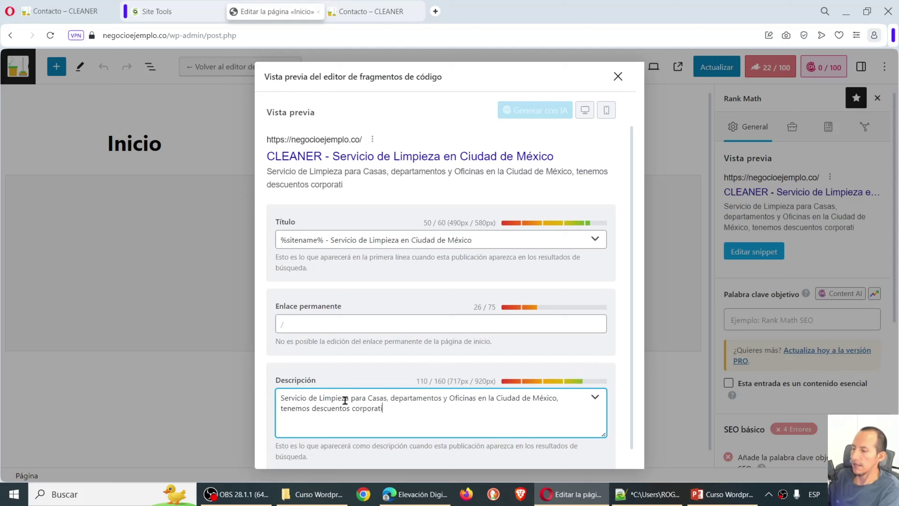
text(vos.)
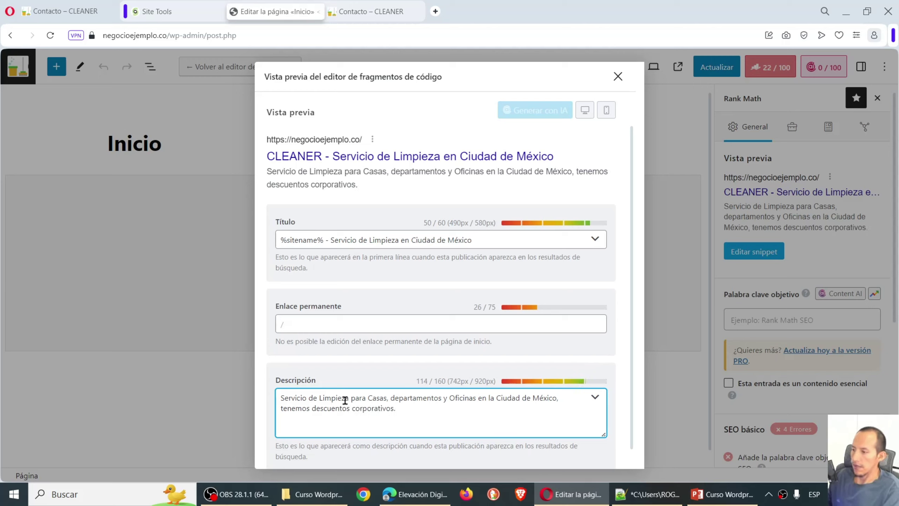
text( Solicita u)
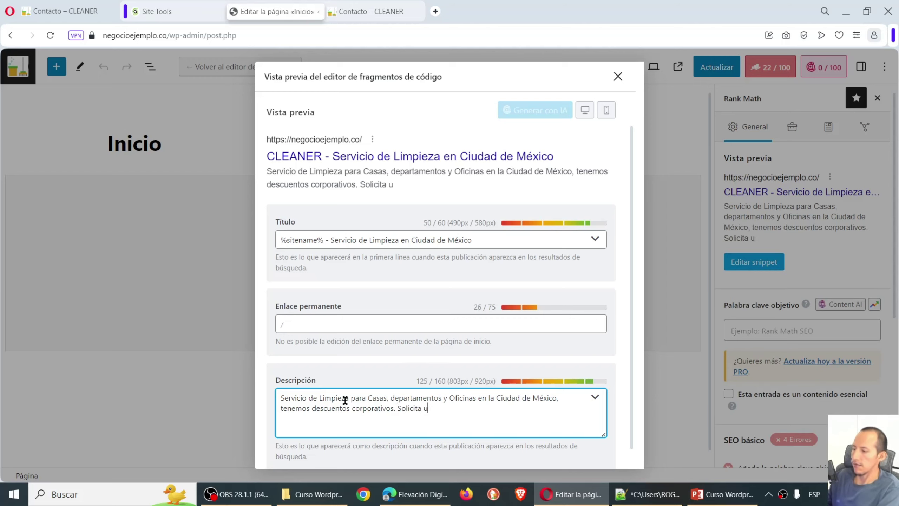
text(na cotizaci)
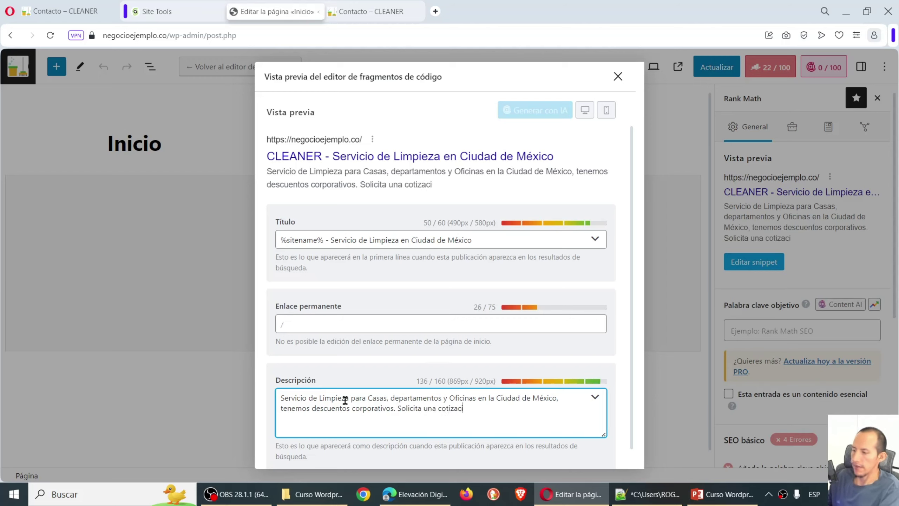
text(ón.)
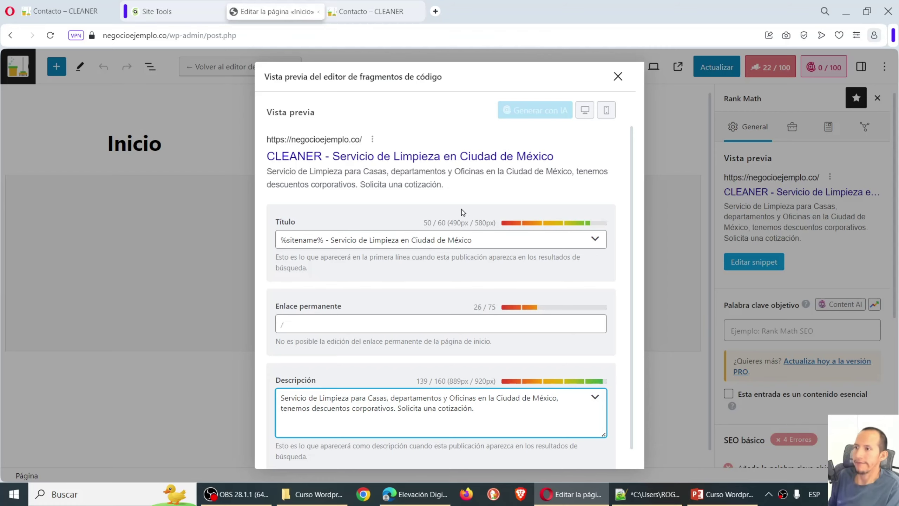
Close the snippet editor, save the Inicio page with Actualizar, and return to Páginas
click(618, 79)
click(725, 74)
click(726, 74)
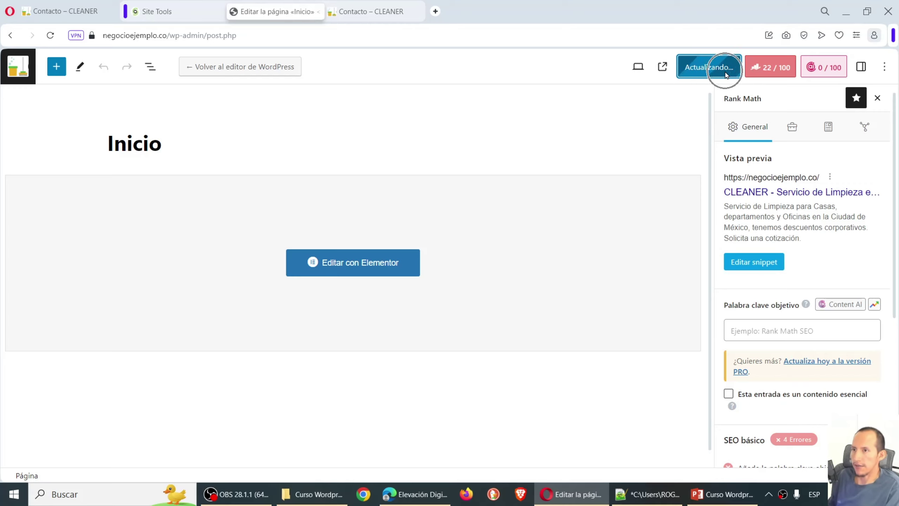
click(725, 74)
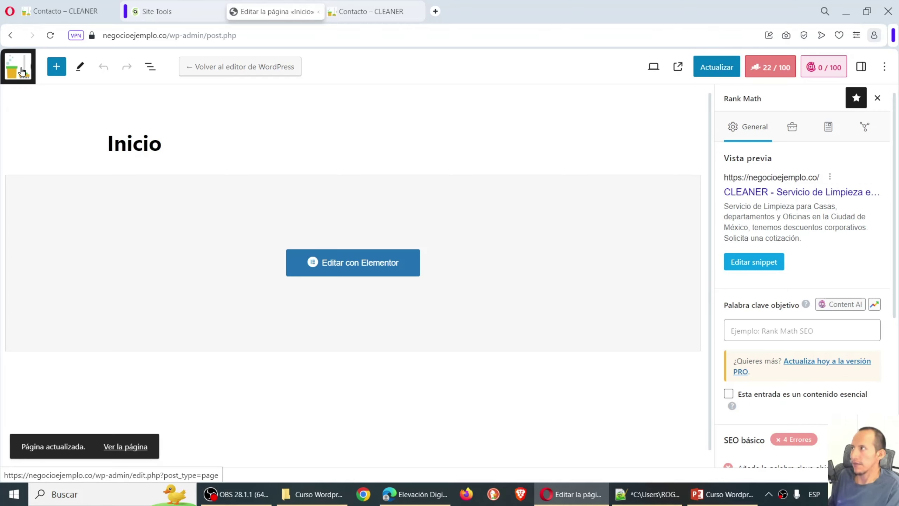
click(24, 74)
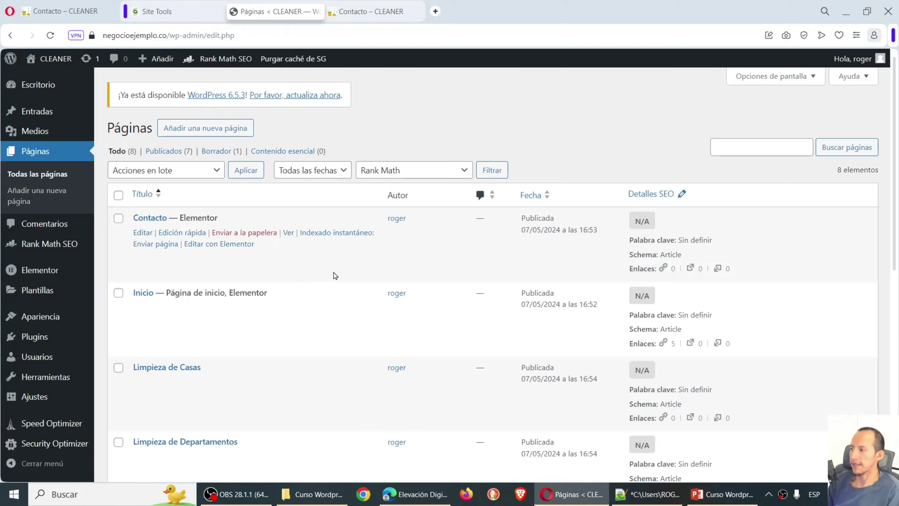
scroll(336, 275, down, 3)
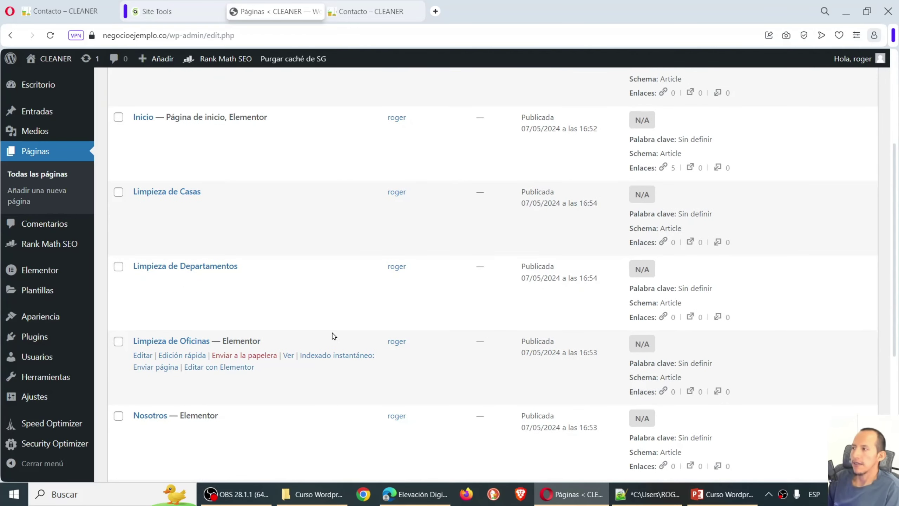
scroll(333, 326, up, 2)
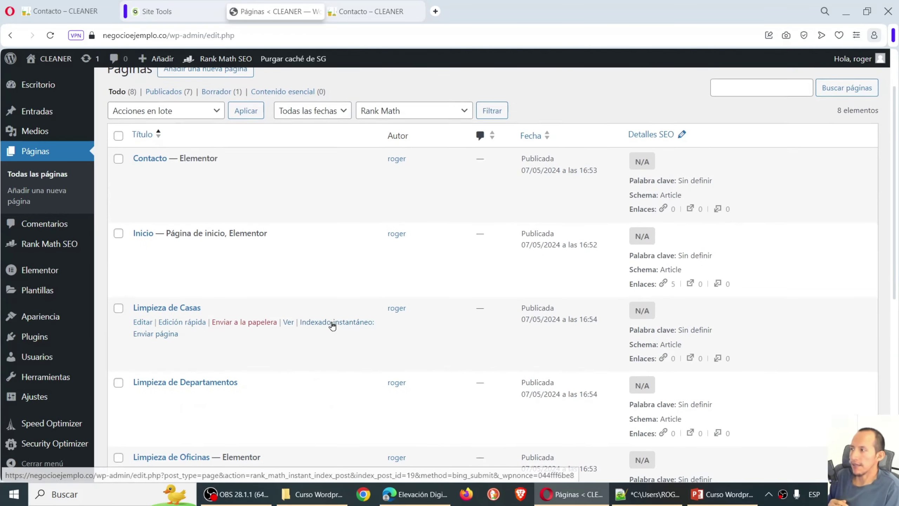
scroll(331, 324, down, 2)
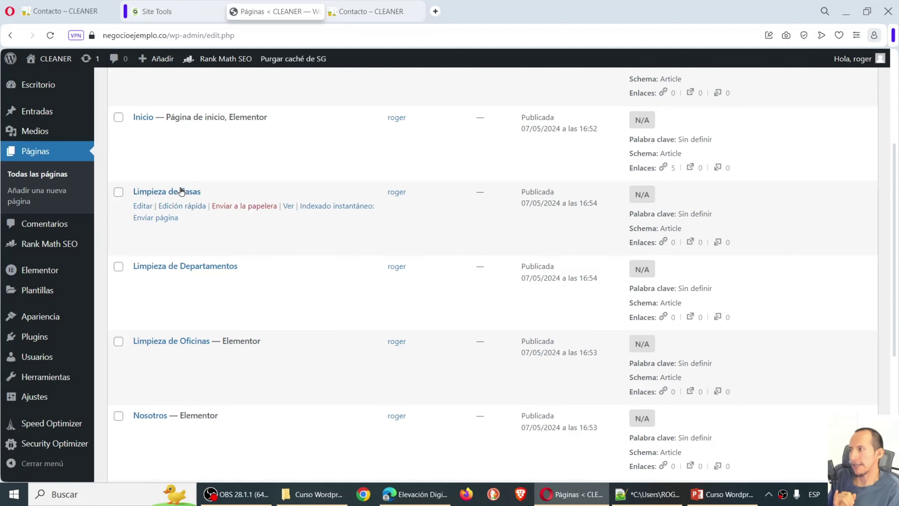
scroll(201, 285, down, 1)
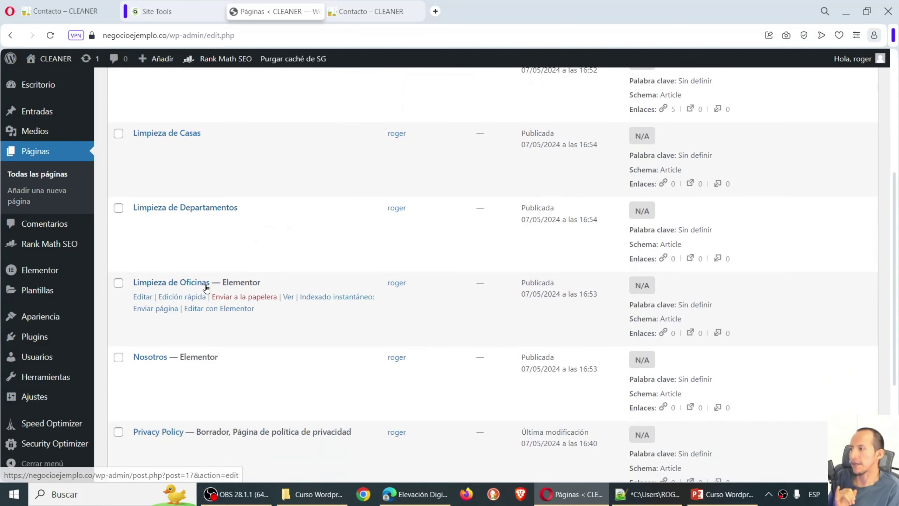
scroll(200, 285, down, 1)
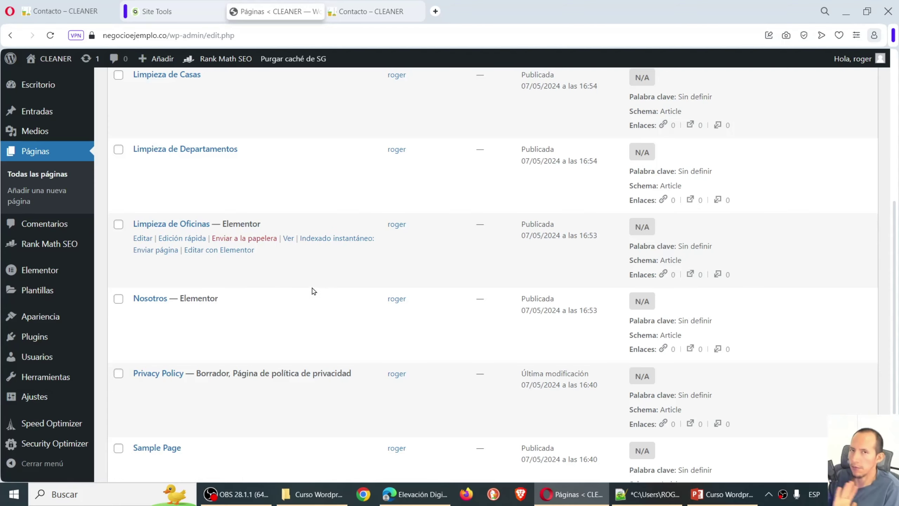
scroll(313, 291, up, 2)
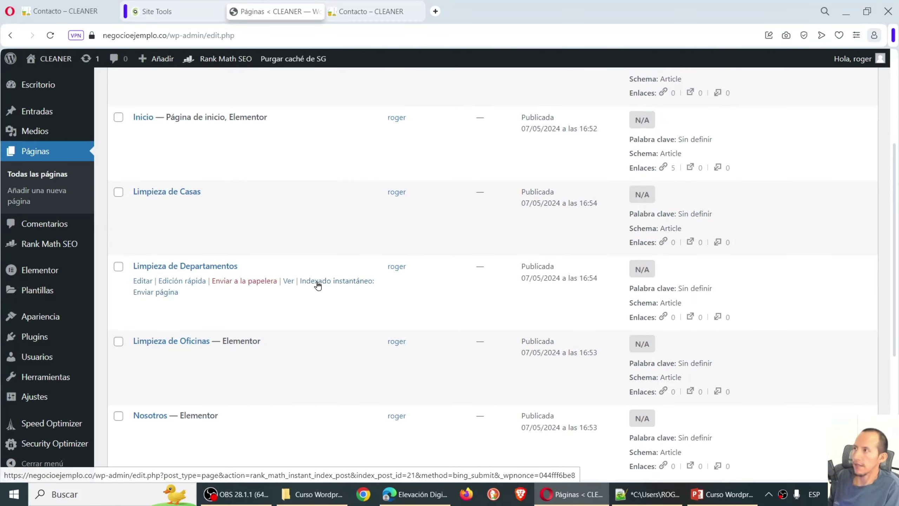
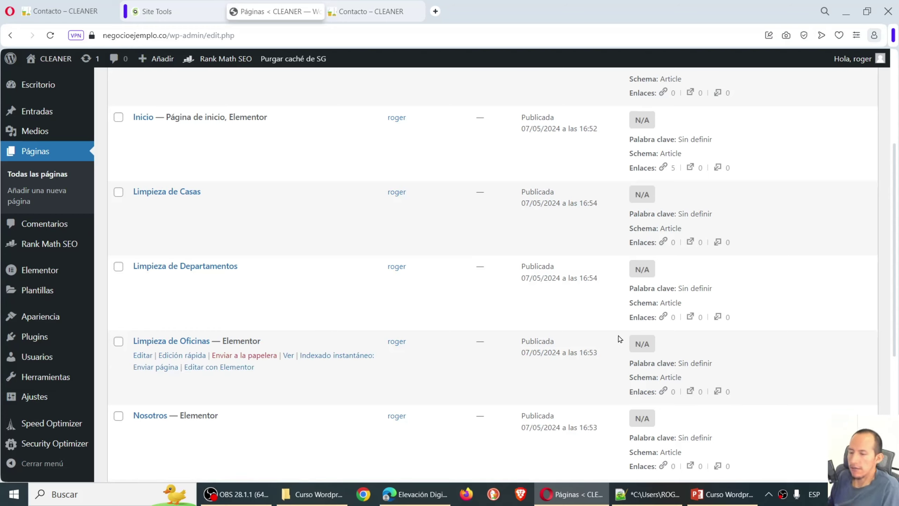
Briefly bring up the course presentation, then return to the browser
mouse_move(705, 500)
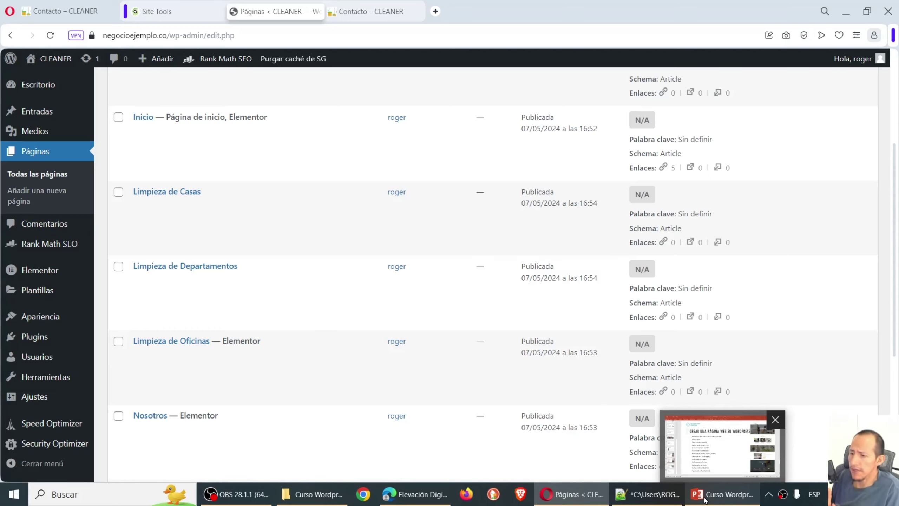
click(705, 500)
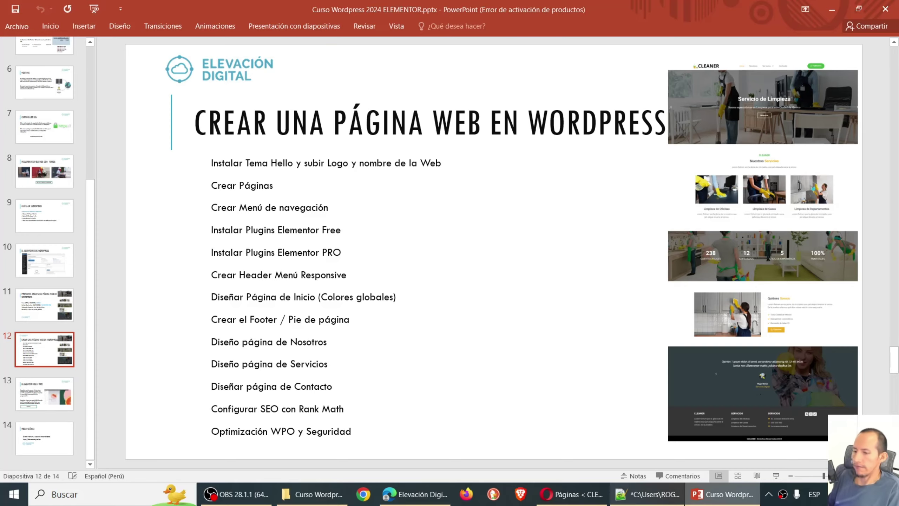
click(722, 494)
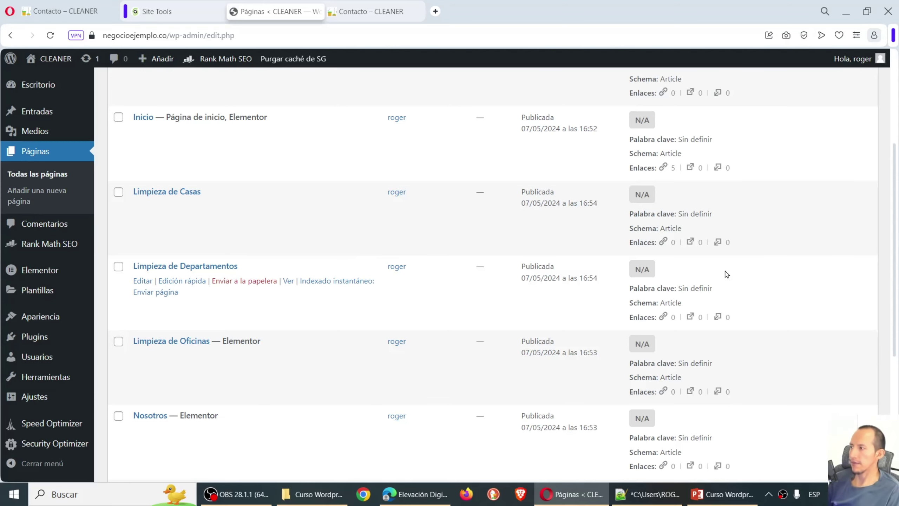
Open Speed Optimizer, confirm its data-collection prompt, and review the dashboard scores
scroll(19, 359, down, 2)
click(61, 427)
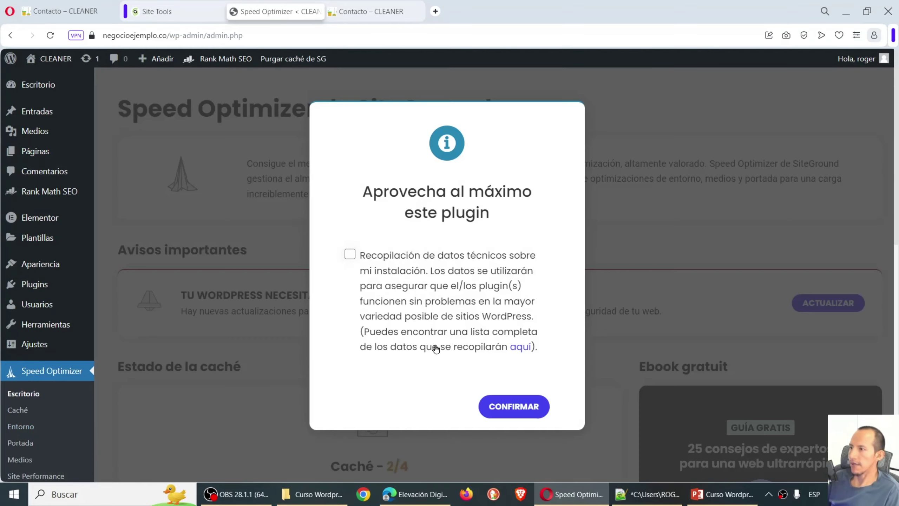
click(517, 408)
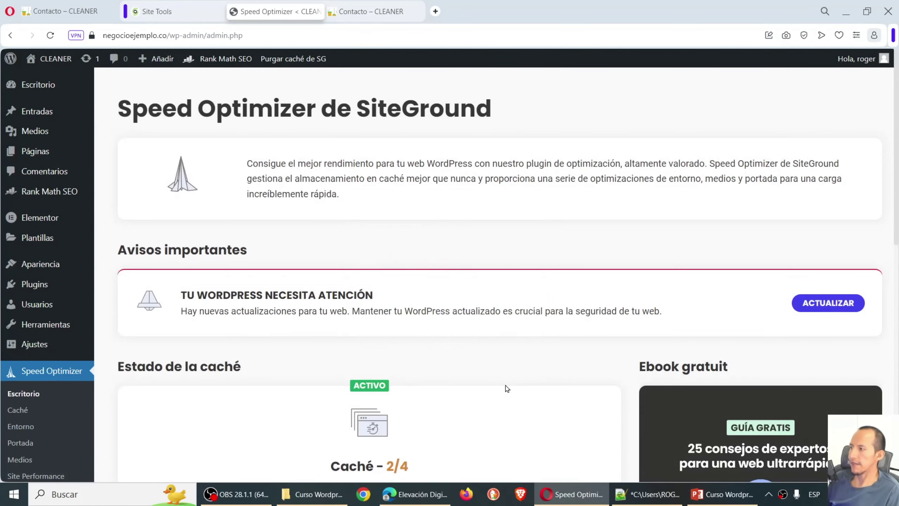
scroll(447, 321, down, 3)
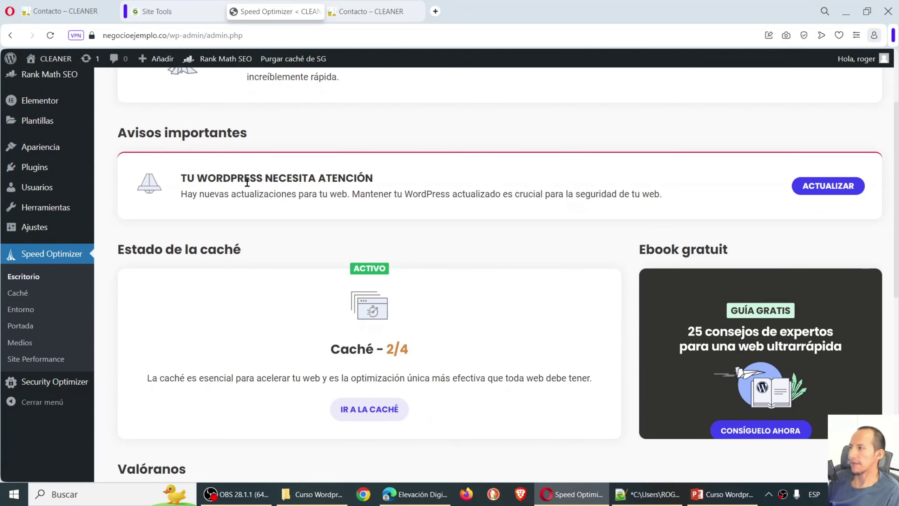
scroll(418, 209, up, 3)
mouse_move(38, 85)
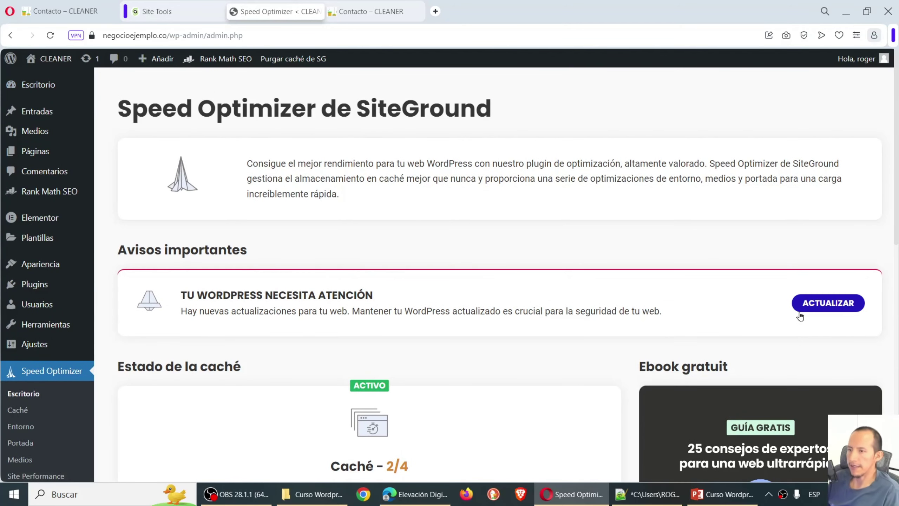
scroll(485, 315, down, 2)
scroll(489, 318, down, 3)
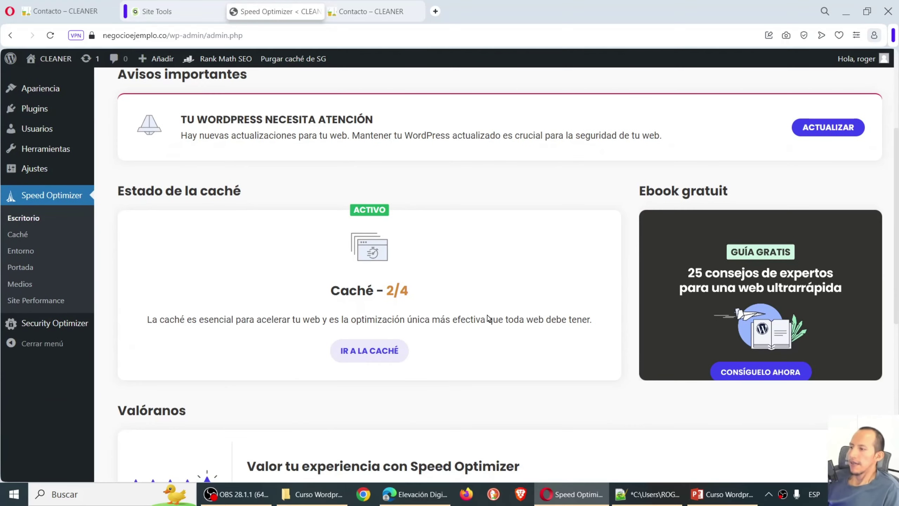
scroll(490, 321, down, 5)
scroll(492, 321, down, 3)
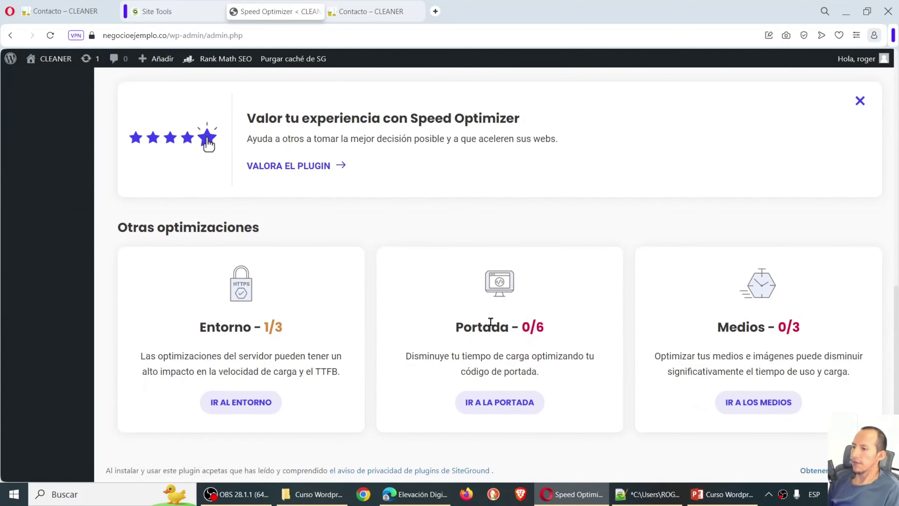
scroll(489, 322, up, 9)
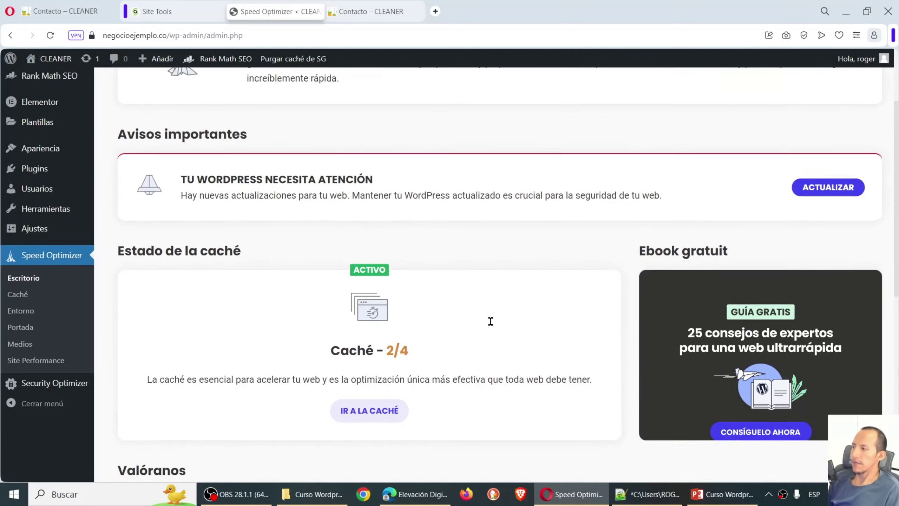
Turn on file-based caching on the Speed Optimizer Cache page
click(30, 298)
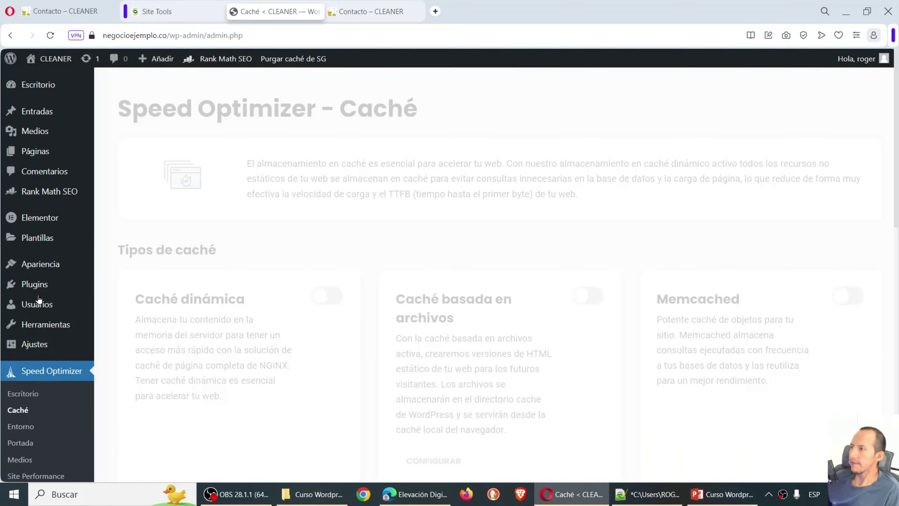
scroll(416, 258, down, 2)
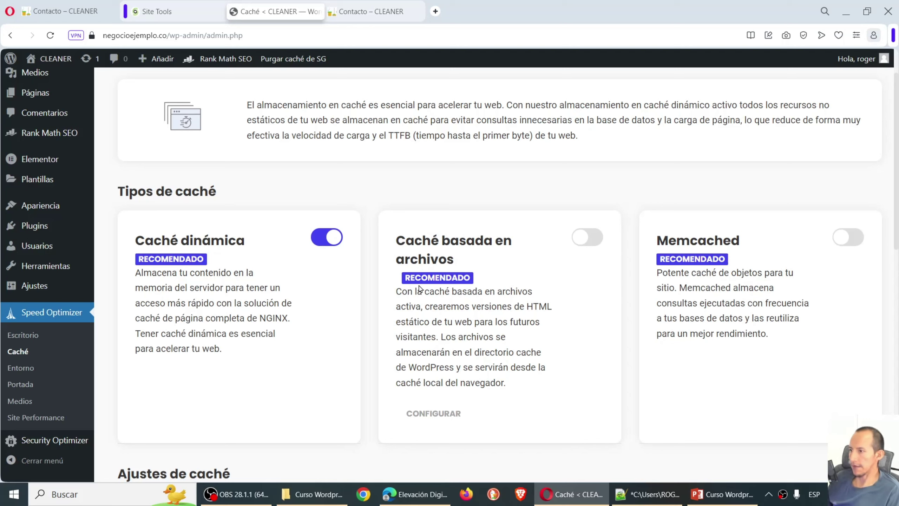
click(597, 245)
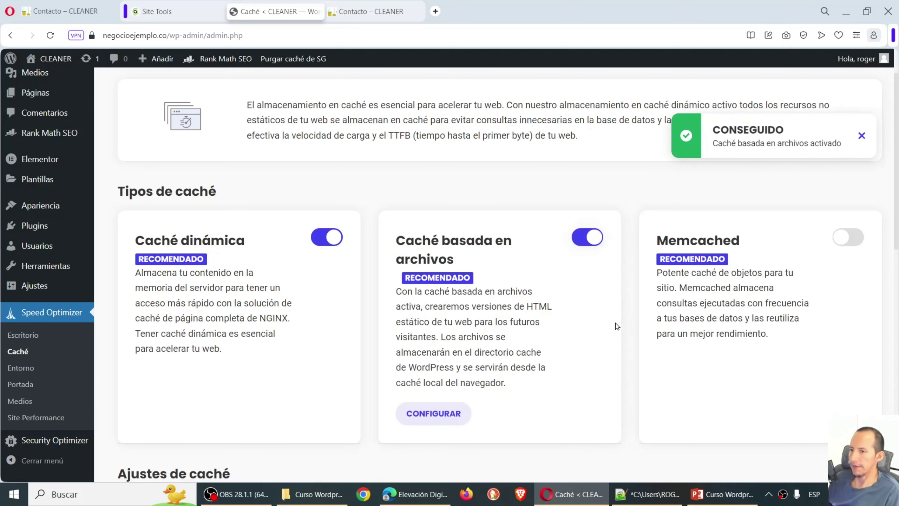
Try enabling Memcached, then dismiss its connection error
click(855, 241)
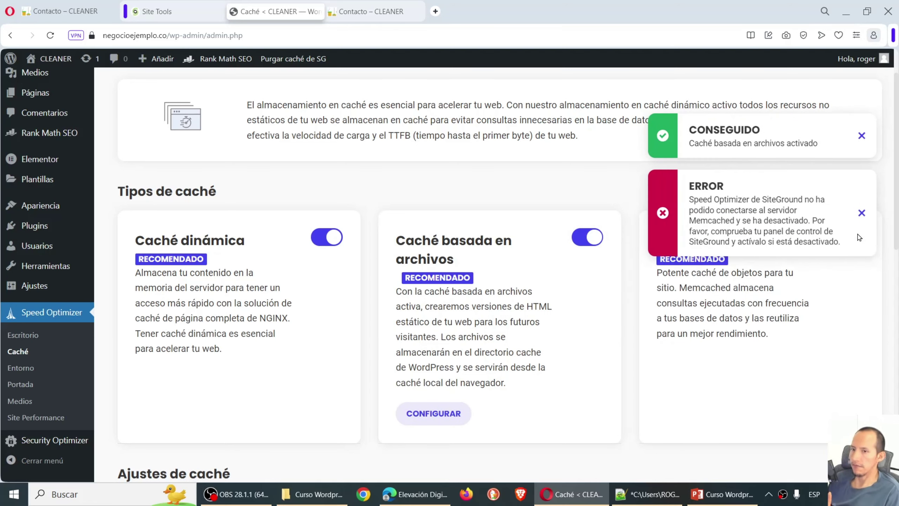
drag(748, 209, 765, 220)
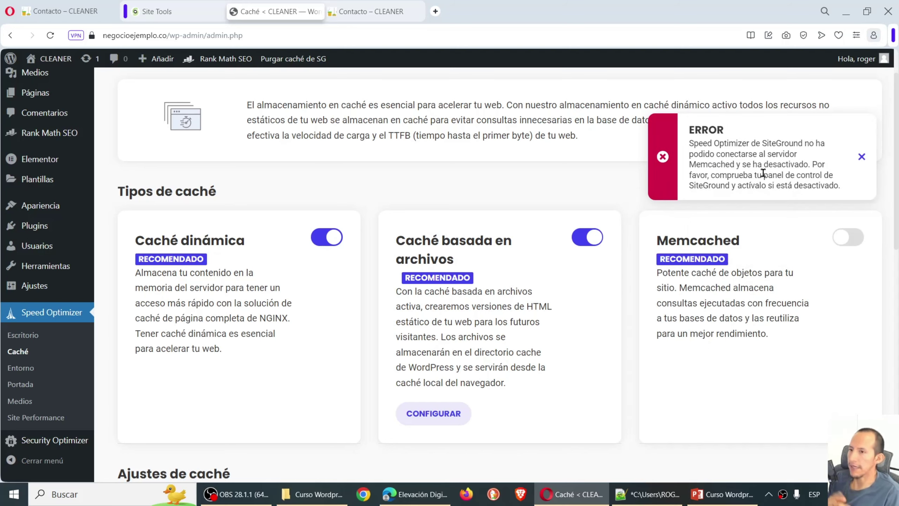
click(861, 157)
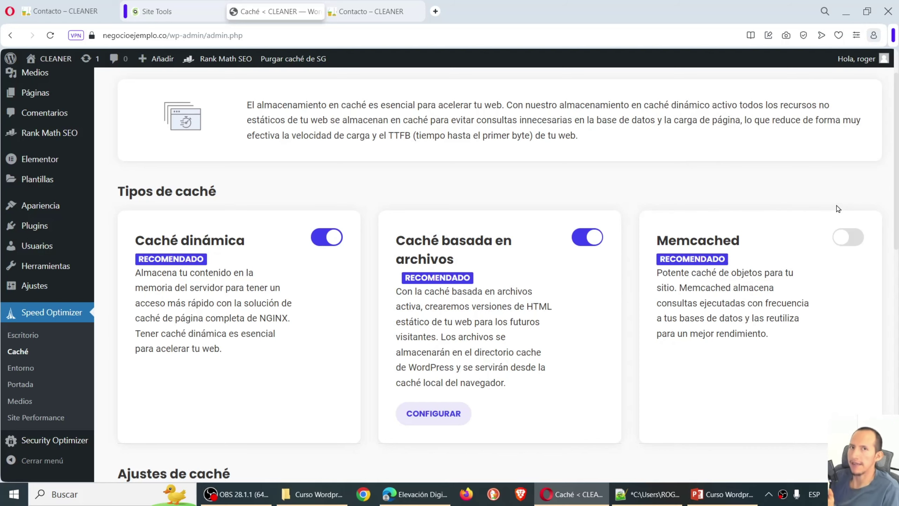
In Site Tools, go to the Speed > Caching page
click(184, 5)
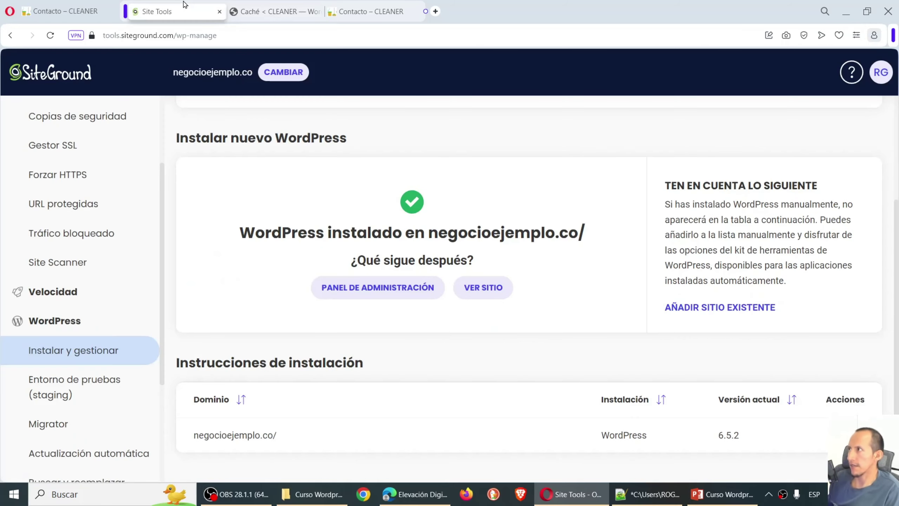
scroll(110, 267, down, 3)
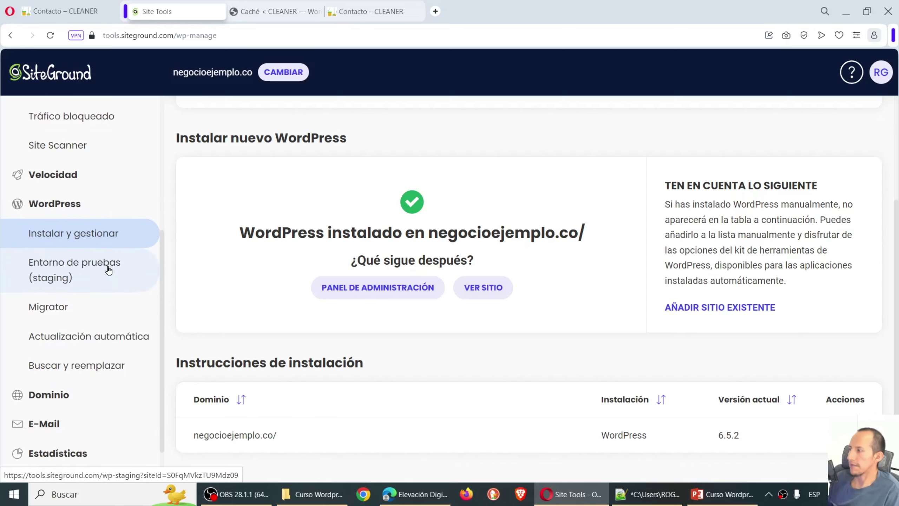
scroll(106, 267, up, 6)
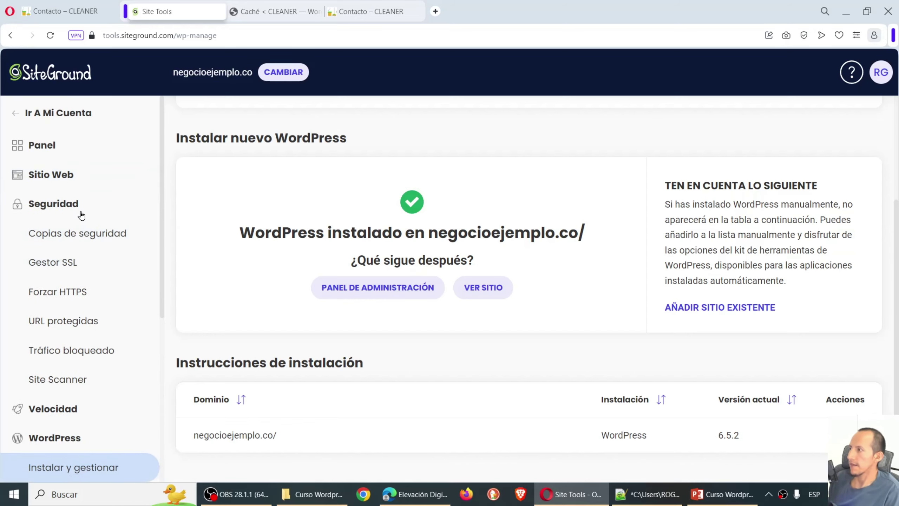
scroll(93, 259, down, 2)
scroll(93, 259, down, 2)
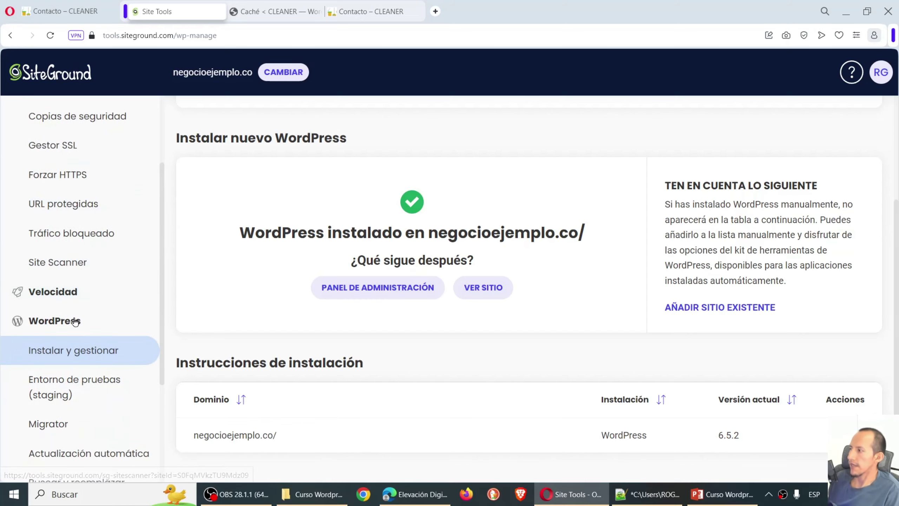
click(86, 296)
scroll(88, 296, down, 2)
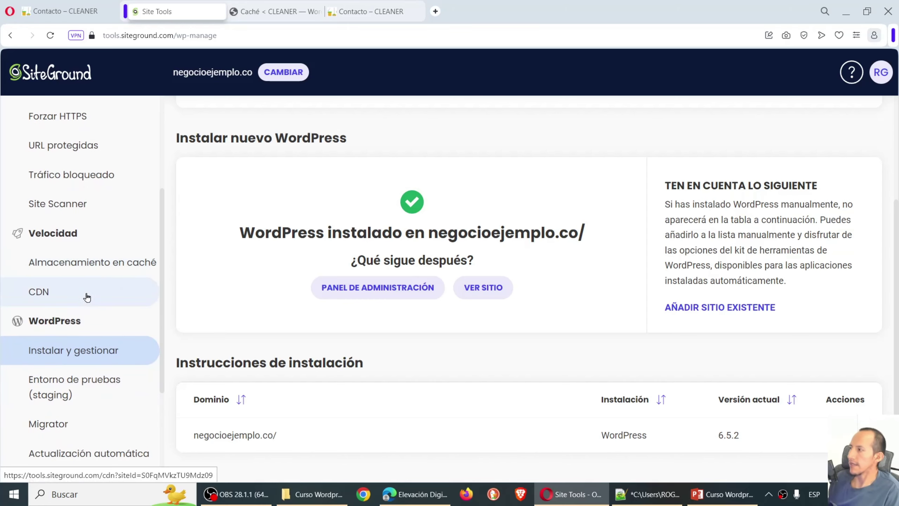
click(130, 269)
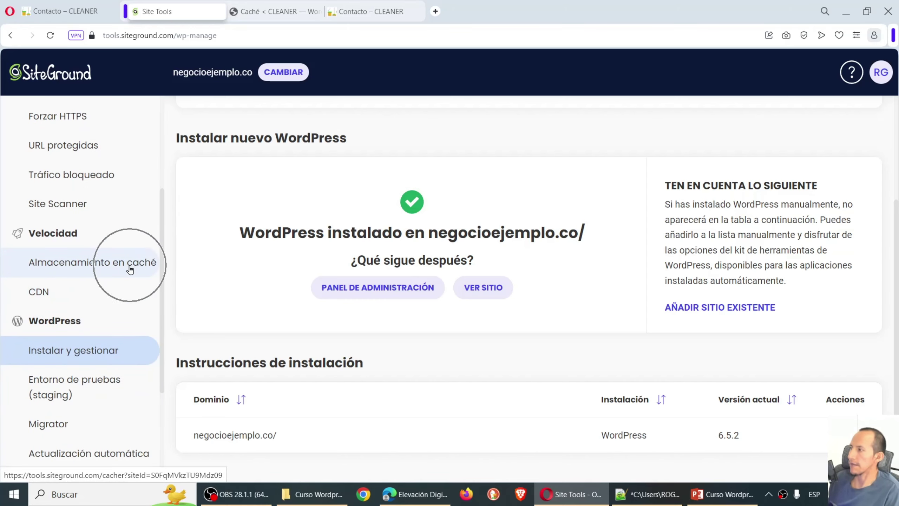
Enable Memcached for all sites, then turn Memcached on in Speed Optimizer
click(492, 317)
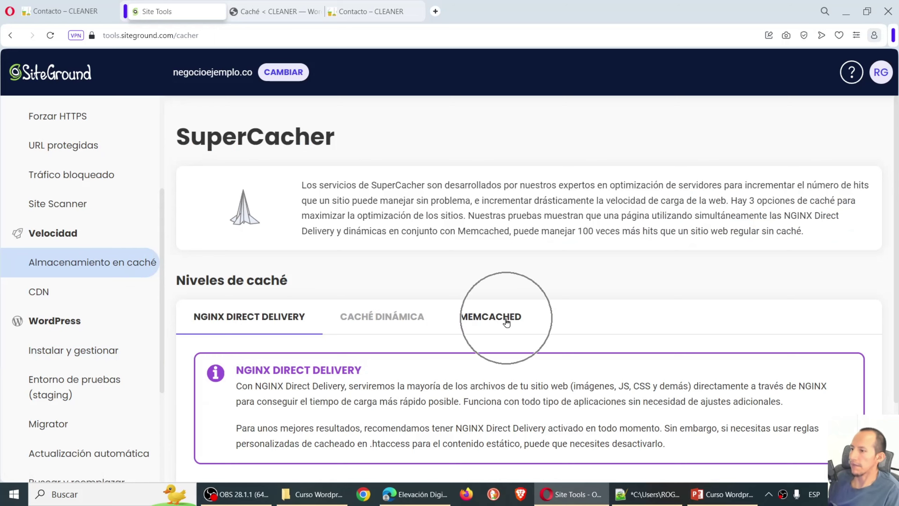
scroll(790, 287, down, 3)
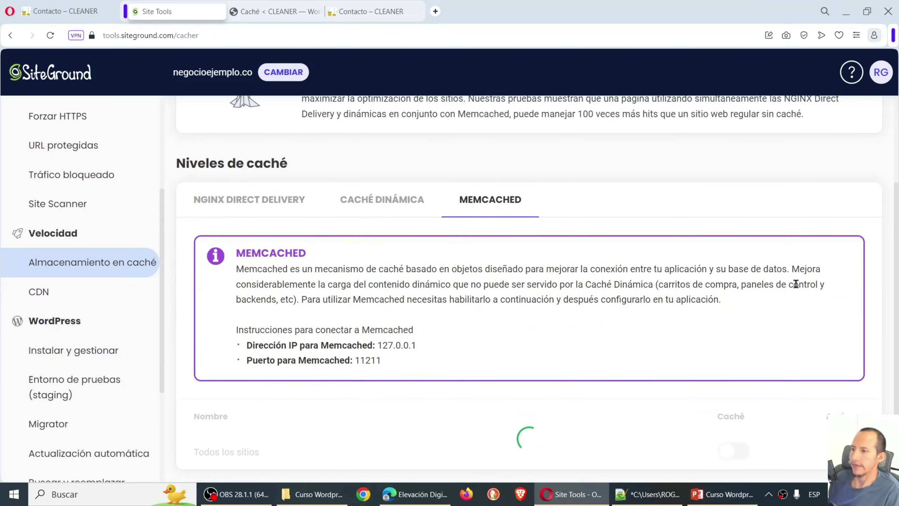
scroll(702, 286, down, 1)
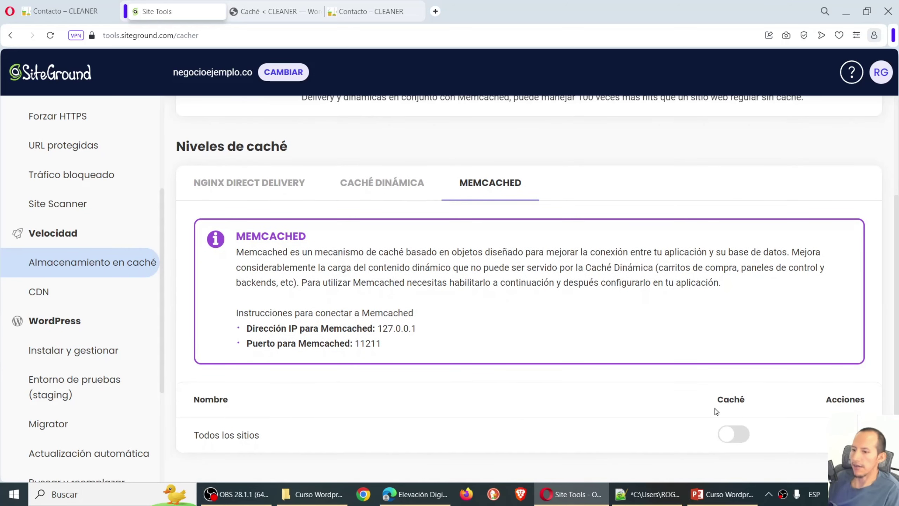
click(738, 439)
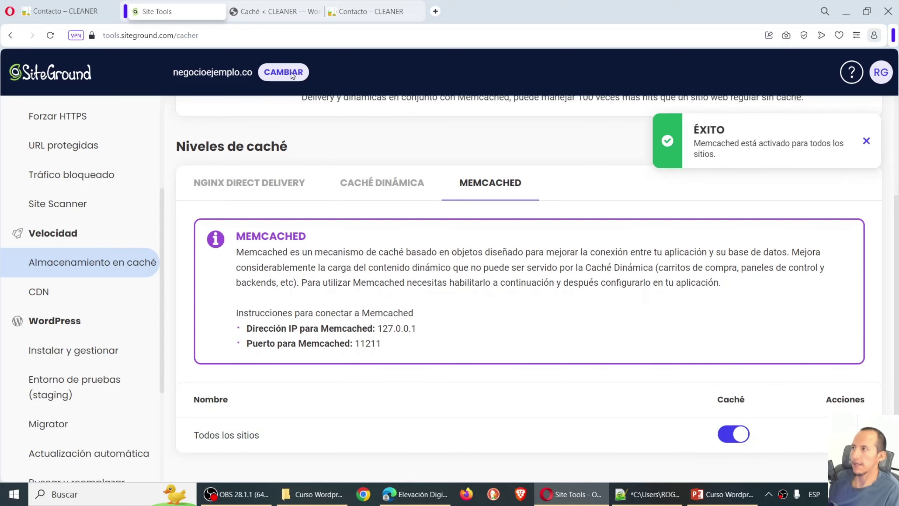
key(ctrl+Tab)
click(852, 238)
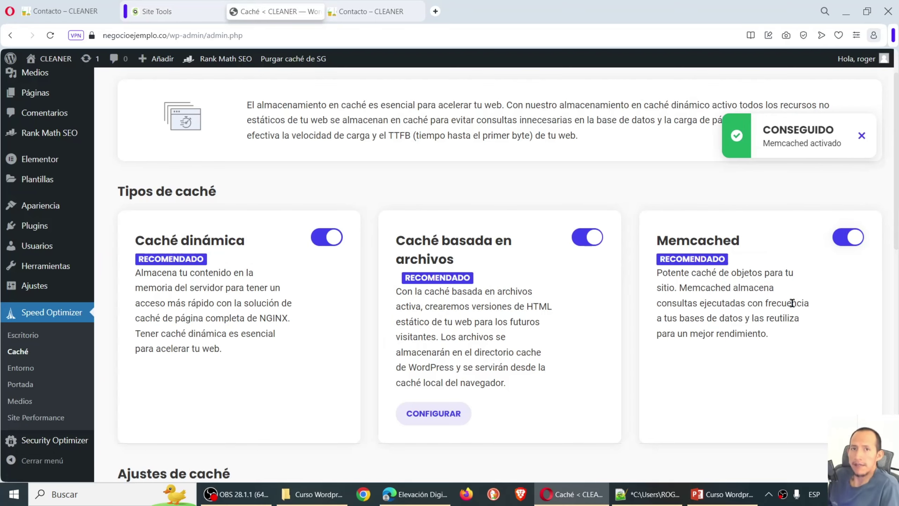
Enable Force HTTPS on the Environment page and confirm the sign-out warning
scroll(724, 288, down, 2)
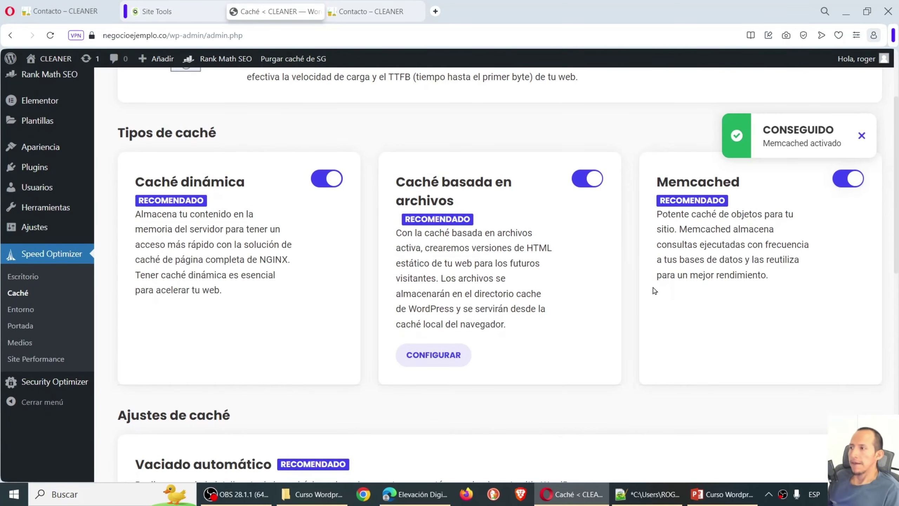
scroll(650, 291, down, 10)
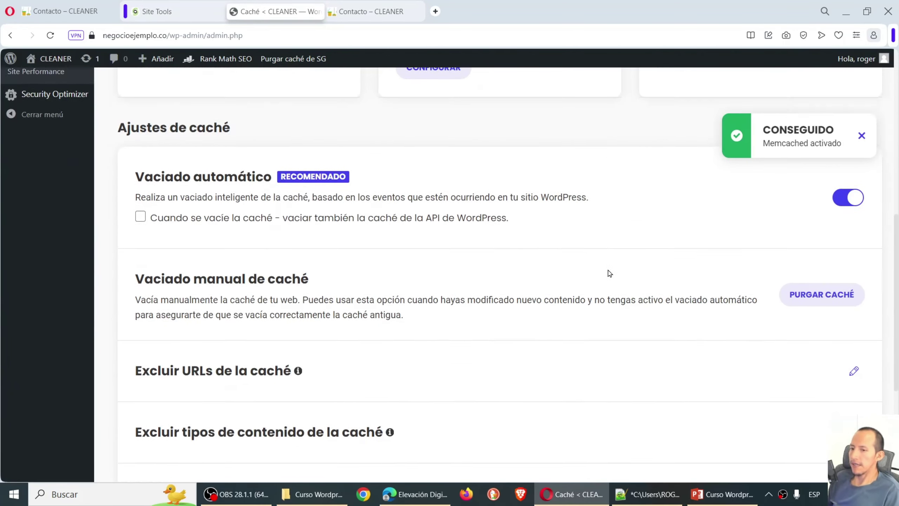
scroll(609, 272, down, 2)
scroll(608, 271, up, 12)
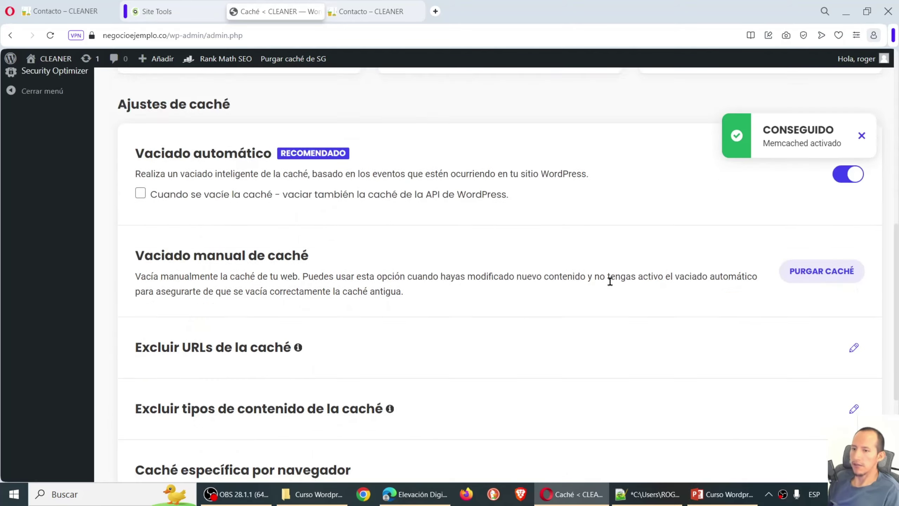
scroll(581, 266, down, 3)
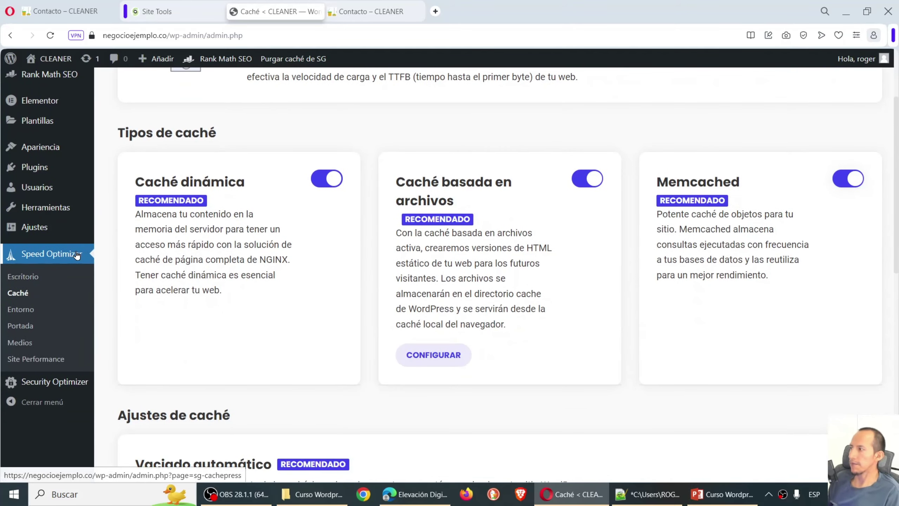
click(30, 311)
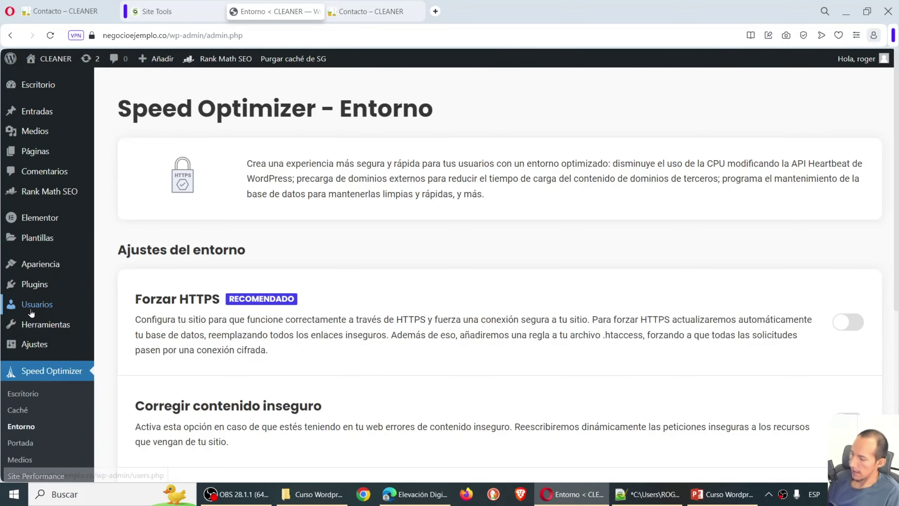
scroll(406, 257, down, 2)
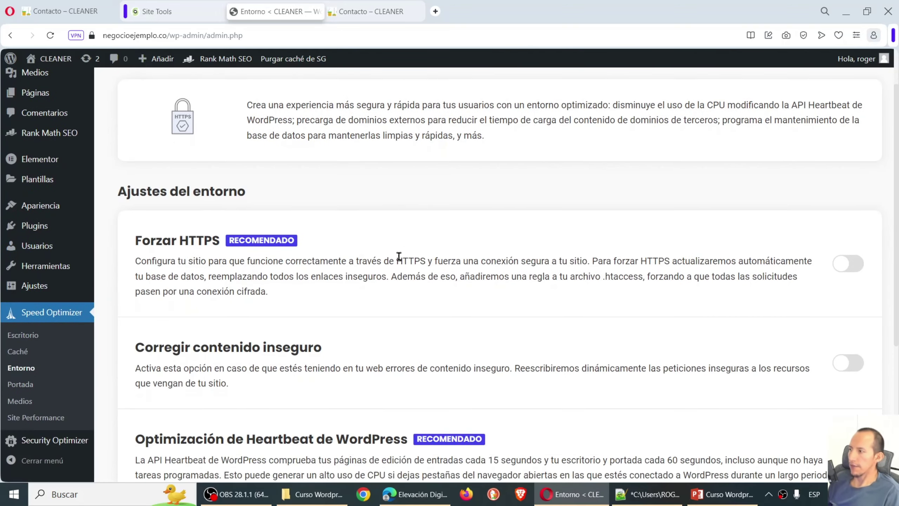
click(856, 271)
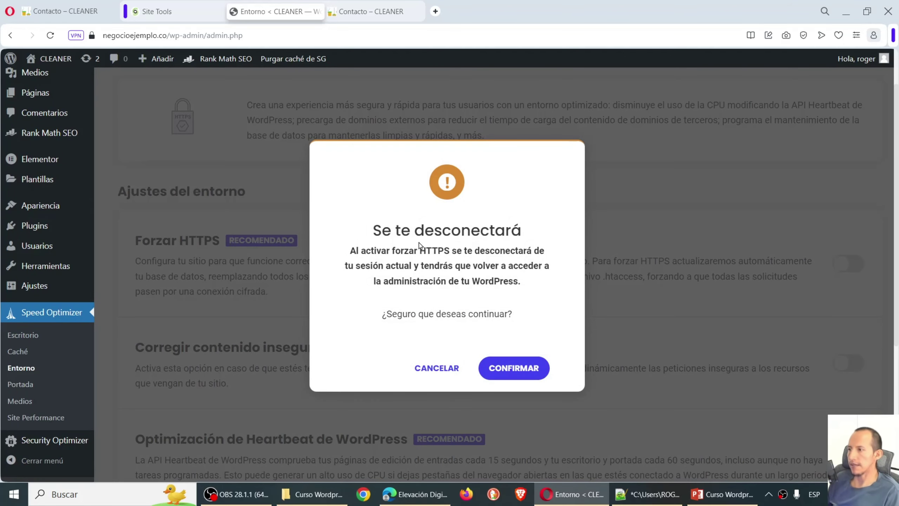
click(536, 369)
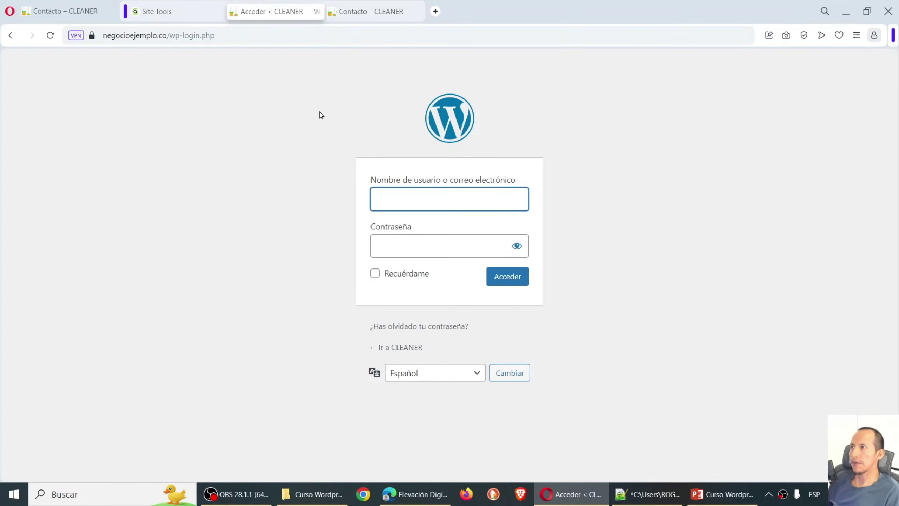
Close the login tab and log back in via Site Tools' WordPress Install & Manage
click(318, 11)
click(177, 11)
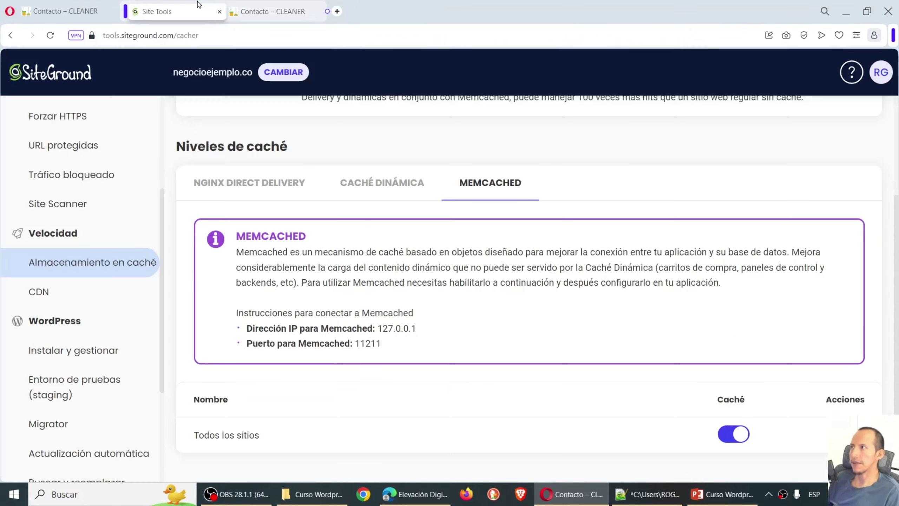
scroll(593, 196, up, 4)
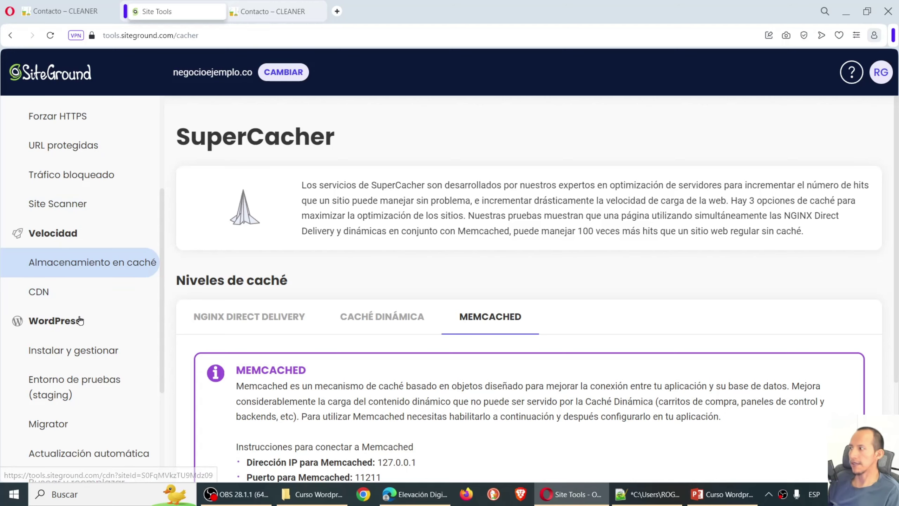
scroll(84, 340, down, 2)
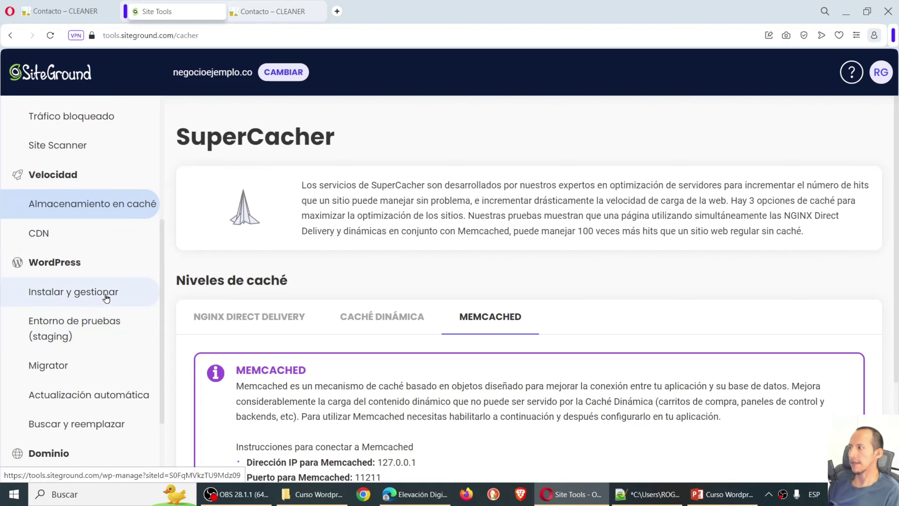
click(84, 294)
scroll(623, 219, down, 4)
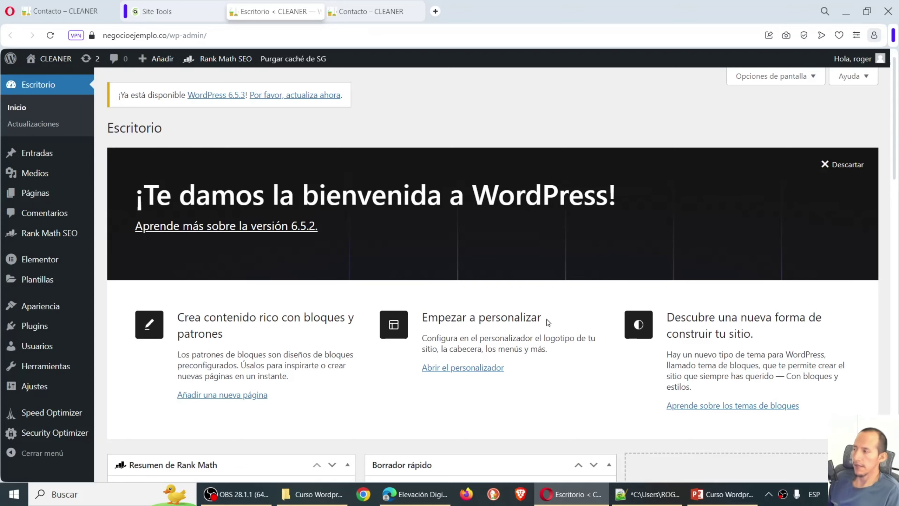
Verify Force HTTPS is on in Environment, then move to the Frontend settings
mouse_move(49, 413)
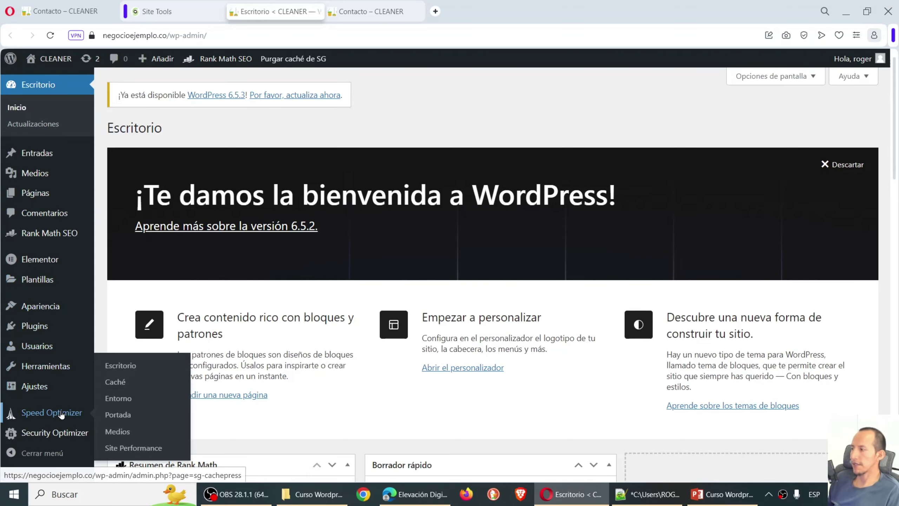
click(117, 400)
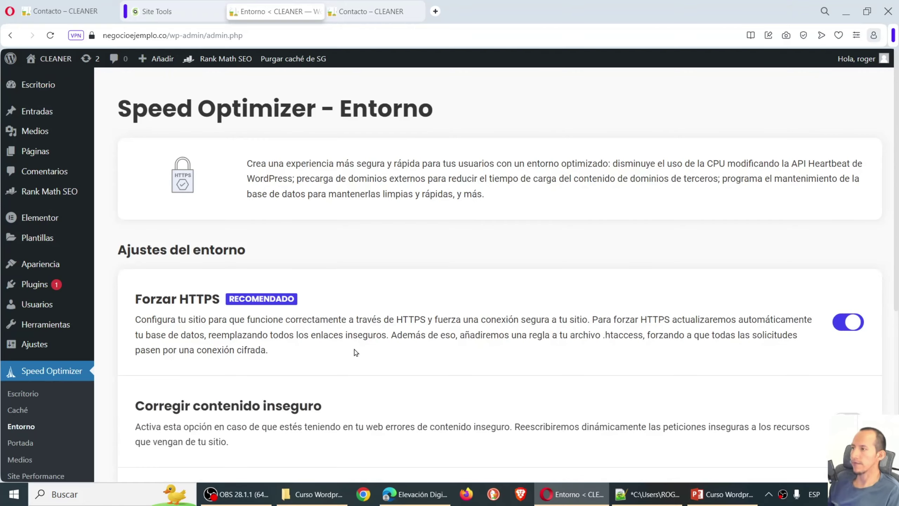
scroll(356, 352, down, 5)
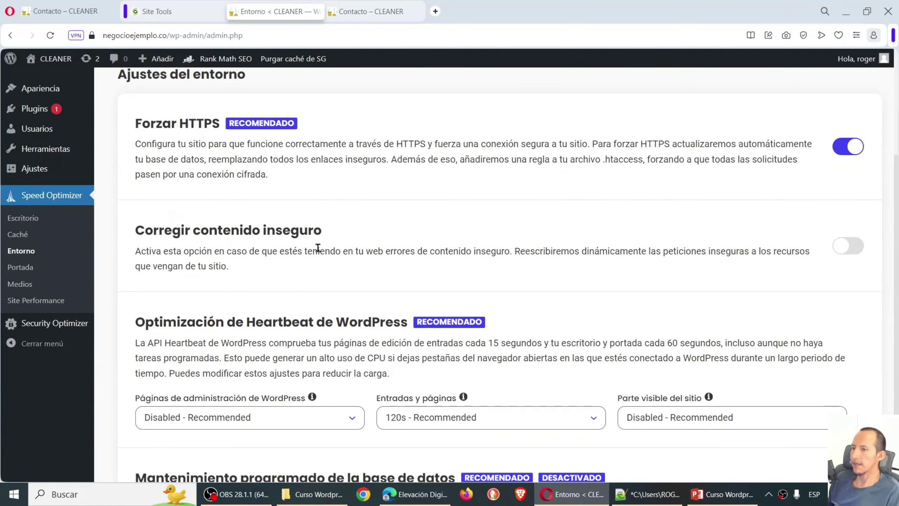
scroll(708, 291, down, 3)
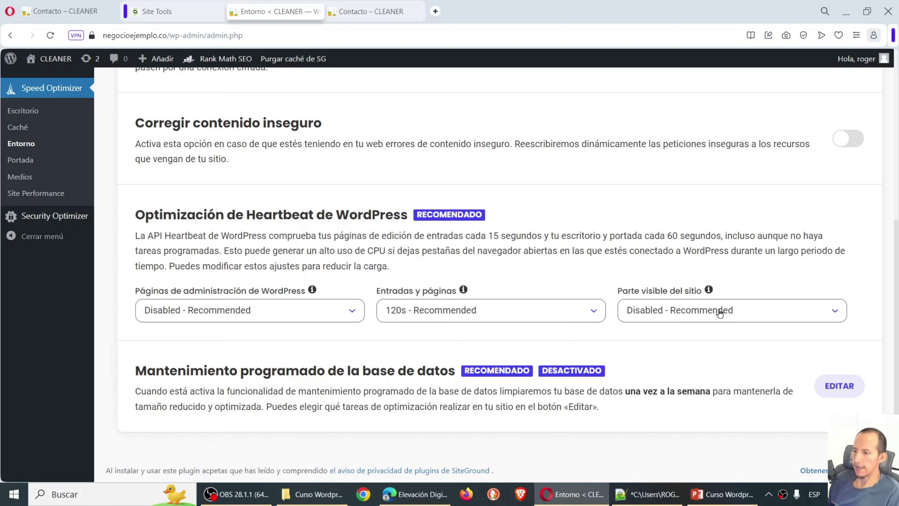
scroll(562, 187, up, 3)
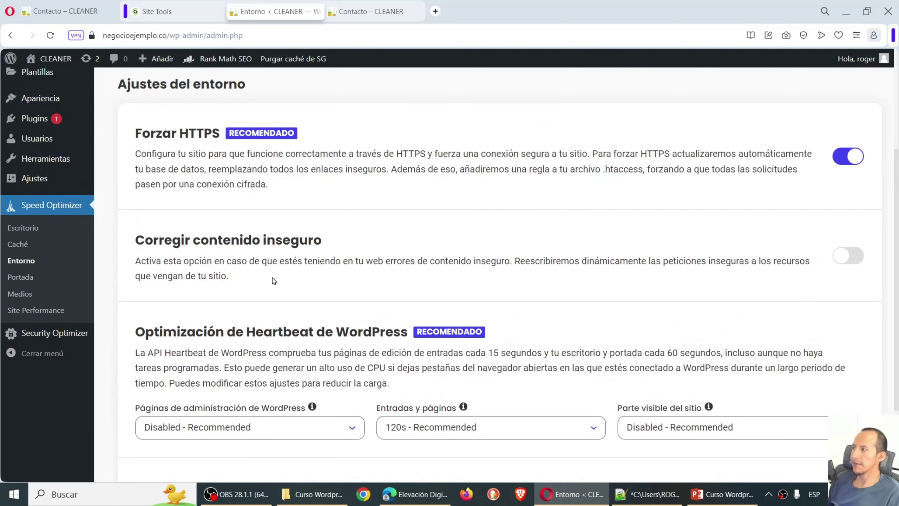
click(32, 278)
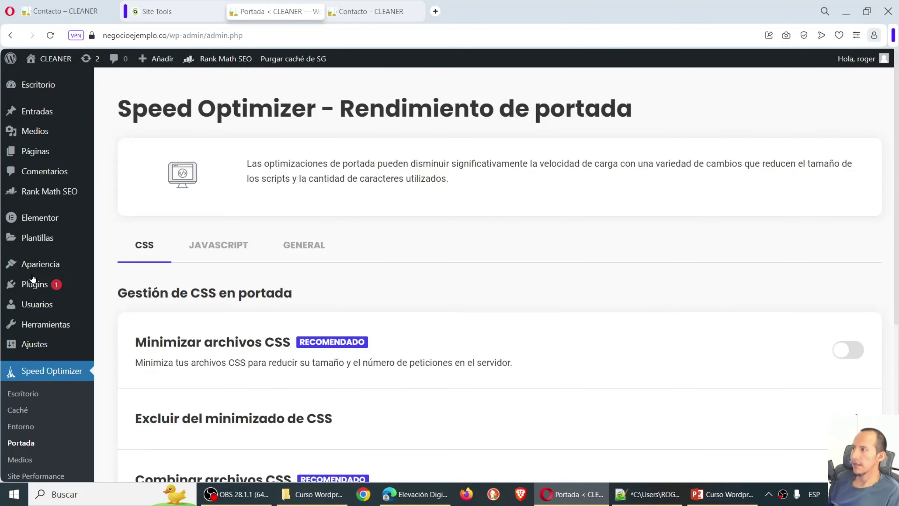
Turn on CSS file minification and CSS file combining
scroll(64, 411, down, 2)
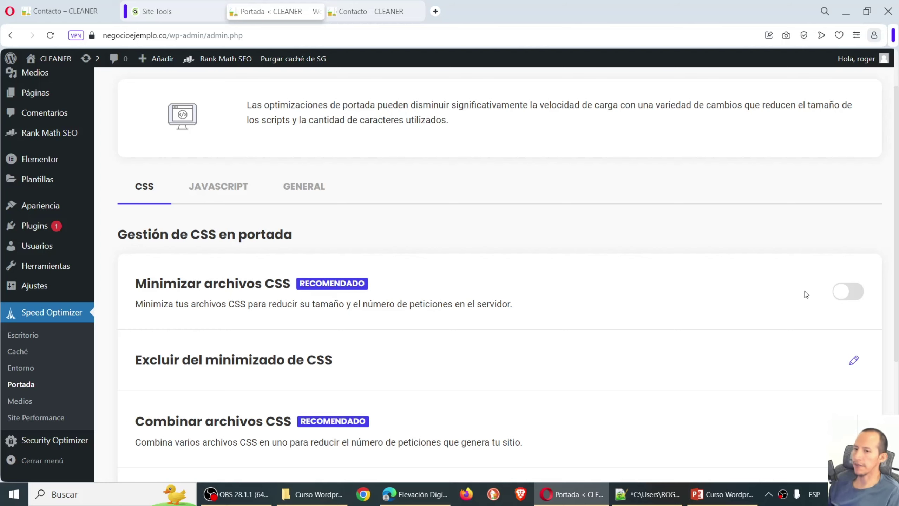
click(855, 291)
scroll(262, 355, down, 2)
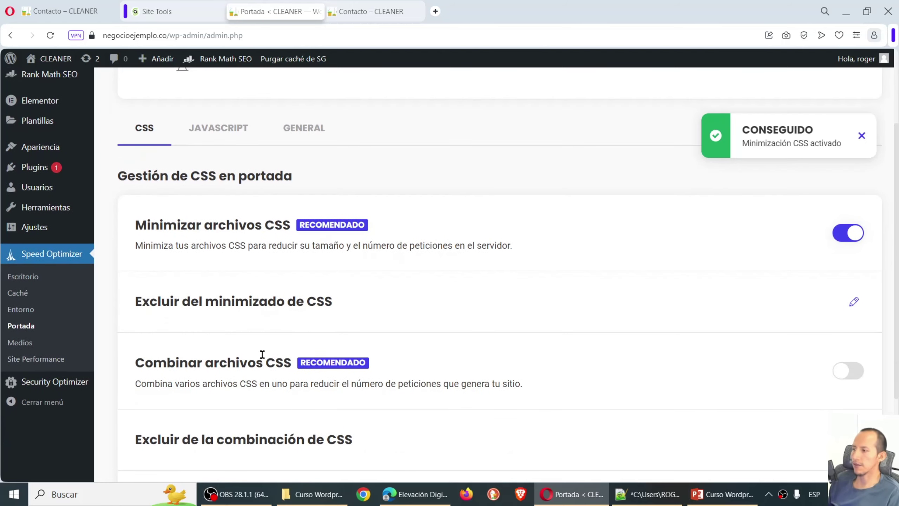
click(849, 370)
scroll(618, 357, down, 4)
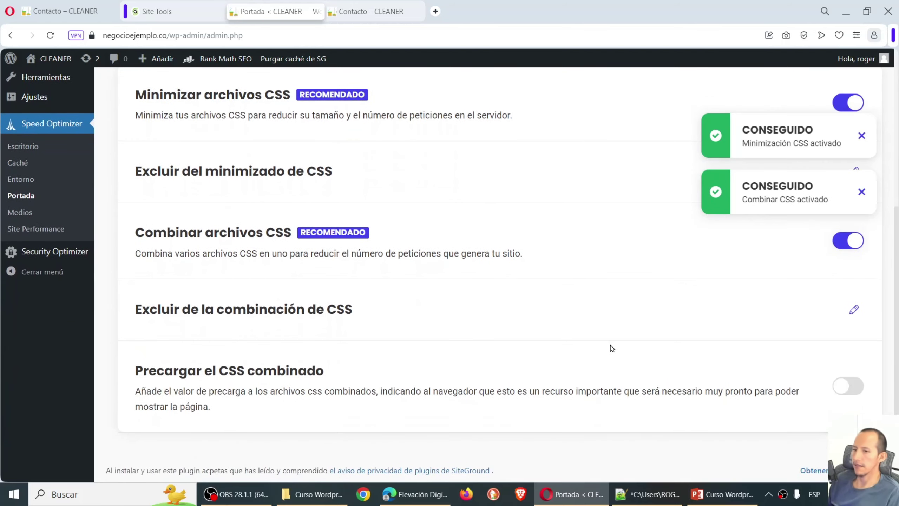
scroll(608, 348, up, 7)
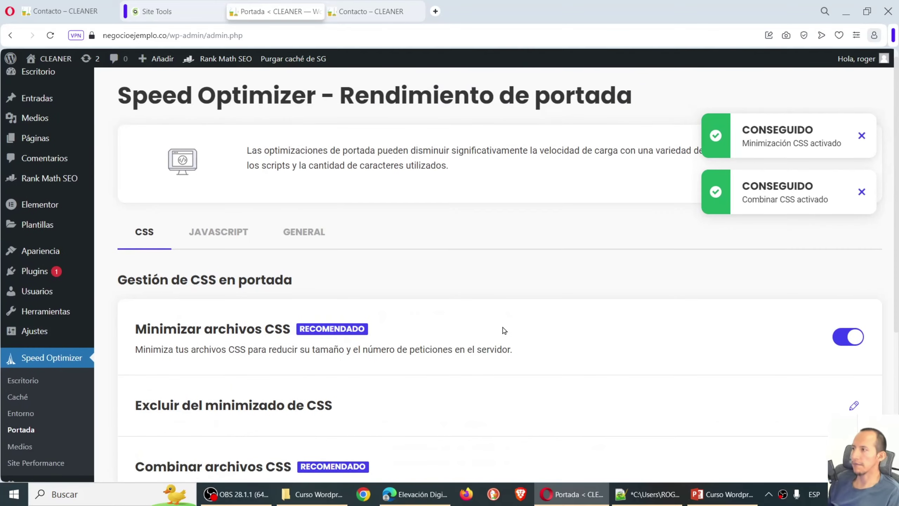
Turn on JavaScript file minification on the JavaScript tab
click(215, 238)
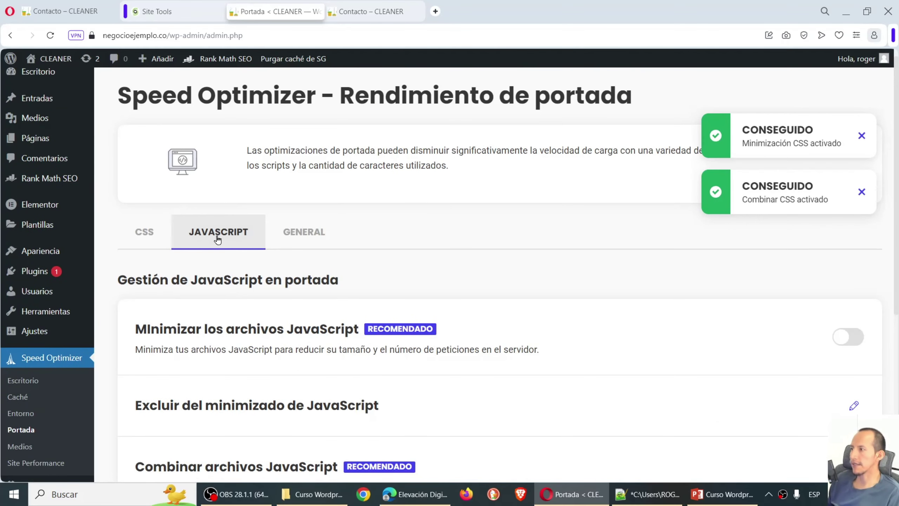
click(850, 340)
scroll(809, 351, down, 4)
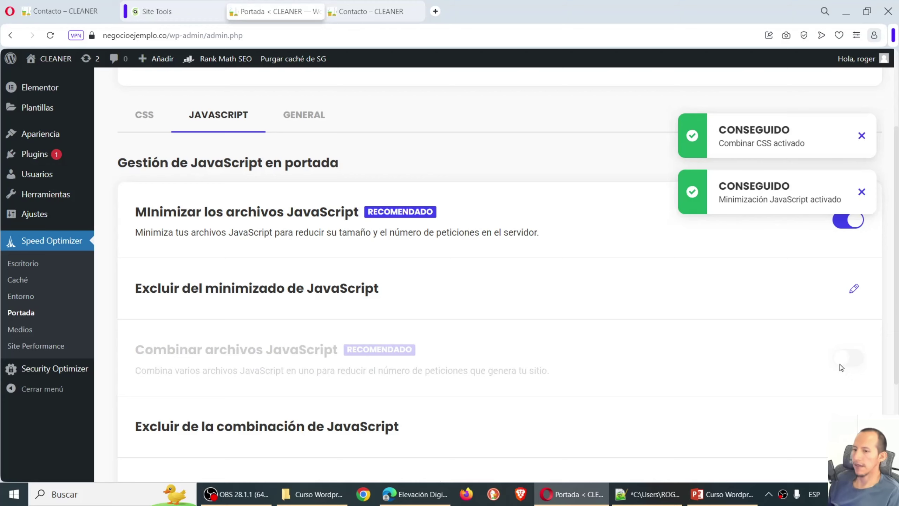
scroll(501, 325, down, 5)
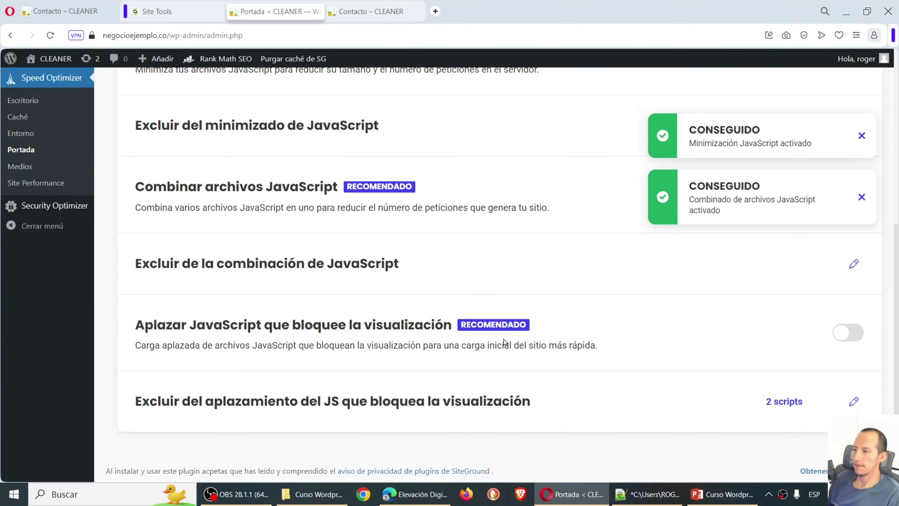
scroll(504, 342, up, 10)
Turn on HTML output minification on the General tab
click(306, 248)
scroll(335, 282, down, 1)
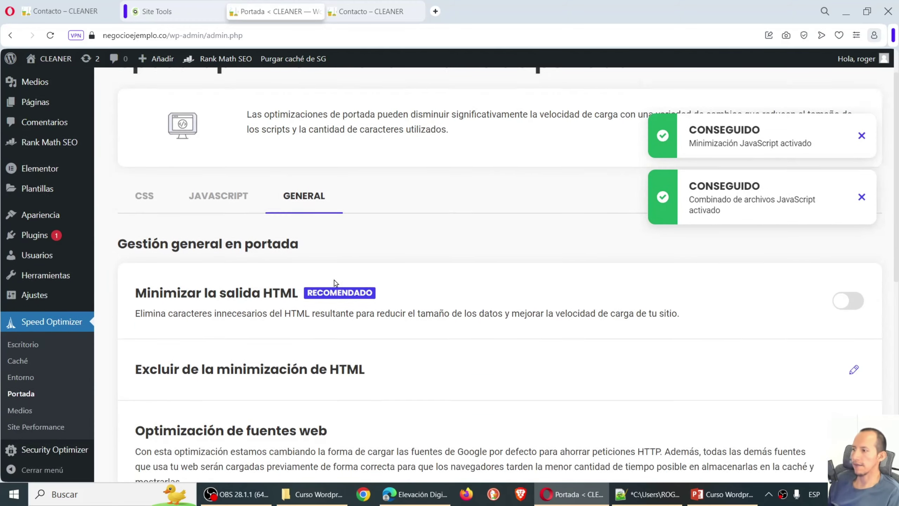
scroll(336, 283, down, 2)
scroll(460, 331, up, 2)
click(855, 299)
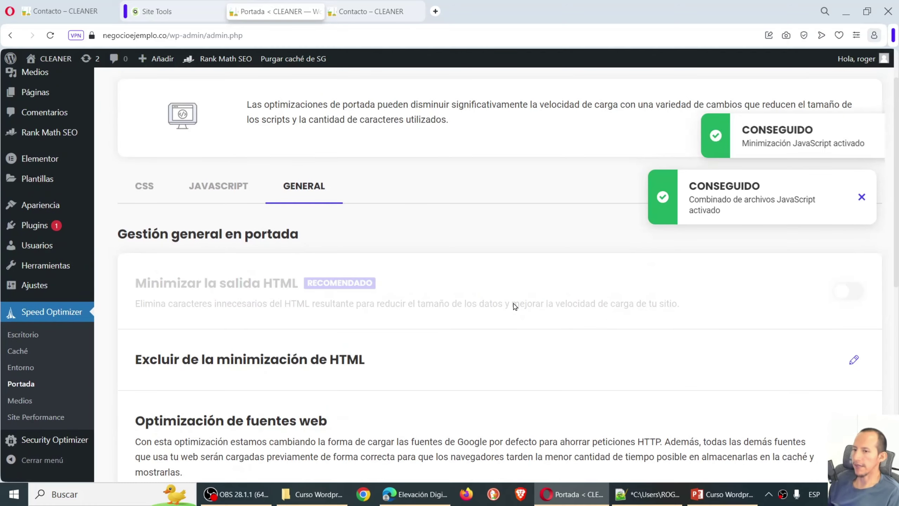
scroll(511, 302, down, 10)
scroll(511, 303, up, 11)
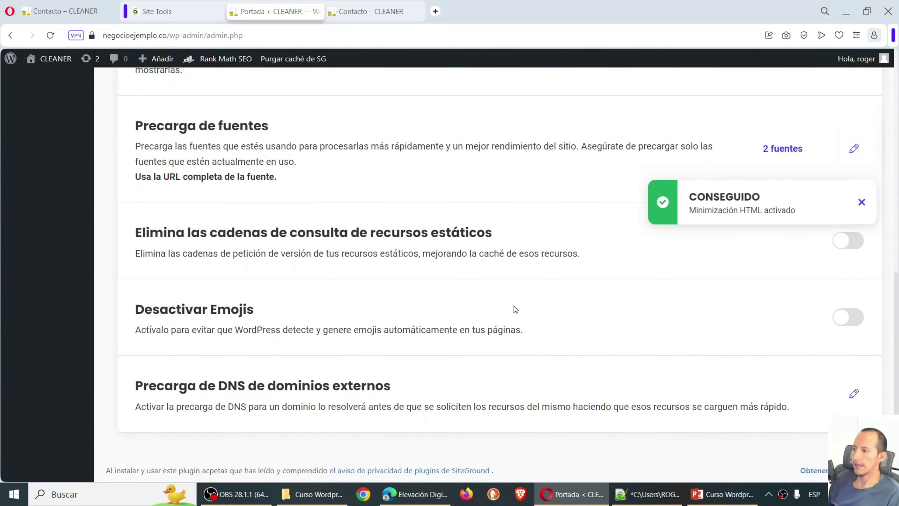
scroll(478, 351, down, 2)
scroll(486, 355, down, 3)
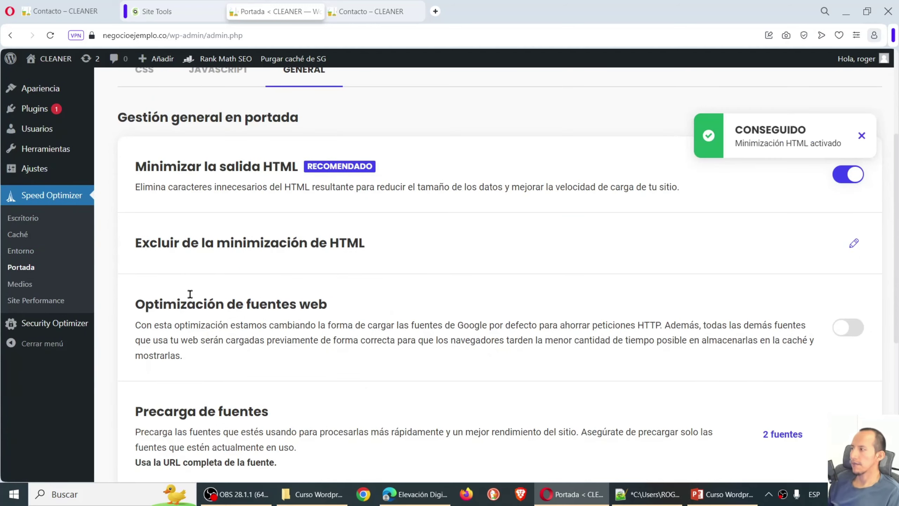
Set image compression to Low (25%) in the Media settings
click(20, 284)
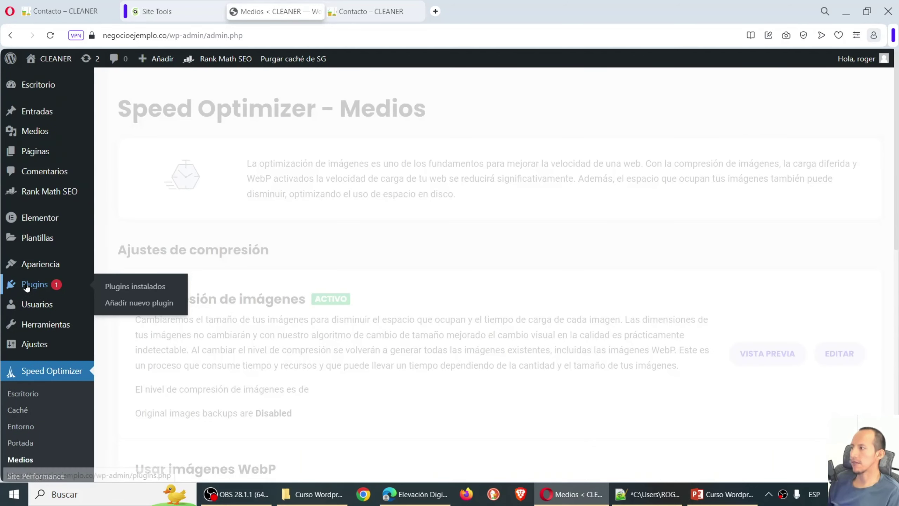
scroll(435, 317, down, 2)
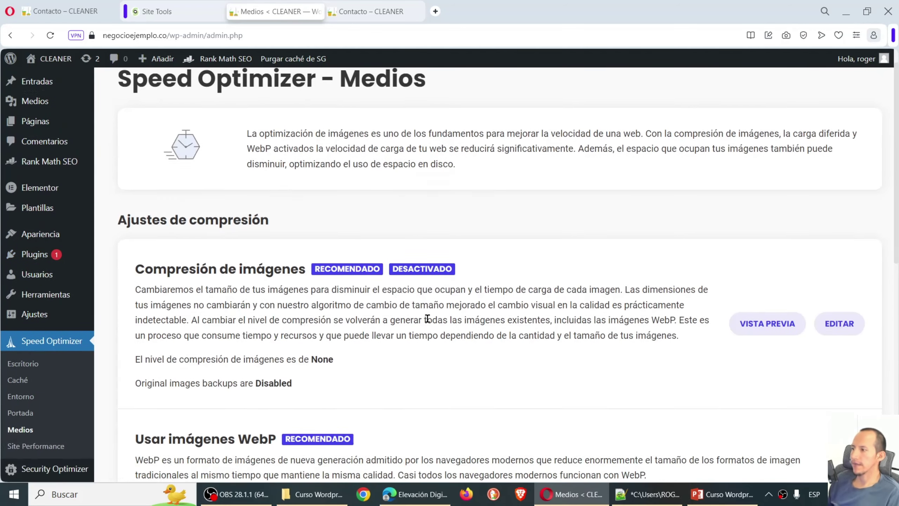
click(836, 297)
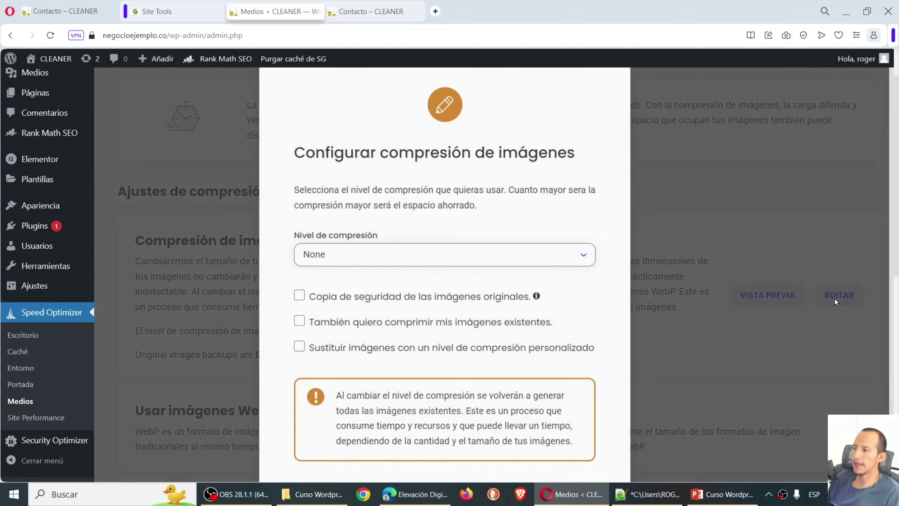
click(359, 253)
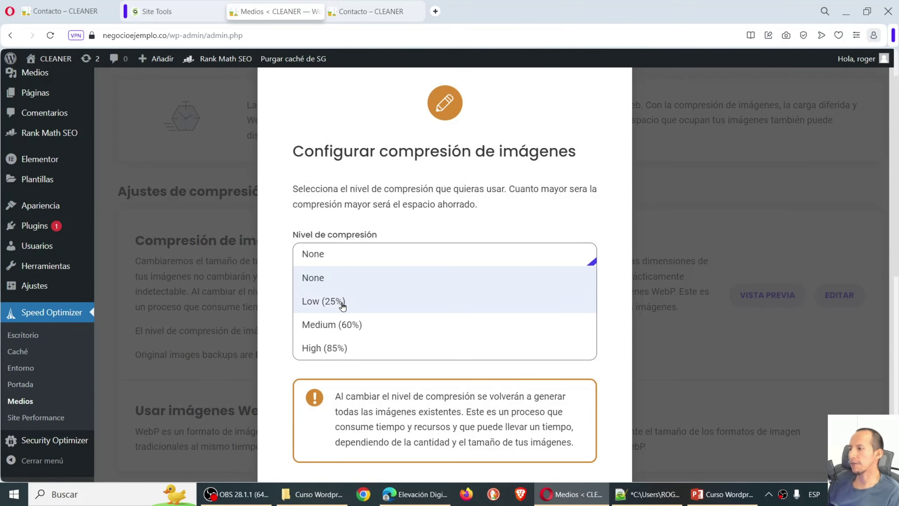
click(323, 301)
scroll(287, 276, down, 3)
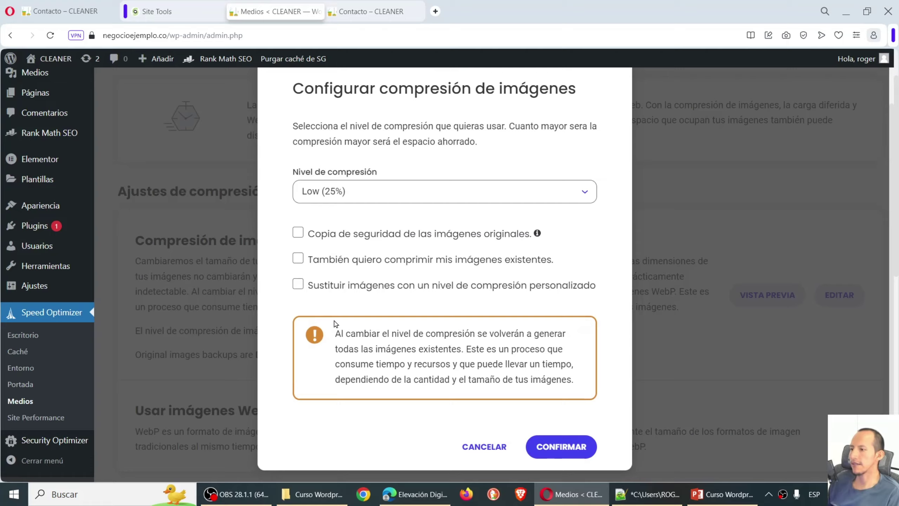
click(563, 446)
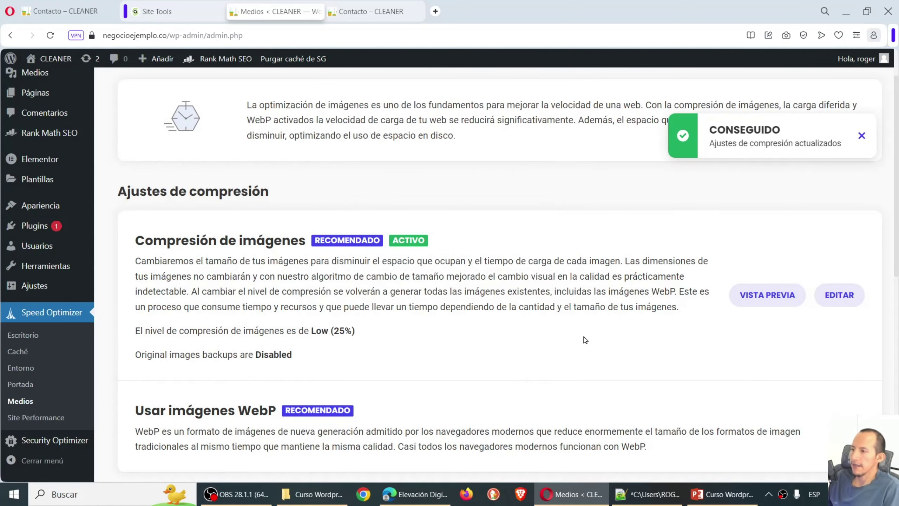
Enable WebP image conversion and lazy loading of media
scroll(556, 332, down, 3)
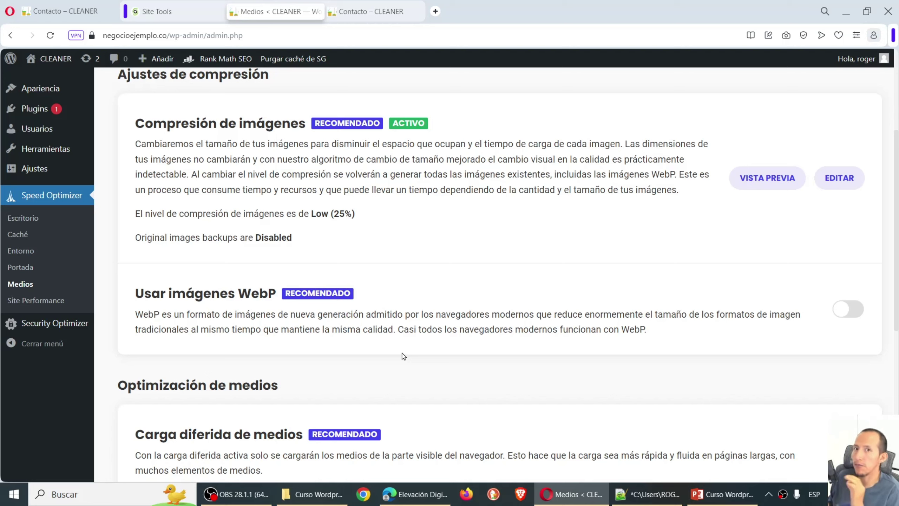
click(850, 310)
click(532, 391)
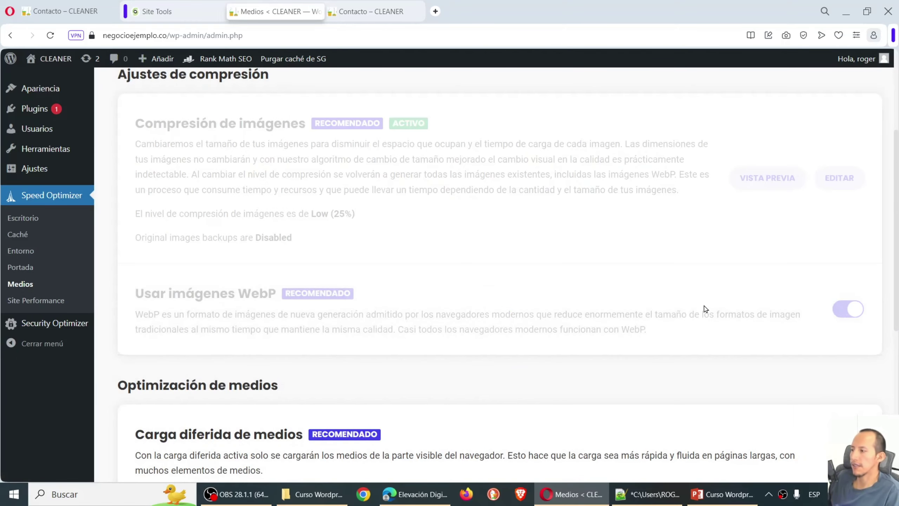
scroll(706, 309, down, 3)
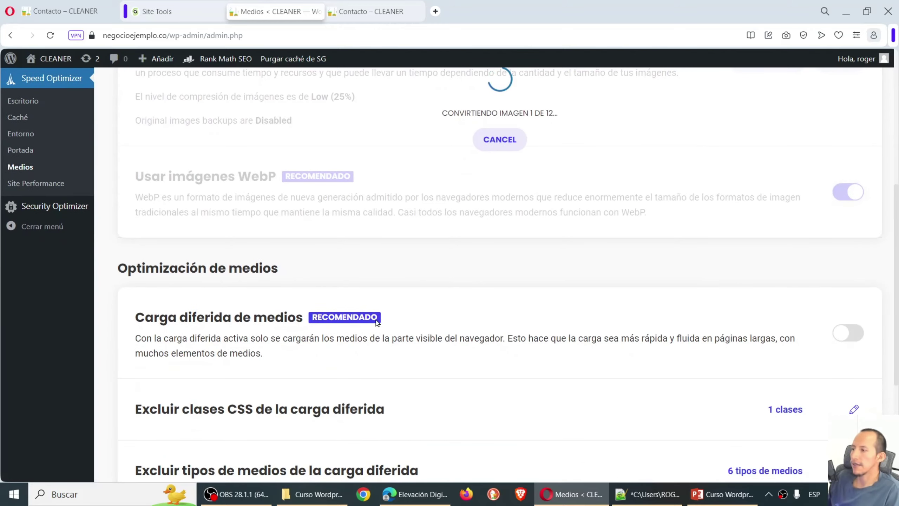
click(725, 347)
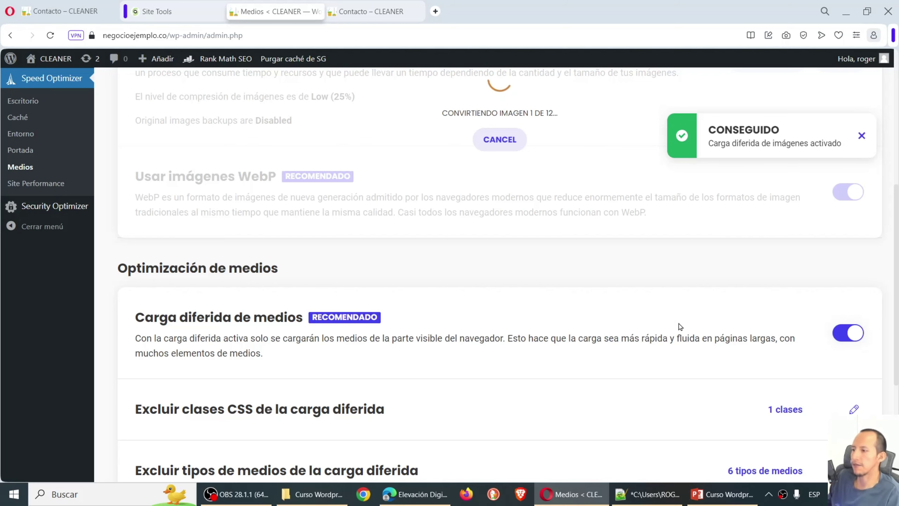
Set the maximum image width to 1920px
scroll(679, 323, down, 3)
scroll(626, 323, down, 3)
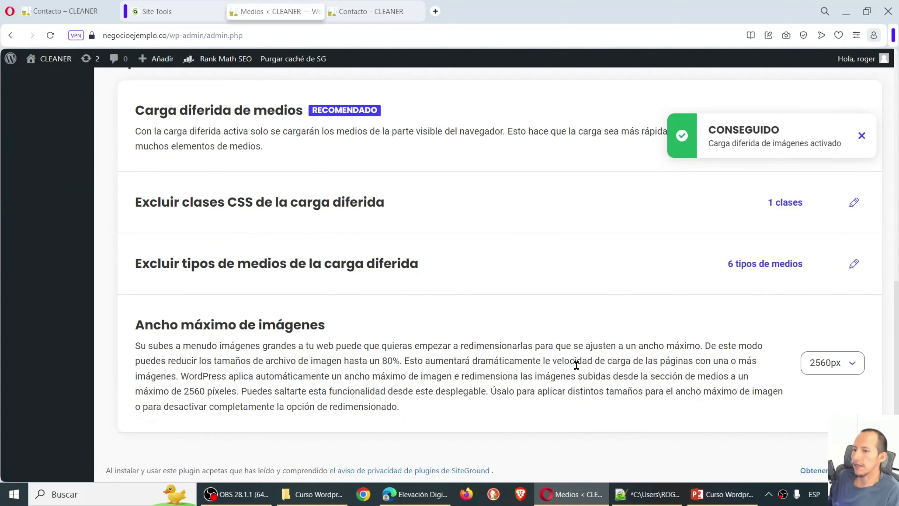
click(847, 363)
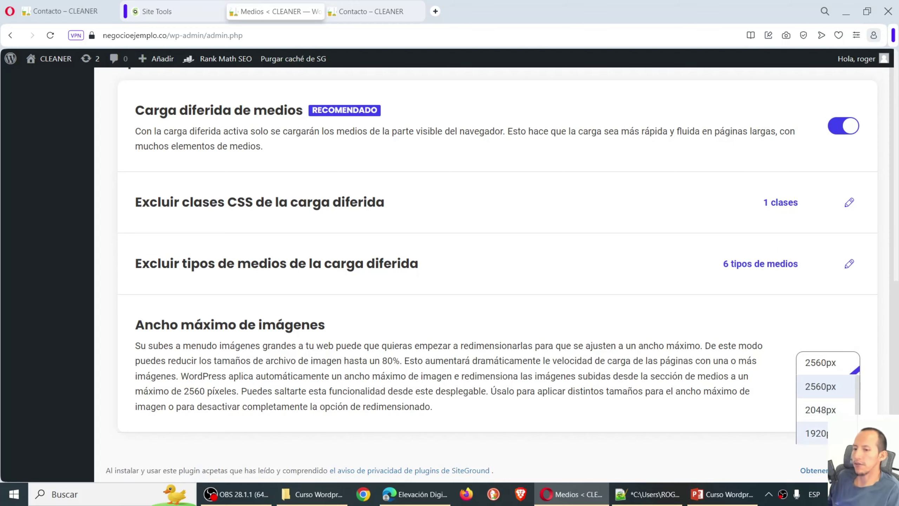
click(815, 433)
scroll(581, 385, up, 8)
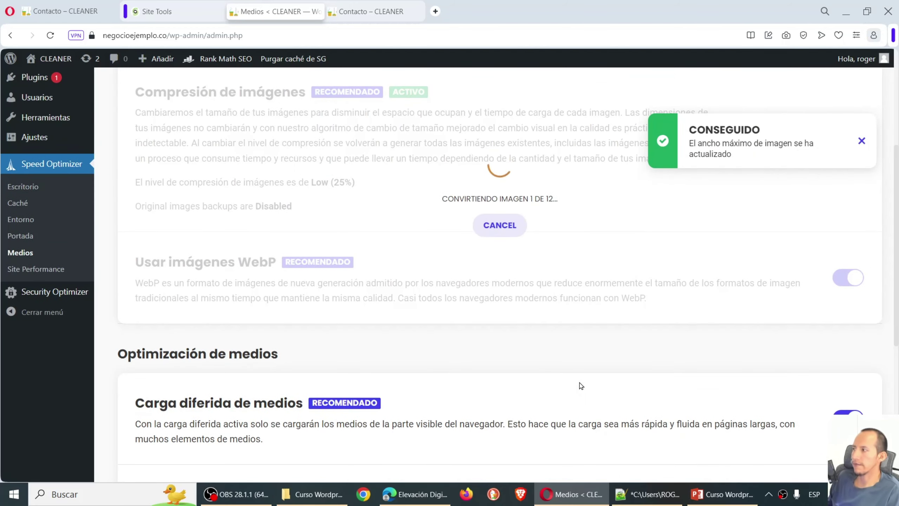
click(703, 493)
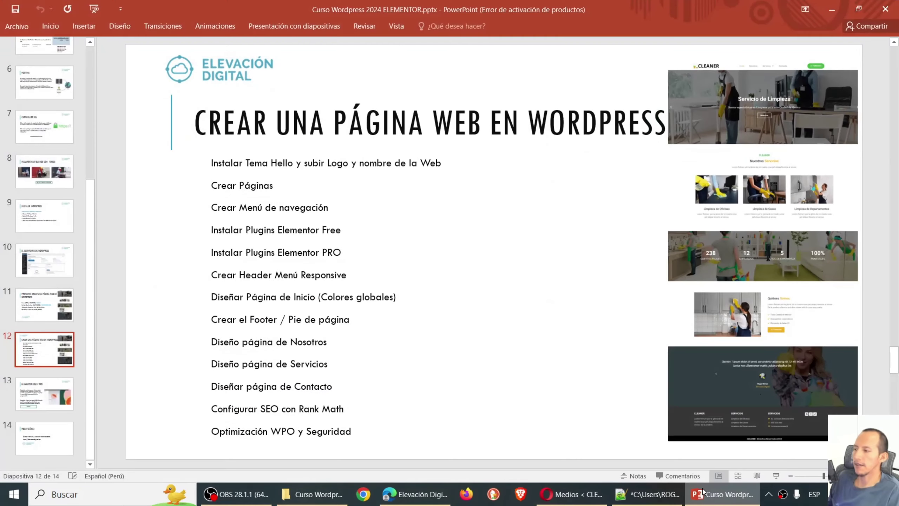
click(703, 493)
mouse_move(49, 297)
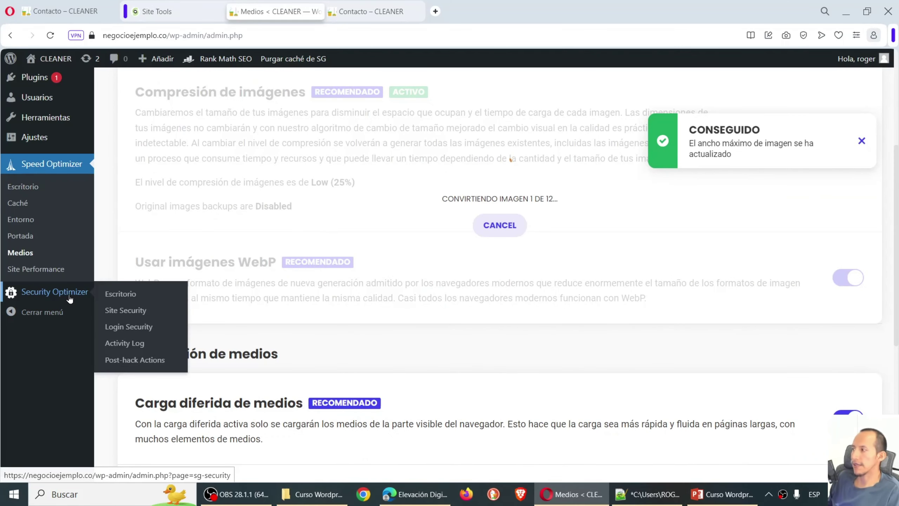
Open Site Security, confirm the data prompt, and disable RSS and ATOM feeds
click(131, 313)
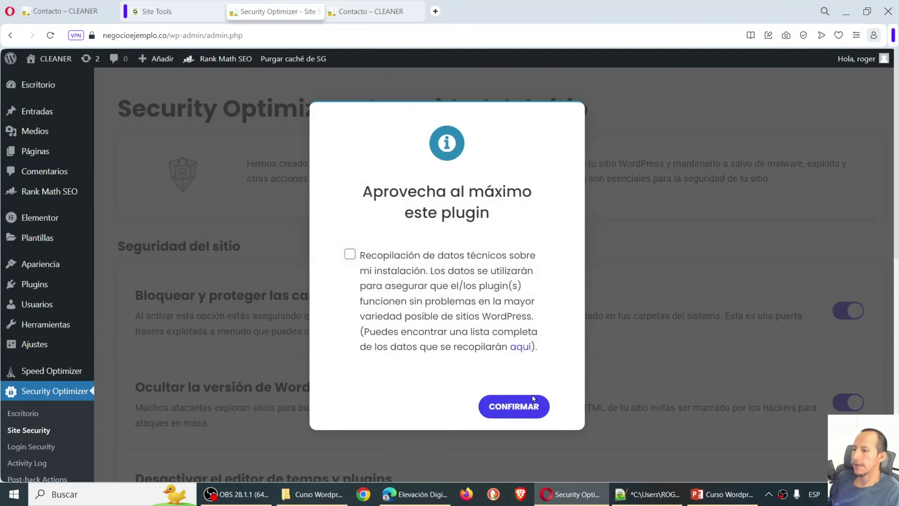
click(518, 406)
scroll(616, 242, down, 10)
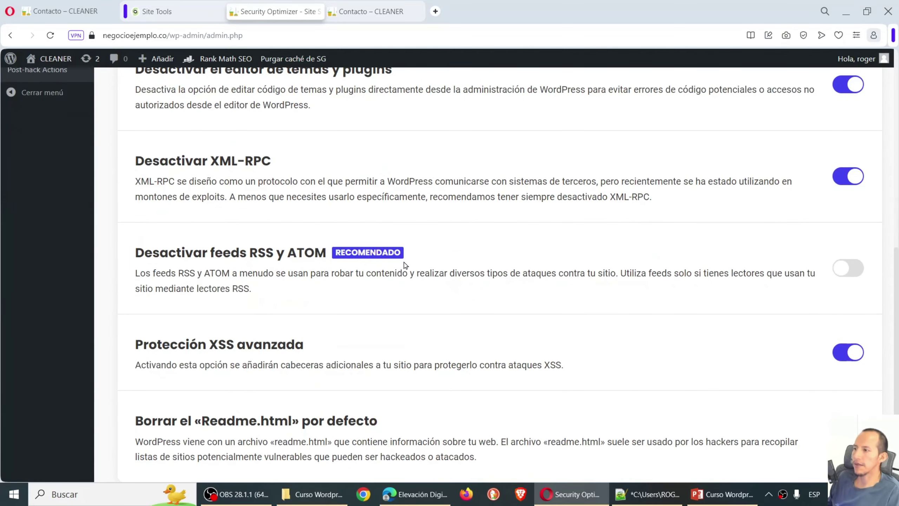
click(843, 273)
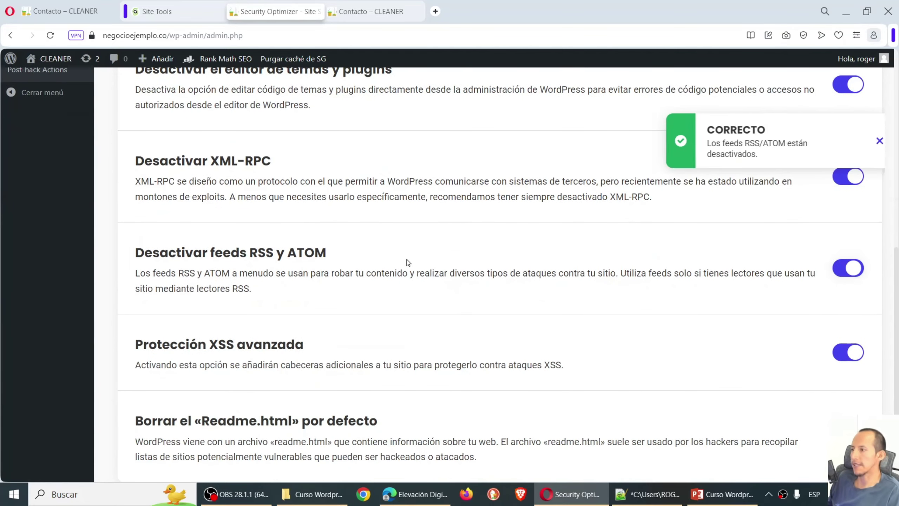
scroll(512, 297, down, 1)
scroll(439, 298, up, 6)
scroll(439, 298, up, 2)
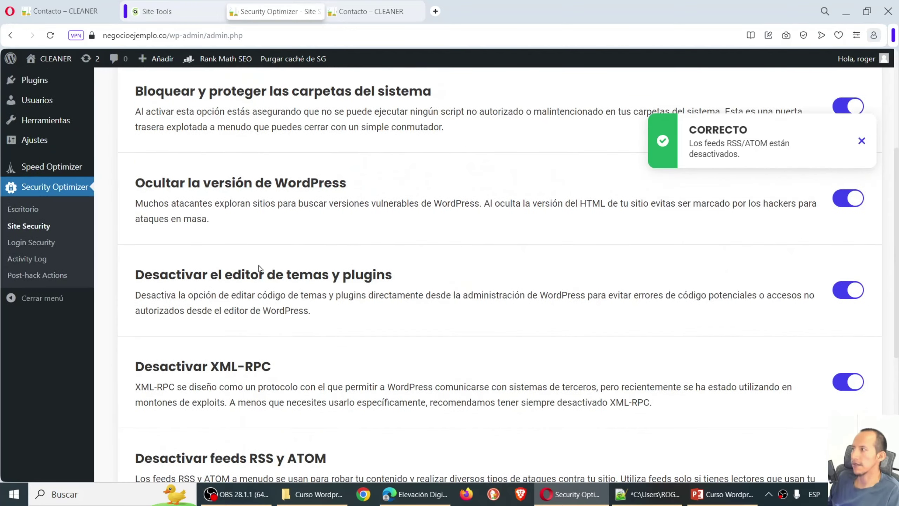
click(32, 280)
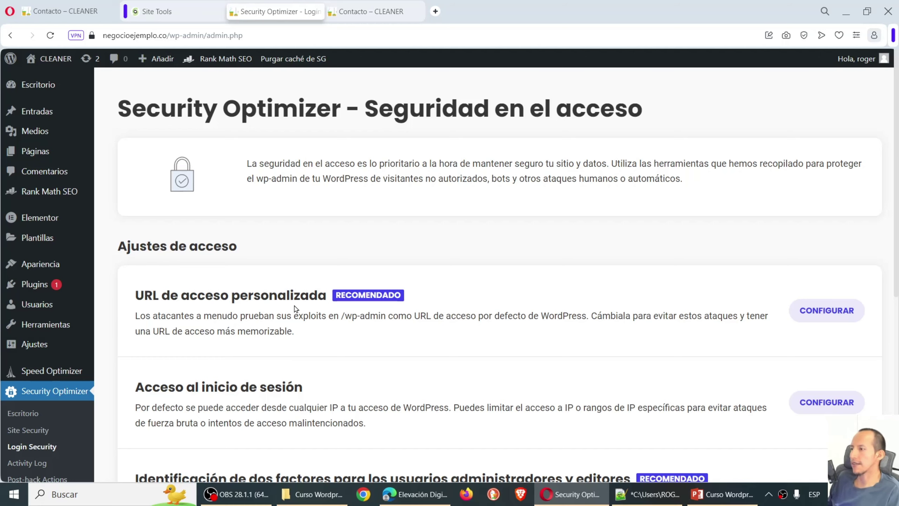
Open the custom login URL options, then cancel to keep the default URL
click(827, 311)
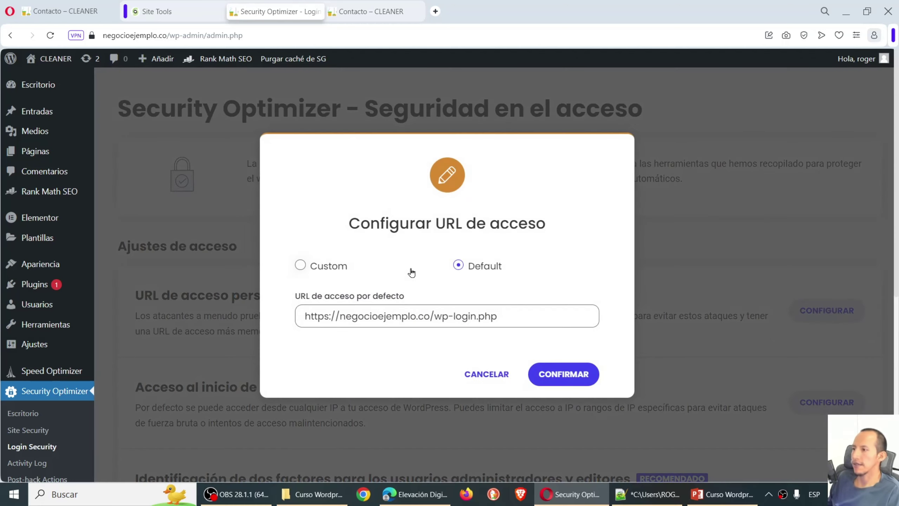
click(325, 266)
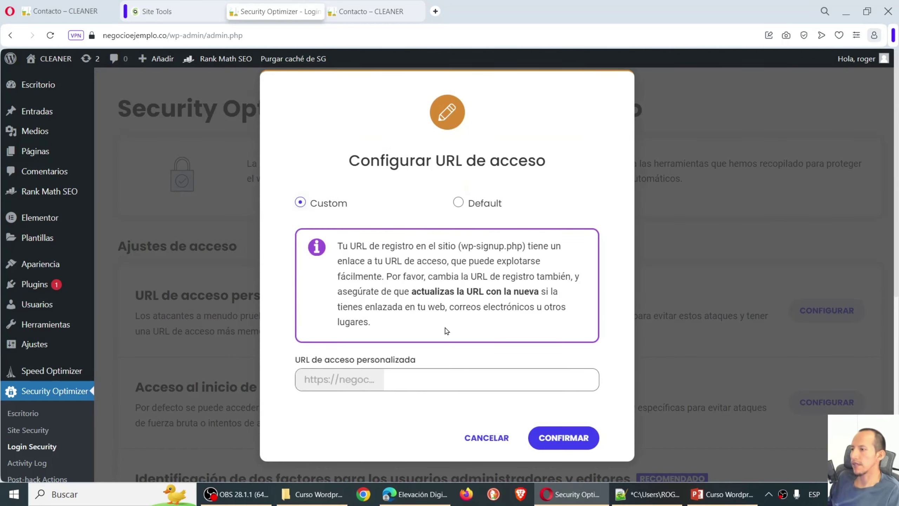
click(405, 378)
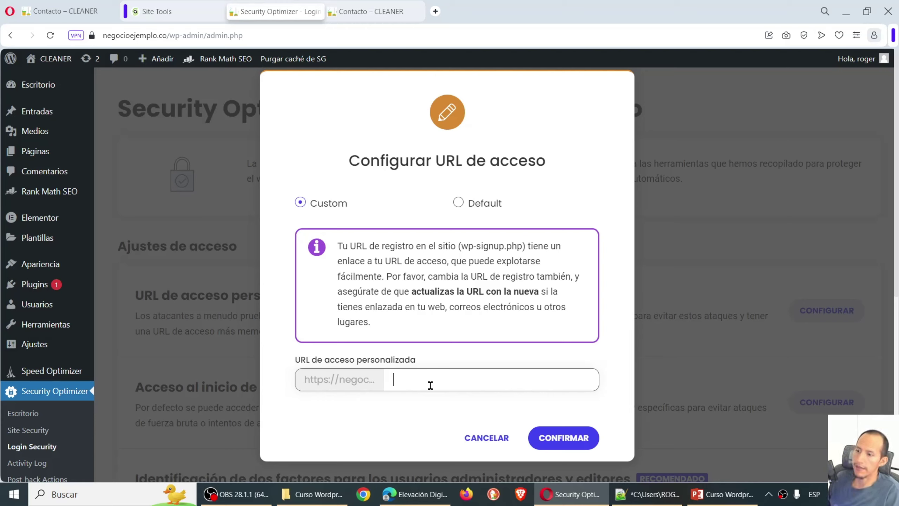
click(486, 438)
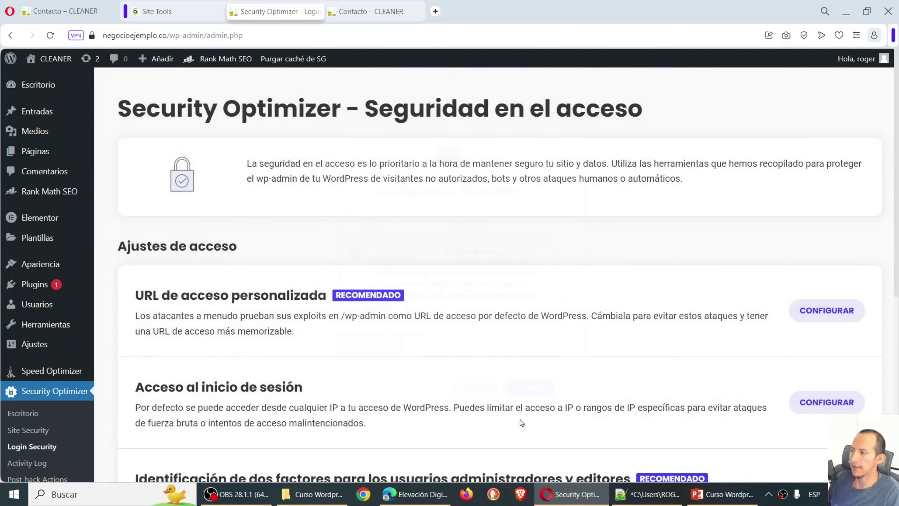
Limit failed login attempts to 3
scroll(559, 383, down, 5)
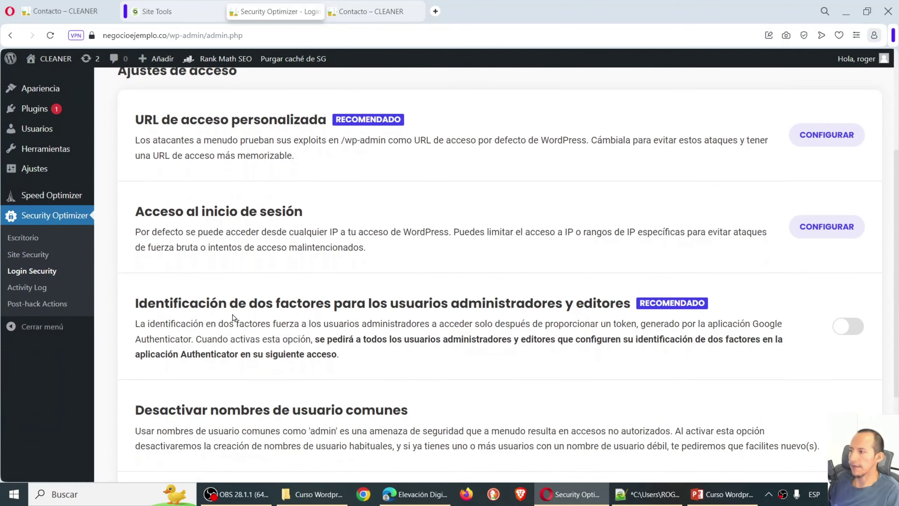
drag(233, 318, 452, 315)
click(459, 355)
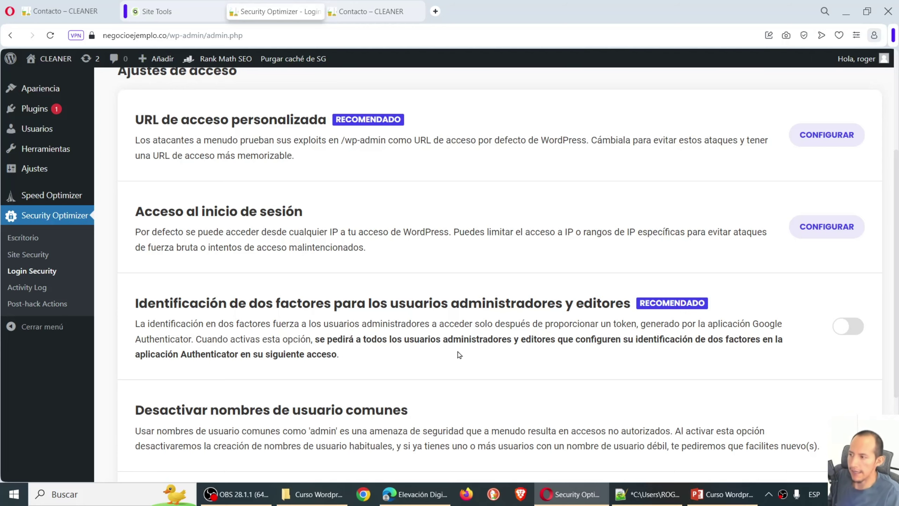
scroll(460, 355, down, 4)
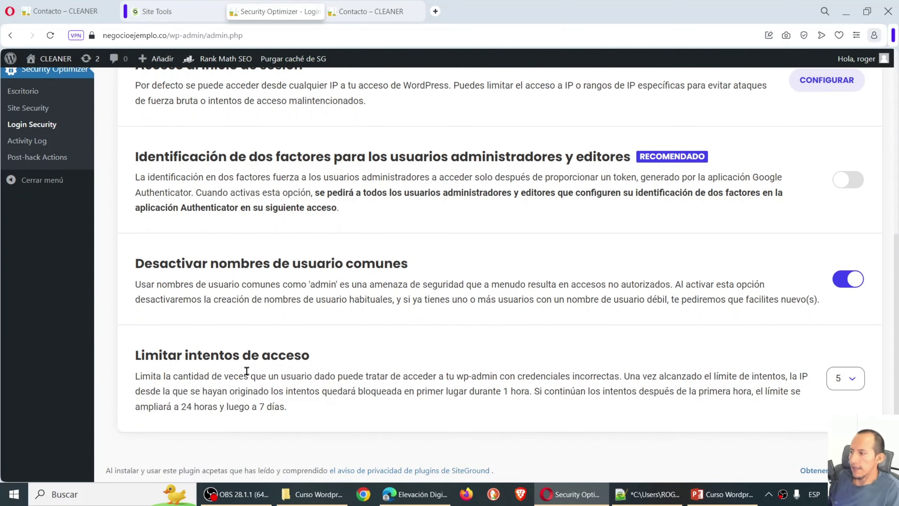
drag(247, 373, 388, 410)
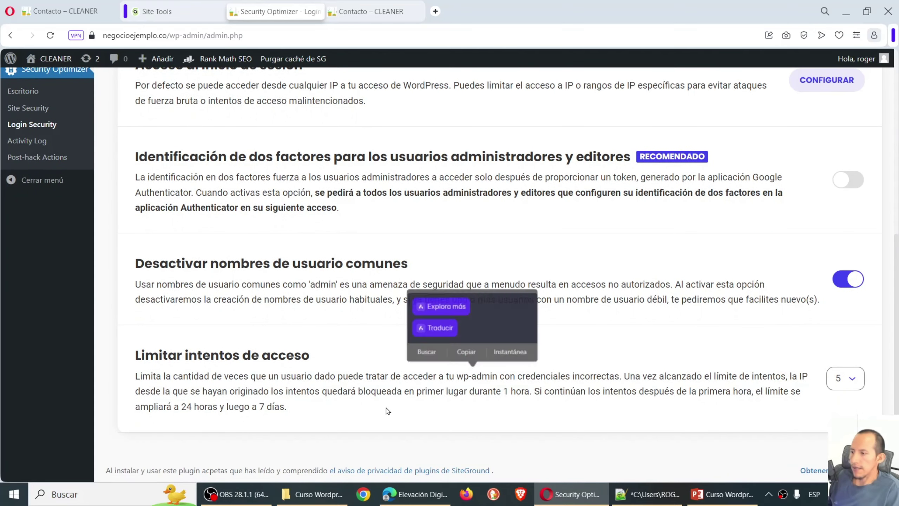
click(852, 382)
click(843, 417)
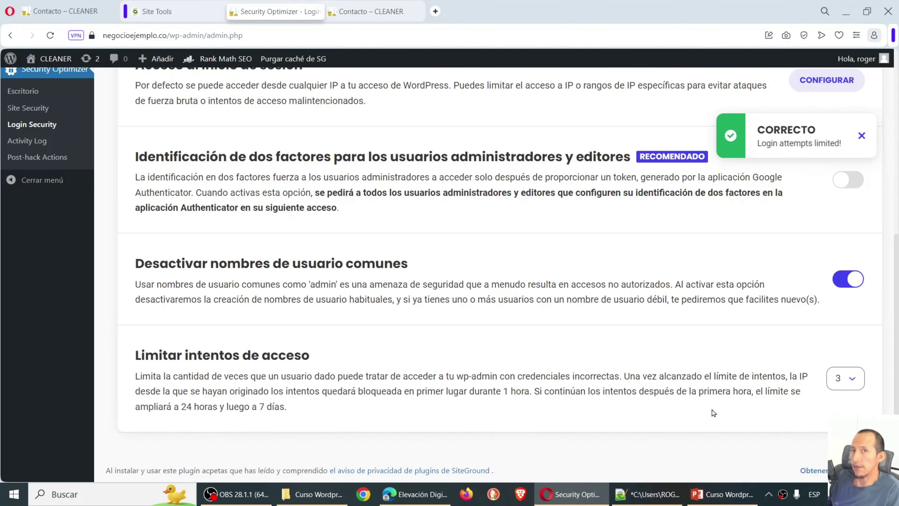
Return to the PowerPoint course agenda slide
scroll(714, 411, up, 5)
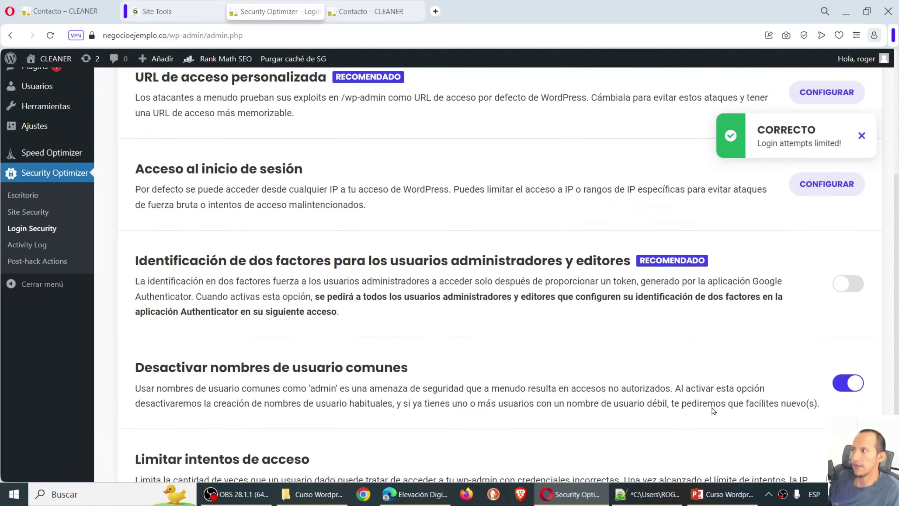
scroll(605, 359, up, 3)
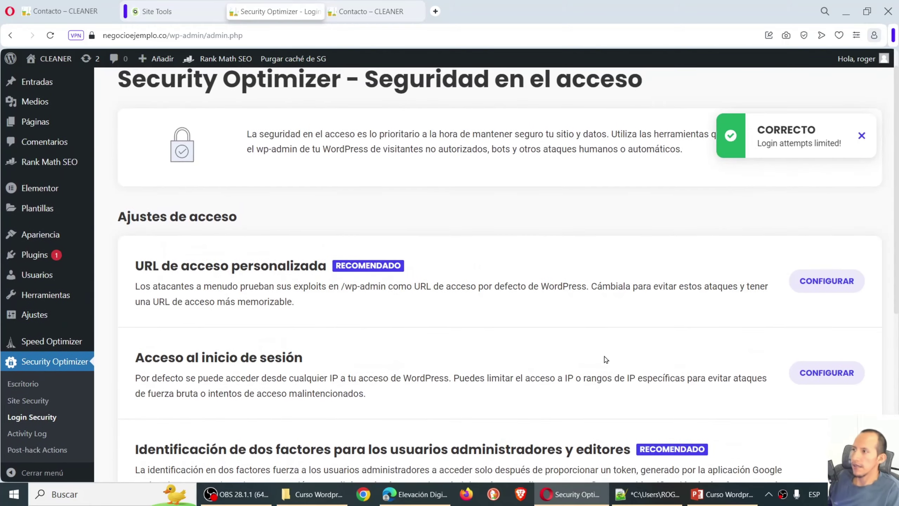
scroll(606, 358, down, 3)
click(725, 500)
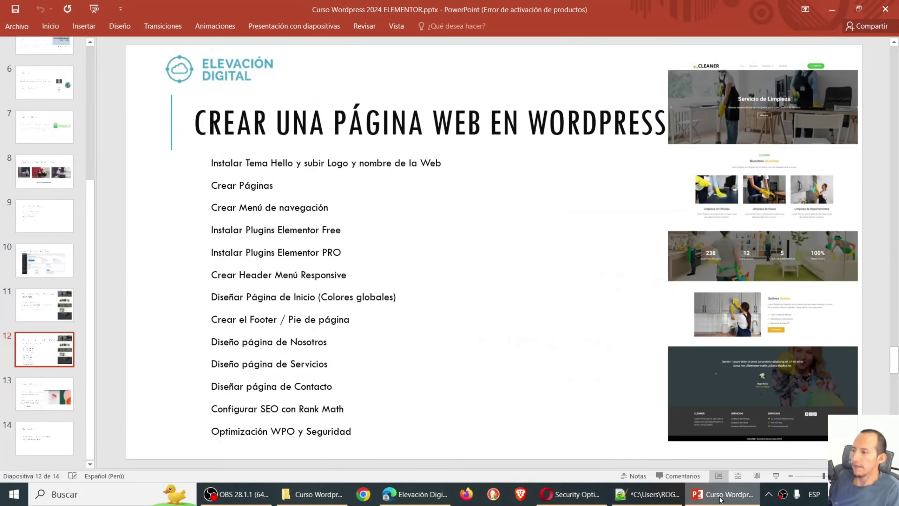